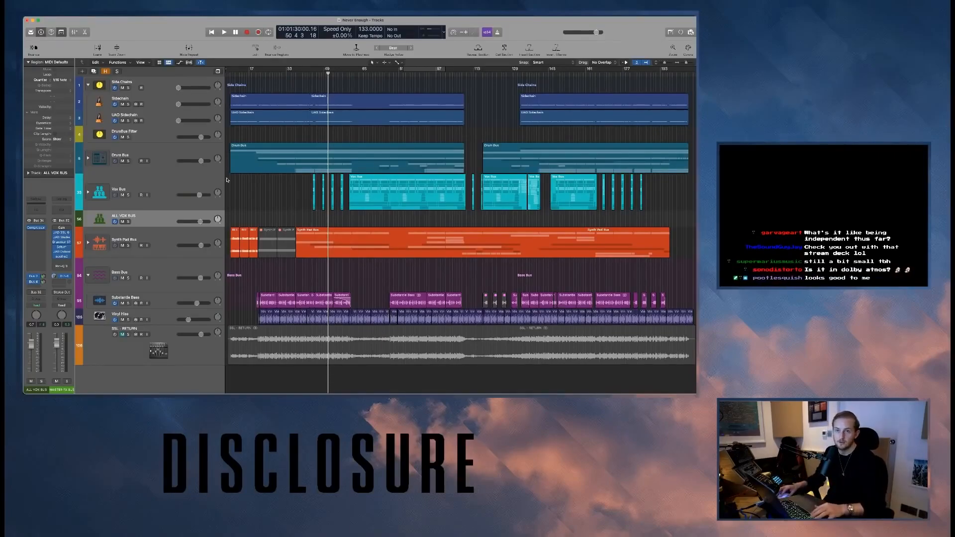
- View the RC-20 Retro Color settings on the bass channel in the mixer, and close the plugin and mixer
key(x)
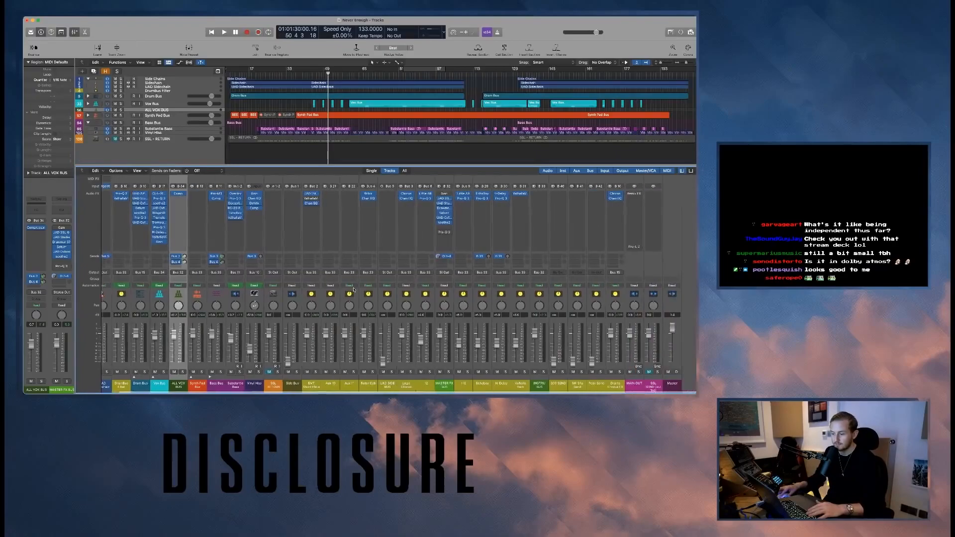
scroll(353, 289, left, 5)
scroll(353, 289, up, 4)
scroll(353, 289, down, 1)
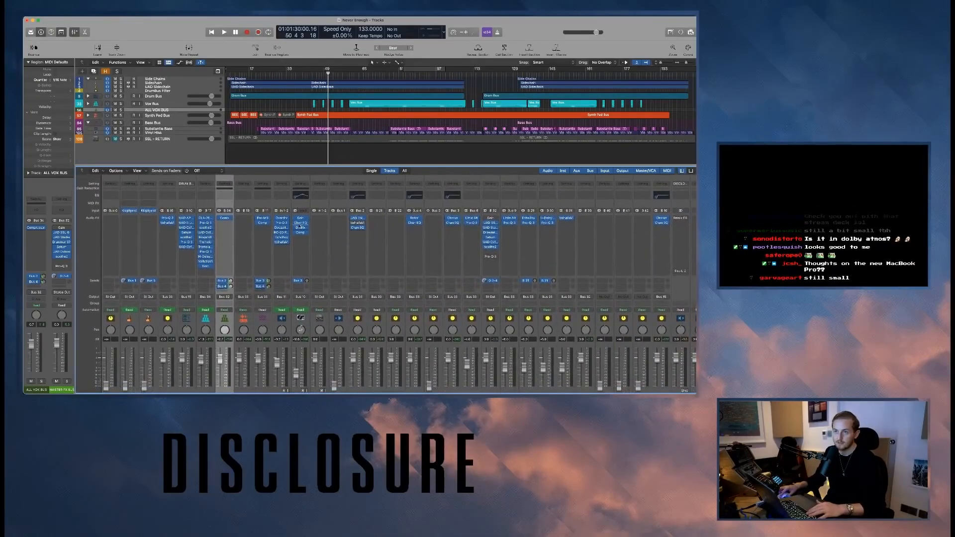
click(282, 232)
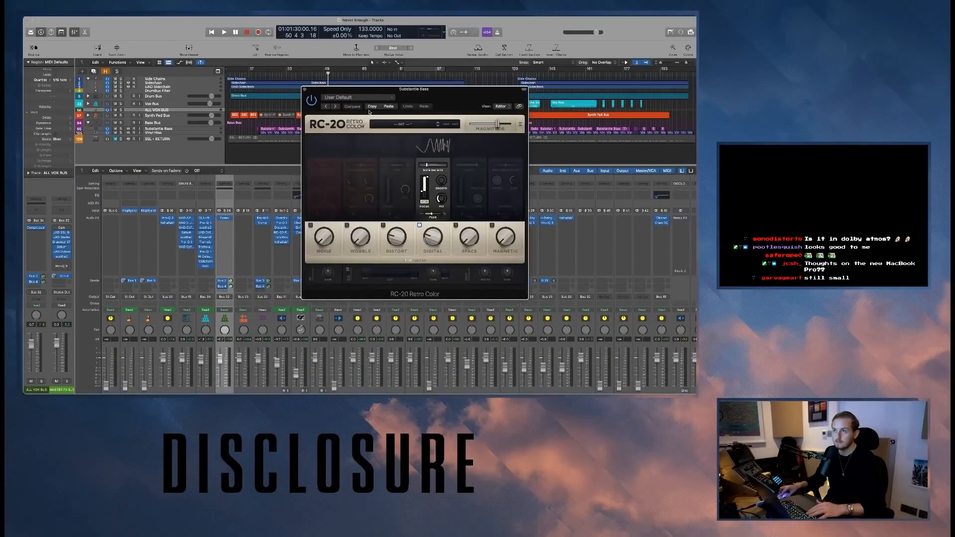
drag(378, 98, 262, 133)
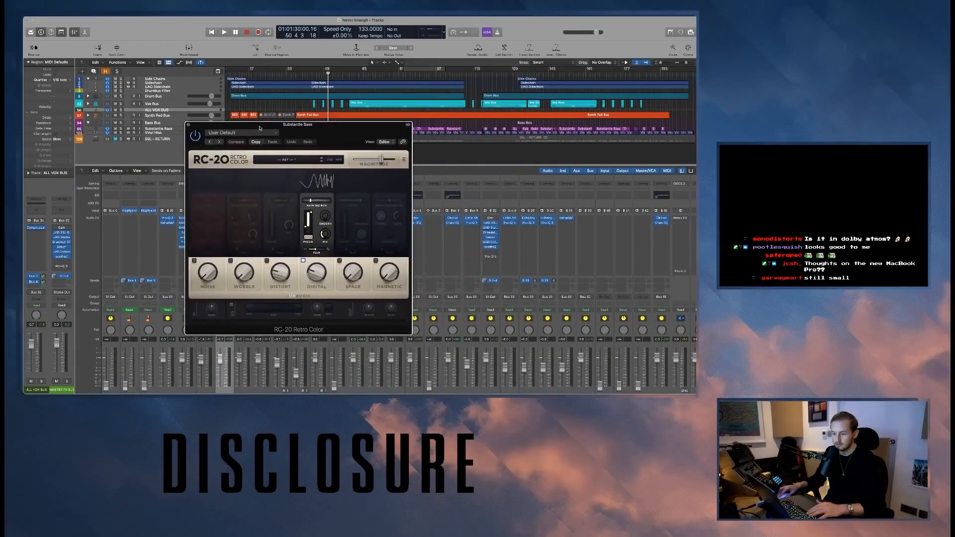
click(189, 125)
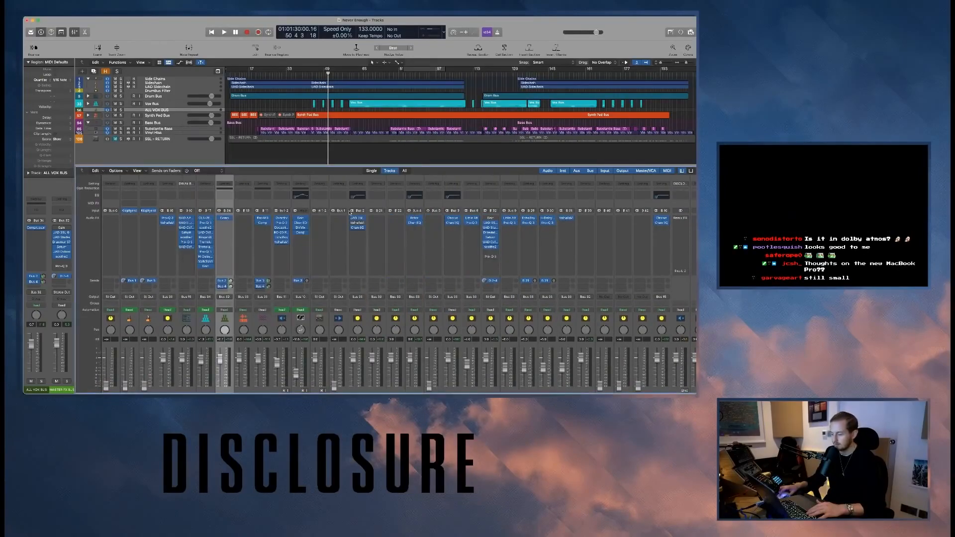
key(x)
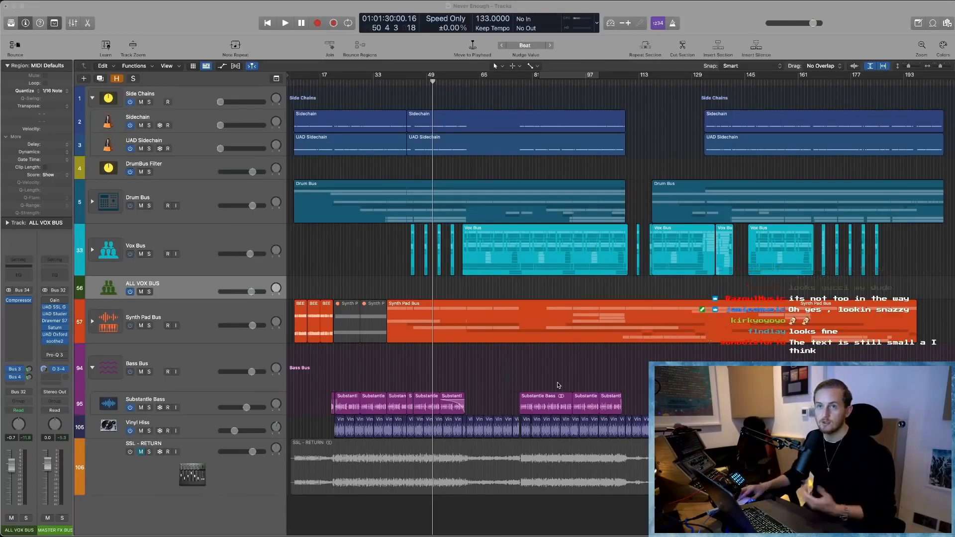
- View the Pro-Q 3 equalizer on the DrumBus Filter track, close it, and show more of the arrangement's timeline
click(184, 167)
key(super+Down)
key(super+Down)
scroll(220, 231, up, 5)
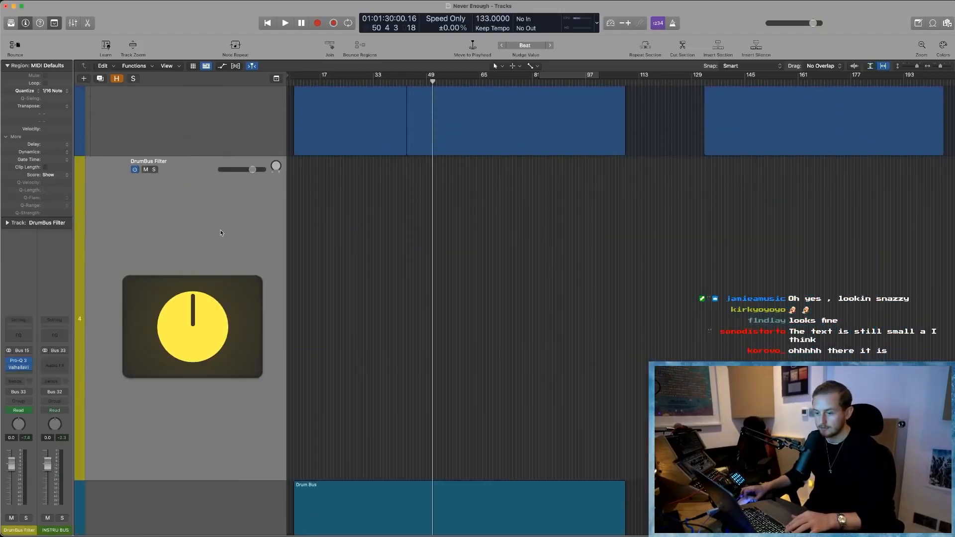
scroll(221, 232, down, 10)
key(super+Up)
key(super+Up)
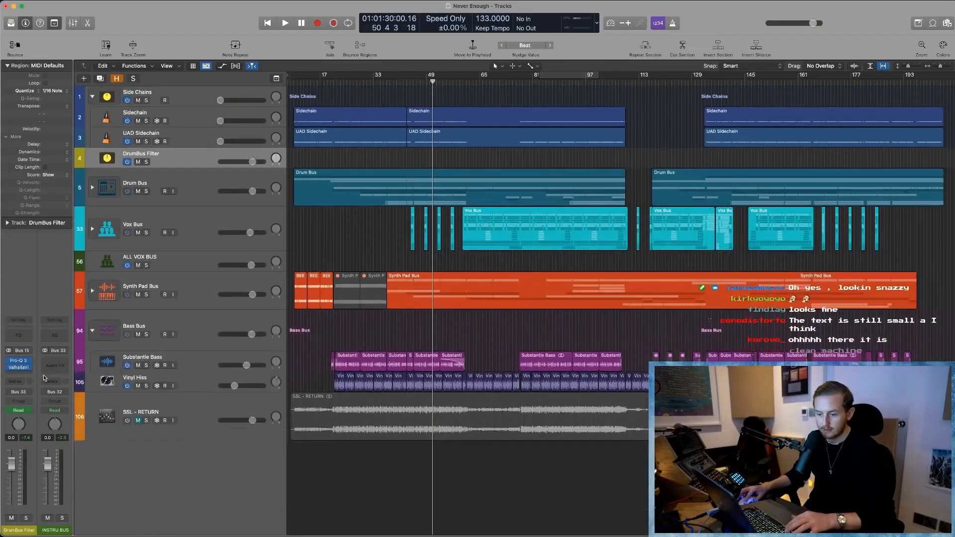
click(19, 367)
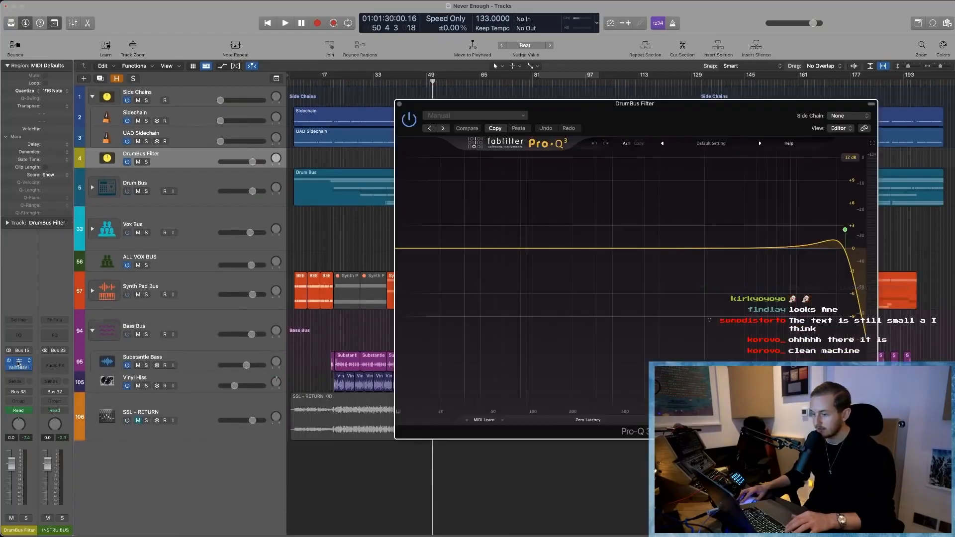
drag(706, 108, 431, 88)
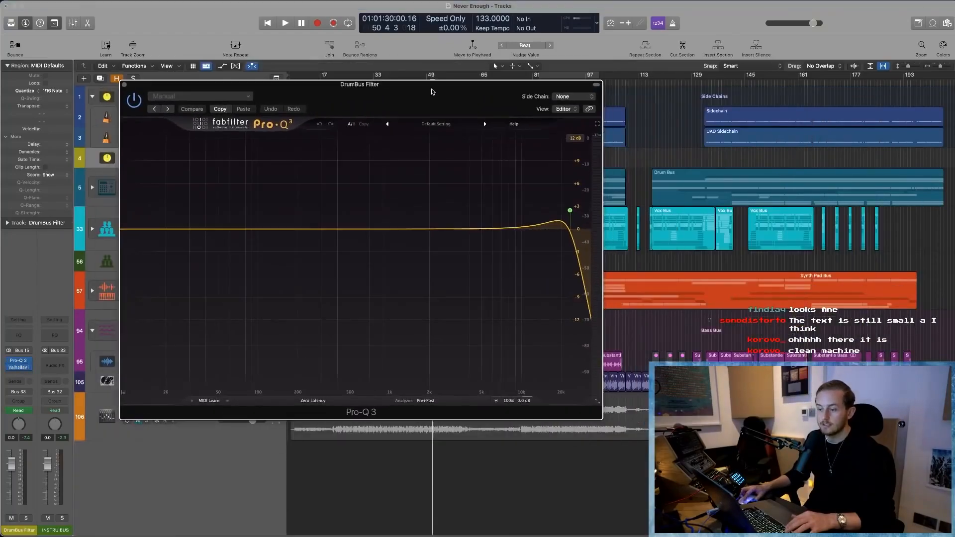
click(124, 86)
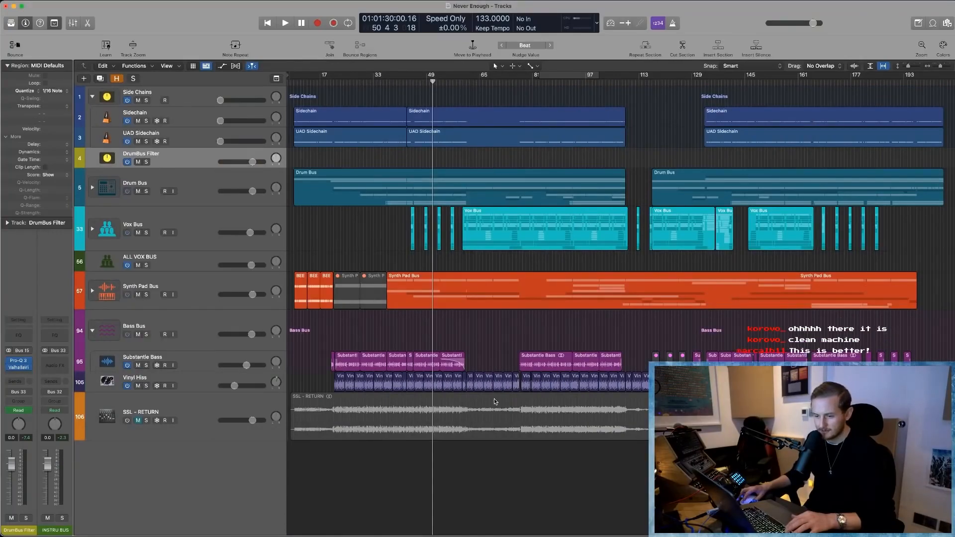
key(super+Left)
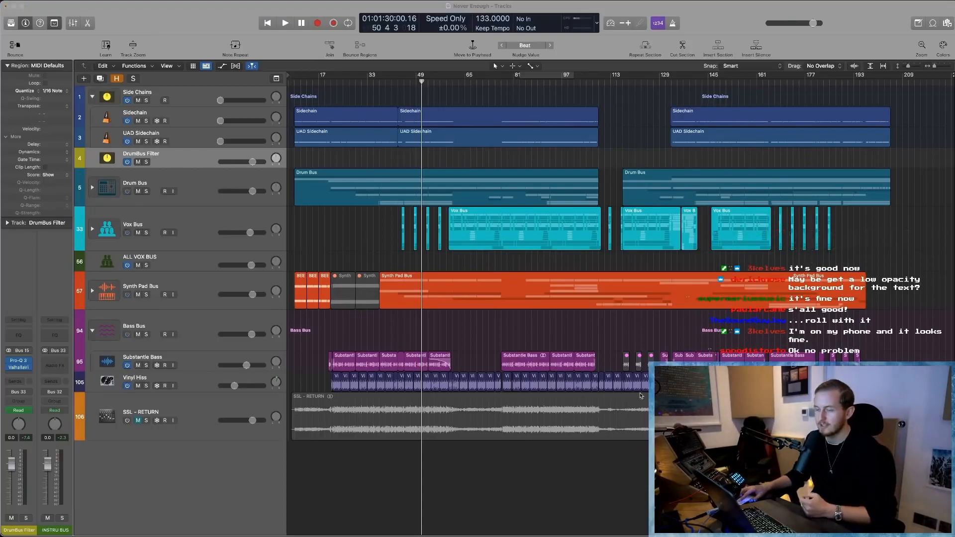
- Check the LG HDR WQHD display's scaled resolution in System Preferences and quit the preferences
drag(644, 14, 731, 536)
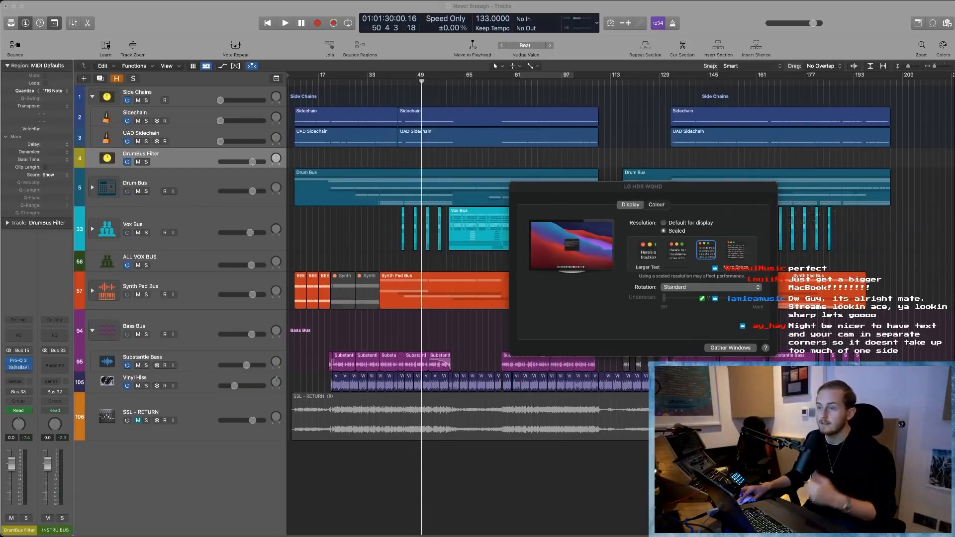
key(super+q)
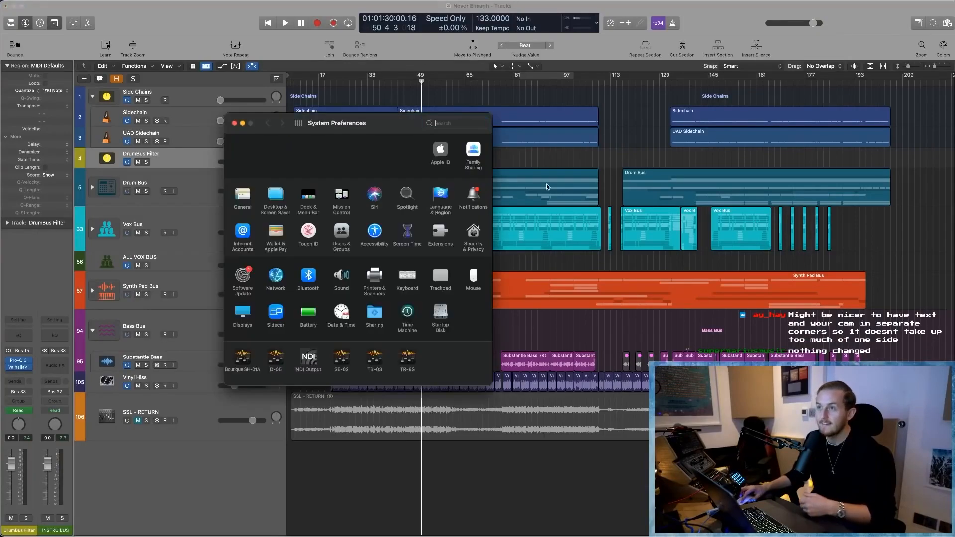
drag(390, 126, 488, 535)
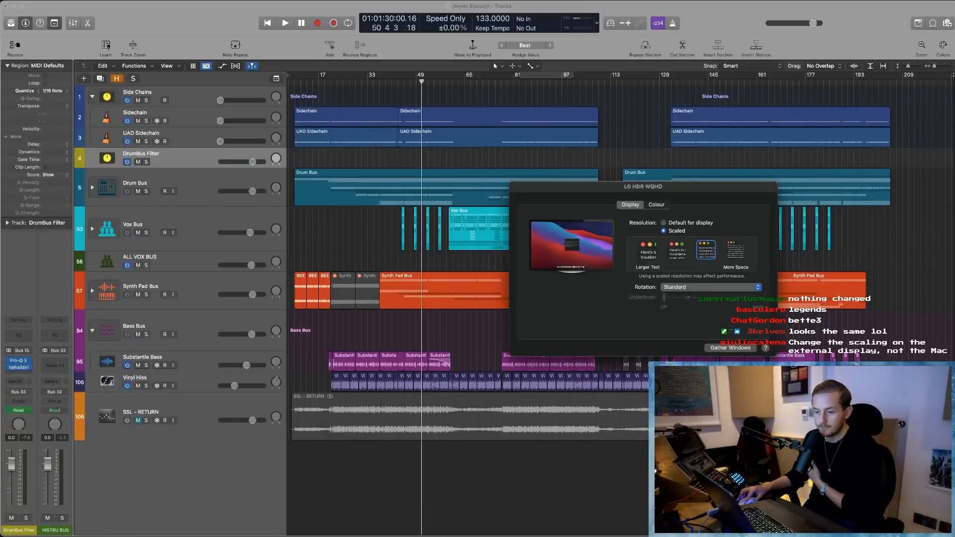
key(super+q)
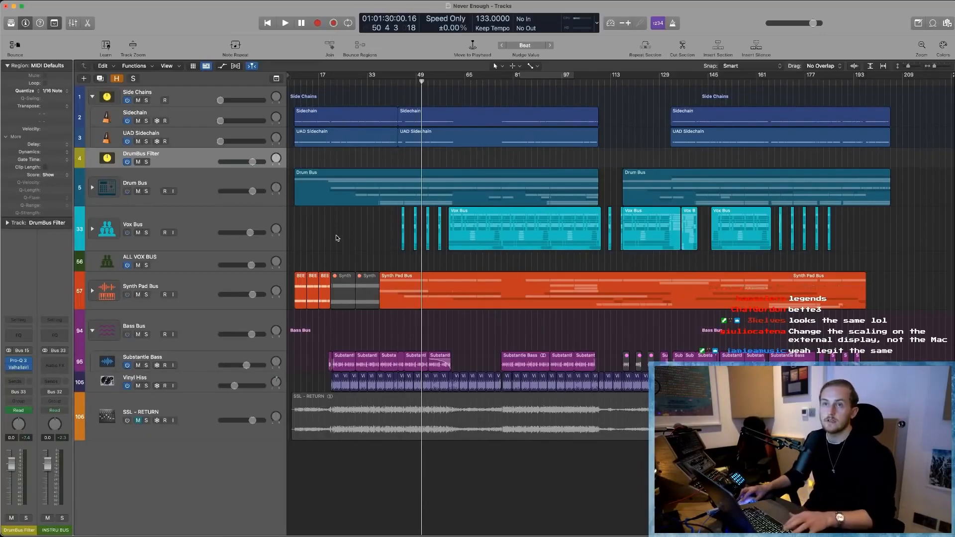
- Select the Drum Bus, DrumBus Filter and ALL VOX BUS tracks in turn to view their channel strips
click(211, 179)
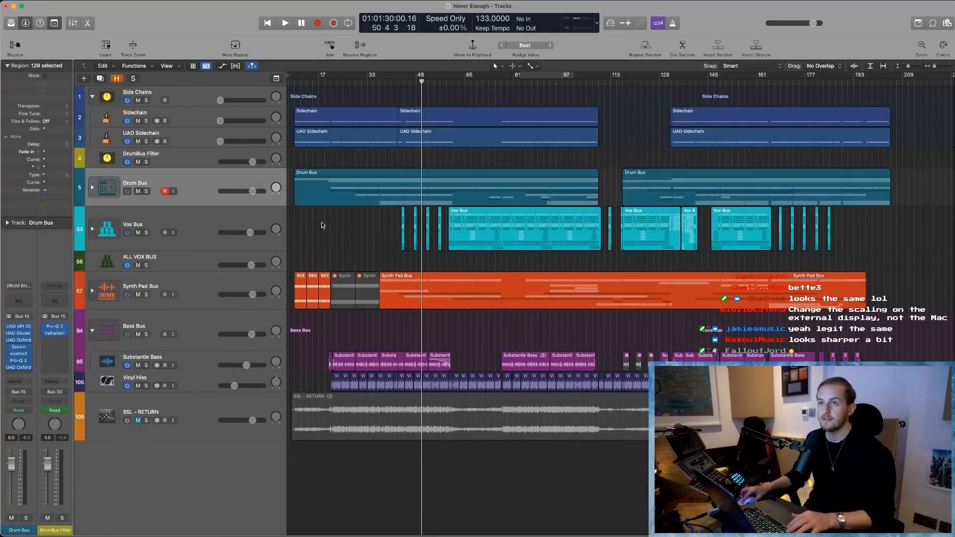
click(321, 222)
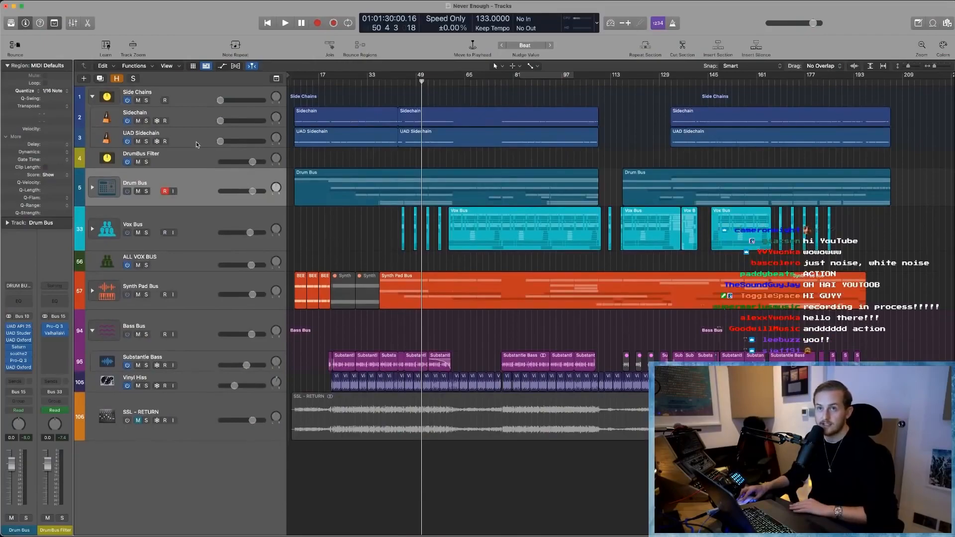
click(189, 155)
click(185, 255)
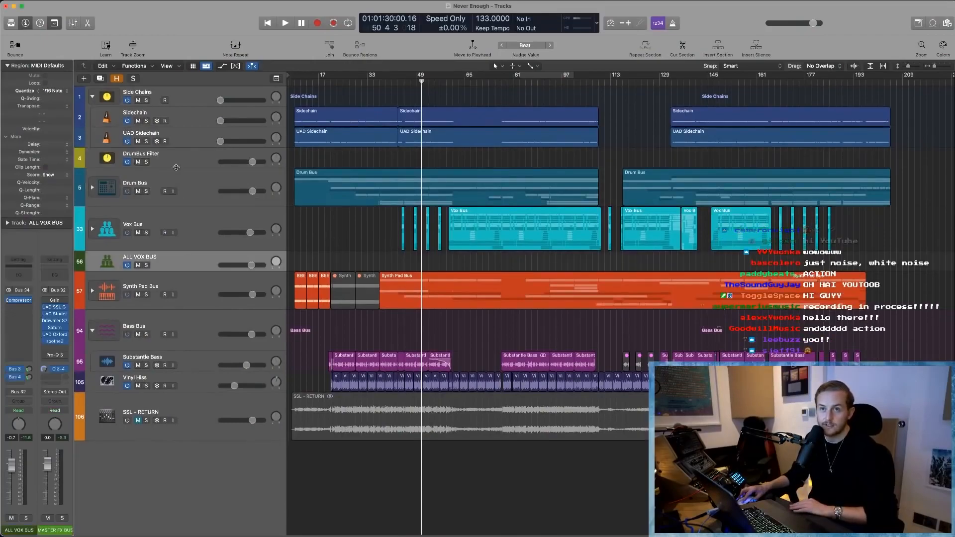
- Examine the SSL - RETURN track's waveform up close and return to the overview of all tracks
click(201, 412)
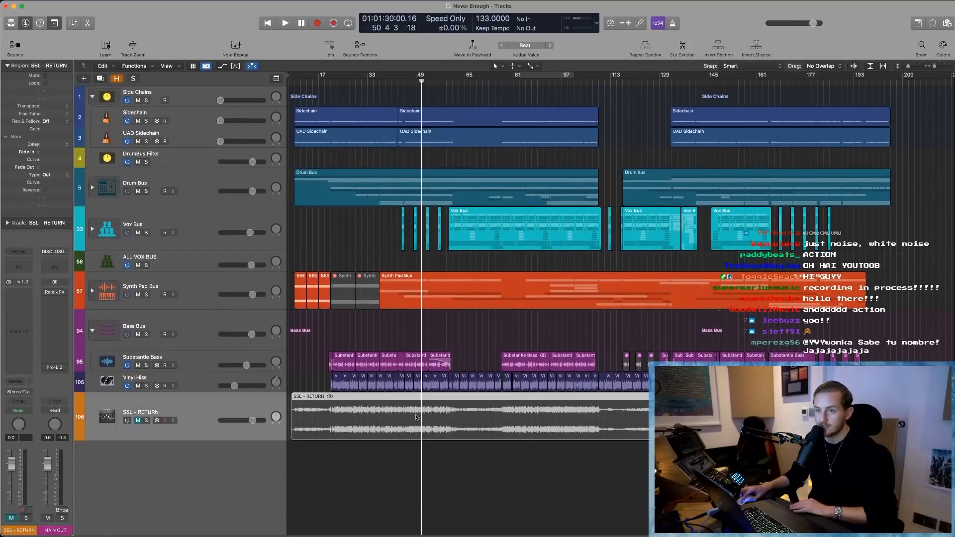
drag(317, 480, 522, 393)
click(323, 179)
key(super+Left)
key(super+Left)
key(super+Left)
key(super+Left)
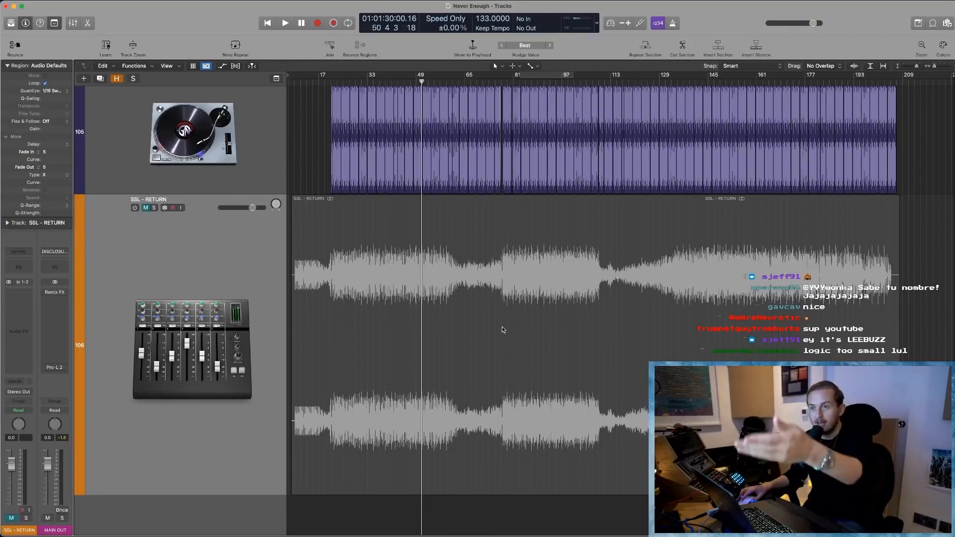
scroll(505, 313, up, 5)
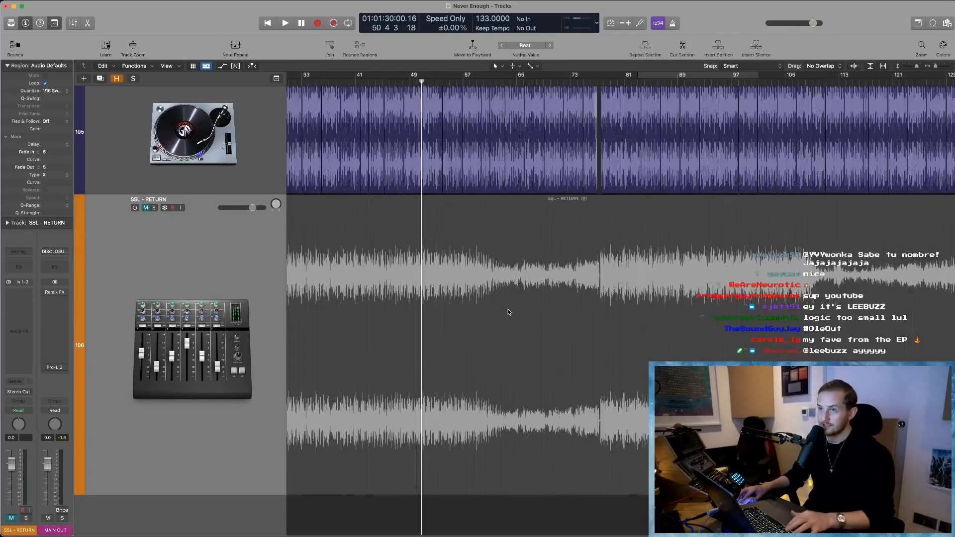
scroll(502, 304, down, 5)
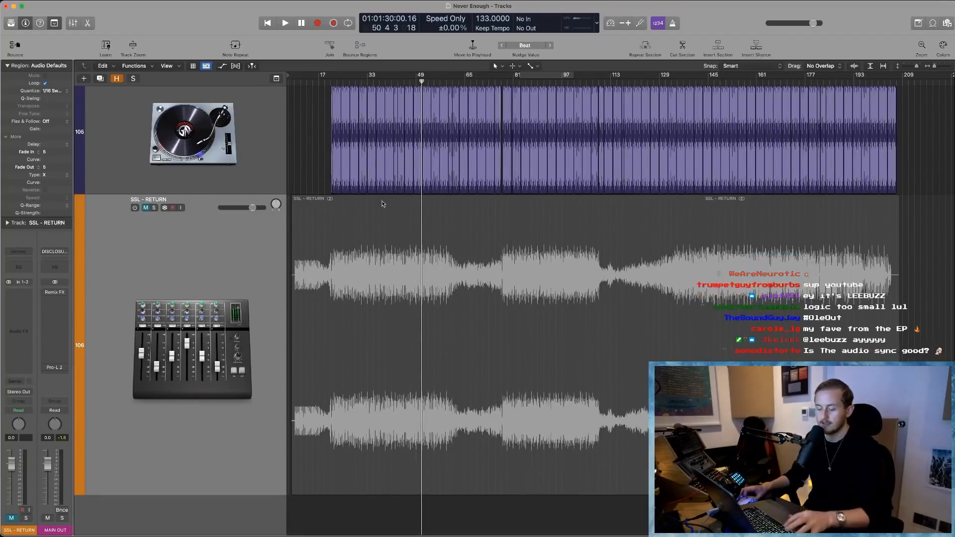
ctrl+alt+click(327, 172)
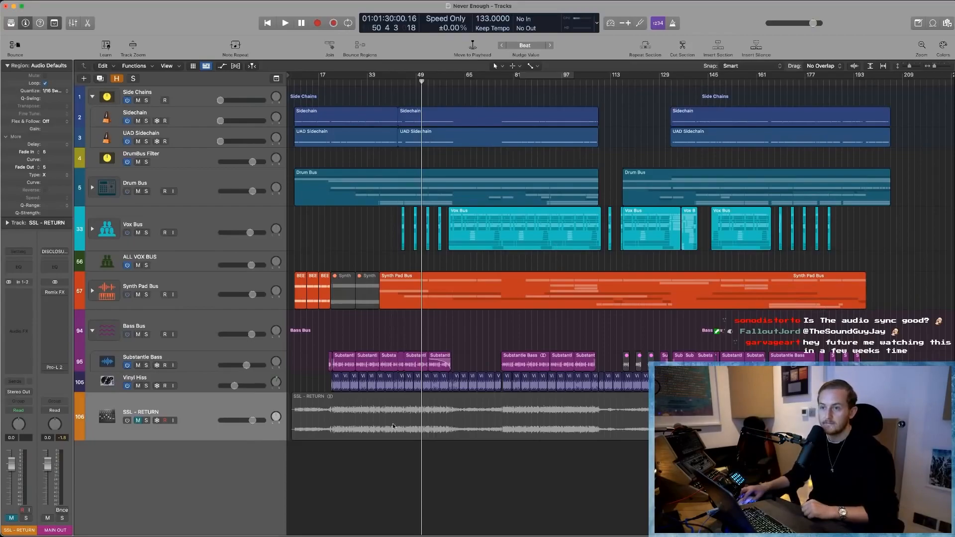
- Hide the SSL - RETURN track from the track list
click(335, 413)
click(508, 465)
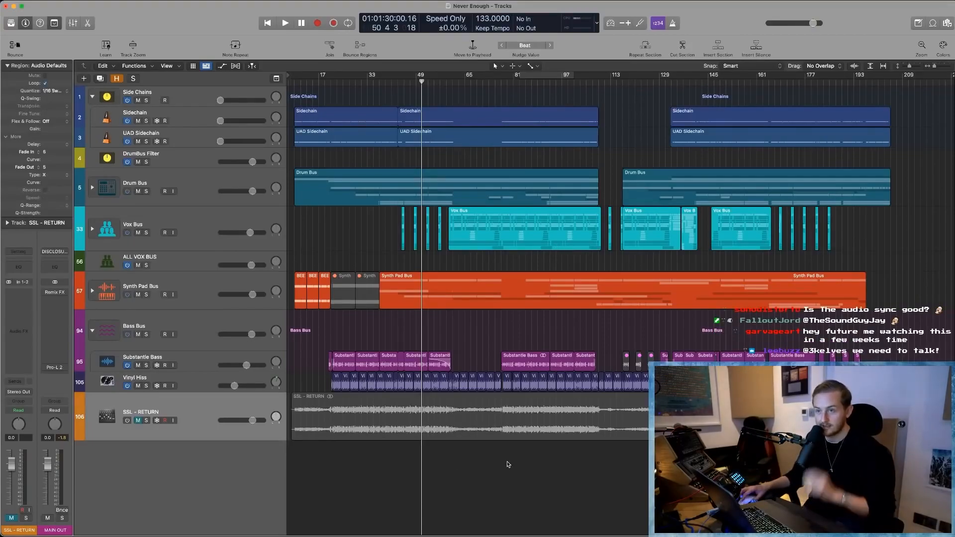
click(405, 410)
scroll(387, 421, right, 2)
scroll(385, 421, left, 3)
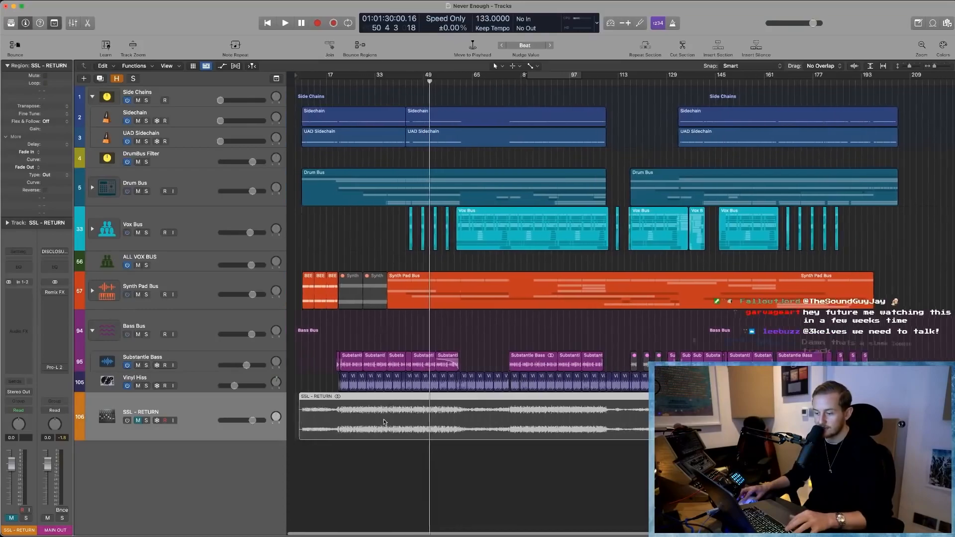
right_click(183, 402)
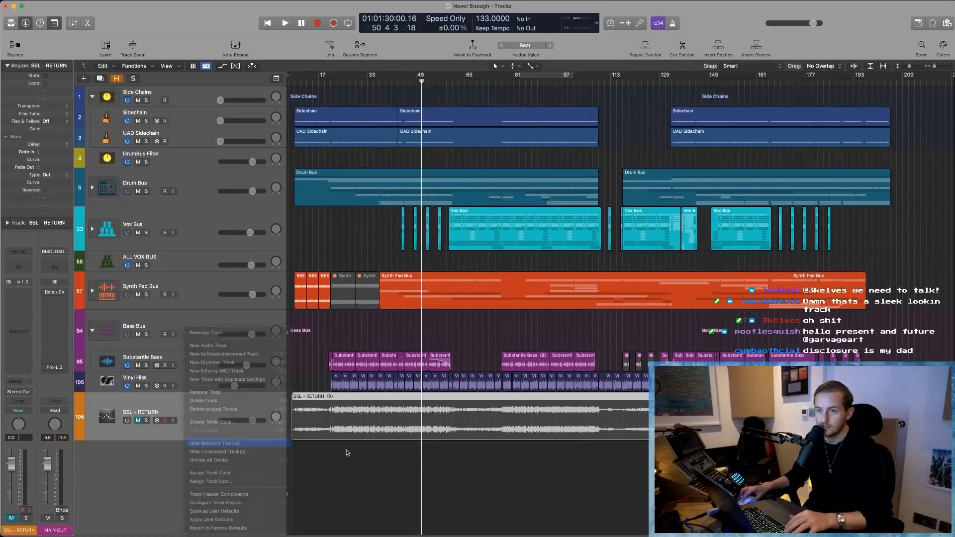
click(209, 443)
click(339, 491)
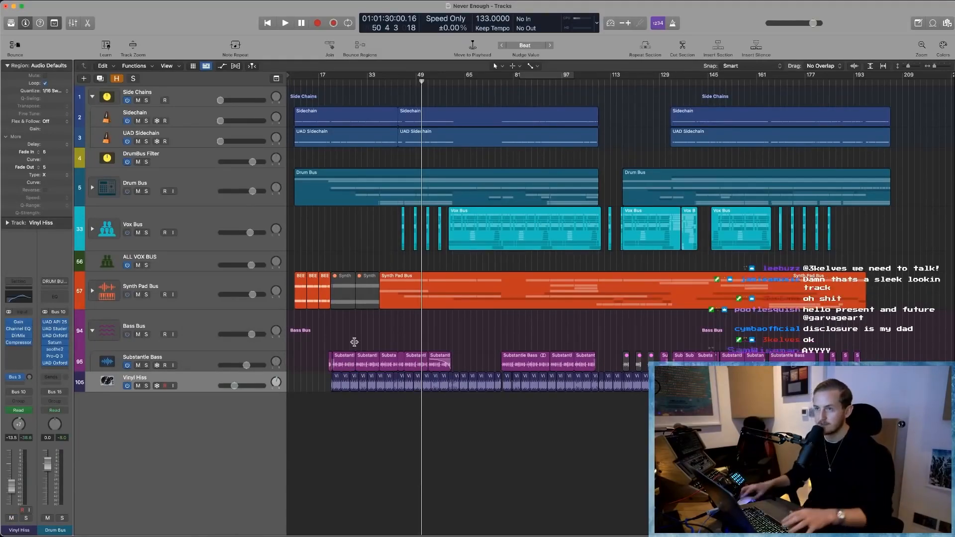
- Expand the Drum Bus track stack and fit its subtracks into the arrangement view
scroll(334, 246, up, 2)
scroll(334, 246, up, 3)
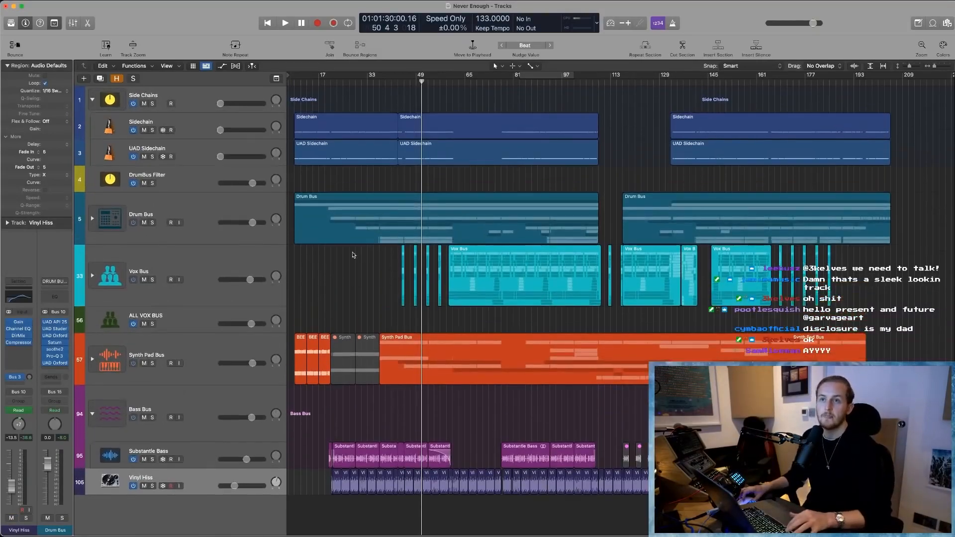
click(93, 222)
click(195, 204)
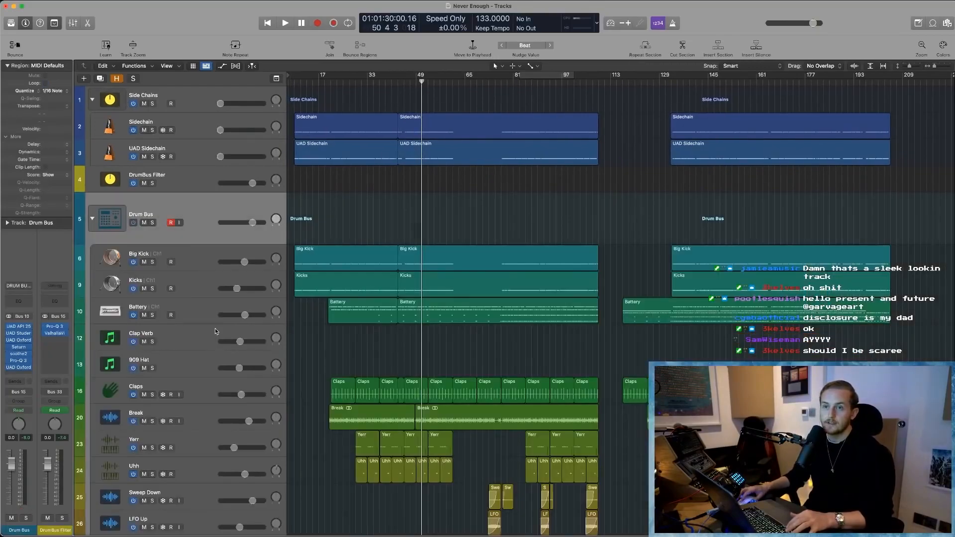
scroll(217, 327, down, 3)
scroll(217, 327, down, 3)
scroll(217, 327, down, 1)
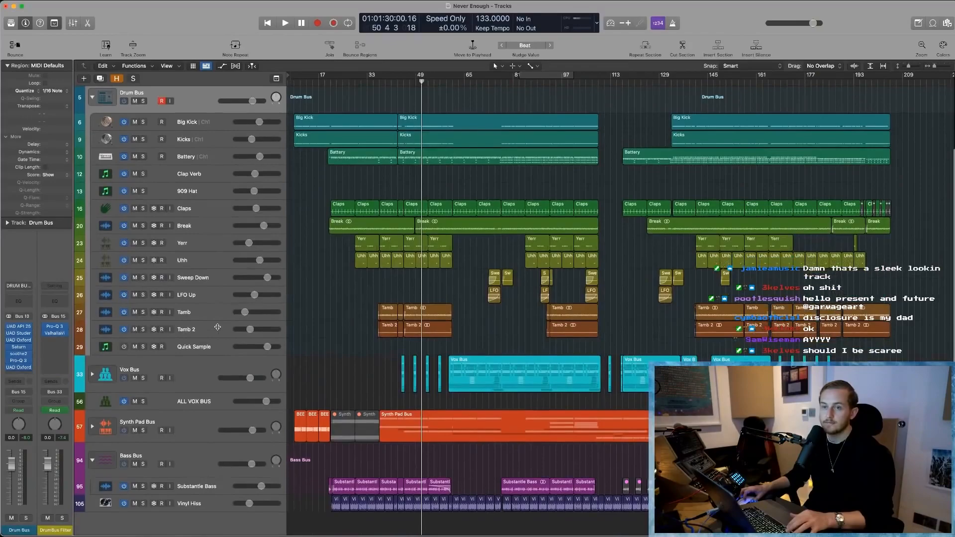
- Select all tracks from Quick Sample up to Drum Bus and deselect their regions
click(198, 348)
scroll(195, 192, up, 1)
click(195, 113)
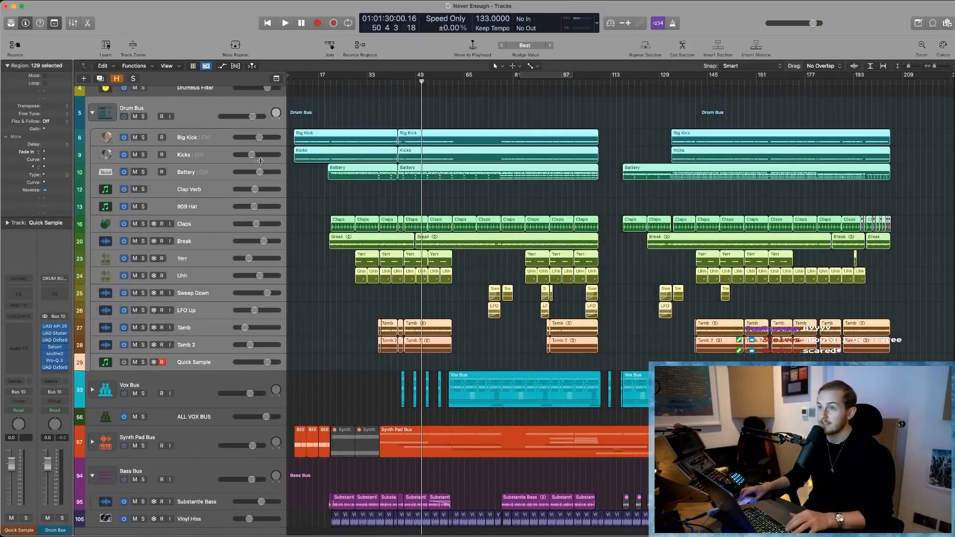
click(315, 296)
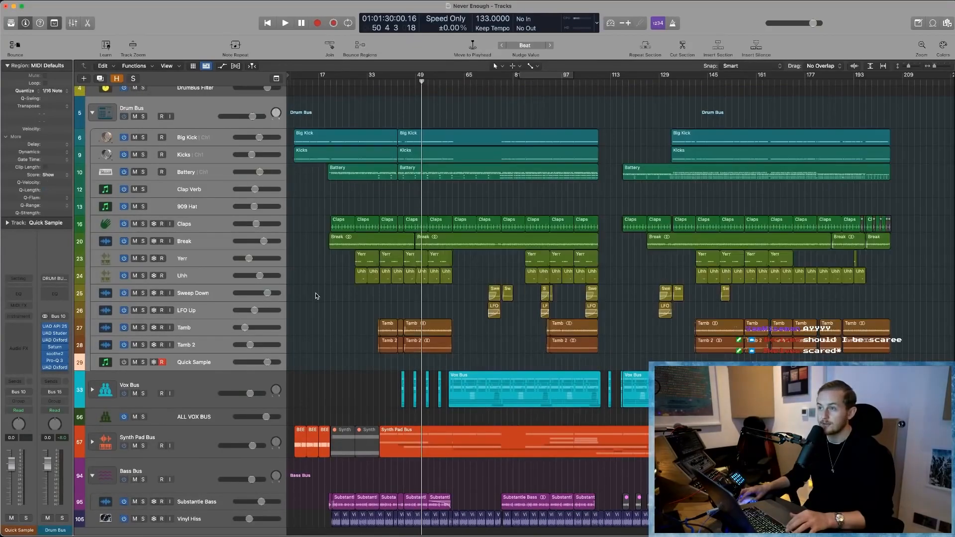
- Select the Battery track inside the Drum Bus stack with none of its regions selected
scroll(316, 294, up, 1)
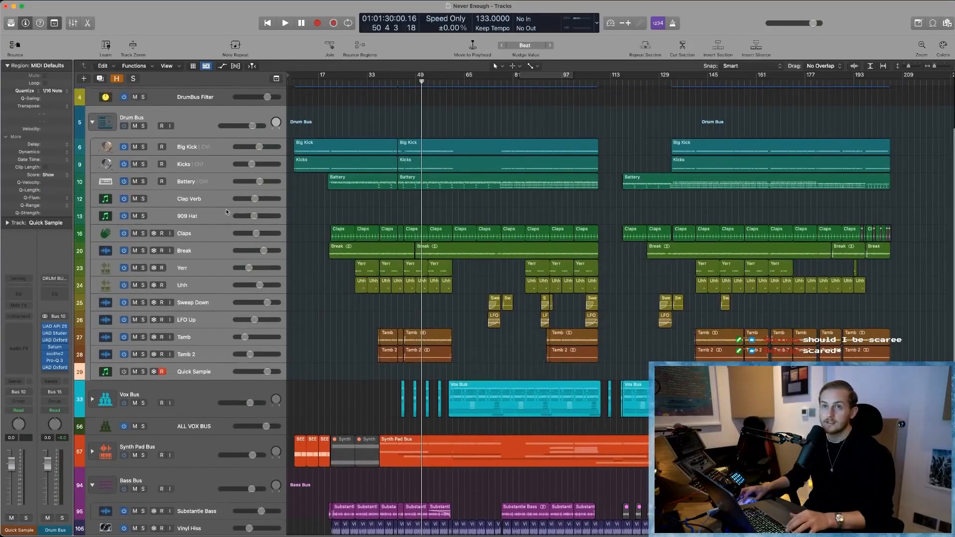
click(213, 182)
click(309, 279)
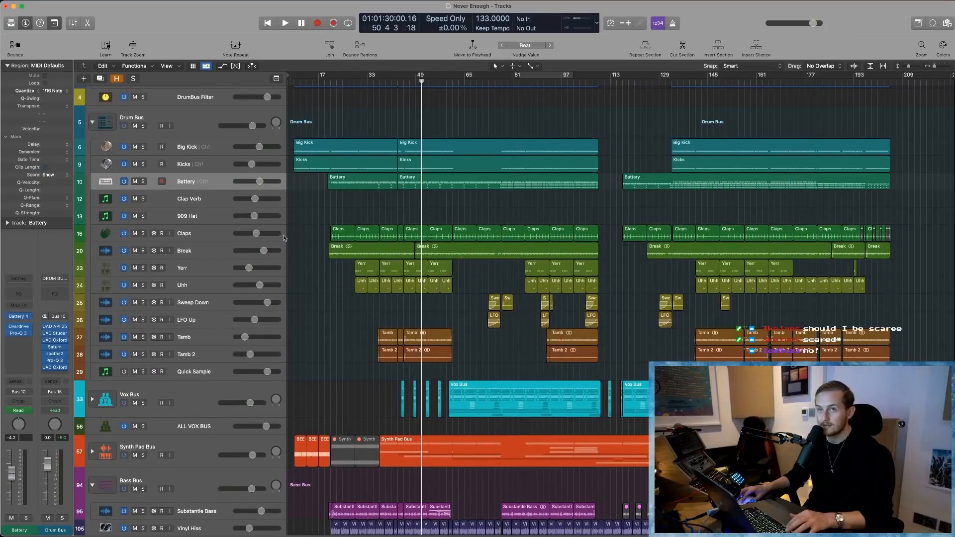
- Select the Big Kick, Claps and Break tracks one after another in the Drum Bus stack
click(203, 149)
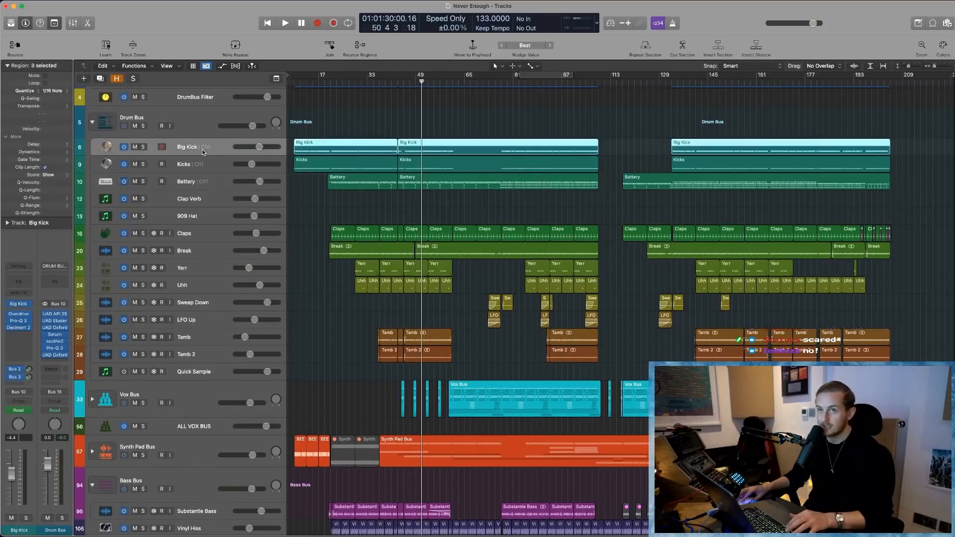
click(215, 237)
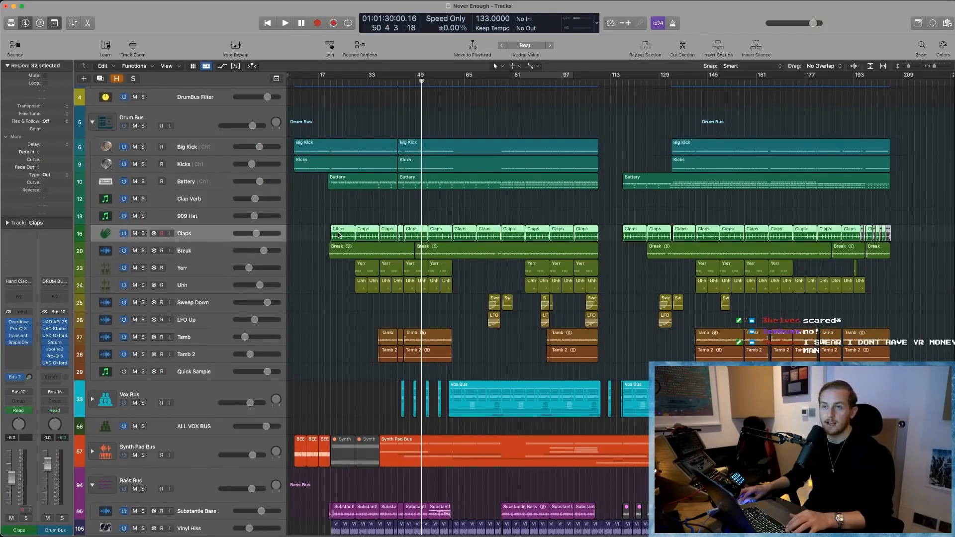
click(200, 250)
- Zoom in on the first Break region to inspect its waveform, and return to the full arrangement view
drag(314, 226, 368, 269)
click(384, 287)
click(573, 301)
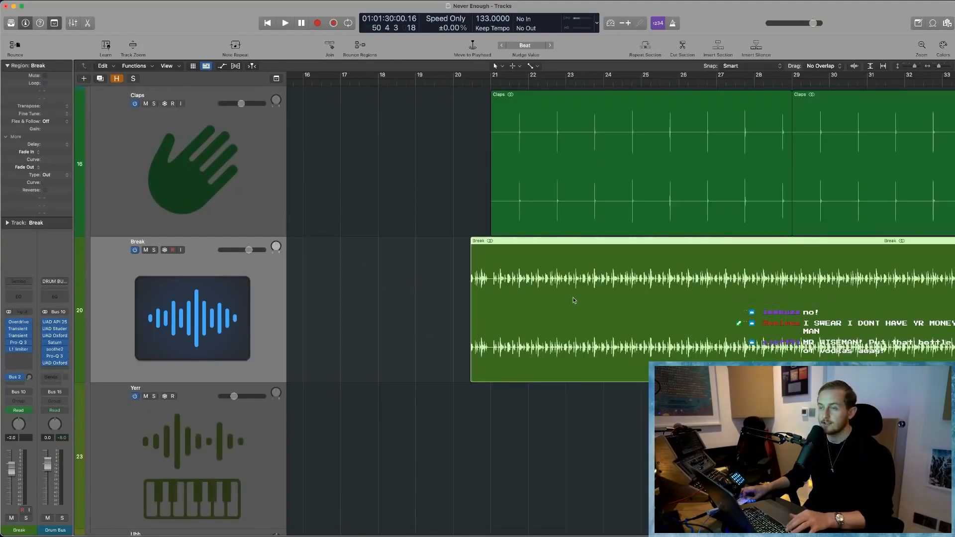
scroll(573, 300, up, 5)
scroll(646, 305, right, 5)
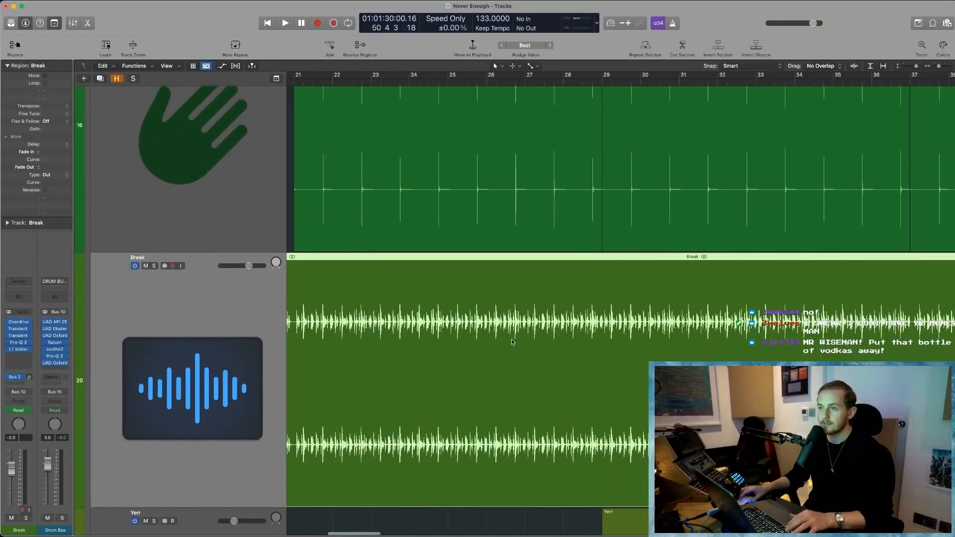
scroll(512, 342, left, 4)
ctrl+alt+click(354, 318)
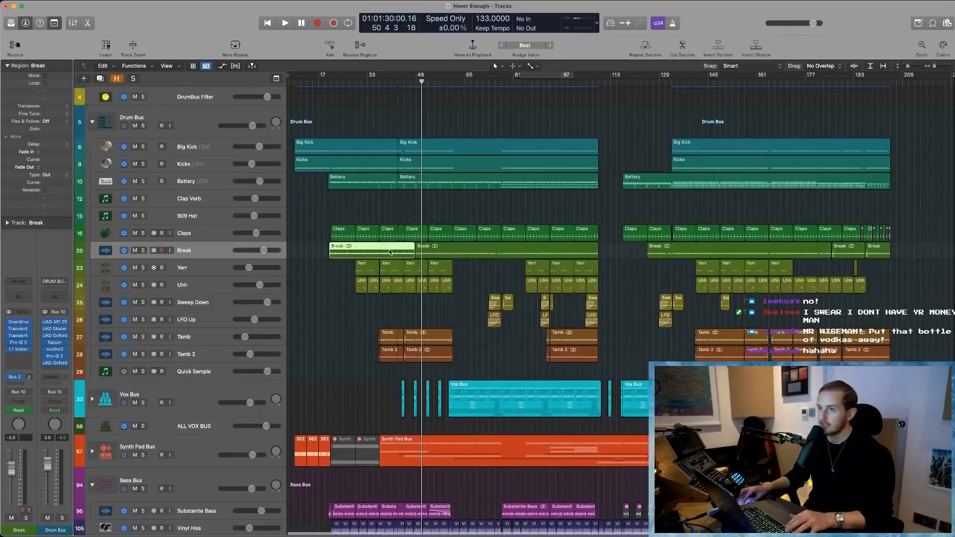
- Select individual regions on the Break track in turn and clear the region selection
click(446, 246)
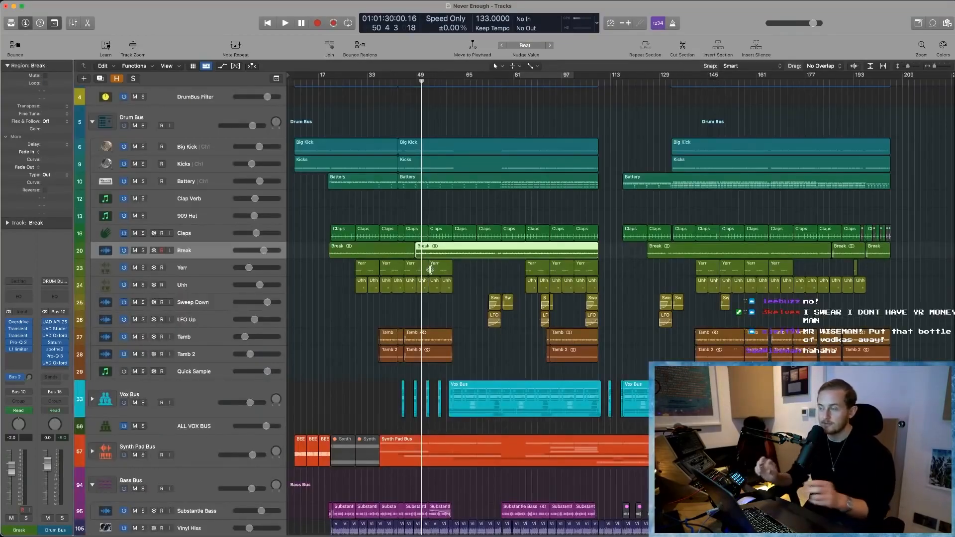
shift+click(361, 251)
shift+click(711, 257)
click(324, 305)
- Select the Yerr, Uhh, Sweep Down, LFO Up, Tamb and Tamb 2 tracks in turn, leaving no regions selected
click(216, 270)
shift+click(214, 285)
click(212, 304)
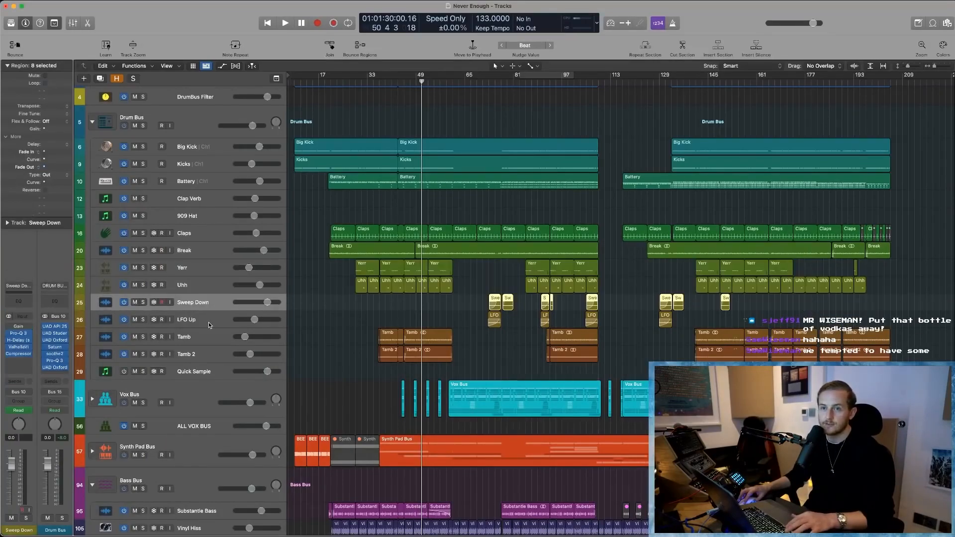
click(209, 322)
click(212, 339)
click(217, 355)
click(366, 369)
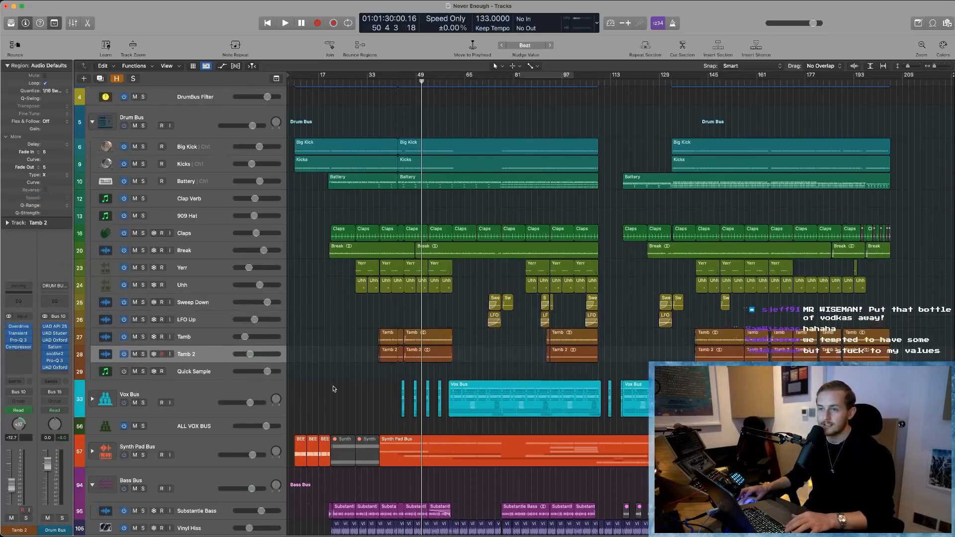
- Collapse the Drum Bus stack, expand the Vox Bus stack and shrink the track height to fit its subtracks
scroll(365, 369, down, 1)
click(92, 115)
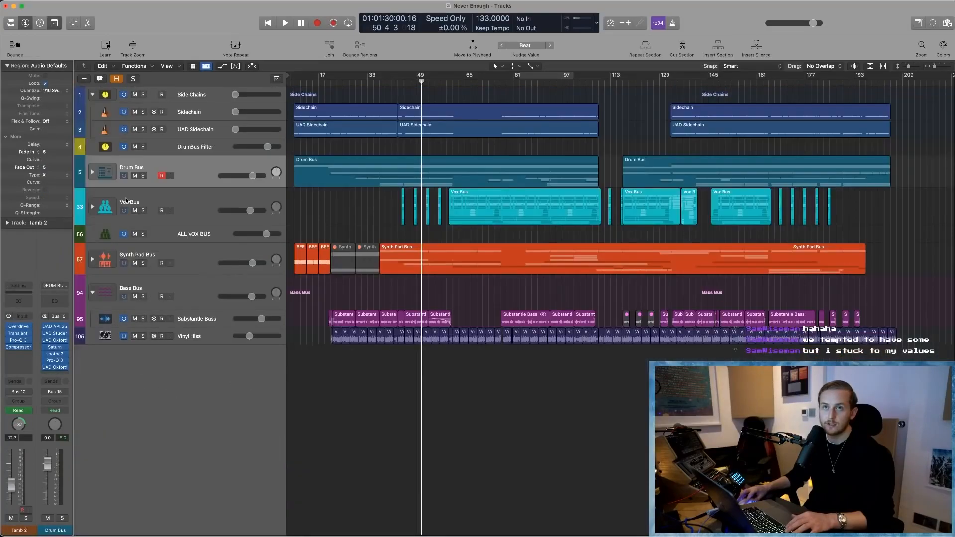
click(91, 207)
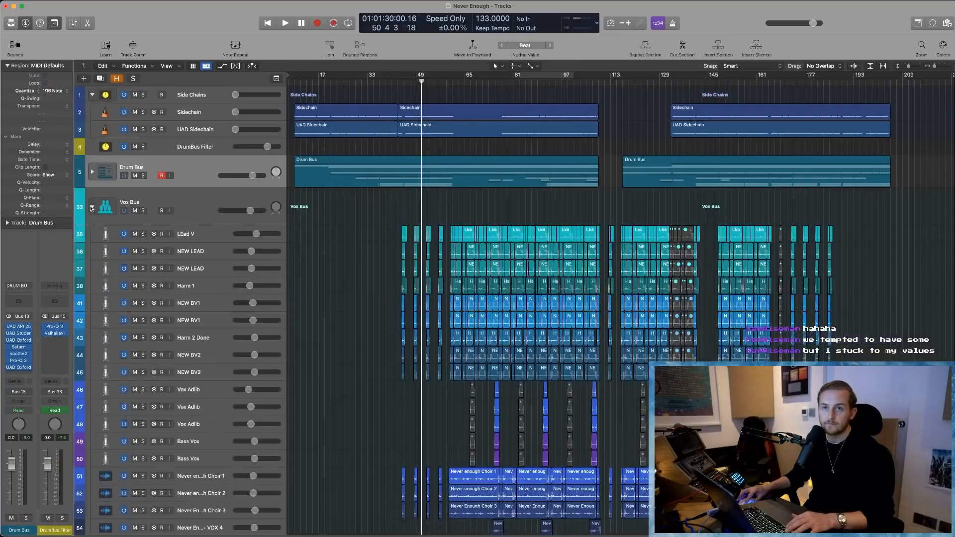
scroll(343, 313, down, 1)
key(super+Up)
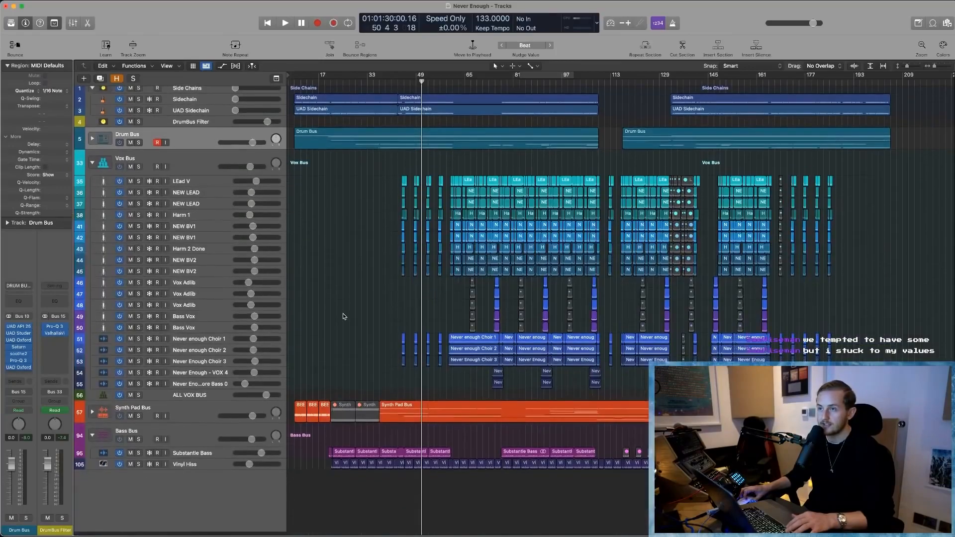
key(super+Down)
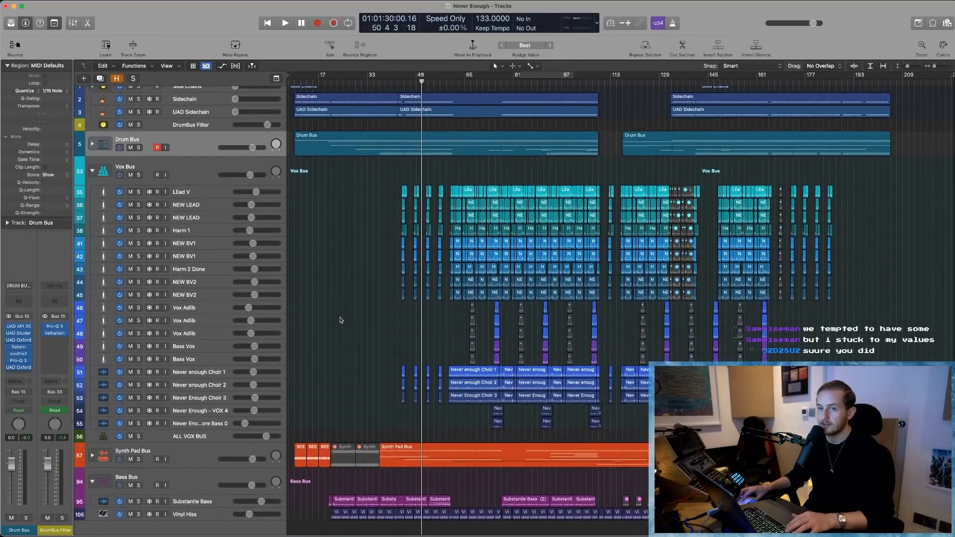
- Select all vocal regions from the LEad V track down to the Bass Vox tracks and clear the selection
drag(372, 177, 890, 364)
scroll(630, 328, right, 1)
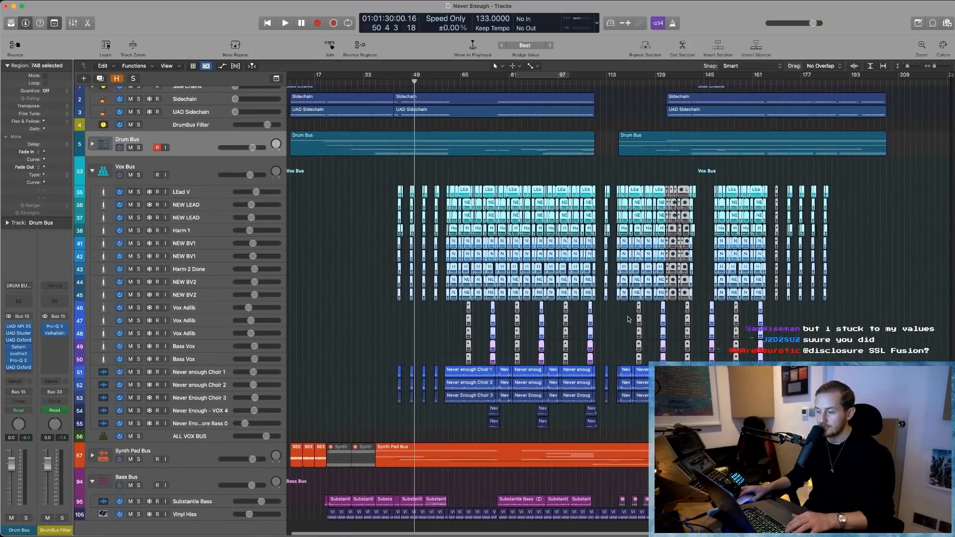
scroll(607, 321, down, 2)
scroll(585, 313, up, 1)
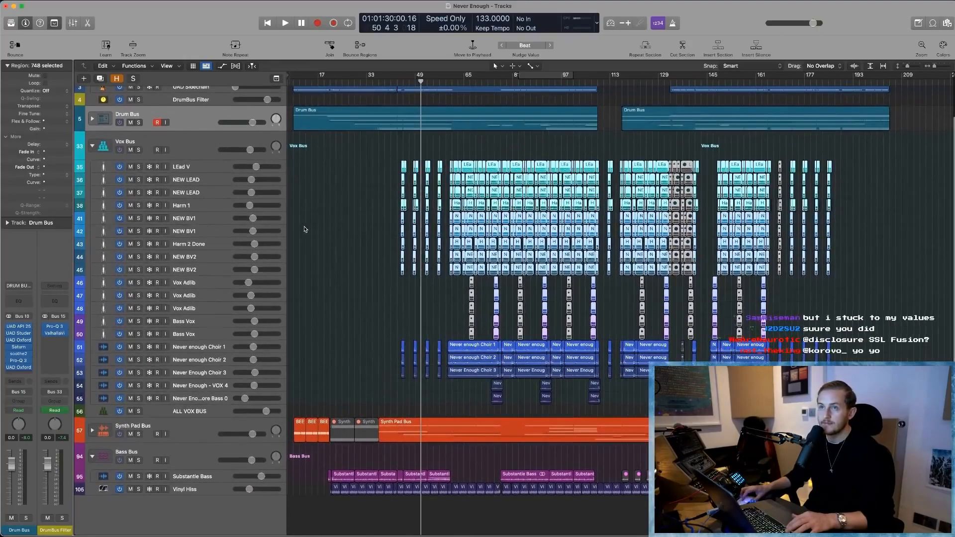
click(356, 218)
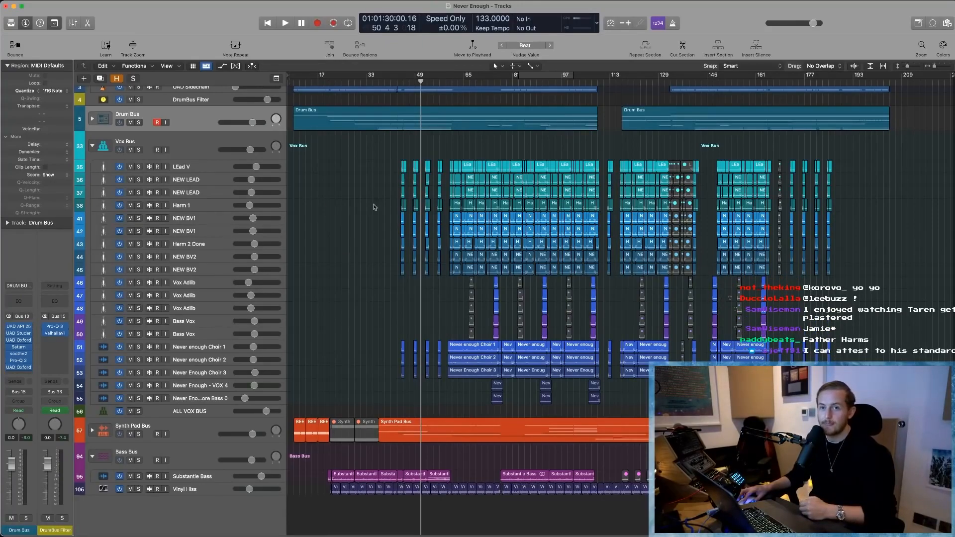
- Select the LEad V track and the Never enough Choir 1 track in turn, and zoom in on the choir regions
click(202, 167)
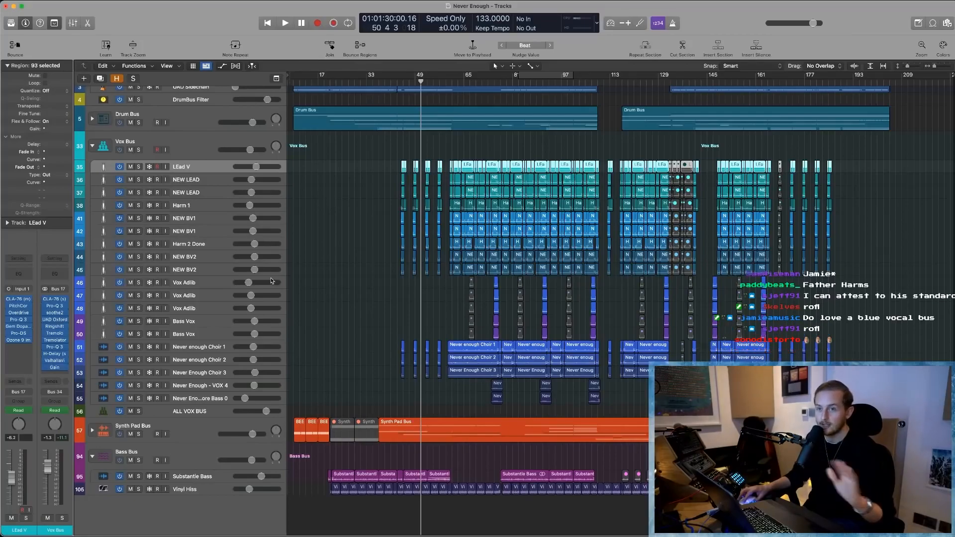
click(340, 341)
drag(368, 337, 646, 405)
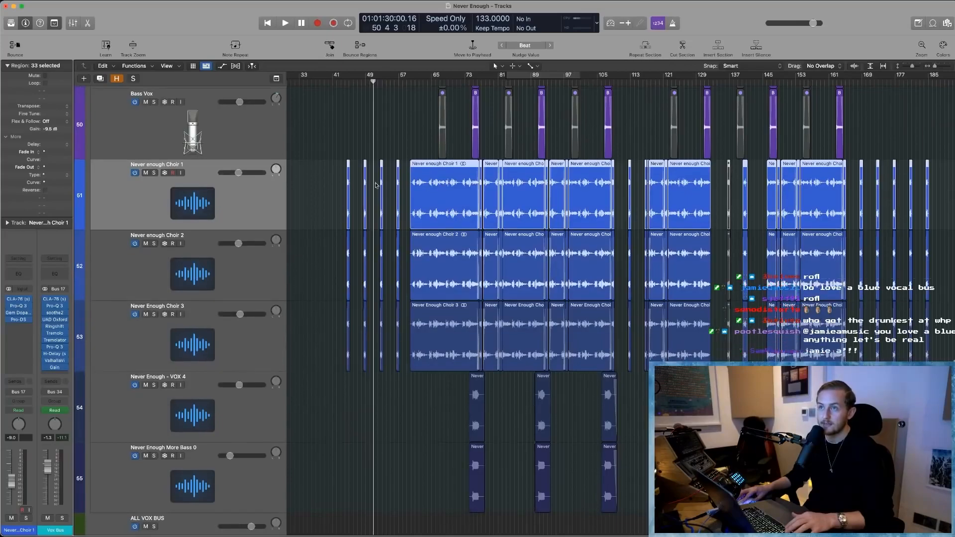
click(327, 186)
scroll(427, 195, right, 3)
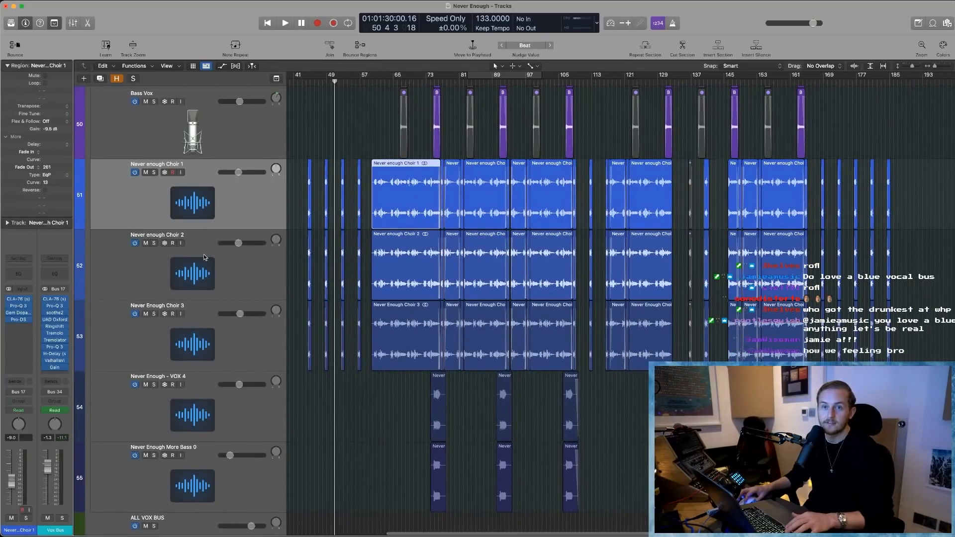
- Select the Never enough Choir 2, Choir 3 and VOX 4 tracks in turn, ending on Never enough Choir 1
click(207, 280)
click(208, 353)
click(255, 375)
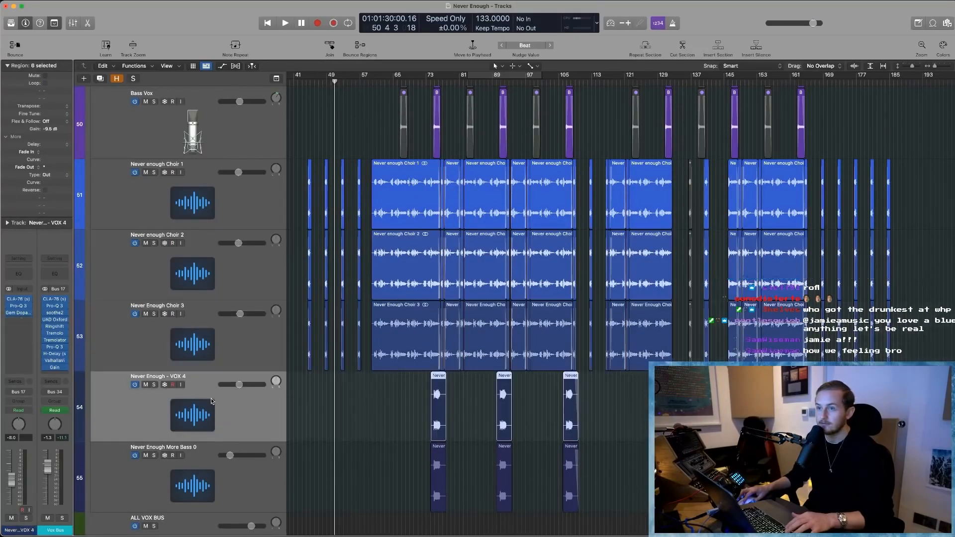
scroll(255, 375, up, 1)
click(193, 226)
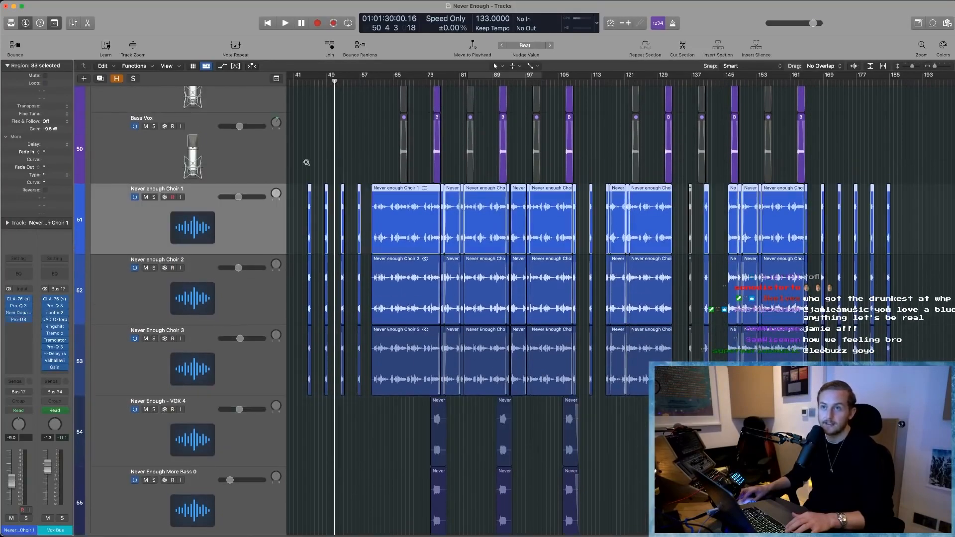
- Return to the full arrangement view, collapse the Vox Bus stack and expand the Synth Pad Bus stack
key(z)
click(94, 147)
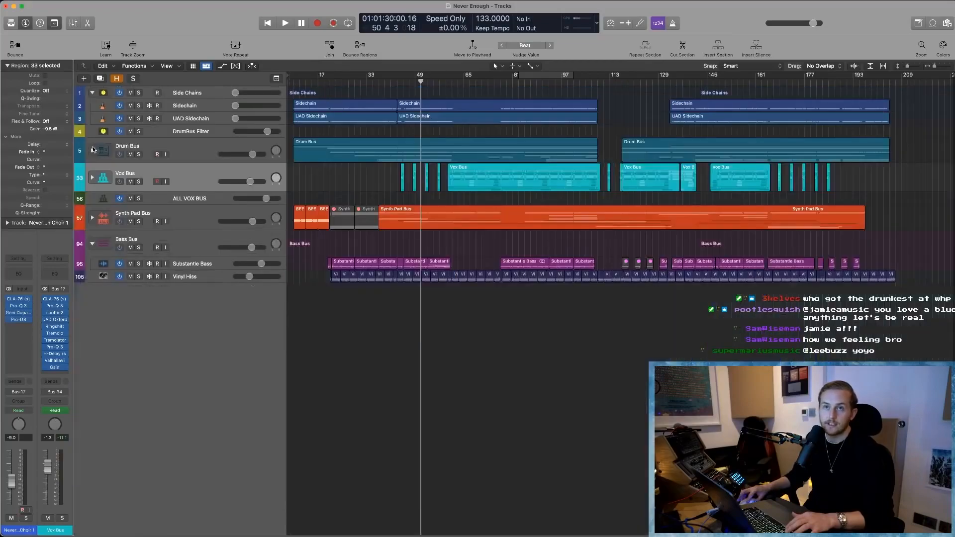
click(92, 218)
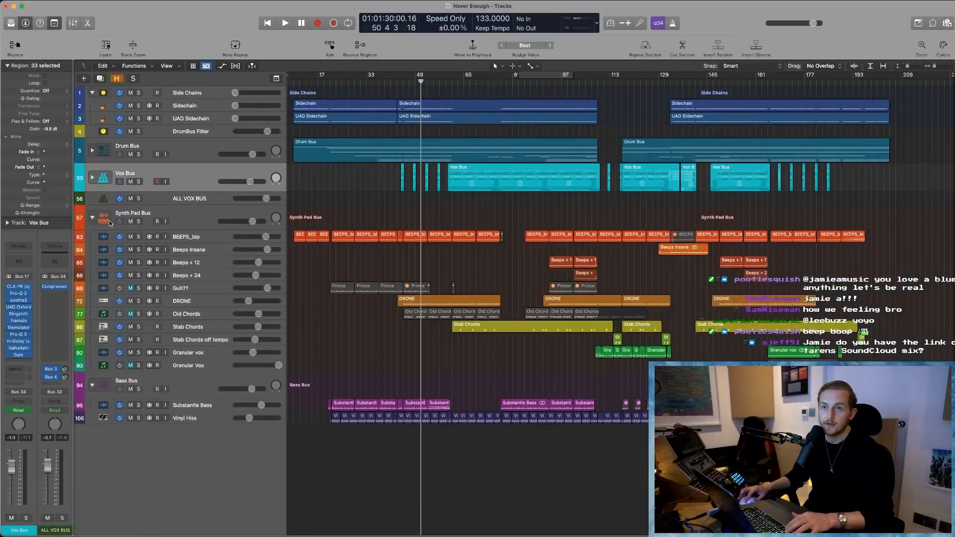
- Select the BEEPS_bip track without its regions and enlarge the Synth Pad Bus subtracks across the arrangement view
click(195, 237)
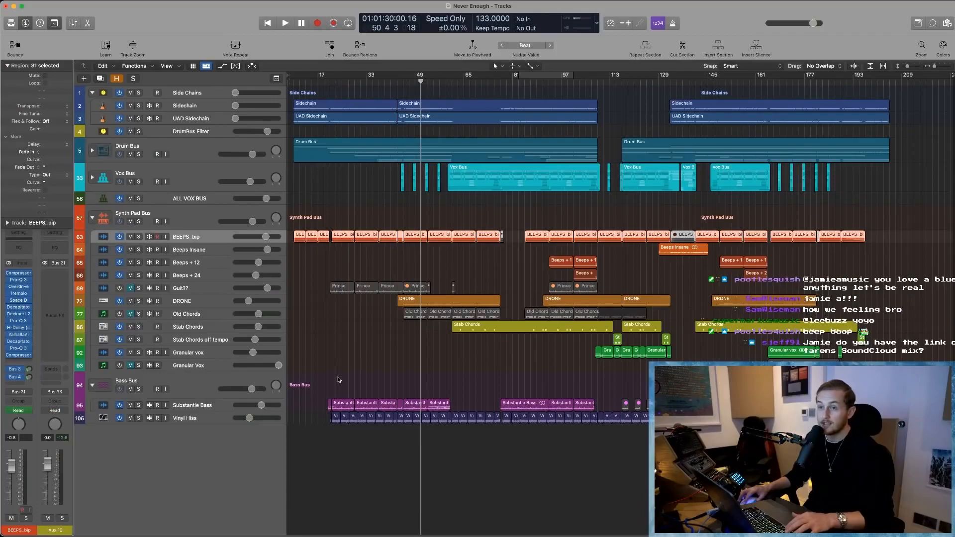
drag(286, 380, 289, 378)
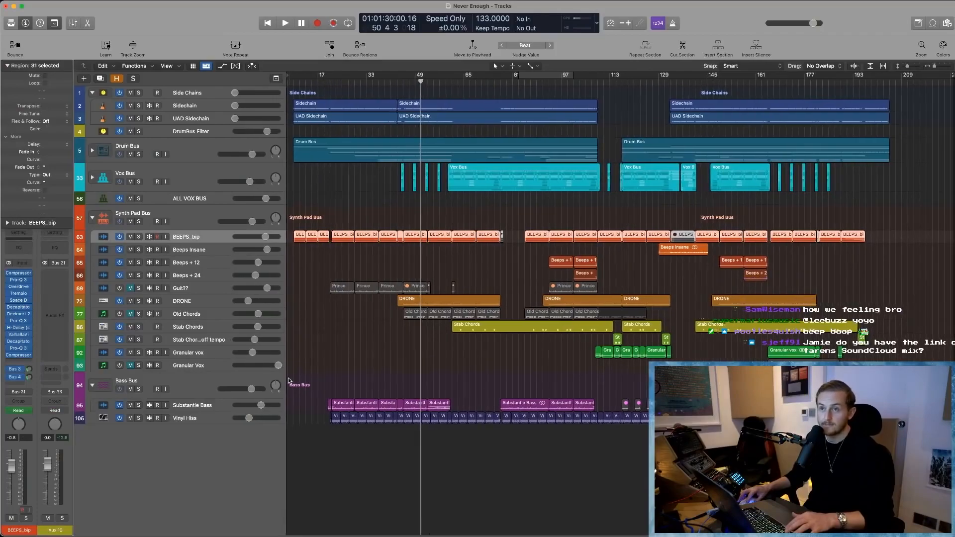
key(z)
click(442, 345)
key(z)
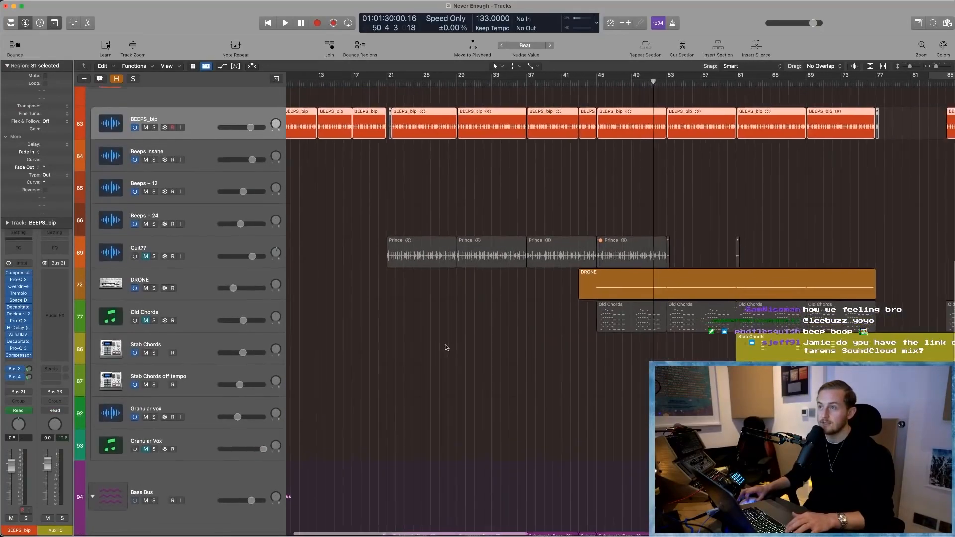
scroll(447, 344, up, 2)
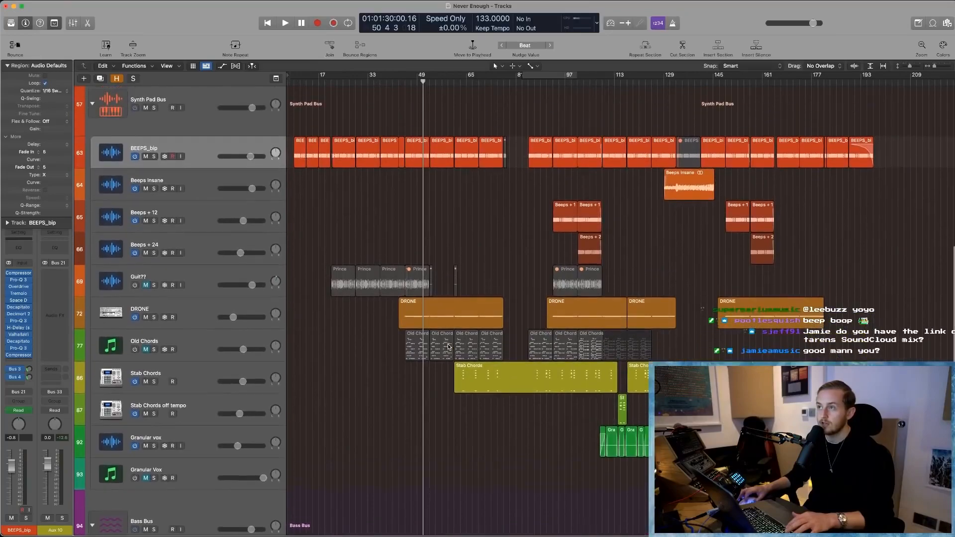
click(540, 386)
click(455, 321)
click(479, 363)
click(473, 320)
click(553, 313)
click(596, 436)
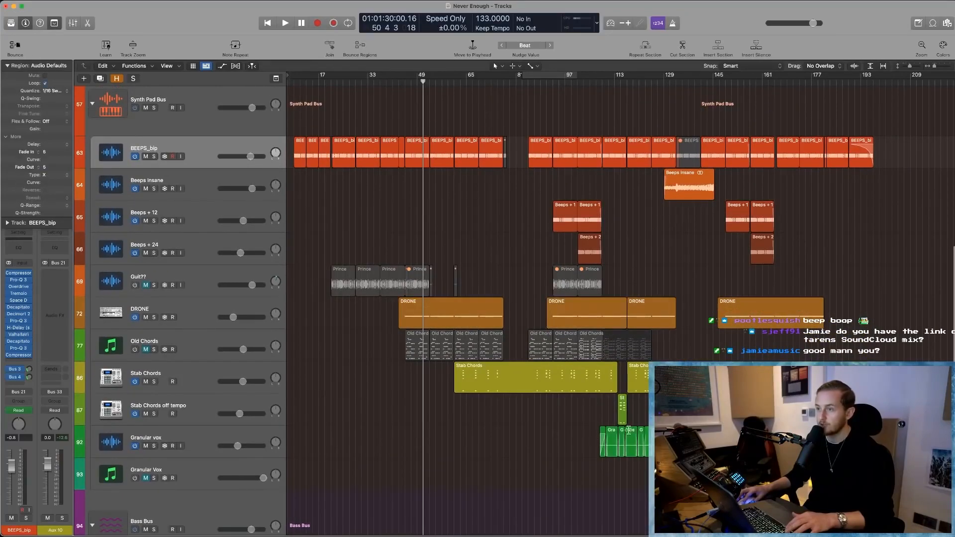
- Zoom in on the BEEPS_bip regions around bars 18 to 38
scroll(358, 248, up, 4)
drag(292, 252, 483, 167)
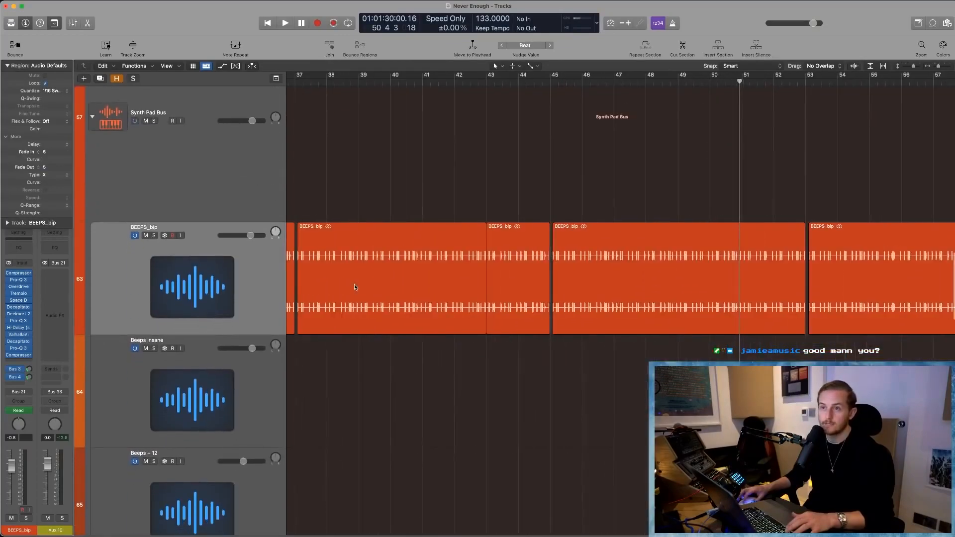
scroll(354, 284, left, 15)
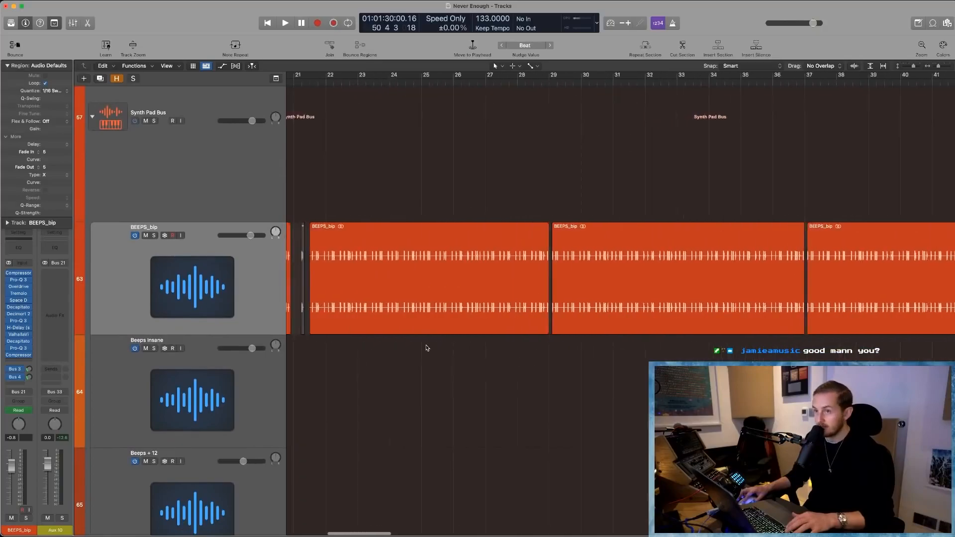
scroll(479, 367, left, 1)
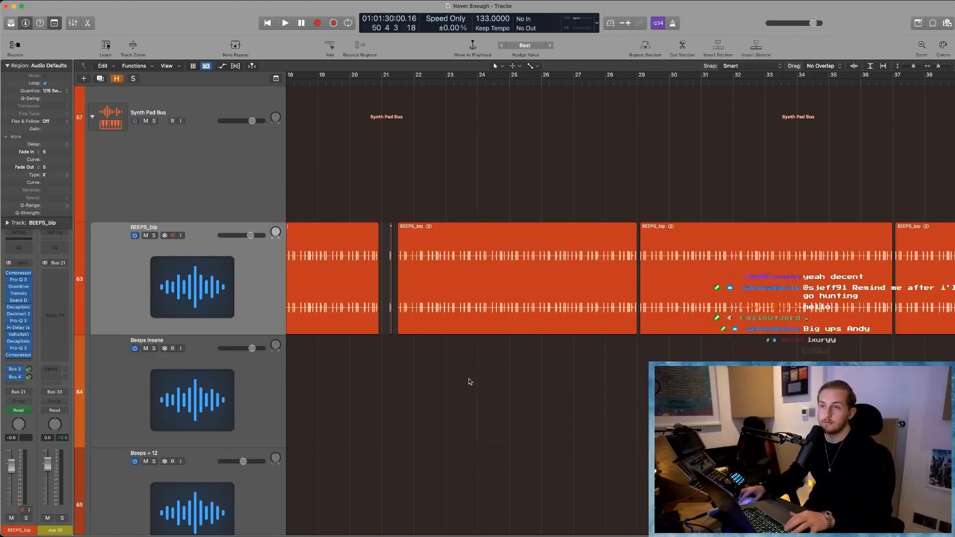
- Select the BEEPS_bip region just after bar 21, magnify its waveform horizontally and return to the full arrangement view
click(526, 306)
key(super+Right)
key(super+Right)
key(super+Right)
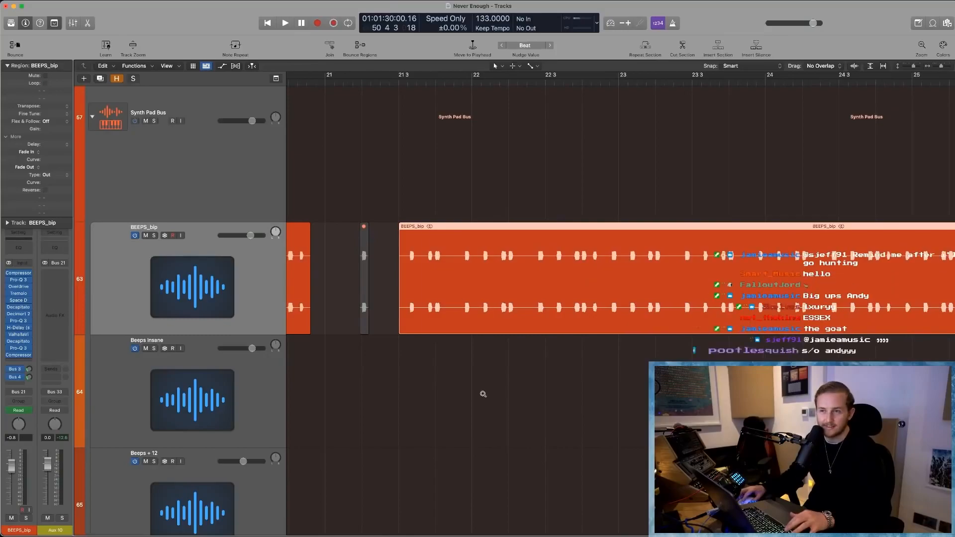
key(z)
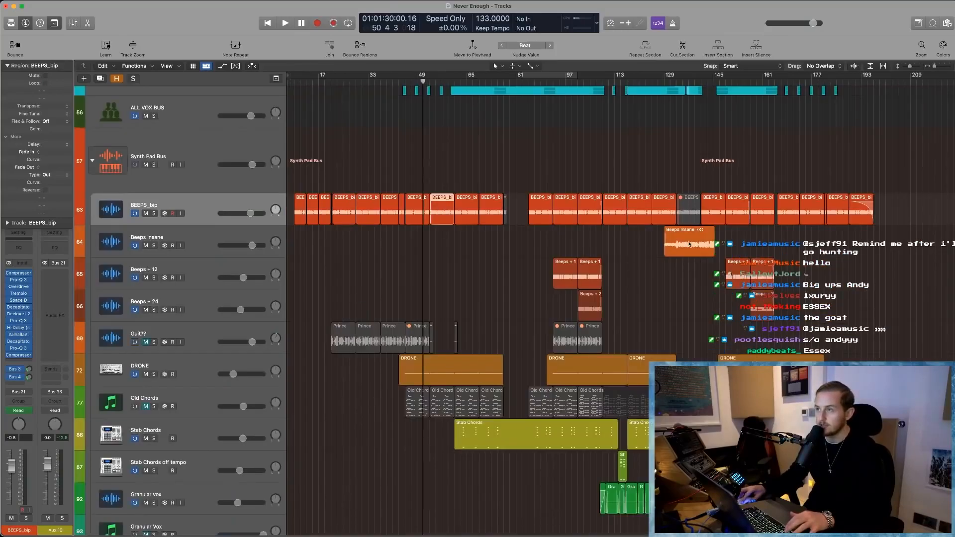
- Select the Beeps Insane region, zoom in on its waveform and return to the full arrangement view
click(681, 244)
drag(648, 278, 747, 214)
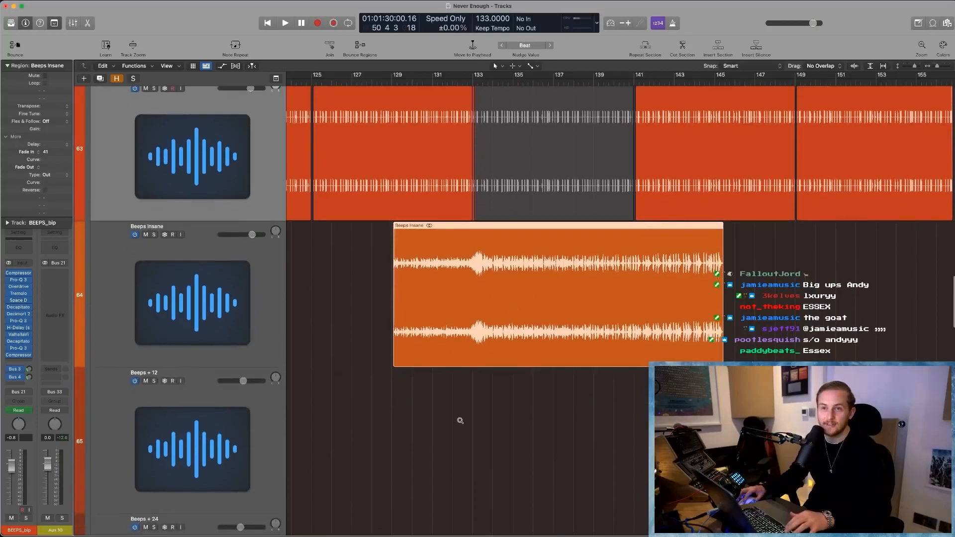
click(460, 421)
scroll(477, 398, down, 5)
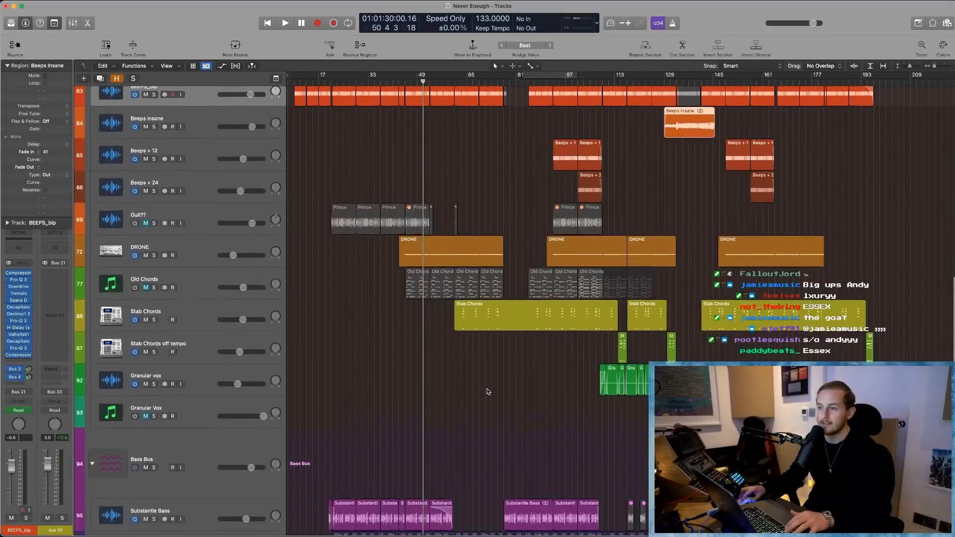
- Select the Substantie Bass track in the Bass Bus stack and zoom in on its first regions
scroll(488, 391, down, 2)
click(204, 441)
drag(291, 406, 461, 477)
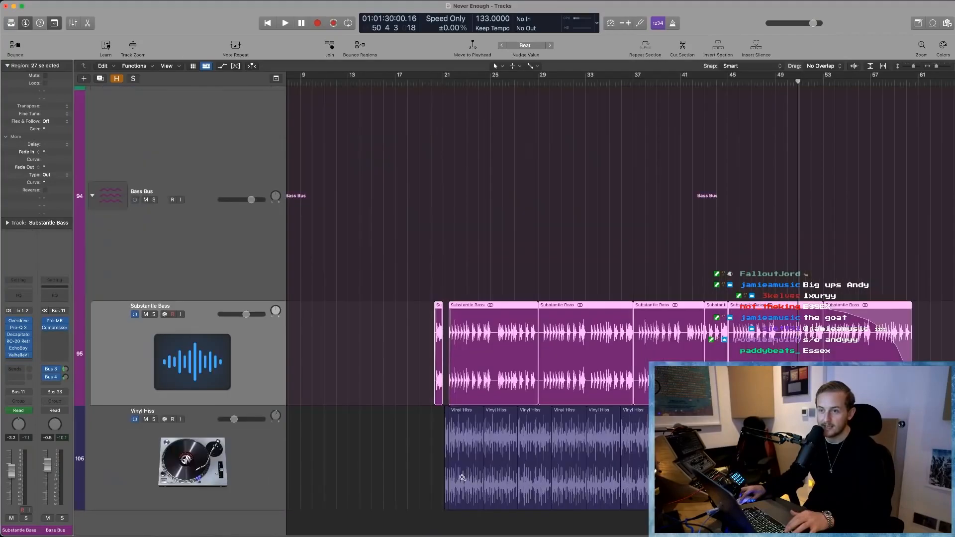
- Select the Substantie Bass region starting at bar 21 and zoom out to the full arrangement view
scroll(478, 452, down, 1)
click(375, 351)
click(480, 348)
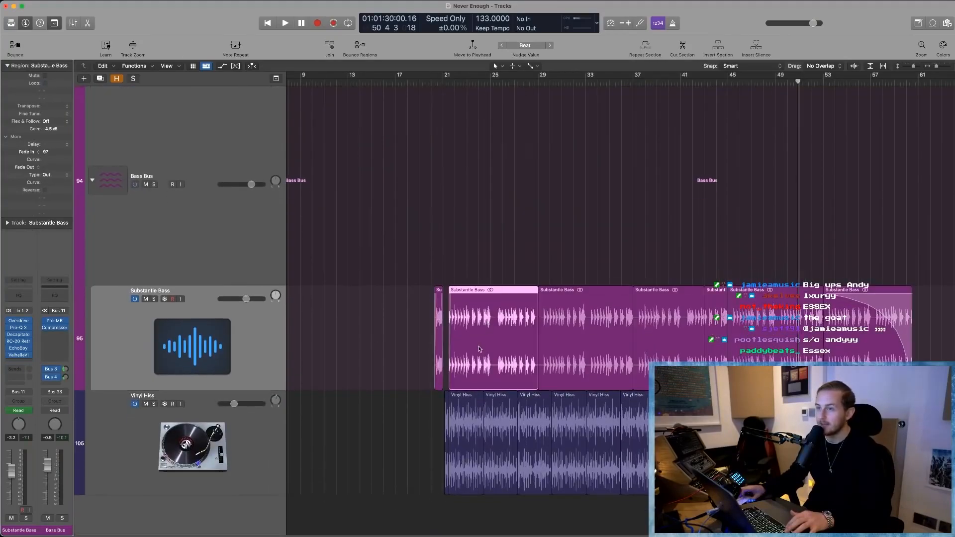
key(super+Up)
key(super+Up)
key(super+Up)
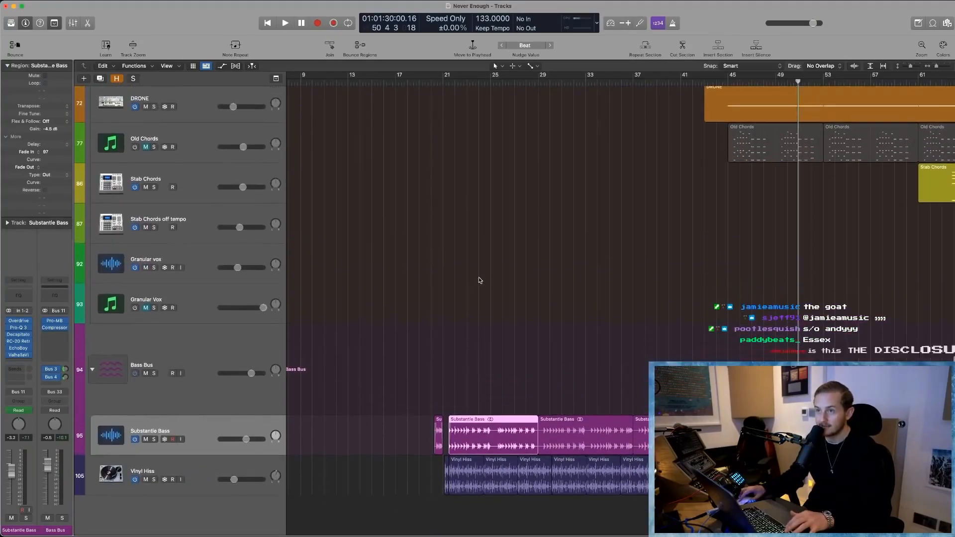
key(super+Left)
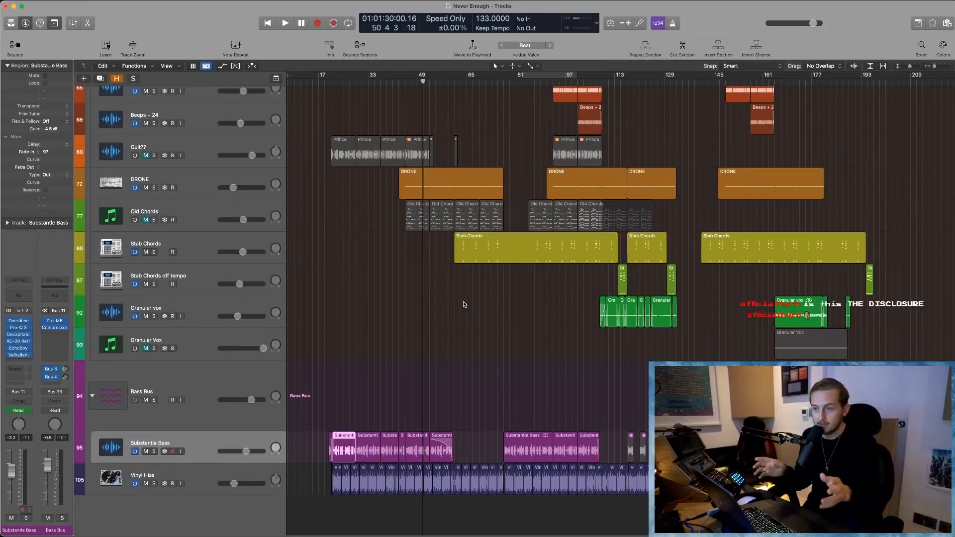
- Zoom in on the first Substantie Bass regions and widen the timeline to about bars 9 to 137
drag(321, 405, 488, 503)
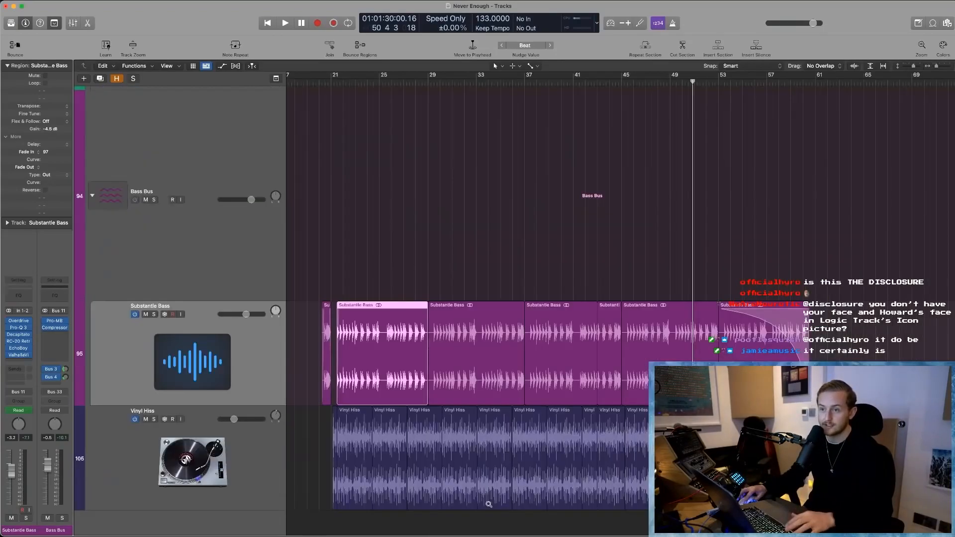
click(476, 205)
key(super+Left)
key(super+Left)
key(super+Left)
- Select the Substantie Bass regions from bar 21 onward one after another, and undo a trial adjustment at the first region boundary
click(382, 344)
click(409, 339)
click(447, 334)
click(483, 330)
click(392, 399)
mouse_move(392, 401)
mouse_down()
mouse_move(475, 404)
mouse_move(384, 397)
mouse_up()
key(super+z)
key(super+z)
click(403, 264)
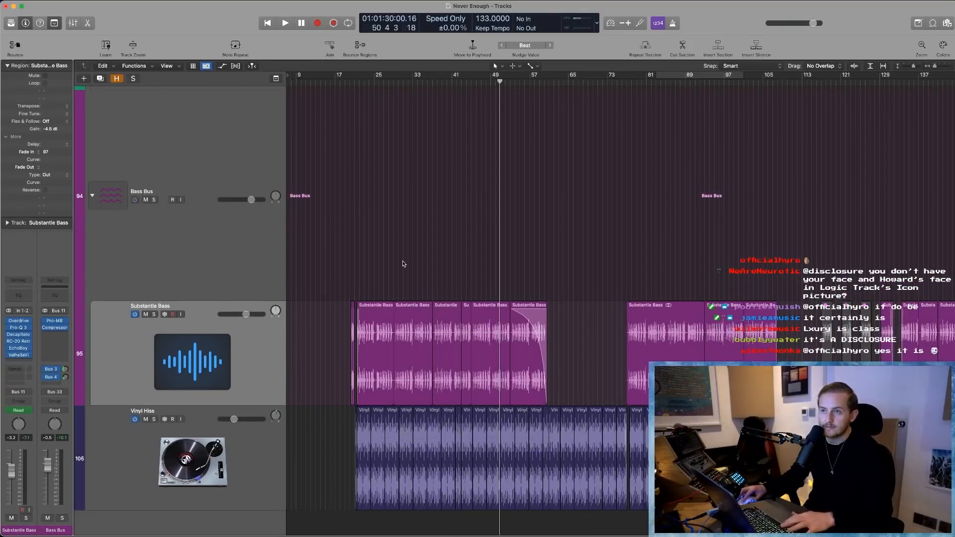
- Reveal the hidden tracks and zoom out to examine the bass tracks below Substantie Bass
key(h)
scroll(311, 358, down, 5)
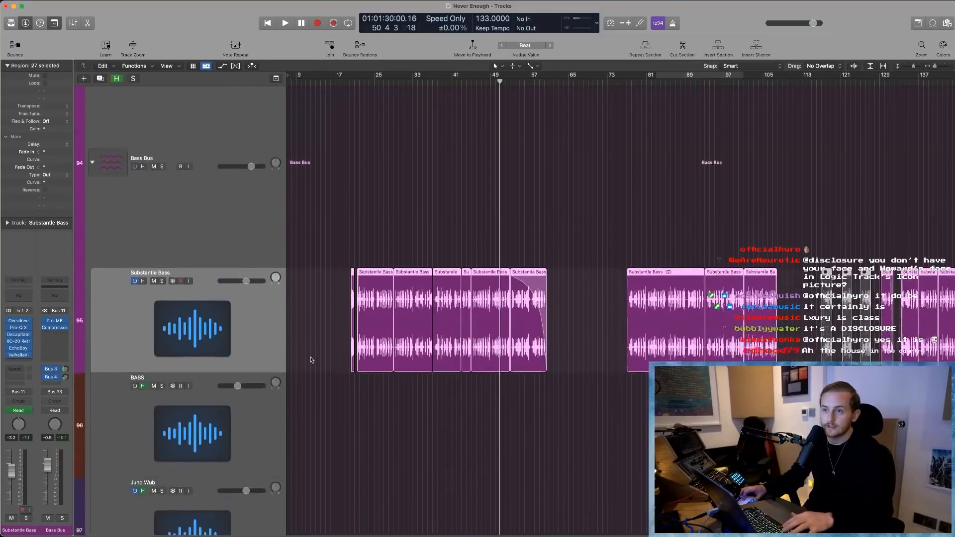
key(super+Left)
key(super+Up)
scroll(546, 357, down, 5)
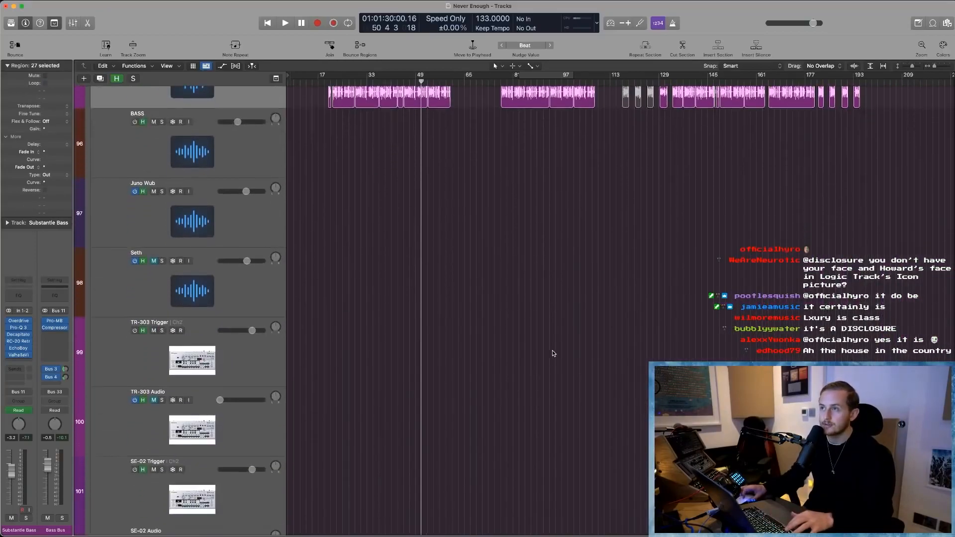
- Try to extend the muted Substantie Bass region near bar 115 to about bar 131, and undo the resizing
scroll(553, 351, up, 4)
click(635, 307)
drag(628, 215, 868, 236)
drag(606, 186, 390, 211)
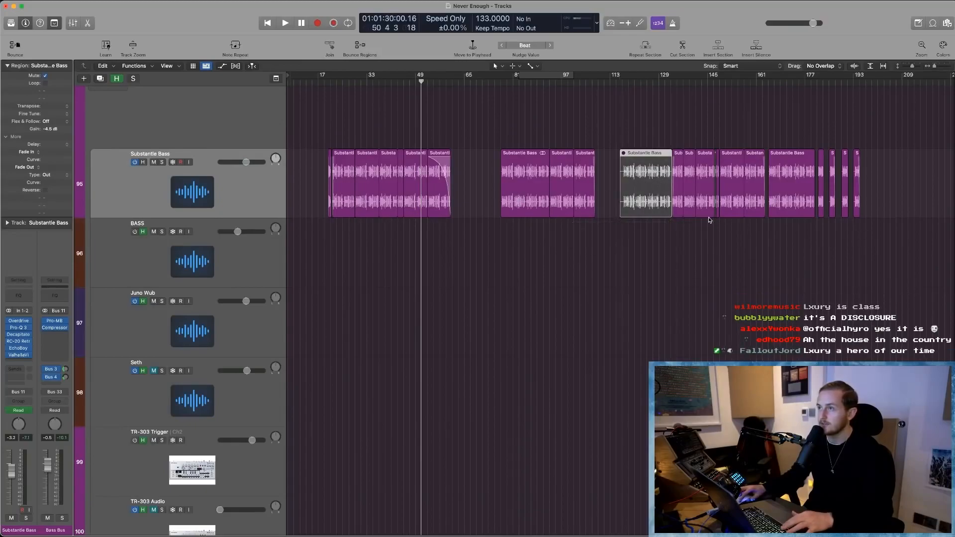
key(super+z)
key(super+z)
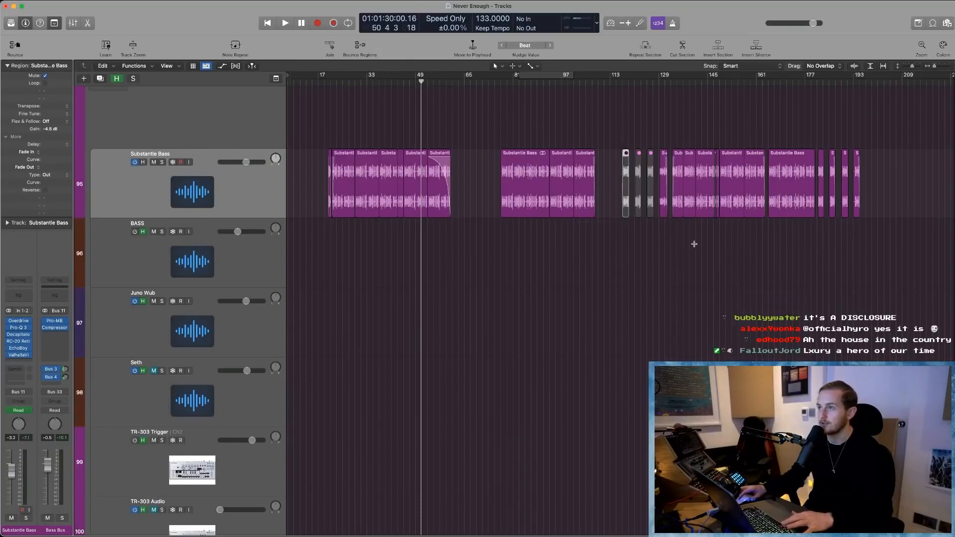
- Examine the hidden tracks down to the Englefield Instruments, Scratch Bus and Vox Bus stacks, and hide them
scroll(329, 220, down, 15)
scroll(306, 261, up, 5)
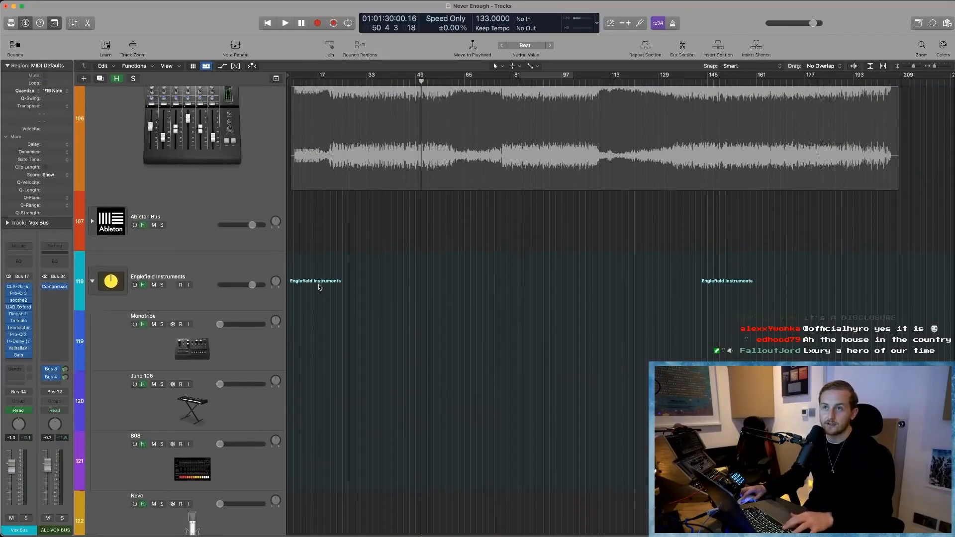
scroll(320, 287, down, 5)
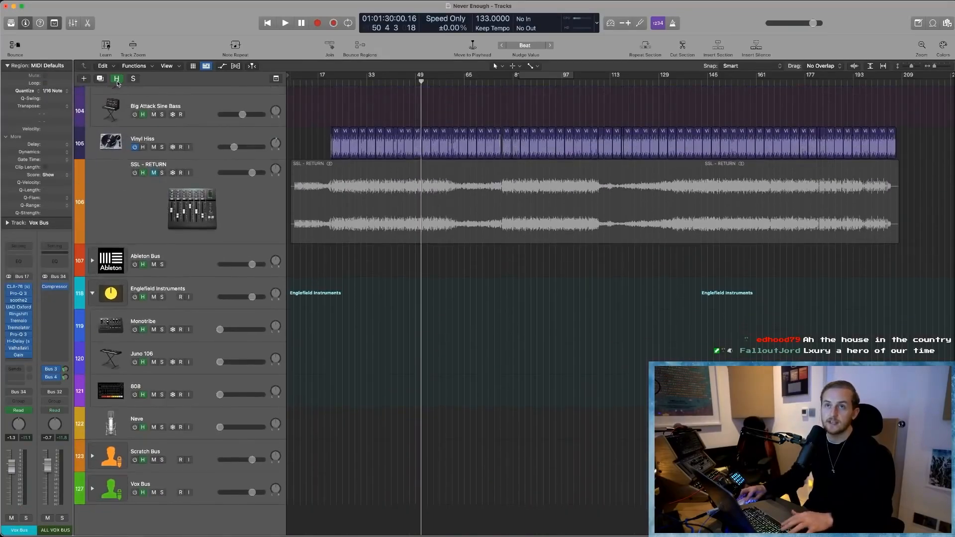
click(117, 83)
scroll(454, 396, up, 8)
- Show the hidden tracks again, look through the unused synth tracks in the Synth Pad Bus, and hide them
key(h)
scroll(437, 401, down, 5)
scroll(436, 401, down, 4)
scroll(436, 396, down, 5)
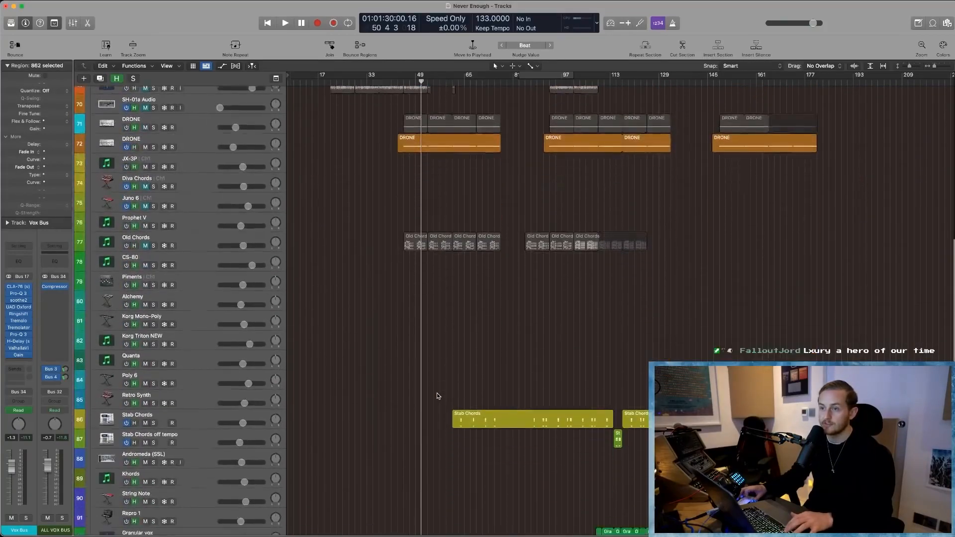
scroll(436, 396, down, 5)
scroll(437, 395, up, 4)
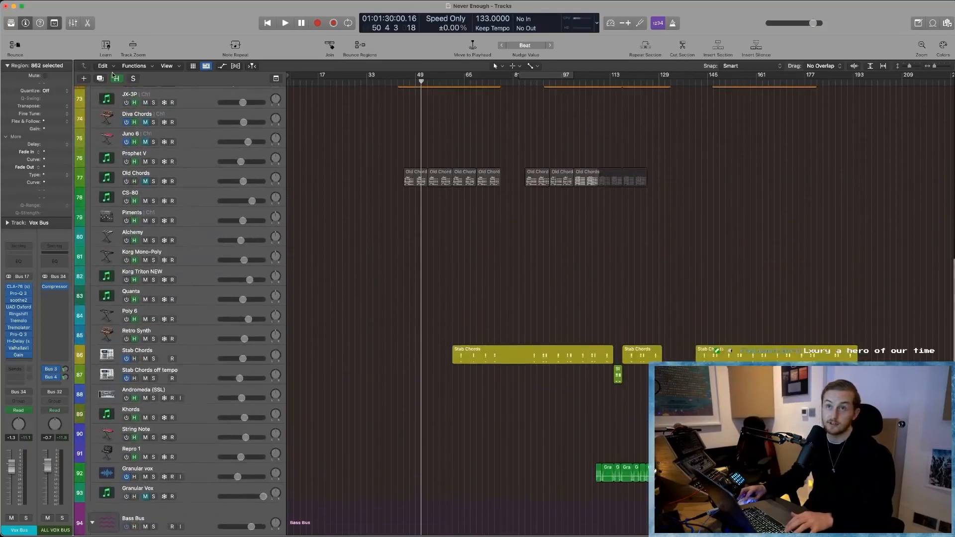
key(h)
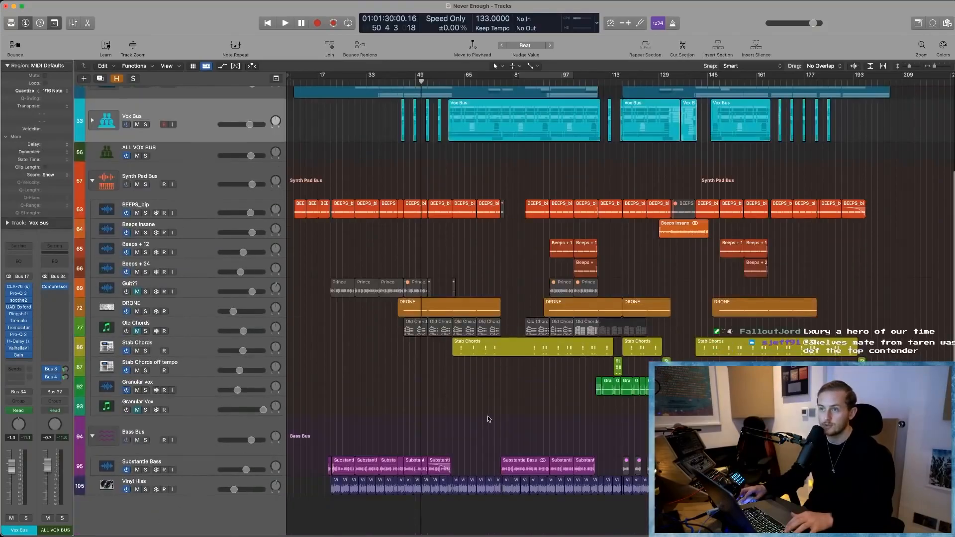
- Expand the Drum Bus track stack to show its individual drum tracks
scroll(488, 416, down, 1)
scroll(488, 420, up, 1)
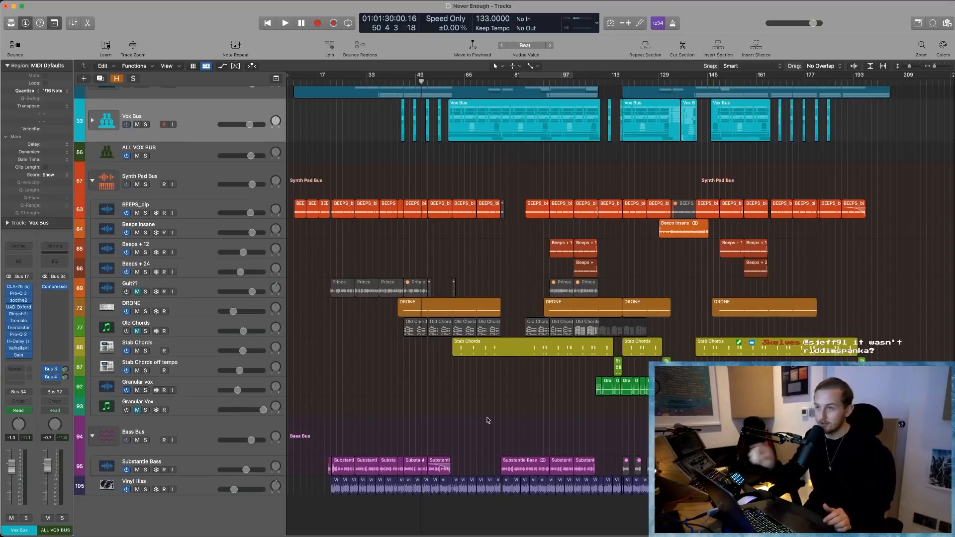
scroll(383, 212, up, 5)
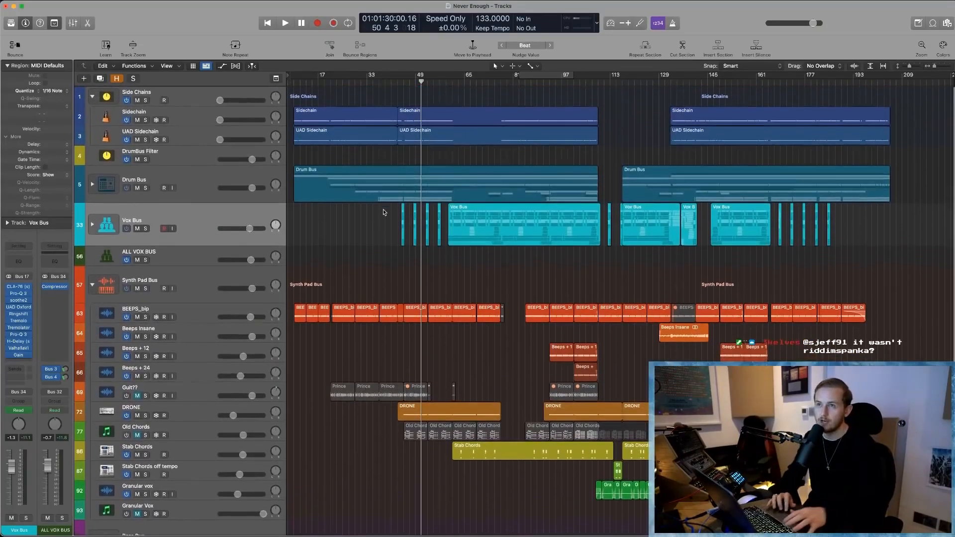
click(92, 184)
click(92, 184)
click(92, 183)
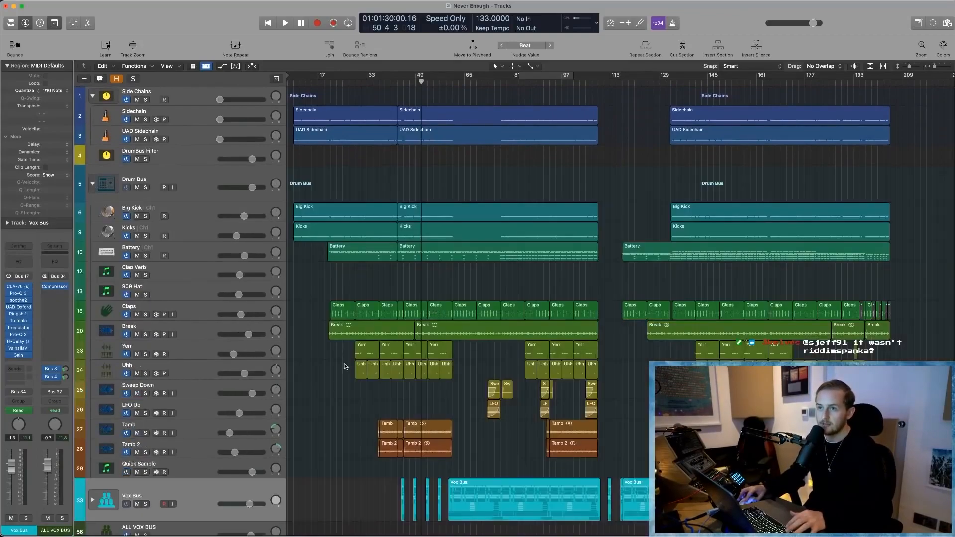
- Zoom in on the opening Claps and Break regions, select the Break region and return to the full arrangement view
scroll(344, 369, down, 2)
drag(316, 258, 377, 291)
click(482, 208)
click(522, 389)
key(super+Left)
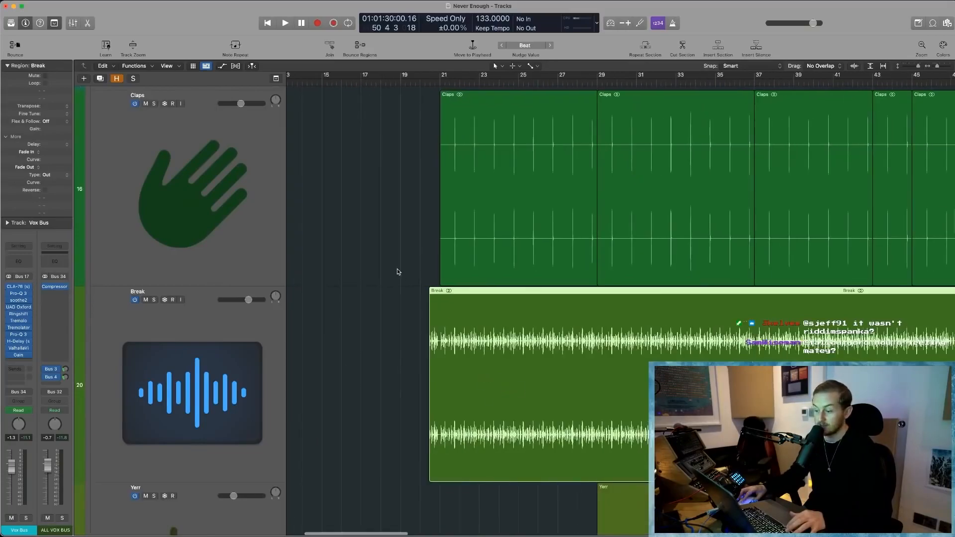
ctrl+alt+click(377, 221)
- Collapse the Drum Bus stack and examine the Substantie Bass regions around bars 77 to 107 up close
click(92, 133)
scroll(636, 401, down, 2)
scroll(637, 401, down, 2)
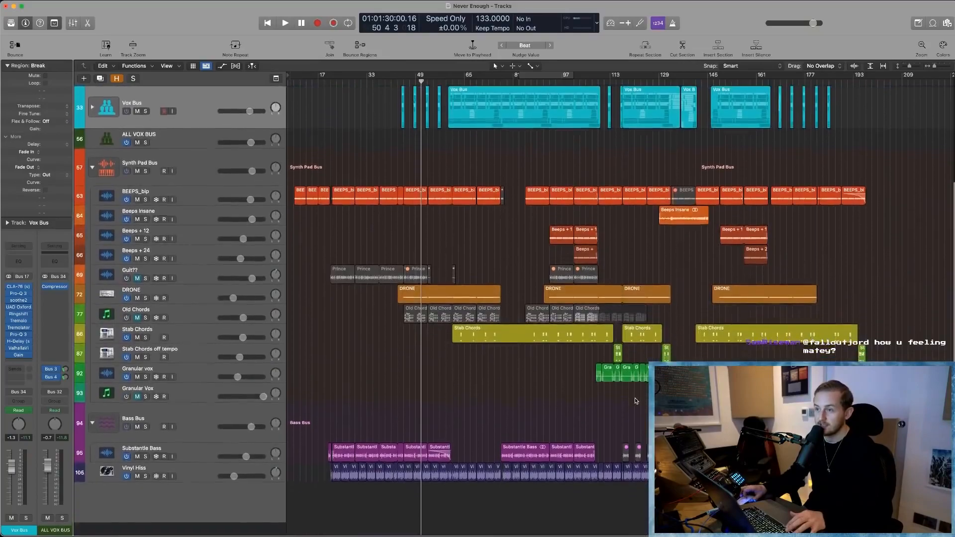
drag(488, 438, 611, 499)
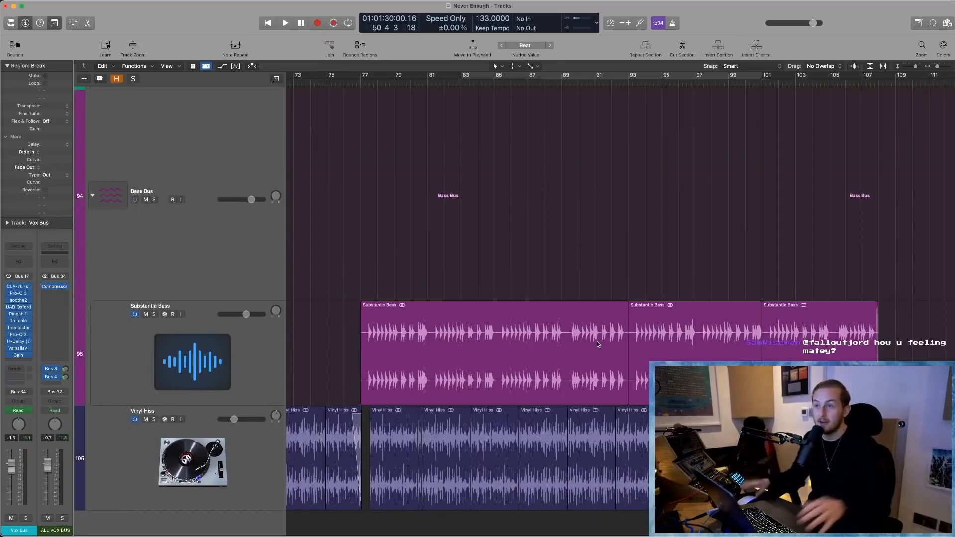
ctrl+alt+click(526, 184)
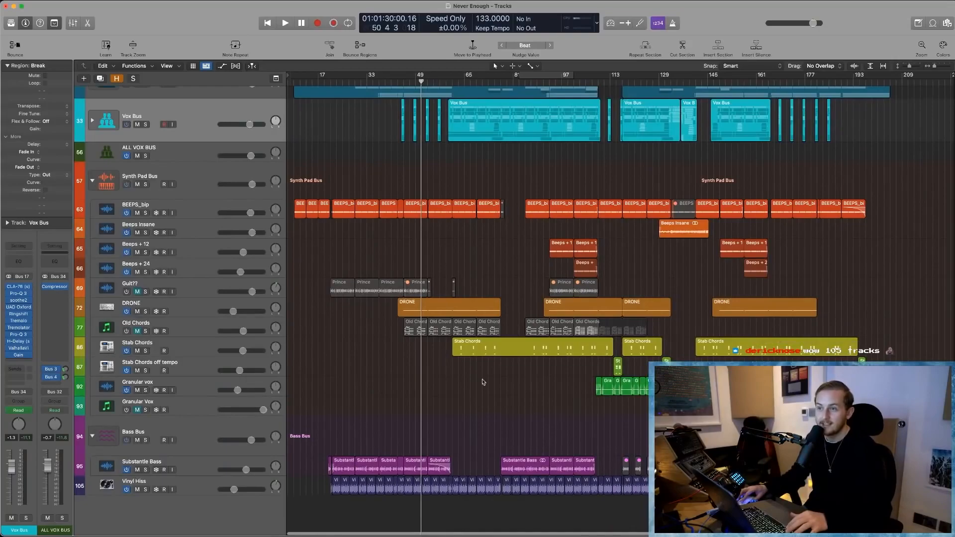
- Open the Stab Chords track's Sampler instrument with the Basic Pad preset, reposition its window and close it
click(203, 347)
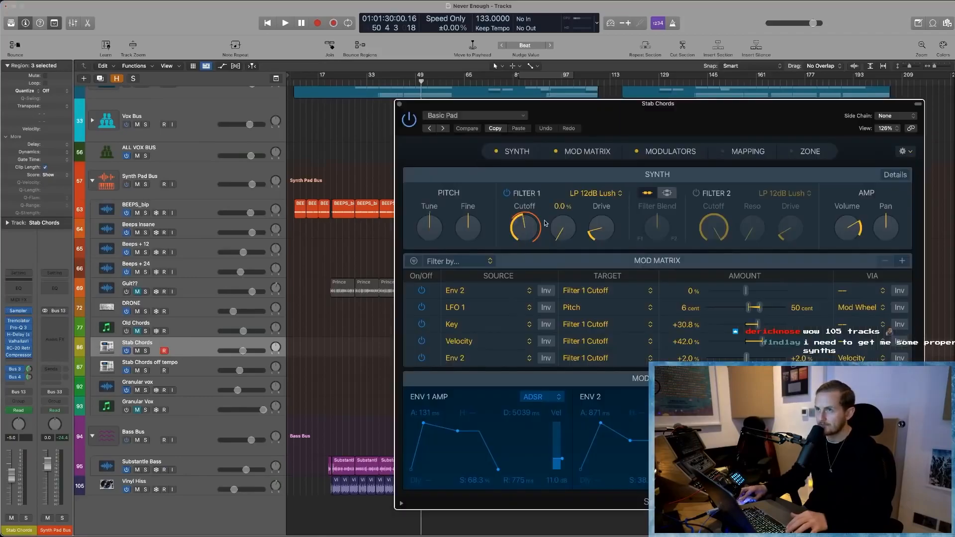
drag(588, 126, 468, 100)
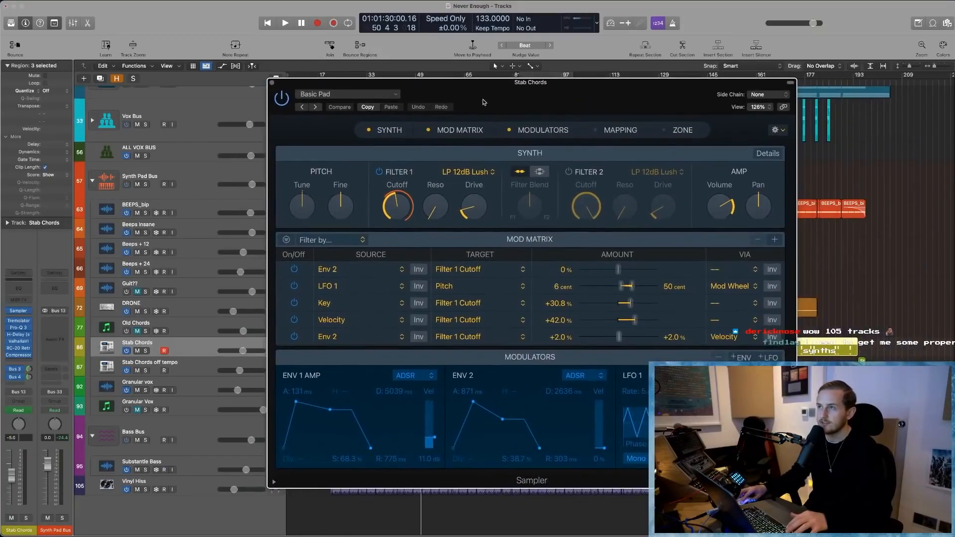
click(272, 84)
- Zoom in on the Granular vox regions around bars 109 to 133 and turn on Waveform Zoom
drag(532, 413, 646, 359)
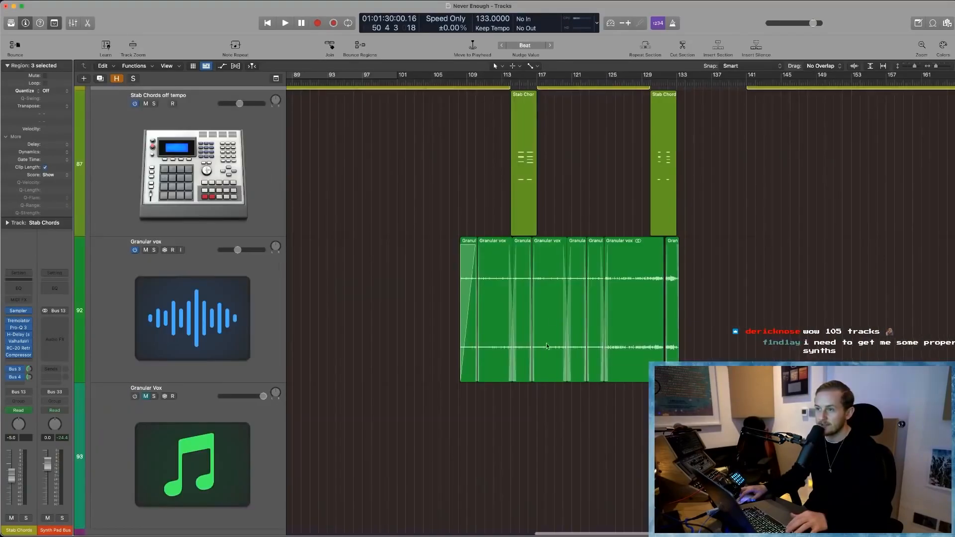
click(480, 271)
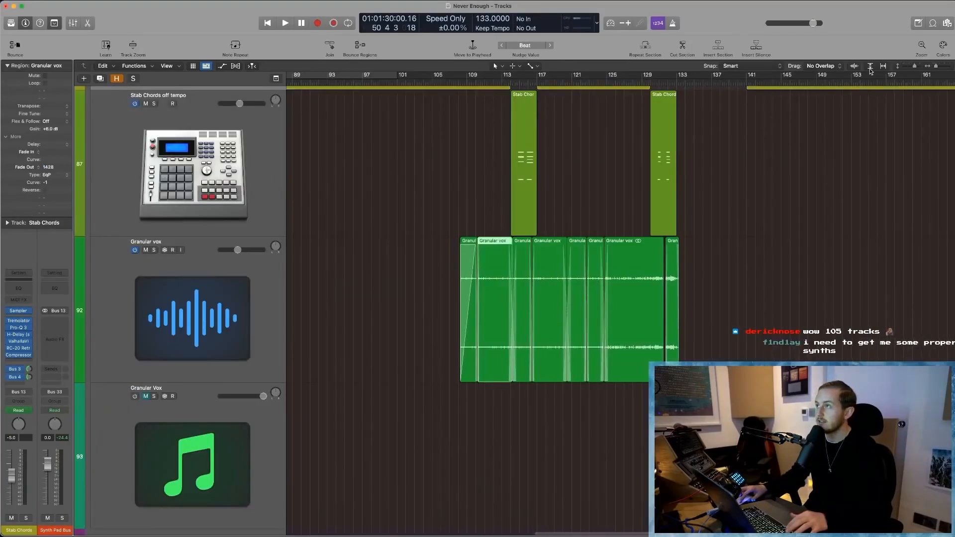
click(854, 66)
click(630, 292)
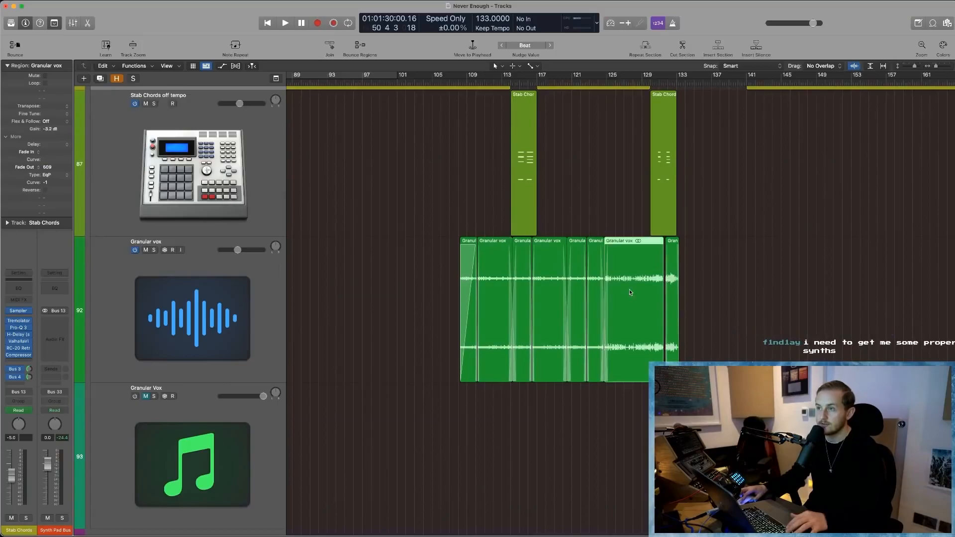
- Magnify the Granular vox regions more closely, return to the full arrangement view and select a Granular Vox region
ctrl+alt+click(766, 298)
drag(715, 367, 543, 406)
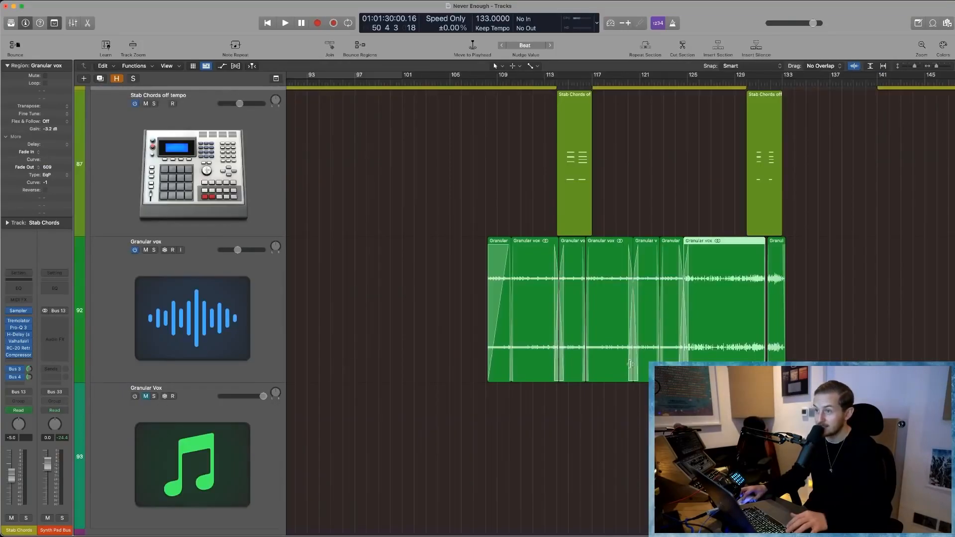
scroll(626, 328, down, 2)
scroll(625, 327, right, 8)
scroll(545, 297, left, 2)
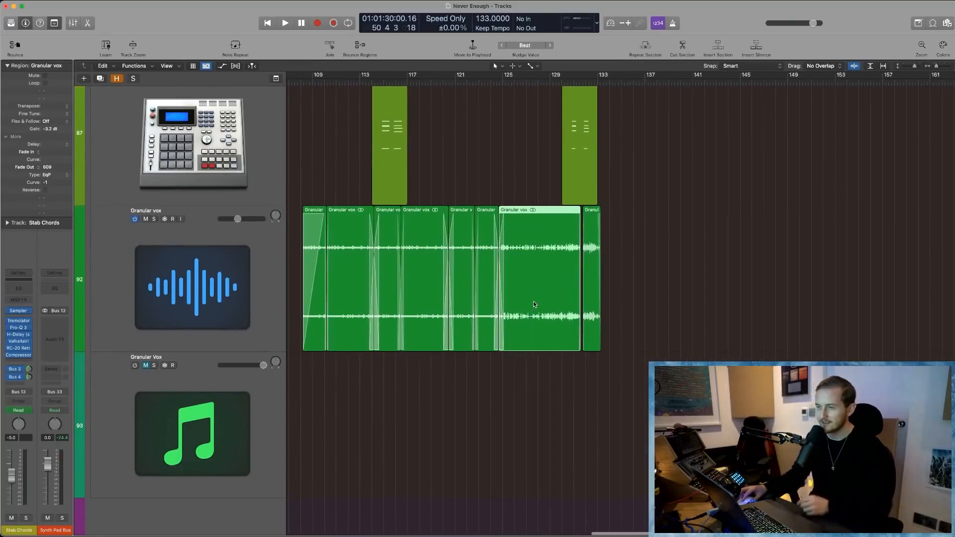
ctrl+alt+click(653, 285)
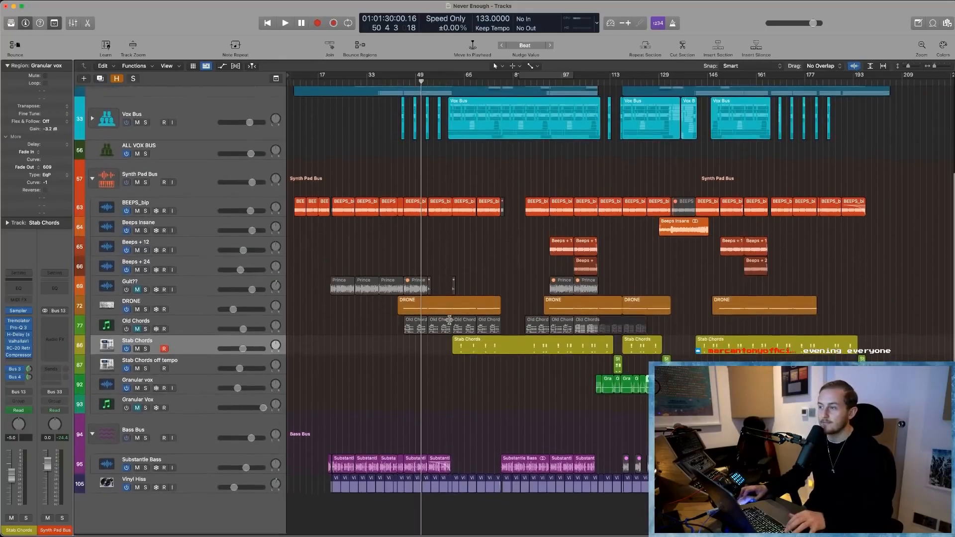
click(671, 407)
- Zoom in on the Prince regions of the Guit?? track around bars 21 to 53 and return to the full arrangement view
scroll(494, 392, up, 3)
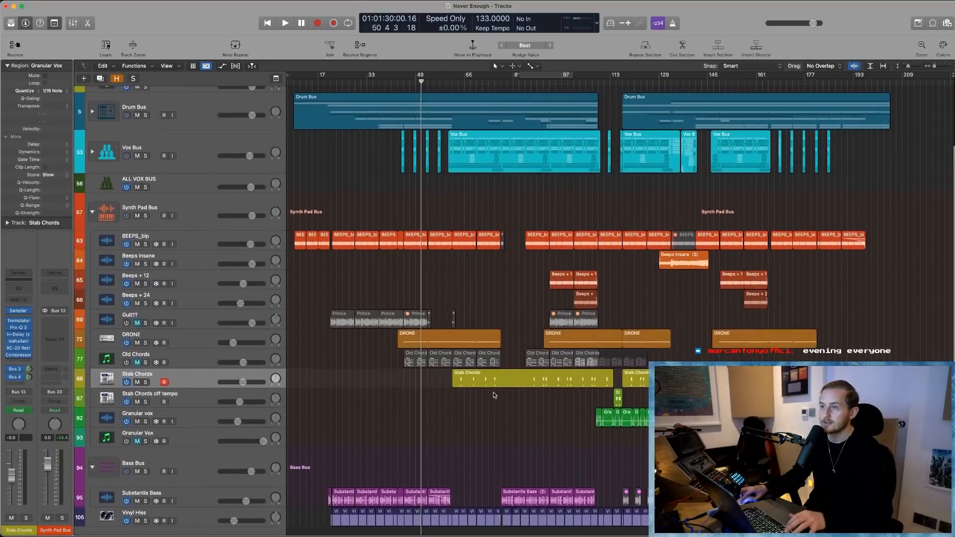
drag(313, 297, 437, 351)
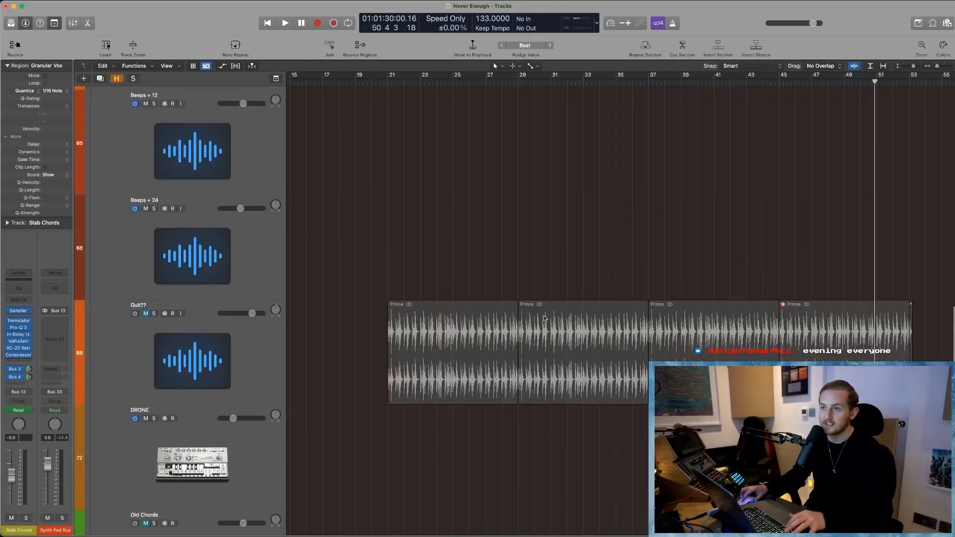
click(383, 273)
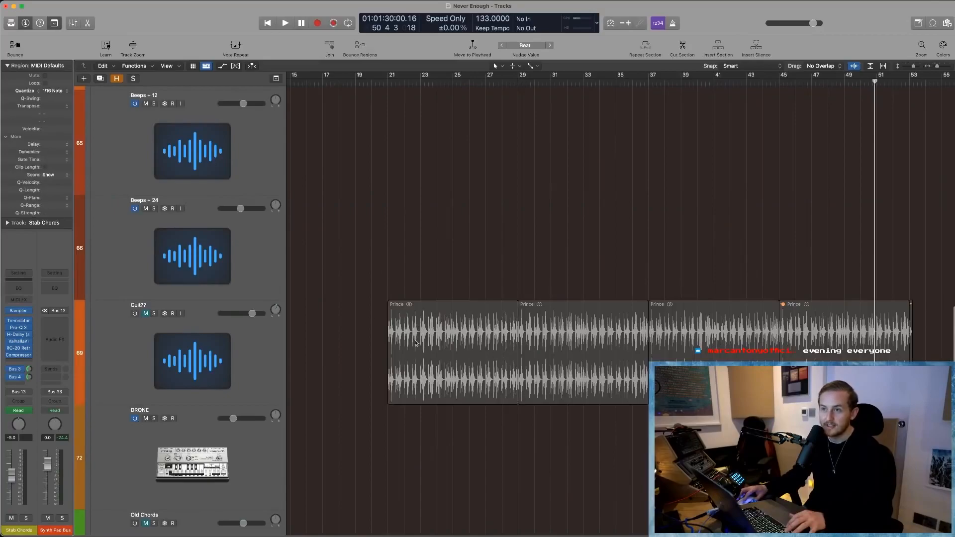
scroll(431, 338, down, 2)
key(z)
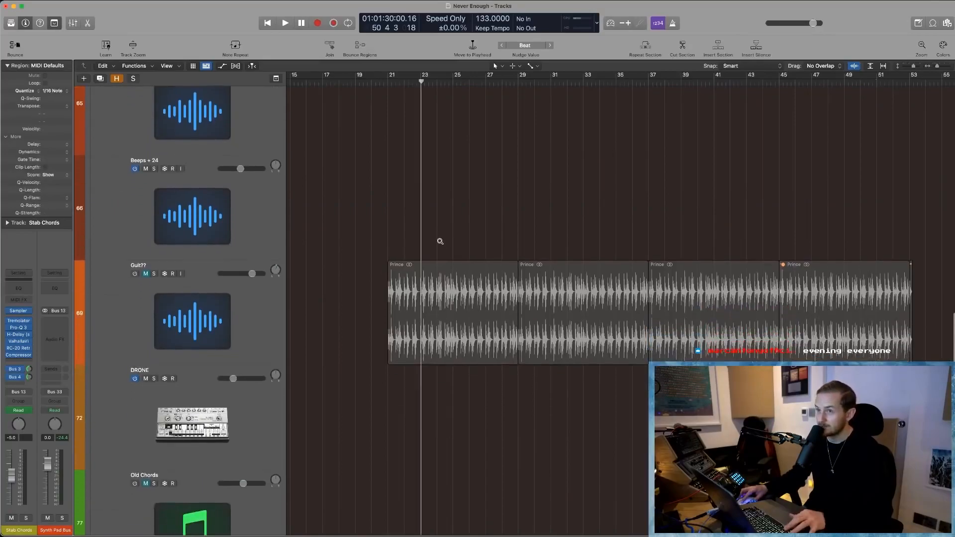
scroll(441, 309, down, 1)
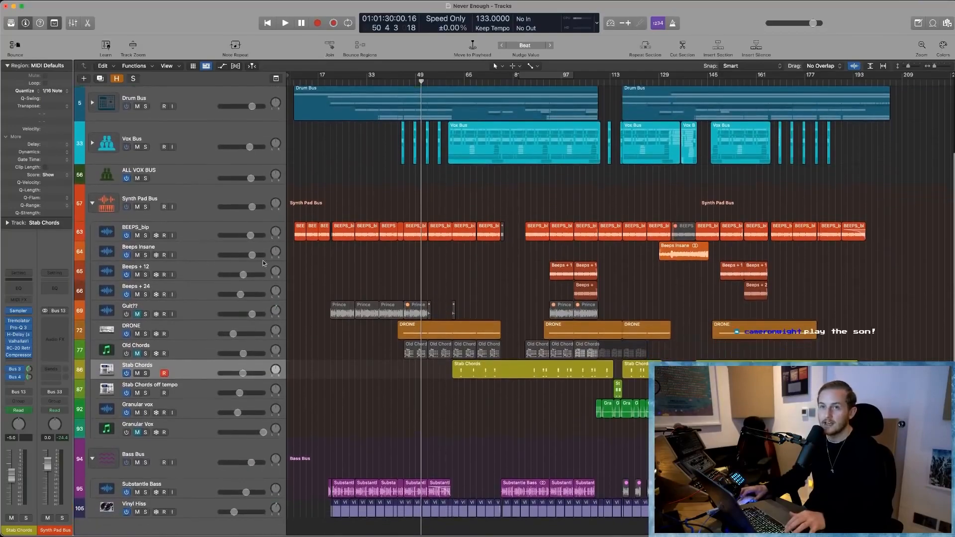
- Zoom in on the Old Chords regions around bars 45 to 77, clear the region selection and return to the full arrangement view
click(415, 351)
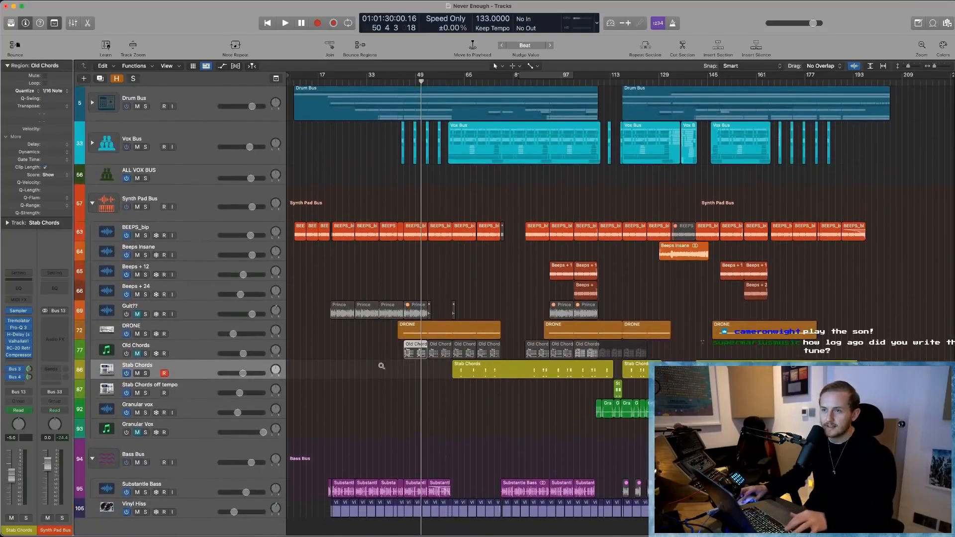
key(z)
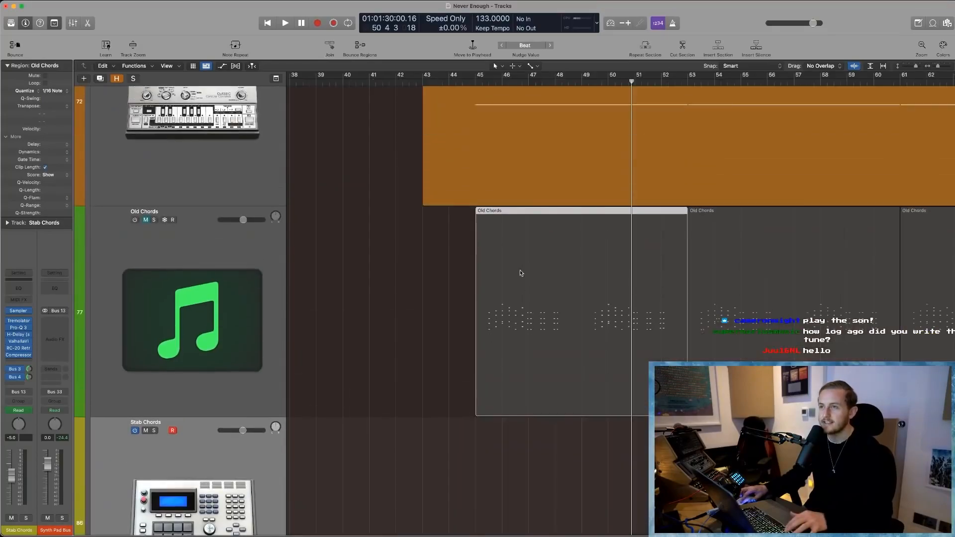
scroll(521, 298, down, 5)
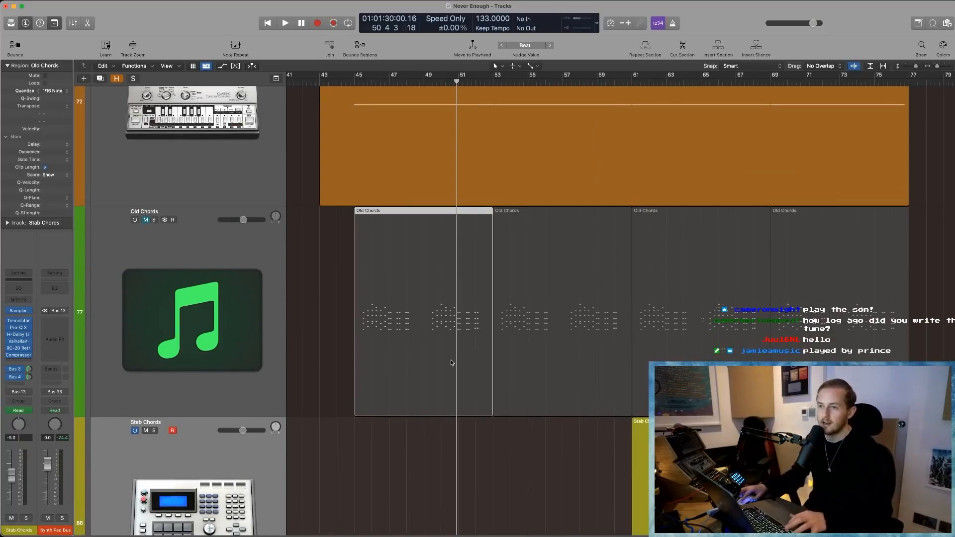
click(324, 309)
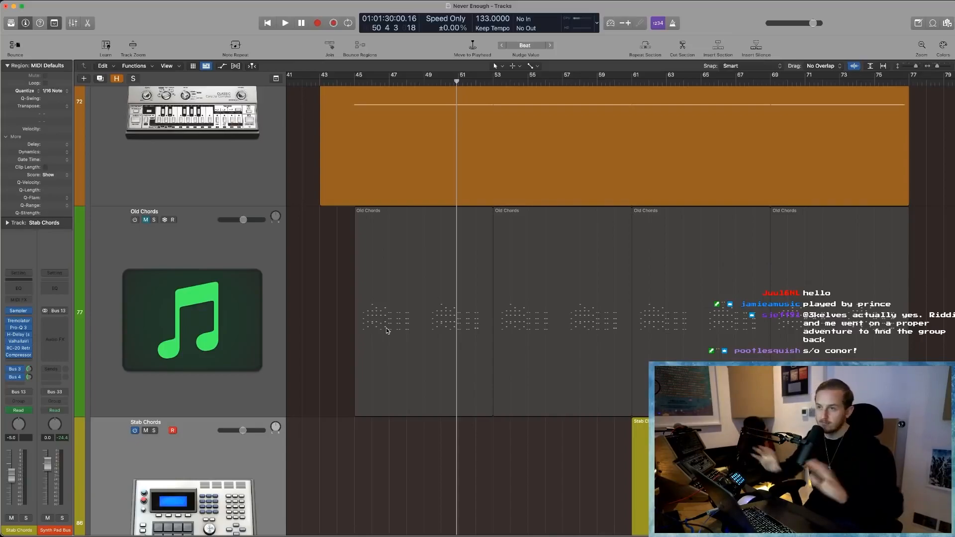
key(z)
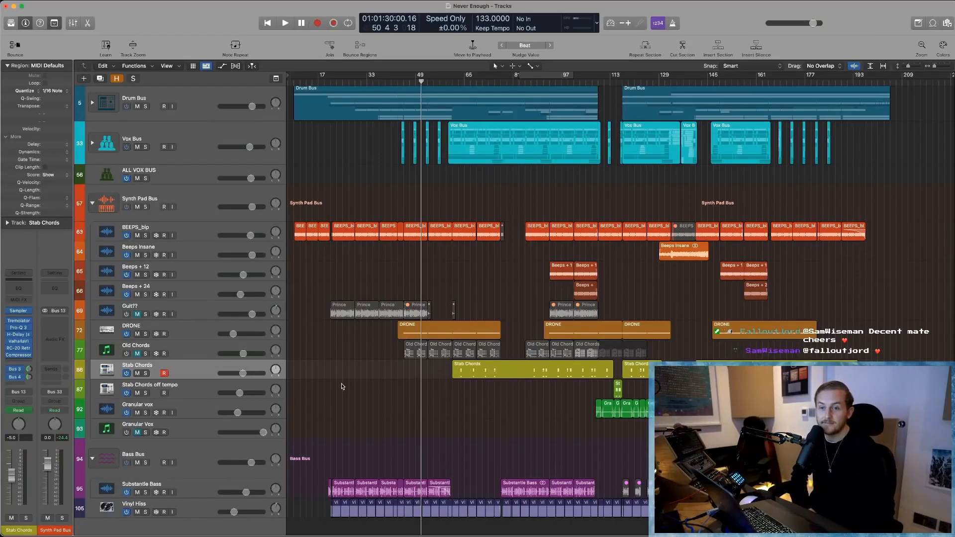
- Show the Mixer, enlarge it to reveal full channel strips, review the tracks' plug-in chains through the MASTER FX BUS, and hide it again
key(x)
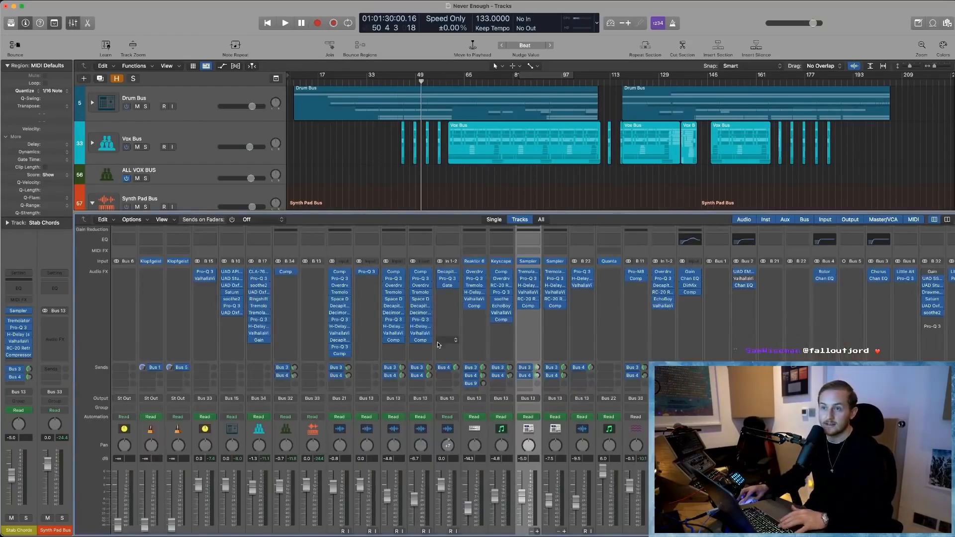
scroll(355, 282, down, 3)
drag(355, 215, 350, 164)
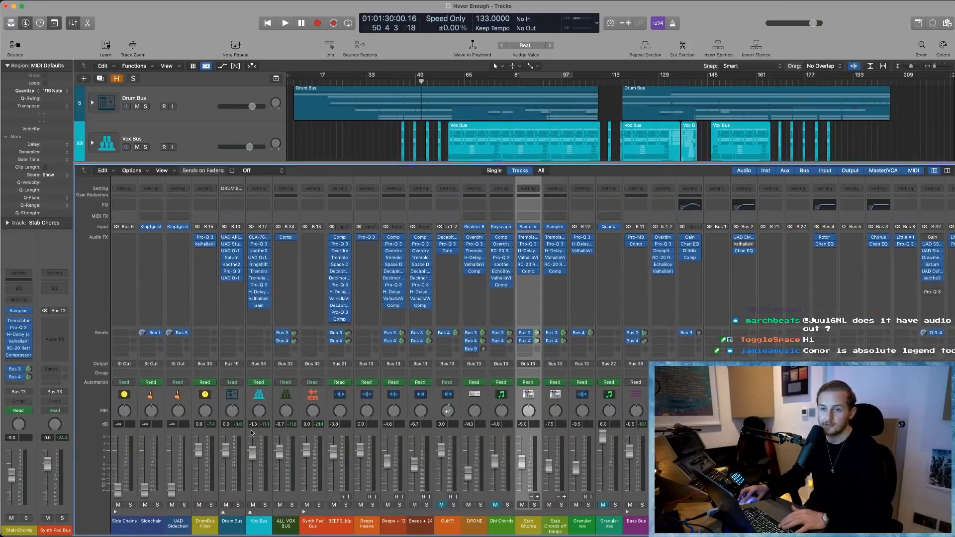
scroll(251, 433, right, 10)
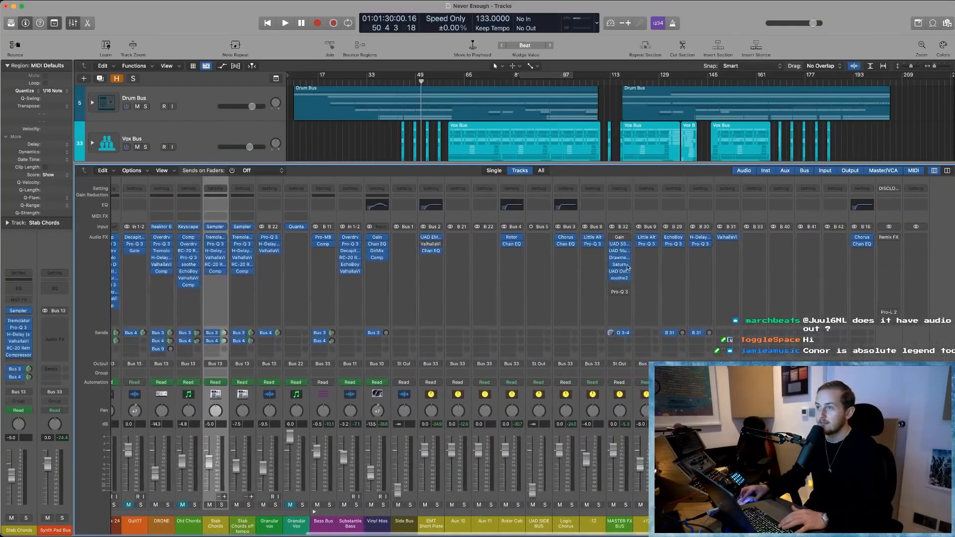
scroll(448, 252, left, 1)
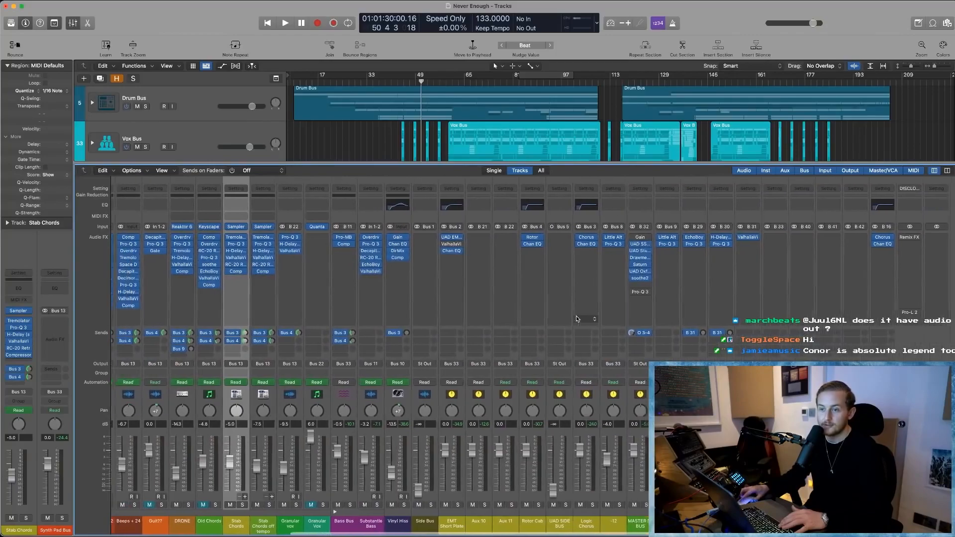
scroll(373, 252, left, 9)
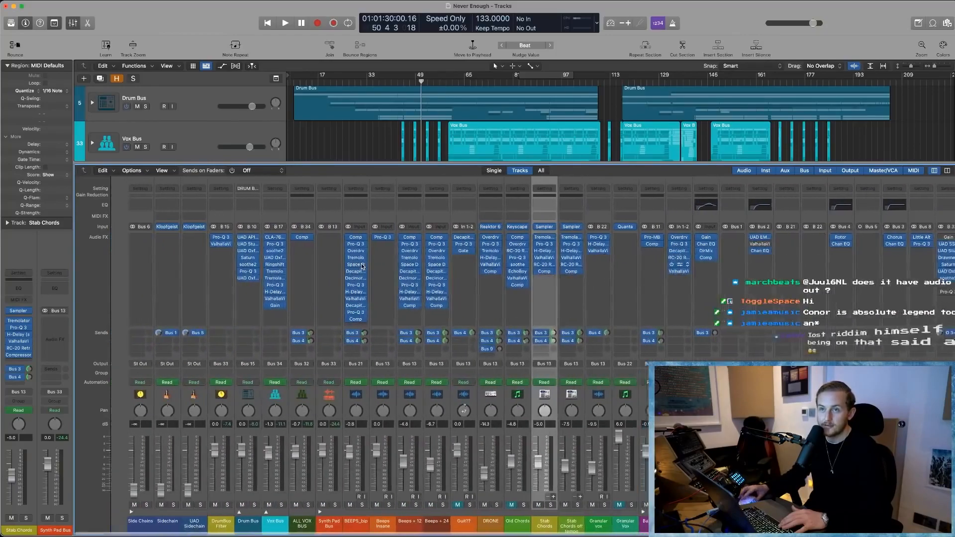
key(x)
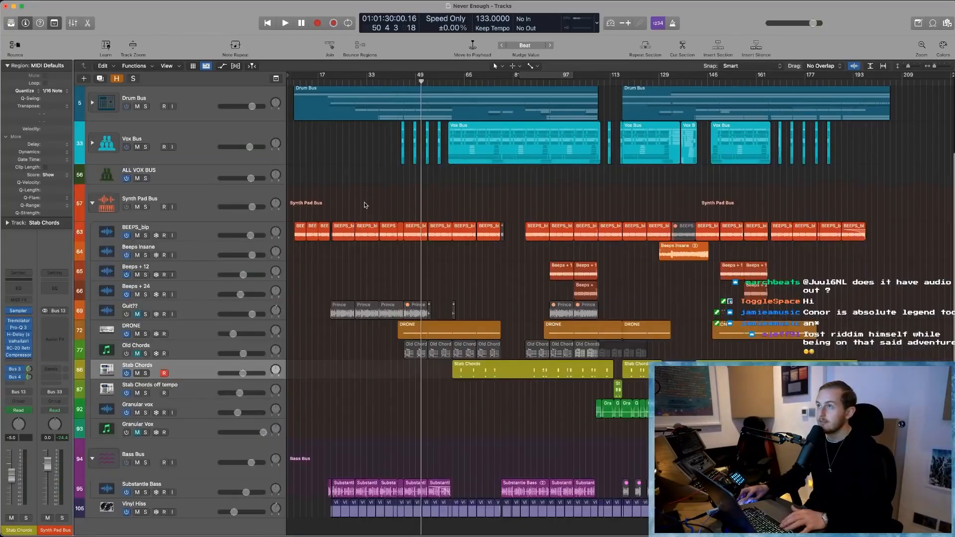
scroll(366, 224, up, 4)
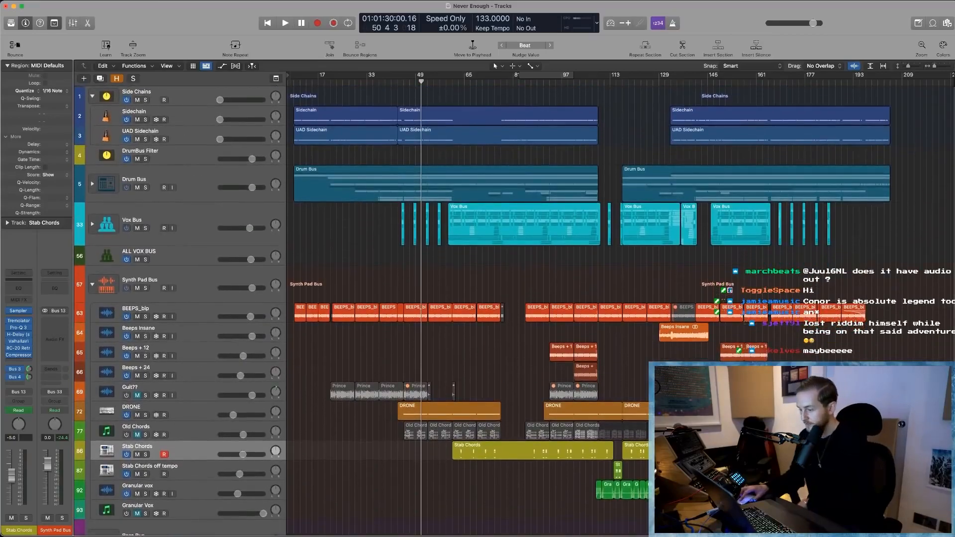
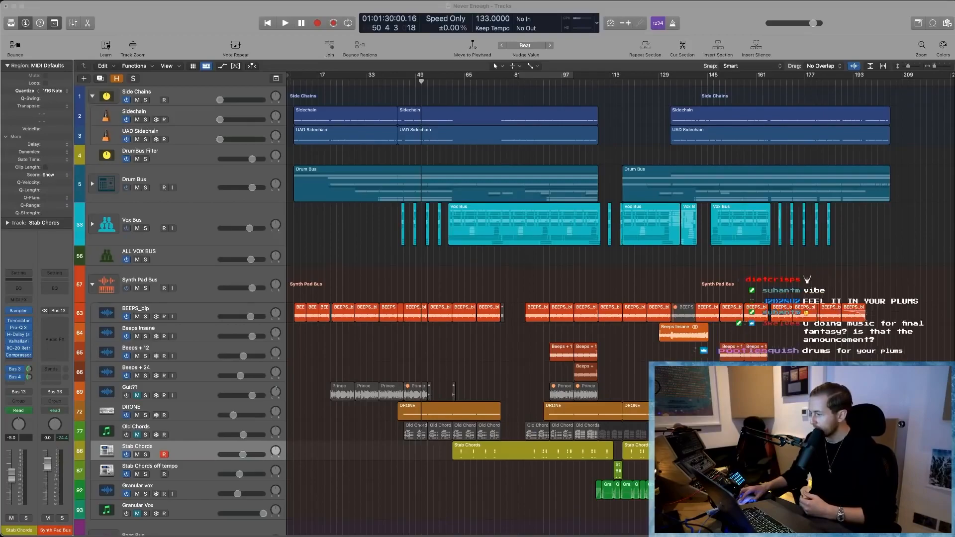
click(184, 173)
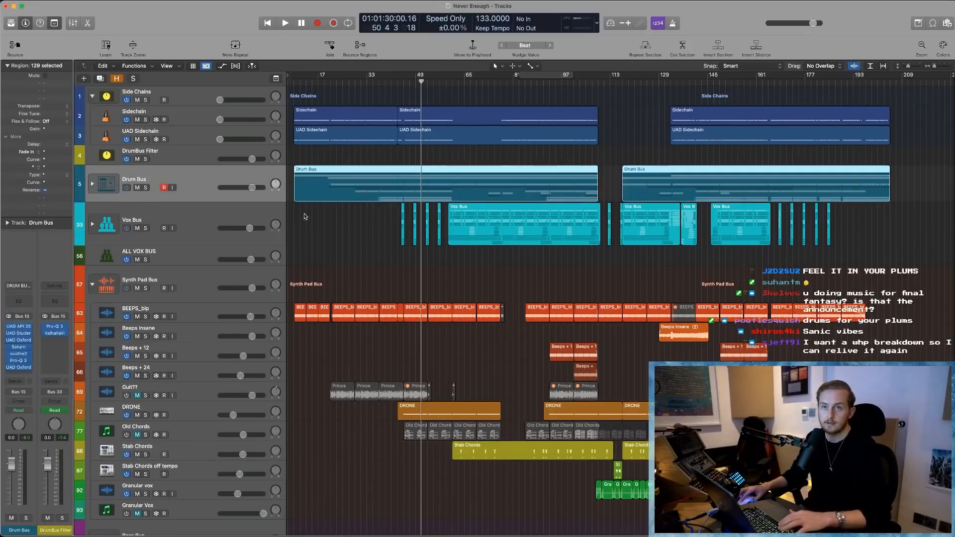
click(93, 184)
key(x)
scroll(616, 282, right, 15)
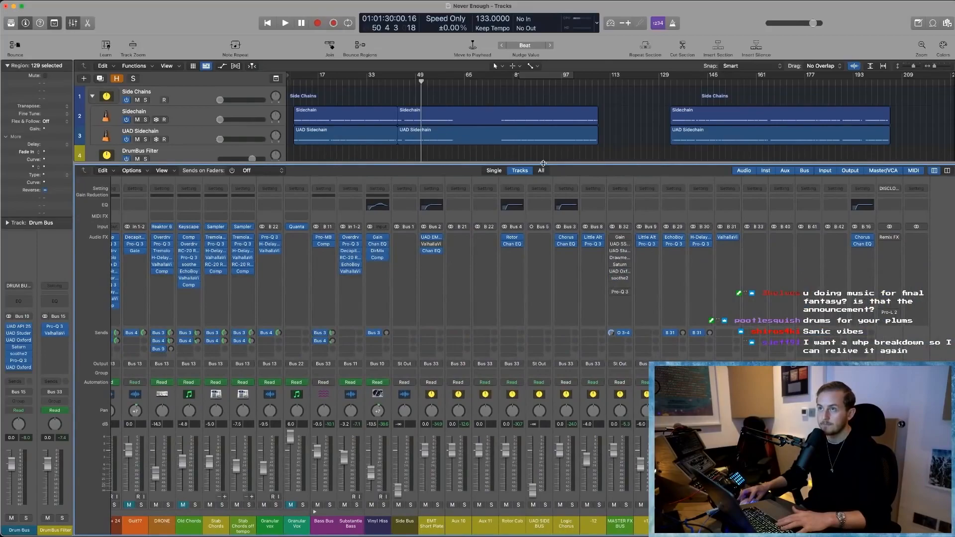
key(x)
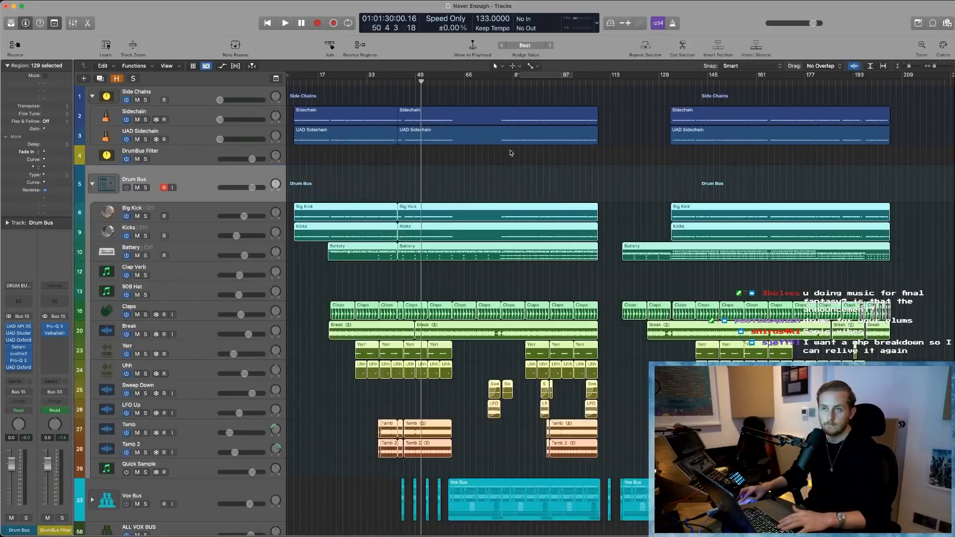
- Clear the region selection and shrink the track heights until every track of the arrangement fits on screen
click(510, 152)
click(366, 141)
scroll(362, 164, down, 10)
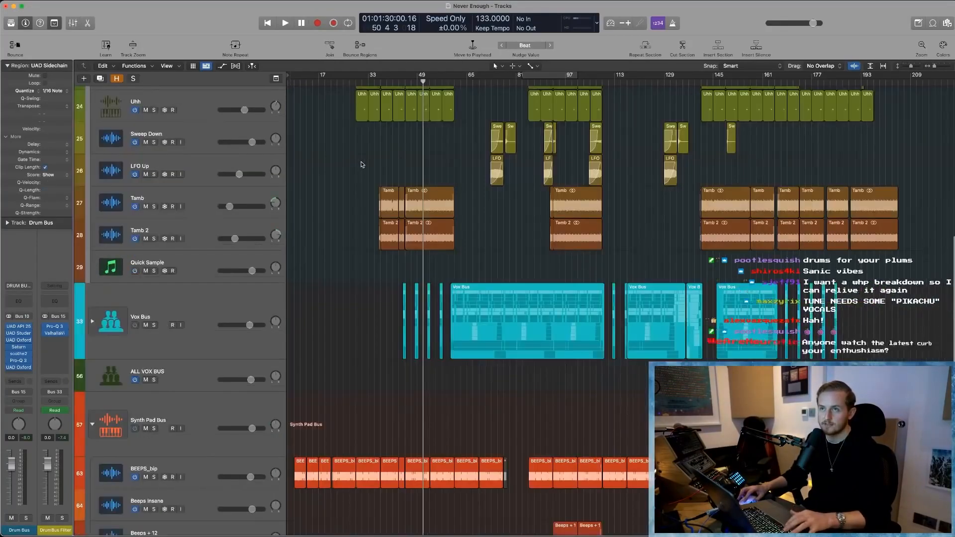
key(super+Up)
key(super+Up)
key(super+Up)
key(super+Up)
key(super+Up)
click(335, 164)
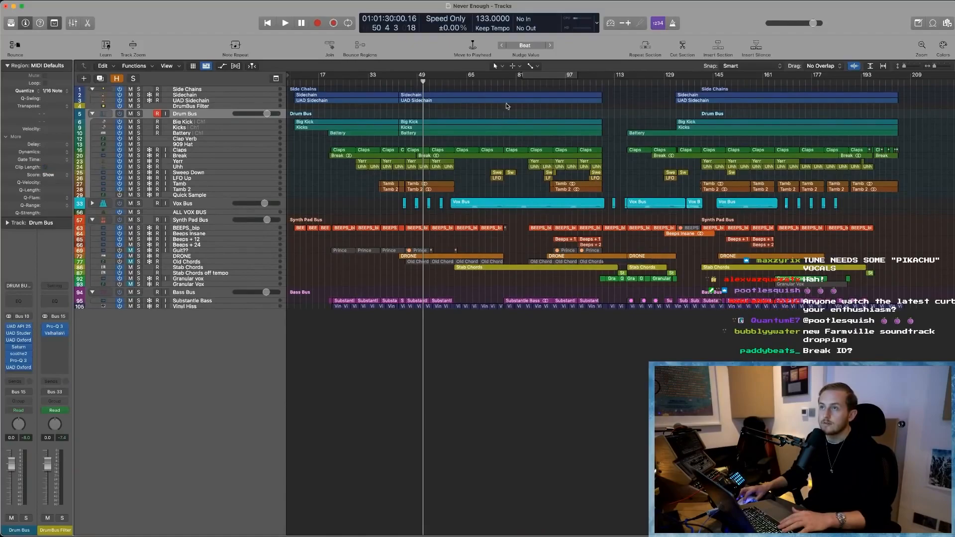
- Play the arrangement from around bar 76 and again from around bar 66
drag(508, 82, 503, 81)
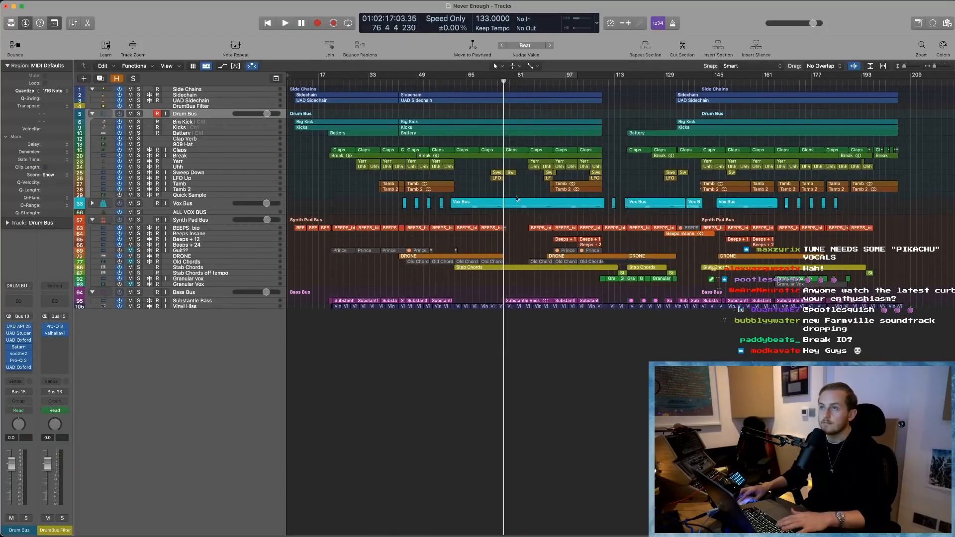
key(space)
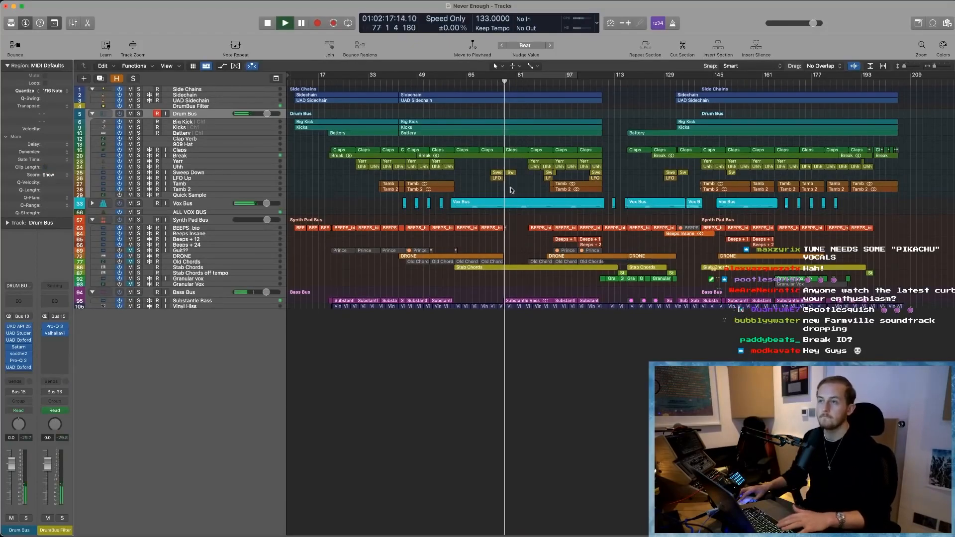
click(481, 82)
drag(481, 82, 466, 81)
key(space)
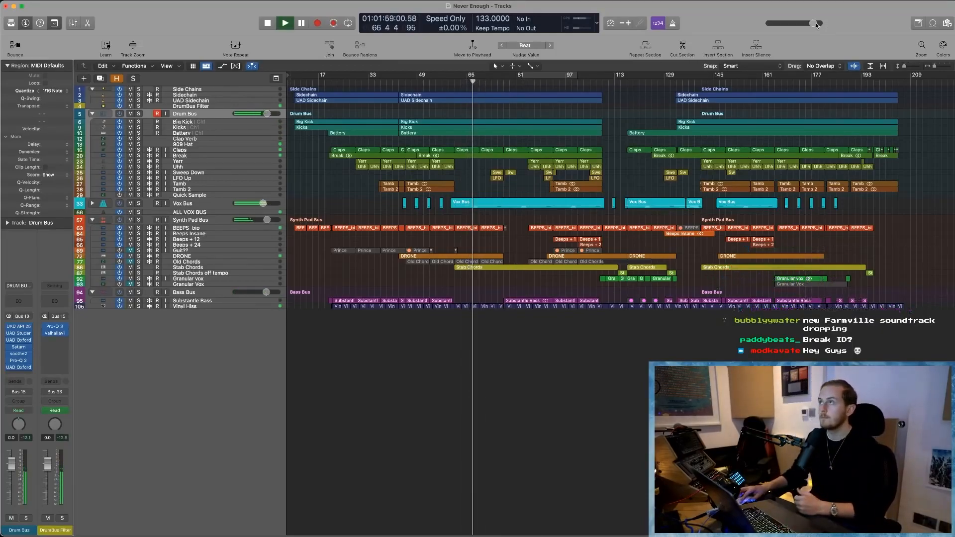
click(647, 211)
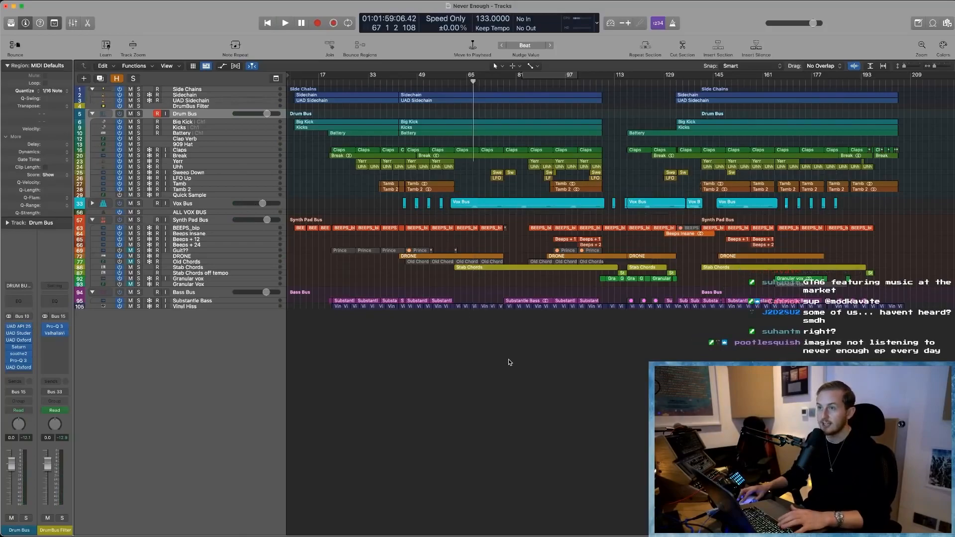
- Open the soothe plug-in on the Old Chords channel in the Mixer, close it, remove it from the channel and hide the Mixer
key(x)
scroll(731, 328, right, 3)
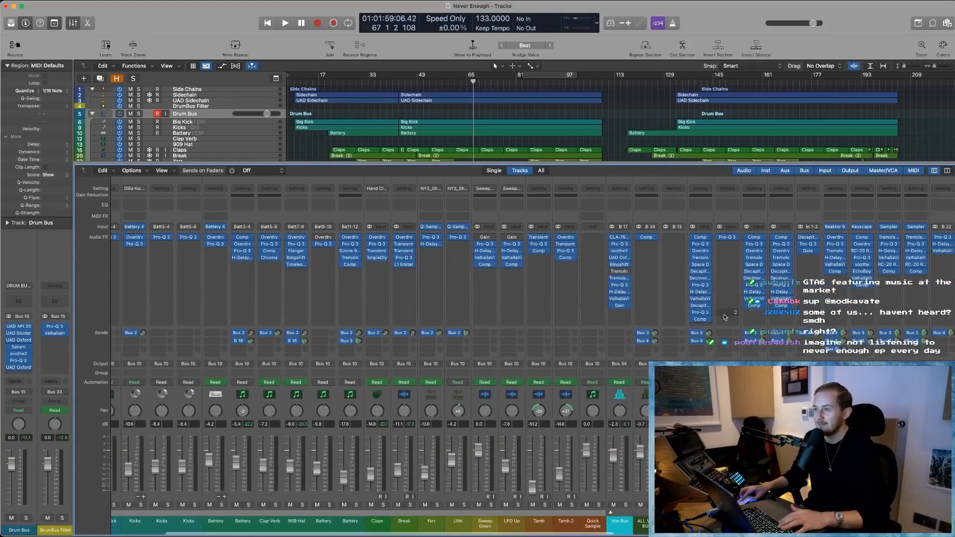
scroll(695, 305, right, 3)
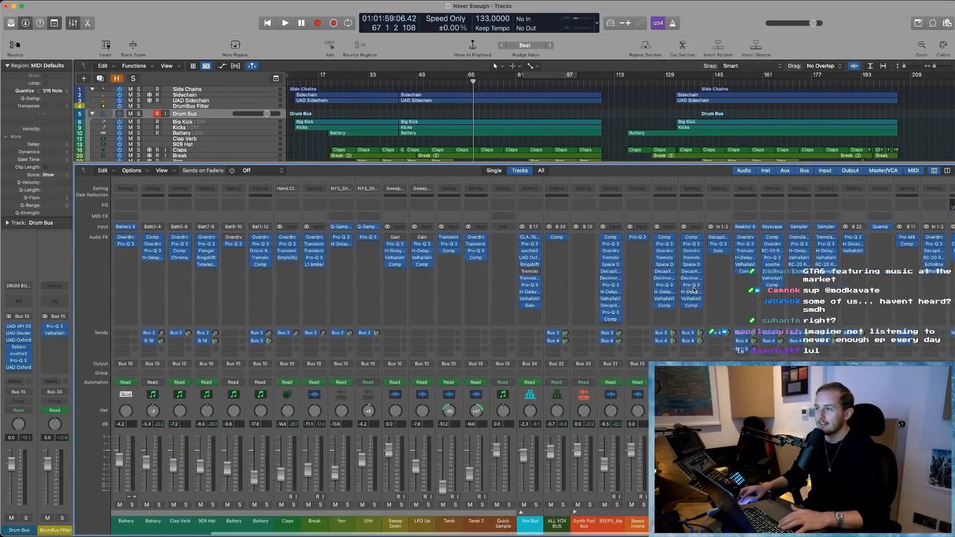
scroll(693, 288, right, 4)
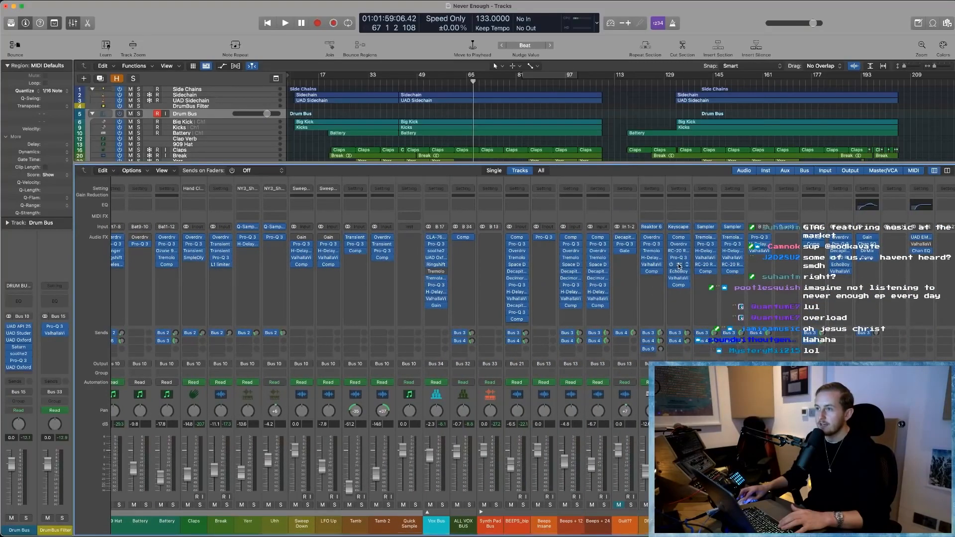
click(679, 265)
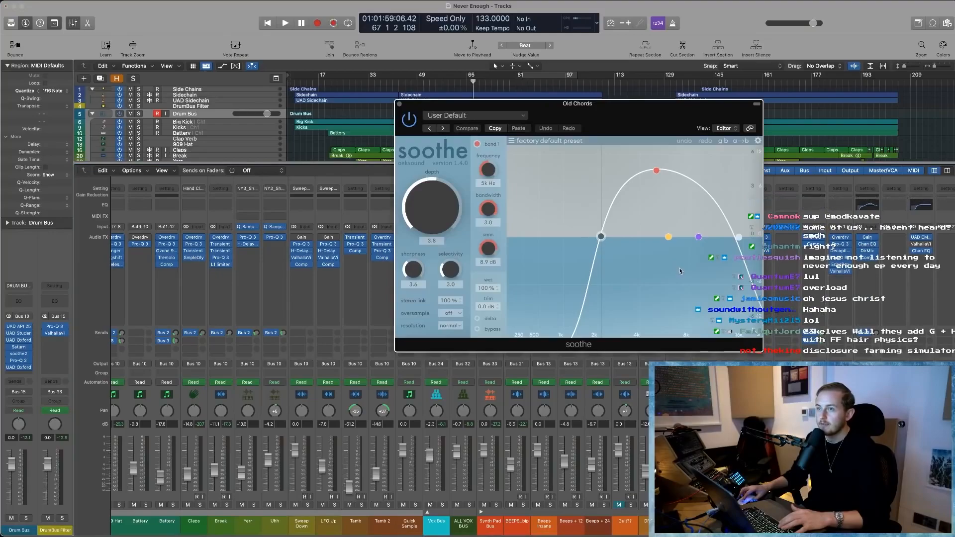
click(399, 105)
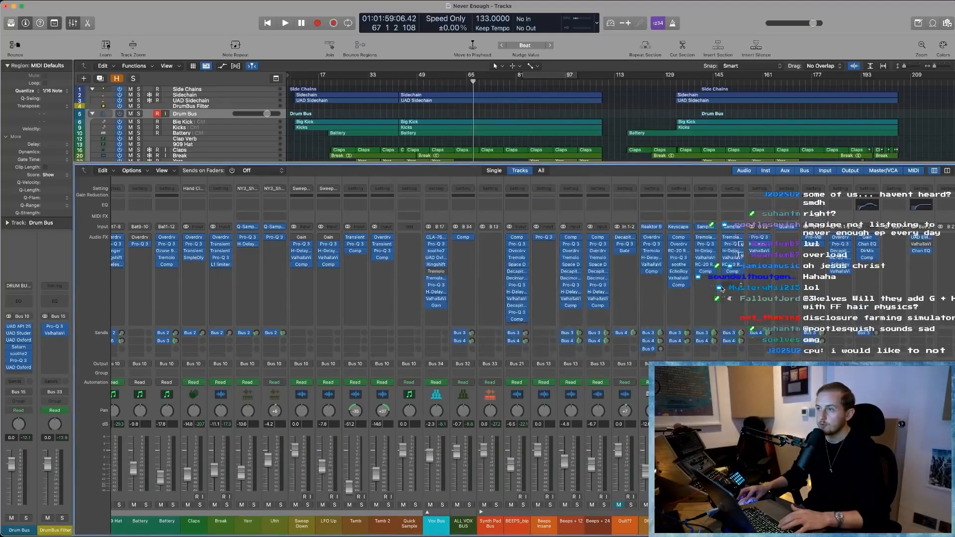
click(688, 265)
click(695, 261)
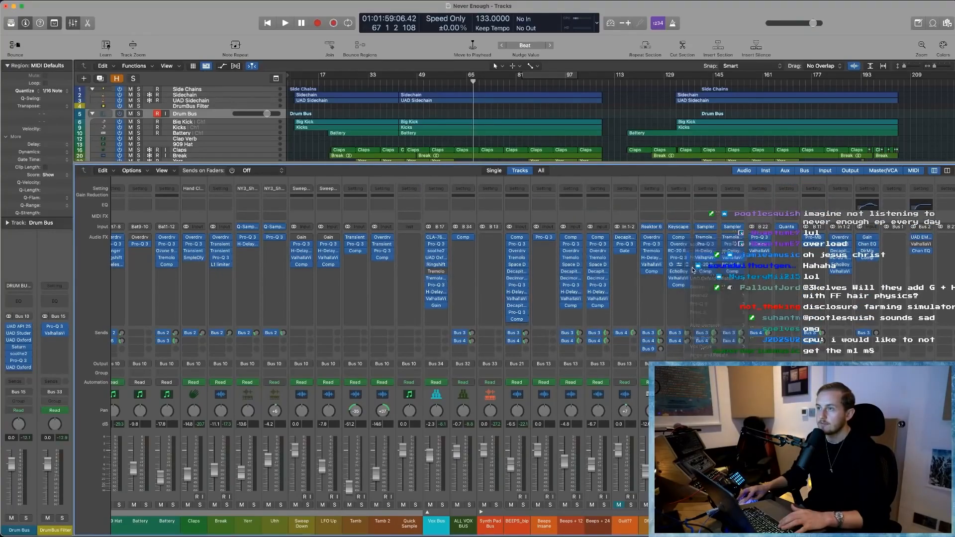
scroll(703, 294, right, 4)
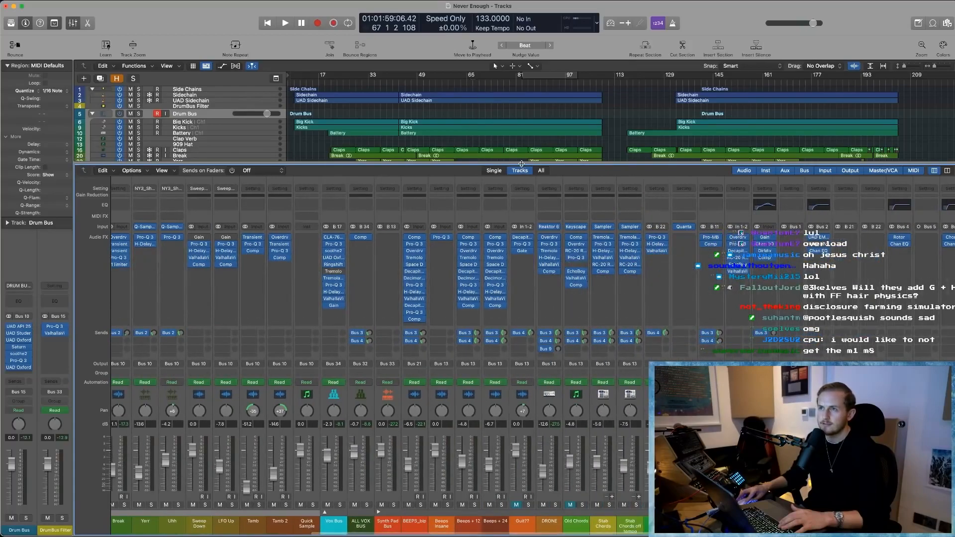
key(x)
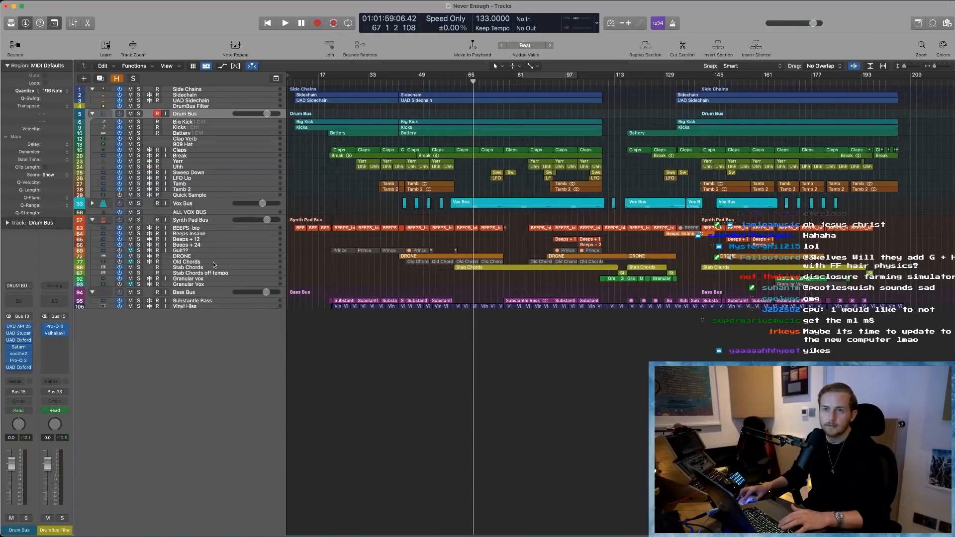
- Enlarge the track rows and bypass the instruments and plug-ins on the muted Old Chords, Guit?? and Granular Vox tracks, including Guit??'s Bus 4 send
key(super+Down)
key(super+Down)
key(super+Down)
key(super+Down)
key(super+Down)
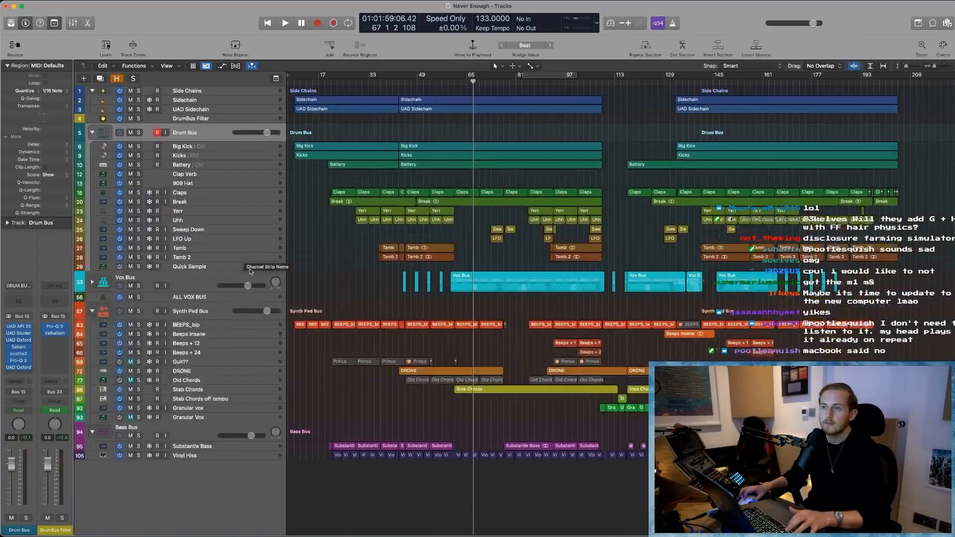
click(200, 404)
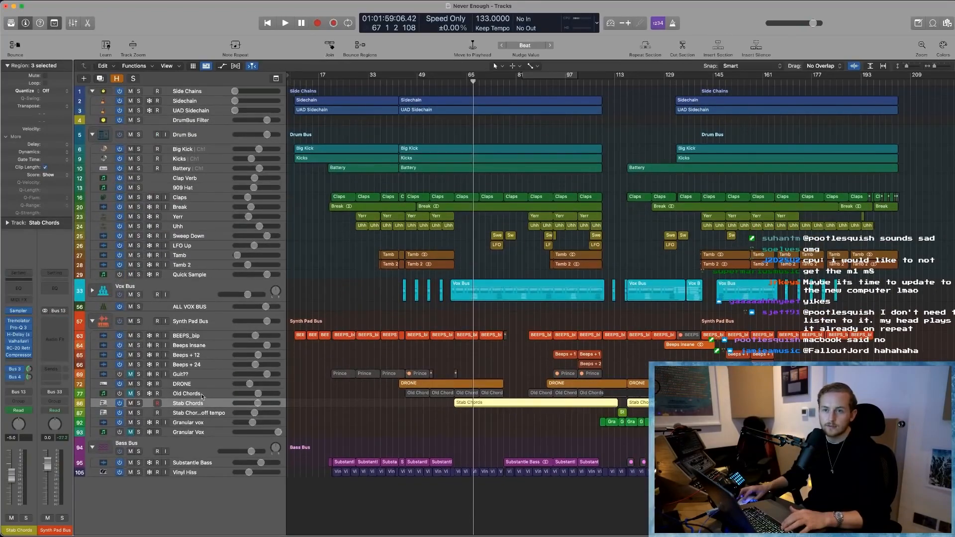
click(202, 395)
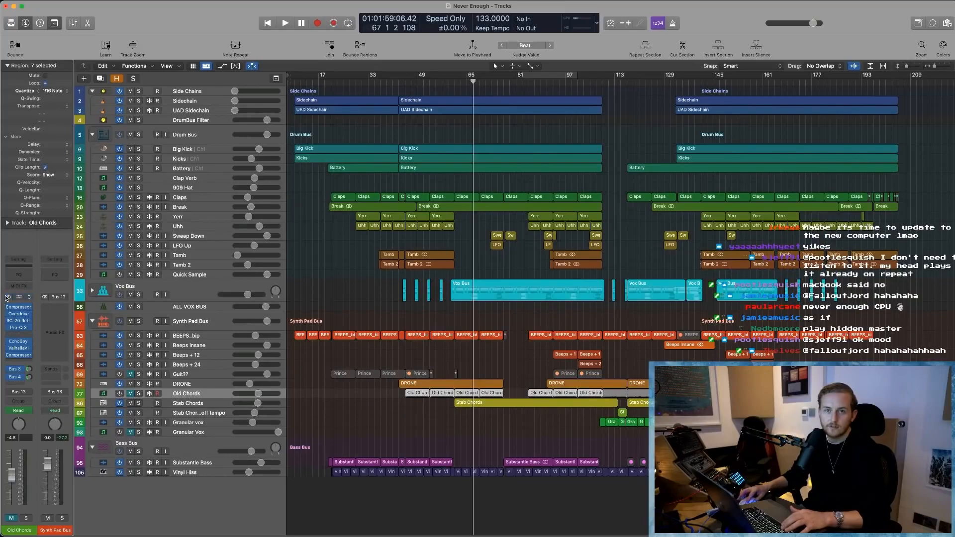
click(187, 376)
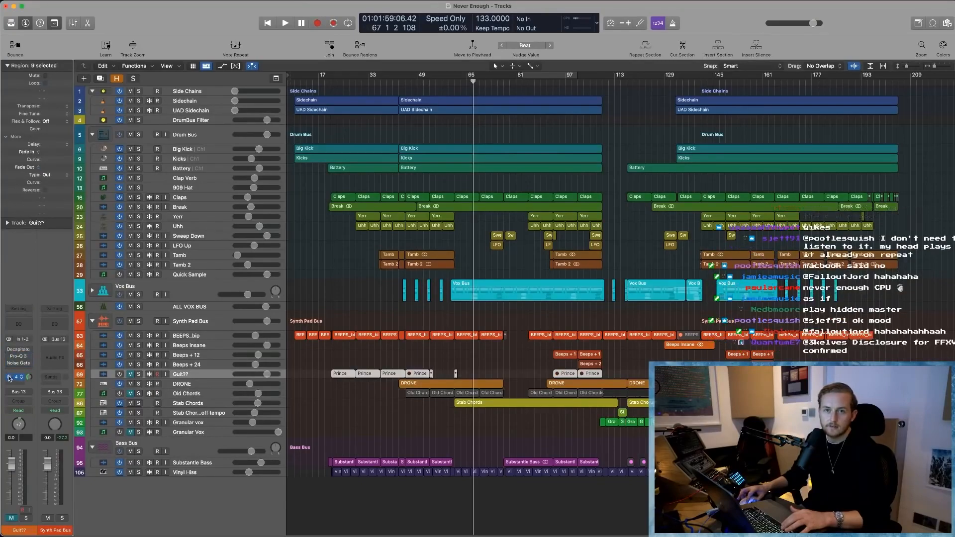
click(202, 432)
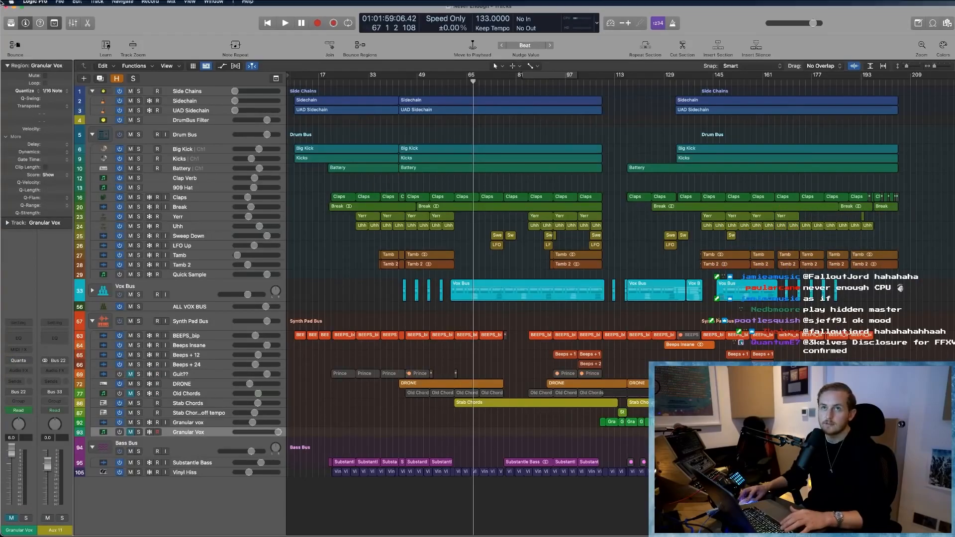
- Open the audio device preferences, check the buffer size, processing threads and multithreading settings, and close them
click(34, 5)
mouse_move(64, 30)
click(128, 31)
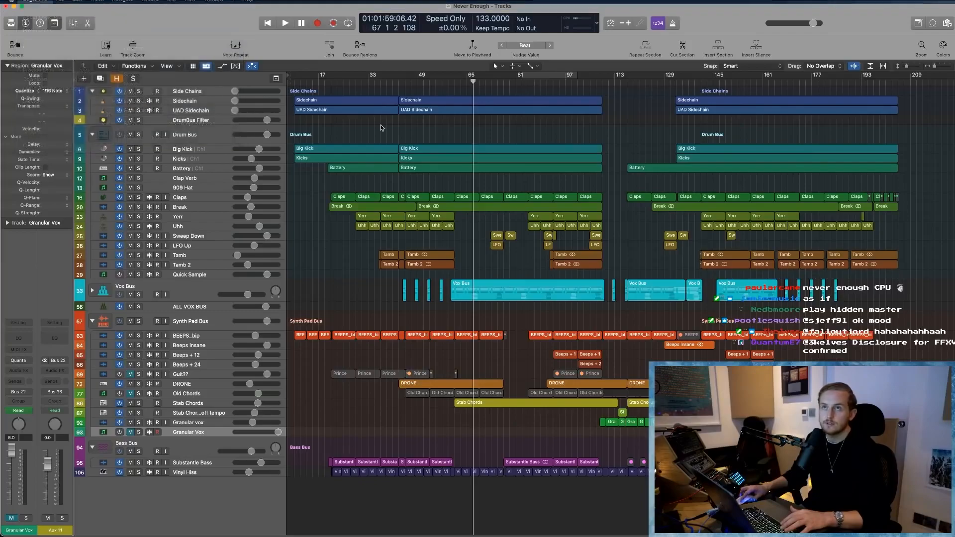
click(643, 117)
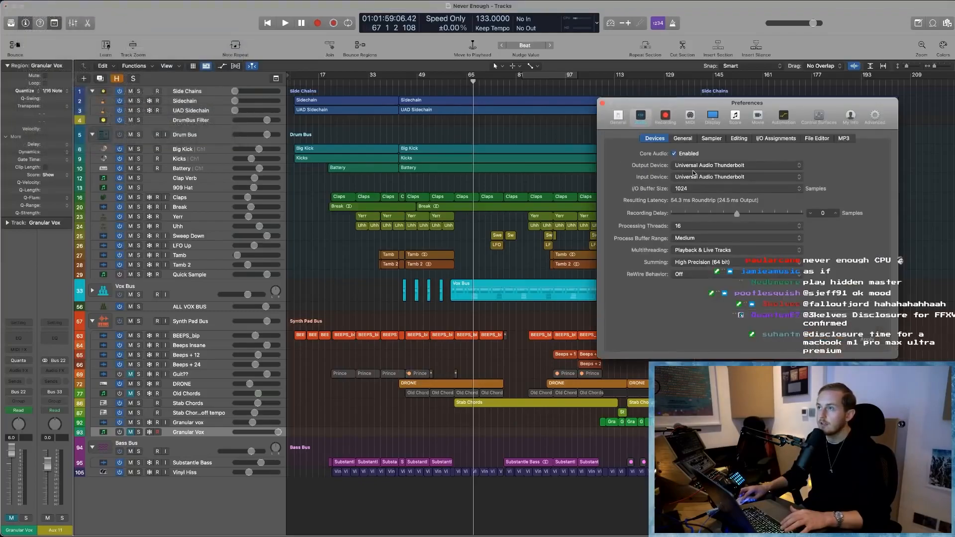
click(602, 104)
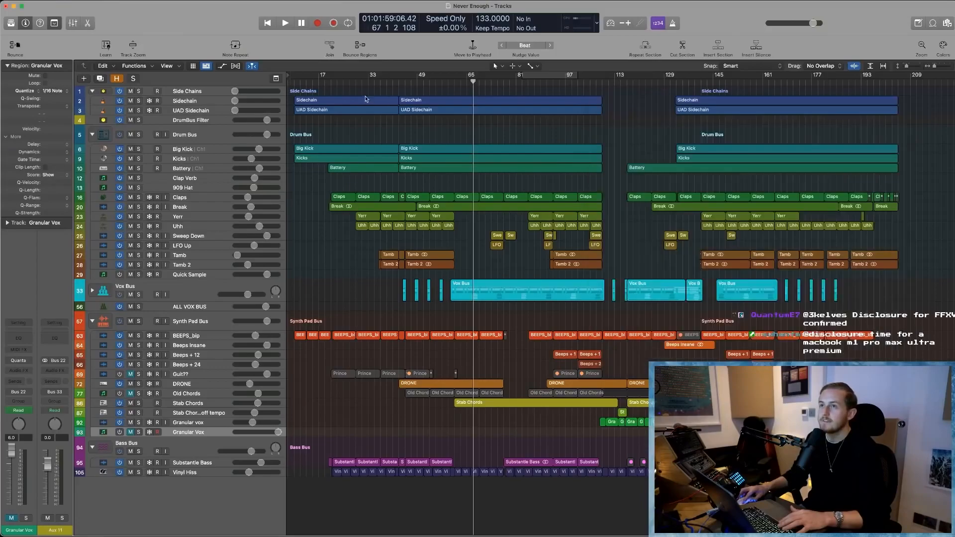
- Play the arrangement from bar 37 and select the Vox Bus track
click(381, 84)
key(space)
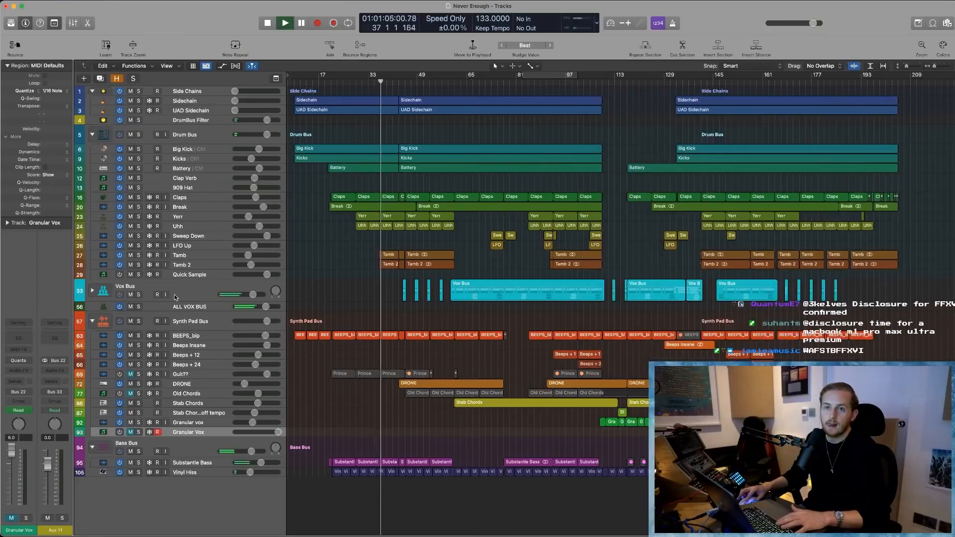
click(175, 297)
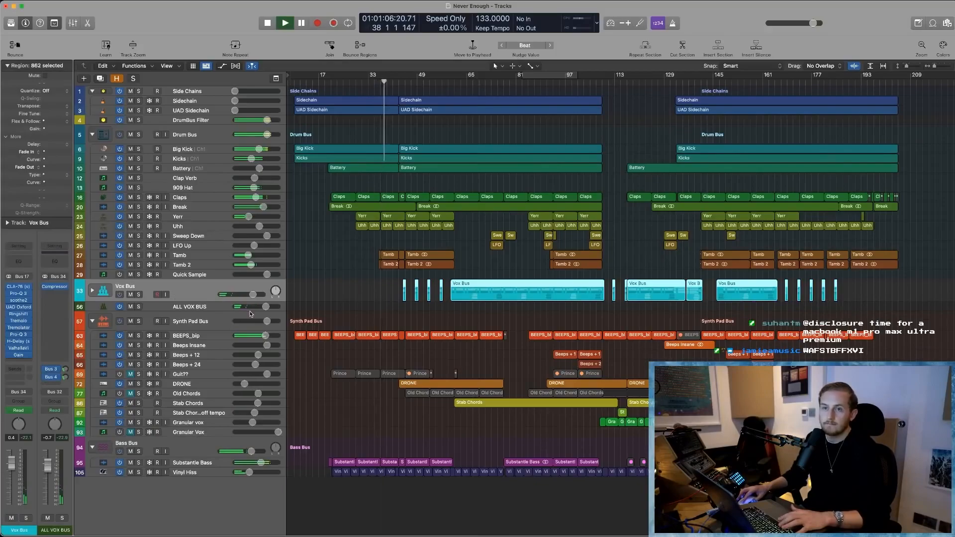
- Show the Mixer and remove the soothe2 plug-in from the MASTER FX BUS channel
key(x)
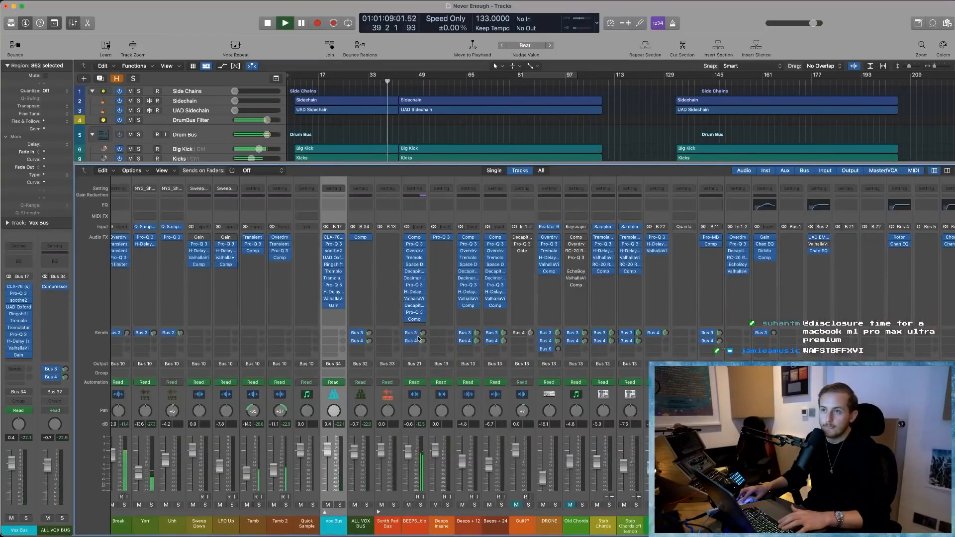
scroll(418, 338, right, 10)
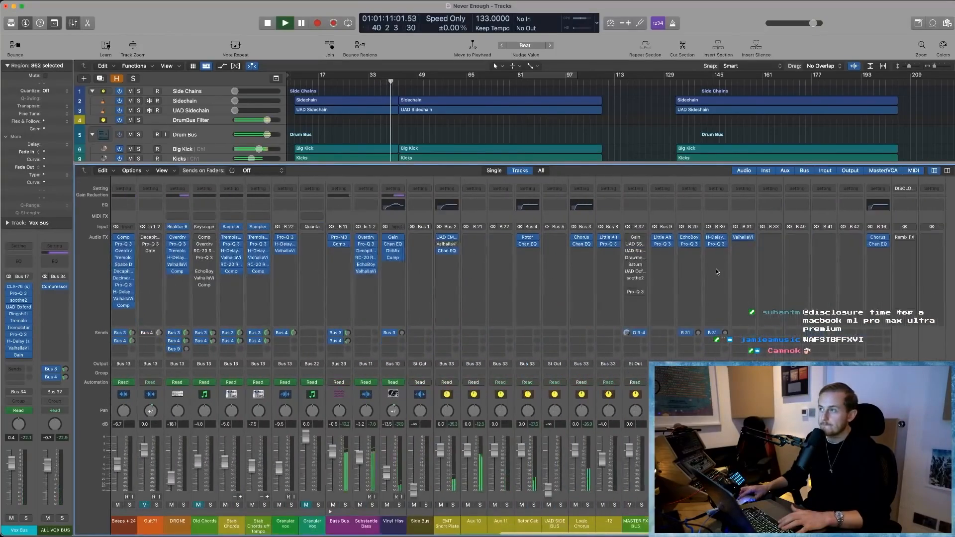
click(627, 278)
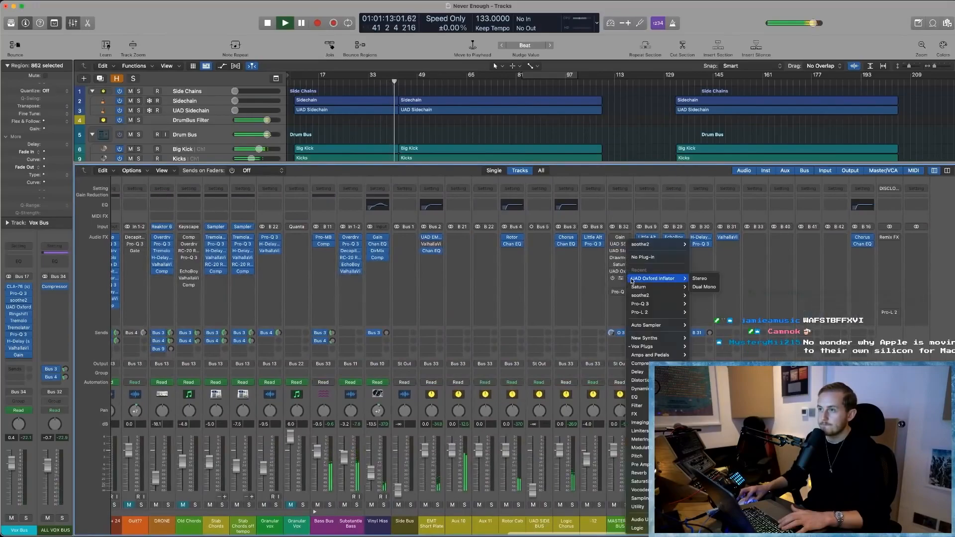
click(645, 258)
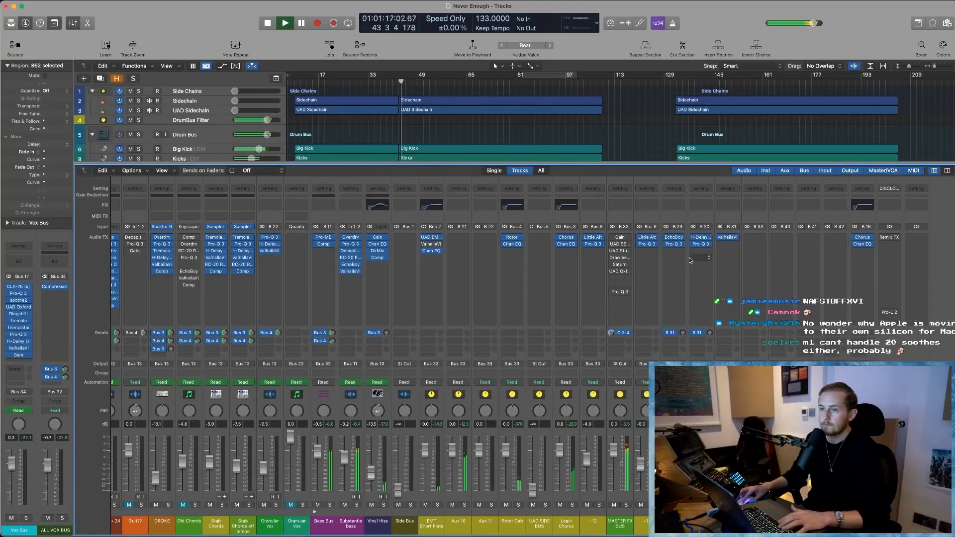
click(667, 212)
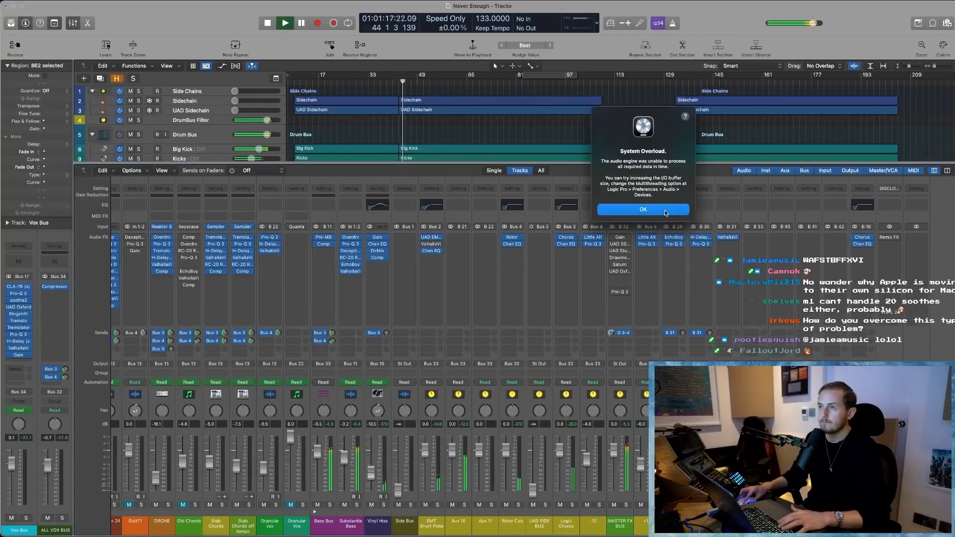
scroll(629, 307, left, 2)
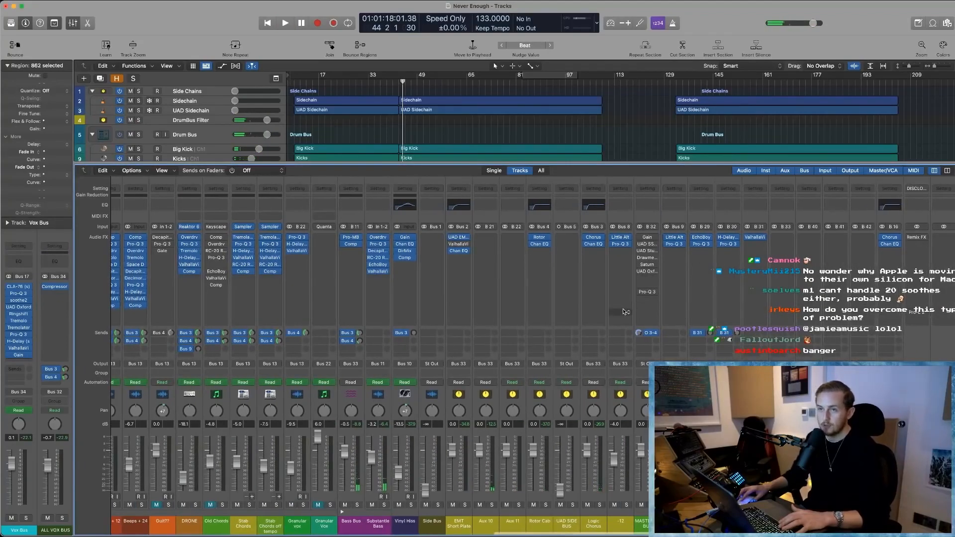
scroll(622, 311, left, 3)
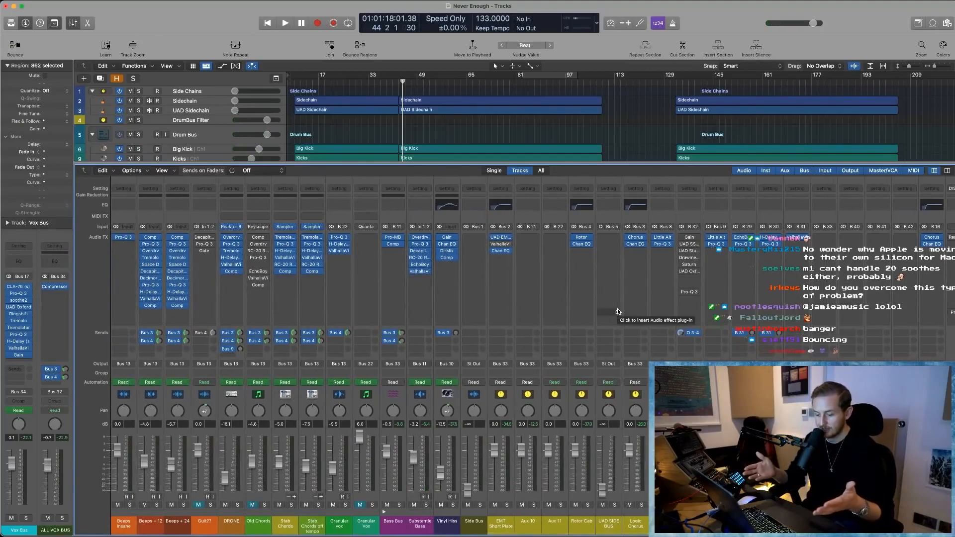
scroll(636, 275, right, 4)
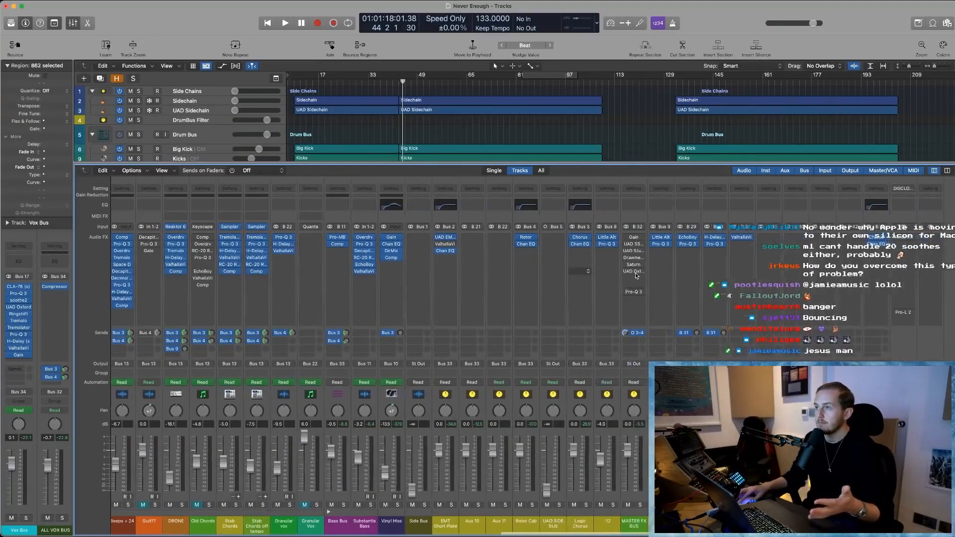
- Remove the Pro-L 2 limiter from the output channel whose setting name begins with DISCLO
click(912, 313)
click(931, 258)
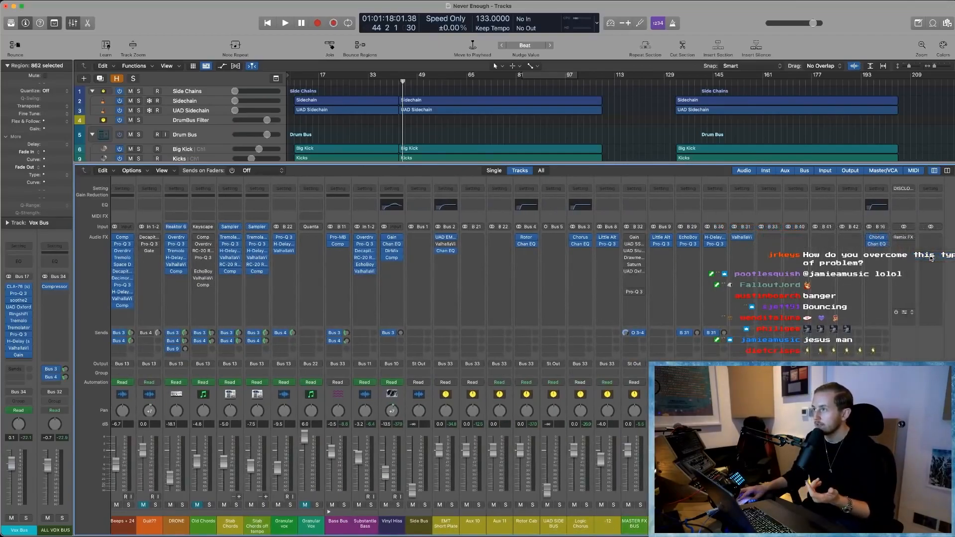
- Play the arrangement from bar 44, check the processing load in the Performance Meter, and return to the full track view
key(space)
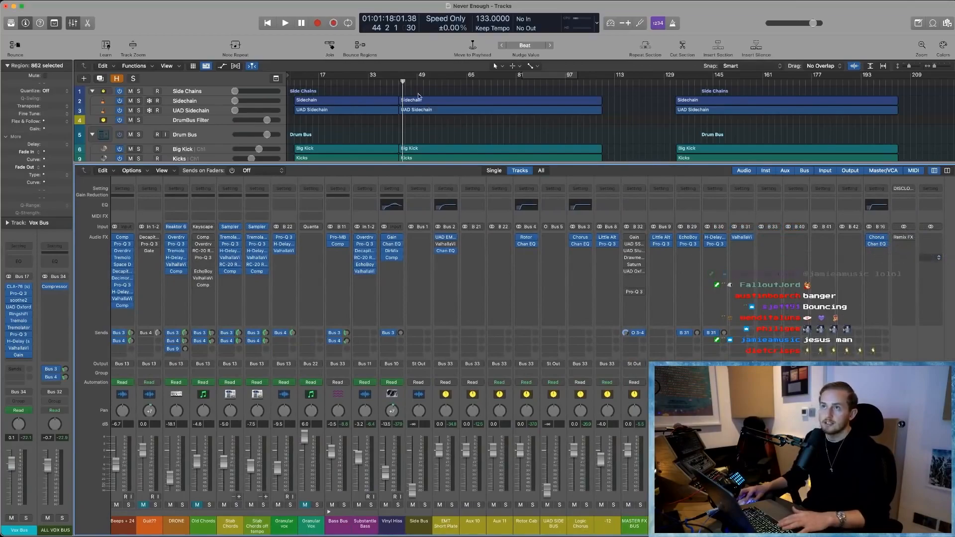
click(583, 22)
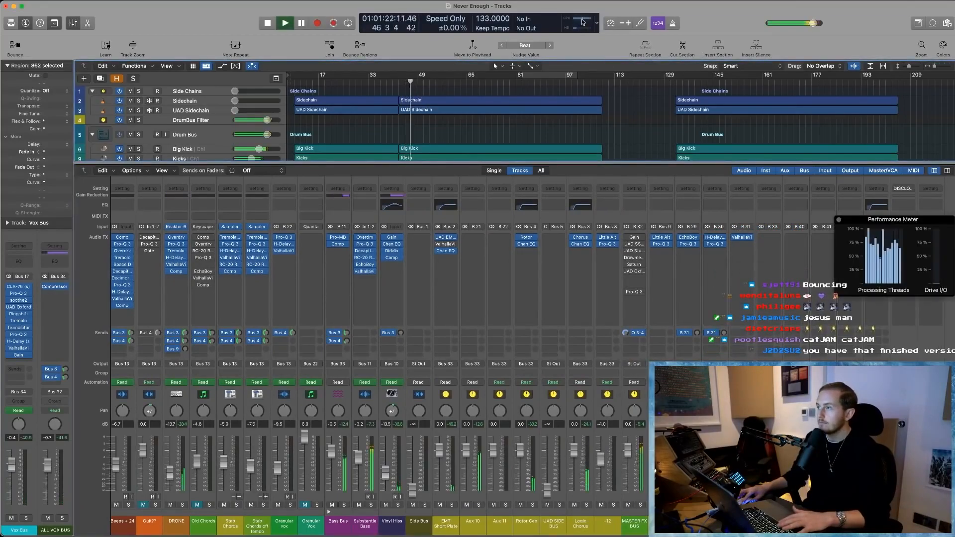
click(583, 22)
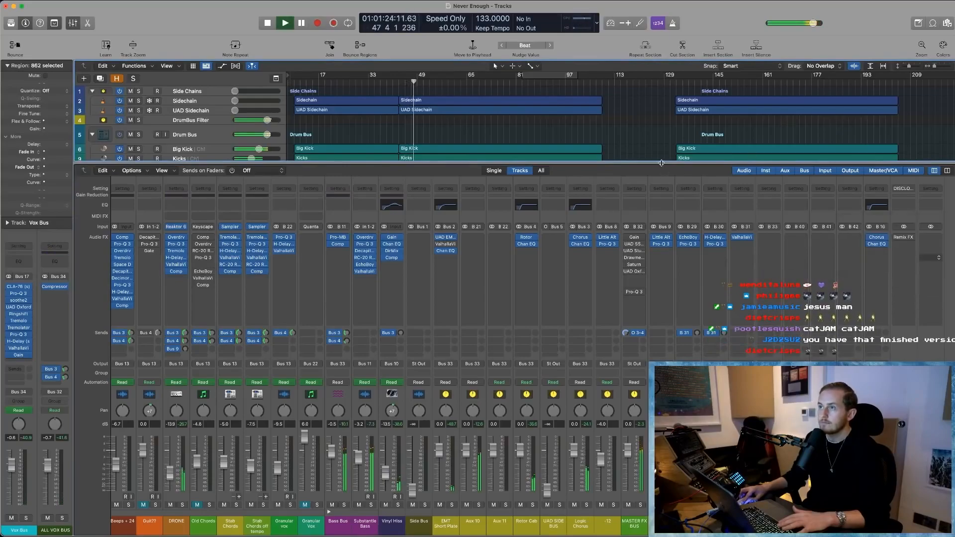
key(x)
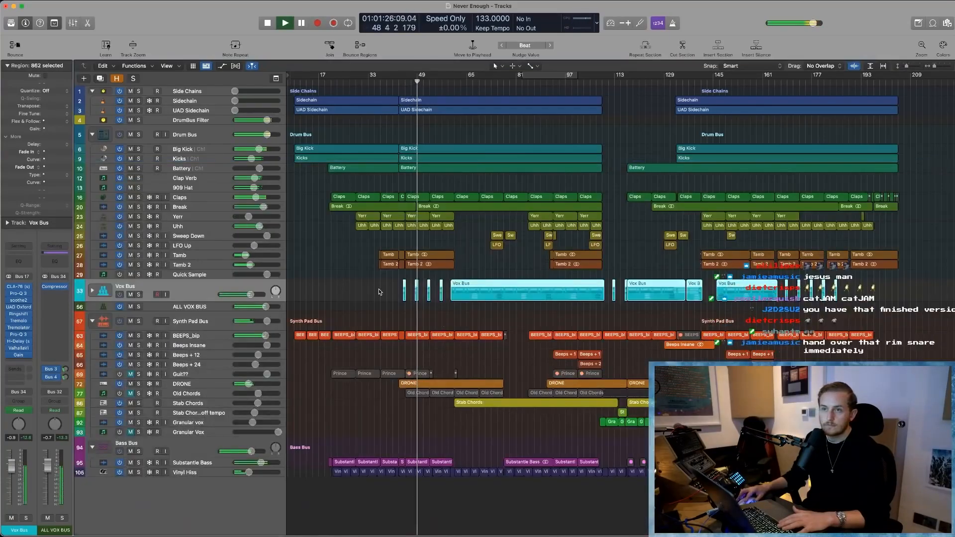
click(625, 211)
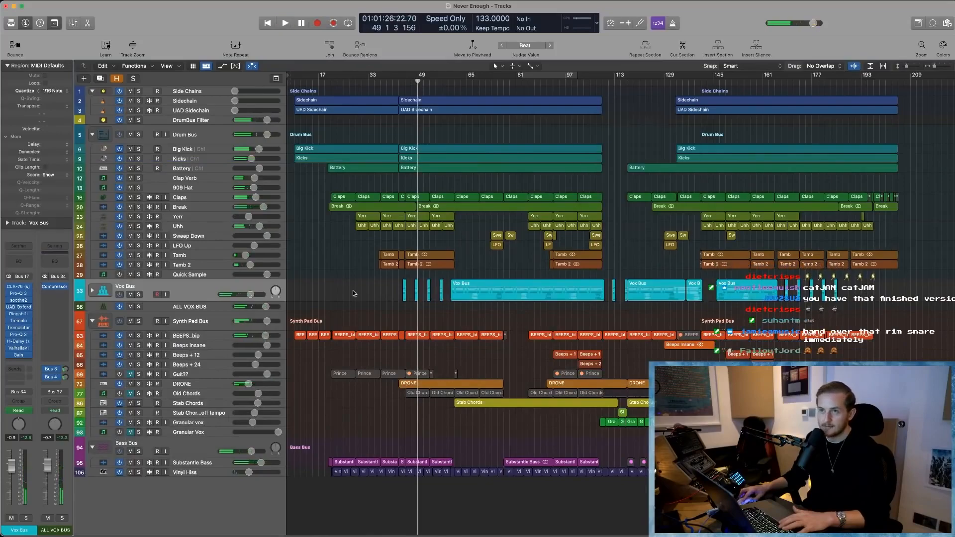
- Show the Mixer, inspect the bypassed Ozone 9 Imager on the last Battery channel, and remove the plug-in
key(x)
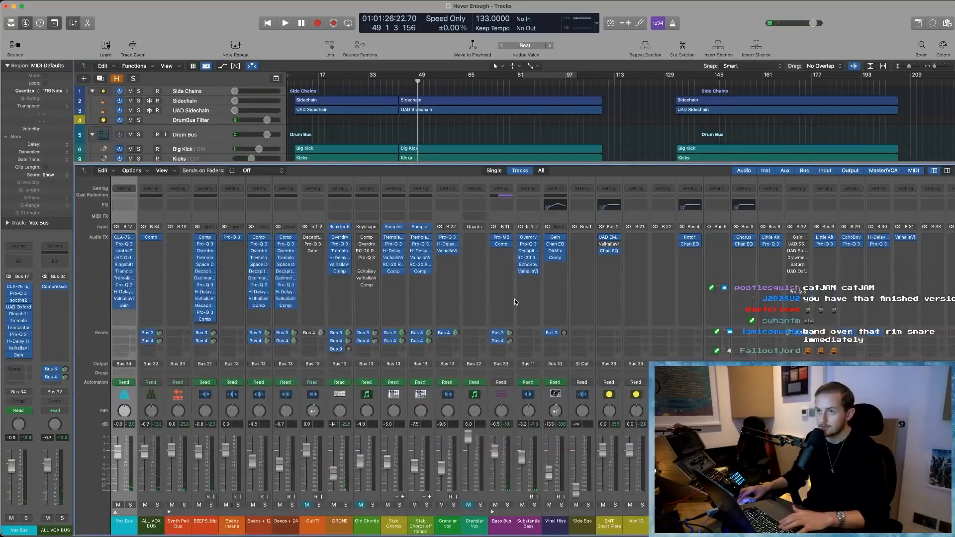
scroll(515, 301, left, 6)
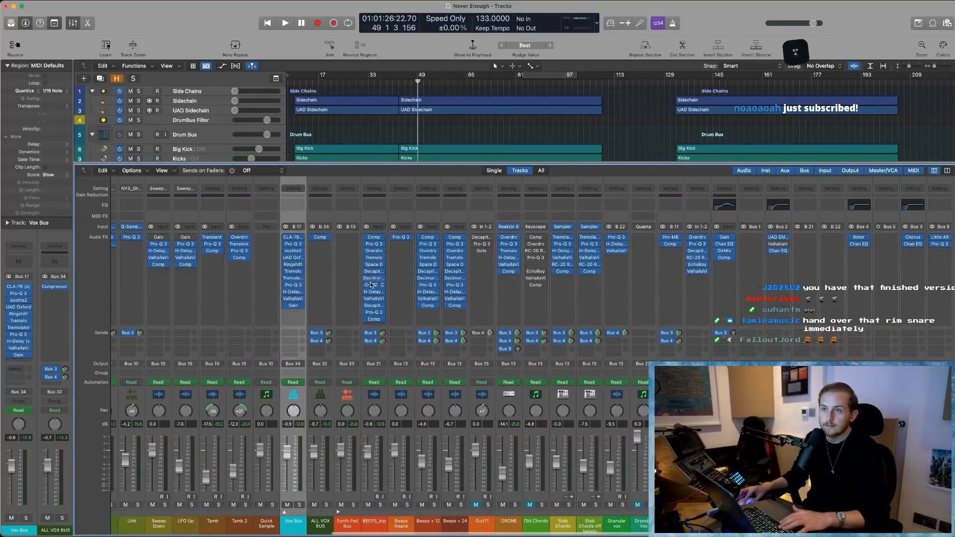
scroll(314, 240, left, 1)
scroll(314, 240, left, 8)
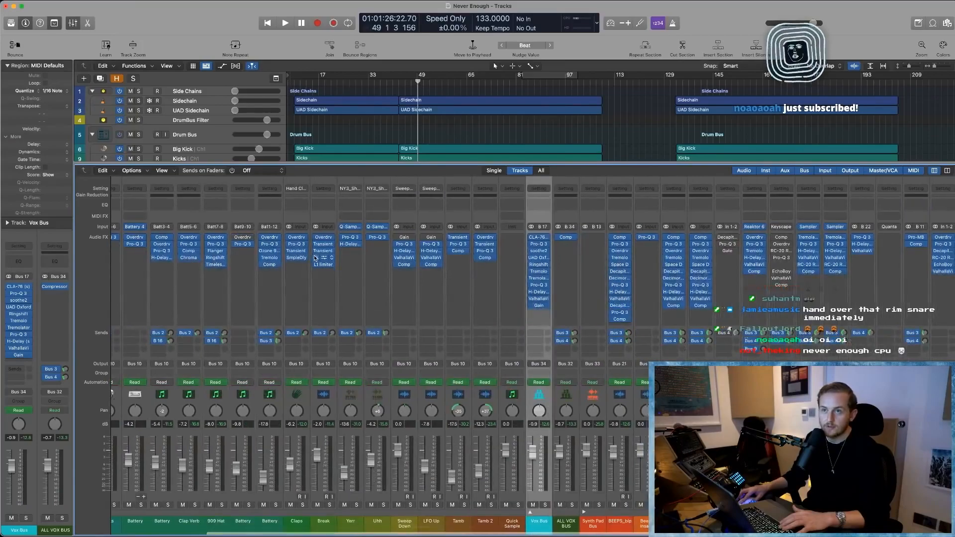
click(271, 251)
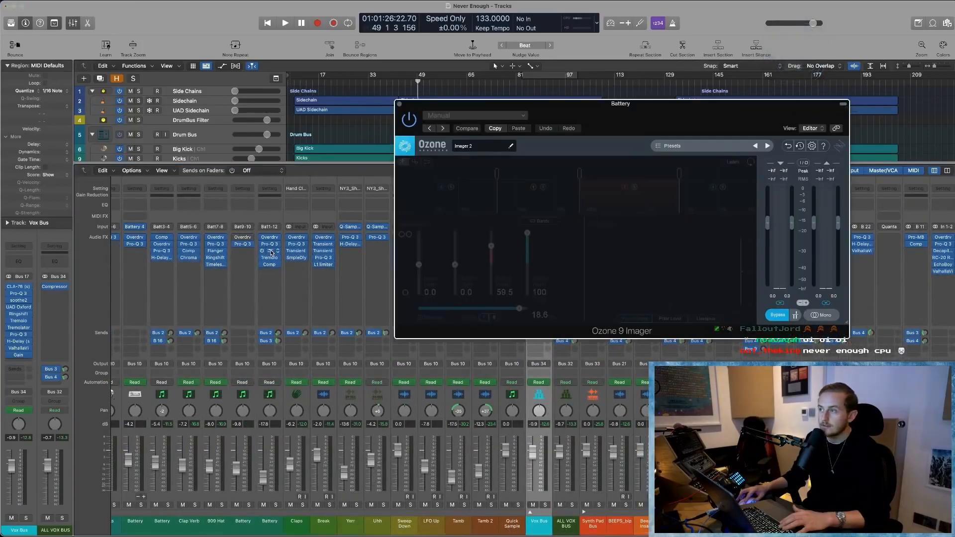
click(776, 315)
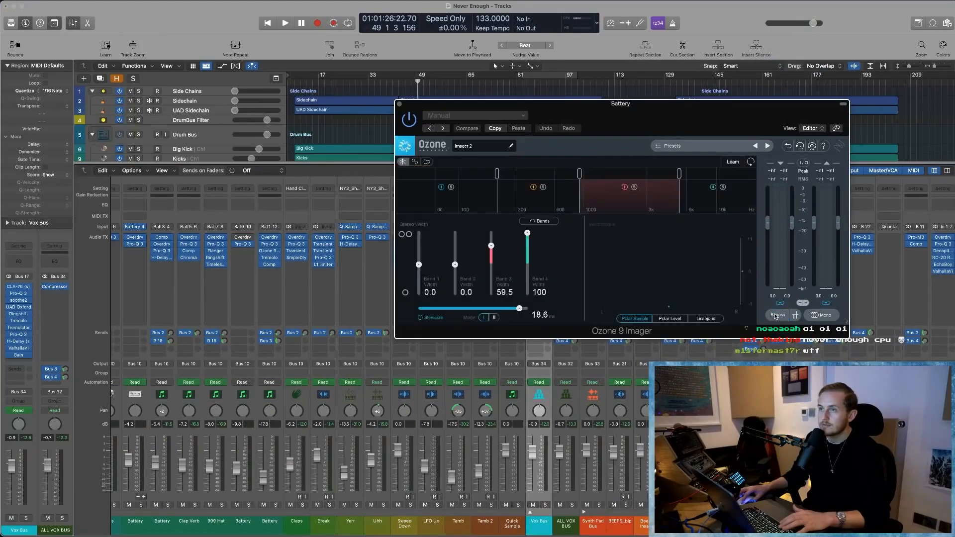
click(777, 315)
click(399, 104)
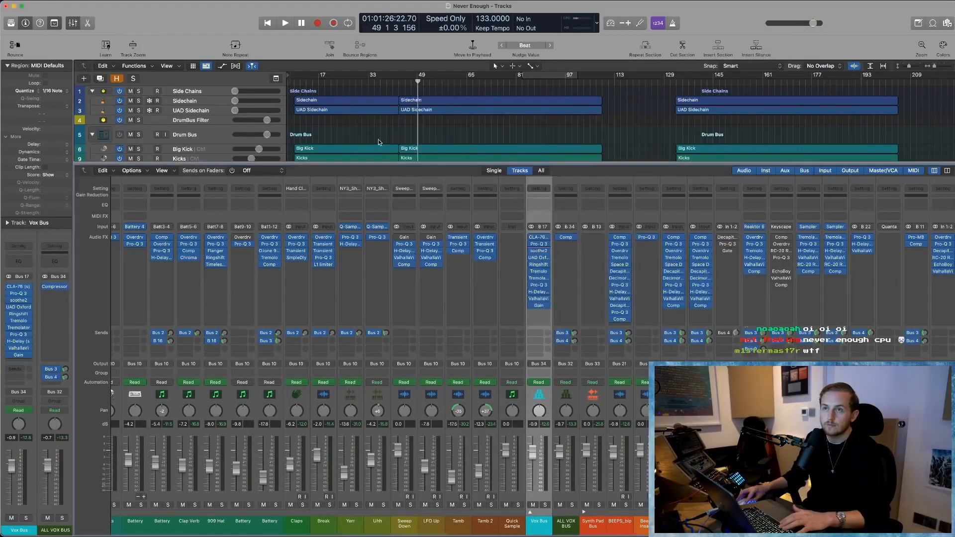
click(279, 251)
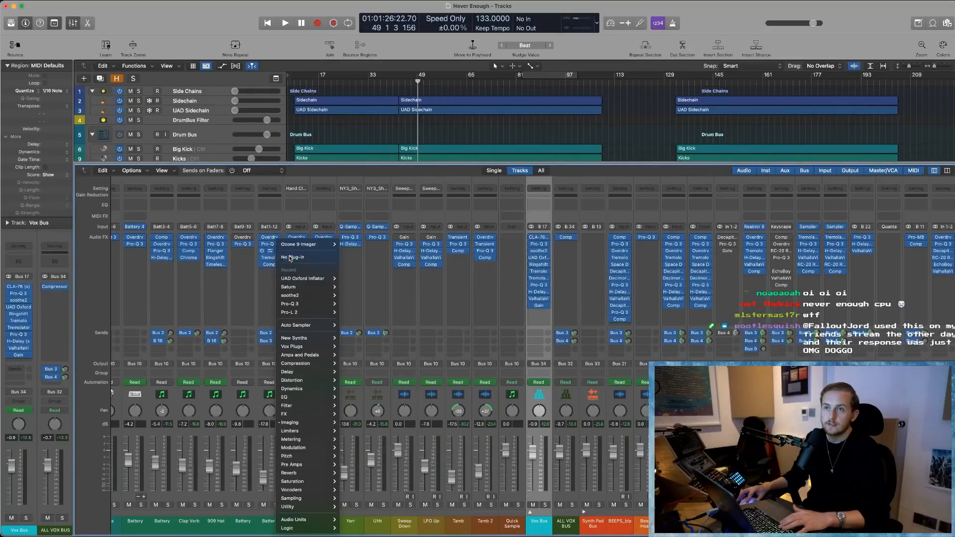
click(357, 327)
- Inspect the ChromaVerb settings on the Clap Verb channel and close the plug-in
scroll(354, 309, left, 3)
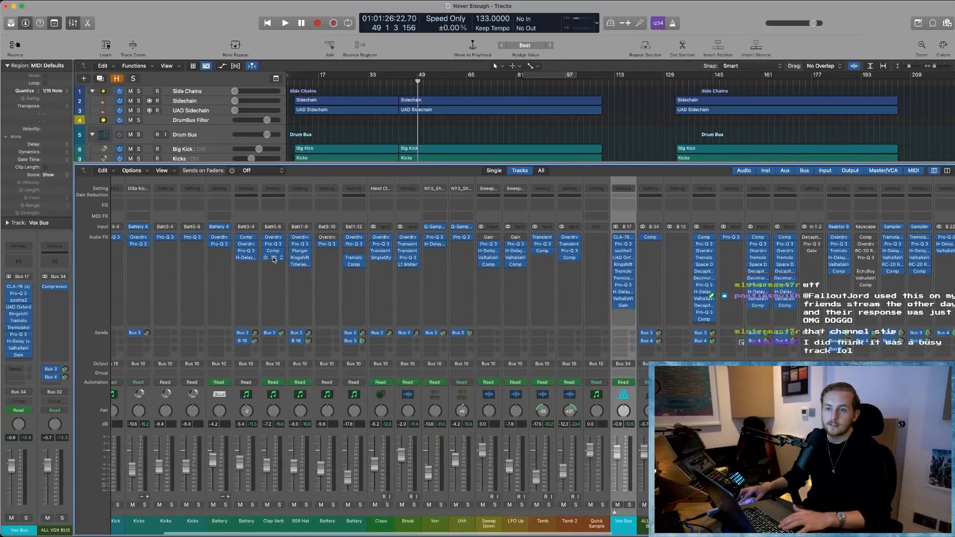
click(273, 258)
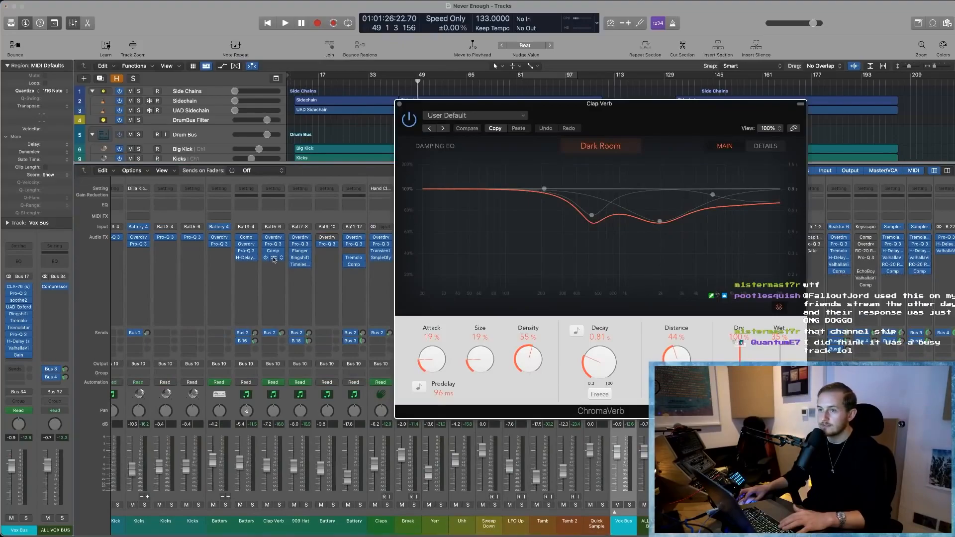
click(273, 258)
- Inspect the soothe2 plug-in on the Drum Bus channel and remove it
scroll(259, 263, left, 6)
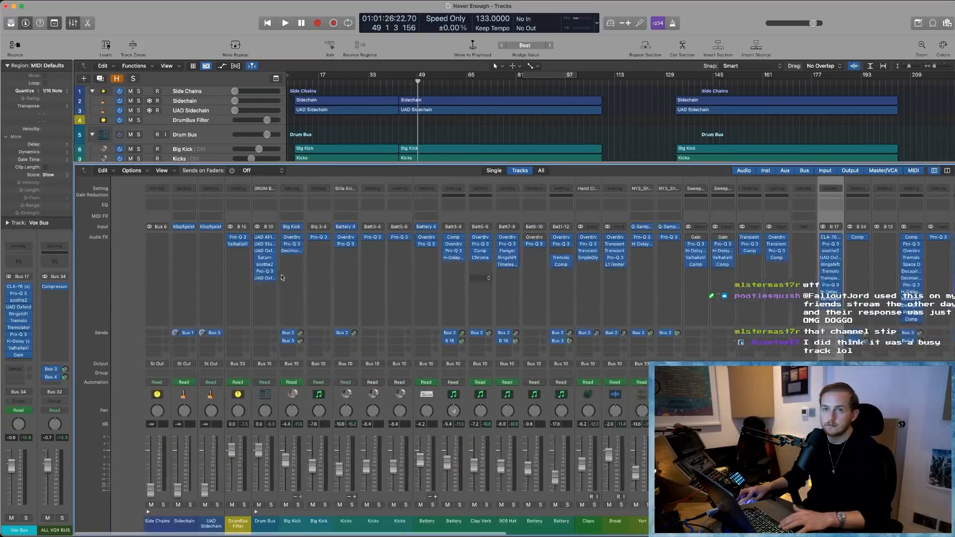
click(231, 265)
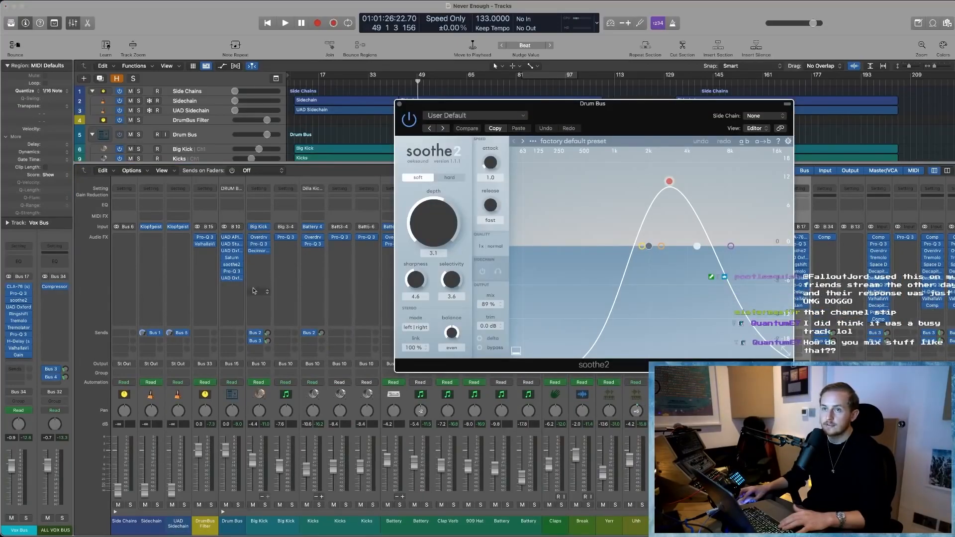
click(239, 265)
click(252, 260)
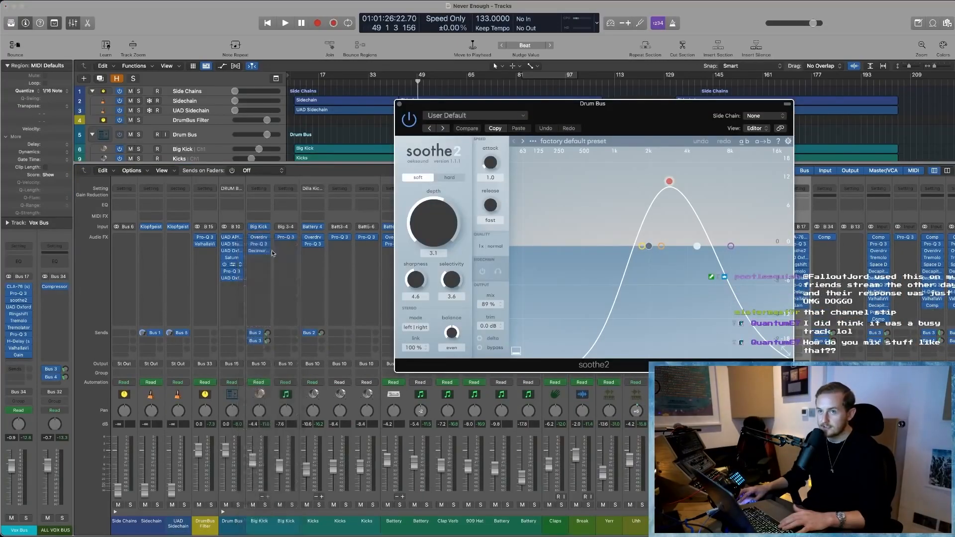
- Inspect the Pro-Q 3 equalizer curve on the MASTER FX BUS channel and close the plug-in
scroll(277, 210, right, 4)
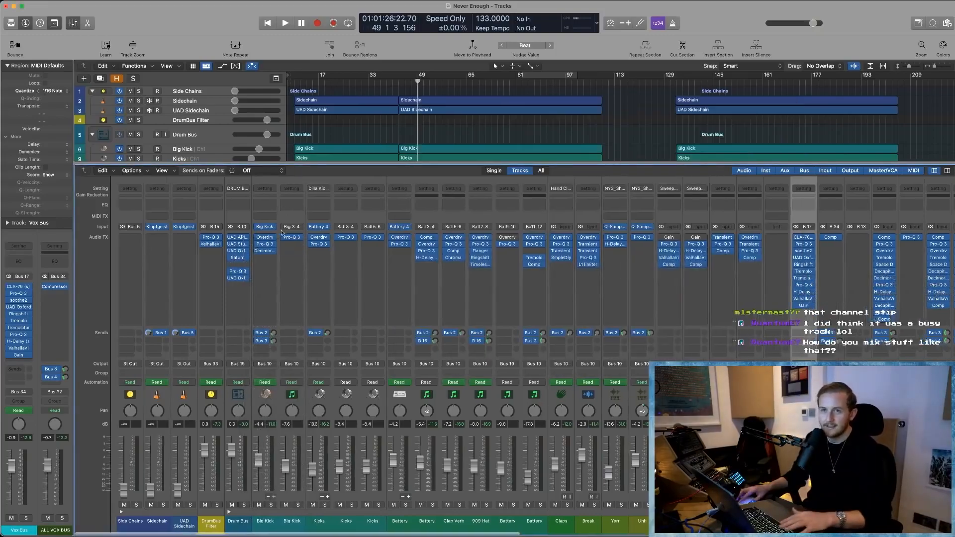
scroll(381, 272, right, 15)
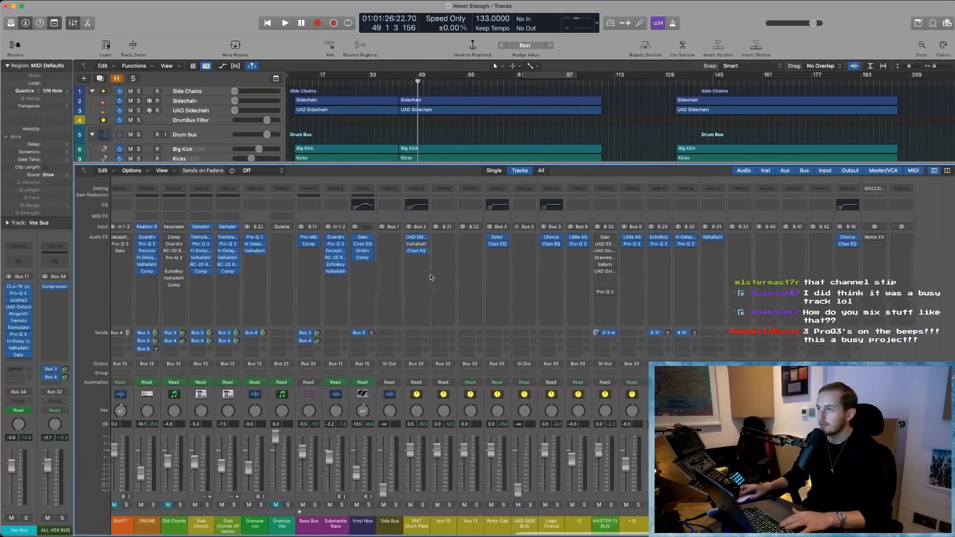
click(889, 522)
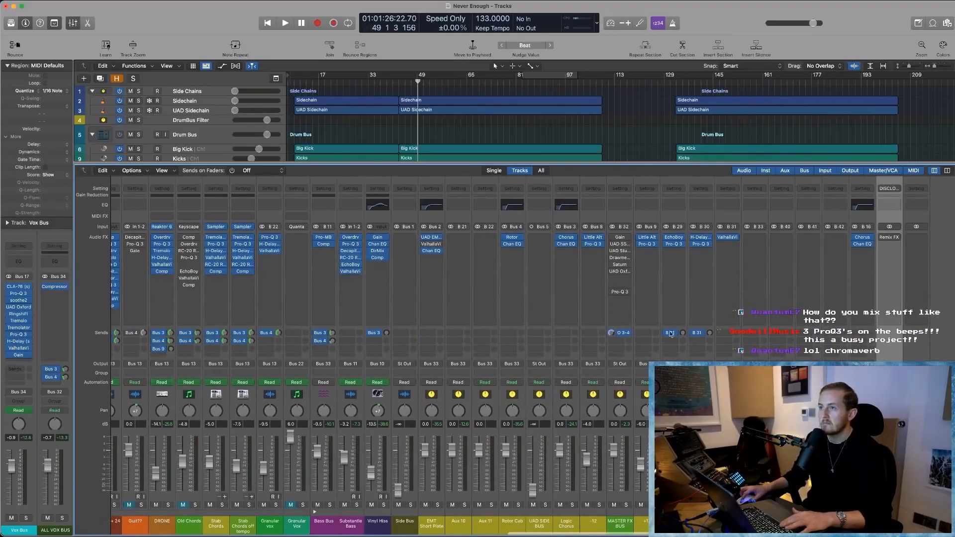
click(619, 293)
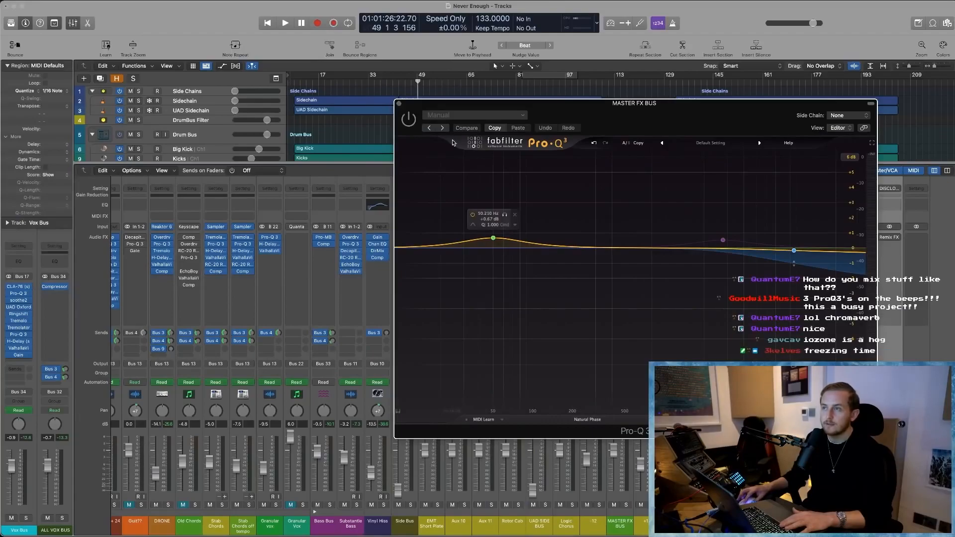
click(400, 105)
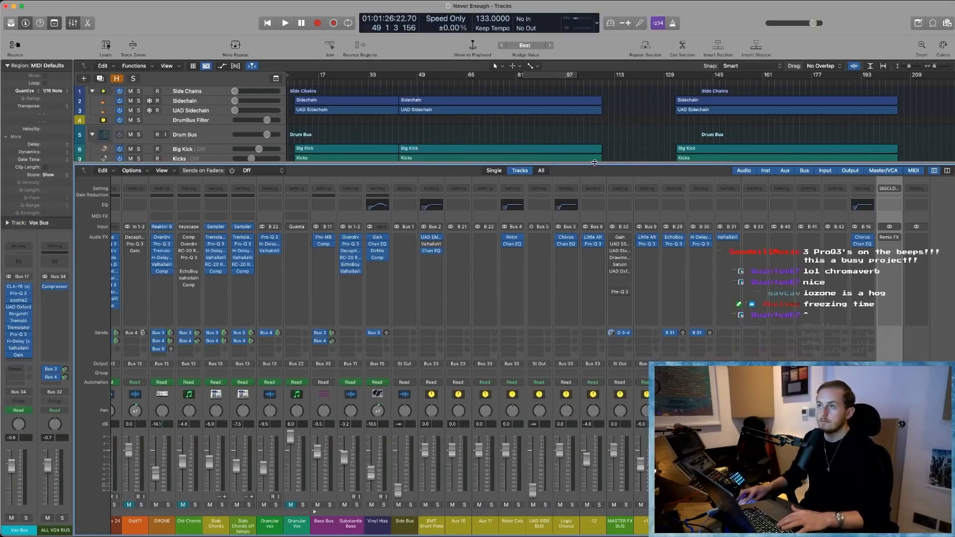
- Hide the Mixer and play the arrangement from the beginning
key(x)
key(Return)
key(space)
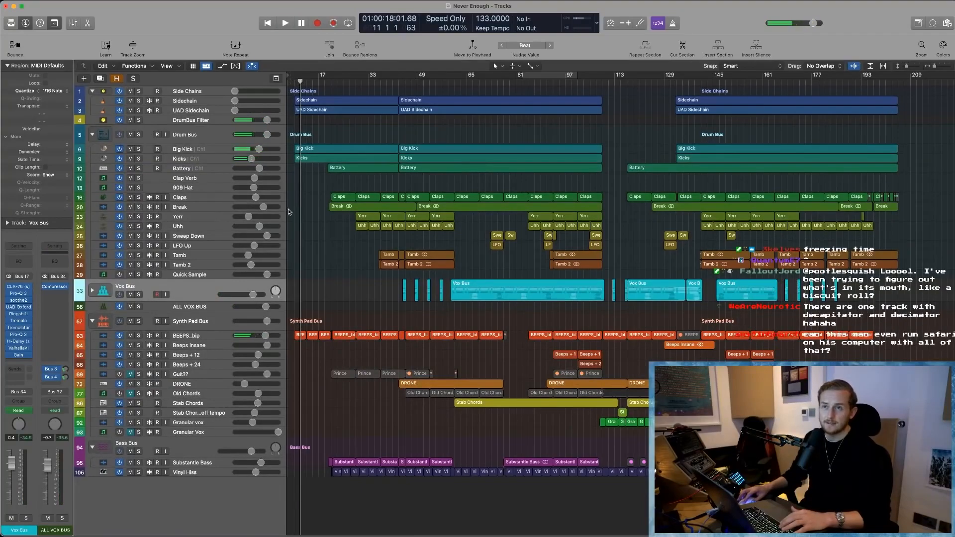
- Show the hidden tracks and delete Drum Synth - Kick, 808 Trilian, New Splice Sounds, Dilla Kit, the Drum Synth snare, Clicks, Snares 1600 pt.1 and Hats
key(h)
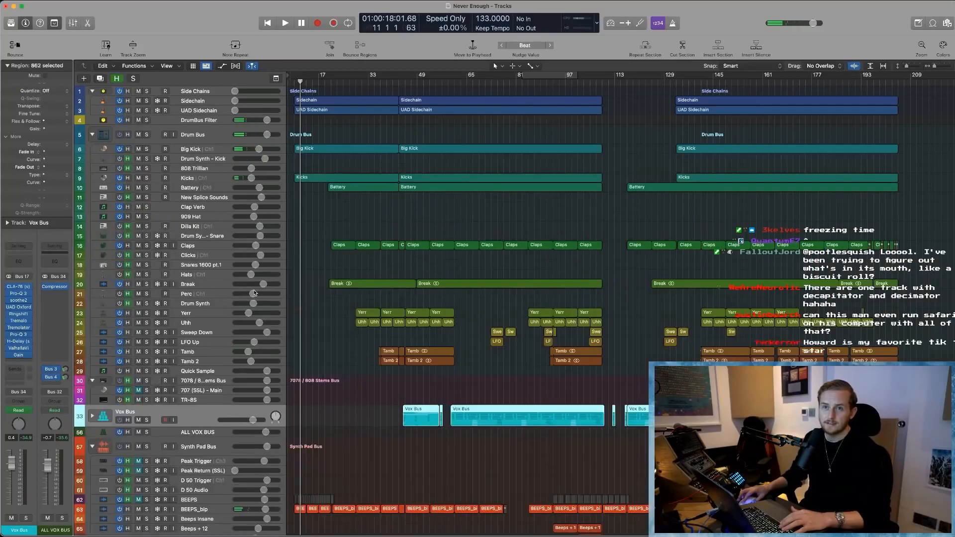
click(195, 255)
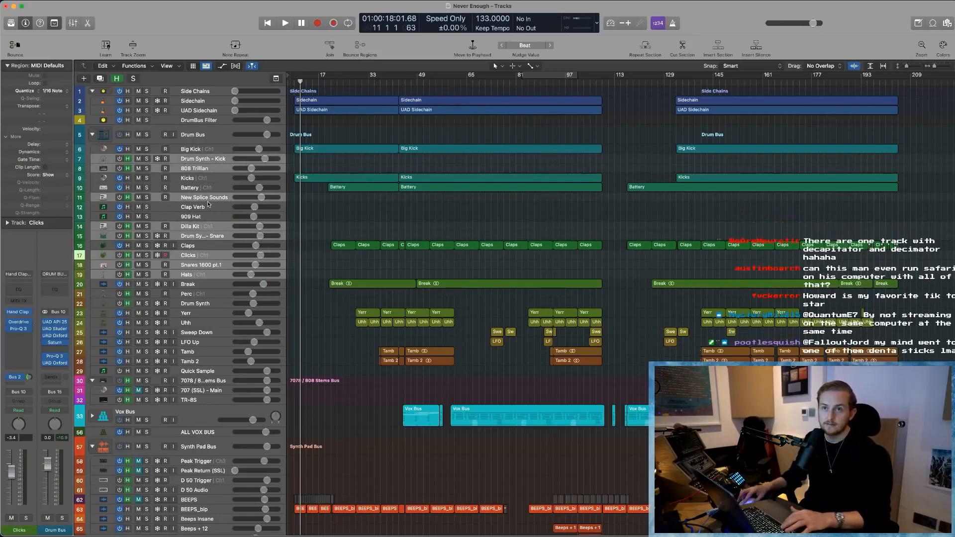
key(h)
- Delete the unused Perc, Drum Synth, 707/808 Stems Bus, 707 (SSL) - Main and TR-8S tracks
click(197, 226)
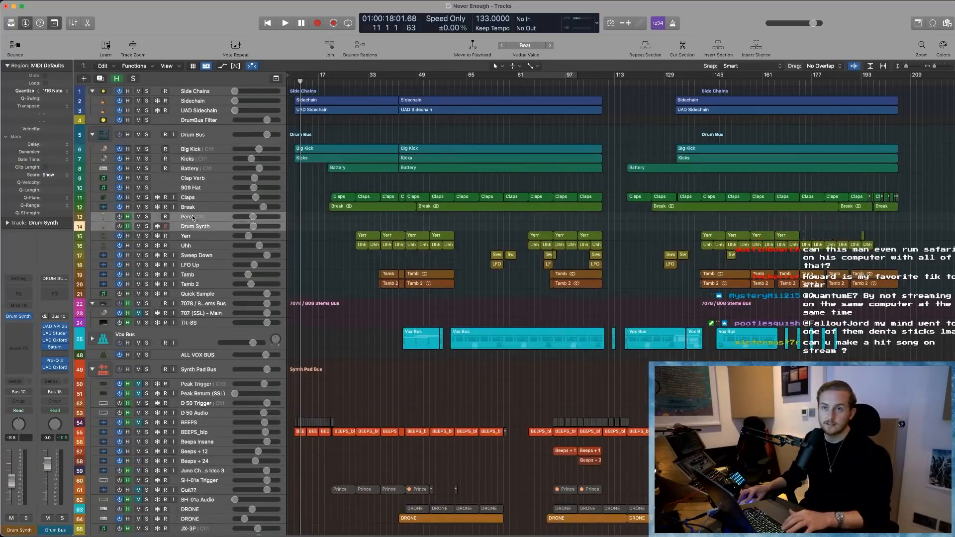
super+click(191, 304)
super+click(191, 313)
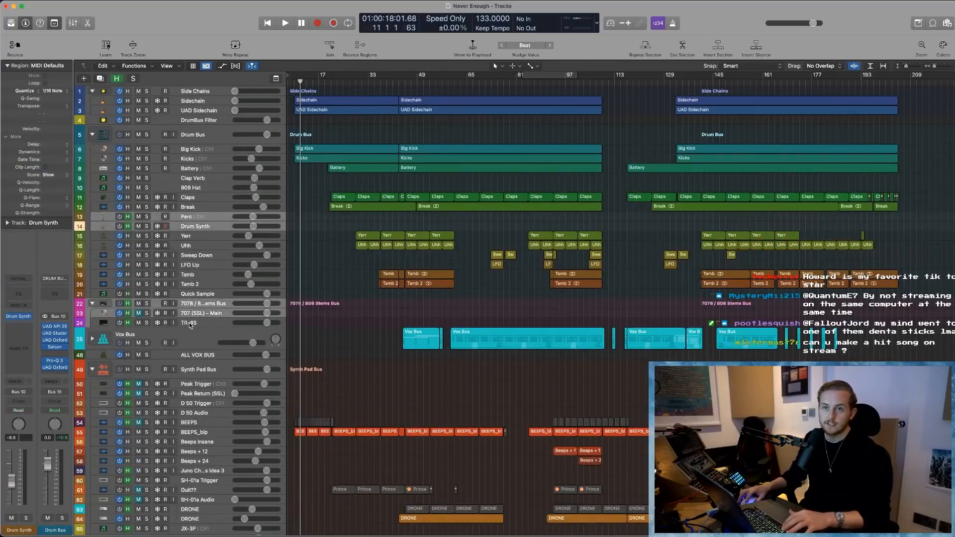
super+click(189, 323)
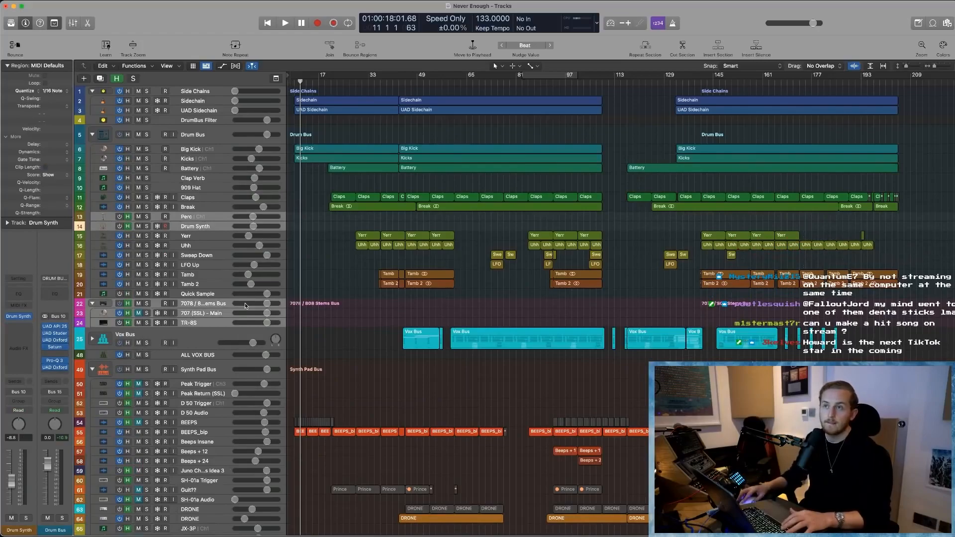
key(super+BackSpace)
- Delete the Peak Trigger, Peak Return (SSL), D 50 Trigger and D 50 Audio tracks from the Synth Pad Bus
click(205, 339)
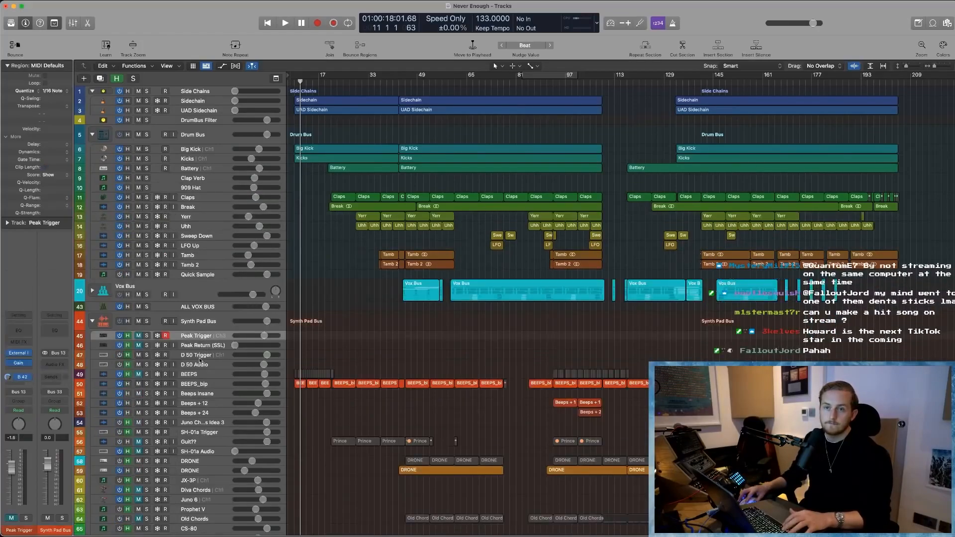
click(199, 376)
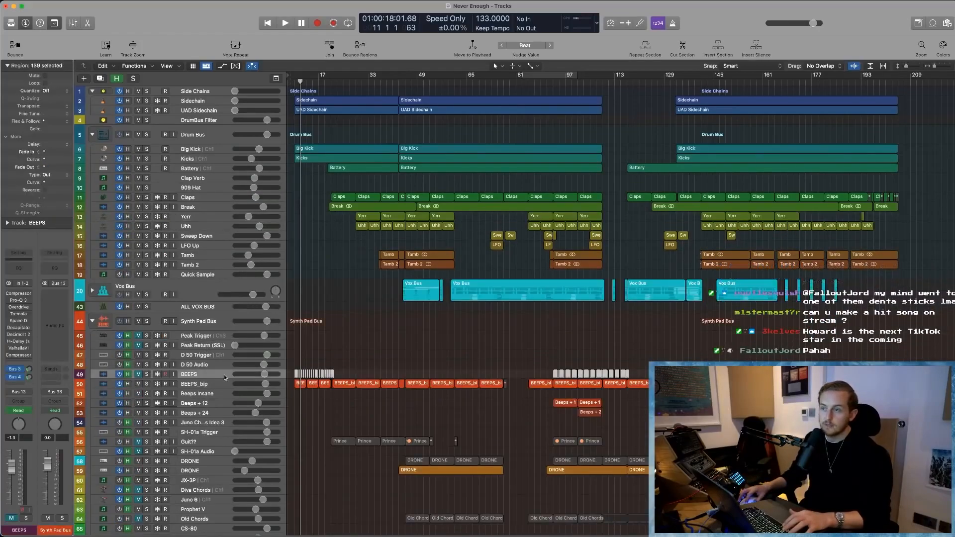
click(197, 364)
shift+click(151, 340)
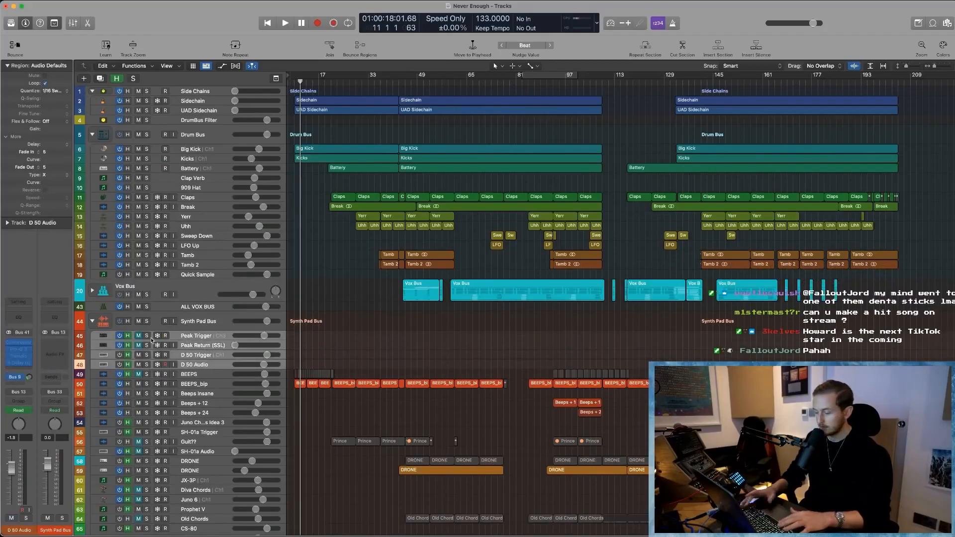
key(super+BackSpace)
- Delete the Juno Ch…s Idea 3, SH-01a Trigger, SH-01a Audio, Diva Chords, Juno 6, Prophet V and CS-80 through Retro Synth tracks from the Synth Pad Bus
click(208, 384)
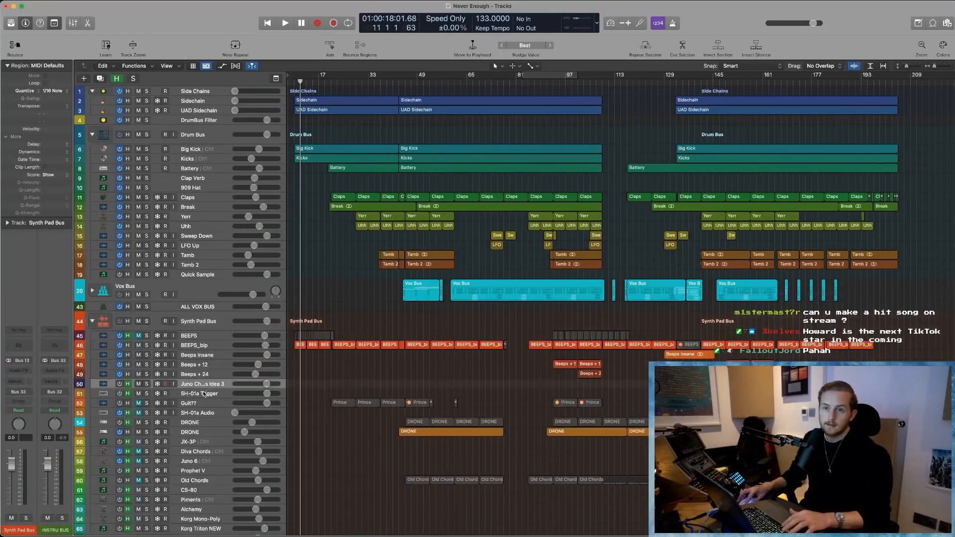
shift+click(203, 394)
shift+click(208, 405)
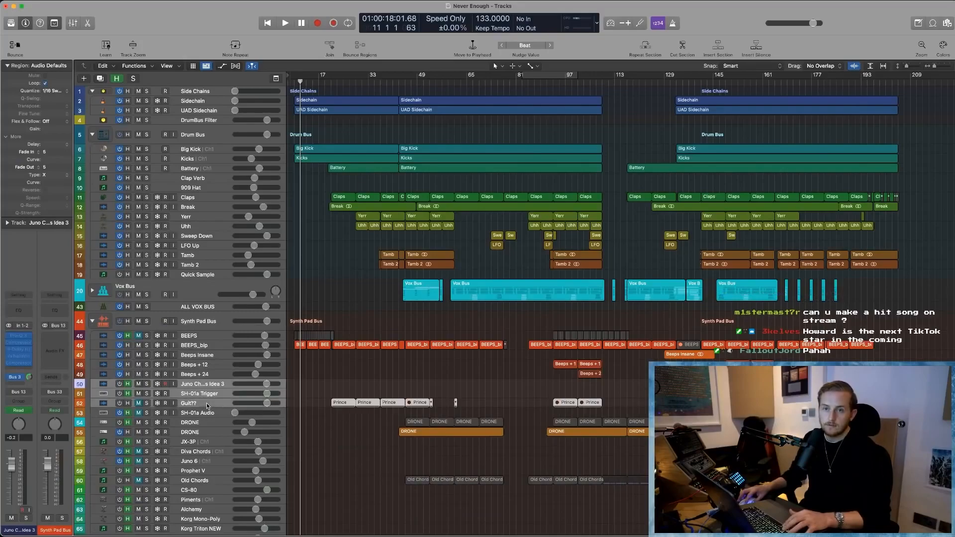
shift+click(201, 414)
scroll(202, 423, down, 5)
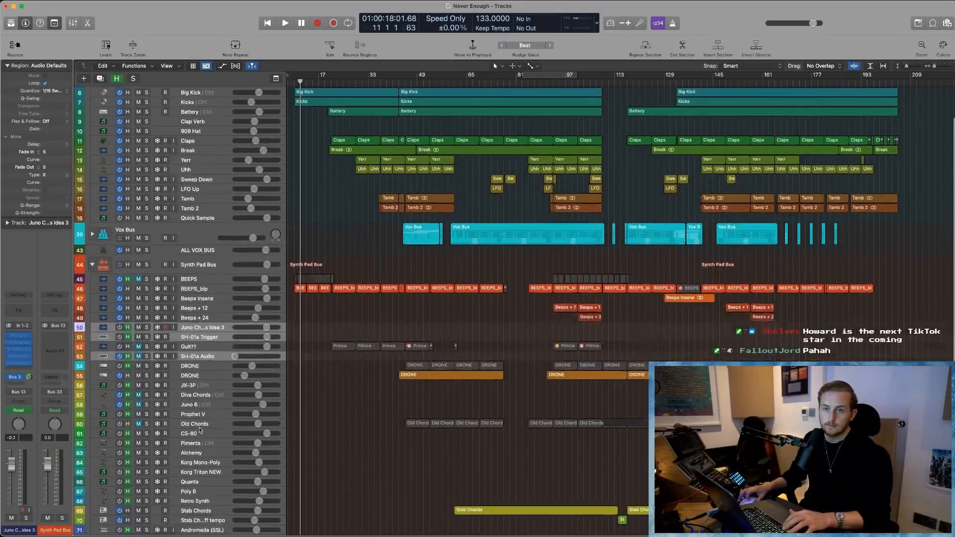
shift+click(201, 381)
shift+click(201, 391)
scroll(200, 398, down, 2)
shift+click(200, 377)
shift+click(199, 396)
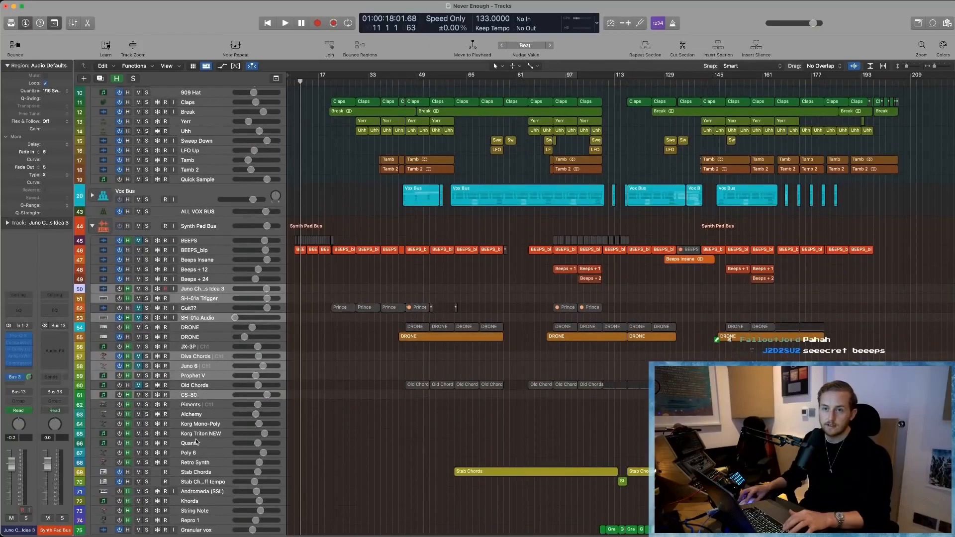
shift+click(196, 466)
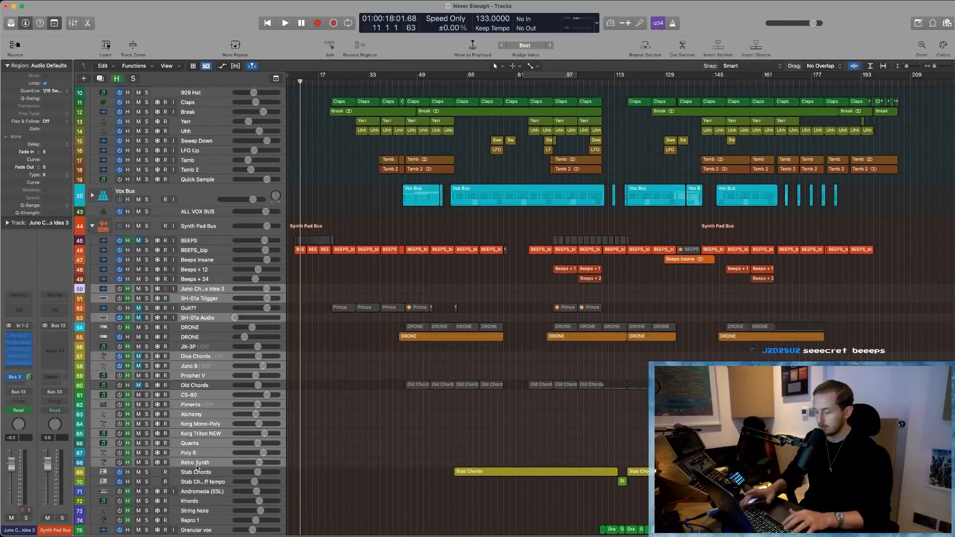
key(super+BackSpace)
- Delete the Andromeda (SSL), Khords, String Note and Repro 1 tracks from the Synth Pad Bus
scroll(220, 398, down, 3)
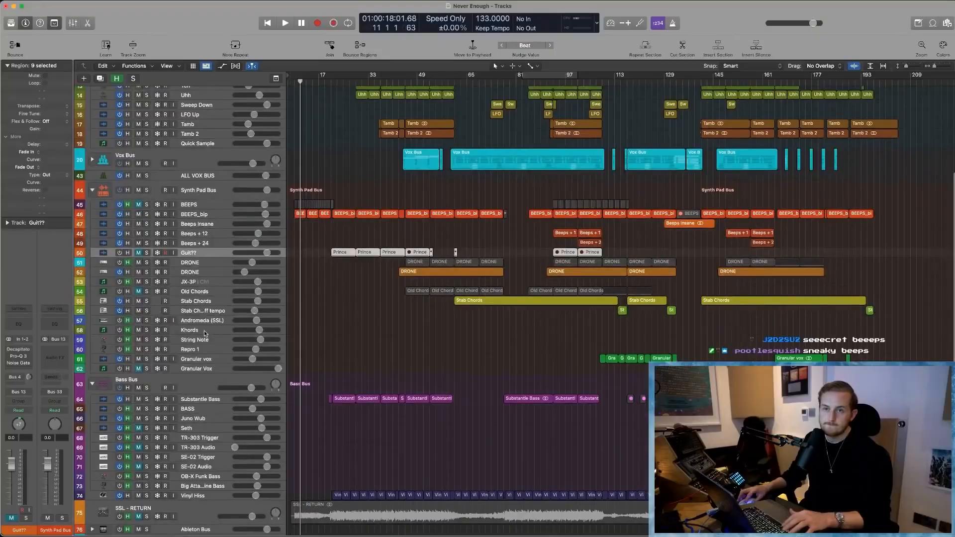
click(205, 322)
shift+click(200, 351)
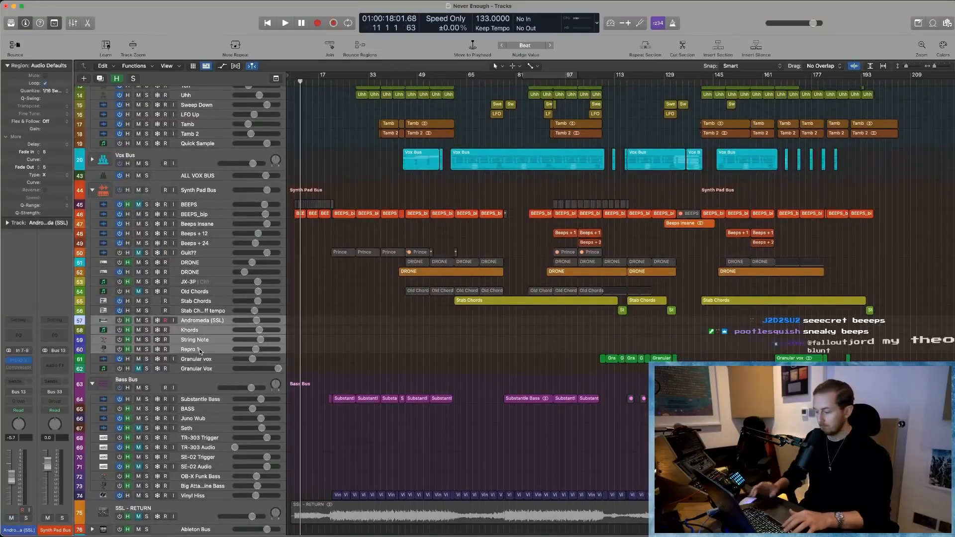
key(super+BackSpace)
- Delete the Bass Bus tracks from BASS through Big Attac…ine Bass, keeping Substantie Bass and Vinyl Hiss
scroll(223, 355, down, 3)
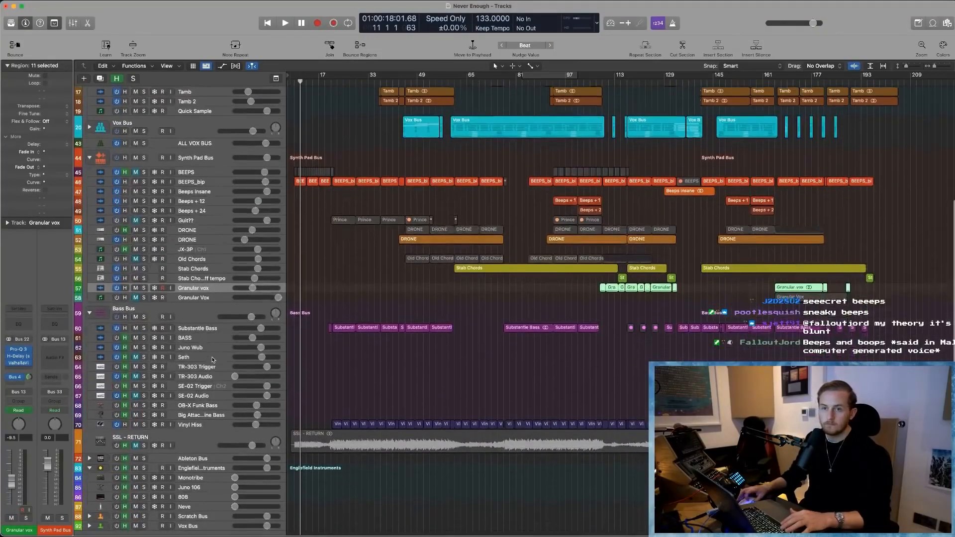
click(189, 327)
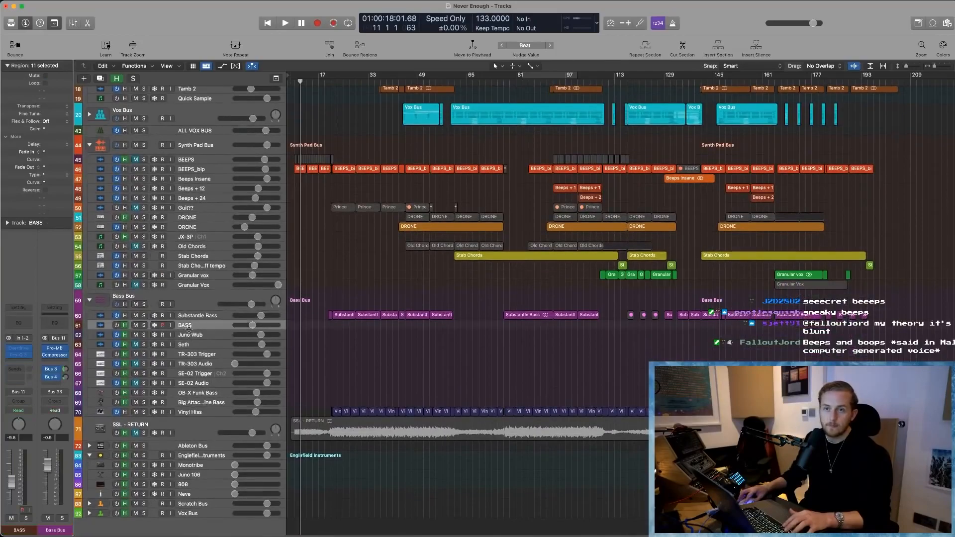
shift+click(199, 403)
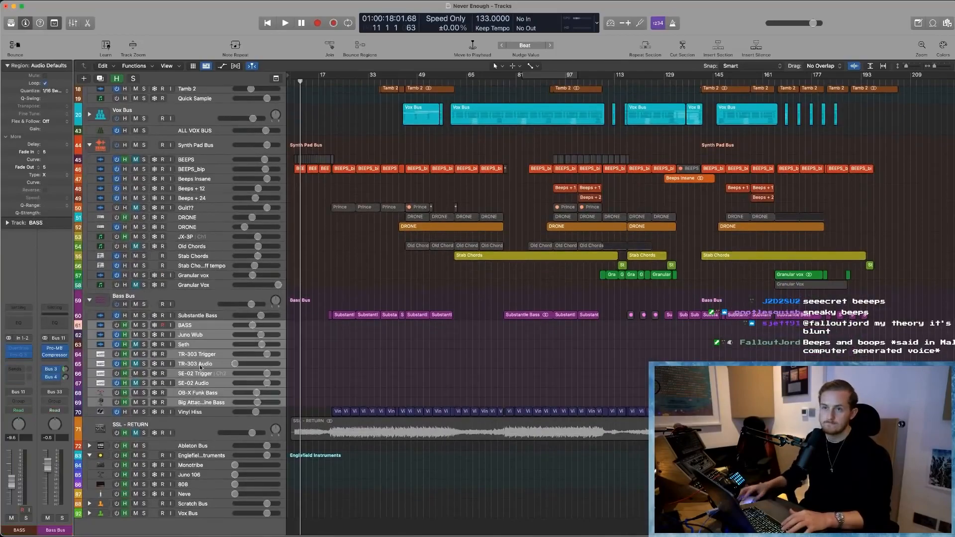
key(super+BackSpace)
- Delete the Ableton Bus, the Englefield instruments with their tracks, the Scratch Bus and the last Vox Bus, and conceal the remaining hidden tracks
click(207, 424)
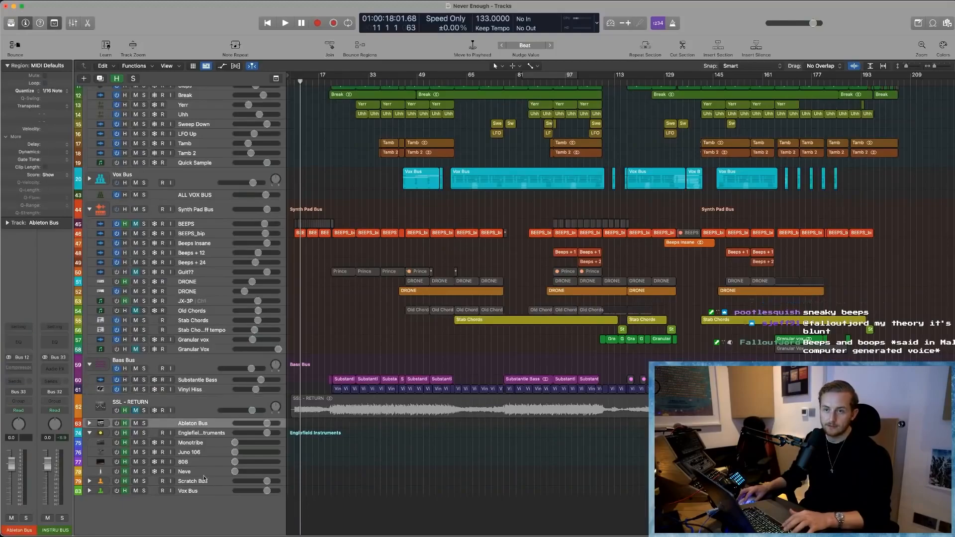
shift+click(201, 492)
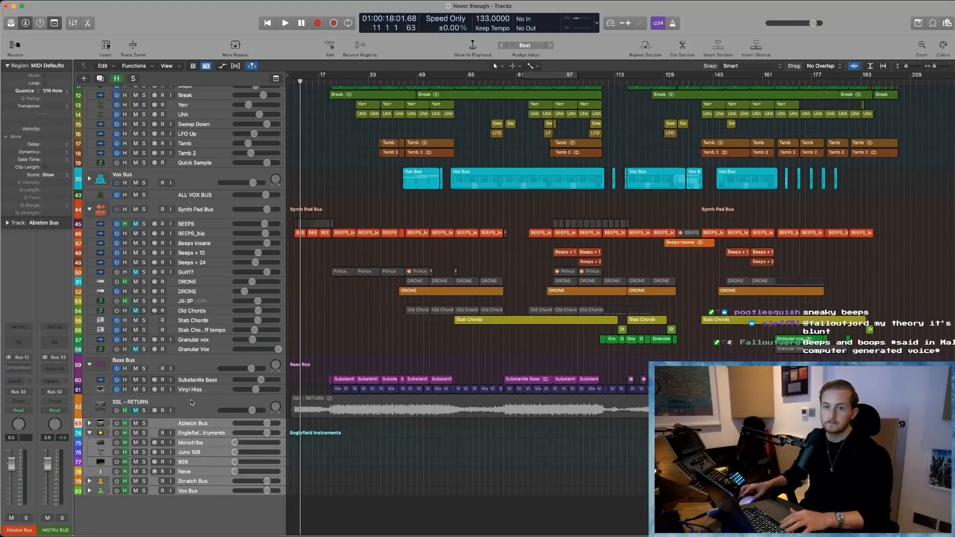
key(super+BackSpace)
click(118, 78)
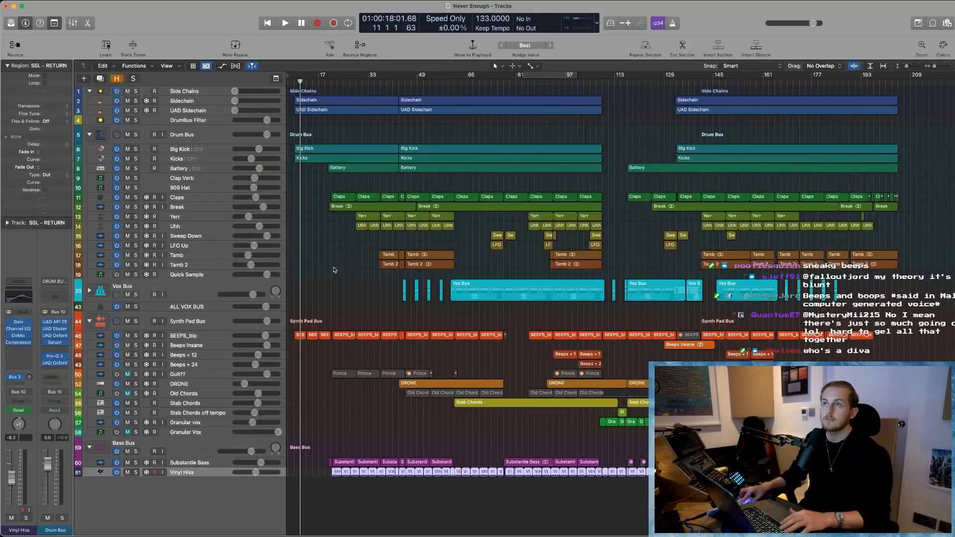
- Play the arrangement from bar 11 and check the processing load in the Performance Meter
key(space)
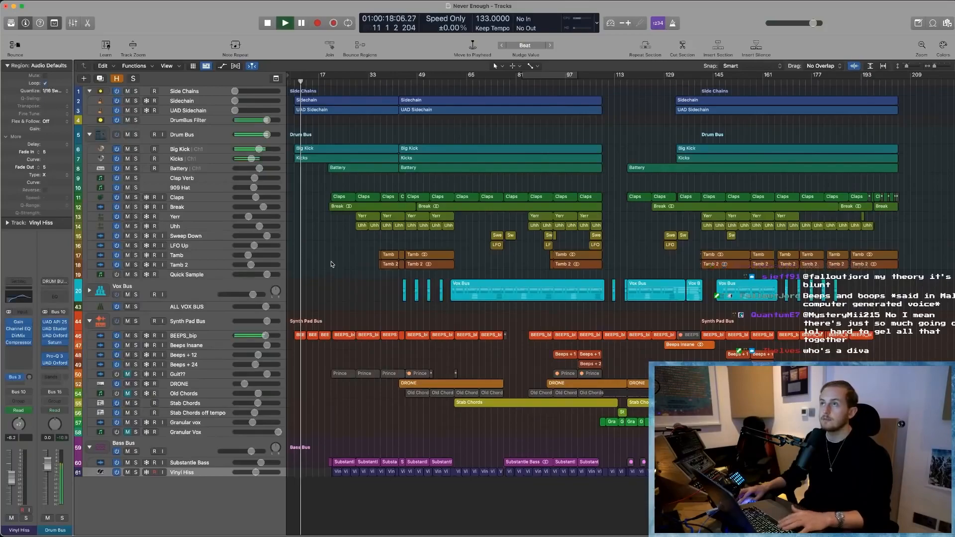
click(579, 20)
drag(914, 264, 461, 144)
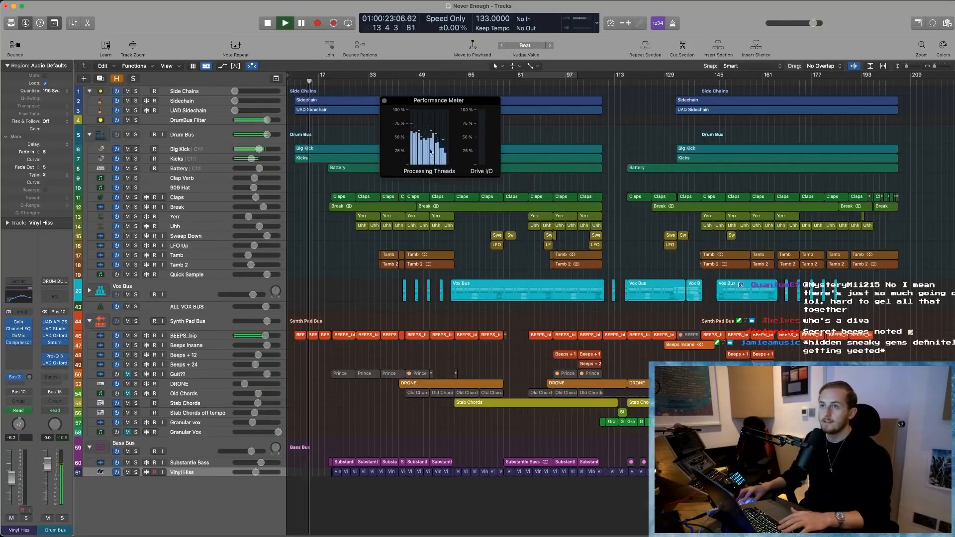
key(space)
click(384, 100)
- Play the busier section from about bar 60 and check the CPU load in the Performance Meter again
click(454, 82)
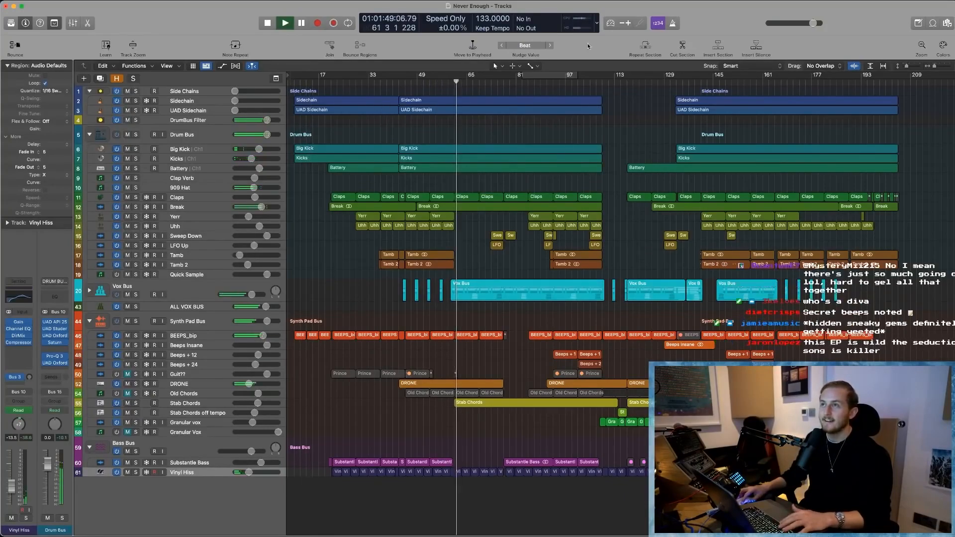
click(577, 19)
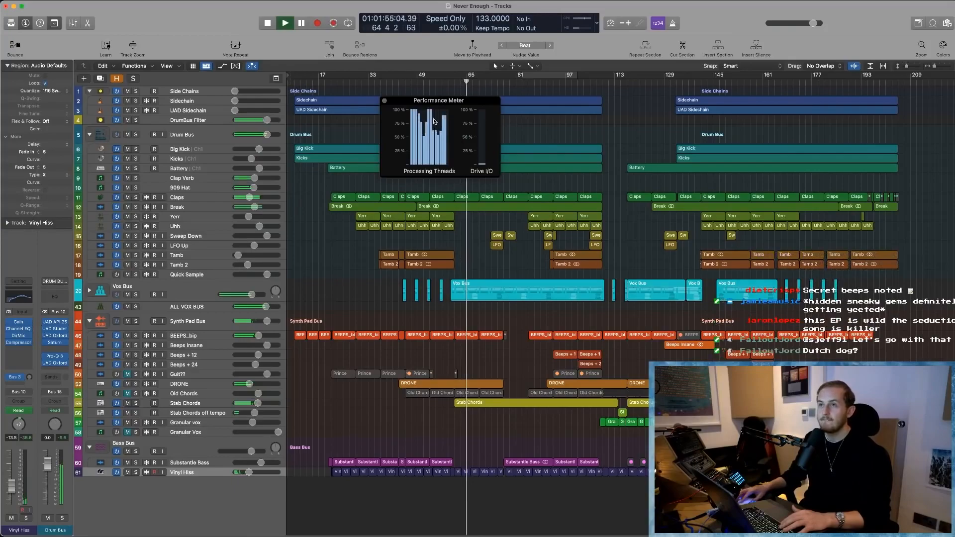
key(Return)
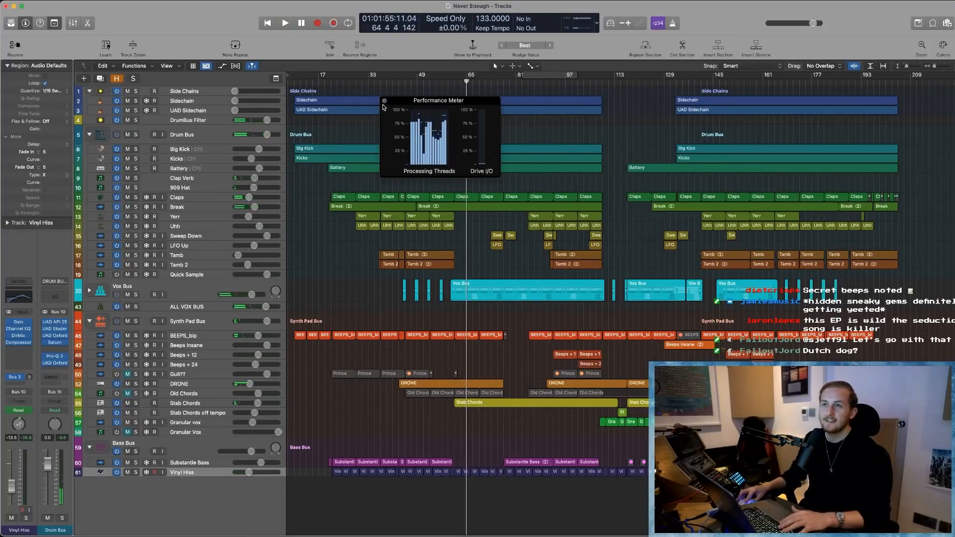
- Close the Performance Meter, expand the Vox Bus track stack and select its Harm 1 track
click(191, 288)
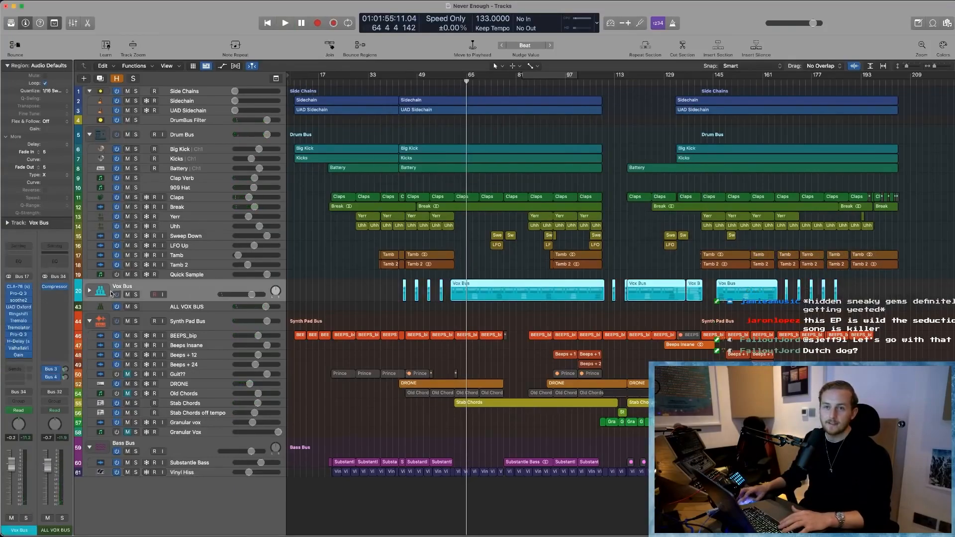
key(ctrl+super+Right)
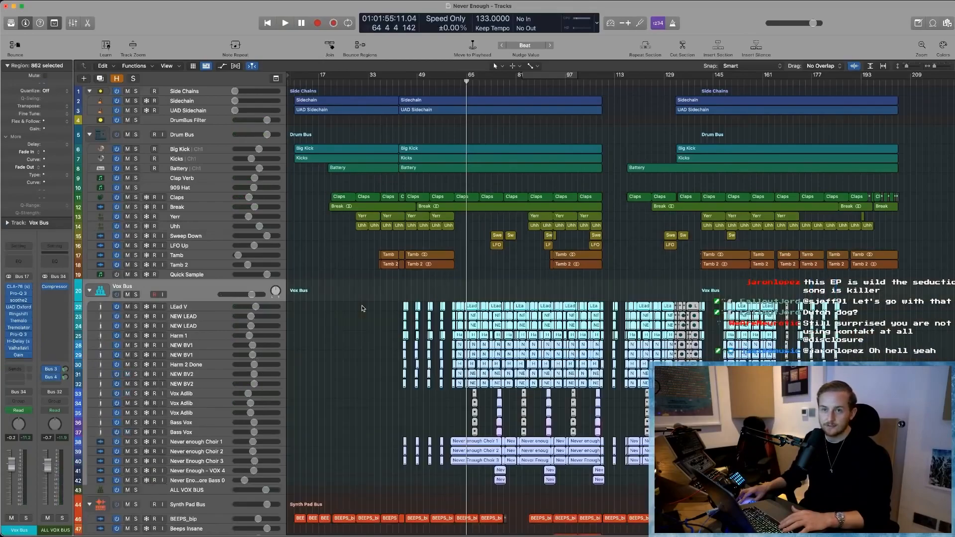
scroll(362, 307, down, 1)
click(208, 319)
click(345, 323)
scroll(345, 324, down, 1)
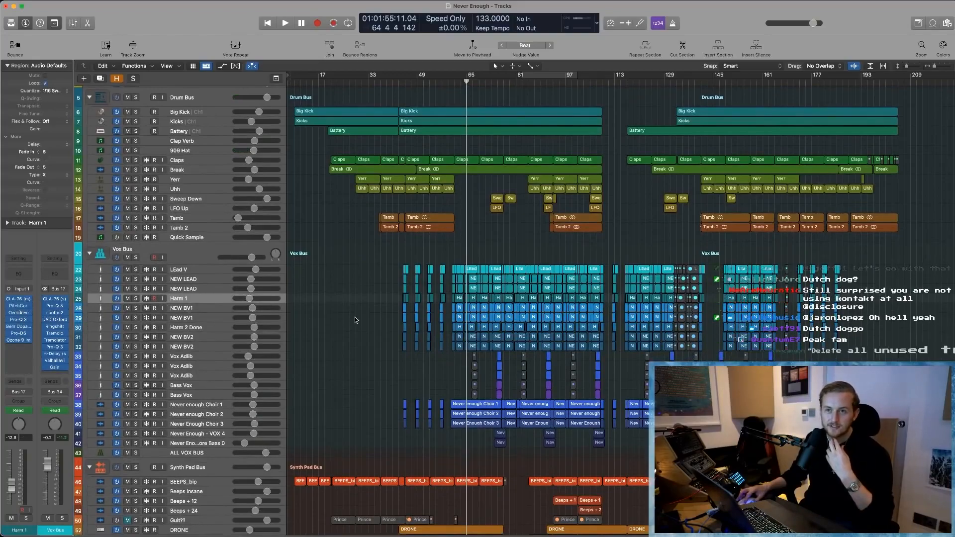
scroll(378, 329, down, 2)
scroll(377, 328, down, 1)
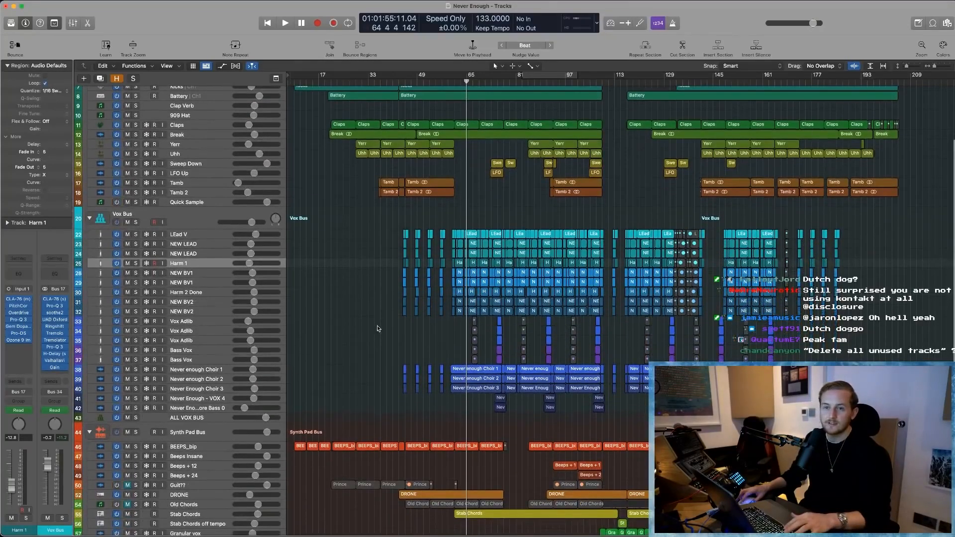
- Open the soothe2 plug-in on the Vox Bus channel and remove it from its insert slot
click(58, 314)
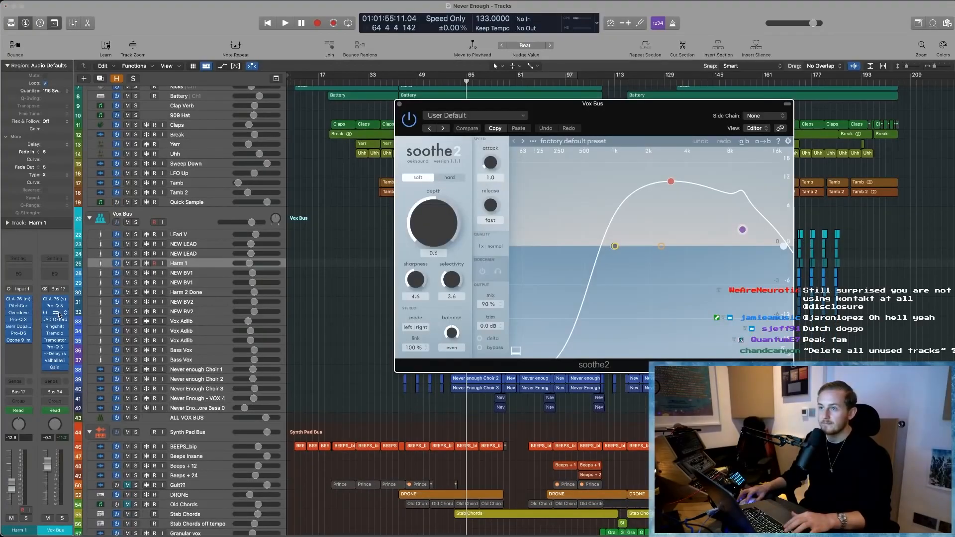
click(58, 314)
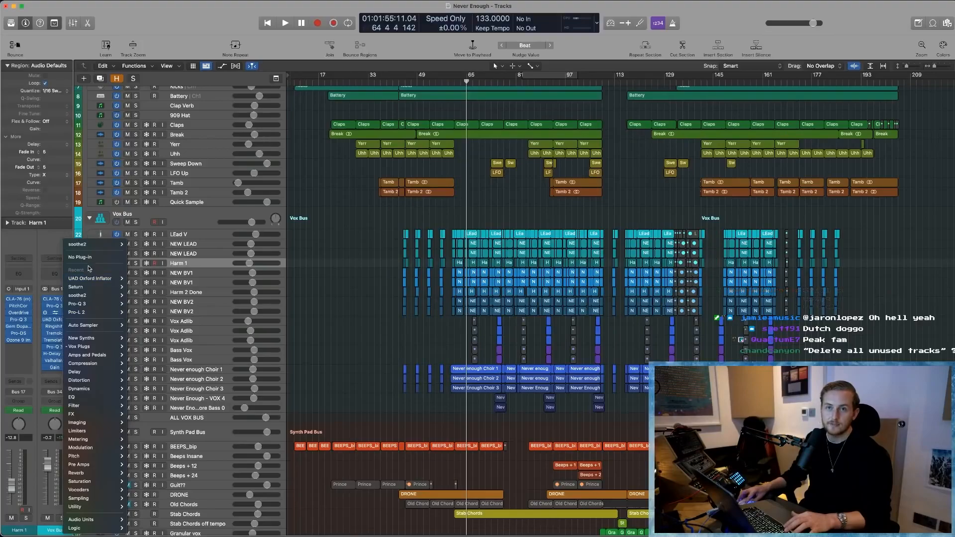
click(88, 259)
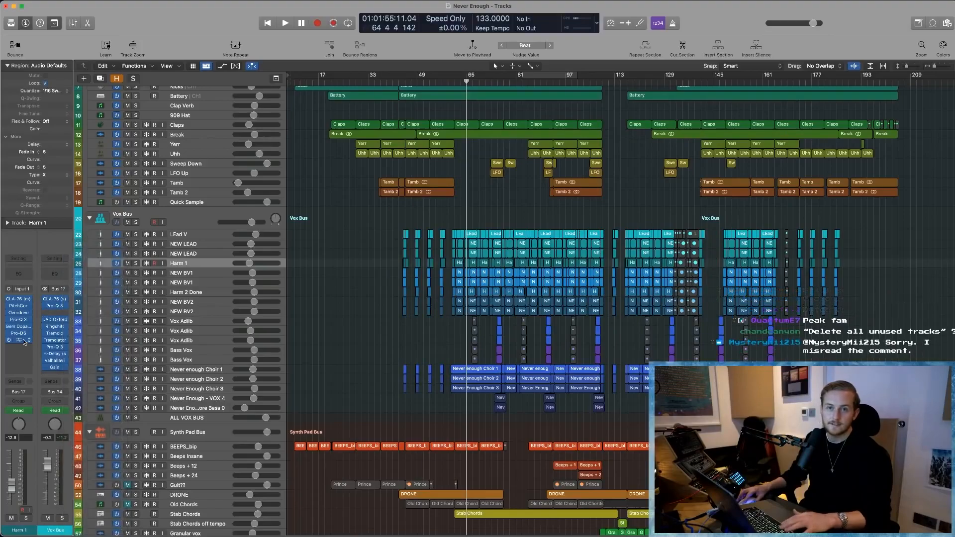
- Fit the whole arrangement in view and examine the plug-in chains of the vocal channels in the Mixer
key(z)
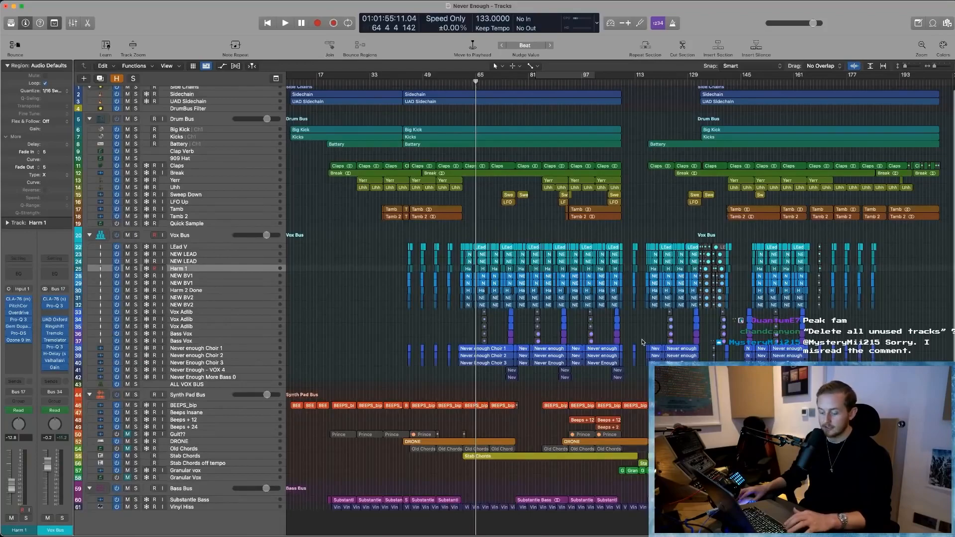
key(x)
scroll(493, 319, left, 4)
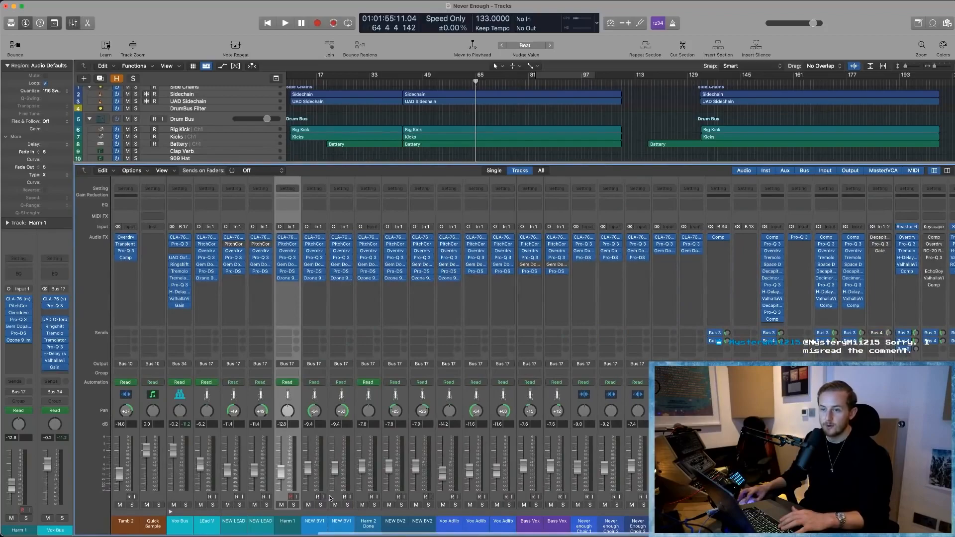
drag(291, 524, 253, 521)
click(211, 509)
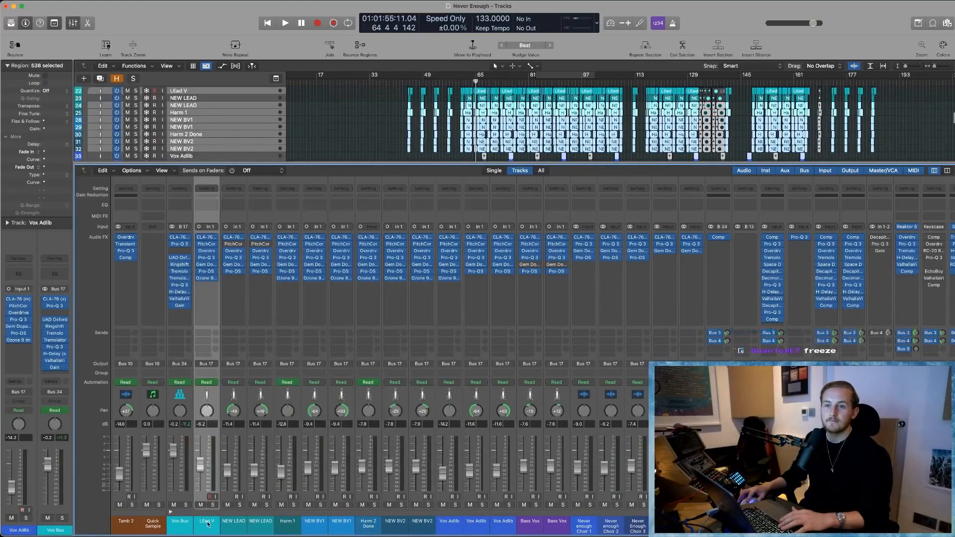
scroll(395, 389, right, 5)
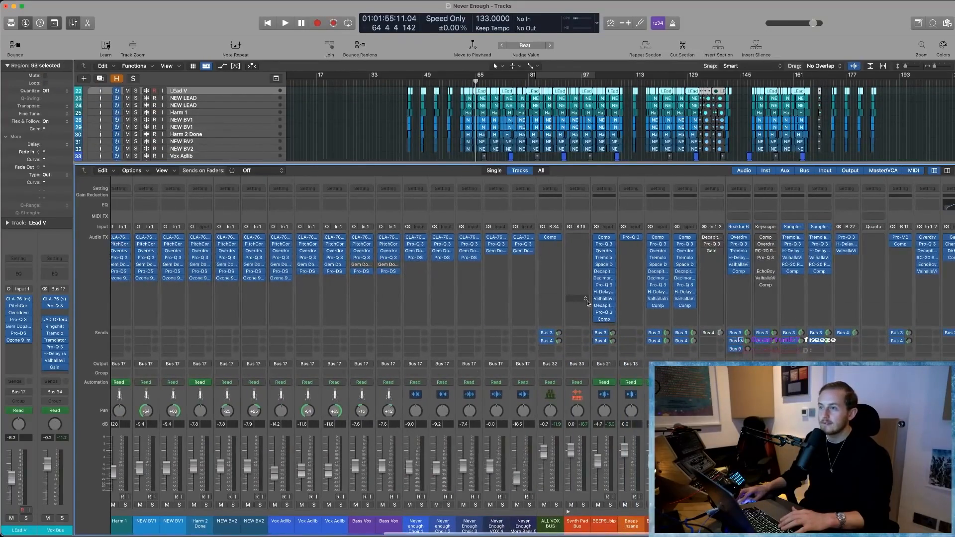
click(353, 159)
key(x)
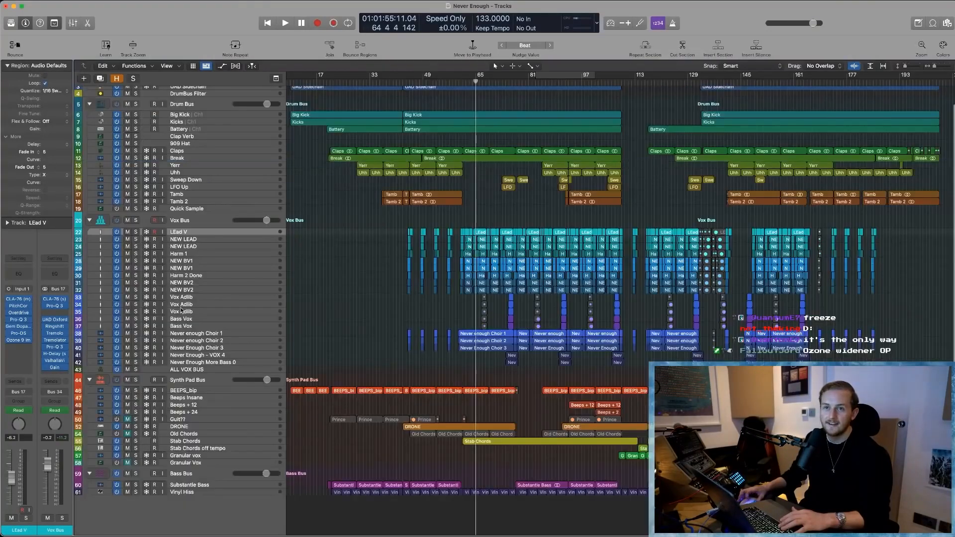
- Select the BEEPS_bip track and examine the plug-in chains of the synth, bass and bus channels in the Mixer
click(184, 391)
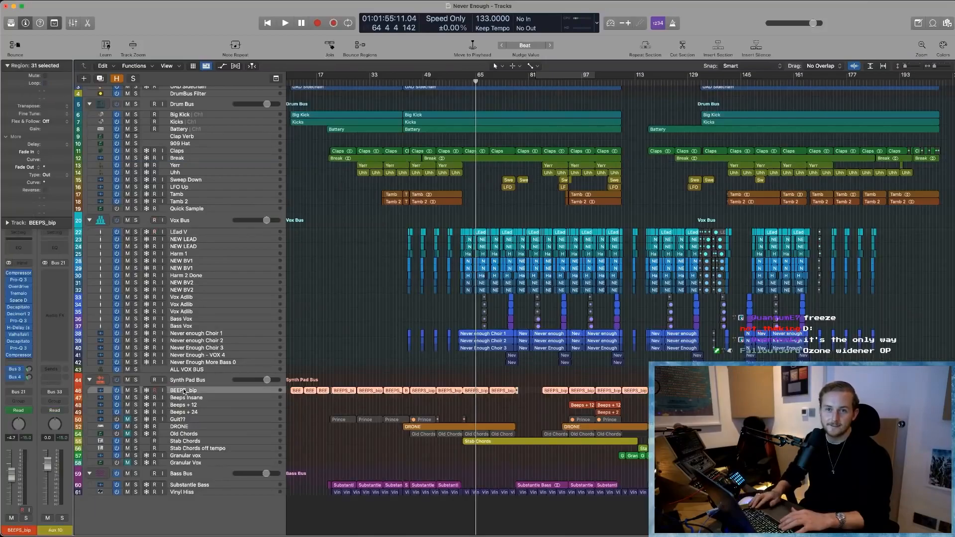
key(x)
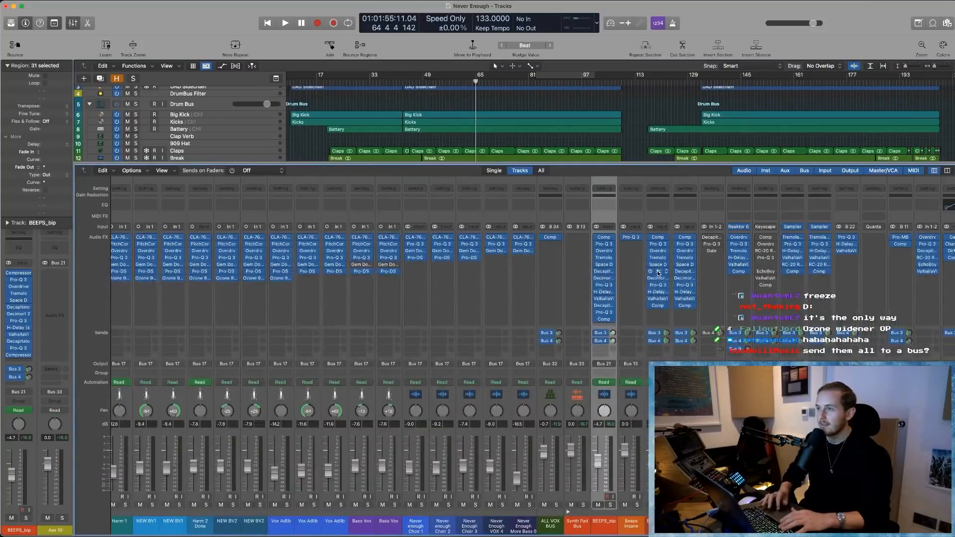
scroll(658, 272, right, 5)
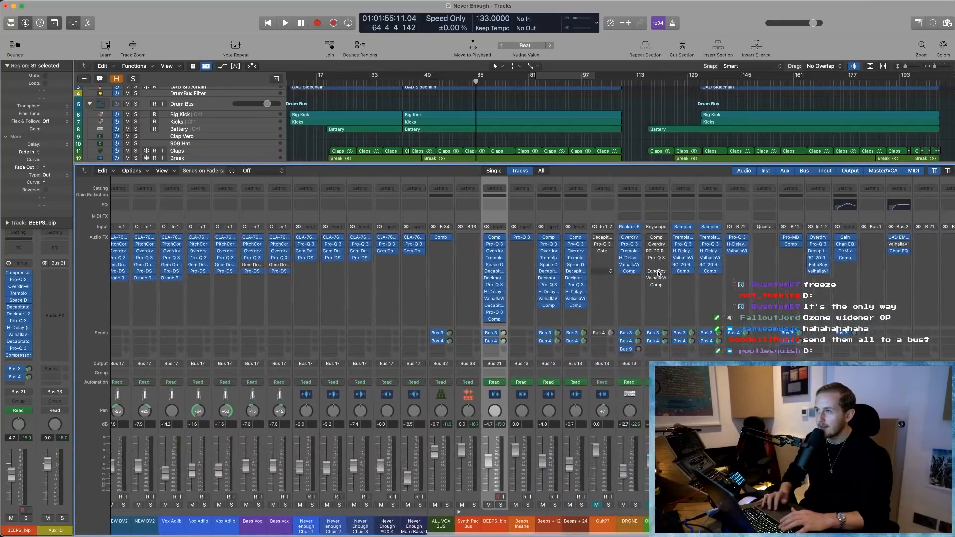
scroll(658, 272, right, 3)
scroll(658, 272, right, 6)
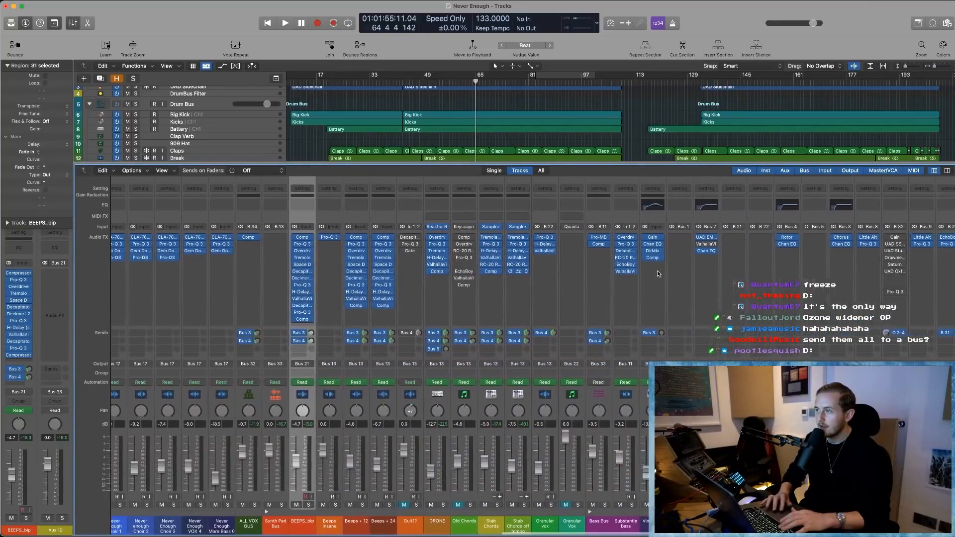
scroll(651, 259, right, 3)
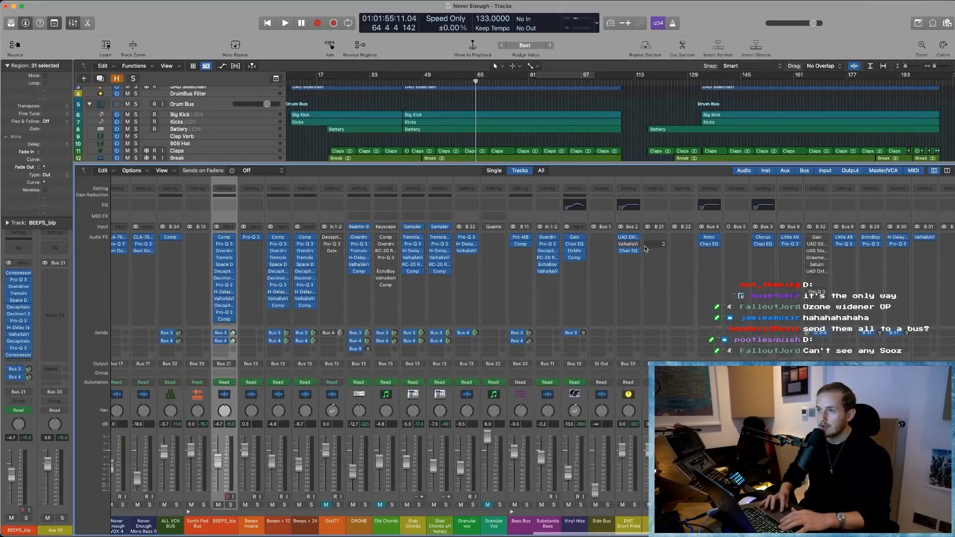
scroll(646, 249, right, 1)
key(x)
- Play the section around bars 65 to 67 in short bursts and select the Vox Bus to view its channel
click(329, 231)
key(space)
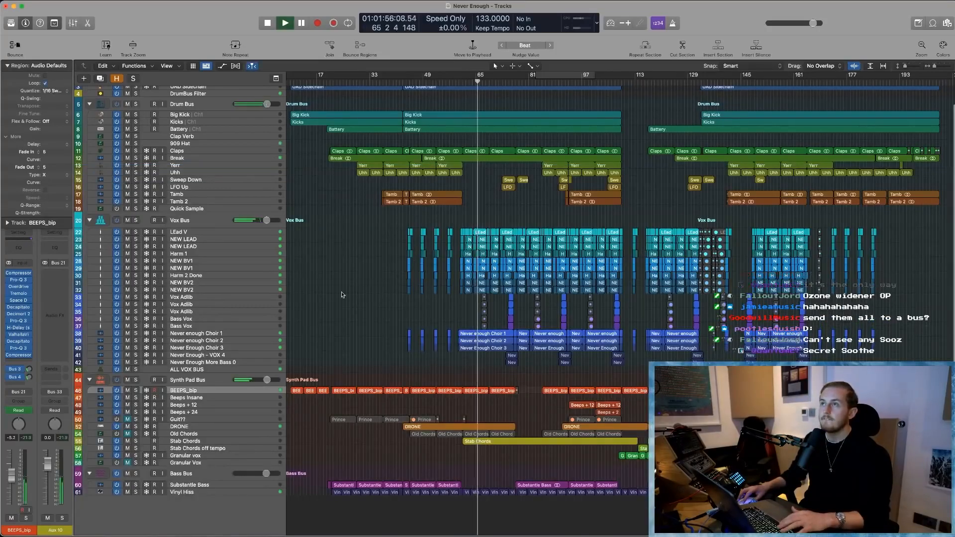
key(space)
click(197, 222)
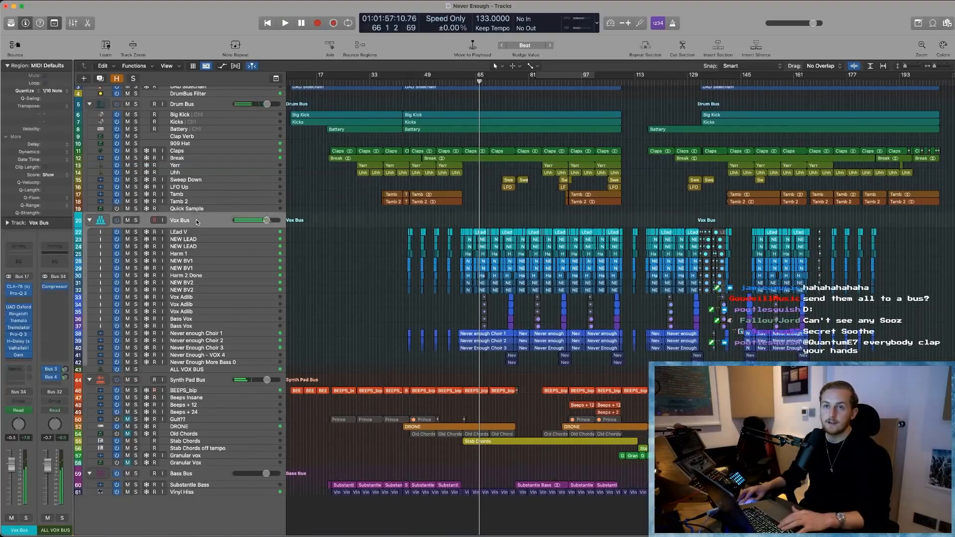
key(space)
key(space)
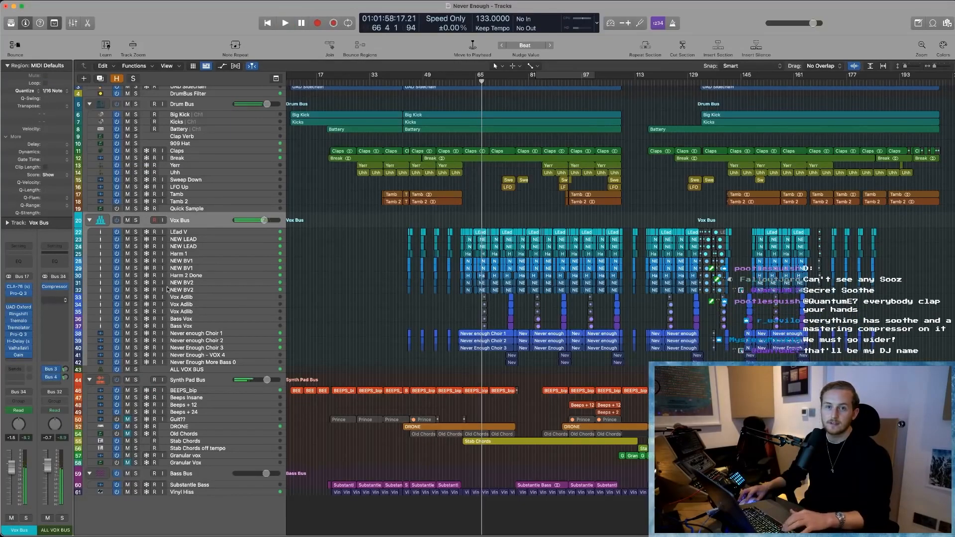
click(342, 252)
key(space)
- Restore soothe2 in the Vox Bus's empty insert slot and set its real-time resolution to eco
click(209, 219)
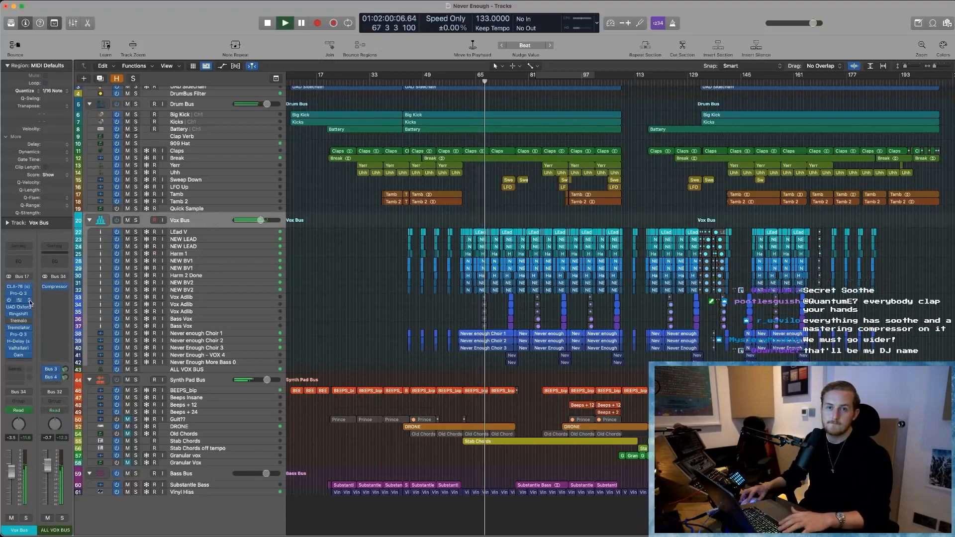
click(599, 213)
click(19, 301)
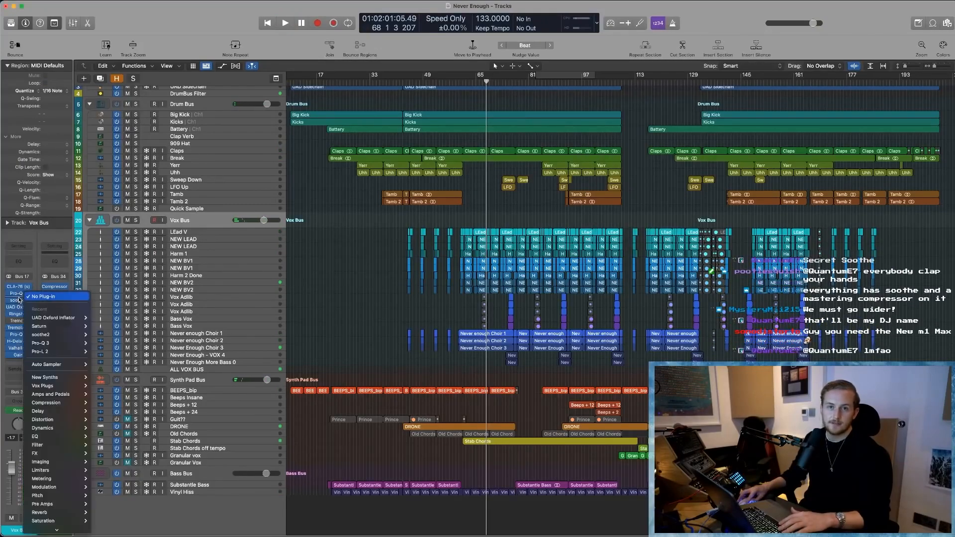
click(18, 300)
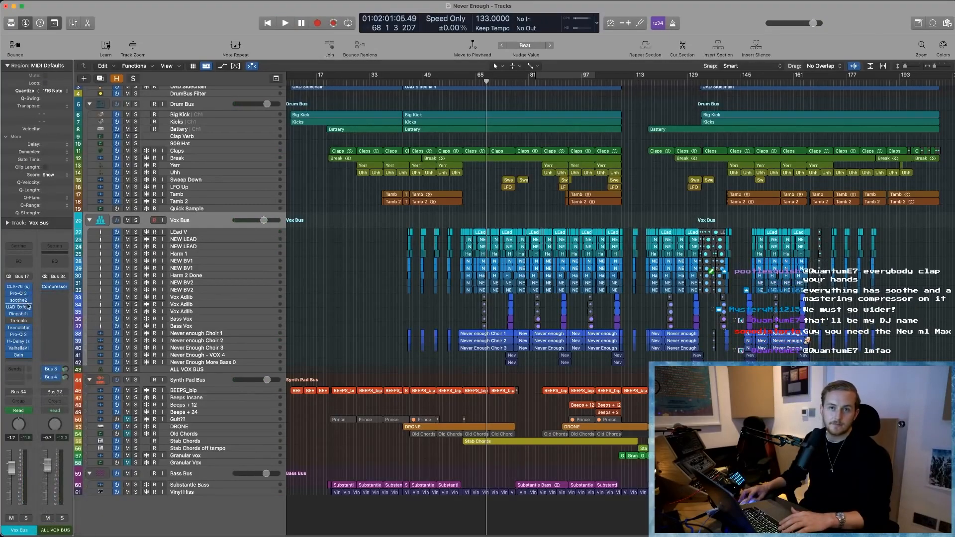
click(19, 300)
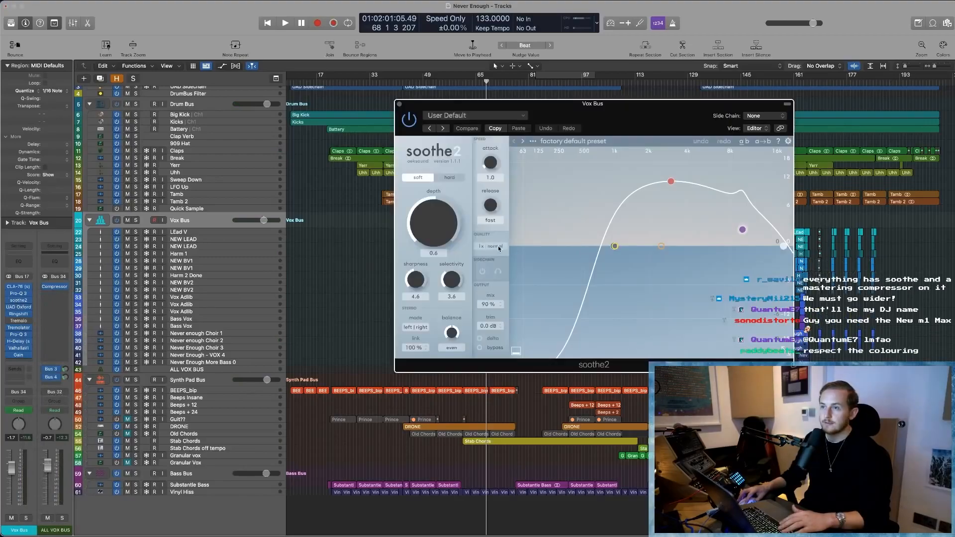
click(499, 247)
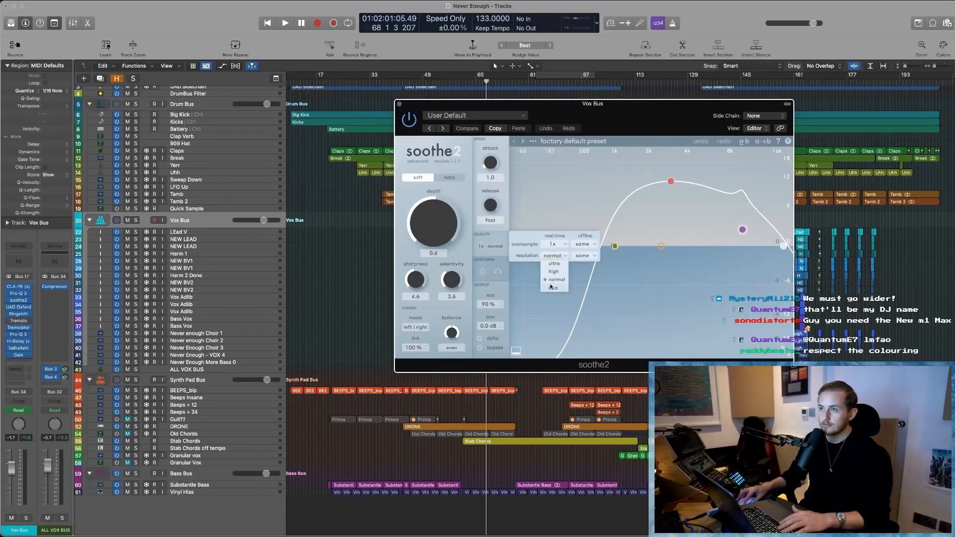
click(552, 288)
key(space)
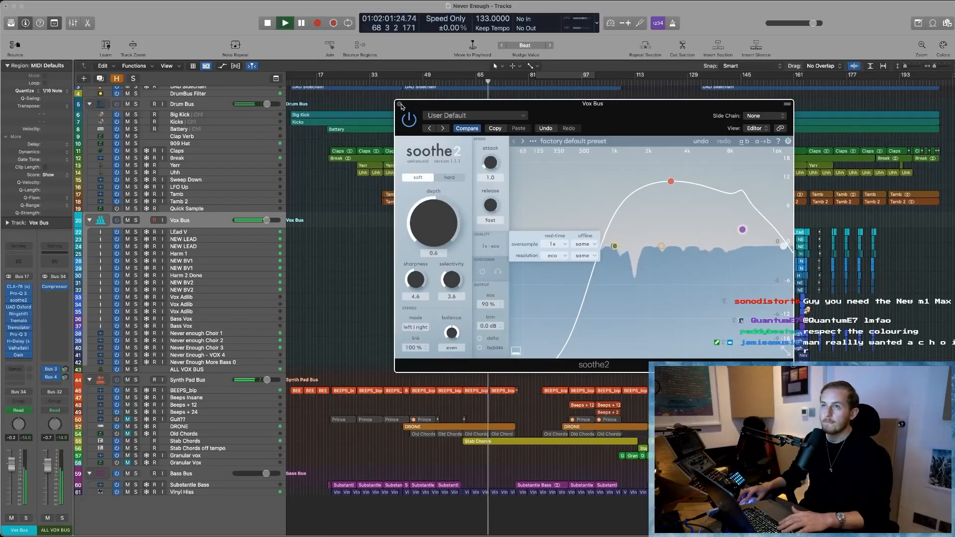
click(399, 104)
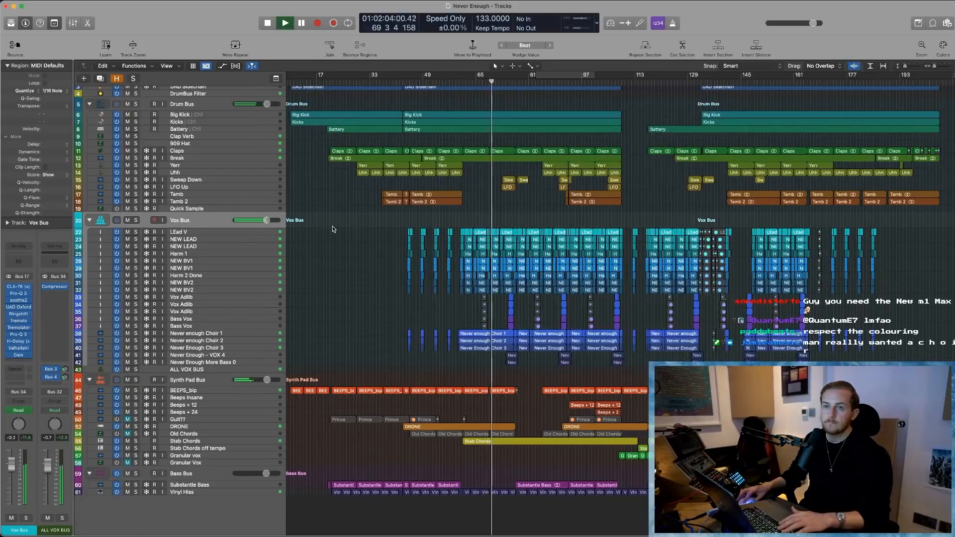
- Check the Synth Pad Bus and ALL VOX BUS channels during playback, dismiss the overload alert and mute the Vox Bus
click(198, 378)
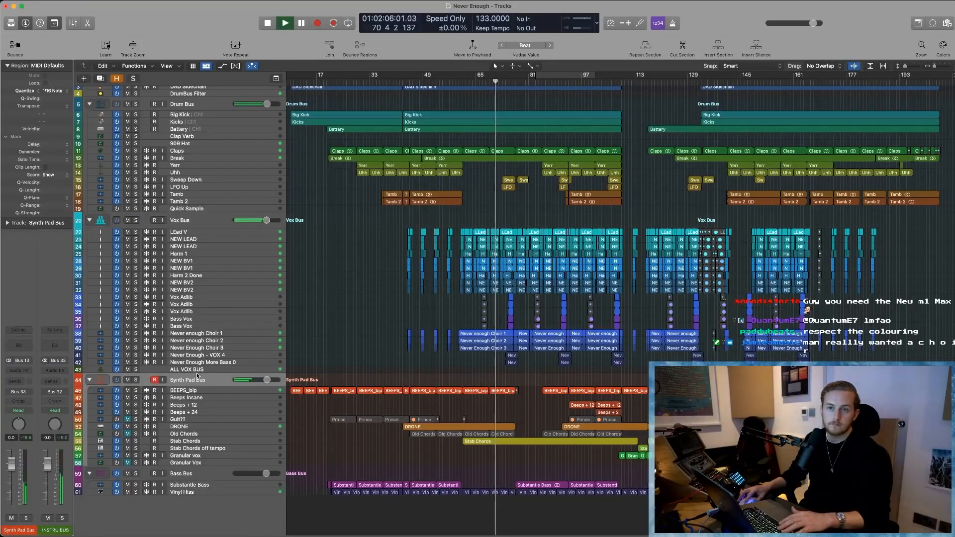
click(196, 370)
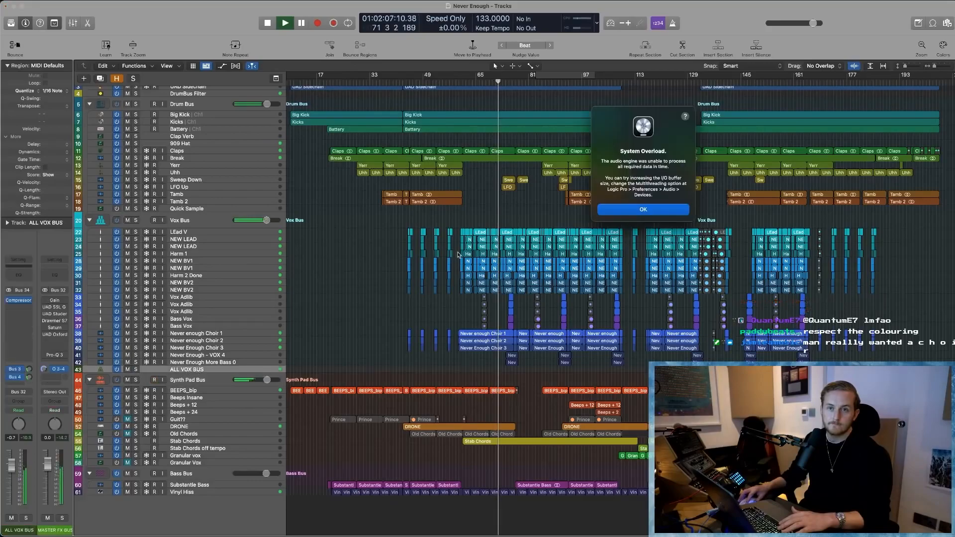
click(643, 208)
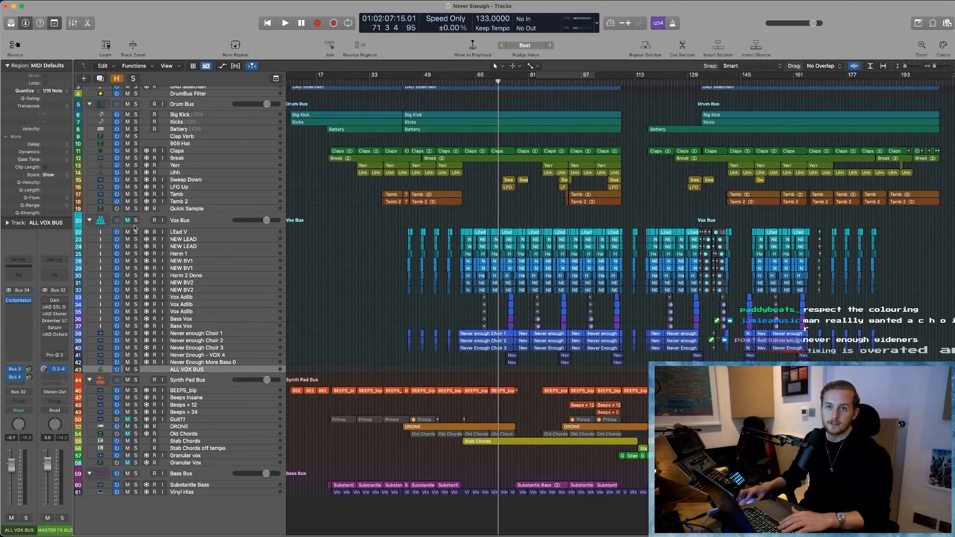
- Turn on Freeze for the Vox Bus tracks from NEW LEAD down to Never Enough More Bass 0
click(187, 233)
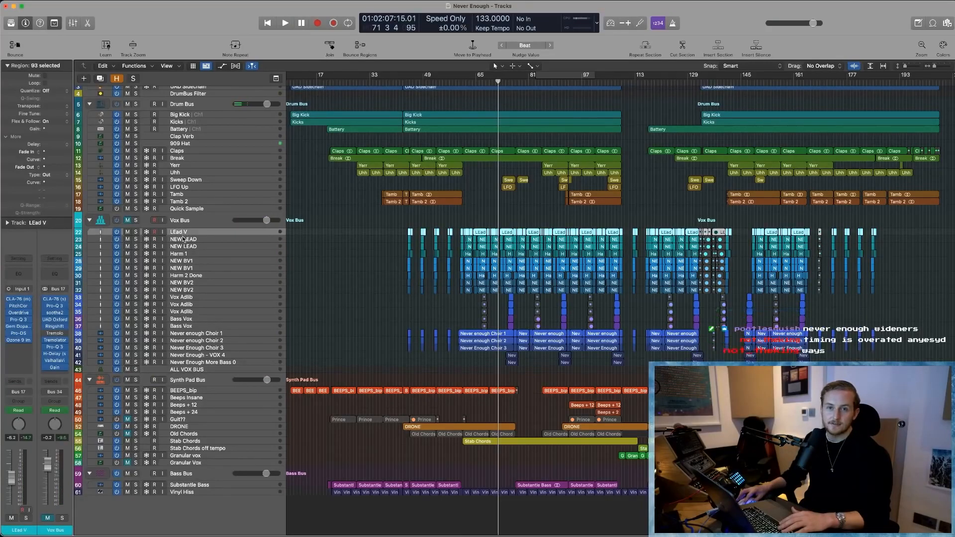
click(184, 240)
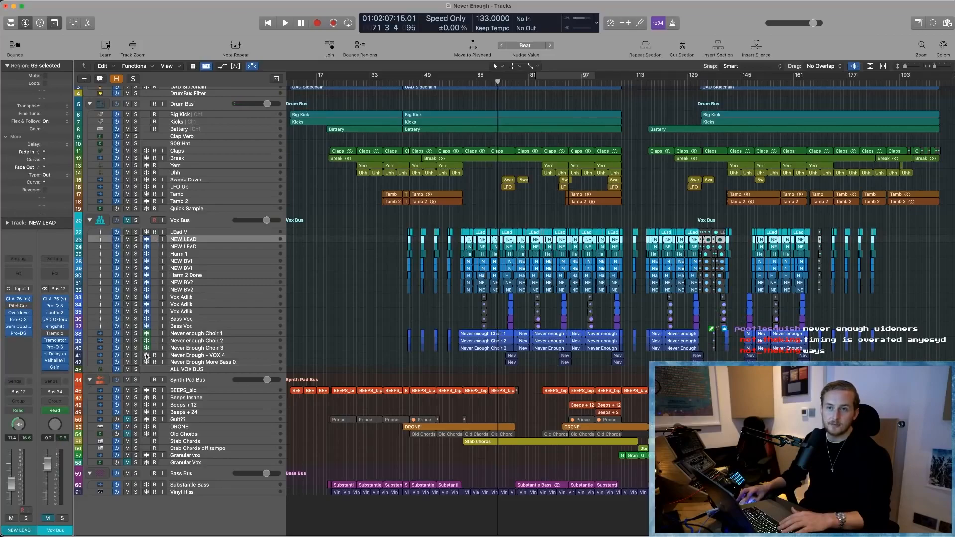
click(401, 309)
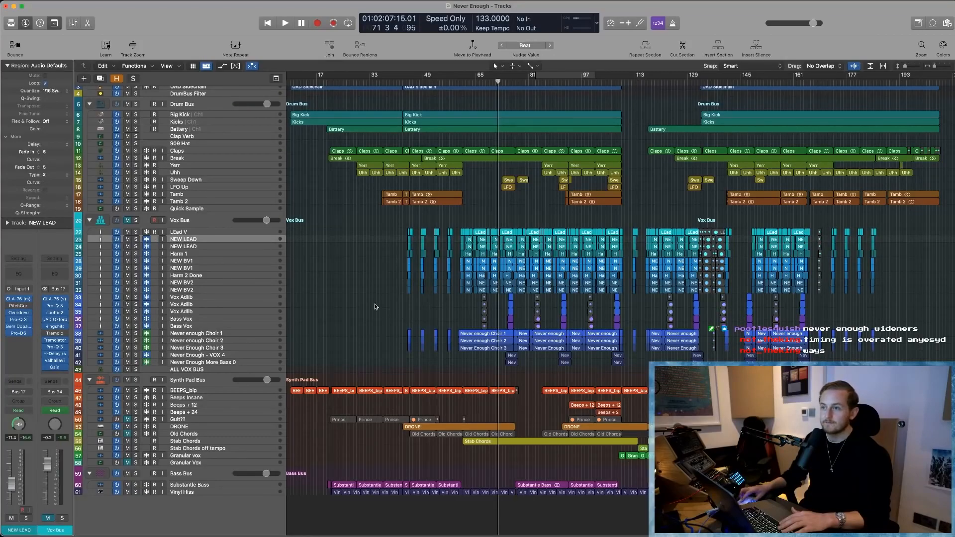
- Compare the plug-in chains of the Never enough Choir 1, NEW BV1 and LEad V tracks
click(231, 334)
key(Down)
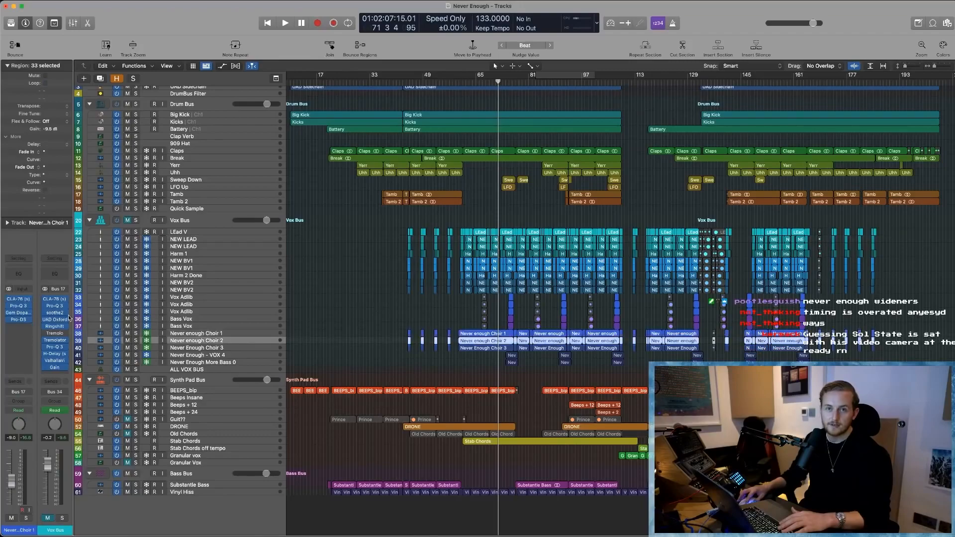
key(Up)
key(Up)
key(Up)
key(Up)
key(Up)
key(Up)
key(Up)
key(Up)
key(Up)
key(Up)
key(Up)
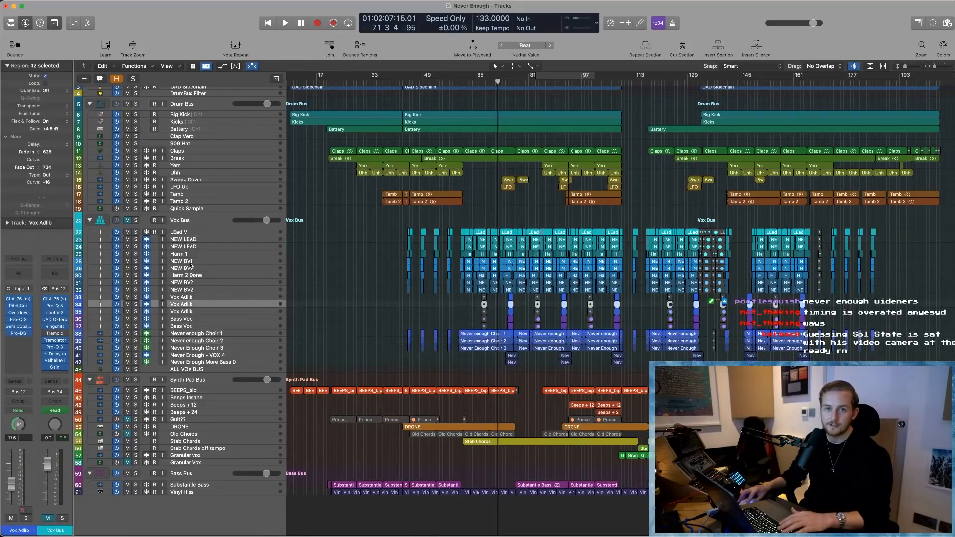
click(178, 234)
click(372, 243)
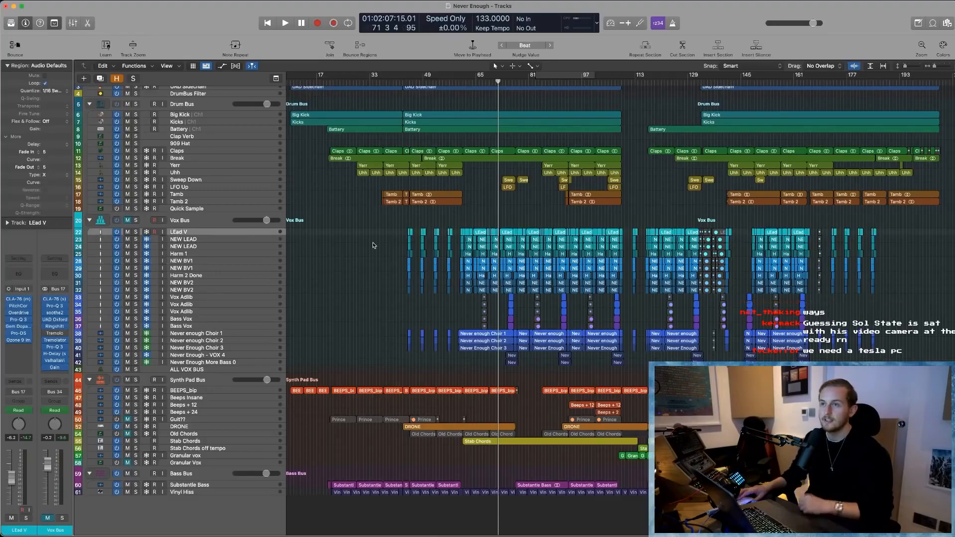
- Run the freeze rendering of the marked vocal tracks through to completion
key(Return)
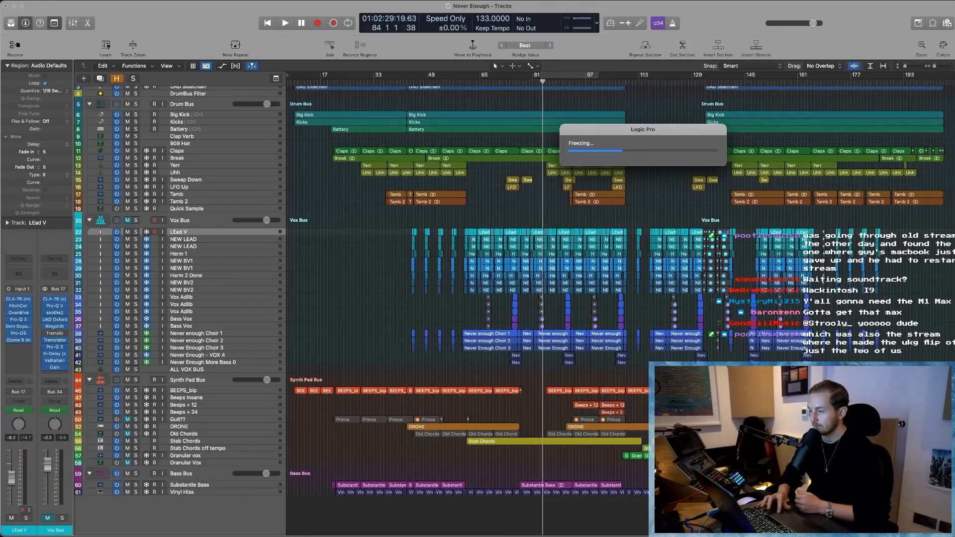
key(super+Tab)
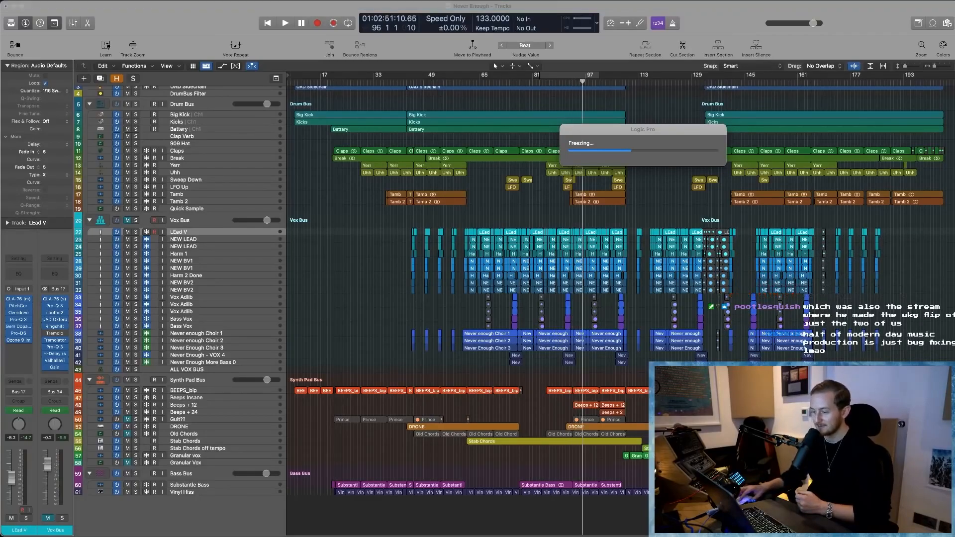
drag(629, 130, 404, 156)
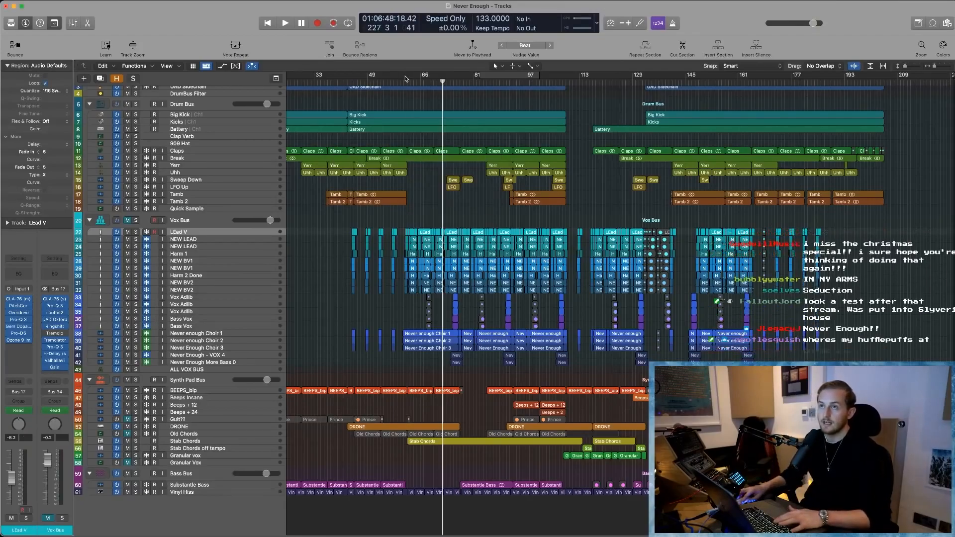
- Play from about bar 61 with the Performance Meter open, unmute the Vox Bus and dismiss the overload alert
key(space)
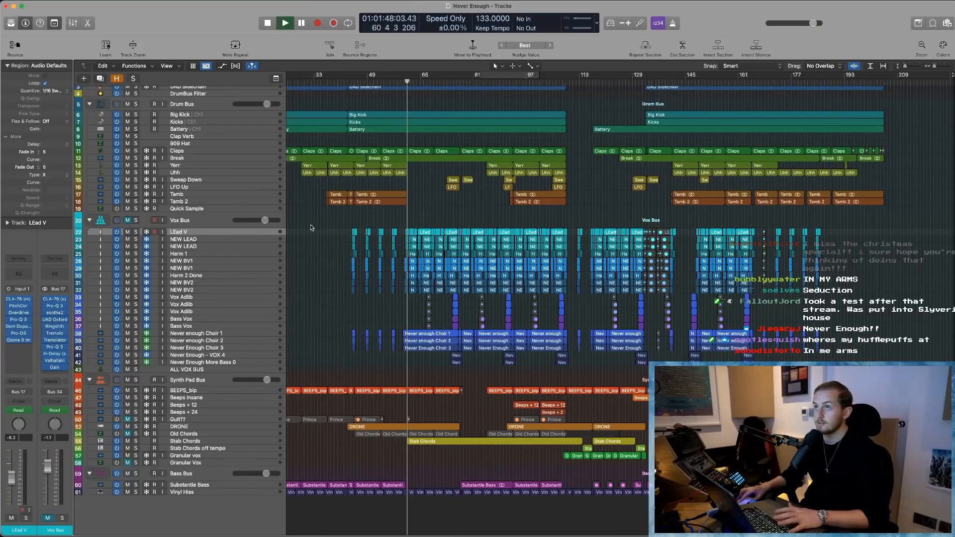
click(578, 20)
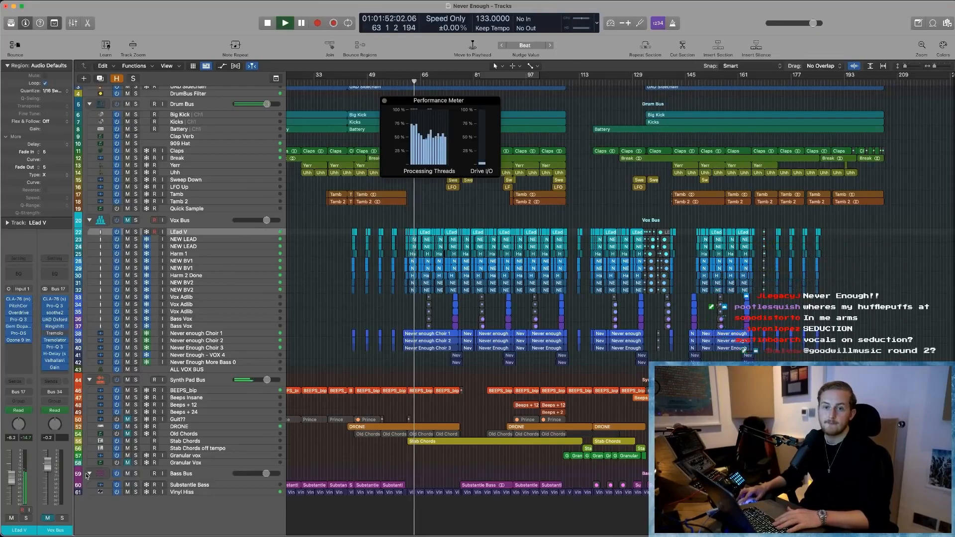
click(47, 519)
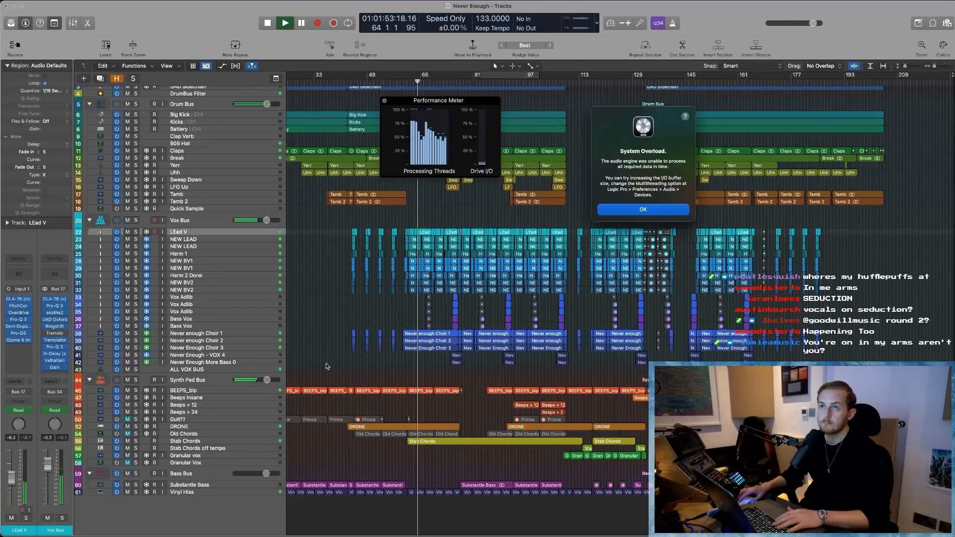
click(642, 210)
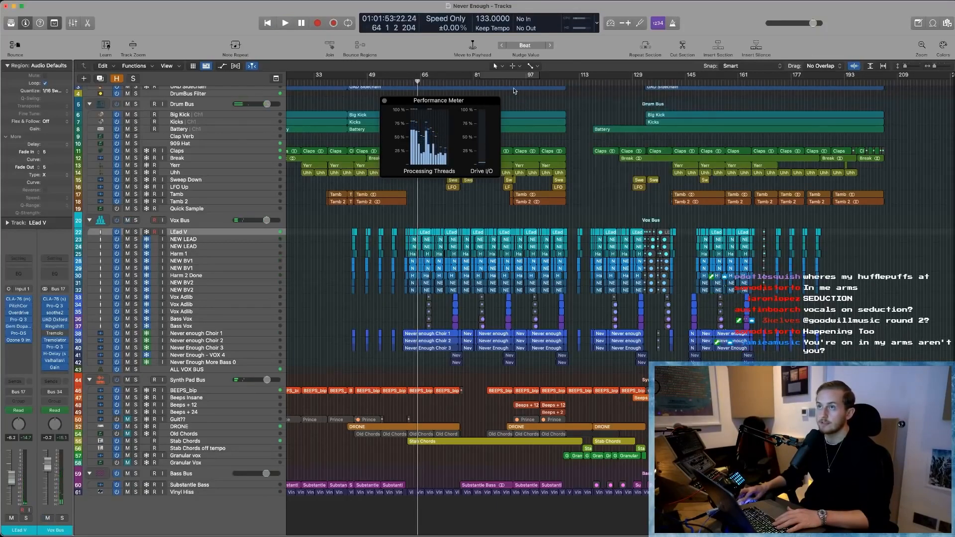
- Play the busy section up to about bar 96 to check the processing load, and close the Performance Meter
key(space)
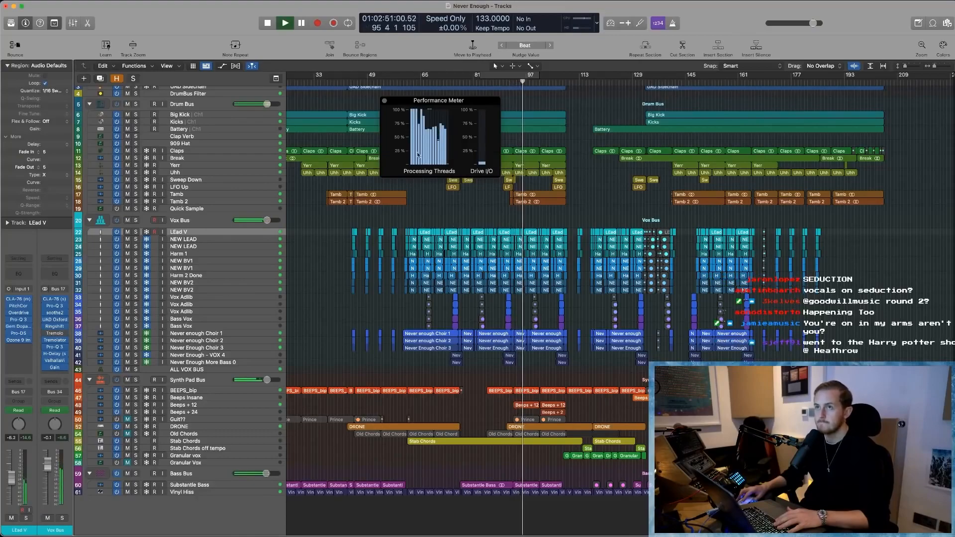
key(space)
click(384, 102)
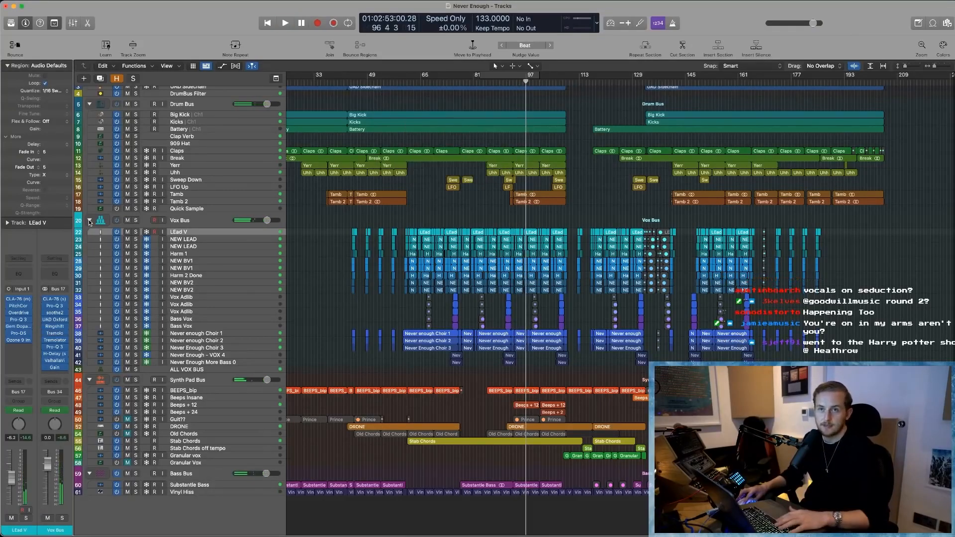
- Collapse the Vox Bus track stack and select the Big Kick track in the Drum Bus
click(90, 221)
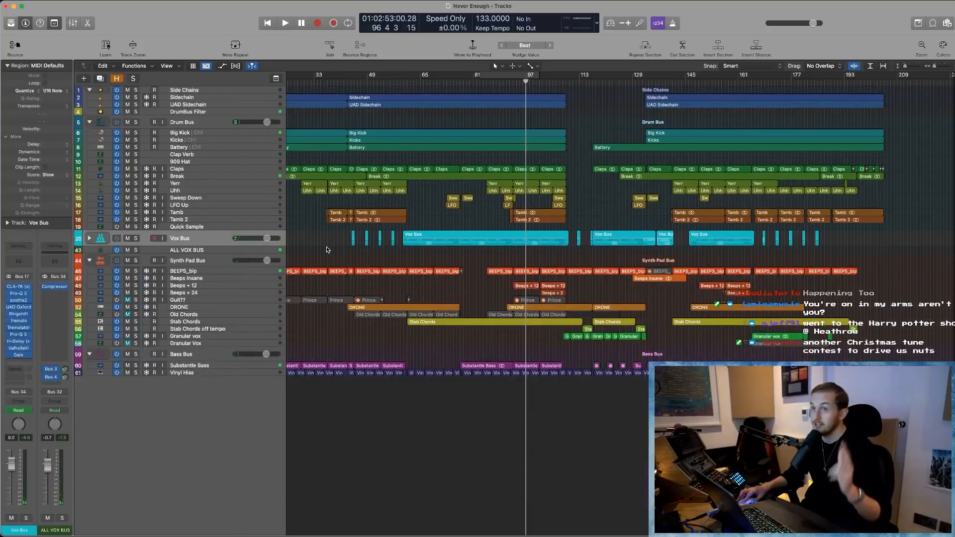
click(185, 134)
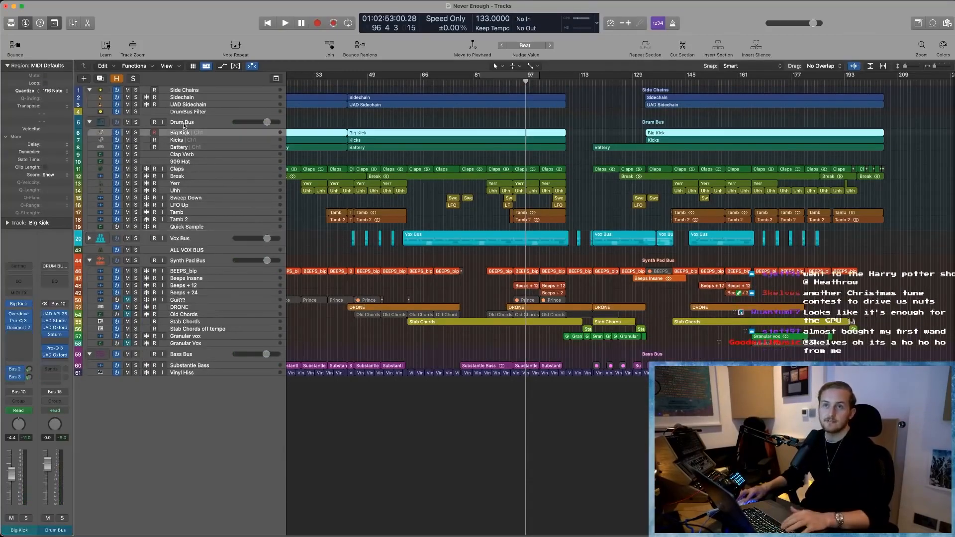
- Solo the Drum Bus track stack
click(186, 123)
scroll(356, 133, left, 5)
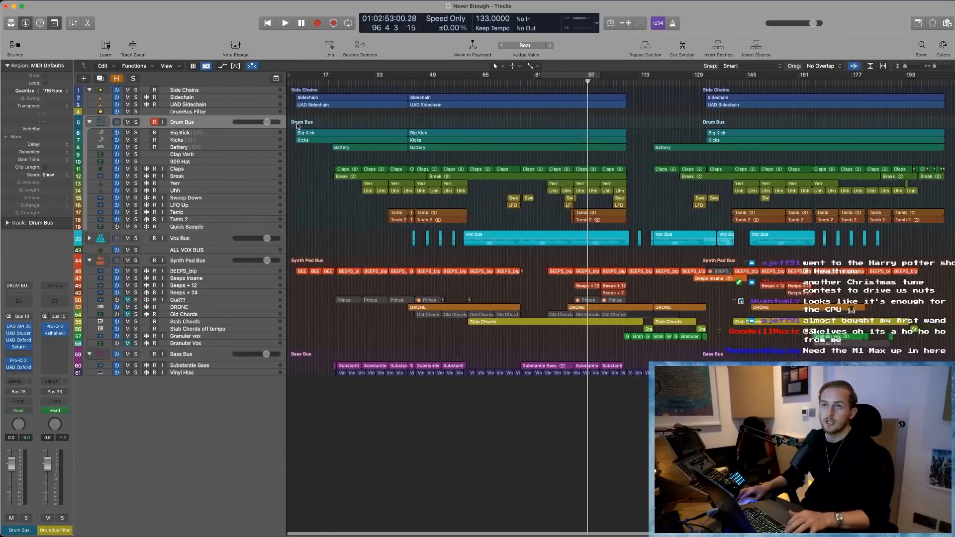
drag(290, 117, 339, 170)
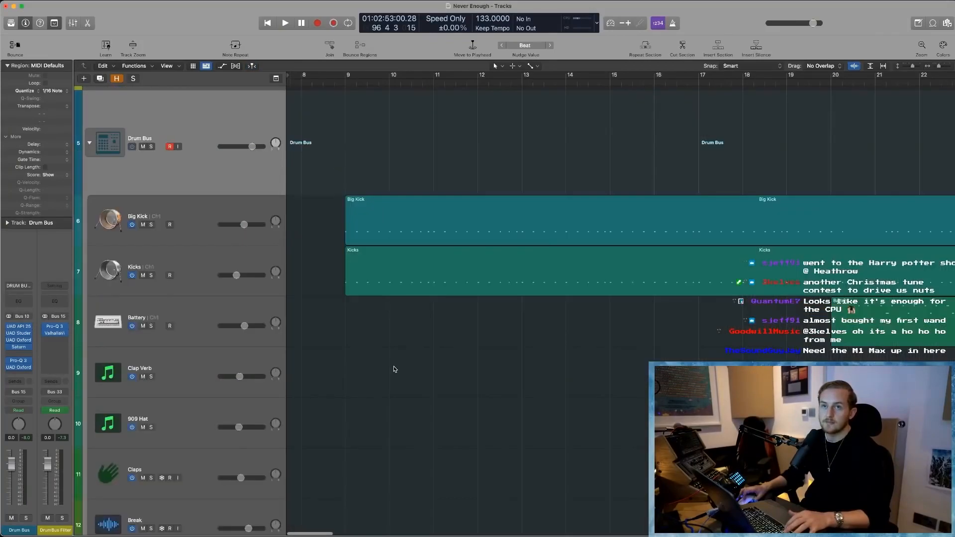
key(super+Up)
key(super+Up)
key(super+Up)
key(super+Up)
click(150, 120)
scroll(150, 114, up, 5)
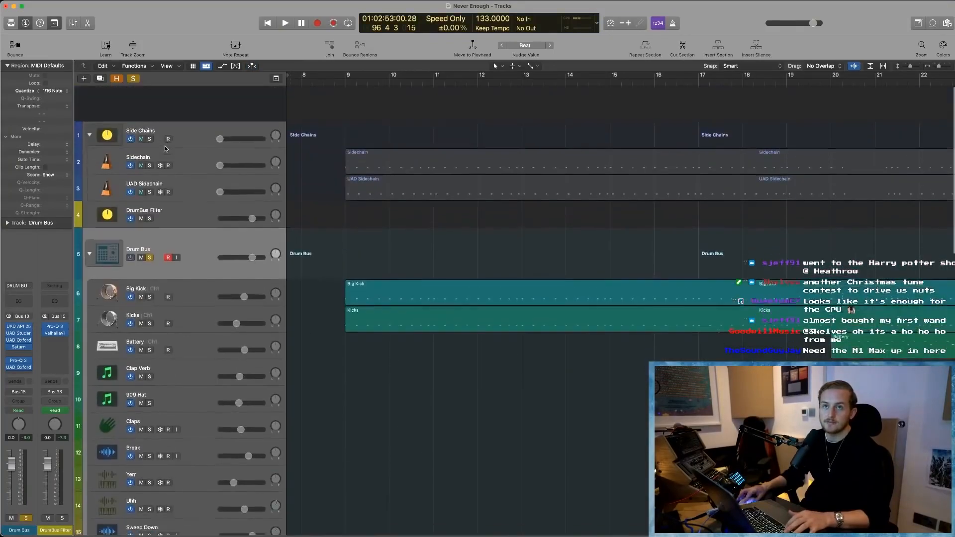
ctrl+alt+click(481, 225)
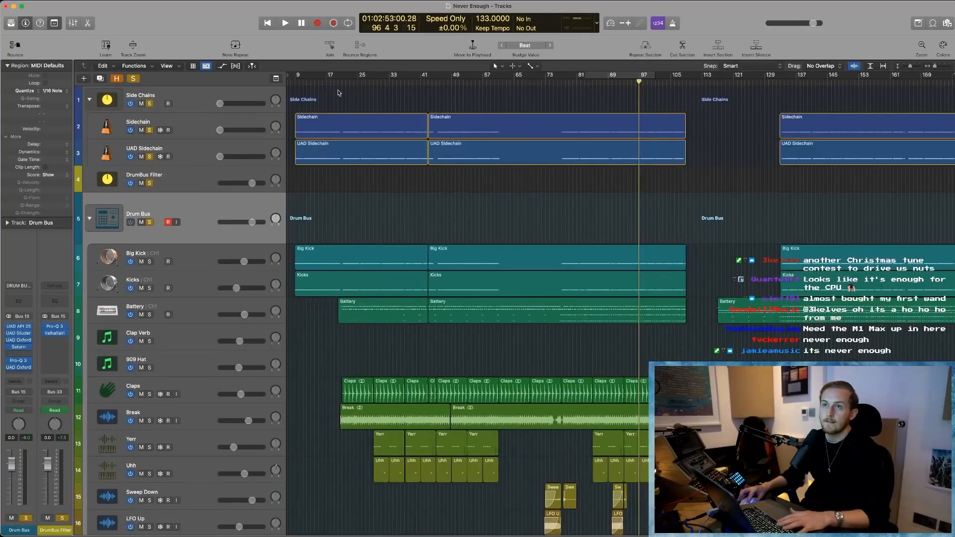
- Play the soloed drums from about bar 18 and dismiss the system overload alert
click(332, 82)
key(space)
key(super+Right)
key(super+Right)
key(super+Right)
key(super+Right)
key(super+Right)
key(super+Right)
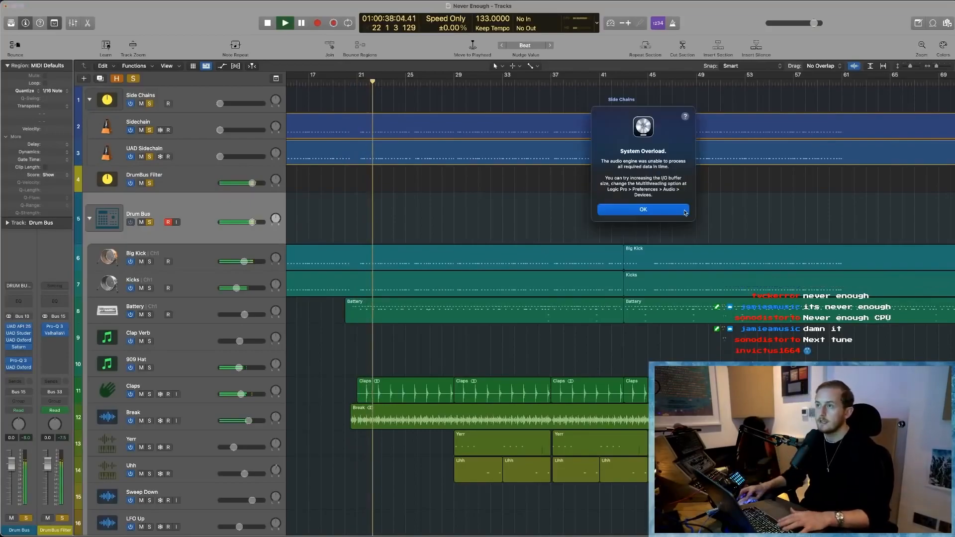
click(685, 211)
- Select the Break track, clear the other solos and solo only Break
scroll(398, 328, left, 3)
scroll(348, 353, down, 2)
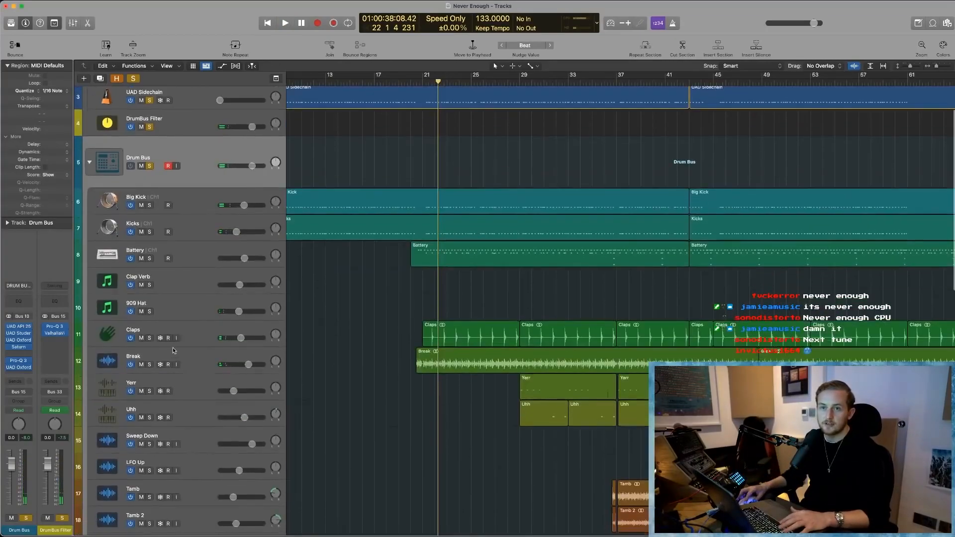
click(157, 367)
click(157, 367)
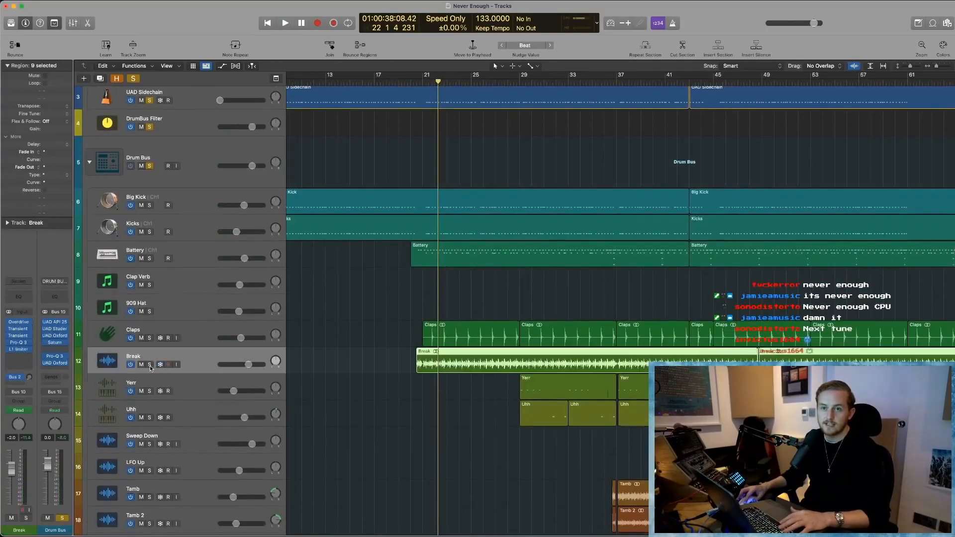
click(150, 365)
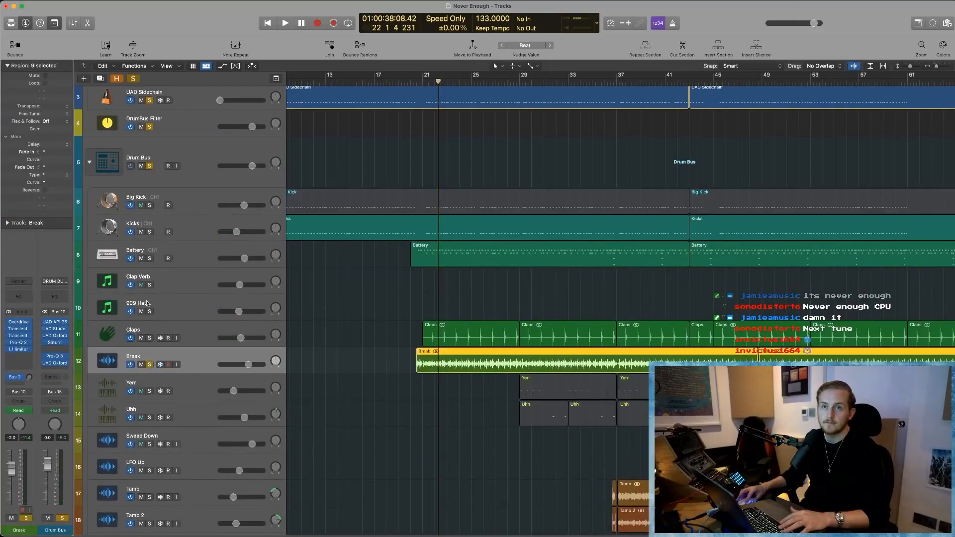
key(s)
click(151, 365)
- Set a two-bar cycle range over bars 21 to 23 at the start of the Break region and play the loop
drag(384, 325, 477, 408)
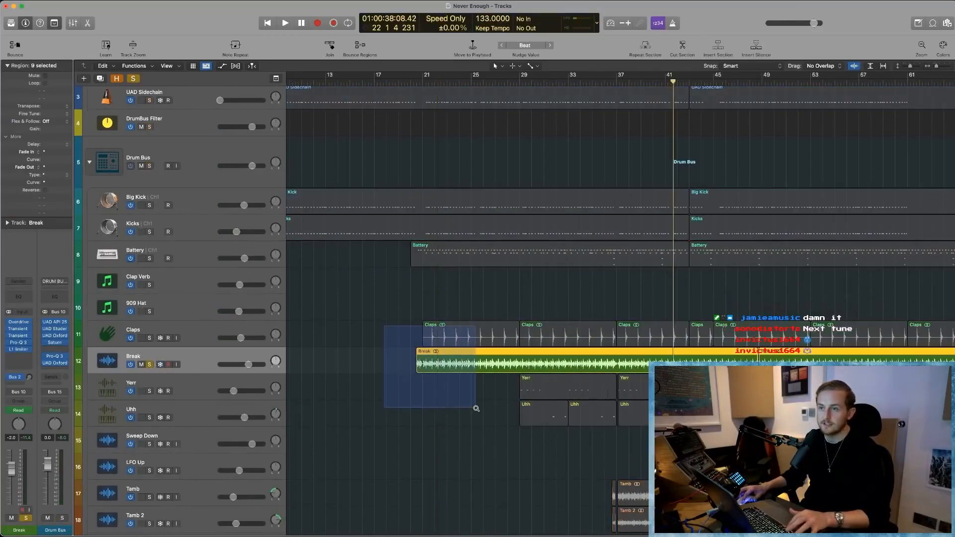
drag(560, 79, 652, 78)
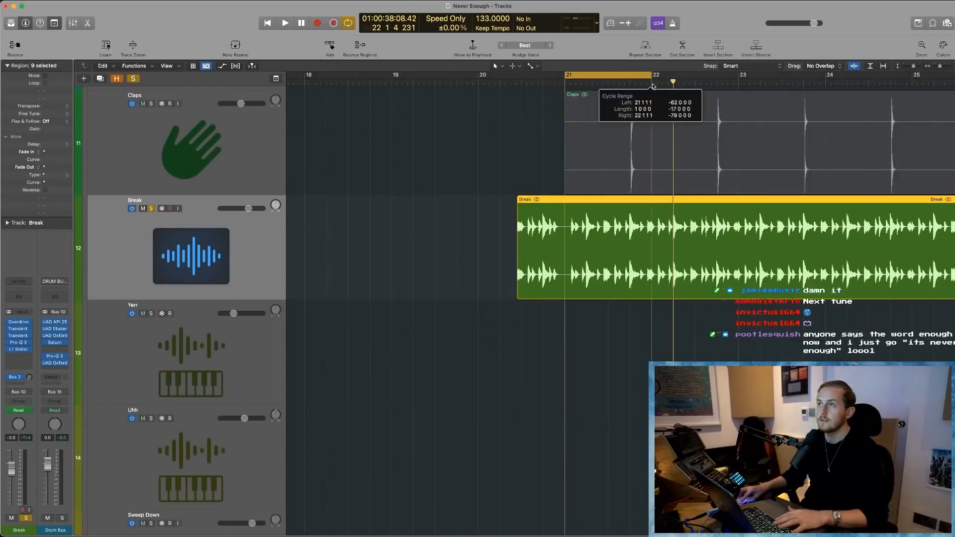
key(space)
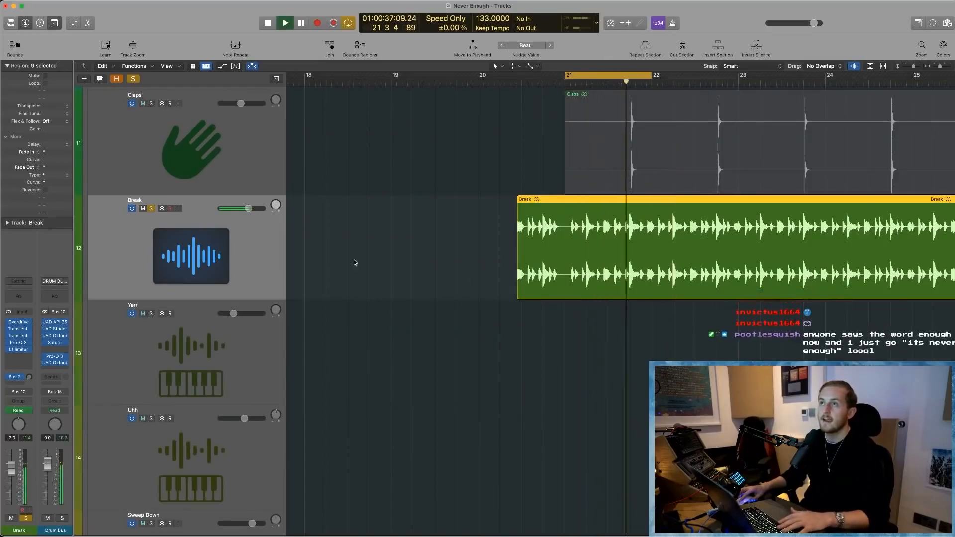
key(space)
drag(649, 75, 742, 75)
key(space)
scroll(595, 301, right, 3)
scroll(587, 294, right, 1)
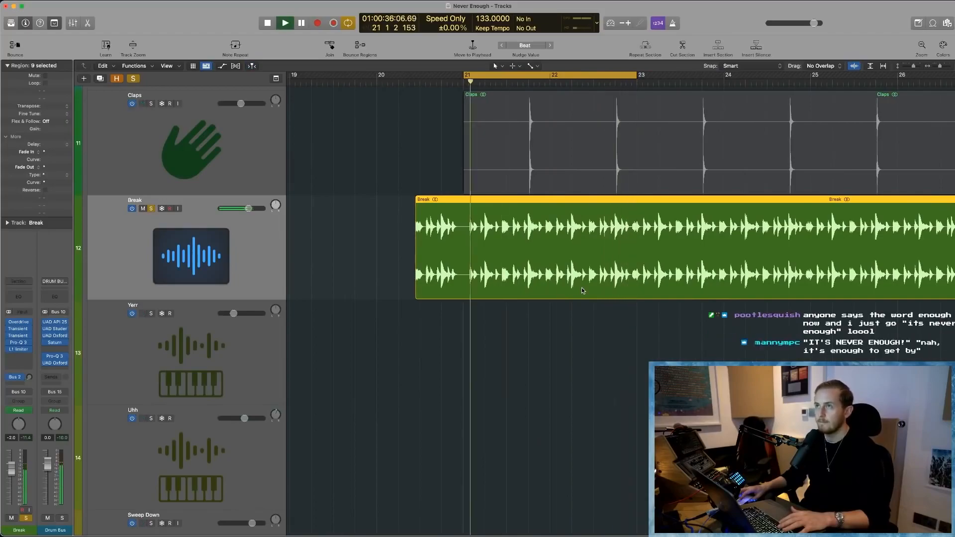
key(space)
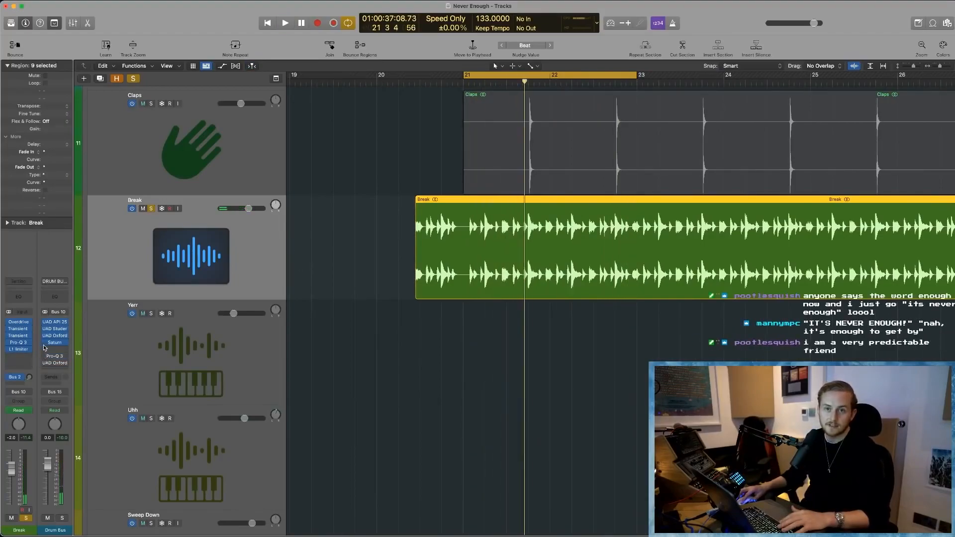
- Bypass the insert plug-ins on the Drum Bus, Master FX Bus and Break channels, and play the unprocessed break loop
key(x)
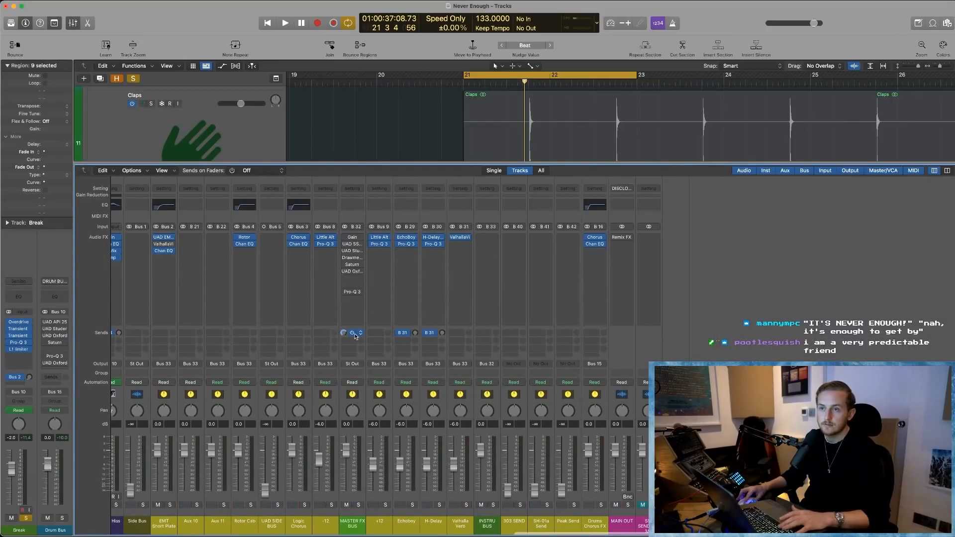
key(x)
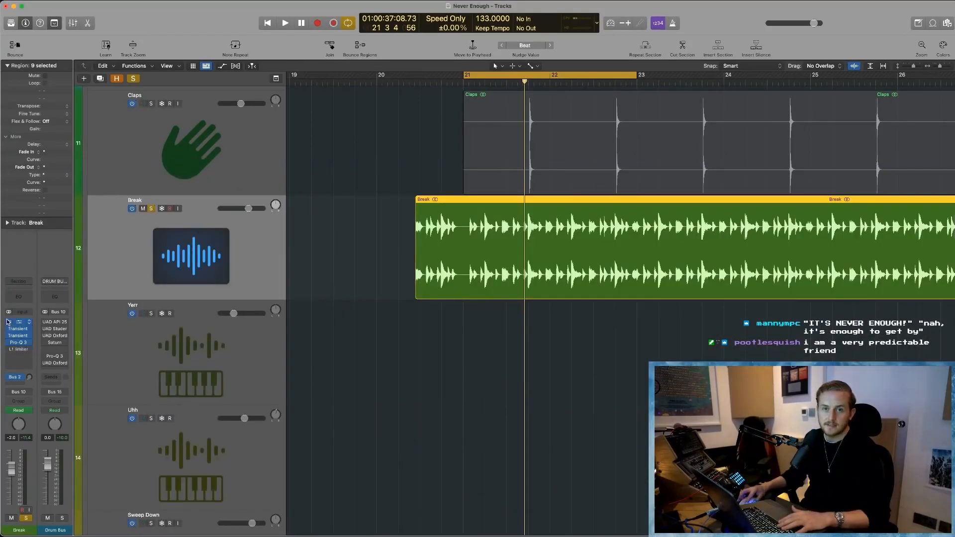
key(space)
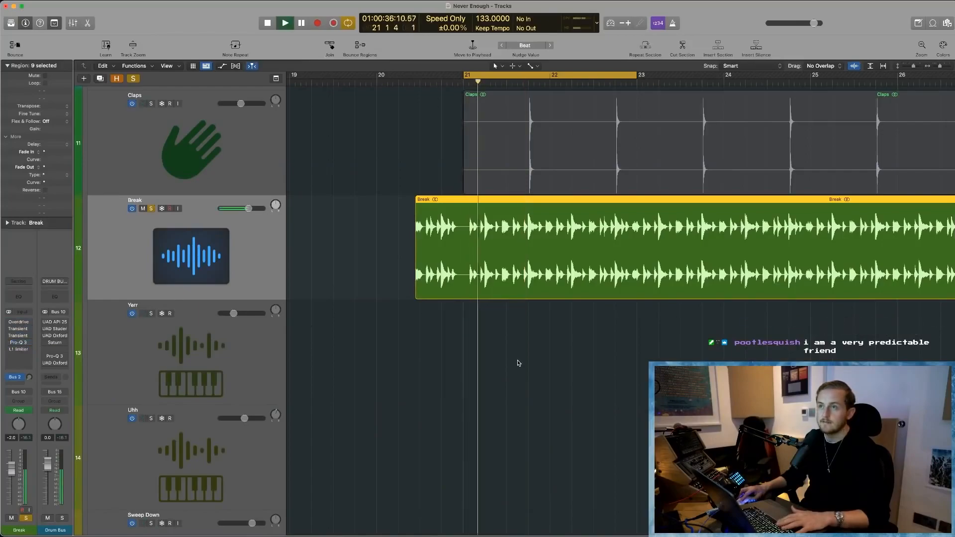
scroll(323, 367, left, 2)
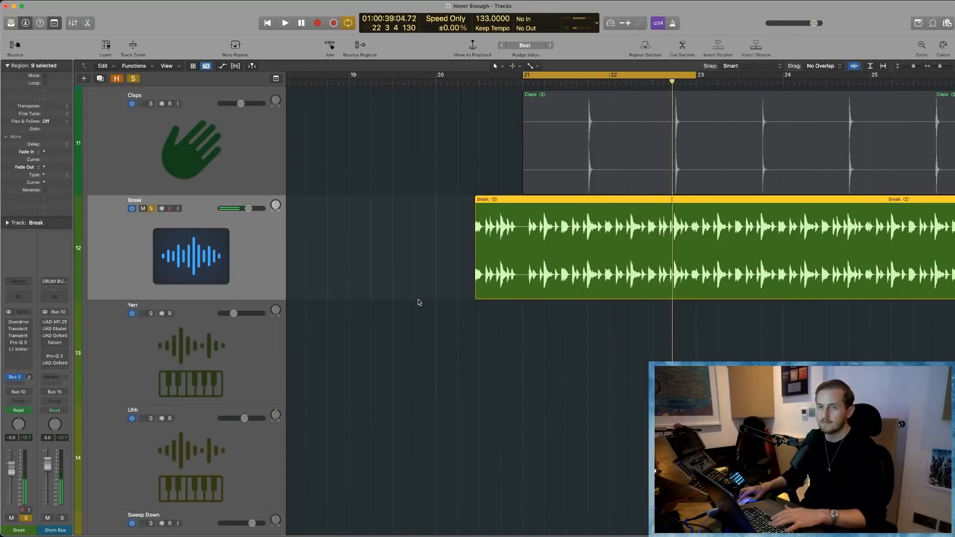
- Examine the waveform of the Break region from its start around bar 20, at closer and wider zoom levels
key(h)
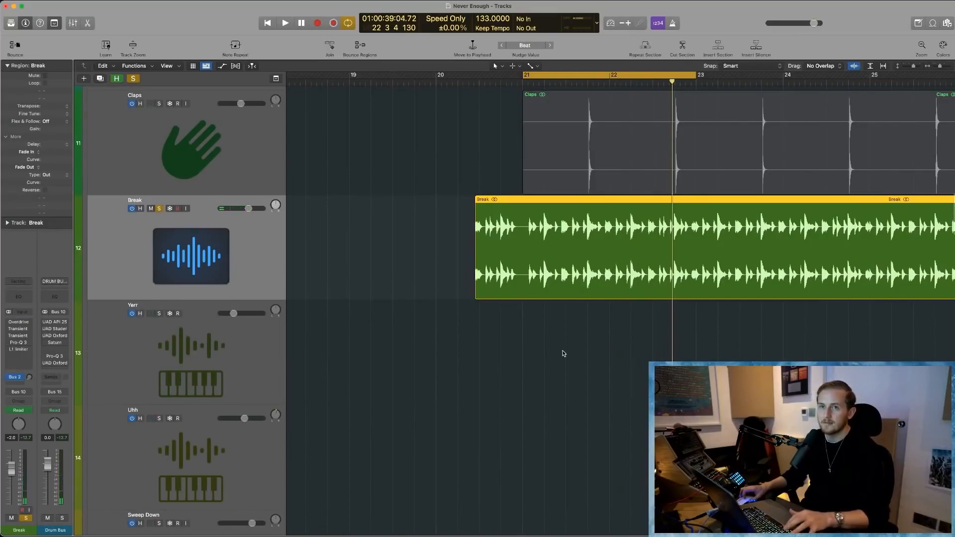
ctrl+alt+click(521, 384)
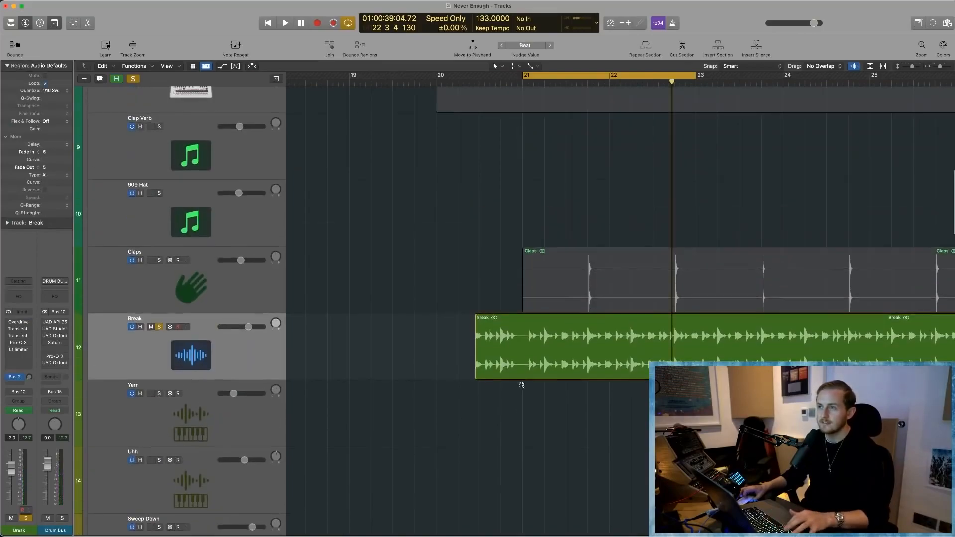
scroll(521, 385, down, 3)
scroll(521, 386, down, 4)
scroll(522, 385, left, 4)
scroll(522, 385, right, 4)
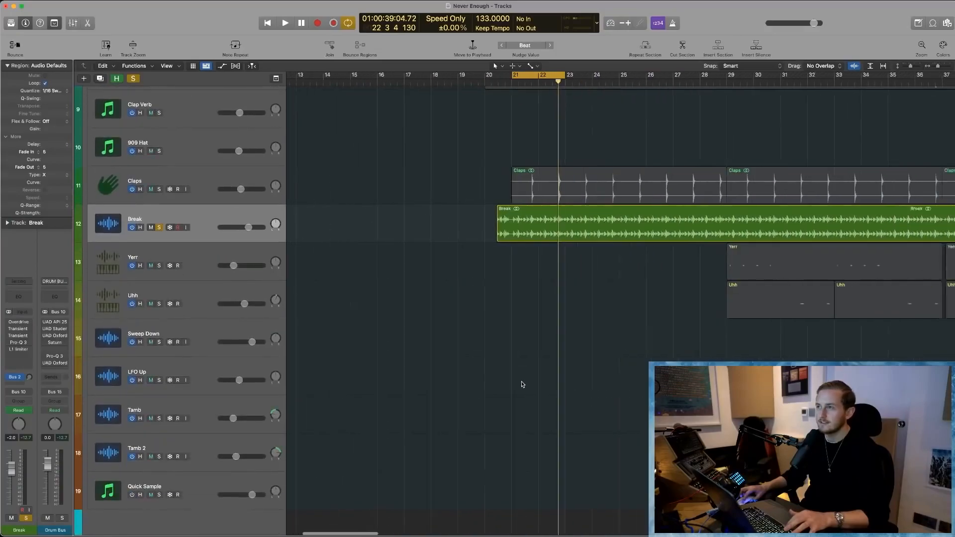
scroll(522, 385, right, 3)
key(super+Right)
key(super+Right)
key(super+Right)
key(super+Down)
key(super+Down)
key(super+Down)
scroll(407, 302, left, 4)
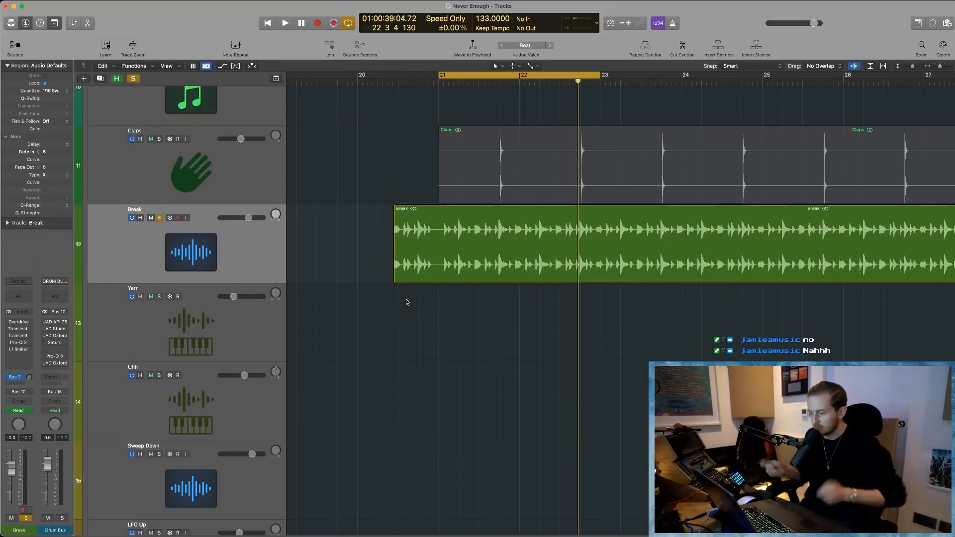
click(464, 238)
key(super+Right)
key(super+Right)
key(super+Down)
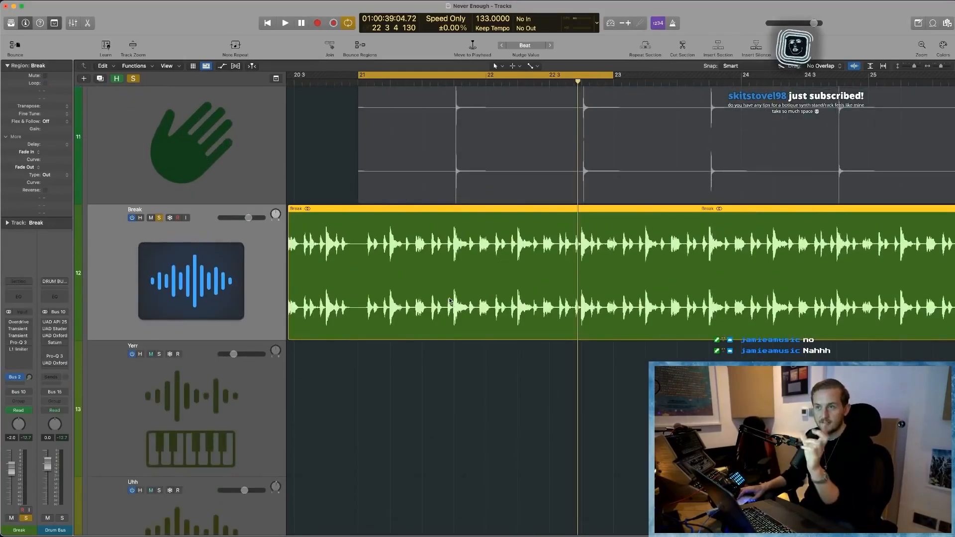
key(super+Left)
key(super+Left)
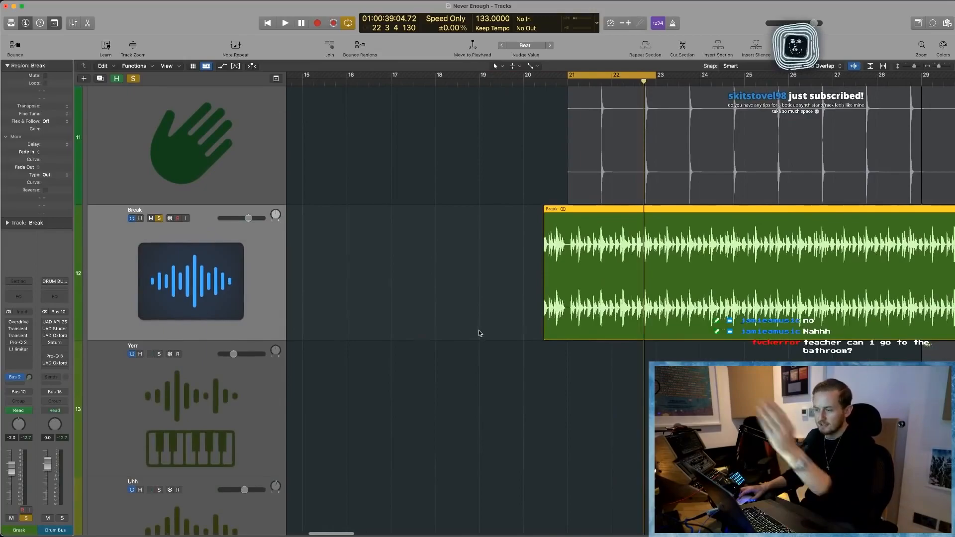
key(super+Left)
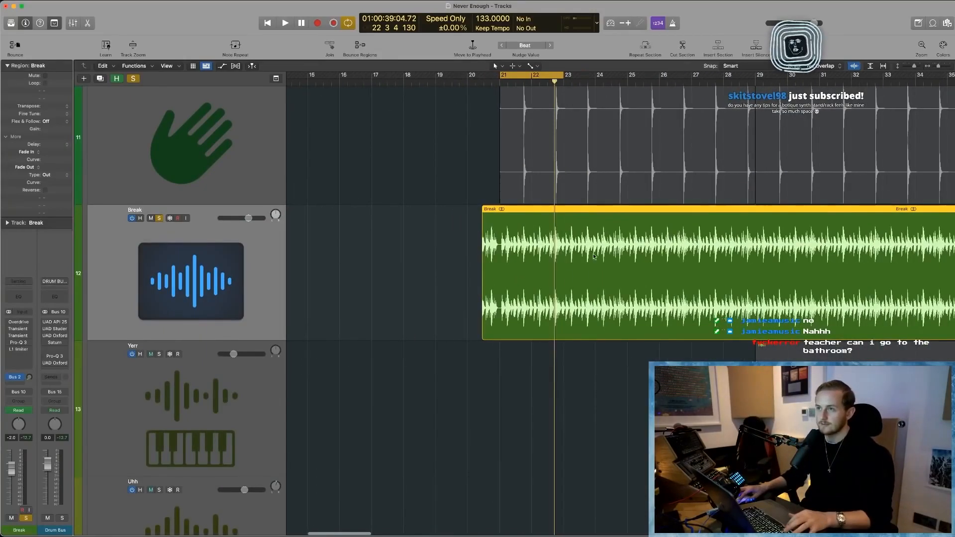
- Play the unprocessed break, show the track automation and move the two-bar cycle range to bars 35 to 37
key(space)
scroll(523, 304, left, 3)
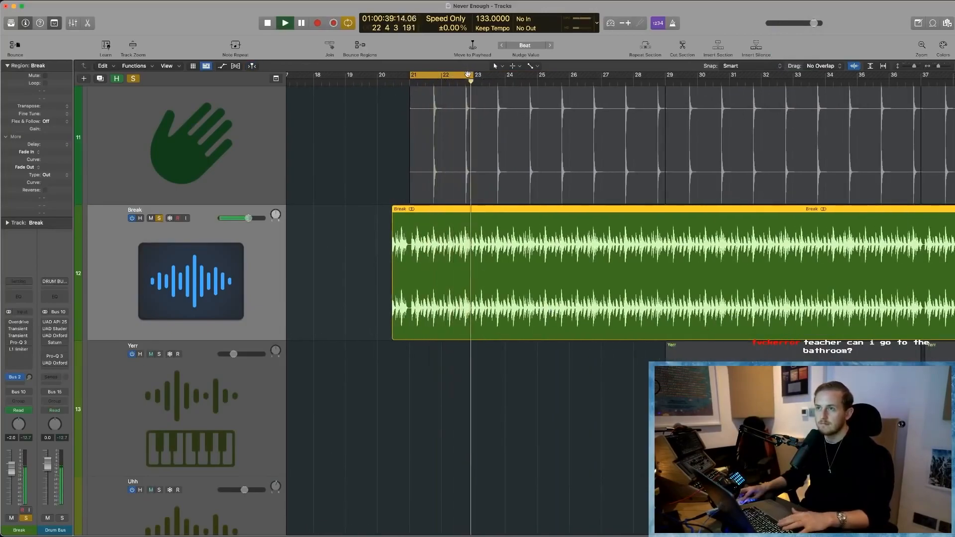
key(a)
key(super+Left)
key(space)
drag(446, 72, 722, 83)
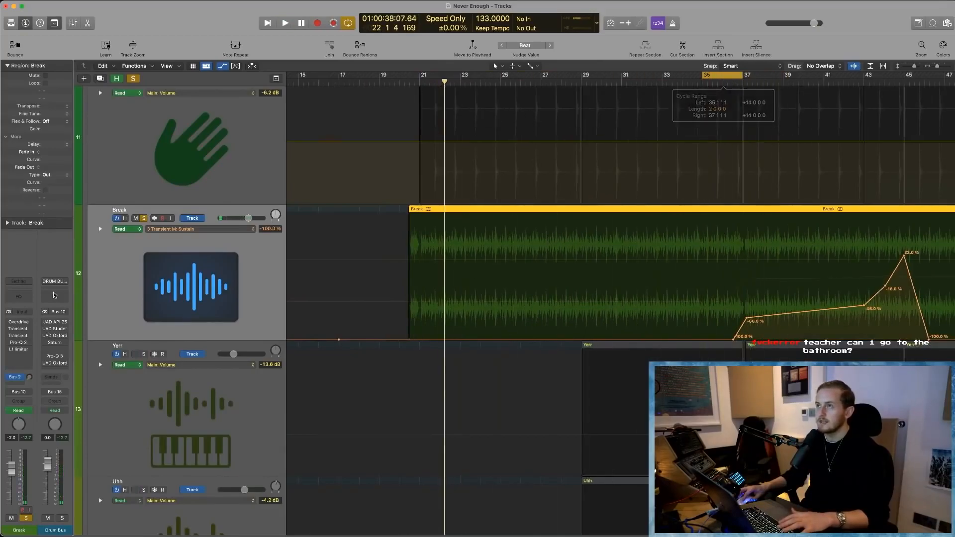
- Re-enable the Overdrive plug-in on the Break track, open its window and play the loop
click(6, 326)
click(8, 322)
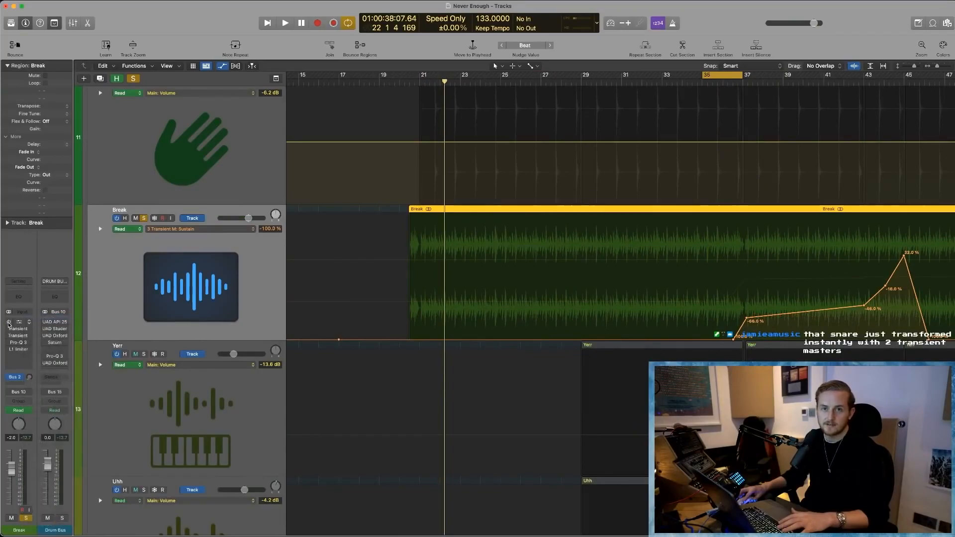
click(19, 323)
key(space)
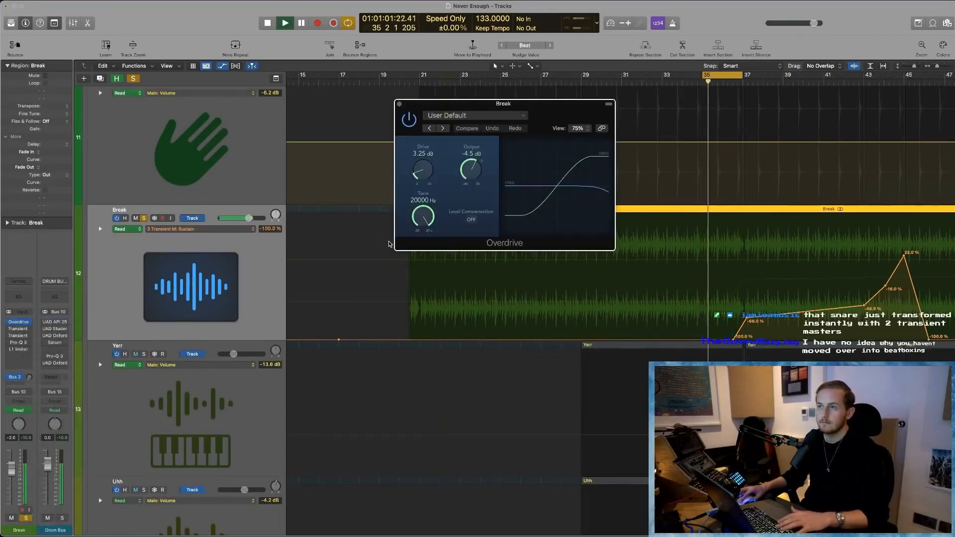
- Re-enable the first Transient Master on the Break track, open it and play the loop through it
click(18, 329)
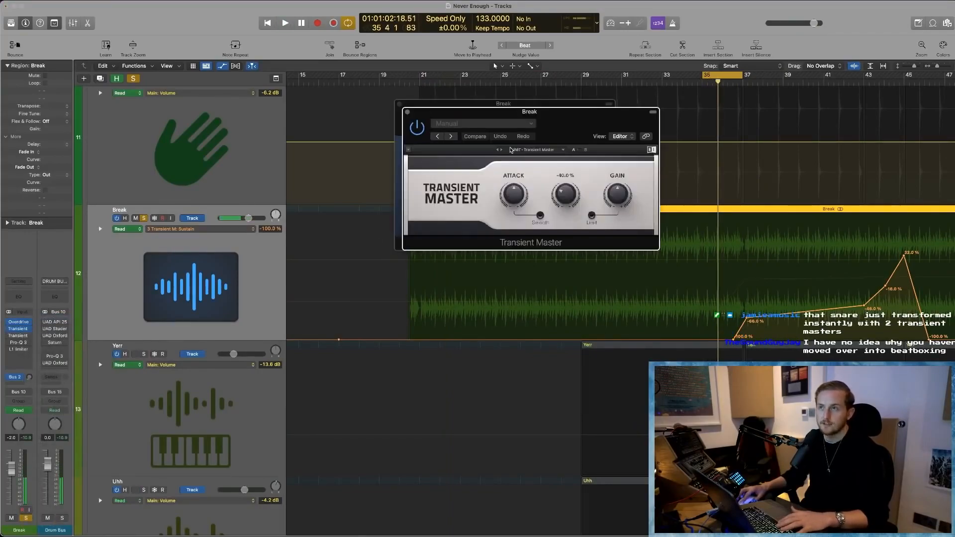
key(space)
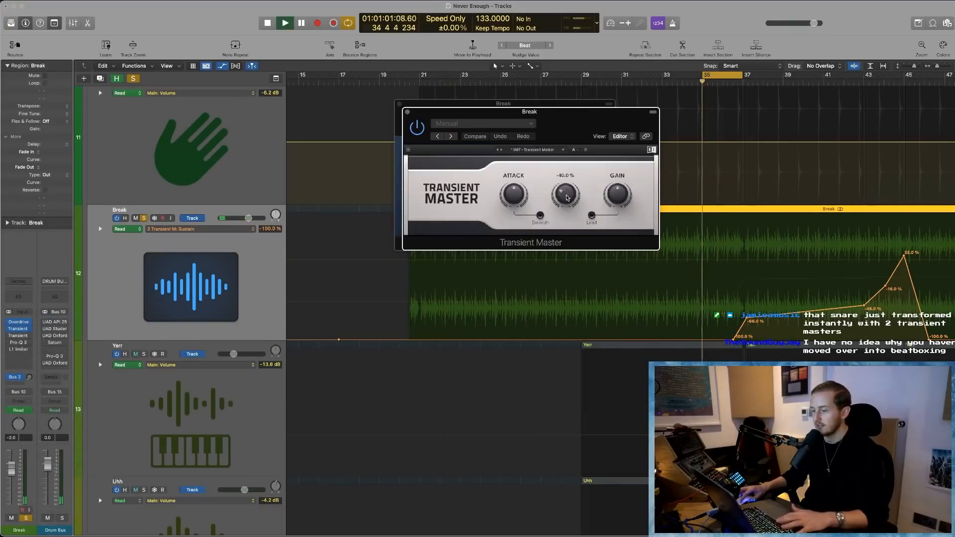
key(space)
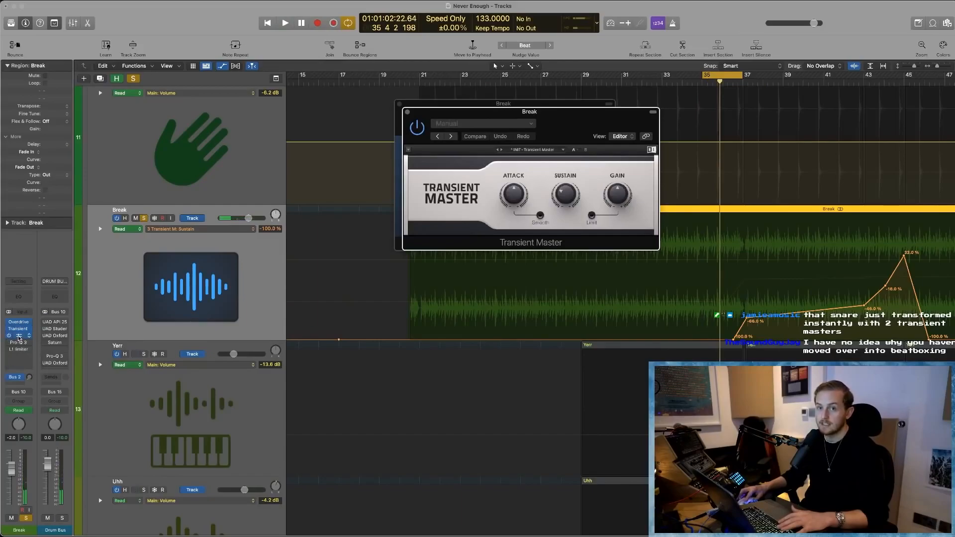
- Re-enable and open the second Transient Master on the Break track and listen to the loop through it
click(18, 336)
key(space)
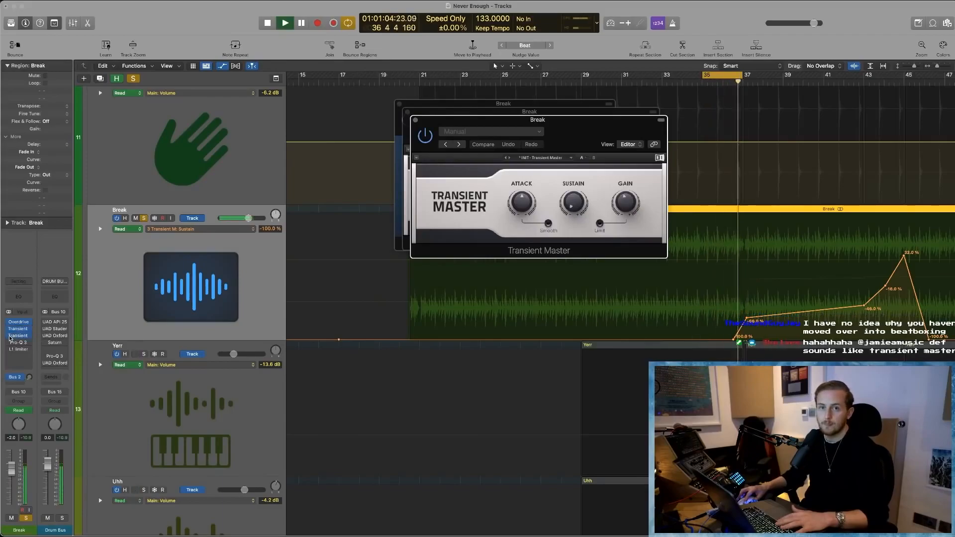
mouse_move(10, 336)
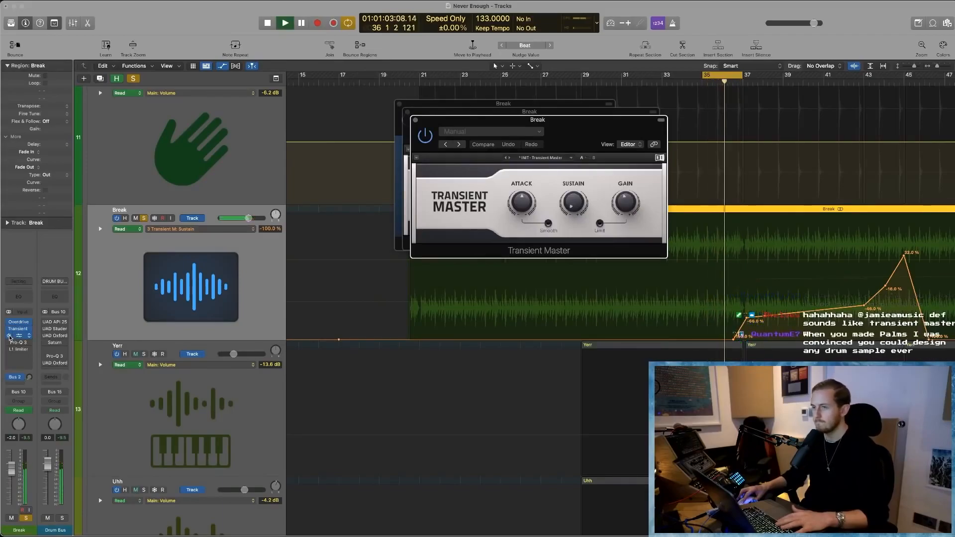
key(space)
- Re-enable and open the Pro-Q 3 on the Break track, reposition its window and inspect the low-mid cut bands
click(29, 343)
click(9, 344)
drag(656, 126, 369, 69)
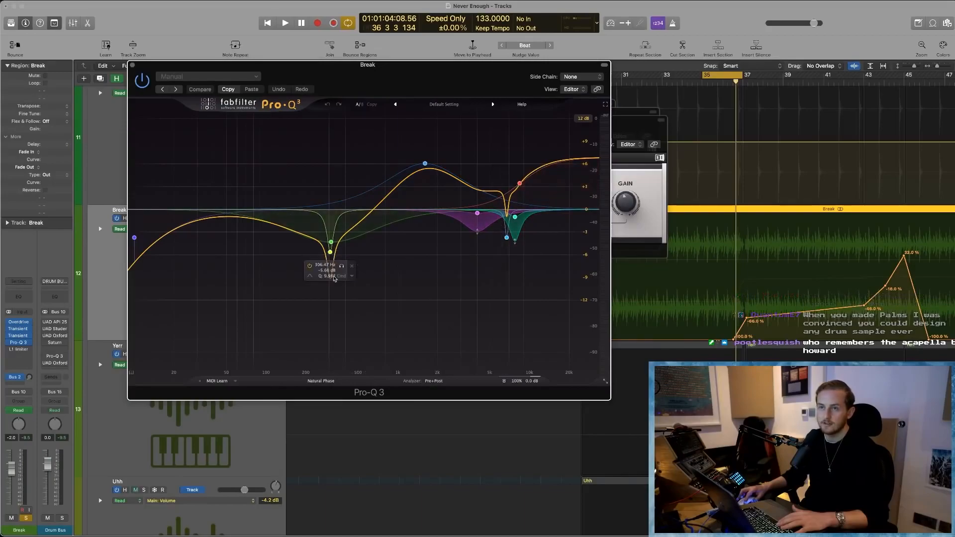
drag(332, 252, 305, 237)
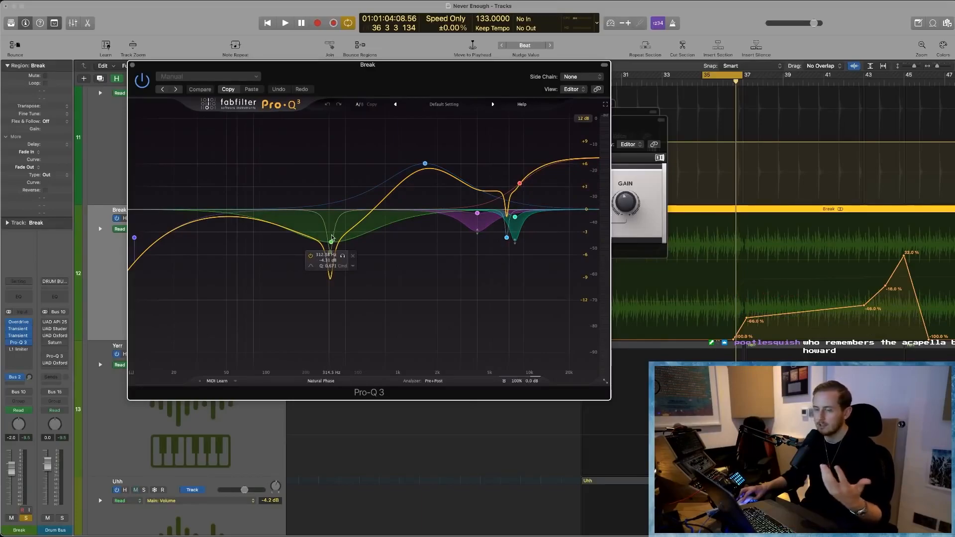
- Play and stop the Break loop repeatedly to judge the overall effect of the Pro-Q 3 equalization
key(space)
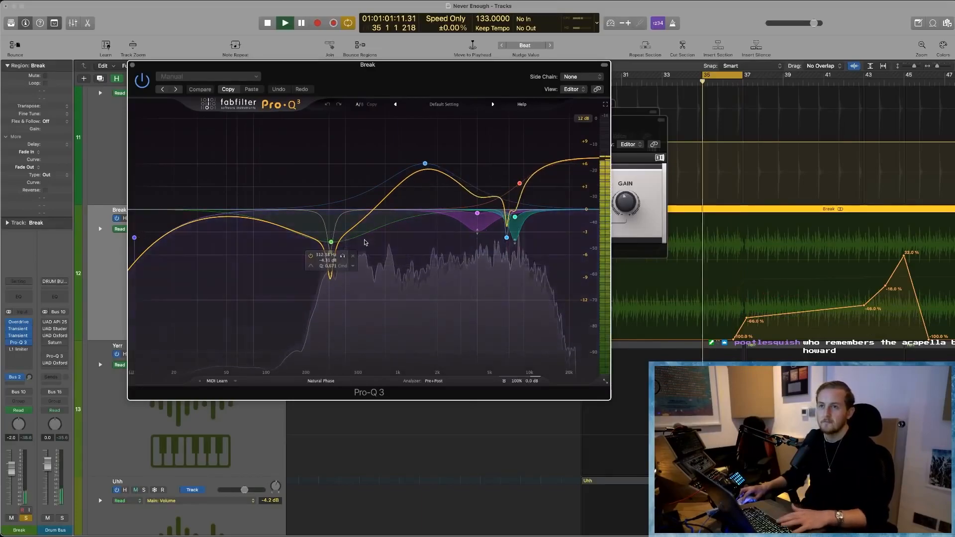
key(space)
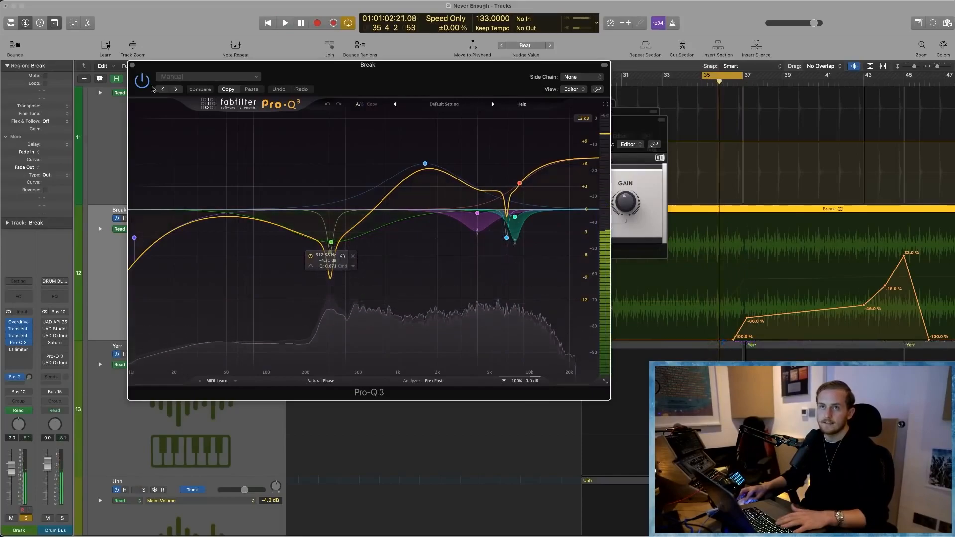
key(space)
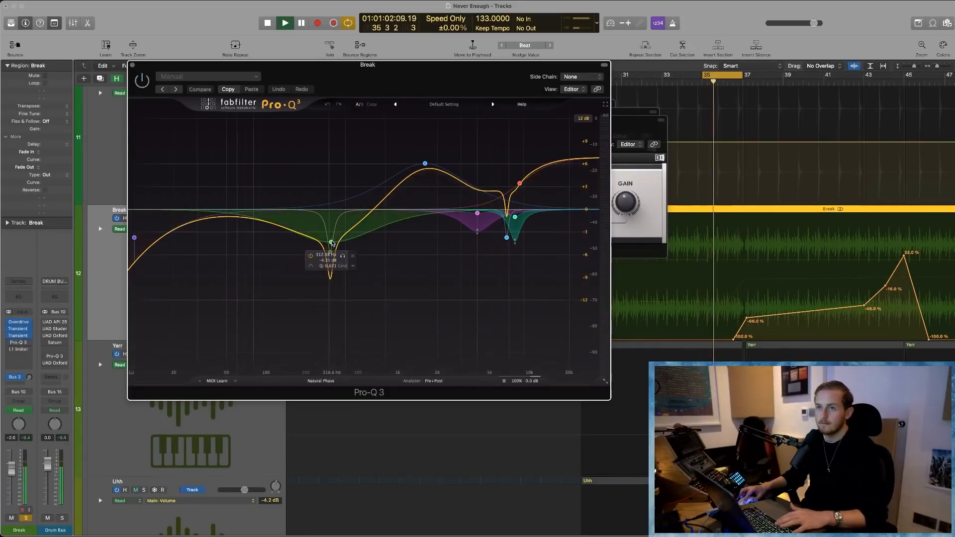
key(space)
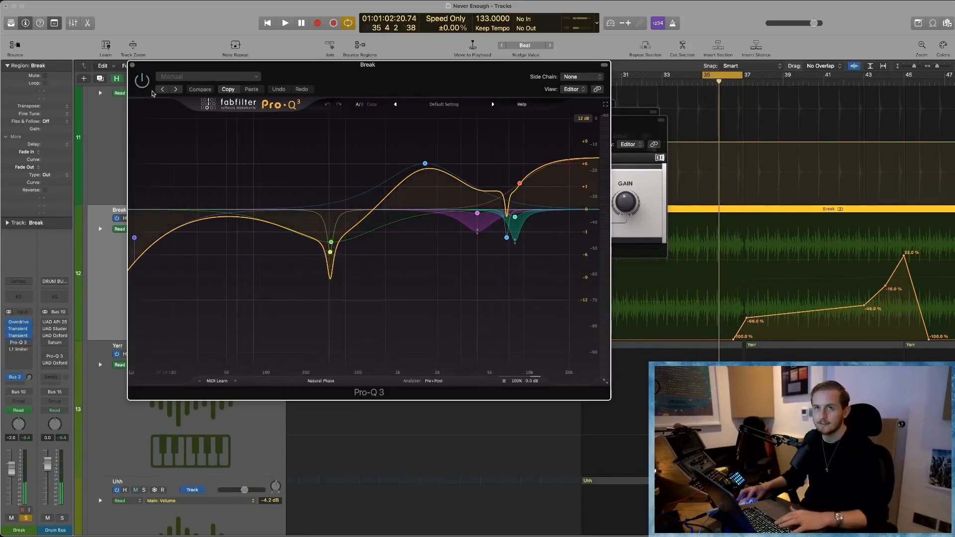
key(space)
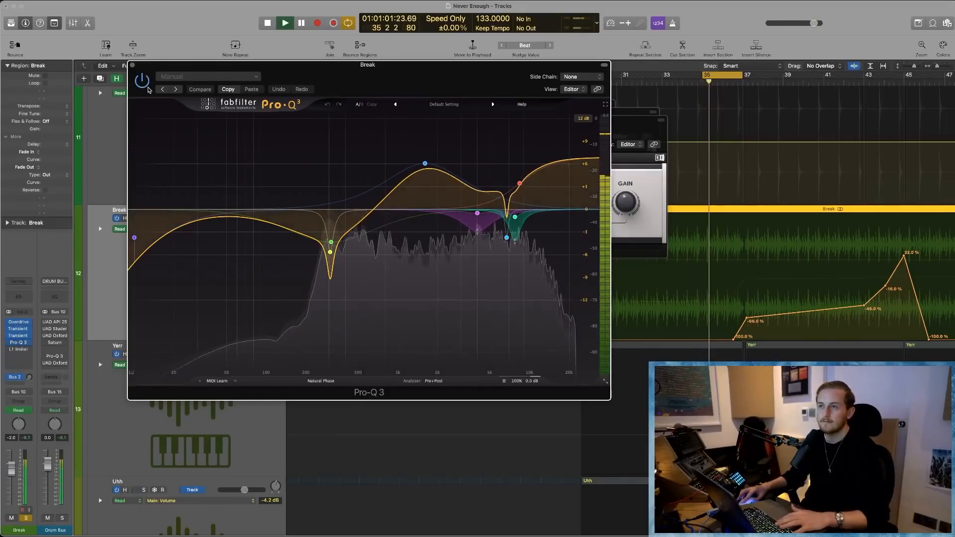
- Solo the narrow 6.7 kHz and the 7.7 kHz cut bands in the Pro-Q 3 while the loop plays
mouse_move(508, 243)
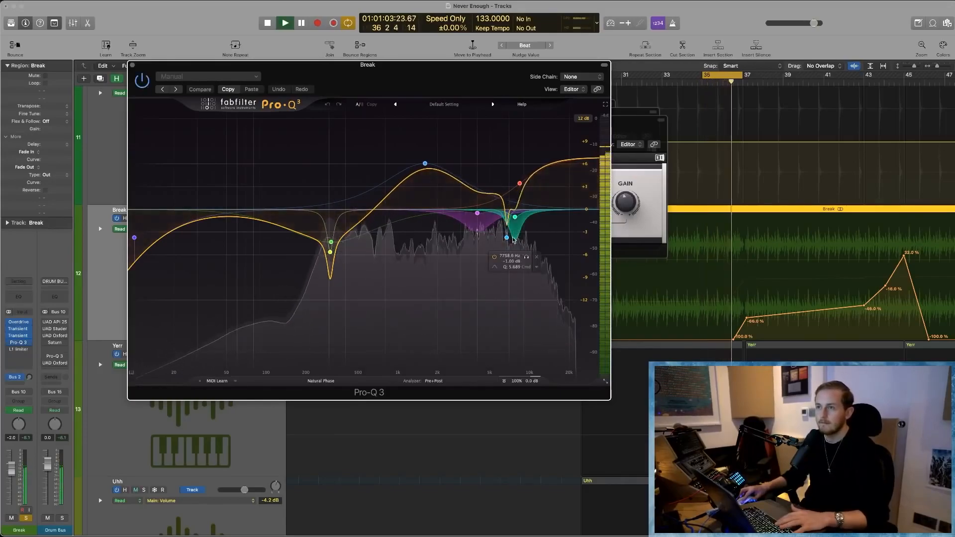
click(518, 251)
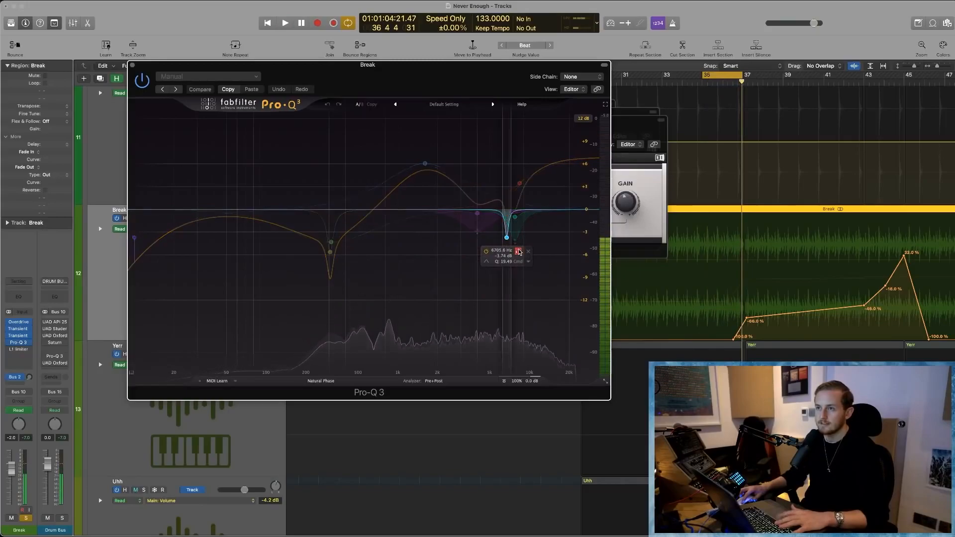
click(518, 252)
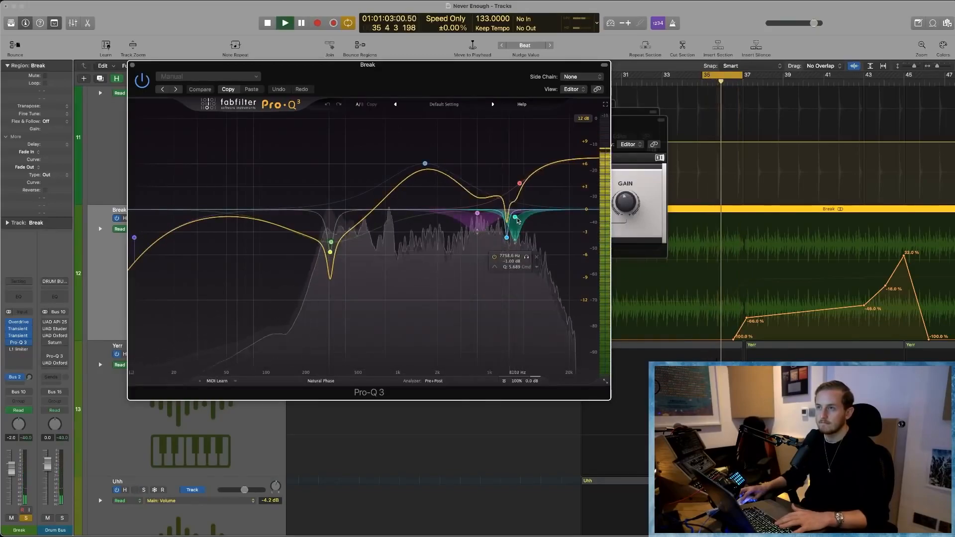
key(space)
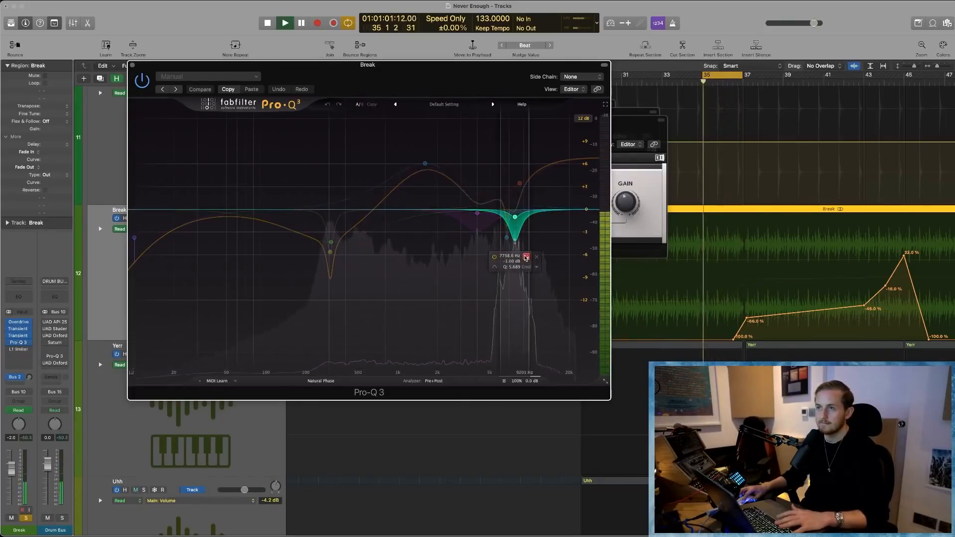
key(space)
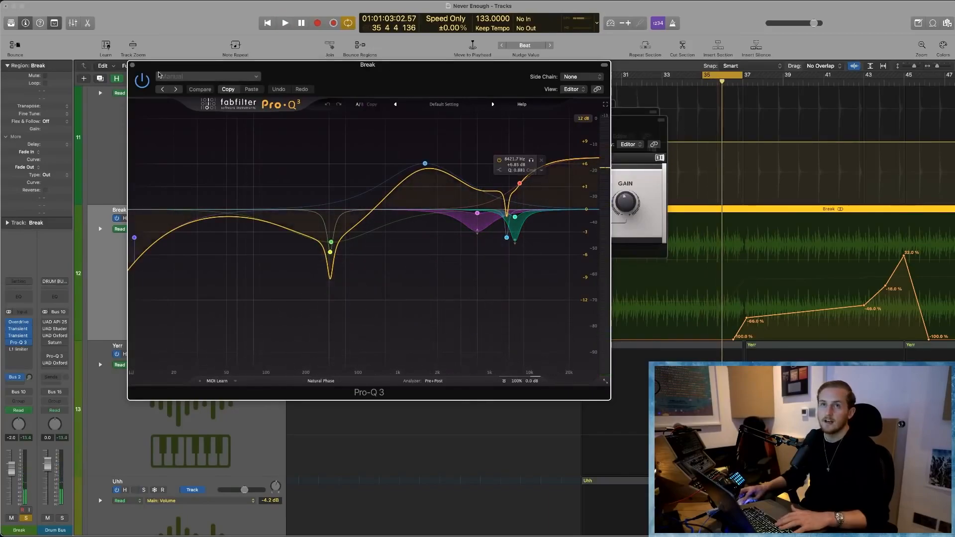
- Close the Pro-Q 3 and the other open plug-in windows of the Break track
click(132, 65)
scroll(585, 330, right, 5)
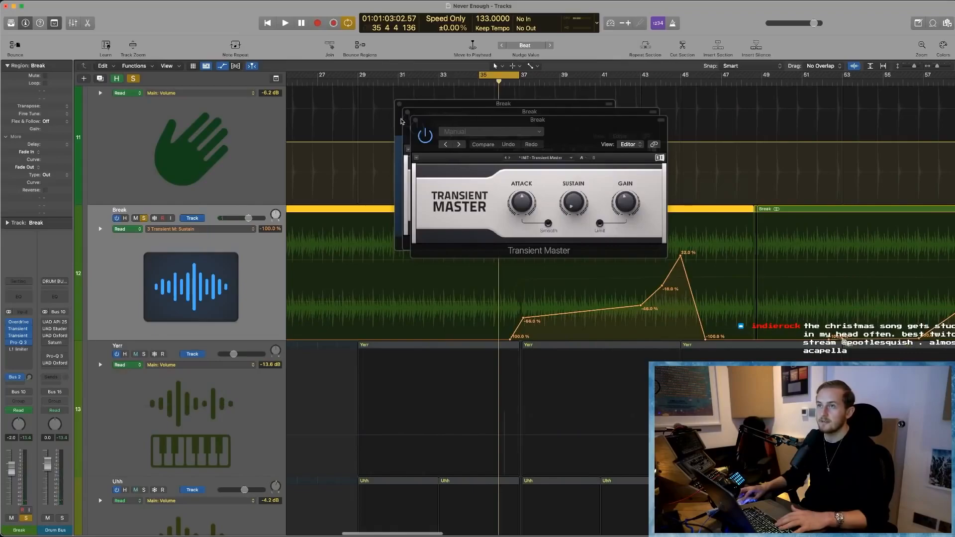
click(415, 120)
click(407, 112)
click(398, 104)
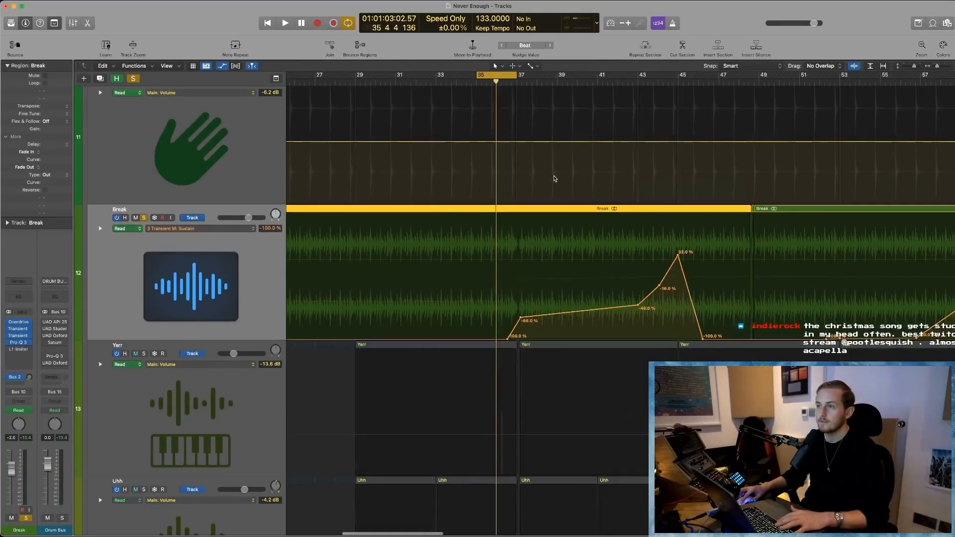
- Expand the Break track's automation lanes and examine its Transient Master sustain automation
scroll(555, 178, down, 3)
scroll(554, 170, right, 2)
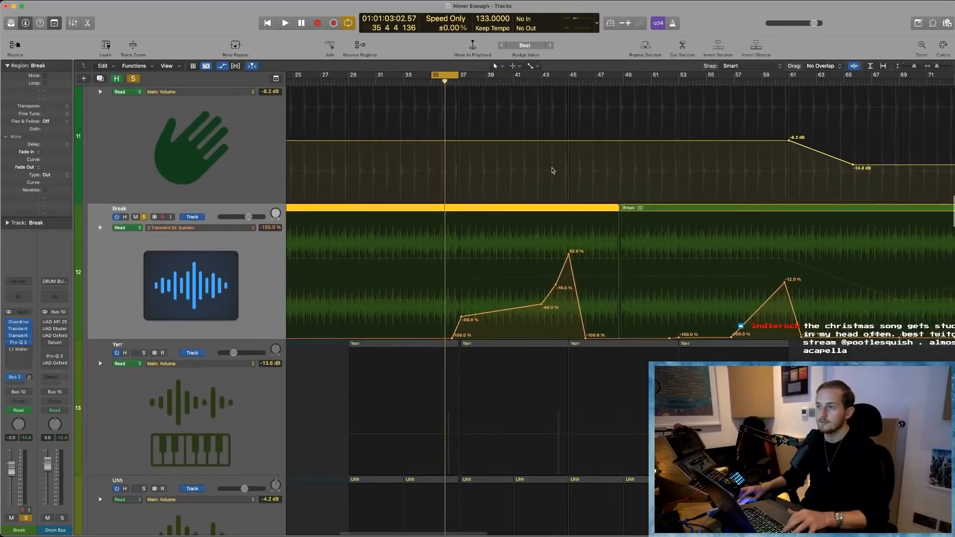
click(99, 229)
scroll(525, 187, down, 2)
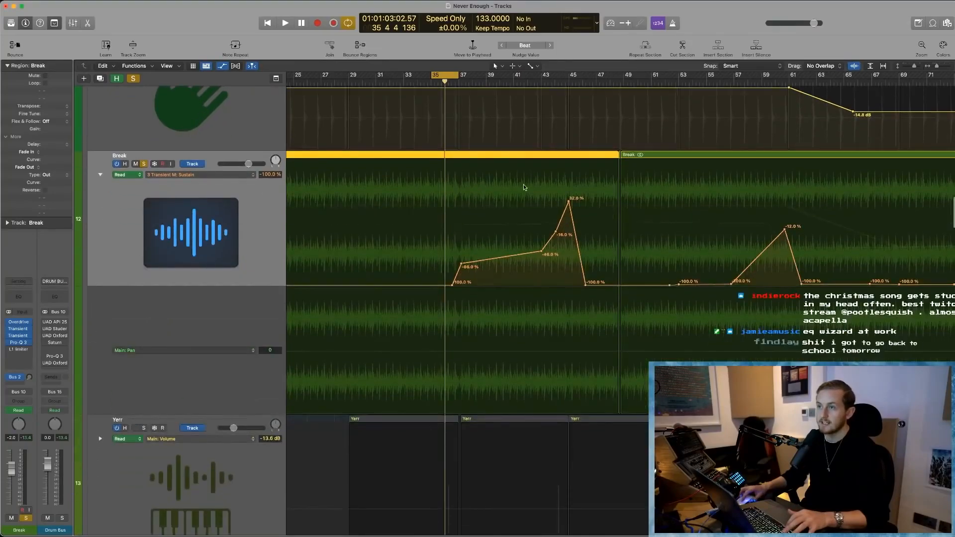
scroll(561, 211, up, 3)
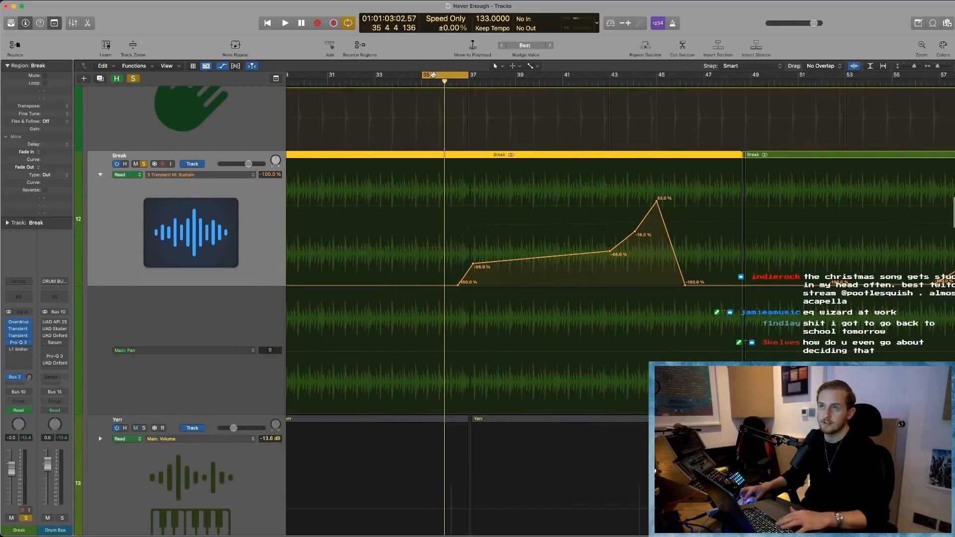
- Turn off cycling, place the playhead at bar 36, open the second Transient Master and play the sustain automation
click(468, 82)
click(445, 84)
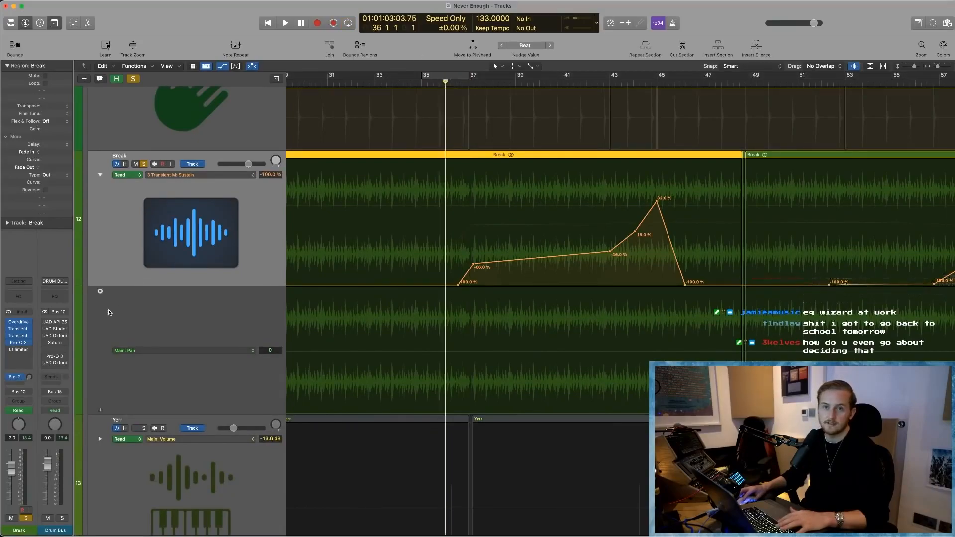
click(19, 337)
key(space)
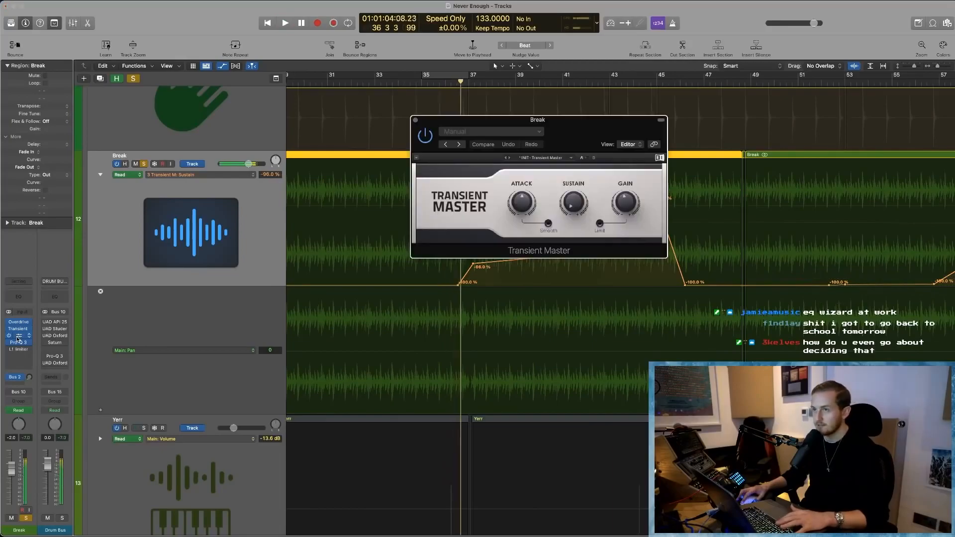
- Switch to the first Transient Master's window, play from bar 36 and move the window clear of the sustain automation curve
click(19, 337)
click(19, 331)
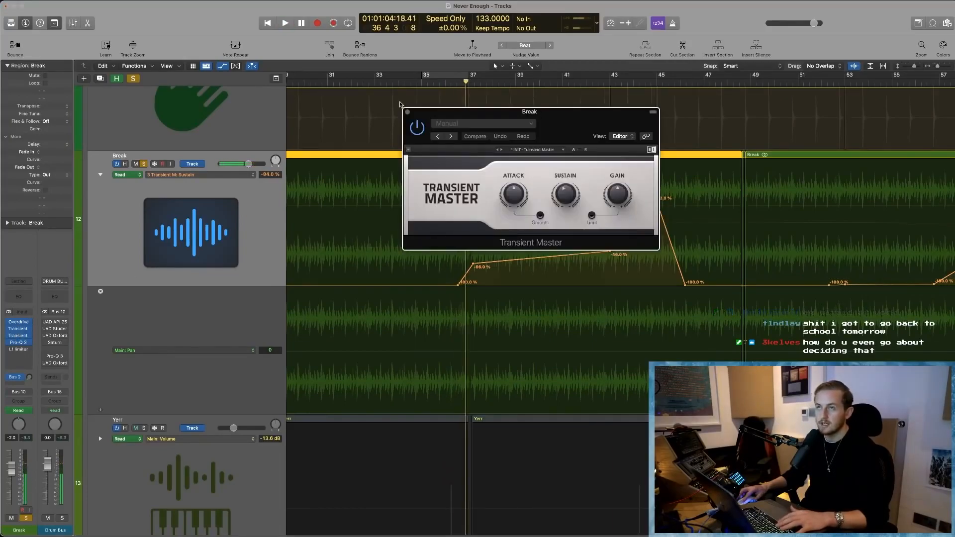
click(447, 82)
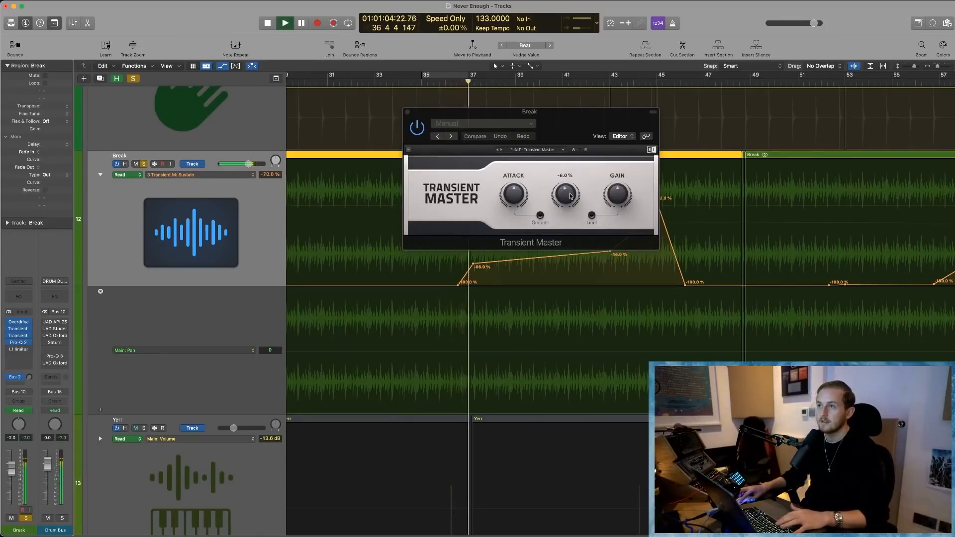
drag(567, 127, 391, 116)
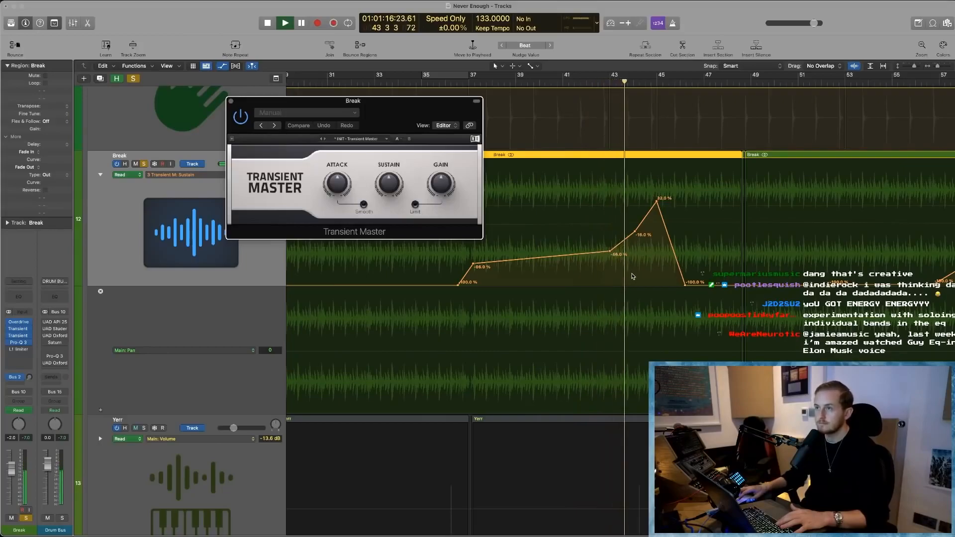
- Play the Break track from bar 43 to hear the steep rise in the sustain automation
click(645, 210)
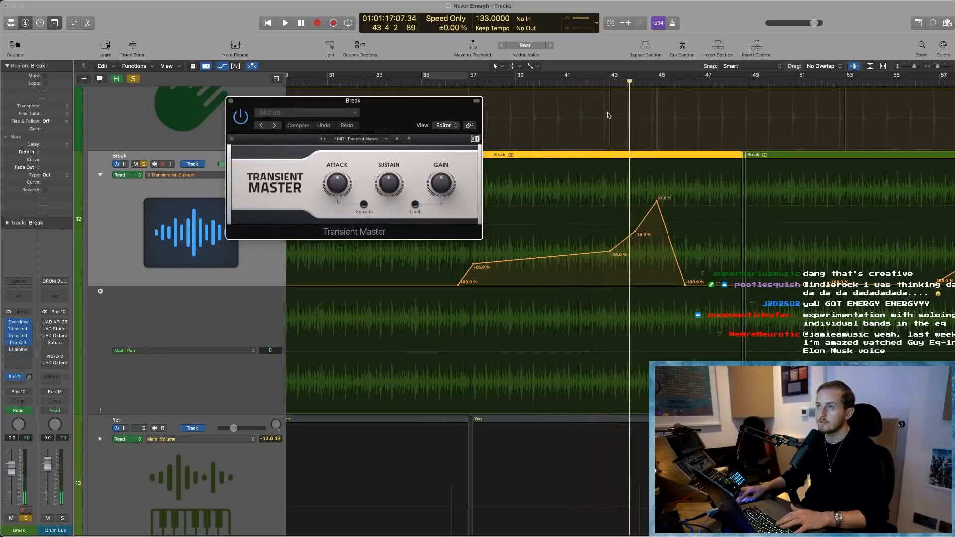
click(610, 89)
key(space)
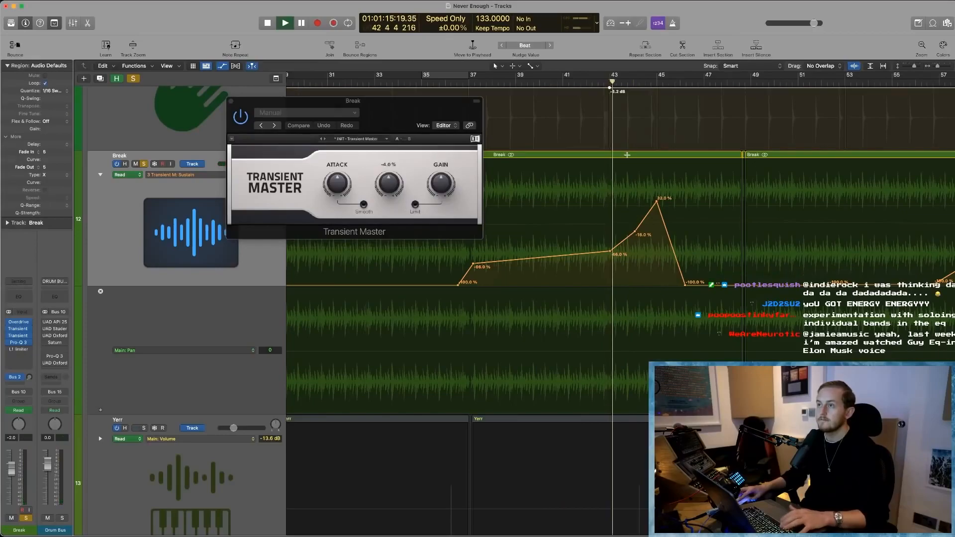
click(651, 209)
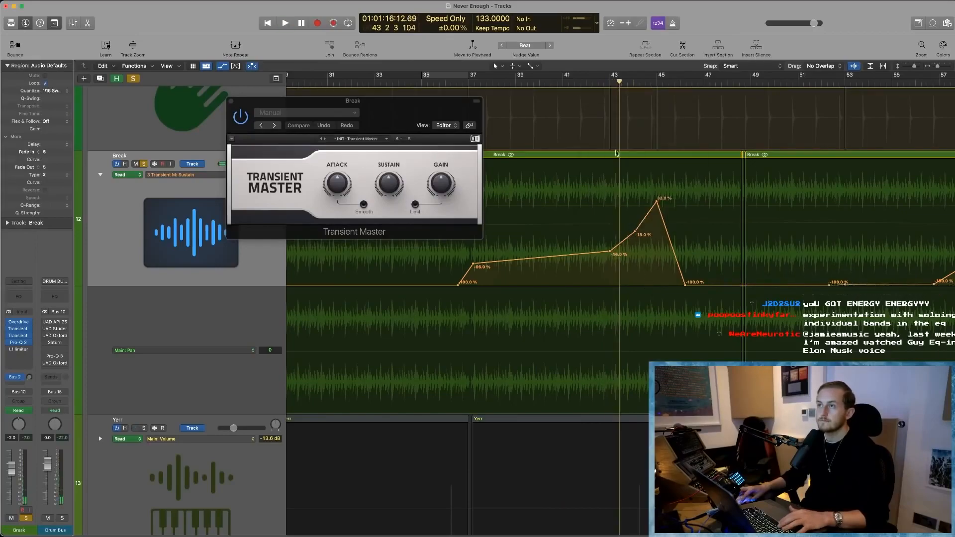
- Enable Low Latency Mode, set the cycle range to bars 43–46 and play the sustain automation peak
click(610, 24)
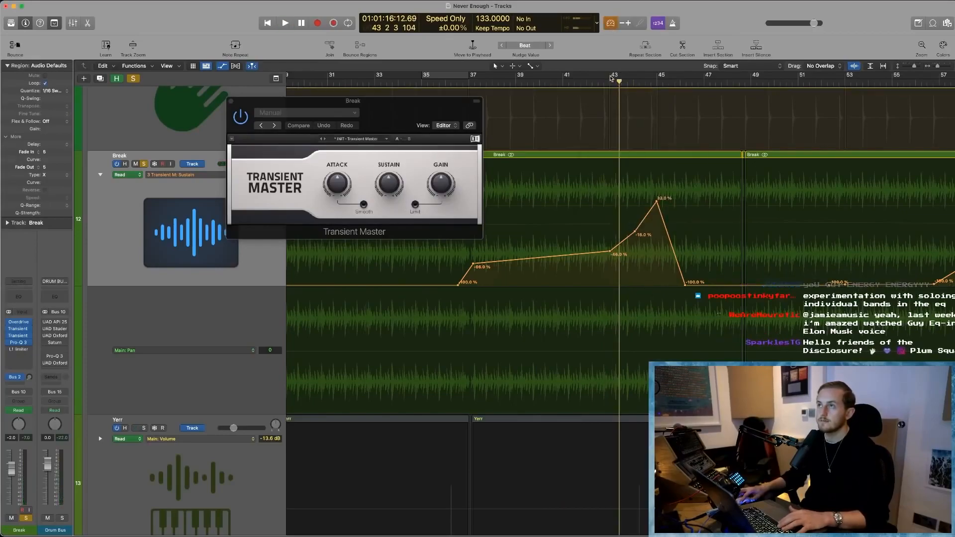
drag(611, 77, 679, 78)
key(space)
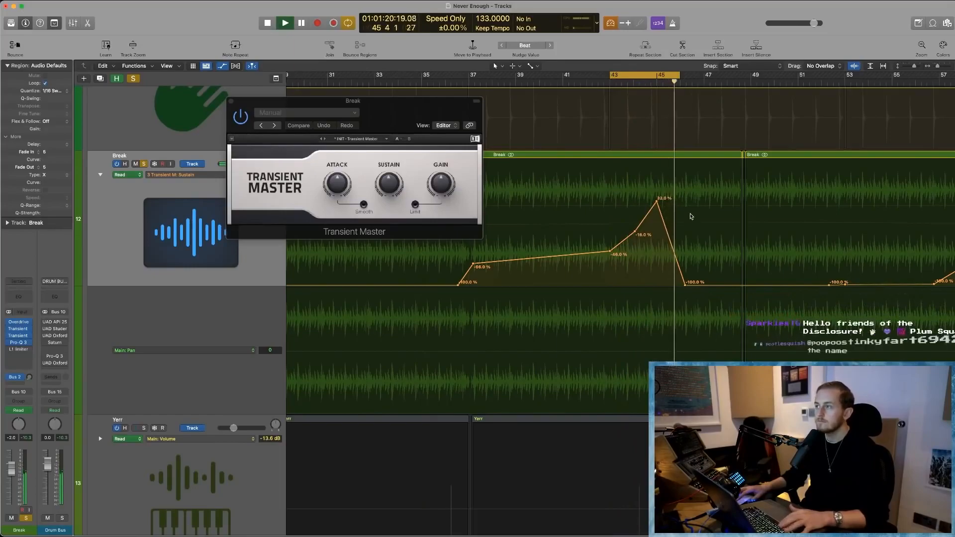
key(super+Left)
key(super+Left)
key(space)
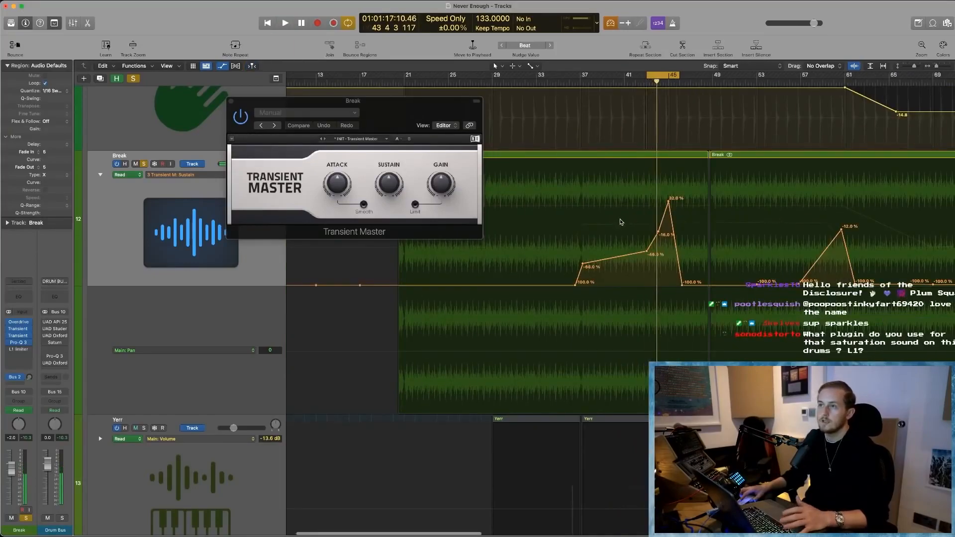
- Close the Transient Master, re-enable and open the Break track's L1 limiter, and cycle bars 29–37 with the track soloed
click(230, 101)
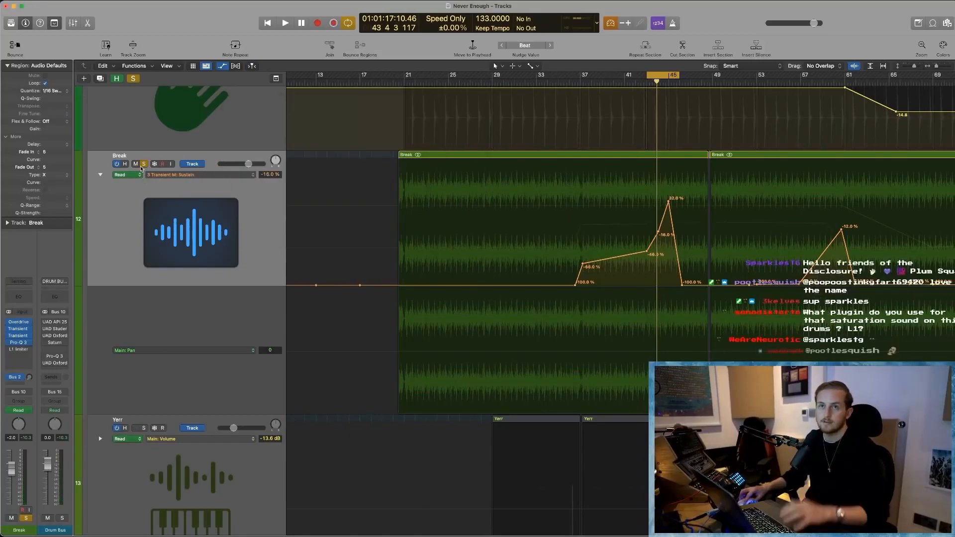
click(23, 351)
drag(499, 83, 581, 83)
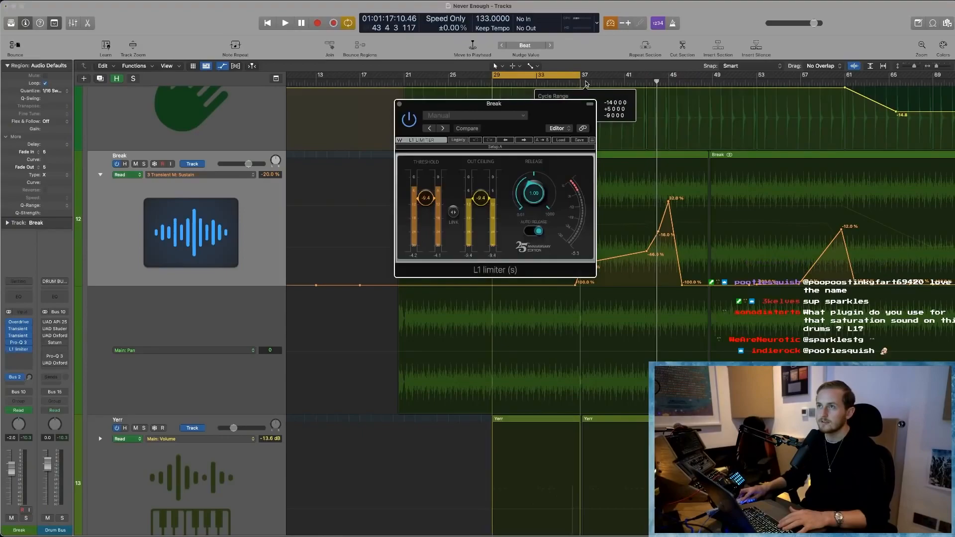
key(space)
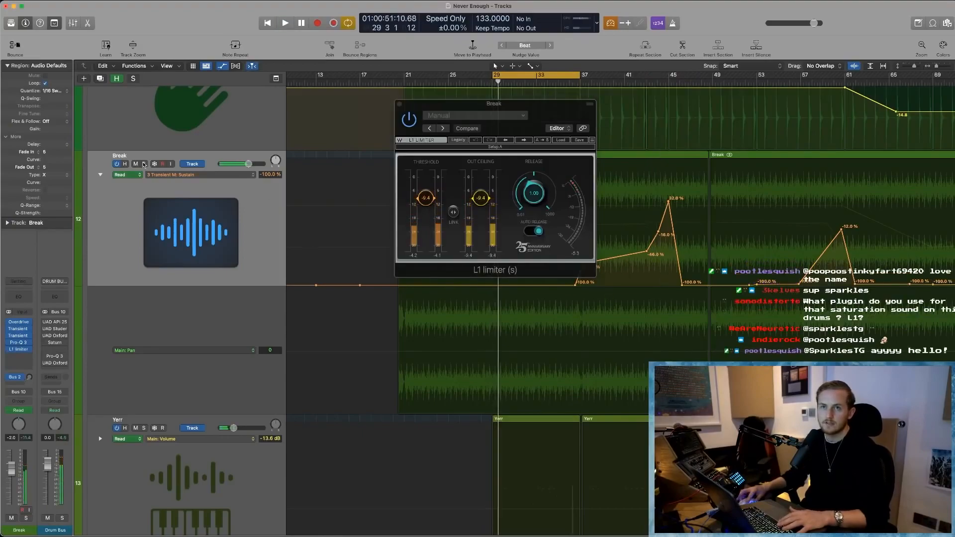
click(144, 163)
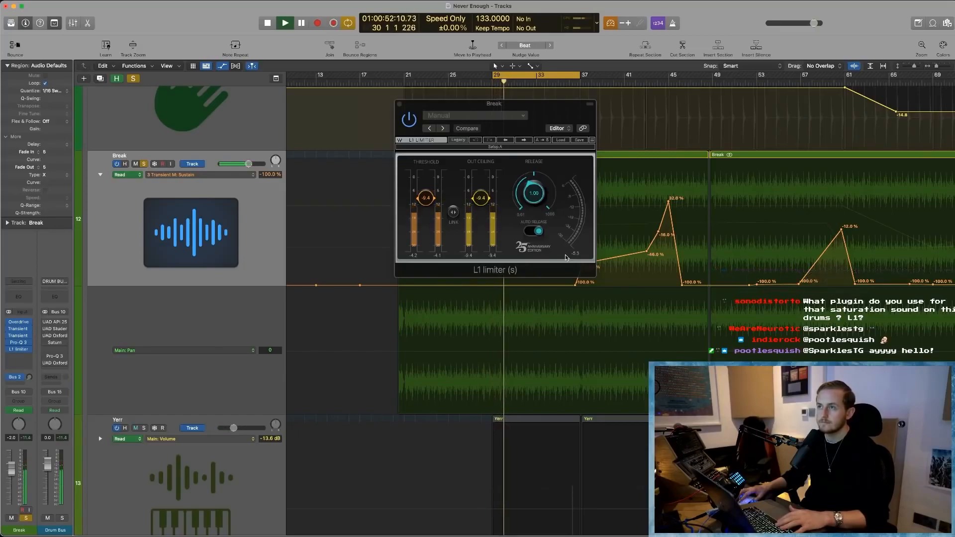
- Play the soloed Break loop through the L1 limiter in short passes, watching its gain reduction meter
key(space)
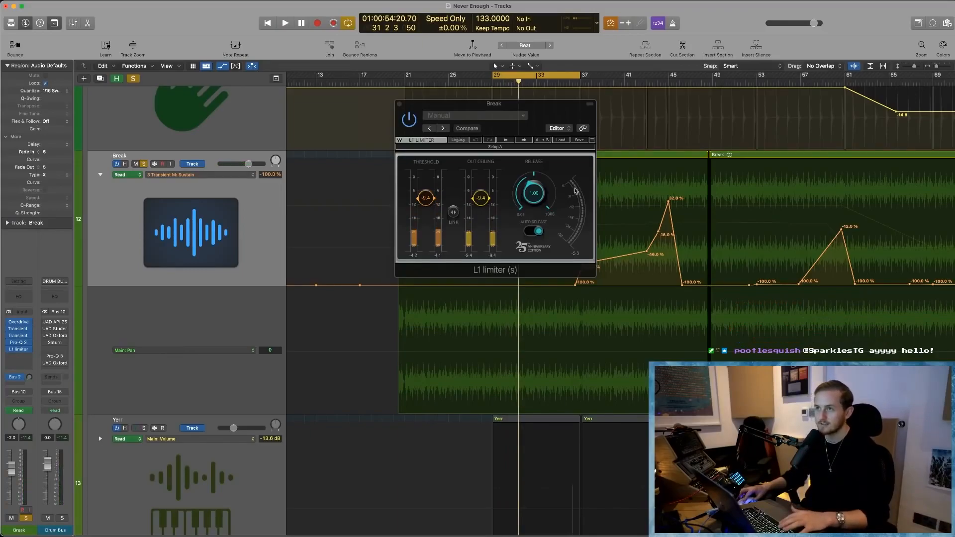
key(space)
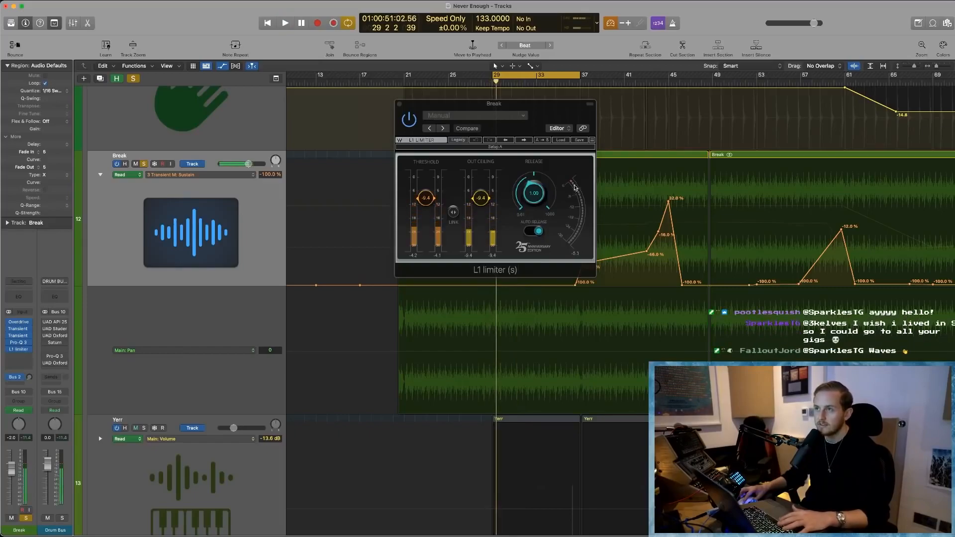
key(space)
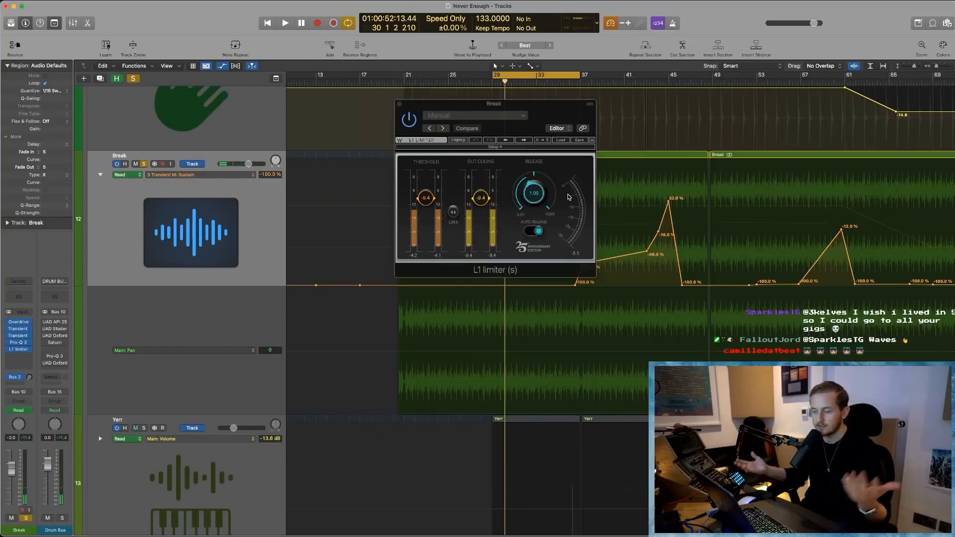
key(space)
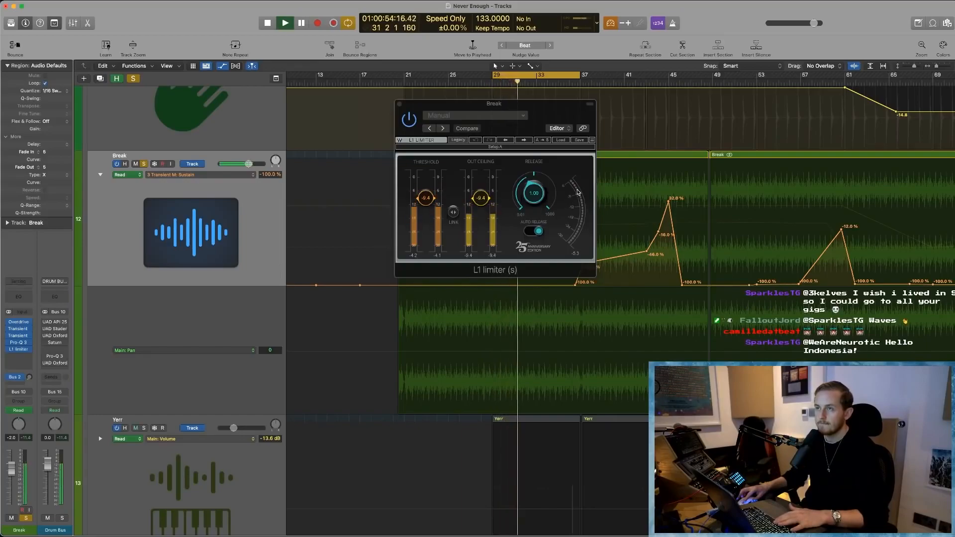
key(space)
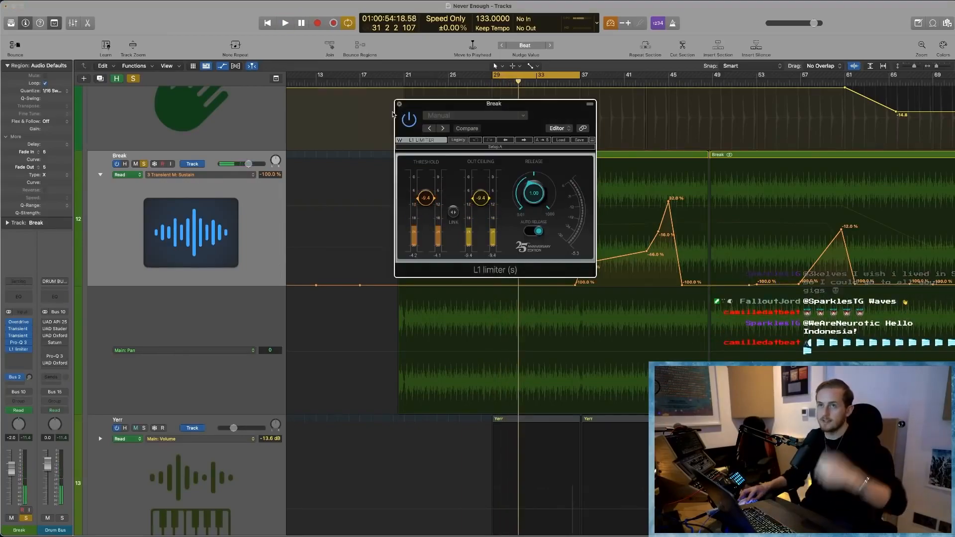
- Close the Break track's L1 limiter and hide the track automation
click(399, 104)
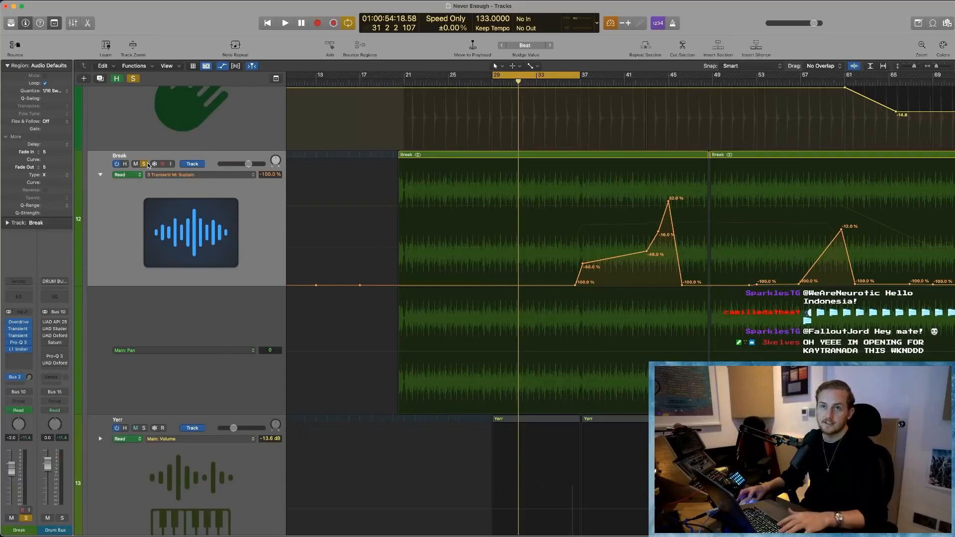
key(a)
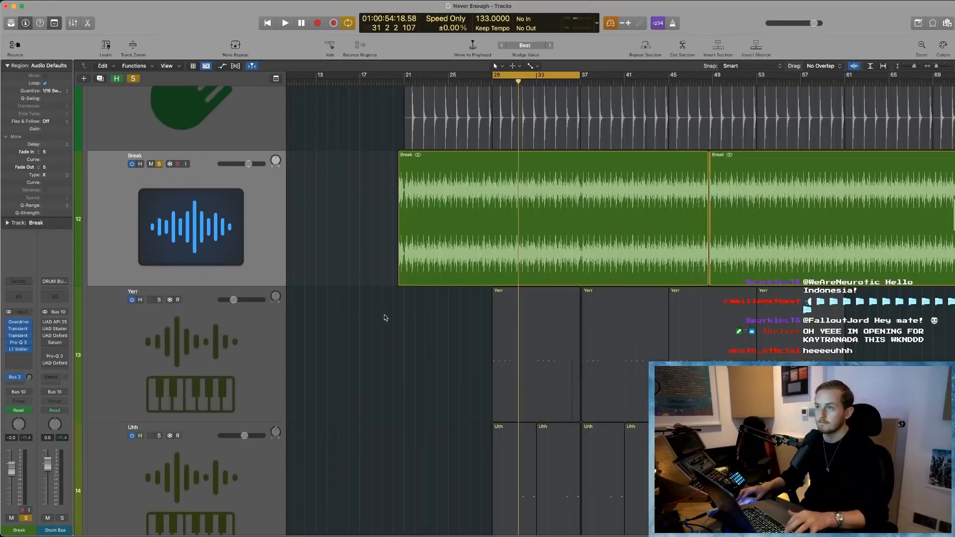
scroll(386, 323, down, 5)
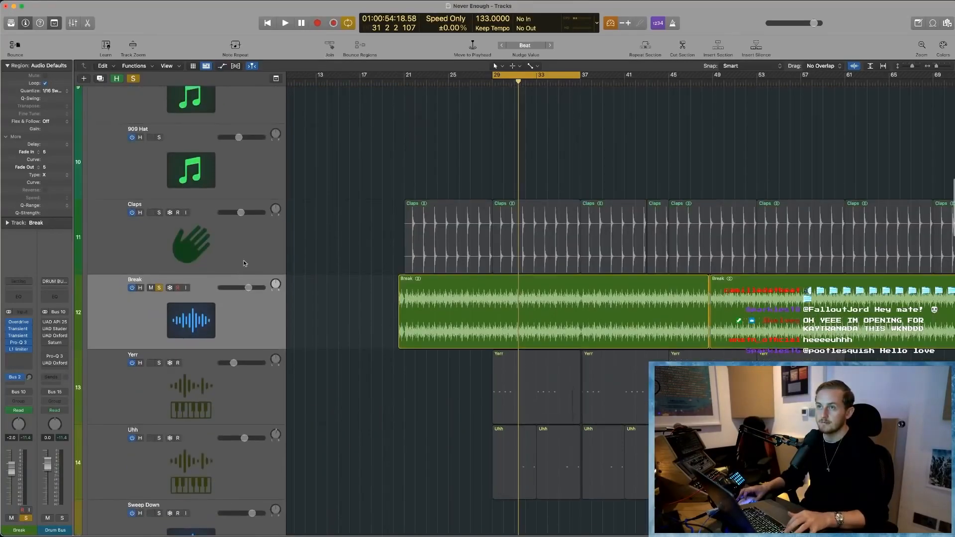
- Solo the Claps track, unsolo the Break track, and audition the claps alone while viewing their waveform enlarged
click(179, 233)
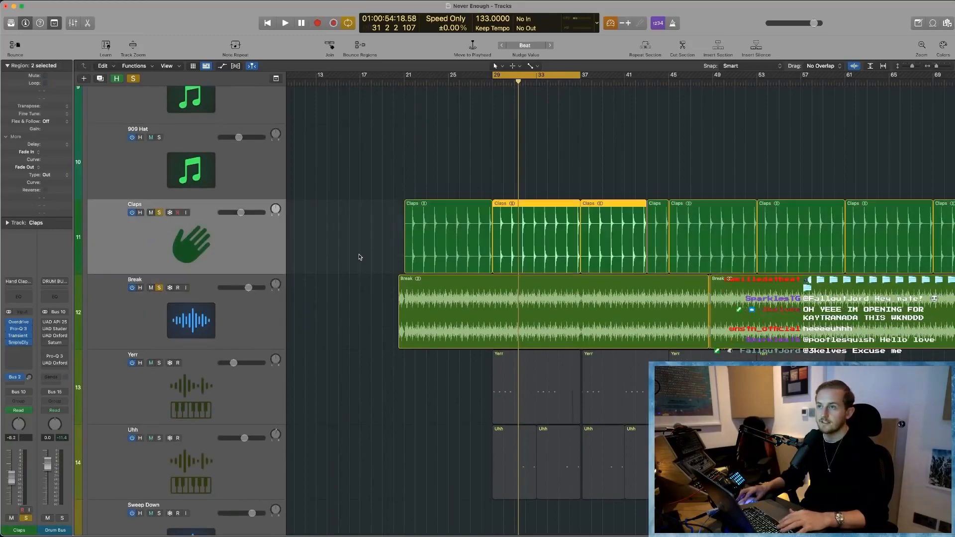
key(space)
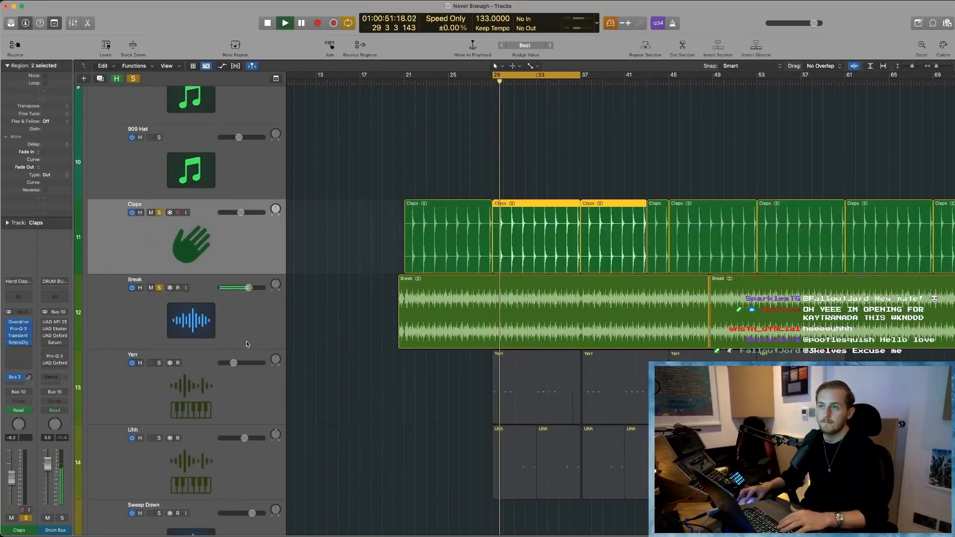
click(160, 288)
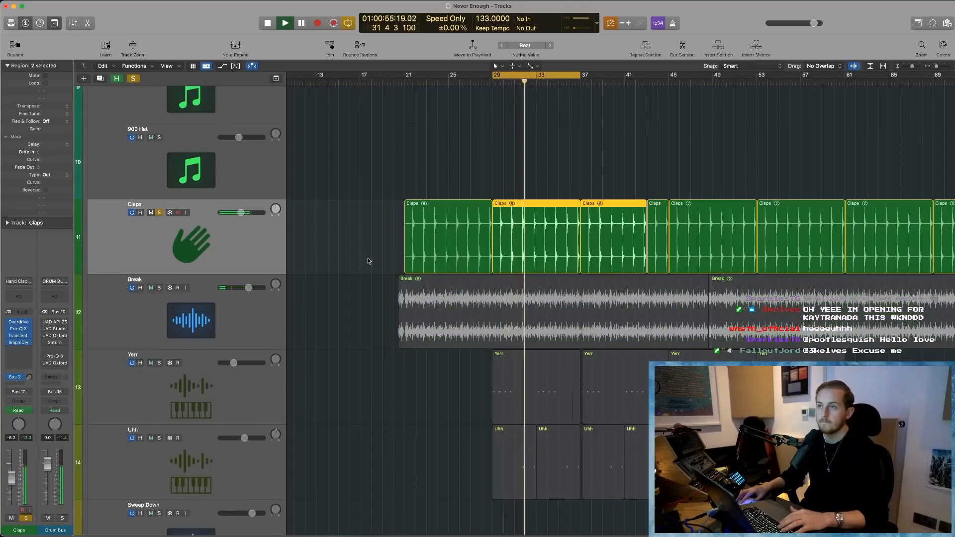
drag(464, 166, 588, 281)
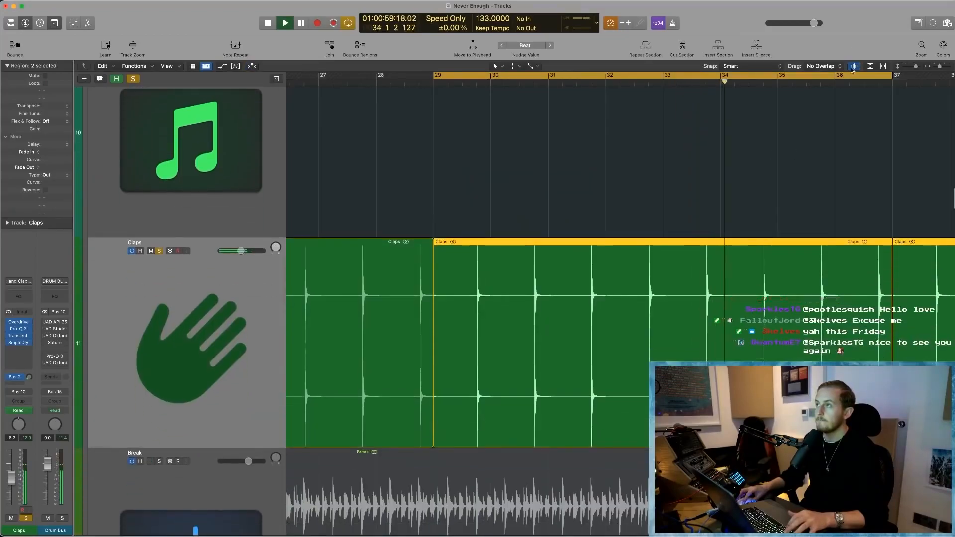
ctrl+alt+click(576, 186)
key(space)
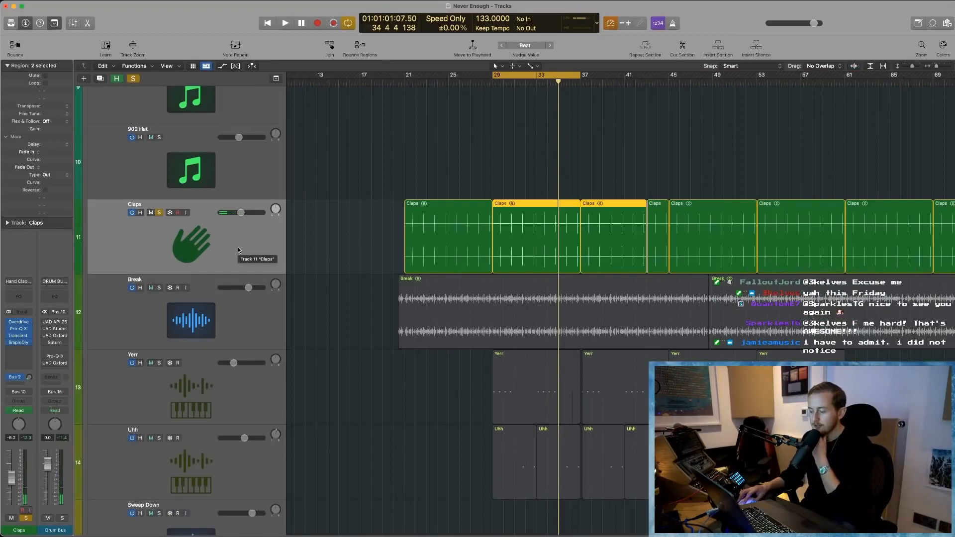
- Select the Claps region at bar 29, then open the track's Overdrive and Pro-Q 3, review their settings and close both
click(549, 231)
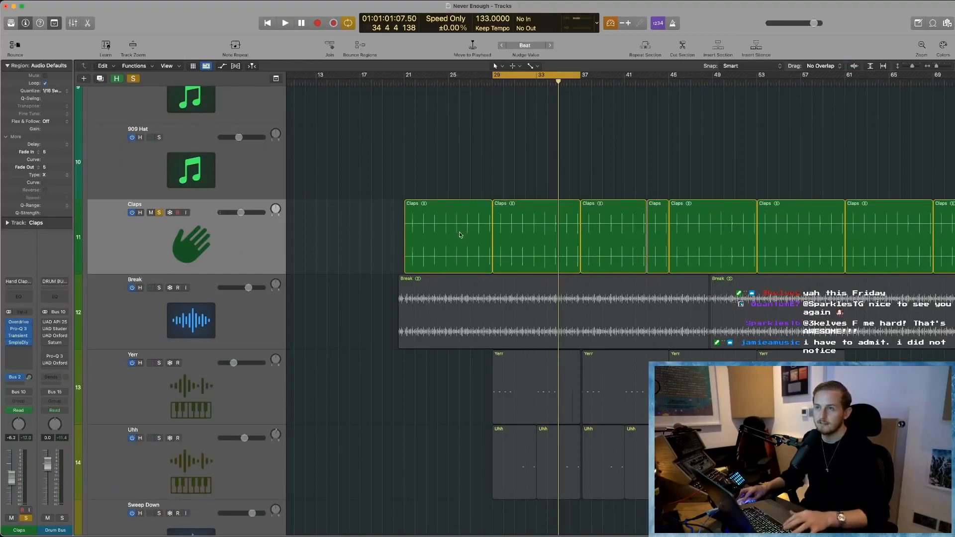
key(super+Right)
key(super+Right)
key(super+Right)
key(super+Right)
key(super+Right)
key(super+Right)
key(super+Left)
key(super+Left)
key(super+Left)
key(super+Left)
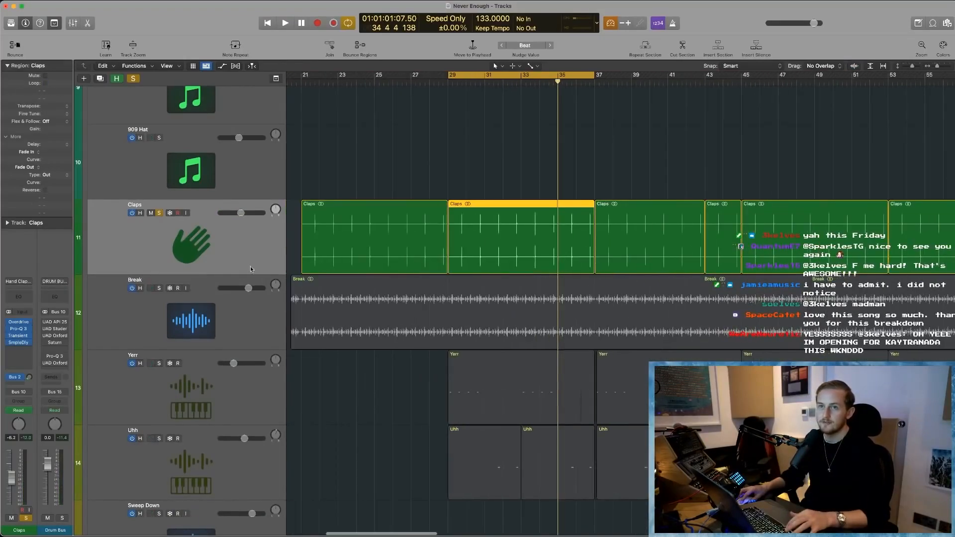
click(19, 323)
click(19, 329)
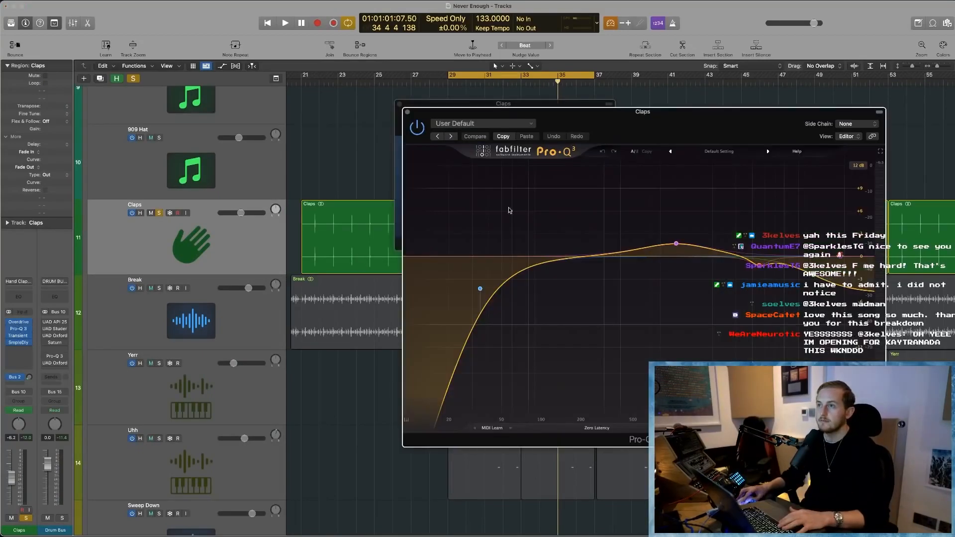
drag(652, 132, 564, 105)
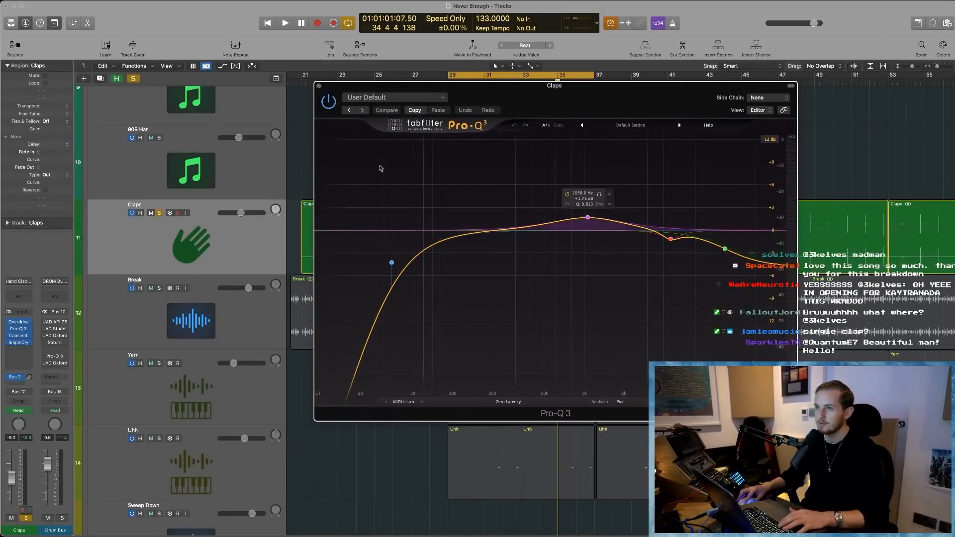
click(318, 85)
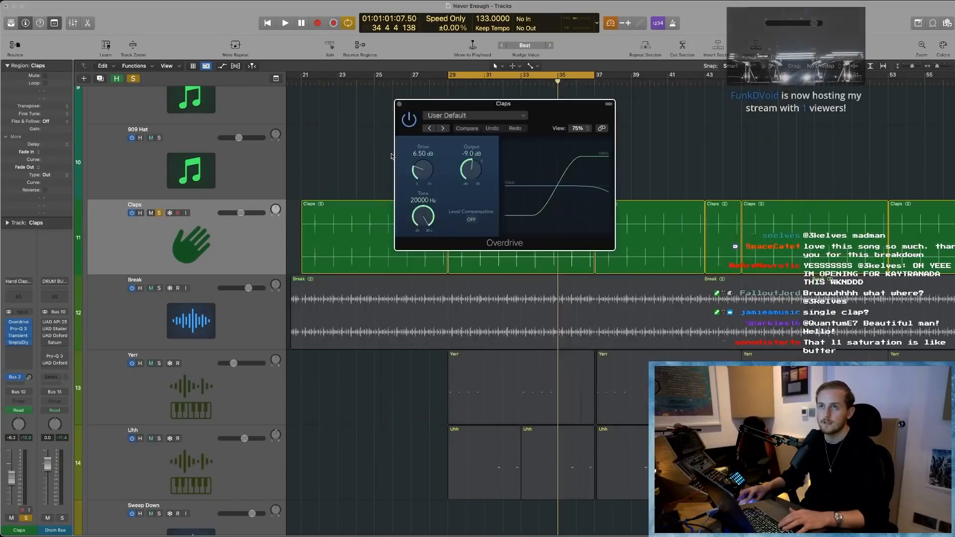
click(399, 105)
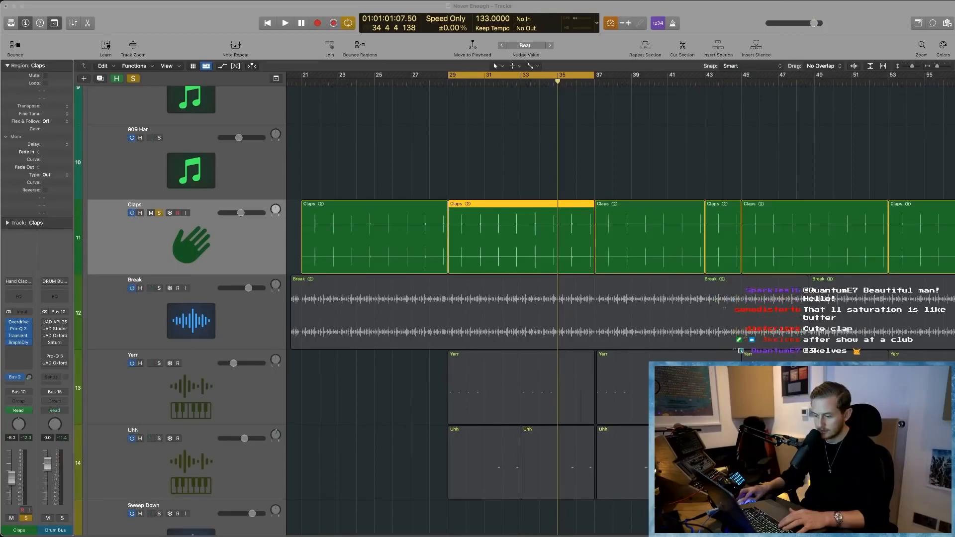
- Reduce the track heights to show the drum tracks together and unsolo the Claps track
click(378, 133)
key(z)
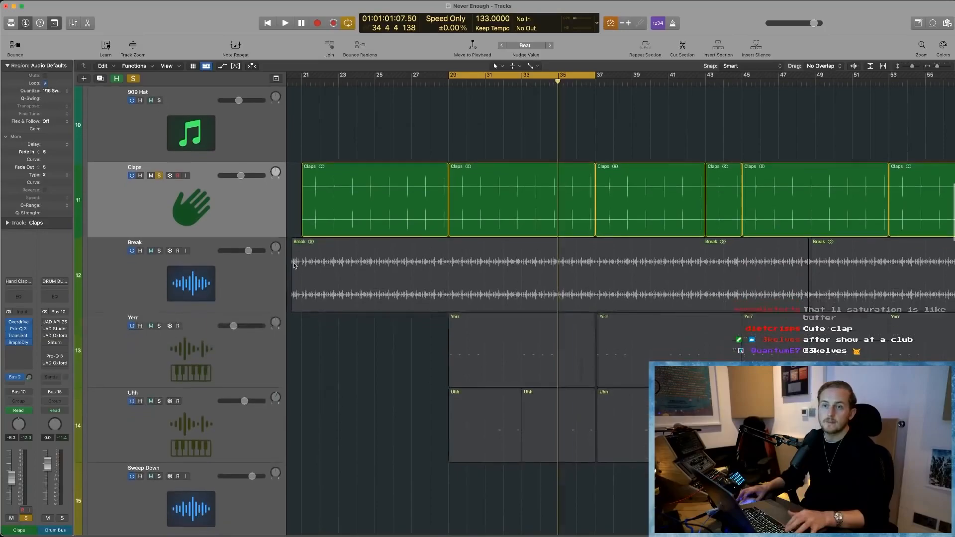
scroll(273, 268, up, 5)
key(super+Up)
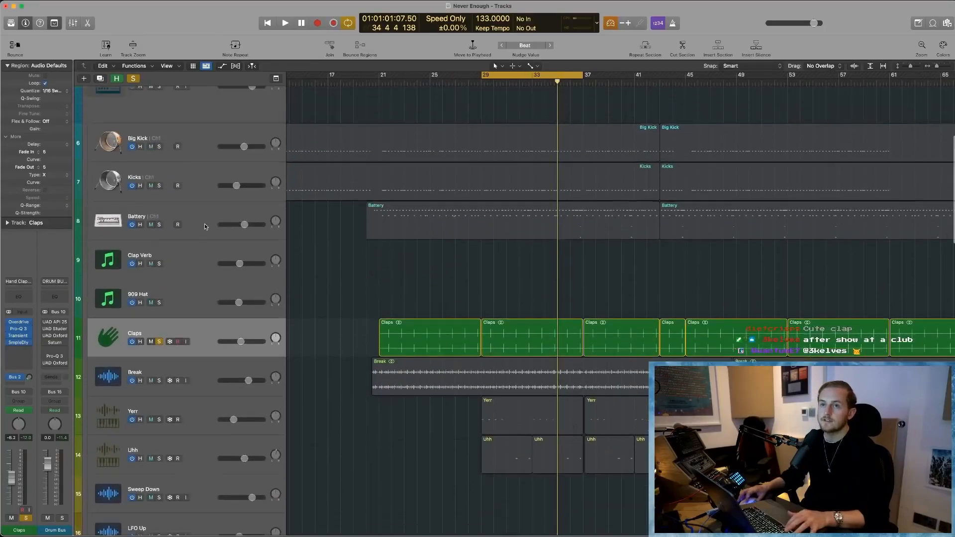
scroll(194, 219, up, 2)
scroll(179, 328, left, 2)
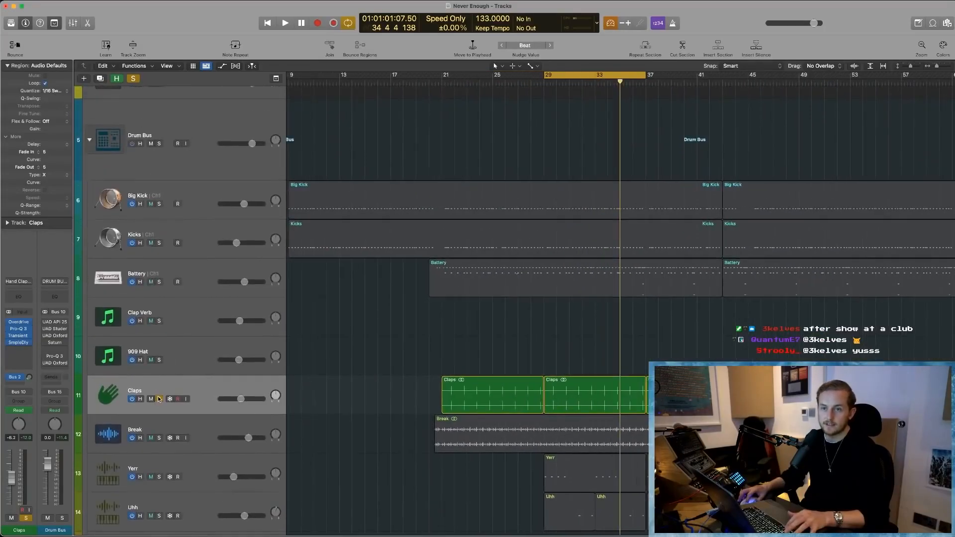
click(158, 398)
- Select the Big Kick track, set the cycle range to bars 19–23, and play the track soloed
scroll(308, 382, down, 5)
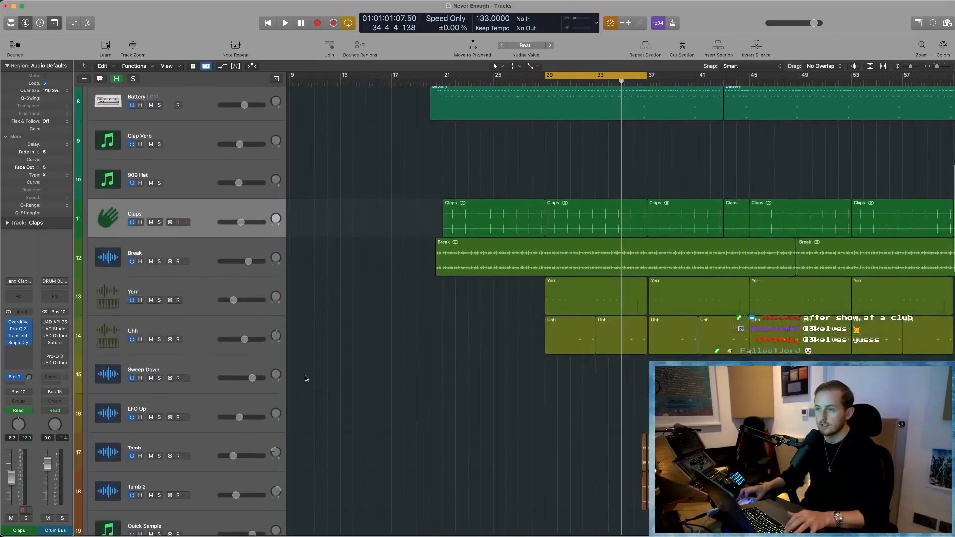
scroll(306, 378, up, 4)
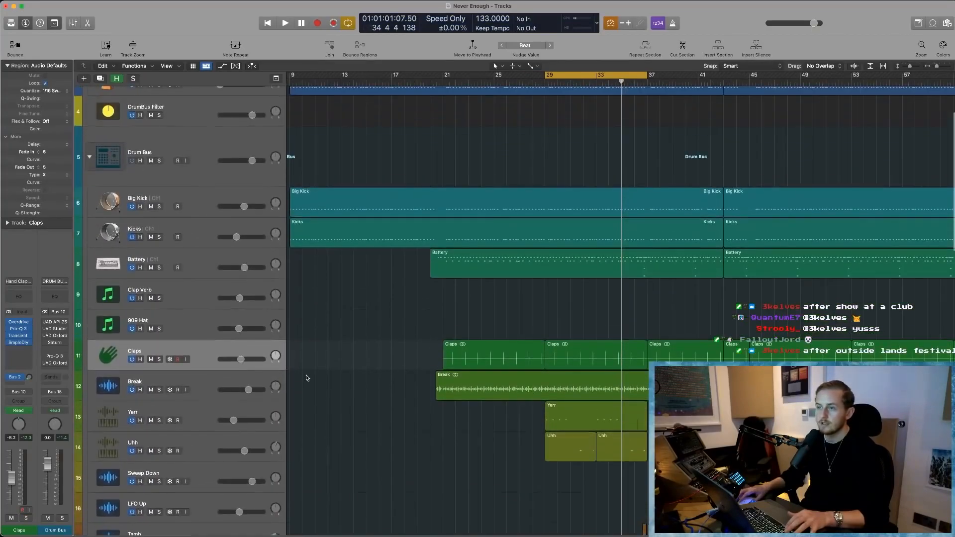
scroll(307, 378, up, 1)
click(210, 244)
drag(393, 192, 519, 234)
drag(464, 81, 720, 81)
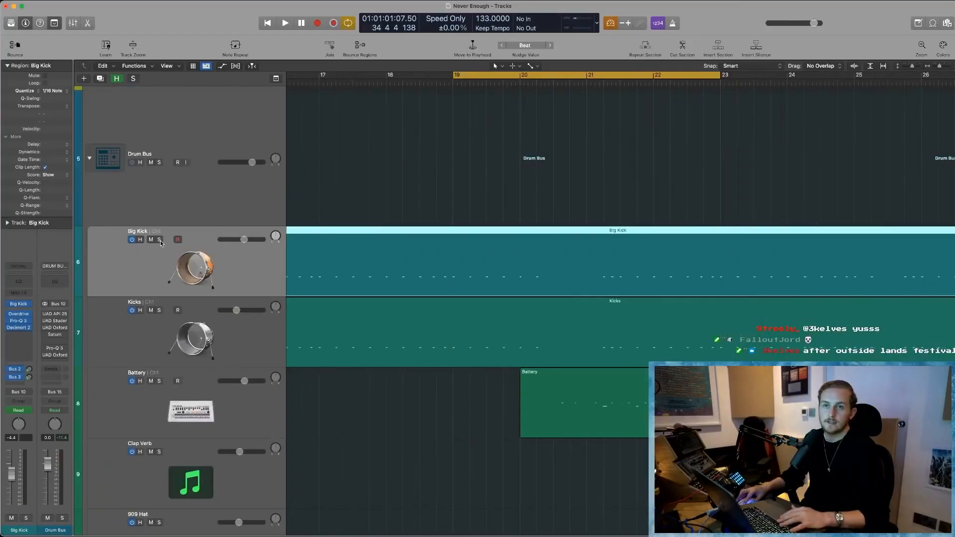
click(159, 240)
key(space)
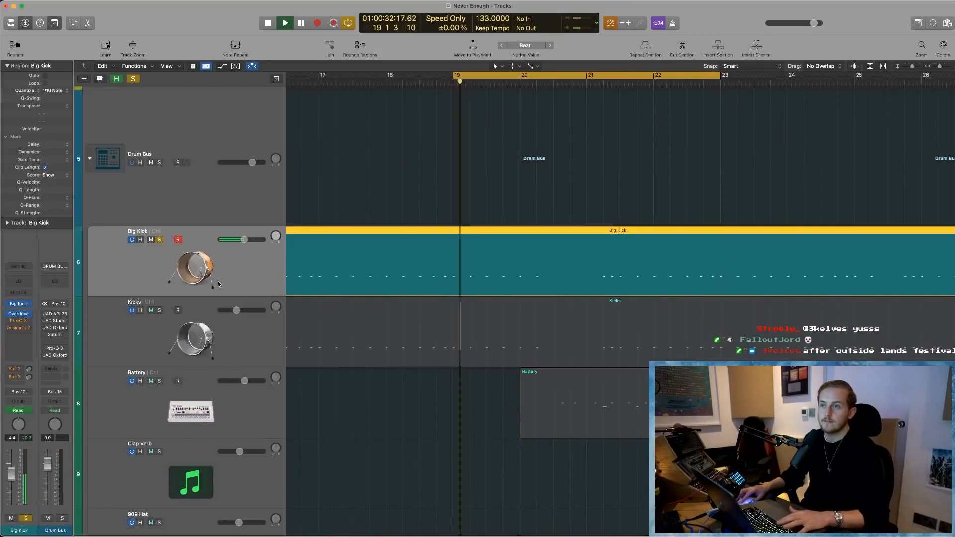
- Open the Big Kick instrument, place its window clear of the track header, and stop playback
click(18, 304)
drag(479, 104, 431, 106)
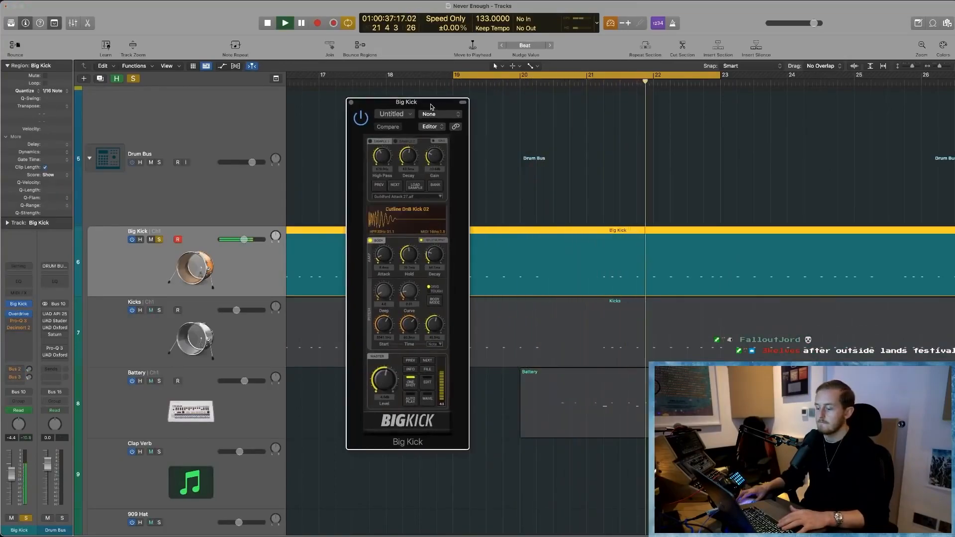
key(space)
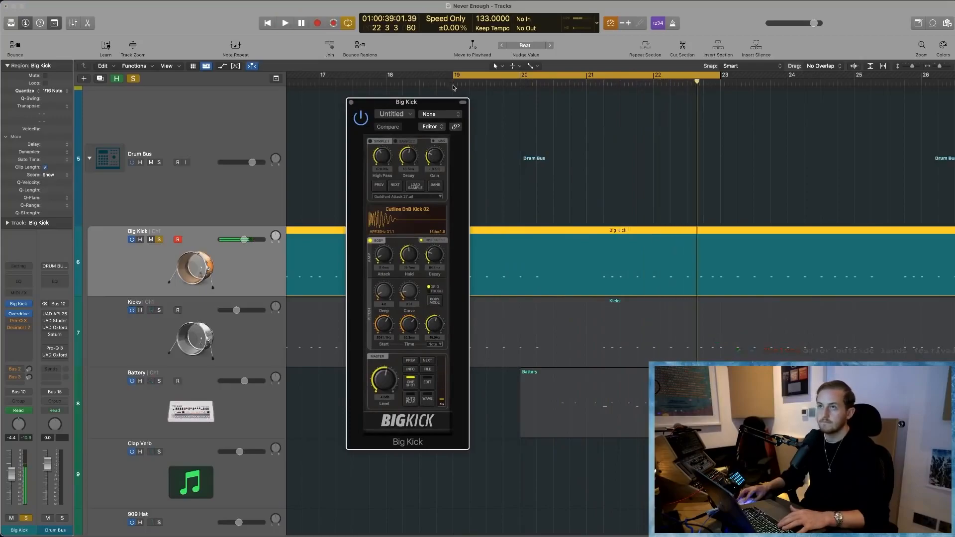
- Loop the soloed Big Kick while varying the drum body's Decay, dismiss the System Overload alert, and stop playback
key(space)
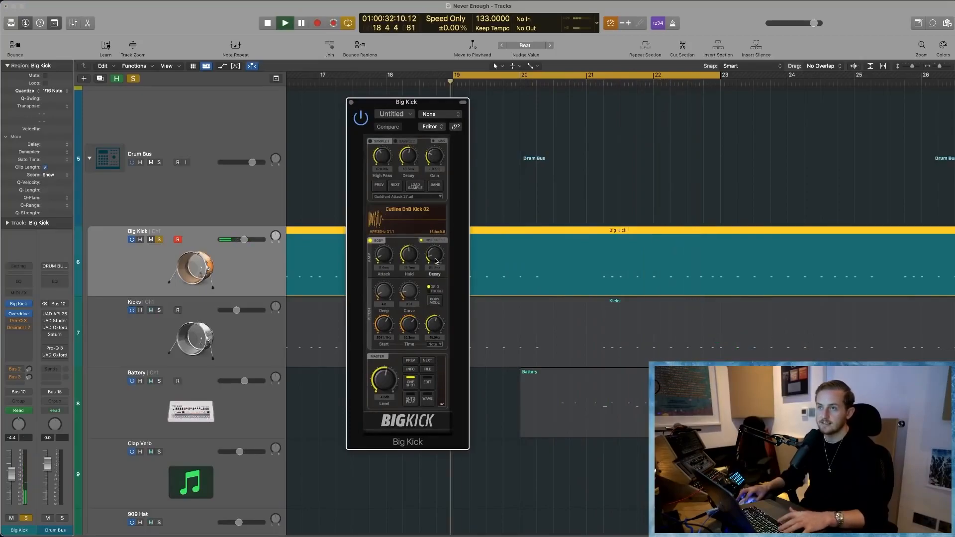
scroll(432, 275, up, 3)
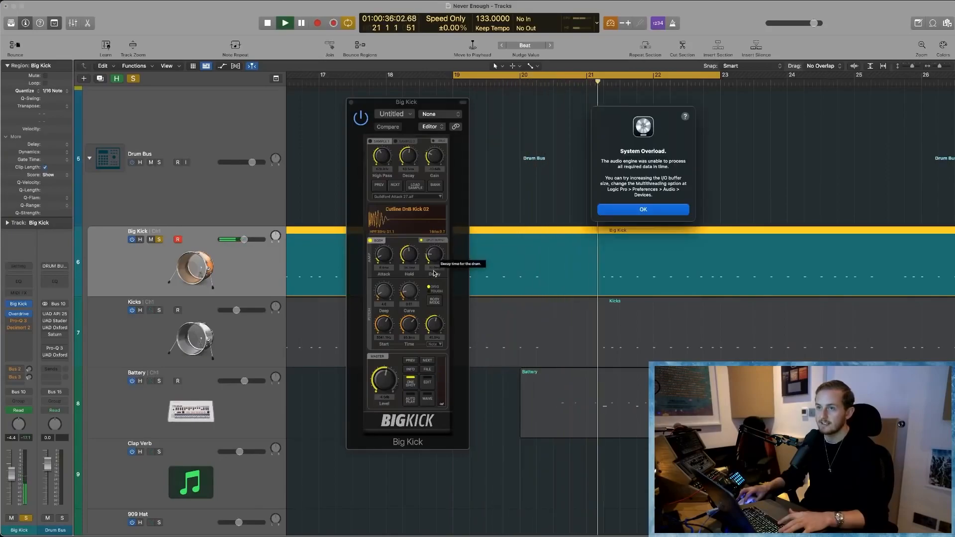
click(643, 208)
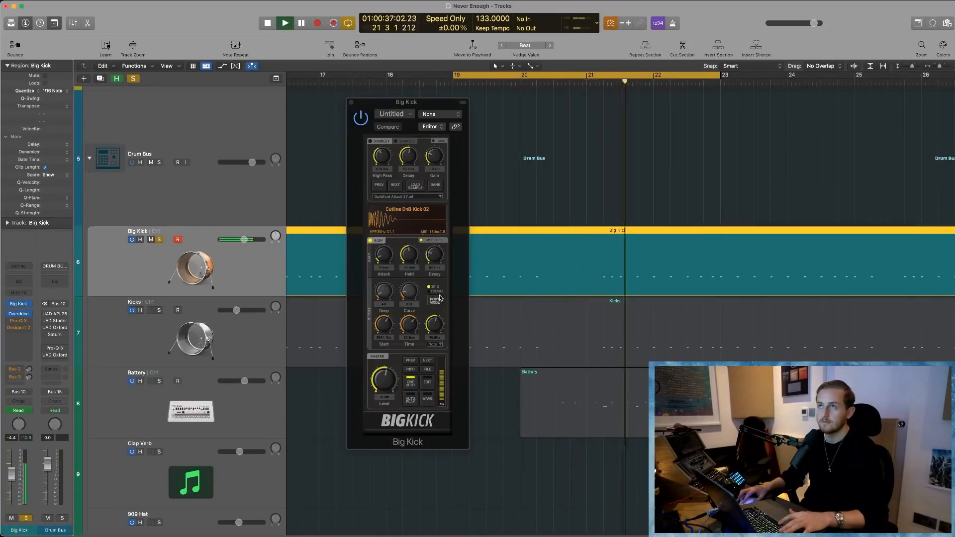
key(space)
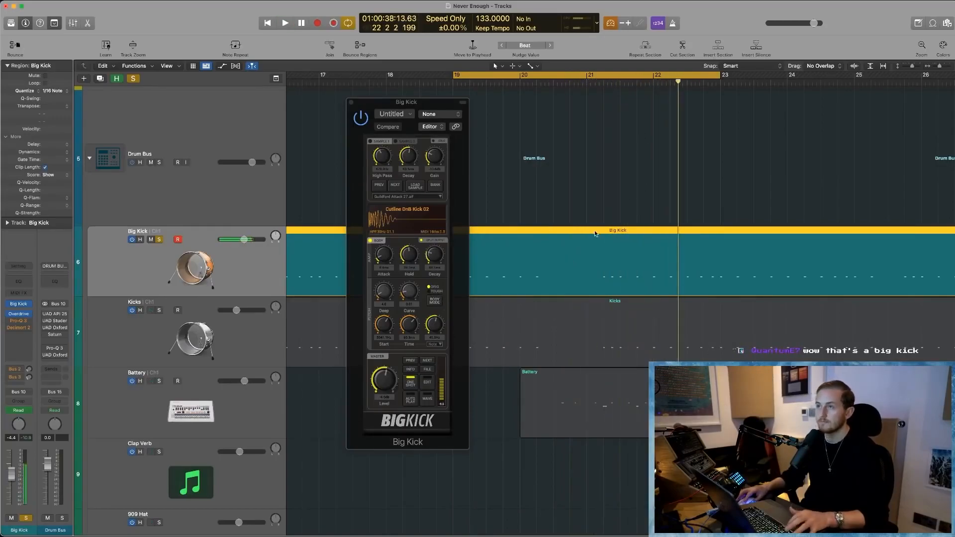
key(super+Left)
key(super+Left)
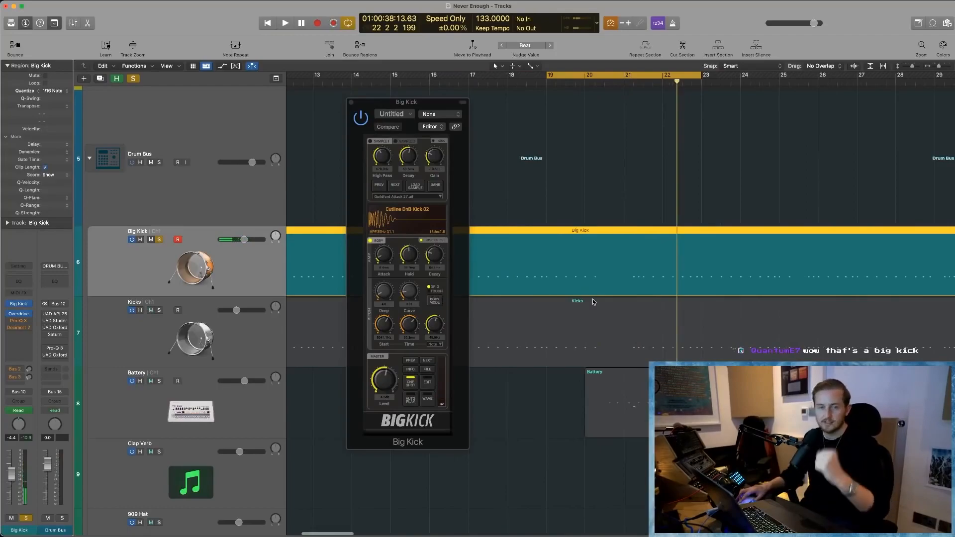
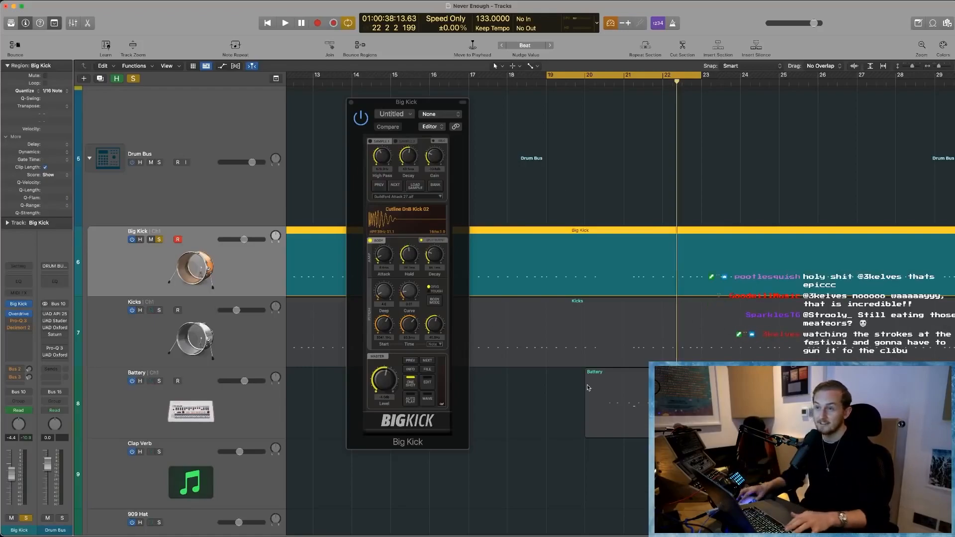
- Show the track automation and examine the Big Kick's Body Decay curve across the whole arrangement
key(z)
key(a)
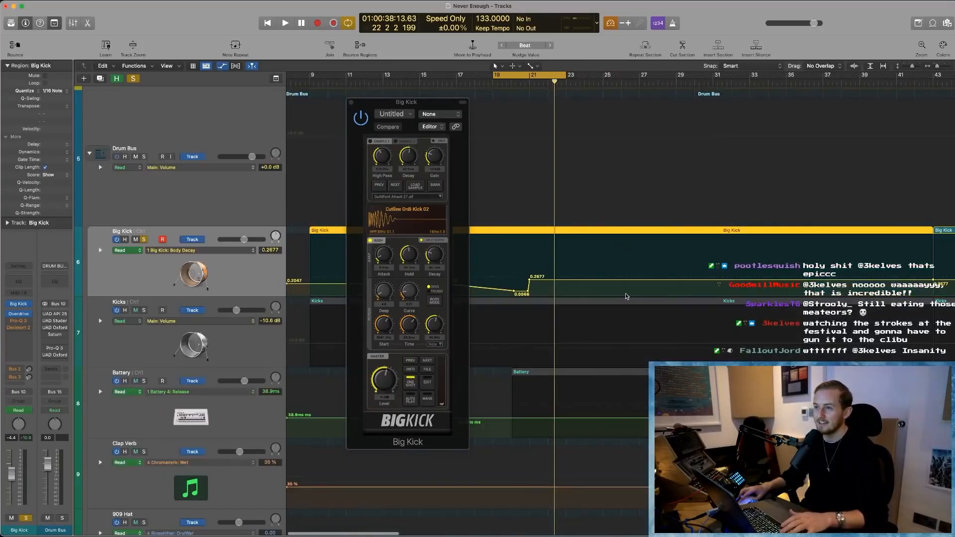
key(super+Left)
key(super+Left)
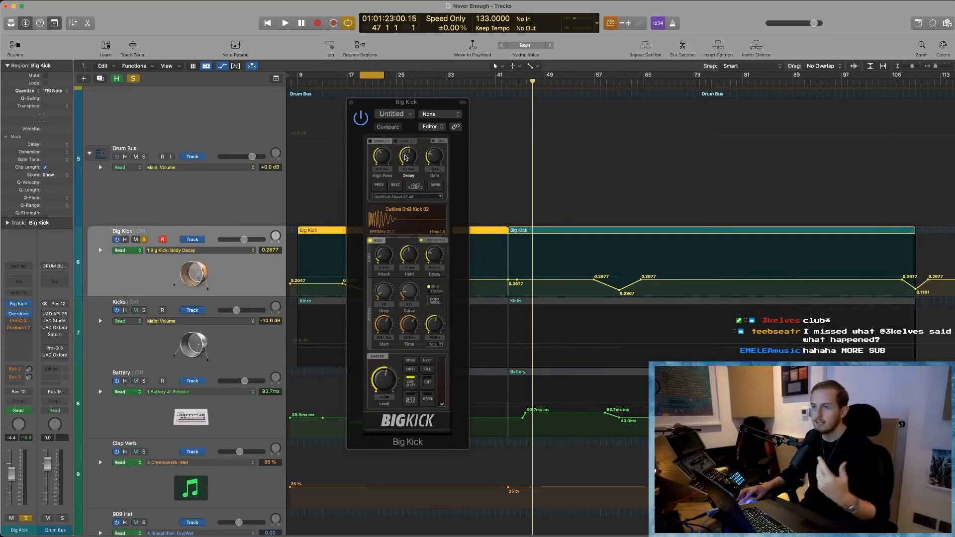
- Play the soloed Big Kick briefly, stop playback, and close its instrument window
key(space)
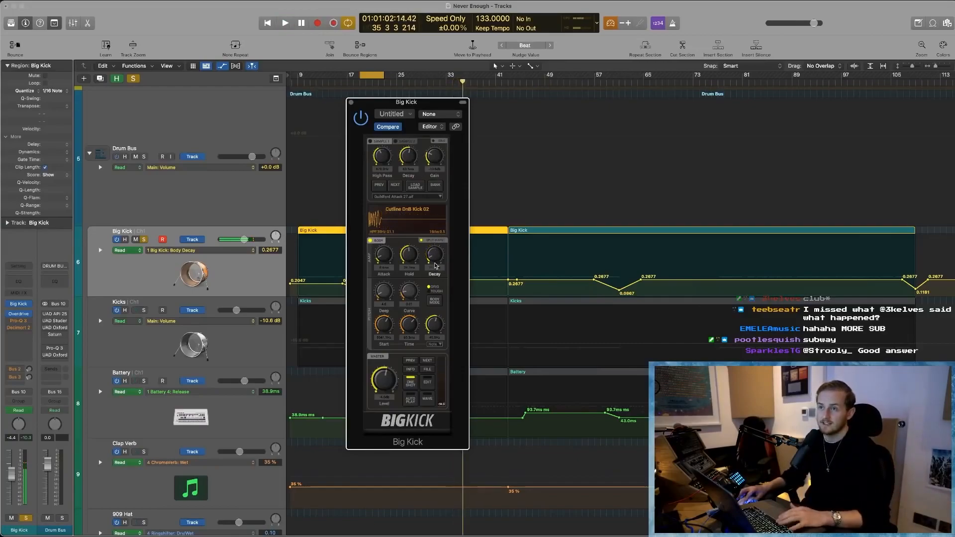
key(space)
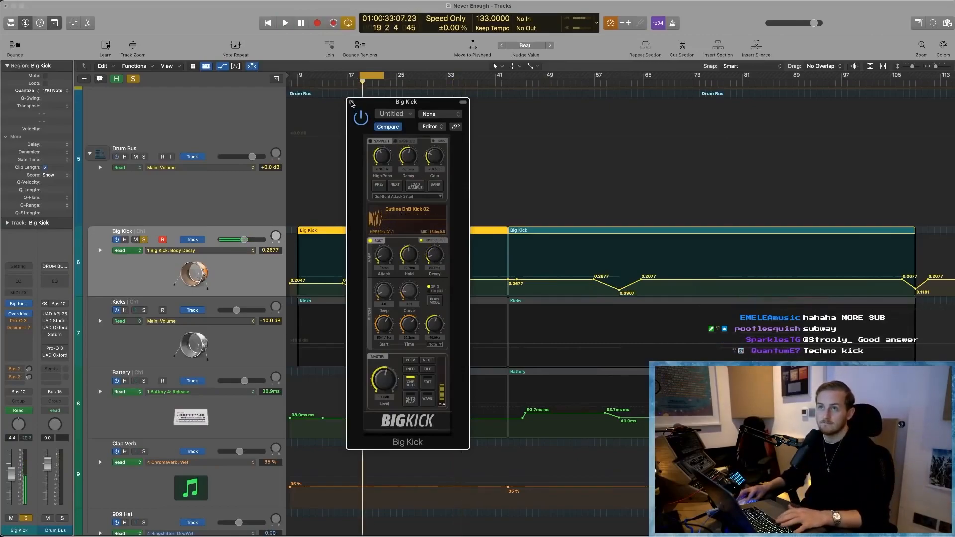
click(351, 102)
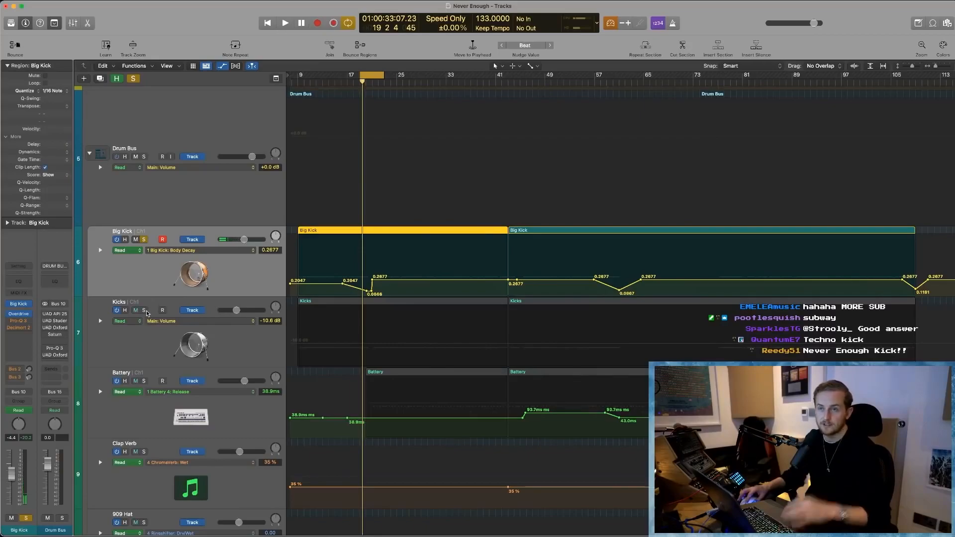
- Solo the Kicks track in the mixer alongside the Big Kick, play briefly, and hide the mixer
key(x)
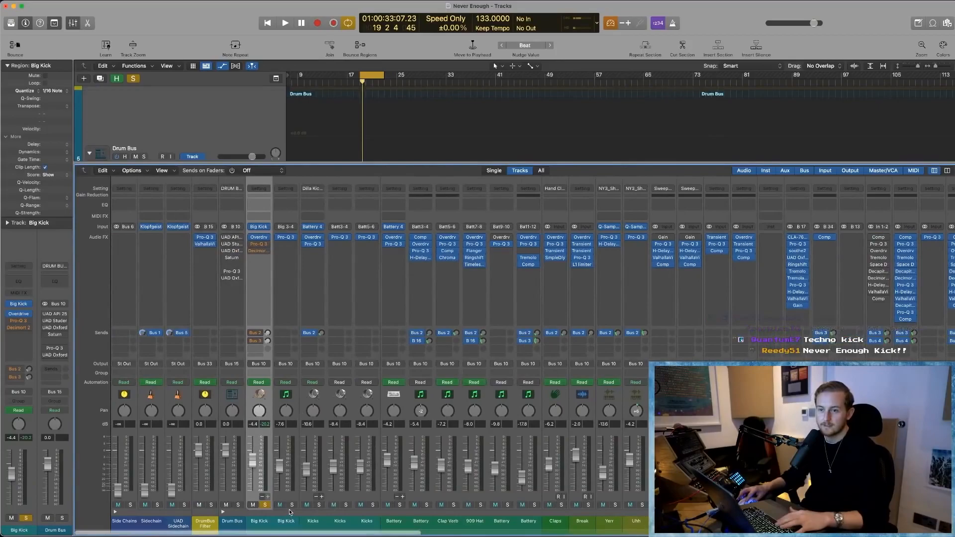
click(319, 505)
key(space)
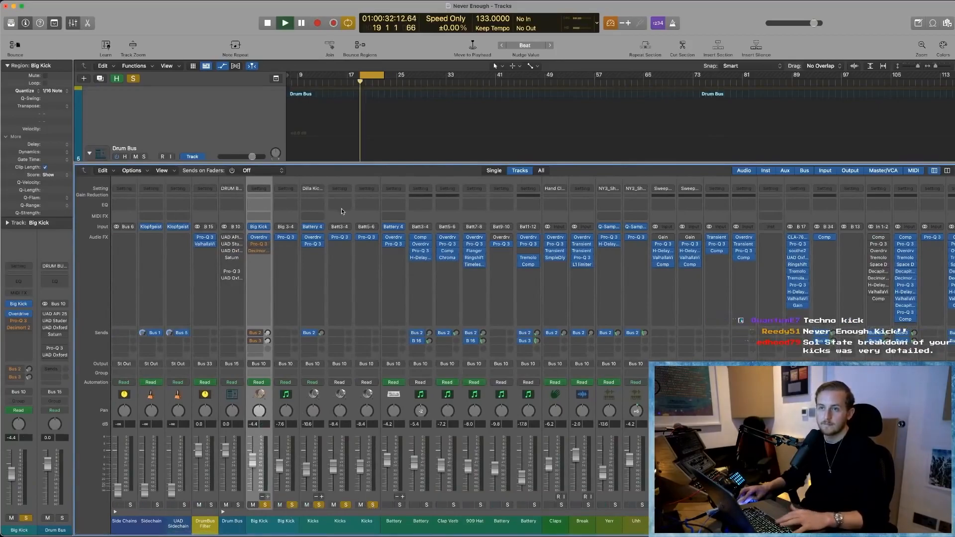
key(space)
key(x)
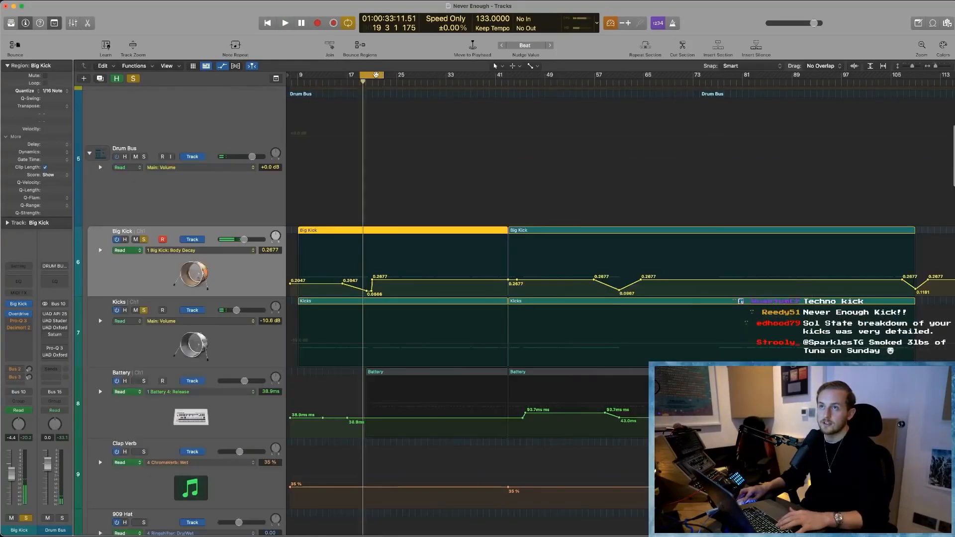
- Move the cycle range to bars 22–26, select the Kicks track, and play both kick layers together
drag(370, 75, 389, 76)
click(319, 334)
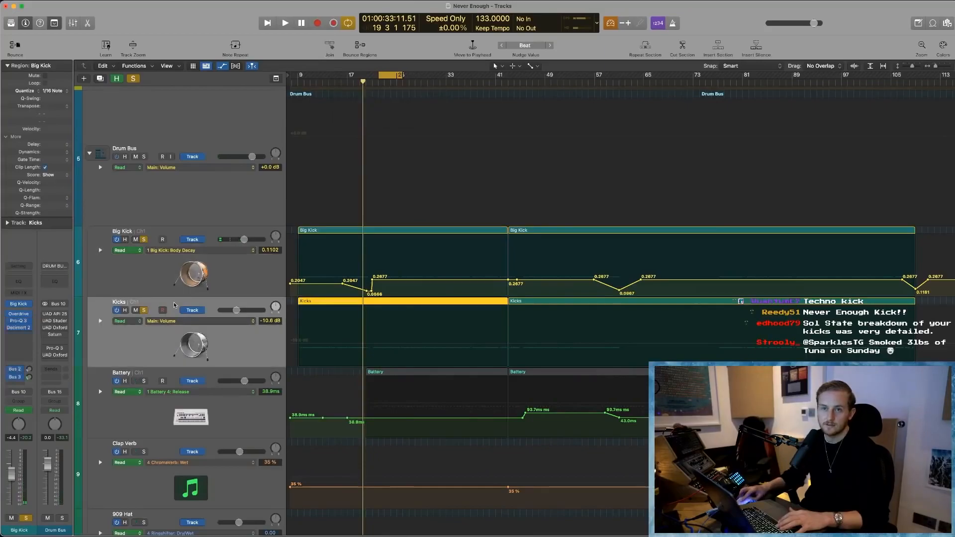
key(space)
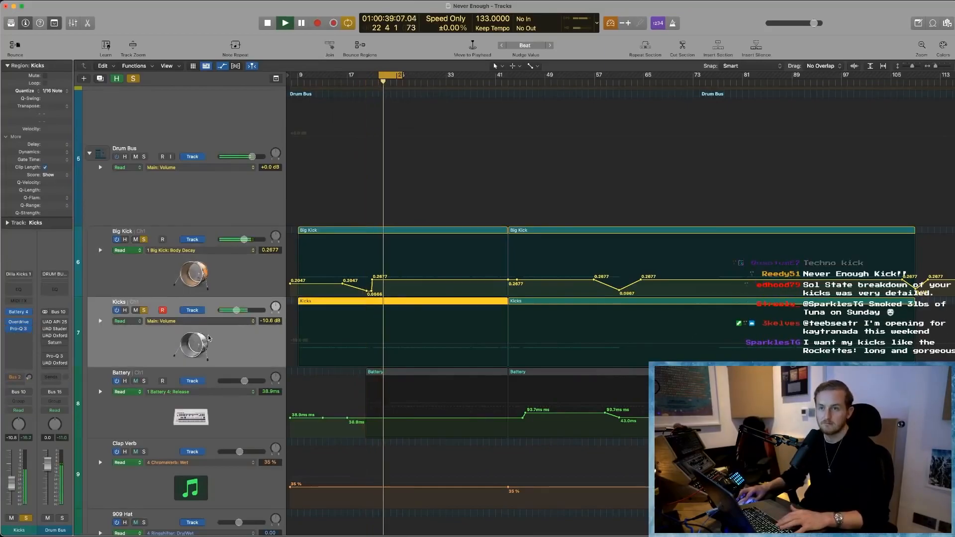
click(679, 209)
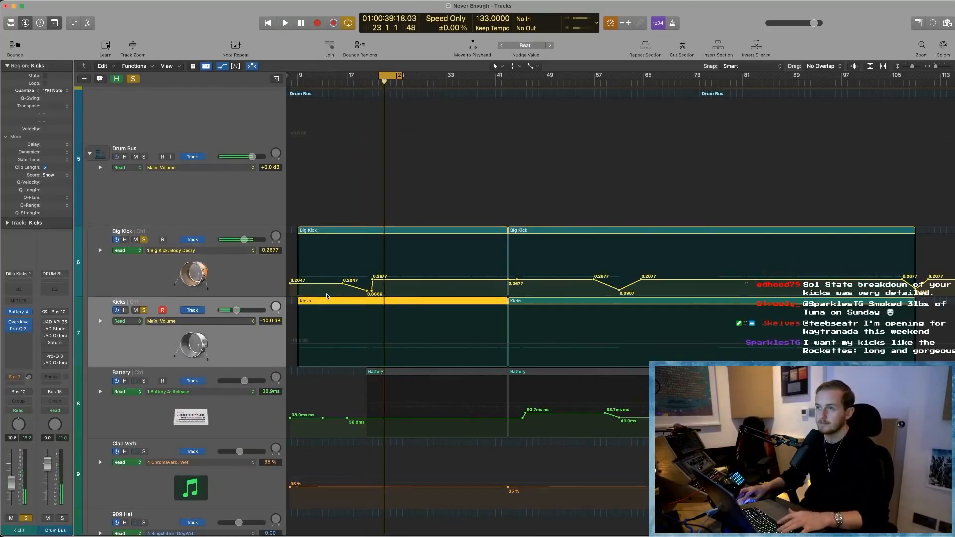
- Hide the automation and compare the Kicks alone with both kick layers by toggling the Big Kick's solo during playback
key(a)
key(super+Right)
key(super+Right)
key(super+Right)
key(super+Right)
key(super+Right)
key(super+Right)
key(super+Right)
key(super+Right)
key(super+Right)
key(super+Right)
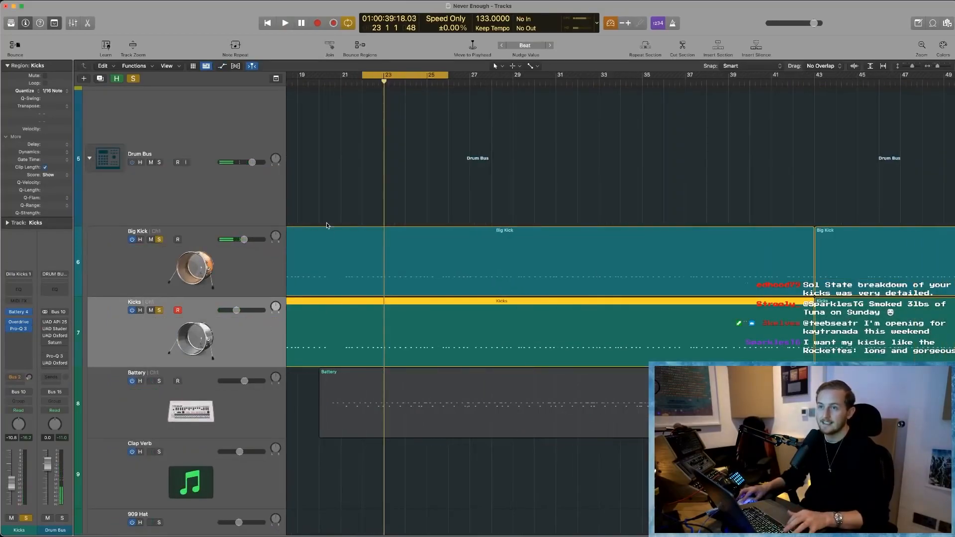
scroll(329, 225, left, 3)
click(159, 240)
key(space)
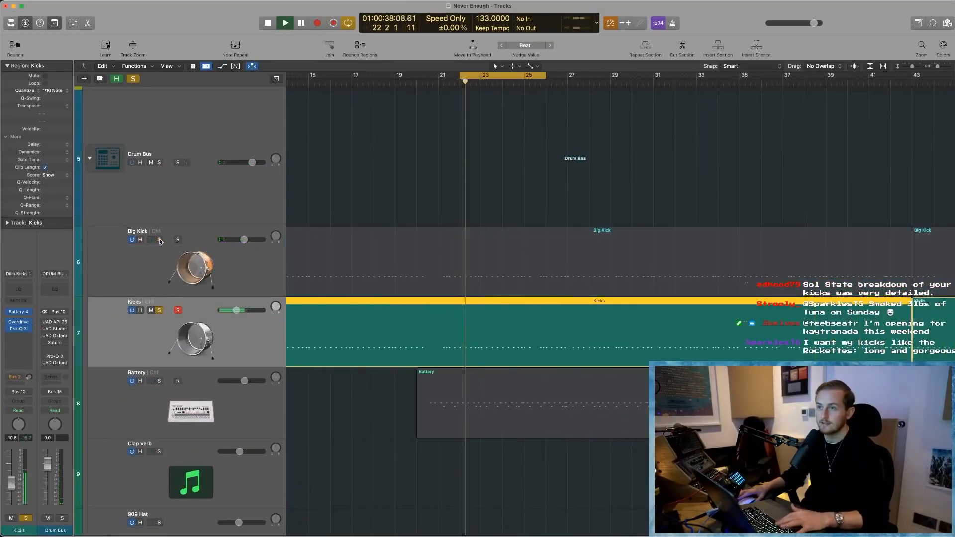
click(159, 240)
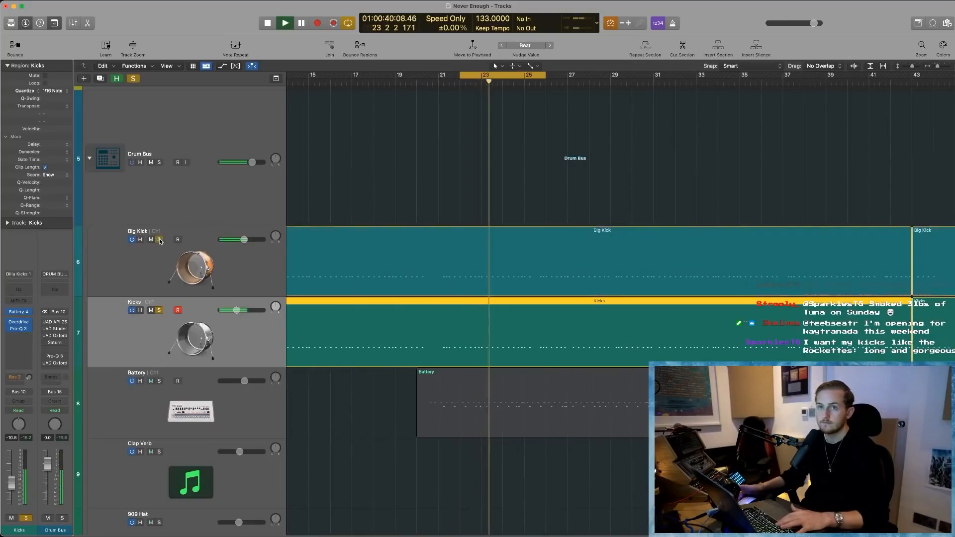
- Unsolo the Big Kick, play the Kicks track soloed on its own, and dismiss the System Overload alert
scroll(160, 238, down, 3)
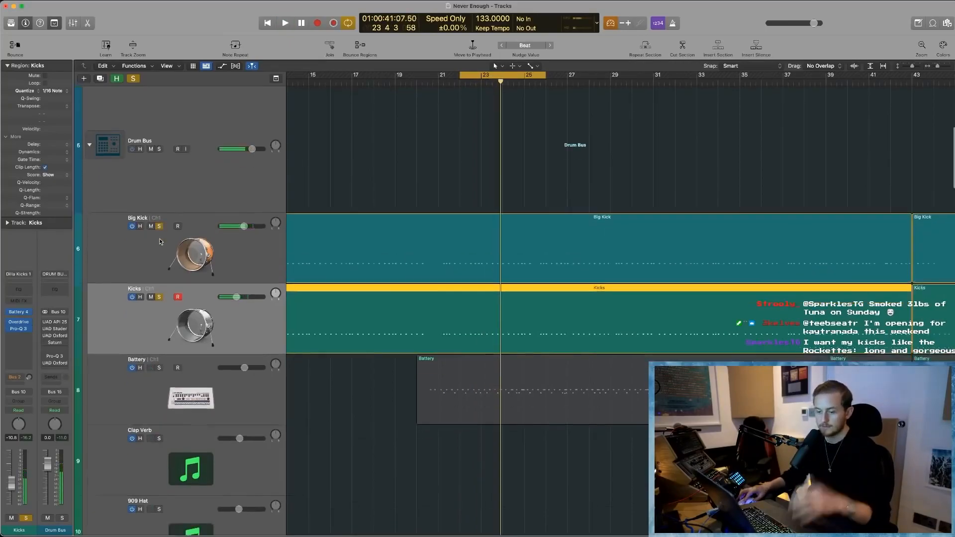
click(159, 240)
key(space)
click(160, 168)
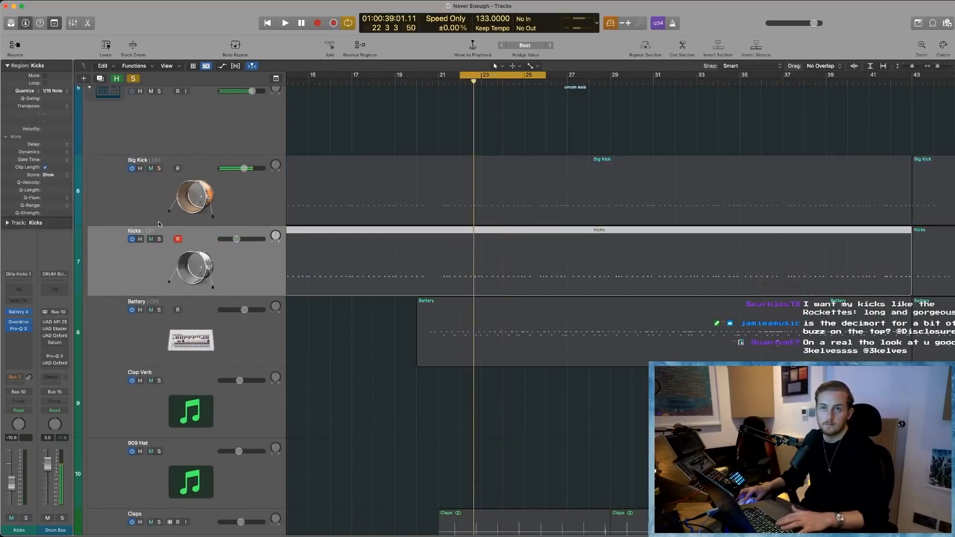
click(159, 239)
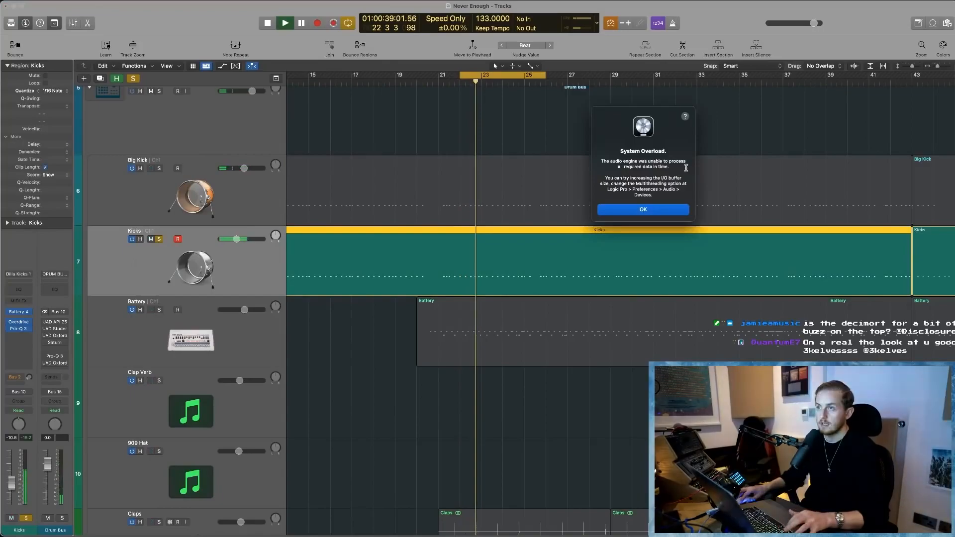
click(643, 209)
- Open the Kicks region before bar 43 in the Piano Roll
drag(438, 140, 593, 278)
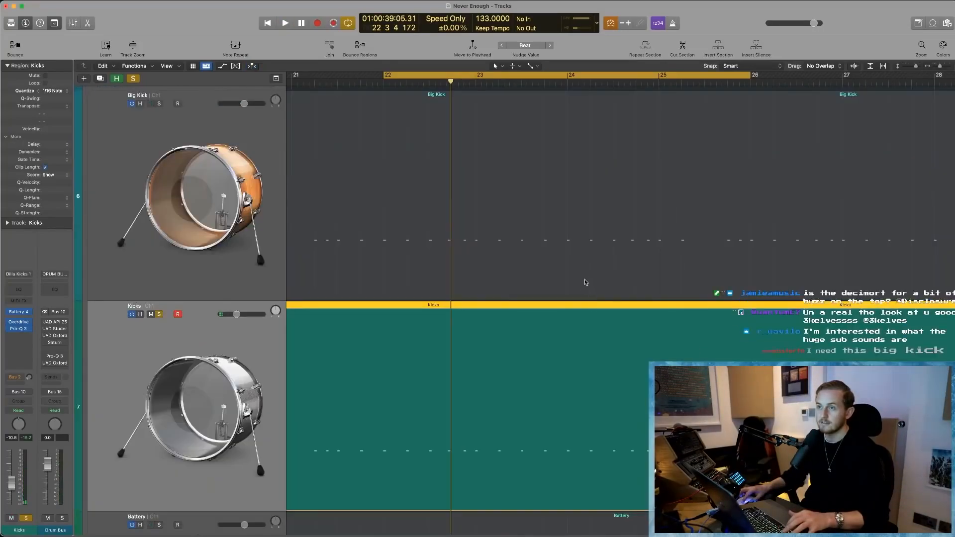
scroll(509, 273, down, 2)
scroll(512, 288, down, 5)
scroll(522, 270, down, 2)
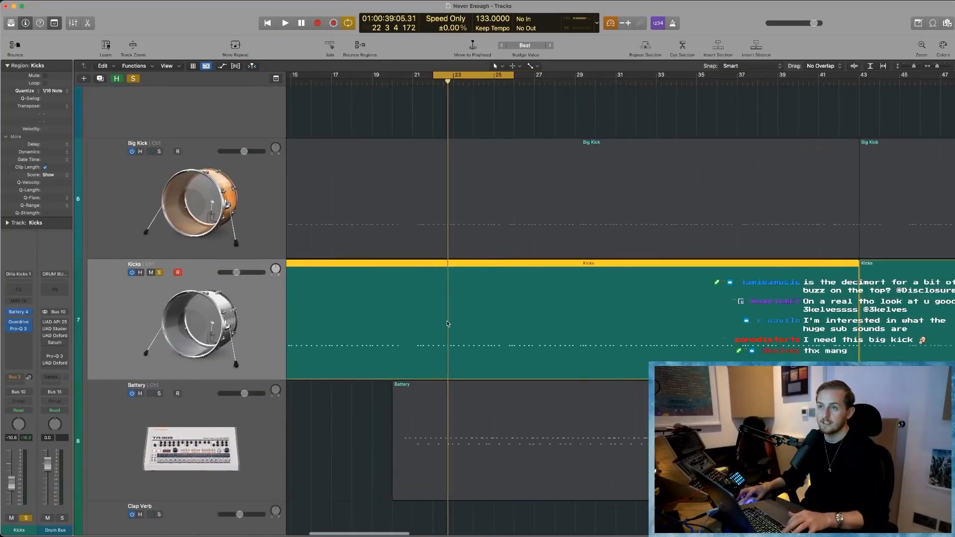
double_click(448, 324)
scroll(474, 300, down, 6)
- Examine the Kicks notes around bar 22 beat 4 closely and place the playhead at the softer note at 22 4 3
drag(477, 278, 648, 386)
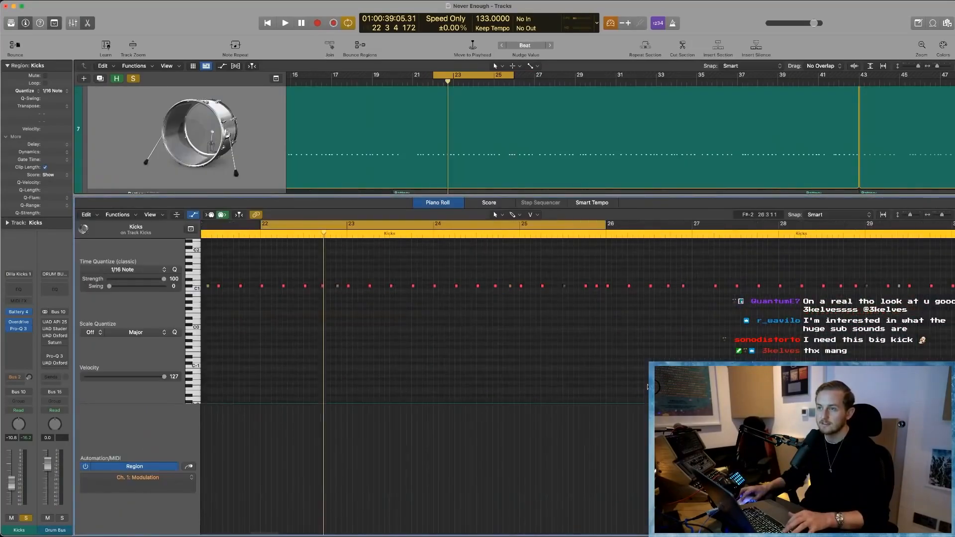
scroll(404, 307, up, 8)
scroll(404, 307, up, 5)
scroll(404, 308, up, 4)
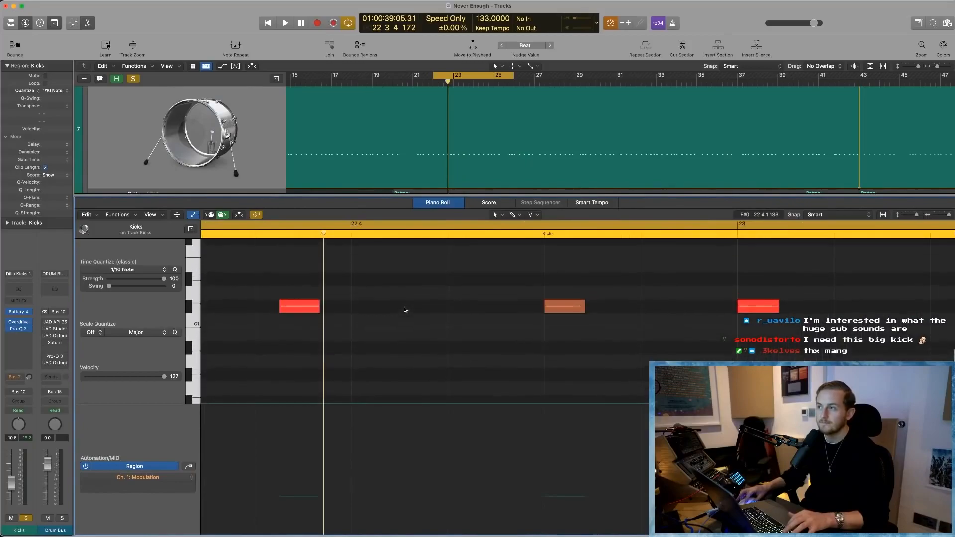
scroll(404, 308, left, 3)
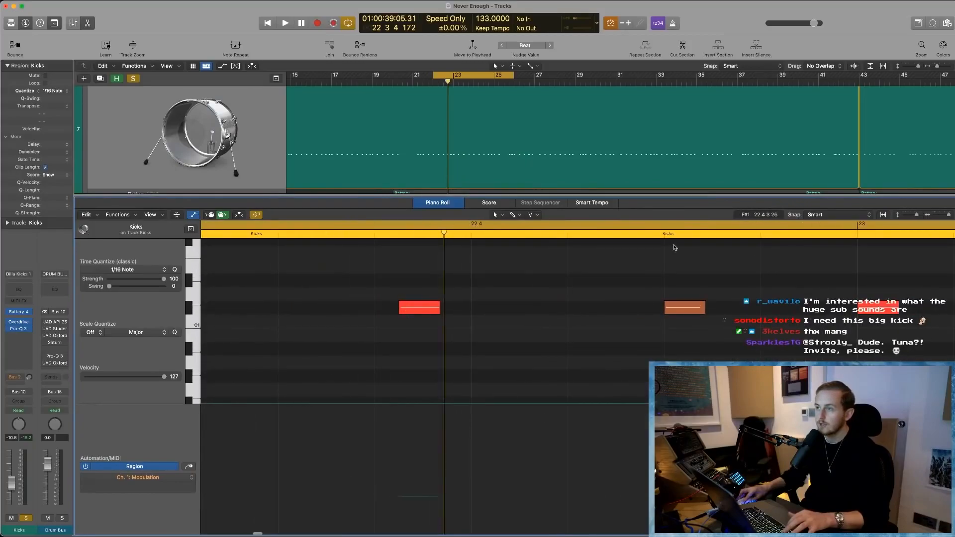
click(664, 235)
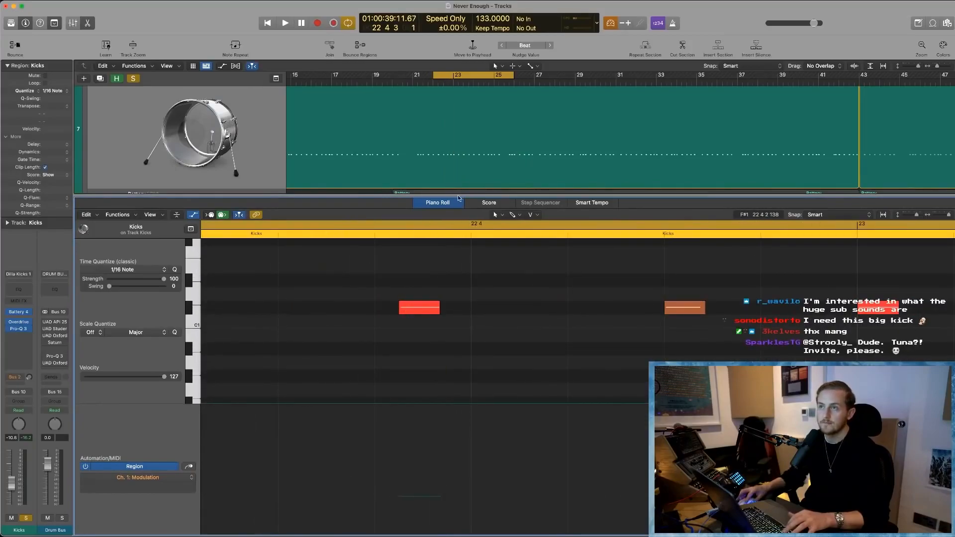
- Close the Piano Roll and solo the Big Kick, Break and Claps tracks alongside the Kicks
key(p)
scroll(443, 371, down, 4)
scroll(403, 369, down, 4)
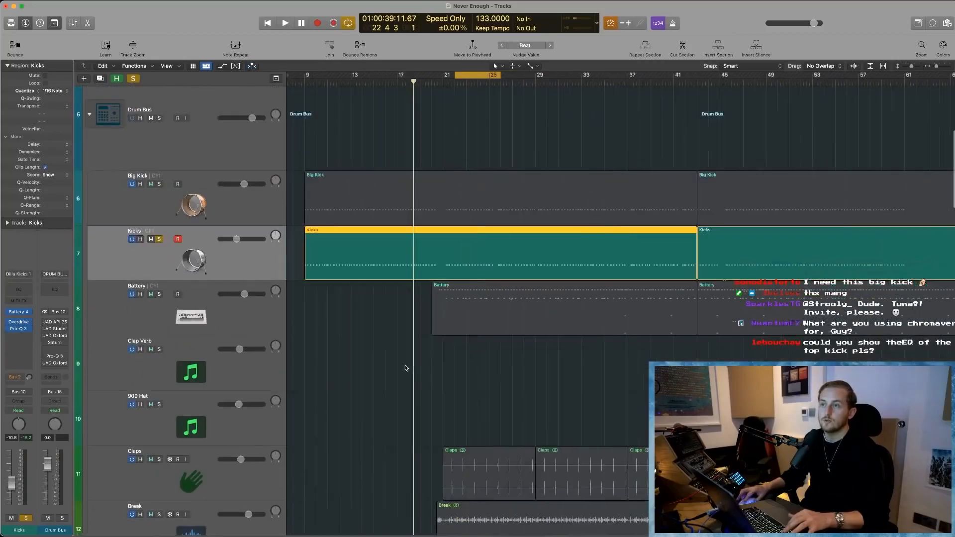
scroll(406, 369, down, 2)
click(159, 184)
scroll(198, 296, down, 3)
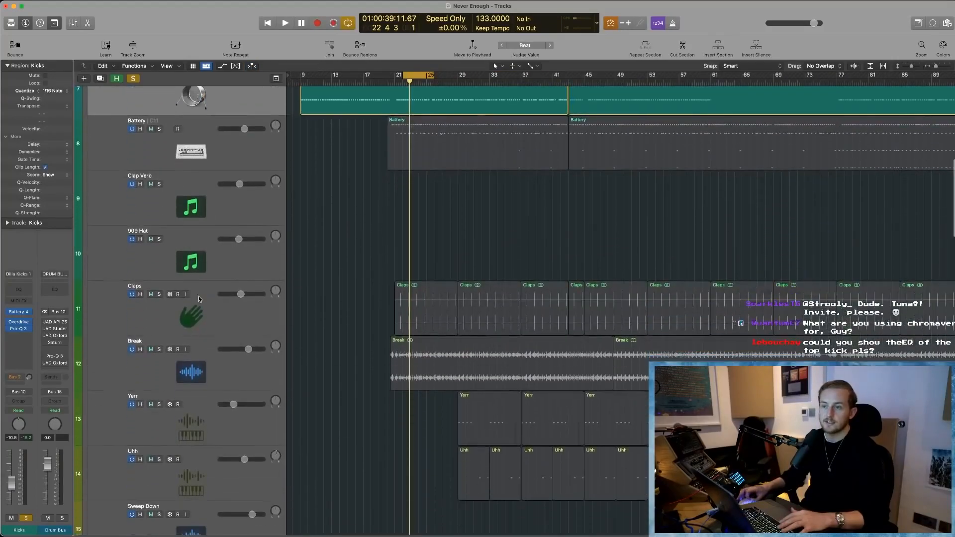
click(159, 350)
click(159, 297)
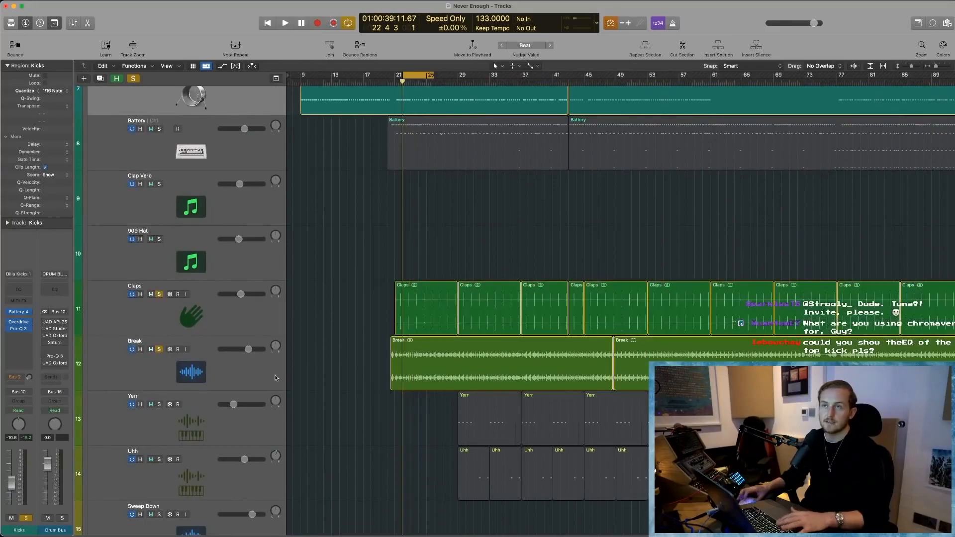
- Play the soloed drum tracks with the cycle turned off, reduce the track heights to show them together, and stop playback
key(space)
key(c)
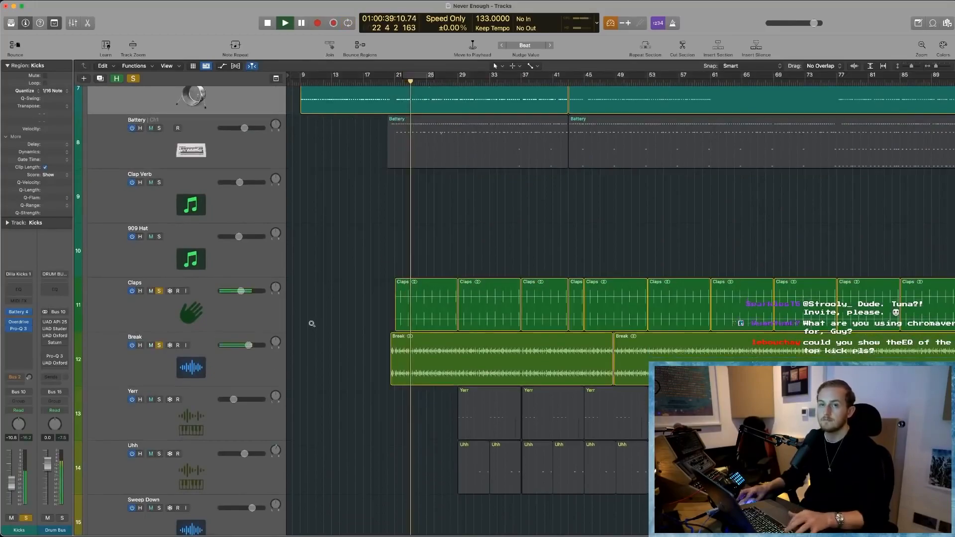
key(super+Up)
key(super+Up)
scroll(354, 291, up, 1)
scroll(354, 291, up, 1)
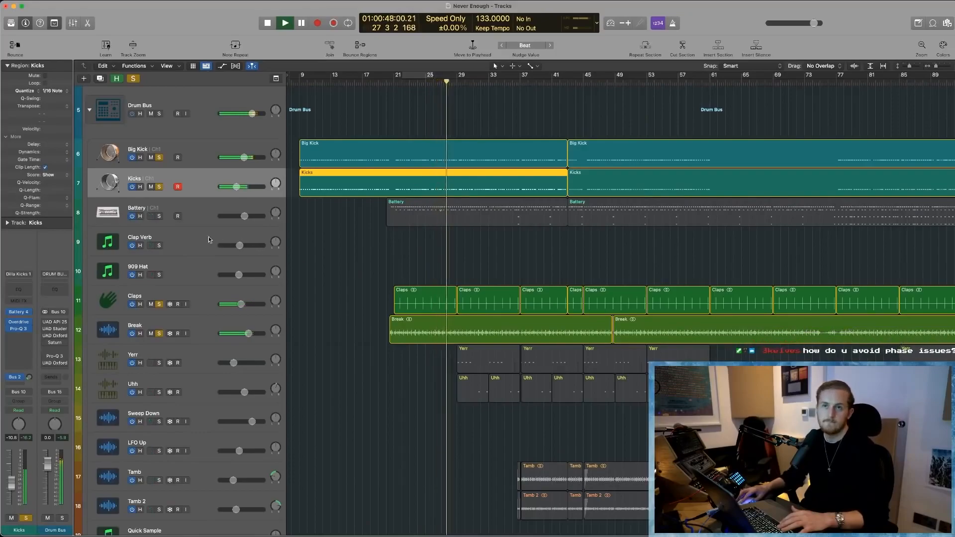
key(Return)
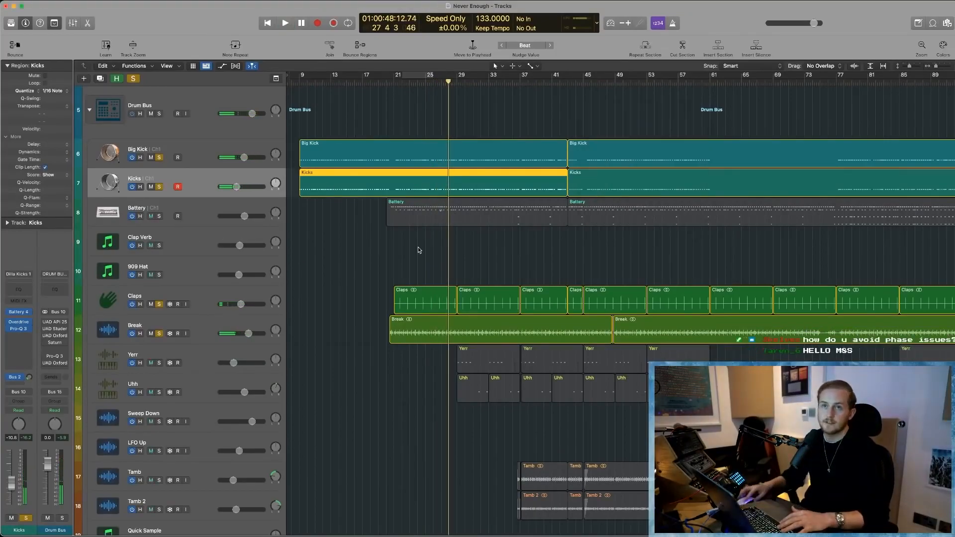
- Select the Battery track, clear all solos, and open its regions in the Piano Roll with the full note pattern in view
click(227, 216)
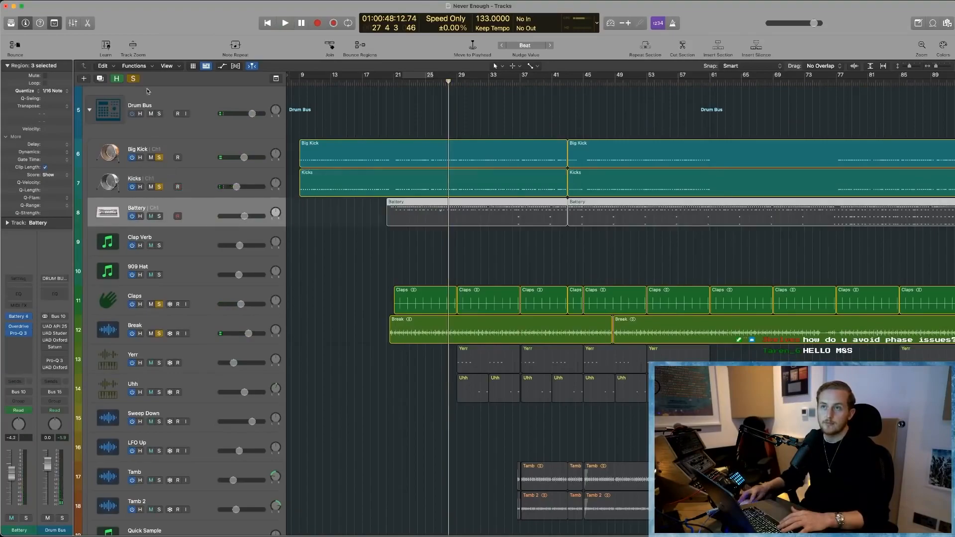
key(e)
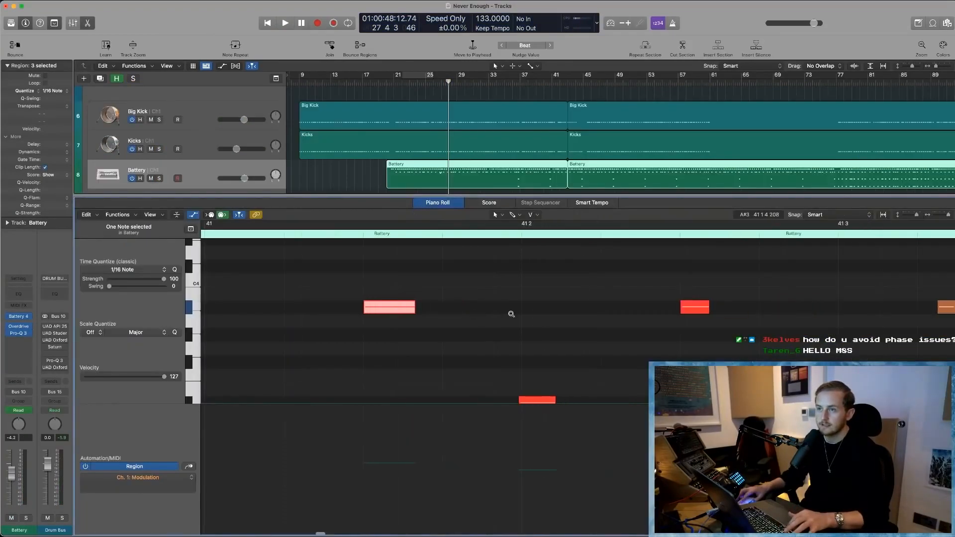
ctrl+alt+click(511, 314)
scroll(502, 341, up, 3)
key(super+Left)
key(super+Left)
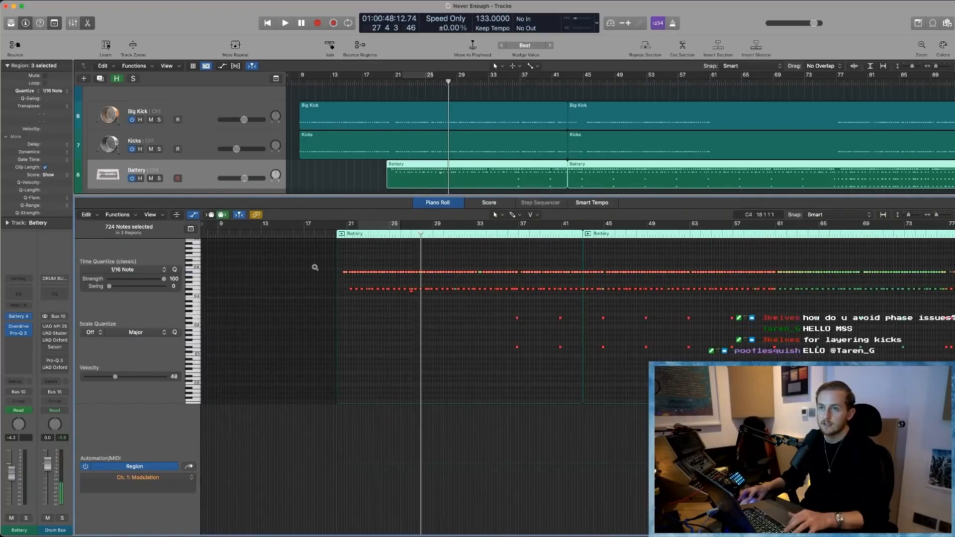
- Hide the Piano Roll's automation area, deselect the notes, and examine the Battery pattern around bars 21–30
key(super+Right)
key(super+Right)
key(super+Down)
key(super+Down)
scroll(324, 282, up, 3)
key(a)
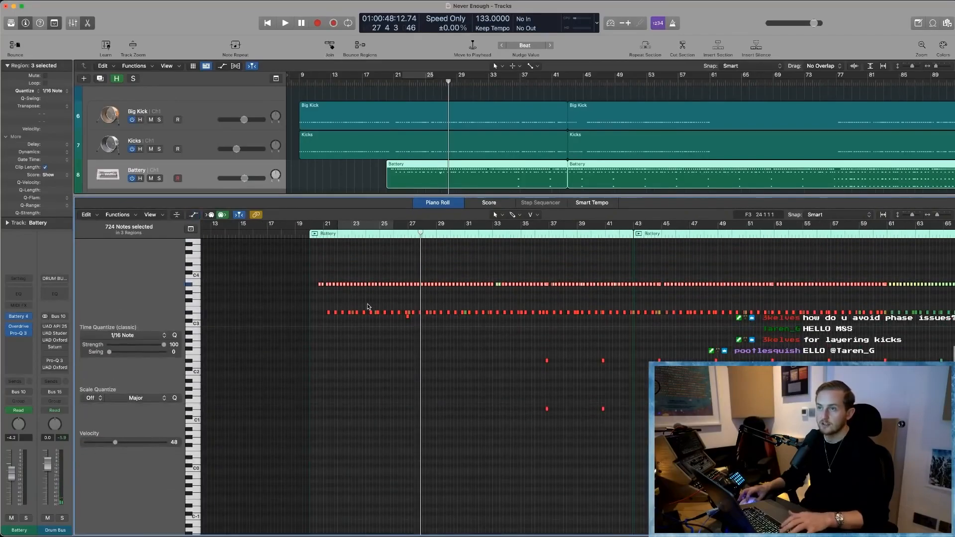
scroll(373, 304, up, 10)
scroll(378, 301, down, 2)
click(378, 302)
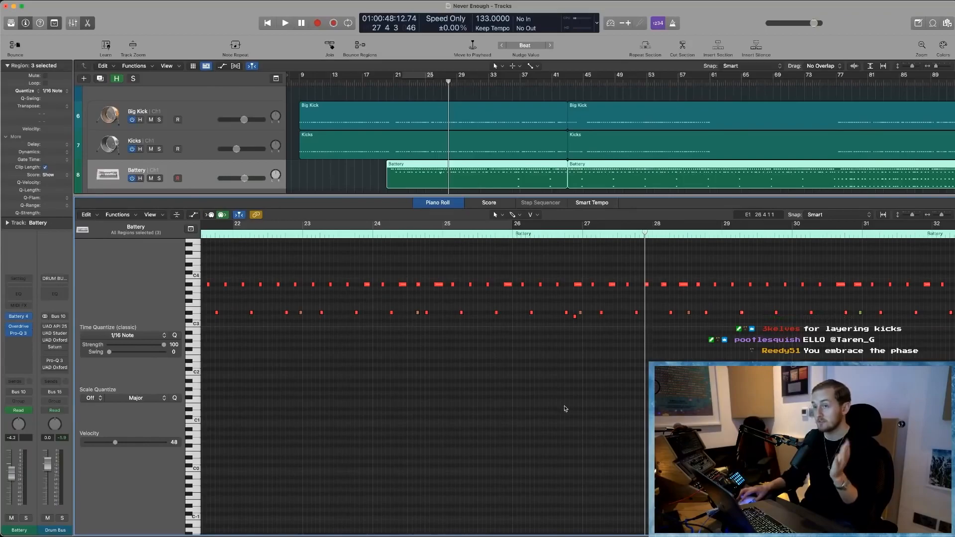
scroll(517, 363, left, 5)
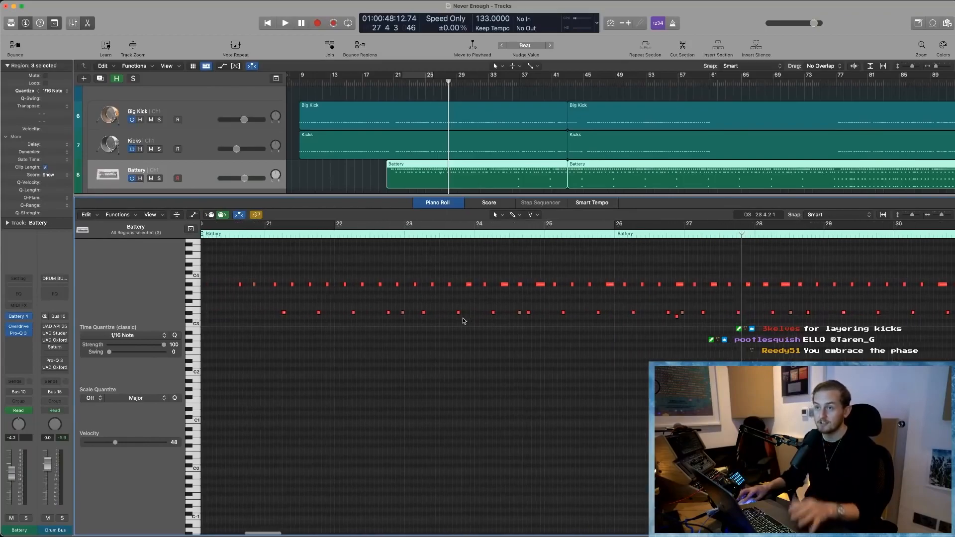
- Zoom in on the opening Battery notes and examine the A#3 and lower-lane pattern from bar 20 onwards
drag(295, 265, 472, 292)
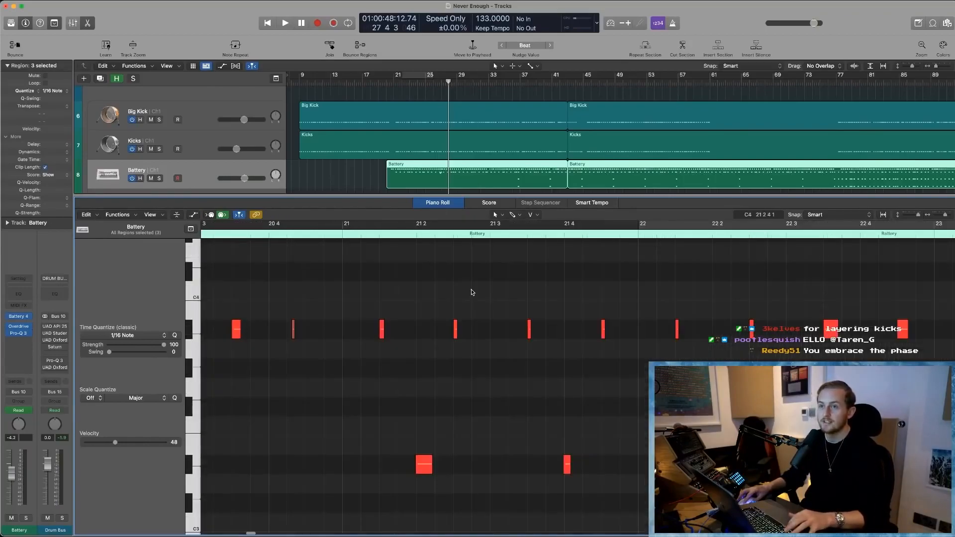
scroll(291, 353, up, 3)
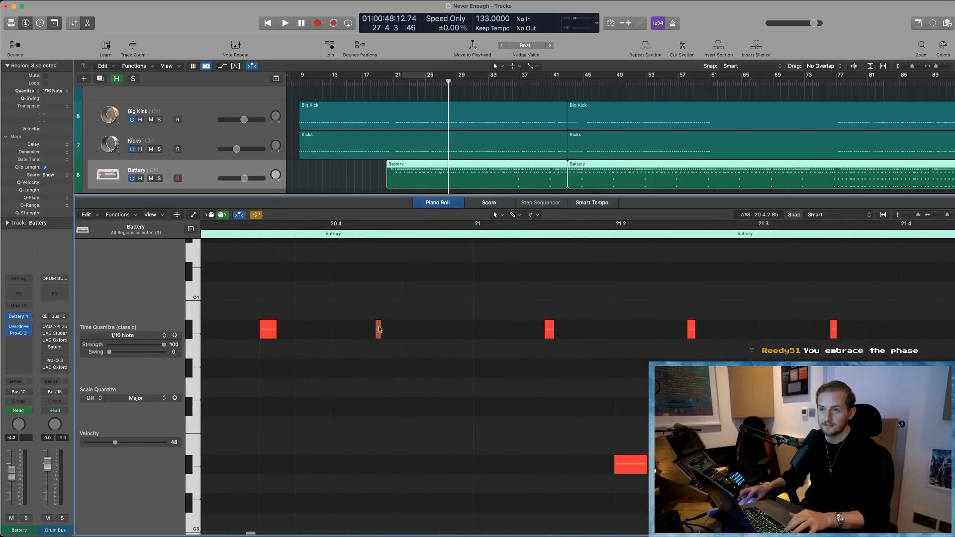
click(699, 327)
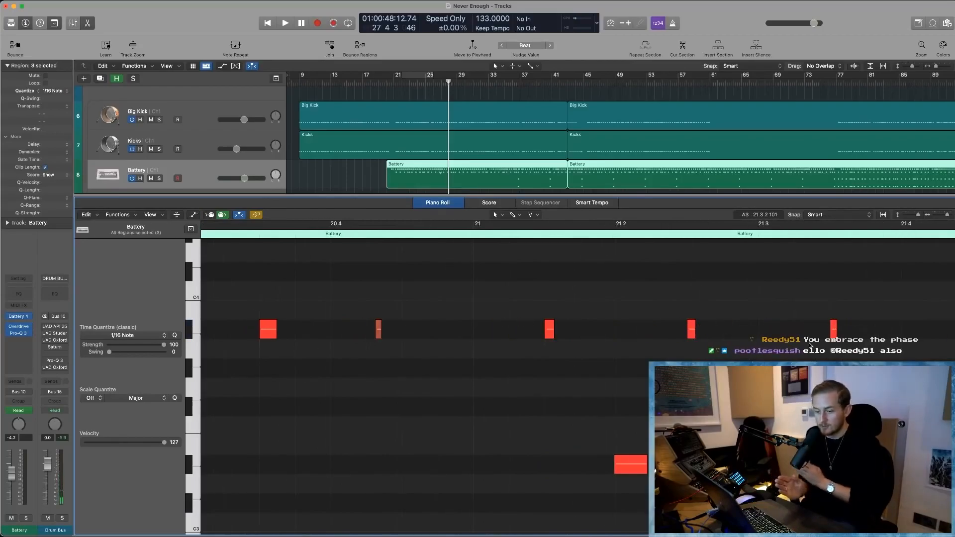
key(super+Left)
scroll(665, 365, right, 9)
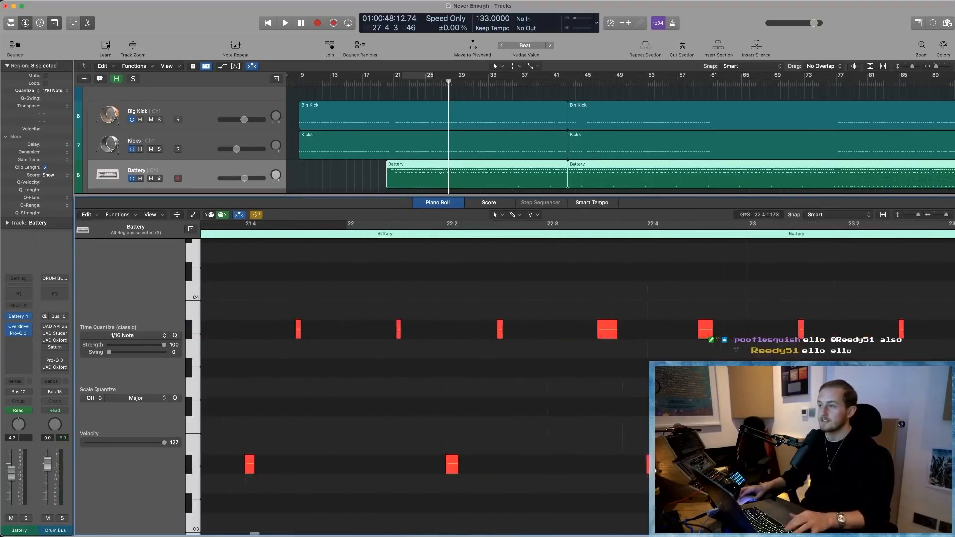
scroll(611, 374, right, 15)
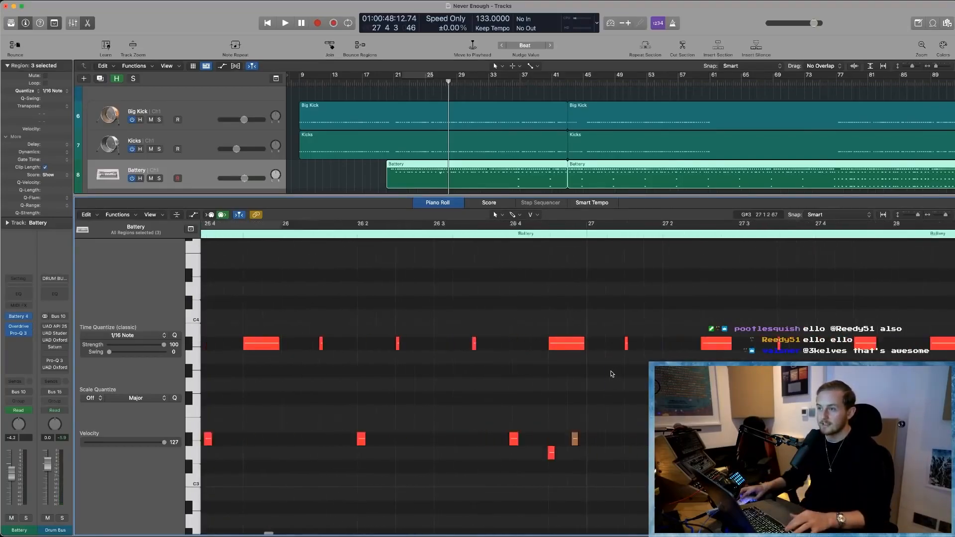
scroll(612, 374, right, 15)
scroll(612, 374, right, 8)
- Audition individual A#3 notes around bars 33 and 34 and check their velocities and lengths
click(531, 349)
drag(607, 320, 669, 354)
scroll(602, 354, right, 5)
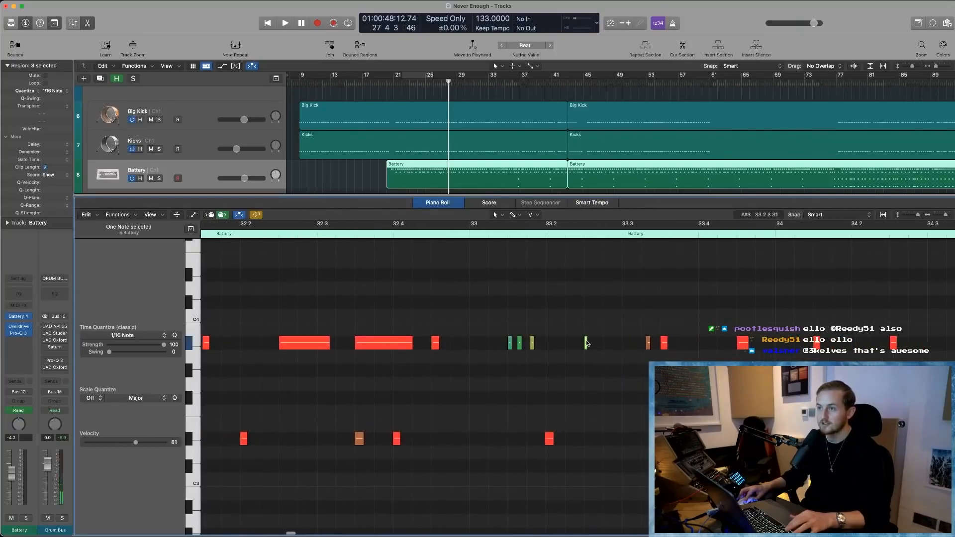
scroll(623, 347, right, 3)
scroll(549, 365, right, 10)
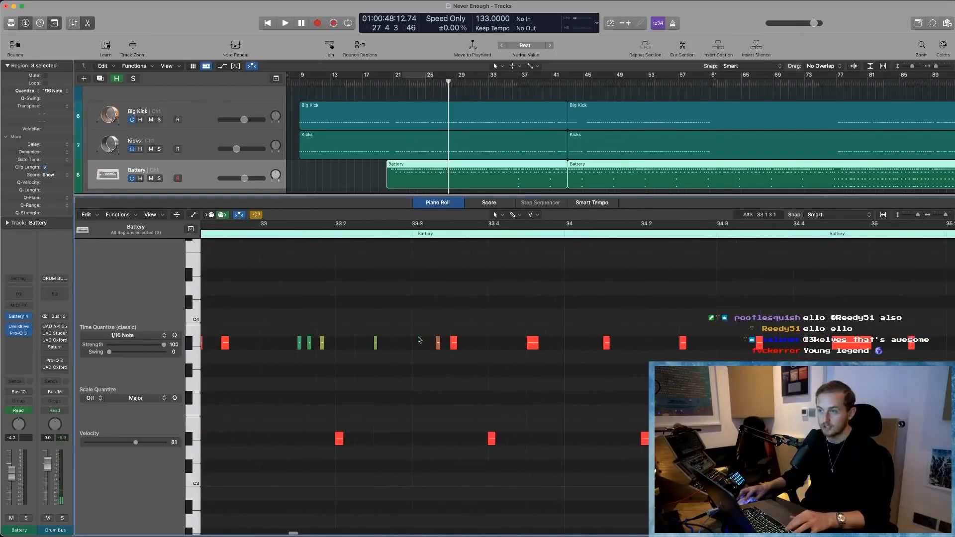
click(667, 345)
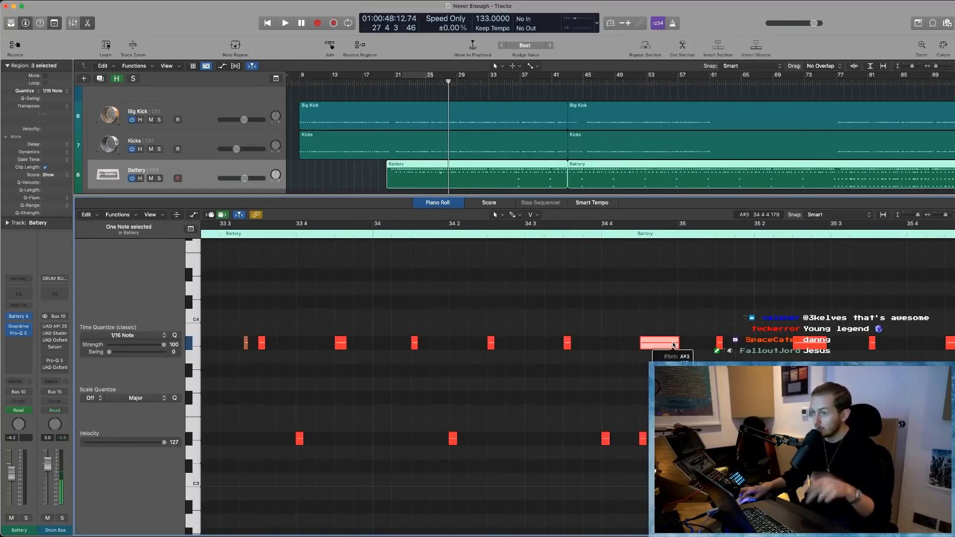
- Follow the Battery note pattern from bar 35 through to the end of the second region at bar 109
scroll(673, 344, right, 20)
click(612, 346)
key(Left)
scroll(572, 347, right, 5)
scroll(568, 346, right, 20)
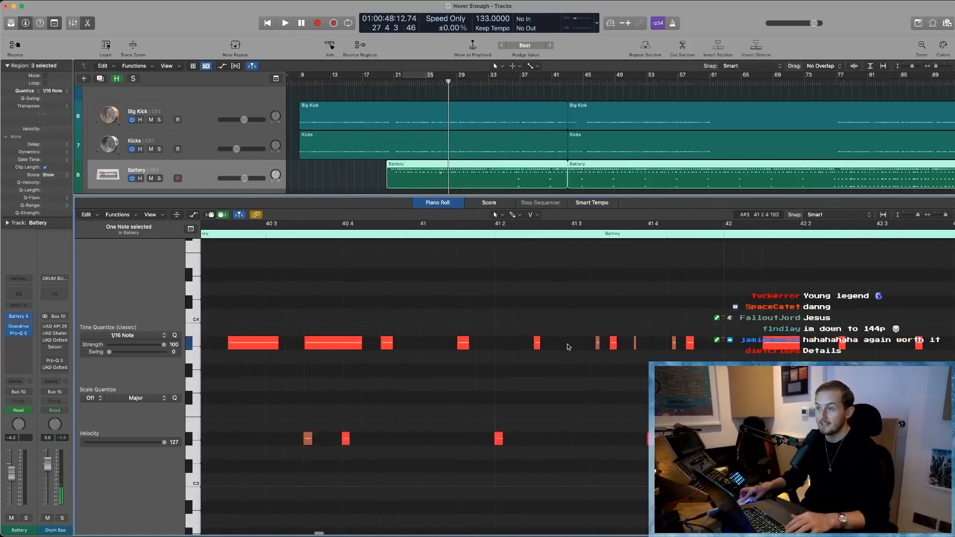
scroll(568, 346, right, 20)
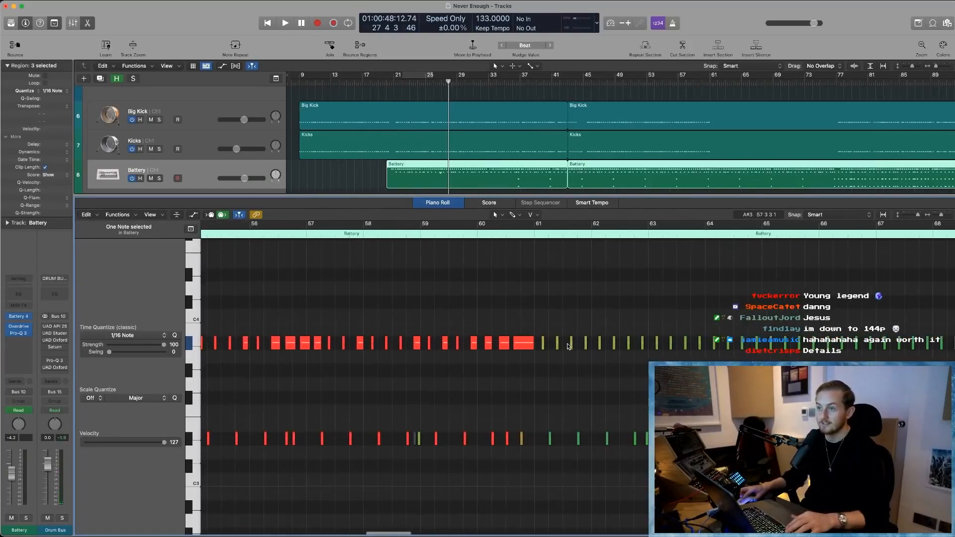
scroll(567, 345, right, 15)
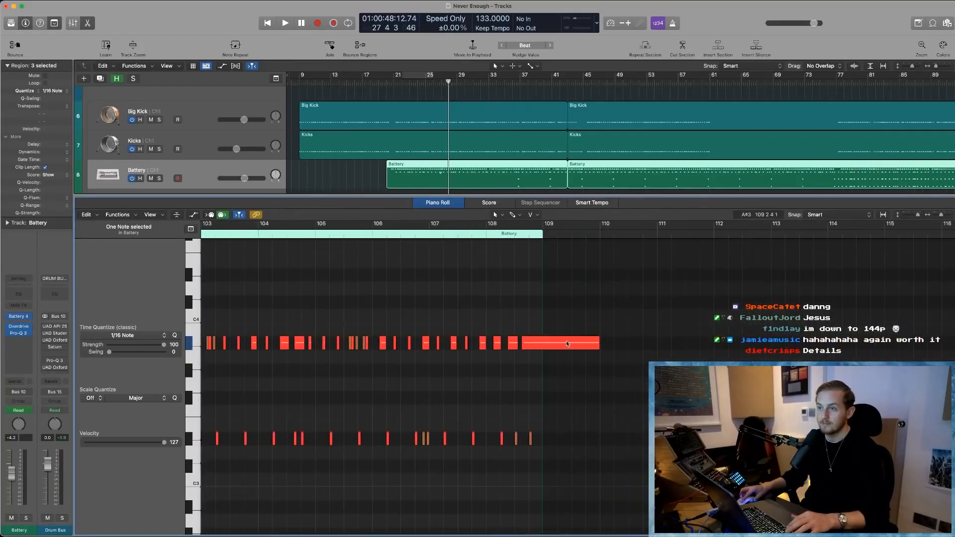
drag(541, 311, 682, 314)
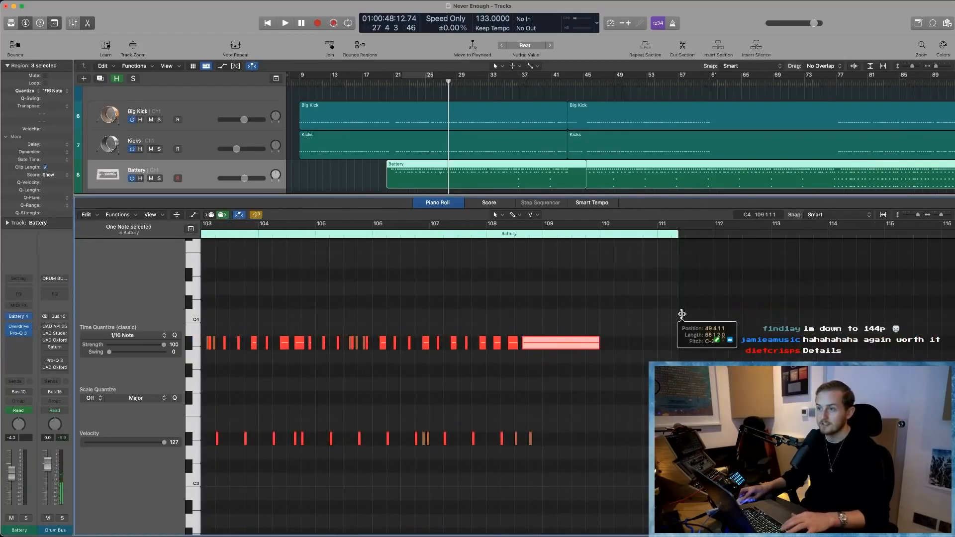
click(600, 372)
key(super+z)
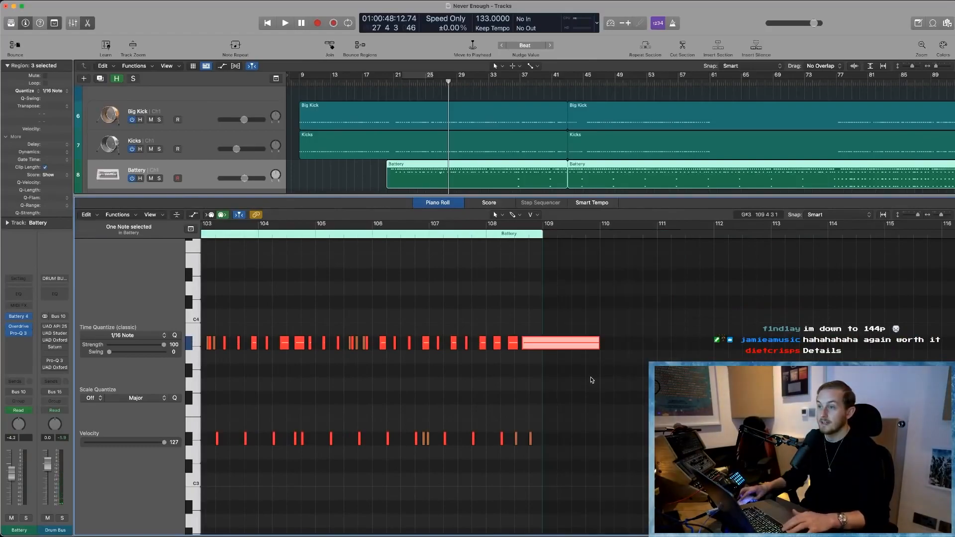
- Examine the last Battery region's overall note pattern from bar 117 onwards, and return to the pattern around bars 24–50
scroll(591, 378, down, 5)
scroll(591, 378, down, 3)
scroll(592, 376, right, 15)
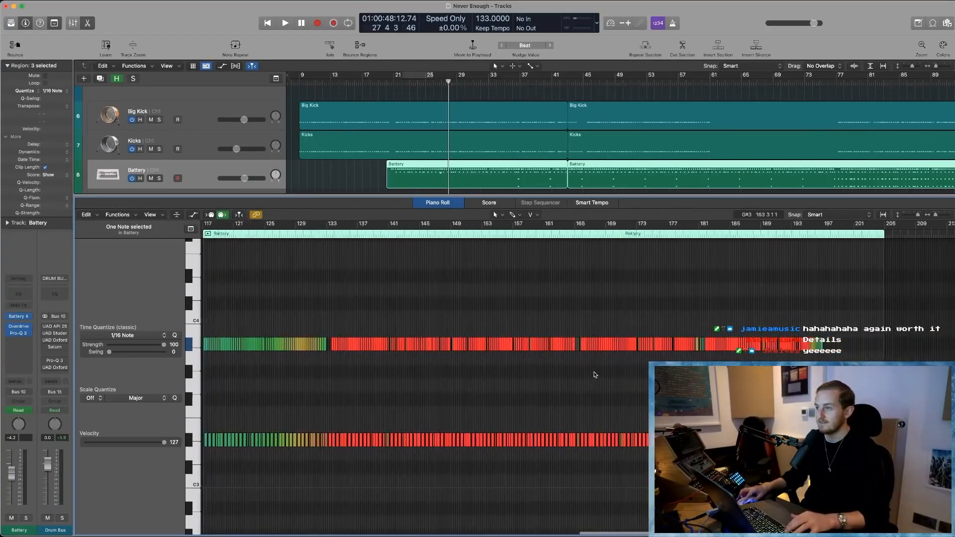
scroll(592, 374, down, 2)
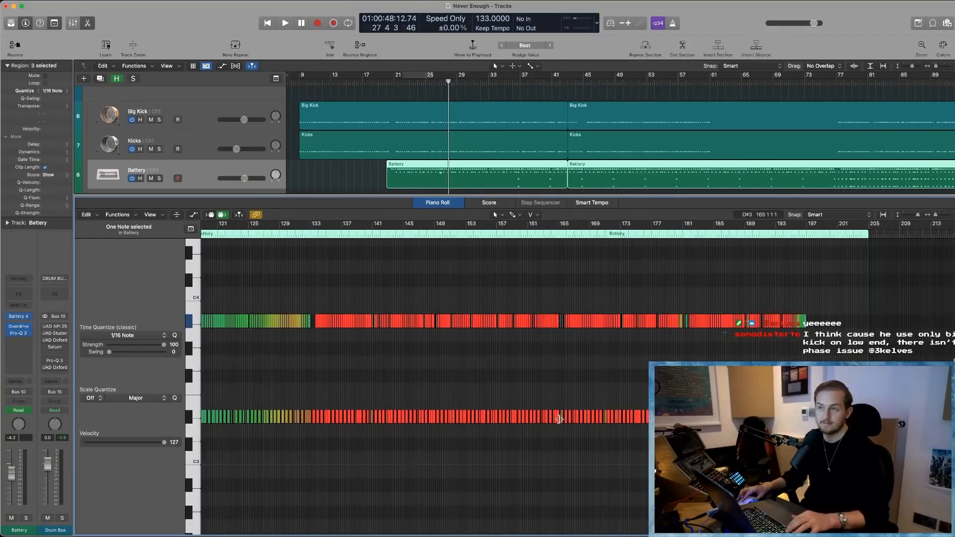
click(579, 359)
scroll(579, 358, right, 4)
scroll(579, 358, left, 14)
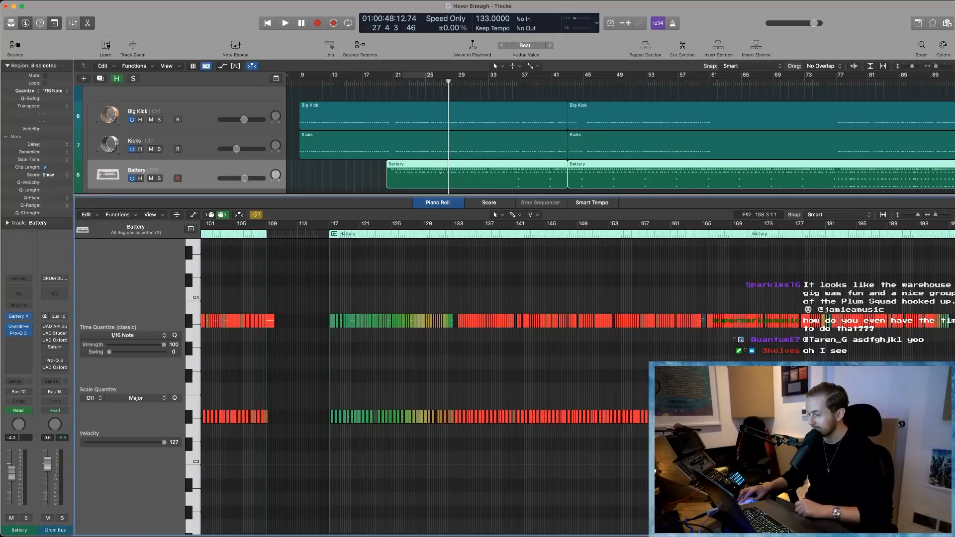
scroll(435, 314, left, 12)
scroll(328, 392, up, 4)
scroll(328, 392, up, 4)
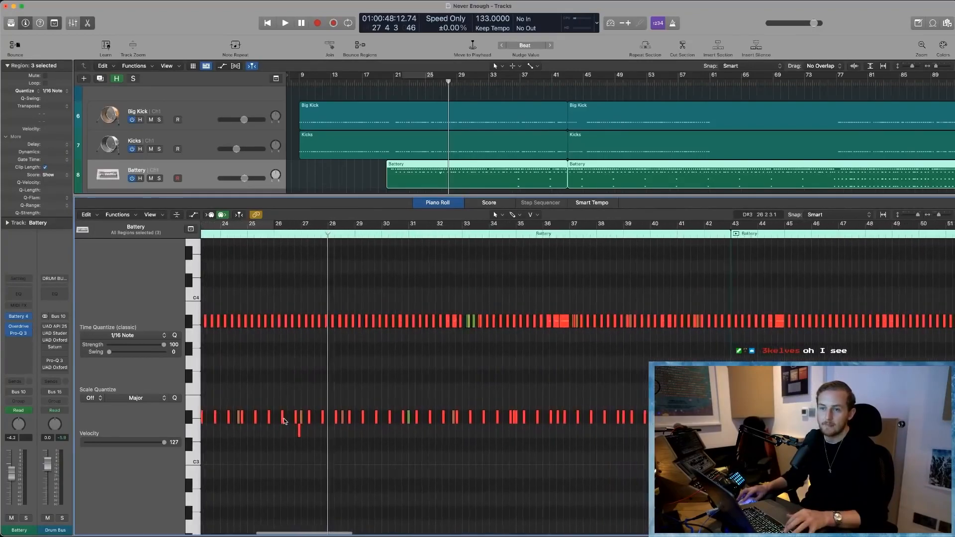
- Select all D#3 Battery notes, show the Mixer, solo the Battery output channels and play them in a cycle over about bars 47–56
click(186, 415)
scroll(375, 438, up, 6)
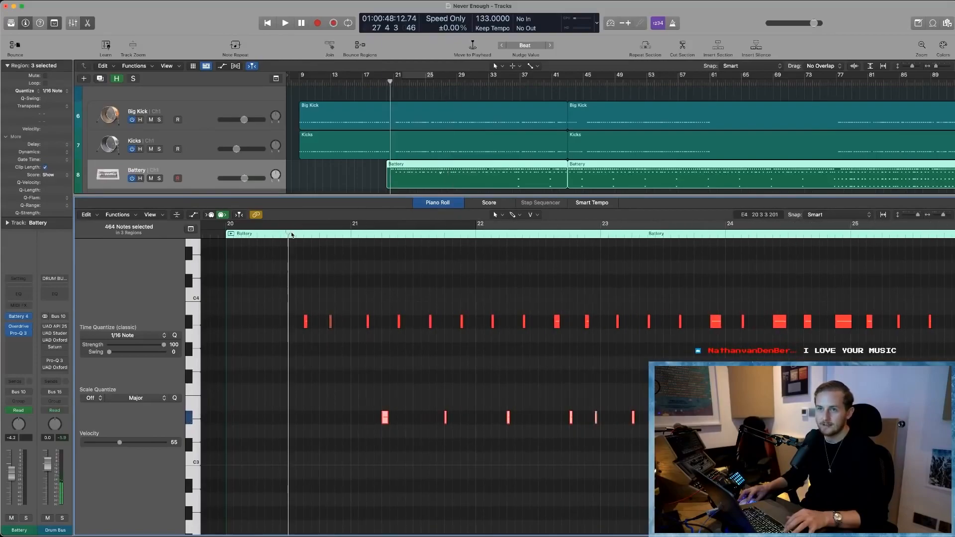
key(x)
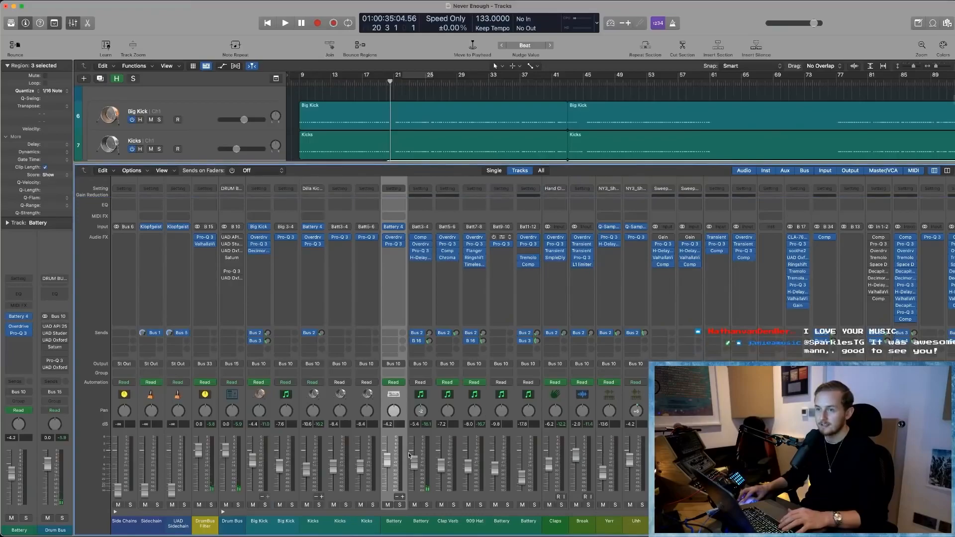
click(399, 505)
click(427, 504)
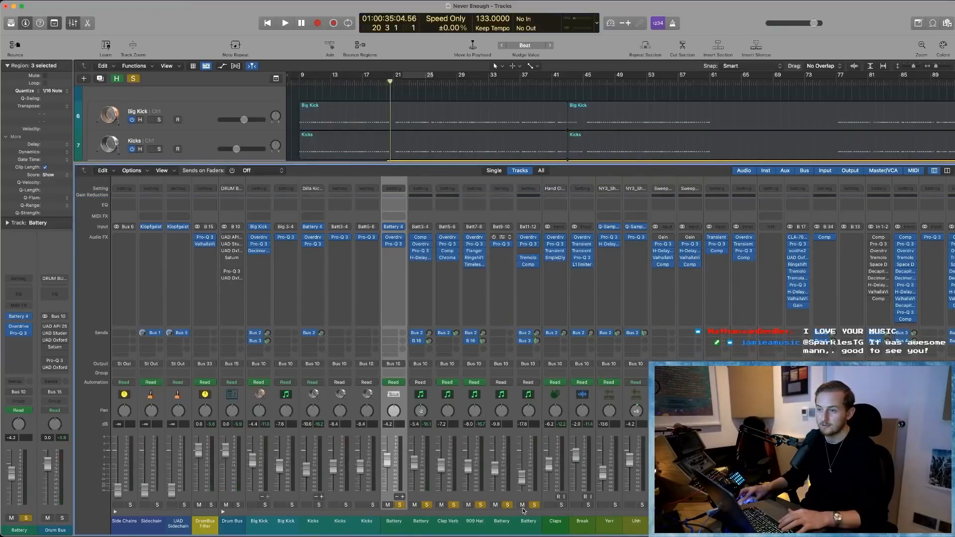
drag(602, 77, 670, 78)
key(space)
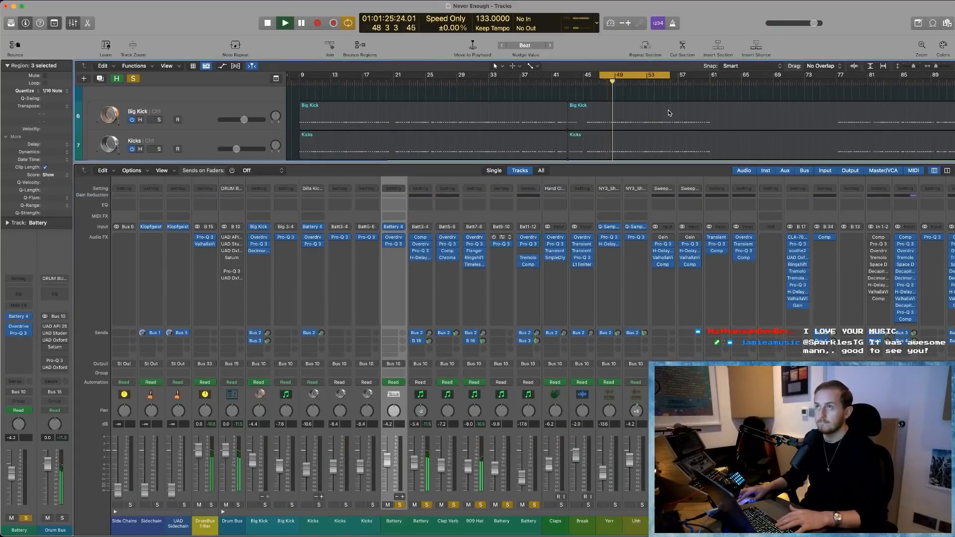
- Remove the 909 Hat's solo to isolate the Clap Verb, and open the Clap Verb's ChromaVerb with its window moved aside
click(479, 505)
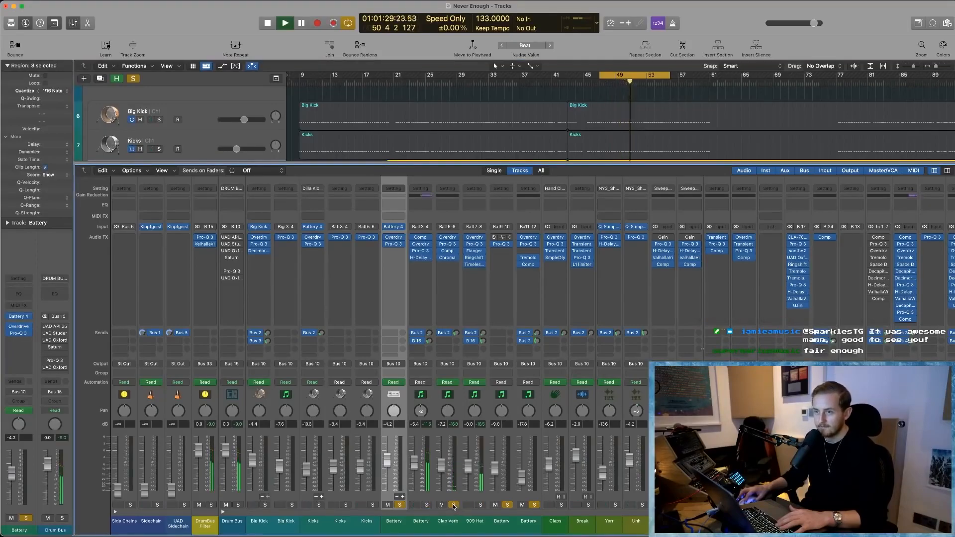
key(space)
key(space)
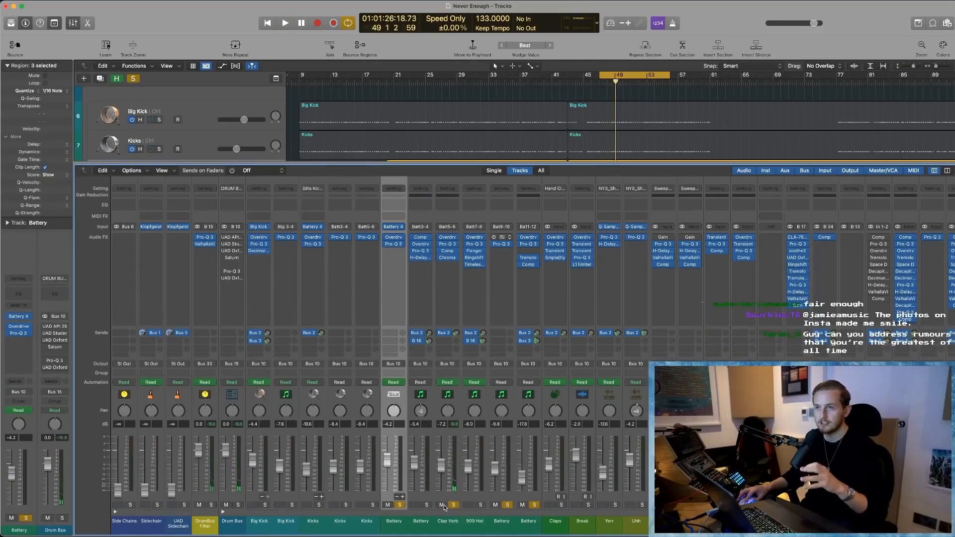
click(448, 259)
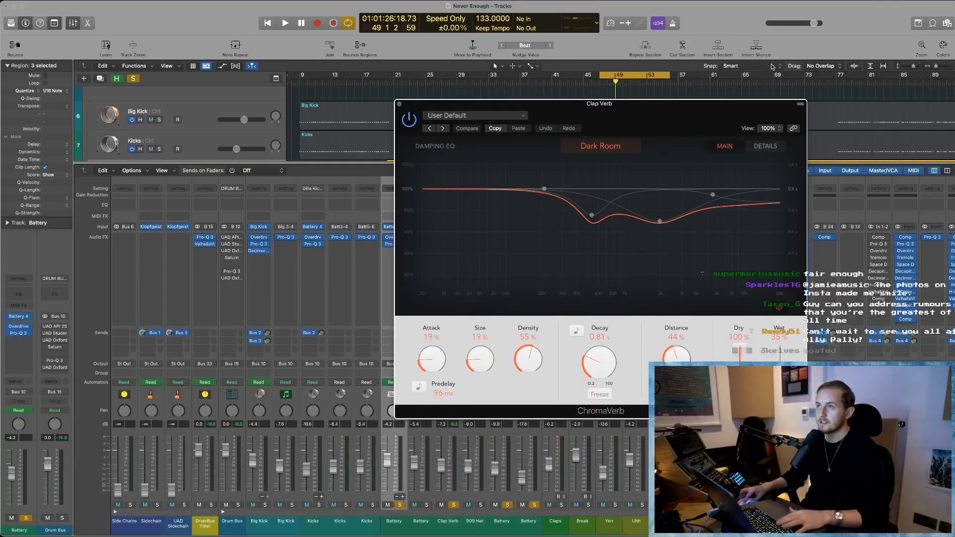
drag(677, 115, 515, 118)
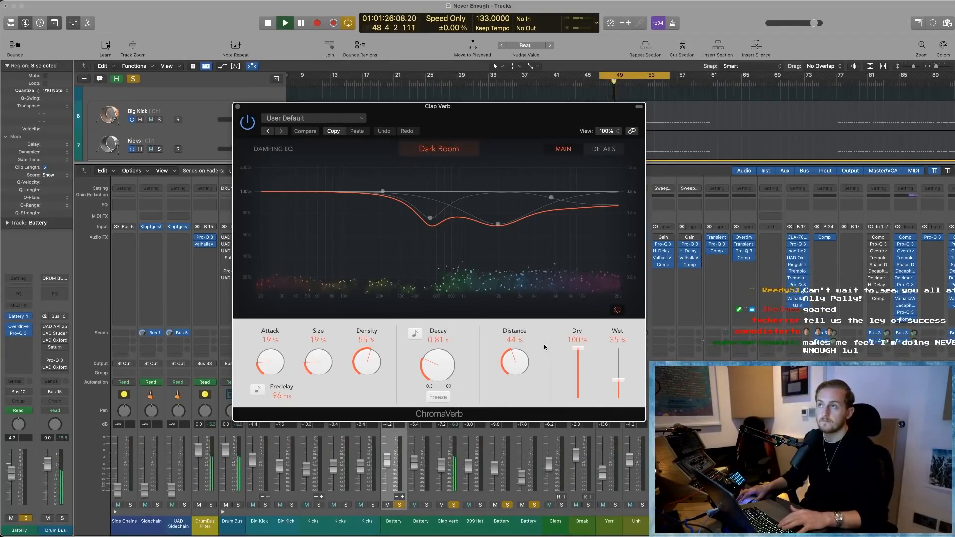
- Try the Clap Verb's ChromaVerb with a 3.80 s decay and Freeze during playback, close it and stop playback
mouse_move(437, 377)
mouse_down()
mouse_move(440, 340)
mouse_move(440, 367)
mouse_up()
key(space)
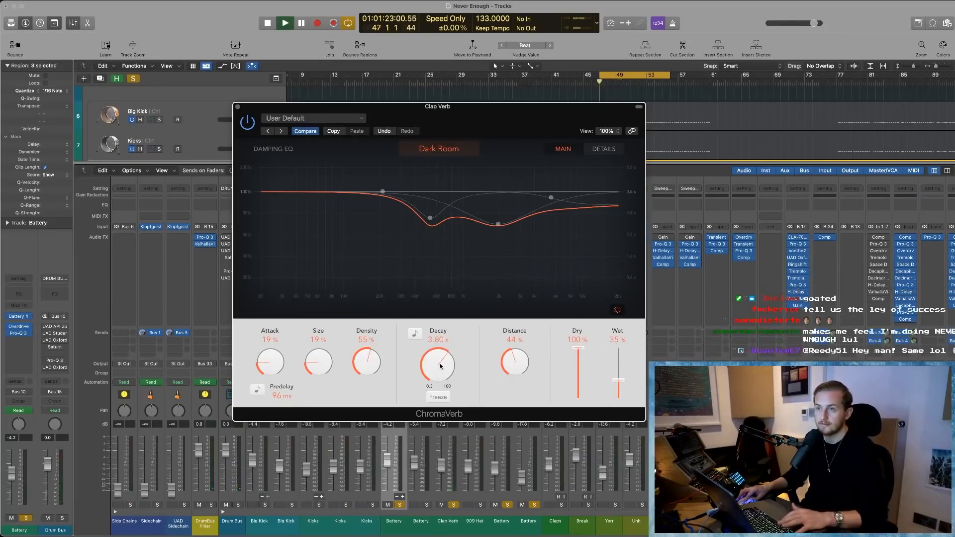
click(439, 397)
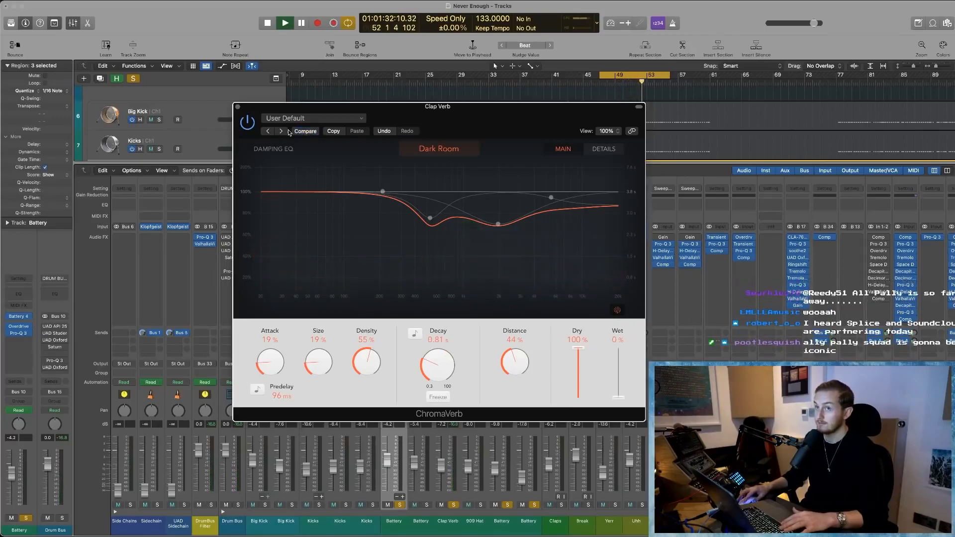
key(super+w)
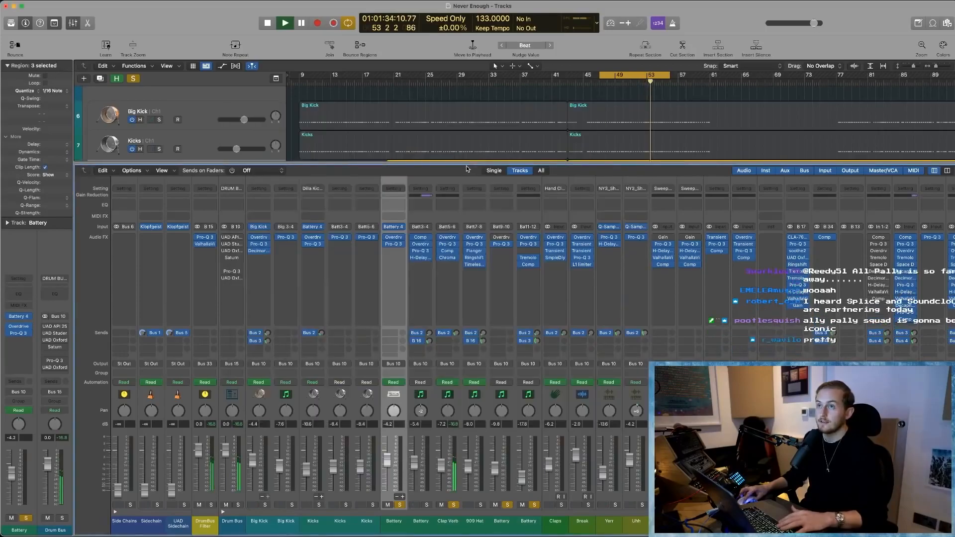
key(Return)
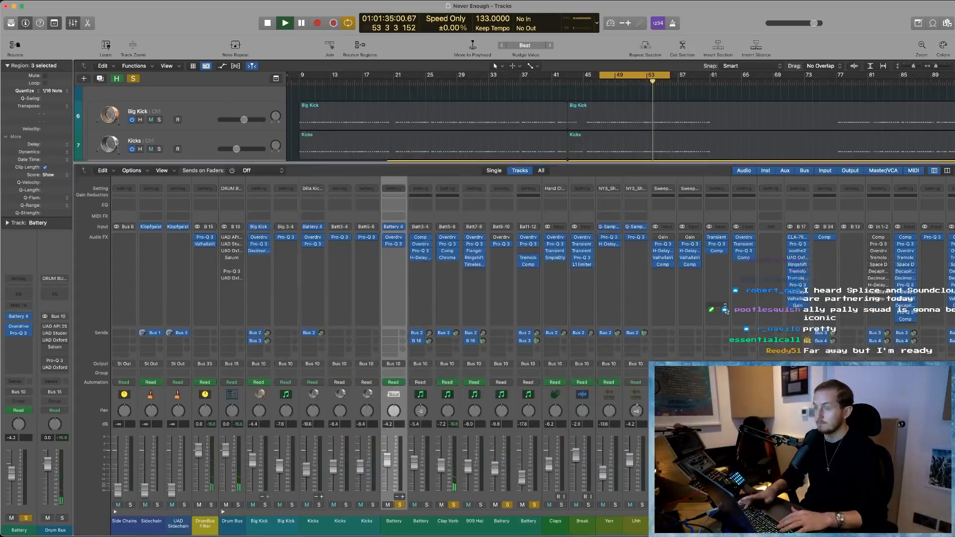
- Solo the 909 Hat, Claps, Break, Big Kick and Kicks channels alongside the Battery outputs during cycled playback
click(489, 506)
key(space)
click(564, 505)
click(586, 506)
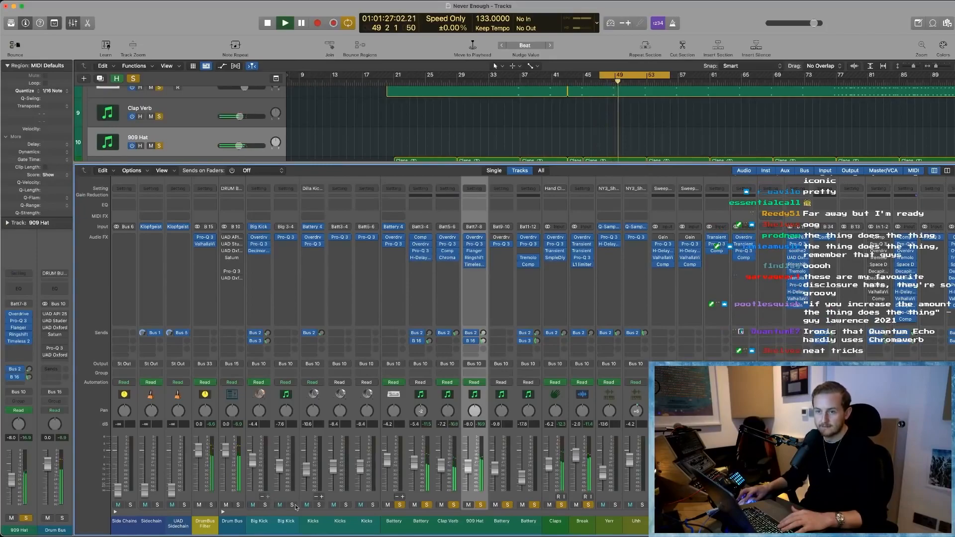
click(373, 506)
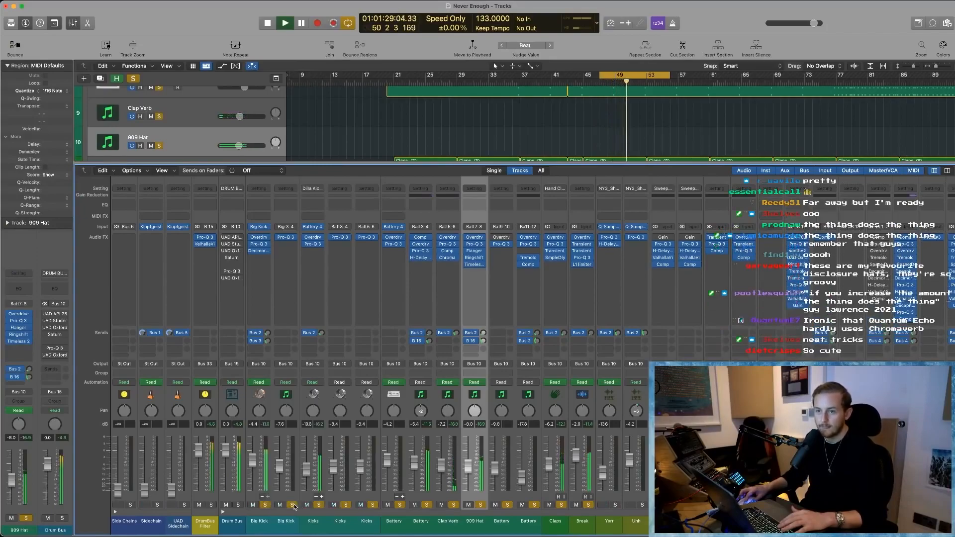
scroll(380, 388, right, 2)
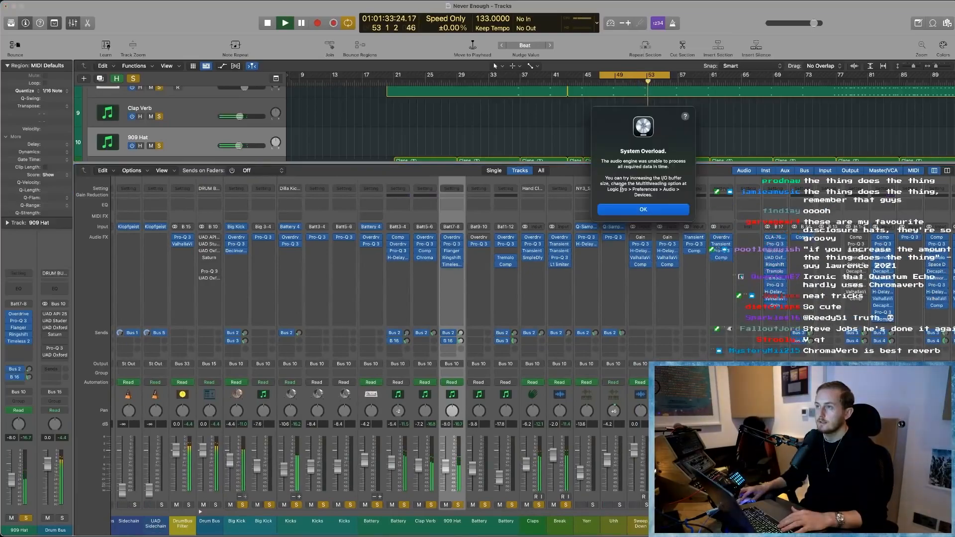
- Dismiss the System Overload alert, hide the Mixer, select the Yerr track and clear all solos
click(608, 209)
key(x)
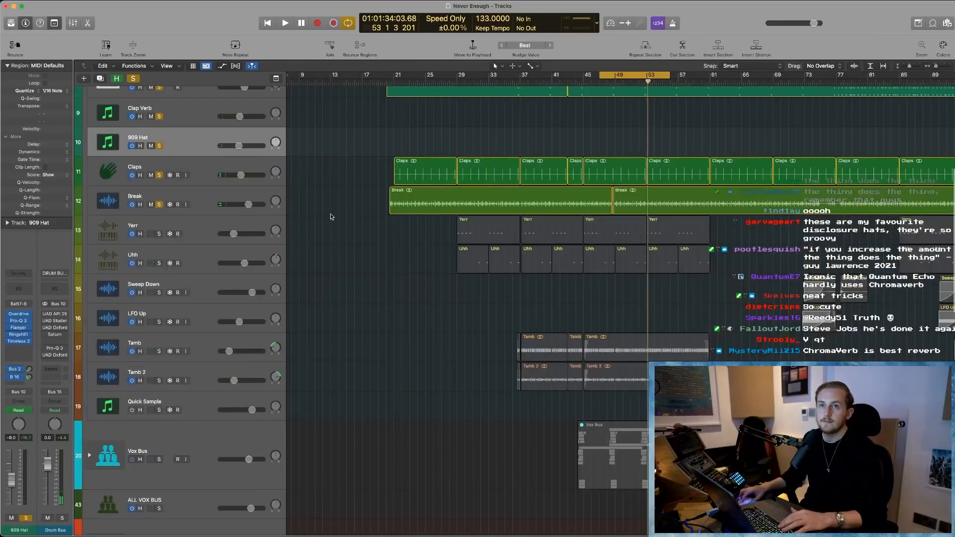
scroll(493, 299, up, 3)
scroll(494, 299, down, 2)
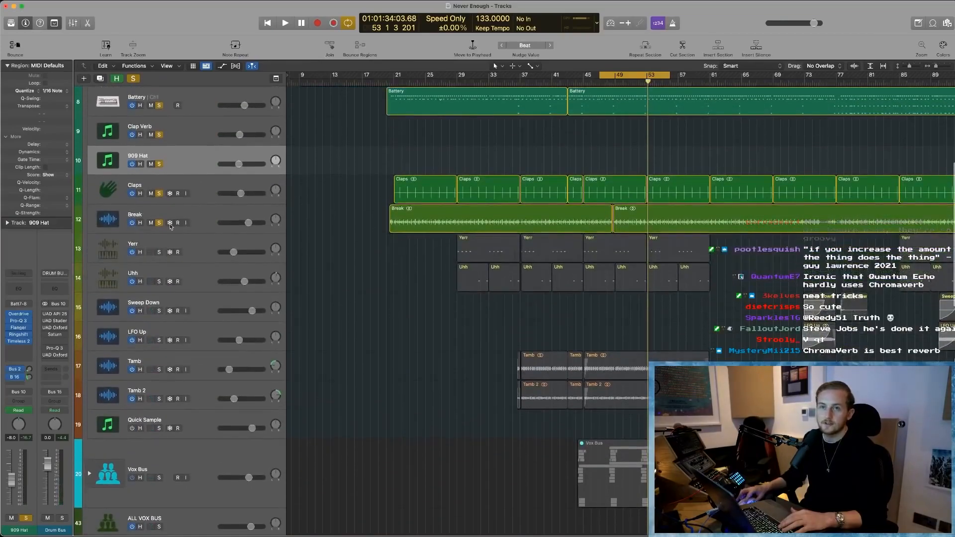
click(187, 239)
click(133, 79)
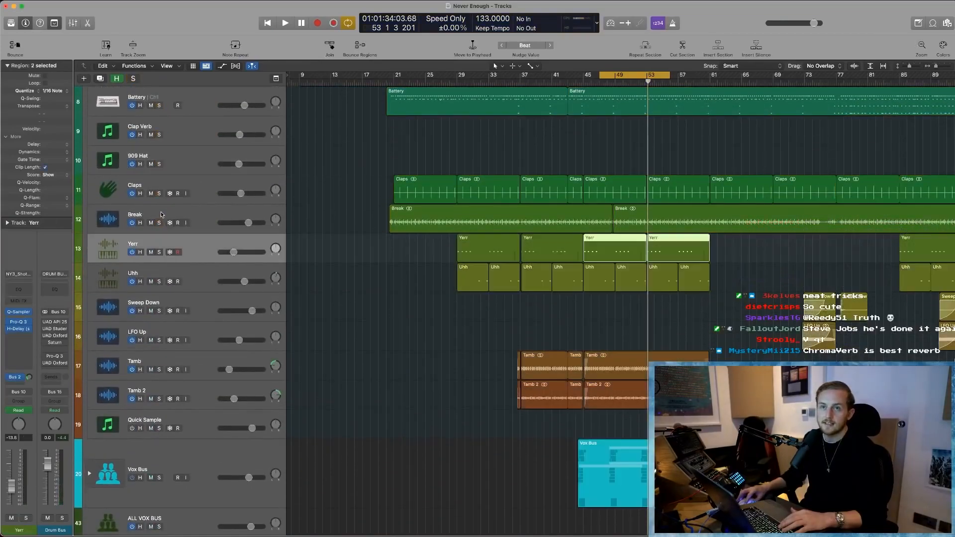
- Hide the tracks marked as hidden, solo the Yerr and Uhh tracks and zoom in on their regions around bars 29–61
click(117, 80)
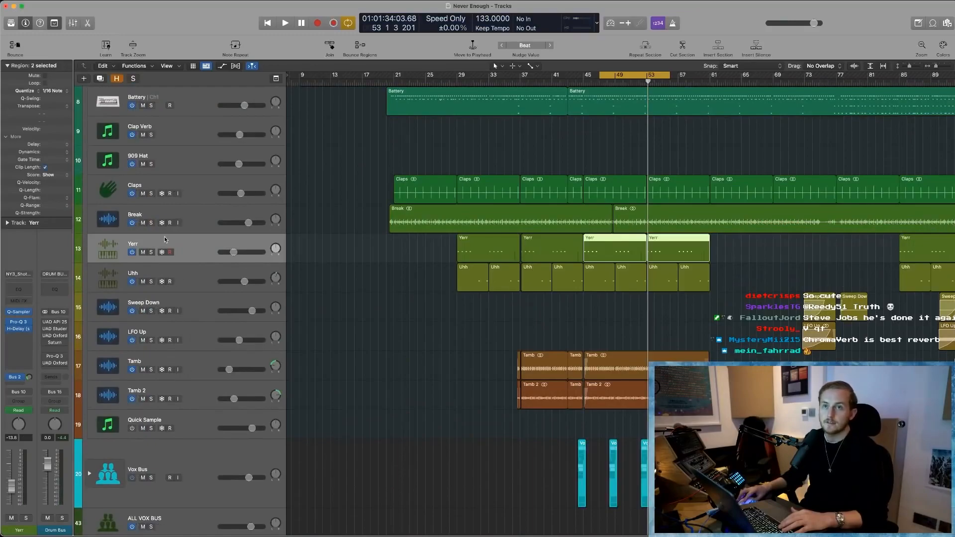
scroll(166, 240, down, 1)
click(151, 240)
click(151, 269)
click(187, 262)
click(190, 249)
drag(414, 282, 740, 190)
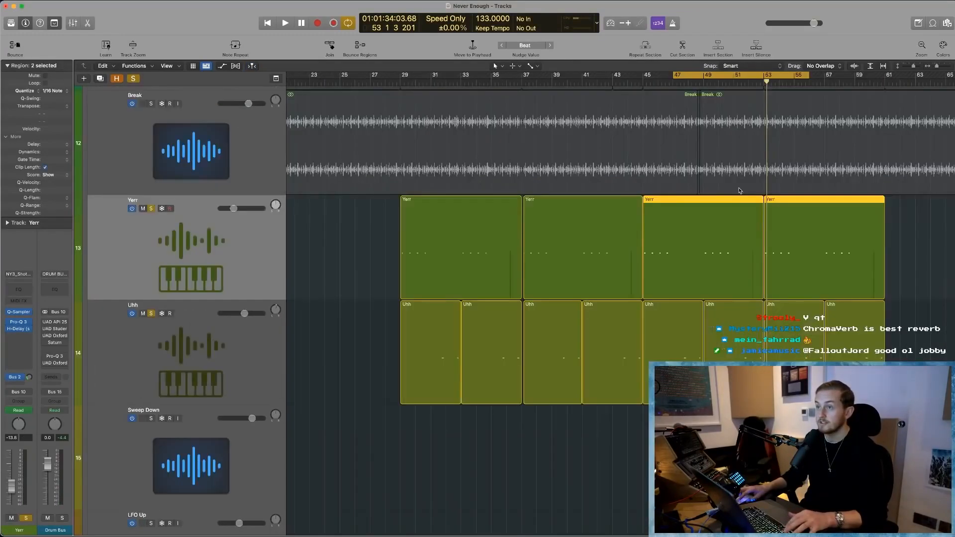
- Deselect the Yerr regions, play the soloed Yerr and Uhh tracks in the cycle range and select the Uhh track
scroll(545, 452, down, 1)
click(549, 444)
scroll(549, 443, right, 2)
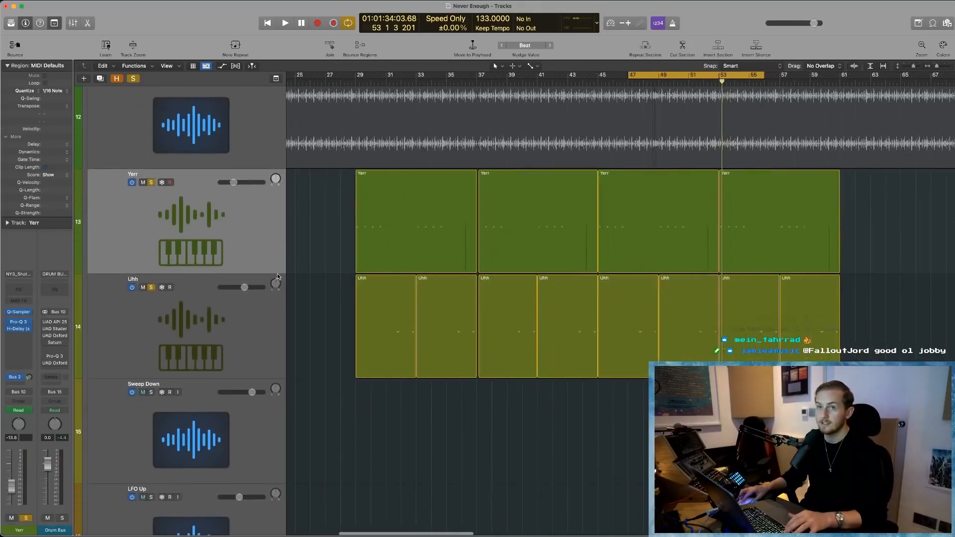
key(space)
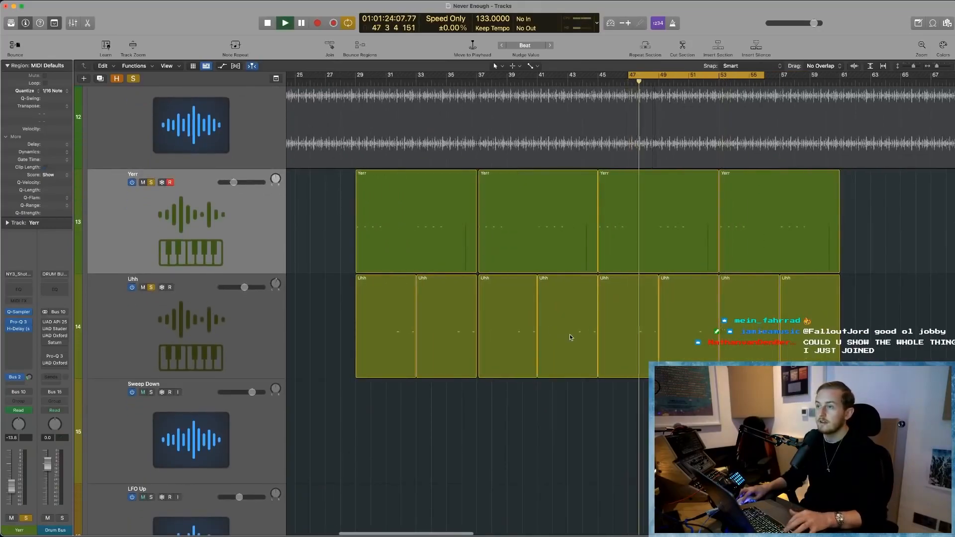
click(248, 324)
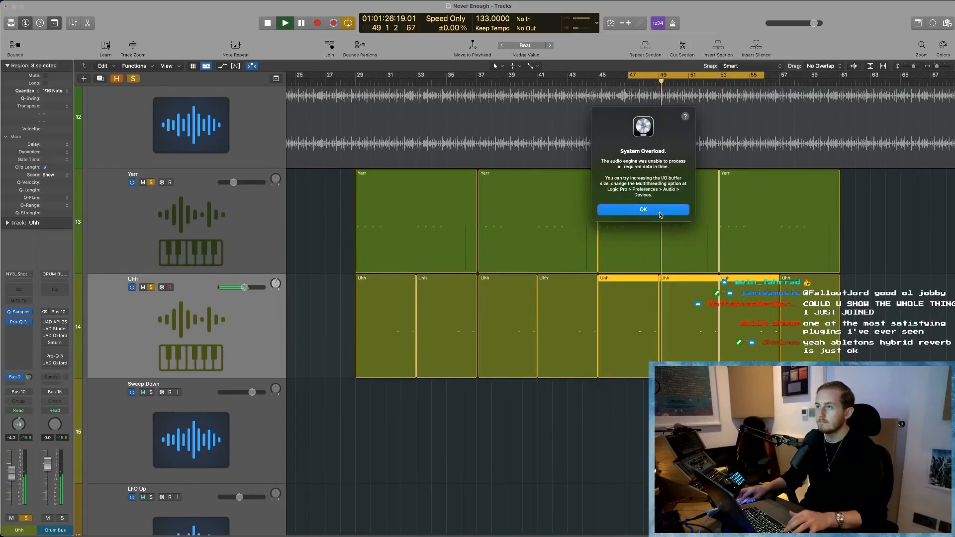
- Dismiss the System Overload alert, resume playback from bar 49, select the Yerr track and stop playback
click(660, 215)
click(659, 81)
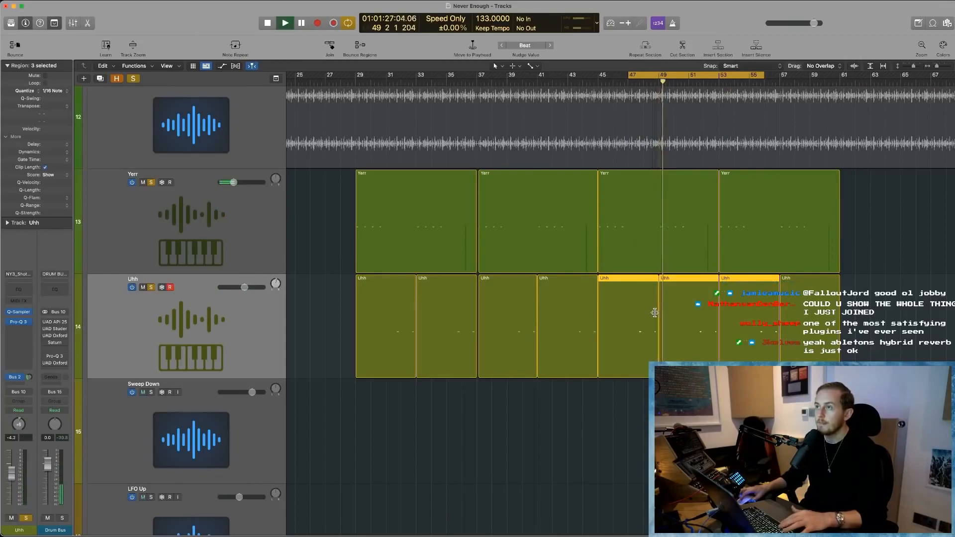
click(188, 248)
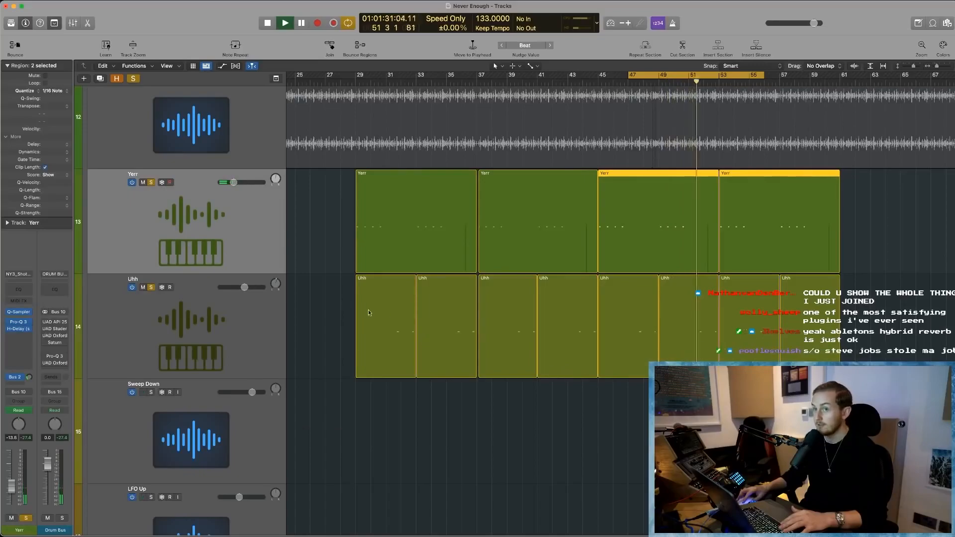
scroll(209, 199, up, 10)
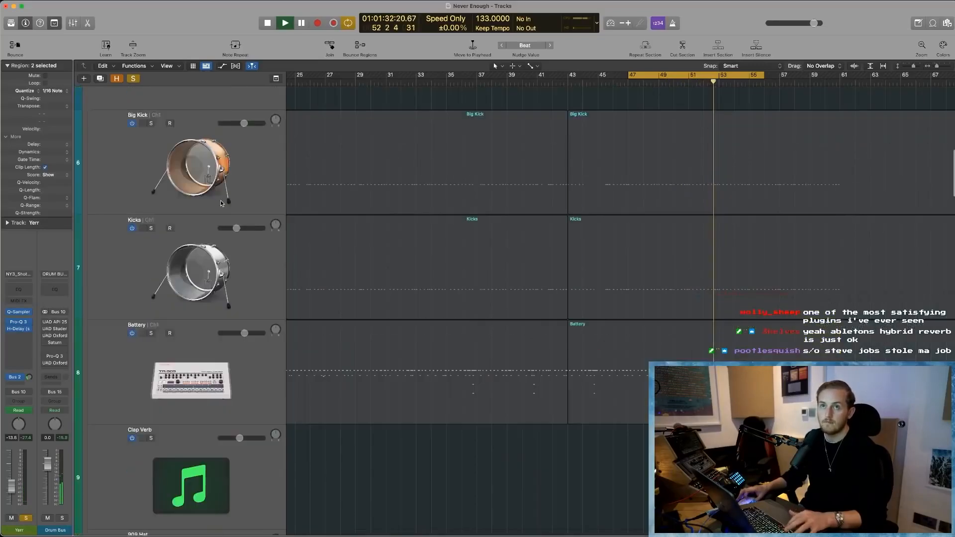
key(space)
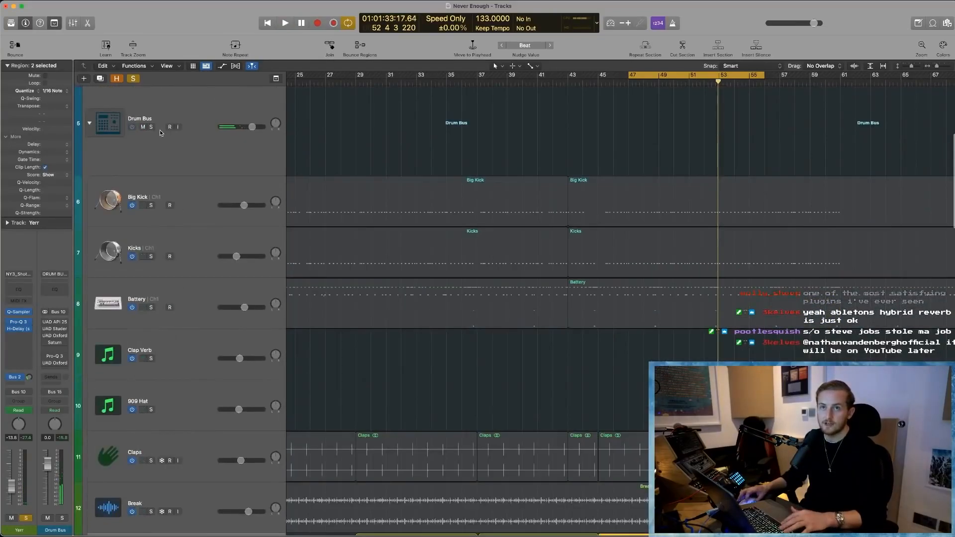
- Solo the Big Kick, Kicks, Battery and Clap Verb tracks alongside Yerr and Uhh while the cycle plays, and stop playback
scroll(154, 169, up, 3)
click(151, 217)
key(space)
scroll(410, 324, down, 5)
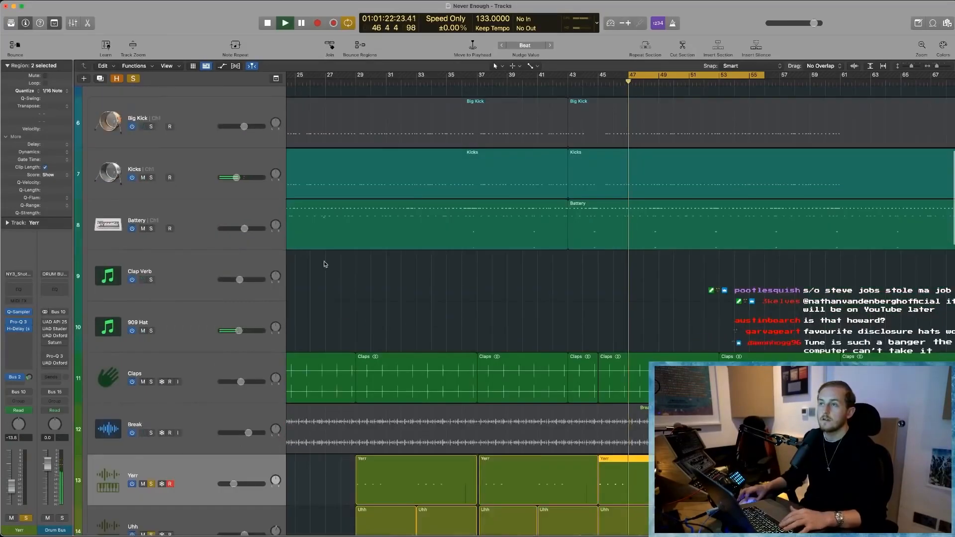
click(152, 127)
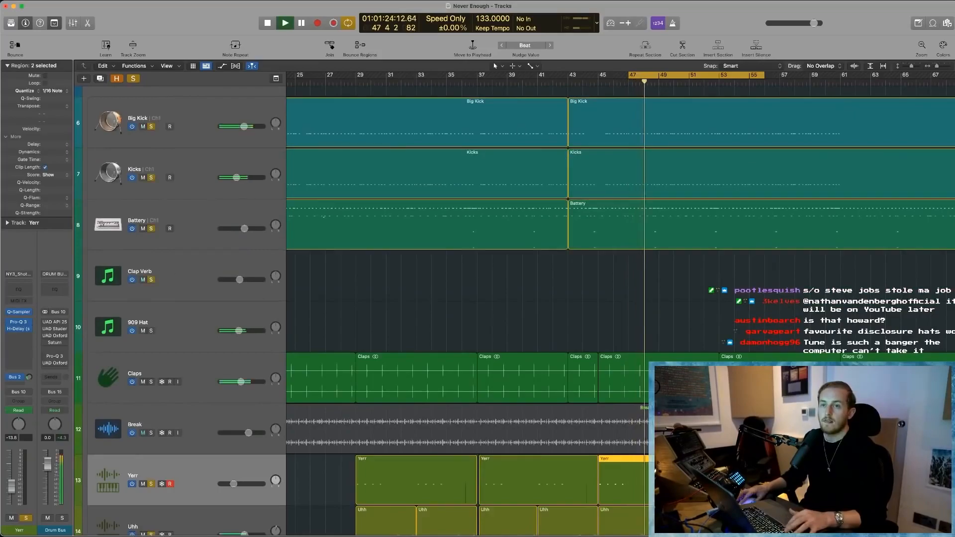
scroll(152, 131, down, 3)
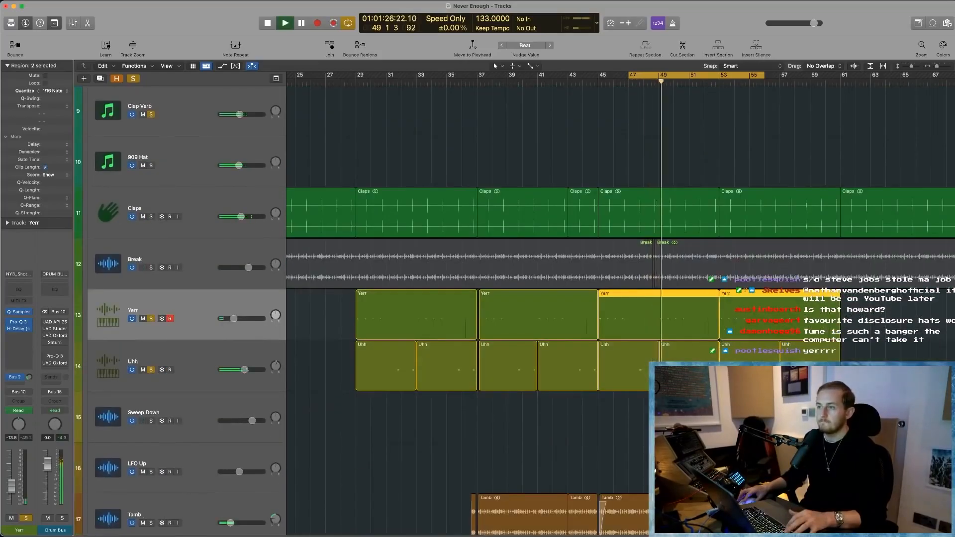
key(space)
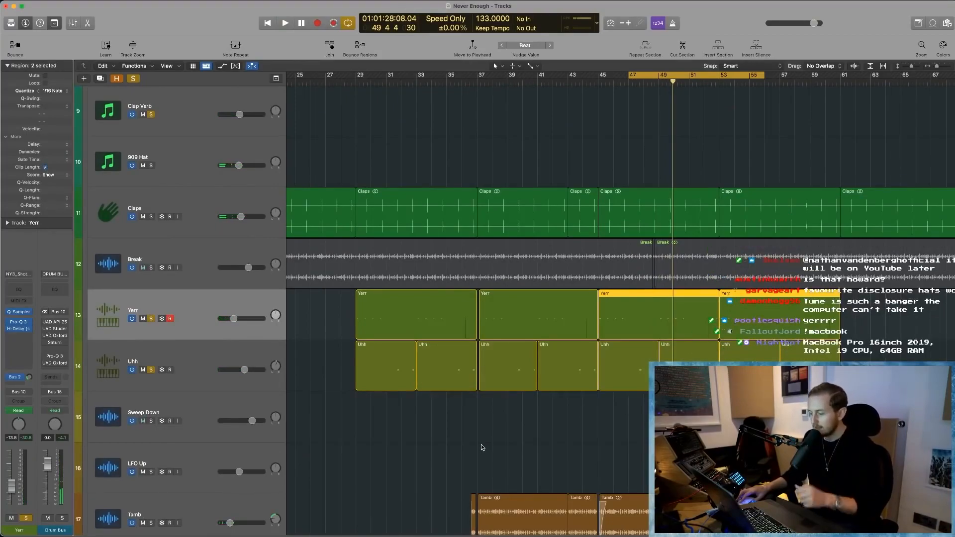
- Deselect the Yerr regions and clear all track solos
scroll(458, 439, down, 5)
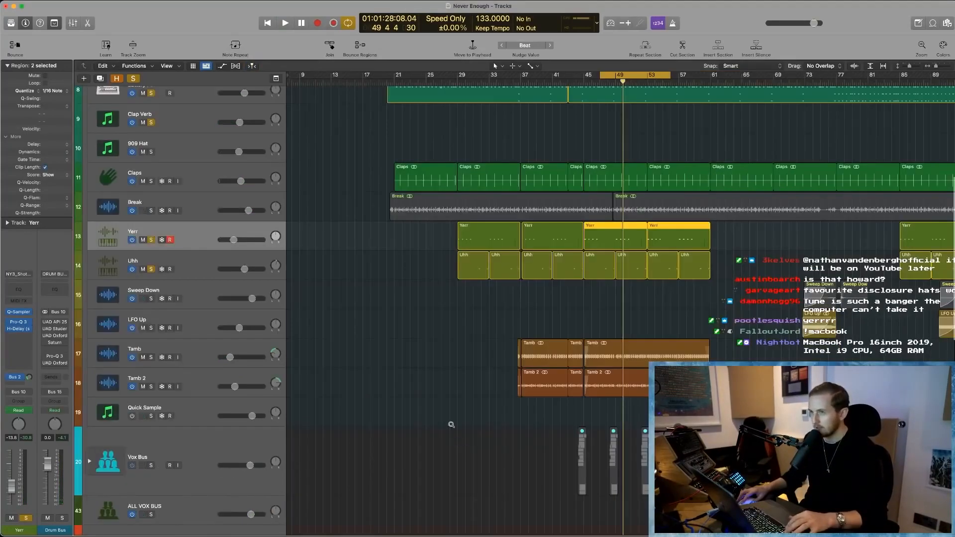
scroll(448, 430, up, 1)
scroll(448, 427, down, 2)
scroll(423, 408, right, 5)
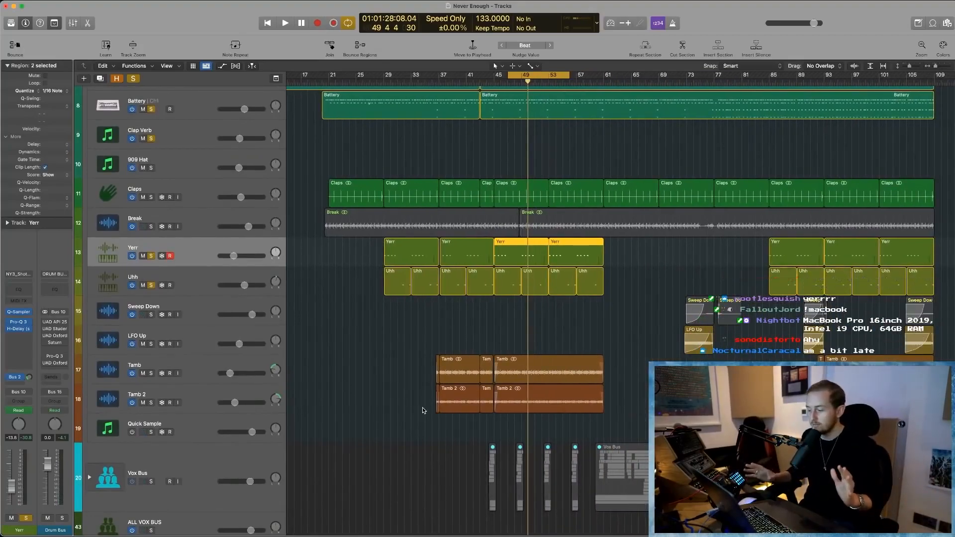
click(381, 345)
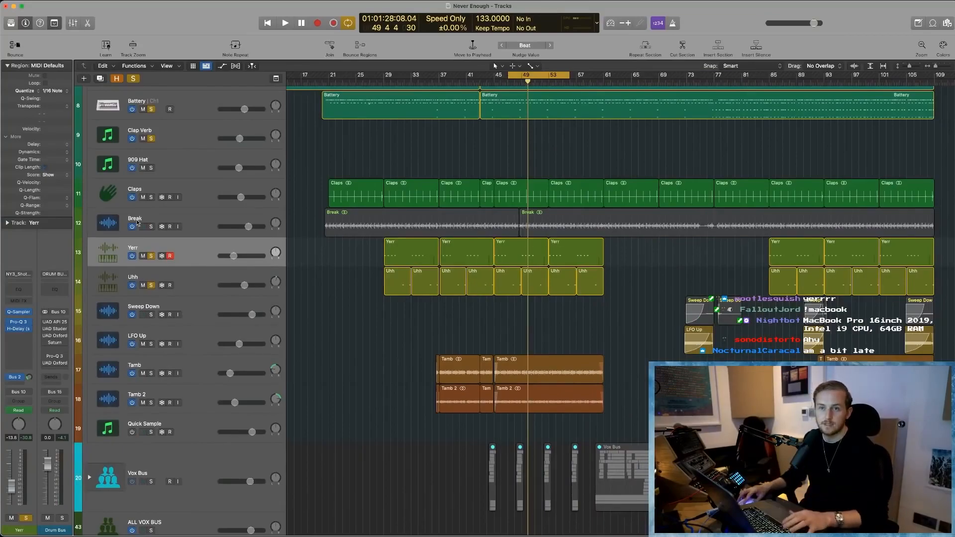
click(133, 78)
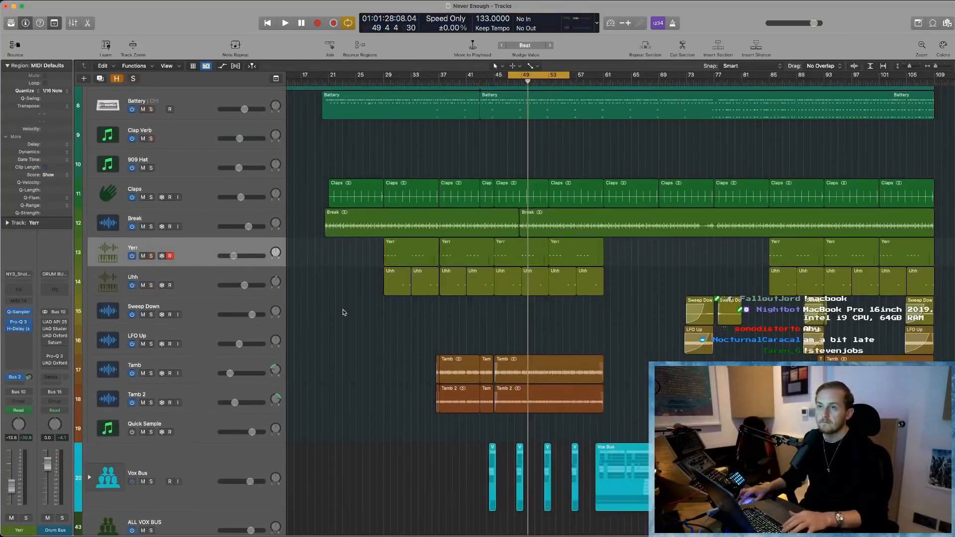
- Select the Sweep Down and LFO Up tracks, place the playhead at about bar 72 and solo the Sweep Down track
click(199, 321)
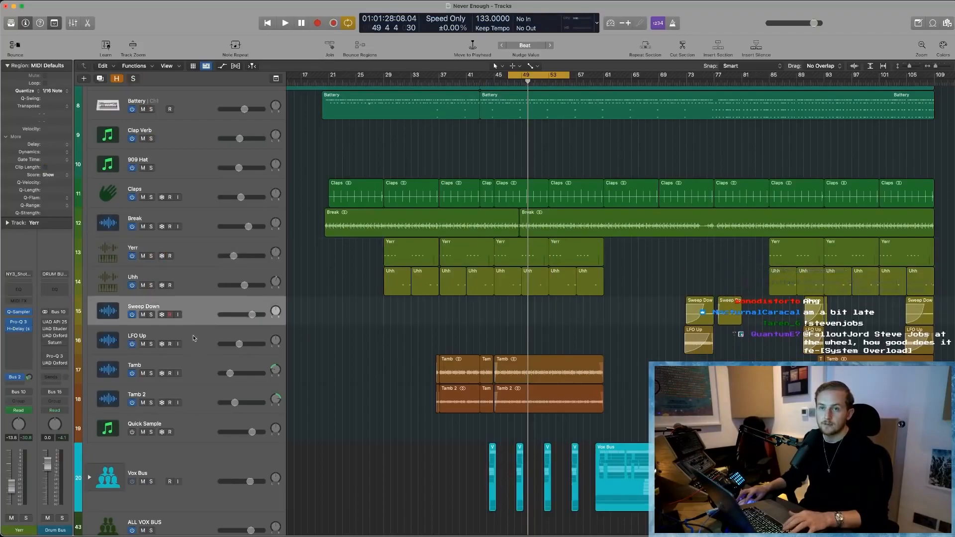
shift+click(194, 337)
drag(658, 301, 716, 348)
key(z)
click(521, 80)
click(151, 209)
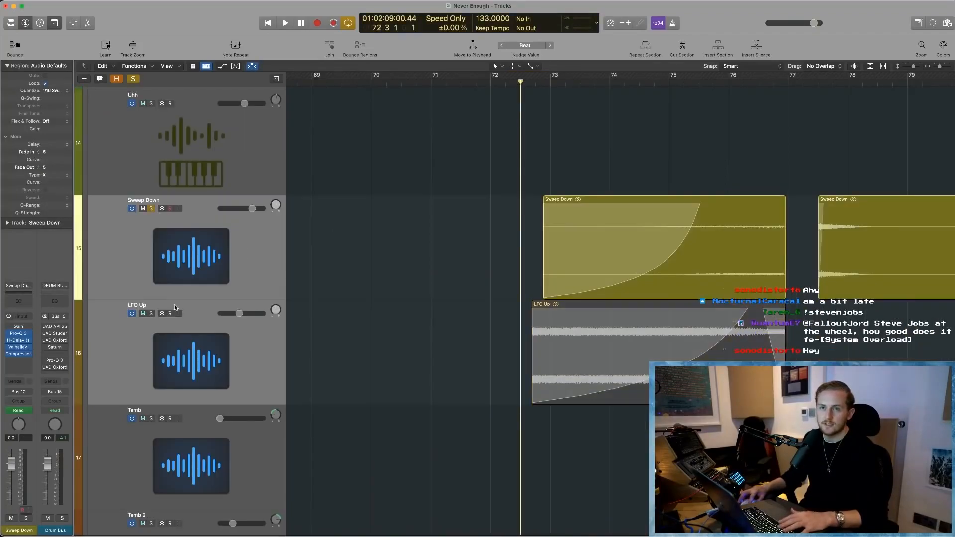
- With Sweep Down and LFO Up soloed and the cycle off, play their regions from bar 73
key(space)
key(space)
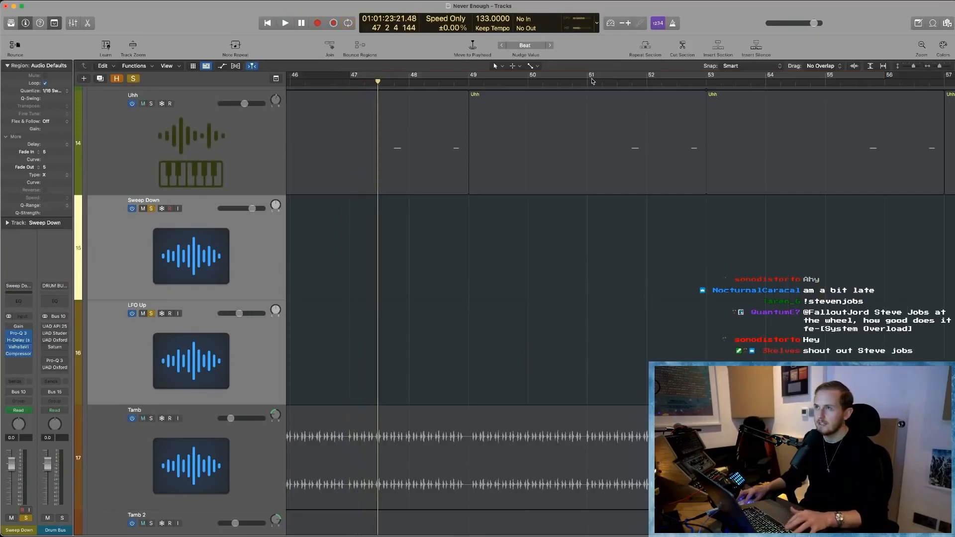
key(z)
click(601, 82)
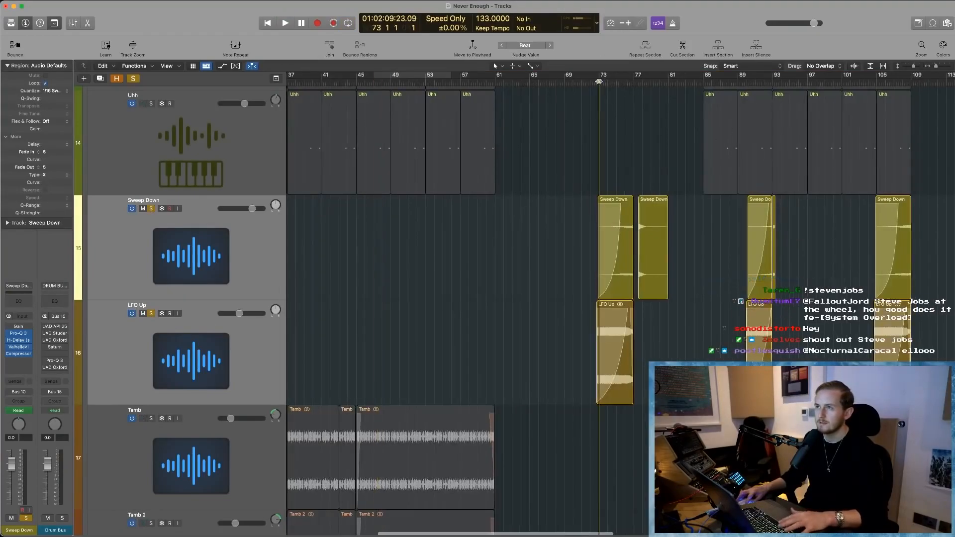
key(space)
scroll(592, 334, up, 5)
scroll(511, 343, up, 3)
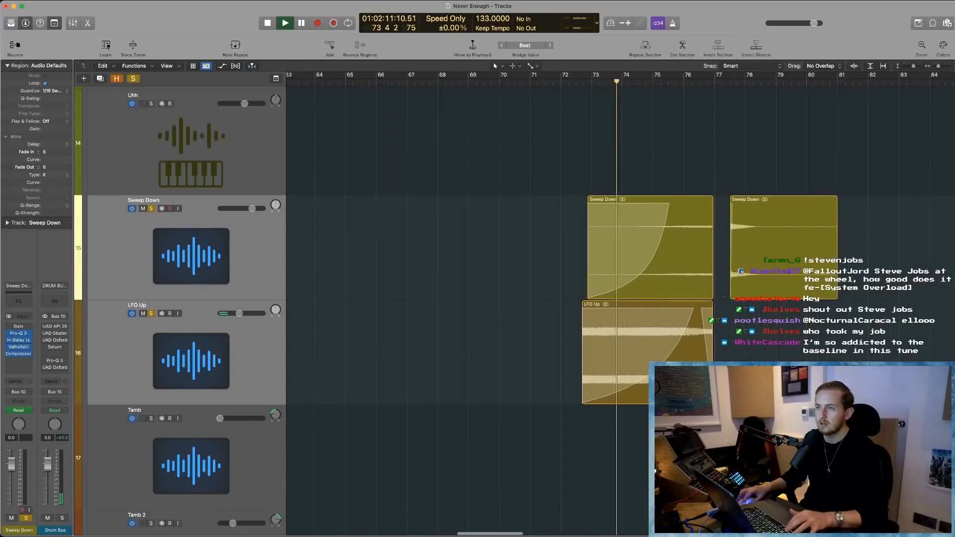
- Select the first LFO Up region, show and hide the track automation during playback, and stop playback
click(671, 368)
key(a)
scroll(637, 367, right, 3)
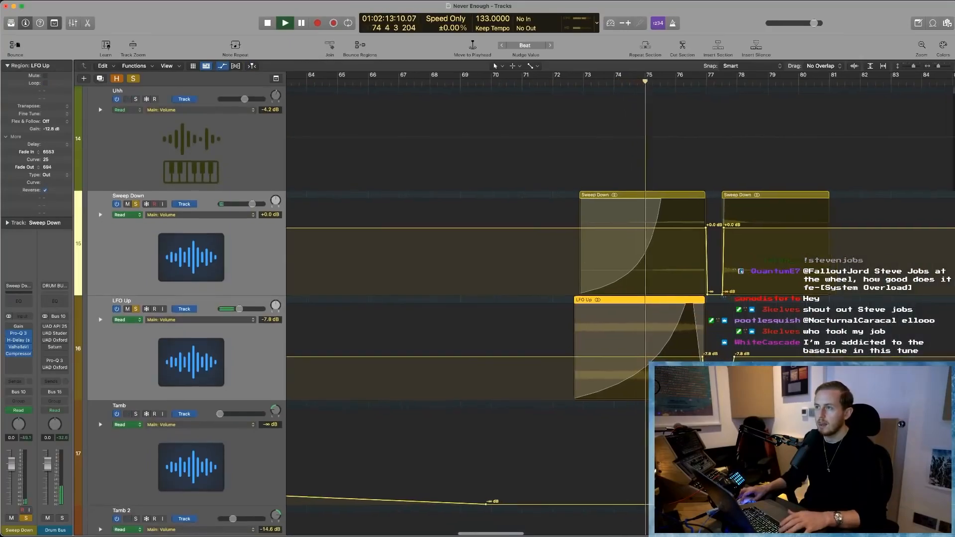
key(a)
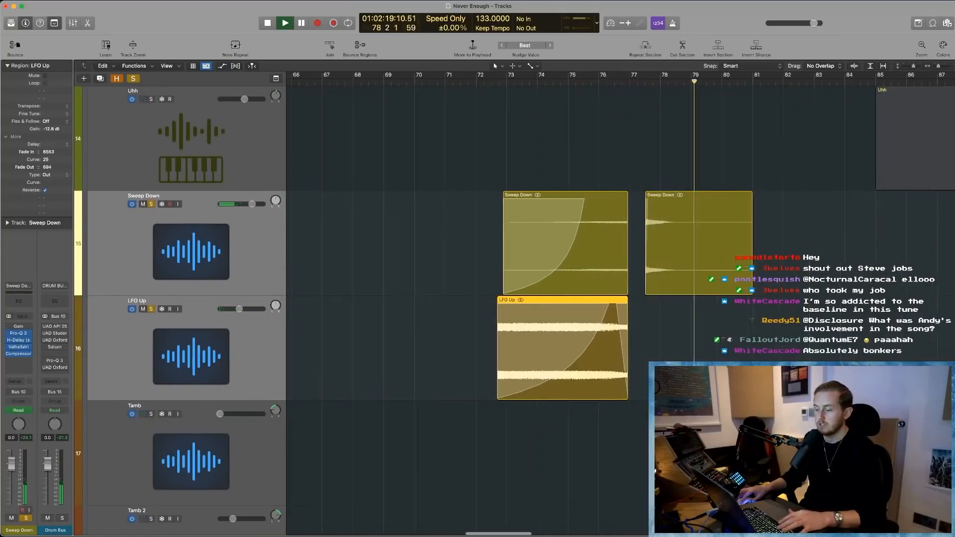
scroll(612, 382, right, 5)
key(space)
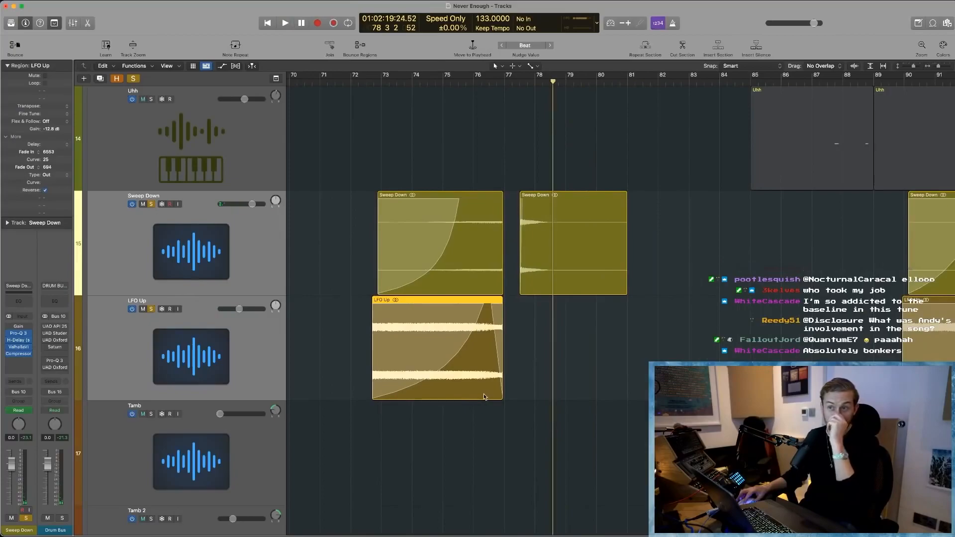
- Try extending the first LFO Up region's start back to about bar 67, and undo the length change
click(253, 340)
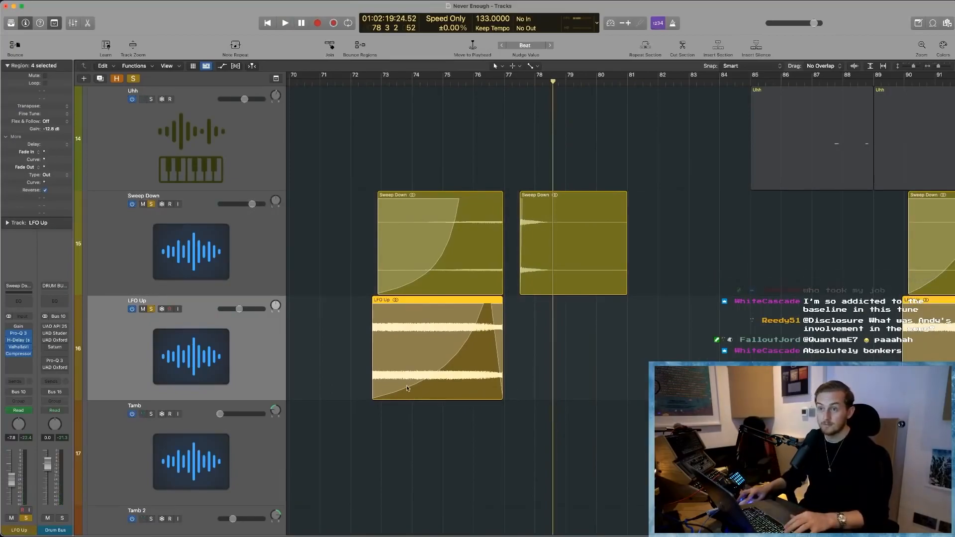
drag(373, 396, 446, 402)
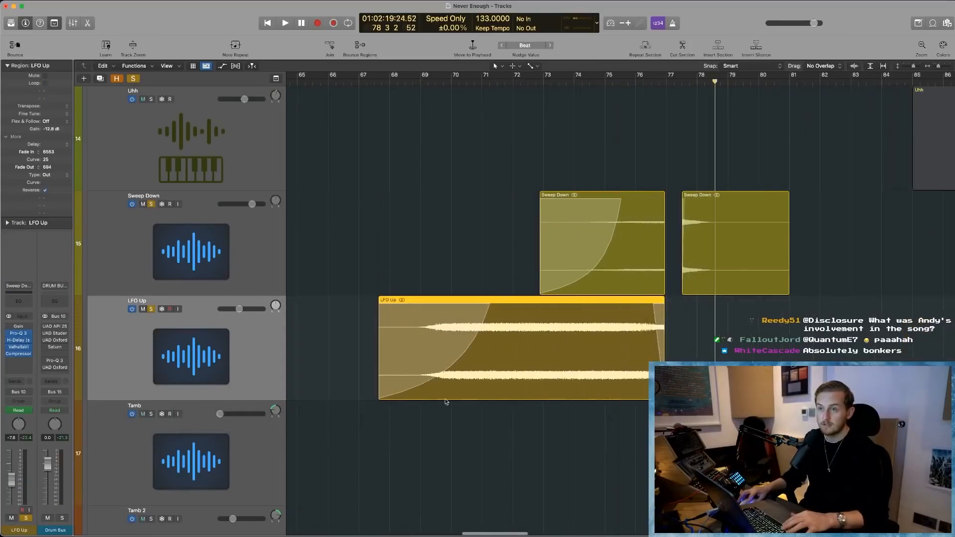
scroll(452, 375, down, 2)
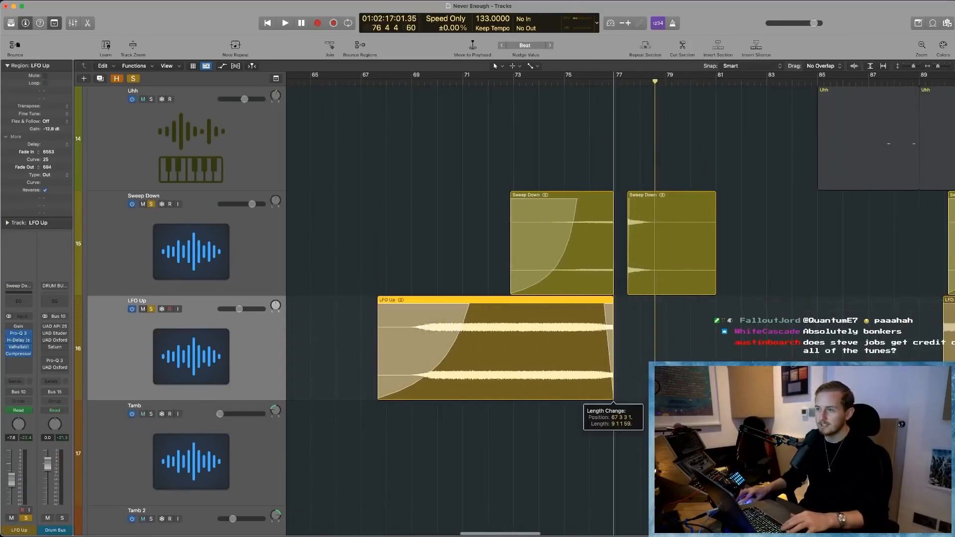
scroll(547, 370, down, 3)
scroll(547, 370, left, 5)
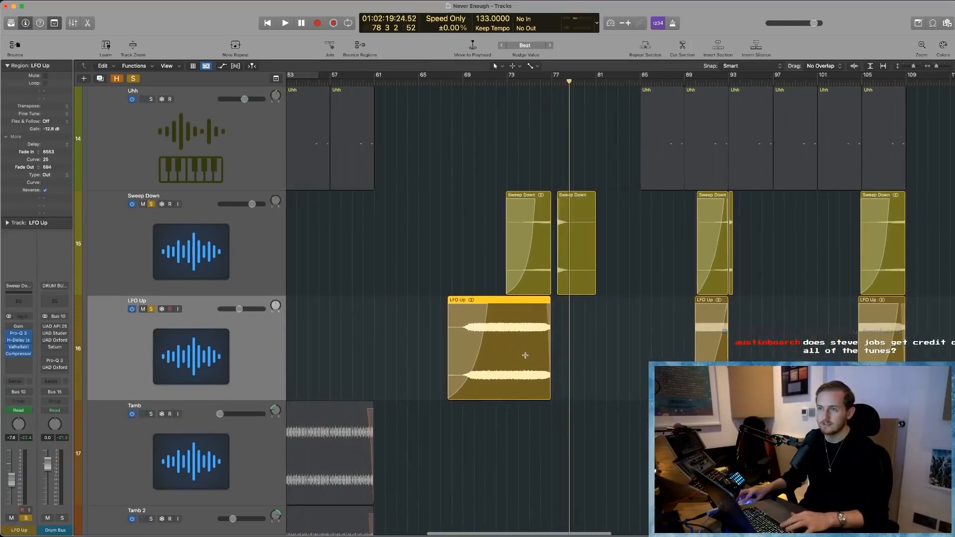
key(super+z)
- Zoom in on the first two Sweep Down regions, select each to inspect it and clear the selection
click(520, 418)
scroll(418, 383, down, 2)
scroll(552, 281, down, 2)
click(543, 274)
drag(510, 243, 642, 333)
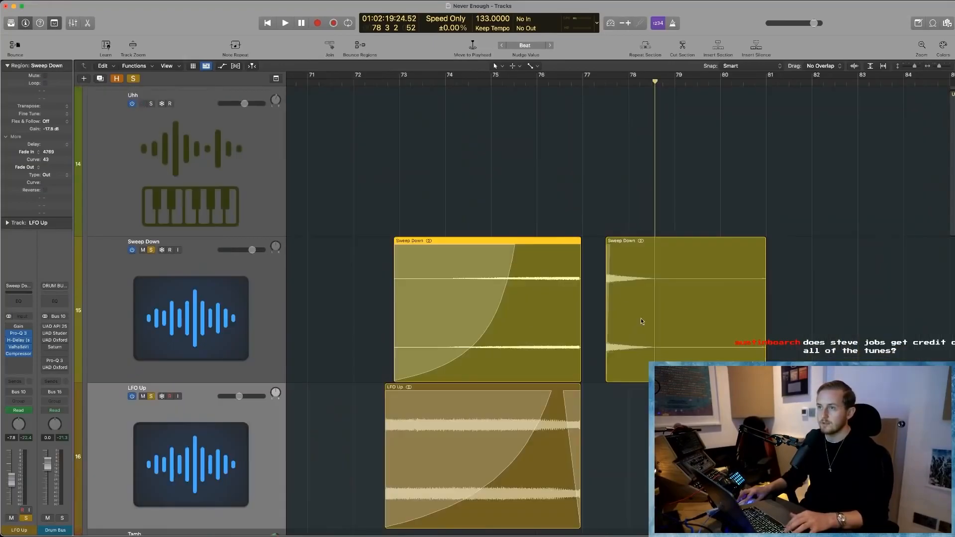
click(641, 321)
click(499, 231)
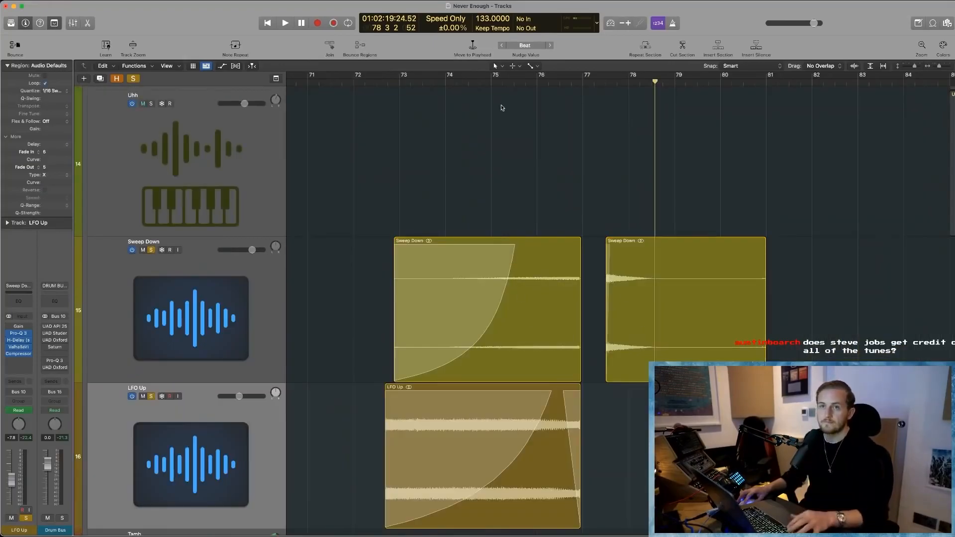
- Play the second Sweep Down region from just before its start at bar 77, and stop playback
click(593, 84)
key(space)
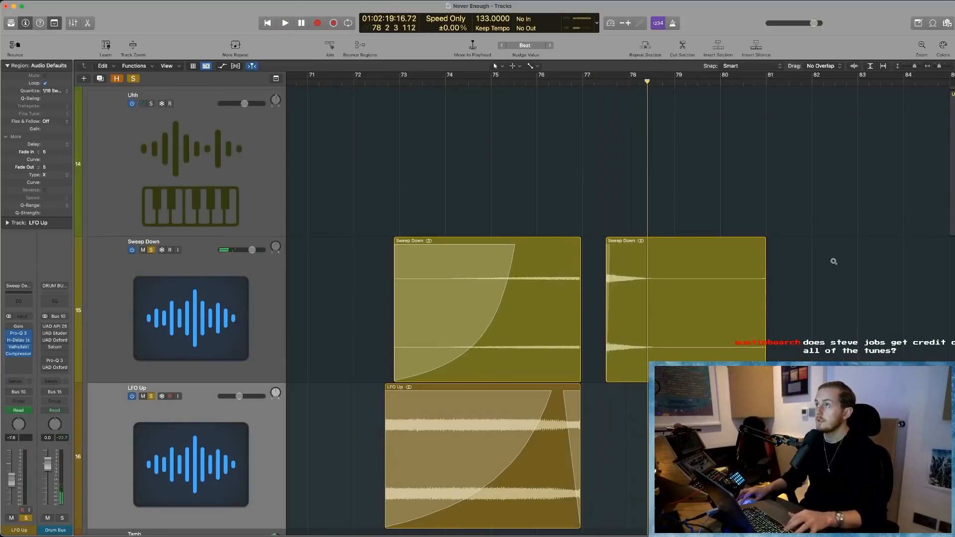
ctrl+alt+click(804, 284)
scroll(641, 319, down, 4)
scroll(641, 318, left, 4)
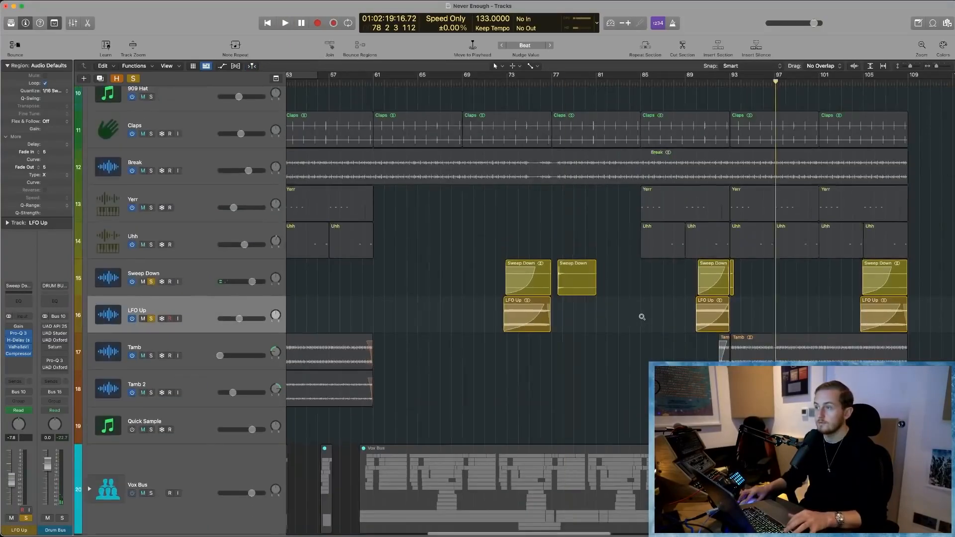
scroll(726, 332, down, 3)
scroll(731, 332, up, 8)
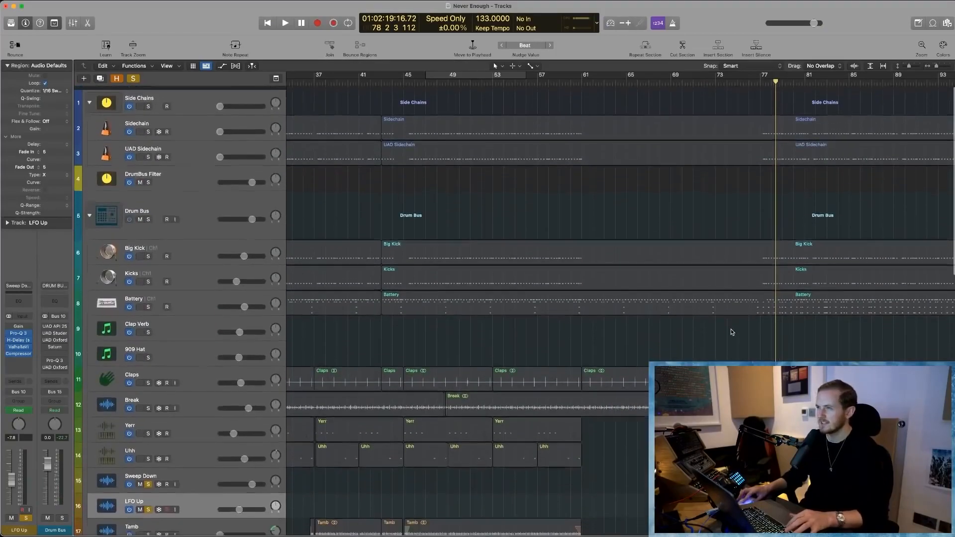
scroll(760, 328, down, 2)
scroll(761, 318, up, 1)
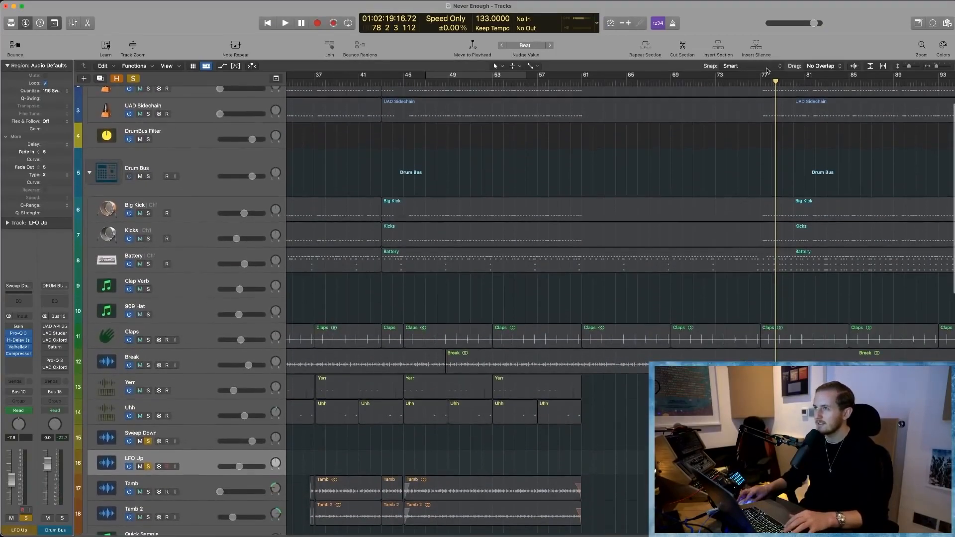
- Open the Battery region in the Piano Roll, set a cycle over about bars 77 to 83, and play it briefly
click(757, 82)
scroll(769, 276, right, 6)
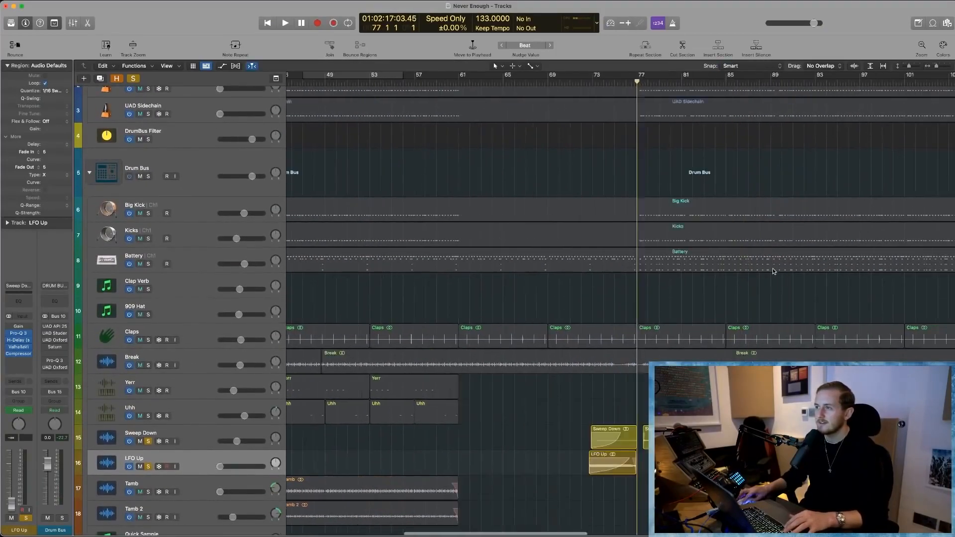
double_click(716, 265)
drag(488, 82, 536, 80)
scroll(494, 398, up, 5)
scroll(494, 398, down, 7)
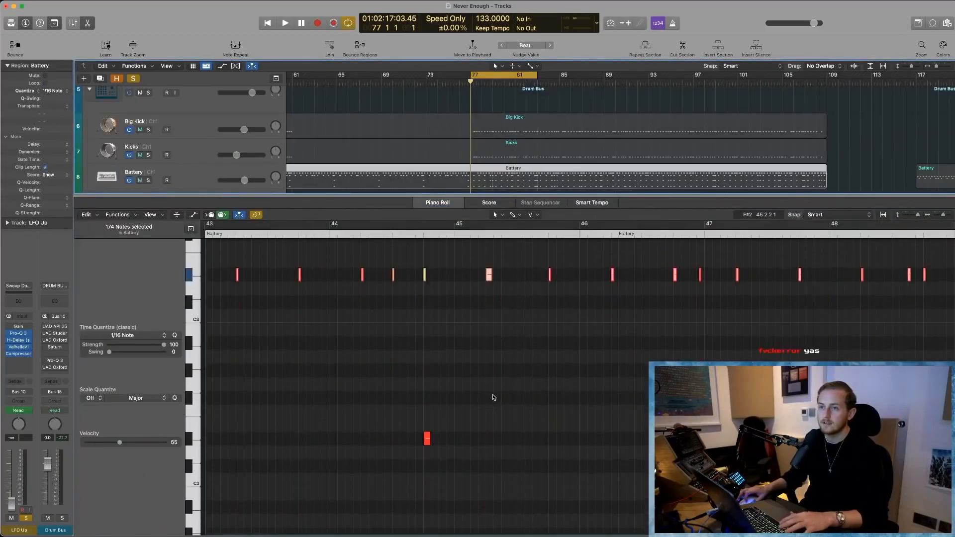
key(space)
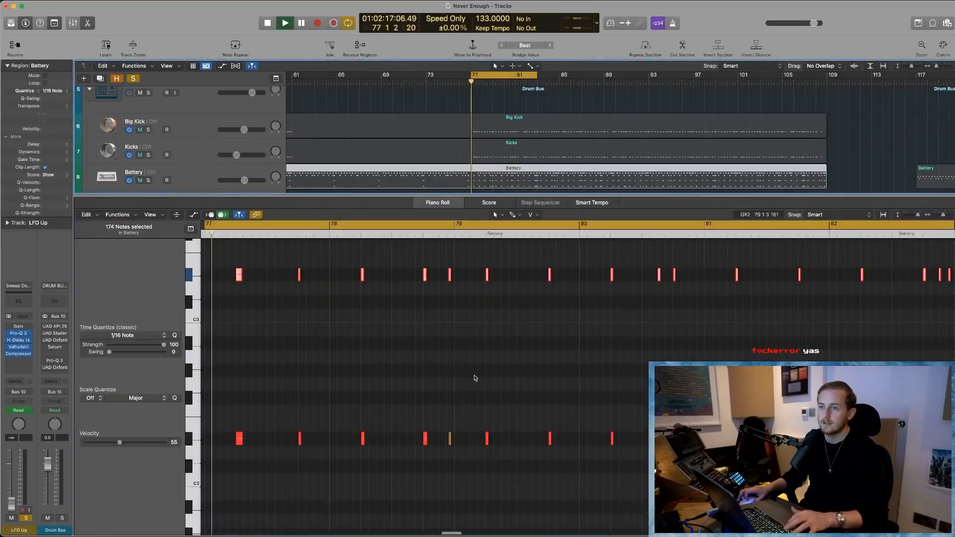
key(space)
- Solo the Battery track and play the cycle with the mixer shown to check its output channels, and hide the mixer
click(148, 180)
click(156, 174)
key(x)
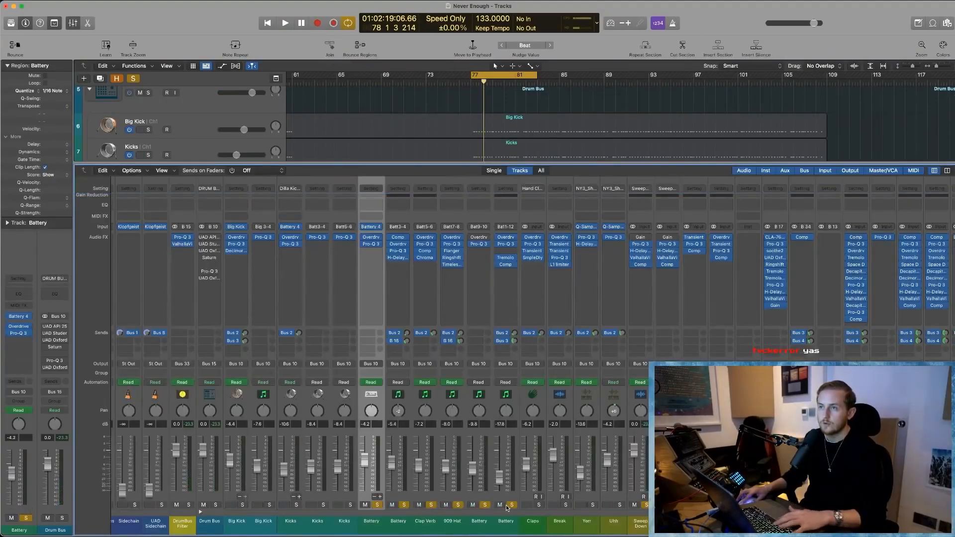
key(space)
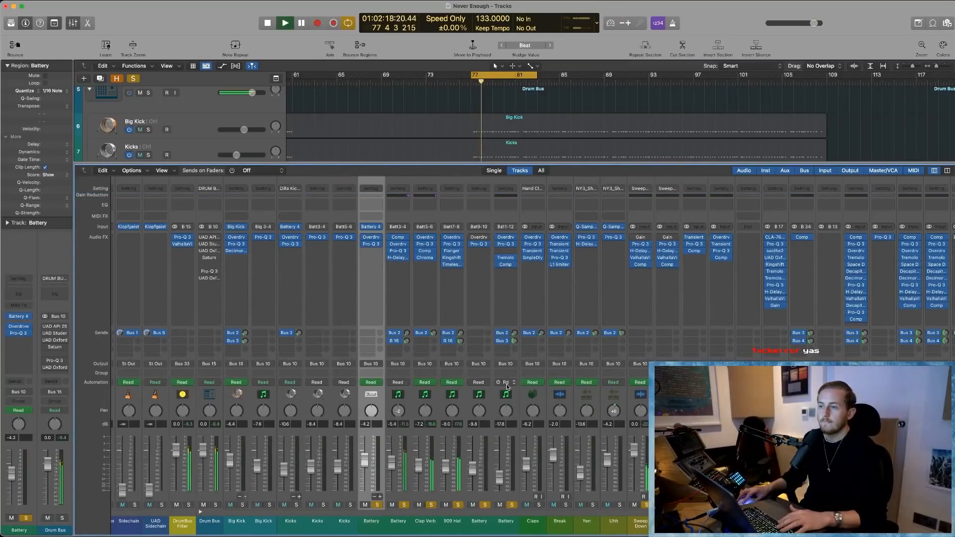
key(x)
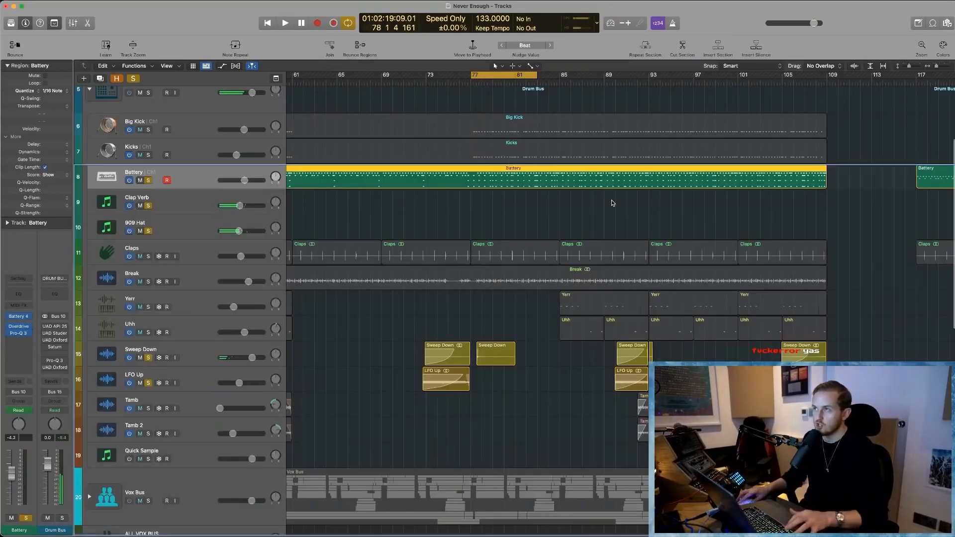
- Audition the second Battery region from about bars 144 and 136, briefly showing the mixer, and stop playback
key(super+Left)
scroll(759, 144, right, 3)
click(751, 85)
key(space)
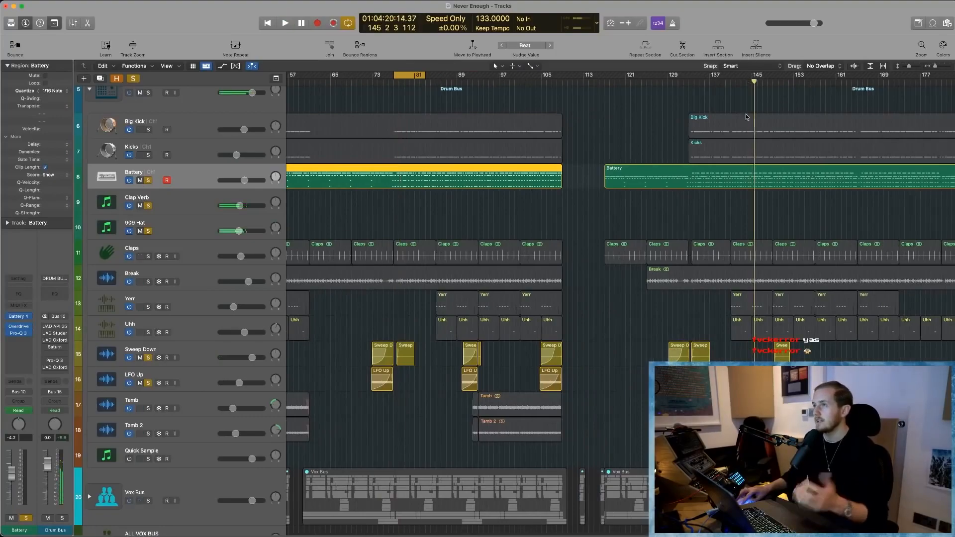
click(711, 88)
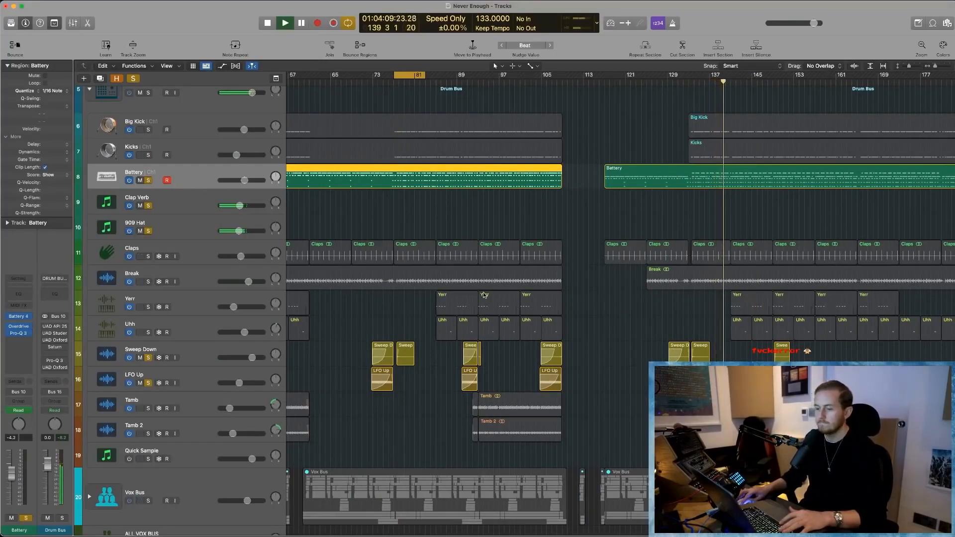
key(x)
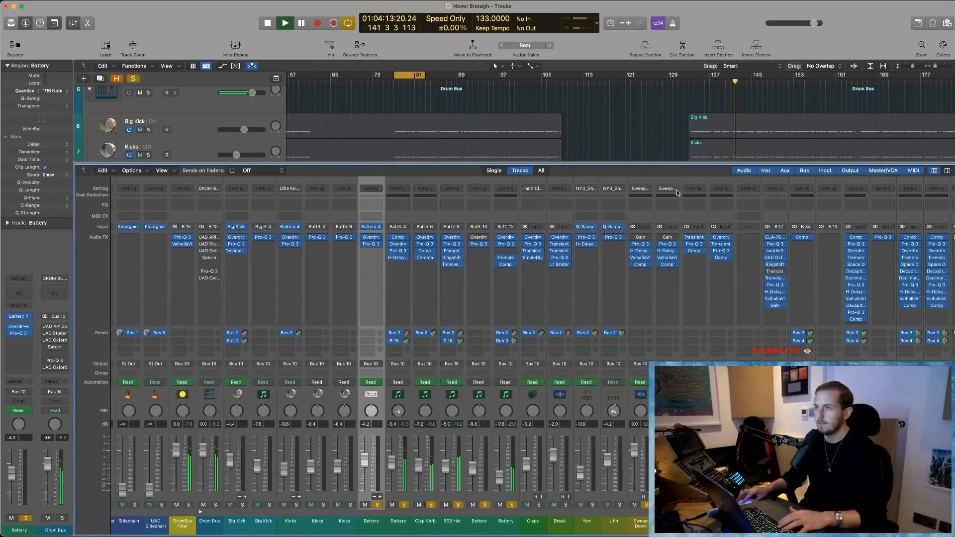
key(x)
key(space)
- Select the Drum Bus track and show the track automation
scroll(250, 161, up, 5)
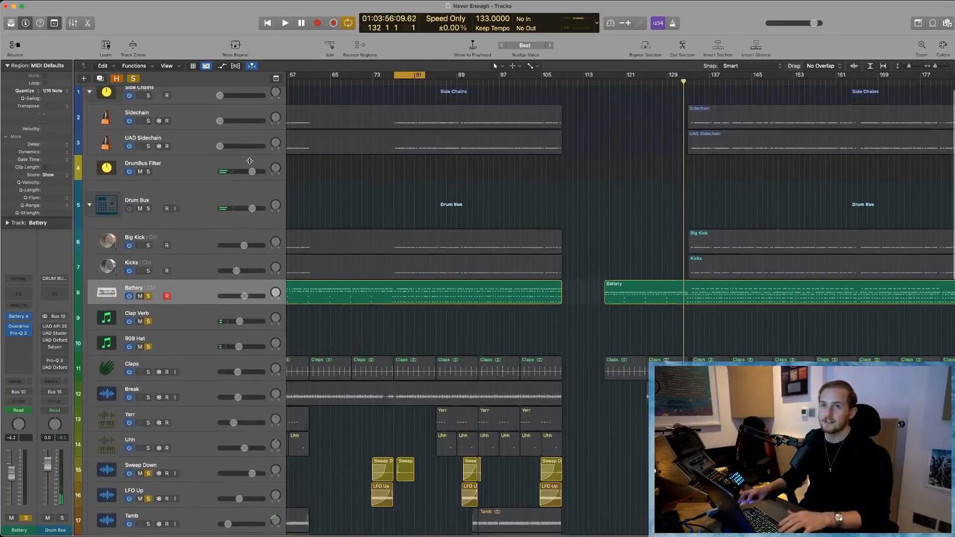
click(199, 206)
key(a)
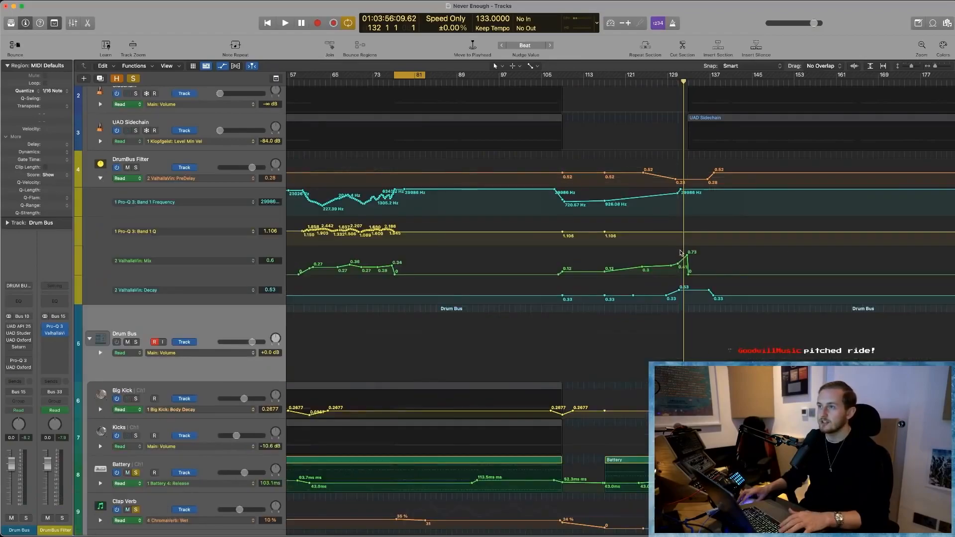
- Play the DrumBus Filter automation sweep from about bar 62, dismiss the overload alert, and replay it from about bar 65
scroll(681, 254, left, 5)
click(476, 83)
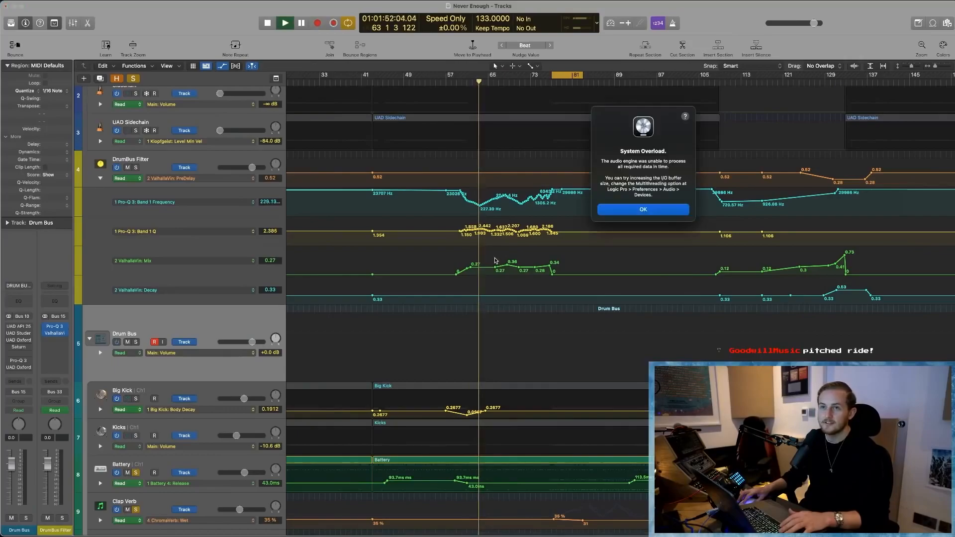
key(Return)
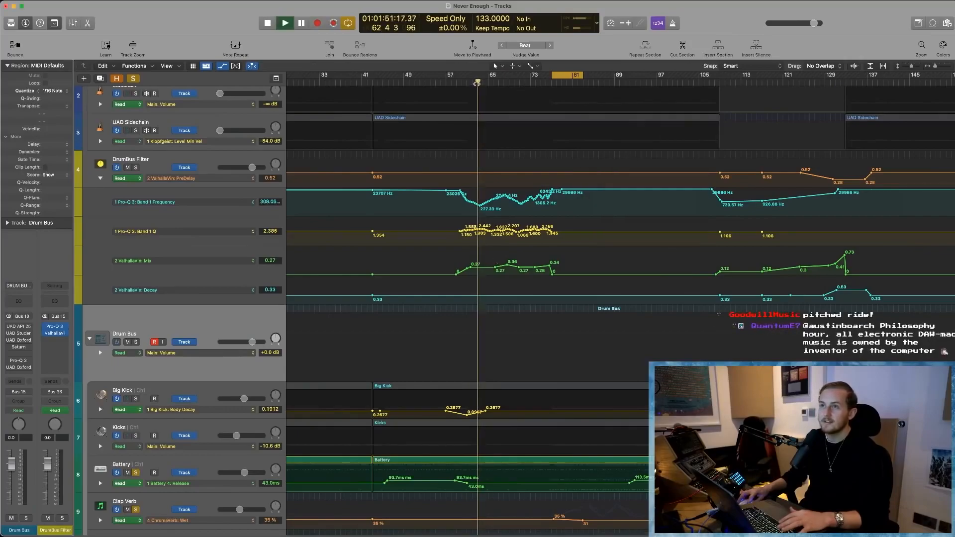
click(491, 81)
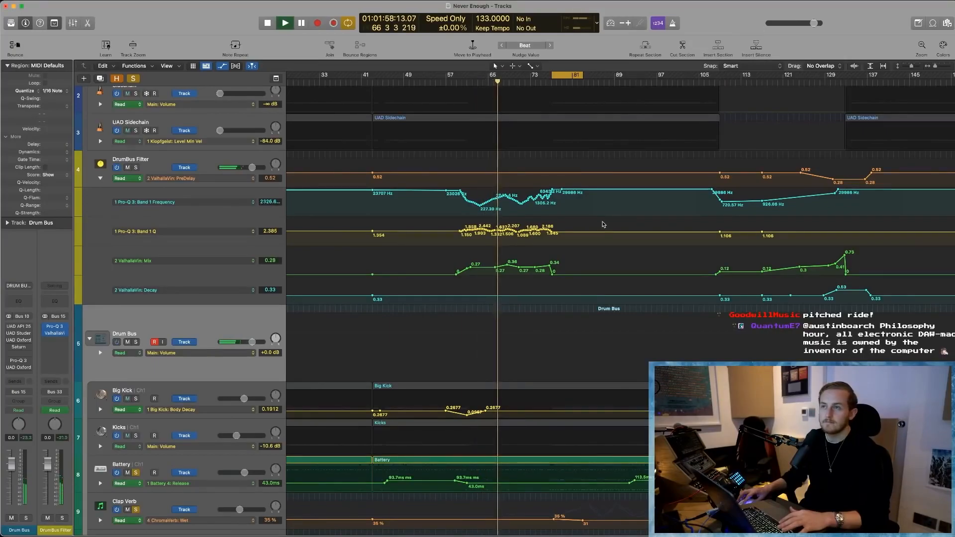
scroll(155, 194, up, 3)
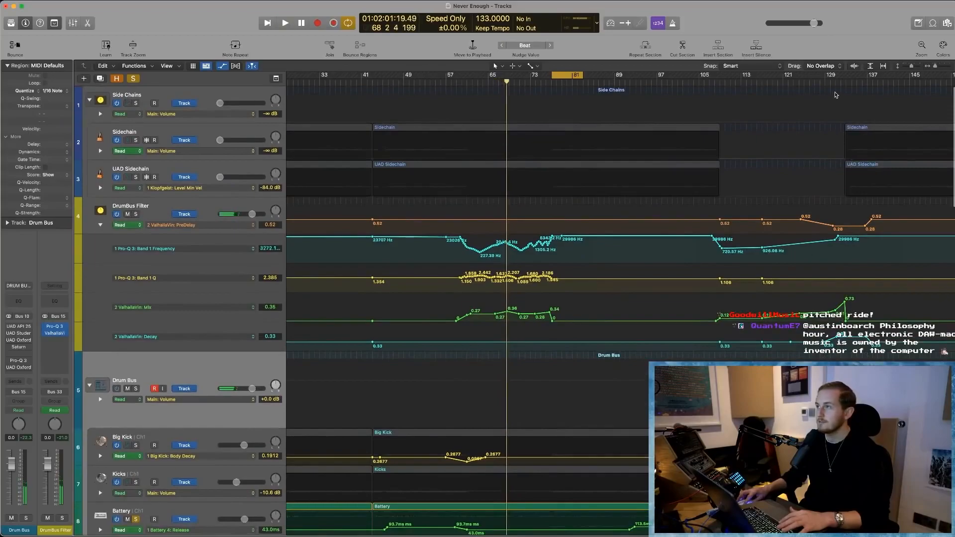
- Solo only the Clap Verb track and set the cycle range around its ChromaVerb automation, about bars 80 to 100
scroll(634, 289, down, 10)
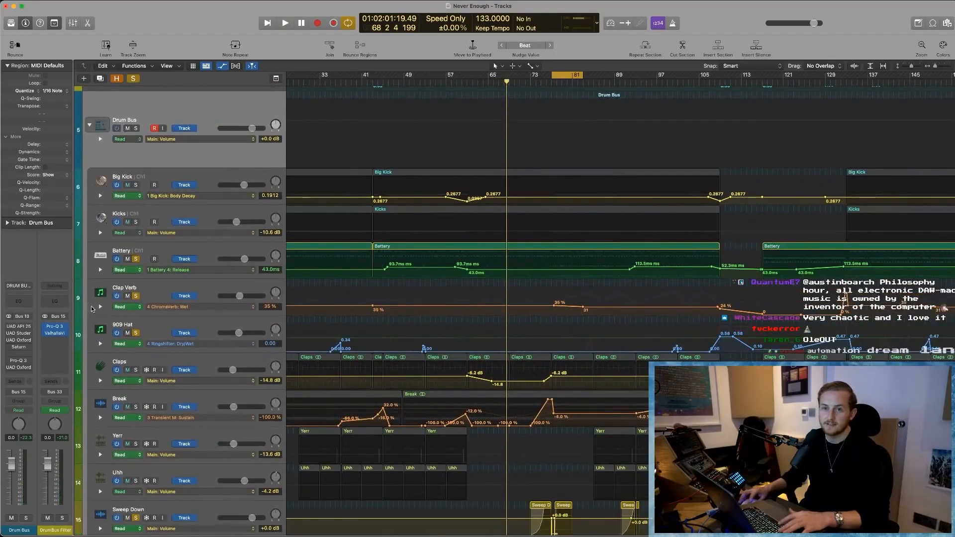
scroll(604, 319, down, 2)
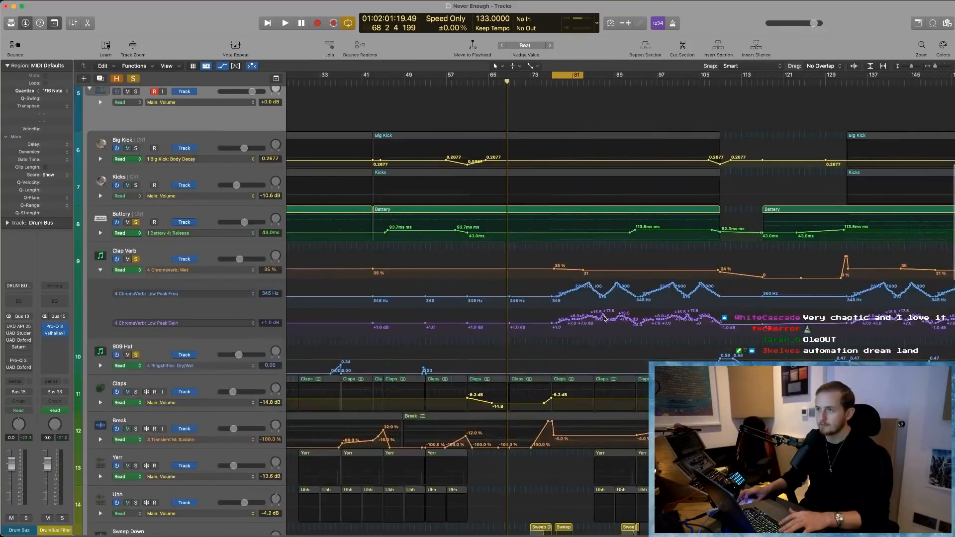
drag(568, 76, 583, 76)
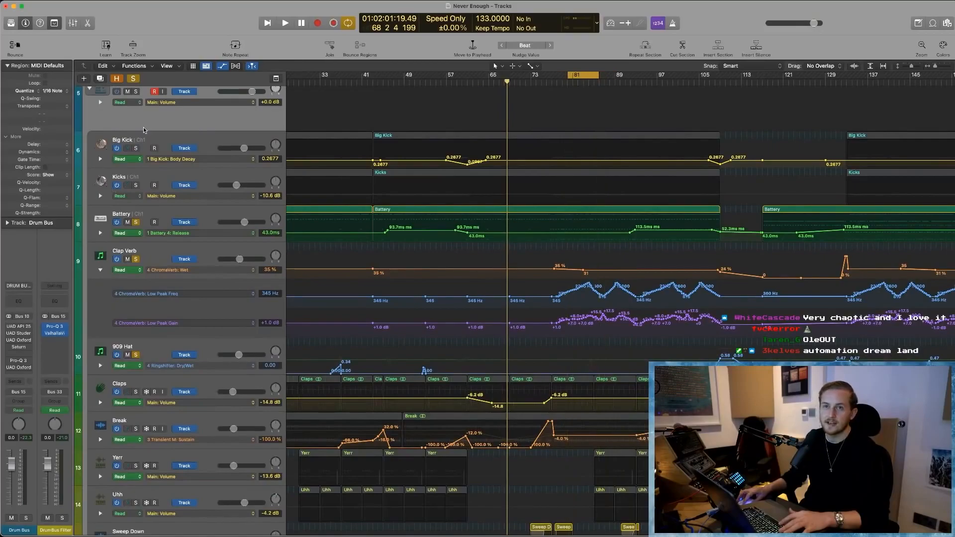
click(135, 79)
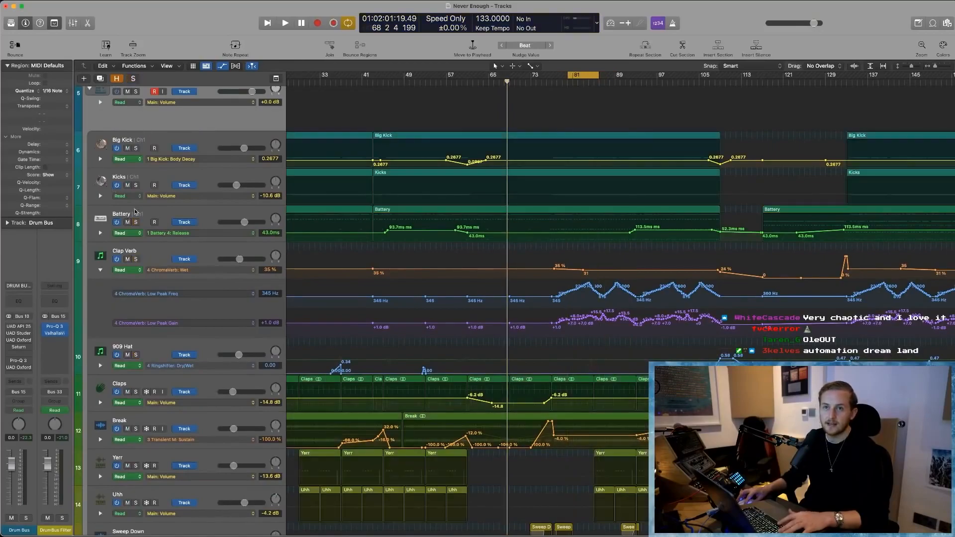
click(135, 259)
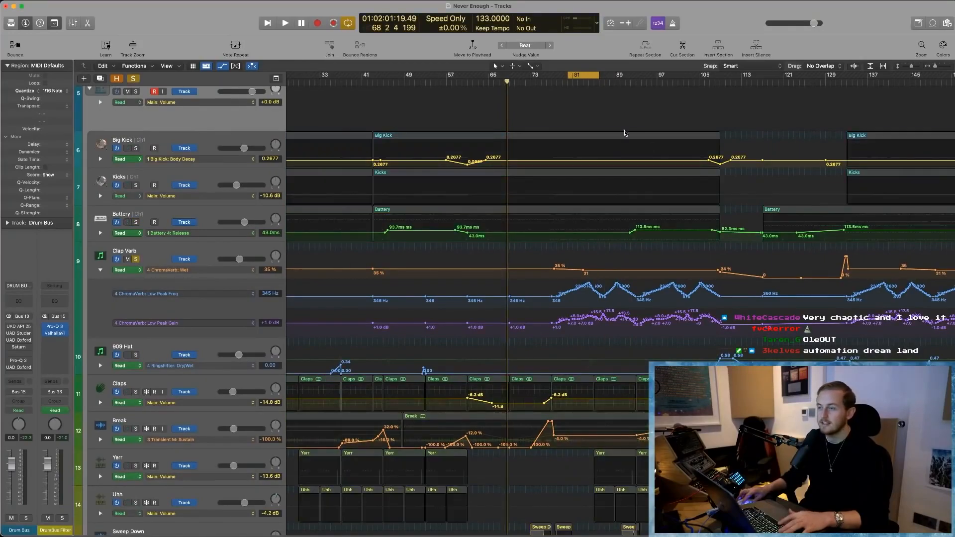
drag(599, 77, 672, 77)
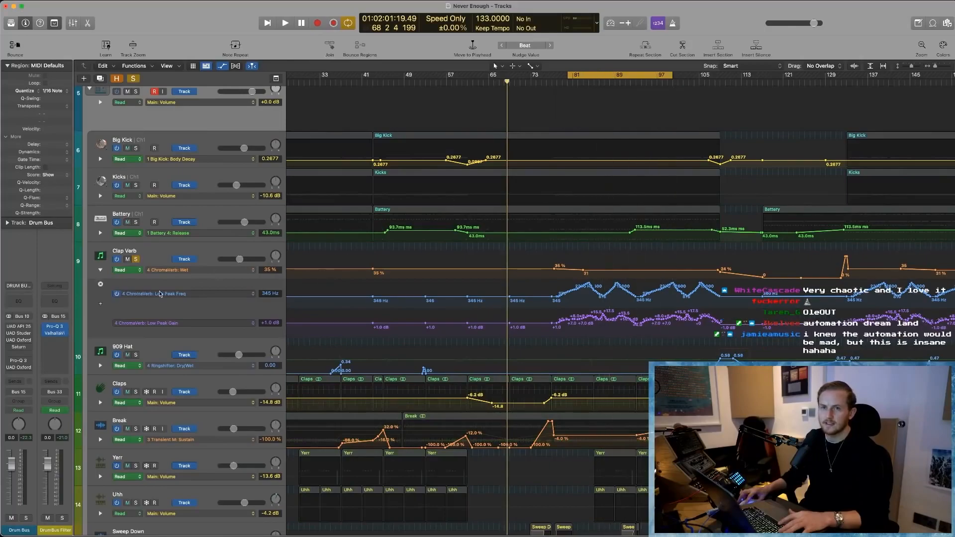
- Open the Clap Verb track's ChromaVerb, show its output EQ details, and play the start of the cycle briefly
click(149, 313)
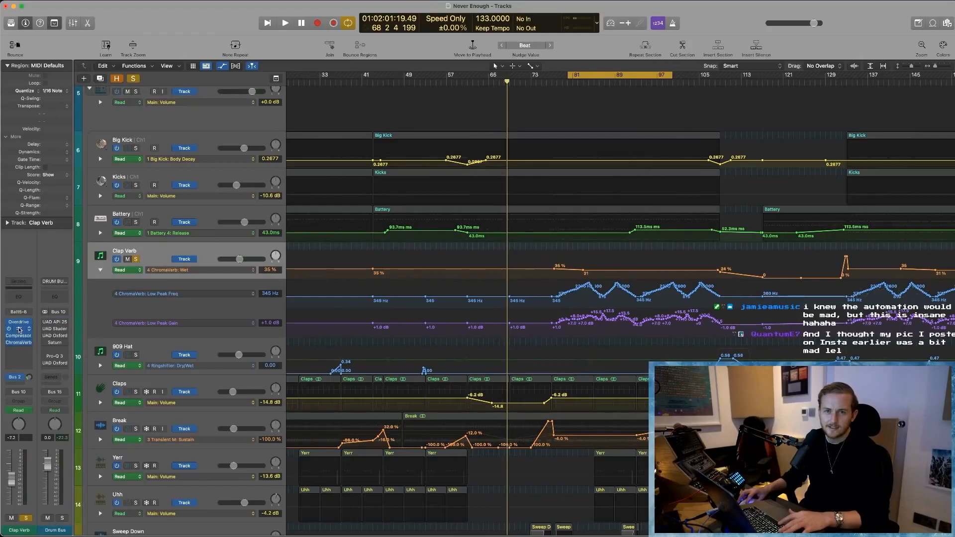
click(19, 342)
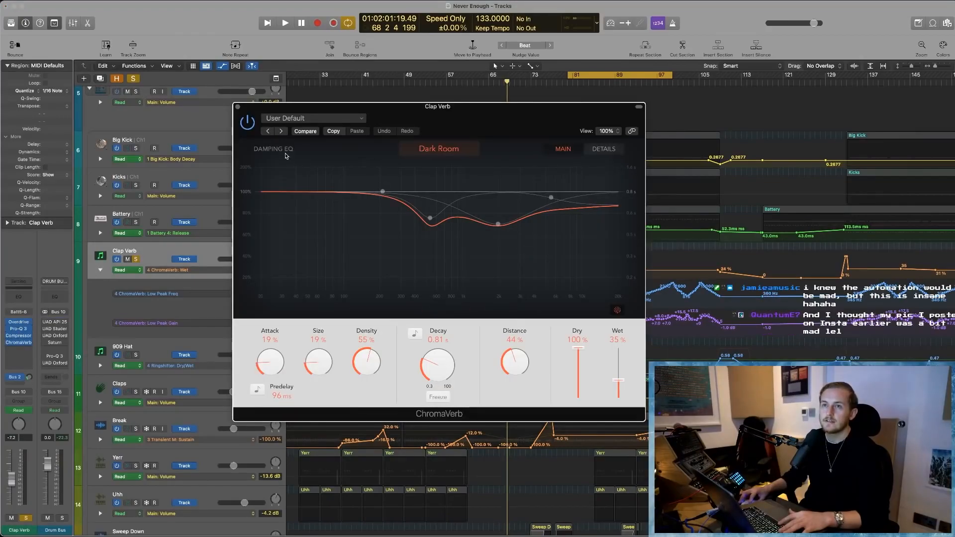
click(615, 153)
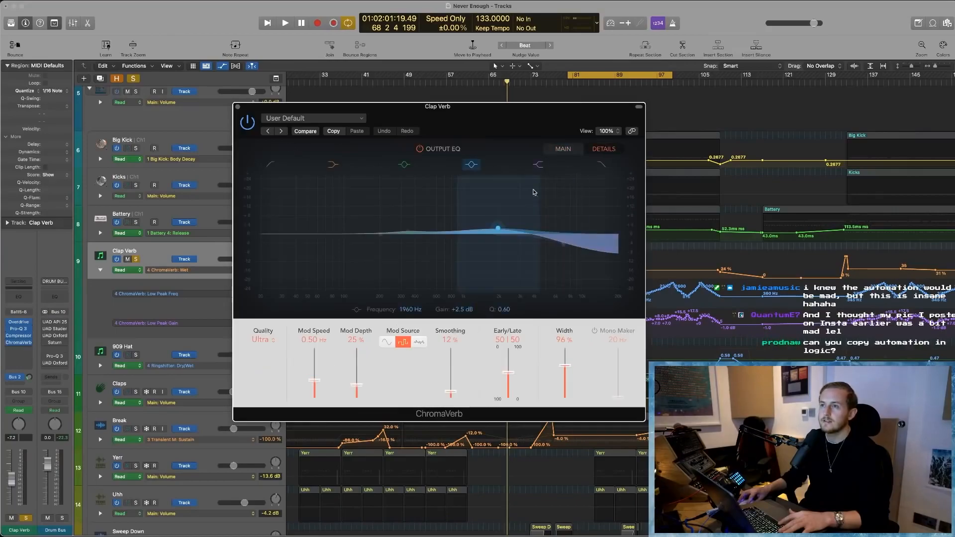
key(space)
key(space)
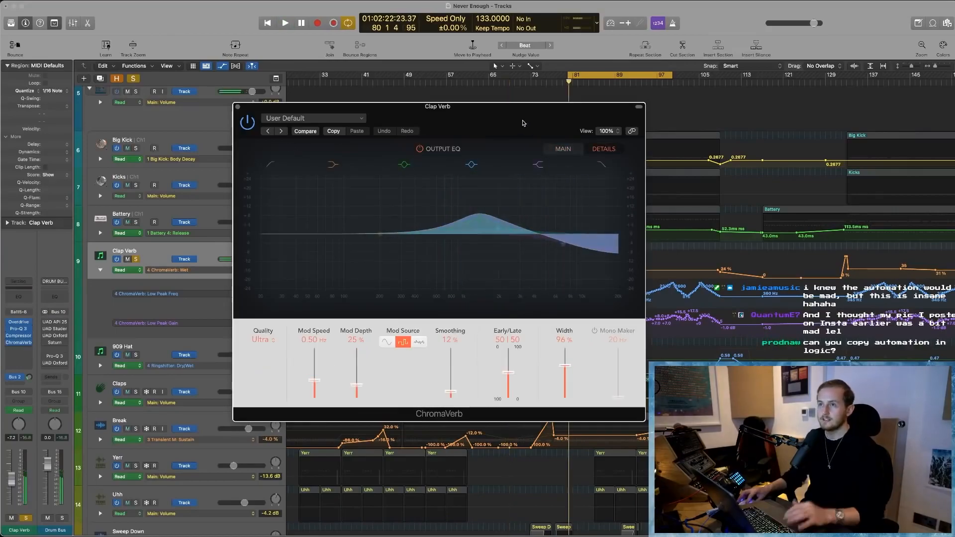
- Move the ChromaVerb window aside, play the cycle to watch the output EQ automation, and stop and close the plugin
drag(522, 122, 441, 126)
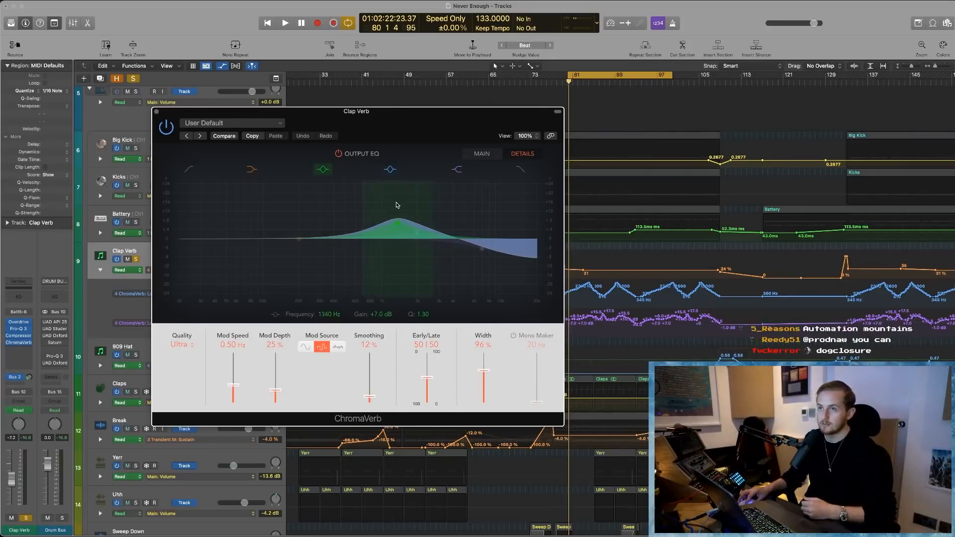
key(space)
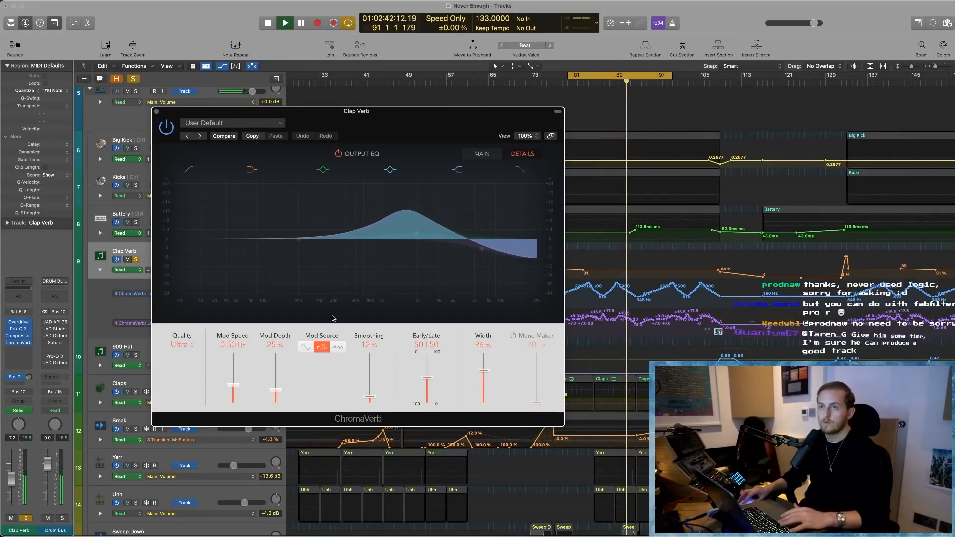
key(space)
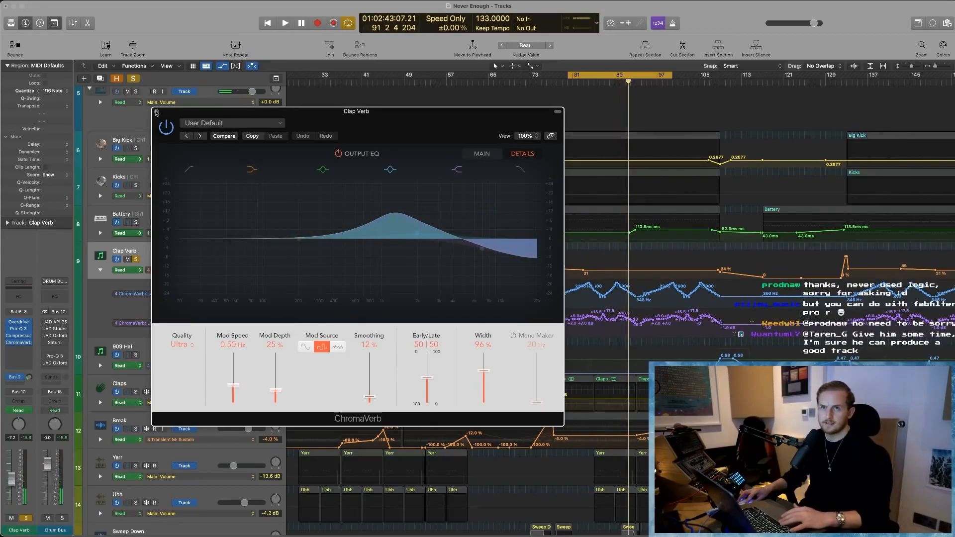
click(155, 112)
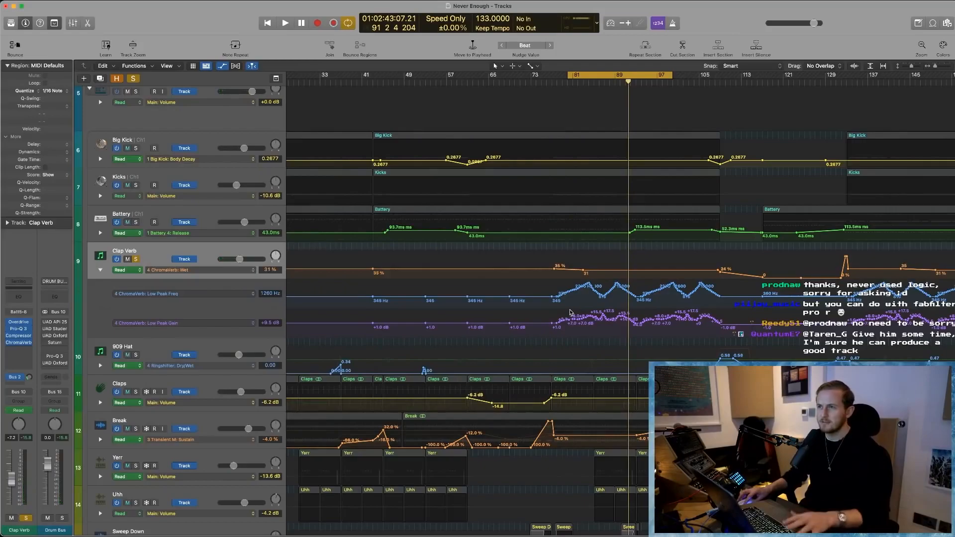
- Examine the Clap Verb's ChromaVerb Low Peak Freq and Low Peak Gain automation curves up close from about bar 77 onward
key(super+Right)
key(super+Right)
key(super+Right)
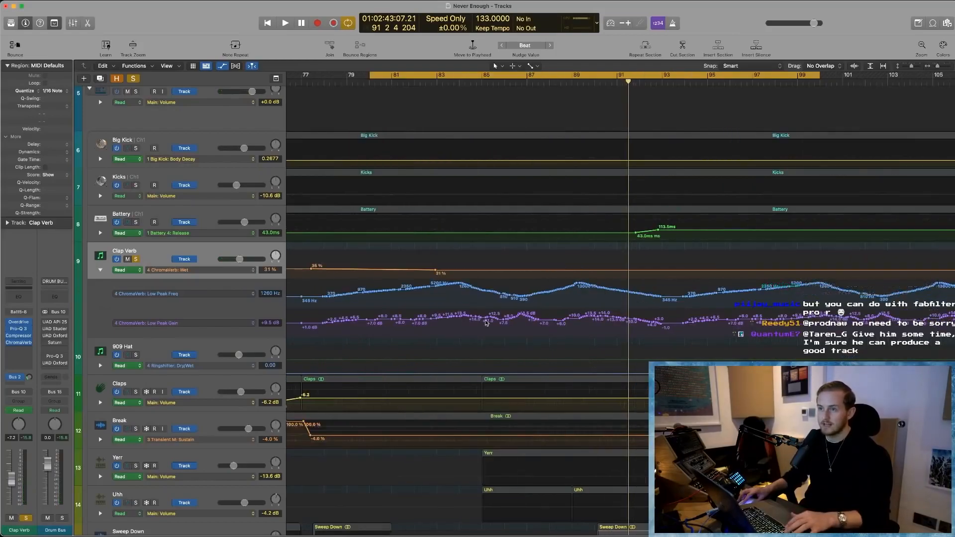
scroll(494, 299, left, 2)
key(super+Left)
key(super+Left)
key(super+Left)
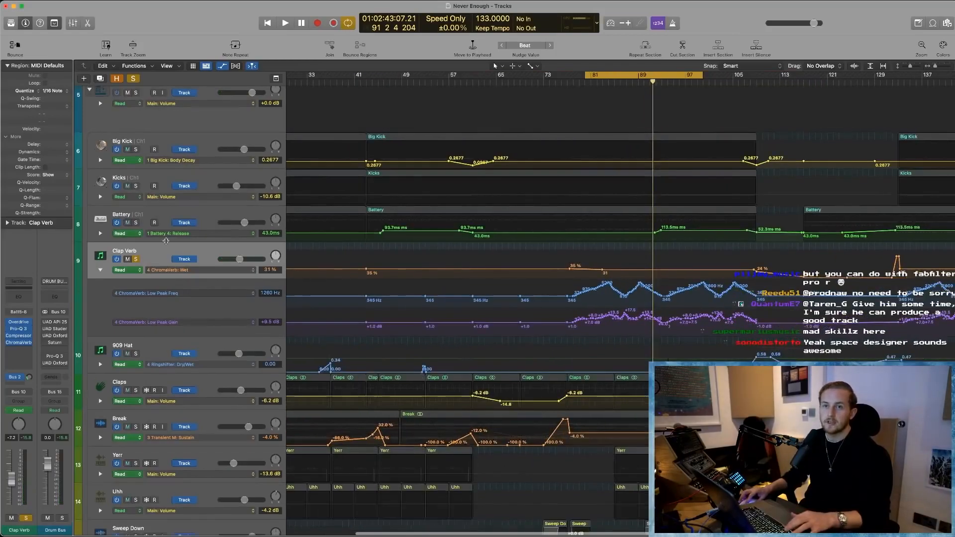
- Solo the Drum Bus and play the cycled section to hear the Clap Verb automation with the other drums
scroll(128, 324, up, 5)
click(136, 318)
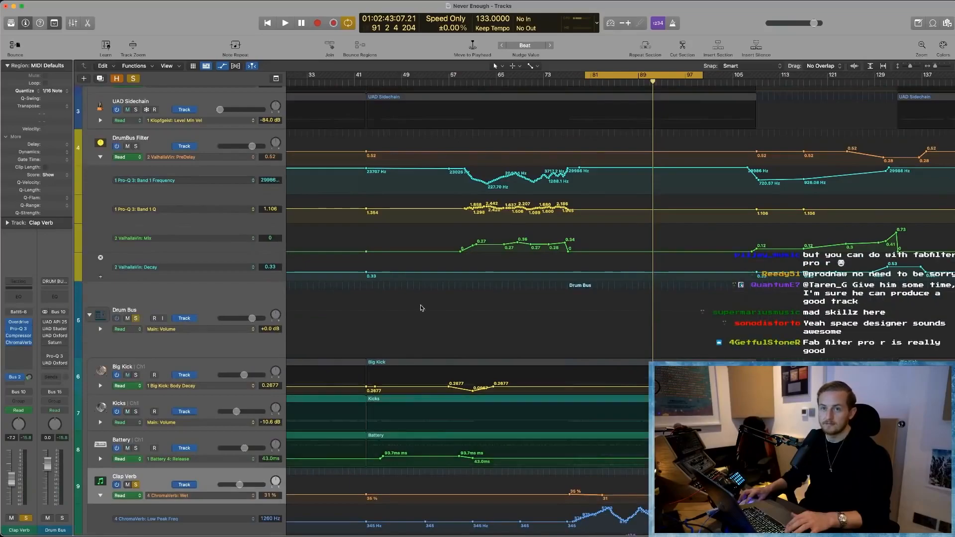
scroll(283, 313, down, 1)
scroll(283, 314, down, 2)
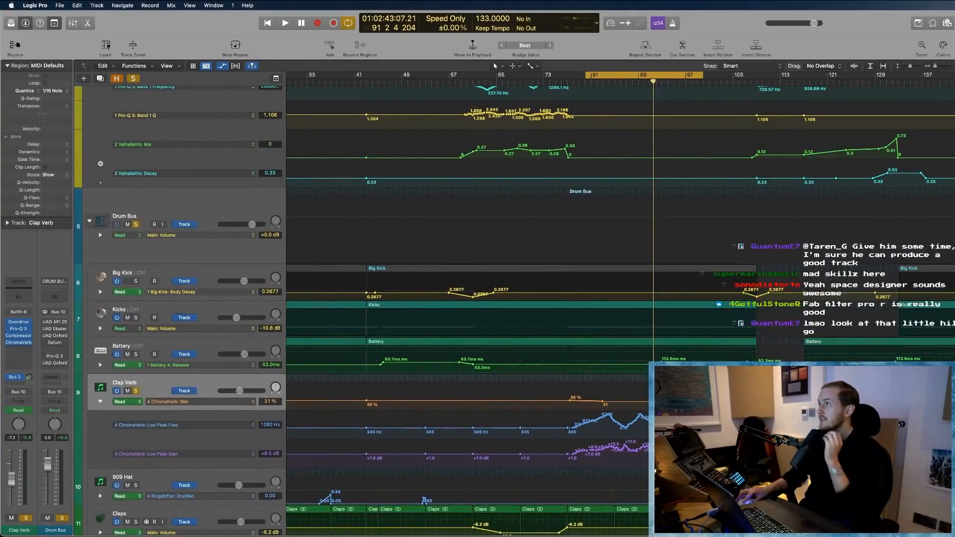
key(space)
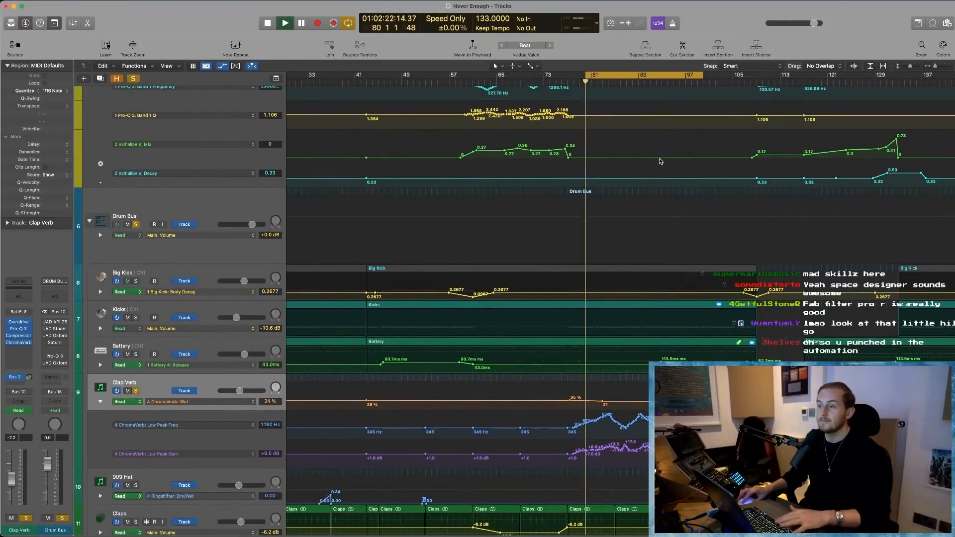
scroll(750, 178, down, 2)
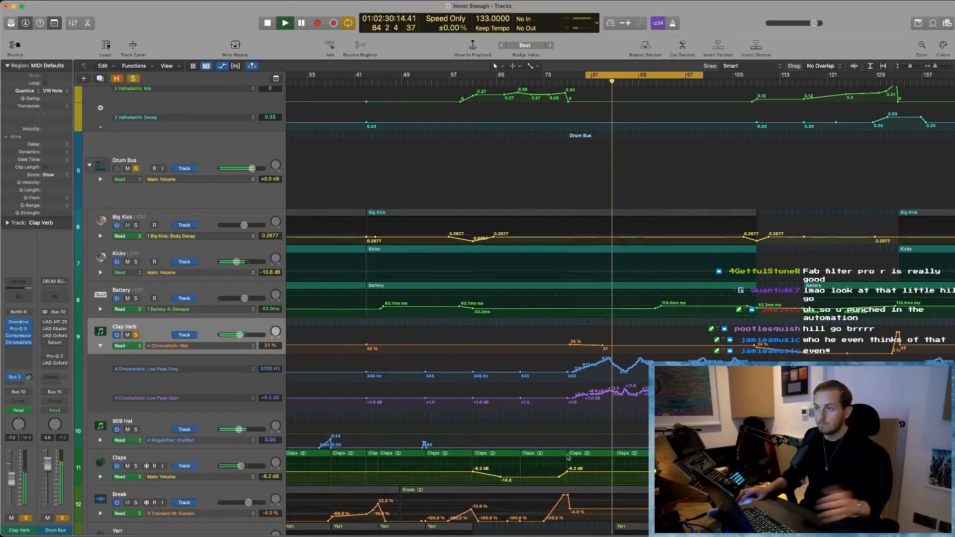
- Clear the solos on the Clap Verb and Drum Bus tracks and collapse the Clap Verb's extra automation lanes
scroll(603, 347, up, 8)
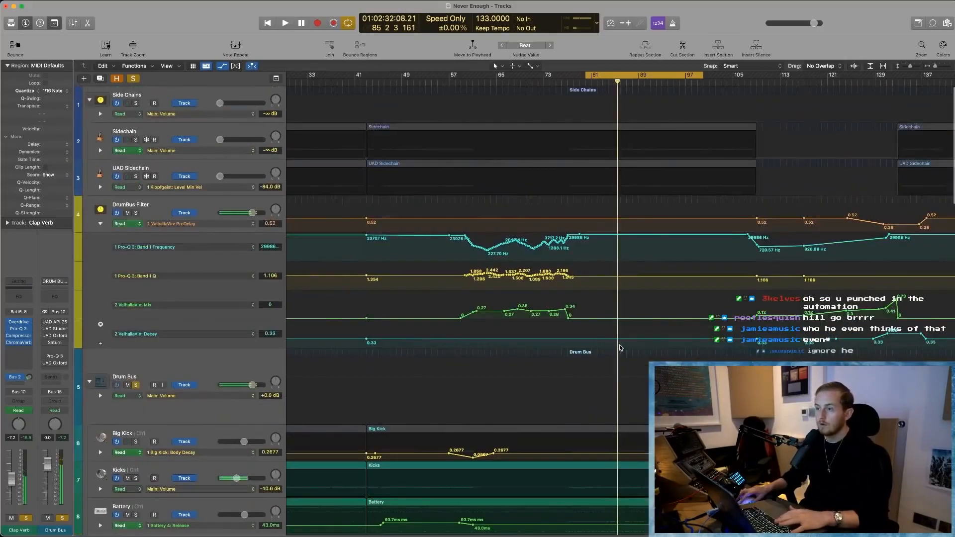
scroll(612, 347, down, 8)
scroll(620, 347, down, 3)
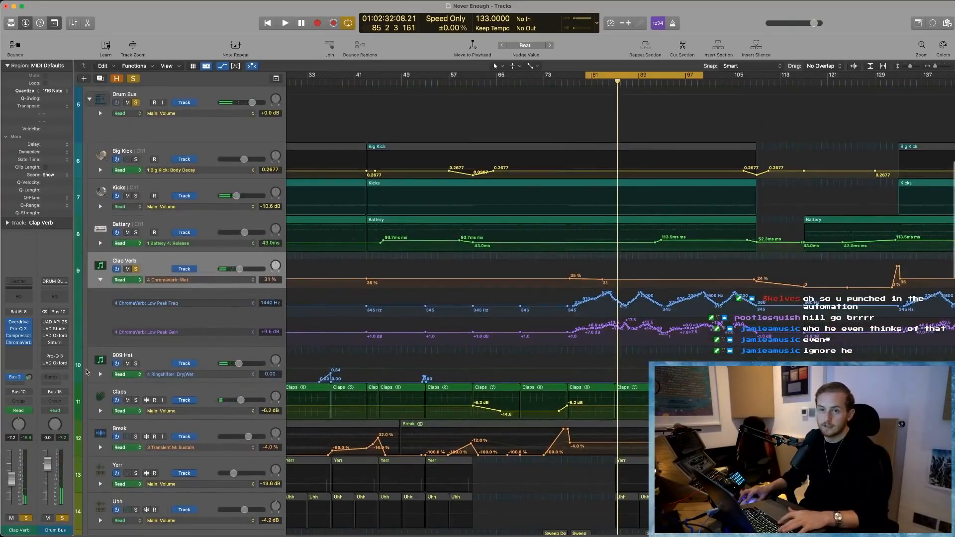
click(135, 269)
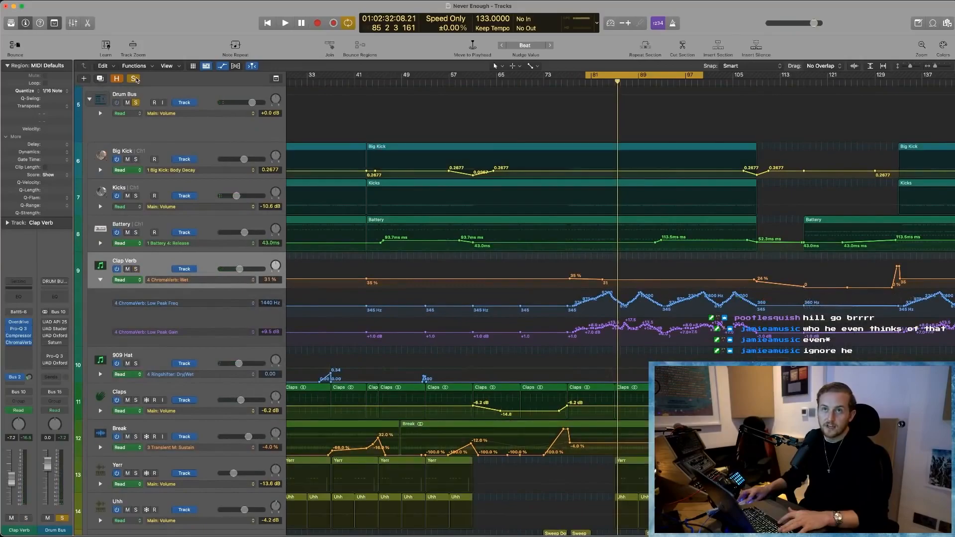
click(101, 279)
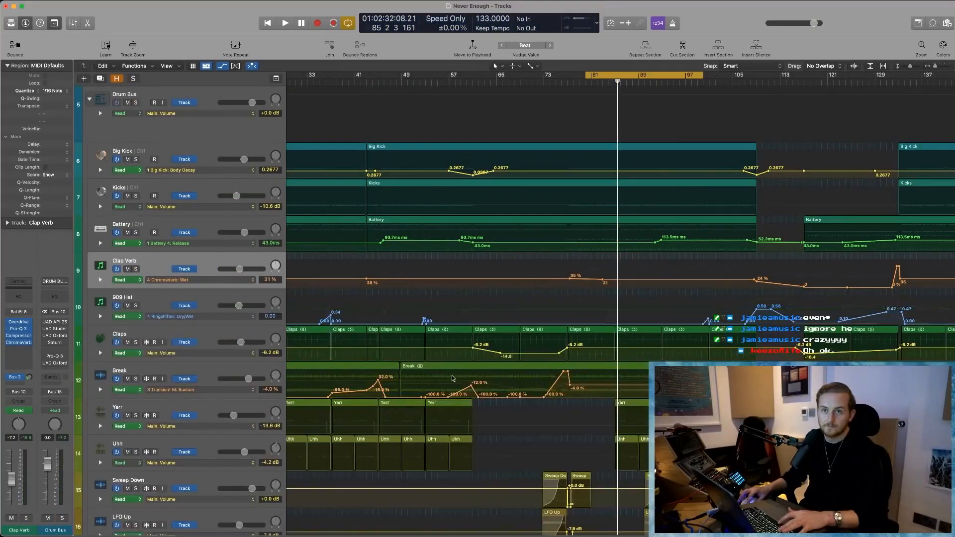
- Expand the 909 Hat's automation lanes to examine its Ringshifter Dry/Wet, pan and Timeless 2 Wet Level curves
scroll(587, 374, down, 2)
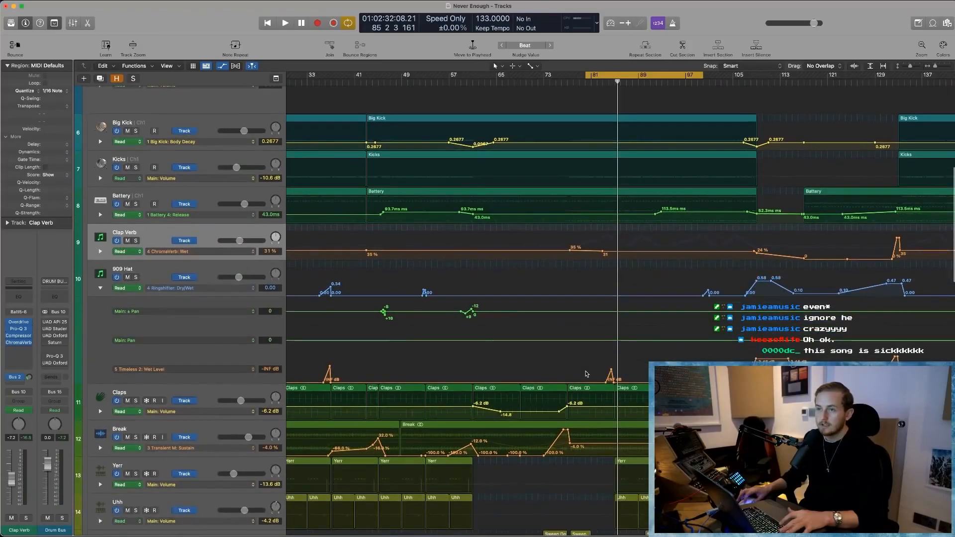
scroll(585, 374, left, 4)
key(super+Right)
key(super+Right)
key(super+Right)
key(super+Right)
scroll(507, 351, left, 7)
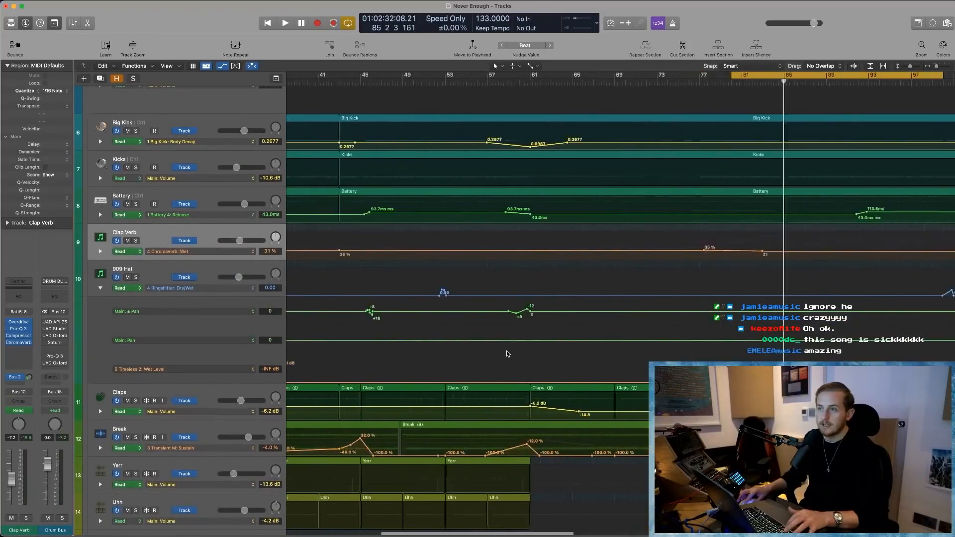
- Open the Ringshifter on the 909 Hat track and move its window clear of the automation around bar 37
click(196, 272)
click(20, 335)
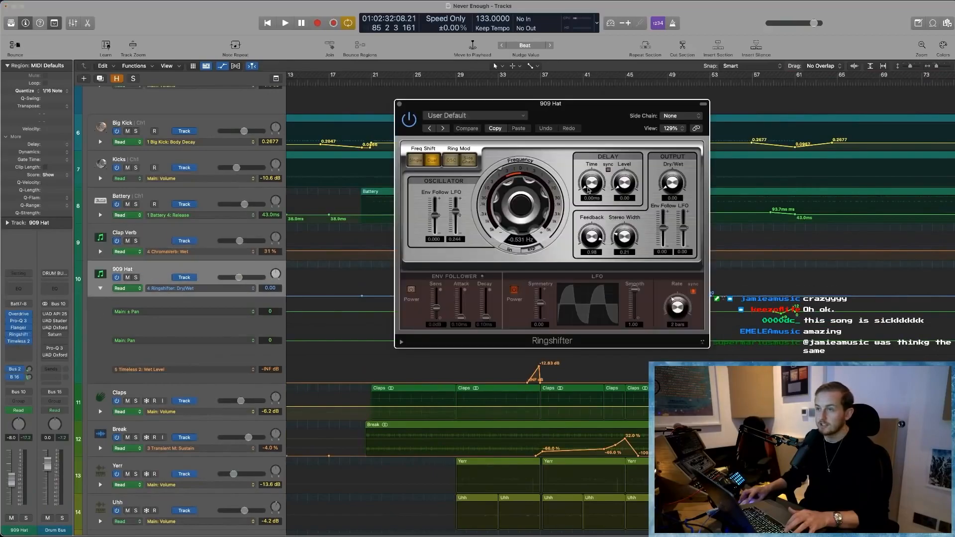
drag(578, 113, 282, 96)
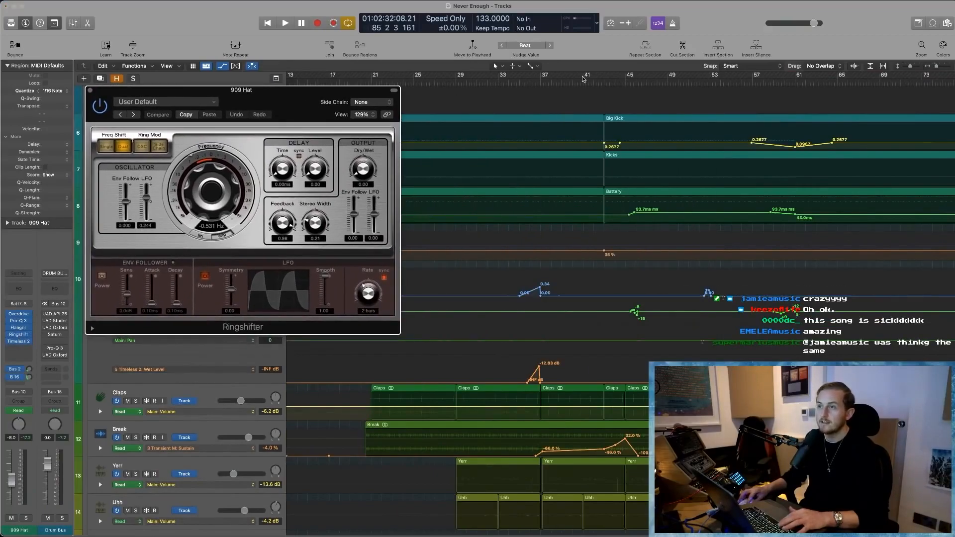
- Solo the 909 Hat and play from about bar 35 to bar 37 to hear the Ringshifter Dry/Wet automation
click(514, 82)
key(space)
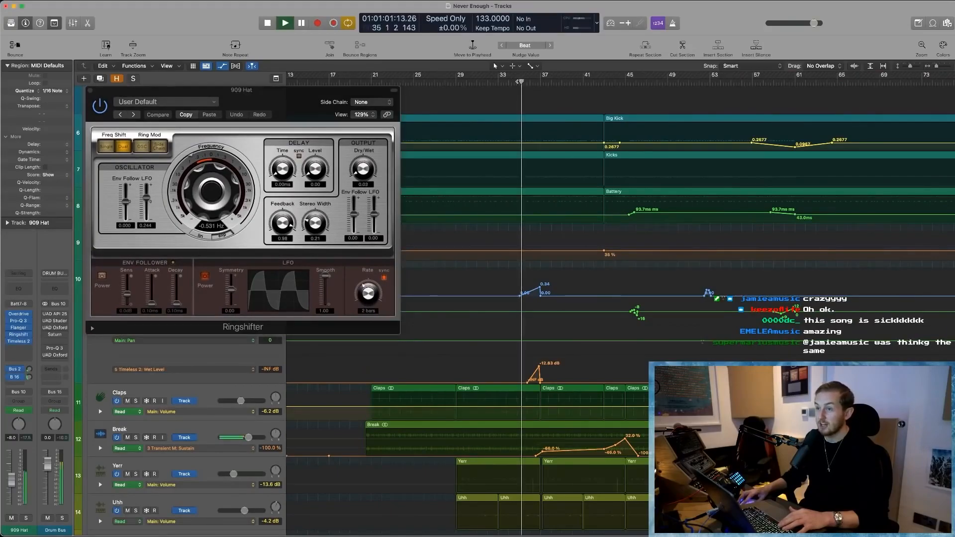
key(space)
click(30, 518)
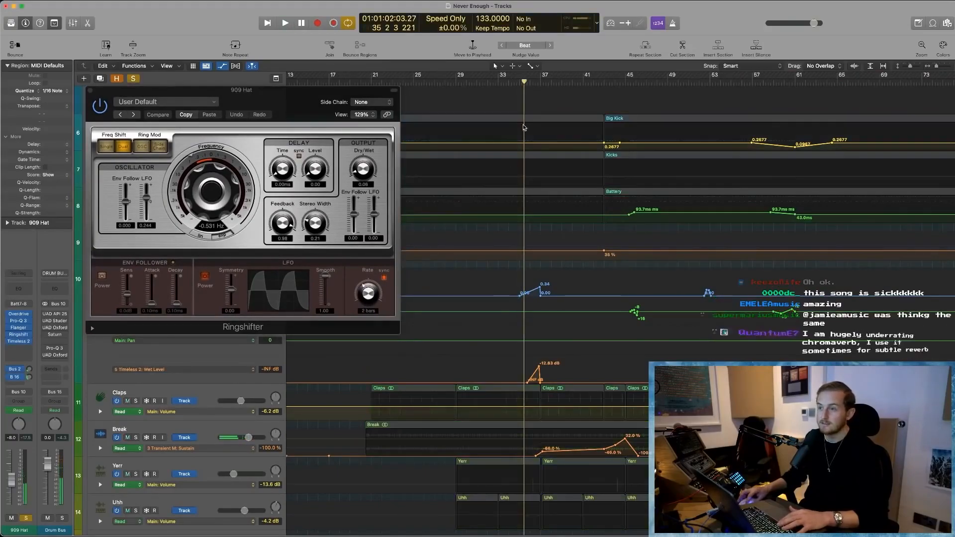
key(space)
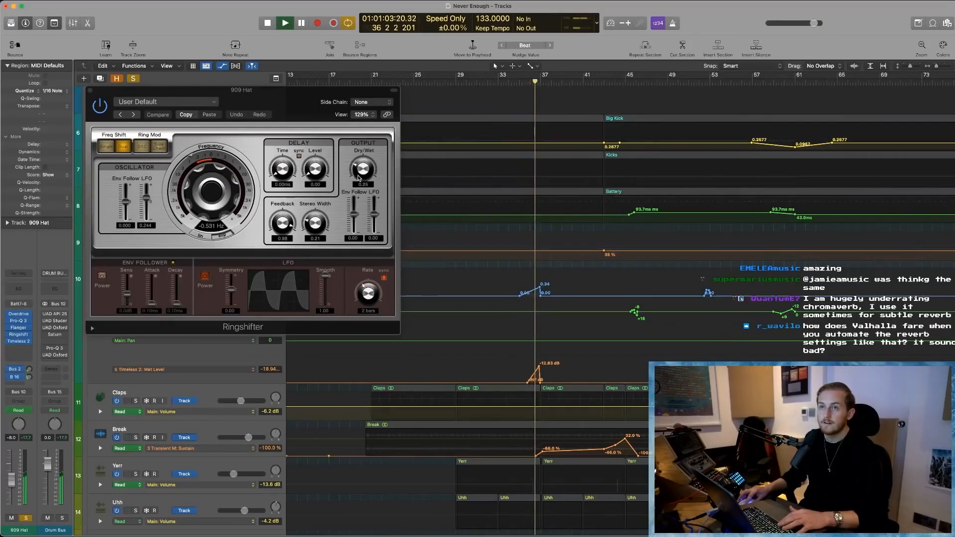
key(space)
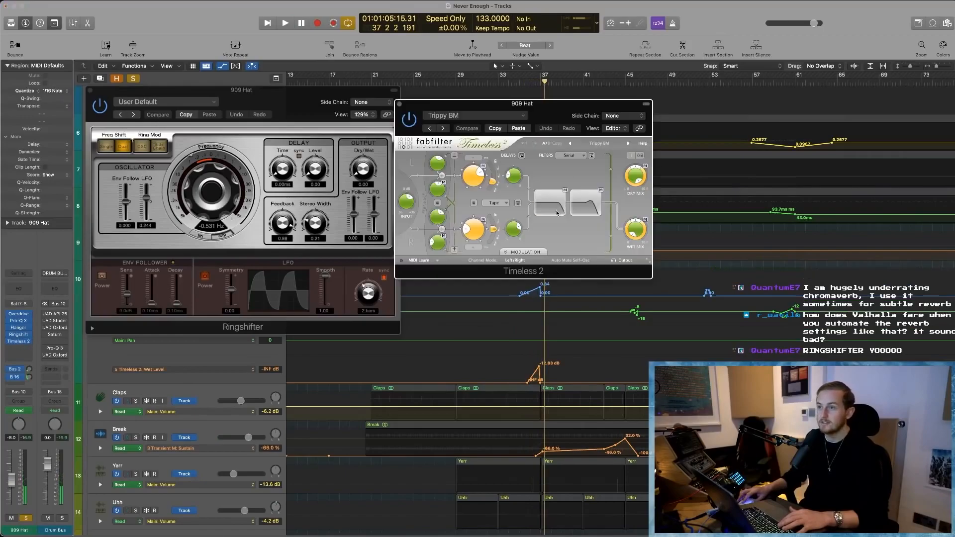
- Place the Timeless 2 window below Ringshifter and replay from bar 35 to hear the 909 Hat's two effect automations together
drag(550, 109, 249, 347)
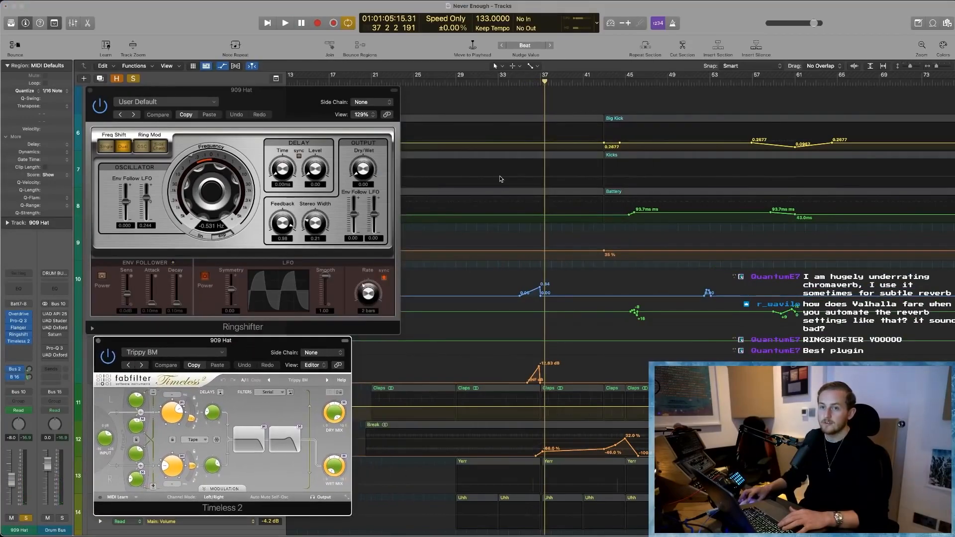
click(531, 86)
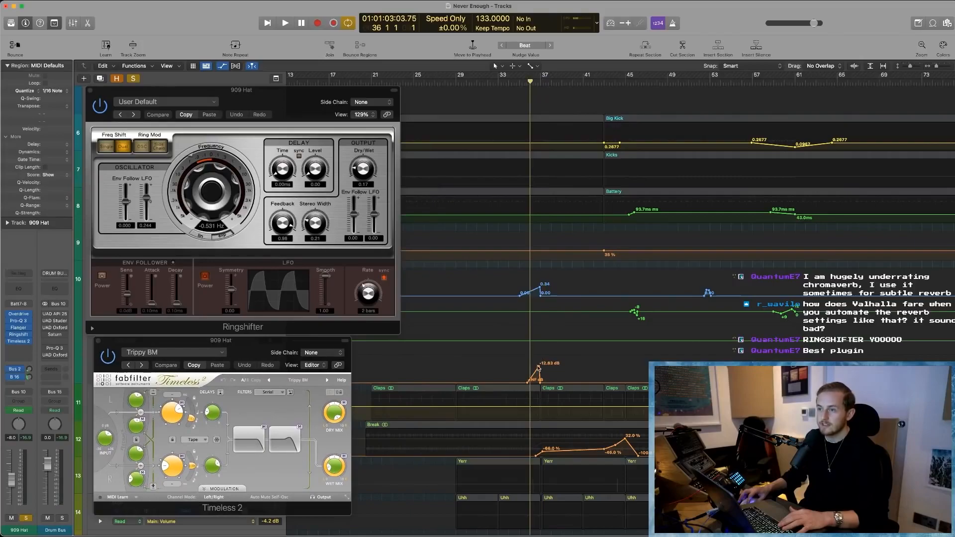
key(super+Right)
key(super+Right)
key(super+Right)
key(super+Right)
key(super+Right)
key(super+Right)
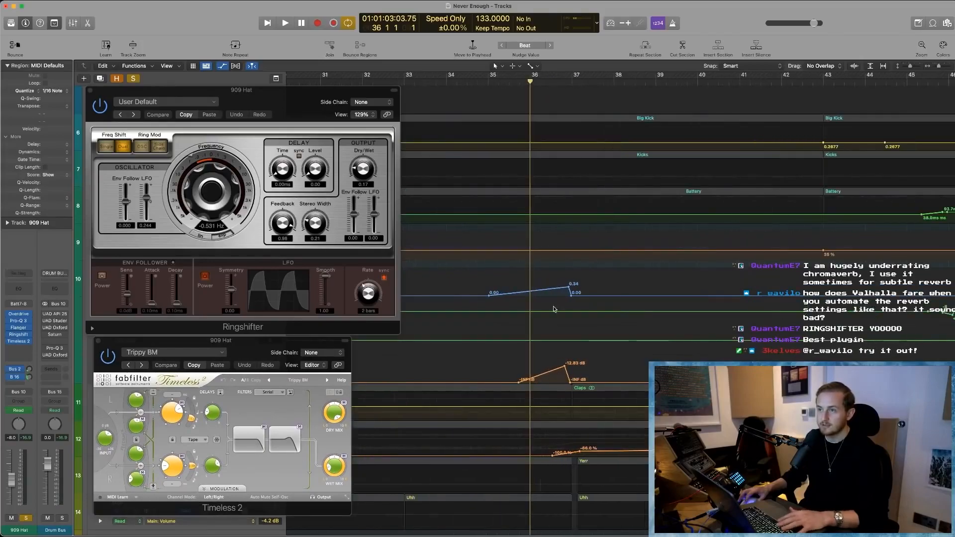
click(494, 80)
key(space)
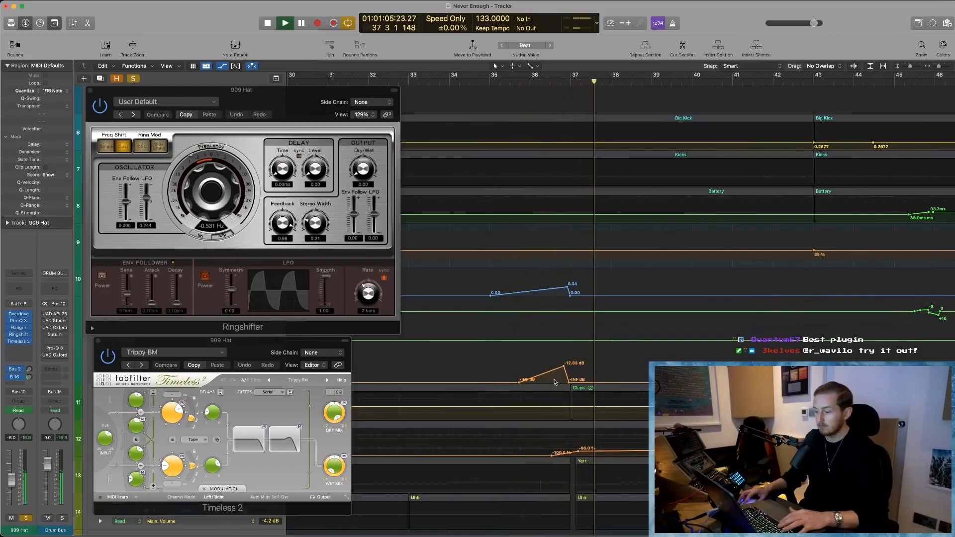
key(space)
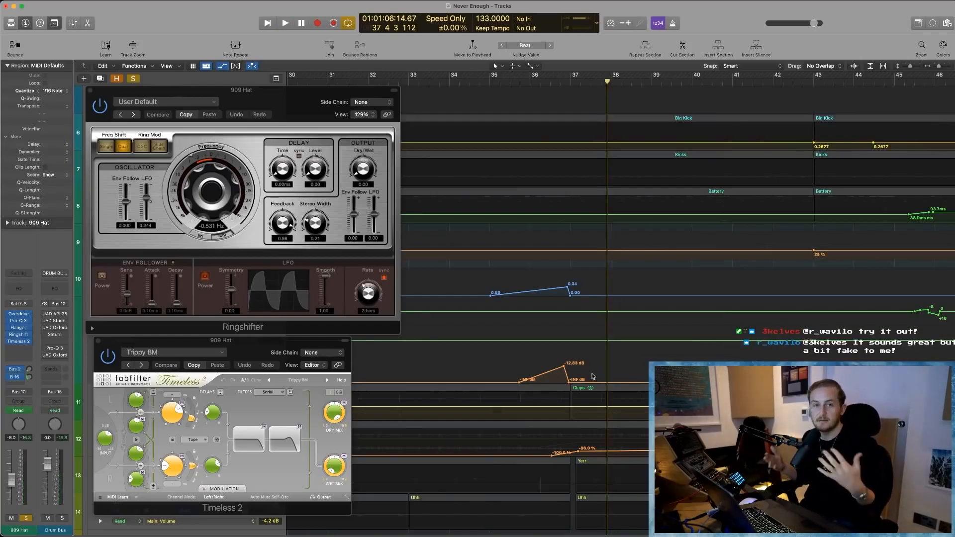
- Close the Ringshifter and Timeless 2 windows and clear the 909 Hat's solo
click(90, 90)
key(super+w)
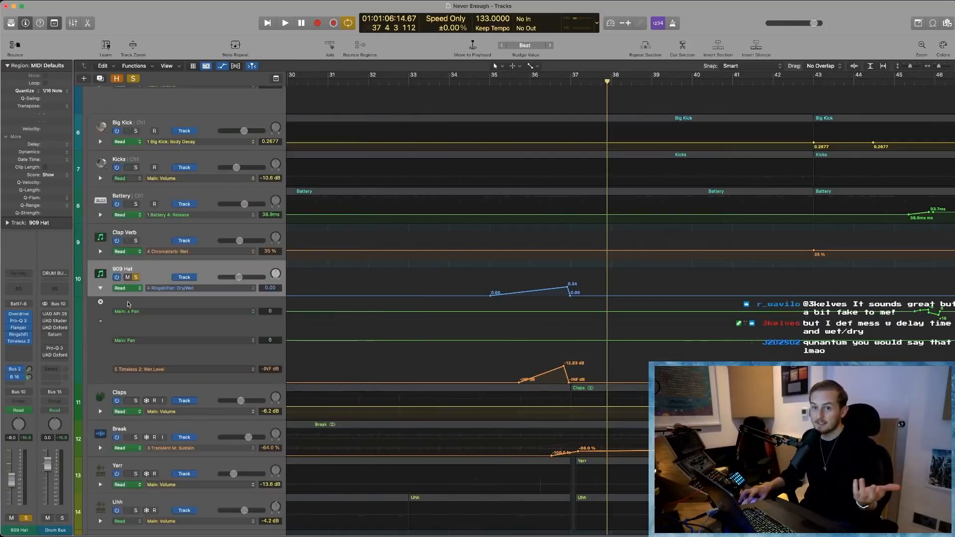
click(136, 278)
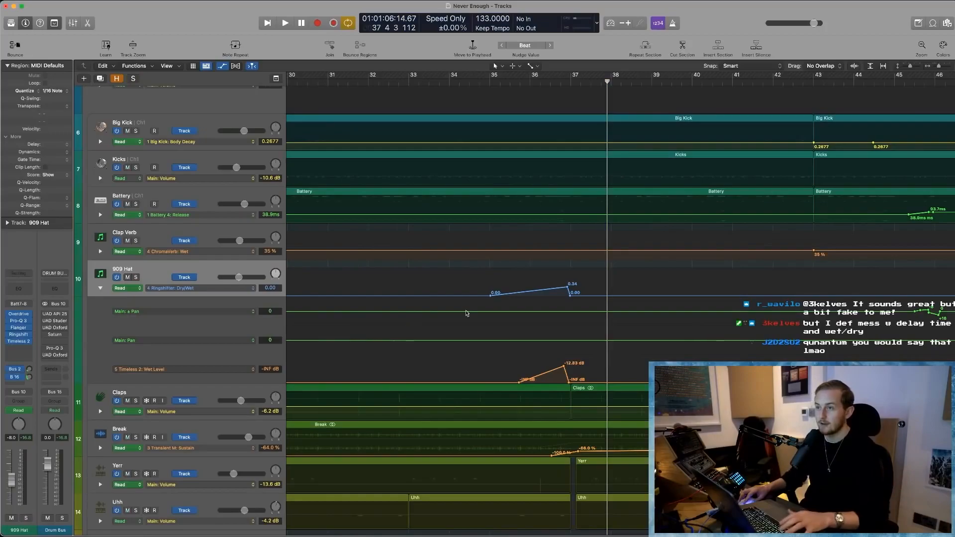
- Hide the track automation and reduce the track heights to show the whole drum group together
key(a)
scroll(503, 385, down, 10)
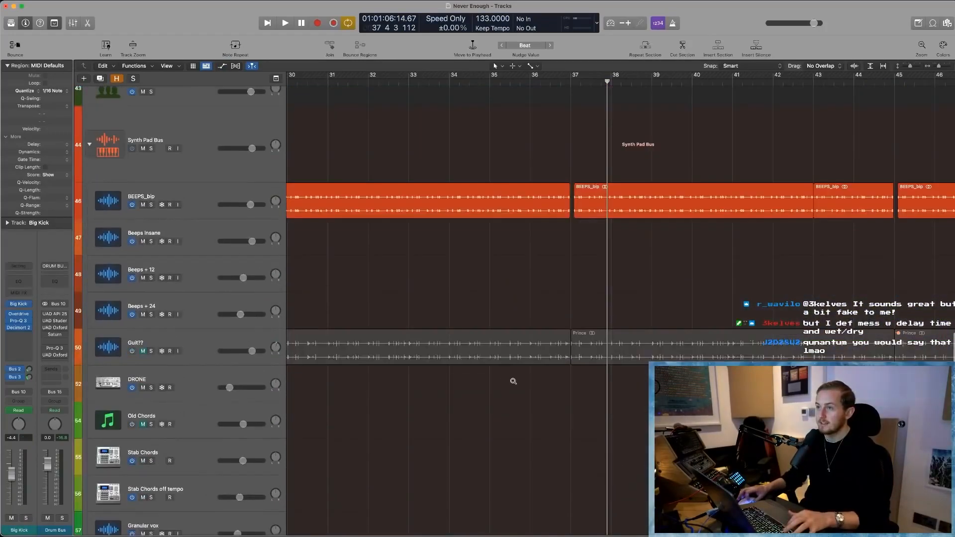
key(super+Up)
key(super+Up)
scroll(919, 210, up, 2)
scroll(467, 300, up, 8)
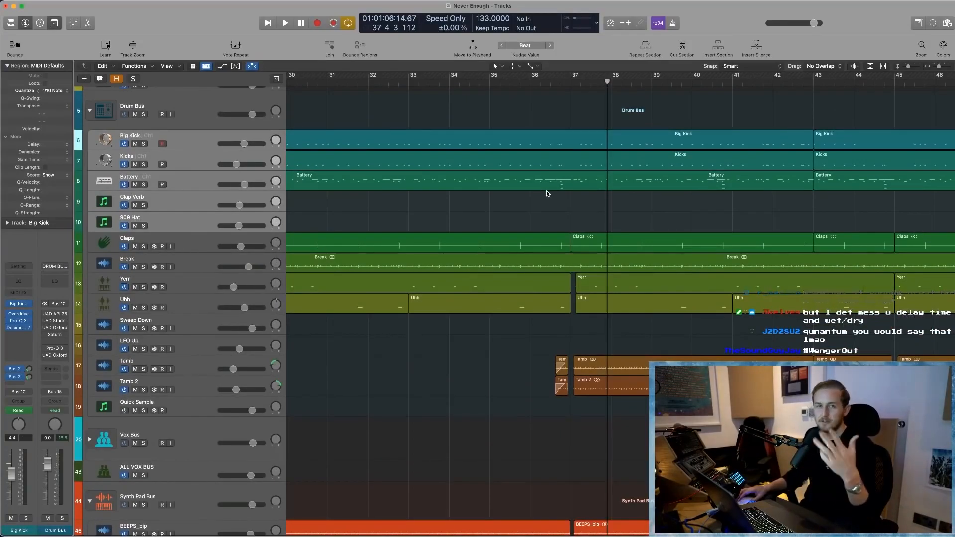
scroll(546, 193, up, 1)
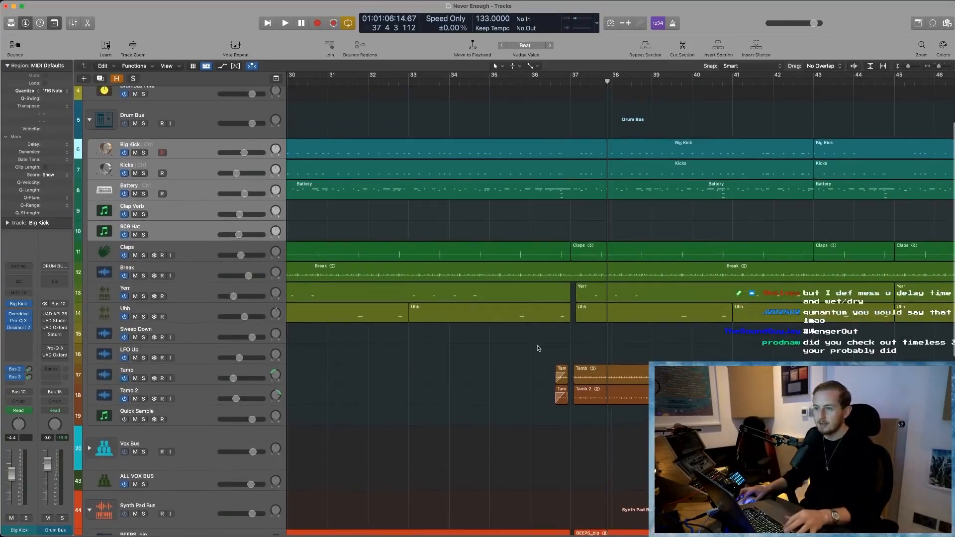
- Examine the short faded-in Tamb and Tamb 2 regions just before bar 37 up close
key(z)
drag(372, 265, 405, 283)
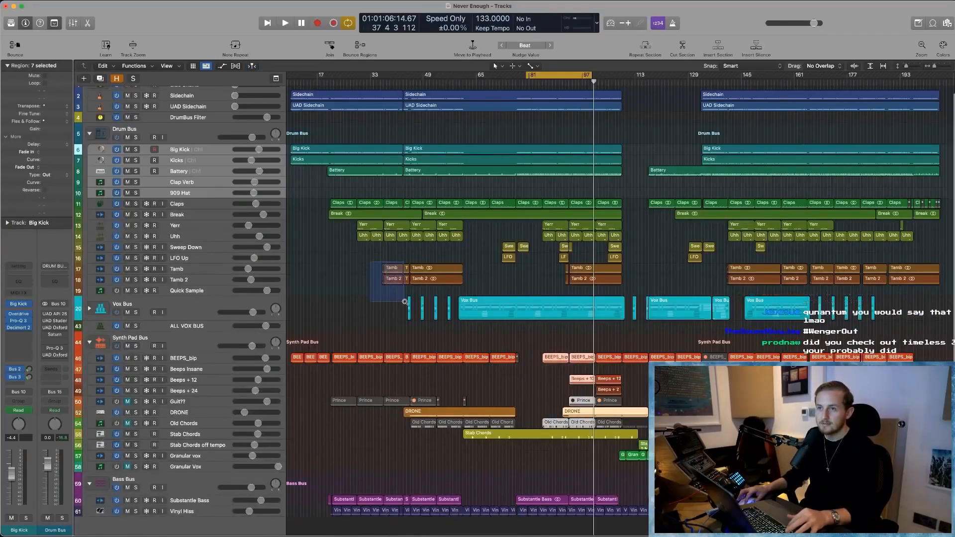
scroll(534, 249, left, 5)
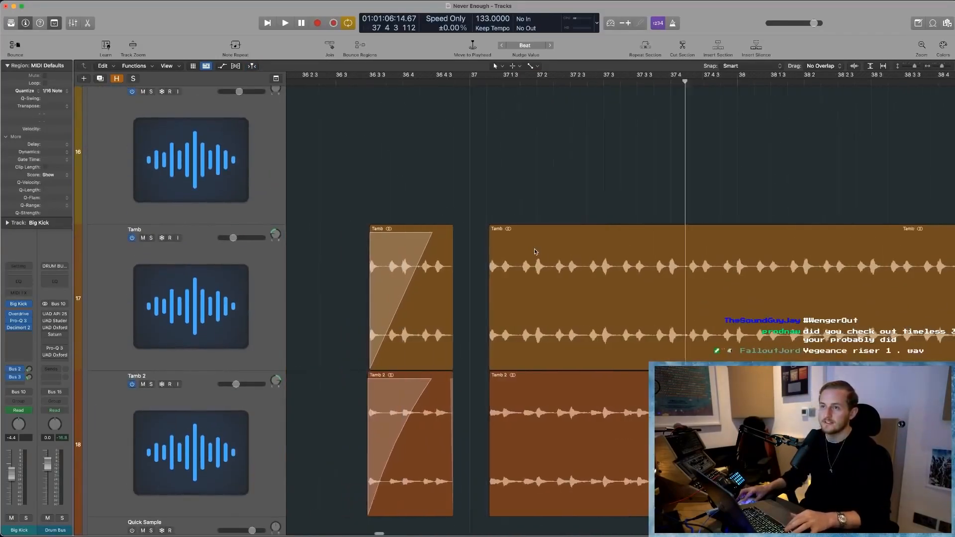
click(444, 163)
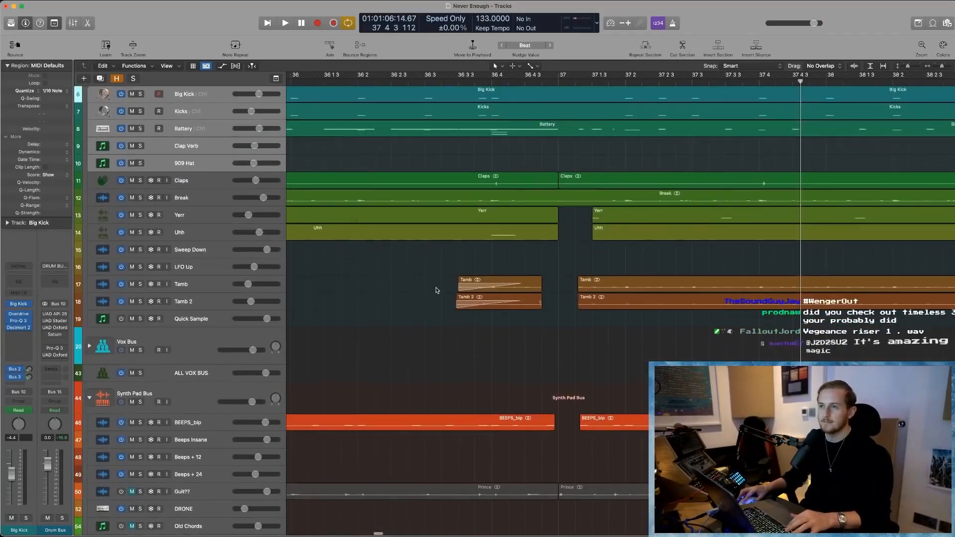
ctrl+alt+click(437, 290)
key(super+Left)
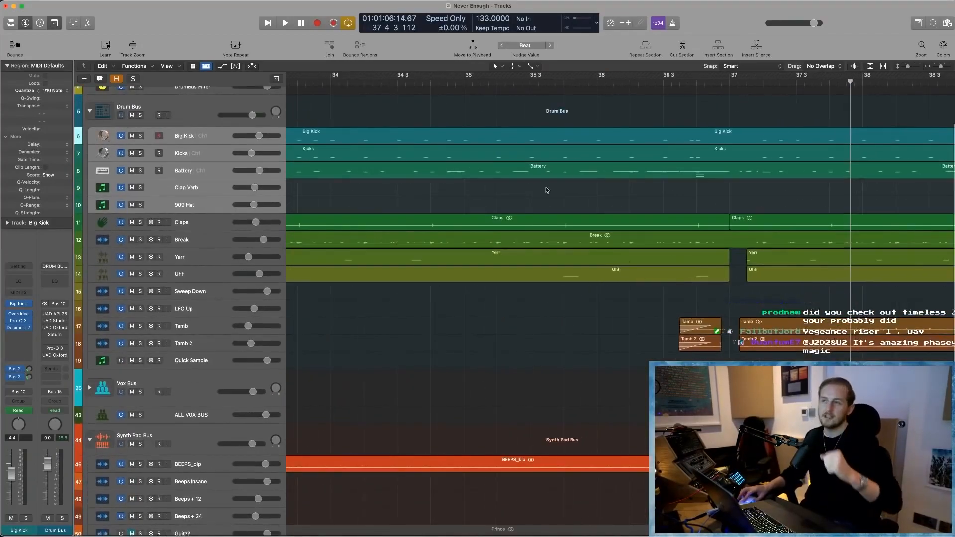
- Place the playhead at bar 36 and select the Drum Bus track
click(599, 90)
scroll(451, 265, up, 3)
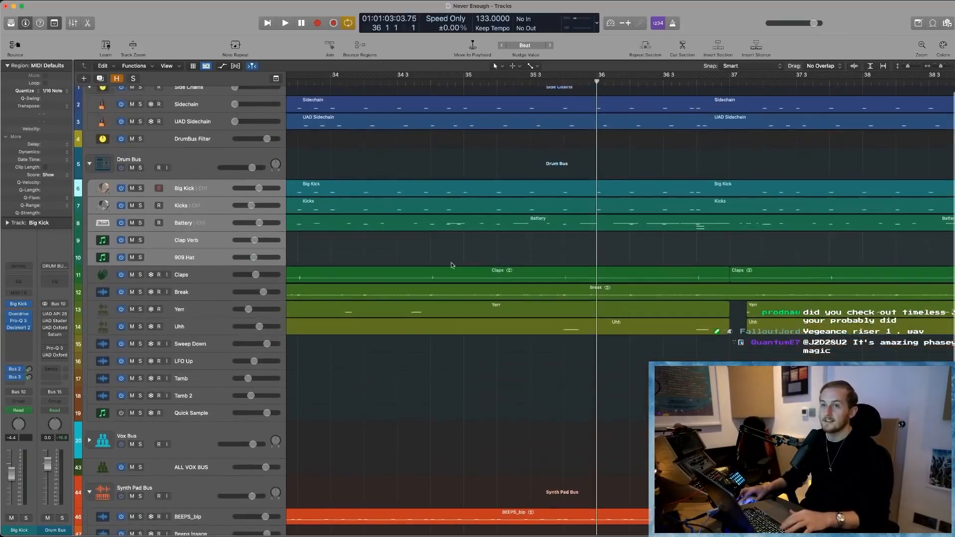
click(181, 159)
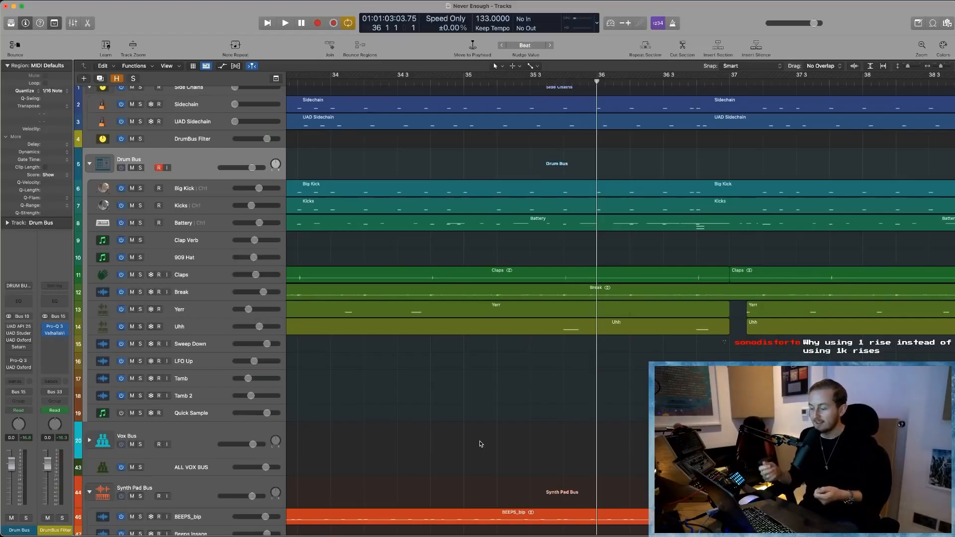
scroll(528, 395, right, 5)
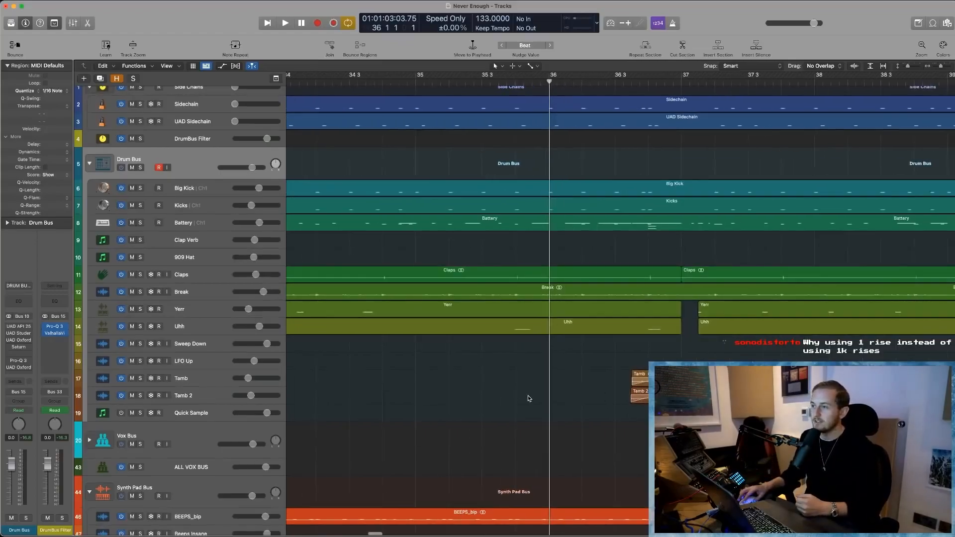
scroll(527, 395, down, 1)
scroll(529, 397, right, 4)
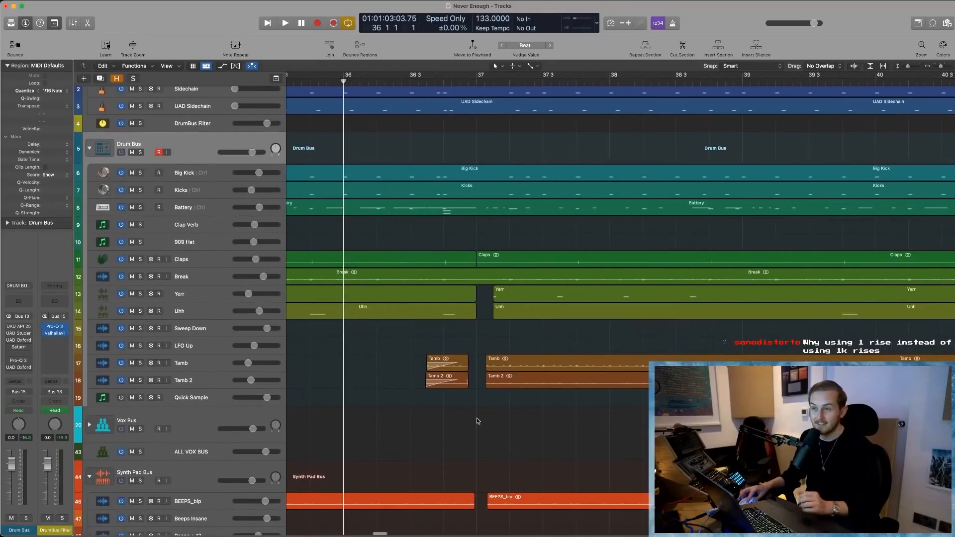
scroll(539, 250, down, 3)
scroll(412, 252, left, 7)
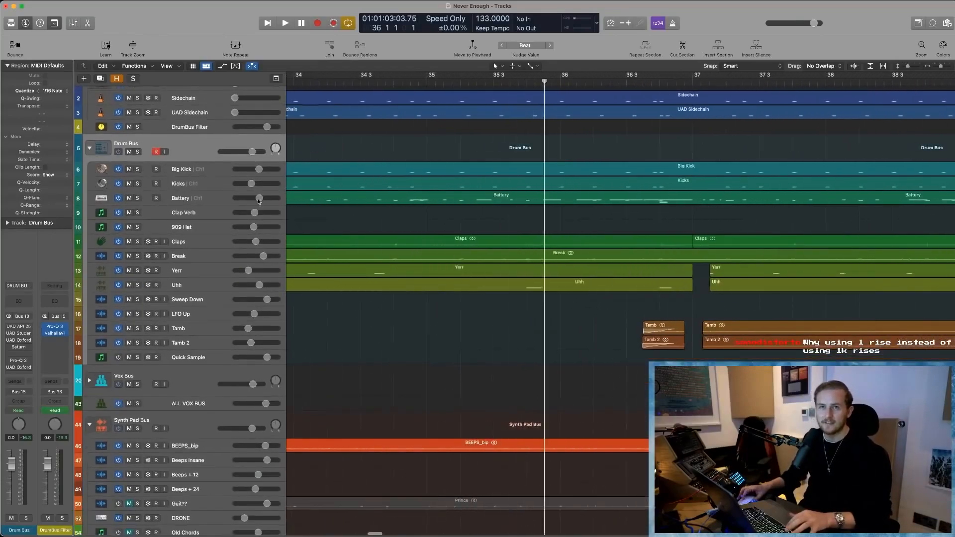
- Solo the Side Chains tracks, DrumBus Filter and Drum Bus, and play the cycled section from bar 80 to hear the drums
scroll(412, 253, up, 2)
drag(138, 162, 139, 93)
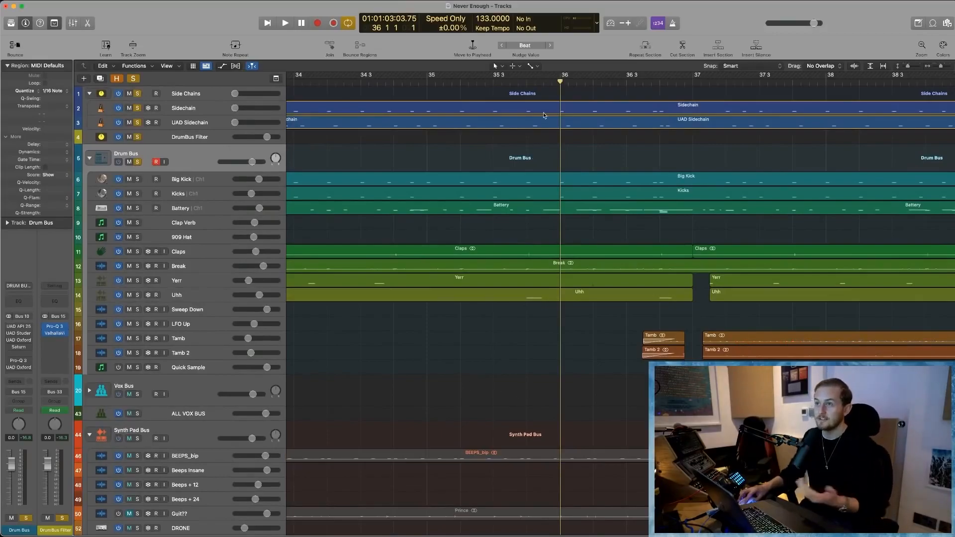
click(544, 82)
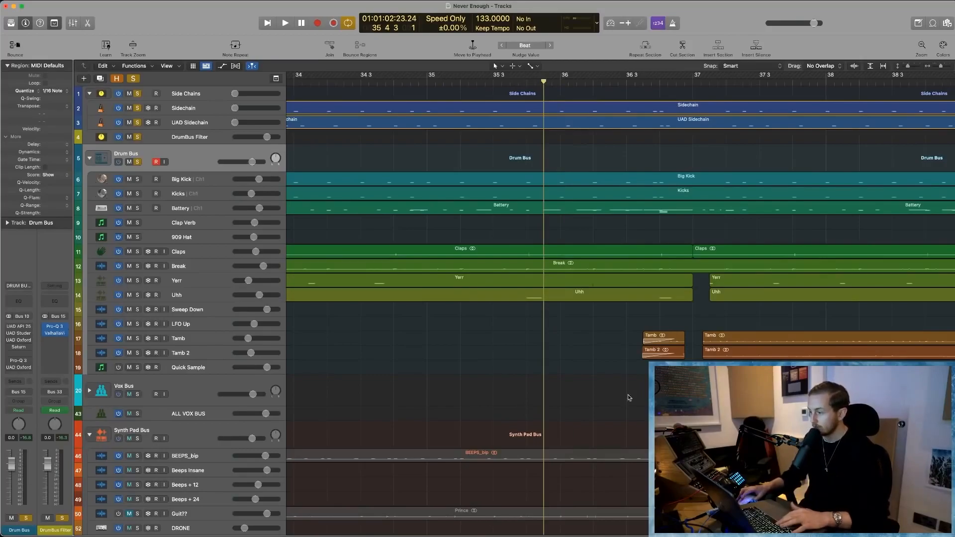
key(space)
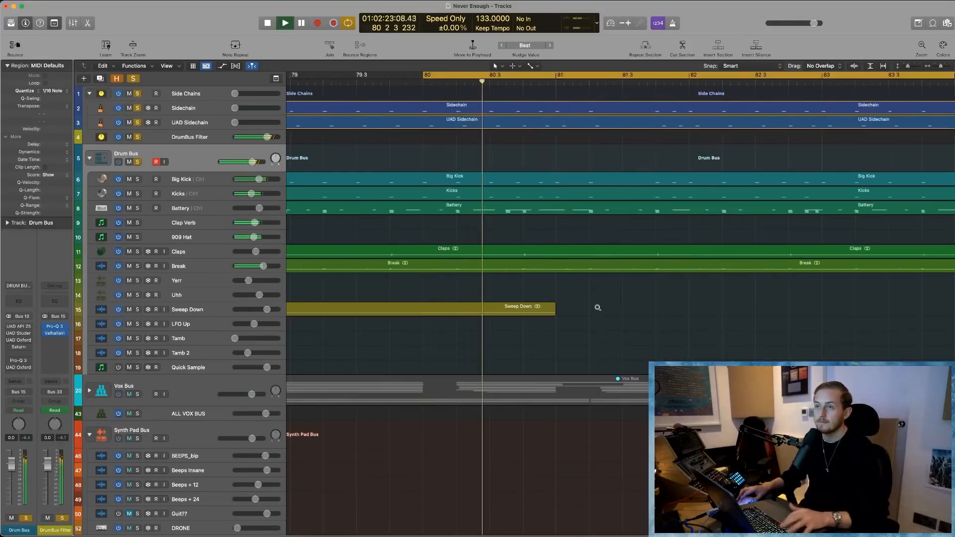
scroll(530, 137, down, 5)
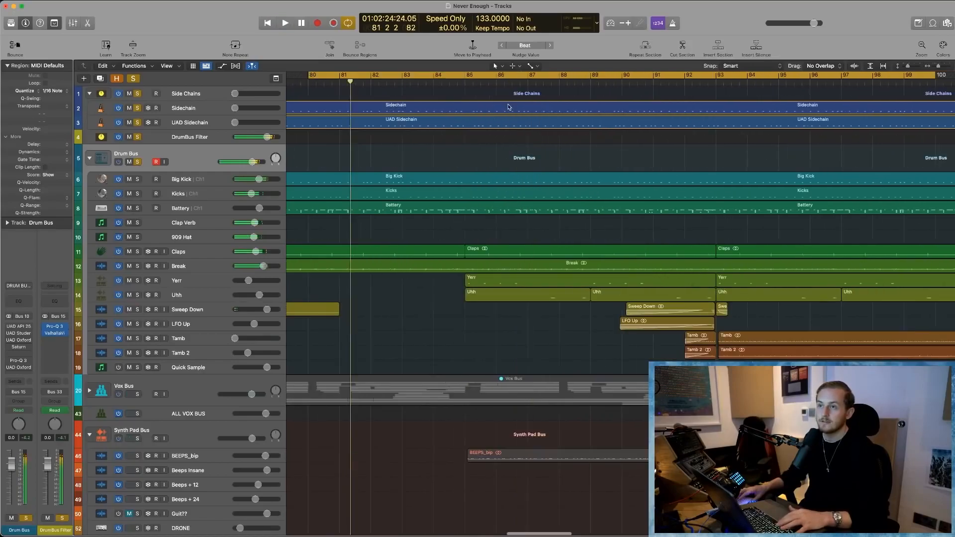
- Play the soloed drums from about bar 36 across the tambourine entry at bar 37
scroll(508, 106, left, 5)
scroll(564, 134, left, 10)
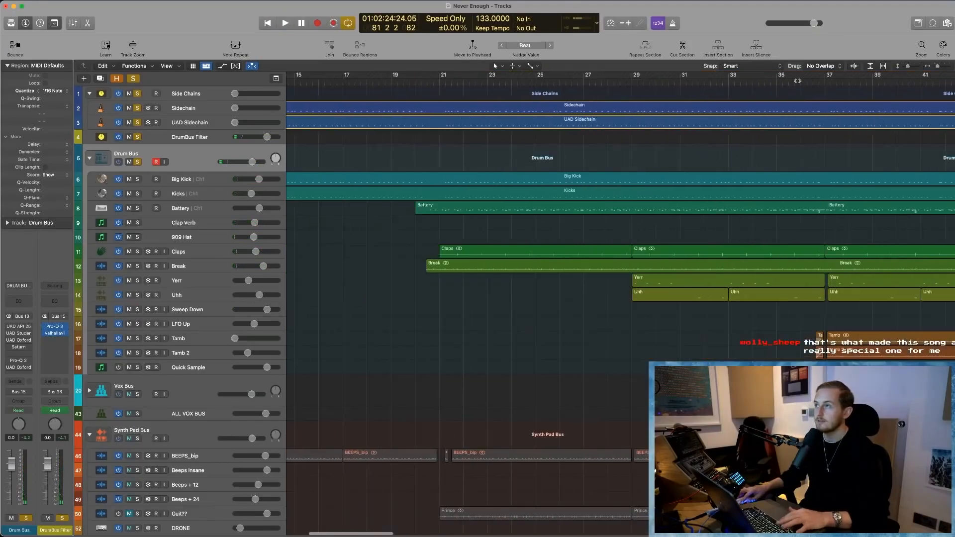
click(797, 81)
key(space)
scroll(600, 326, right, 3)
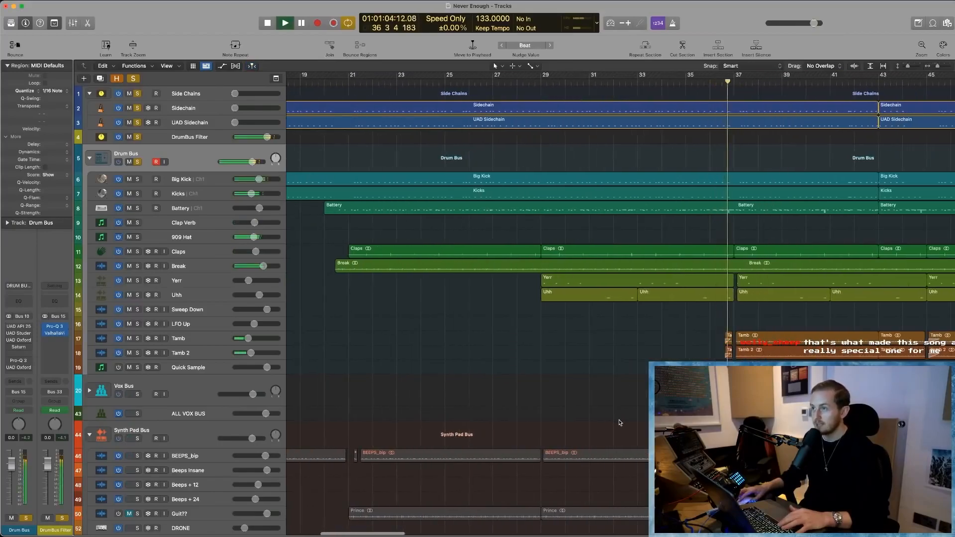
key(space)
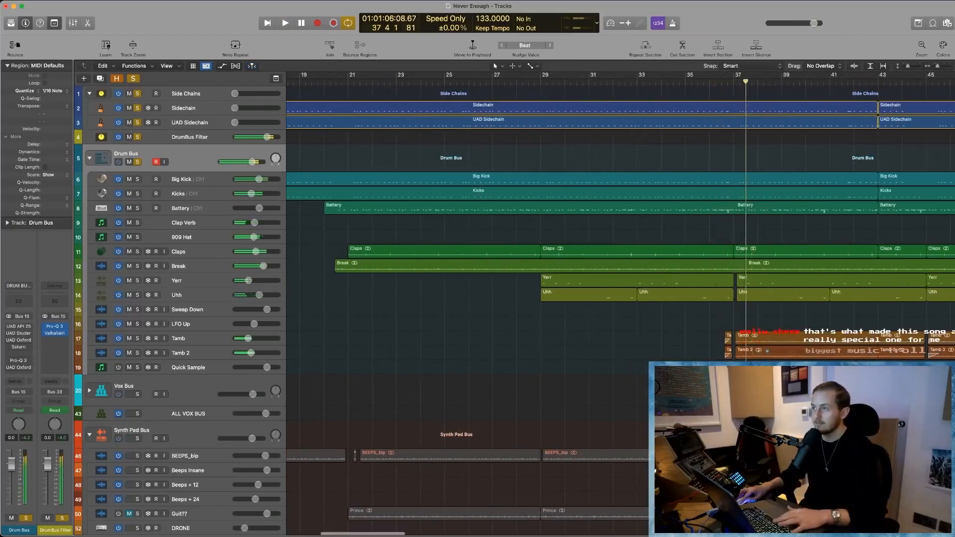
- Audition the soloed drums from bar 43 across the region change at bar 45
scroll(802, 108, right, 4)
click(747, 81)
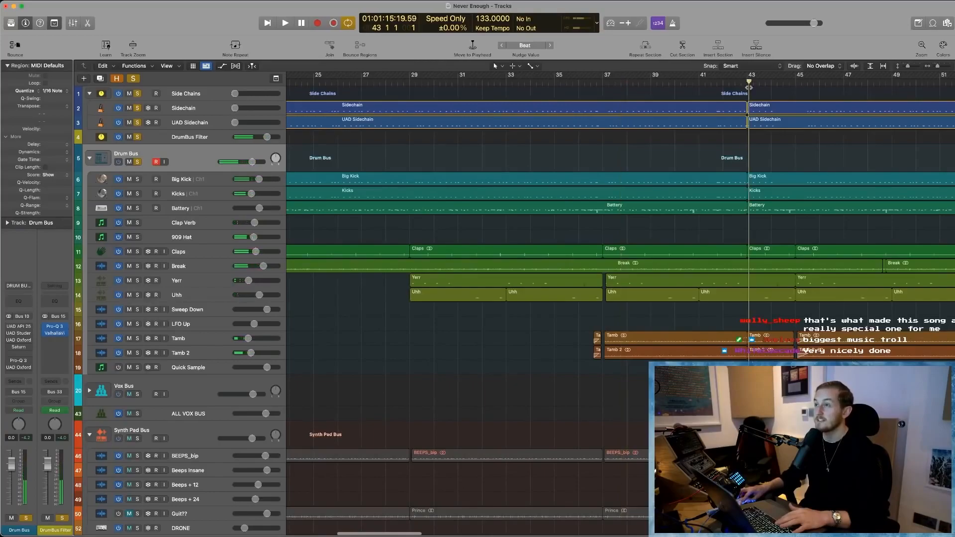
key(space)
scroll(721, 249, right, 3)
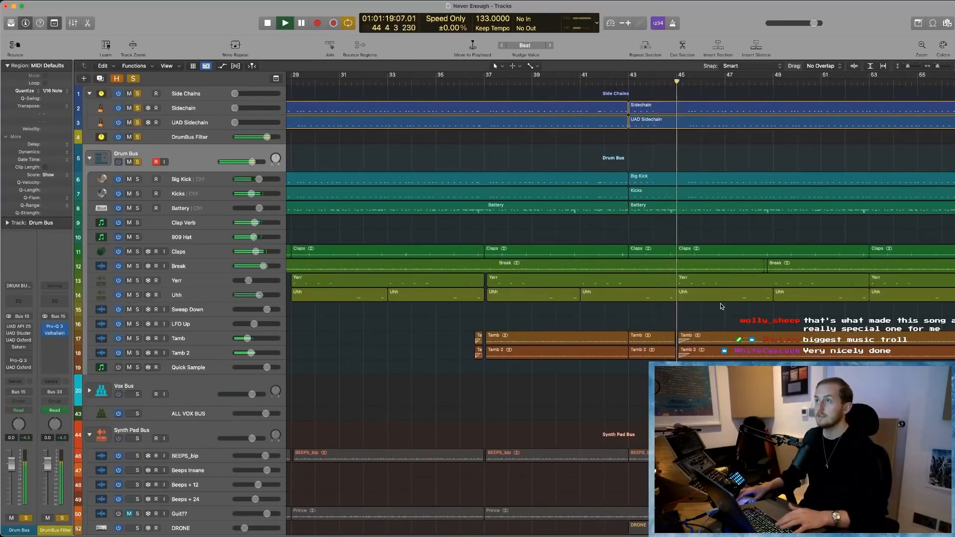
key(space)
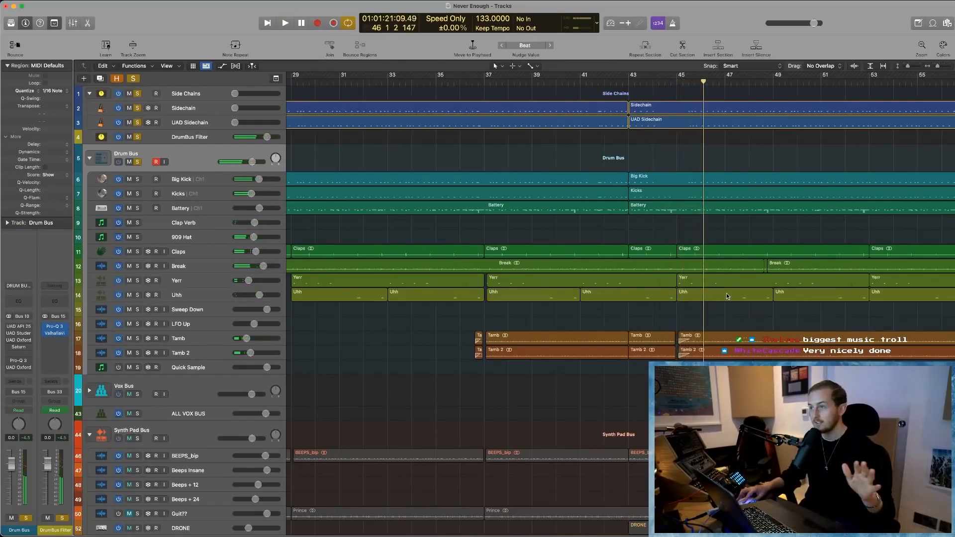
- Play the soloed drums from about bar 76 through the transition at bar 77
scroll(717, 299, right, 10)
scroll(708, 271, right, 15)
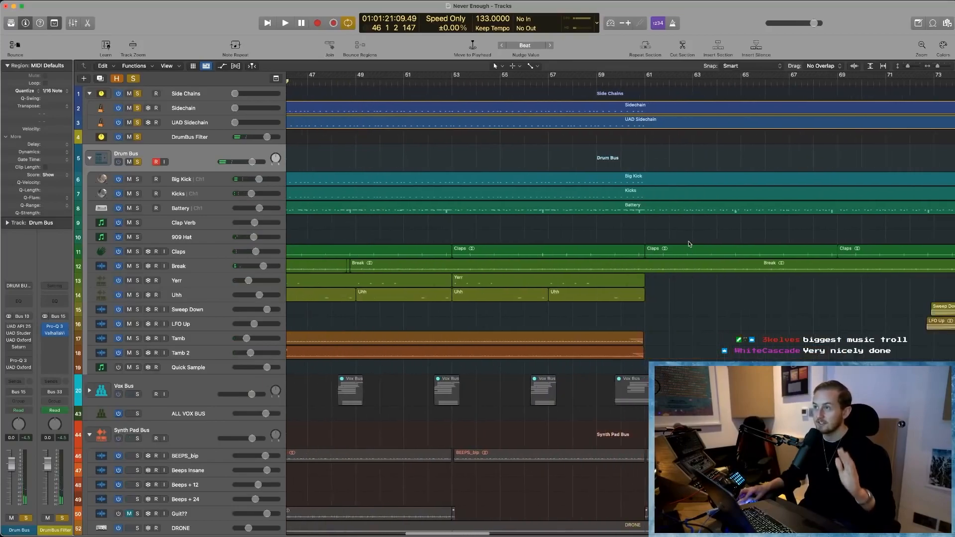
click(598, 82)
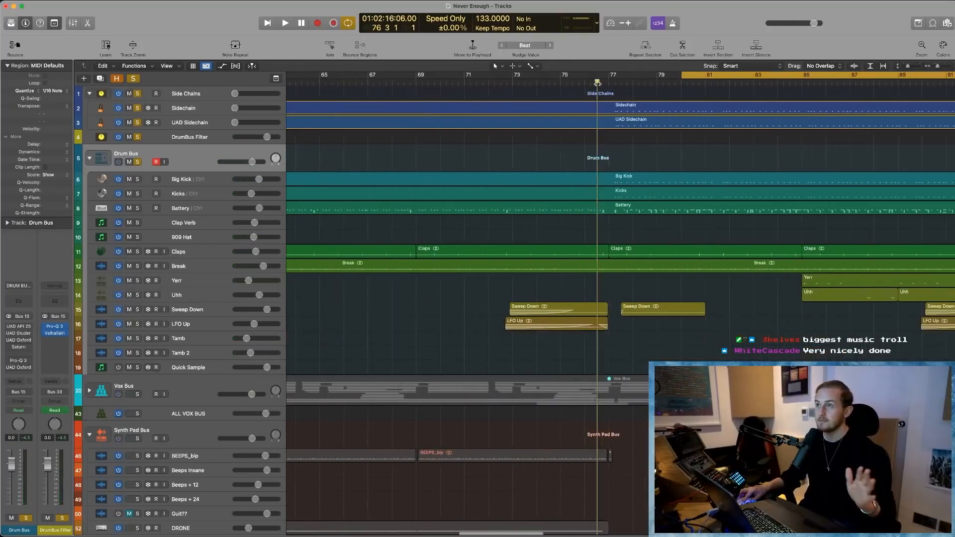
key(space)
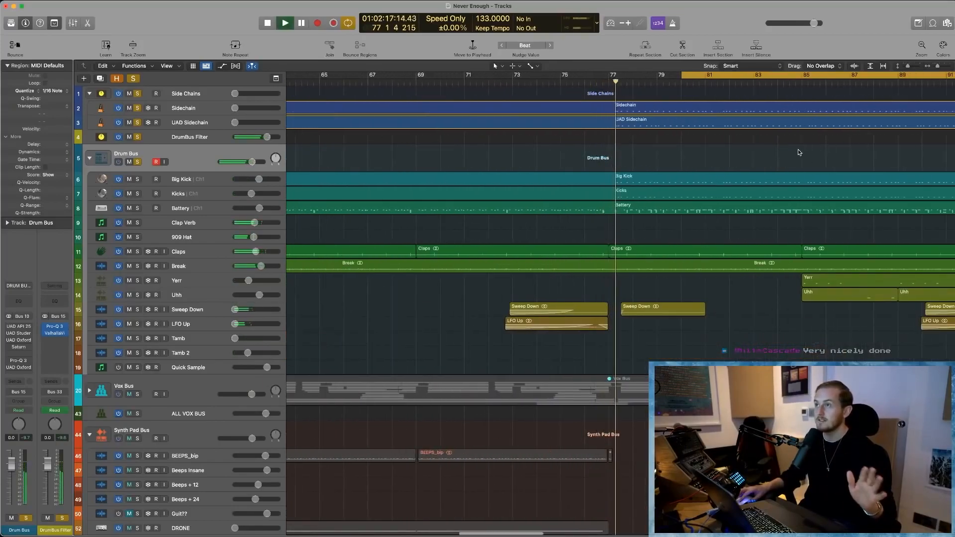
click(706, 89)
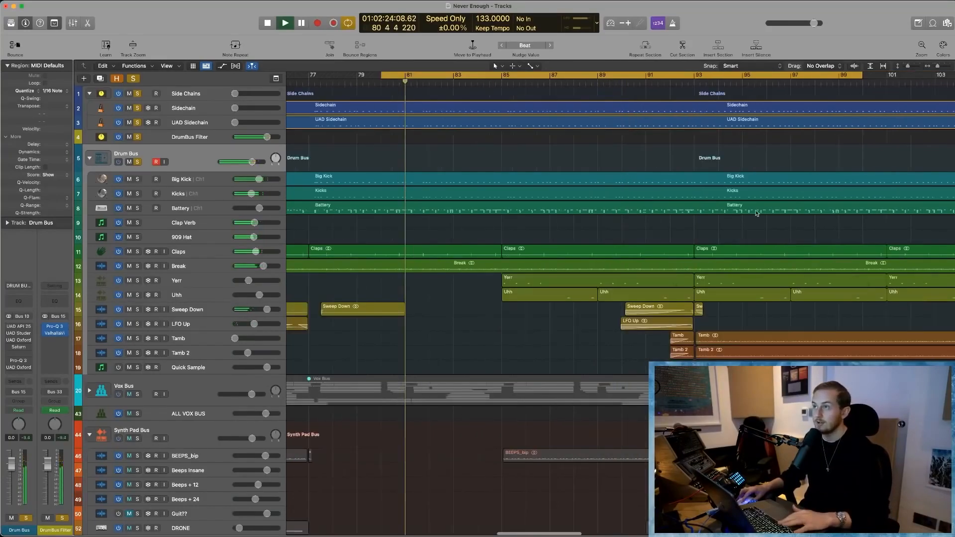
key(space)
scroll(398, 95, left, 5)
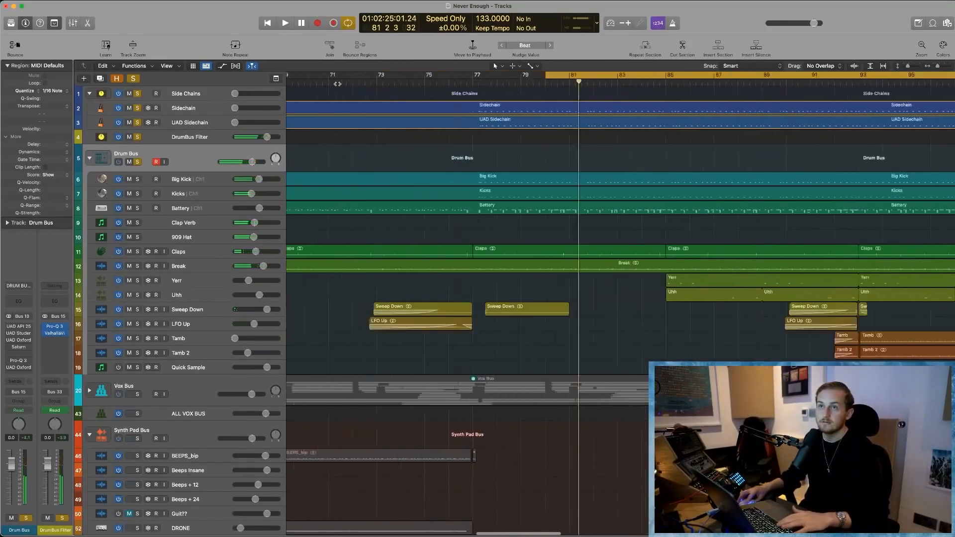
- Turn off cycle mode while playing the drums, and stop playback beyond bar 82
key(space)
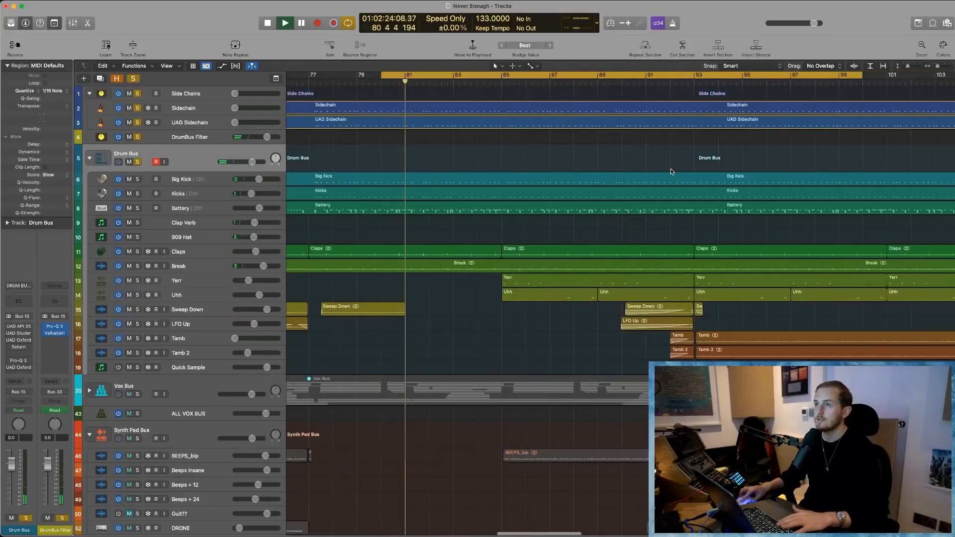
click(464, 79)
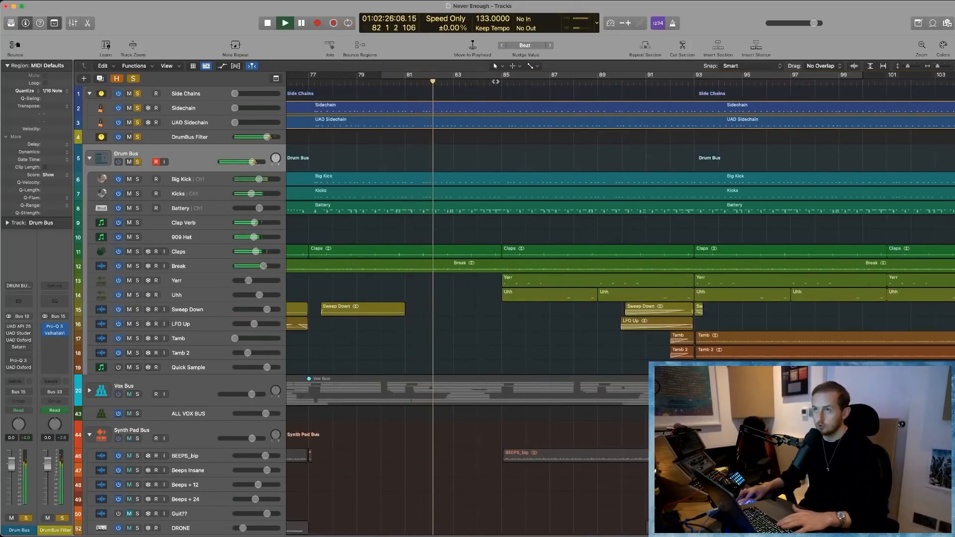
key(space)
- Play short excerpts of the drums from just before bar 85 and around bar 89
click(498, 82)
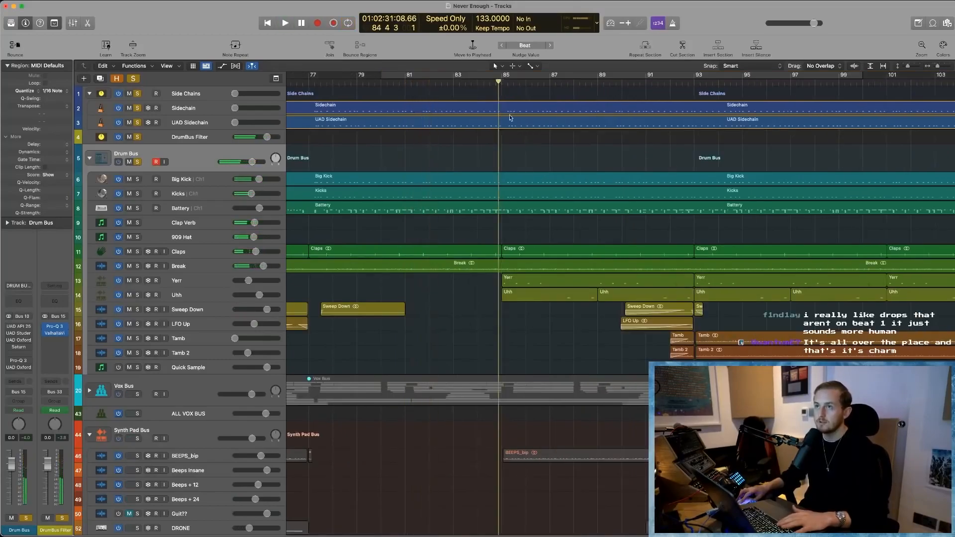
key(space)
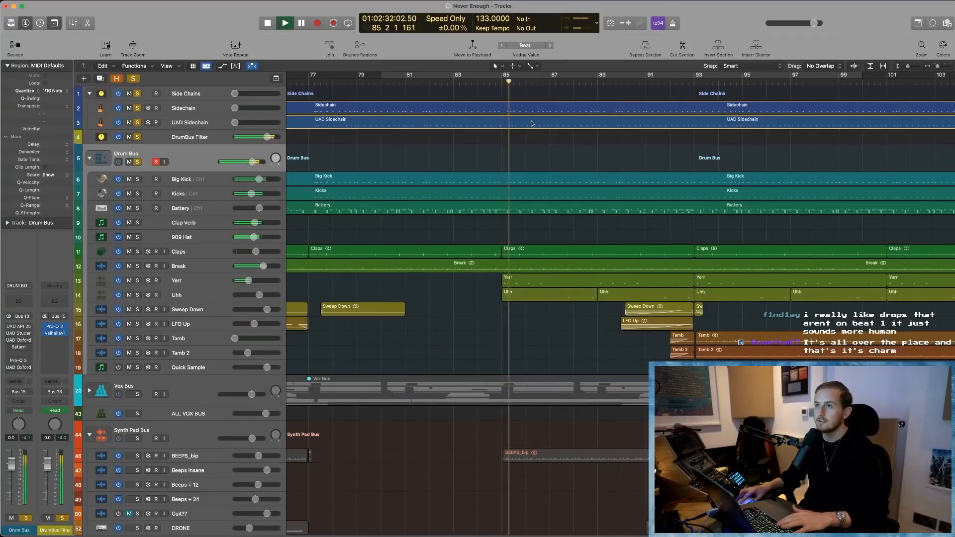
key(space)
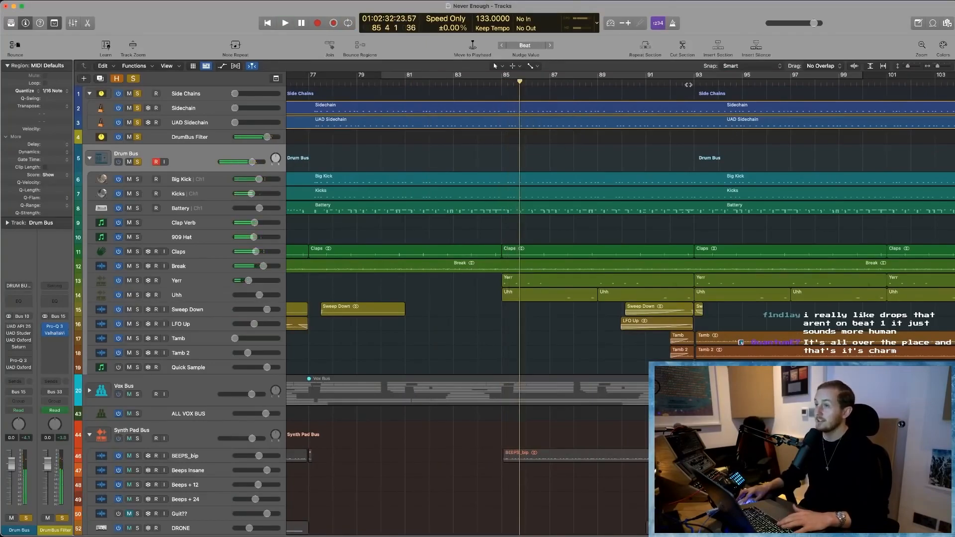
click(610, 83)
key(space)
- Play the drums from about bar 108 up to the end of their regions at bar 109
key(space)
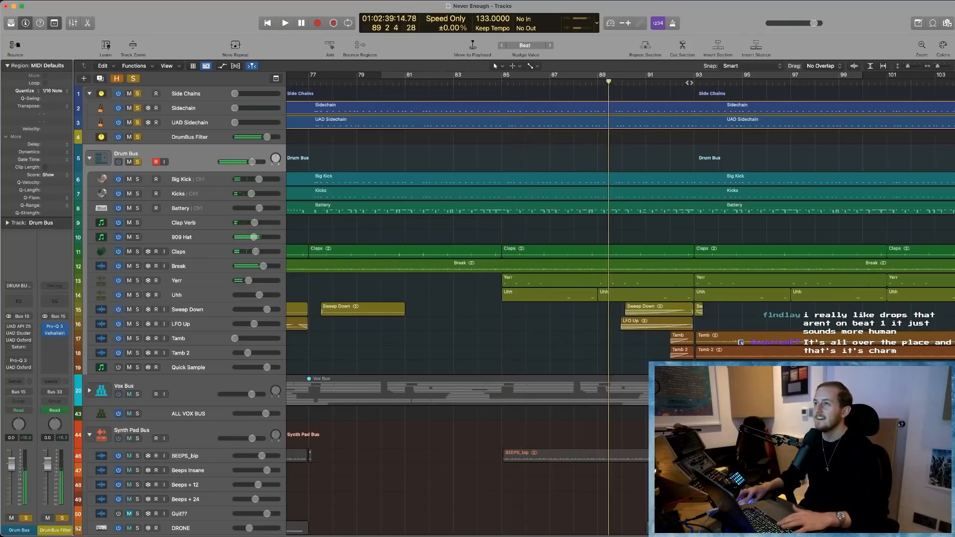
scroll(691, 83, right, 4)
scroll(690, 83, right, 3)
click(779, 83)
key(space)
scroll(804, 183, right, 2)
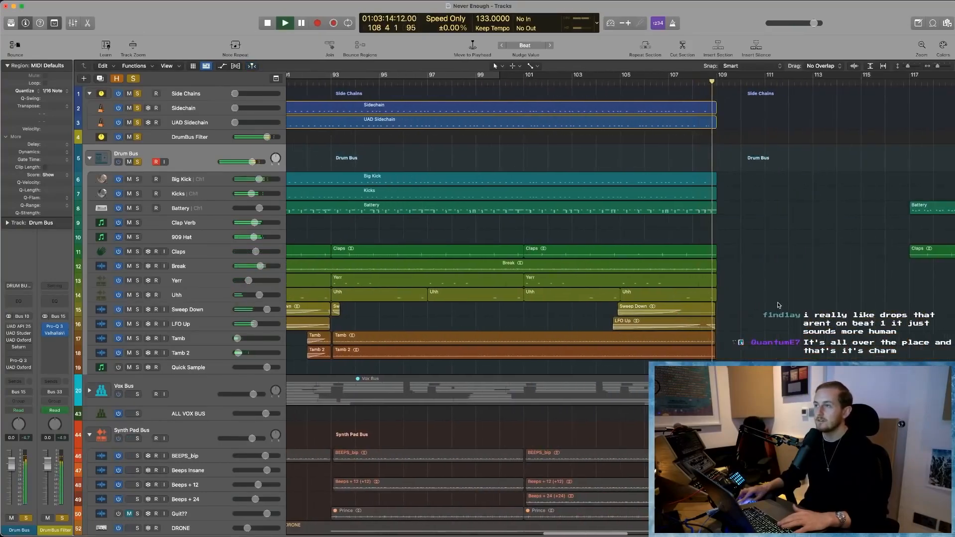
scroll(768, 302, right, 2)
click(647, 212)
- Play the drums from about bar 132 across the Big Kick and Kicks re-entry at bar 133
scroll(742, 243, right, 5)
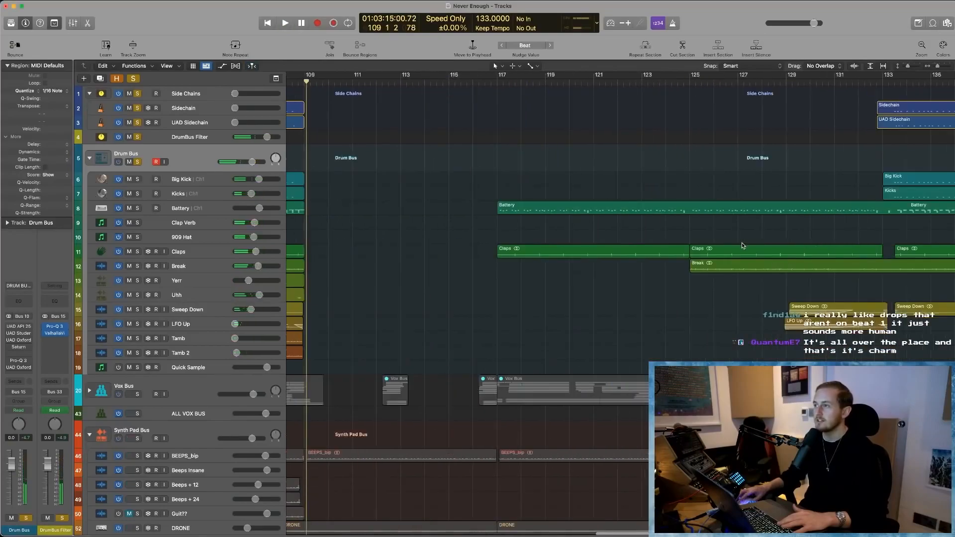
scroll(742, 247, right, 3)
click(658, 82)
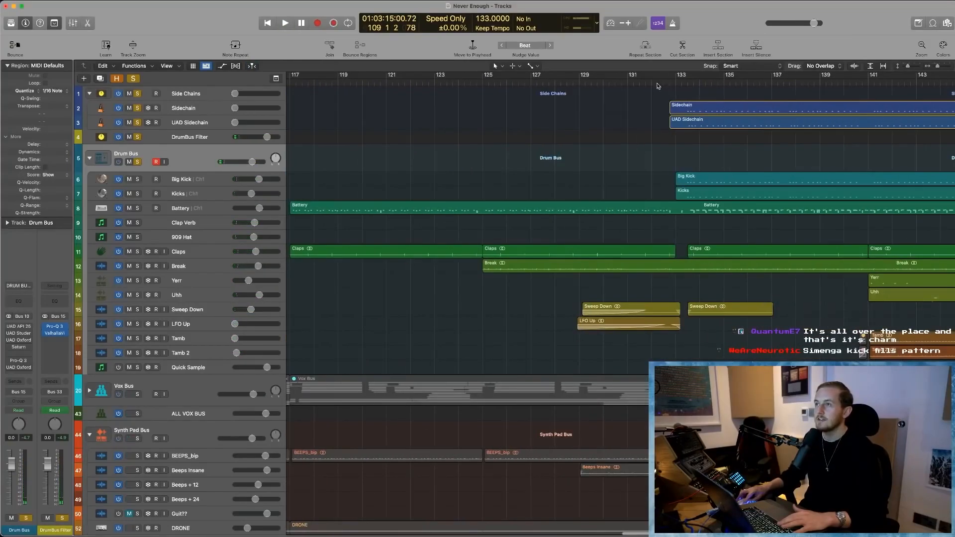
key(space)
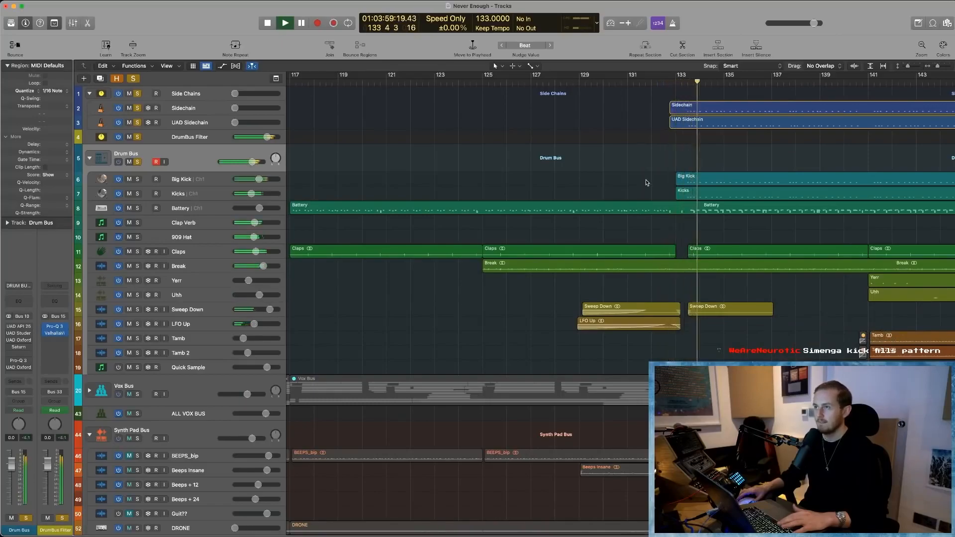
scroll(691, 269, right, 7)
key(space)
- Zoom out the arrangement to review the drum regions together with the vocal, synth pad and bass tracks
key(super+Left)
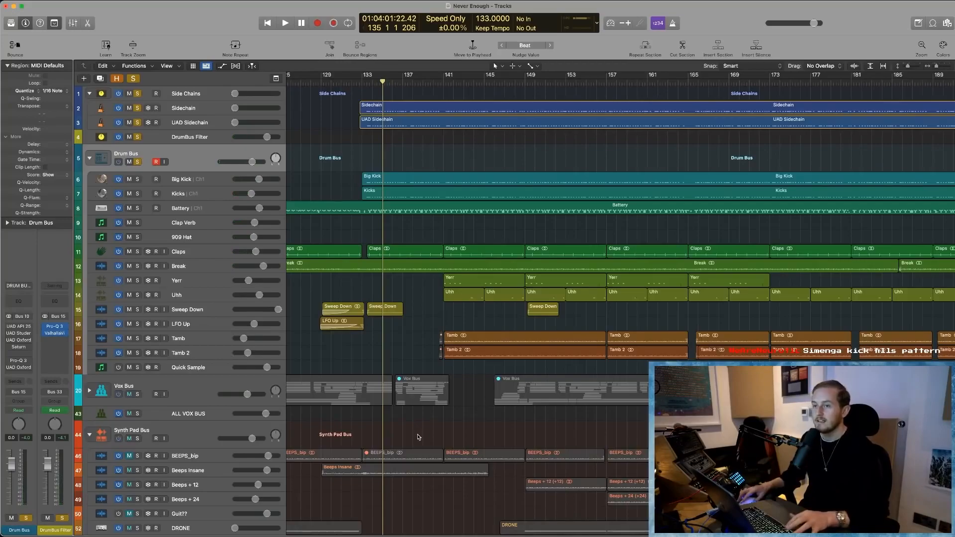
key(super+Left)
key(super+Left)
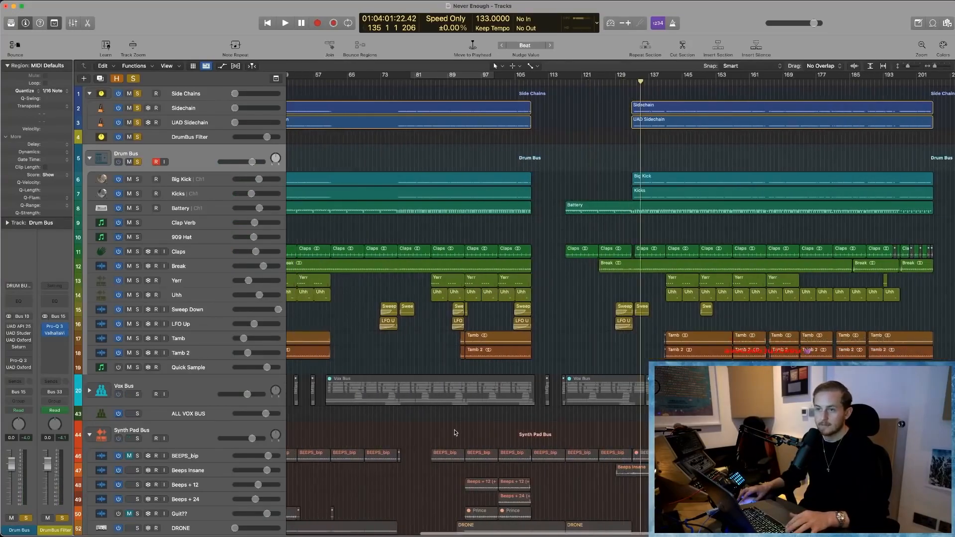
key(super+Up)
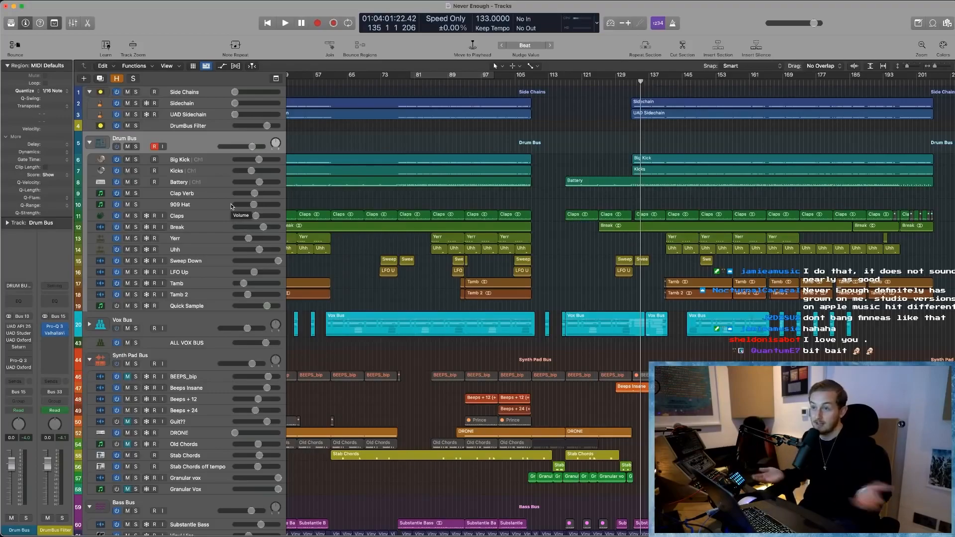
scroll(255, 186, up, 1)
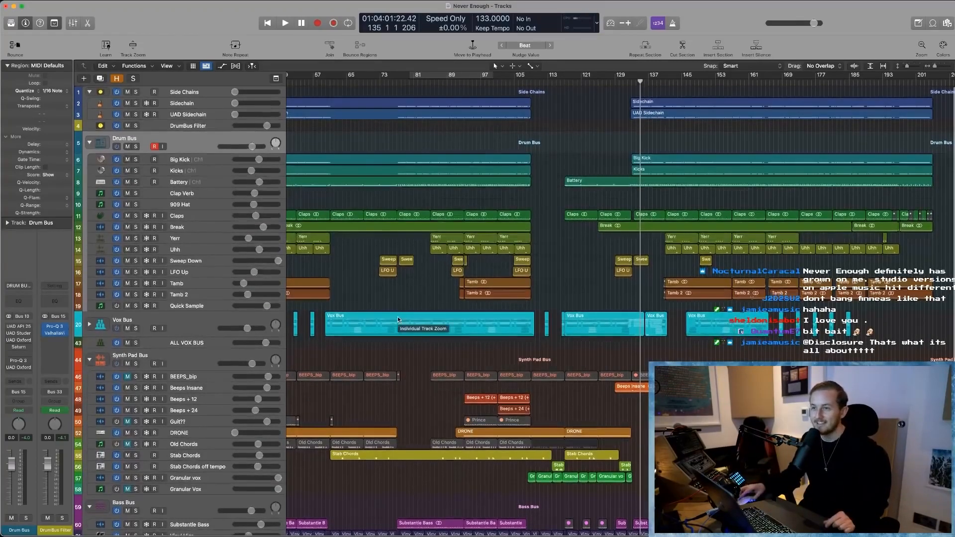
scroll(398, 316, left, 10)
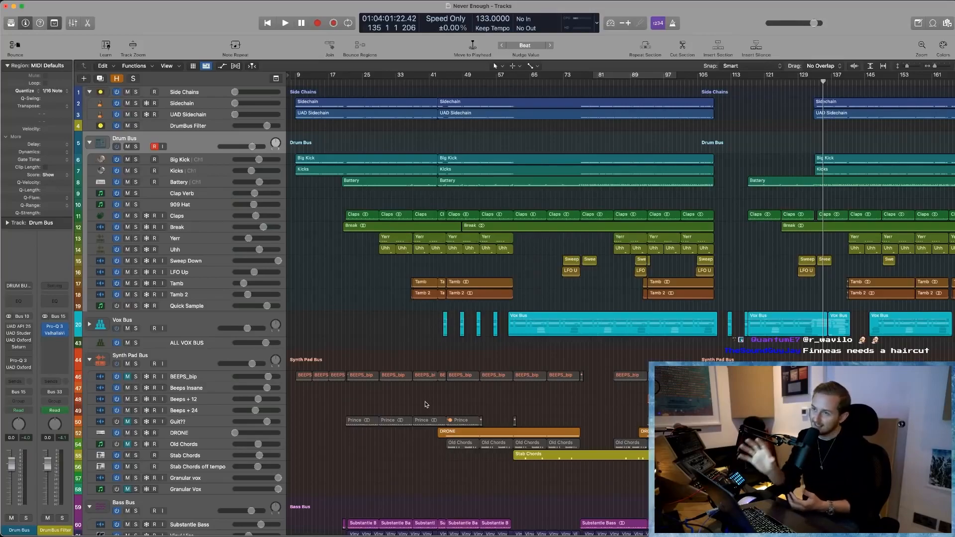
- Delete the empty Quick Sample track below Tamb 2
click(189, 294)
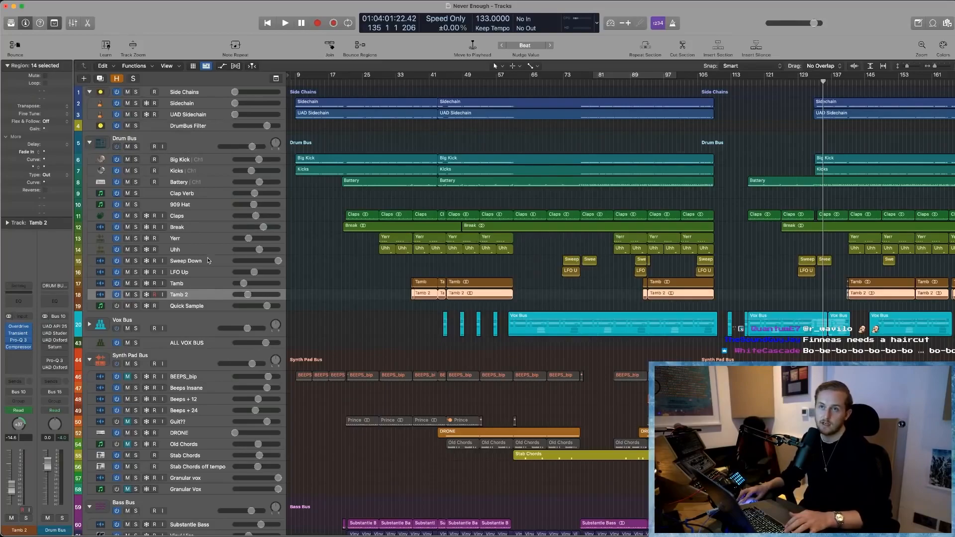
click(203, 305)
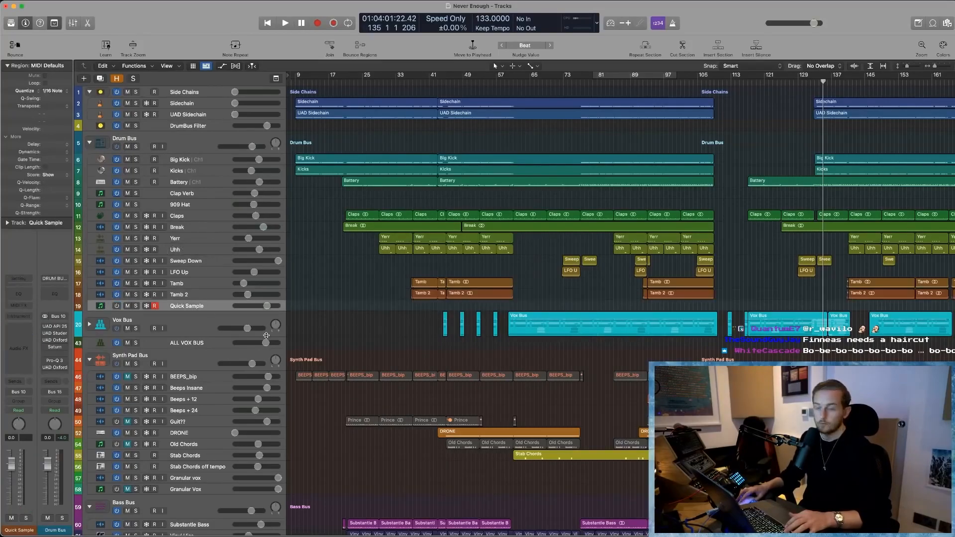
key(super+BackSpace)
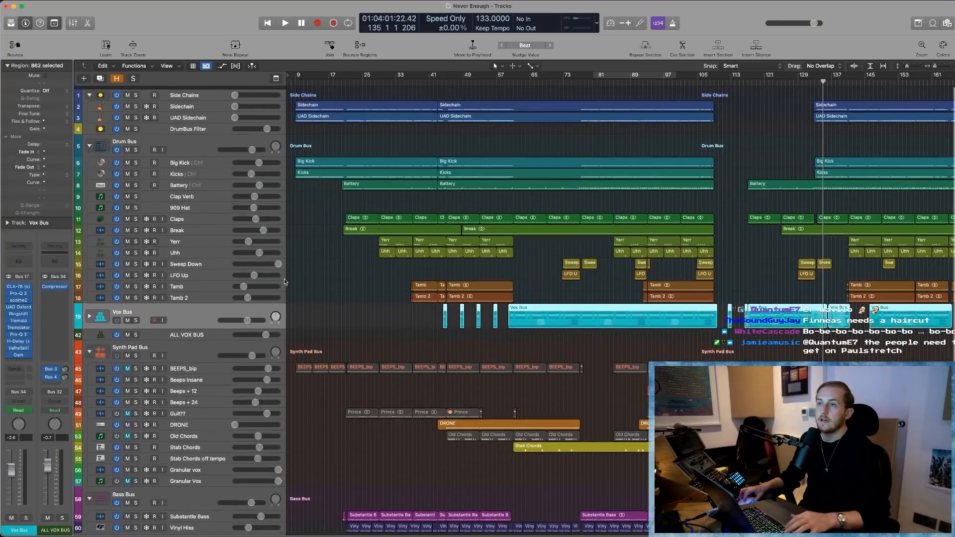
- Select the Drum Bus track, examine the drum channel strips in the mixer, and close the mixer
click(189, 148)
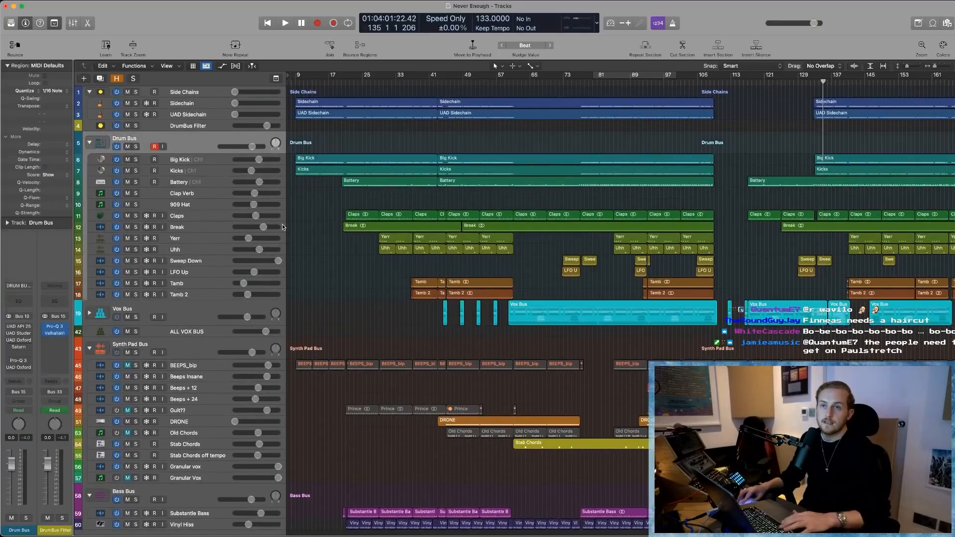
key(x)
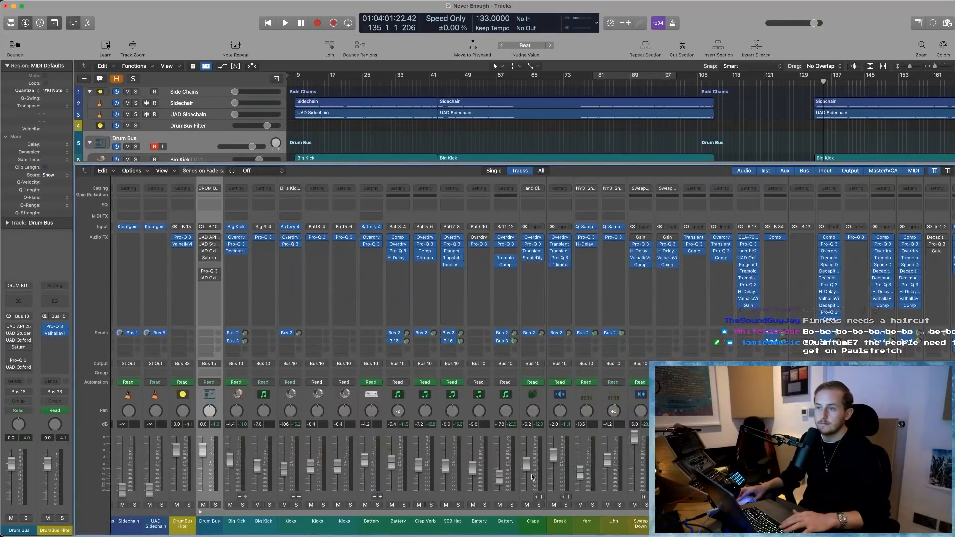
scroll(495, 394, left, 1)
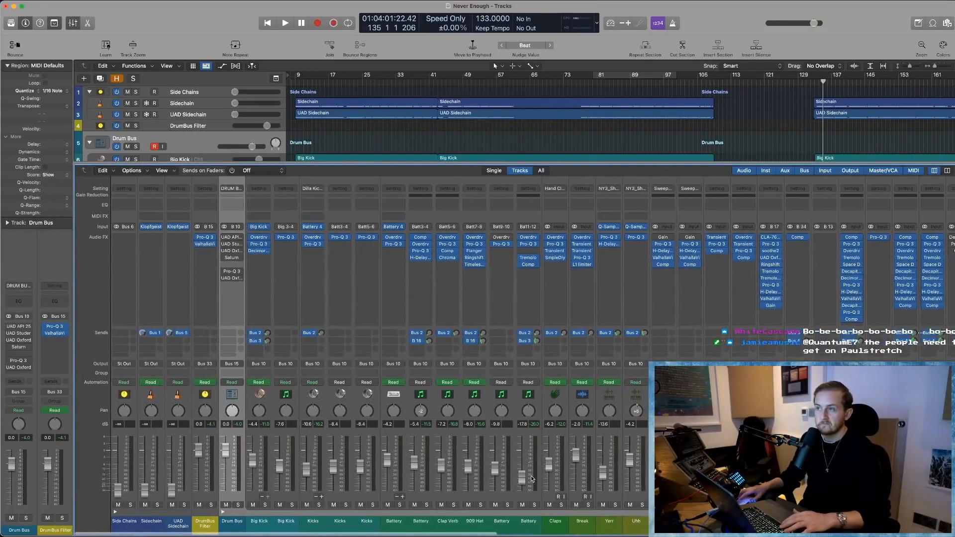
key(x)
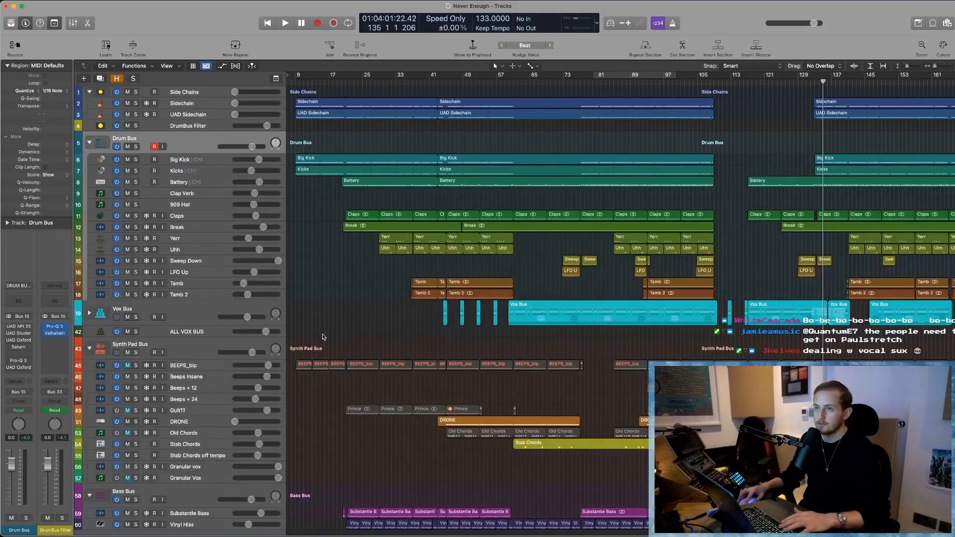
- Solo the Tamb and Tamb 2 tracks together and zoom in on their regions from bar 37
click(176, 283)
shift+click(172, 296)
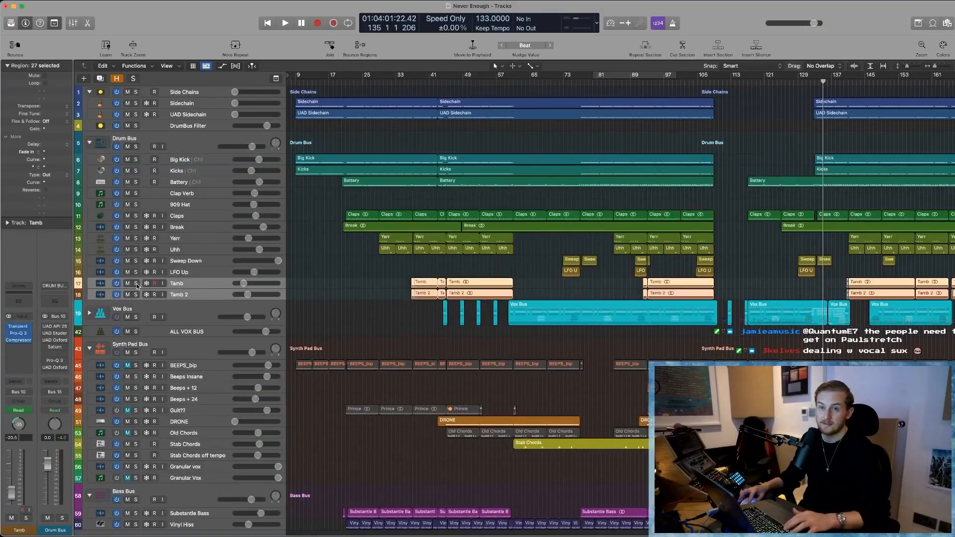
key(s)
key(z)
scroll(514, 343, up, 3)
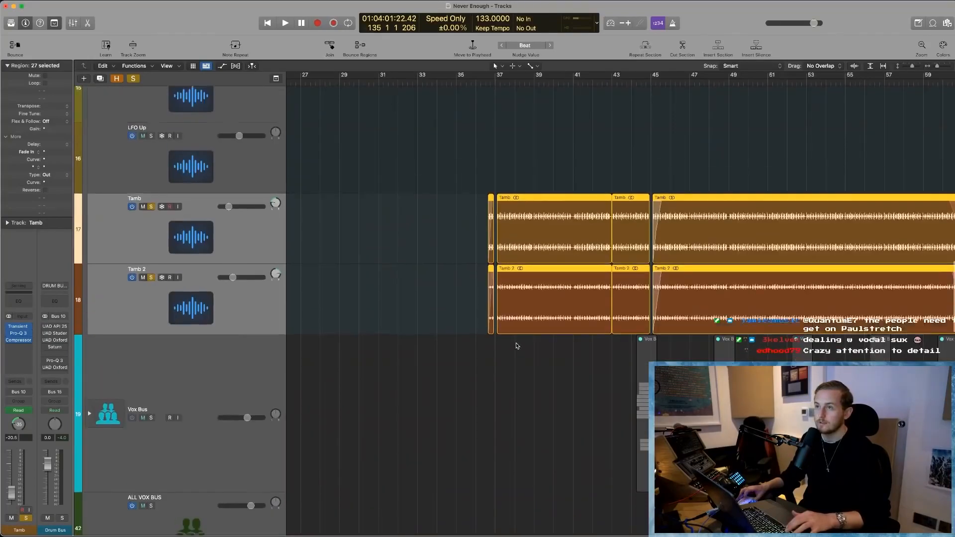
- Play the soloed Tamb and Tamb 2 tracks together from just before bar 37
key(shift+space)
key(super+Right)
key(super+Right)
key(super+Right)
key(super+Right)
key(space)
click(546, 179)
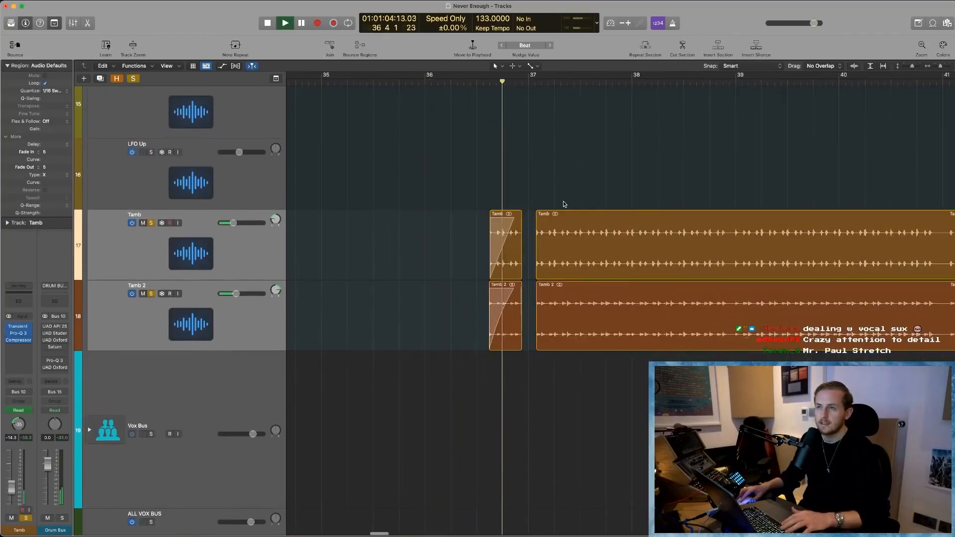
key(space)
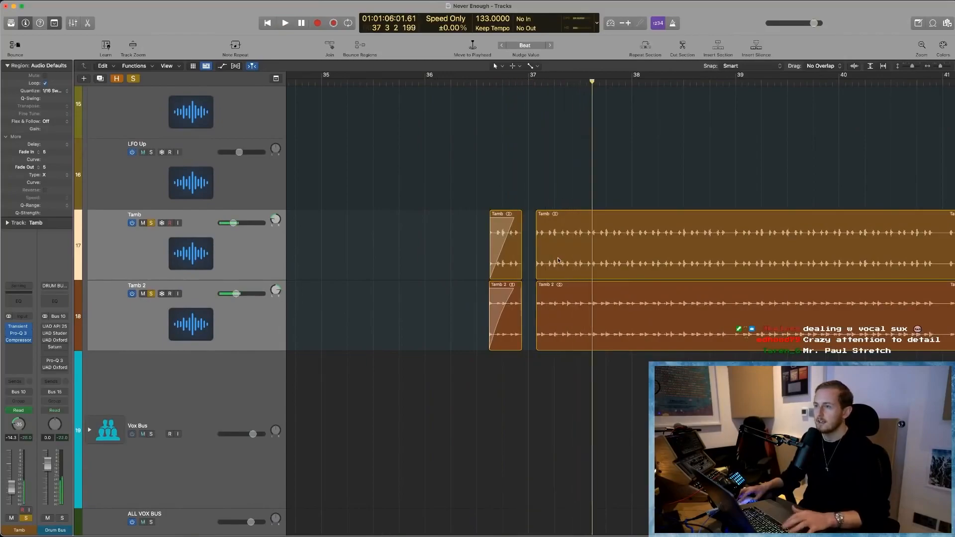
- Take Tamb 2 out of solo and audition the Tamb track alone from bar 37
click(196, 295)
click(150, 294)
click(153, 246)
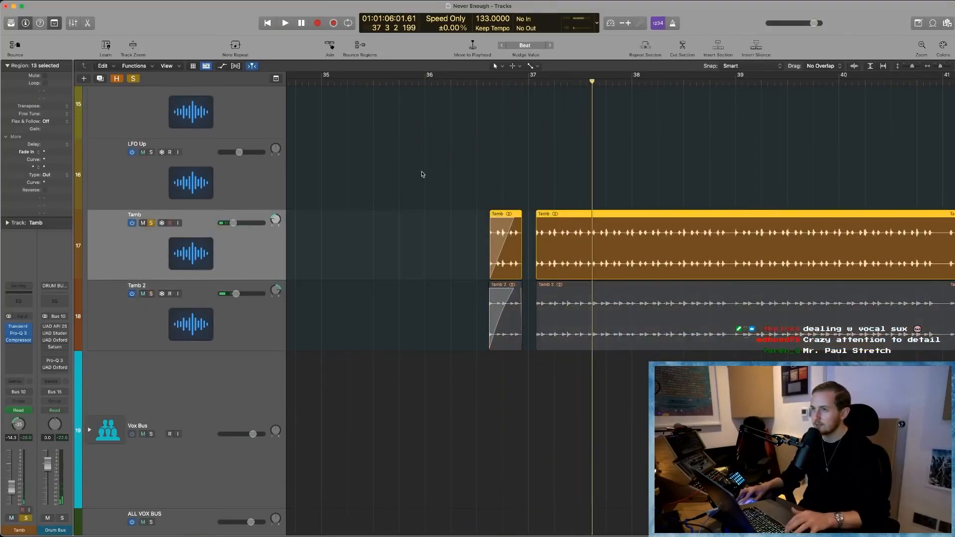
click(530, 80)
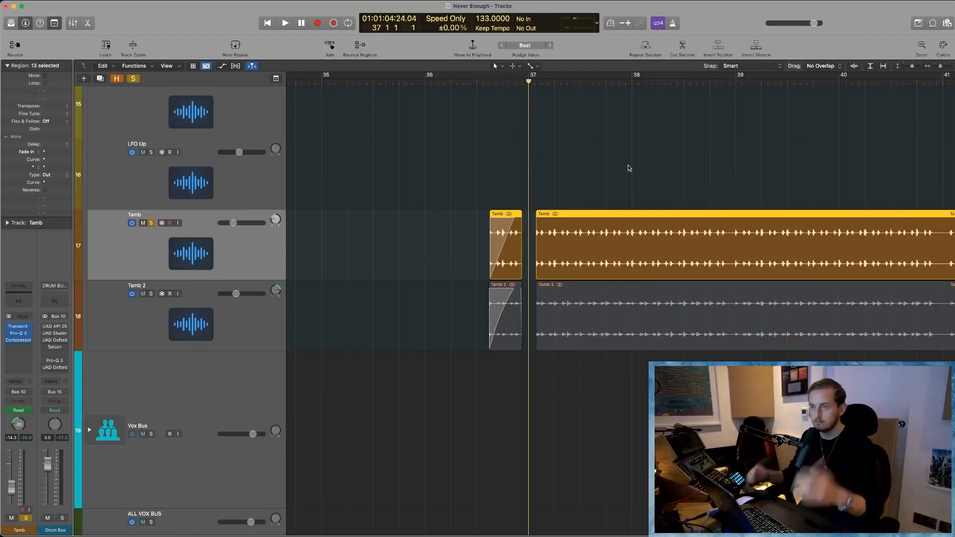
click(627, 166)
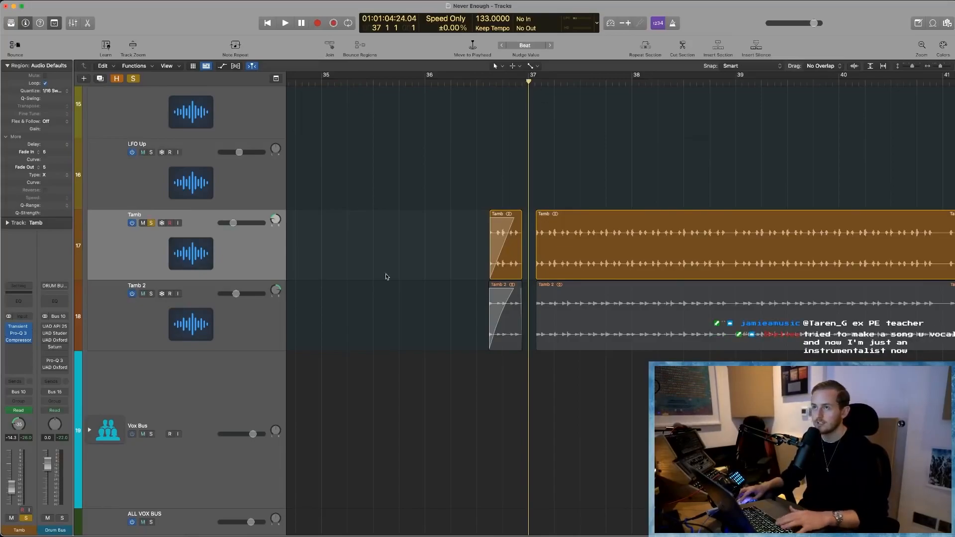
key(space)
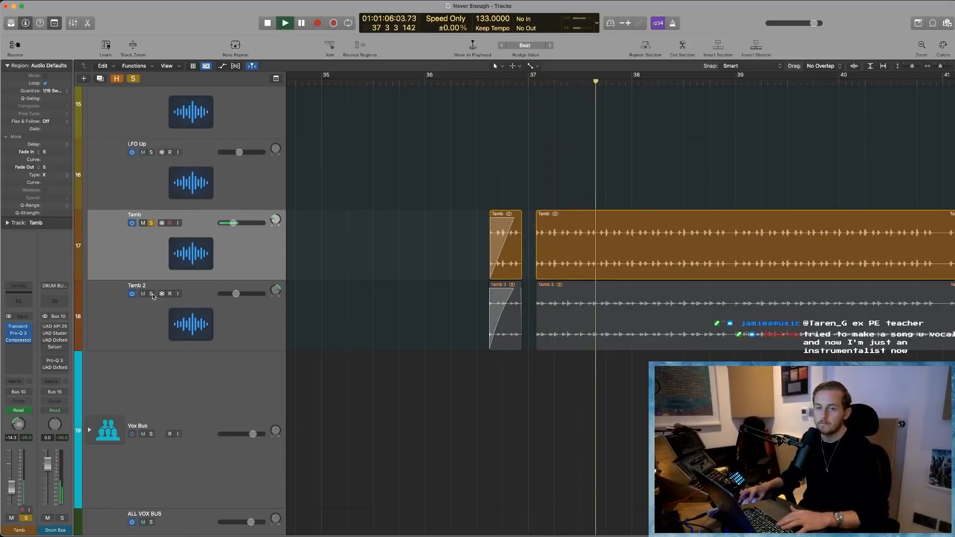
- Switch the solo to Tamb 2 to hear it alone, and bring Tamb back into the solo
click(152, 294)
click(152, 224)
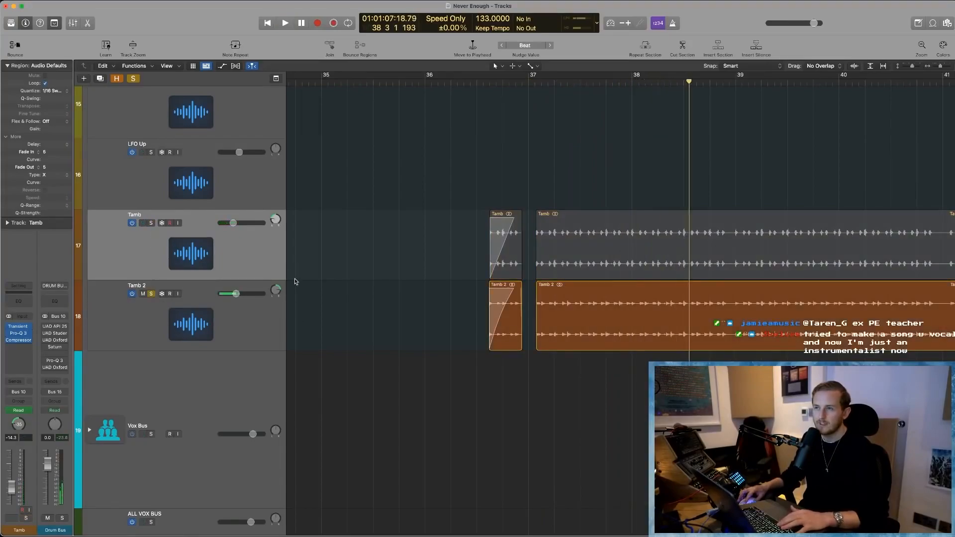
click(151, 223)
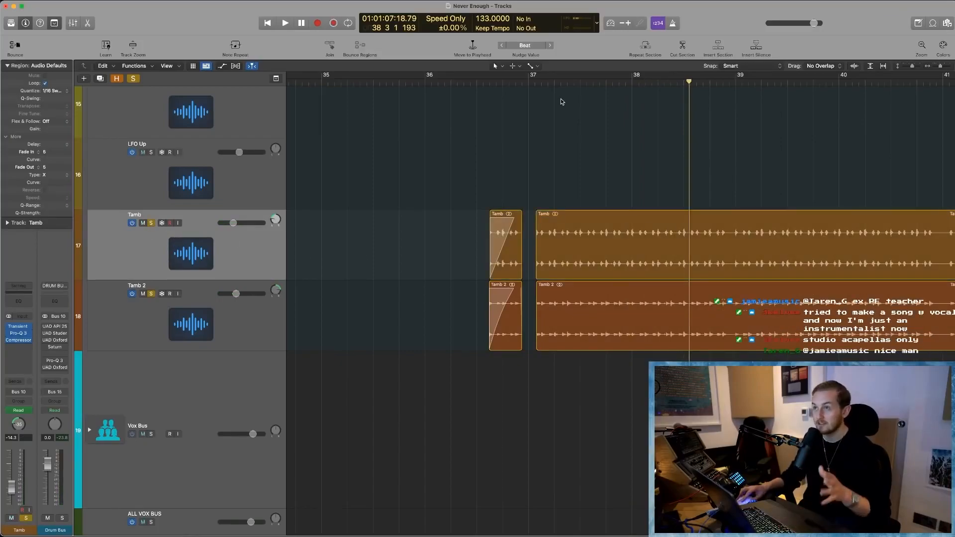
- Play both tambourine layers combined from bar 37
click(528, 82)
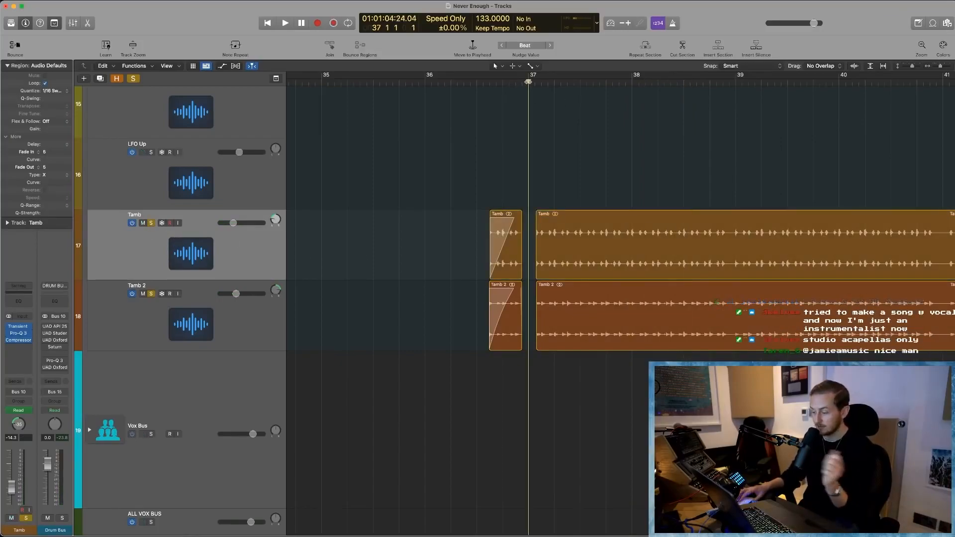
key(space)
scroll(387, 337, left, 5)
scroll(387, 339, right, 5)
scroll(388, 339, down, 5)
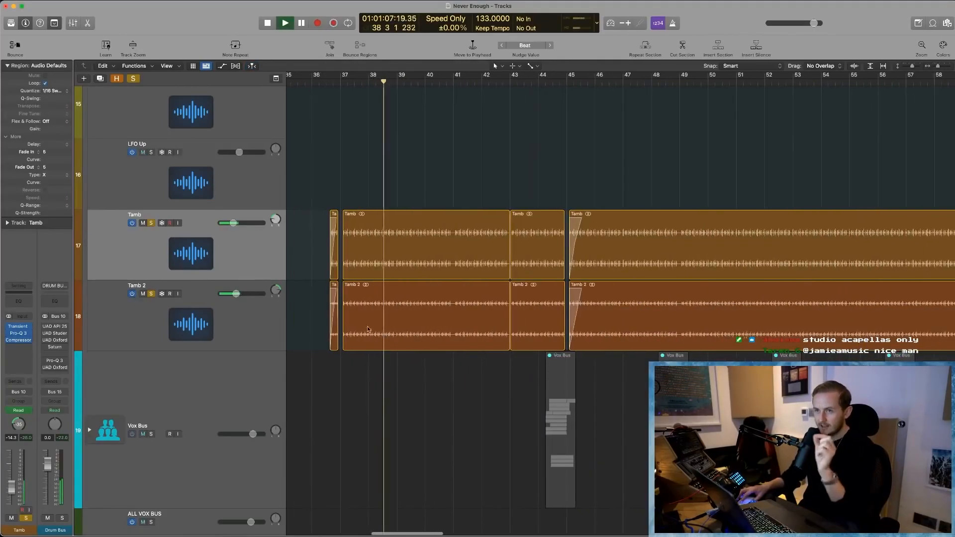
- Open the mixer and examine the Tamb and Tamb 2 channel strips and their effects during playback
key(x)
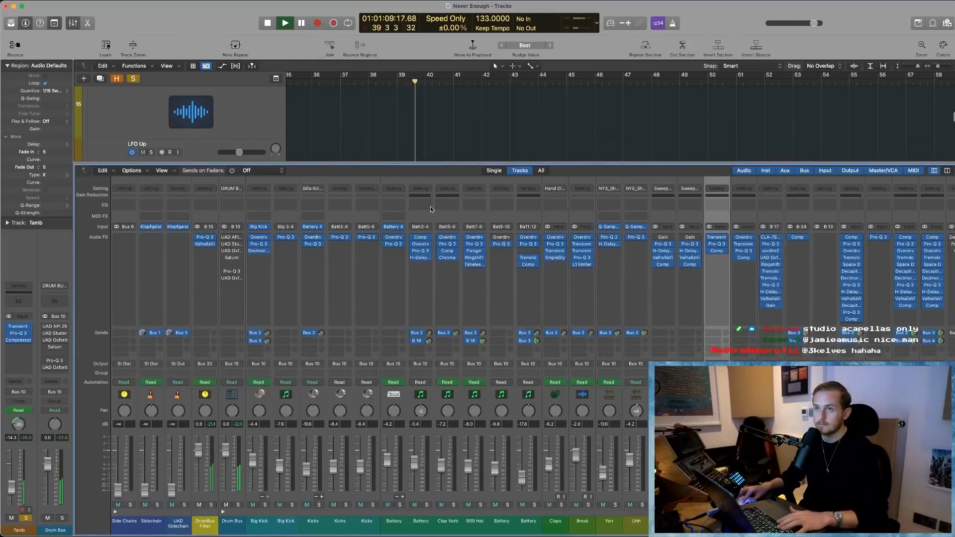
key(space)
key(space)
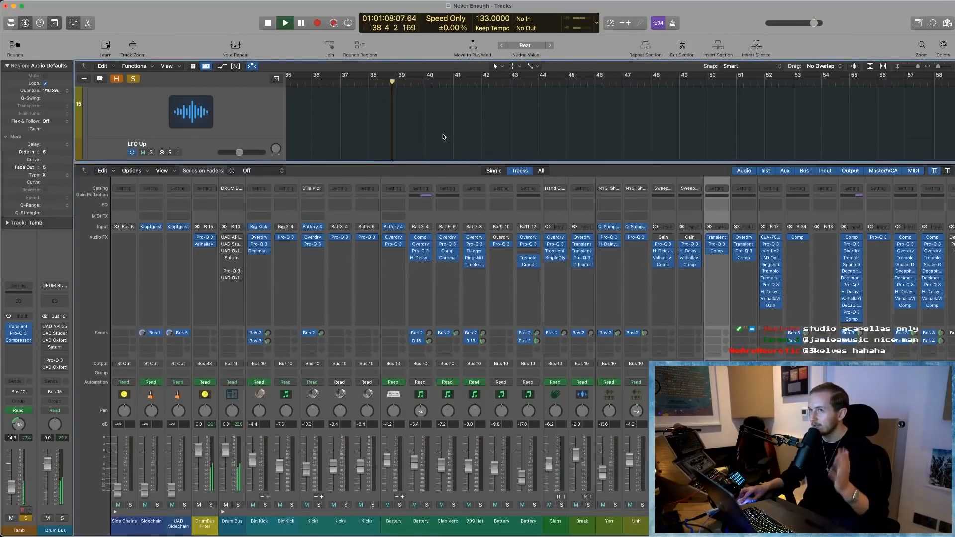
key(space)
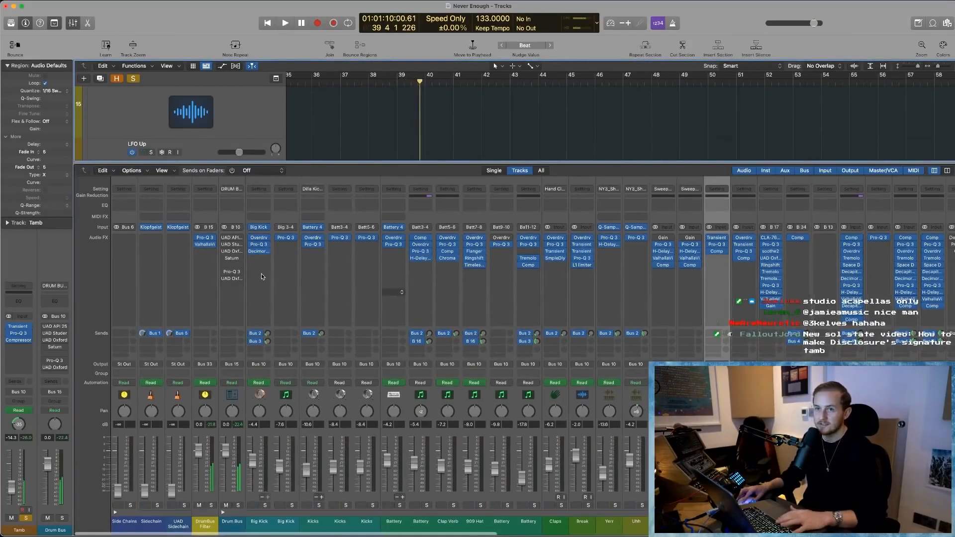
scroll(752, 351, right, 1)
scroll(752, 351, right, 3)
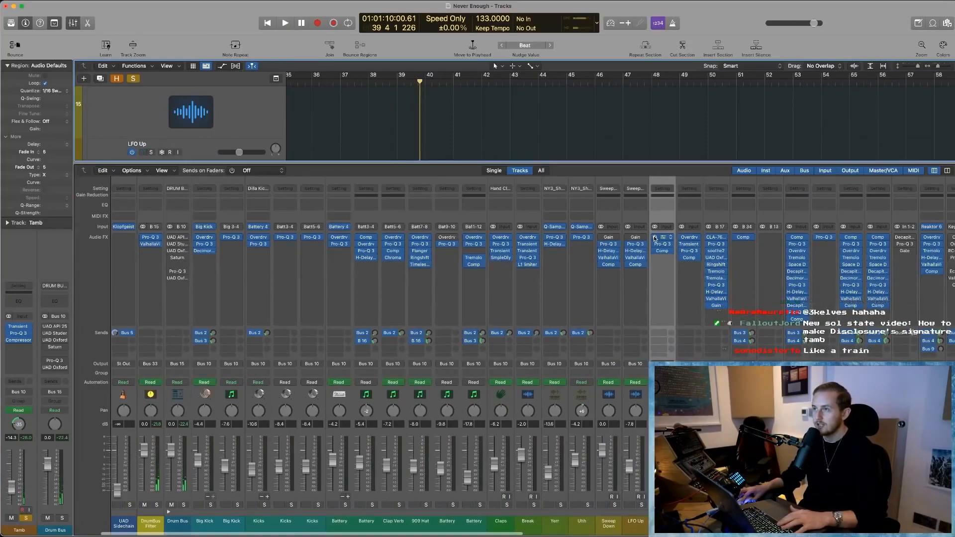
scroll(681, 244, right, 15)
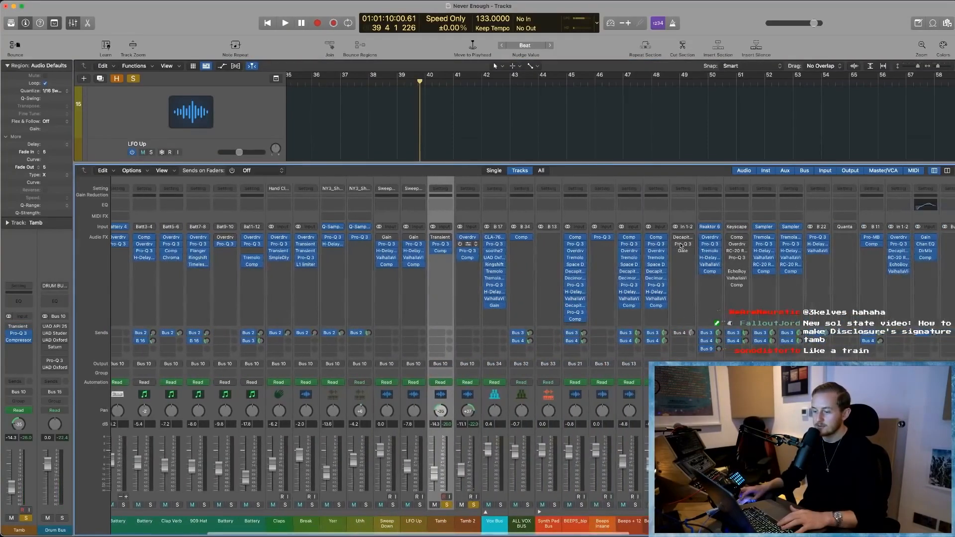
key(space)
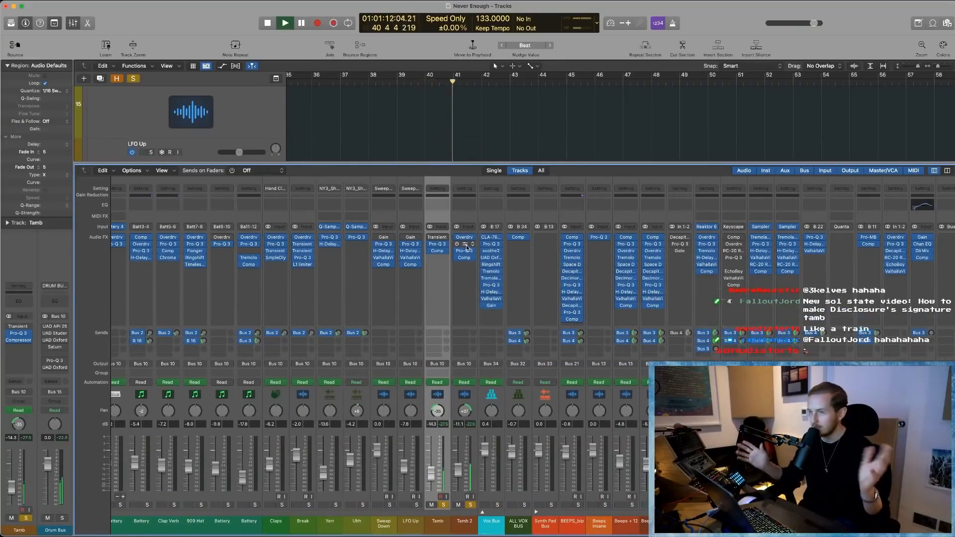
scroll(466, 244, left, 1)
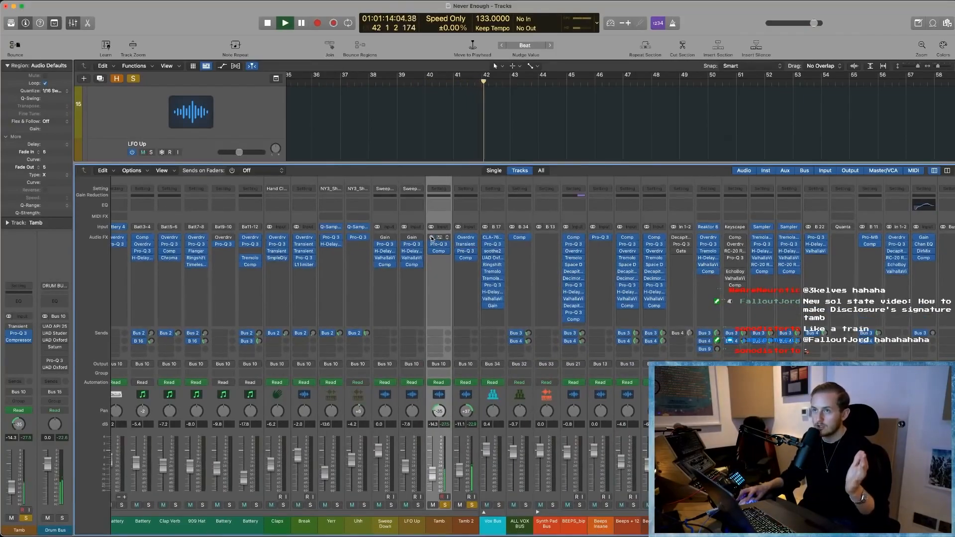
- Stop playback, raise the master volume slightly and close the mixer
key(space)
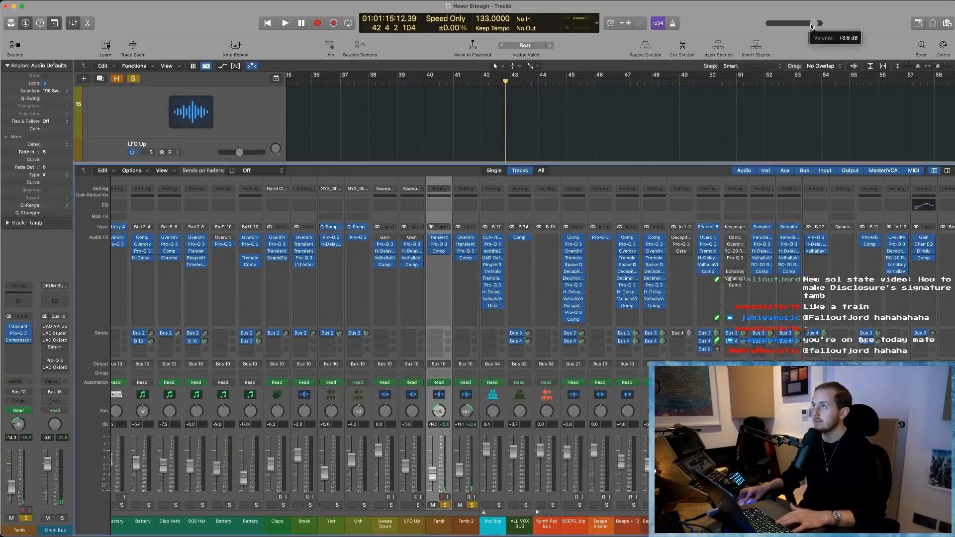
drag(810, 23, 818, 24)
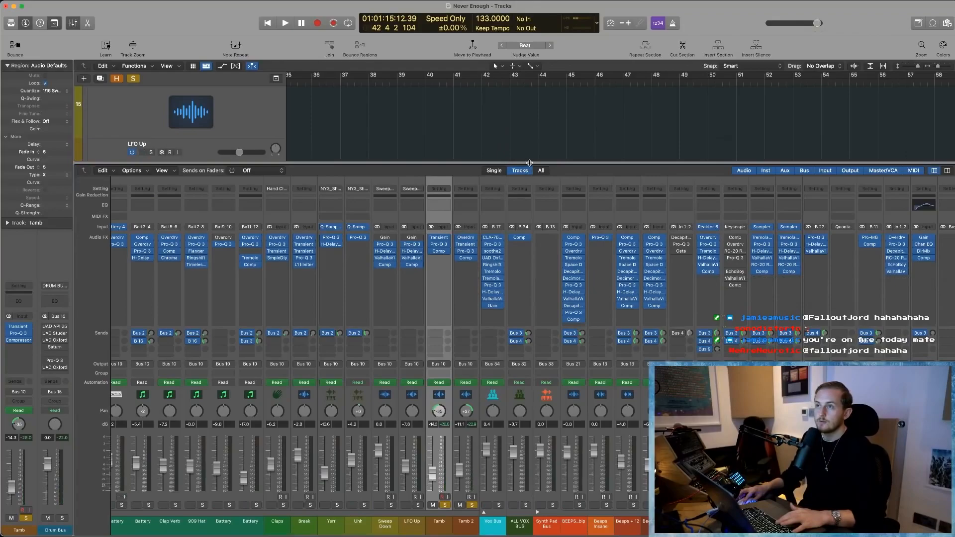
key(x)
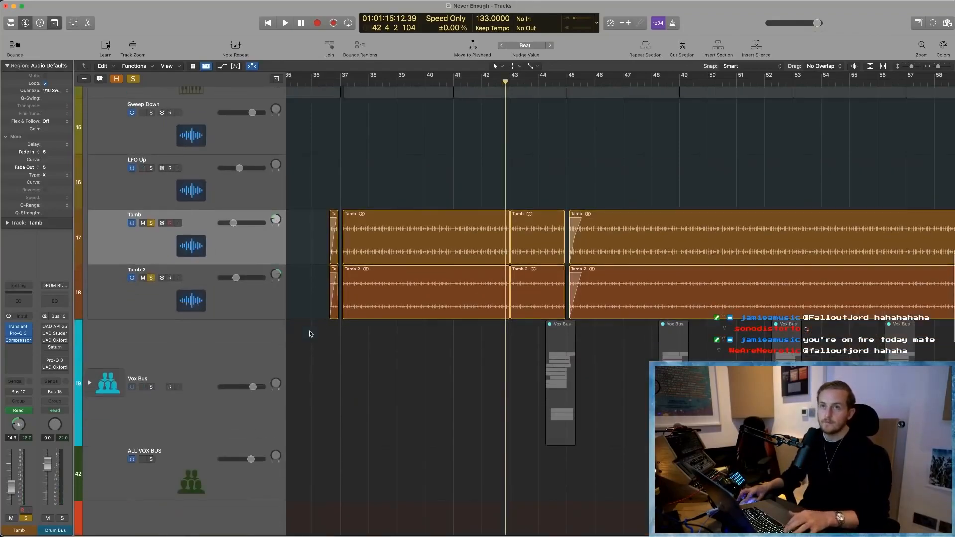
- Solo the Drum Bus track and play the drums from about bar 130
key(super+Up)
scroll(365, 313, up, 12)
key(super+Left)
scroll(365, 313, down, 2)
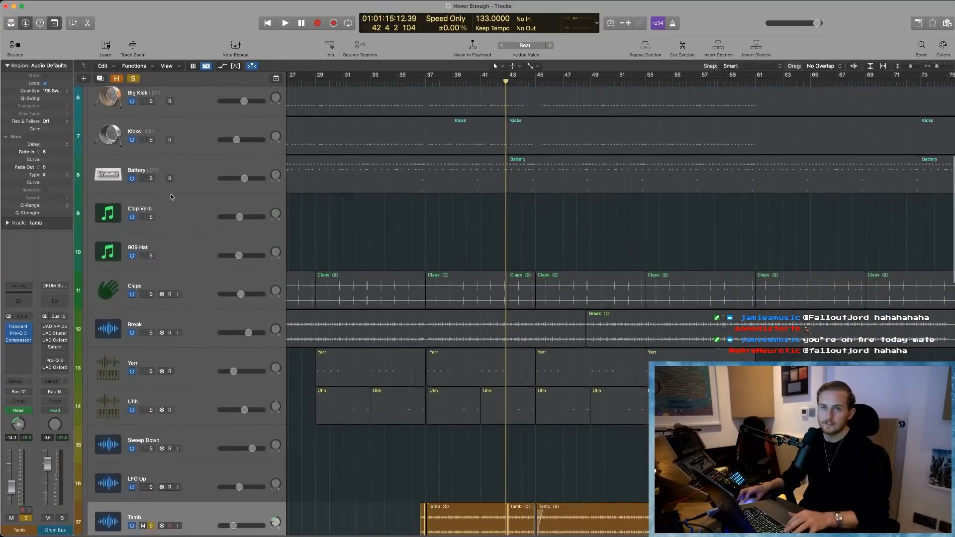
scroll(171, 197, up, 5)
click(144, 109)
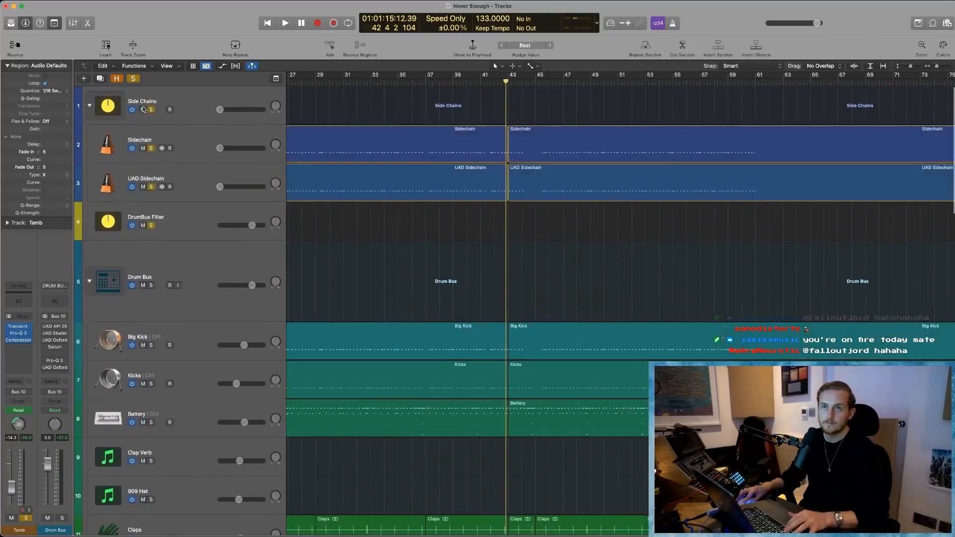
scroll(561, 208, right, 10)
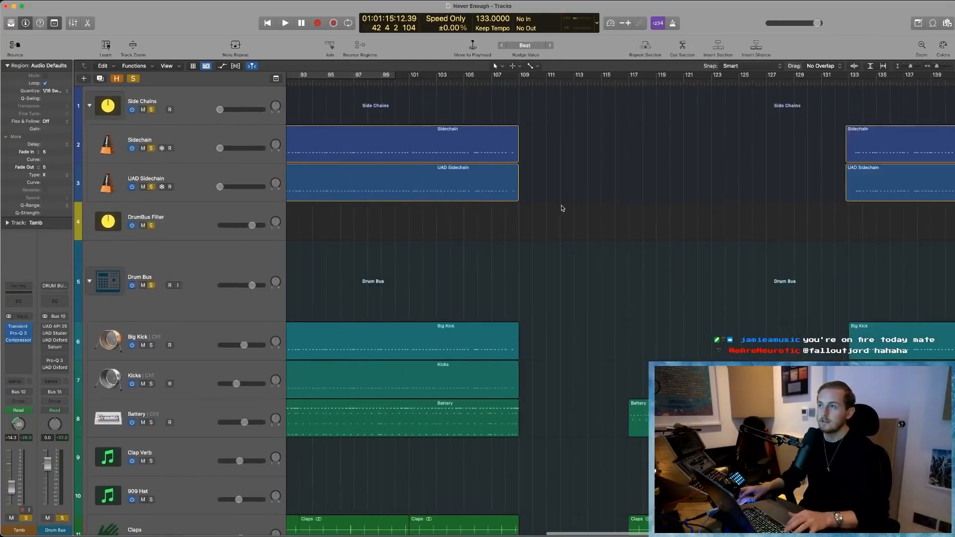
click(658, 80)
key(space)
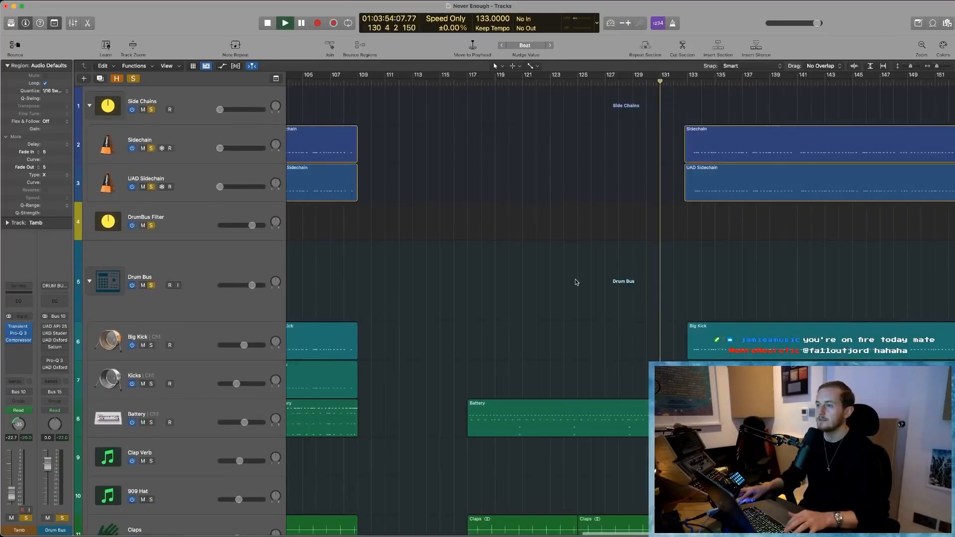
- Show track automation and expand the automation lanes of the DrumBus Filter track
scroll(600, 282, down, 3)
scroll(599, 282, up, 3)
click(294, 278)
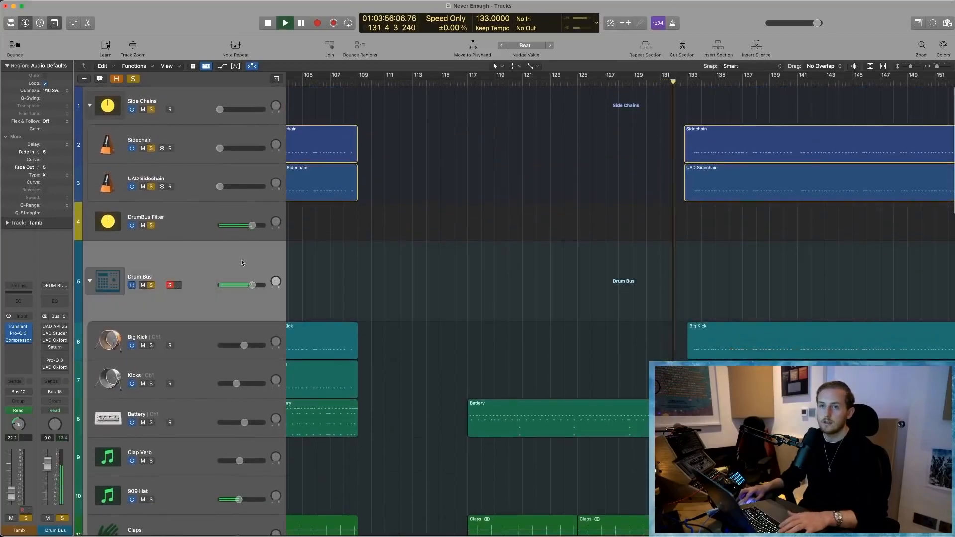
key(a)
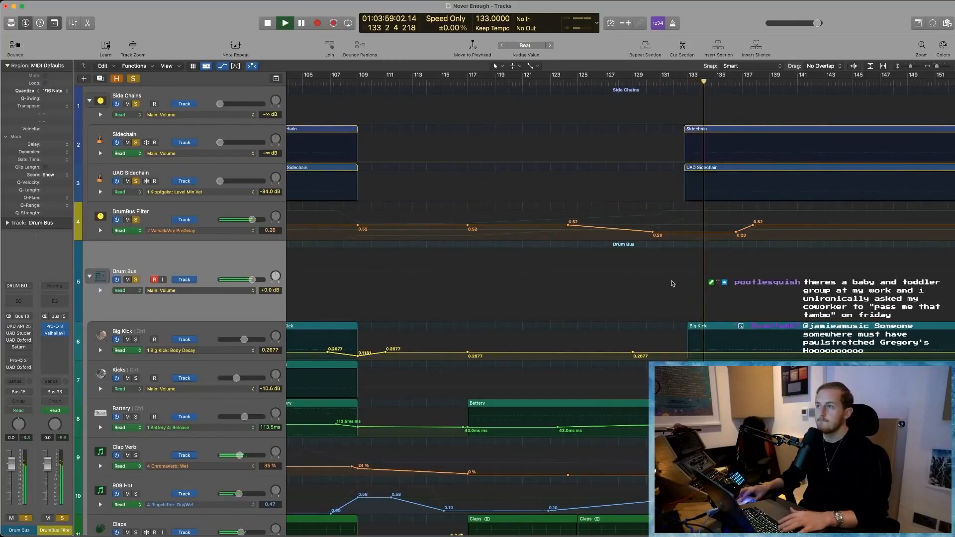
click(101, 230)
- Play the DrumBus Filter's automated build-up from about bar 125 and stop playback
key(space)
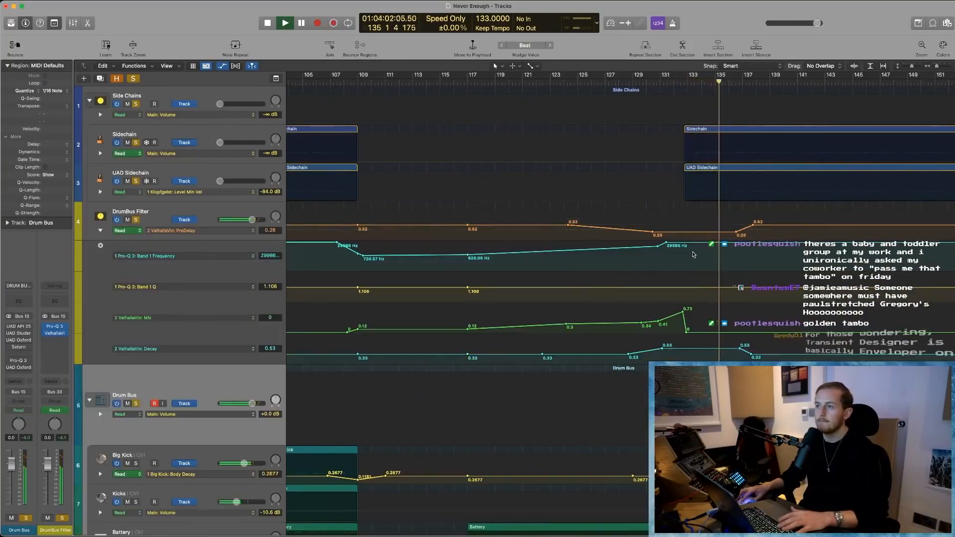
click(591, 81)
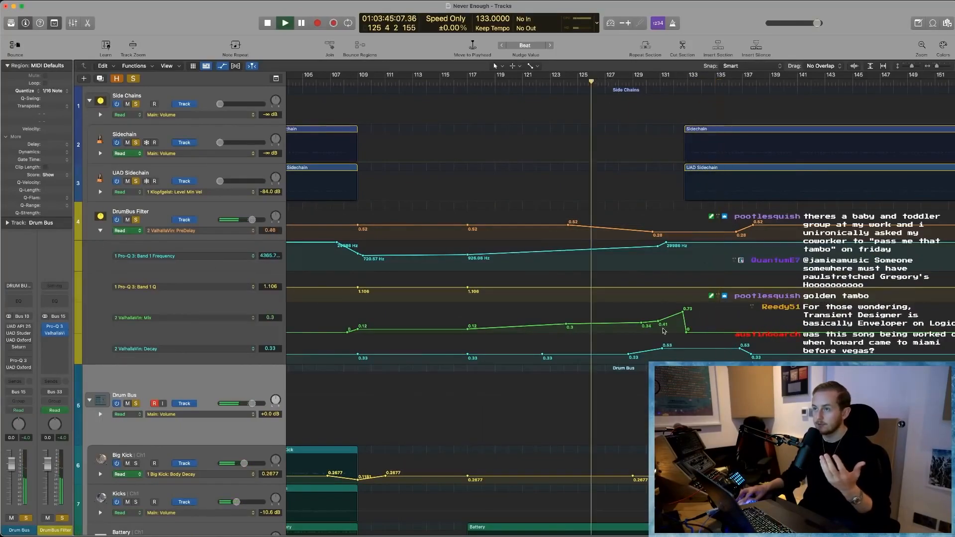
key(space)
- Compare the channel strips and bus routing of the DrumBus Filter and Drum Bus tracks
click(200, 262)
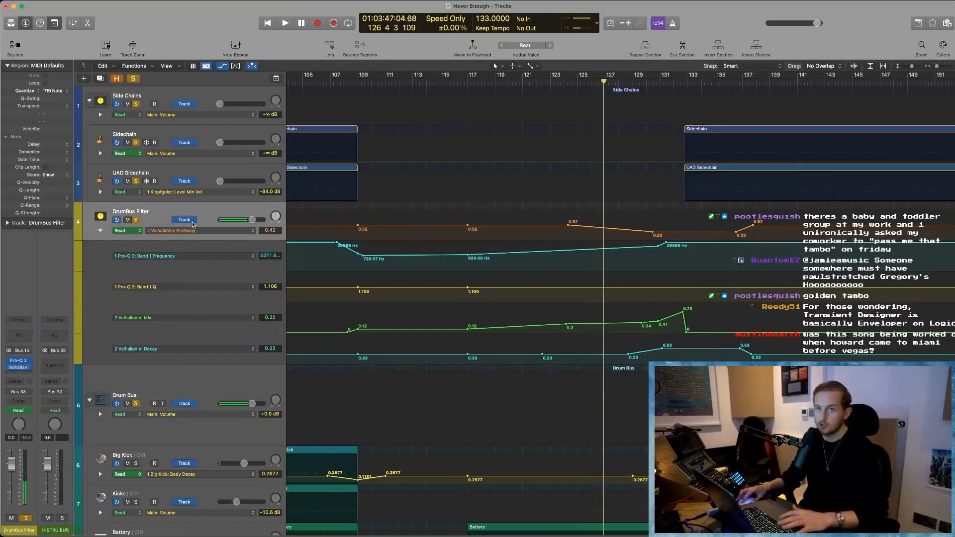
click(152, 383)
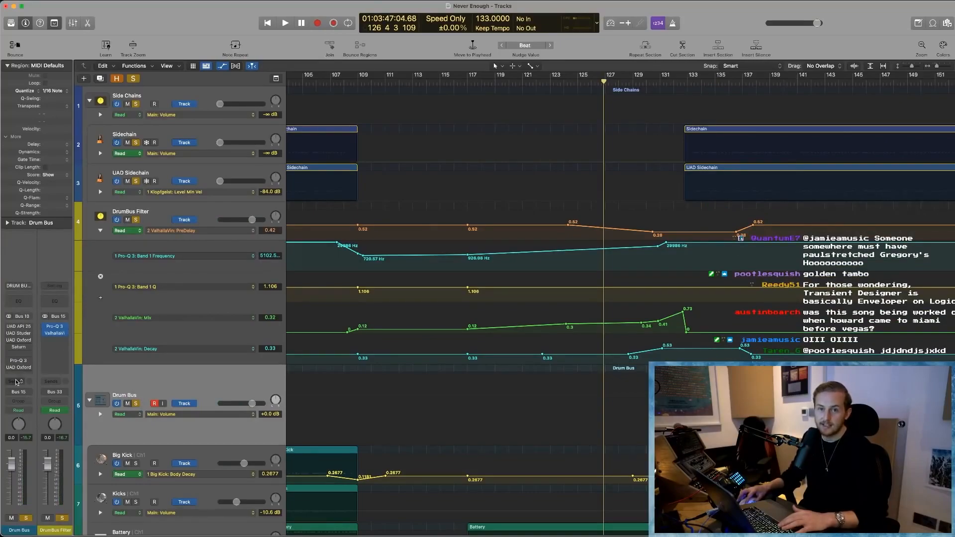
click(190, 210)
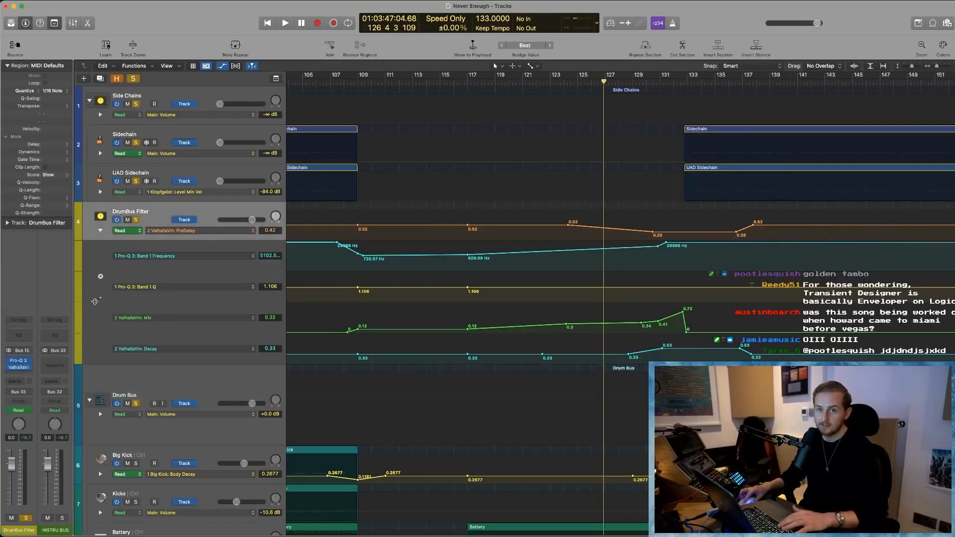
- Examine the DrumBus Filter's Pro-Q 3 curve, close it, and open the track's ValhallaVintageVerb plug-in
scroll(393, 297, left, 1)
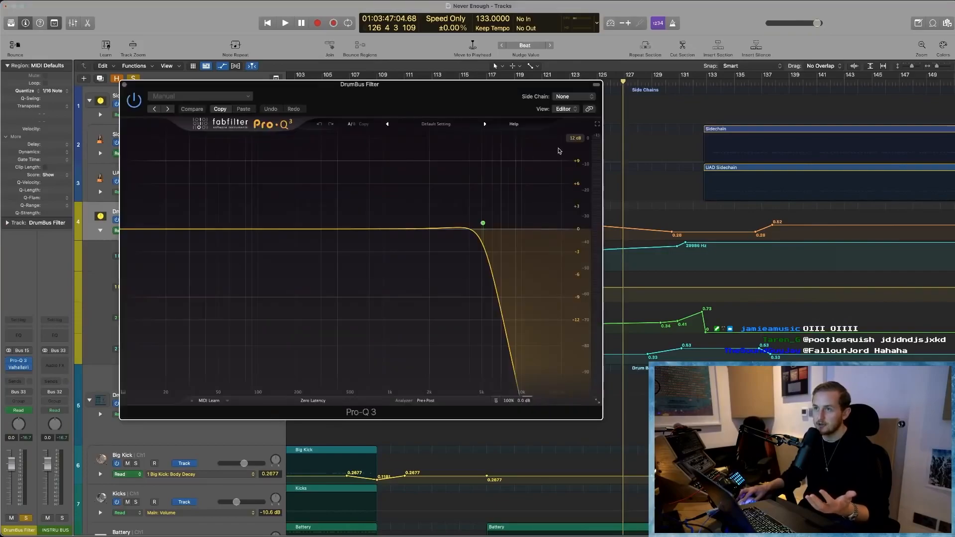
drag(436, 89, 410, 84)
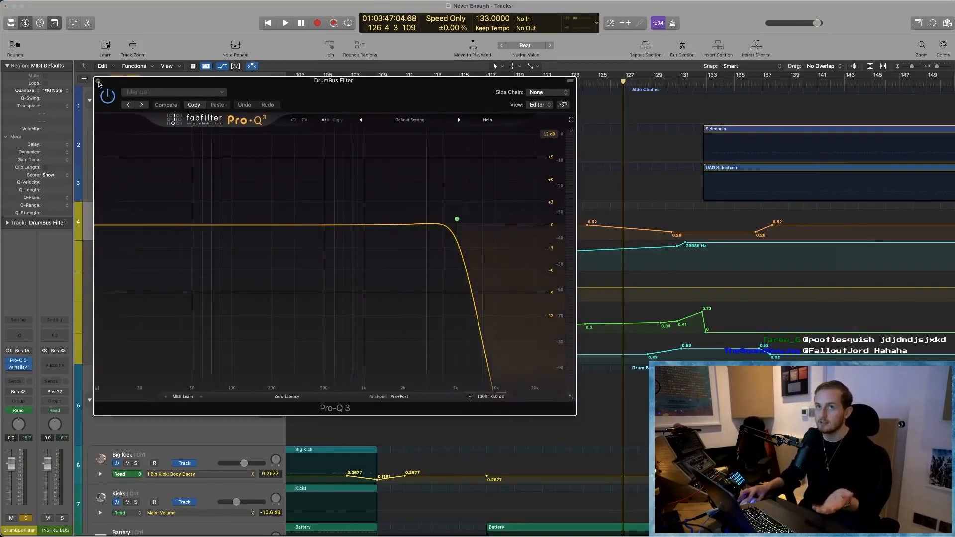
click(99, 81)
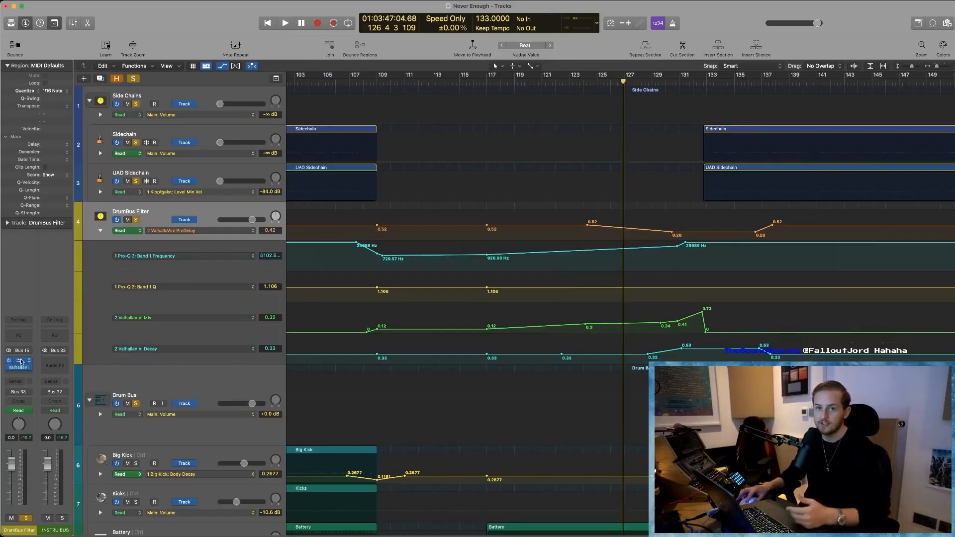
click(20, 369)
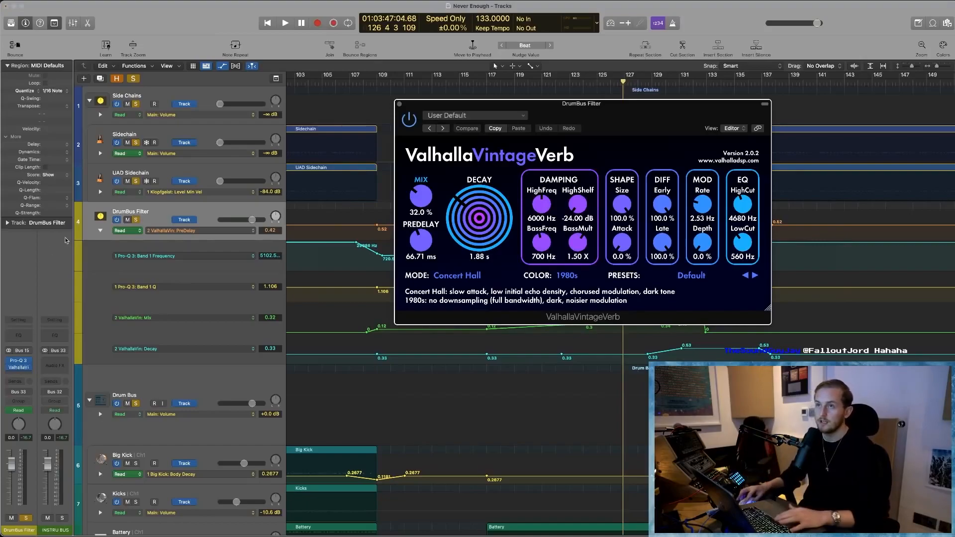
- Close the ValhallaVintageVerb window and play the drums with the DrumBus Filter automation from about bar 105
click(399, 104)
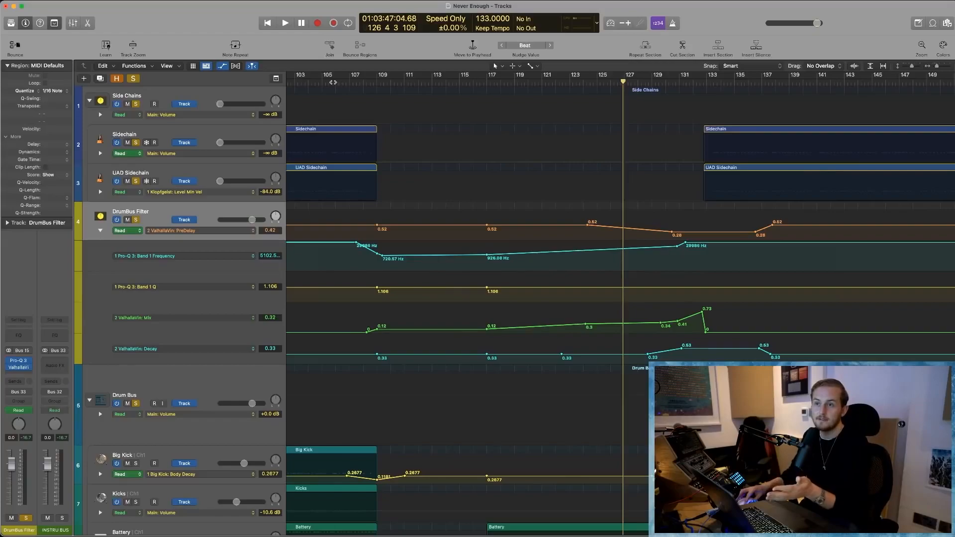
click(334, 82)
key(space)
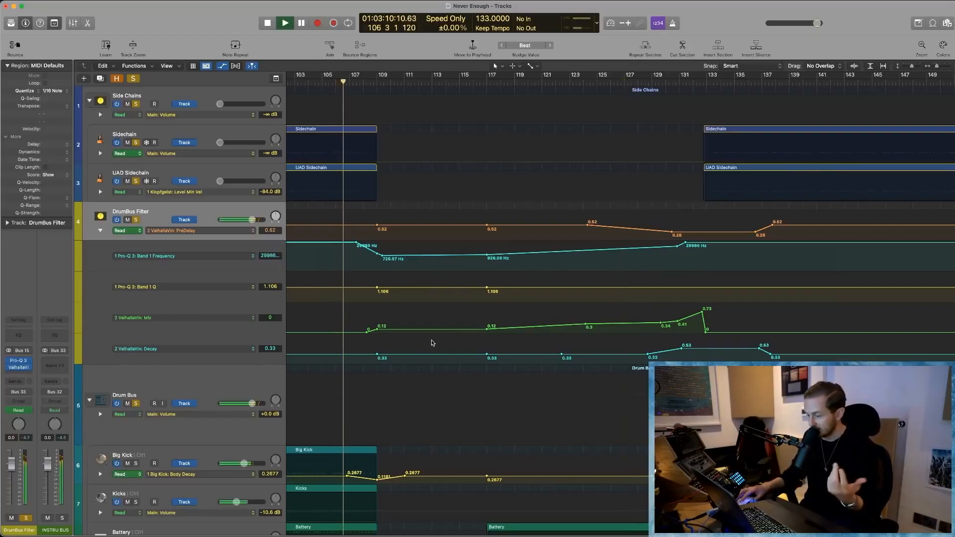
scroll(408, 298, left, 2)
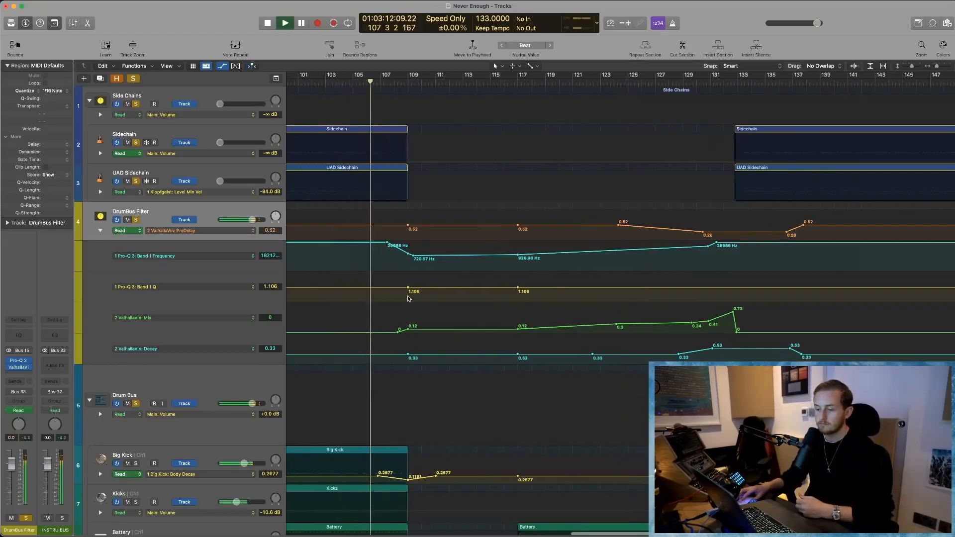
scroll(409, 299, left, 1)
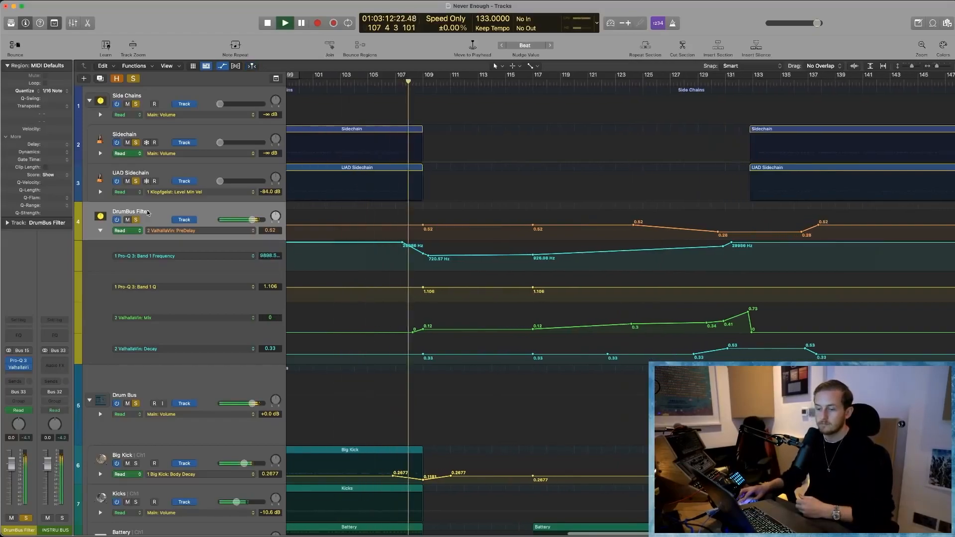
- Open the DrumBus Filter's Pro-Q 3 and watch its curve while playing from about bars 129 and 123
click(22, 364)
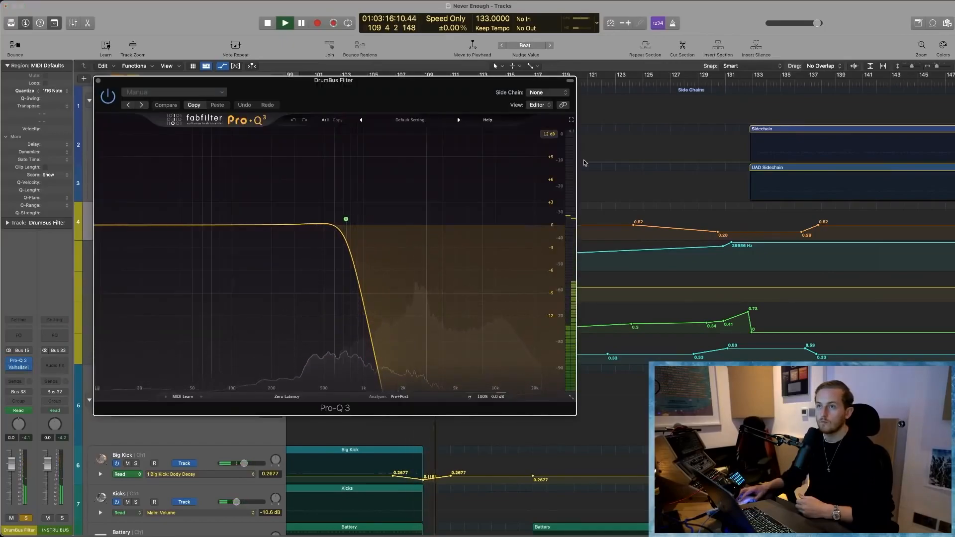
click(696, 81)
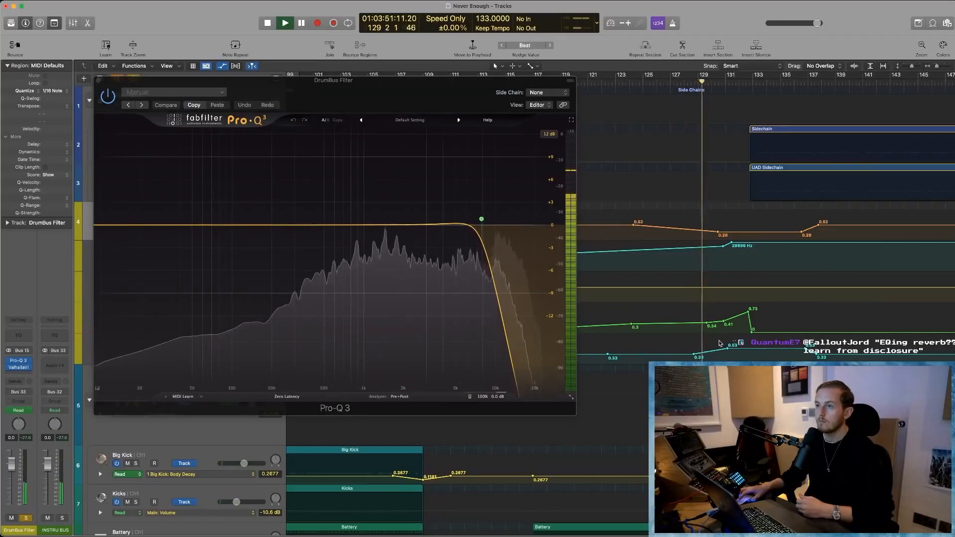
click(614, 82)
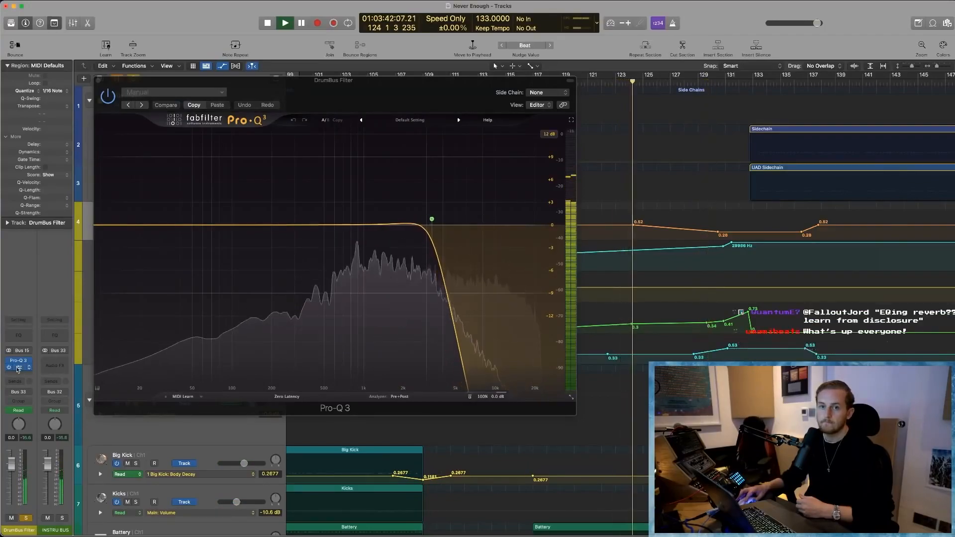
- Swap the Pro-Q 3 window for ValhallaVintageVerb, play from about bar 121, and move the plug-in window clear of the automation
click(18, 368)
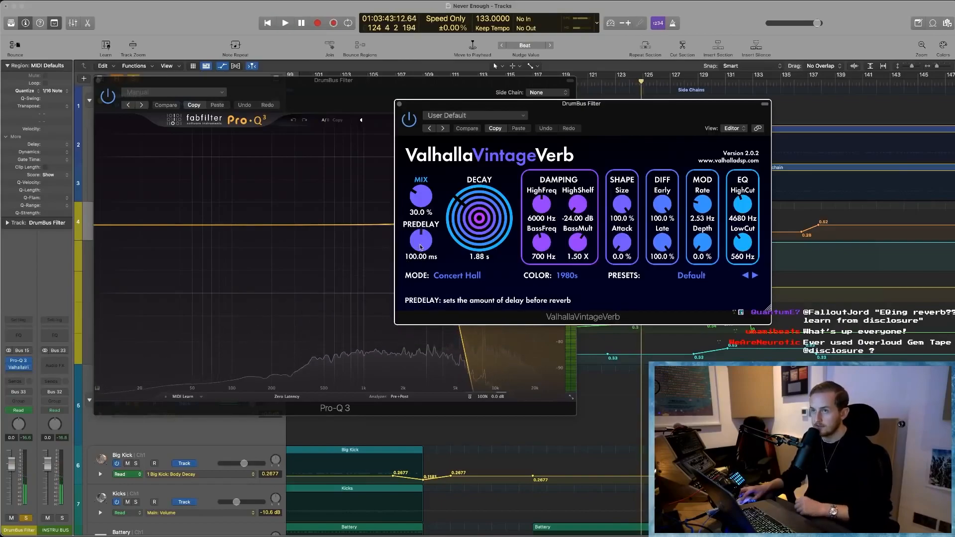
click(98, 81)
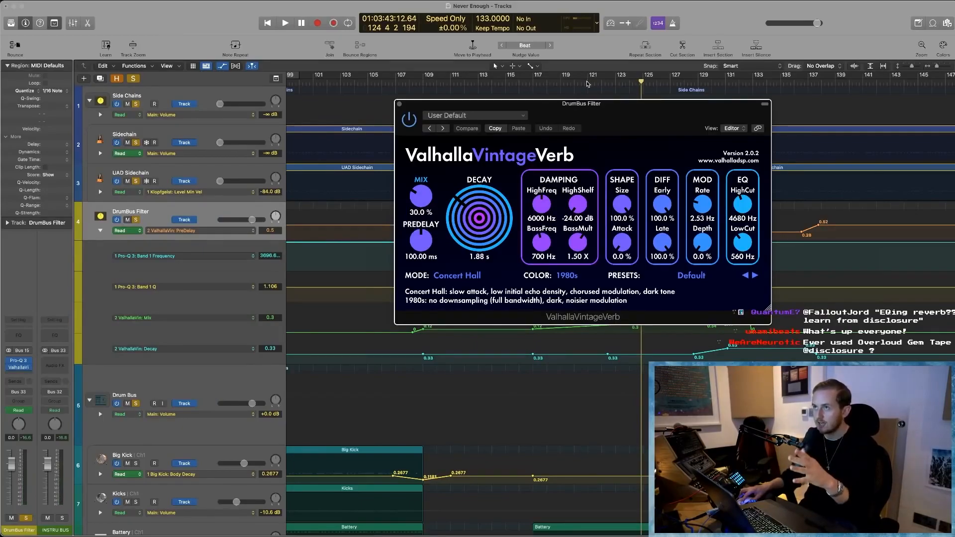
click(586, 83)
key(space)
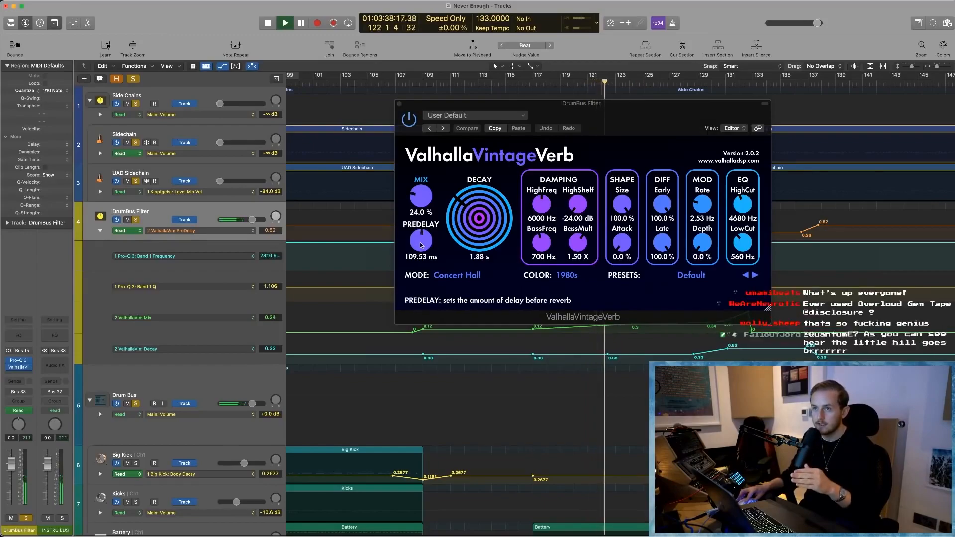
drag(672, 134, 566, 208)
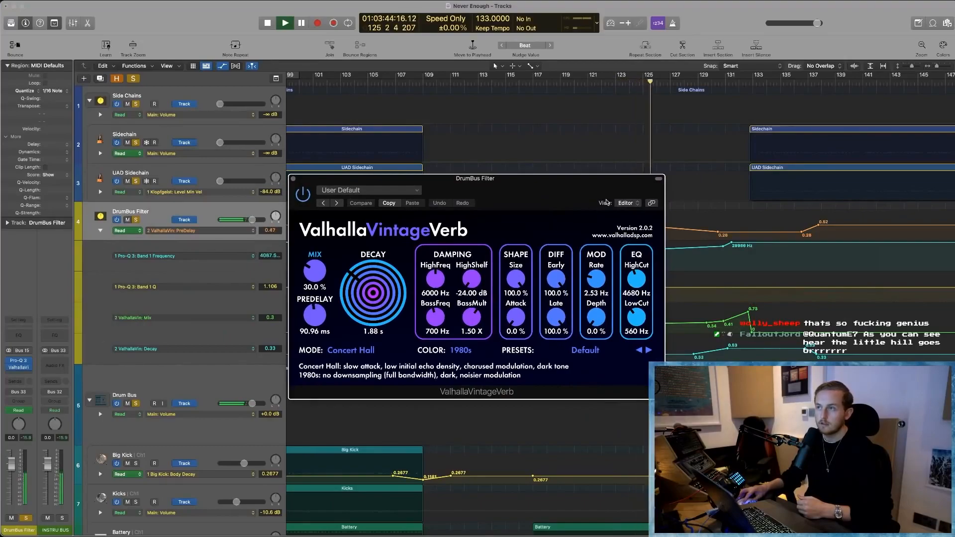
drag(589, 191, 506, 270)
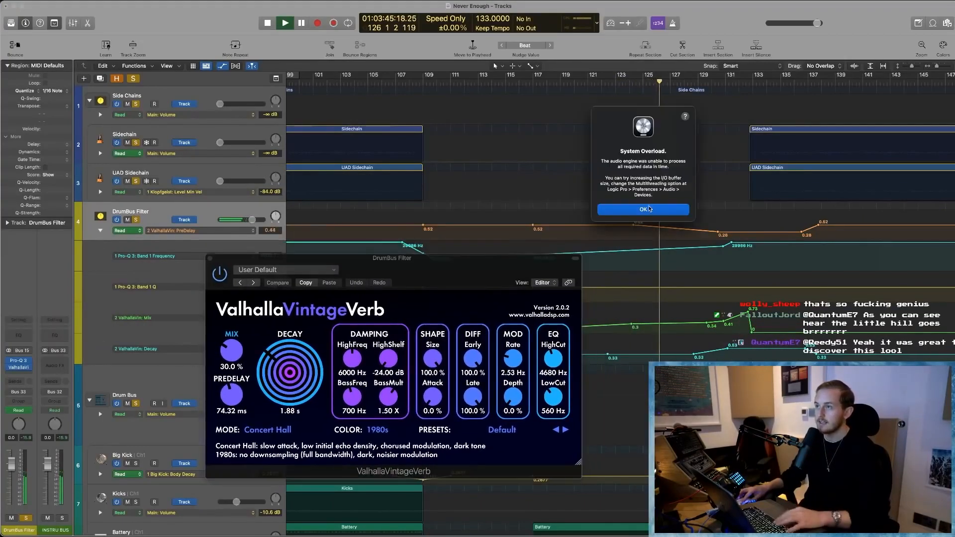
- Dismiss the overload alert, replay the reverb automation from about bar 124, stop playback and close ValhallaVintageVerb
click(649, 209)
click(628, 83)
key(space)
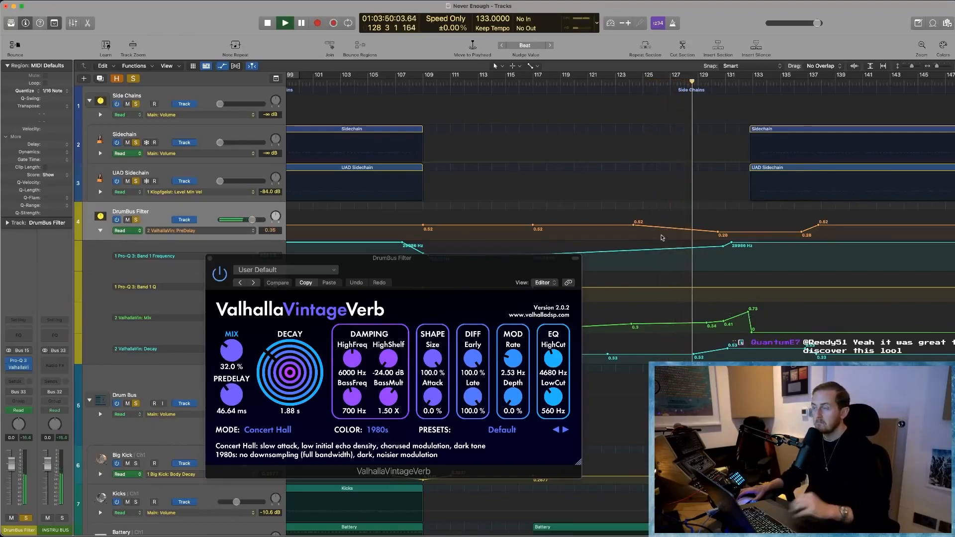
key(space)
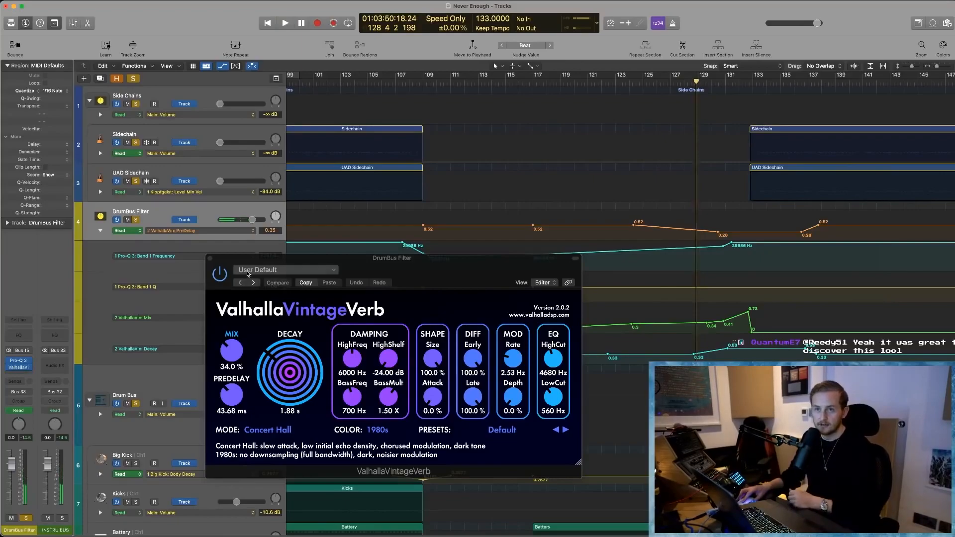
click(210, 258)
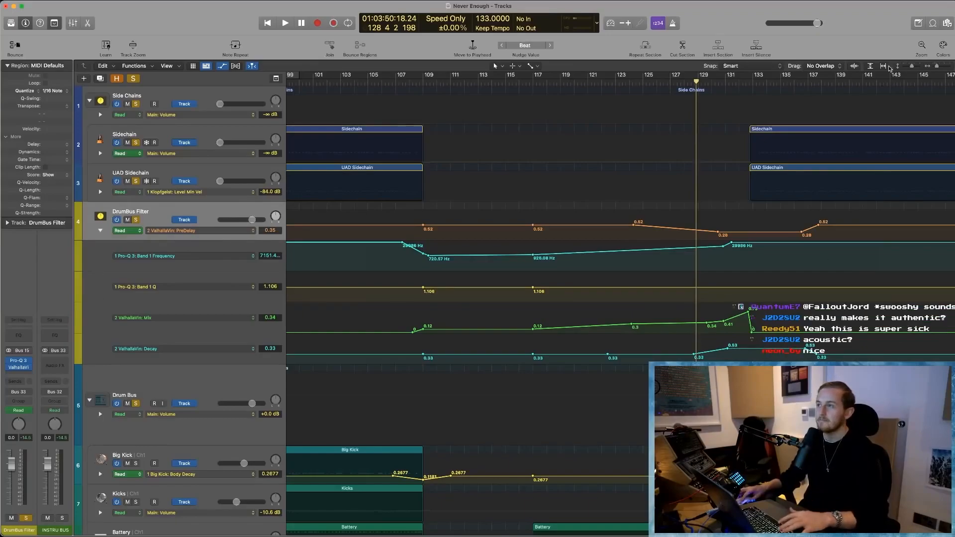
- Play on through the drop while hiding the track automation and zooming out to the whole arrangement, and dismiss the overload alert
key(space)
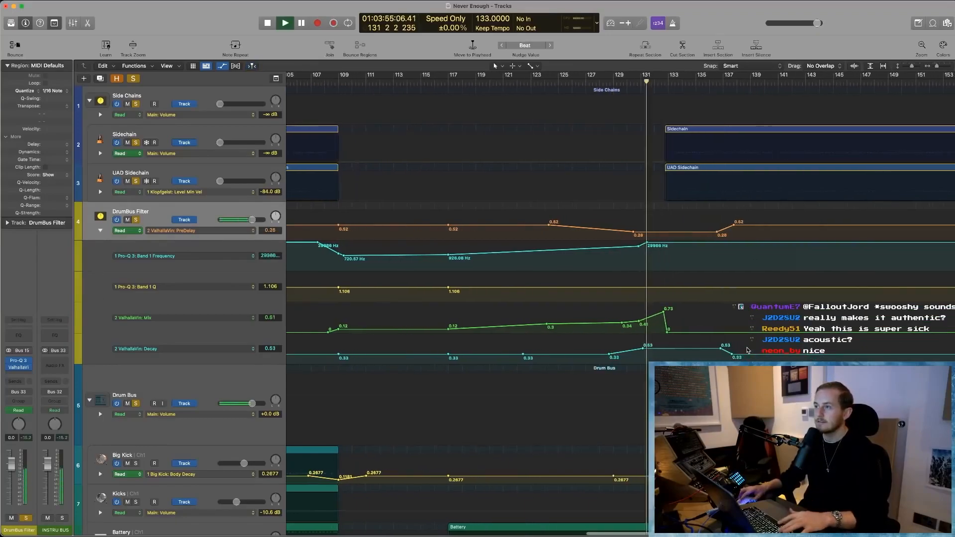
scroll(519, 359, down, 5)
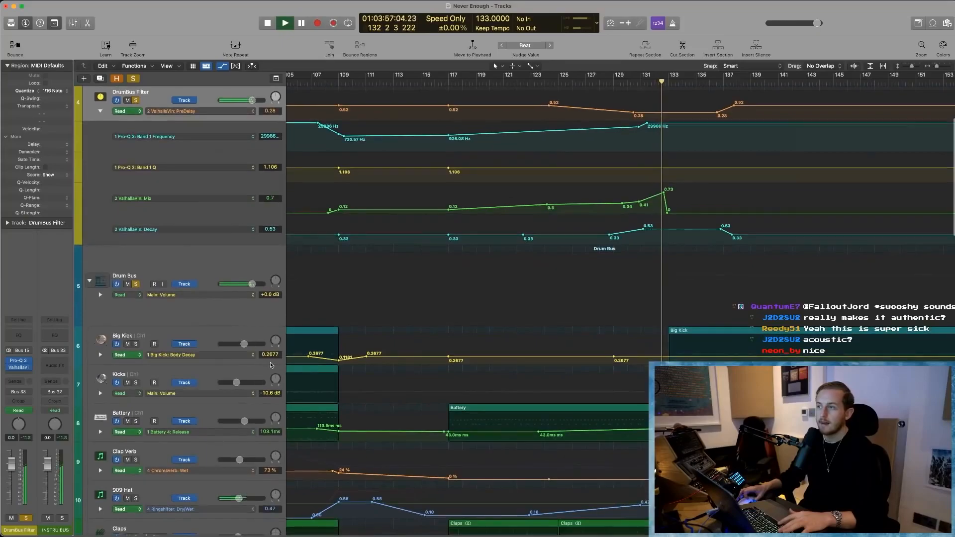
key(a)
scroll(721, 303, down, 4)
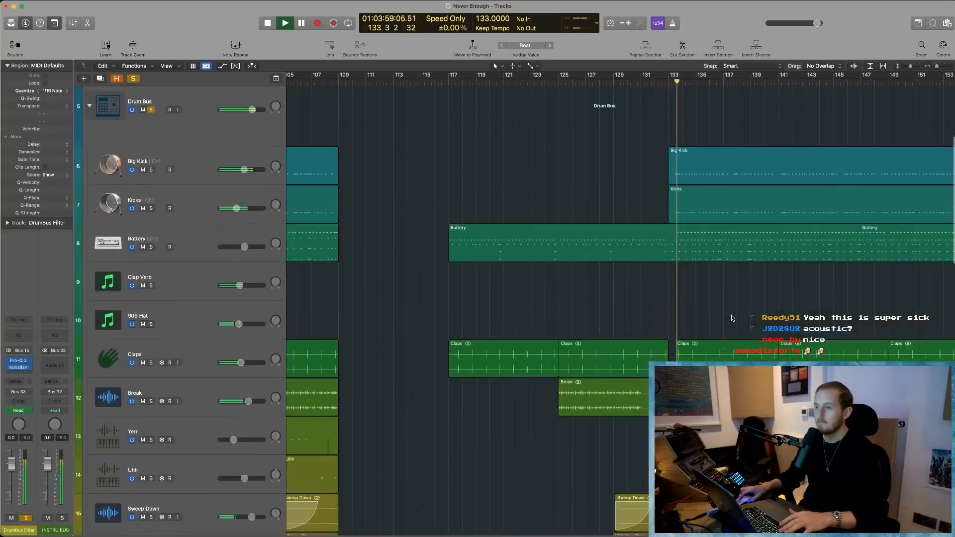
key(z)
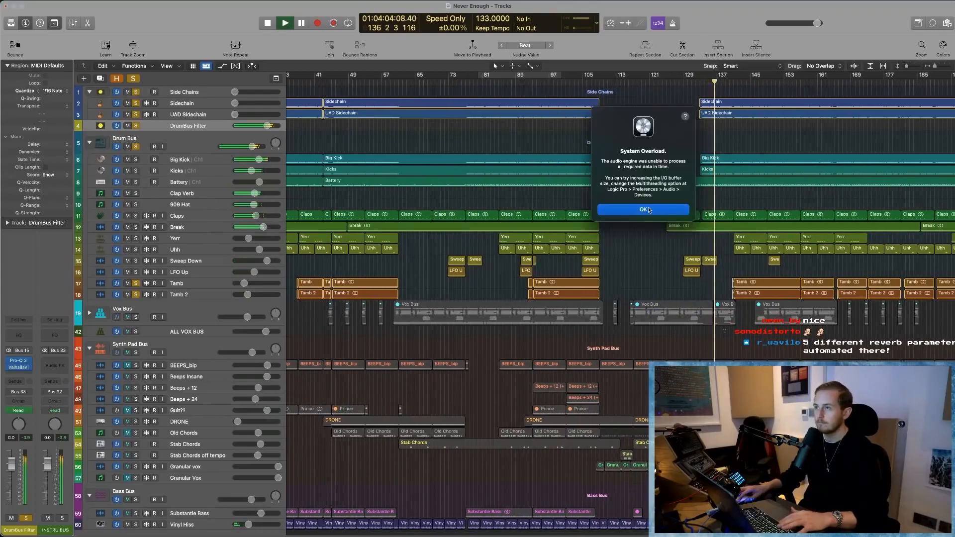
click(644, 209)
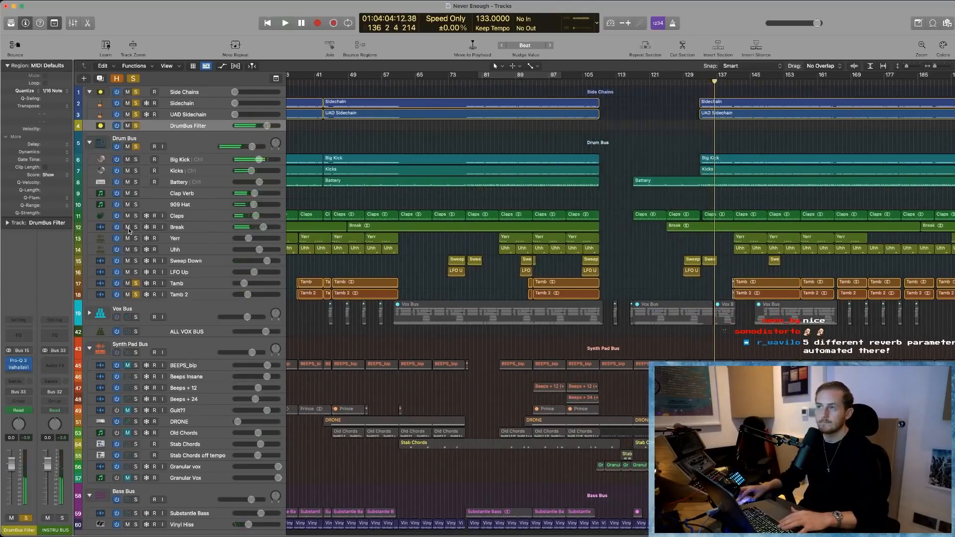
- Clear all solos, solo the Drum Bus track, and set a cycle range from bar 145 to about bar 153
click(133, 80)
click(182, 144)
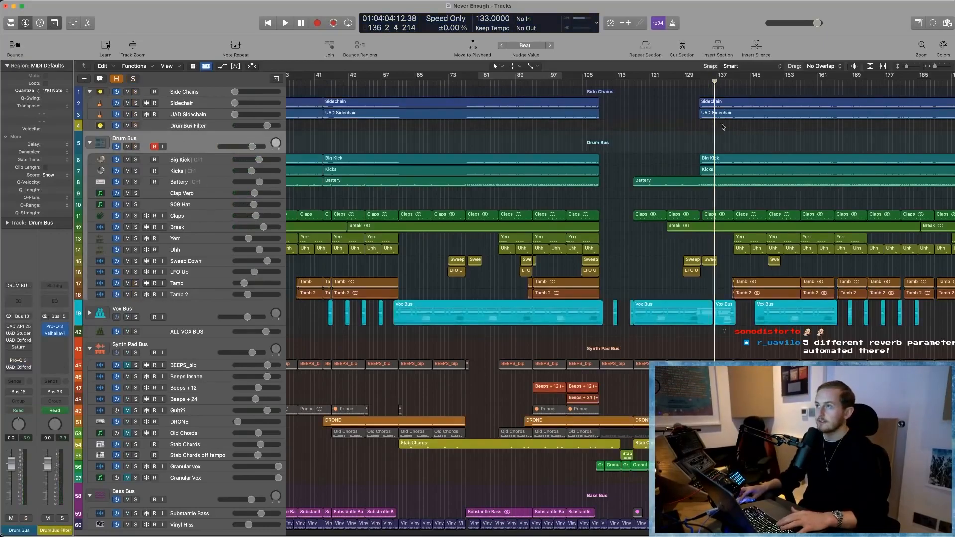
click(134, 147)
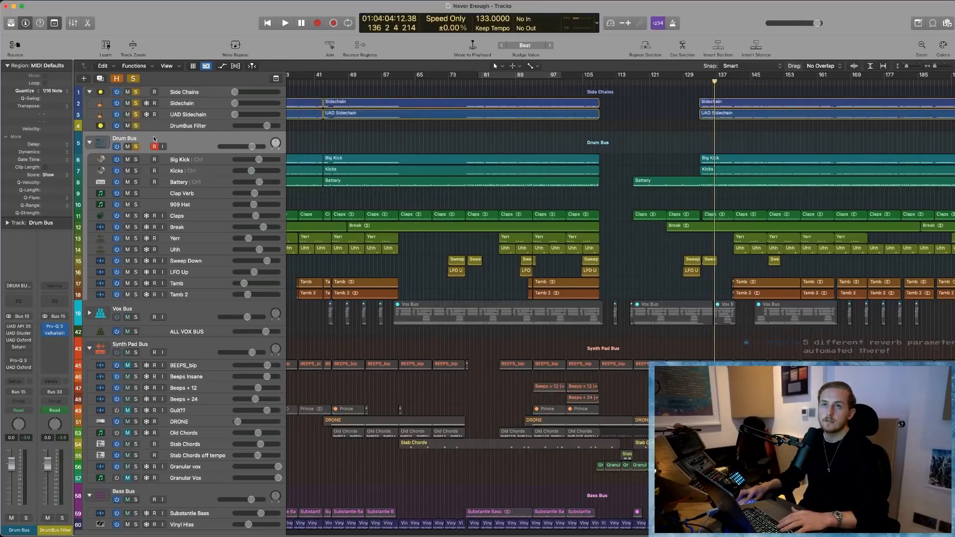
drag(753, 78, 788, 77)
- Play the cycled section with the Drum Bus plug-ins bypassed, dismiss the overload alert, and check the bus's peak level
key(space)
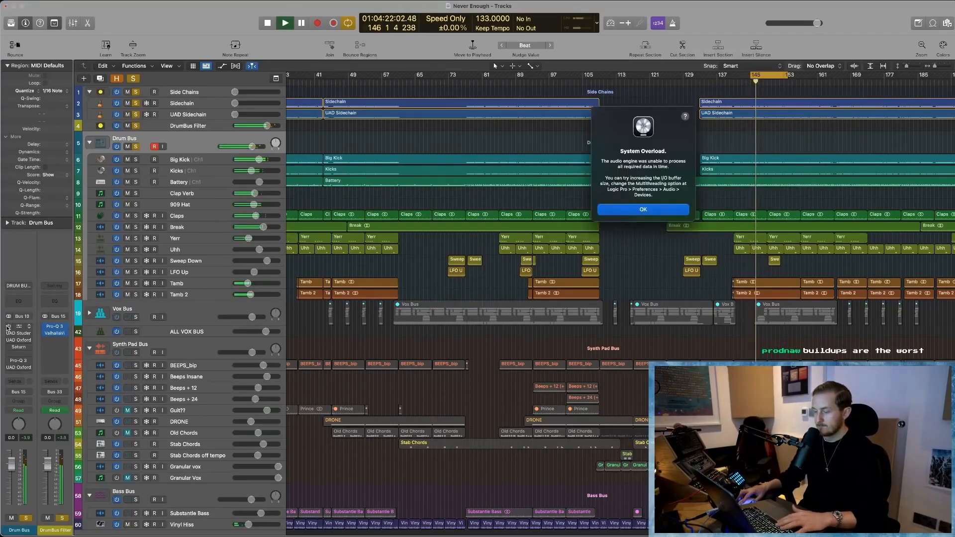
key(Return)
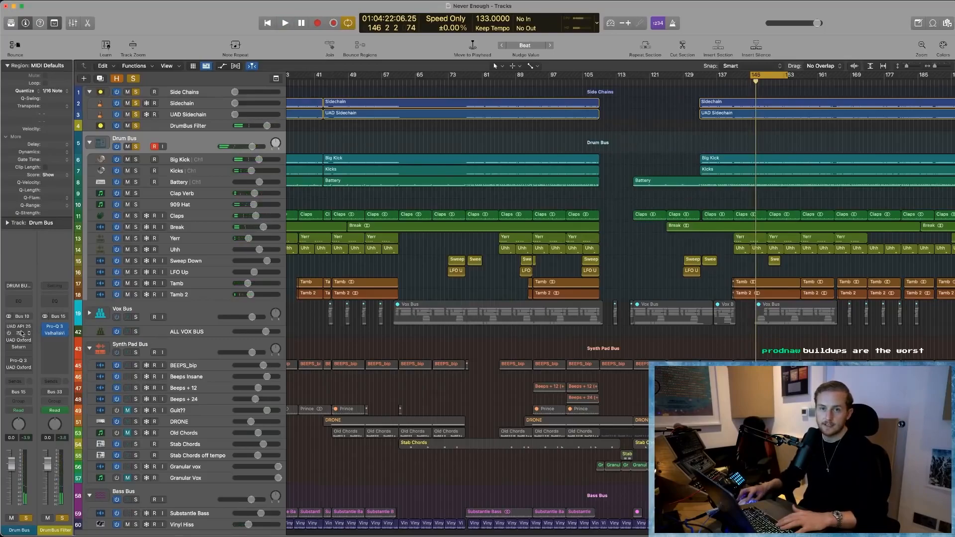
key(space)
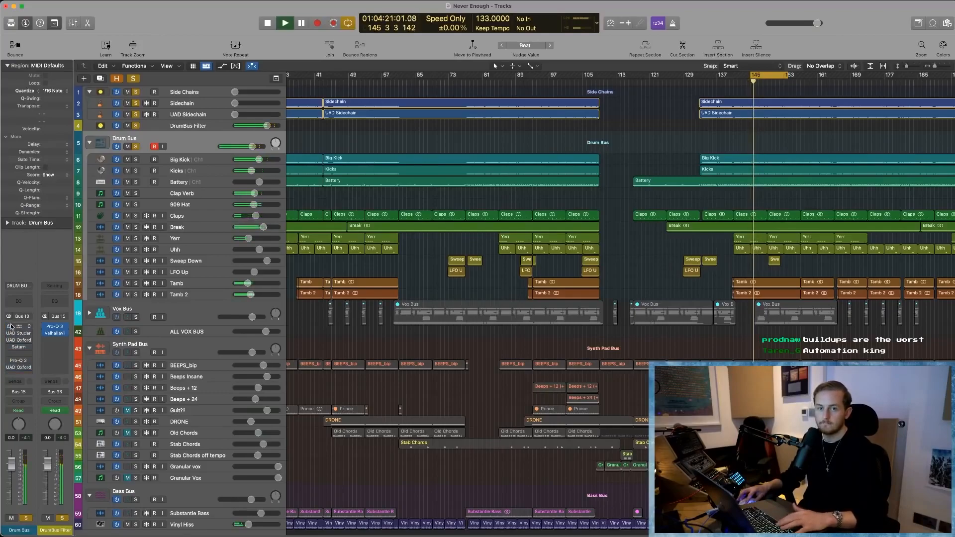
key(space)
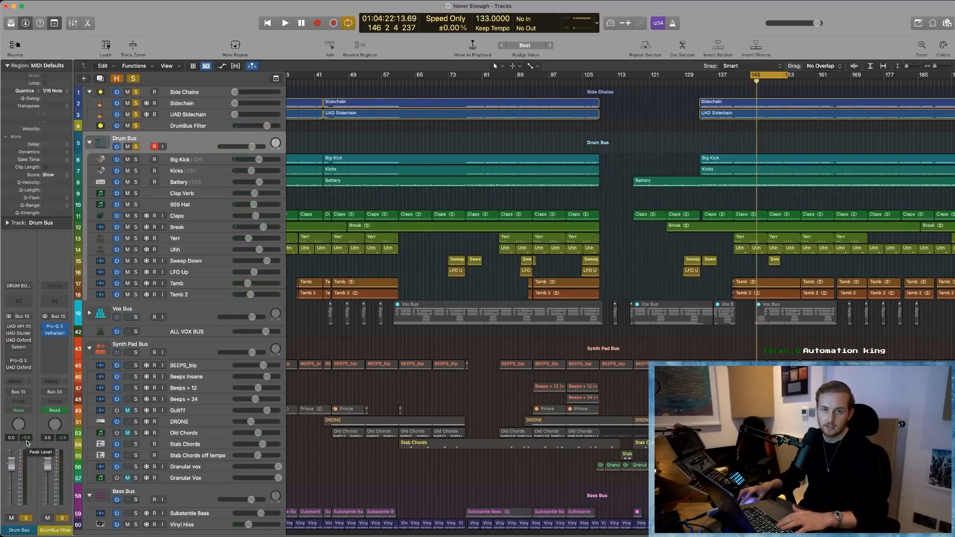
- Enable the Drum Bus plug-ins and play the cycled section to compare its sound and peak level
key(space)
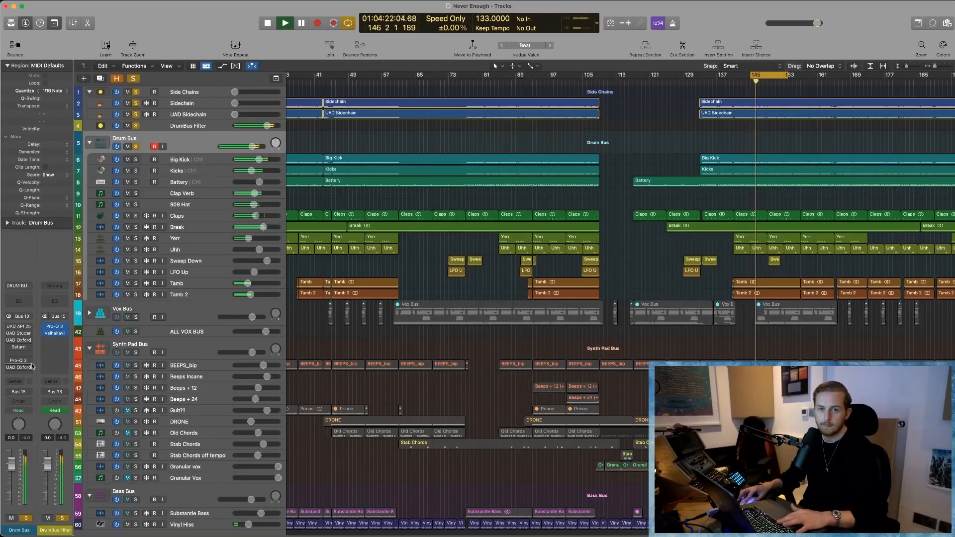
mouse_move(9, 328)
key(space)
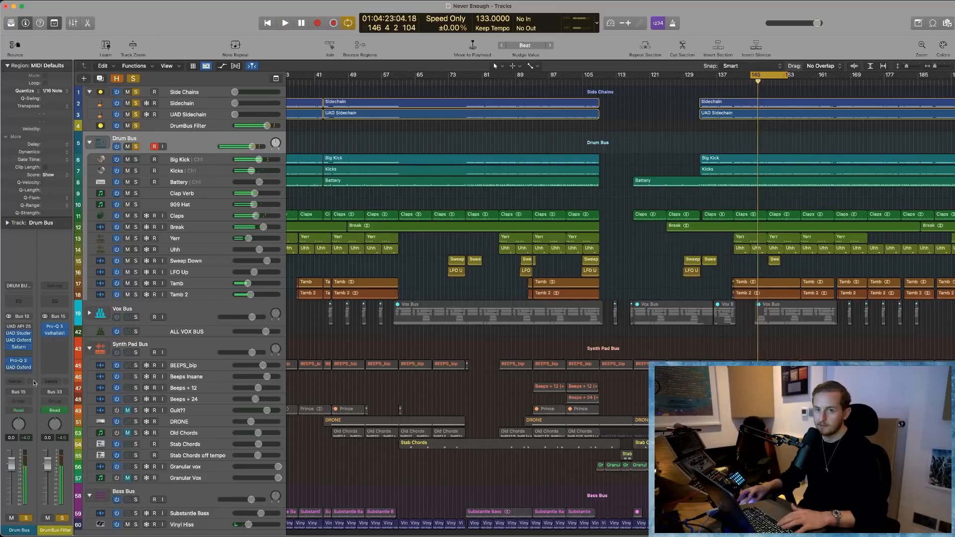
key(space)
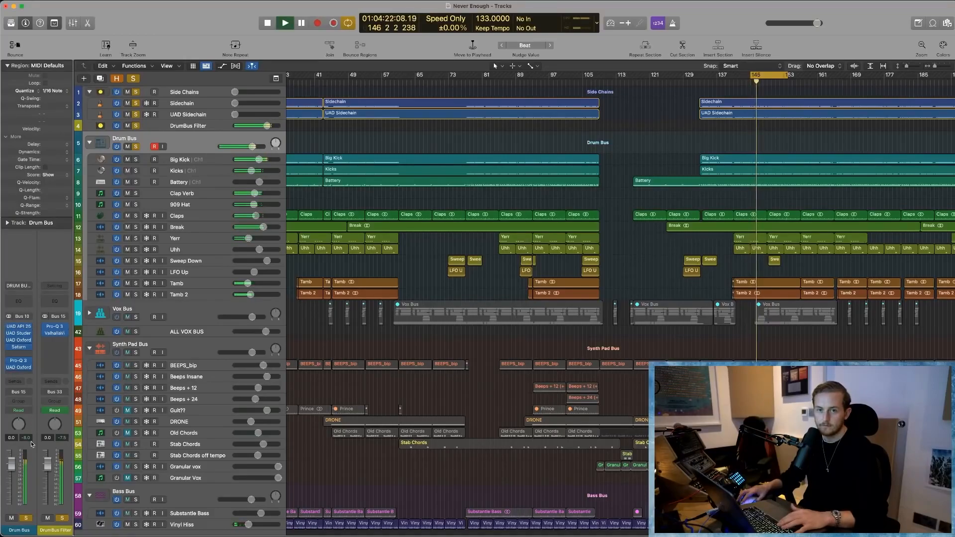
key(space)
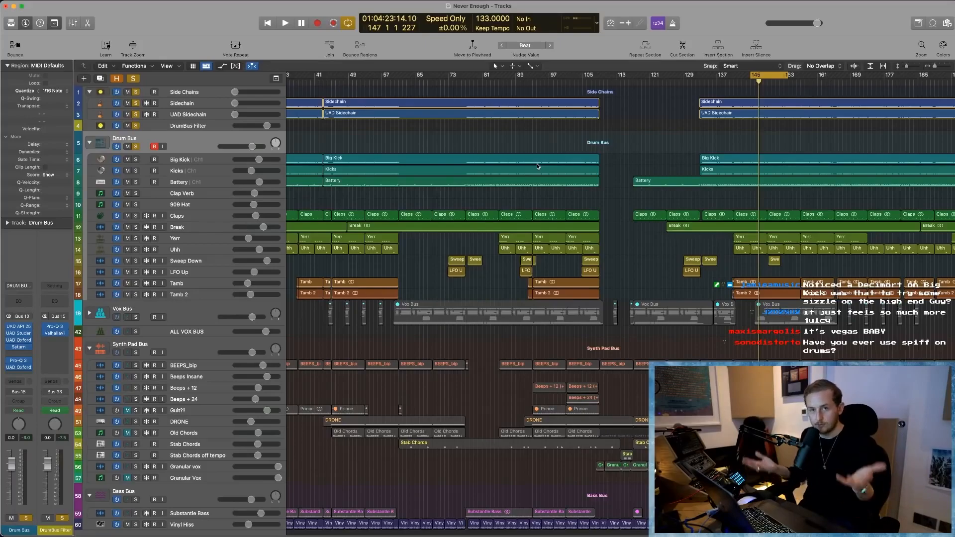
key(space)
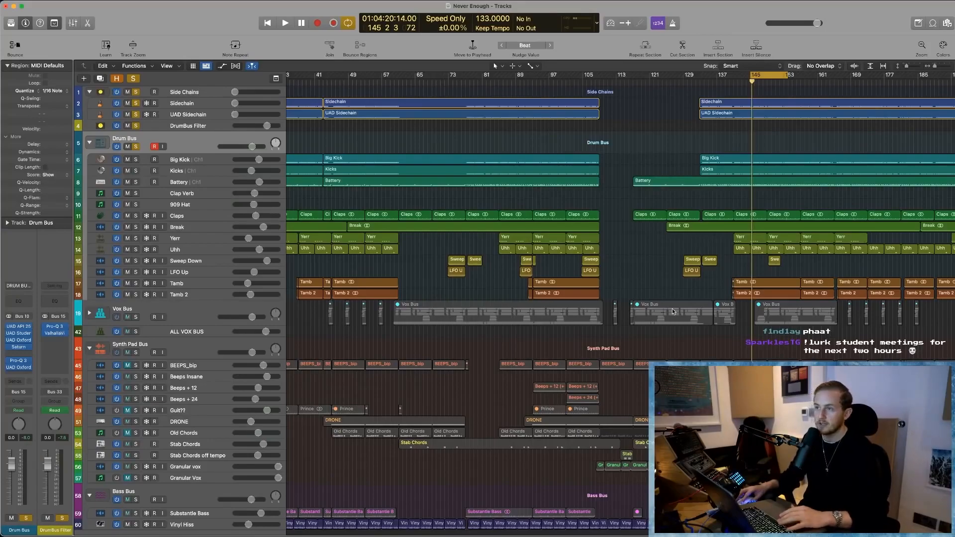
- Open the Drum Bus's UAD Oxford Limiter, watch its gain reduction during playback, stop and close the plug-in
click(16, 368)
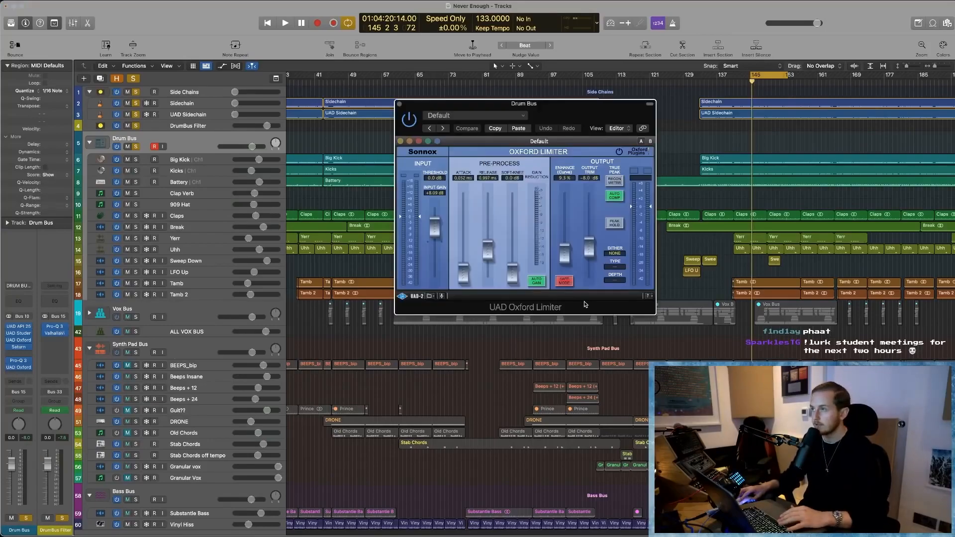
key(space)
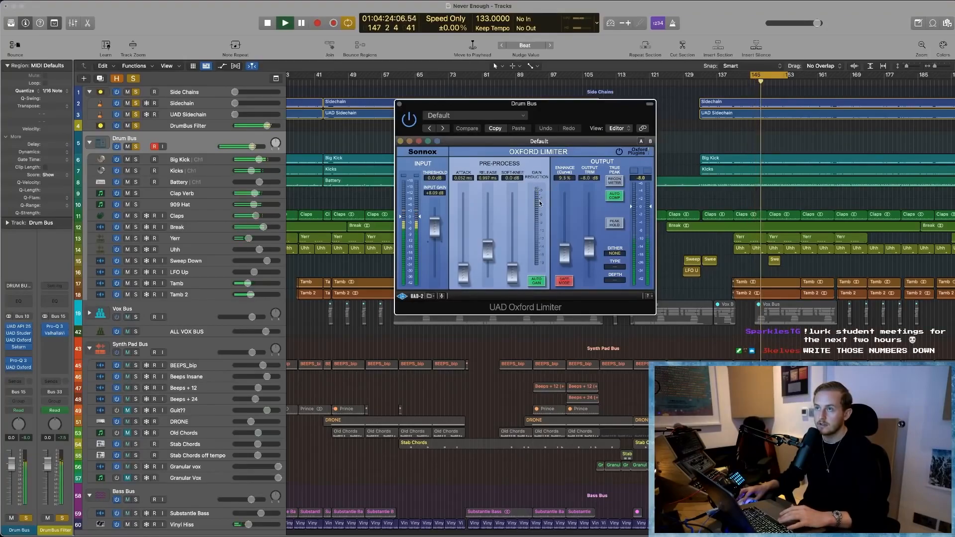
key(space)
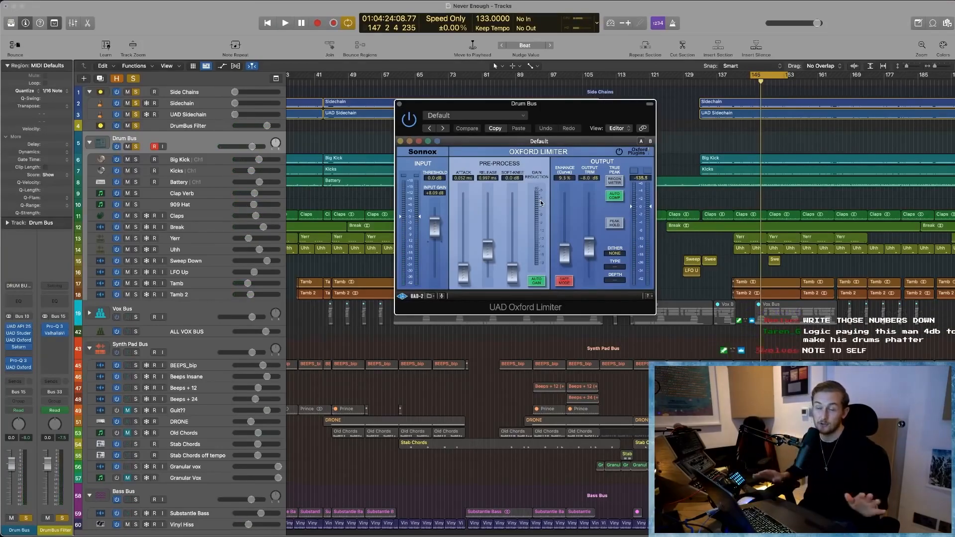
click(400, 104)
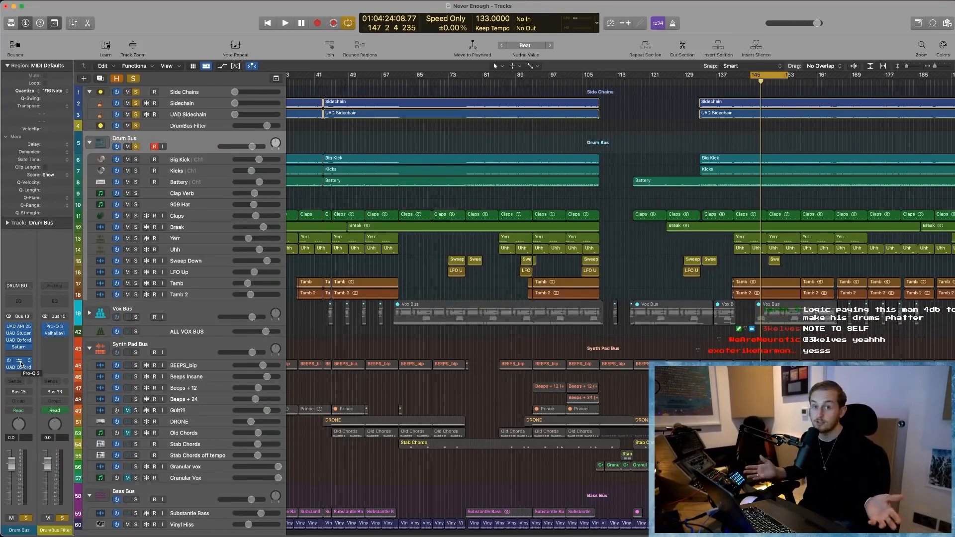
- Open the Drum Bus's UAD API 2500, UAD Studer A800 and Saturn plug-ins and spread their windows apart for viewing
click(19, 327)
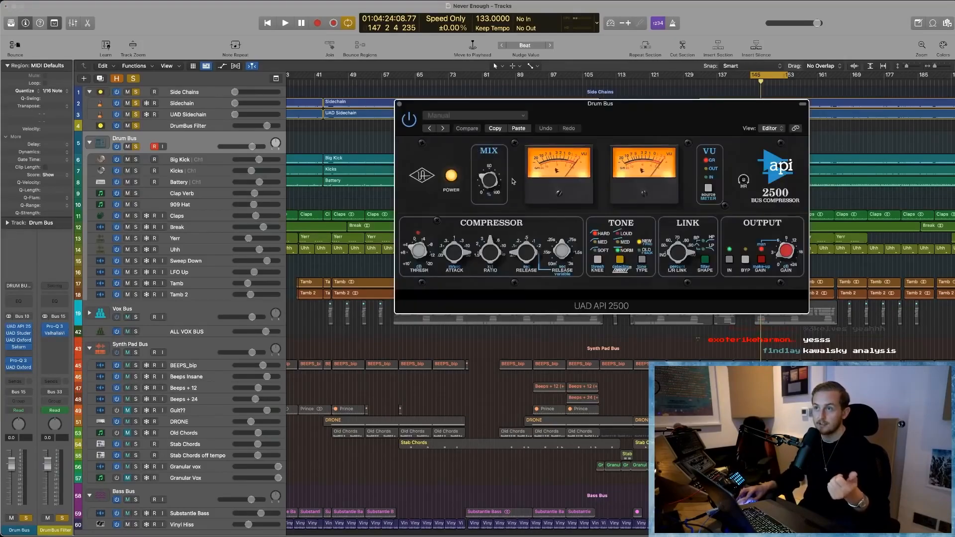
drag(636, 133, 388, 137)
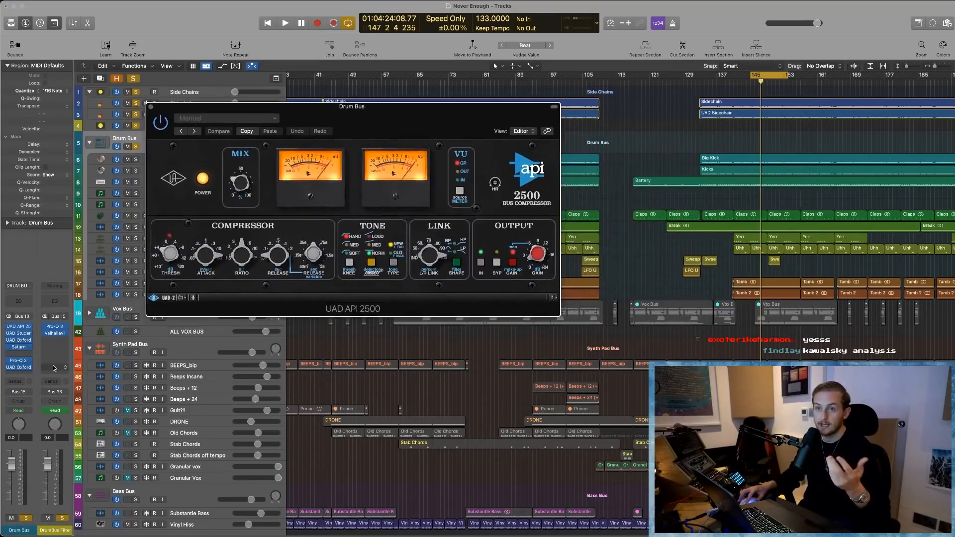
click(18, 349)
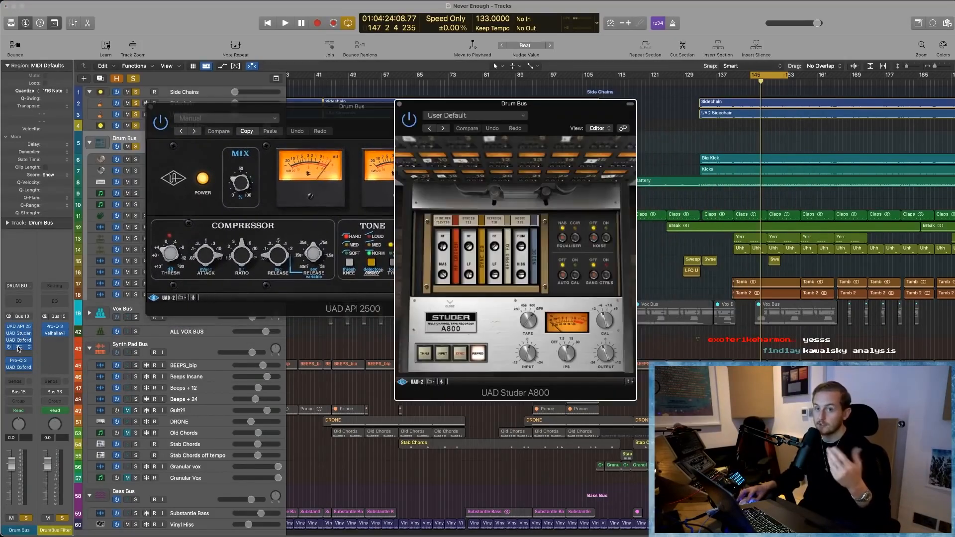
drag(566, 122, 811, 124)
drag(595, 113, 555, 198)
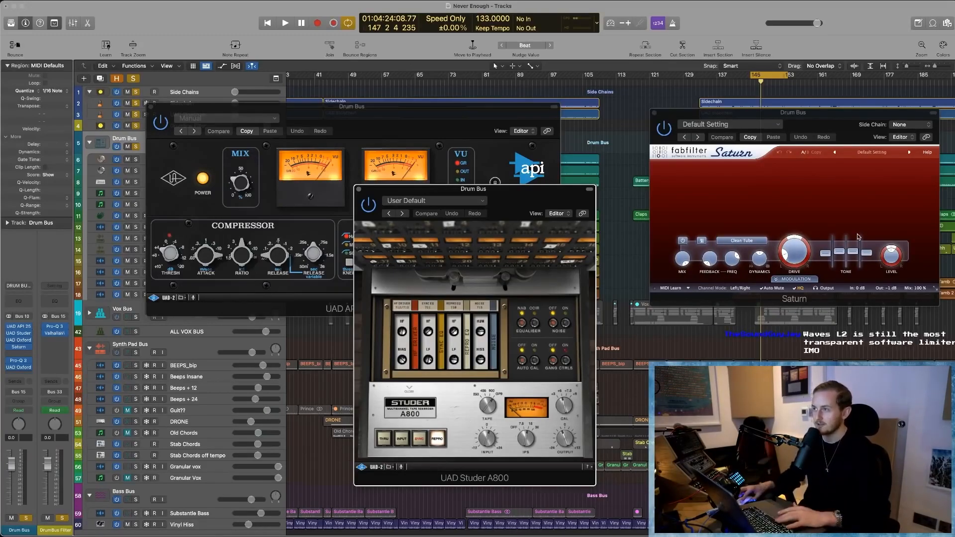
- Play the cycled section while turning Saturn's Band 1 Drive up to its maximum to demonstrate the saturation, and stop playback
drag(794, 249, 789, 244)
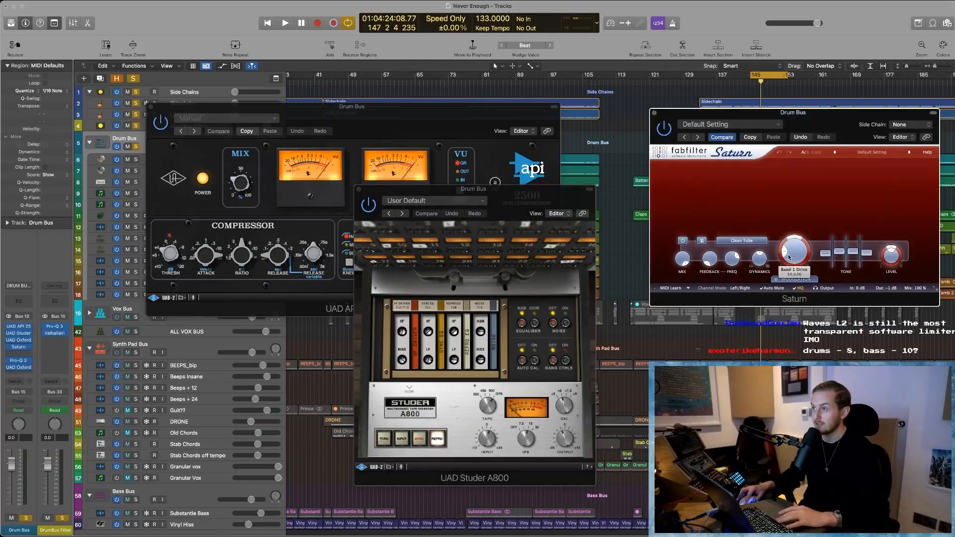
key(space)
drag(841, 120, 482, 110)
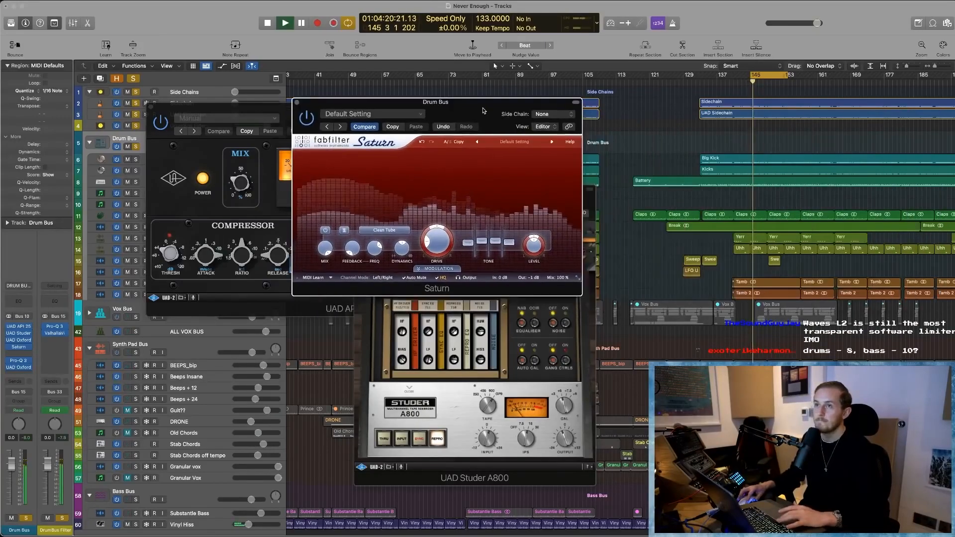
drag(453, 249, 436, 165)
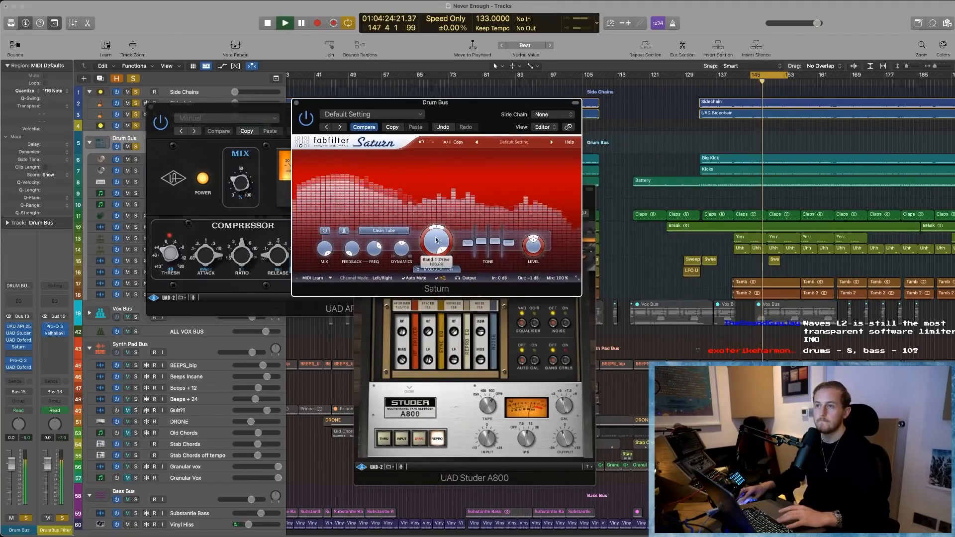
key(space)
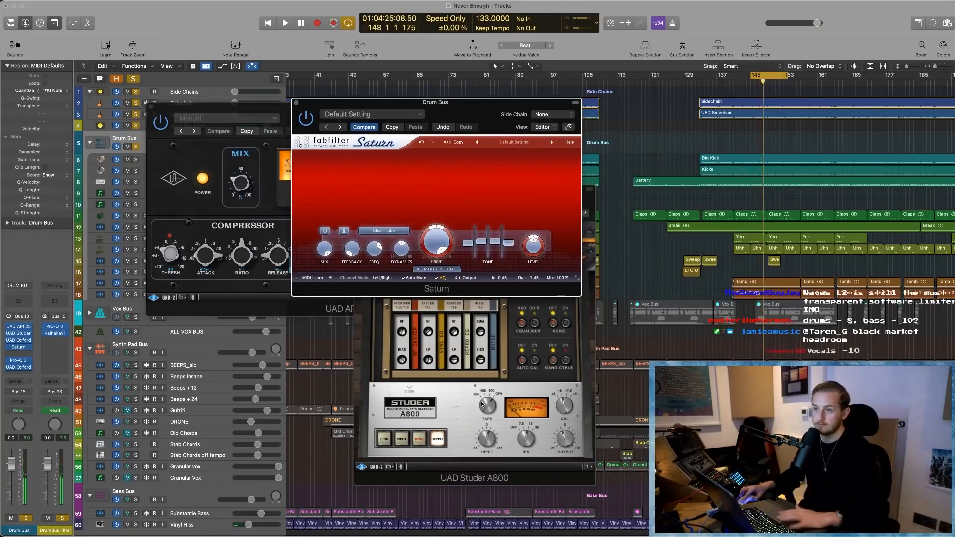
- Try a changed input level on the UAD Studer A800, listen to the cycled section, and stop playback
click(486, 439)
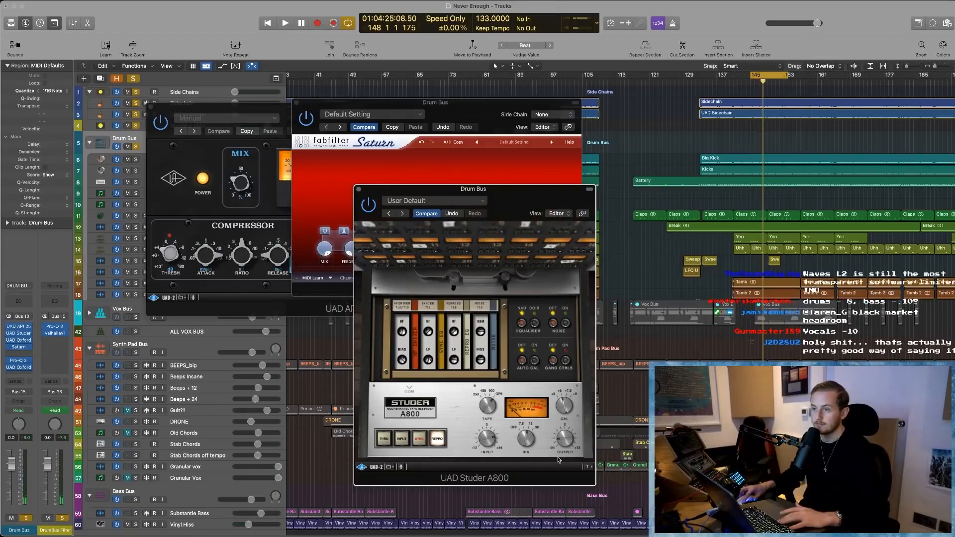
key(space)
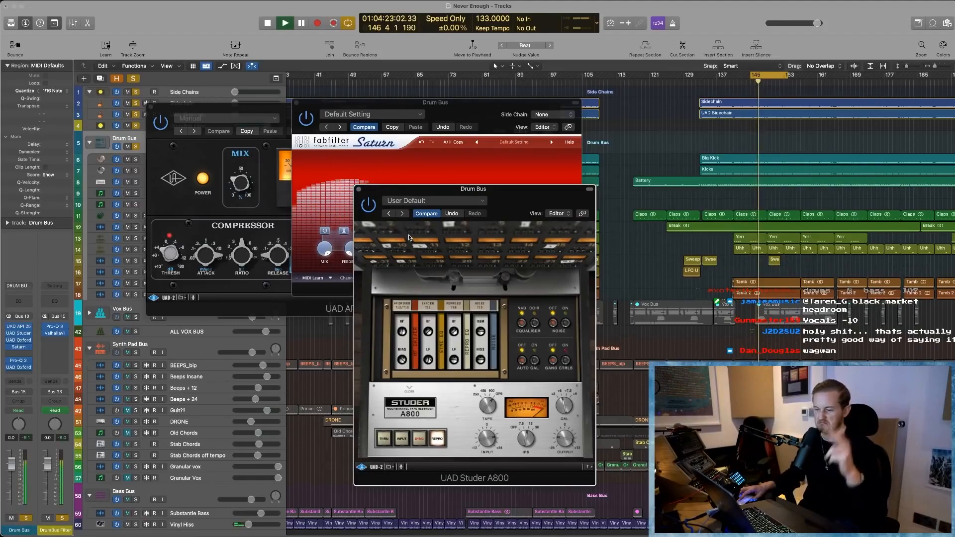
key(space)
- Restore the original settings of the Studer A800 and Saturn, and close the open Drum Bus plug-in windows, including the API 2500
click(427, 213)
click(359, 189)
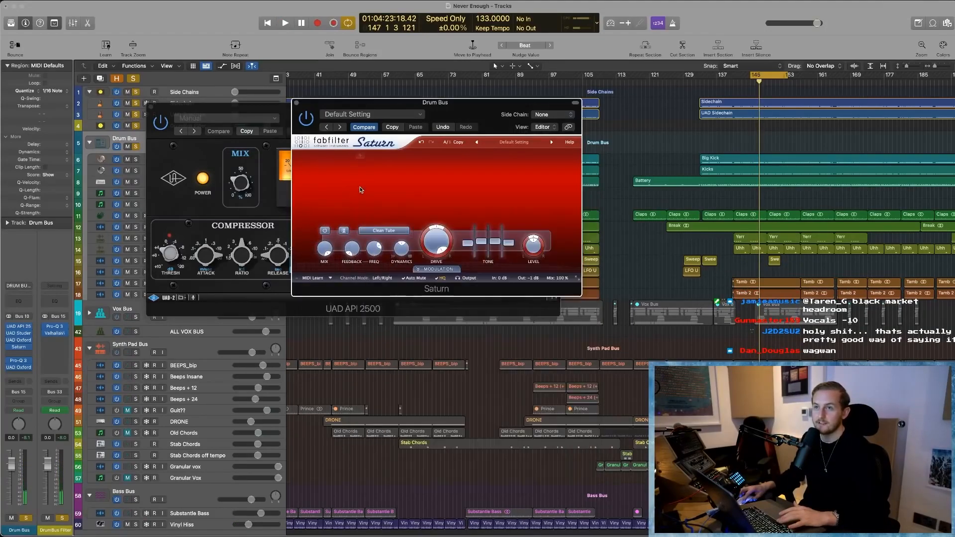
click(364, 127)
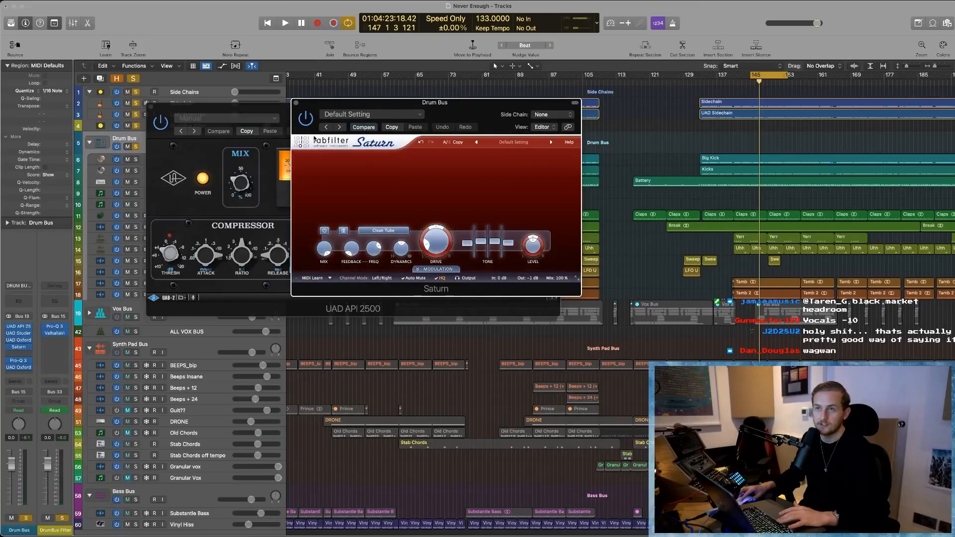
click(296, 103)
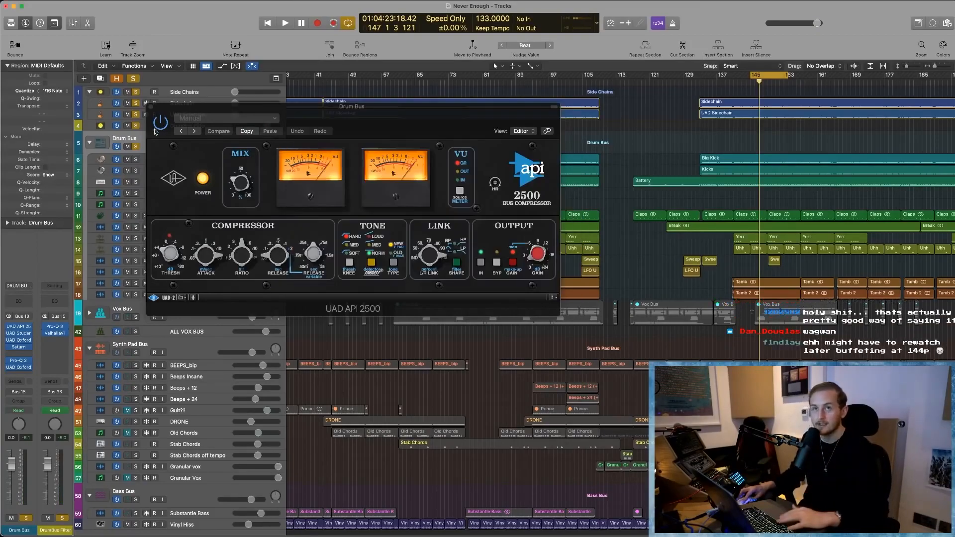
click(150, 107)
click(19, 369)
click(21, 369)
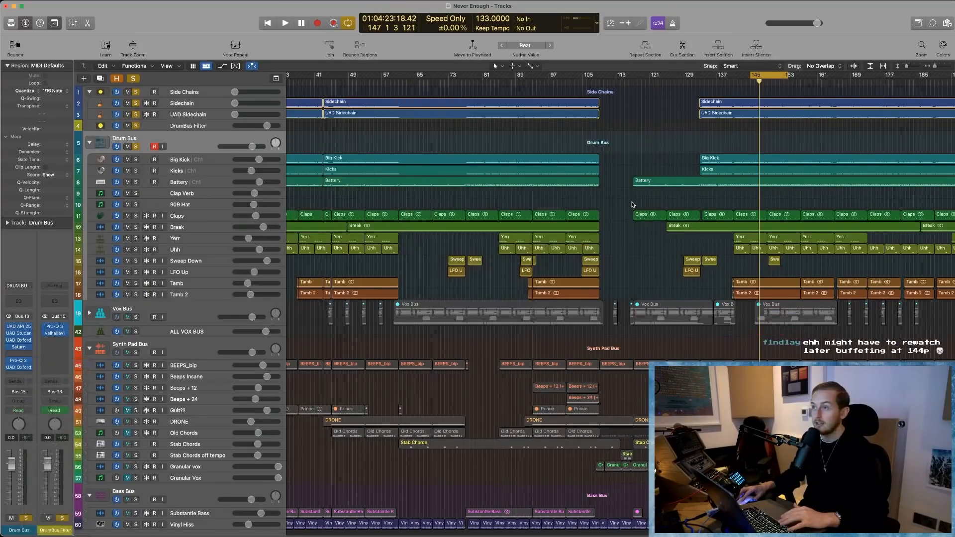
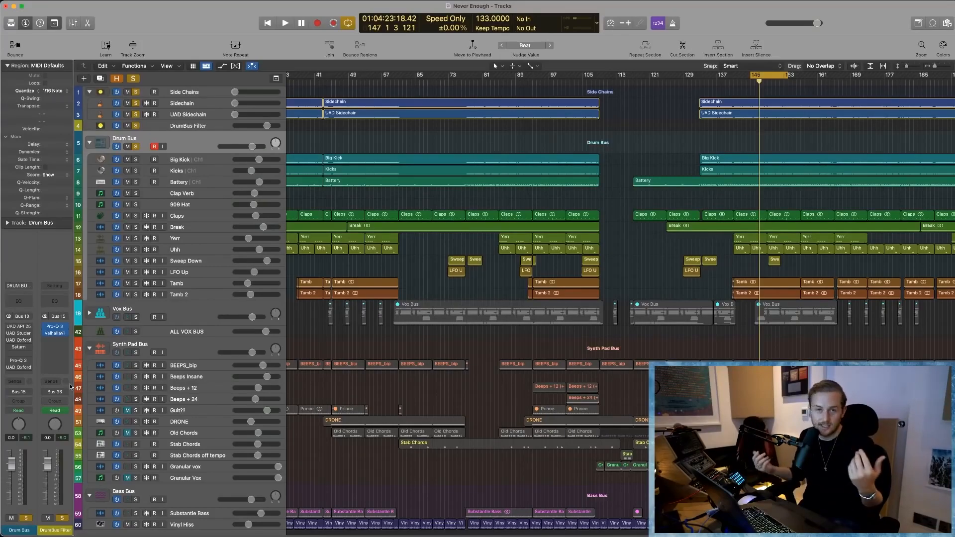
- Switch on the Drum Bus's UAD API 2500, listen to it on the cycled section, adjust its Mix amount, and close its window
click(11, 328)
key(space)
drag(395, 117, 417, 125)
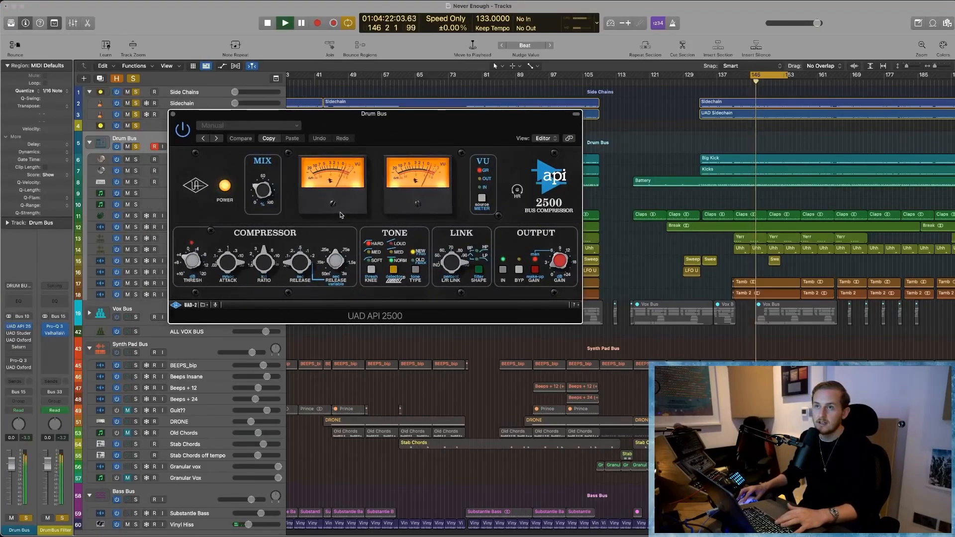
key(space)
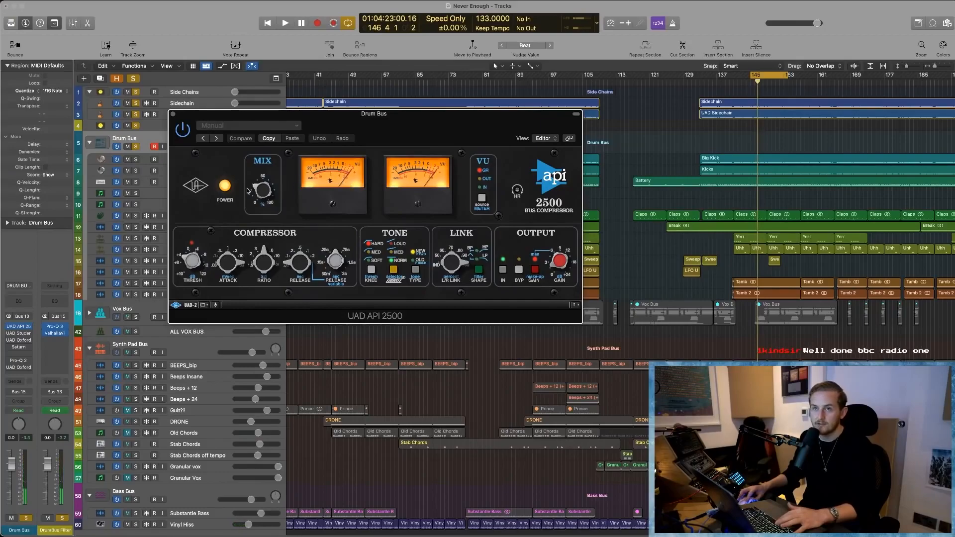
drag(265, 193, 271, 195)
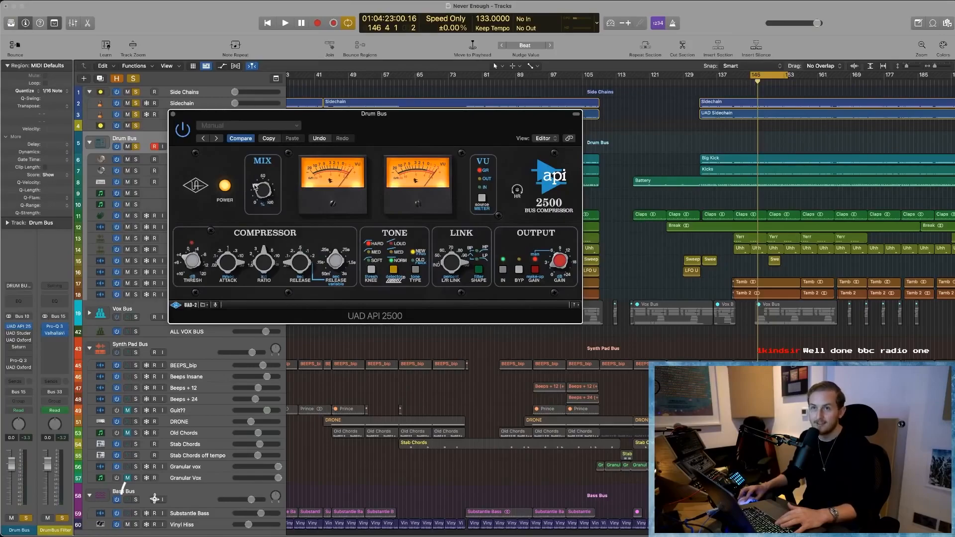
click(173, 114)
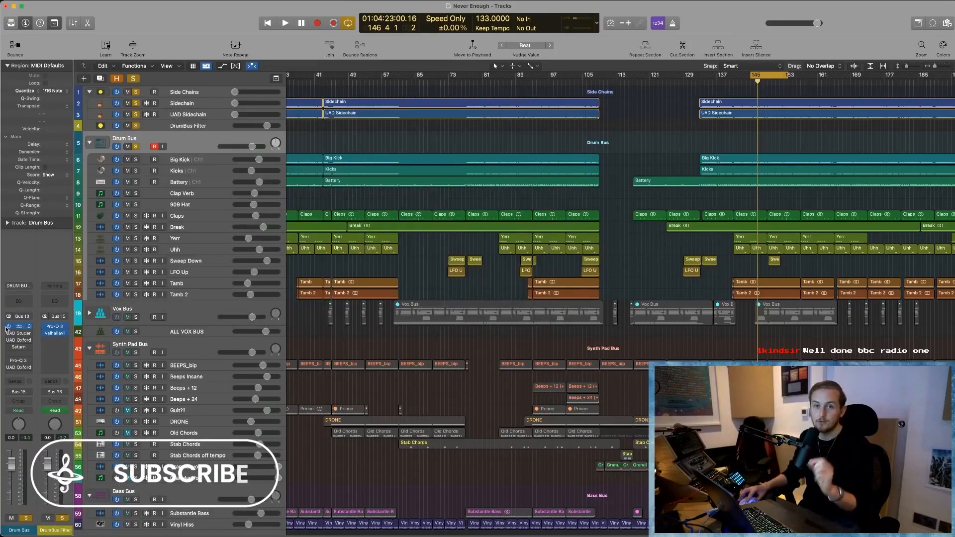
- Compare the cycled drums with the Drum Bus's whole plug-in chain bypassed and re-enabled, stopping playback after each listen
mouse_move(7, 328)
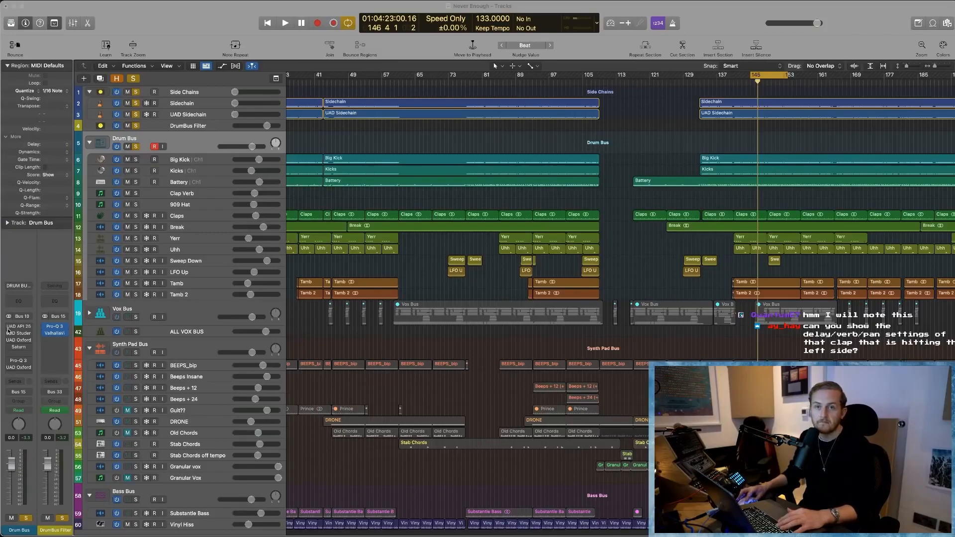
click(347, 339)
key(space)
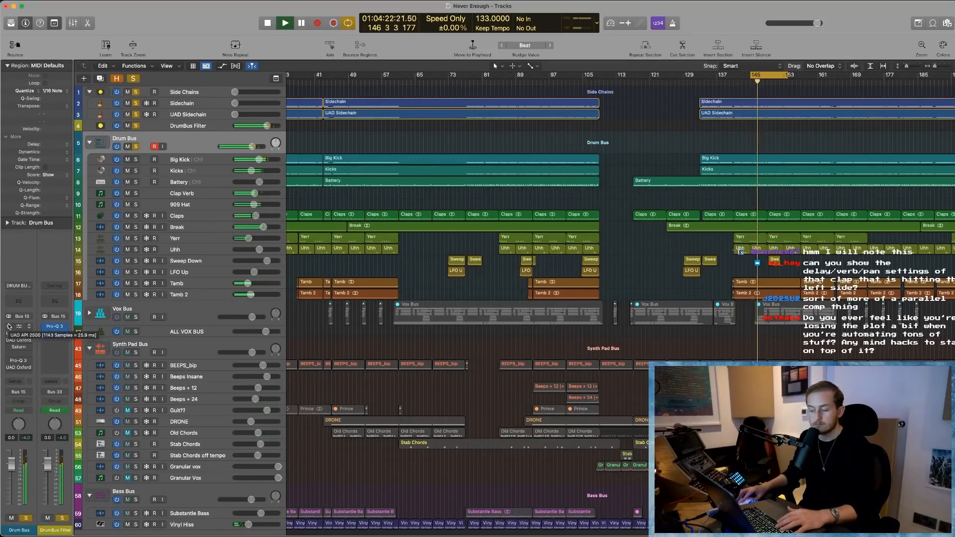
key(space)
mouse_move(8, 369)
key(space)
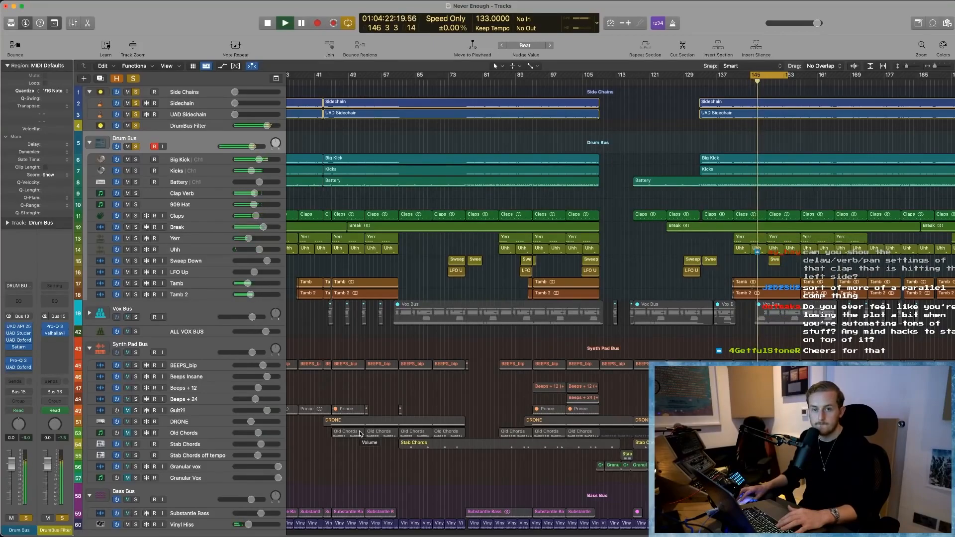
key(space)
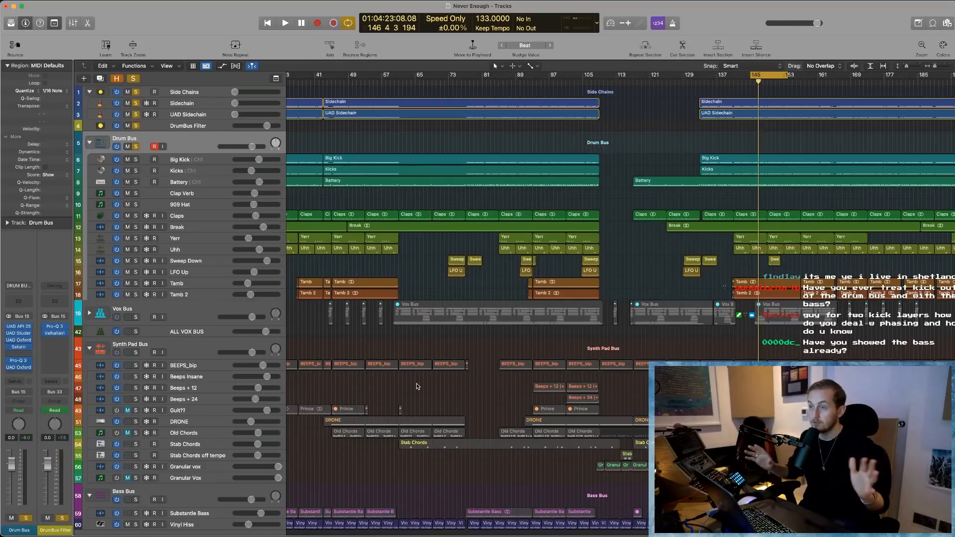
- Clear all track solos and briefly play the full mix in the cycled section
scroll(417, 386, left, 5)
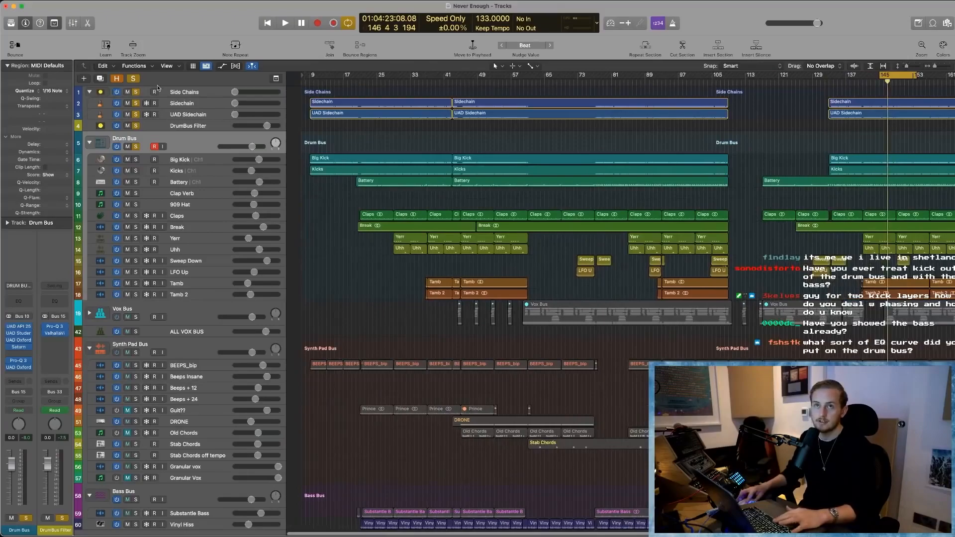
click(133, 79)
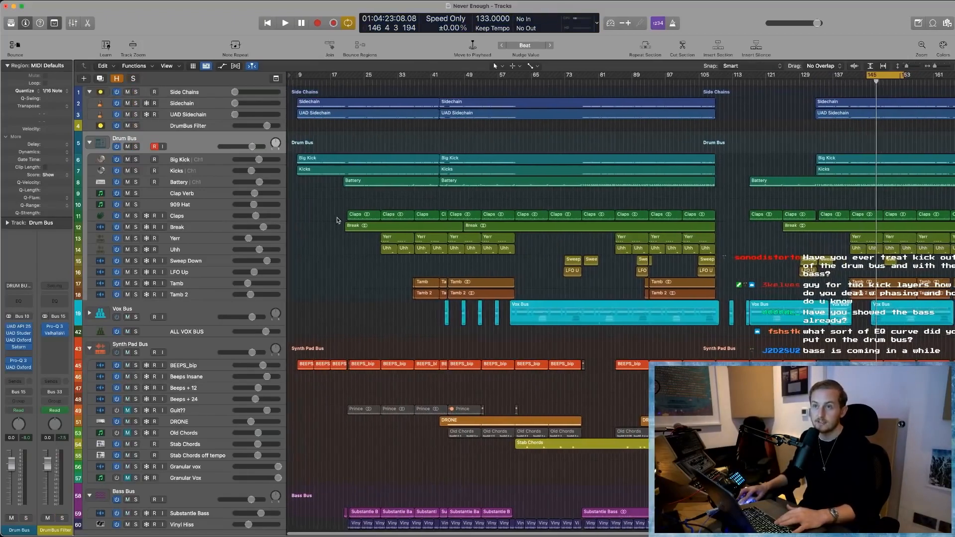
click(321, 82)
key(space)
- Play the full mix from bar 9, turn cycling off, and listen again from bar 20
key(space)
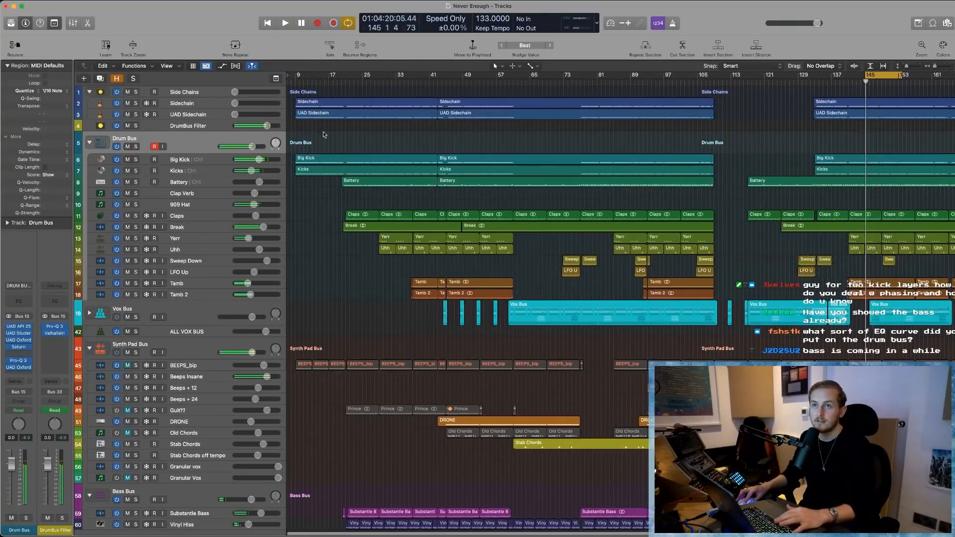
click(296, 82)
key(space)
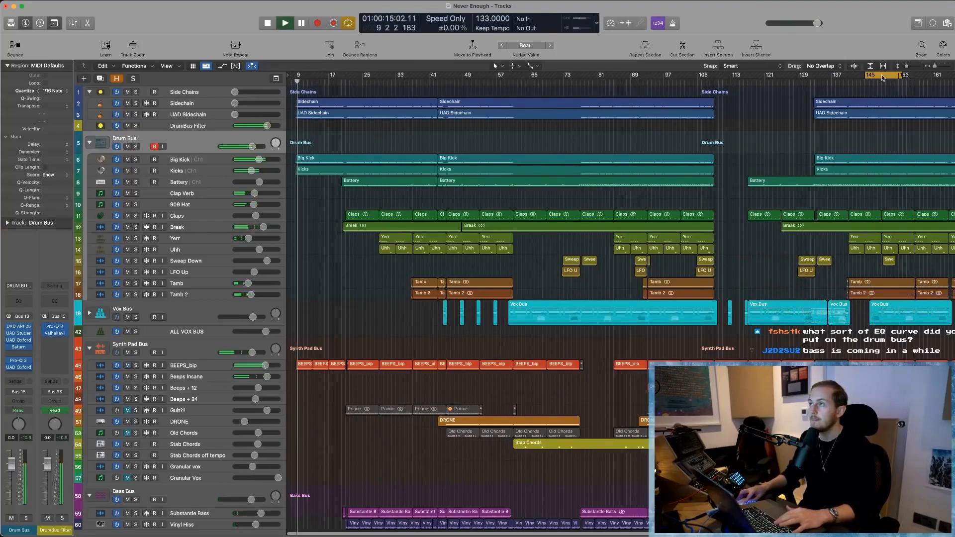
key(space)
click(341, 83)
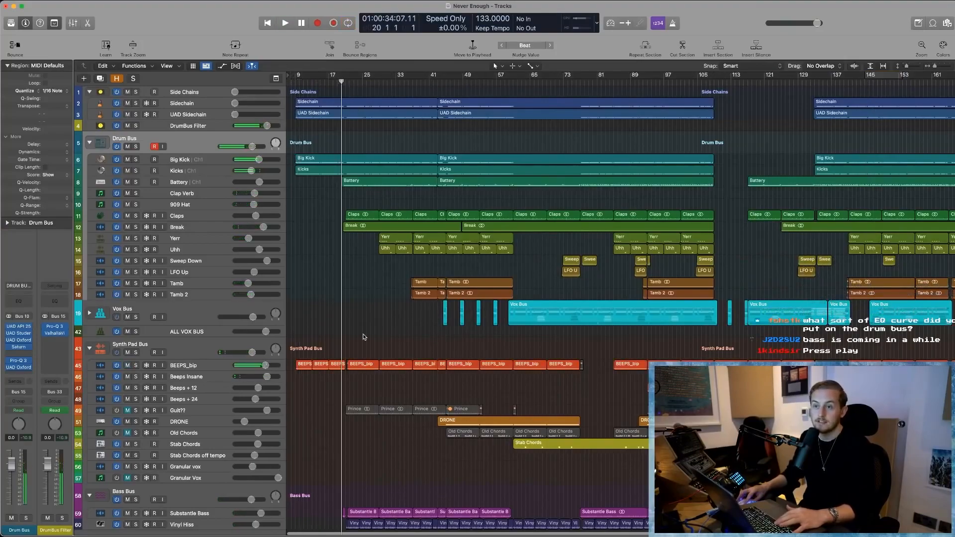
key(space)
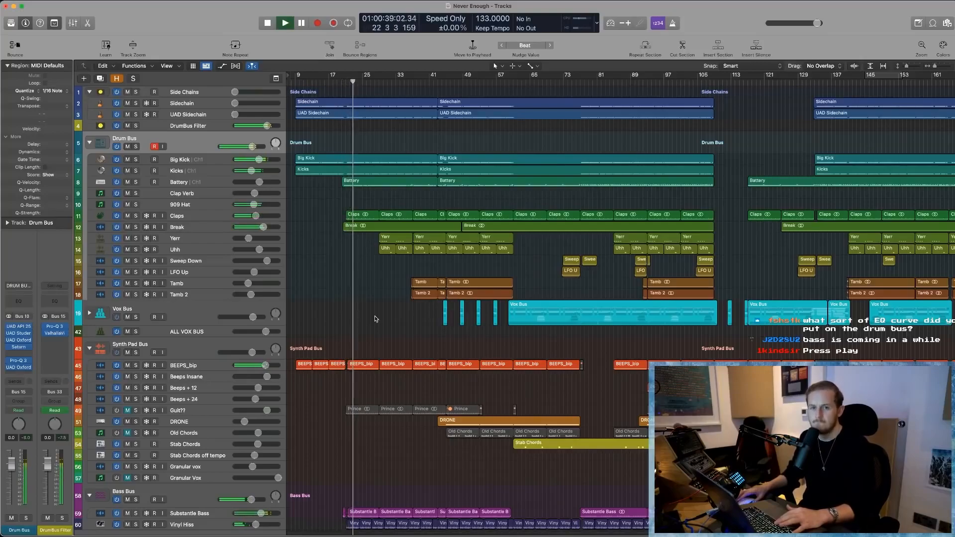
key(space)
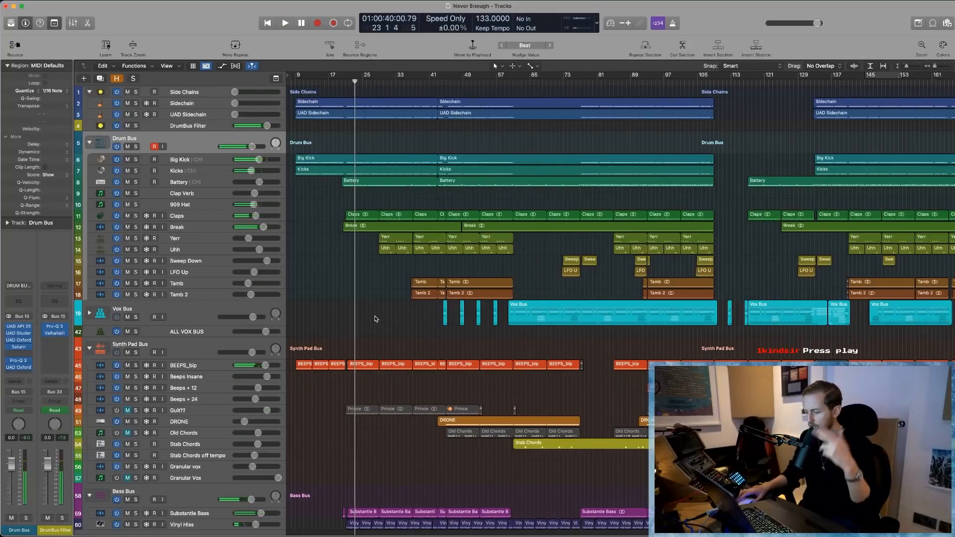
- Set a cycle range over bars 21 to 29, solo the Drum Bus and Side Chains stacks, and start playback
scroll(378, 326, up, 5)
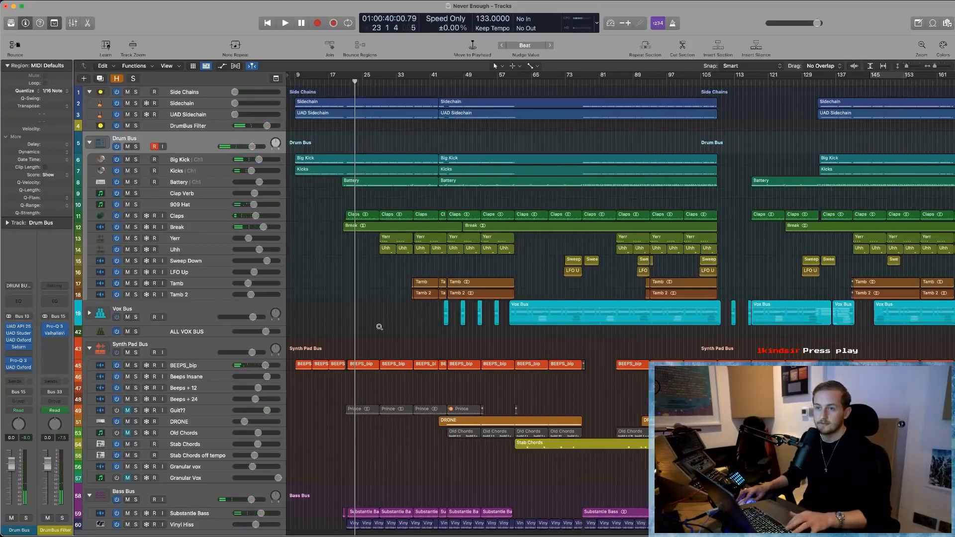
scroll(378, 327, left, 5)
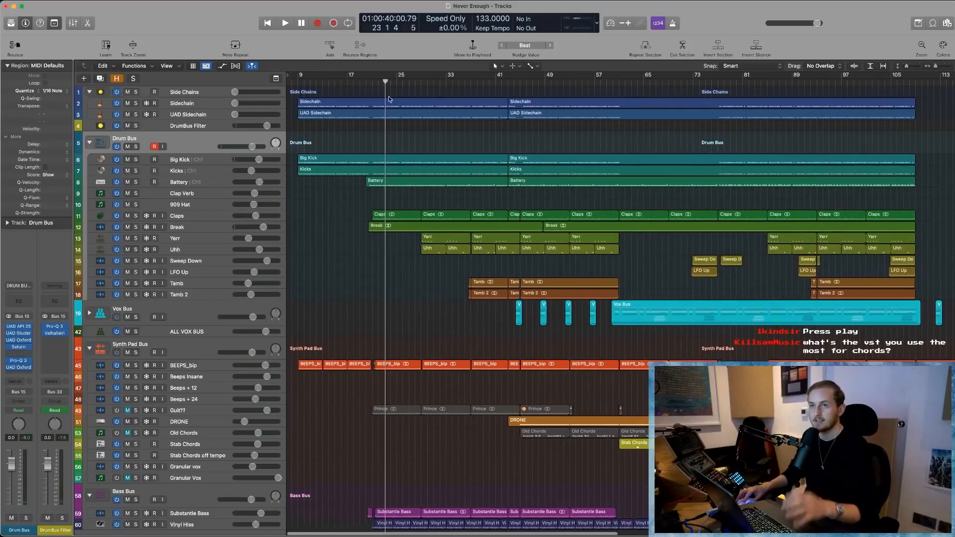
drag(370, 78, 425, 81)
click(136, 147)
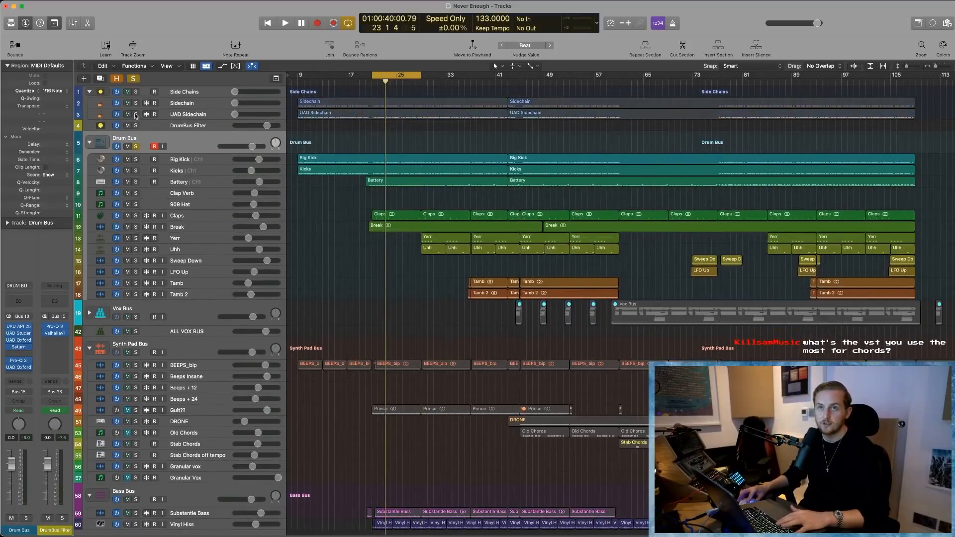
click(136, 92)
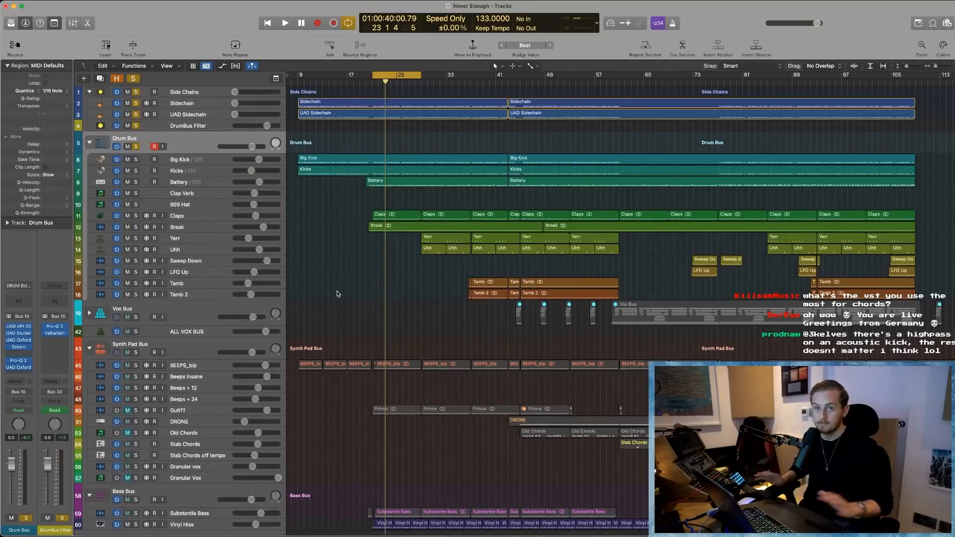
key(space)
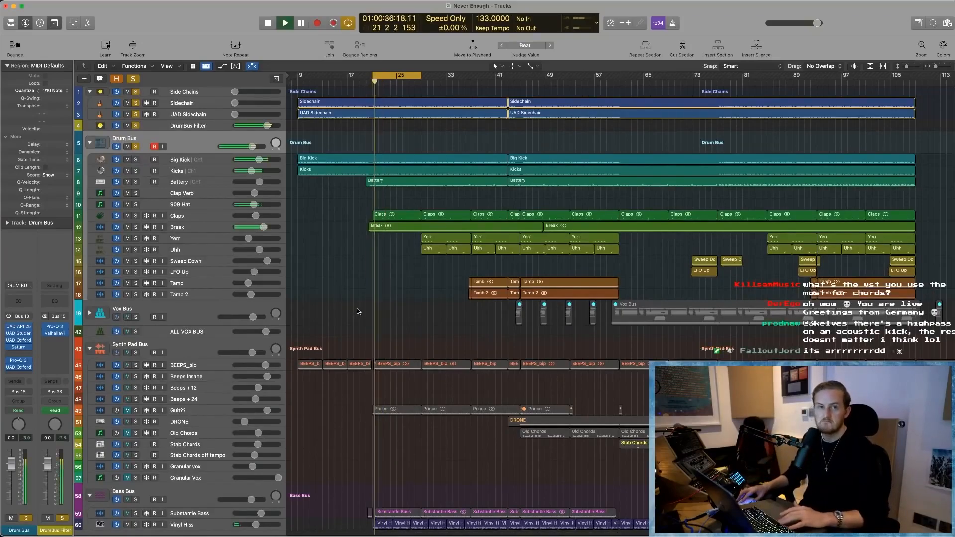
- Move playback to around bar 46, listen to the soloed drums there, and stop playback
key(space)
click(528, 79)
key(space)
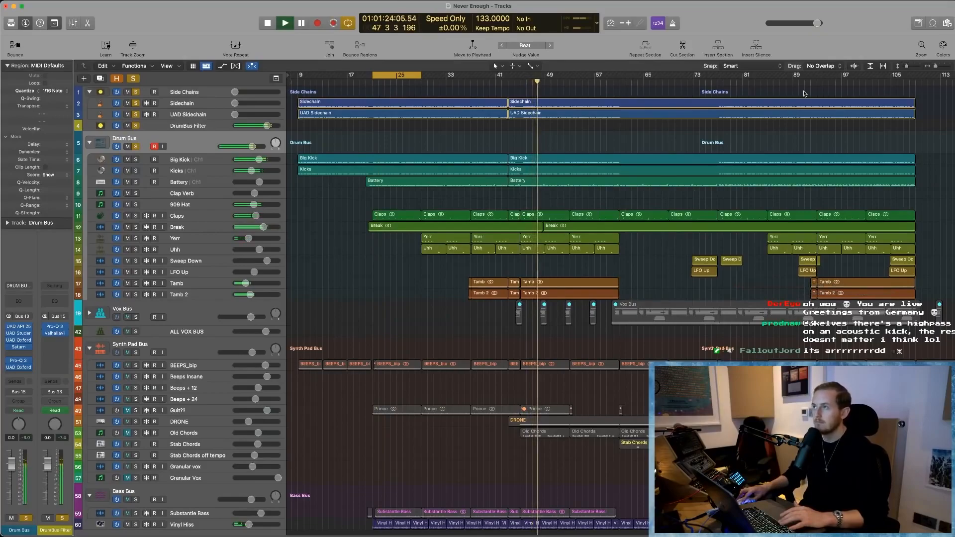
click(637, 209)
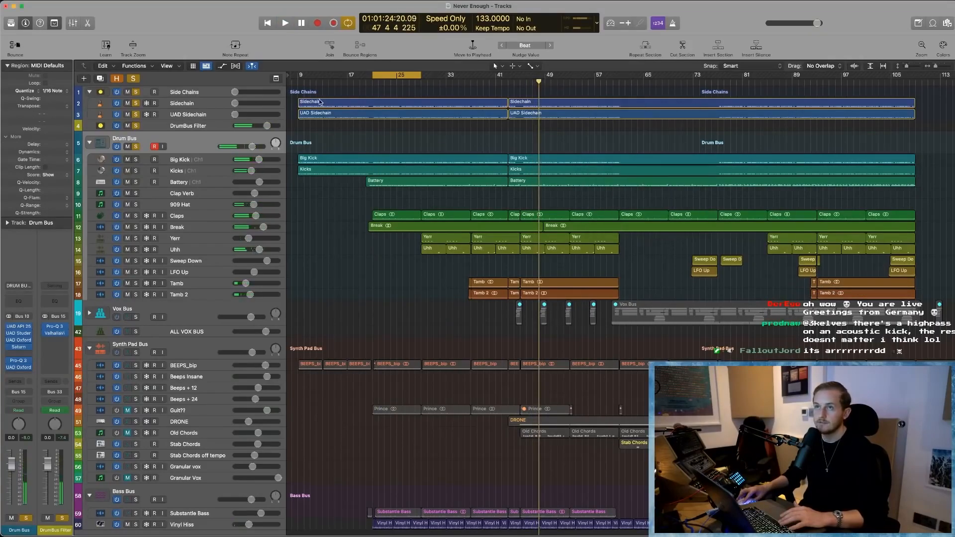
drag(381, 75, 381, 83)
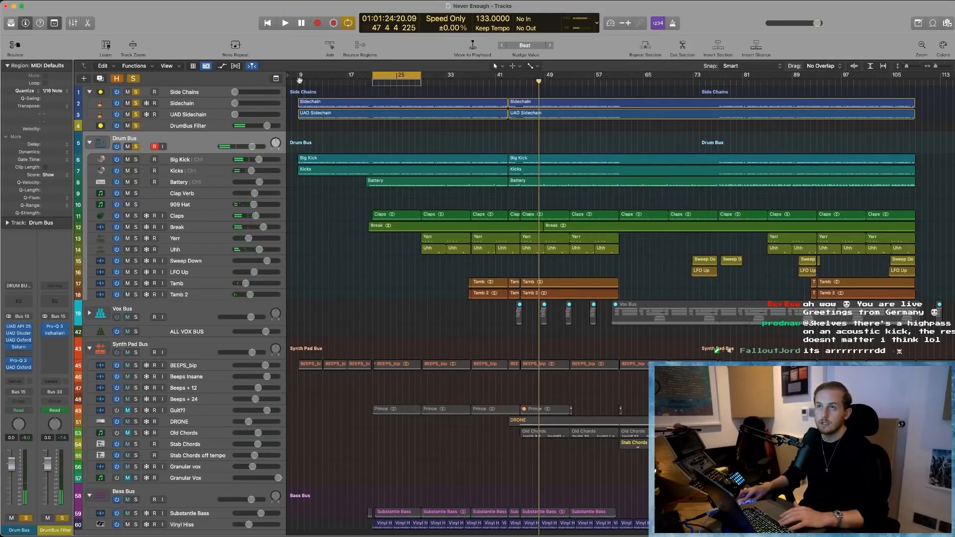
click(381, 151)
key(super+z)
- Turn off cycle mode and clear all track solos
key(c)
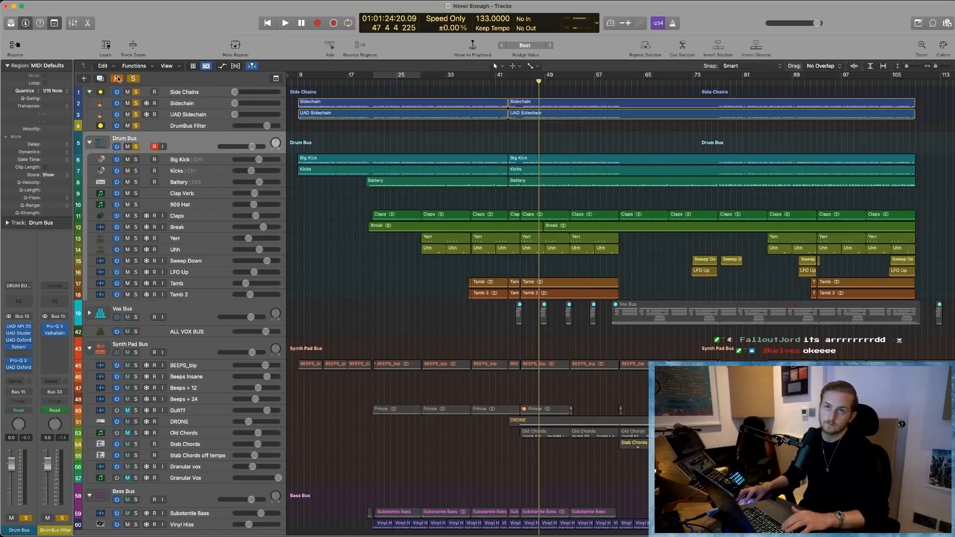
click(133, 79)
- Split the first bar, from bar 9 to 10, off the Big Kick track's first region and select that one-bar piece
scroll(324, 260, down, 1)
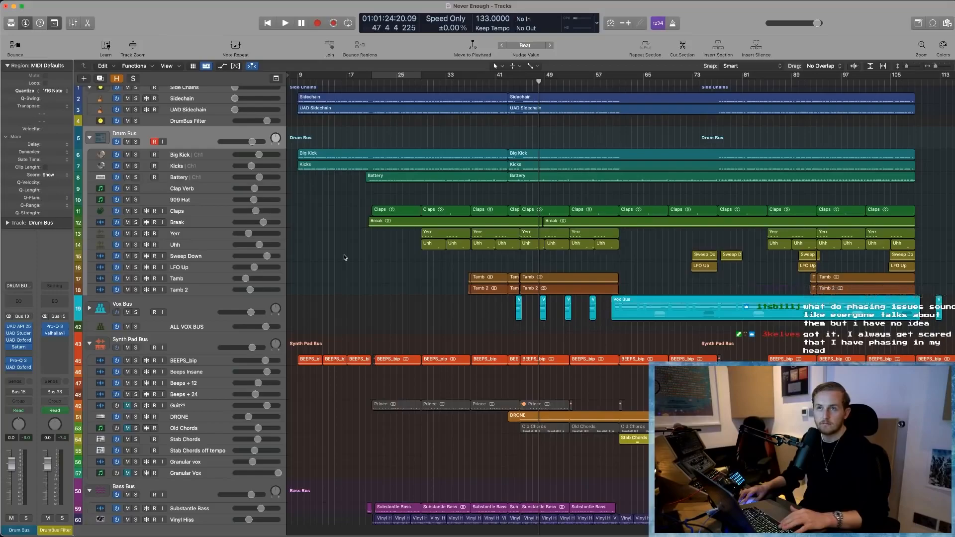
click(210, 153)
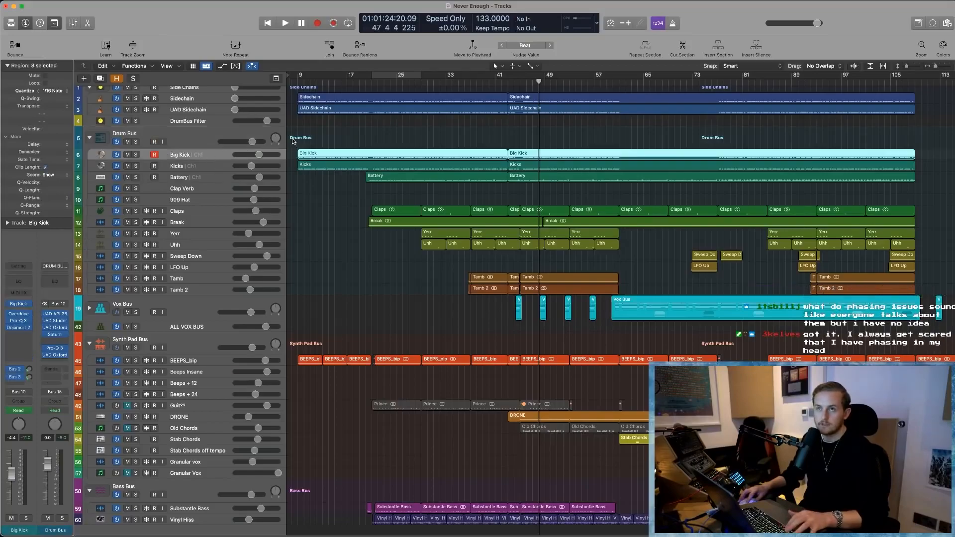
key(z)
click(361, 245)
scroll(362, 279, down, 3)
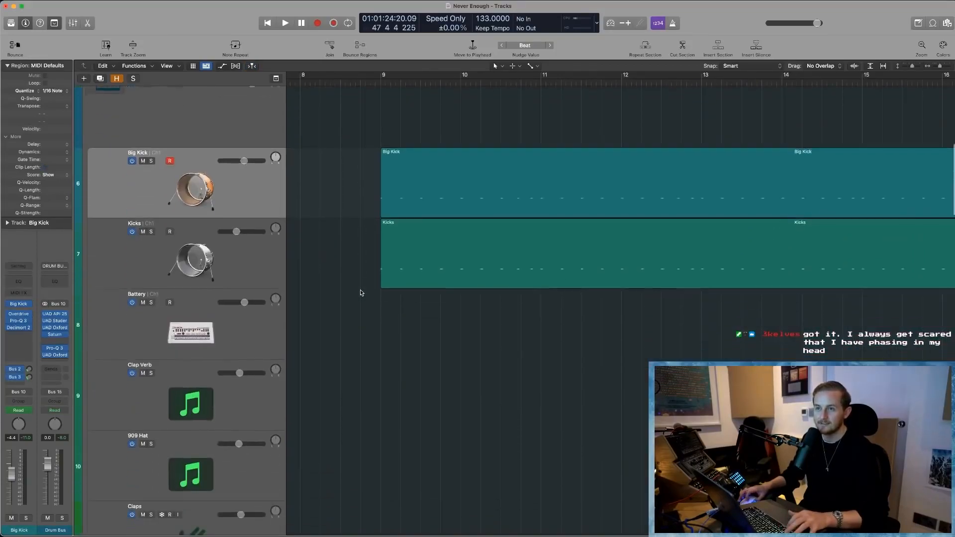
key(super+Left)
click(388, 186)
key(super+Left)
key(super+Left)
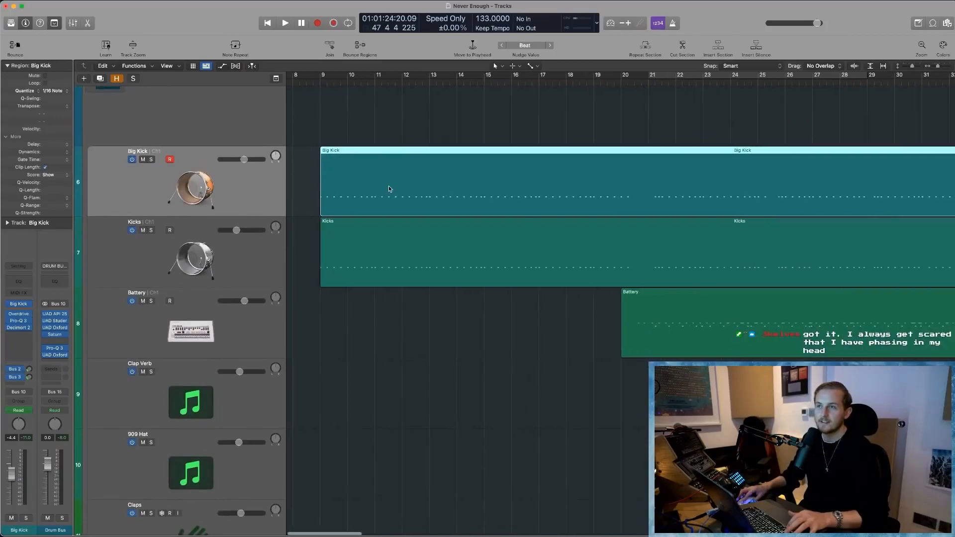
key(super+Right)
key(super+Right)
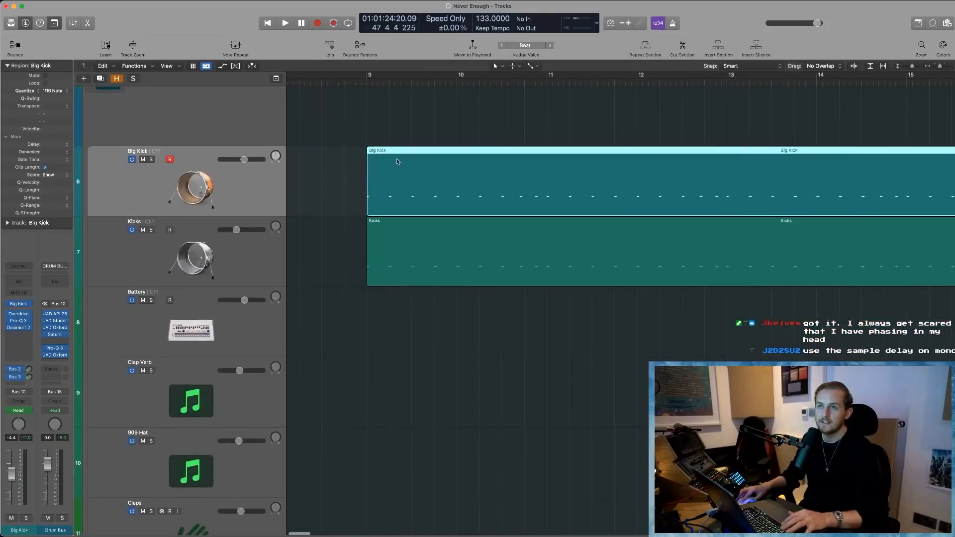
drag(454, 155, 367, 166)
click(386, 158)
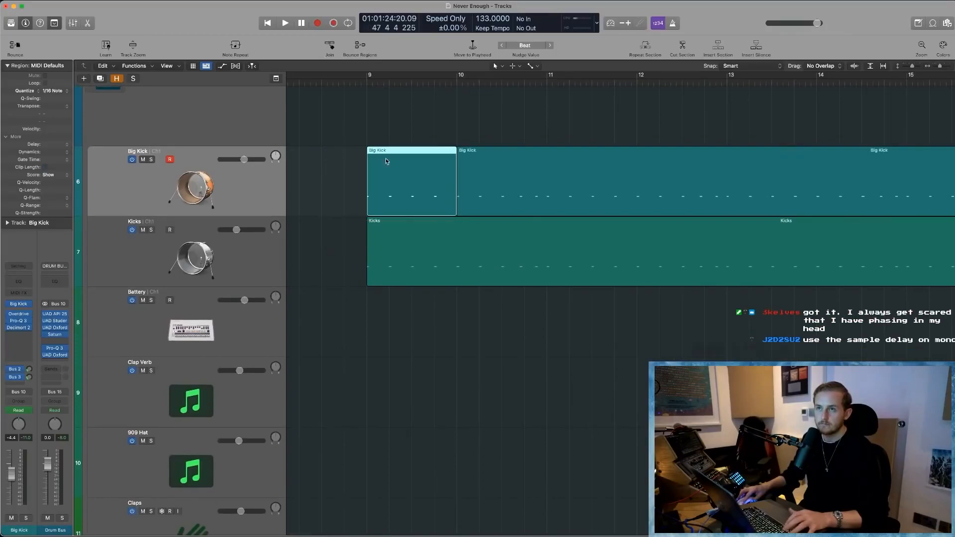
- Bounce the one-bar Big Kick region in place to a new track as Big Kick_bip, leaving the source as is
right_click(392, 171)
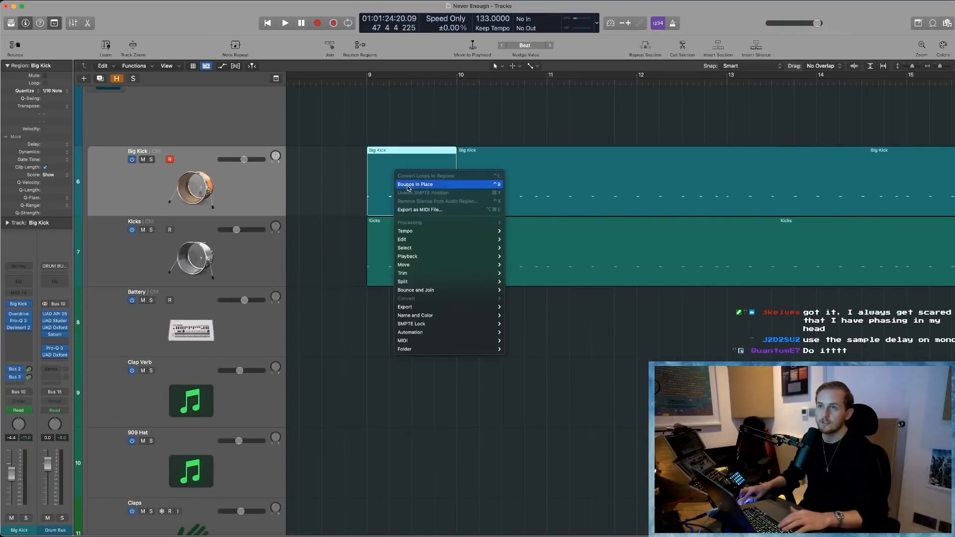
click(408, 185)
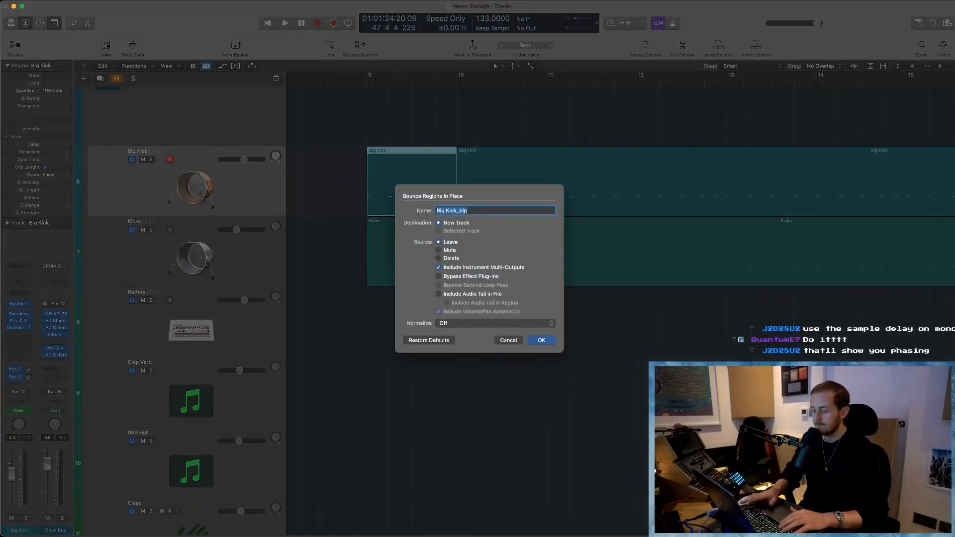
key(Return)
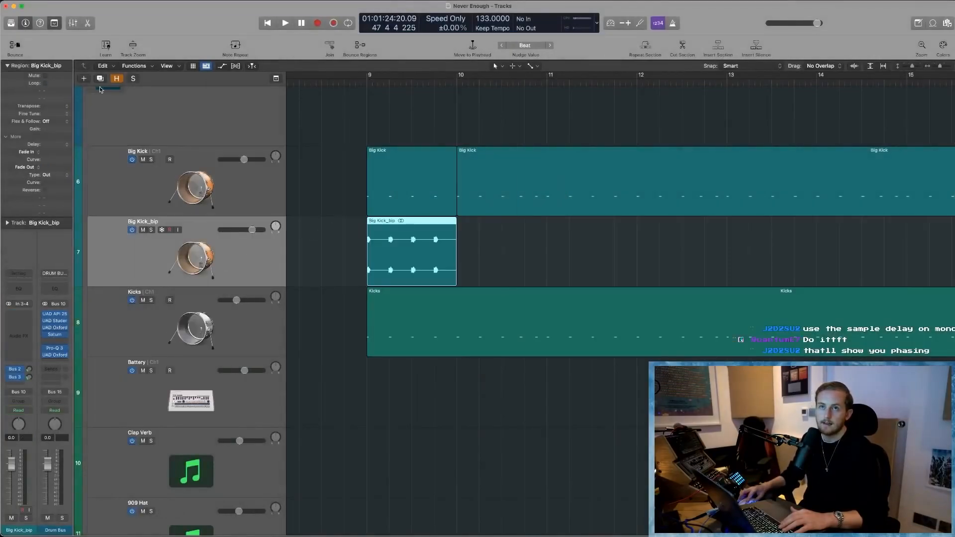
- Duplicate the Big Kick_bip track and copy the bounced kick region onto the duplicate at bar 9
key(super+d)
drag(432, 239, 432, 309)
click(345, 269)
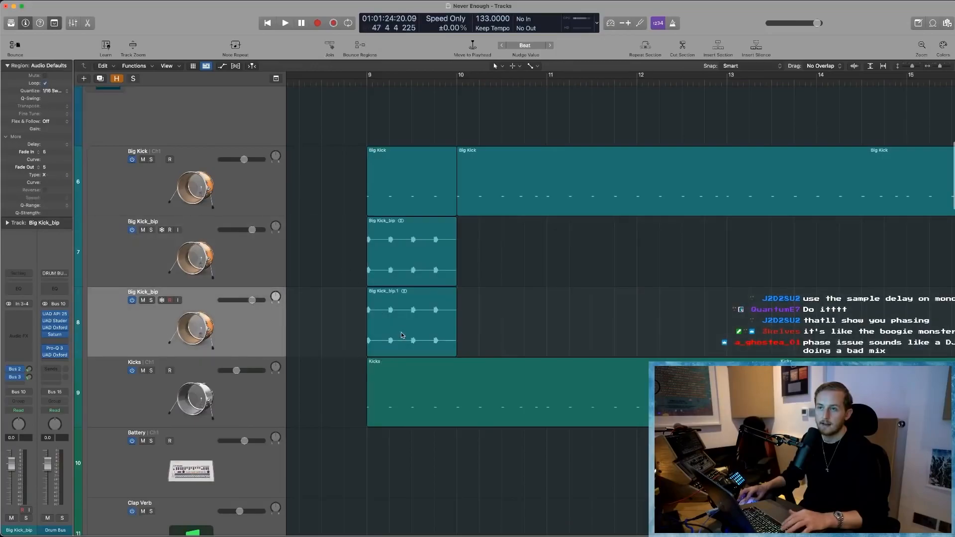
scroll(405, 330, up, 4)
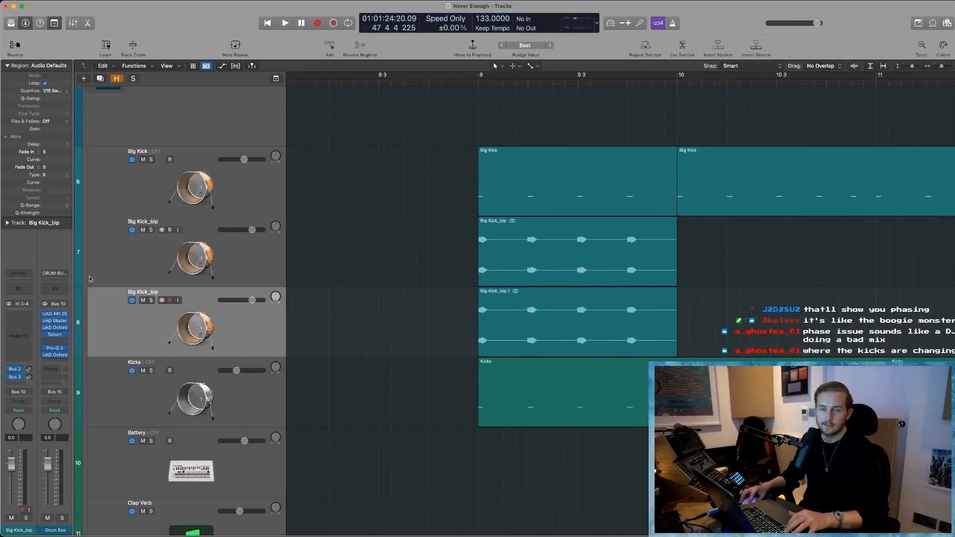
- Insert a stereo Direction Mixer plug-in on the duplicated Big Kick_bip track
key(Up)
key(Down)
click(20, 312)
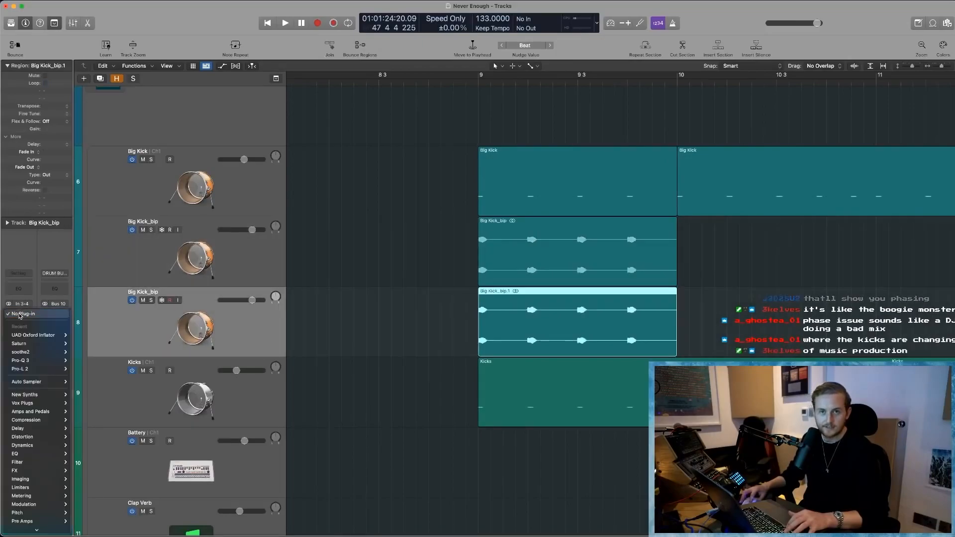
mouse_move(34, 474)
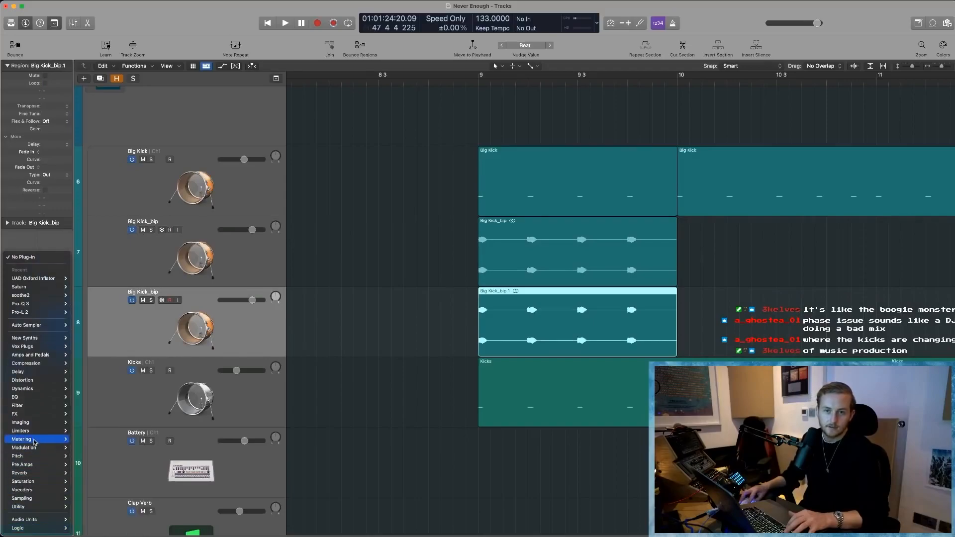
mouse_move(35, 442)
mouse_move(38, 507)
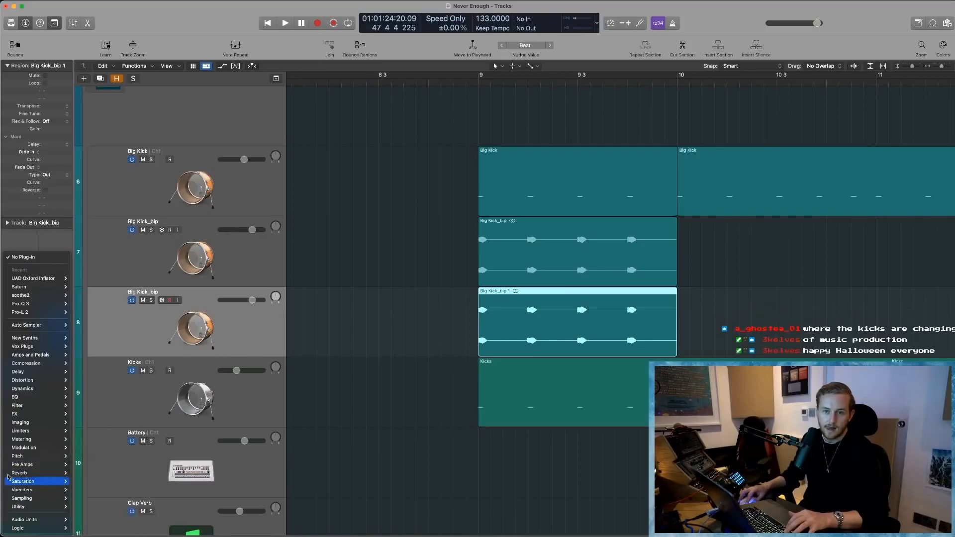
mouse_move(17, 424)
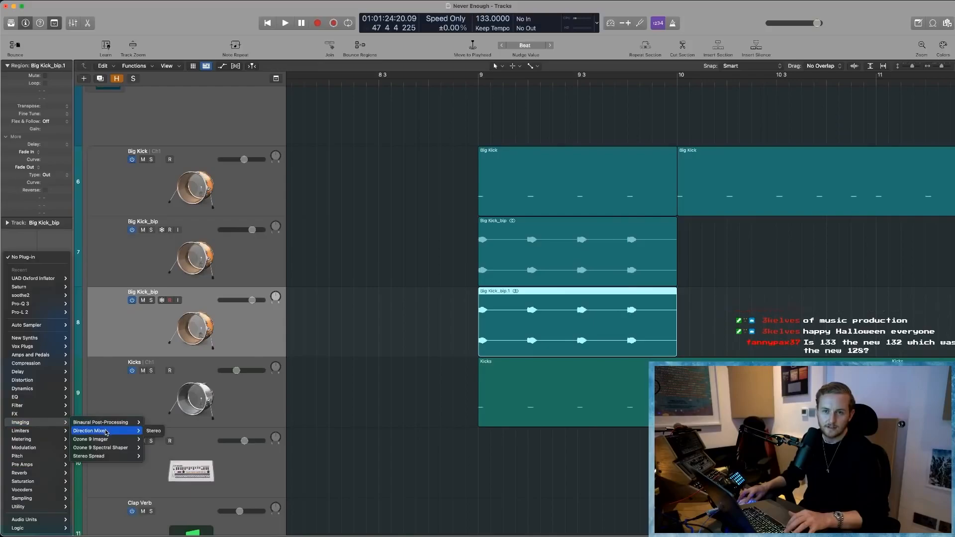
click(153, 431)
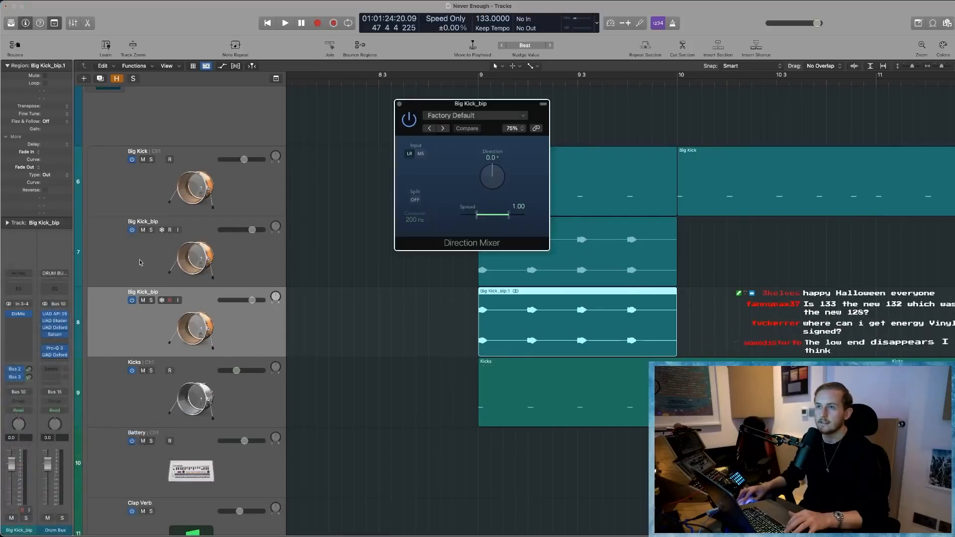
- Replace the Direction Mixer on the duplicated Big Kick_bip track with the stereo Gain utility plug-in
click(30, 316)
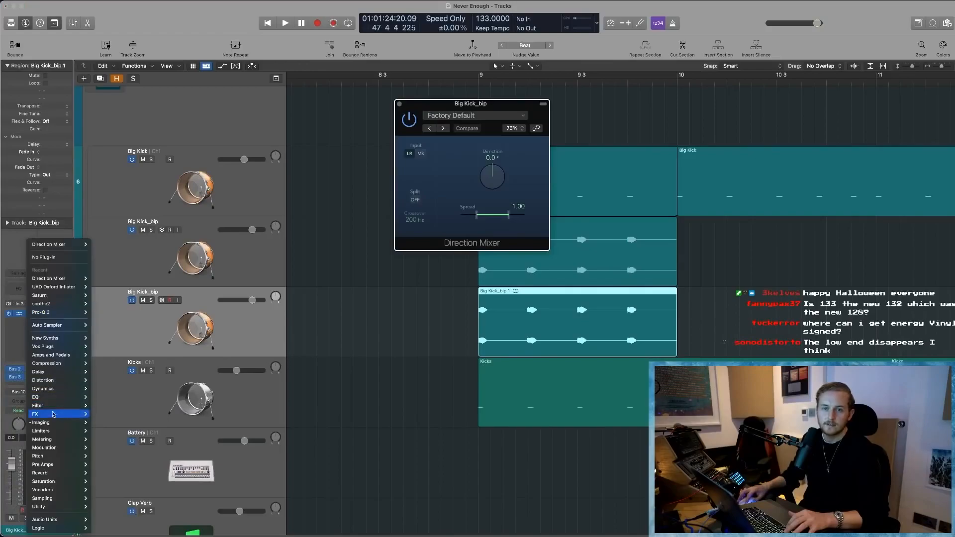
mouse_move(56, 424)
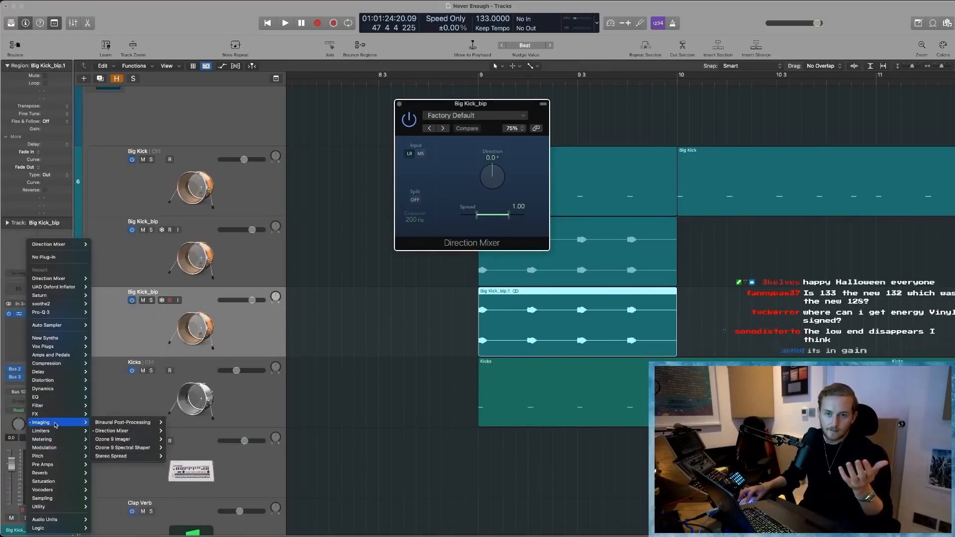
mouse_move(133, 443)
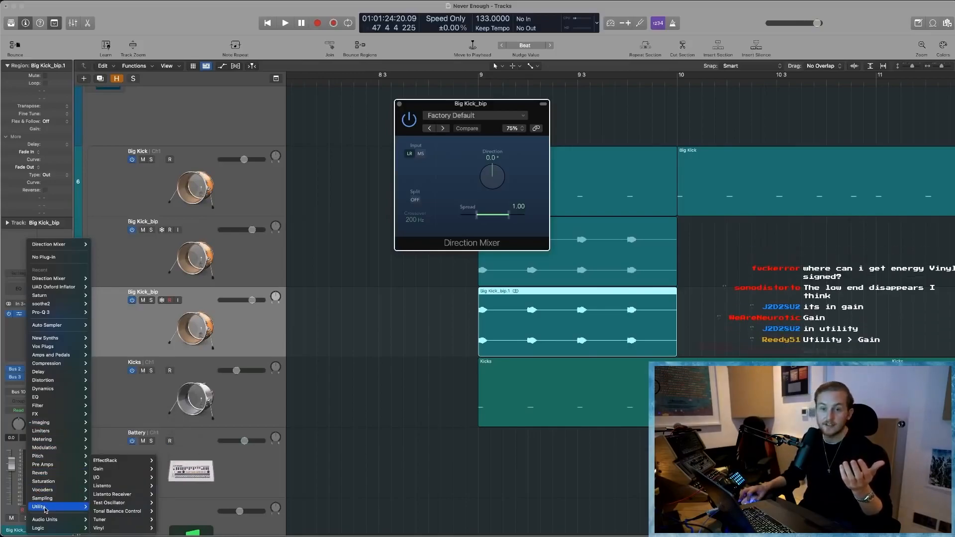
mouse_move(99, 468)
click(172, 469)
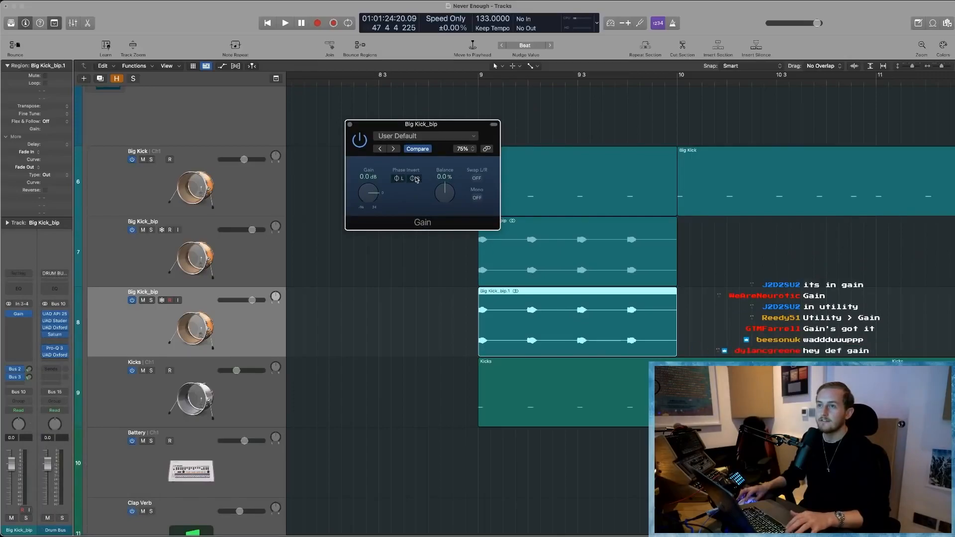
- Solo both Big Kick_bip tracks and play them in a cycle from bar 9 to 10
drag(150, 231, 150, 300)
click(476, 95)
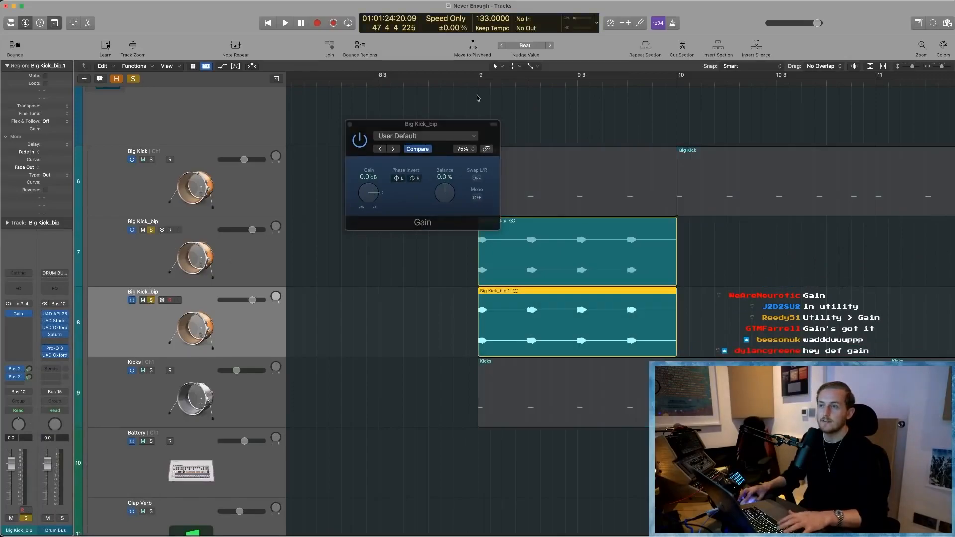
key(space)
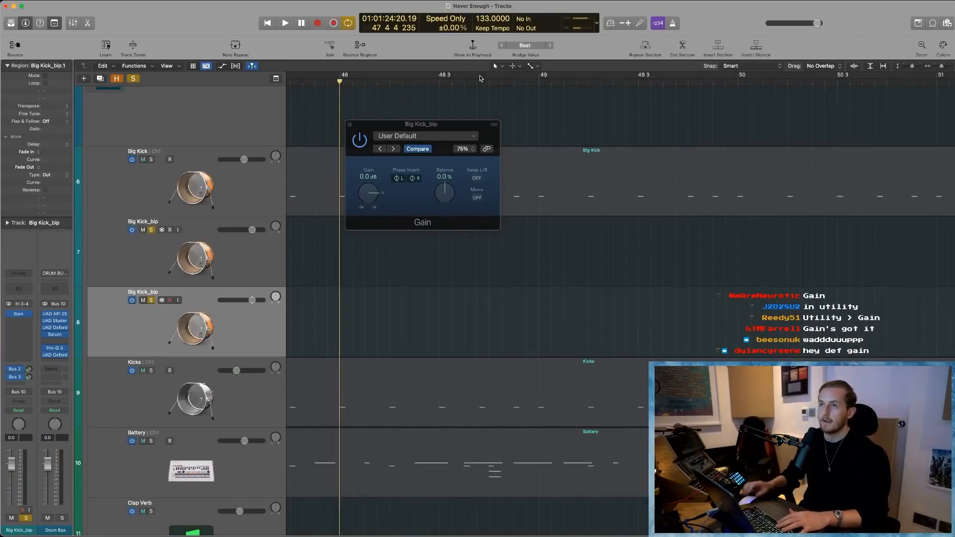
key(c)
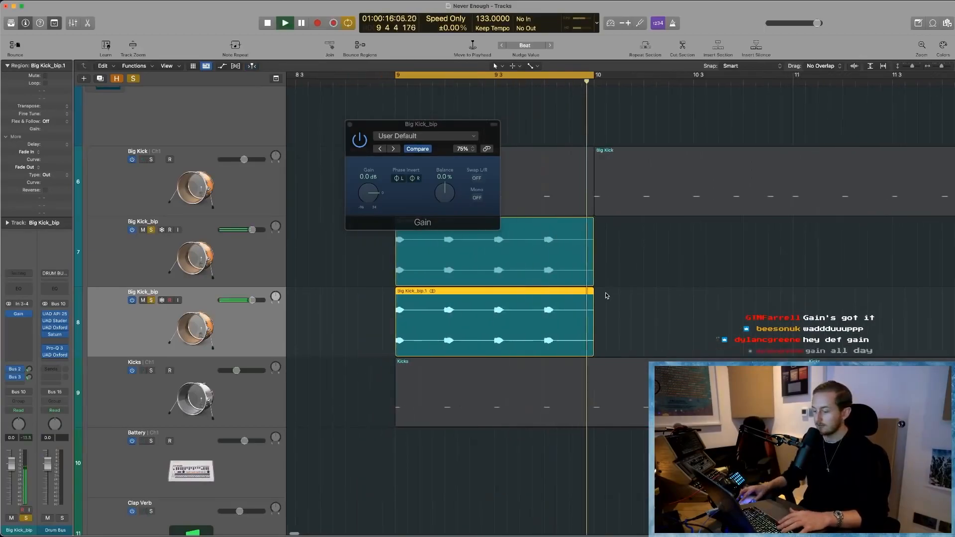
key(space)
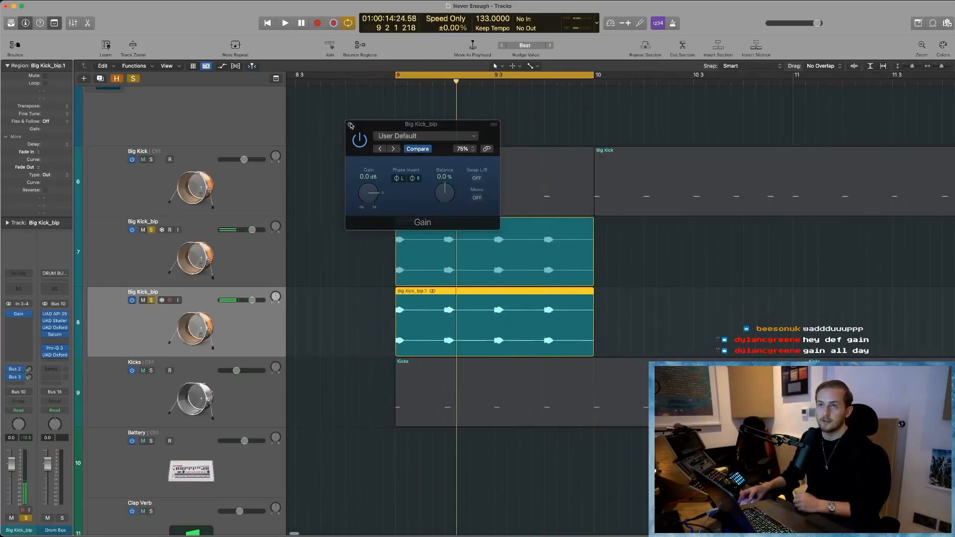
- Close the Gain window, bypass the plug-in, and audition the original Big Kick_bip track with the duplicate's solo cleared
click(351, 125)
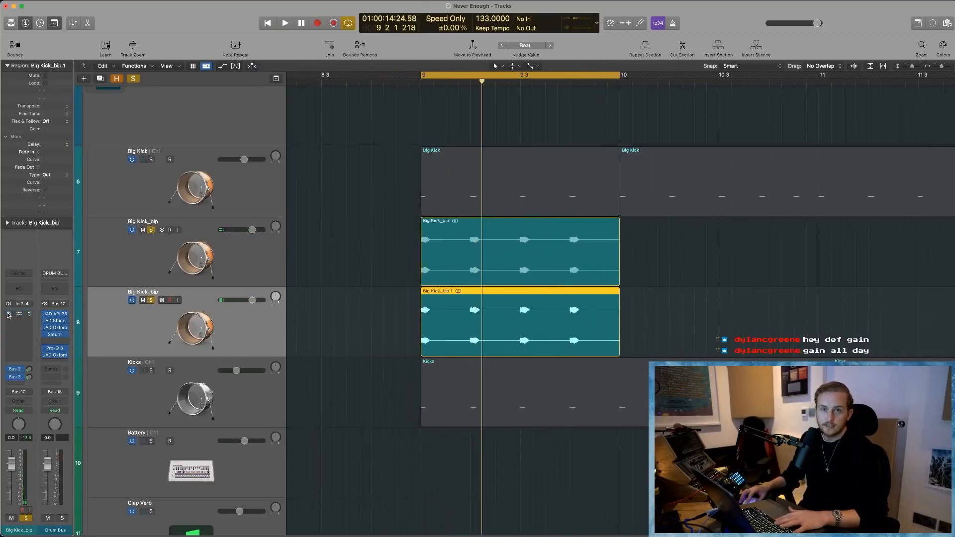
click(151, 300)
click(143, 300)
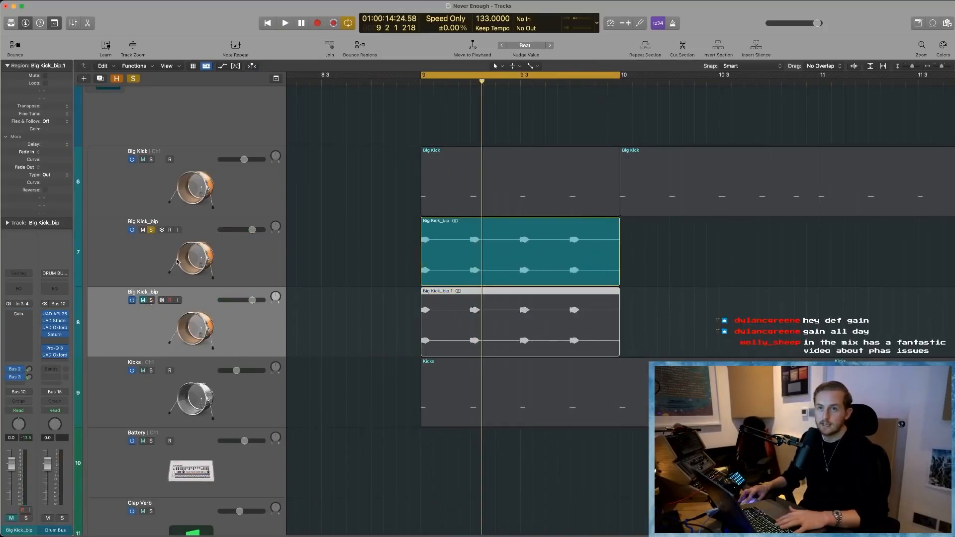
click(438, 253)
key(space)
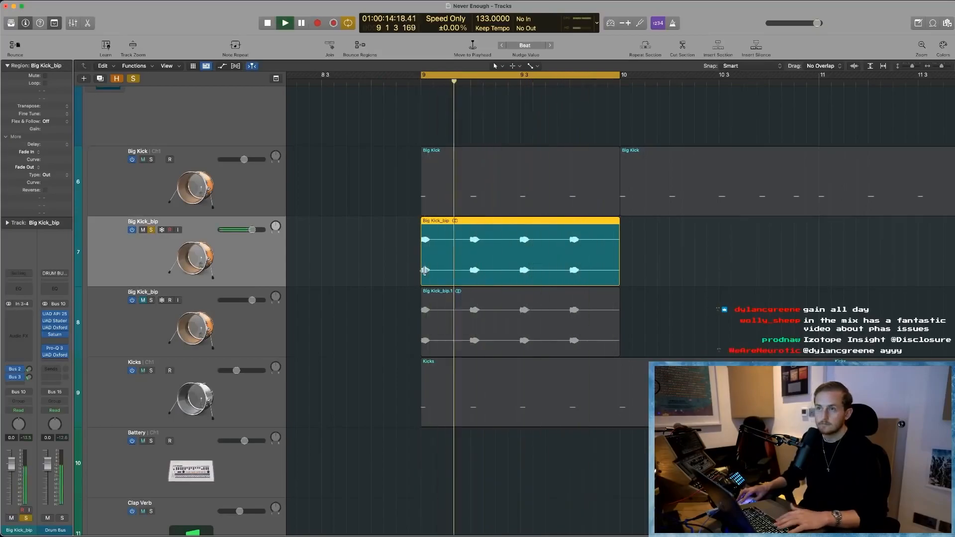
key(space)
- Switch the solo from the original to the duplicated Big Kick_bip track and audition it alone
click(150, 300)
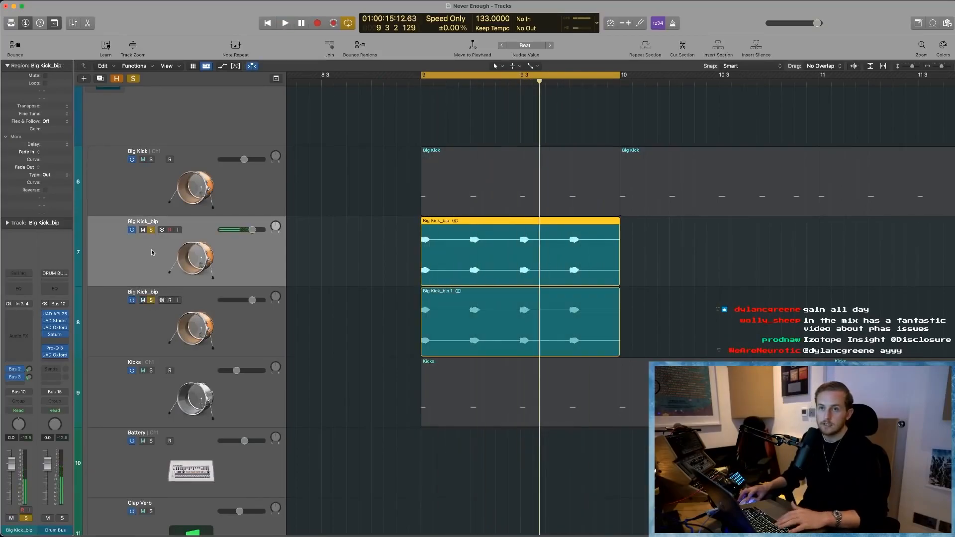
click(152, 230)
click(205, 336)
key(space)
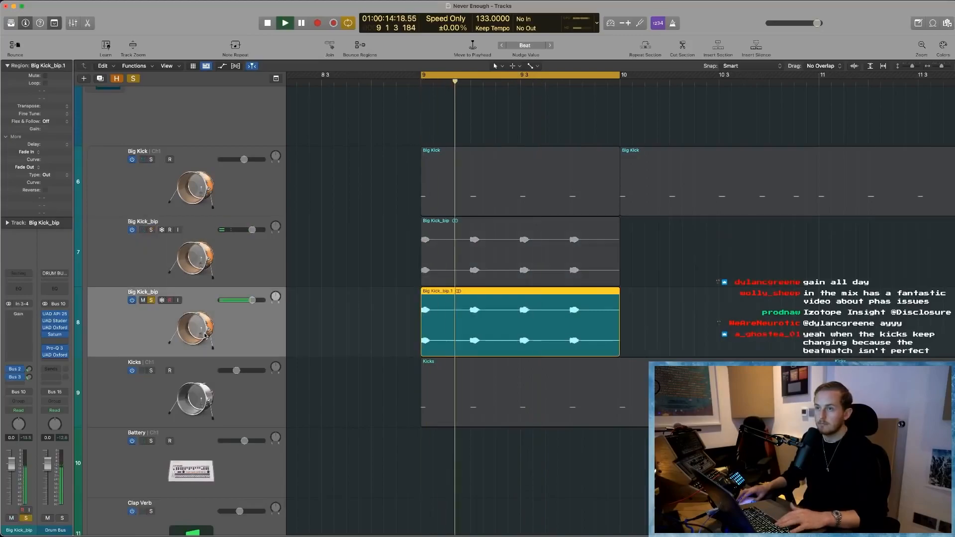
key(space)
- Solo the original Big Kick_bip track again, play both kicks together with Gain bypassed, and dismiss the system overload alert
click(194, 254)
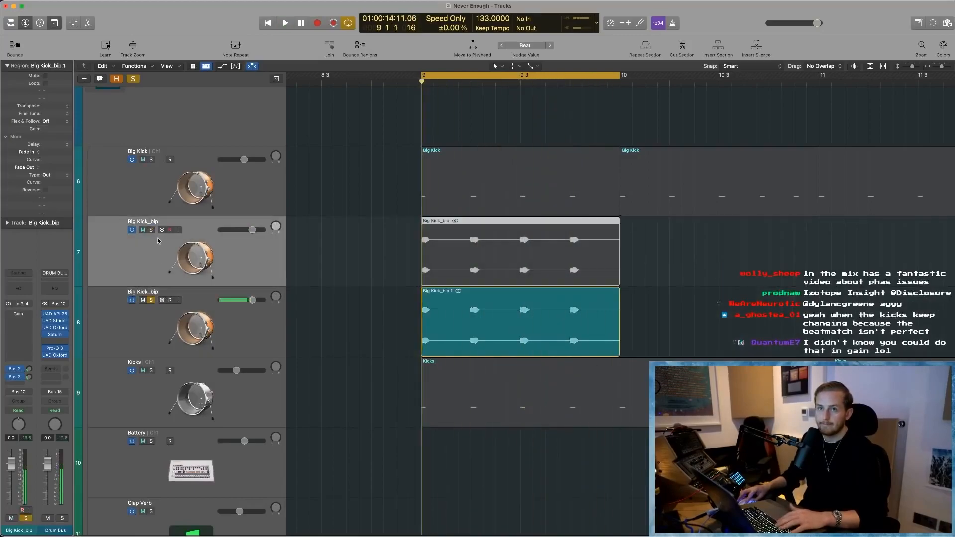
click(152, 229)
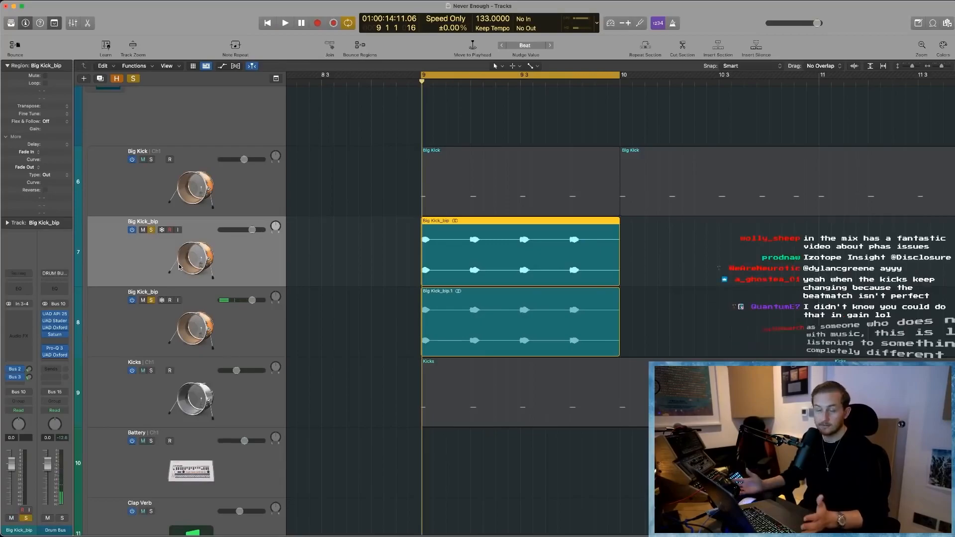
key(space)
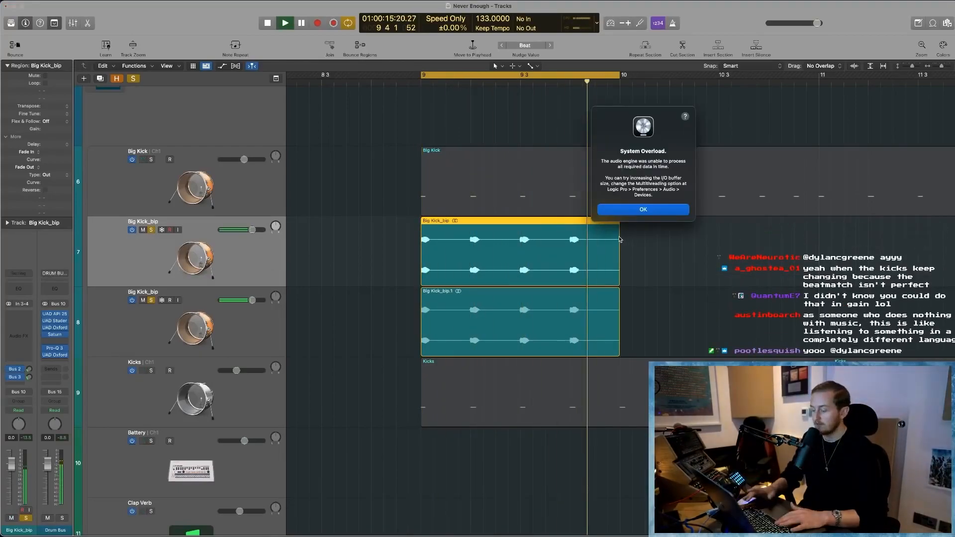
key(Return)
- Re-enable Gain on the duplicated Big Kick_bip track and play both kicks together
click(157, 340)
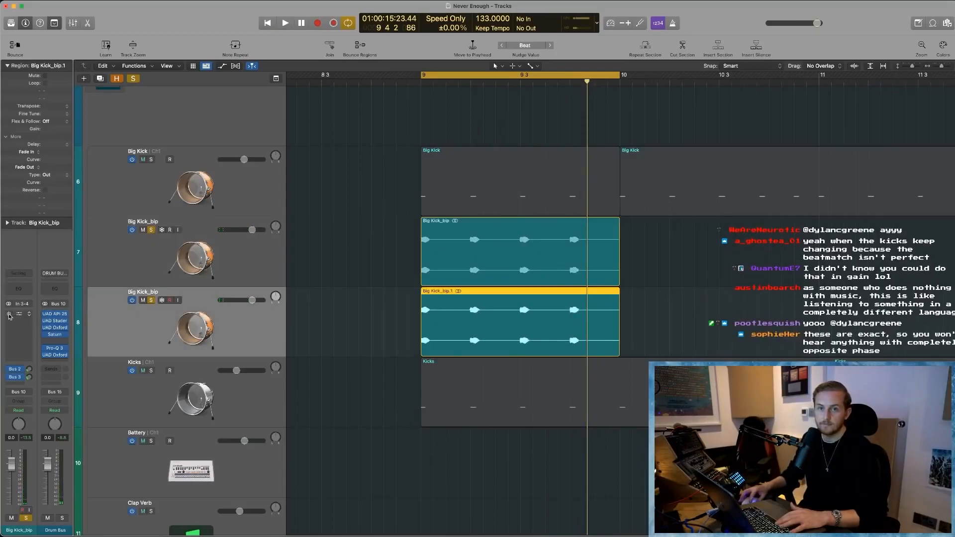
key(space)
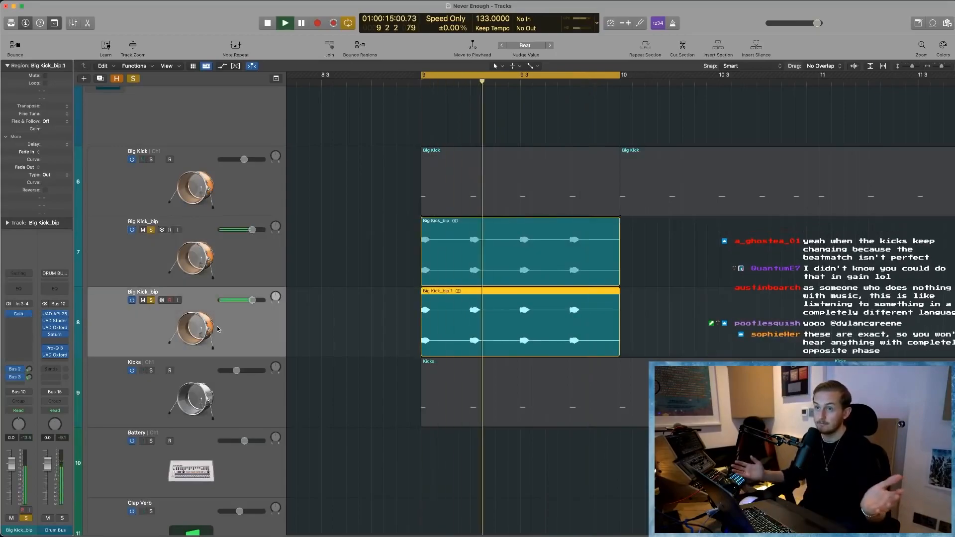
key(space)
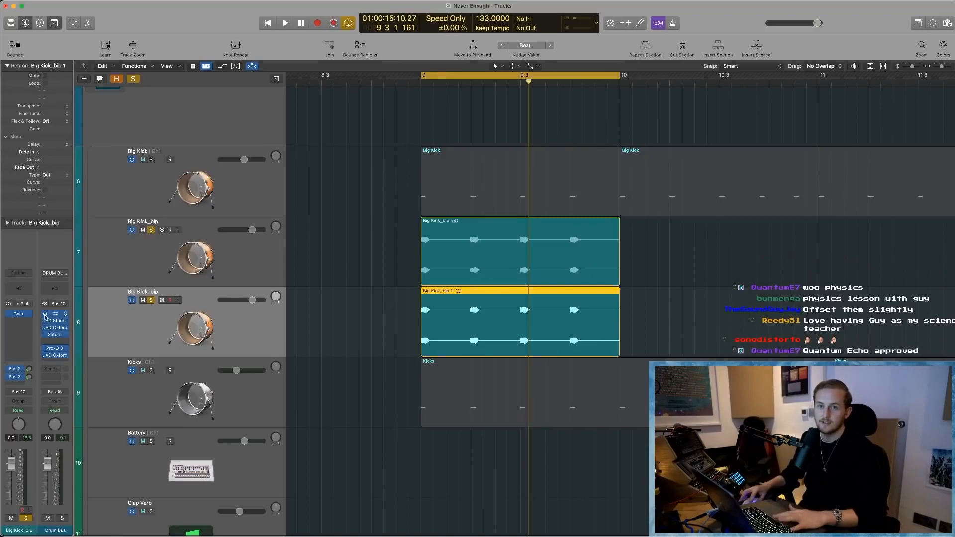
- Open the duplicate's Gain plug-in, compare its left and right Phase Invert settings while playing both kicks, and close it
click(21, 316)
drag(434, 144, 390, 226)
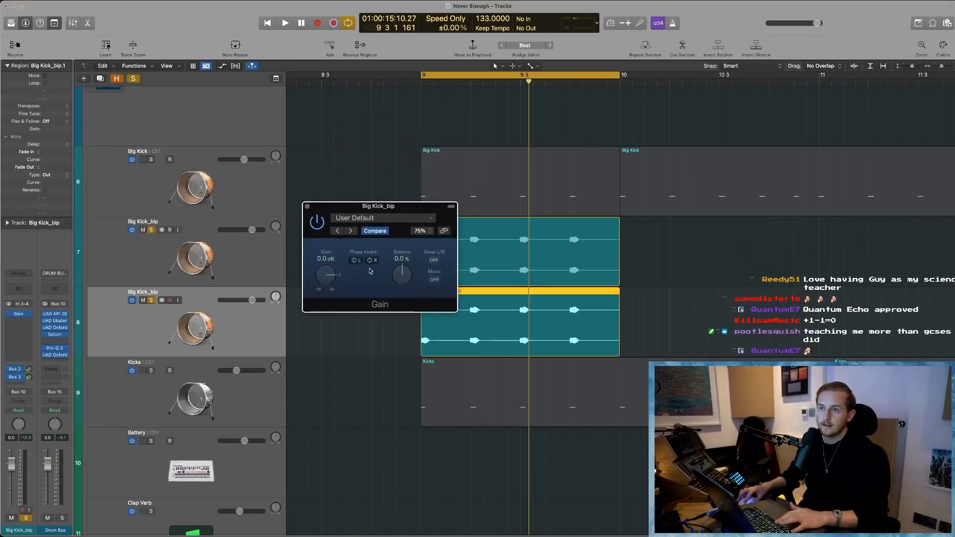
key(space)
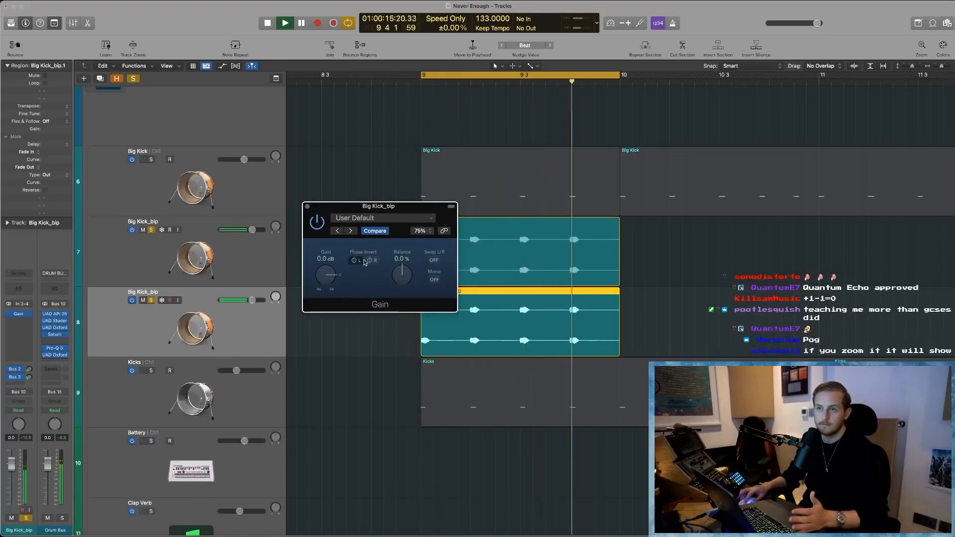
key(space)
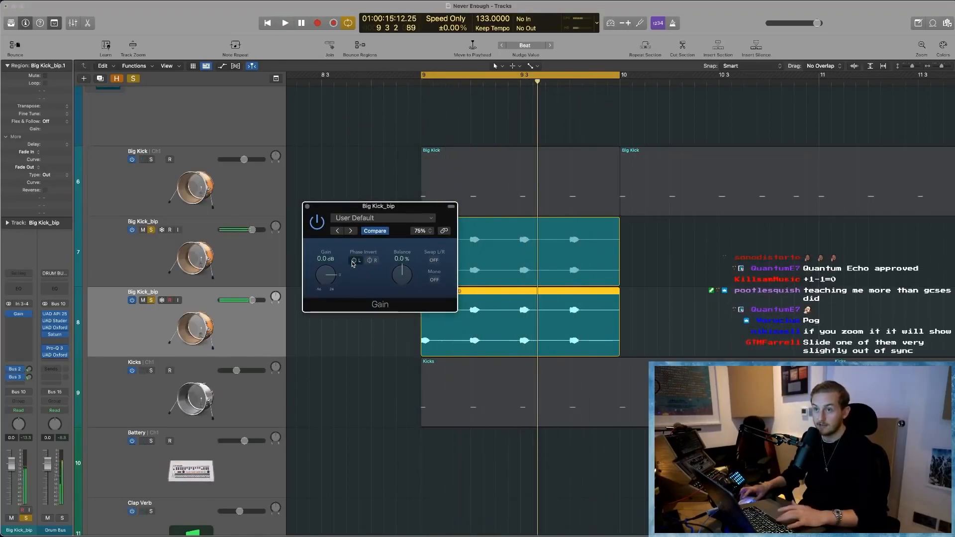
key(space)
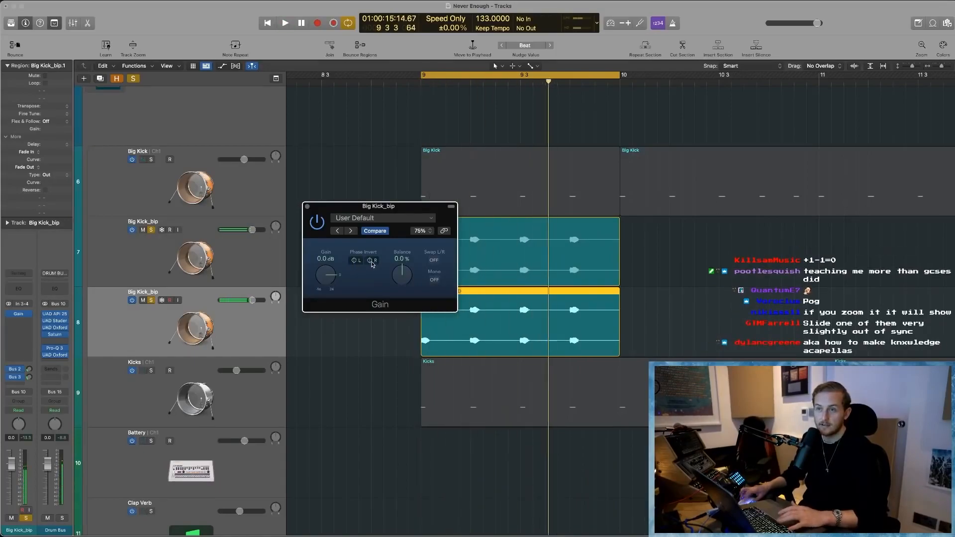
key(space)
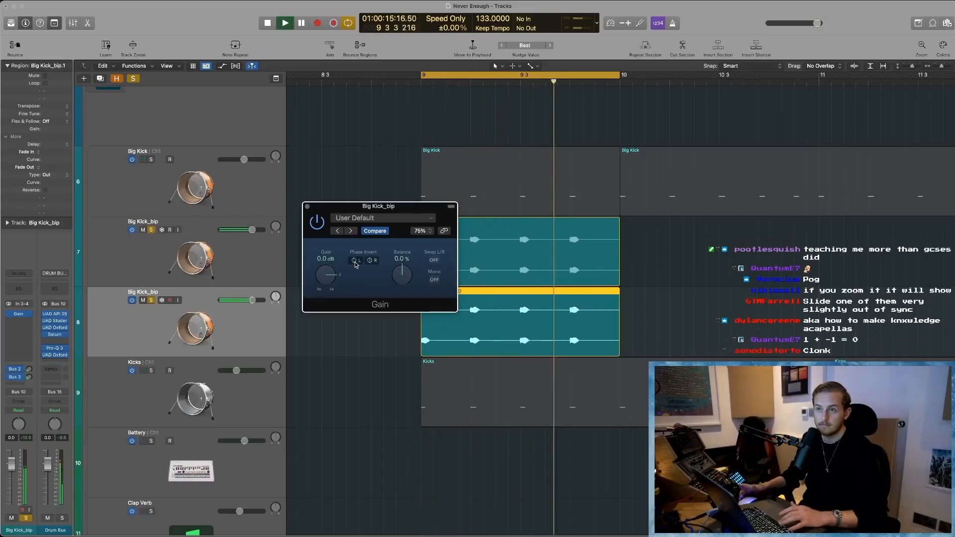
key(space)
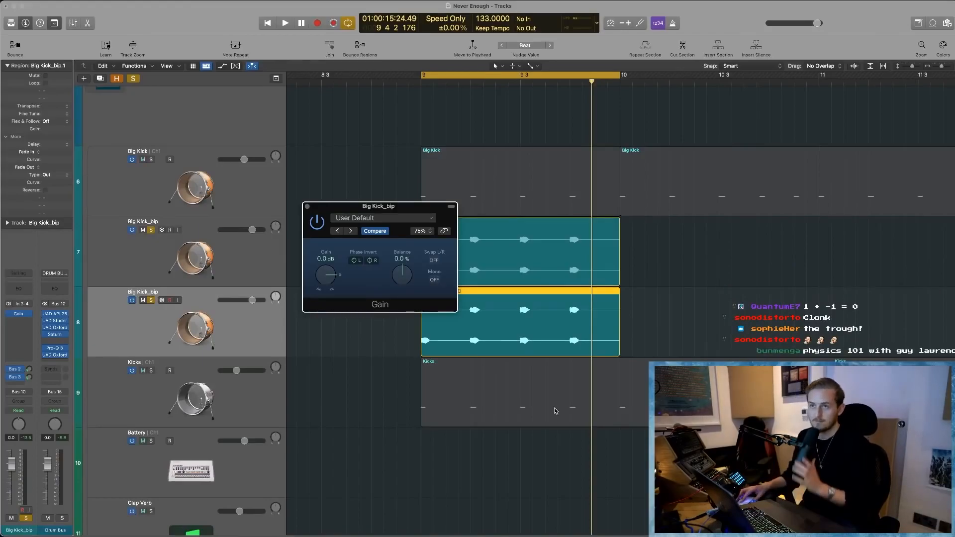
click(307, 206)
- Examine the opening waveforms of both Big Kick_bip regions at bar 9 up close, comparing their peaks and troughs
drag(379, 362, 534, 255)
click(442, 371)
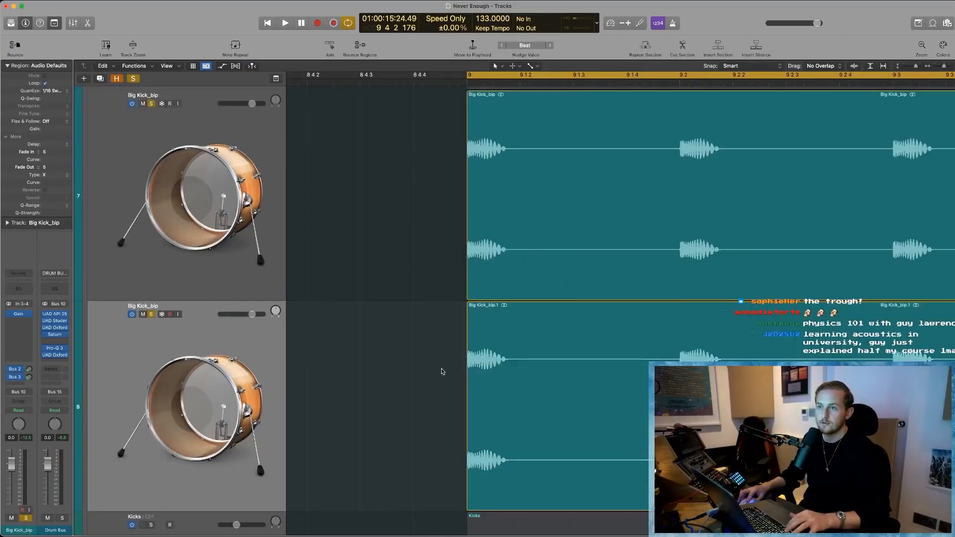
click(506, 332)
key(super+Right)
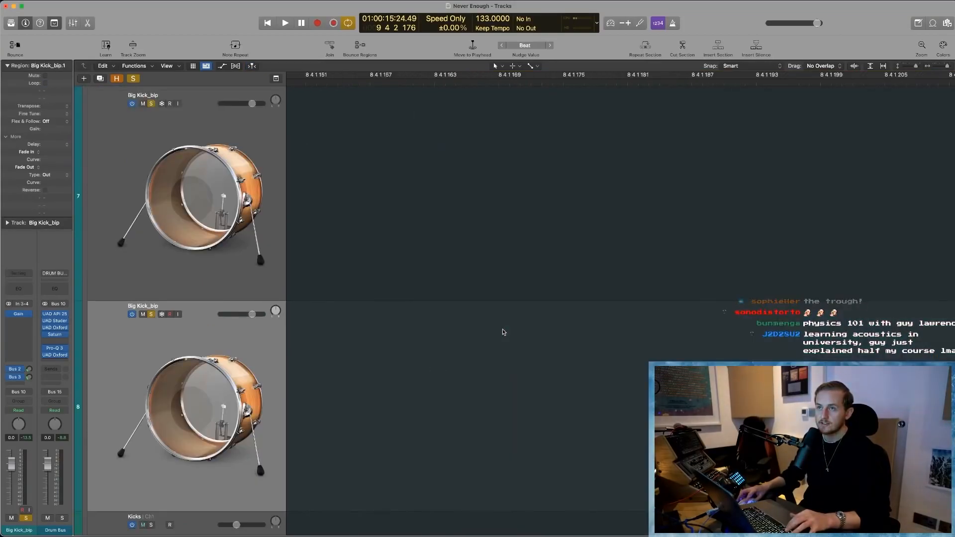
key(super+Left)
key(super+Left)
key(super+Left)
key(super+Left)
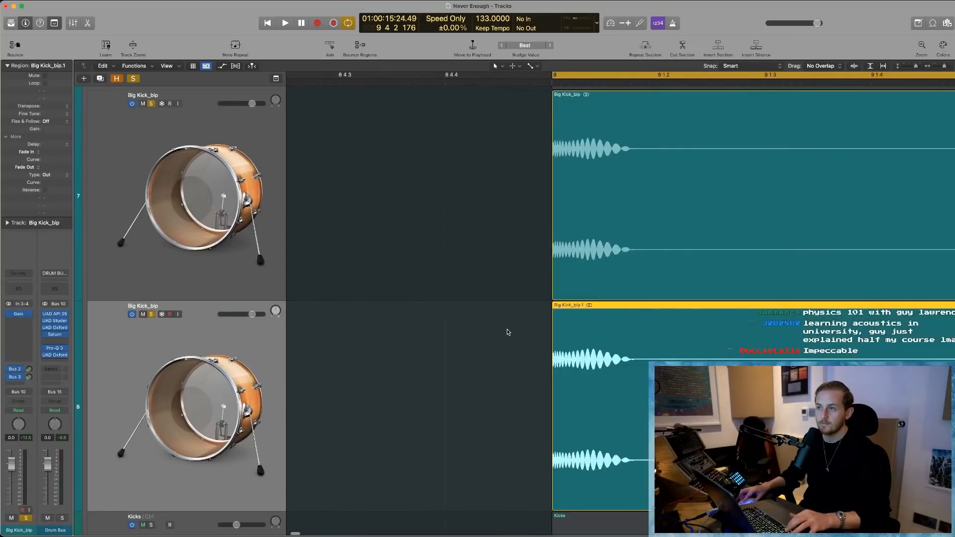
key(super+Right)
key(super+Right)
key(super+Right)
key(super+Right)
scroll(595, 256, right, 9)
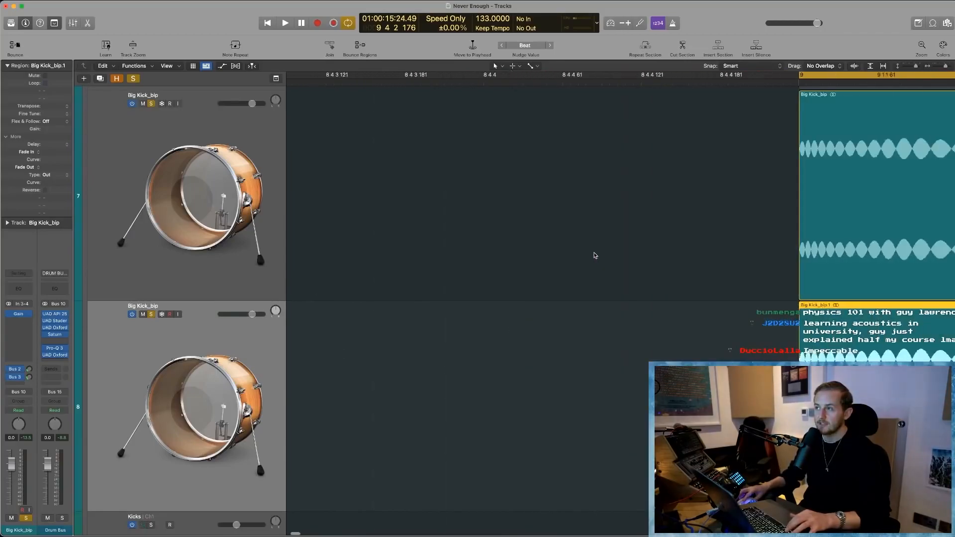
key(super+Right)
key(super+Right)
scroll(691, 349, right, 5)
key(super+Right)
key(super+Right)
key(super+Right)
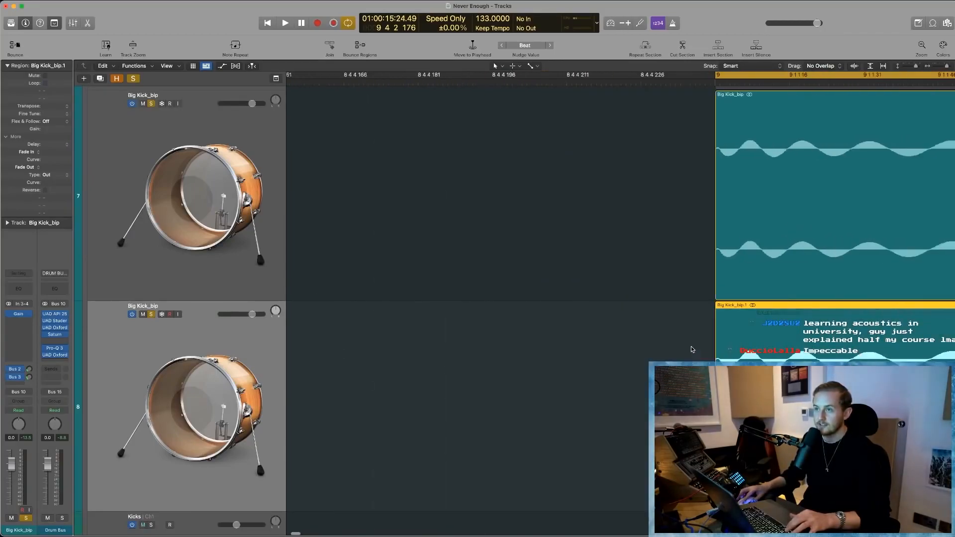
scroll(691, 349, right, 7)
key(super+Right)
key(super+Right)
key(super+Right)
key(super+Right)
scroll(691, 348, right, 8)
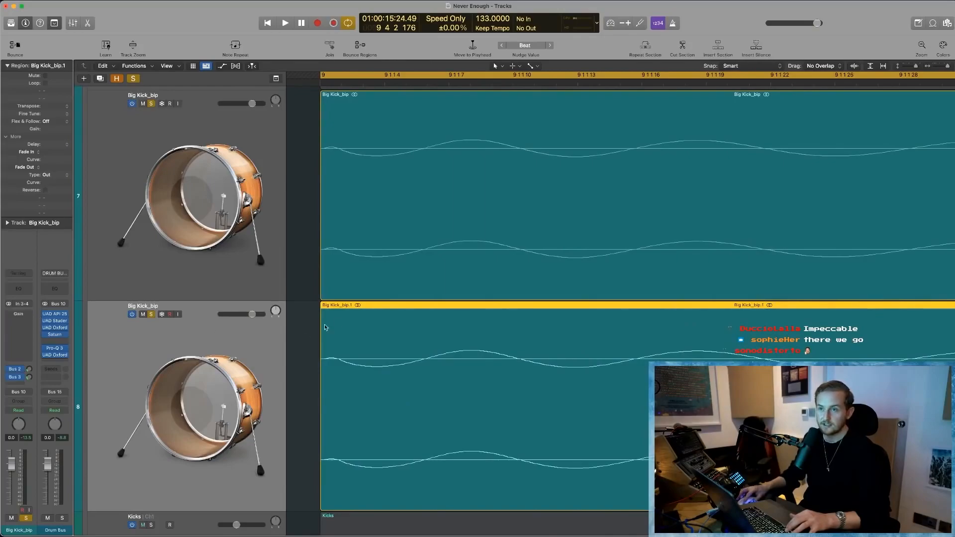
- Open the duplicated Big Kick_bip region in the audio file editor, apply Invert to its audio, and close the editor
double_click(350, 321)
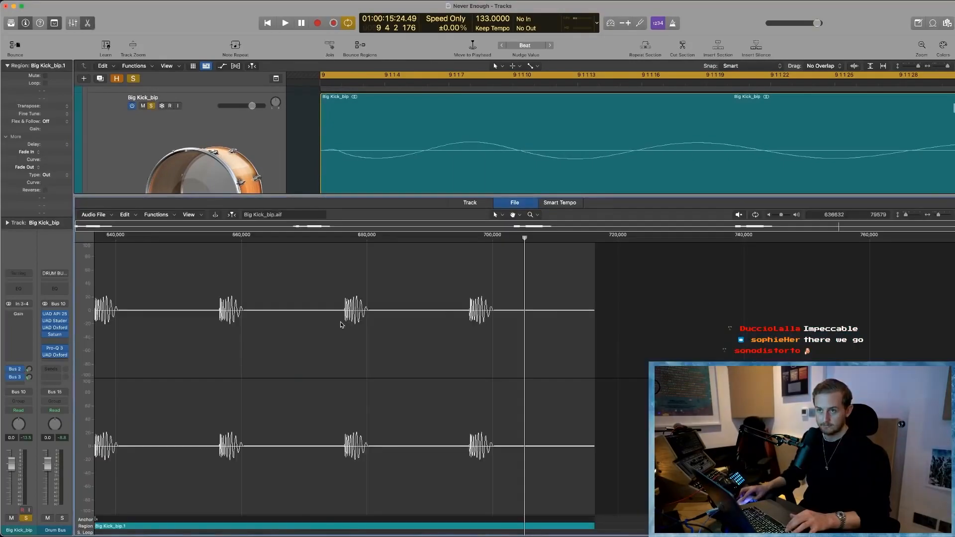
click(157, 215)
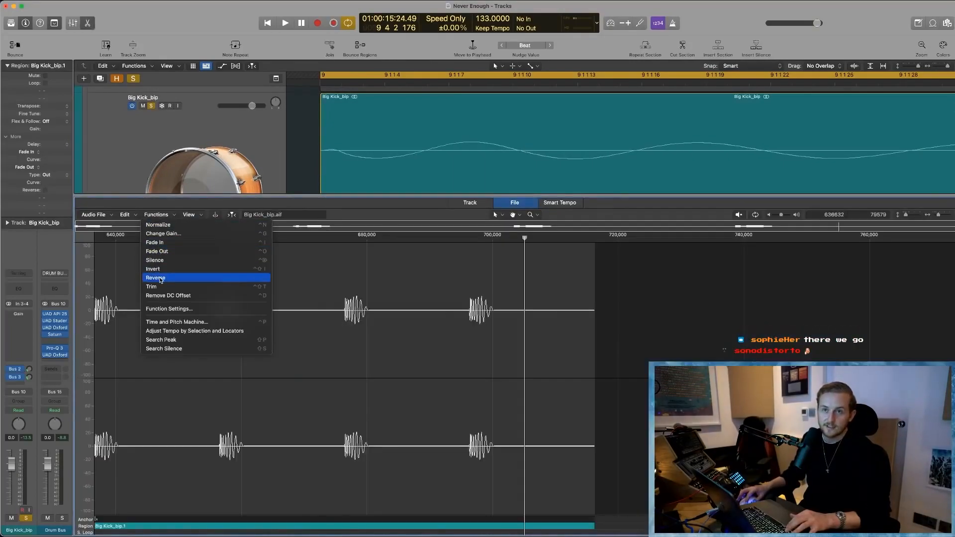
click(163, 270)
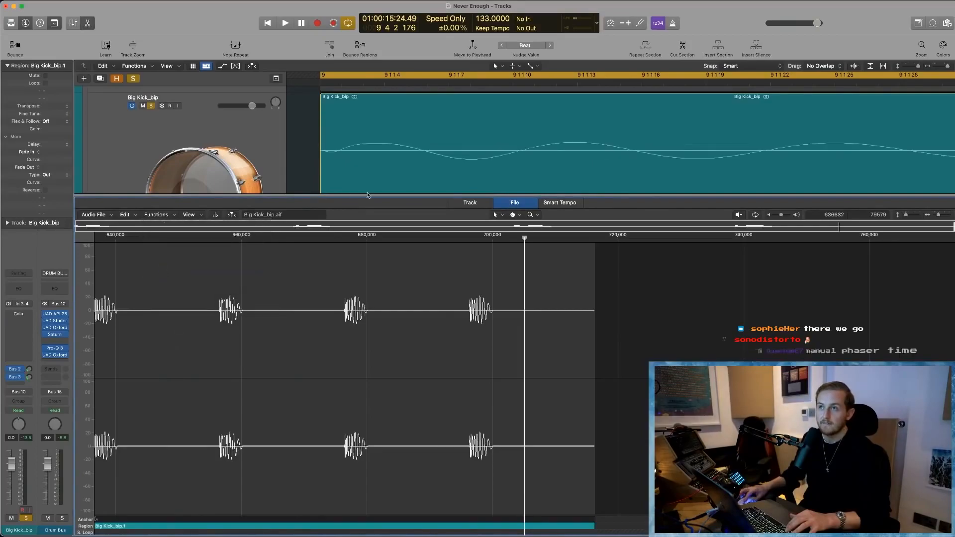
key(e)
- Play both kicks together, stop, and compare the two waveforms closely around the kick at 9 3
scroll(425, 230, up, 1)
scroll(425, 231, down, 1)
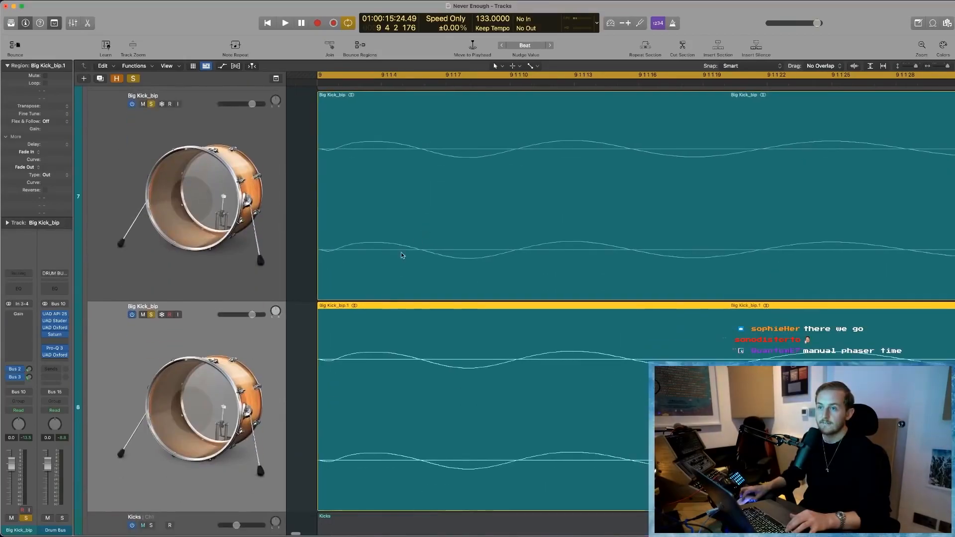
key(space)
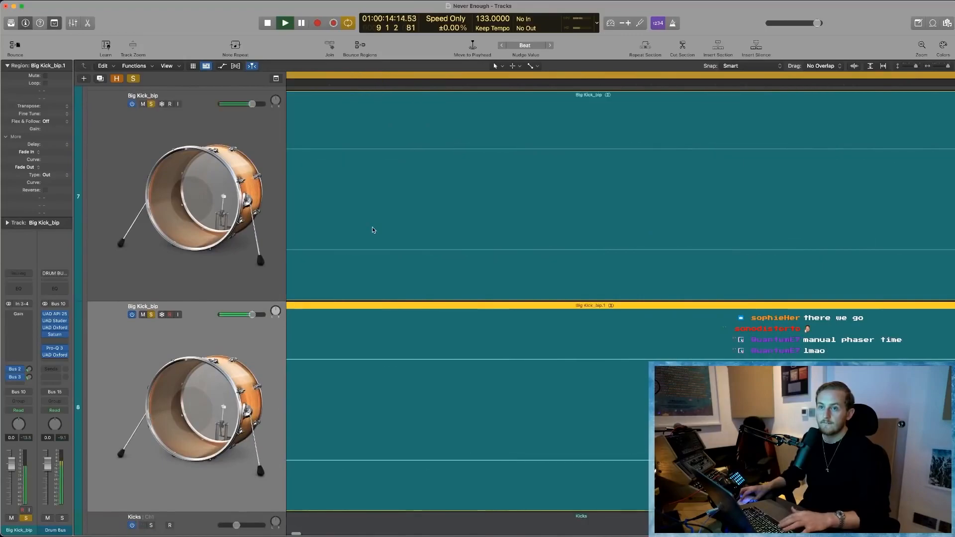
scroll(384, 230, left, 4)
key(space)
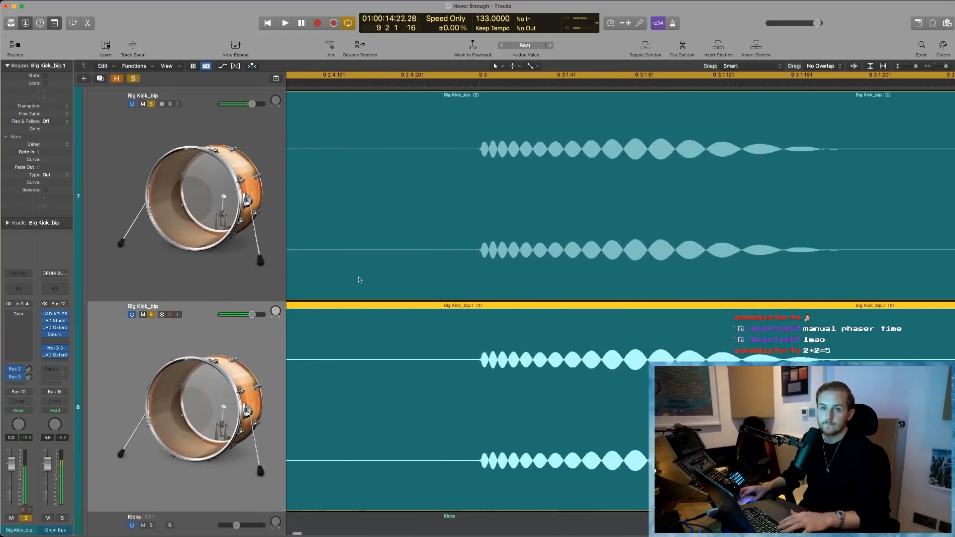
scroll(359, 266, left, 2)
scroll(358, 260, left, 1)
key(super+Right)
key(super+Right)
key(super+Right)
key(super+Right)
key(super+Right)
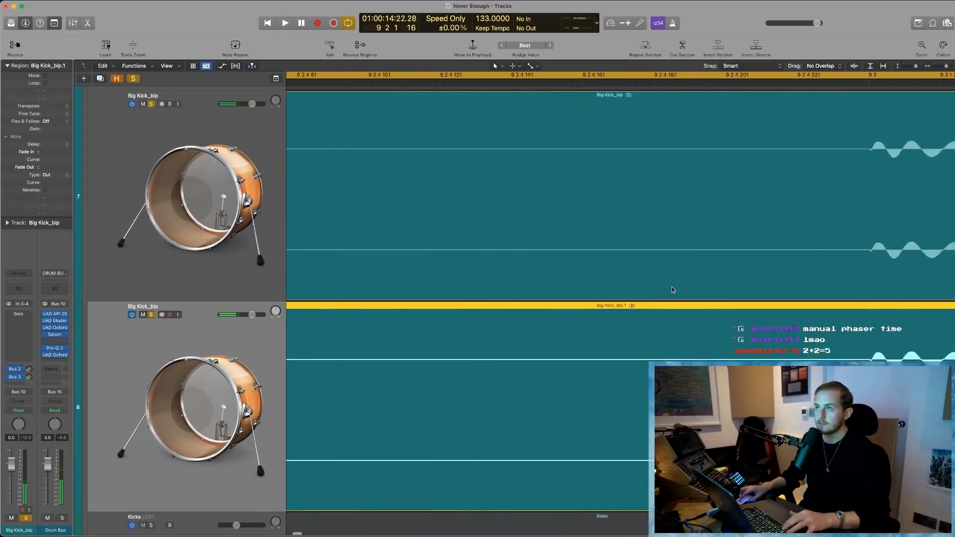
scroll(670, 287, right, 5)
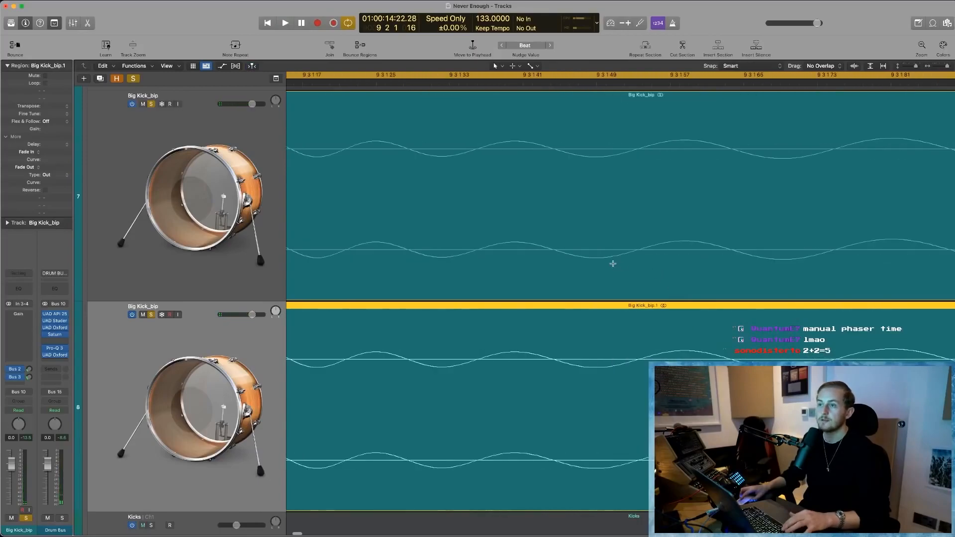
- Undo and redo the latest change, apply Invert to the duplicated region's audio file again, and close the editor
key(super+z)
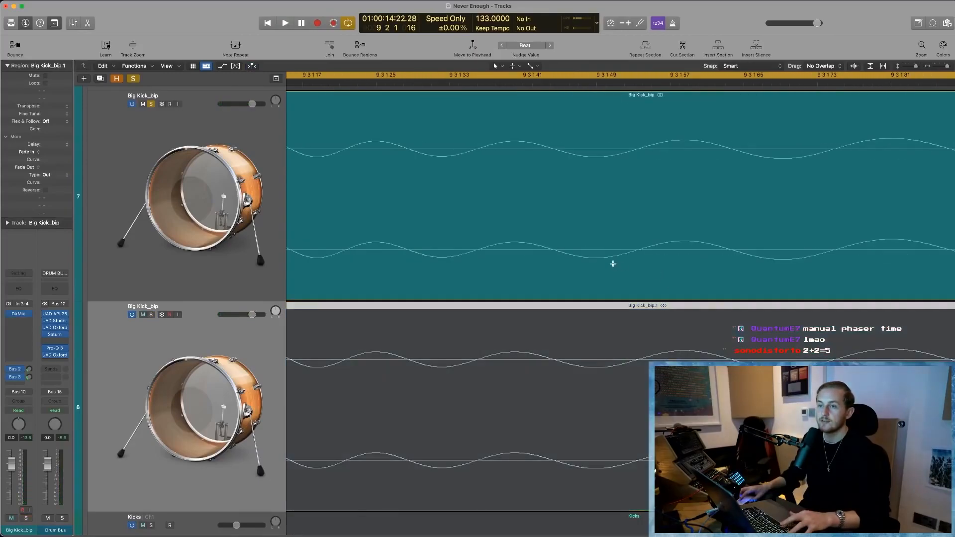
key(super+shift+z)
double_click(503, 368)
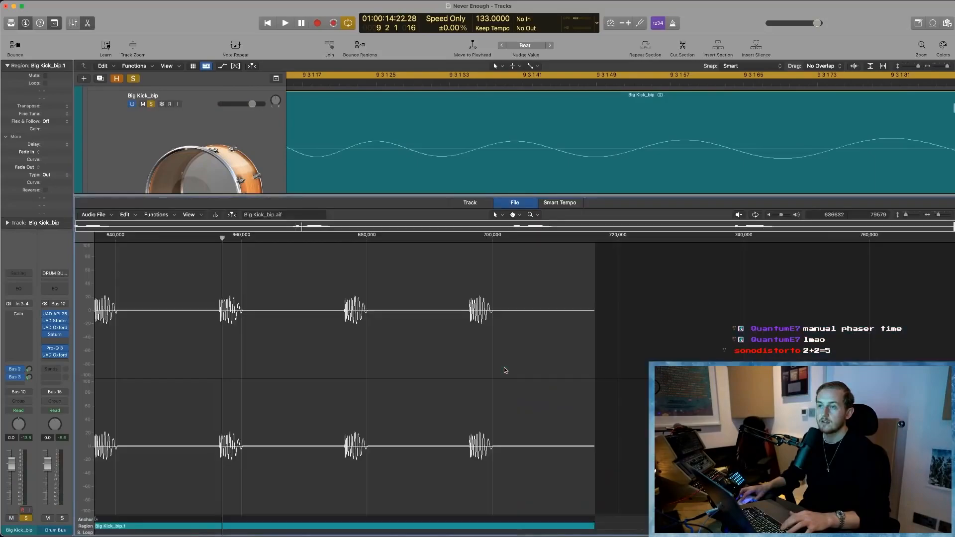
click(149, 214)
click(360, 255)
click(356, 277)
click(155, 215)
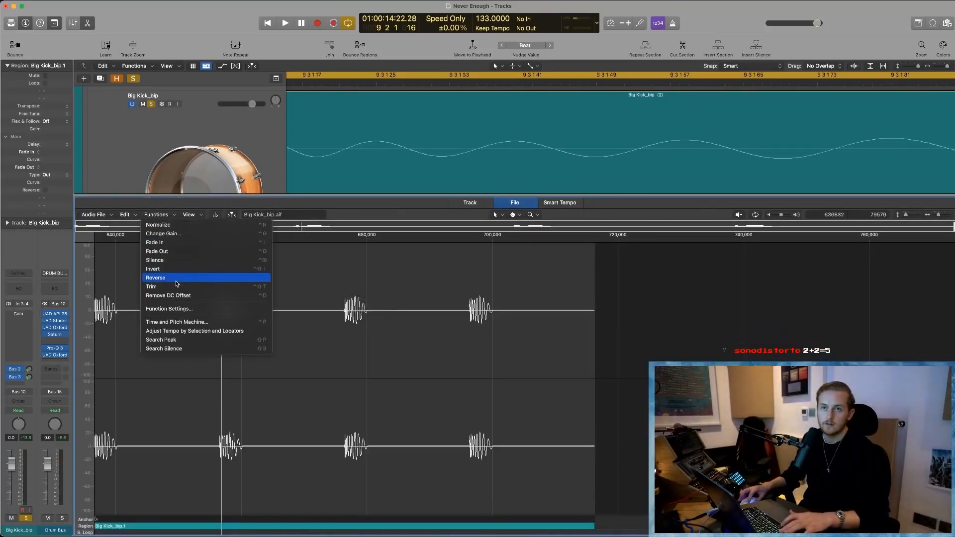
click(176, 269)
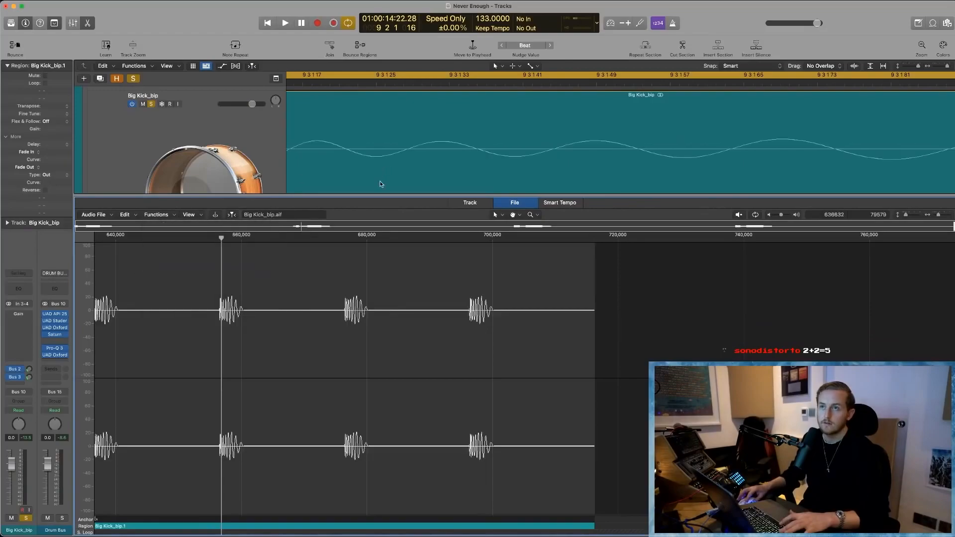
key(e)
- Play both kicks together again and compare the original and duplicated regions' waveforms from the start of bar 9
key(space)
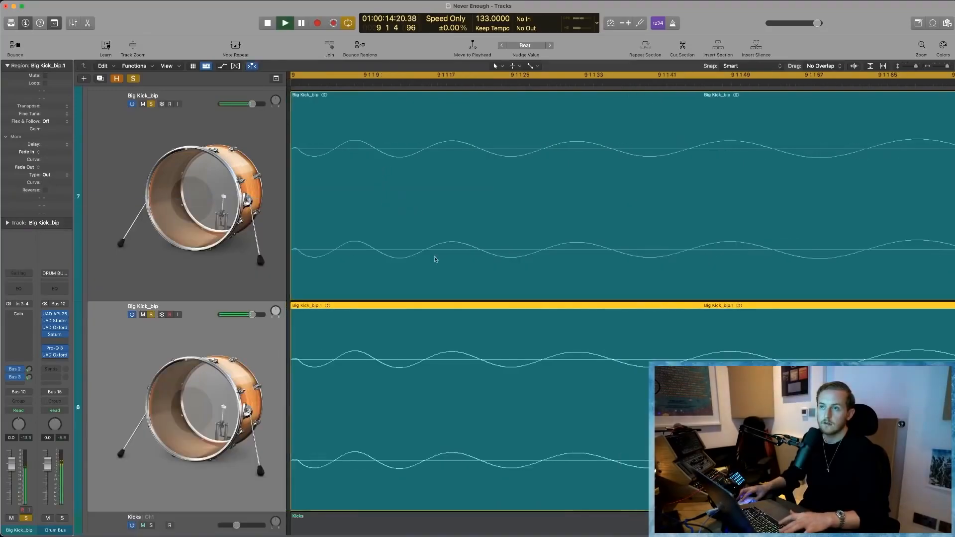
click(471, 268)
click(469, 348)
click(464, 264)
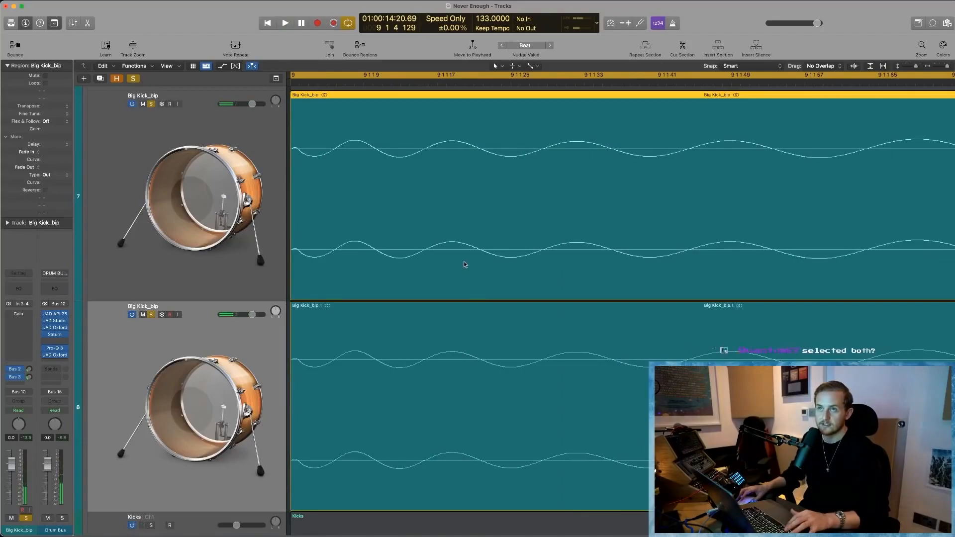
key(super+Left)
scroll(464, 263, left, 3)
click(347, 362)
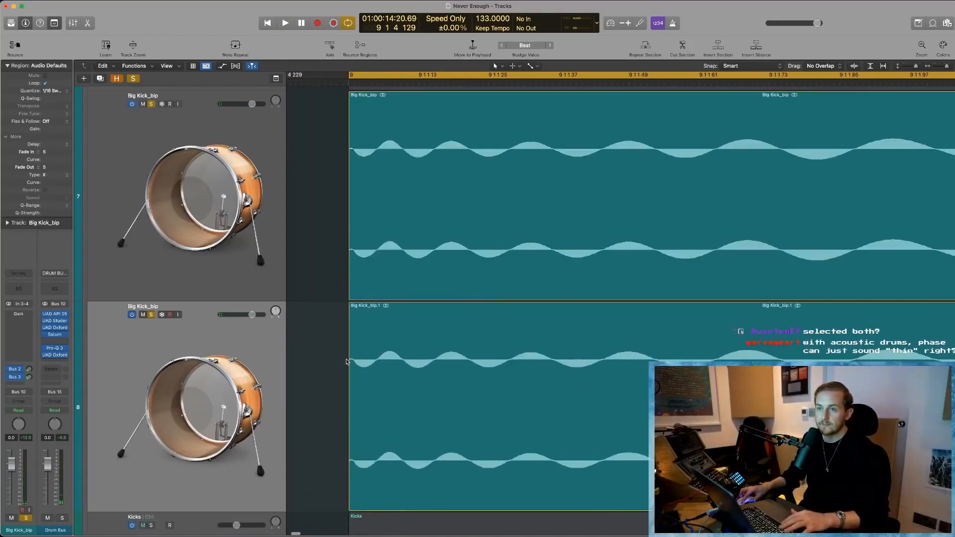
- Move the duplicated Big Kick_bip region one tick later to 9 1 1 2 during playback and check its offset with the playhead
key(space)
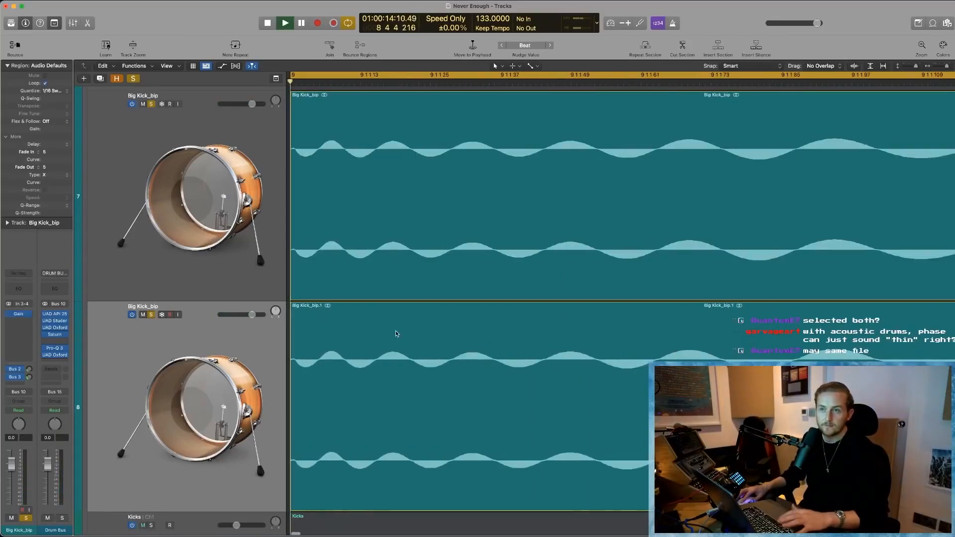
drag(448, 352, 457, 344)
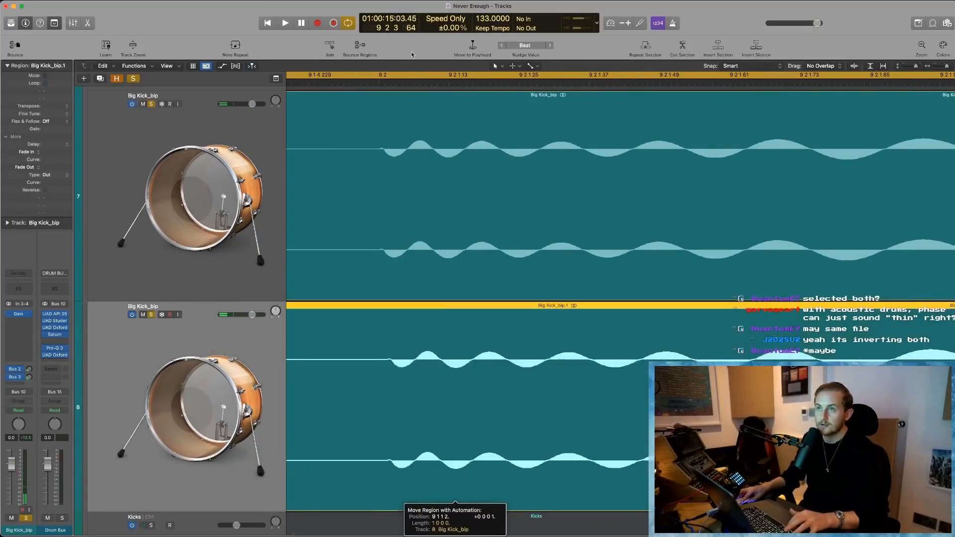
scroll(467, 264, up, 5)
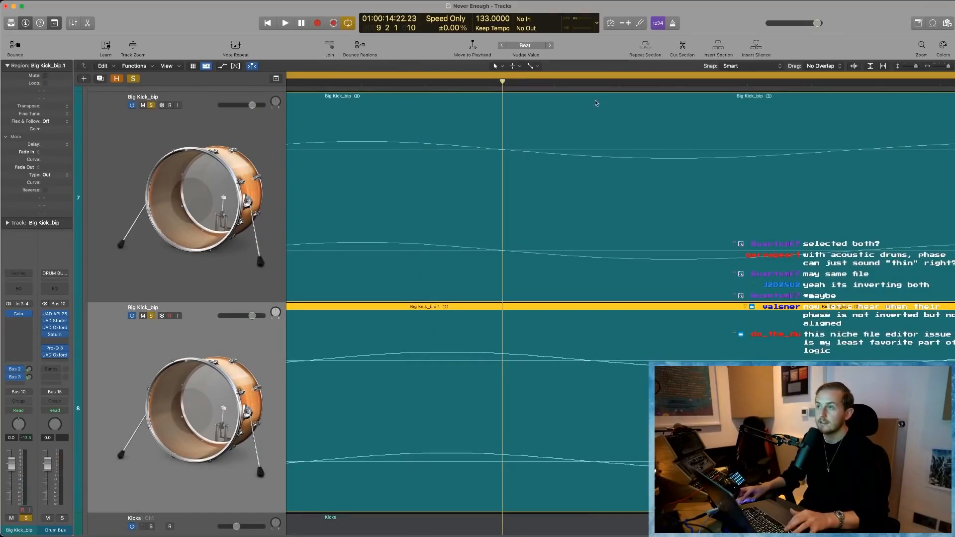
click(599, 82)
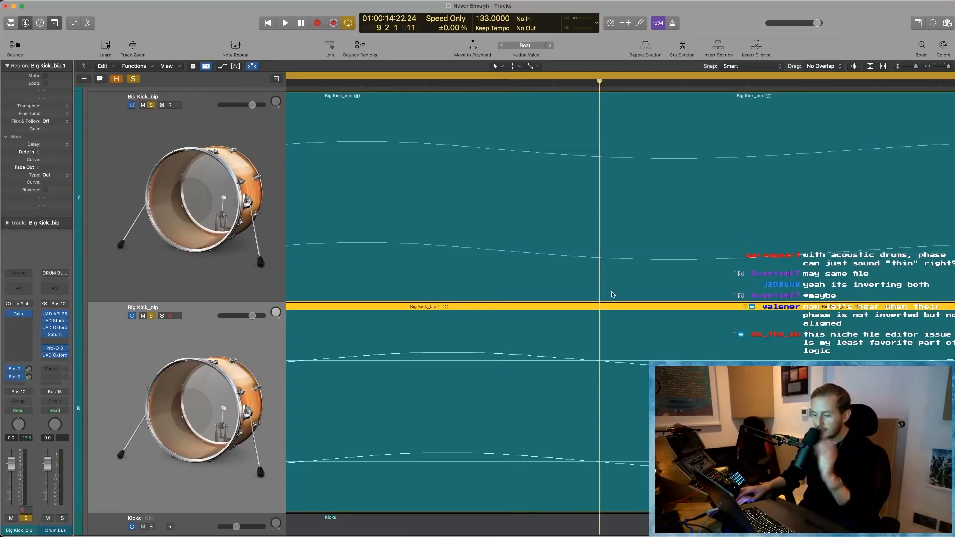
- Audition both kicks with the duplicate offset and inspect how the two regions start at bar 9
key(space)
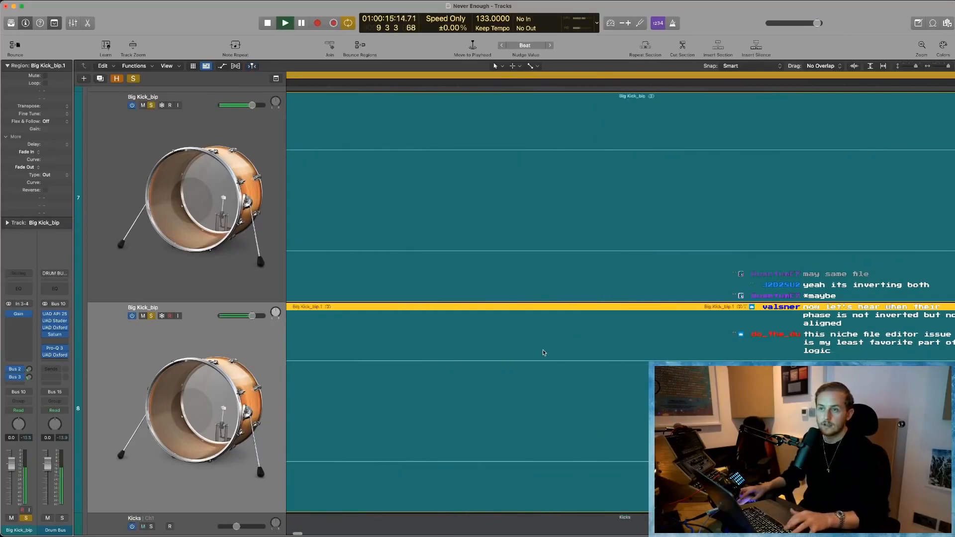
key(space)
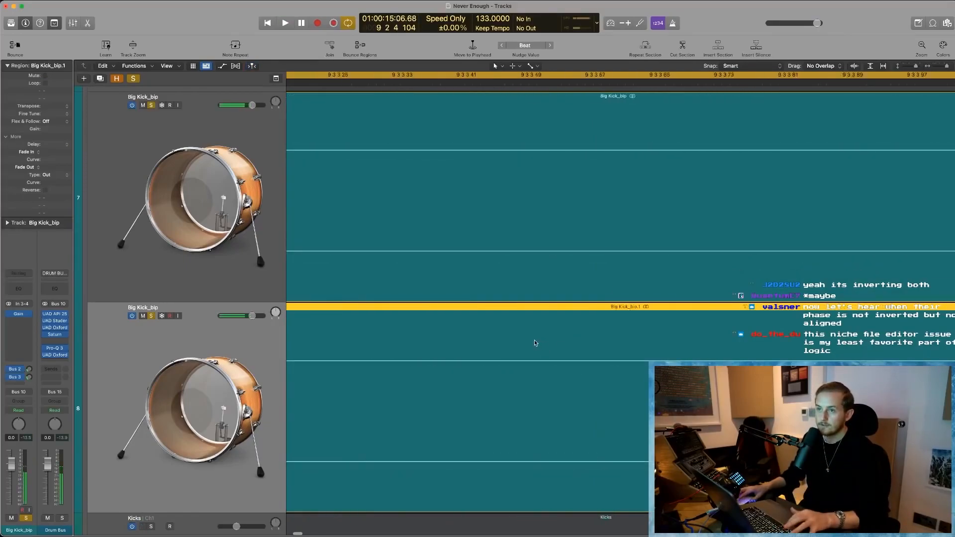
scroll(534, 343, down, 10)
scroll(534, 343, left, 15)
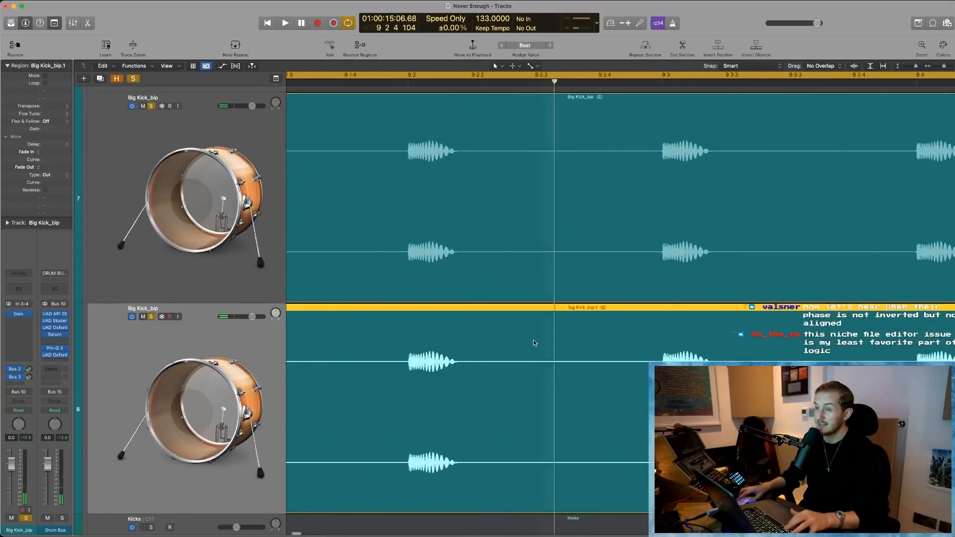
scroll(579, 283, right, 5)
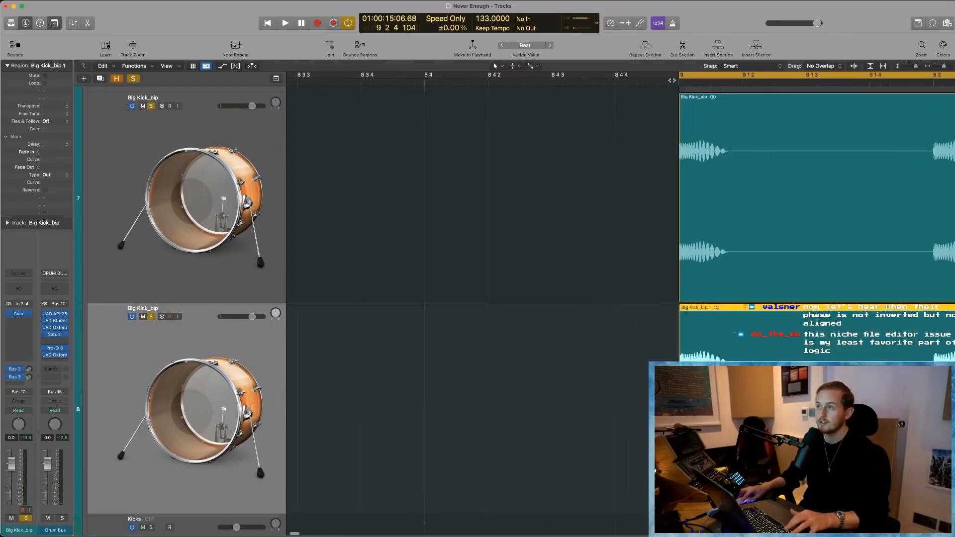
scroll(715, 232, up, 10)
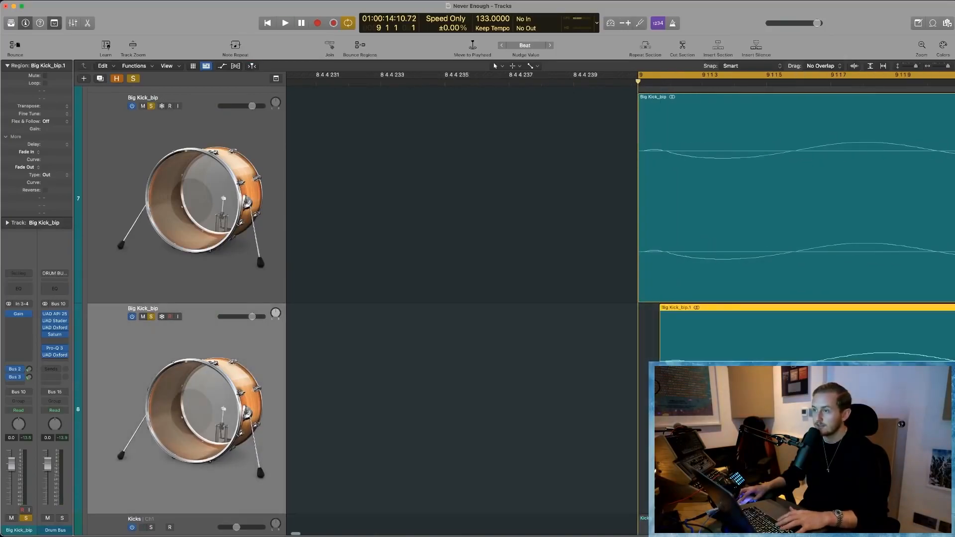
- Play the two offset kicks once more, dismiss the system overload alert, and stop playback
key(space)
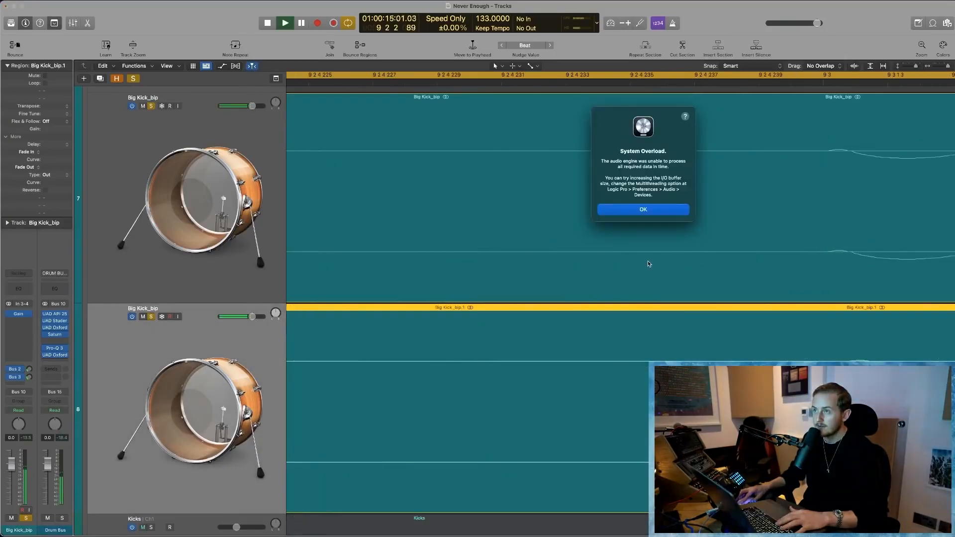
key(Return)
key(space)
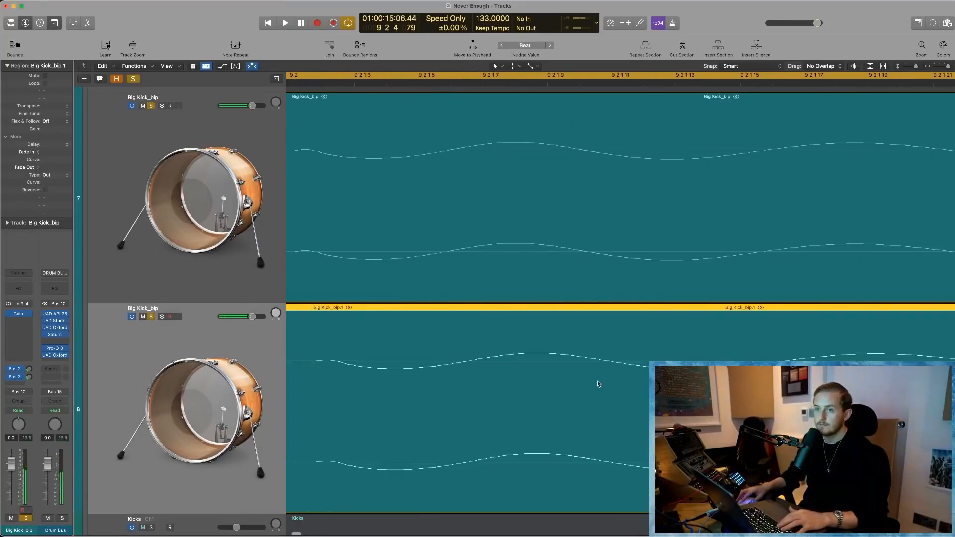
- Move the duplicated Big Kick_bip region earlier to line up with the original's waveform and audition both kicks together
drag(599, 384, 570, 383)
key(space)
key(space)
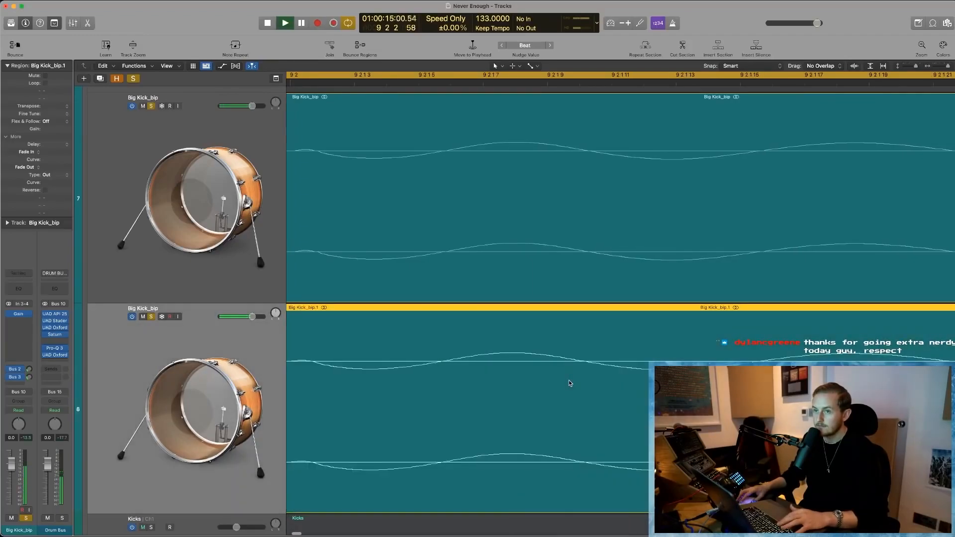
key(space)
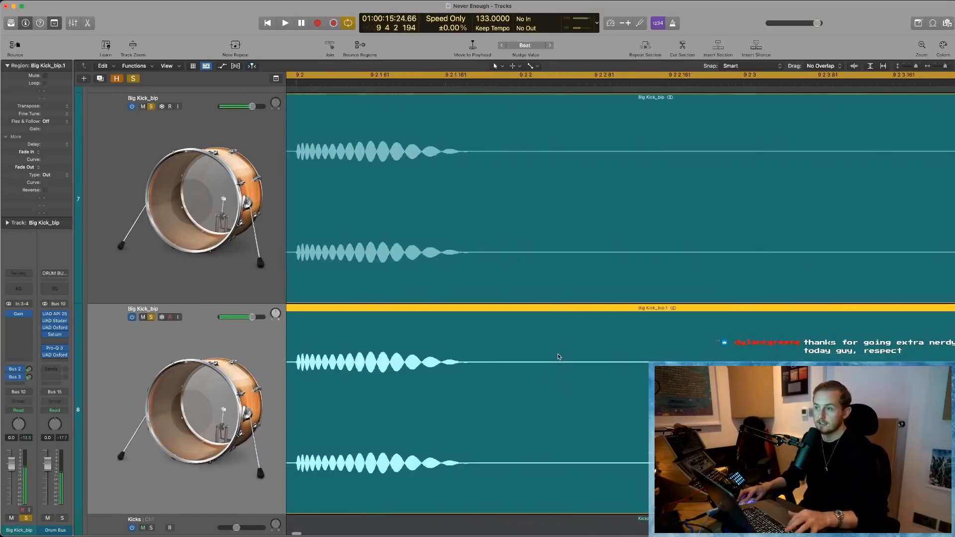
scroll(497, 352, left, 10)
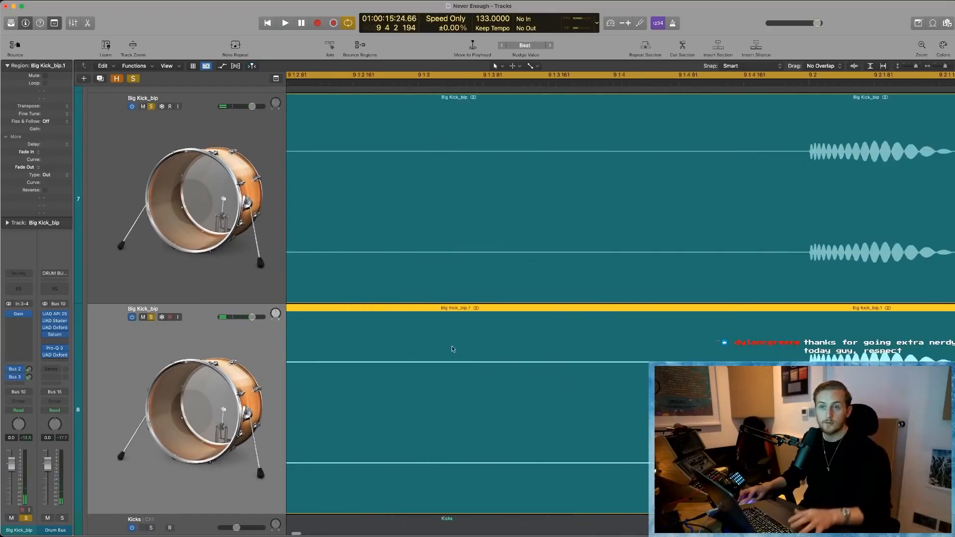
- Delete the two bounced Big Kick_bip regions together with their audio tracks
scroll(396, 266, left, 10)
scroll(398, 347, down, 6)
key(z)
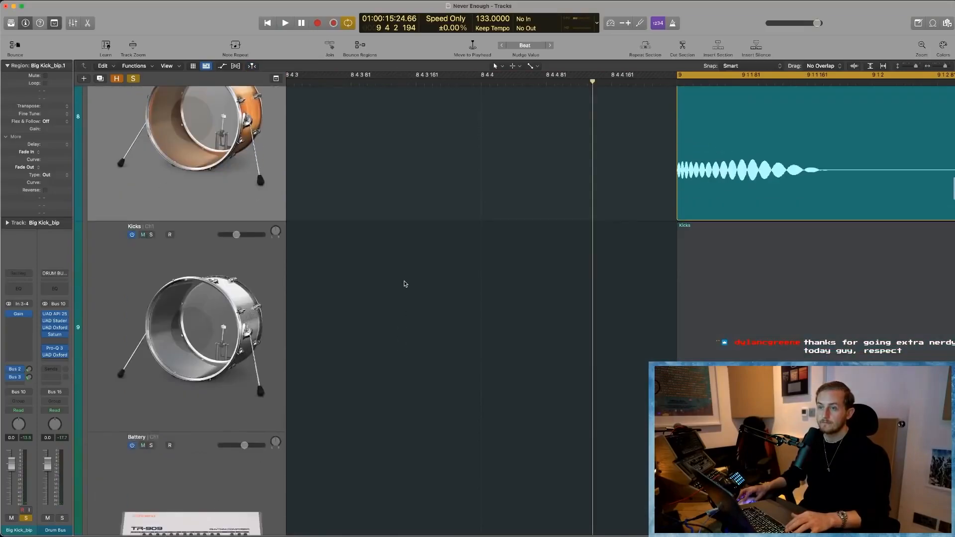
scroll(405, 284, up, 2)
shift+click(223, 333)
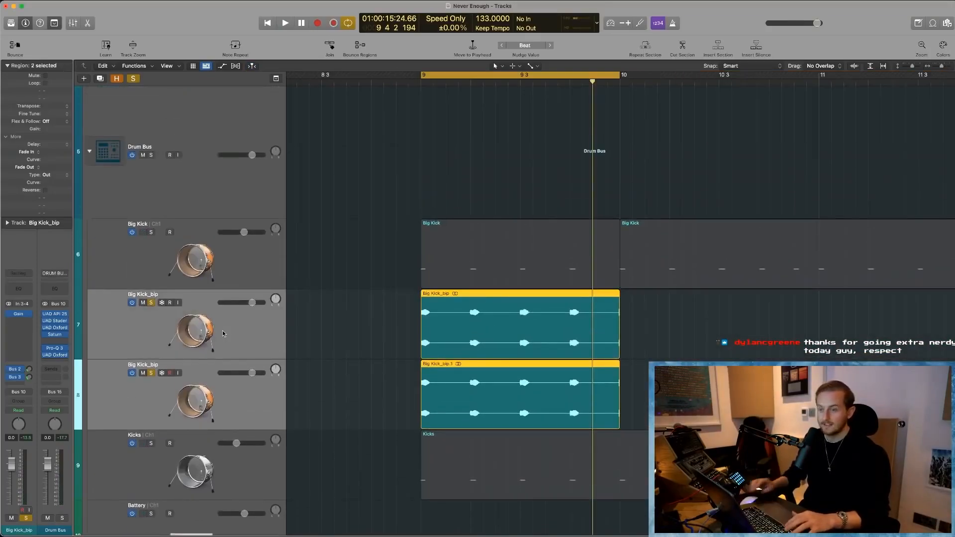
key(Delete)
key(super+Delete)
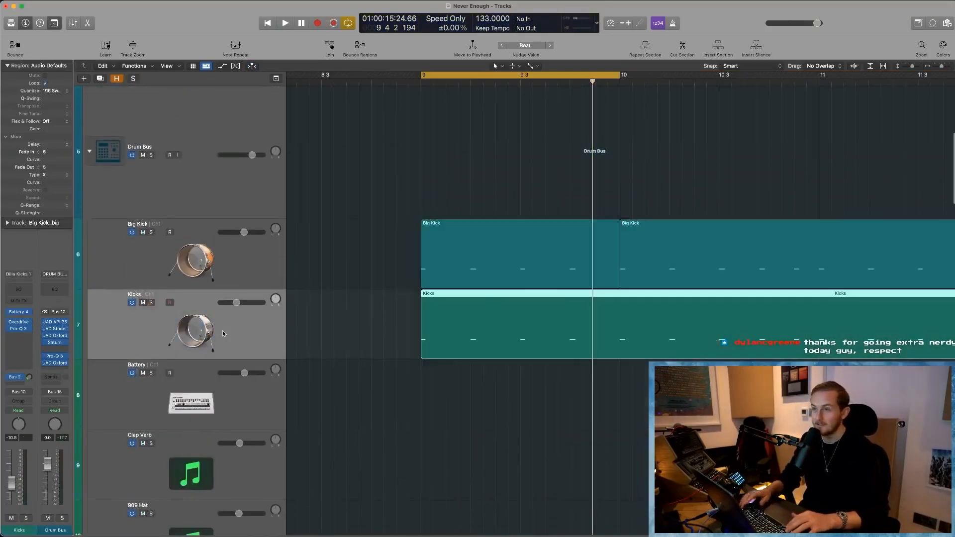
- Turn off the one-bar cycle range at bar 9
scroll(434, 312, down, 6)
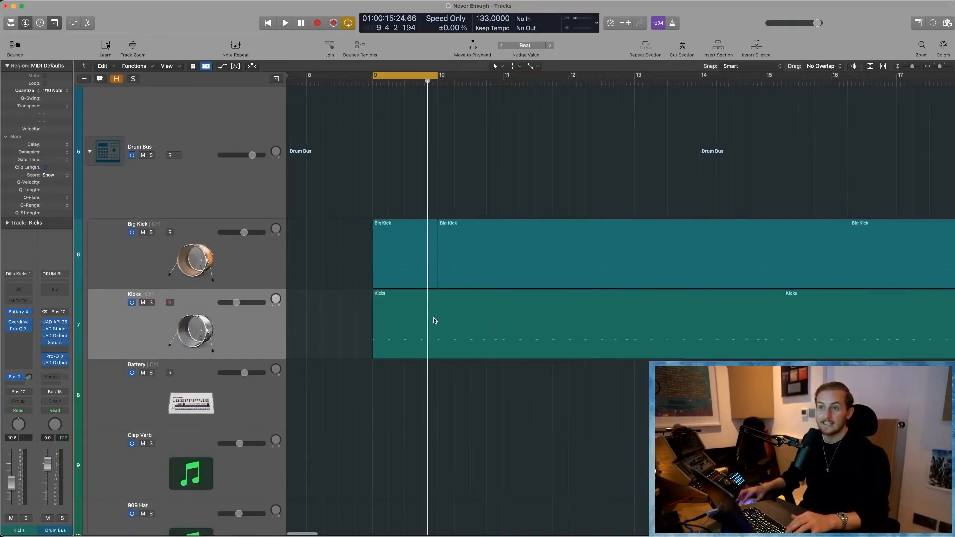
scroll(372, 311, down, 10)
scroll(378, 223, down, 3)
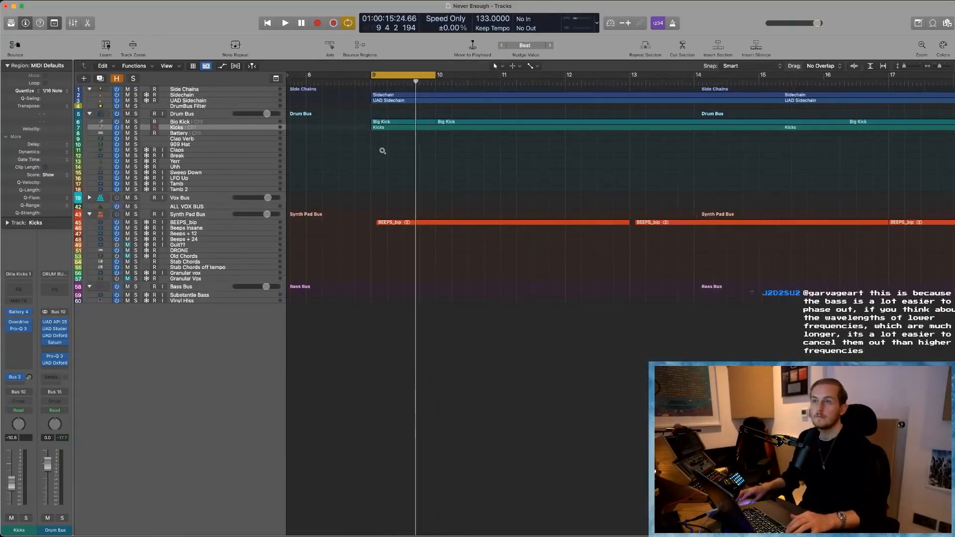
scroll(381, 149, down, 6)
scroll(401, 166, down, 3)
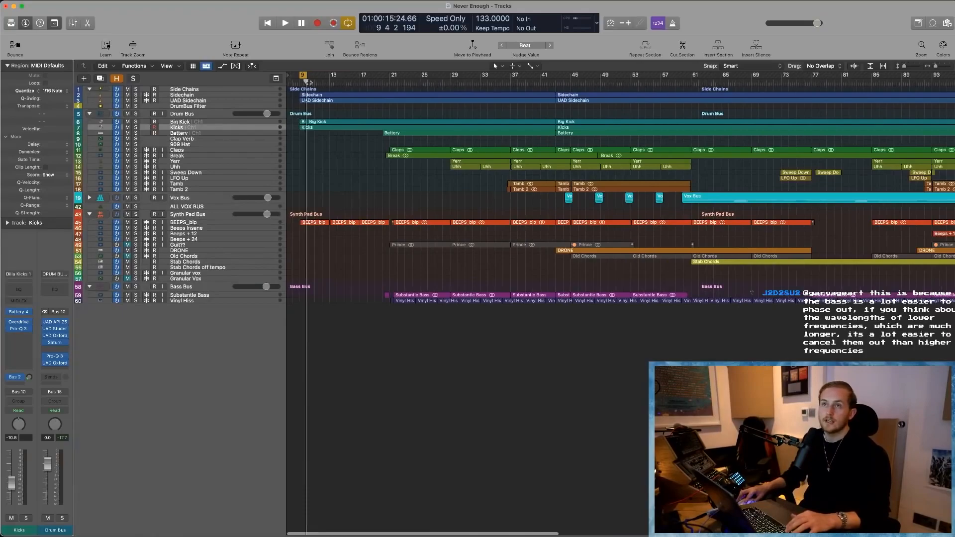
click(303, 75)
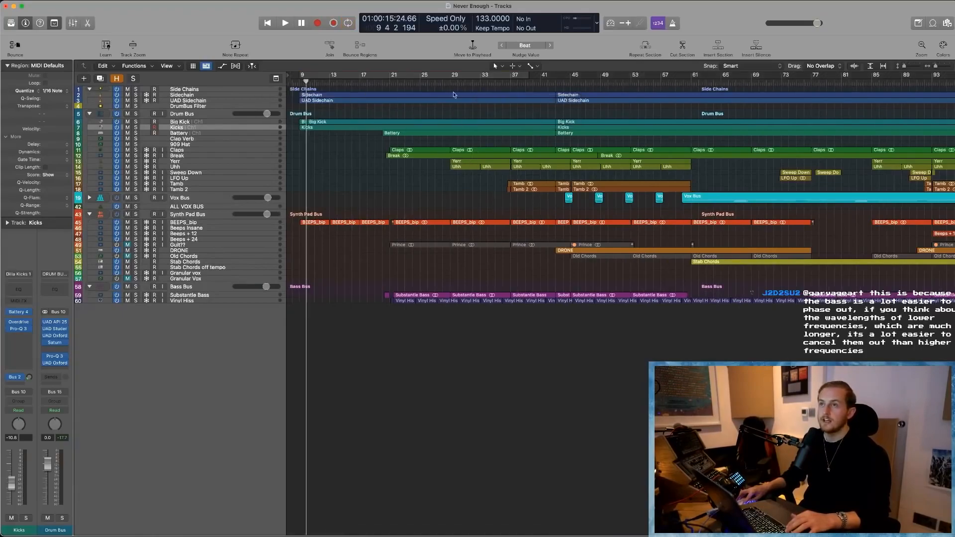
- Expand the Vox Bus stack to show its individual vocal tracks
click(97, 199)
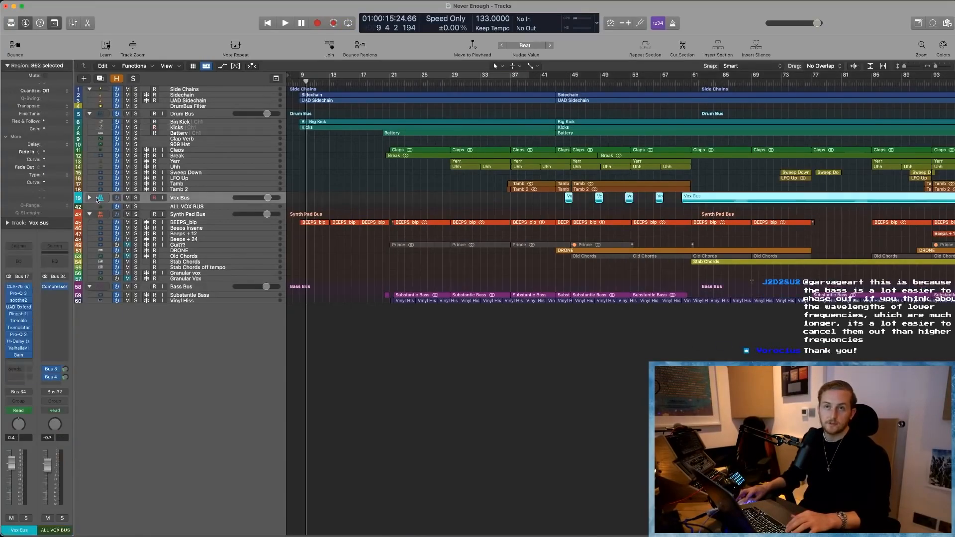
scroll(194, 214, up, 5)
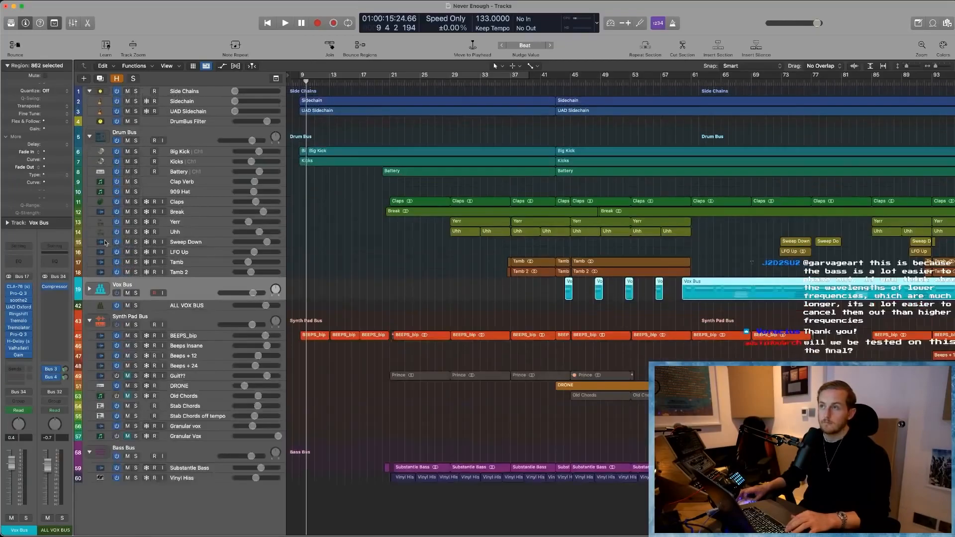
click(90, 299)
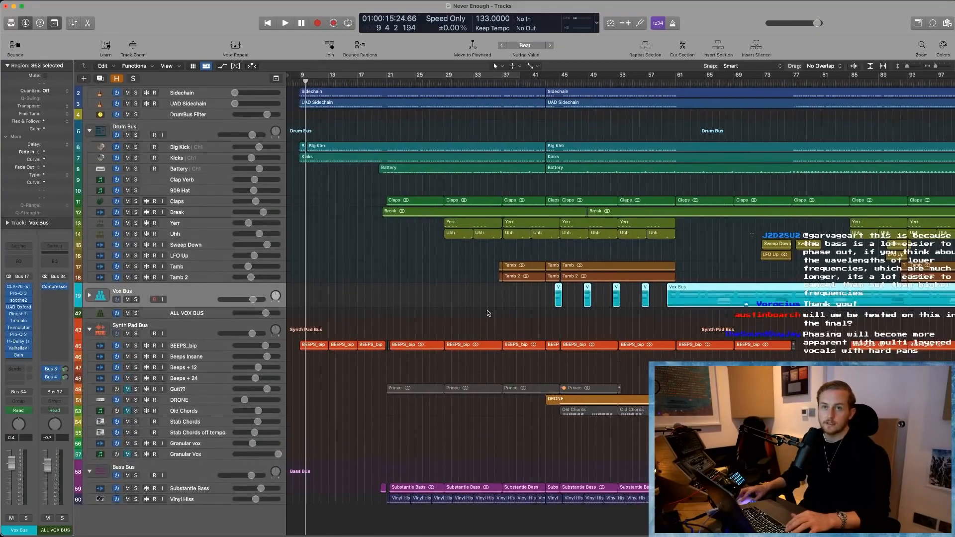
scroll(417, 314, down, 1)
click(419, 312)
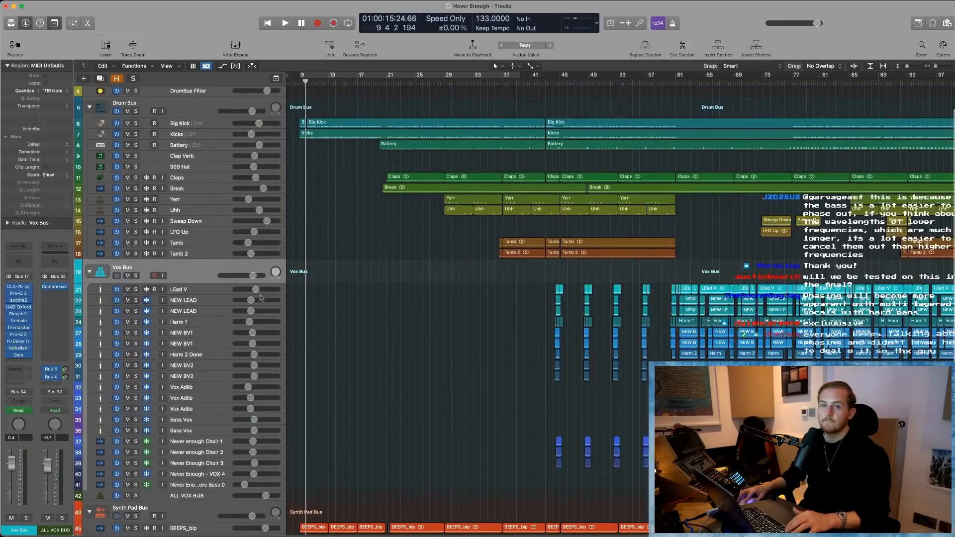
- Set a cycle range from bar 77 to bar 89 over the vocal section
drag(536, 279, 748, 450)
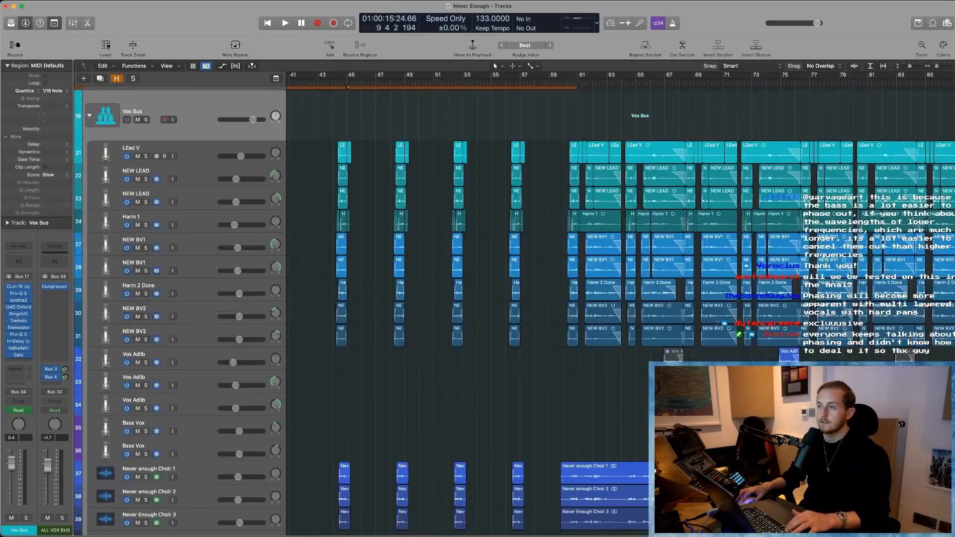
key(super+Left)
key(super+Left)
key(super+Left)
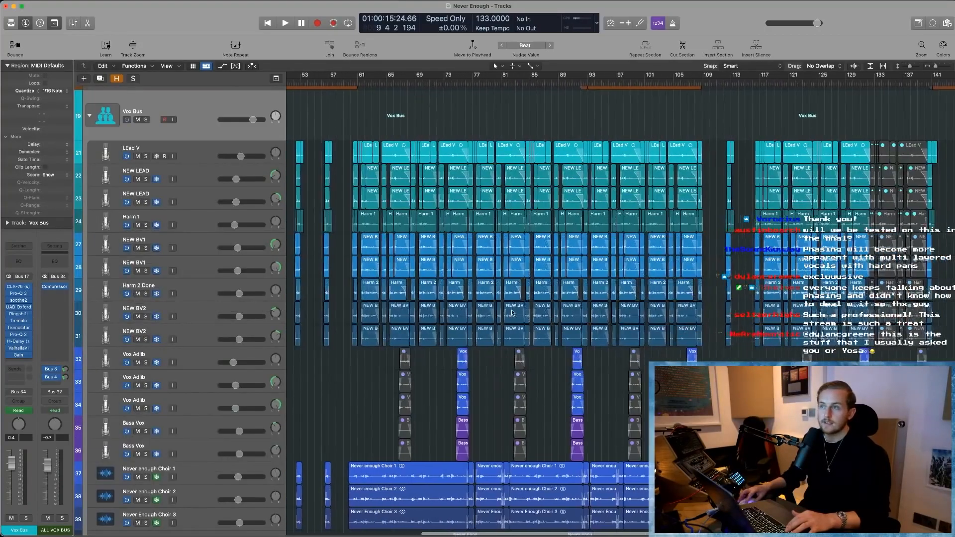
scroll(523, 265, up, 4)
scroll(523, 266, up, 10)
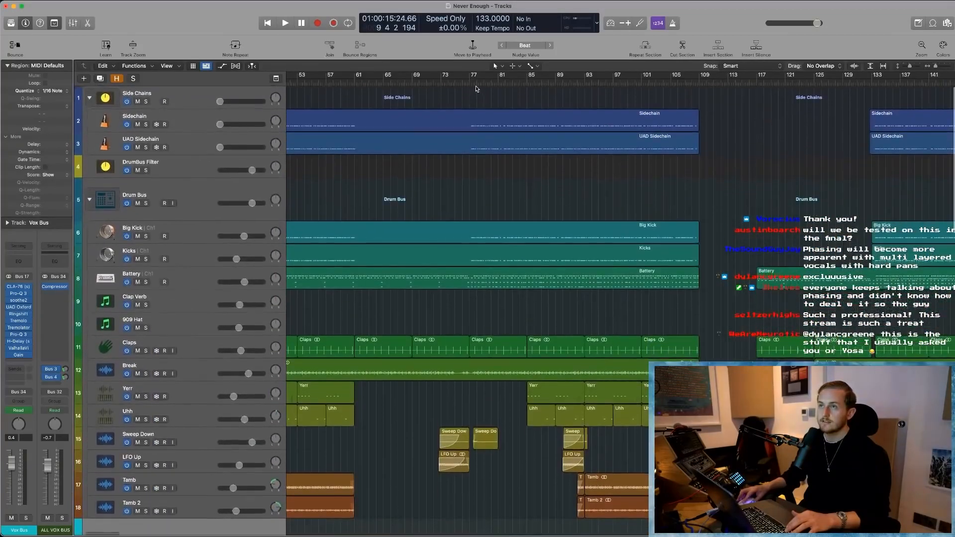
drag(471, 79, 556, 79)
- Solo the Vox Bus and audition the vocals from bar 77 with its final effects, from Tremolo to Gain, bypassed
scroll(494, 269, down, 10)
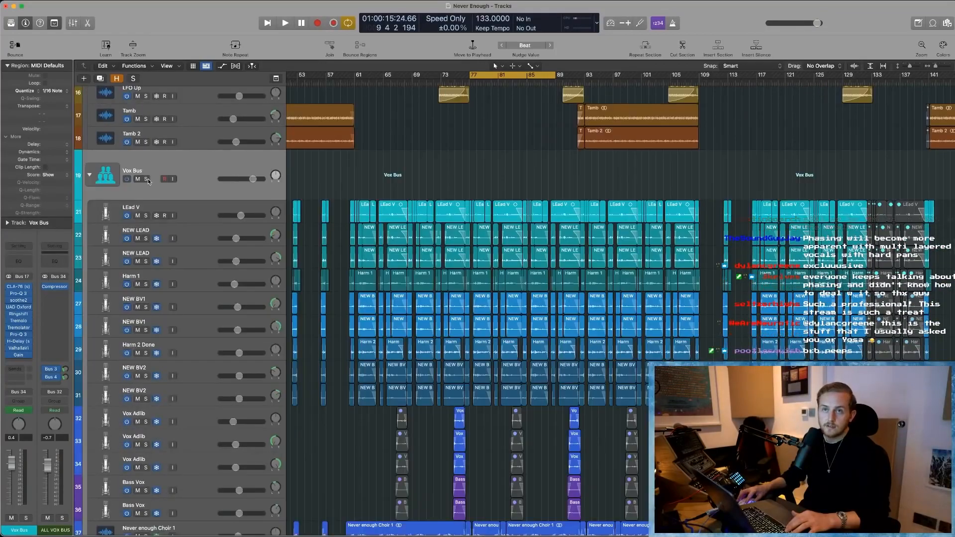
click(146, 179)
key(space)
key(space)
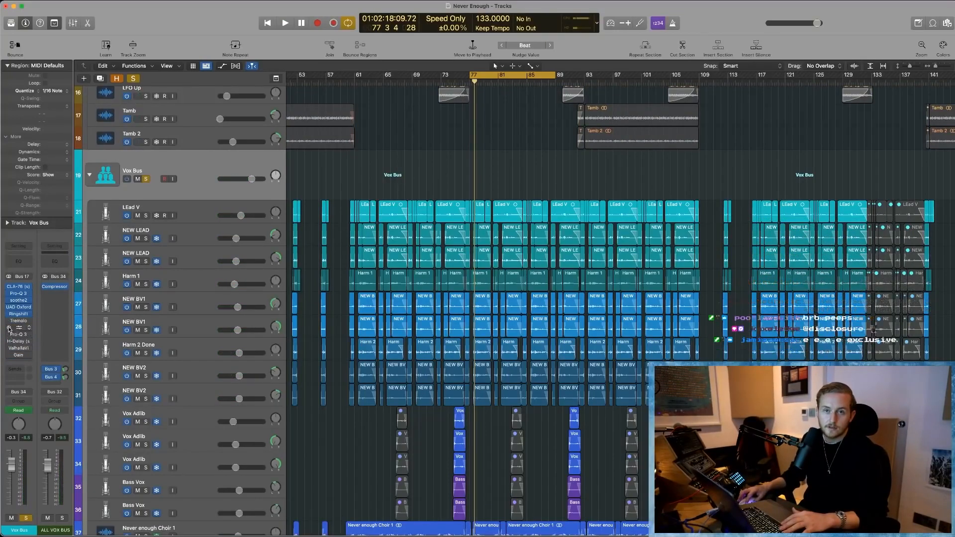
key(space)
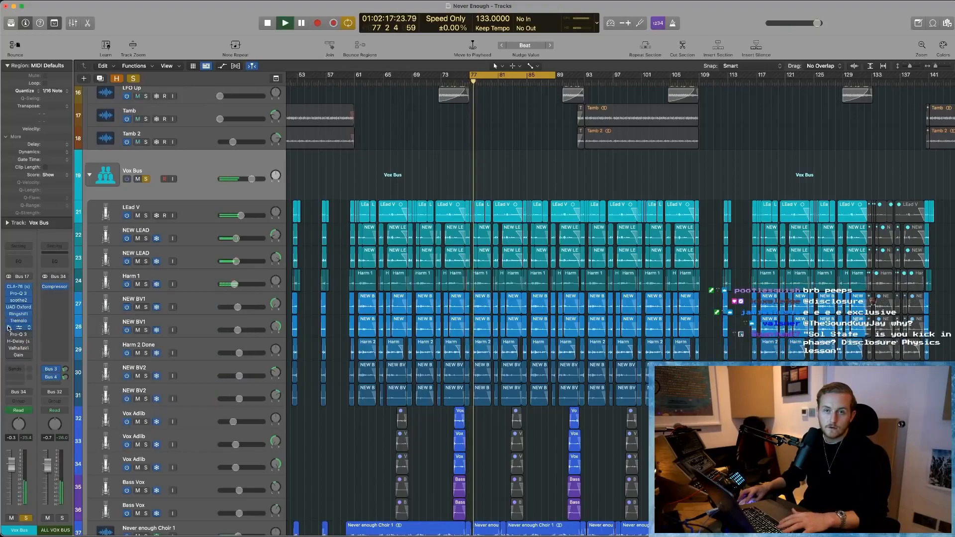
key(space)
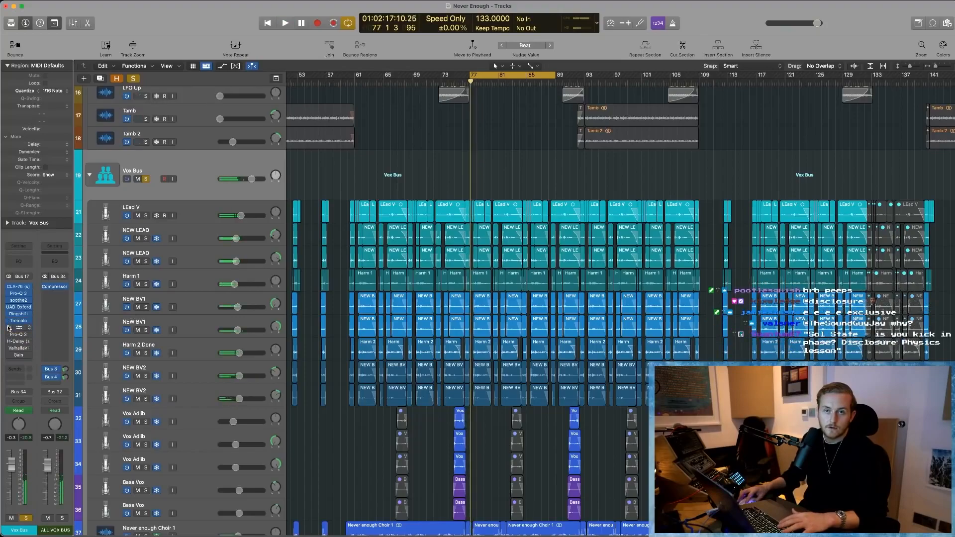
- Inspect the Gain plug-in on the Vox Bus, leave it bypassed, and audition the soloed vocals
click(19, 356)
click(235, 265)
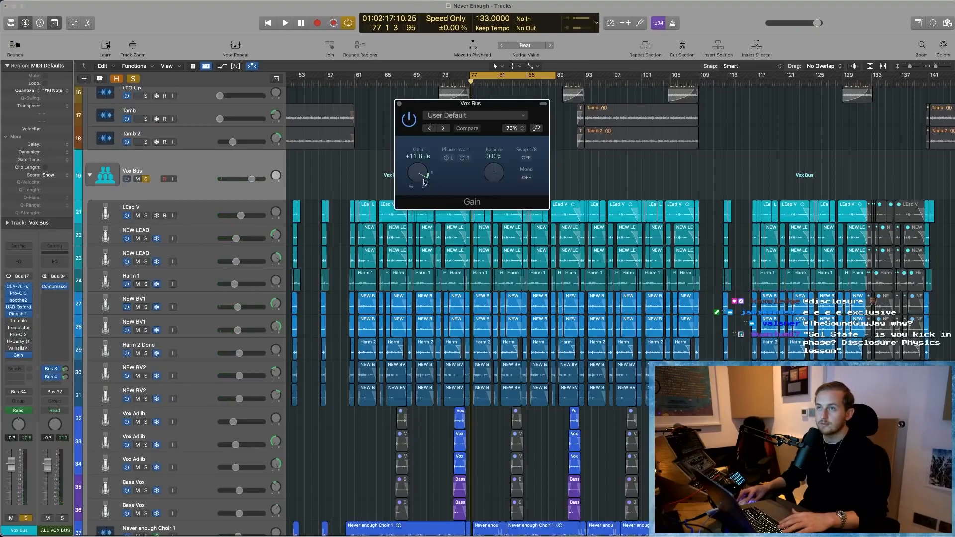
click(409, 120)
key(space)
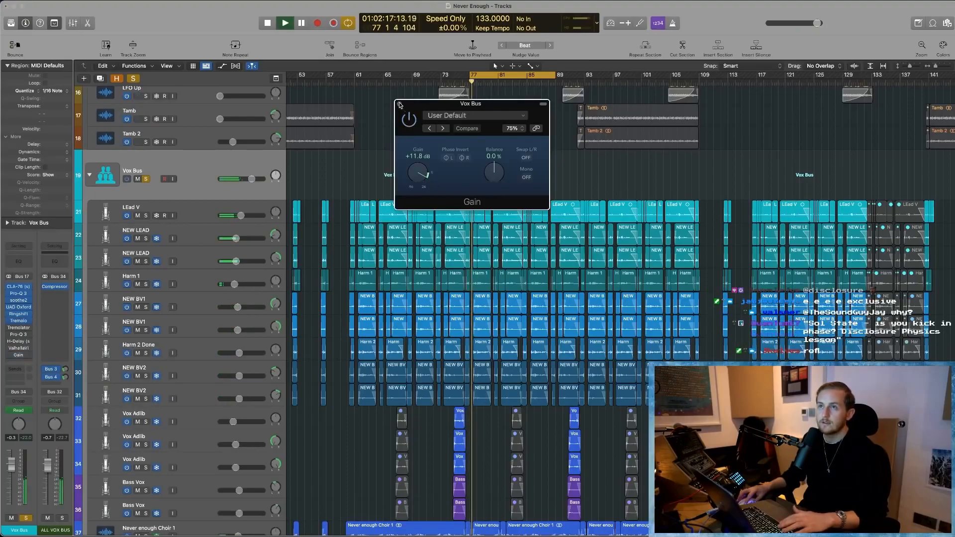
click(400, 104)
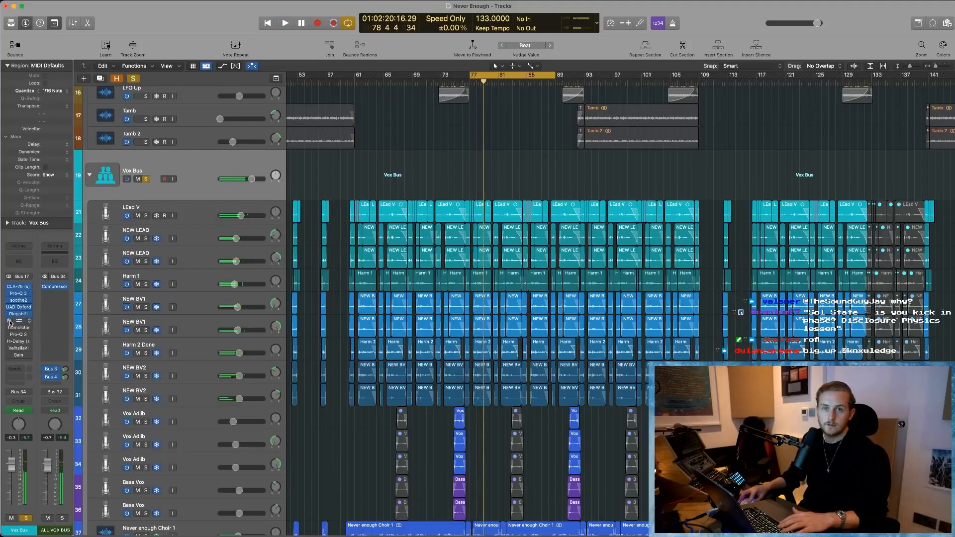
key(space)
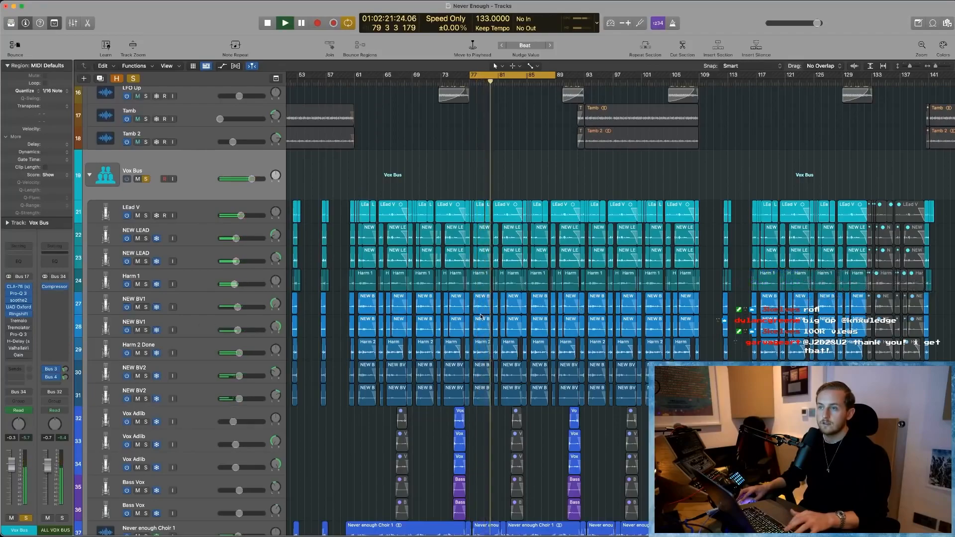
- Set the Vox Bus Tremolo's depth to 0% and play the vocals from bar 77
key(super+Right)
key(super+Right)
key(super+Right)
key(super+Right)
alt+click(26, 322)
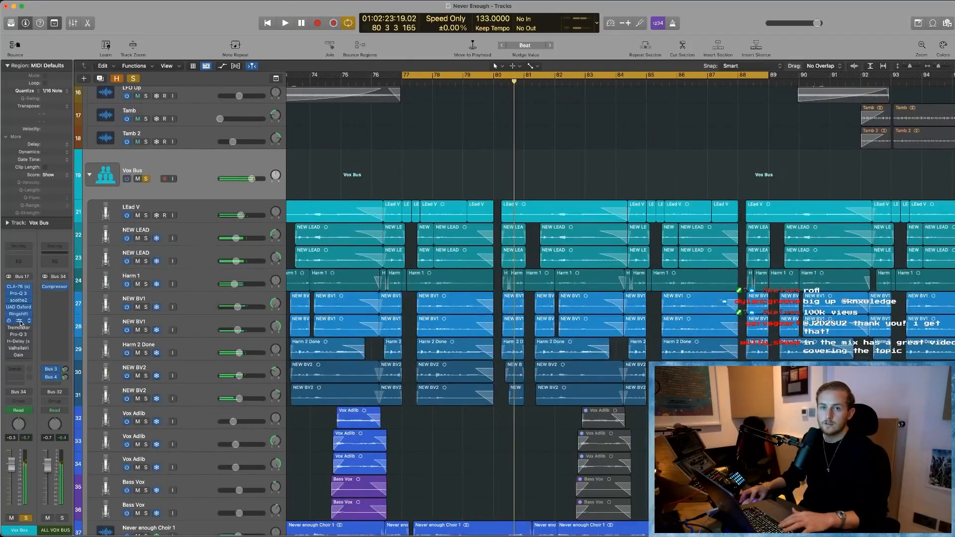
click(20, 322)
drag(475, 186, 478, 234)
key(space)
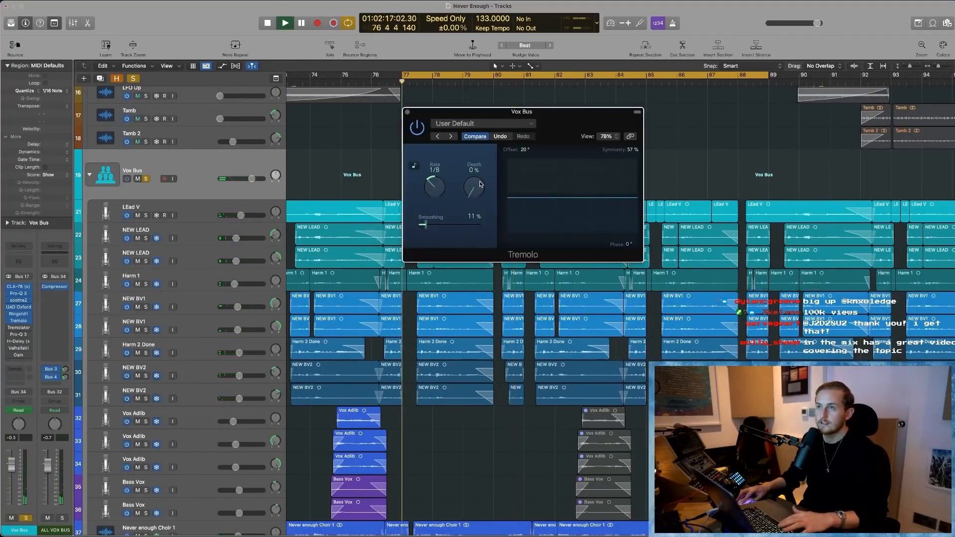
click(406, 112)
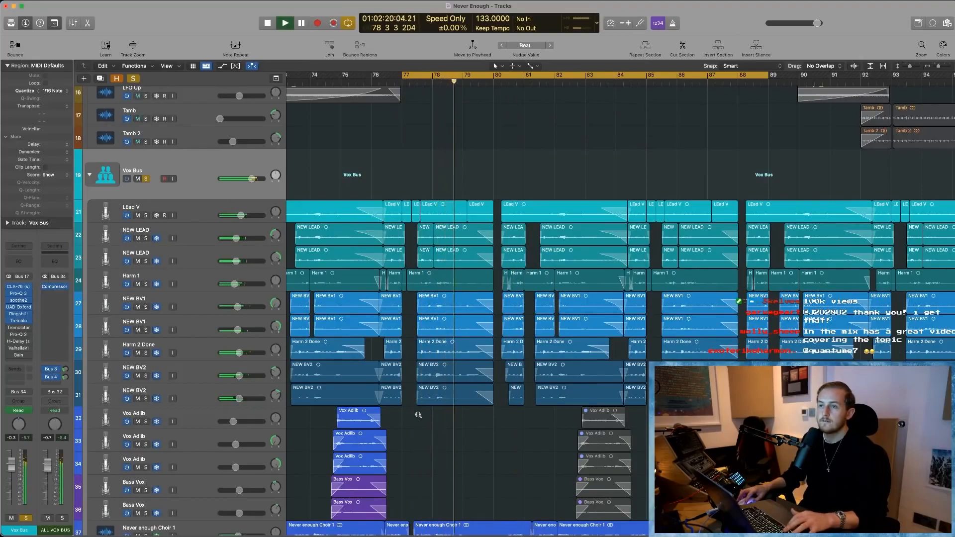
- Follow the soloed vocal playback and examine the lead, harmony, adlib and choir layers between bars 79 and 86
scroll(418, 415, up, 5)
scroll(418, 415, right, 4)
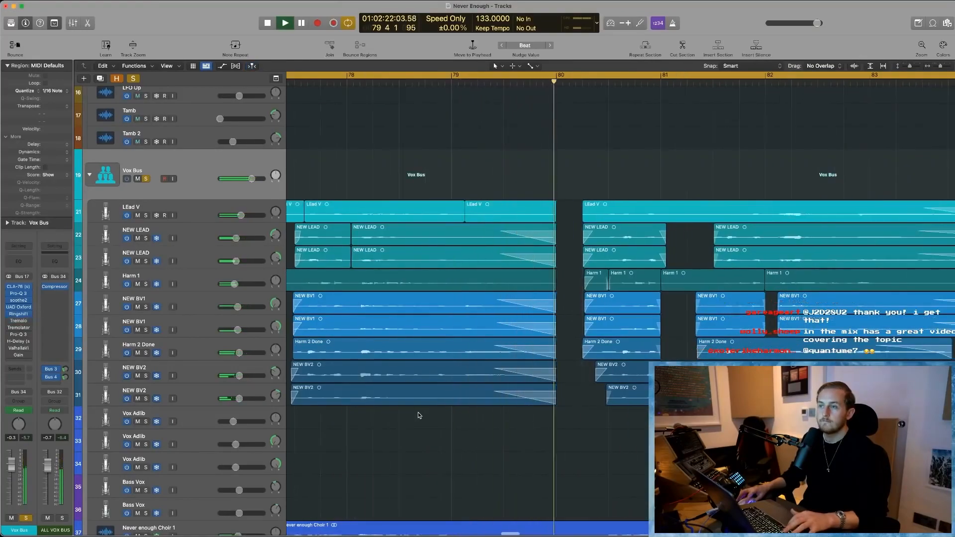
scroll(418, 415, right, 3)
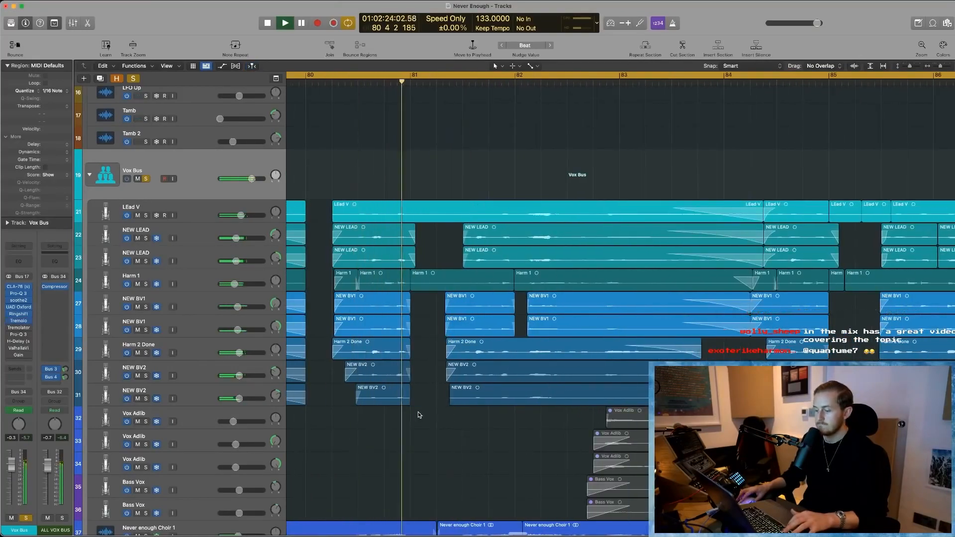
scroll(492, 443, right, 3)
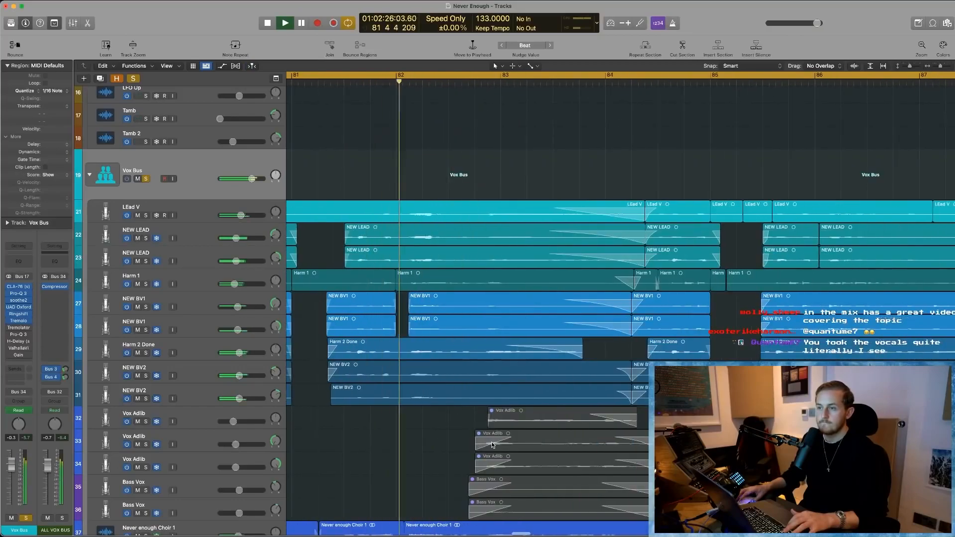
scroll(492, 443, down, 1)
scroll(491, 444, down, 1)
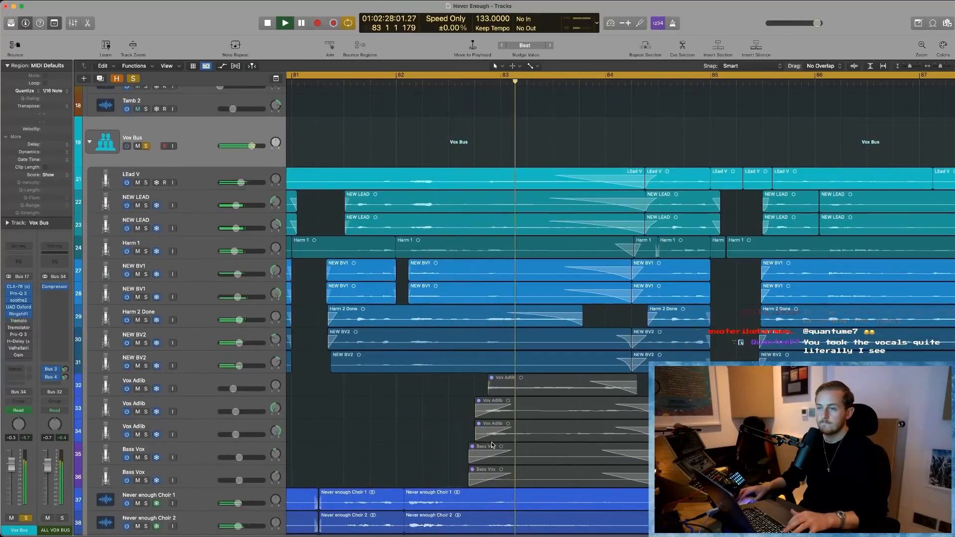
scroll(492, 441, right, 3)
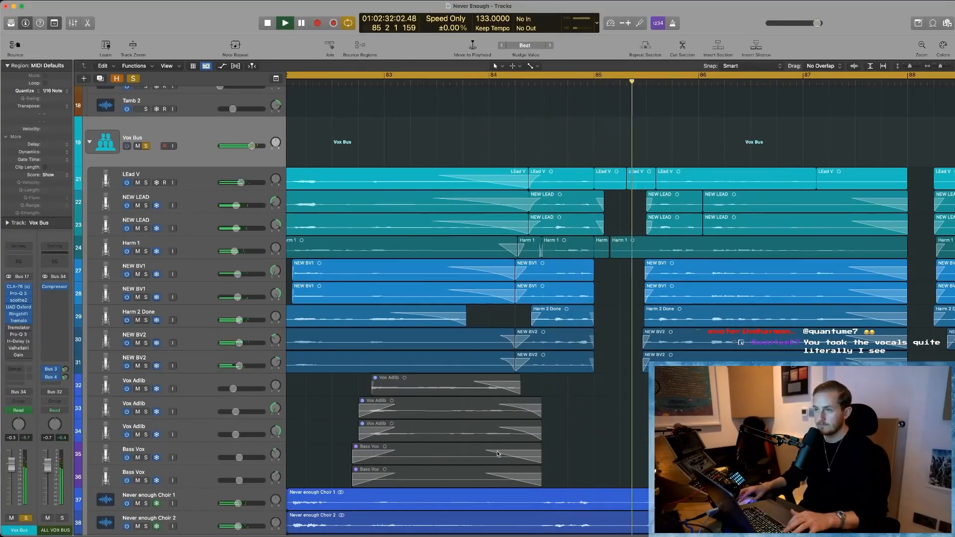
scroll(605, 459, down, 5)
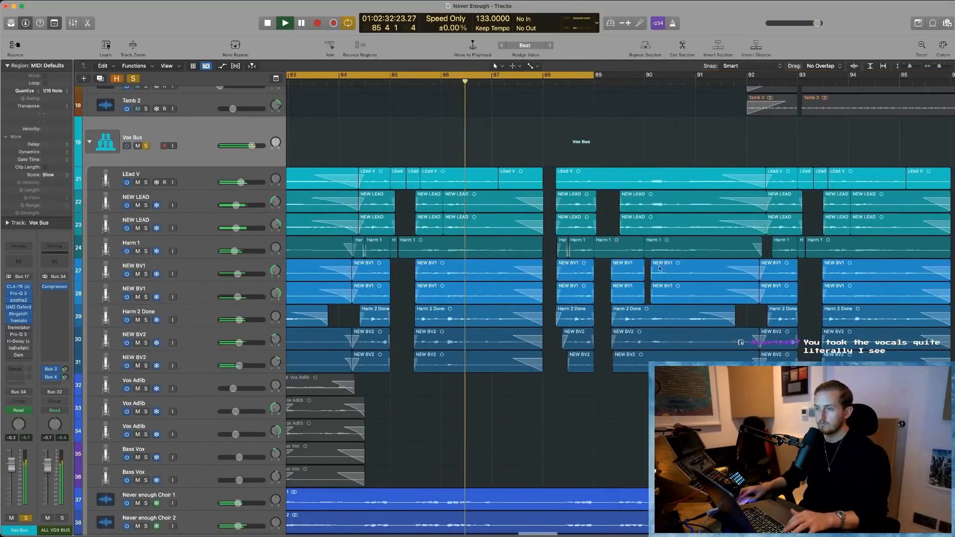
- Turn off the cycle range, dismiss the system overload alert, and move the playhead to bar 90
click(644, 209)
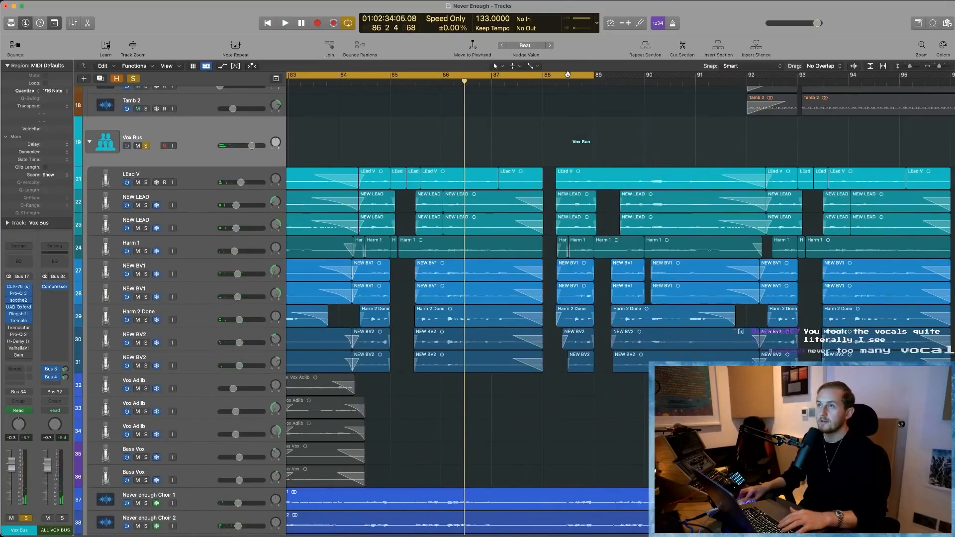
key(space)
scroll(601, 431, down, 2)
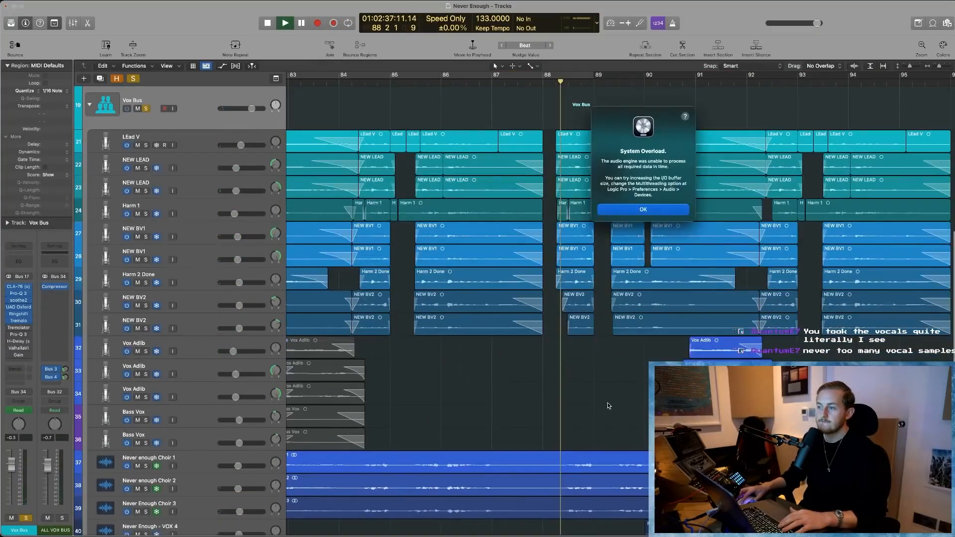
click(650, 210)
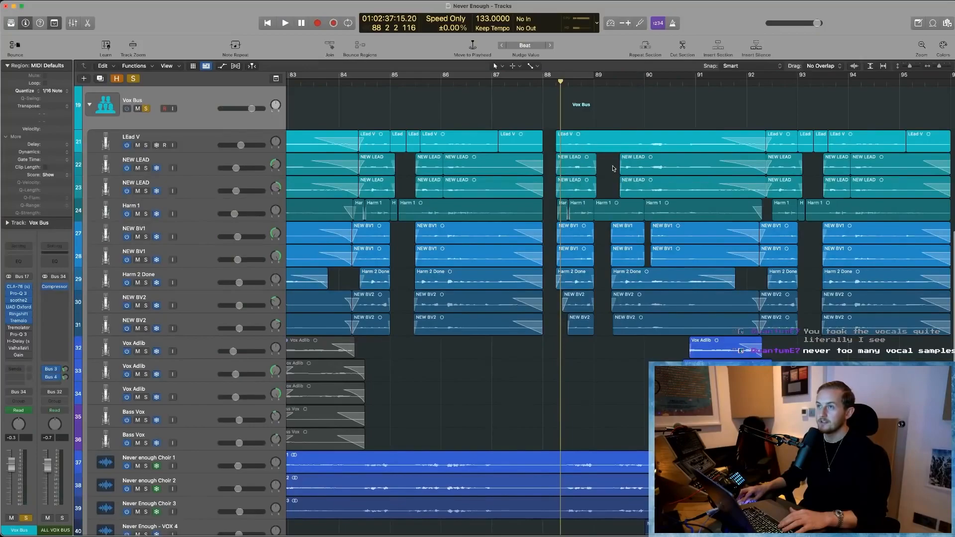
scroll(563, 105, right, 3)
click(561, 81)
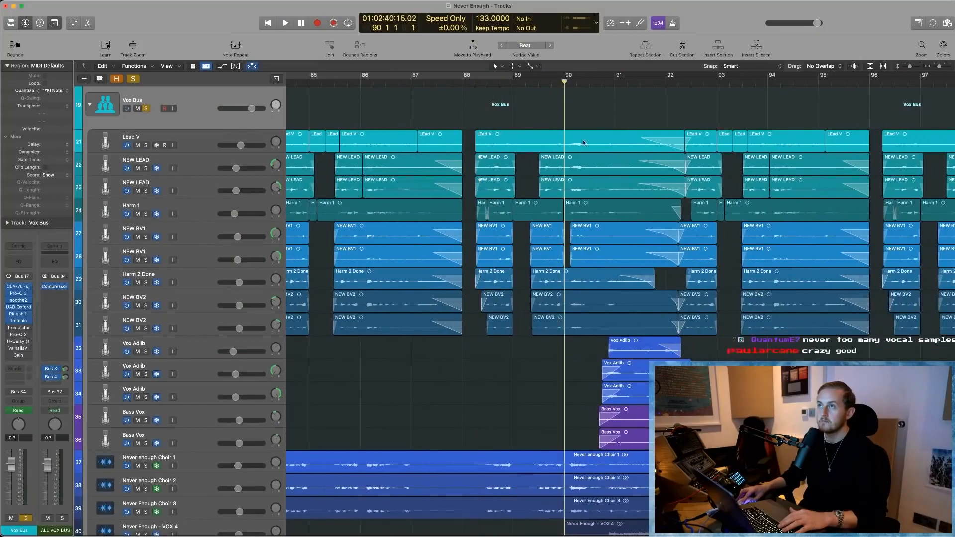
- Play the vocals from bar 90, set the cycle range to bars 90 to 93, and dismiss the system overload alert
key(space)
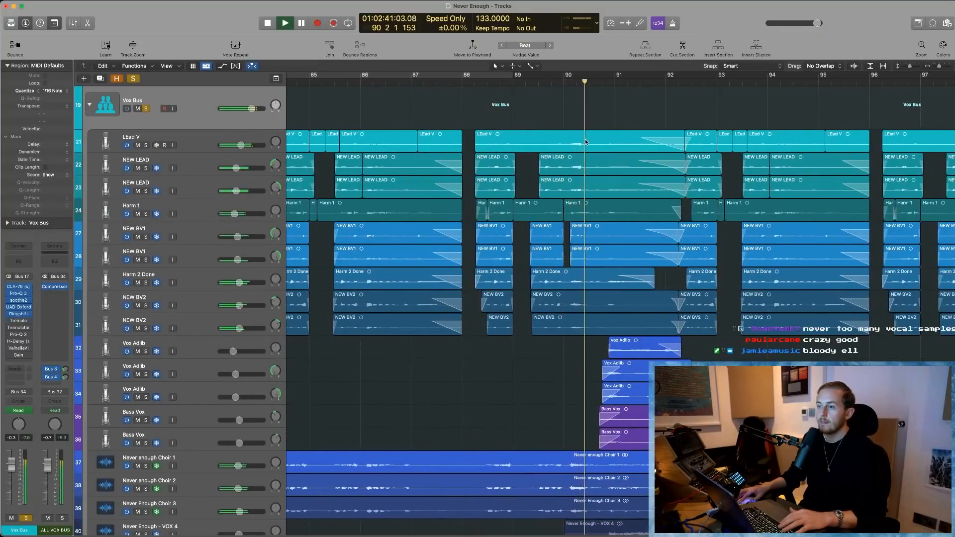
scroll(585, 142, down, 3)
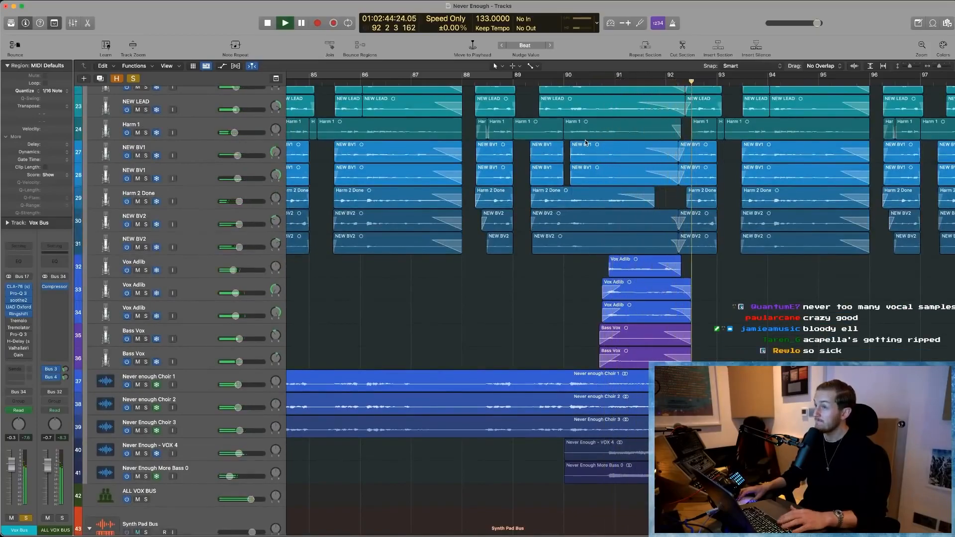
drag(568, 78, 716, 79)
scroll(631, 454, down, 1)
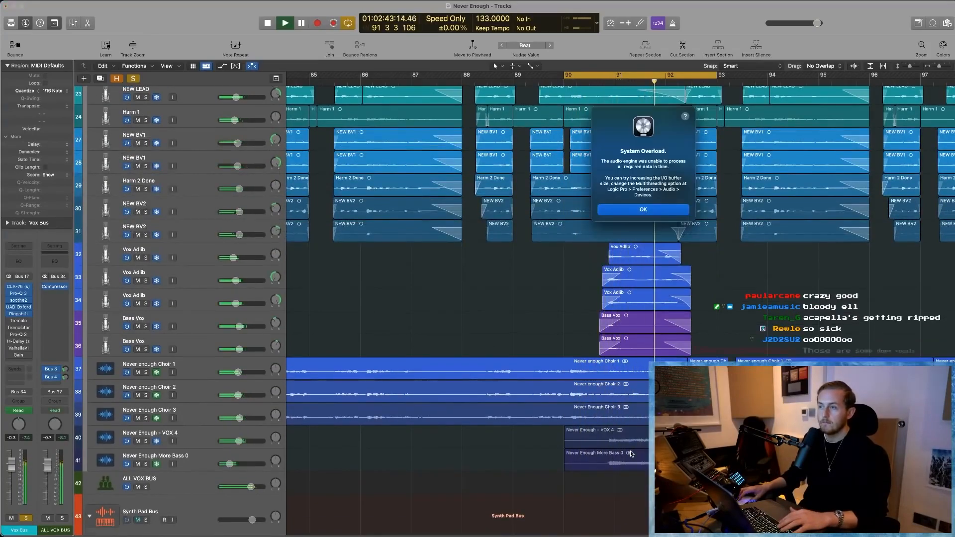
key(Return)
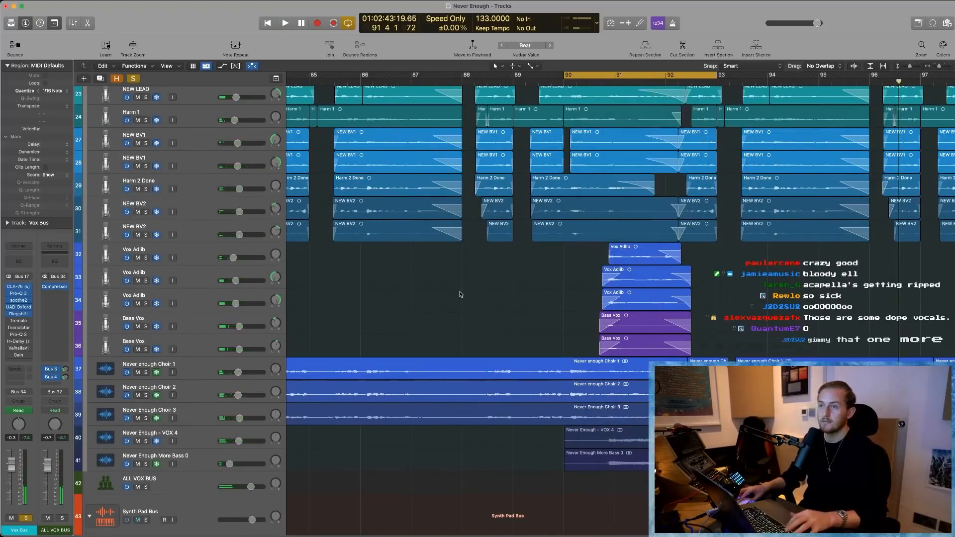
- Set the cycle range to bars 85 to 93 and focus the view on the Vox Bus vocal tracks
key(z)
scroll(535, 311, right, 5)
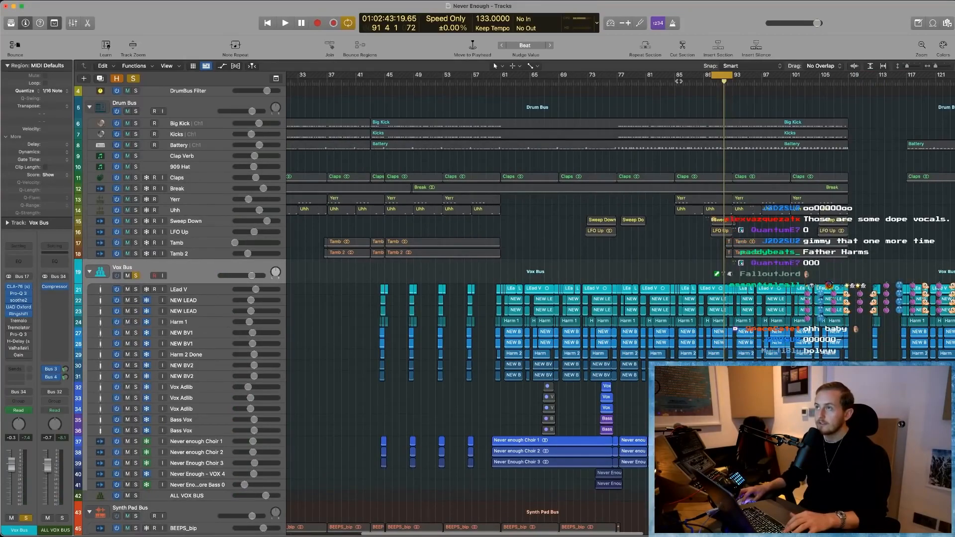
drag(679, 75, 733, 76)
drag(653, 271, 818, 388)
scroll(468, 314, left, 2)
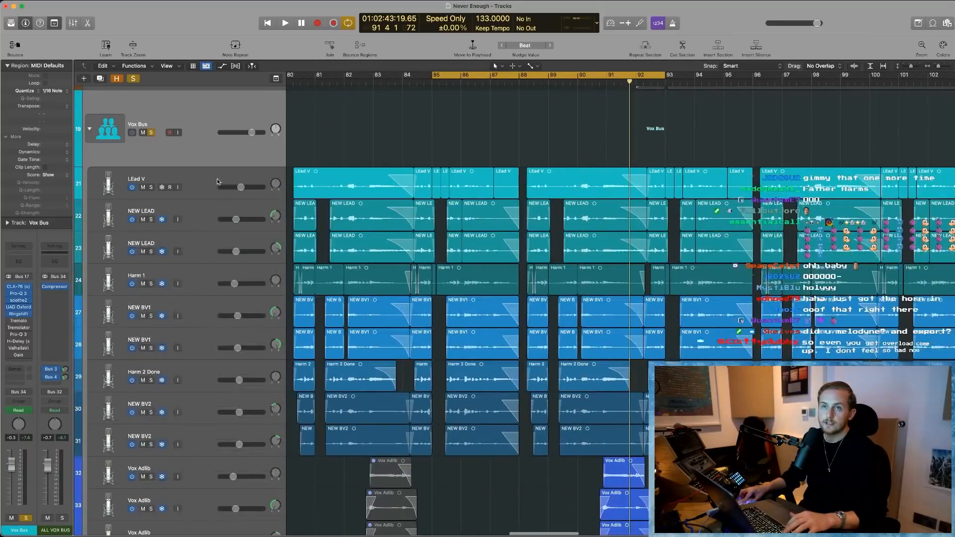
- Solo the LEad V track in place of the Vox Bus and play it from bar 85
click(167, 189)
click(150, 187)
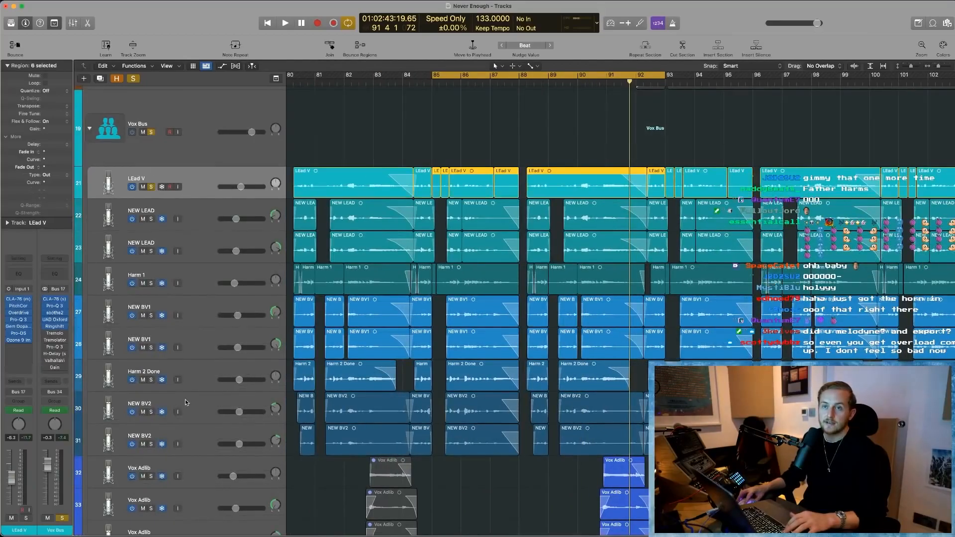
shift+click(192, 437)
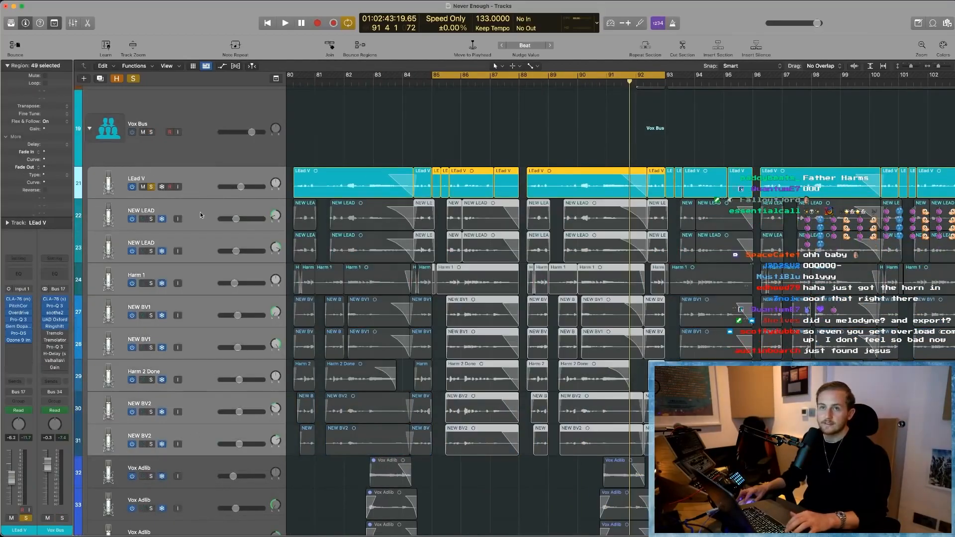
click(196, 177)
key(space)
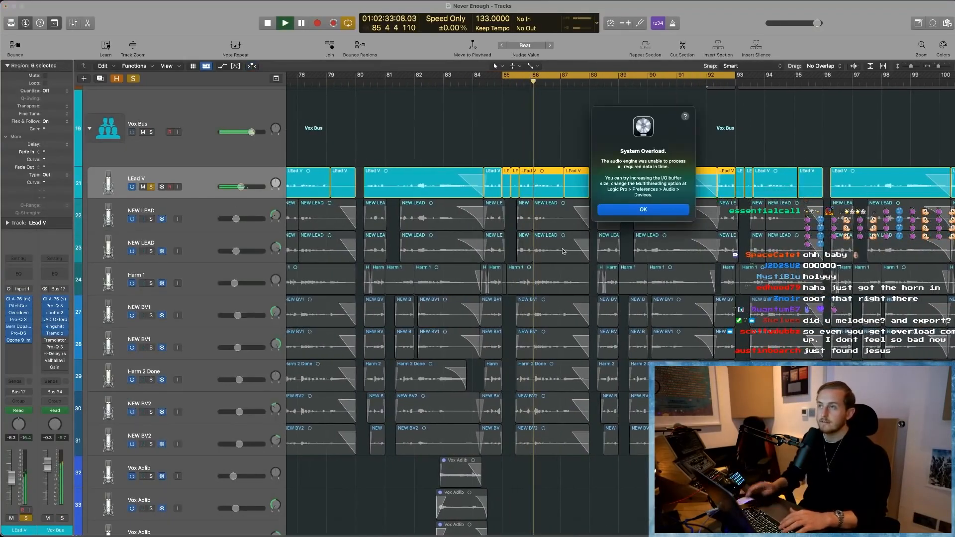
- Dismiss the system overload alert and audition the soloed LEad V track up to about bar 88
key(Return)
scroll(562, 252, right, 3)
key(space)
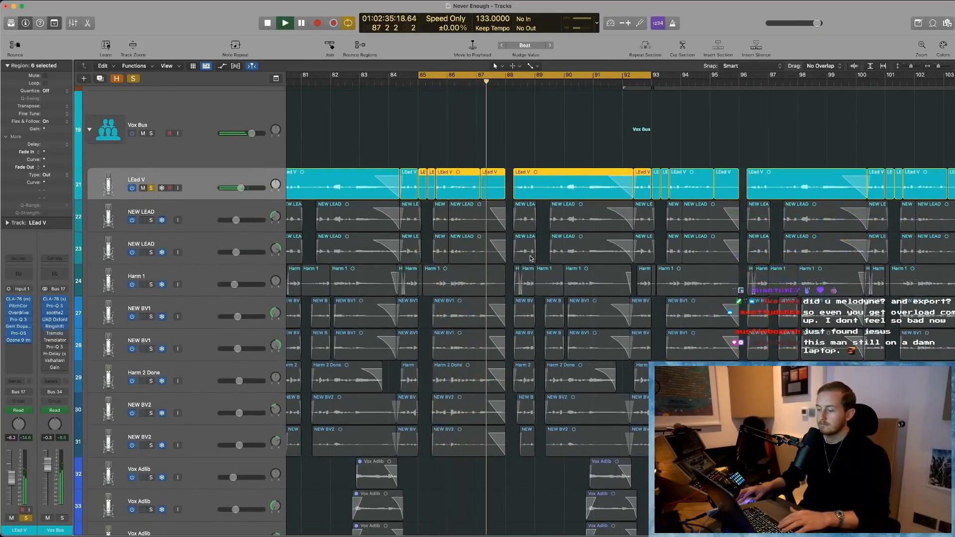
key(space)
scroll(381, 221, left, 1)
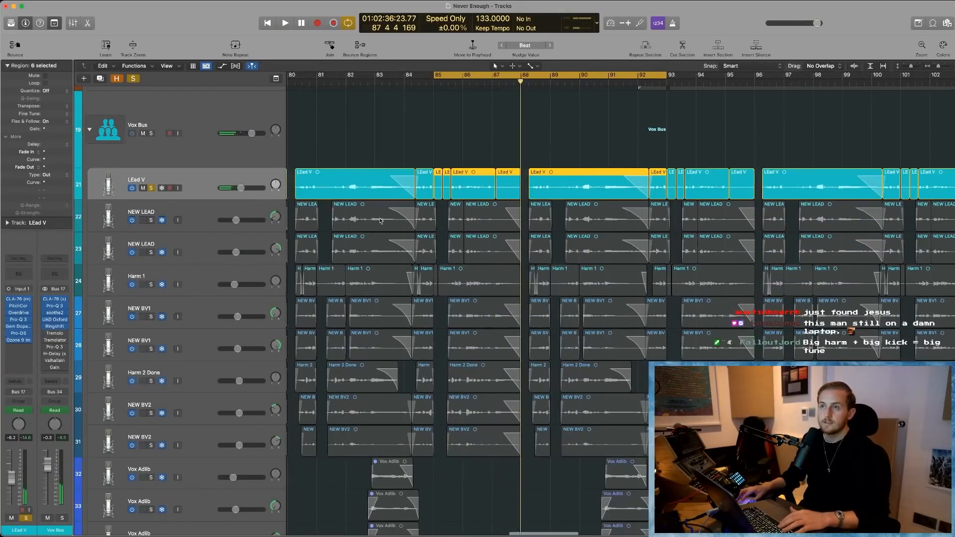
scroll(381, 220, left, 2)
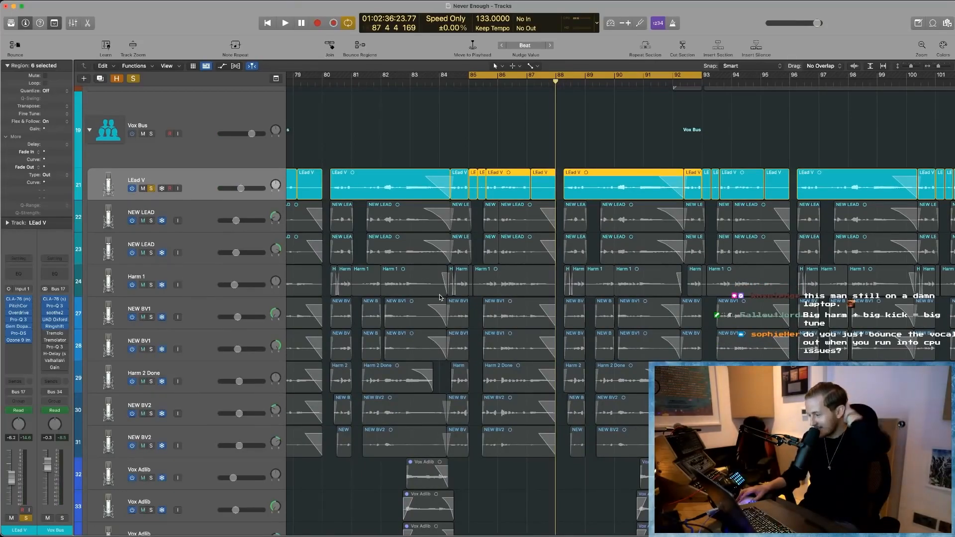
scroll(443, 296, right, 2)
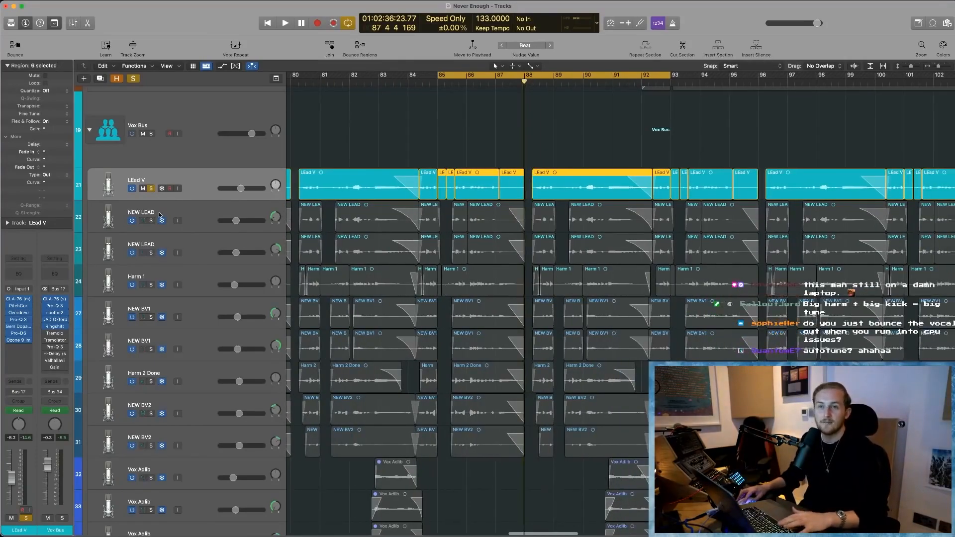
- Solo both NEW LEAD tracks together with LEad V, audition the stacked leads from bar 85, and dismiss the system overload alert
double_click(184, 214)
key(Return)
key(space)
click(152, 221)
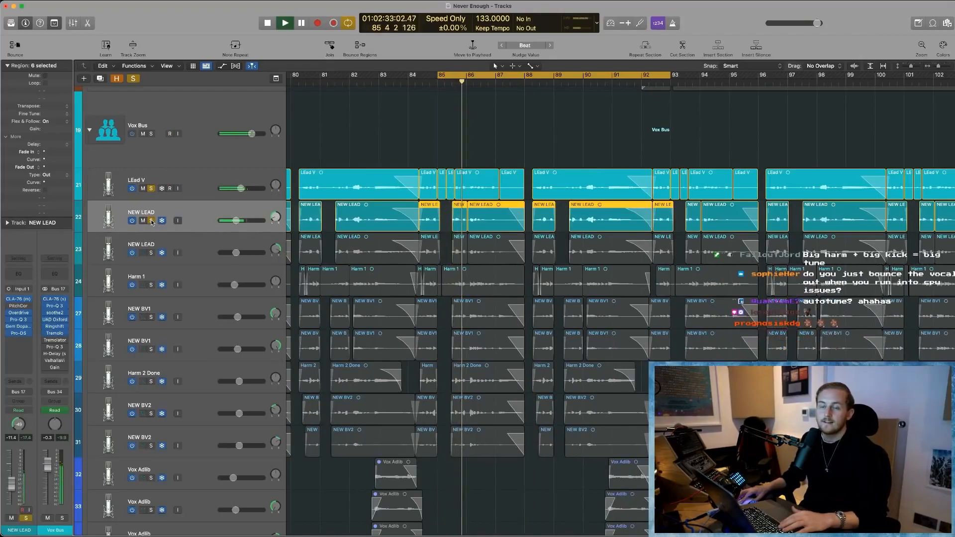
click(152, 253)
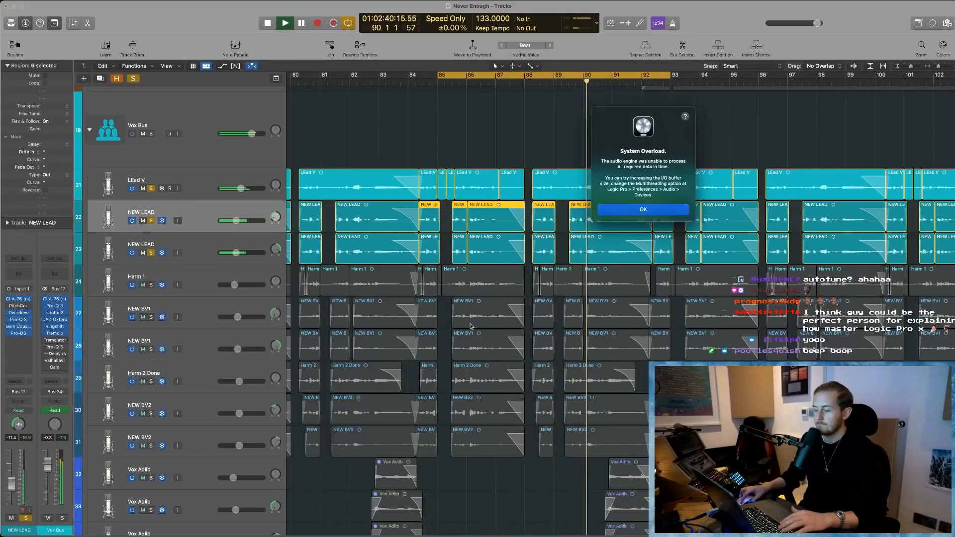
key(Return)
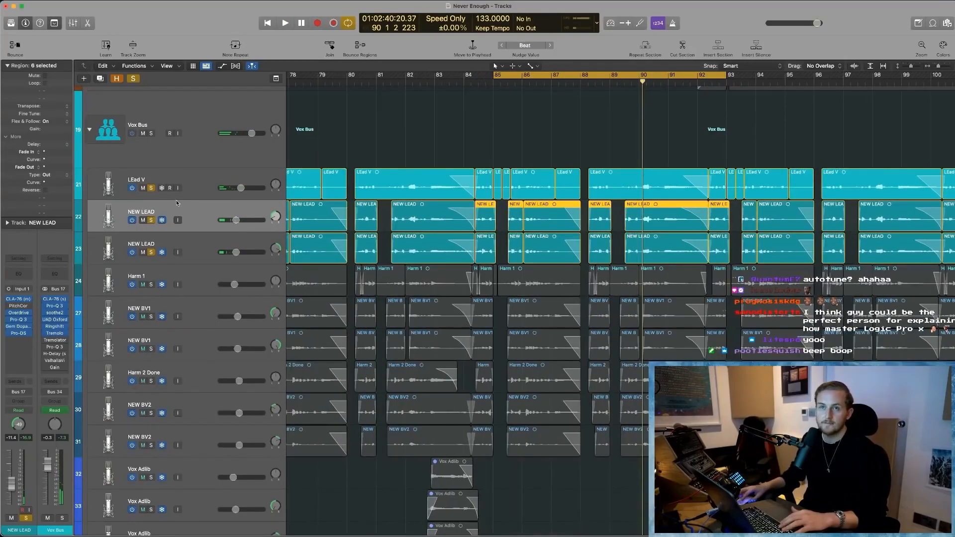
- Remove the solo from both NEW LEAD tracks and bypass all plug-ins on LEad V and the Vox Bus
click(189, 179)
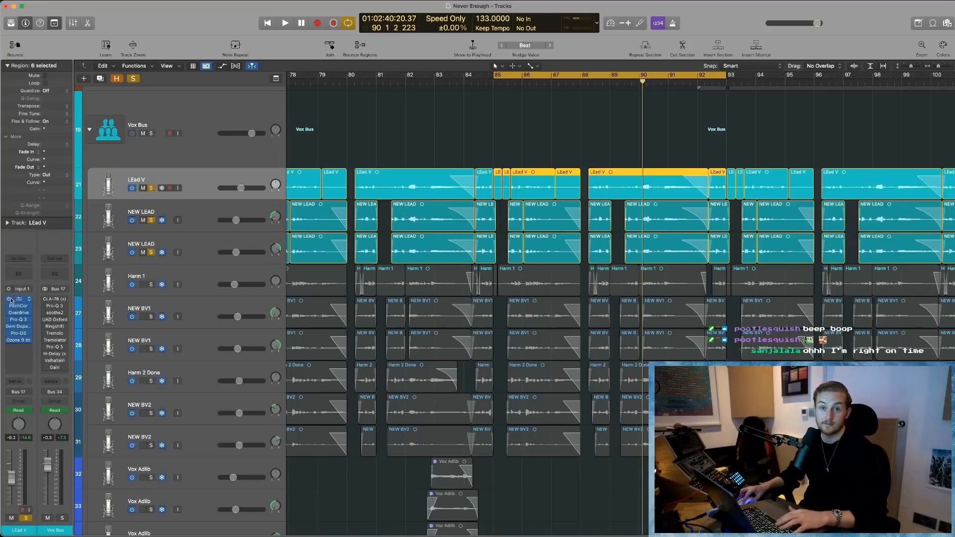
click(152, 221)
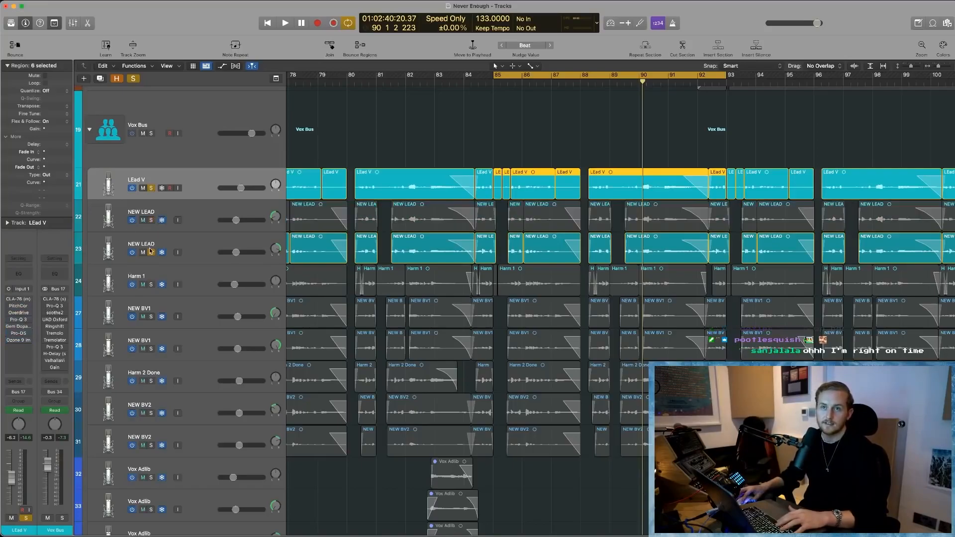
click(150, 252)
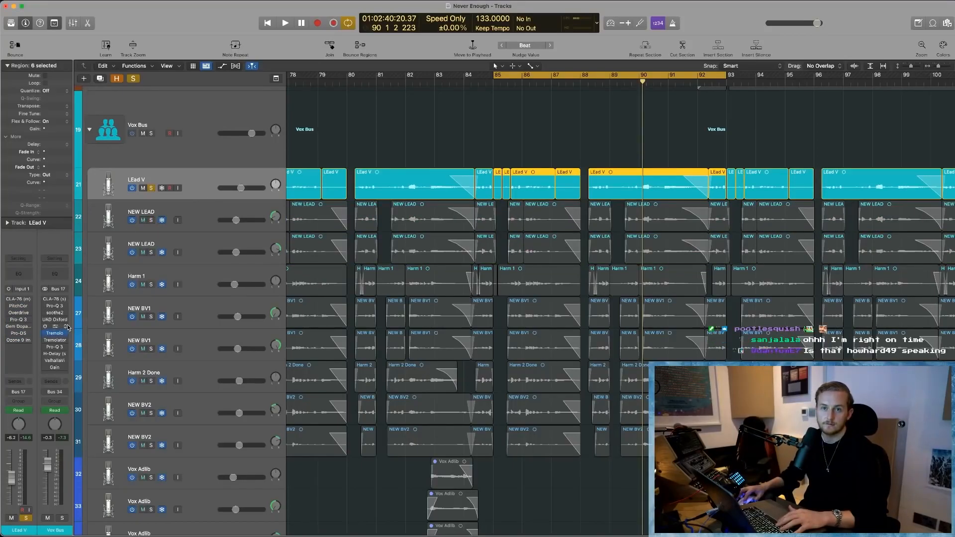
- Set the LEad V volume to -0.3 dB and audition the unprocessed lead vocal within the cycle range, dismissing the overload alert
key(space)
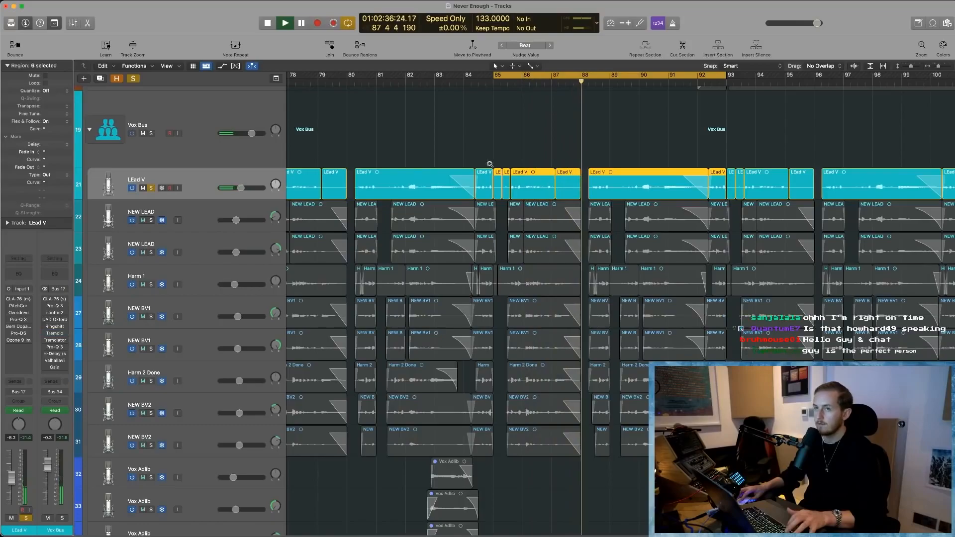
drag(241, 188, 252, 188)
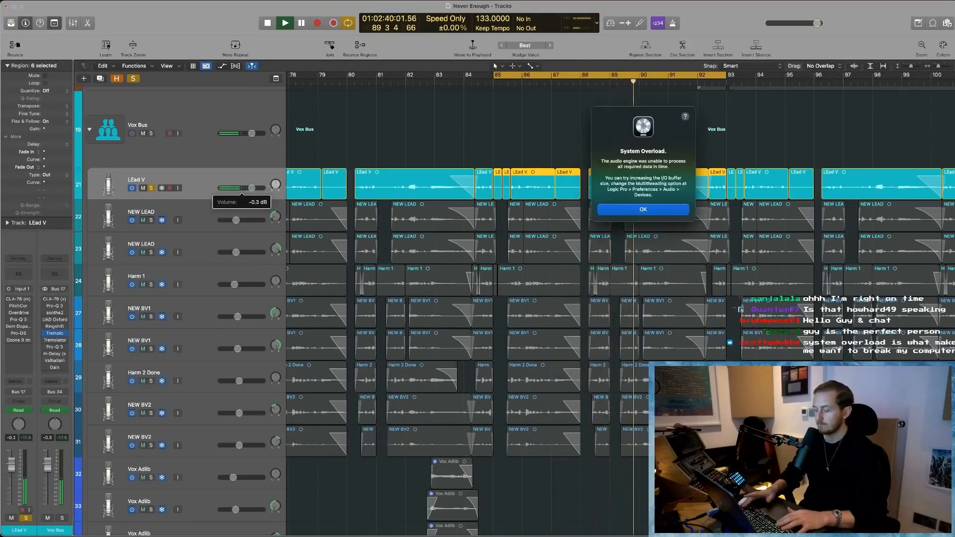
key(Return)
click(609, 81)
key(space)
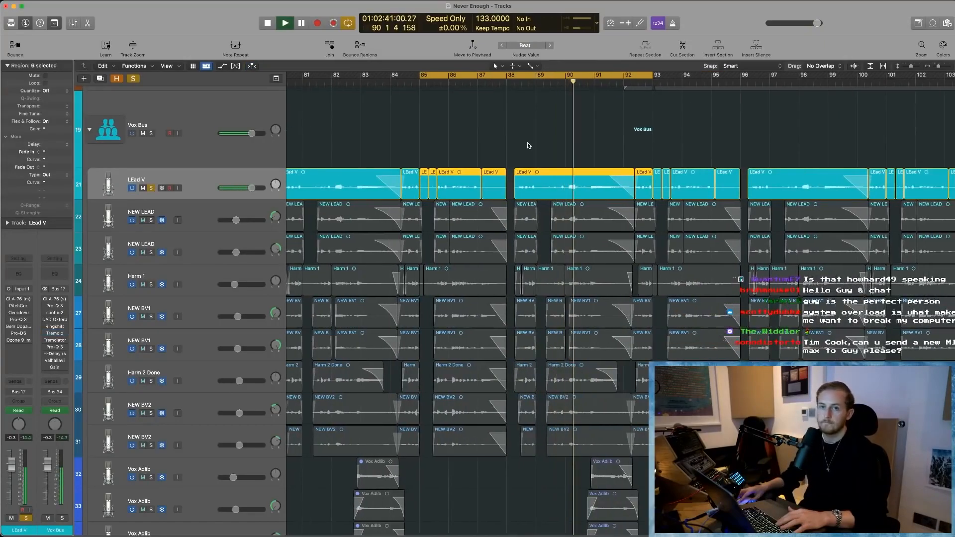
key(space)
click(65, 315)
click(55, 312)
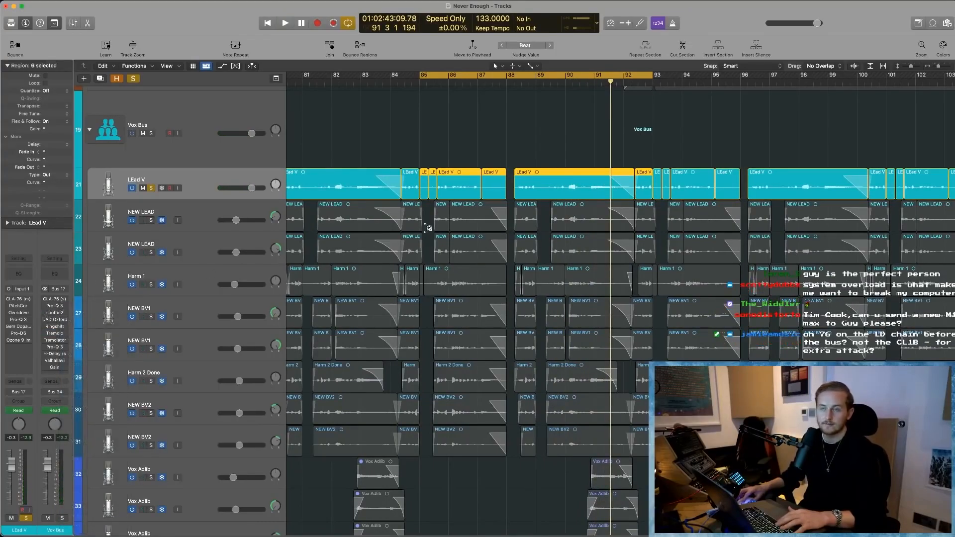
- Enable and open the CLA-76 on LEad V, set the track volume to -2.9 dB, and audition the compressed vocal
click(434, 155)
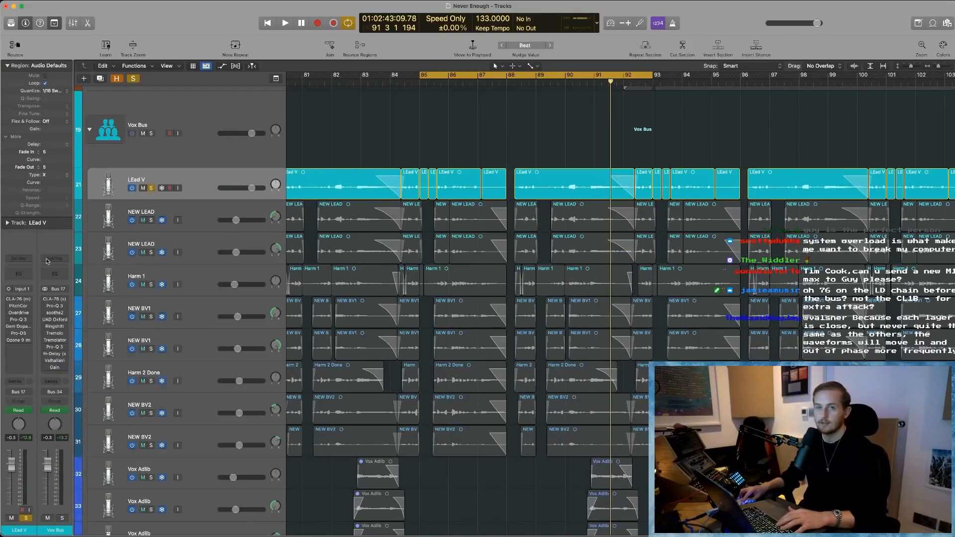
click(19, 300)
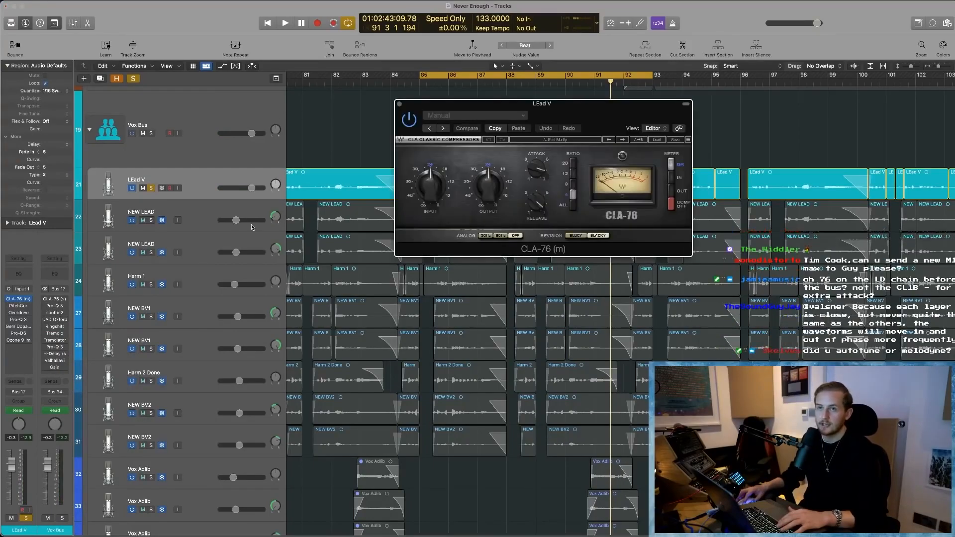
drag(251, 188, 248, 188)
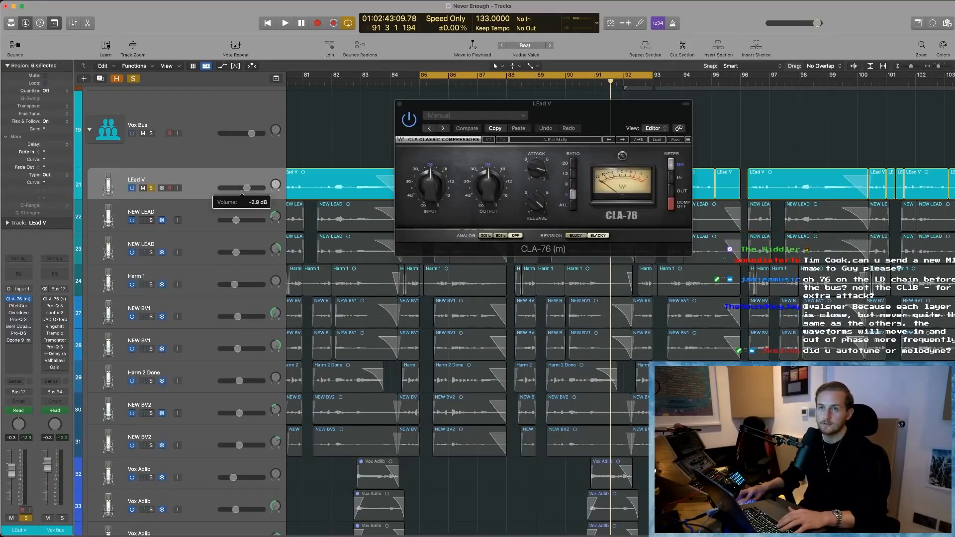
drag(578, 117, 529, 139)
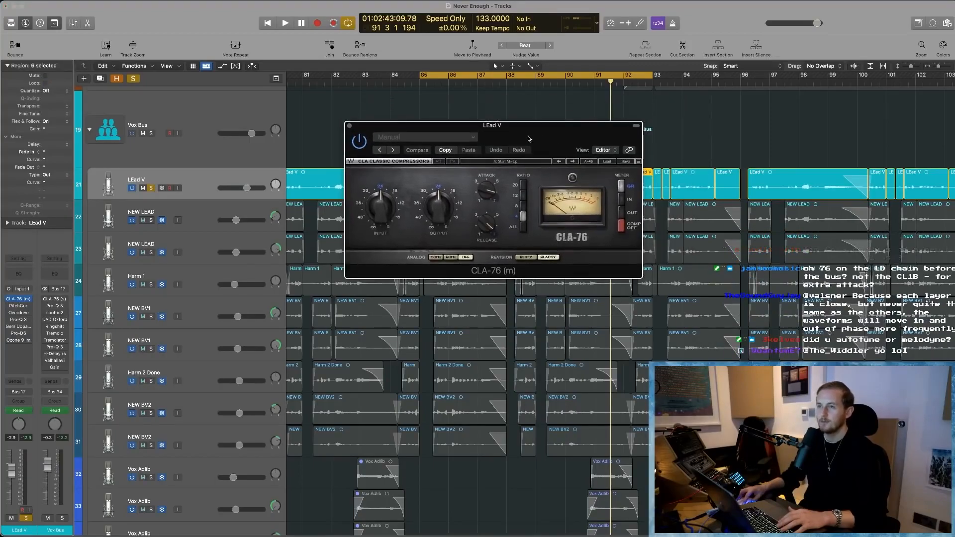
key(space)
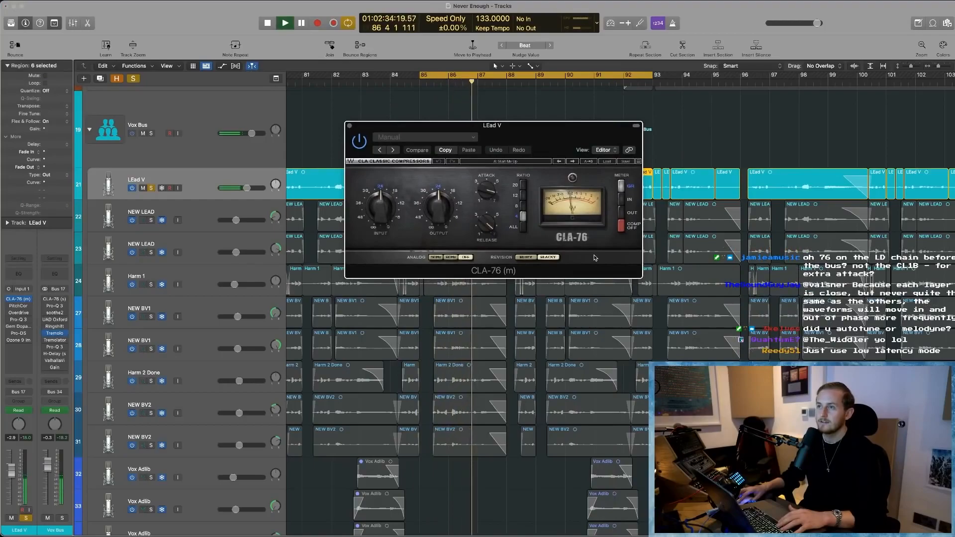
key(space)
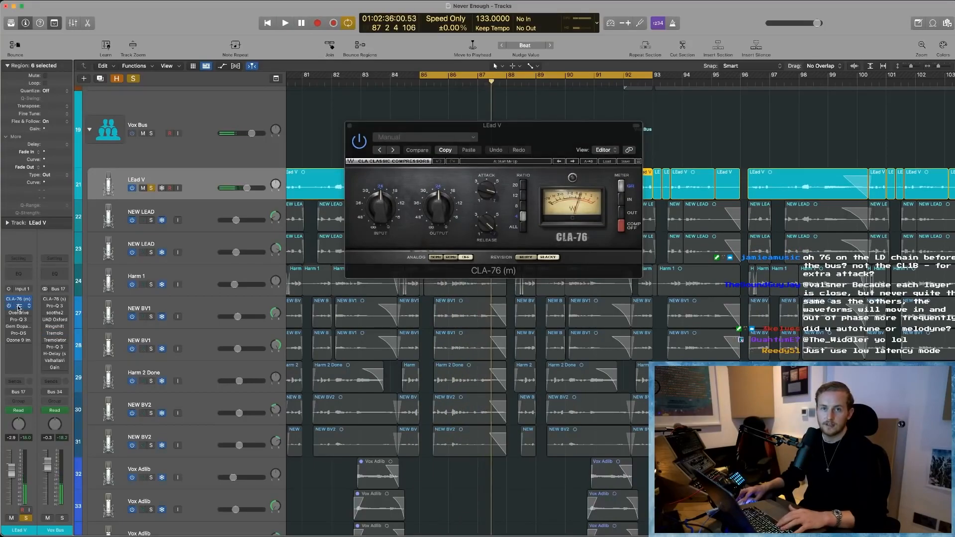
- Enable Pitch Correction on LEad V and open its window in place of the CLA-76
click(19, 308)
click(350, 125)
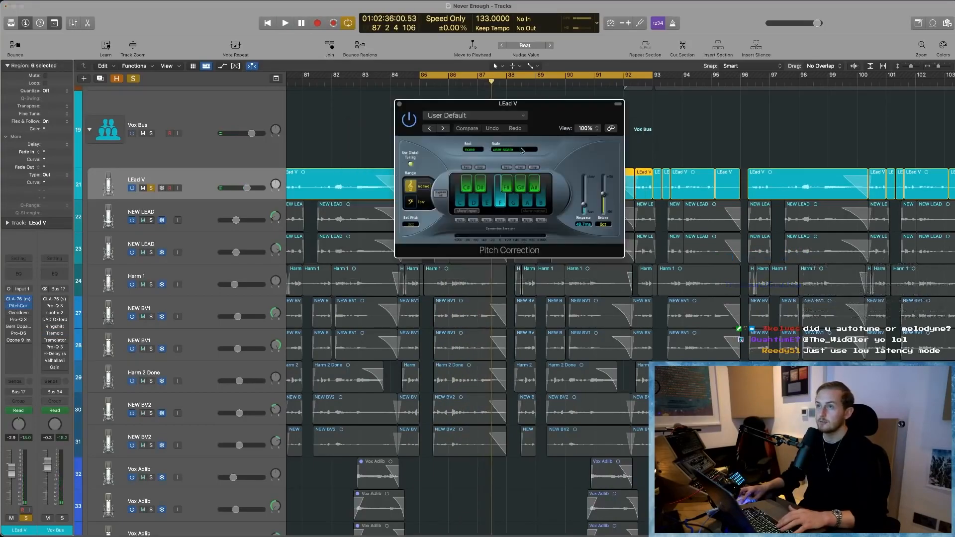
drag(500, 204, 419, 268)
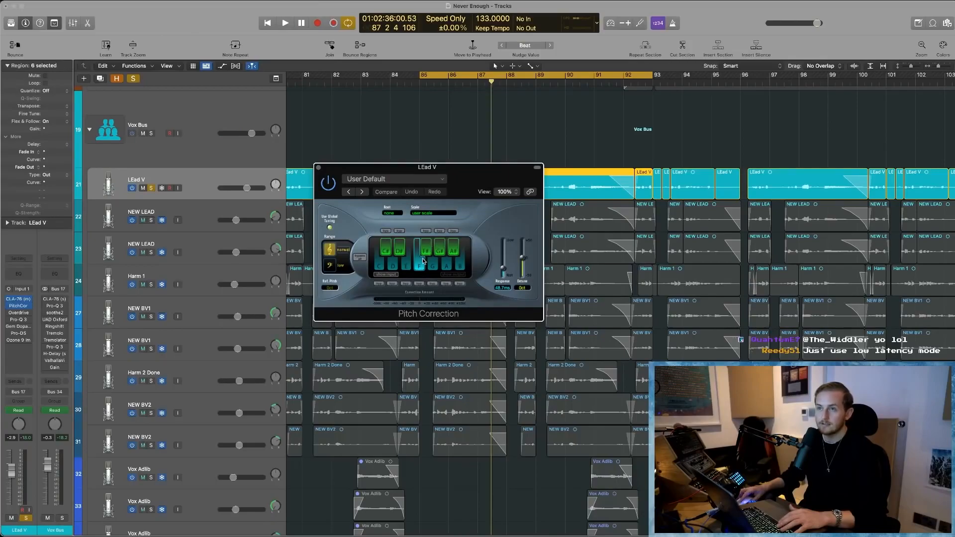
- Audition the lead vocal with the Pitch Correction response at 0 ms, then restore the previous response and play again
key(space)
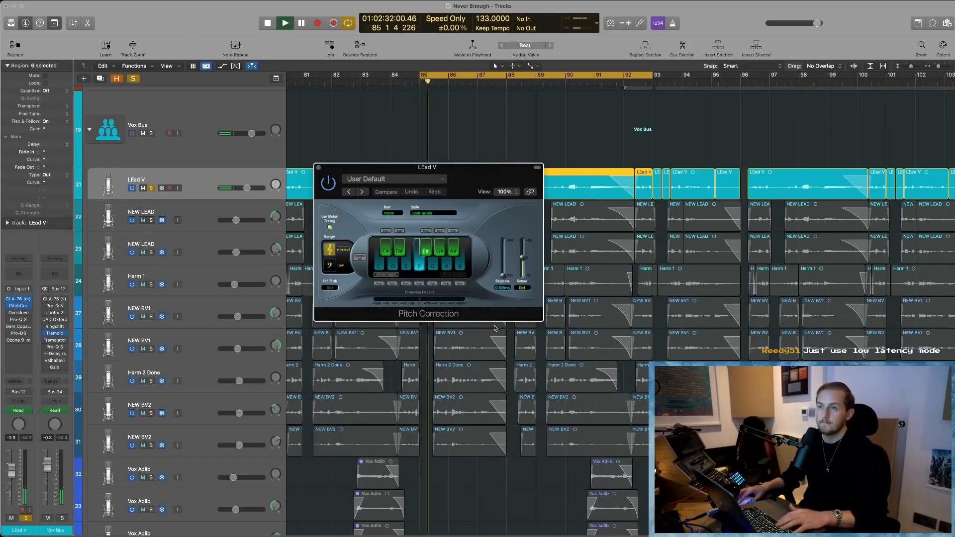
drag(503, 269, 508, 322)
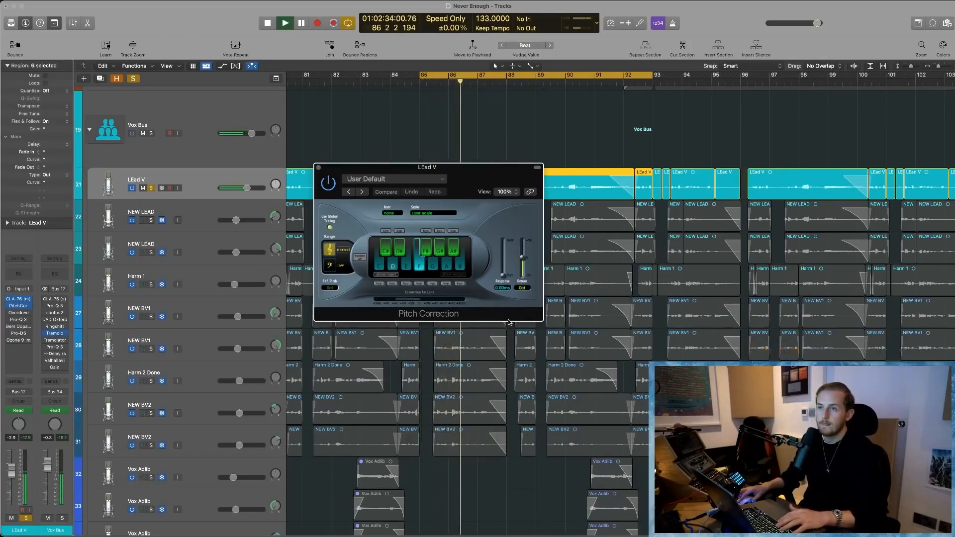
key(space)
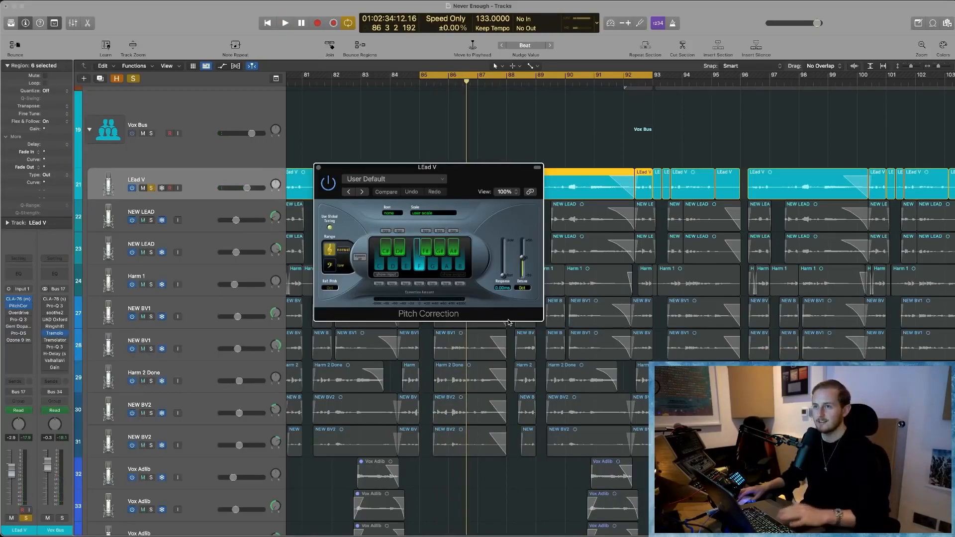
key(space)
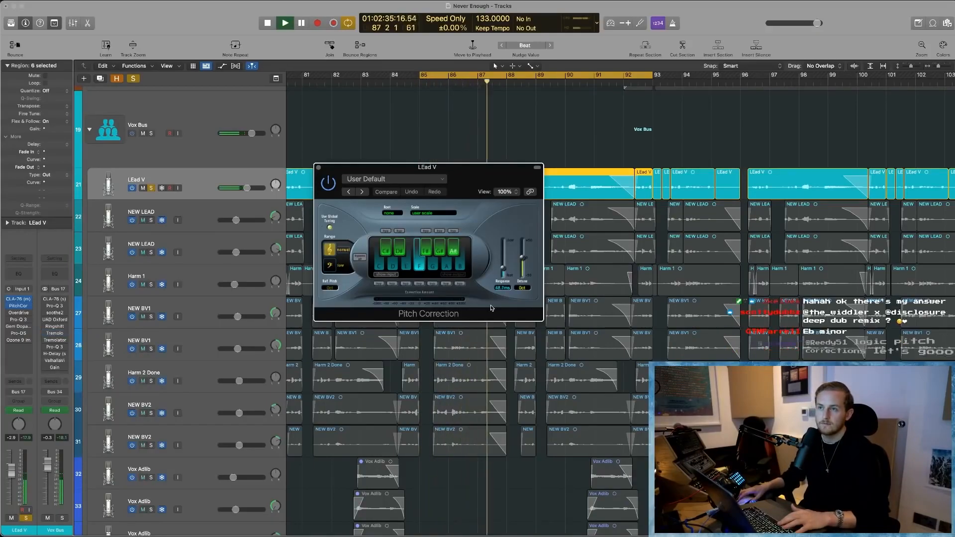
- Stop playback and move the Pitch Correction window down, clear of the LEad V regions
key(space)
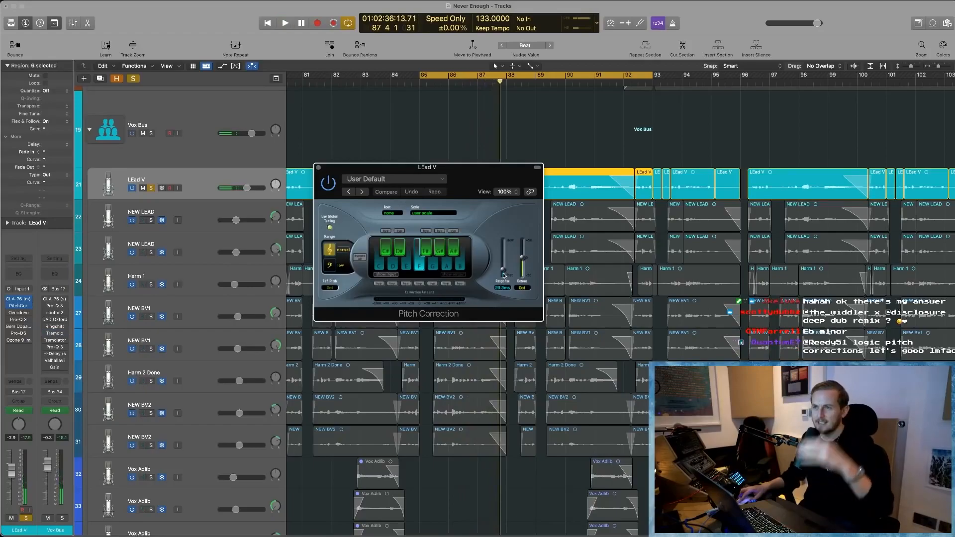
drag(494, 175, 484, 233)
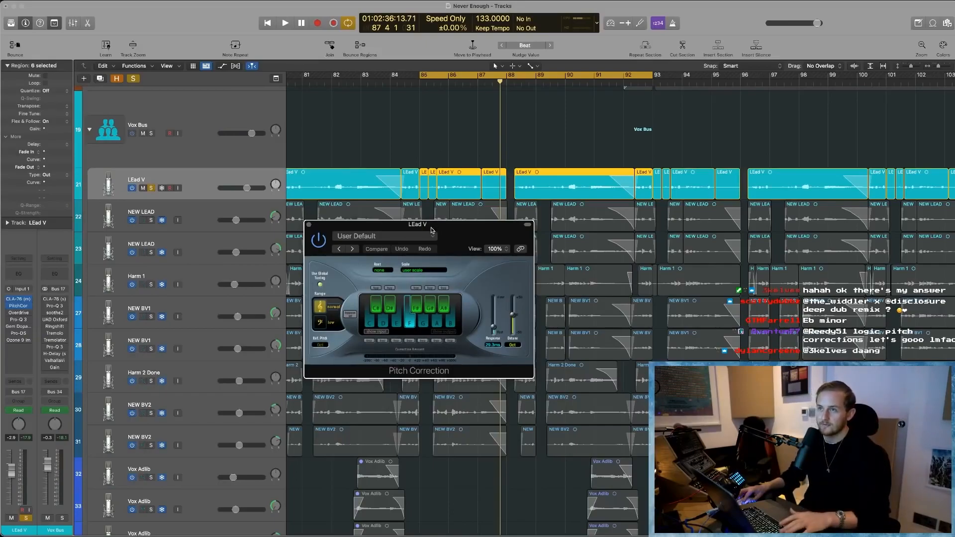
drag(441, 230, 450, 308)
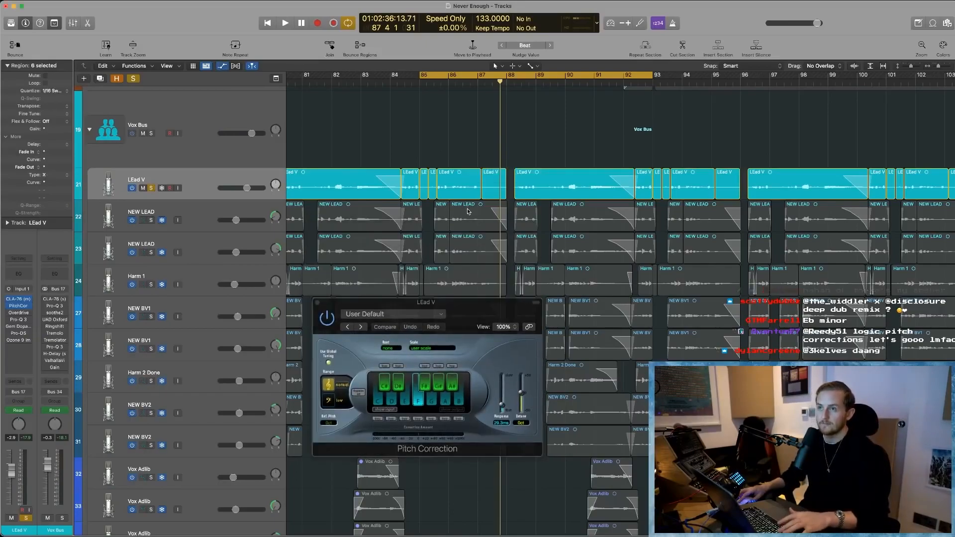
- Show the track automation, close Pitch Correction, and audition the lead vocal against its Response automation around bars 83 to 88, dismissing the overload alert
key(a)
key(super+Down)
click(318, 302)
scroll(490, 308, up, 1)
scroll(489, 308, up, 3)
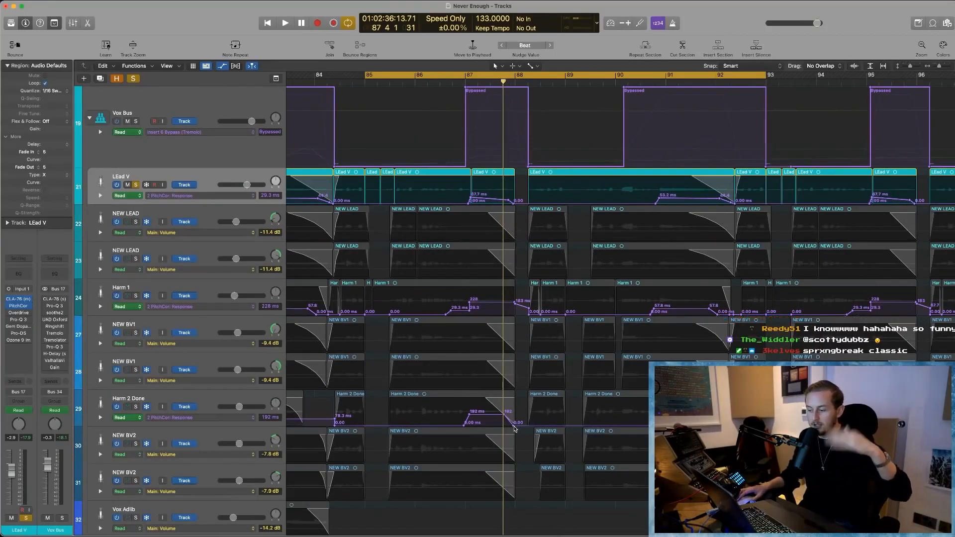
scroll(522, 279, left, 2)
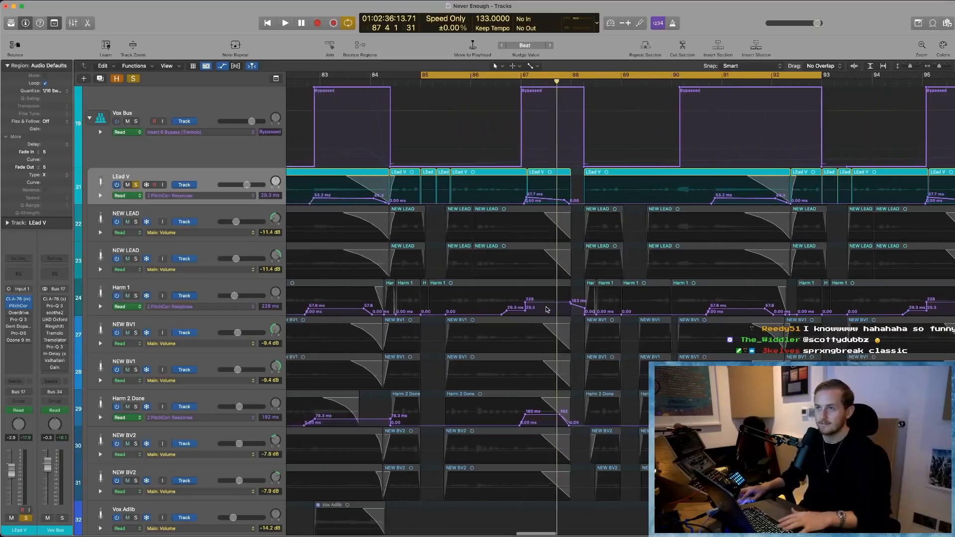
scroll(527, 207, left, 1)
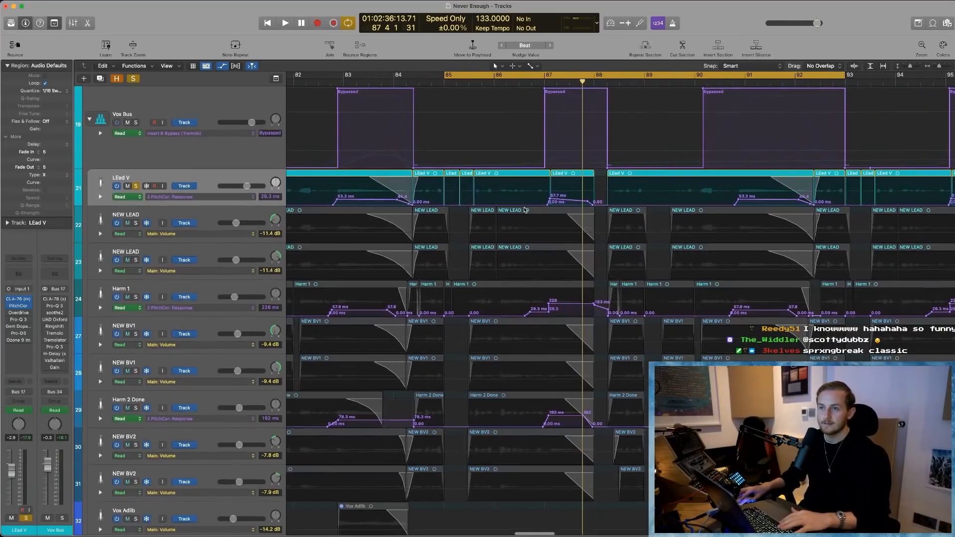
key(space)
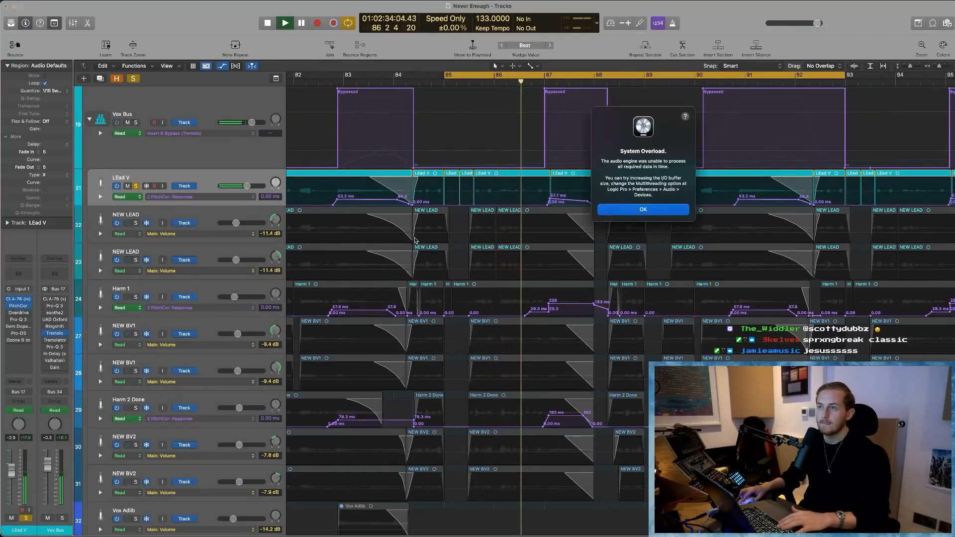
key(Return)
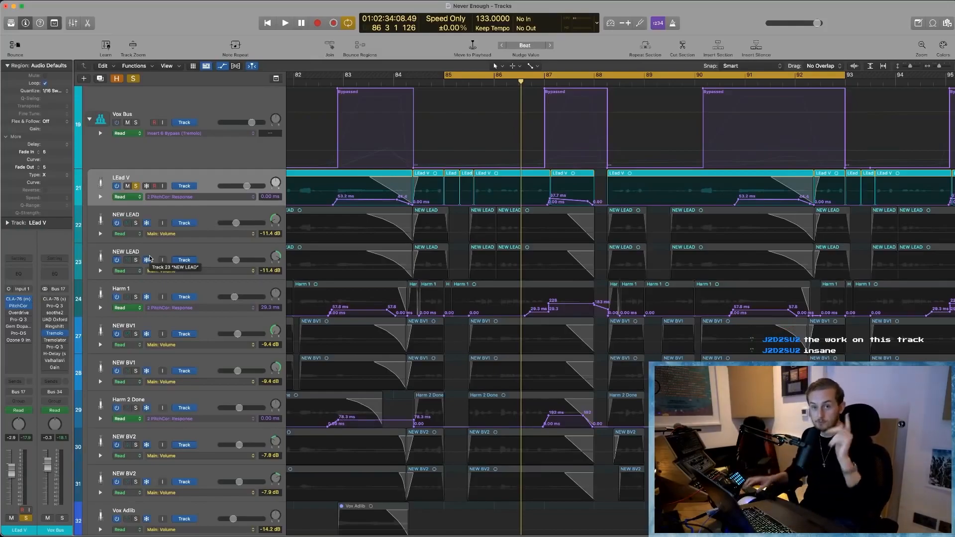
- Set the Vox Bus Tremolo's Depth to 90% and solo the Vox Bus
click(57, 334)
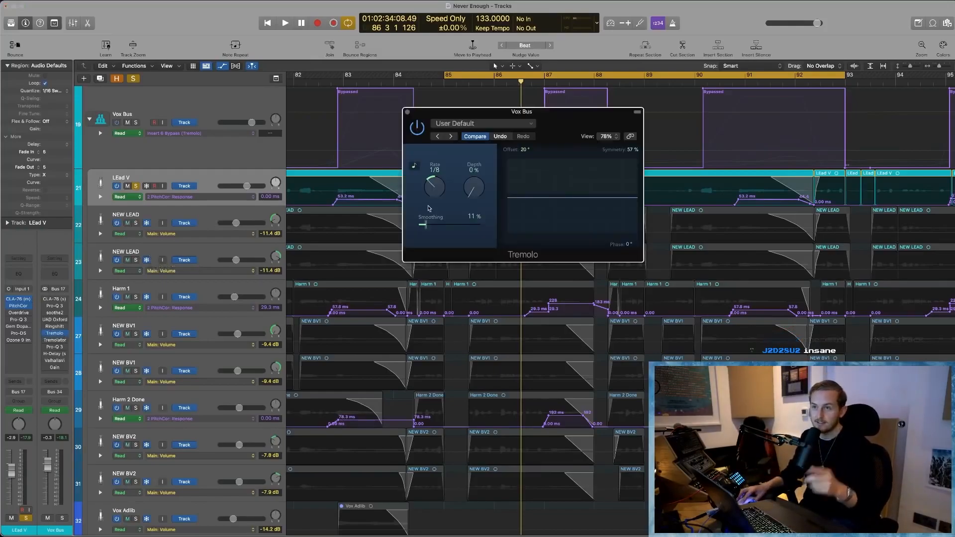
drag(475, 189, 473, 116)
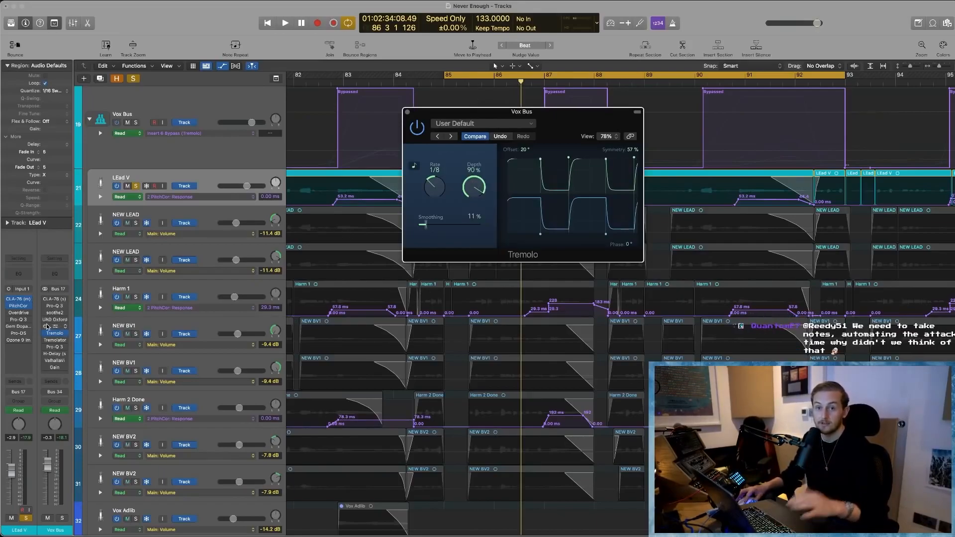
click(137, 123)
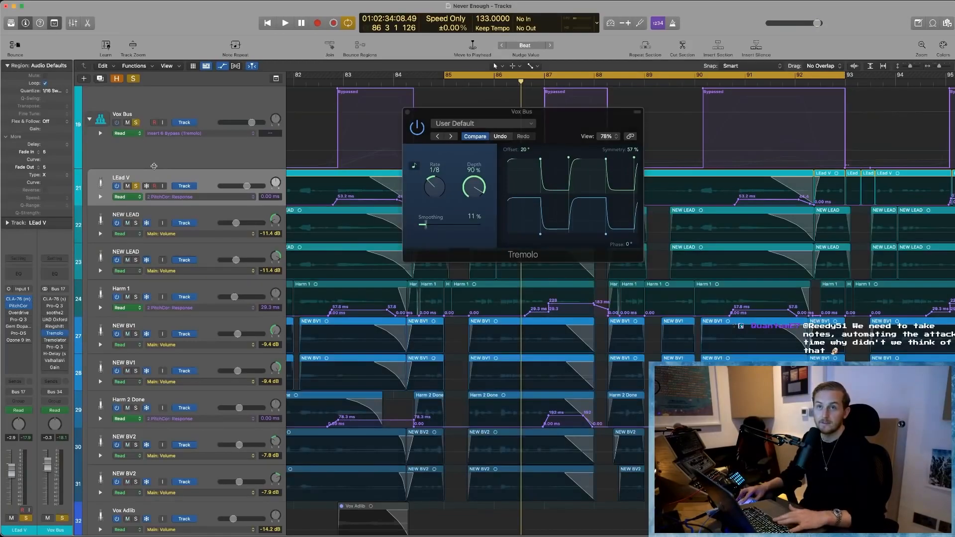
- Audition the soloed Vox Bus twice through the Tremolo's bypass automation around bar 87
key(space)
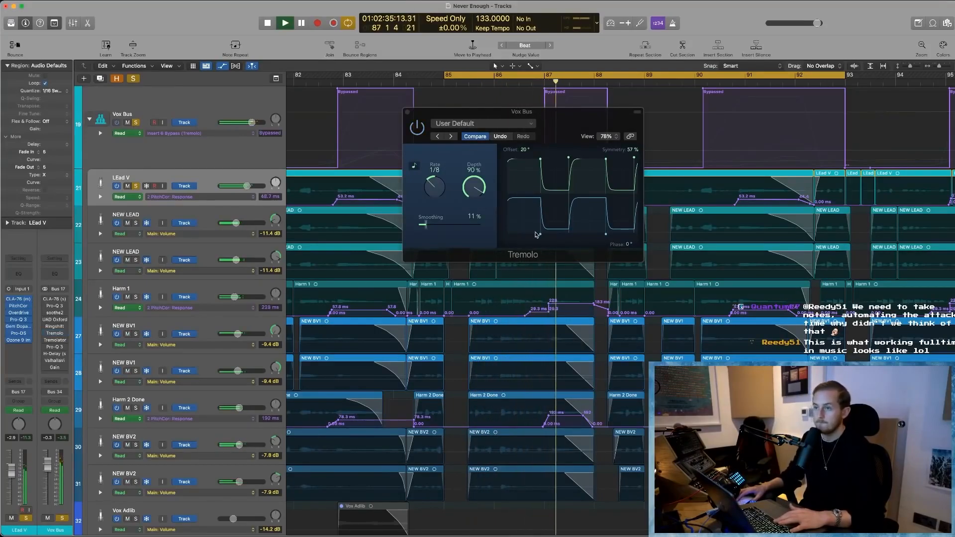
key(space)
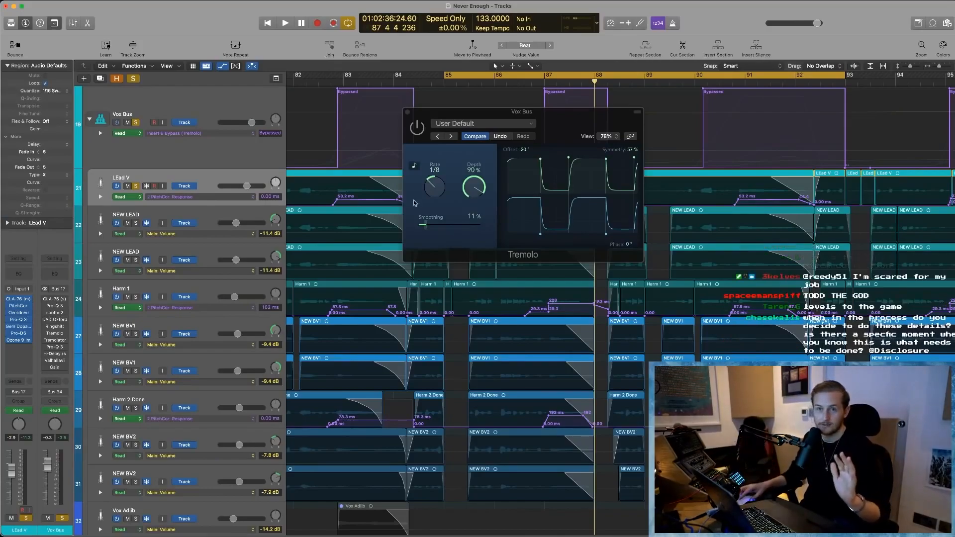
key(space)
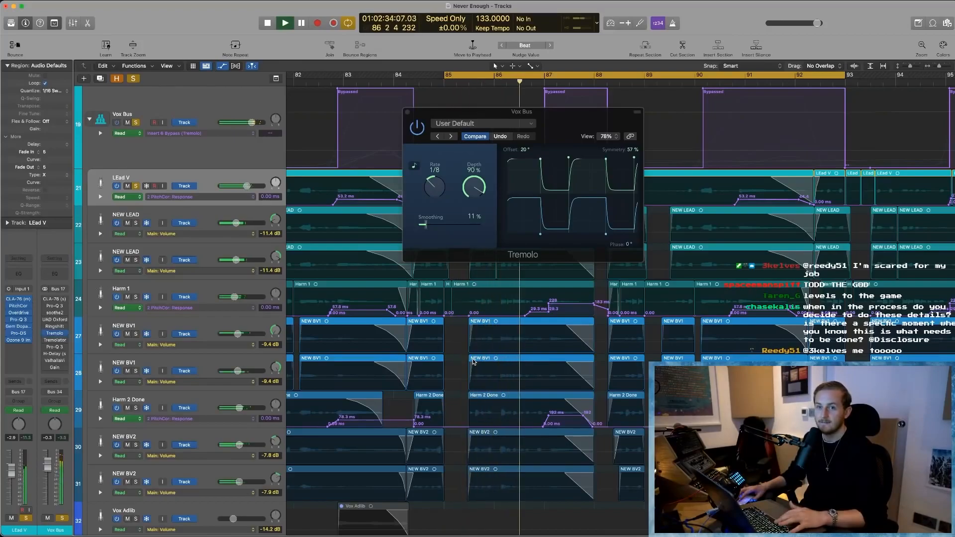
key(space)
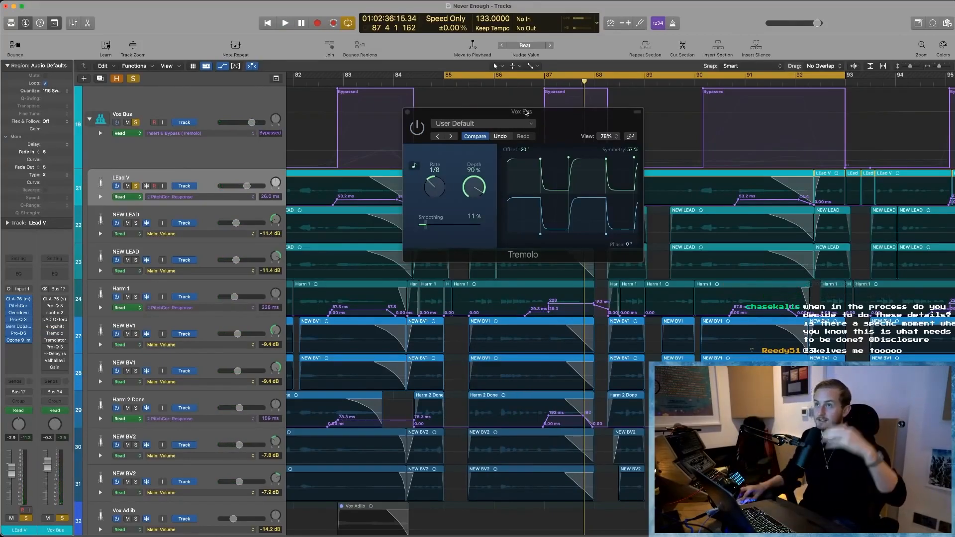
- Move the Tremolo window below the Vox Bus lane, examine the bypass automation, and replay the passage into bar 87 with the window closed
drag(522, 112, 544, 245)
scroll(567, 150, right, 10)
scroll(566, 139, up, 3)
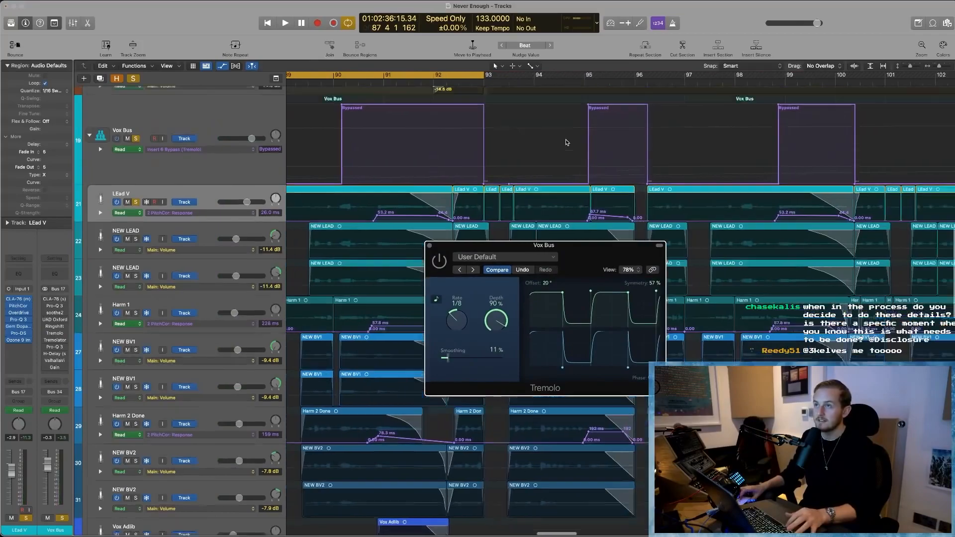
scroll(566, 140, left, 5)
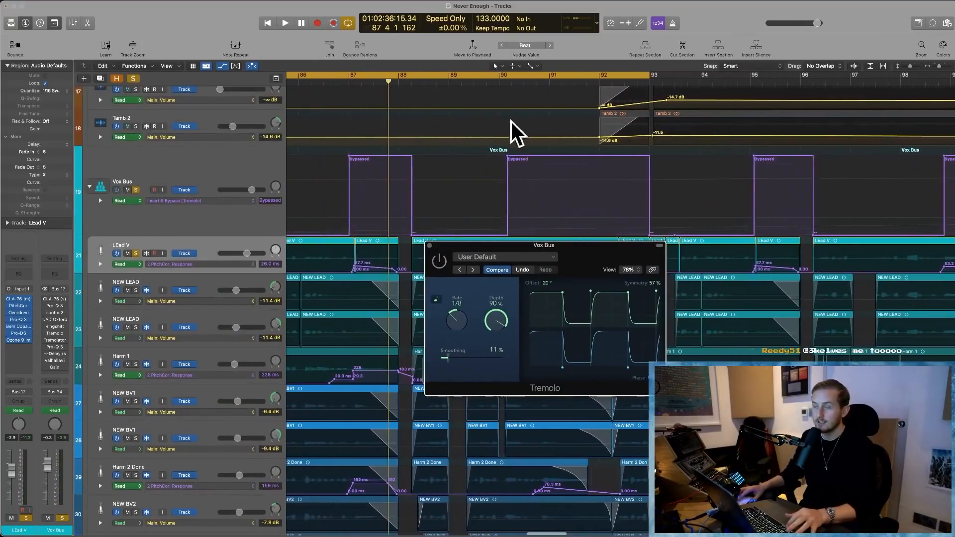
scroll(497, 124, left, 5)
key(space)
scroll(431, 249, left, 2)
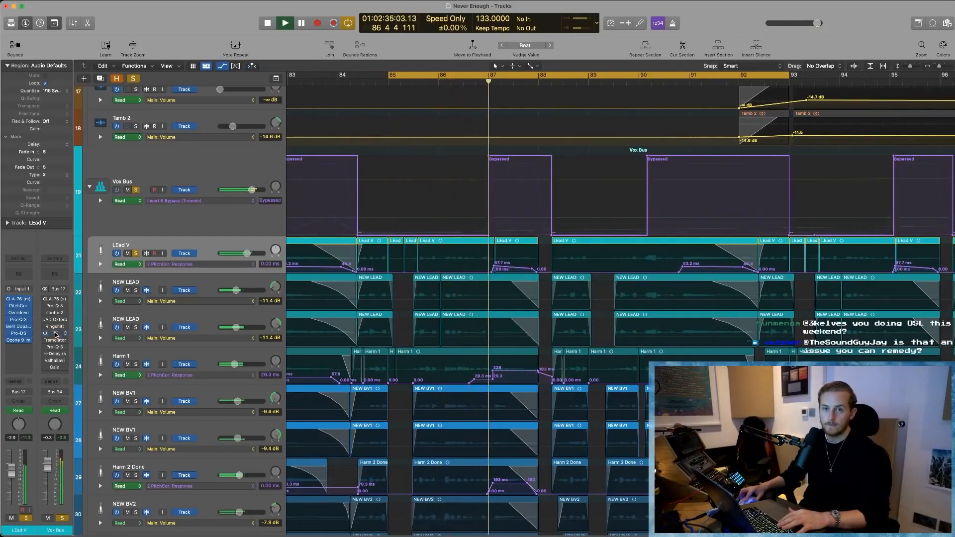
key(space)
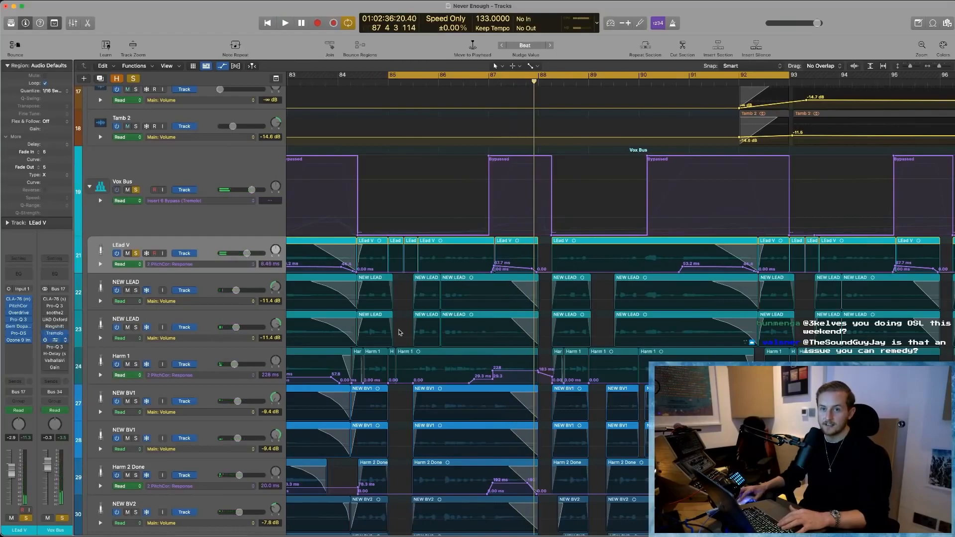
- Open the Vox Bus Tremolator and Tremolo and place their windows side by side
click(54, 340)
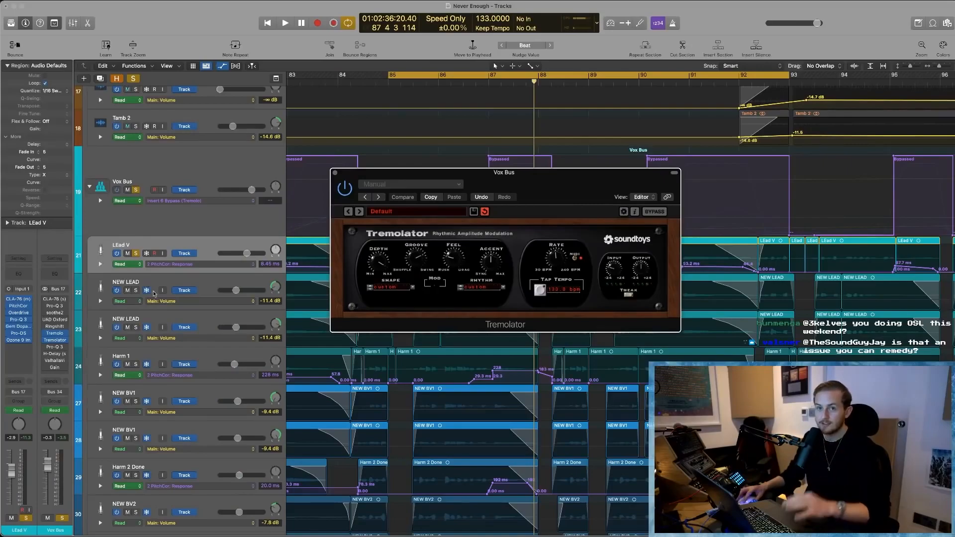
click(55, 333)
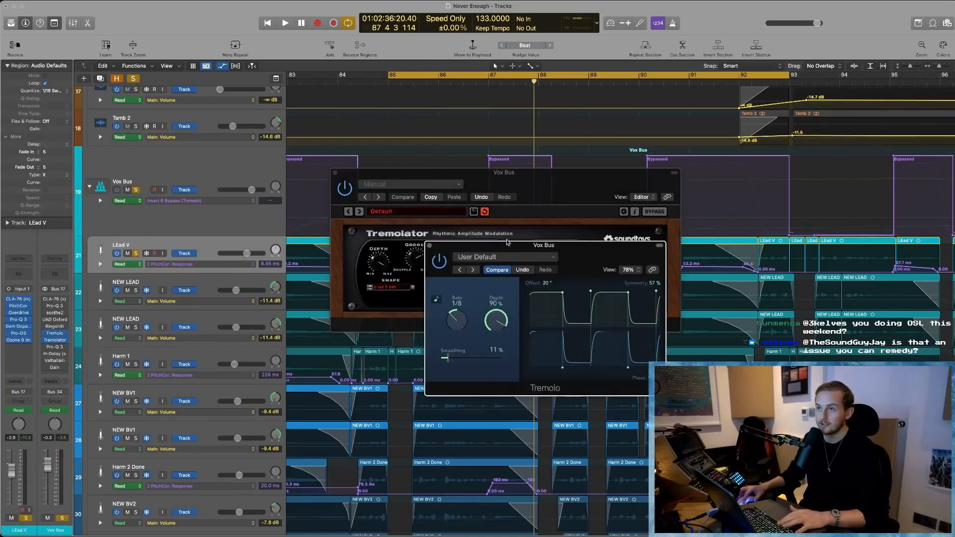
drag(507, 242, 136, 186)
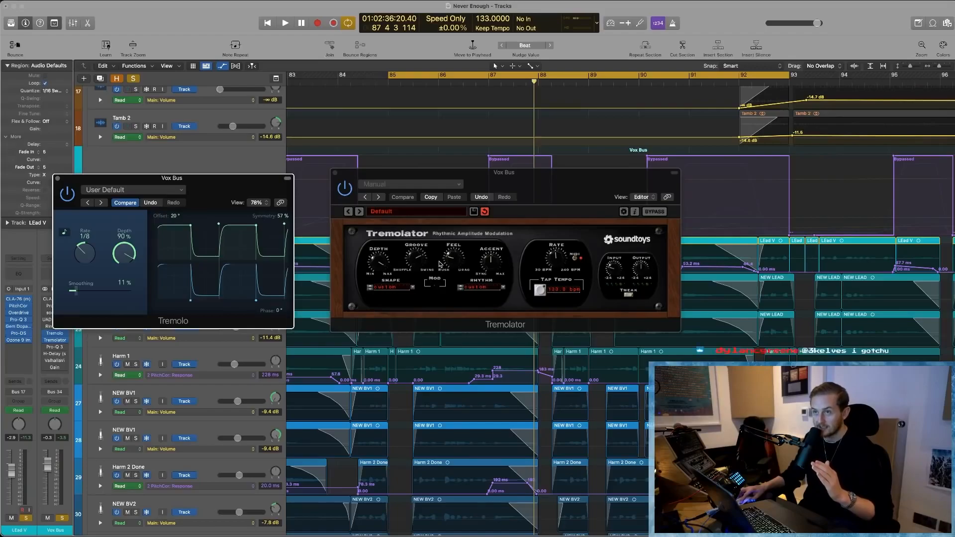
drag(535, 188, 527, 193)
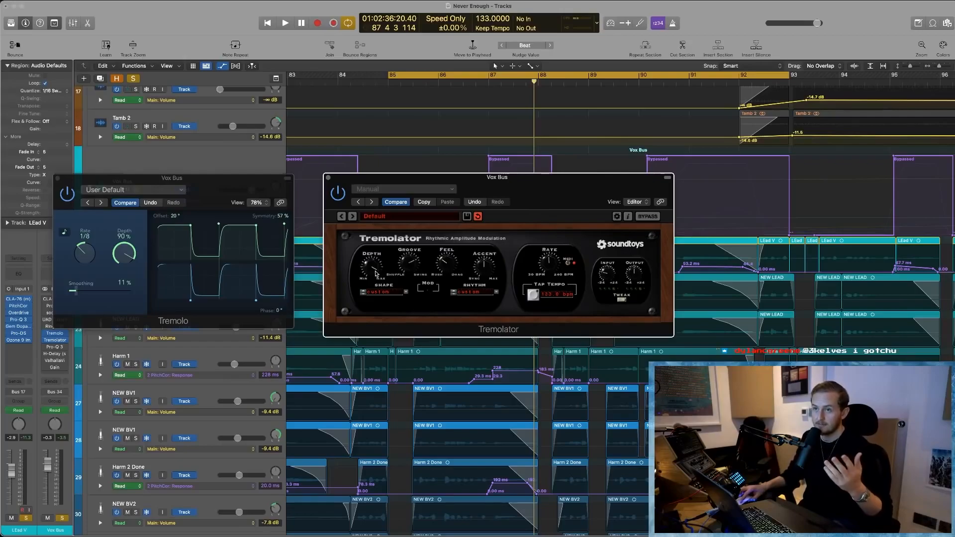
- Audition the vocals with Tremolo and Tremolator in view, dismiss the overload alert, and close both plug-in windows
key(space)
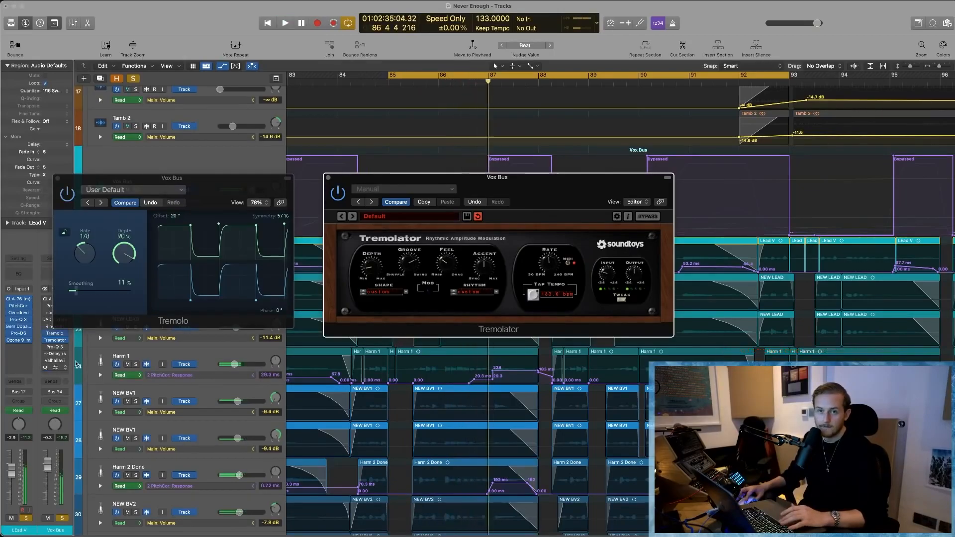
key(space)
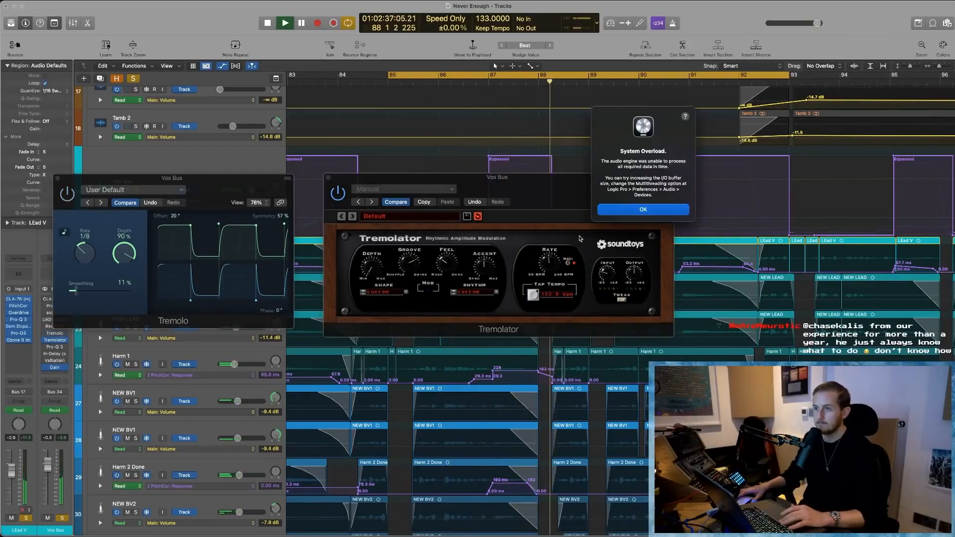
key(Return)
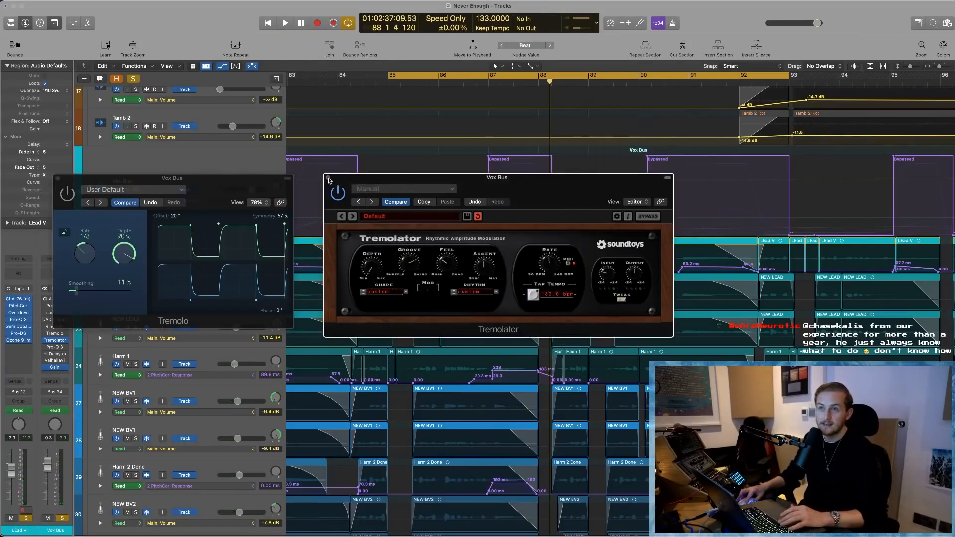
click(327, 178)
click(57, 180)
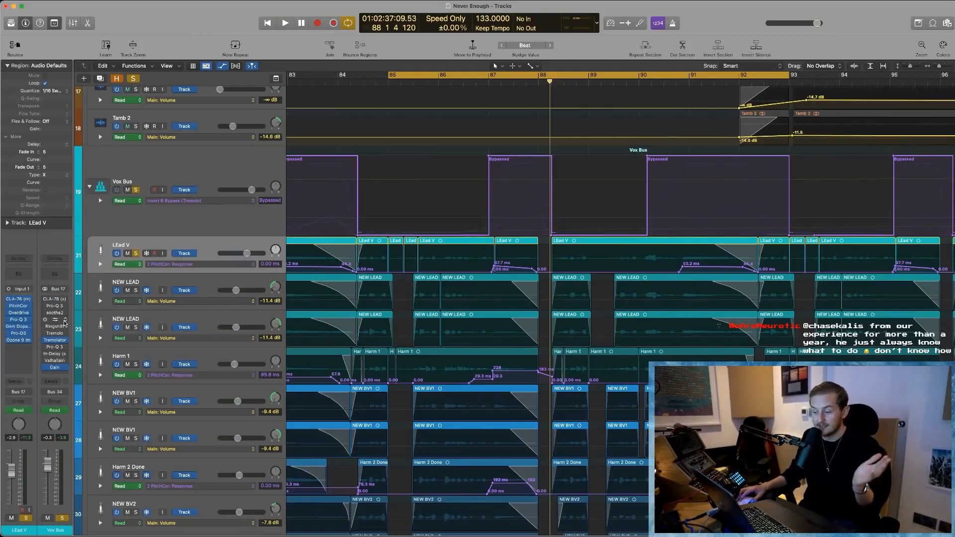
- Hide the track automation and play the Vox Bus from bar 85, checking the Tremolo's automated Depth in its window before stopping
key(a)
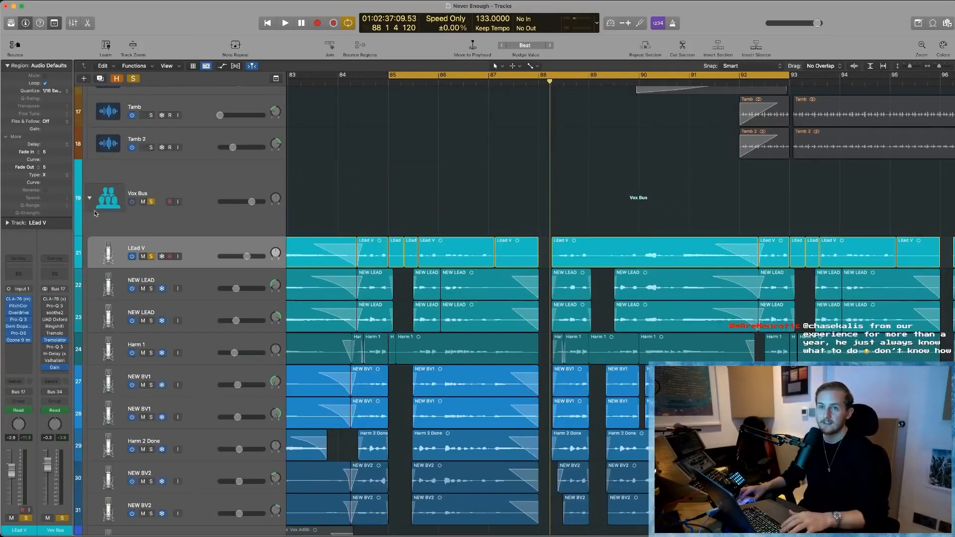
scroll(91, 289, down, 3)
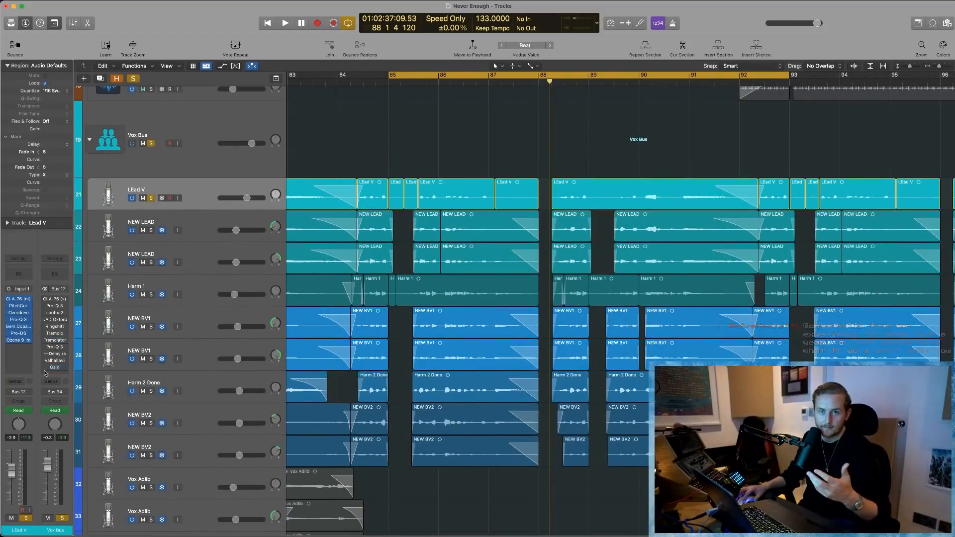
key(space)
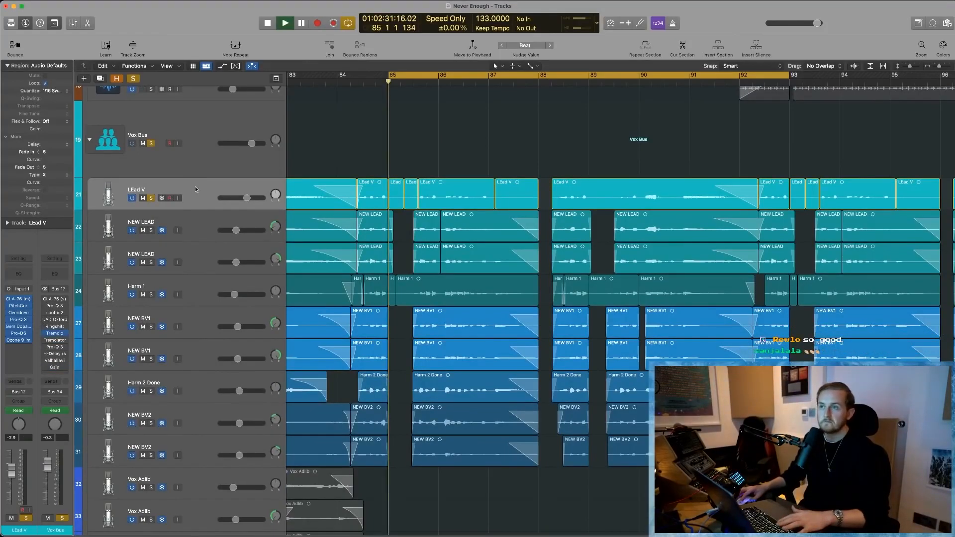
click(54, 334)
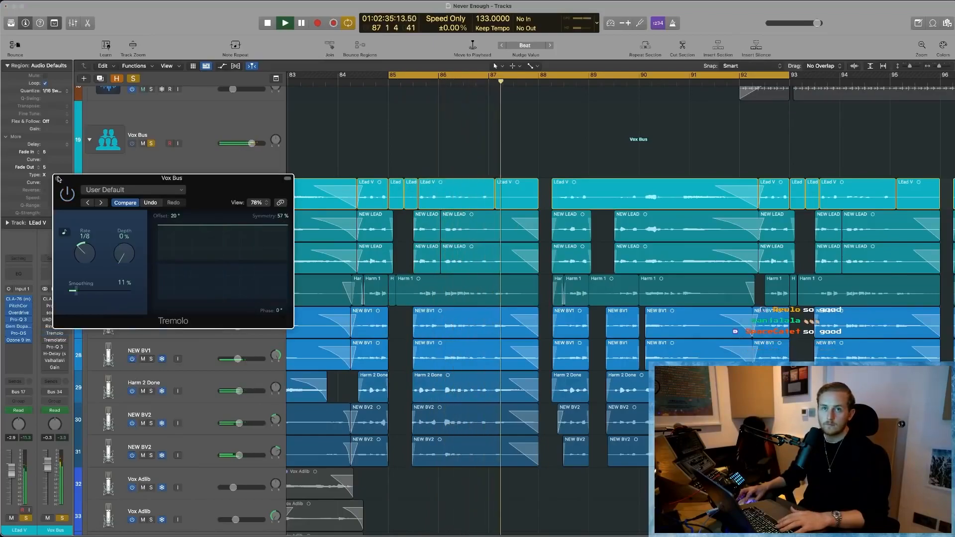
click(58, 178)
key(space)
- Unsolo the Vox Bus, solo both NEW LEAD tracks alongside LEad V, and reselect the LEad V track
click(150, 144)
click(151, 230)
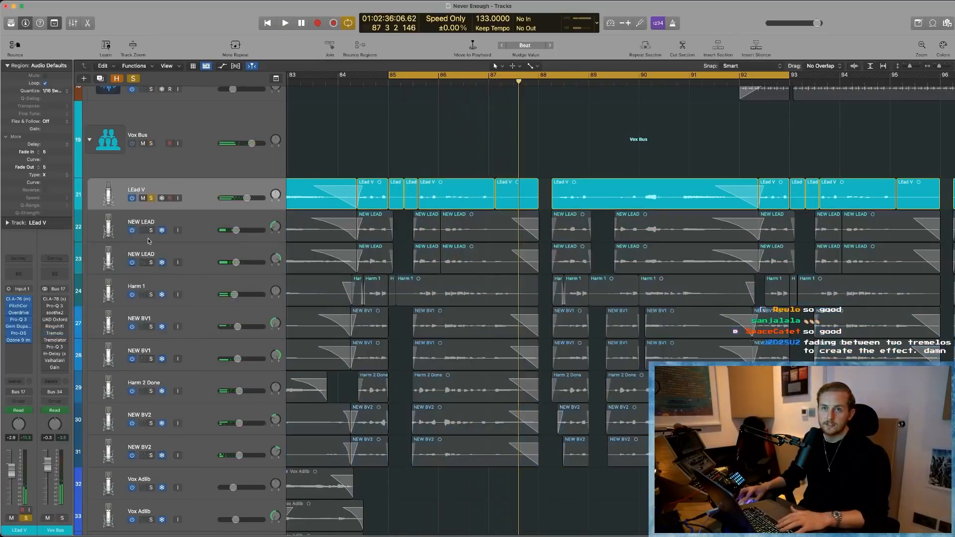
click(151, 262)
click(202, 266)
click(201, 286)
click(203, 202)
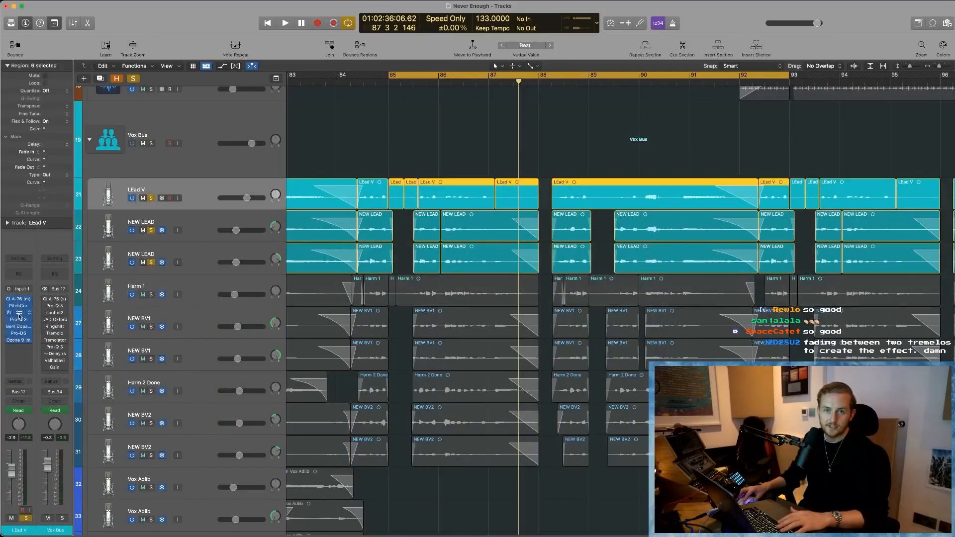
- Go through LEad V's Overdrive, Pro-Q 3 and Gem Dopamine plug-ins, postpone the Gem Dopamine update, and close its window
click(19, 314)
click(19, 313)
click(19, 320)
click(19, 320)
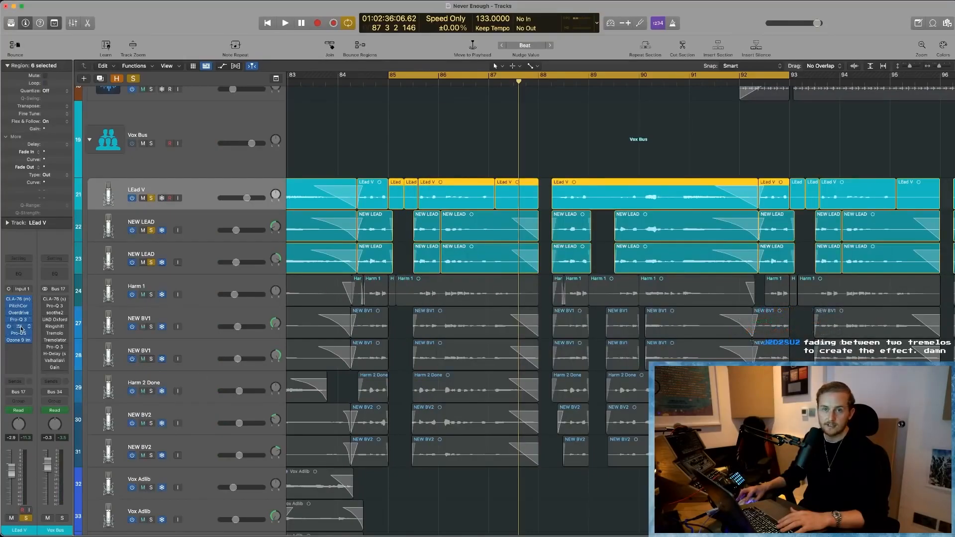
click(20, 330)
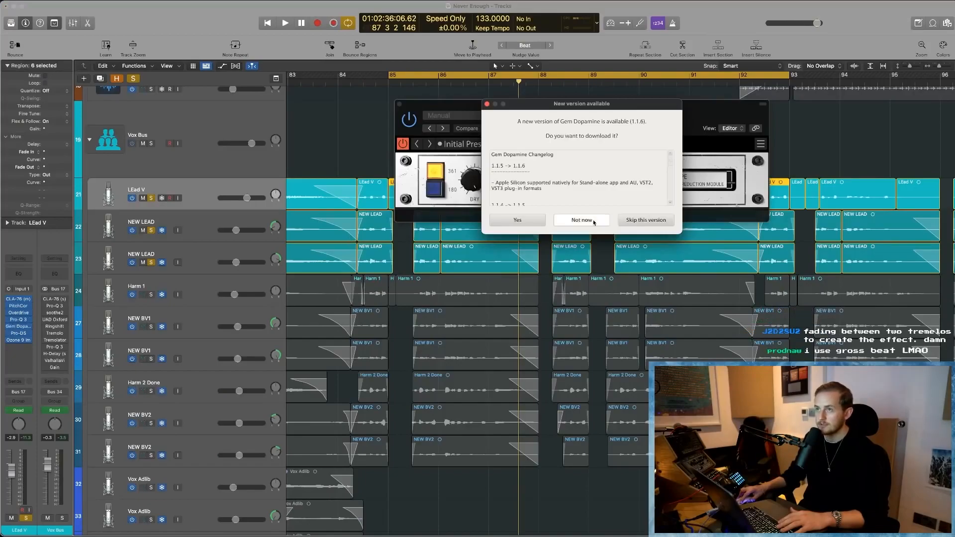
click(577, 220)
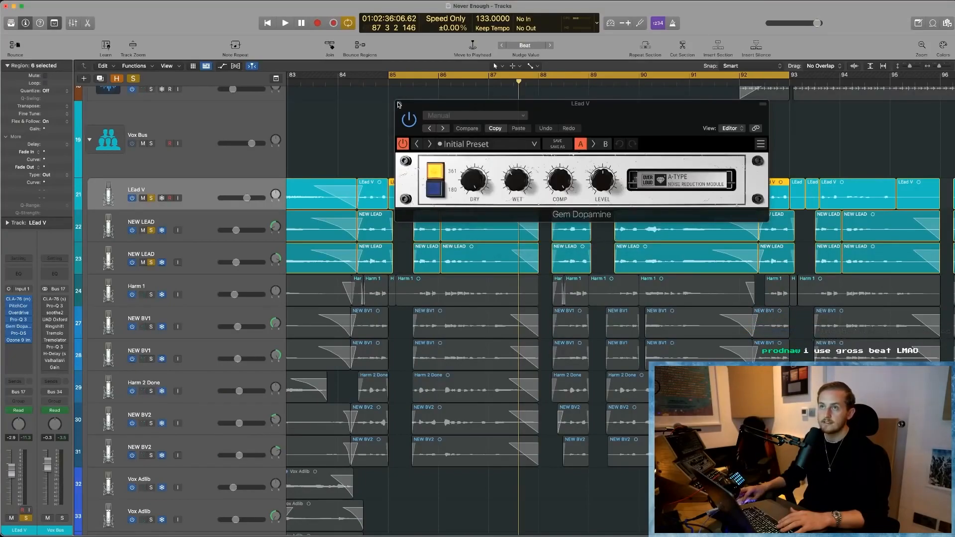
click(399, 104)
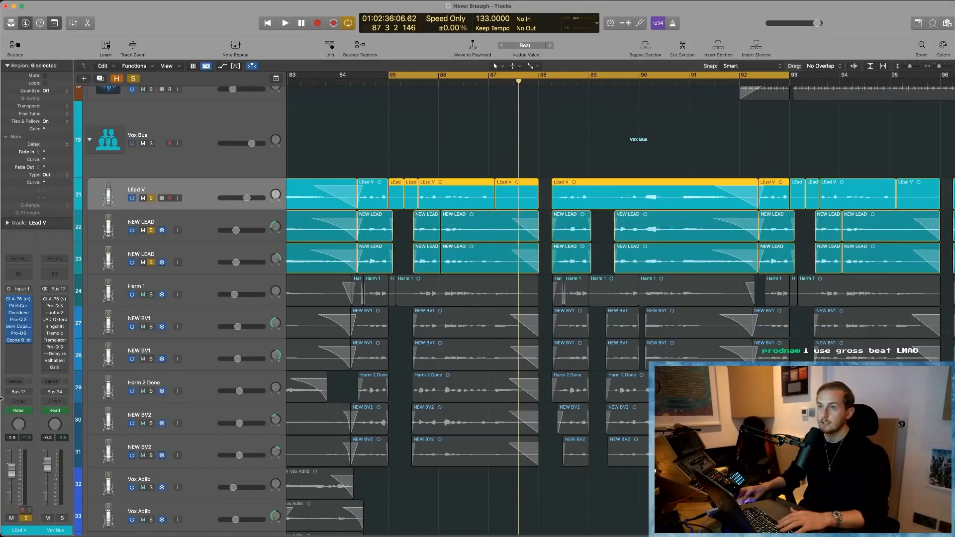
- Open LEad V's Ozone 9 Imager, unsolo both NEW LEAD tracks, and play the lead vocal alone through it
click(19, 341)
drag(606, 116, 500, 153)
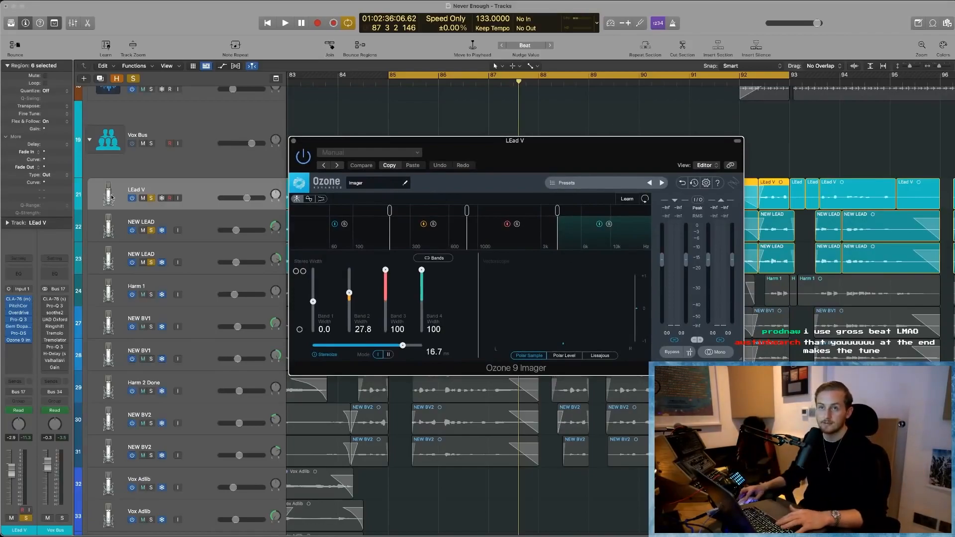
click(153, 231)
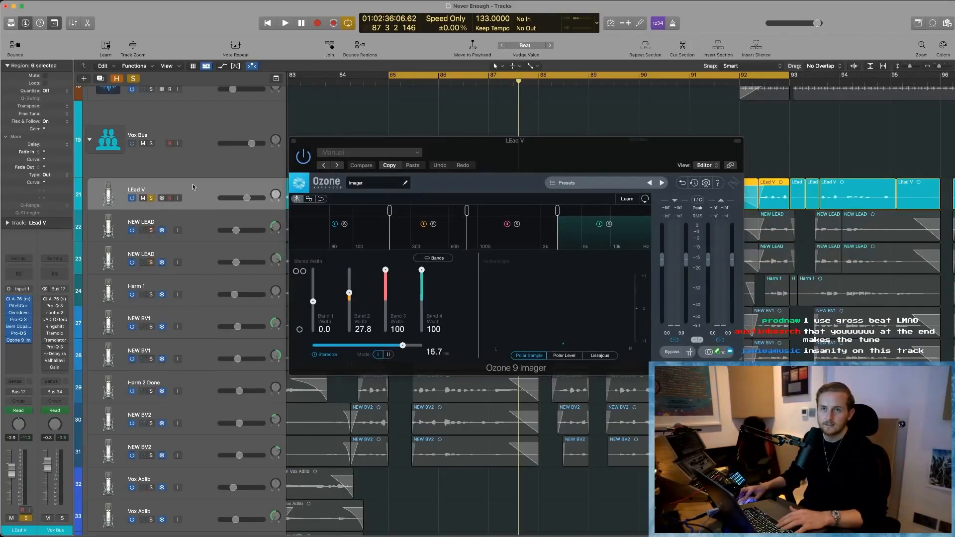
key(space)
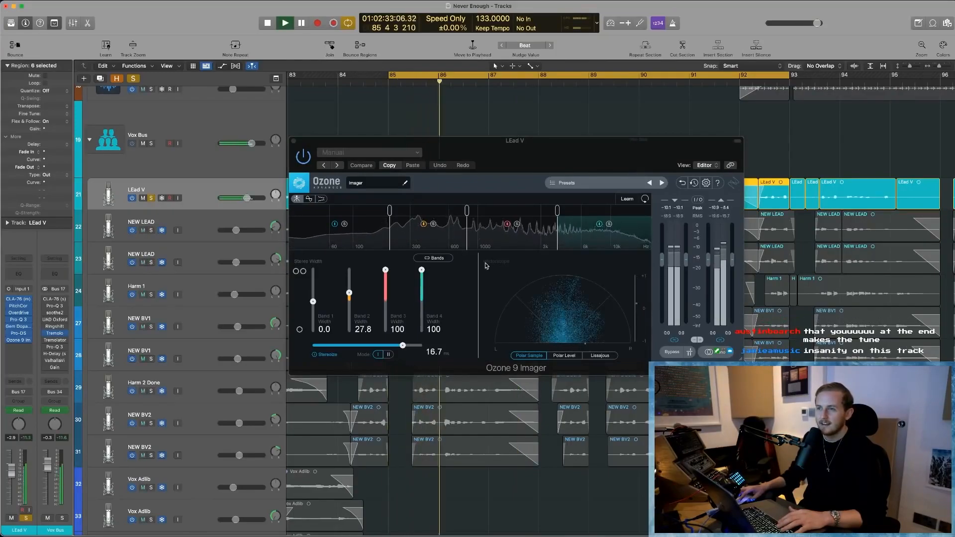
key(space)
- Compare the lead vocal with the Ozone 9 Imager bypassed and active, and close the plug-in window
click(305, 162)
key(space)
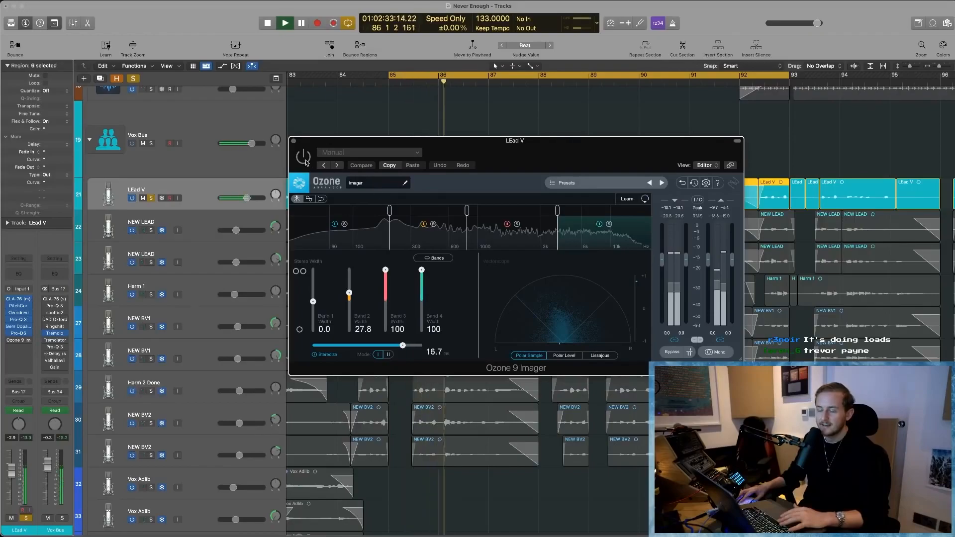
key(space)
key(space)
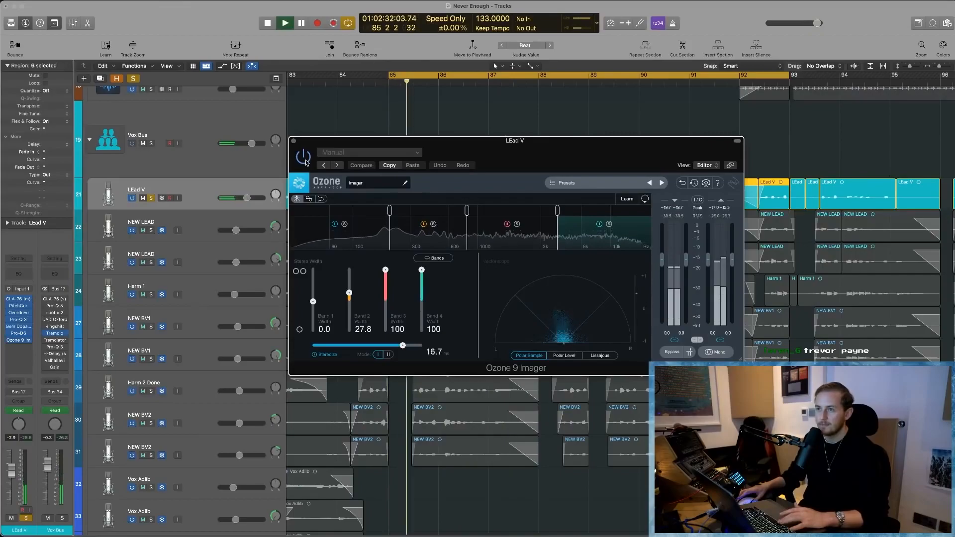
click(644, 209)
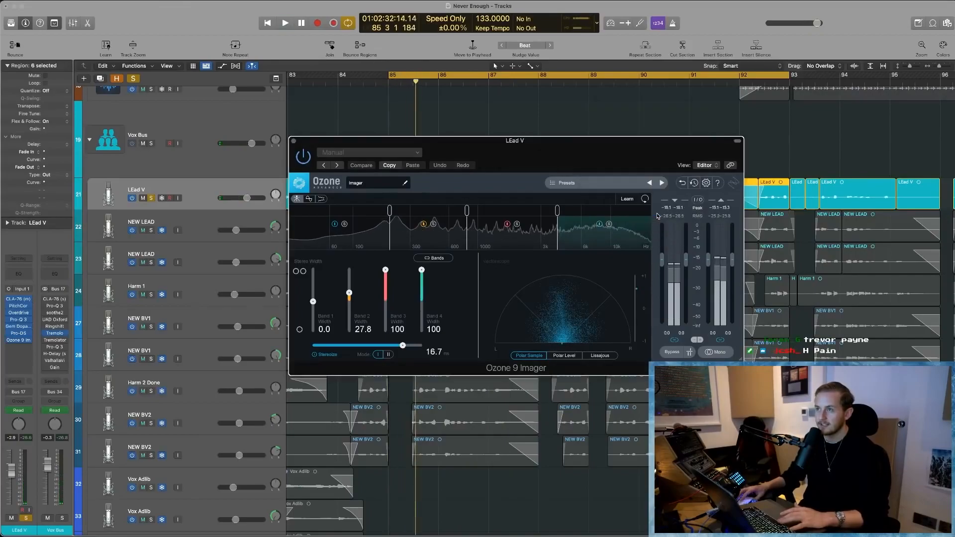
key(space)
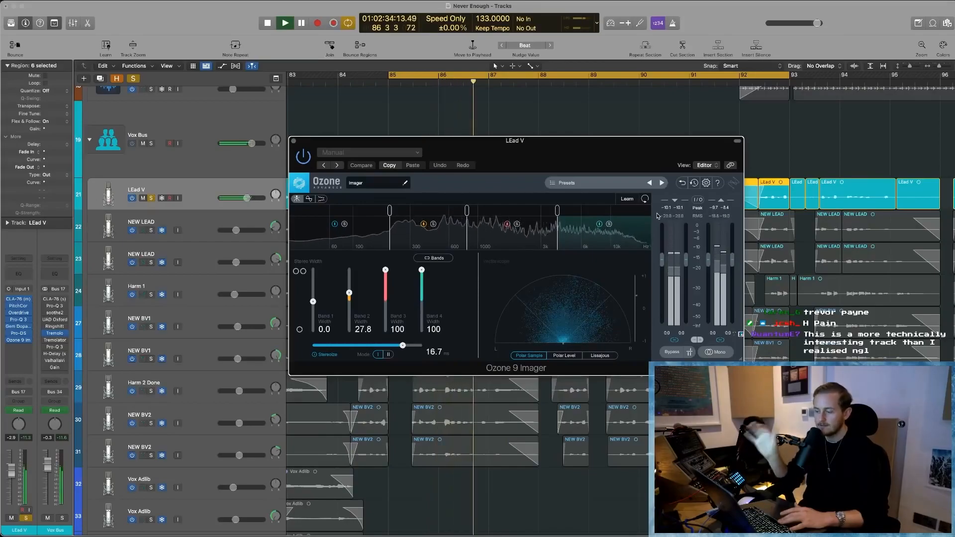
key(space)
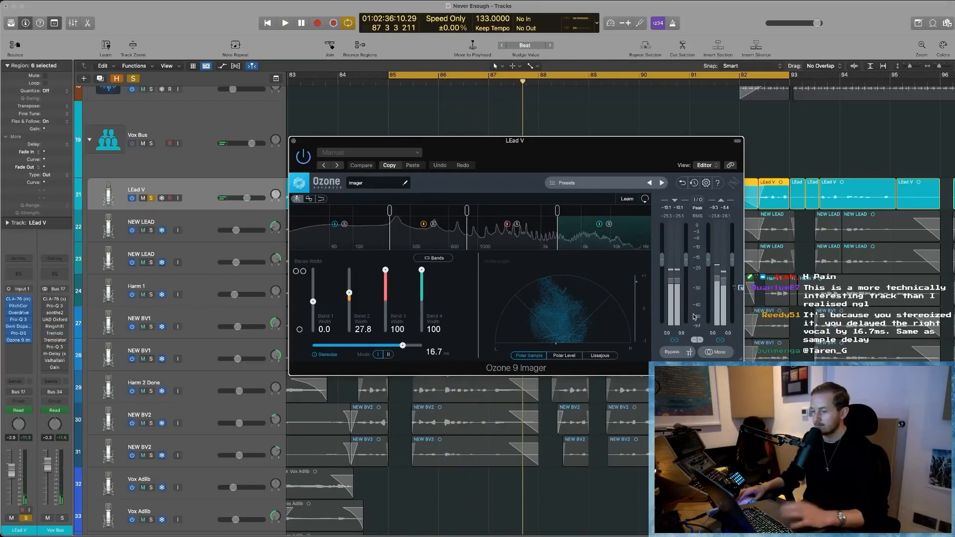
click(294, 142)
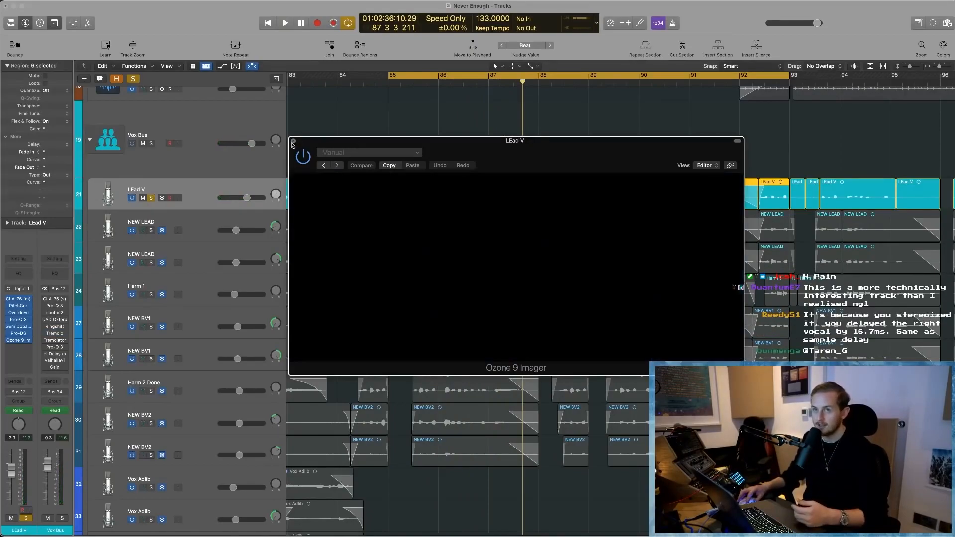
- Solo both NEW LEAD tracks again and audition them together with LEad V from bar 85
scroll(171, 251, left, 2)
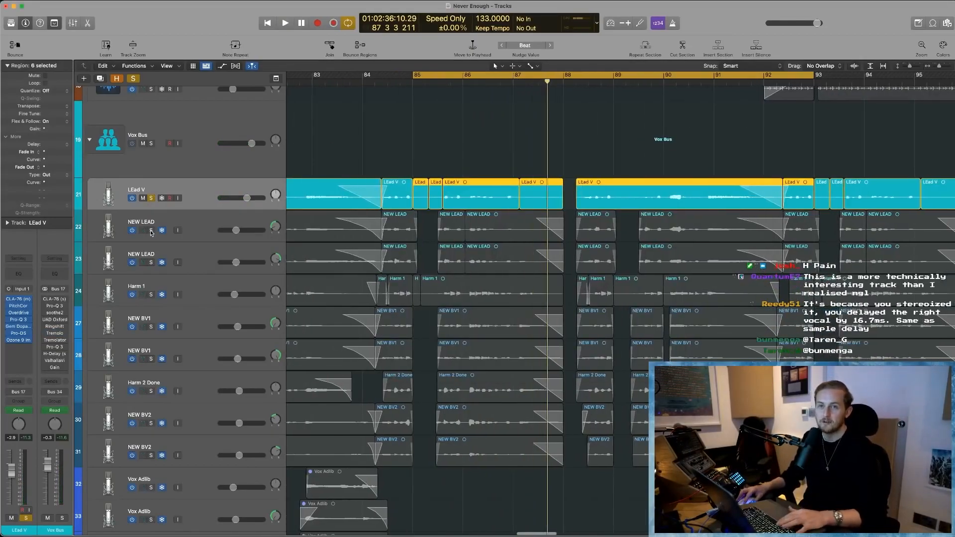
click(150, 262)
click(184, 252)
click(194, 230)
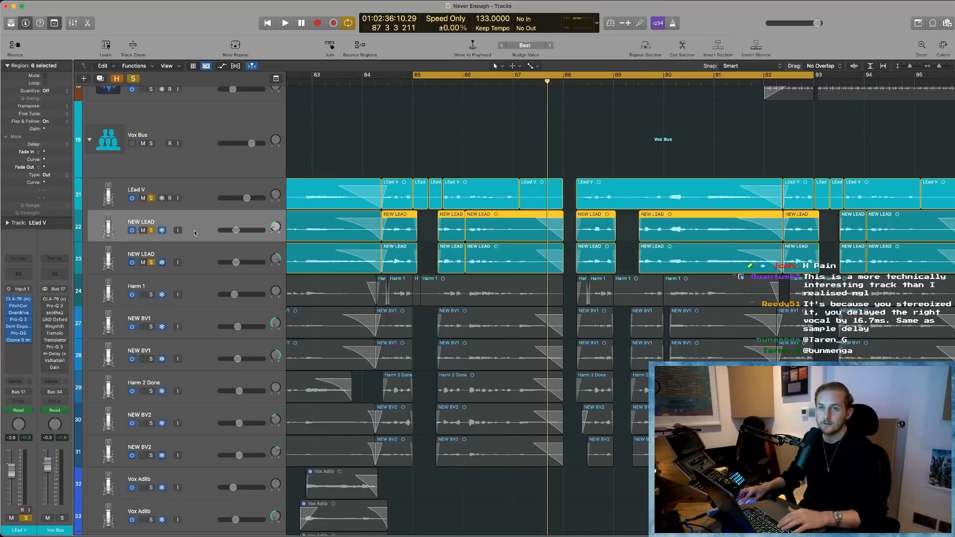
click(203, 255)
key(space)
scroll(539, 300, left, 2)
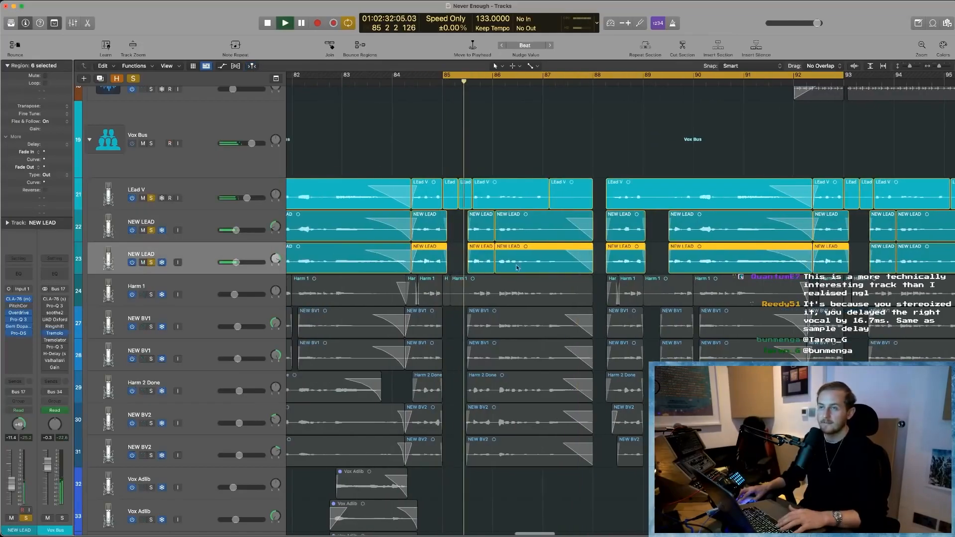
scroll(538, 299, left, 4)
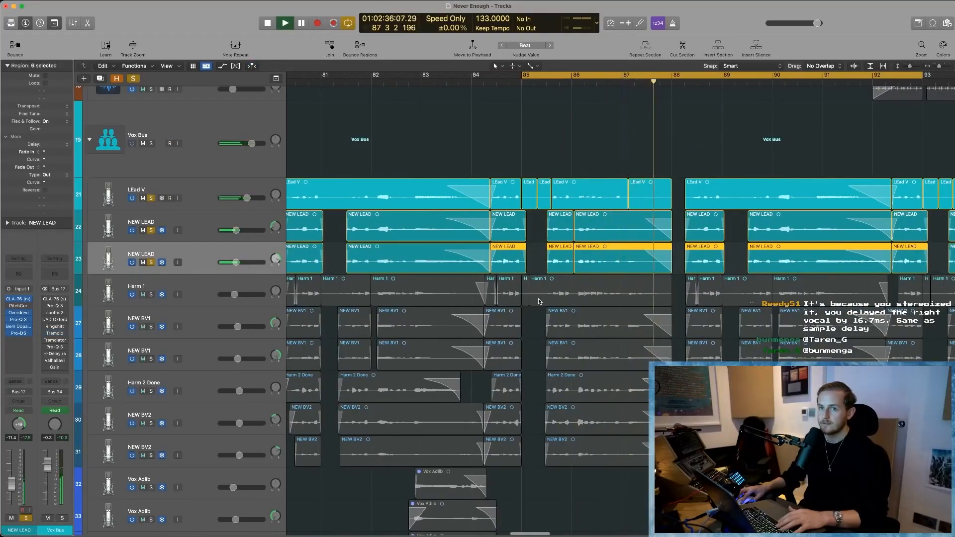
key(space)
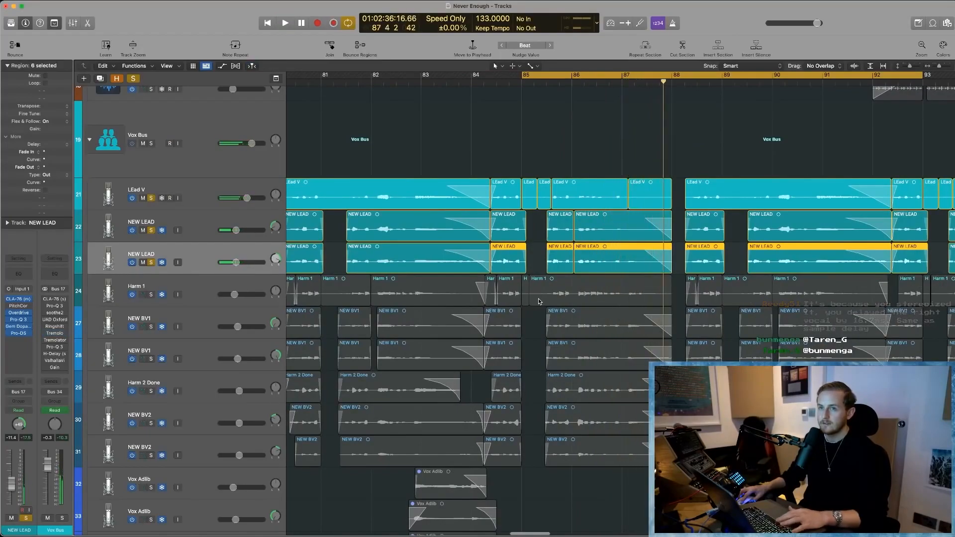
- Select and solo Harm 1, and add both NEW BV1 tracks to the solo while auditioning them with the leads
click(199, 294)
scroll(174, 278, down, 2)
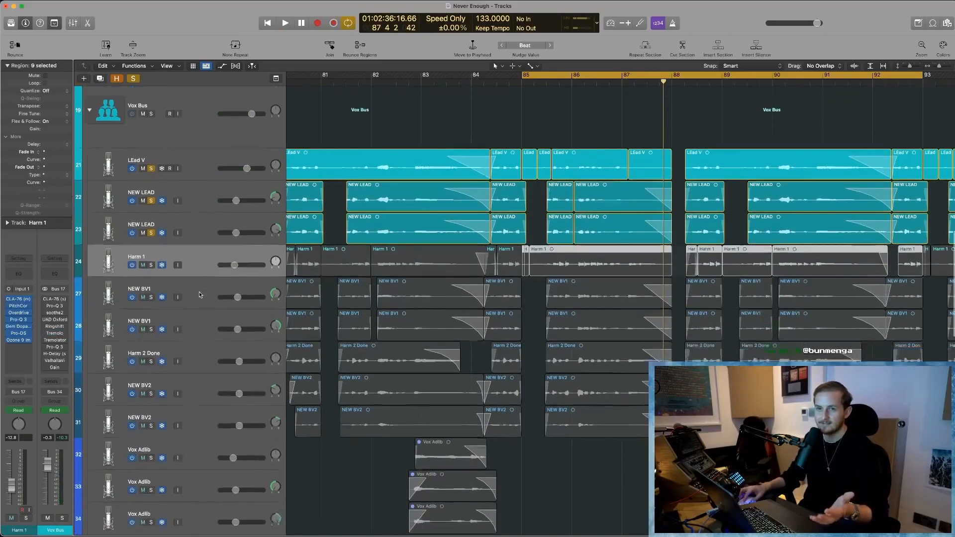
click(152, 259)
click(152, 258)
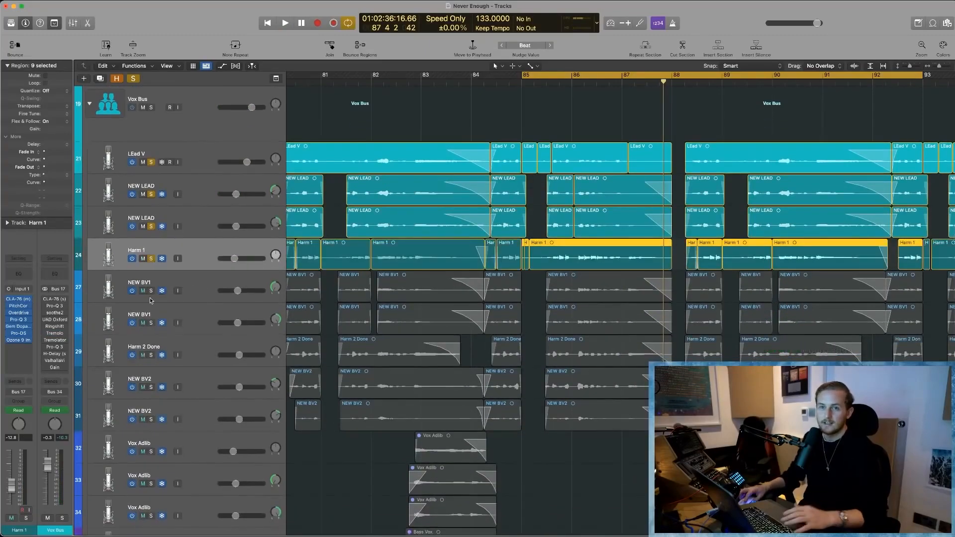
key(space)
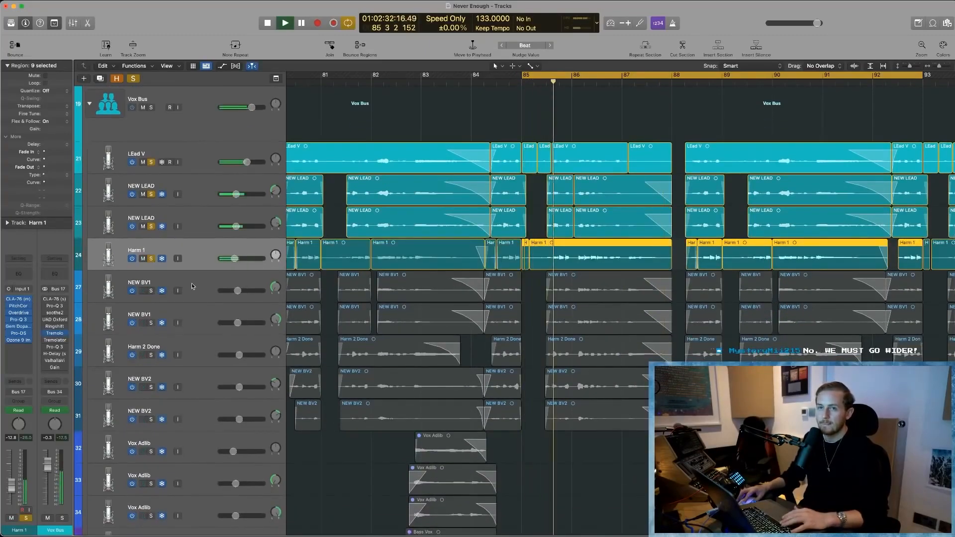
click(150, 291)
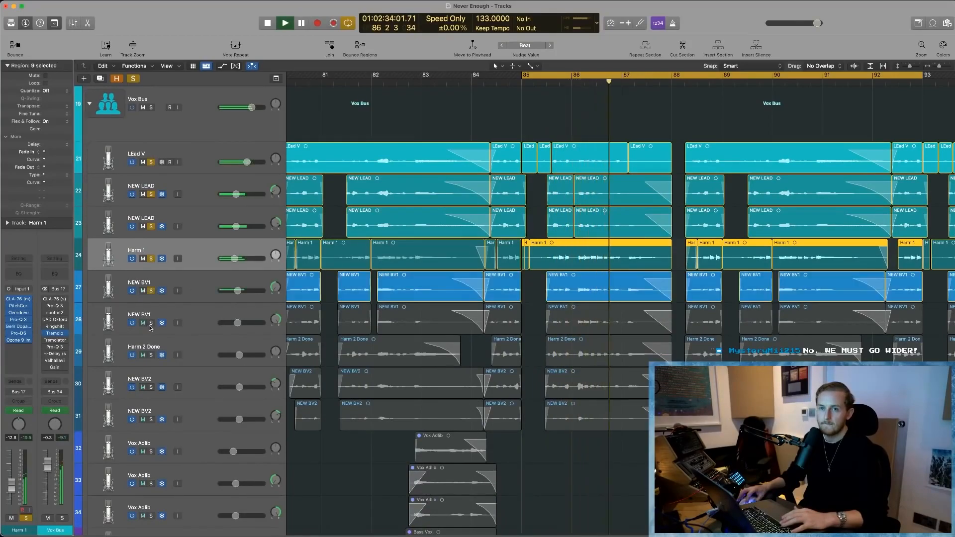
click(151, 322)
key(space)
- Unsolo LEad V and both NEW LEAD tracks, and audition Harm 1 with the two NEW BV1 tracks from bar 85
drag(152, 227, 151, 165)
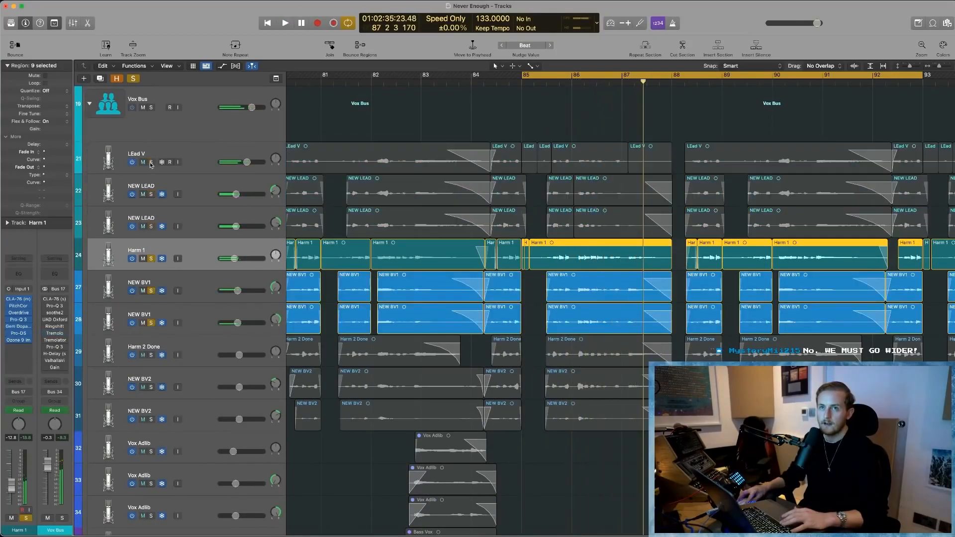
key(space)
scroll(523, 372, down, 2)
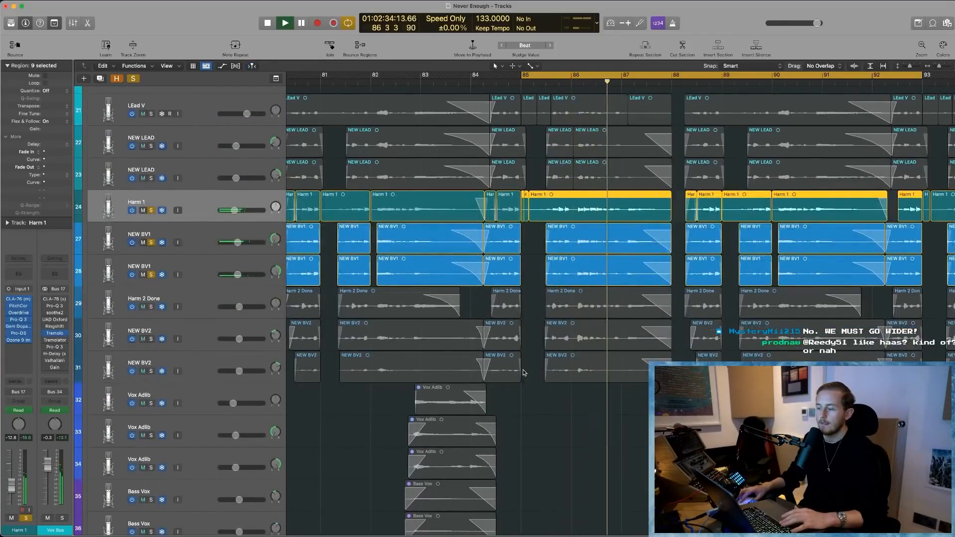
scroll(523, 373, right, 2)
scroll(522, 373, right, 3)
key(space)
scroll(523, 372, down, 1)
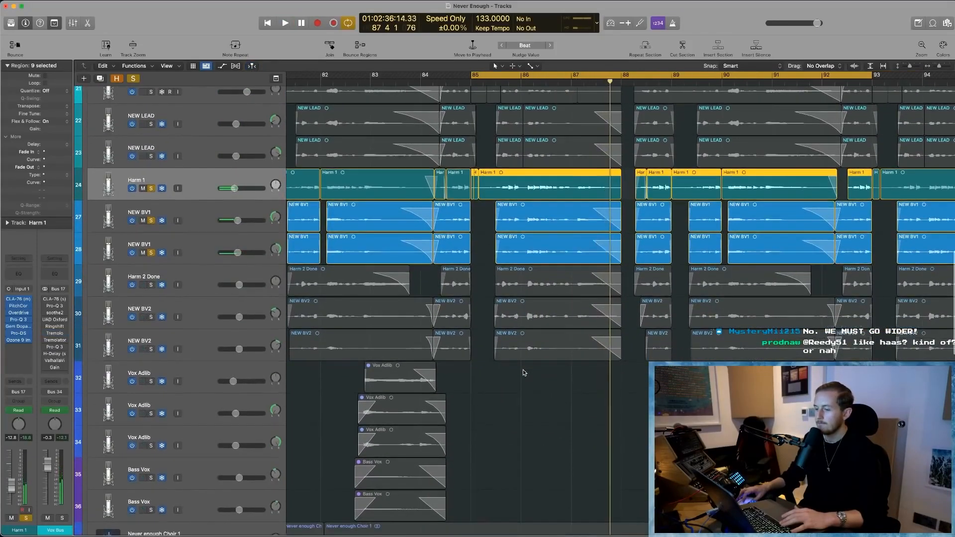
scroll(523, 373, right, 2)
key(space)
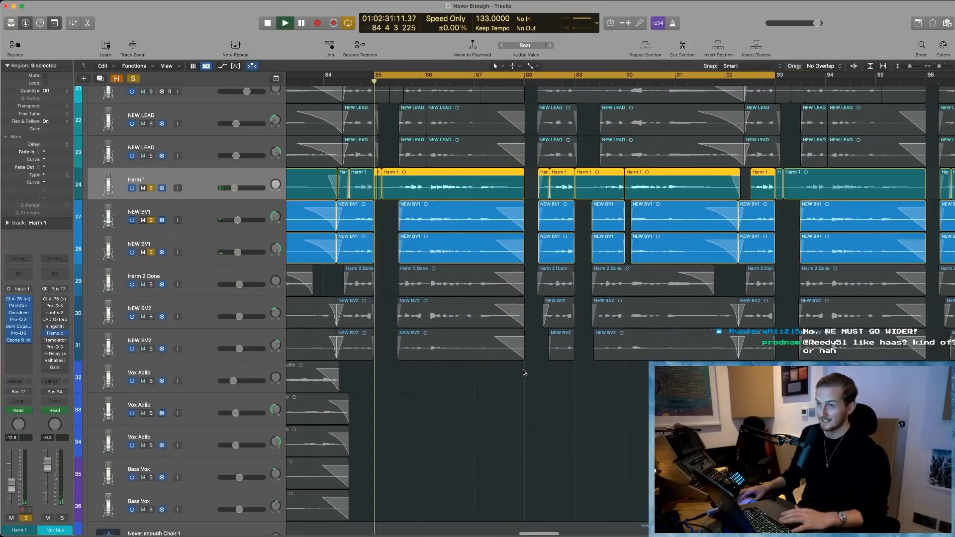
key(space)
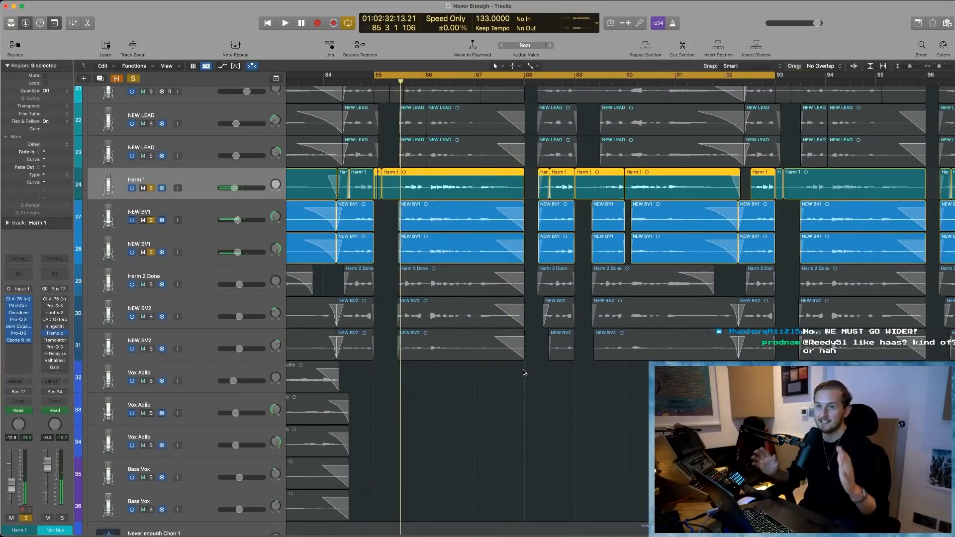
key(space)
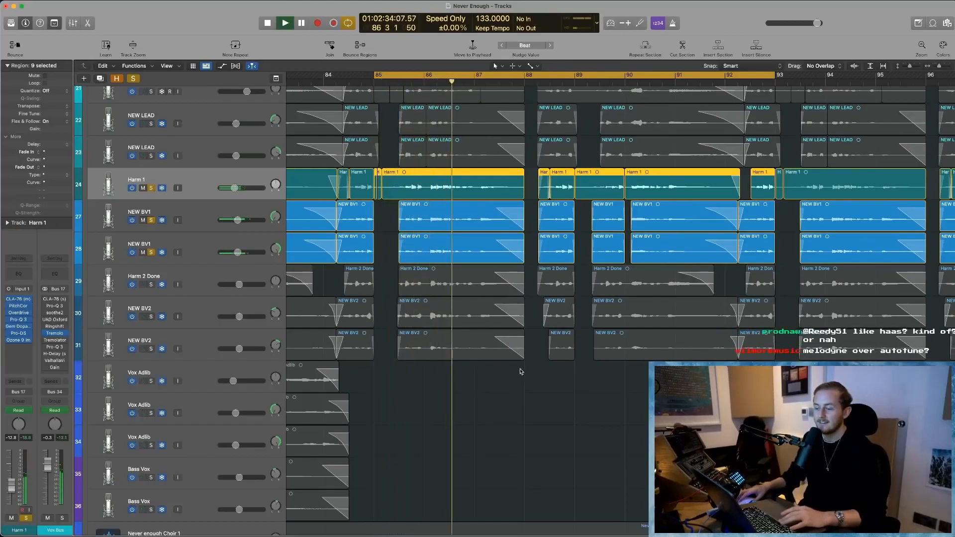
key(Return)
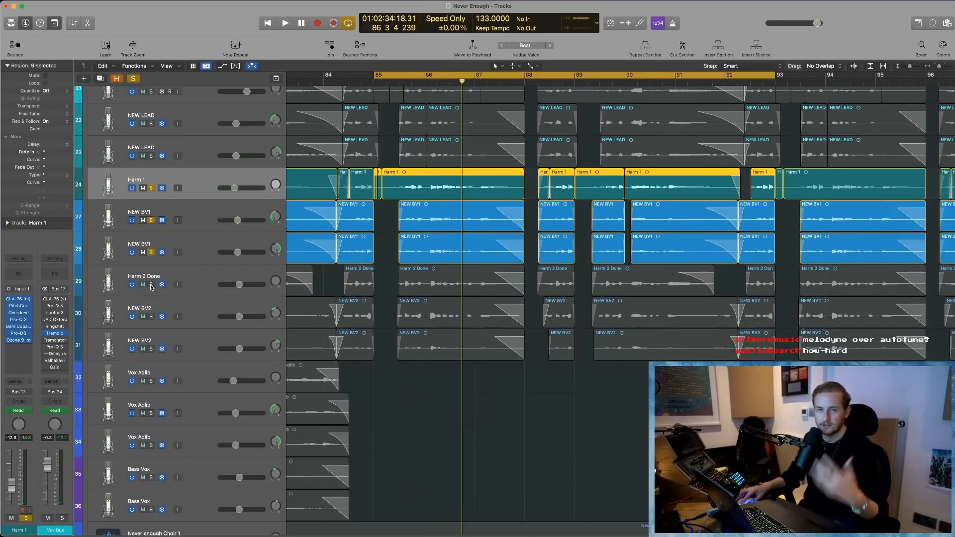
- Solo Harm 2 Done and both NEW BV2 tracks, and play them with Harm 1 and the NEW BV1 tracks
drag(151, 285, 151, 348)
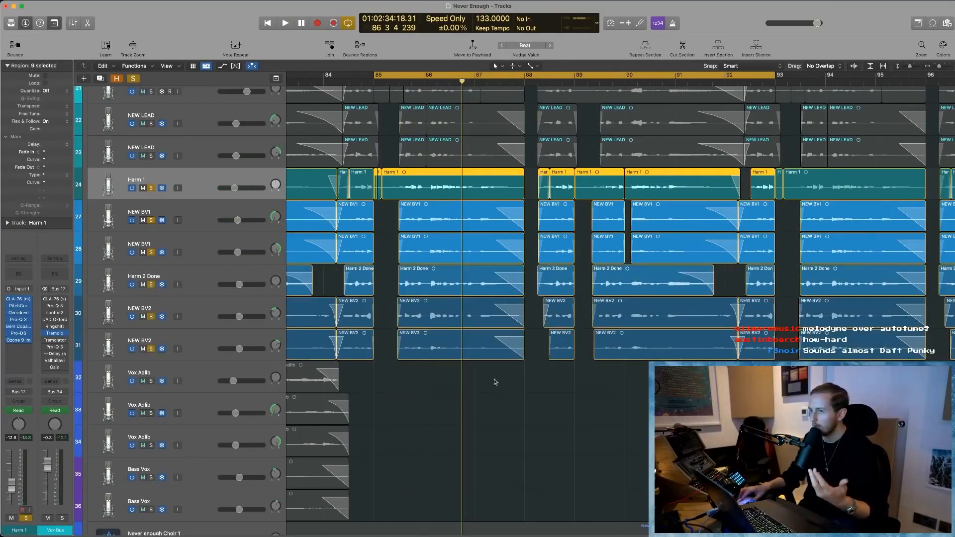
key(space)
scroll(398, 393, up, 2)
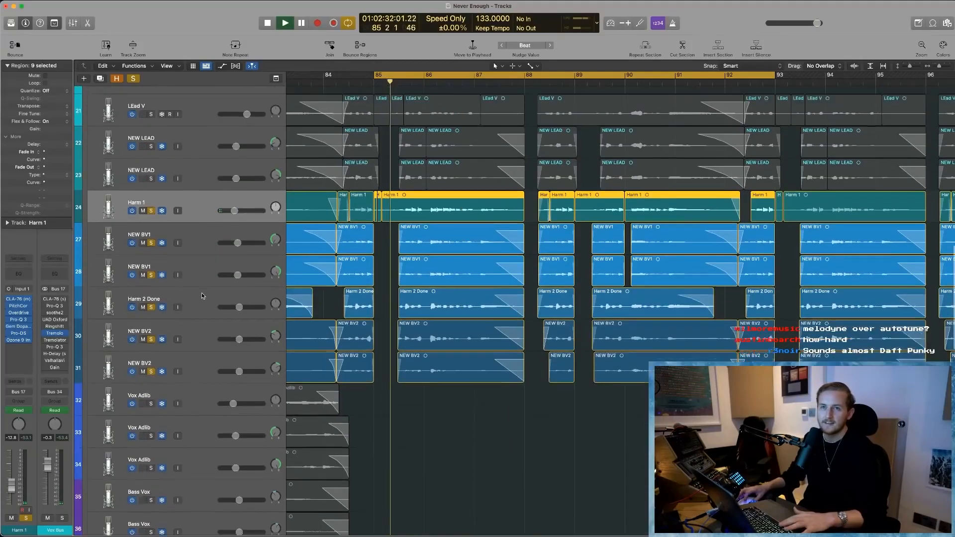
scroll(384, 387, left, 1)
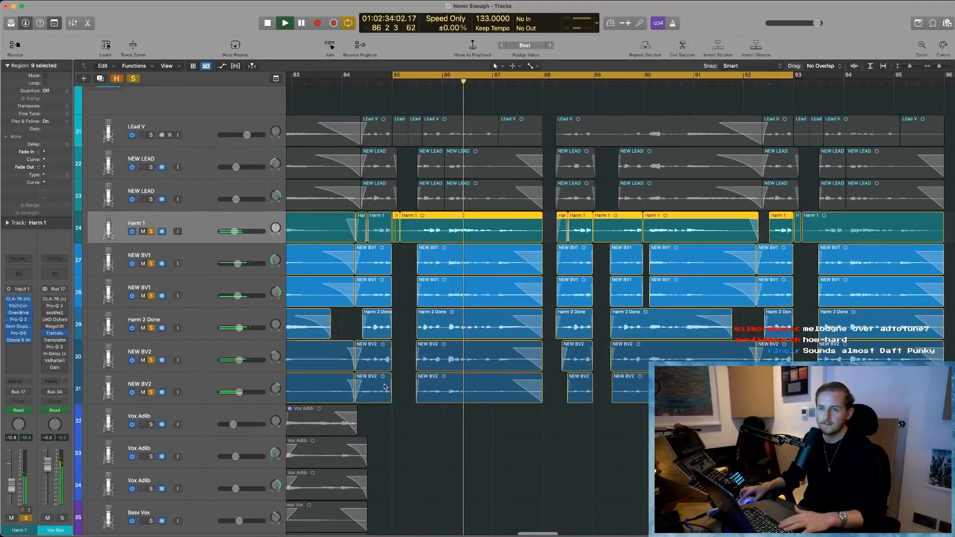
- Unsolo Harm 1 and both NEW BV1 tracks, and audition Harm 2 Done with the NEW BV2 tracks, dismissing the overload alerts
drag(151, 297, 152, 235)
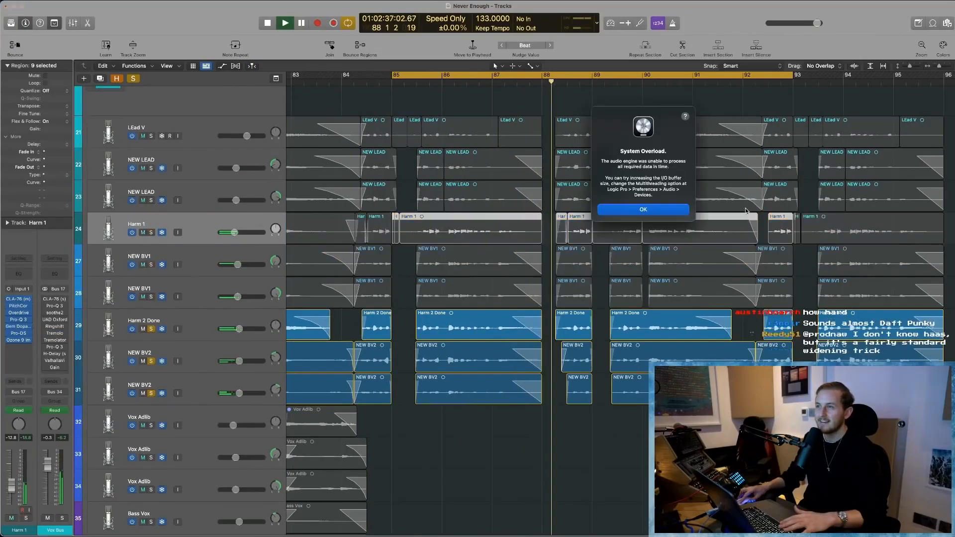
key(Return)
scroll(754, 211, left, 2)
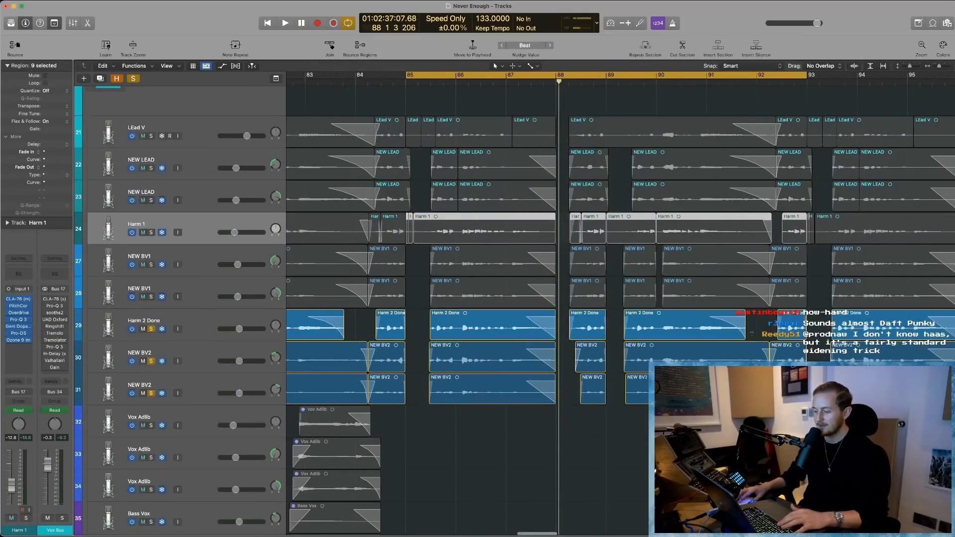
key(space)
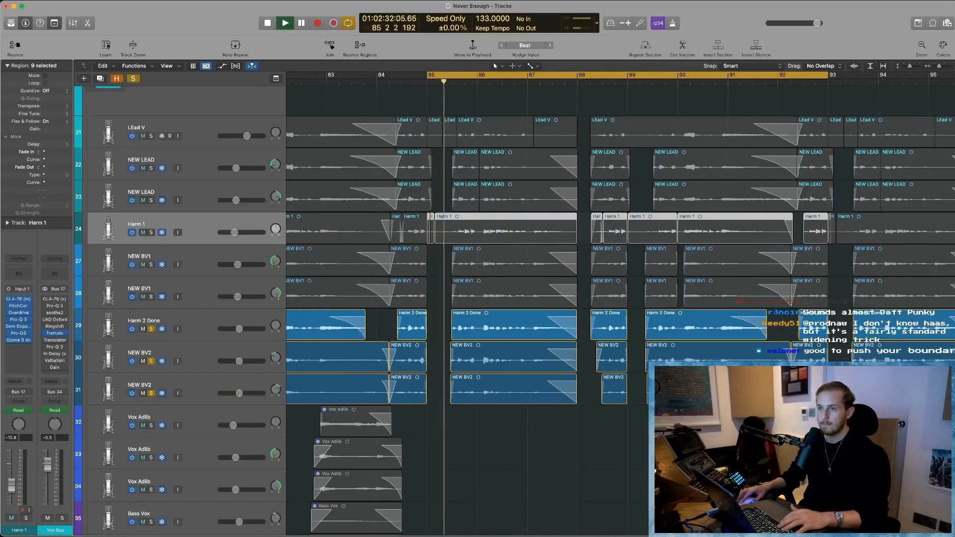
click(627, 488)
scroll(627, 487, down, 2)
scroll(627, 482, down, 1)
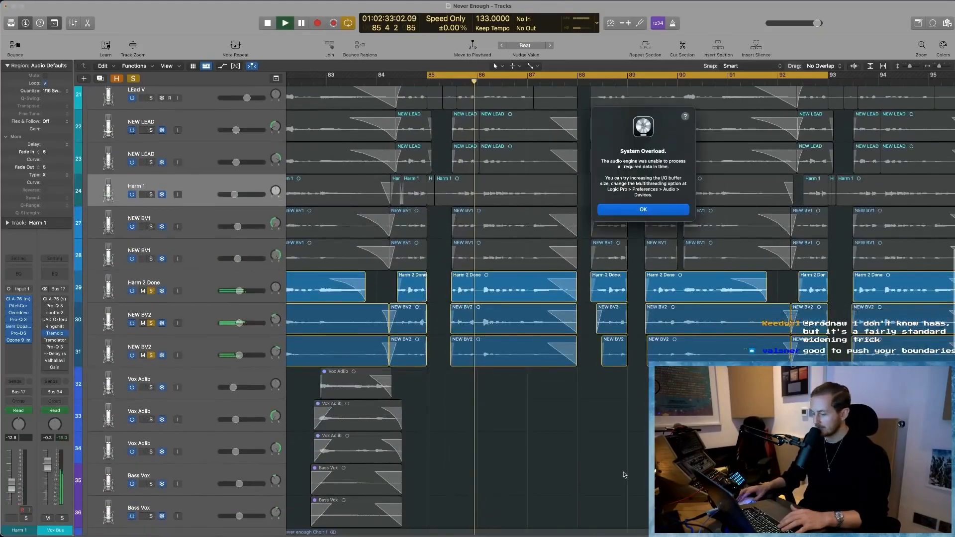
click(664, 214)
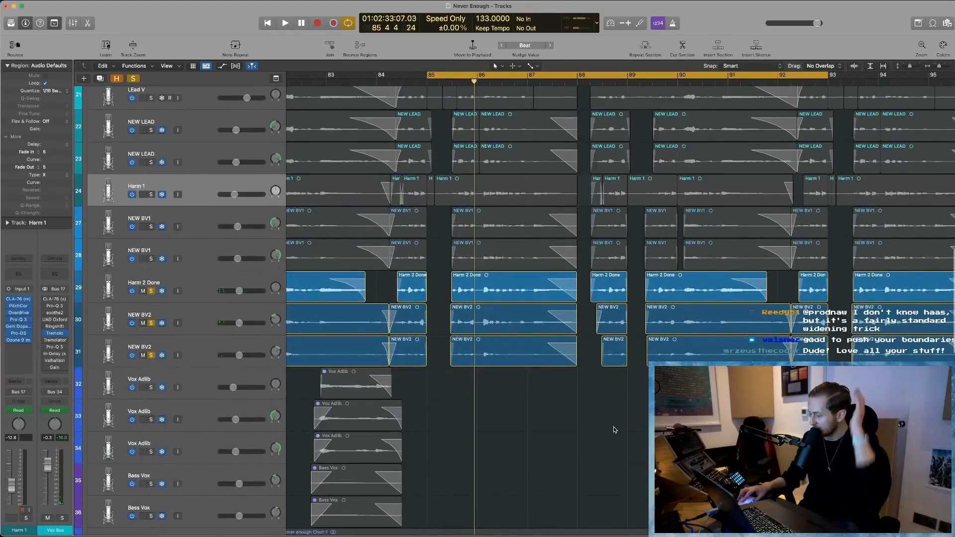
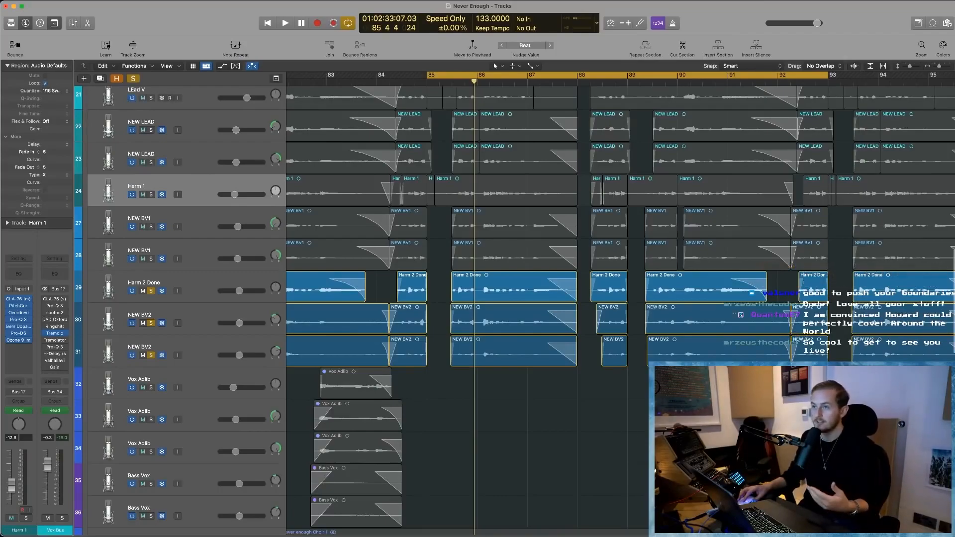
- Solo the LEad V, NEW LEAD, Harm 1 and NEW BV1 tracks alongside the already soloed harmonies and play the stack from bar 85
scroll(388, 344, up, 2)
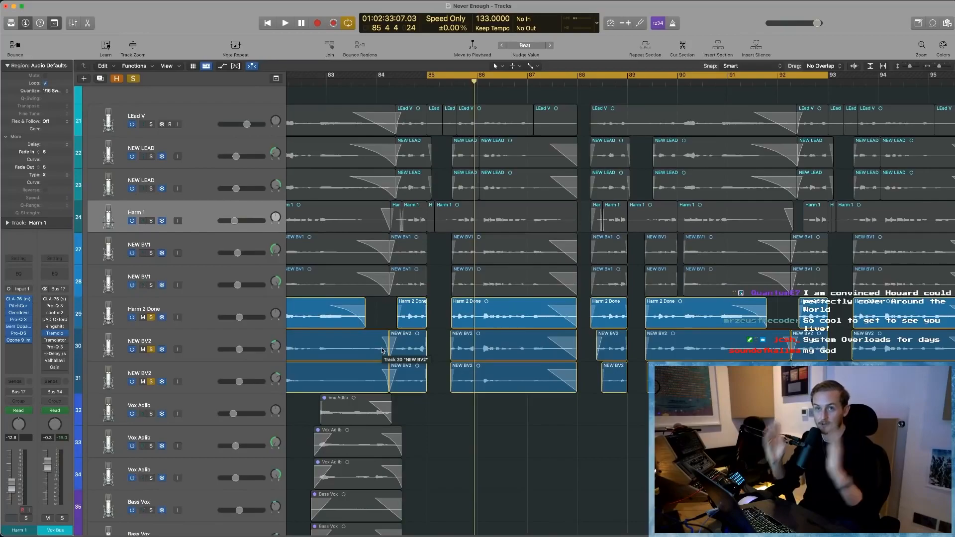
drag(153, 287, 154, 125)
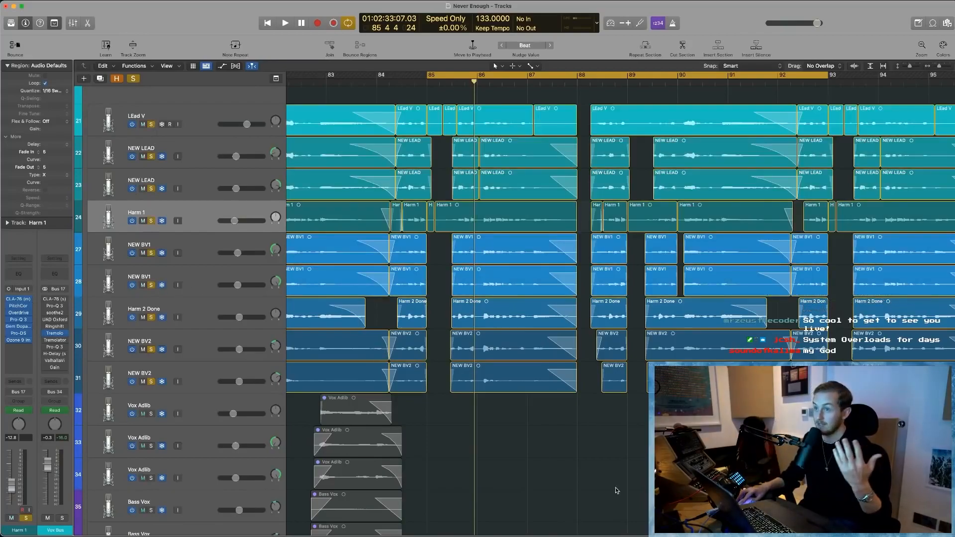
key(space)
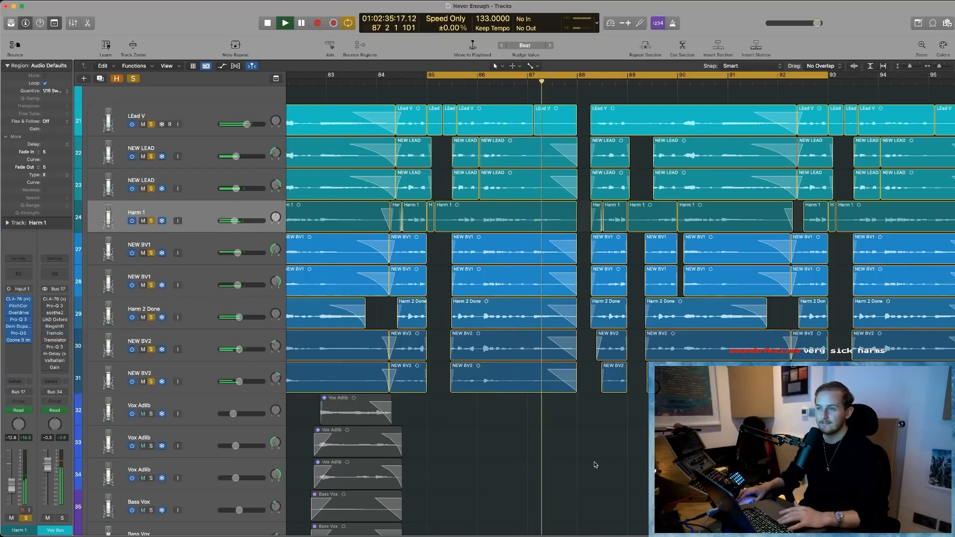
key(space)
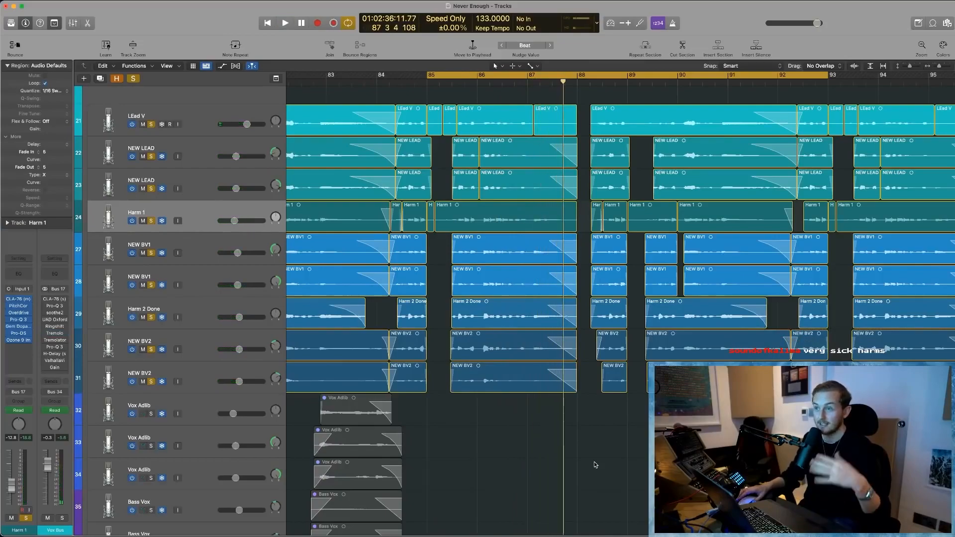
- Play the soloed vocal stack from about bar 82 with cycle mode turned off, stopping shortly after bar 84
scroll(374, 181, down, 3)
scroll(375, 181, left, 2)
scroll(375, 181, up, 1)
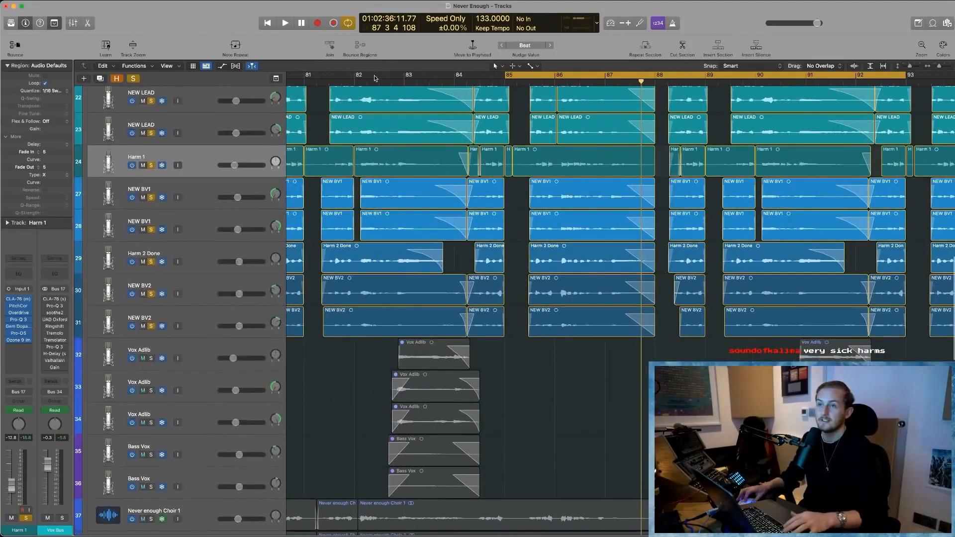
click(370, 71)
key(space)
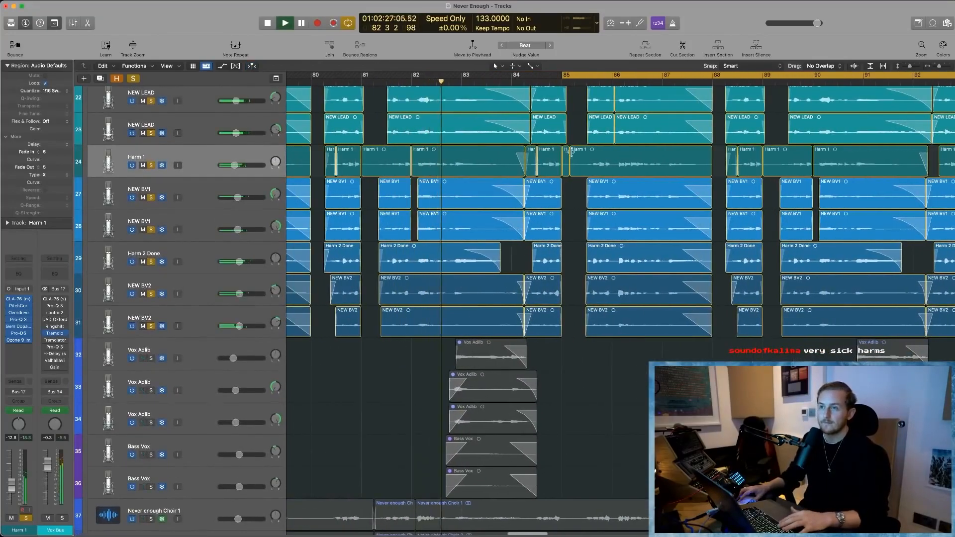
key(c)
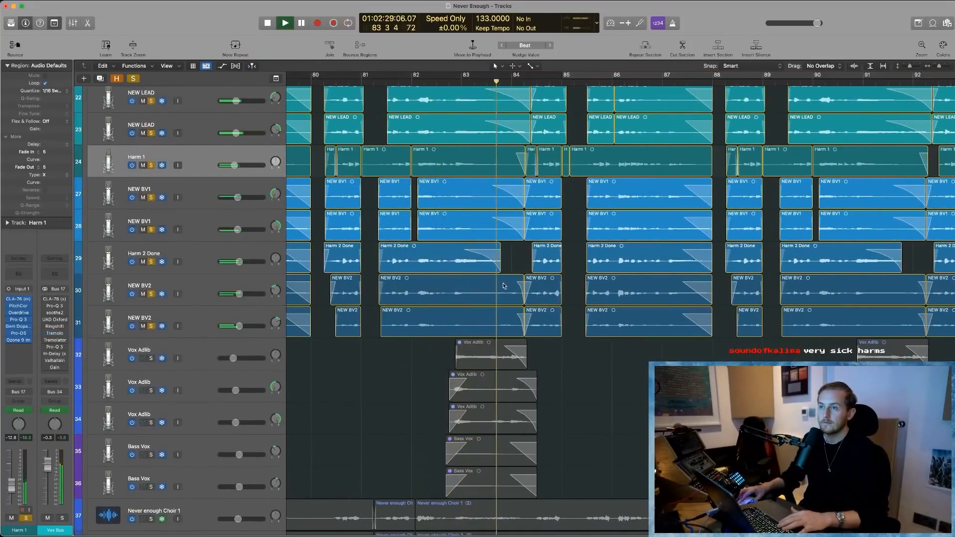
scroll(512, 153, up, 1)
key(space)
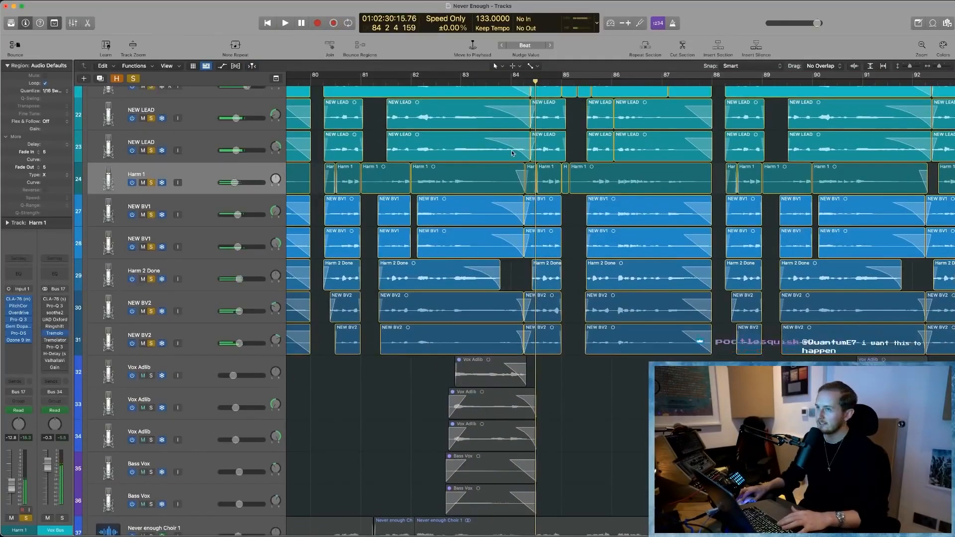
- Replay the soloed vocal stack from just before bar 83, stopping before bar 85
scroll(512, 153, up, 2)
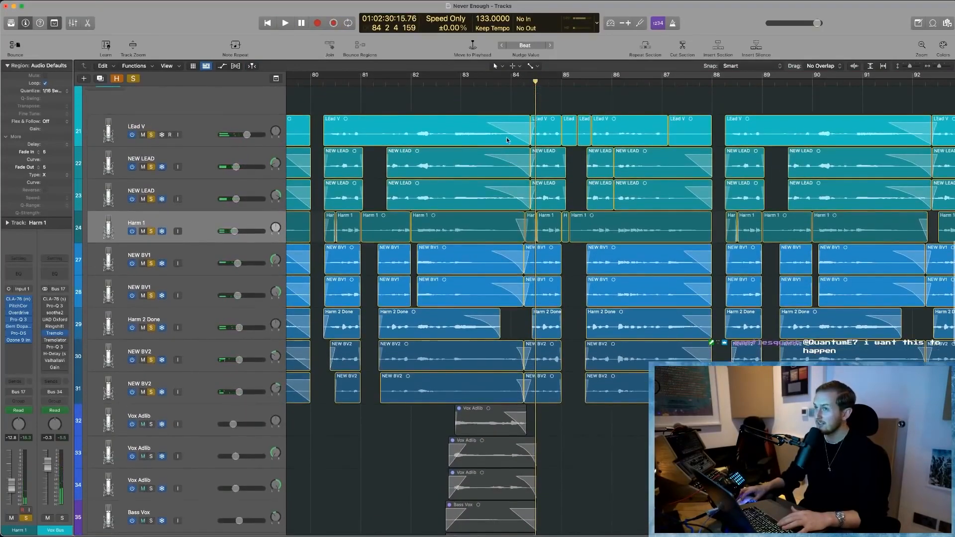
click(449, 82)
scroll(509, 306, down, 1)
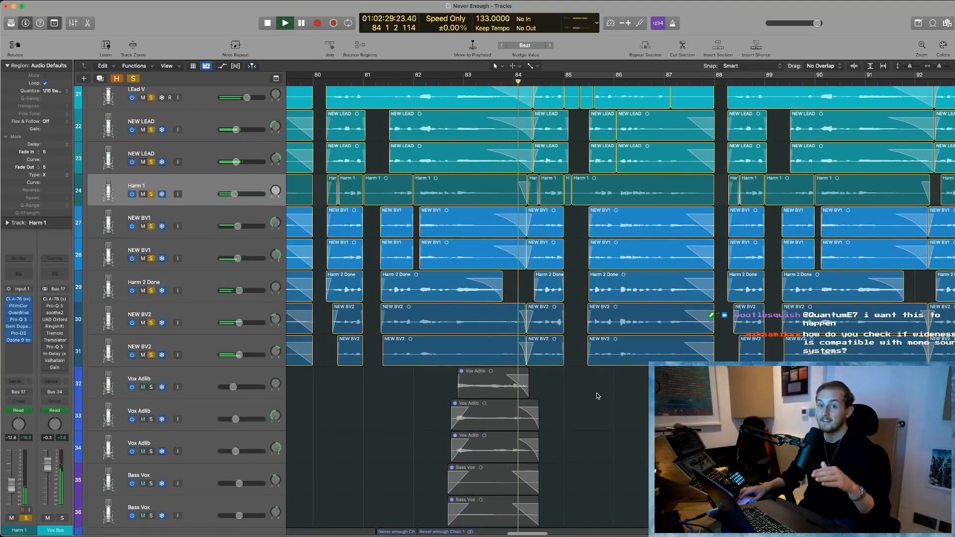
key(space)
- Add the three Vox Adlib tracks and the two Bass Vox tracks to the soloed vocals
scroll(507, 337, down, 1)
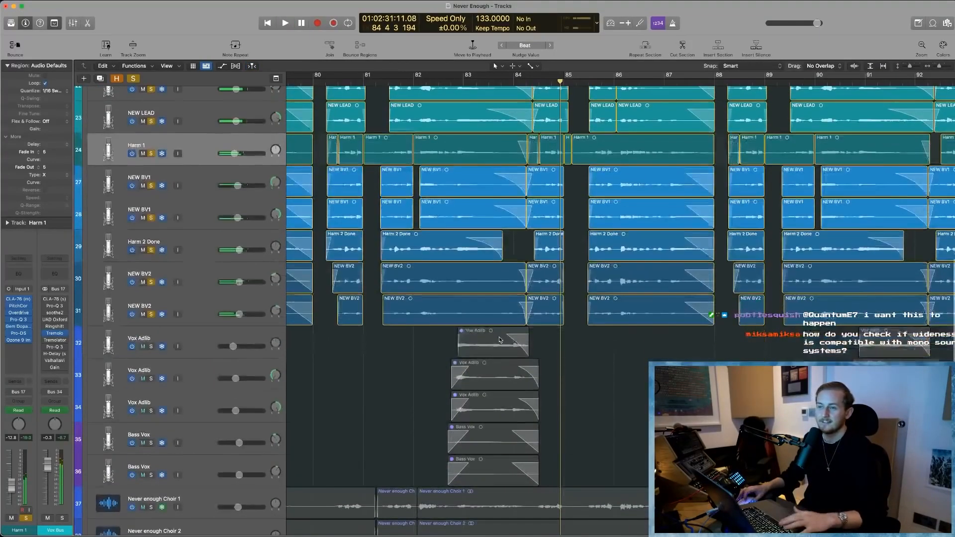
click(149, 347)
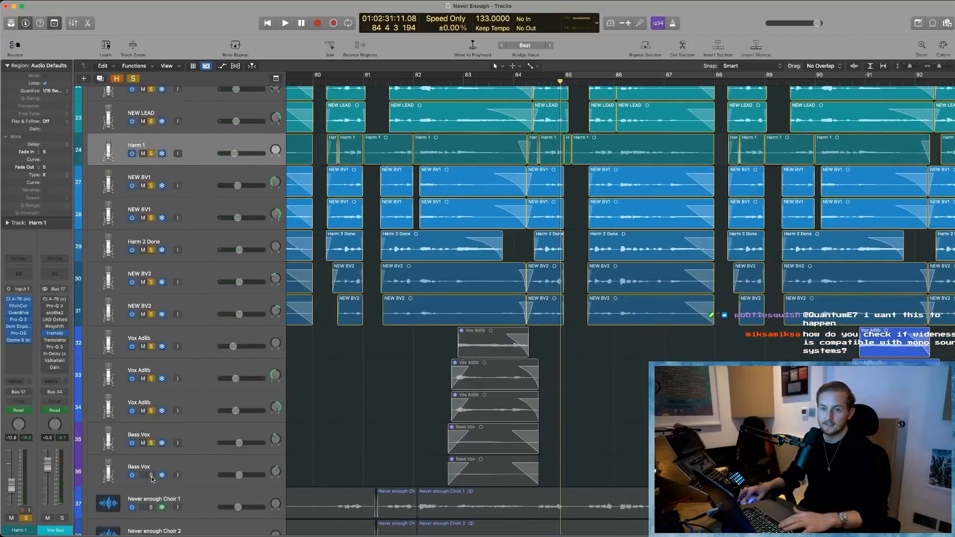
drag(417, 341, 528, 461)
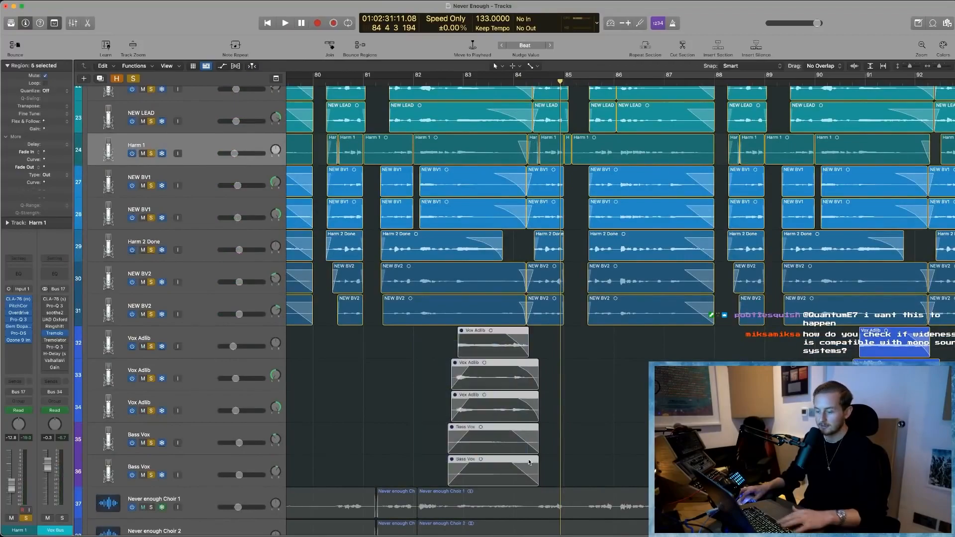
key(ctrl+m)
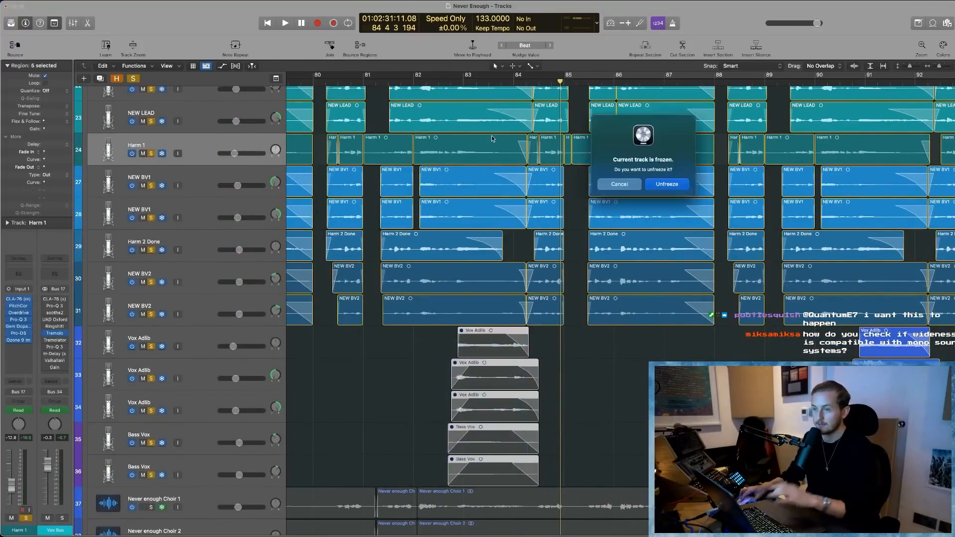
click(619, 184)
- Play the full vocal stack with the ad-libs and bass vocals from bar 90 3
scroll(637, 149, right, 5)
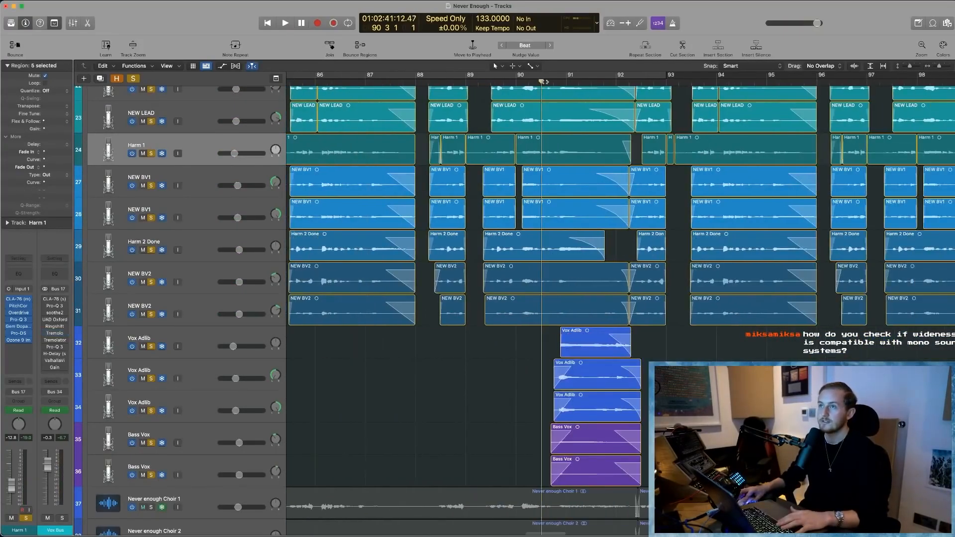
key(space)
scroll(634, 412, right, 3)
scroll(633, 412, down, 1)
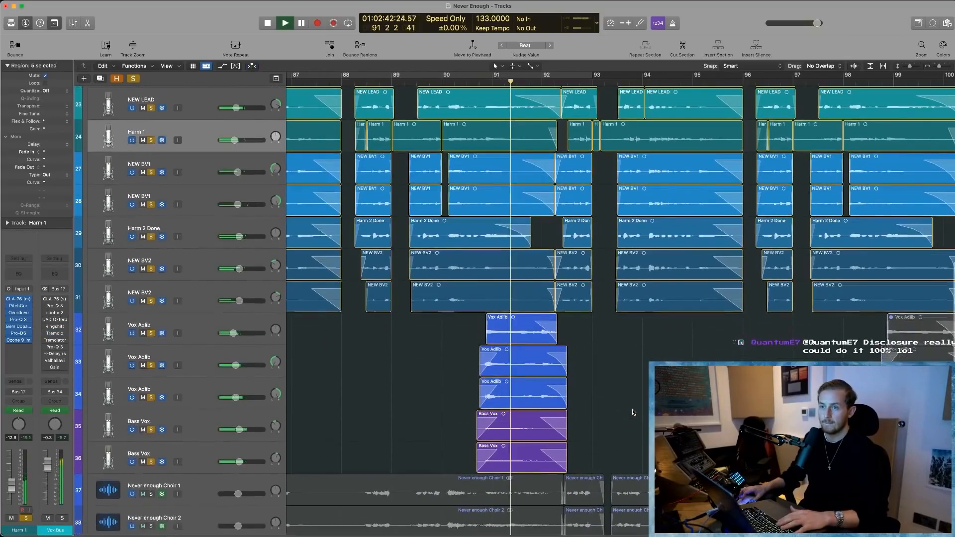
scroll(633, 412, left, 3)
scroll(634, 411, up, 1)
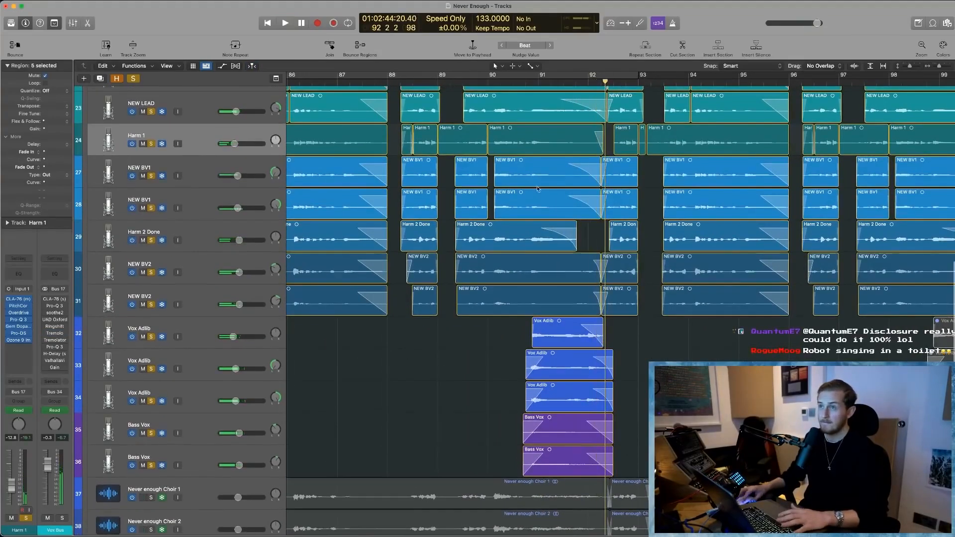
- Set a cycle range from the start of the ad-libs to about bar 94 and leave only the three Vox Adlib tracks soloed
drag(529, 76, 711, 77)
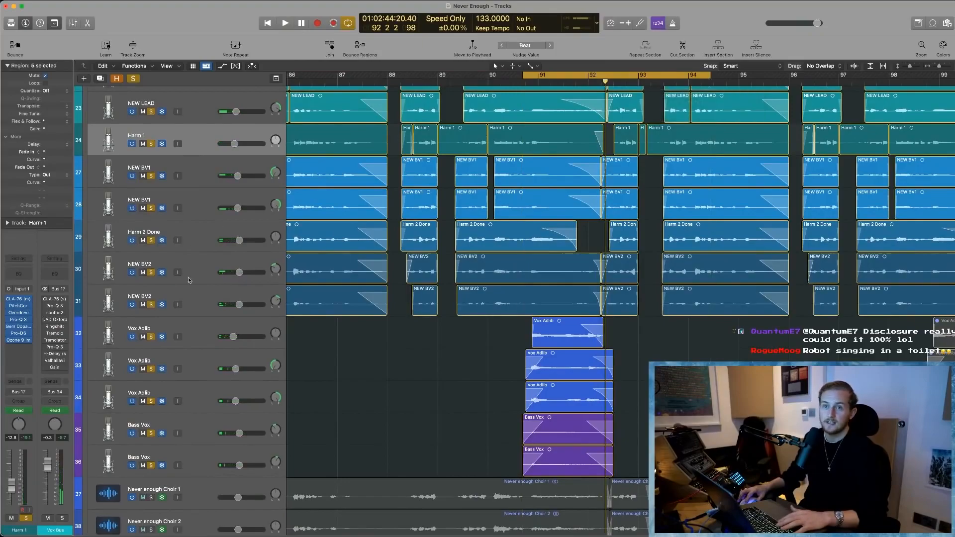
drag(149, 308, 150, 112)
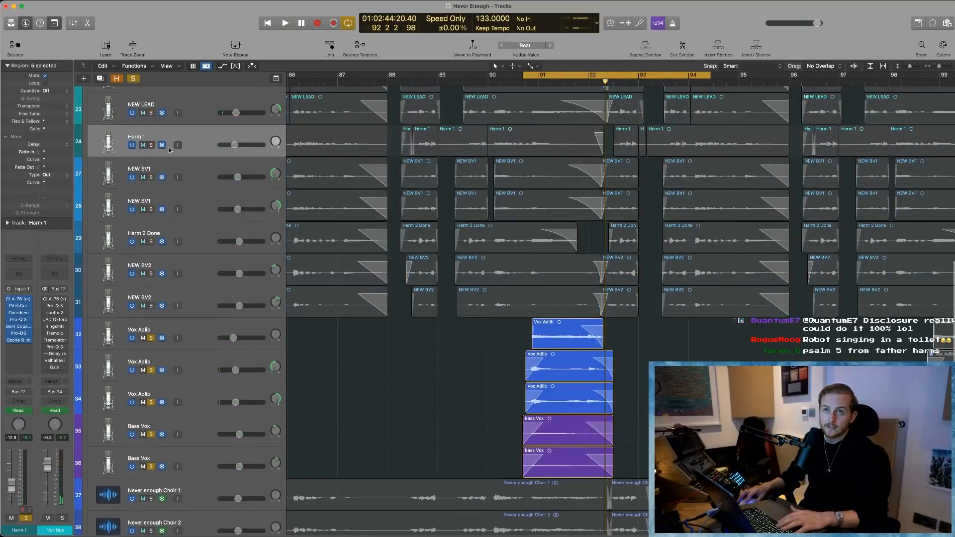
scroll(169, 150, up, 3)
click(151, 121)
scroll(478, 320, down, 3)
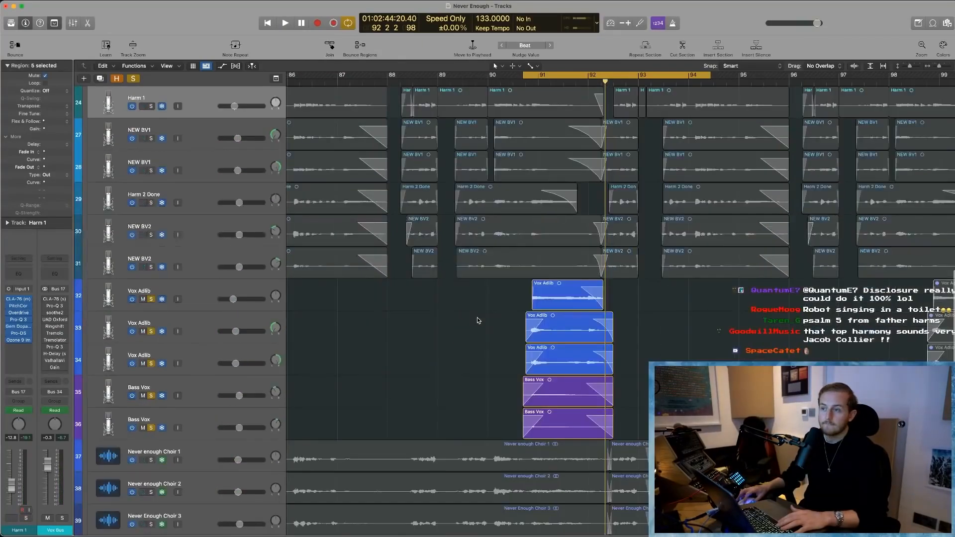
drag(151, 395, 152, 428)
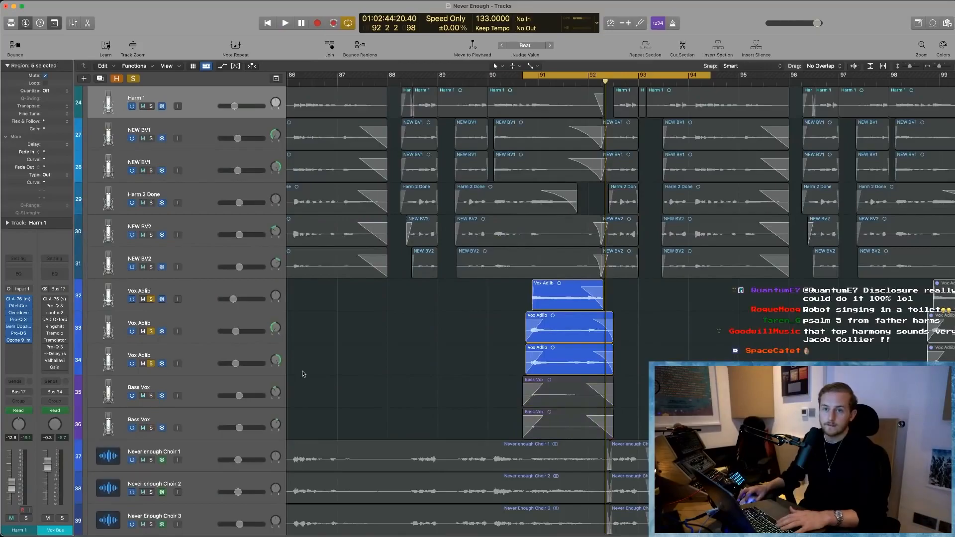
- Play the three soloed Vox Adlib tracks twice from the start of the cycle range
key(space)
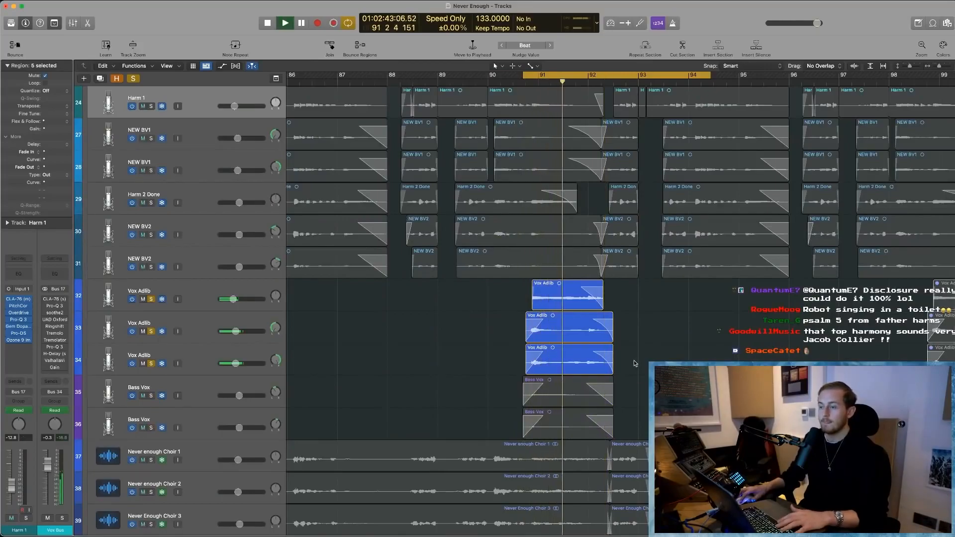
scroll(634, 362, right, 3)
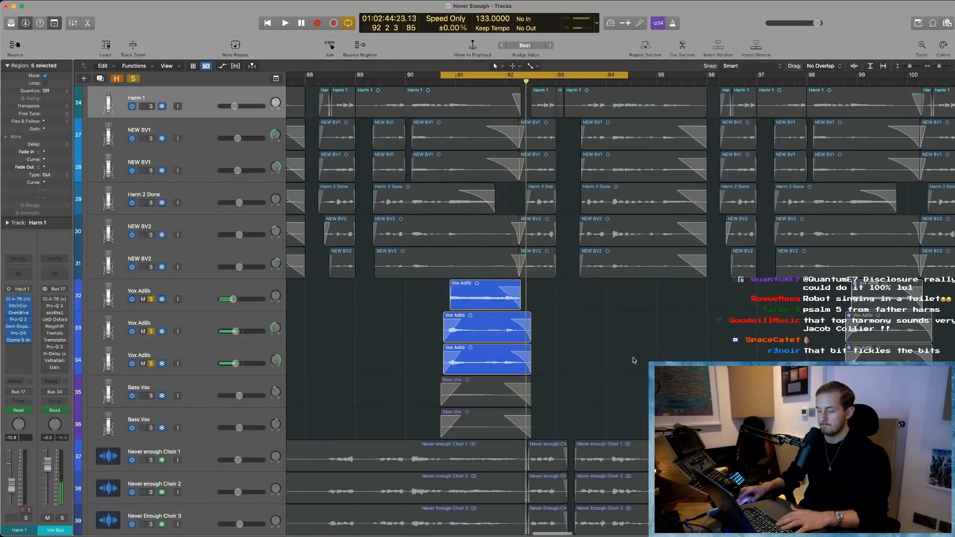
scroll(635, 360, right, 1)
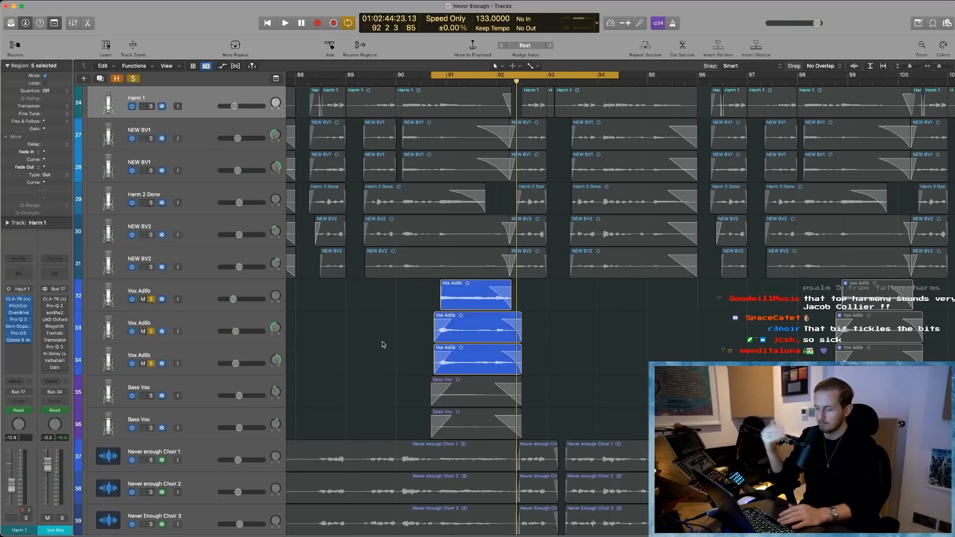
key(space)
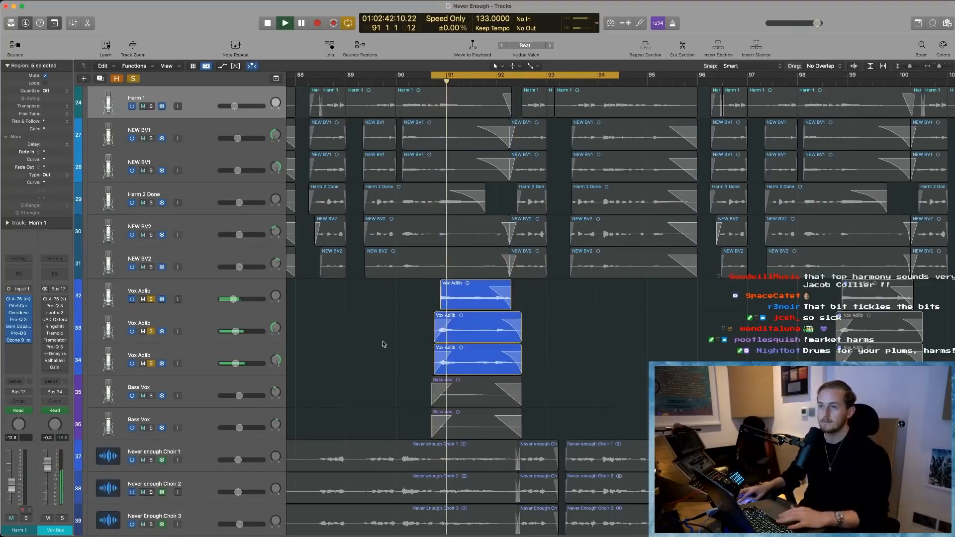
key(Return)
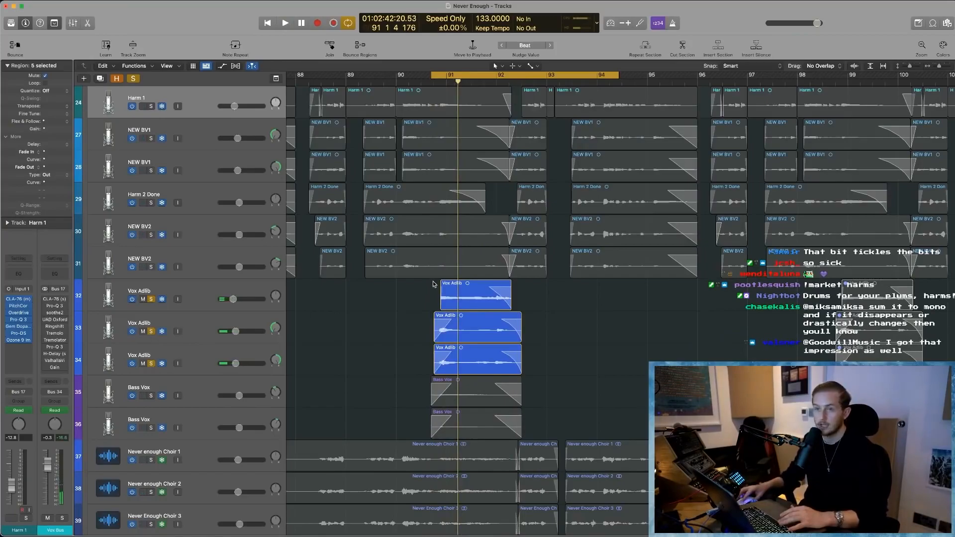
- Unsolo the three Vox Adlib tracks and solo the two Bass Vox tracks
click(151, 363)
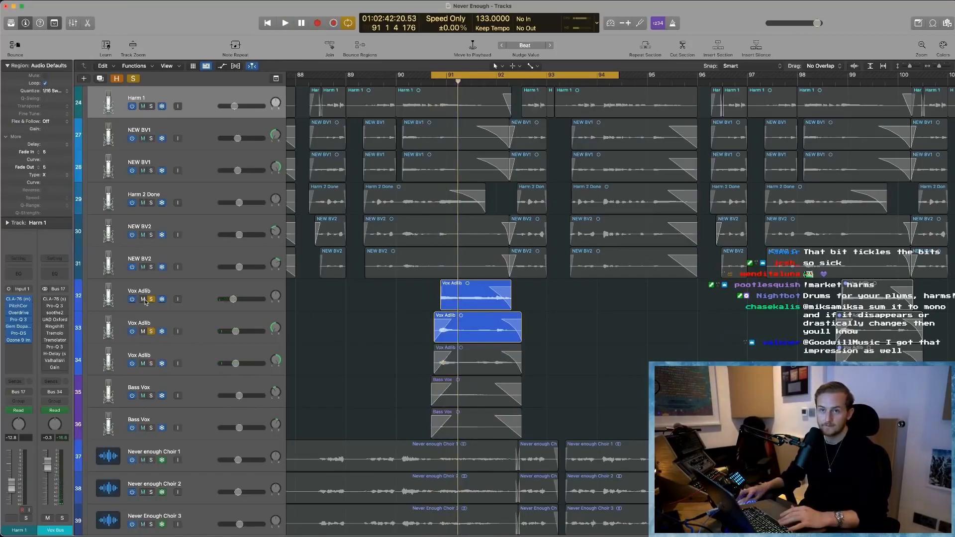
click(150, 331)
click(151, 299)
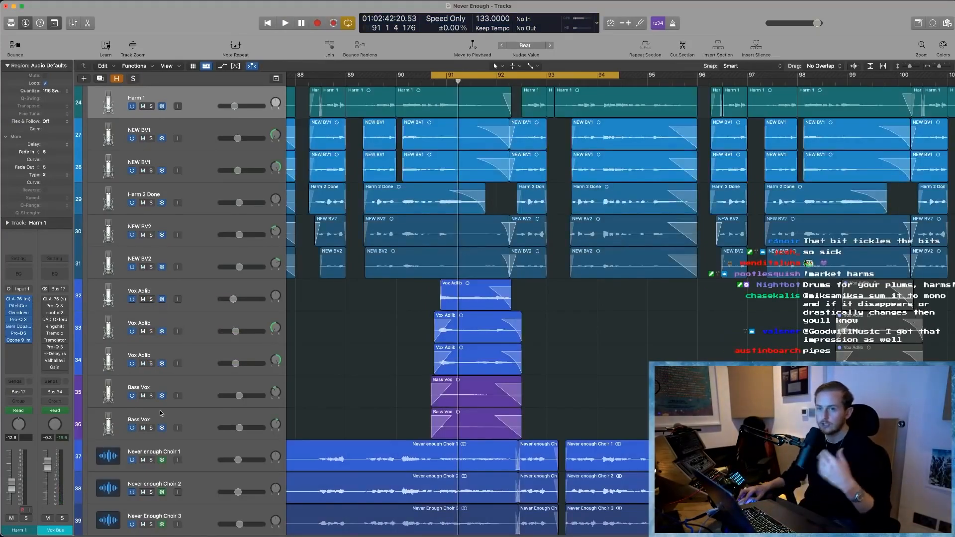
click(152, 396)
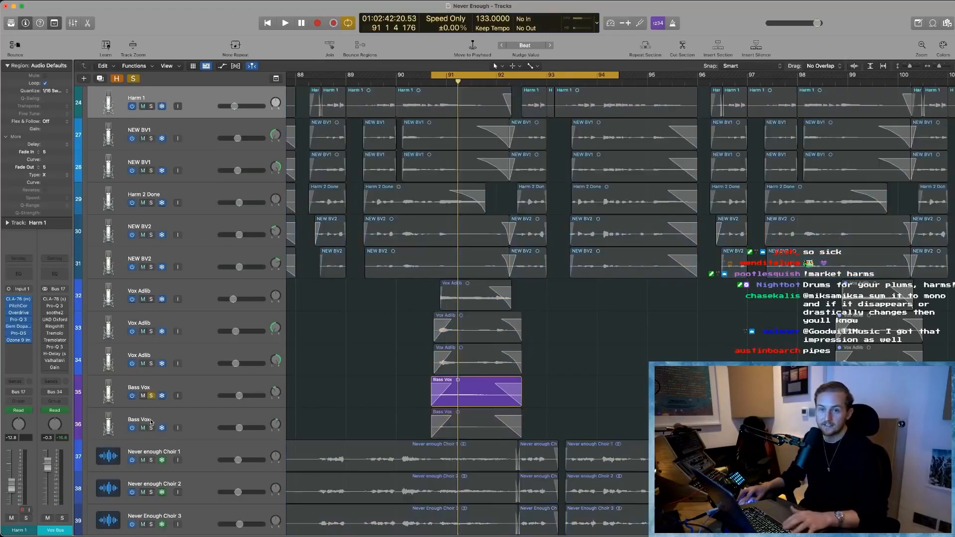
- Select both Bass Vox regions around bar 91, zoom to them and play them on their own
click(199, 393)
drag(406, 374, 563, 455)
key(z)
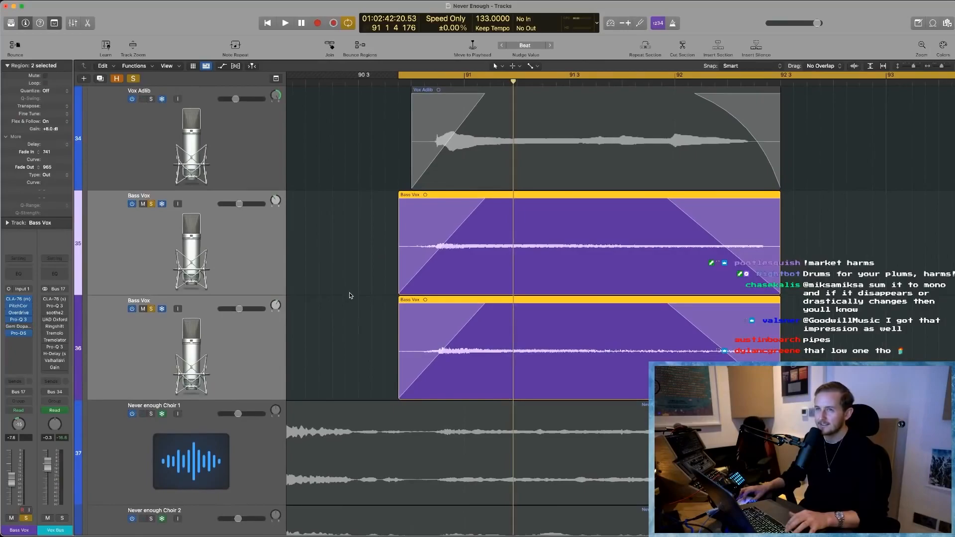
scroll(346, 296, up, 2)
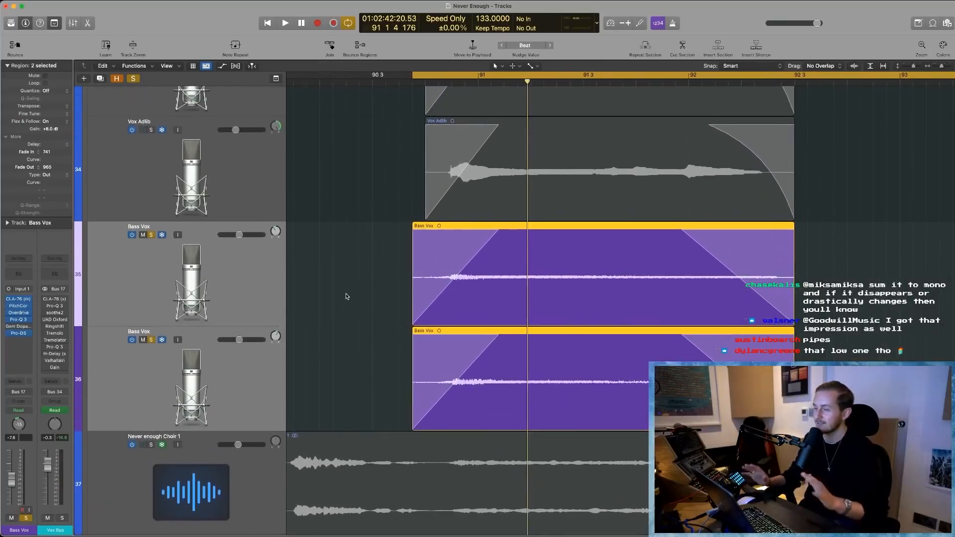
key(shift+space)
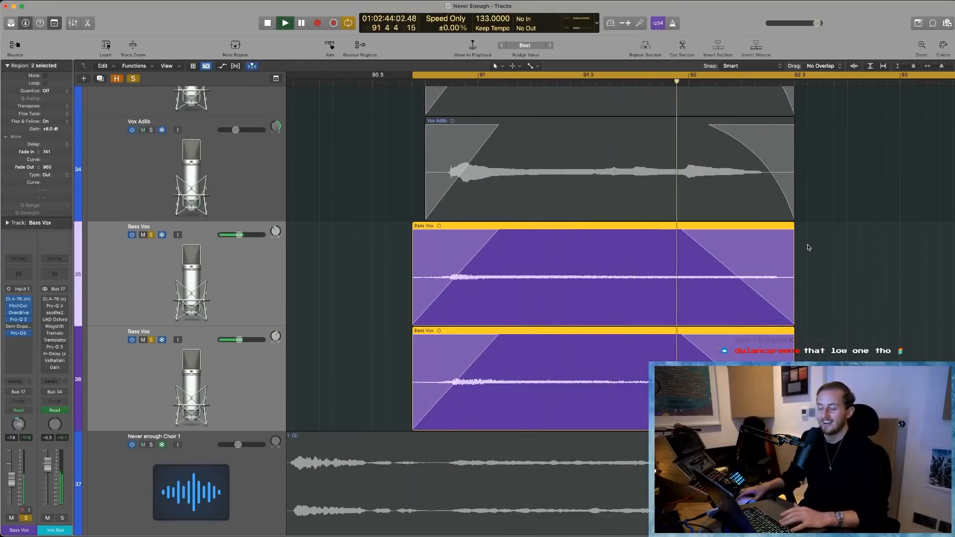
key(space)
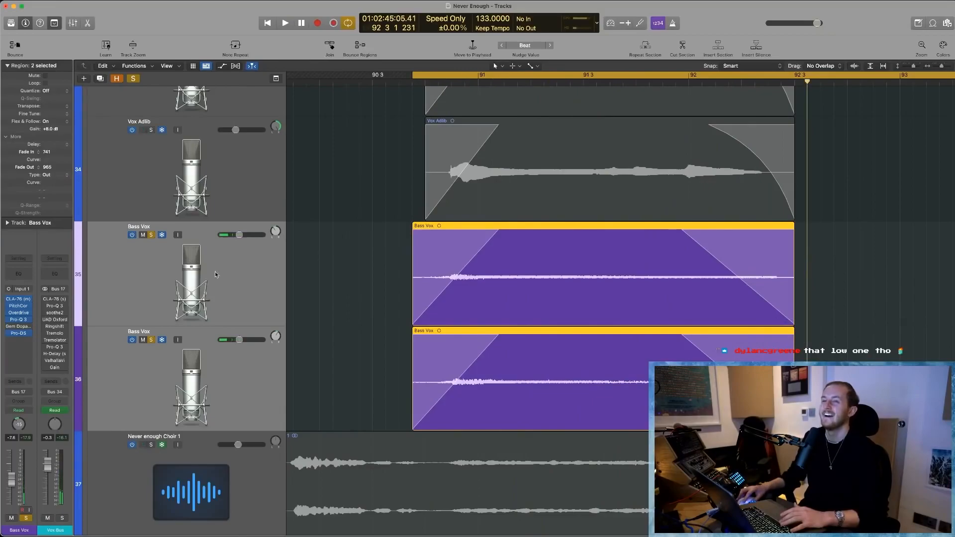
- Select the lower Bass Vox track and play the two soloed bass vocals from the start of the cycle range
click(119, 373)
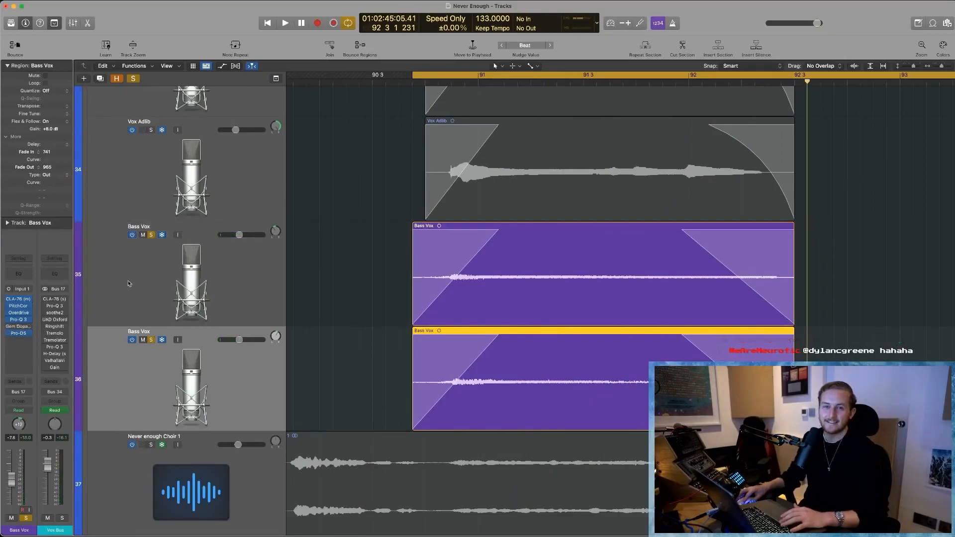
click(129, 284)
click(108, 364)
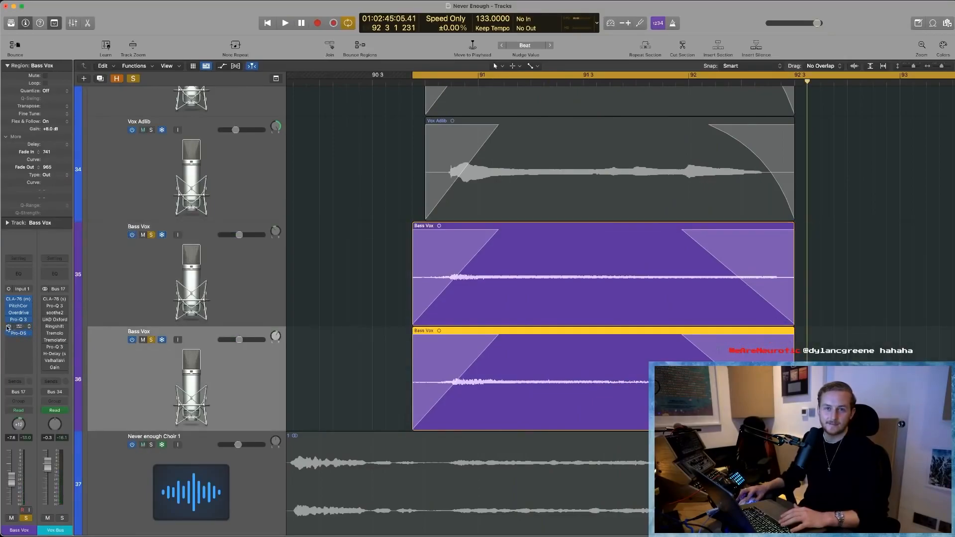
key(space)
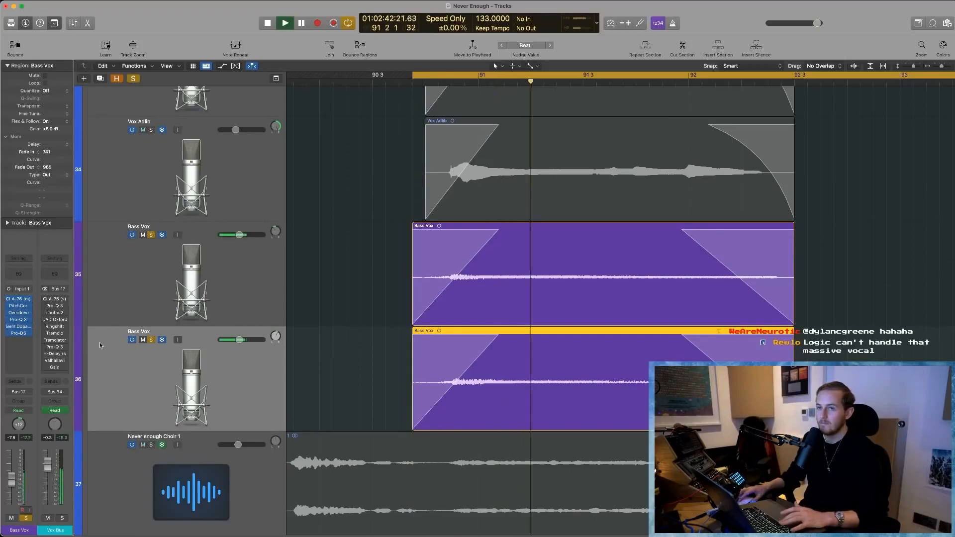
- Open the Gem Dopamine plug-in on the Bass Vox track, listen to the bass vocals through it, and close its window
click(19, 326)
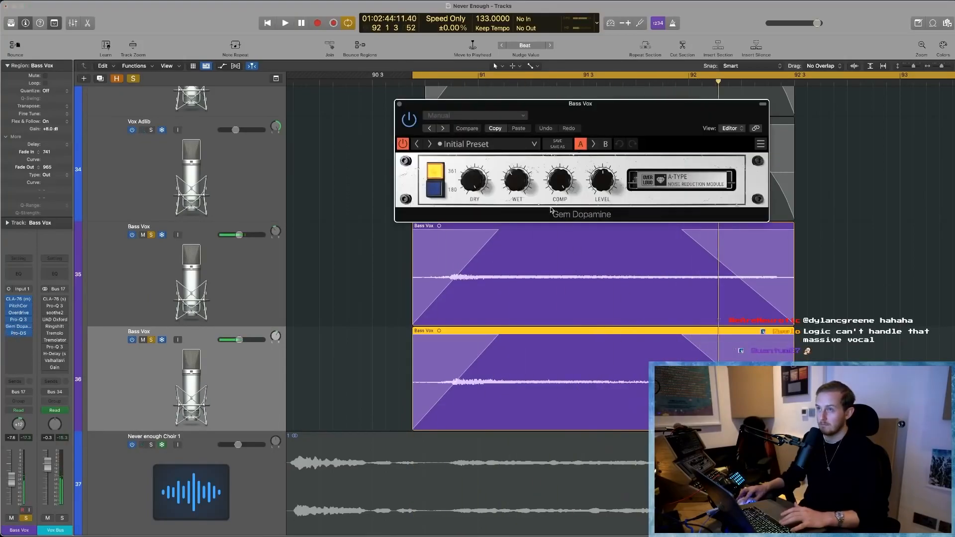
key(space)
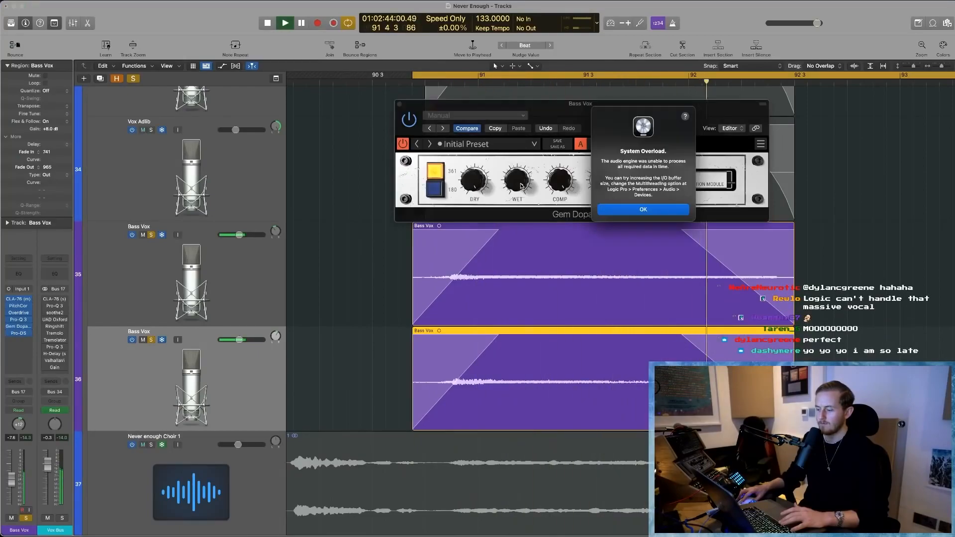
click(642, 210)
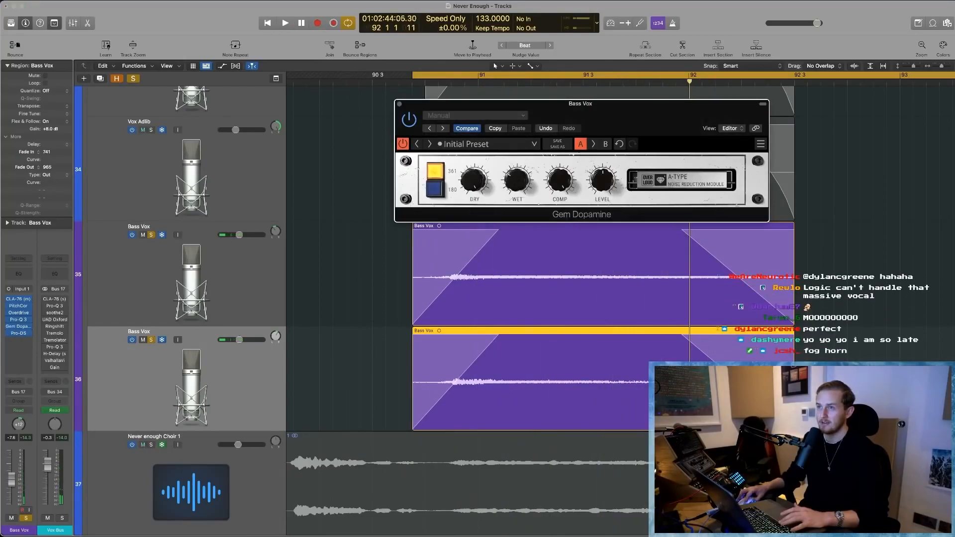
click(399, 104)
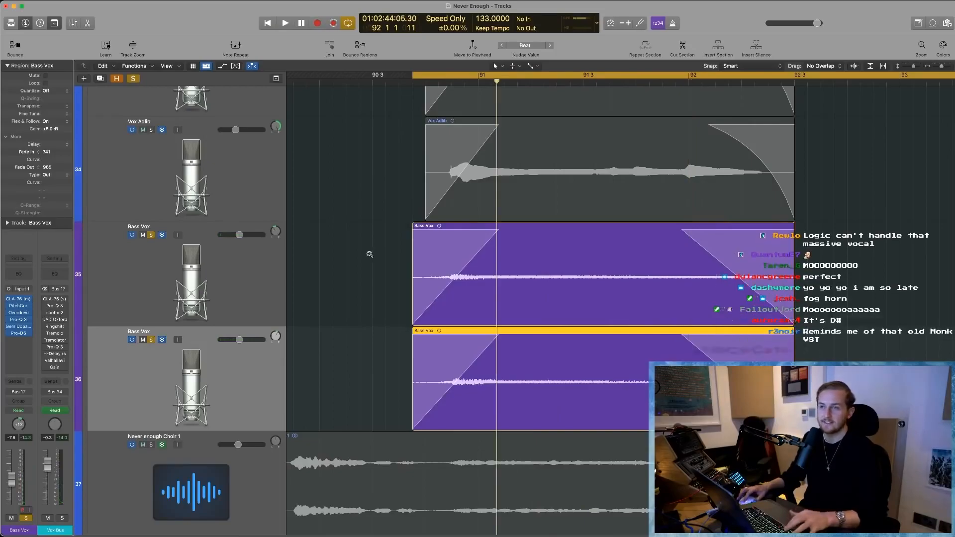
- Solo the Vox Bus and every vocal track in it, from LEad V down to the lower Bass Vox
ctrl+alt+click(370, 254)
click(563, 407)
scroll(559, 408, left, 2)
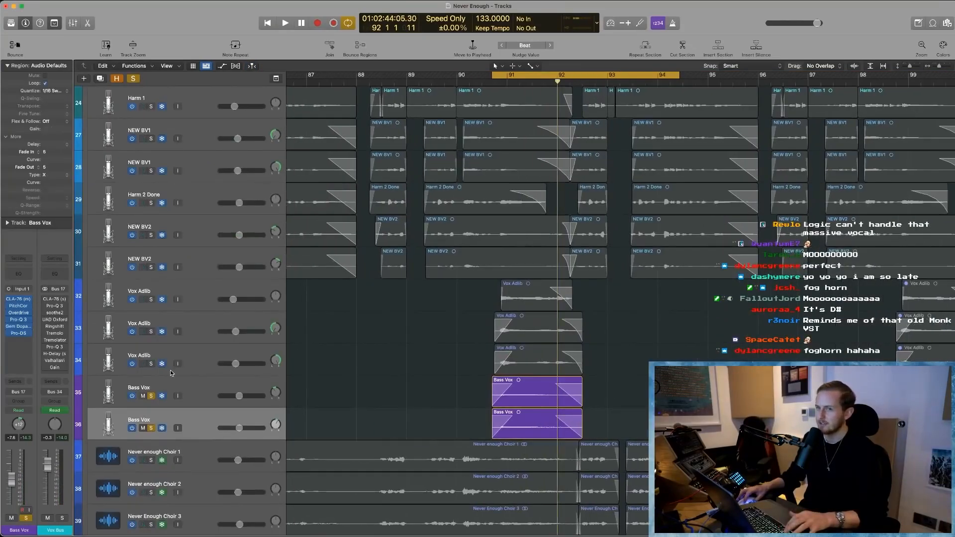
key(super+Up)
key(super+Up)
scroll(152, 364, up, 3)
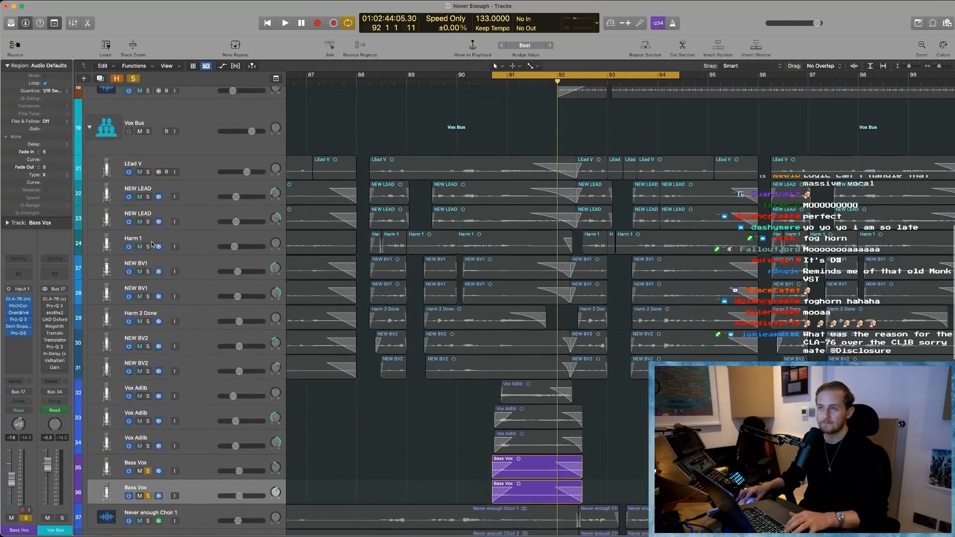
click(148, 132)
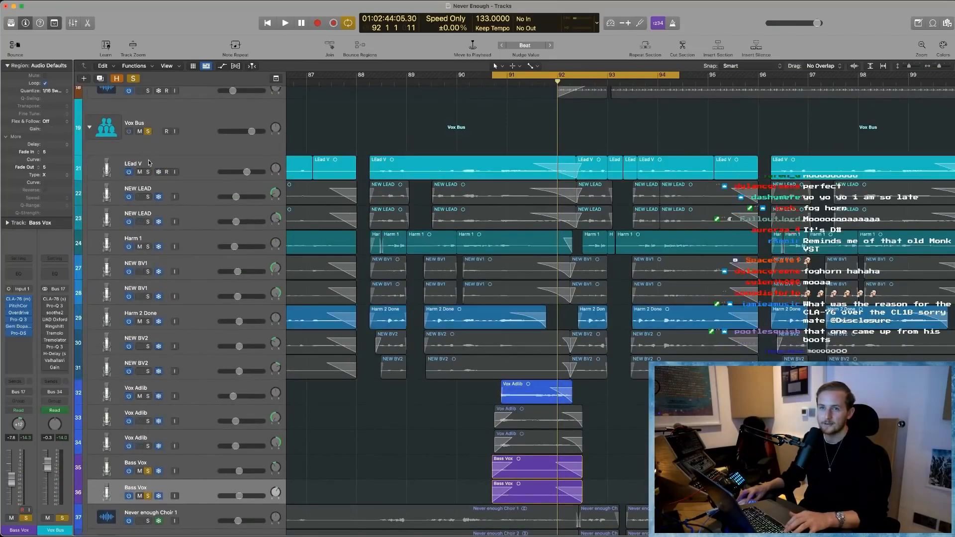
drag(149, 172, 152, 482)
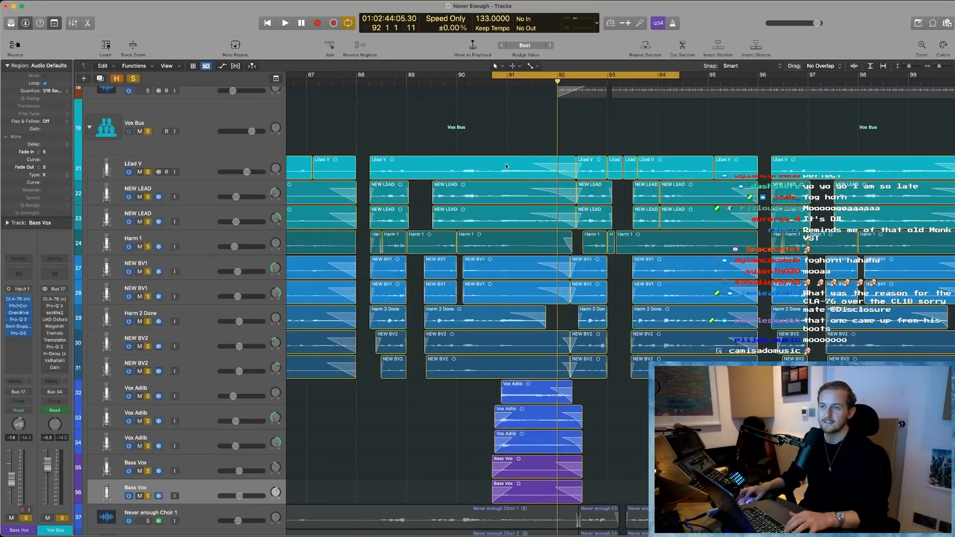
- Play all the soloed vocal layers together from just before bar 89 to bar 91, with cycle mode turned off
click(419, 83)
key(space)
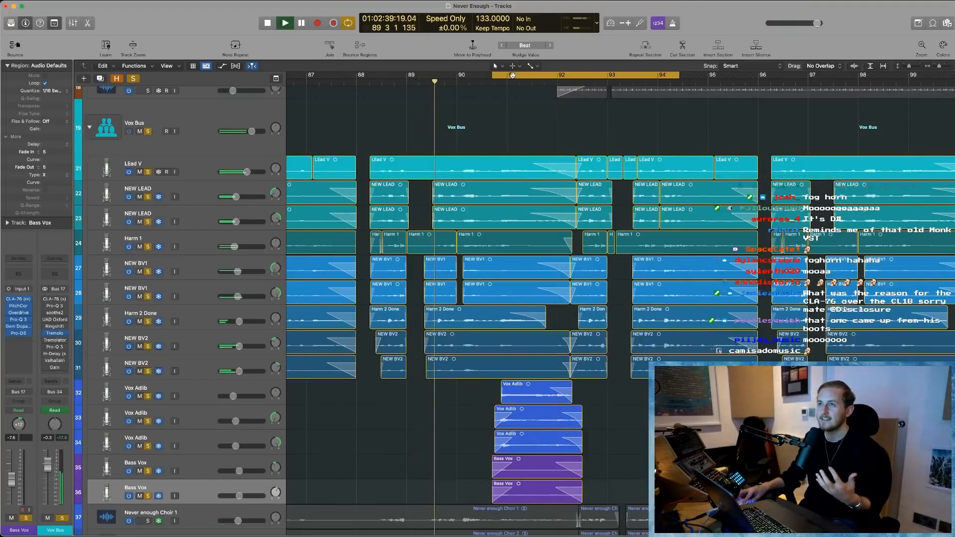
click(512, 75)
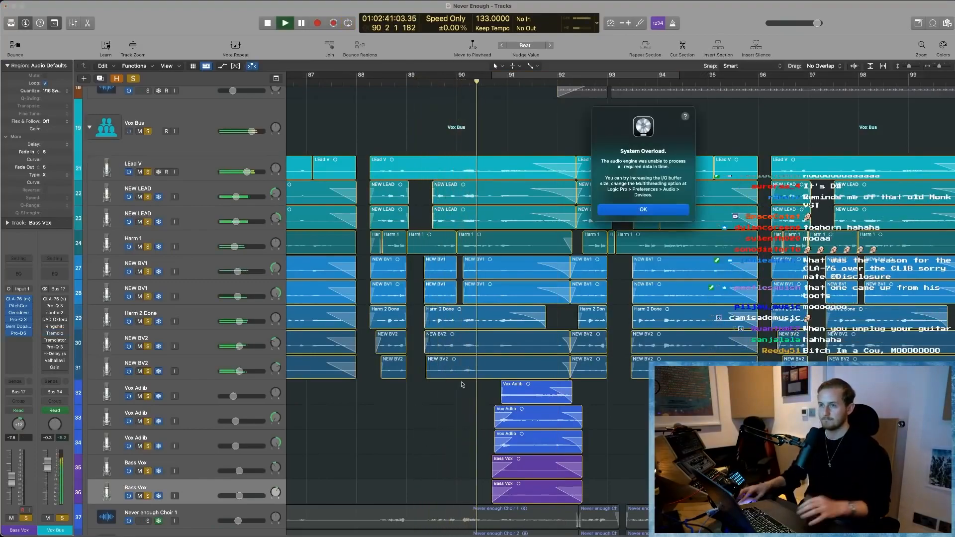
click(643, 210)
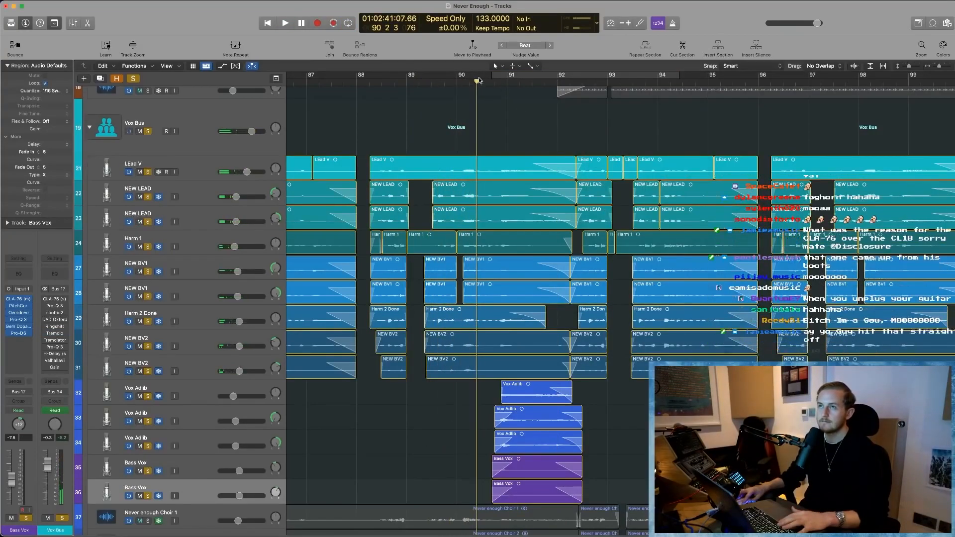
key(space)
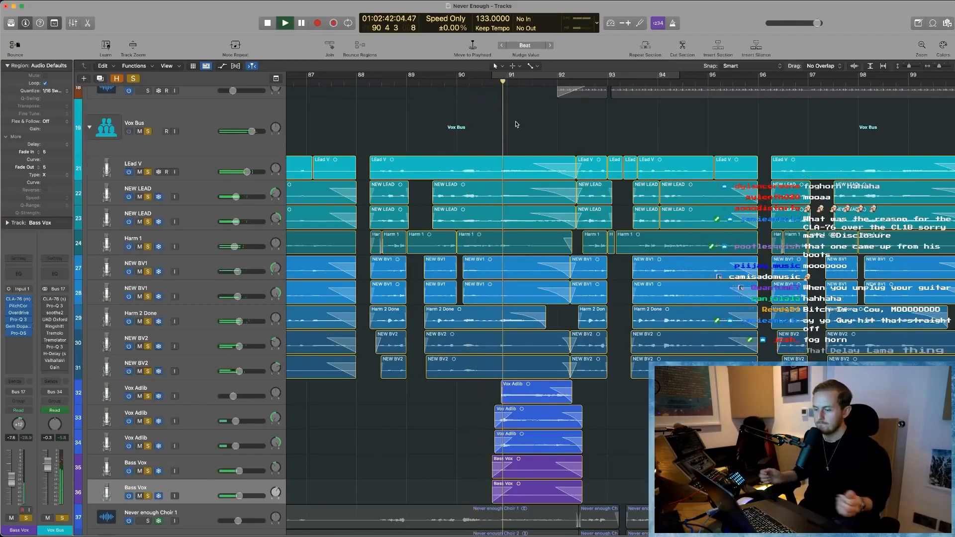
key(Return)
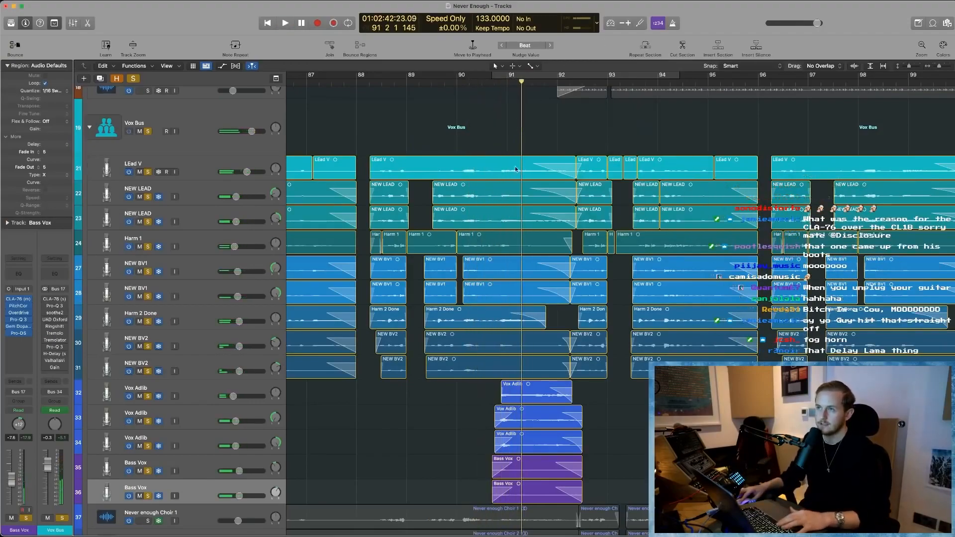
- Examine how the lead, harmony, ad-lib and bass vocal regions stack up around bar 90 and repeat across the song
scroll(364, 346, down, 3)
scroll(407, 422, down, 3)
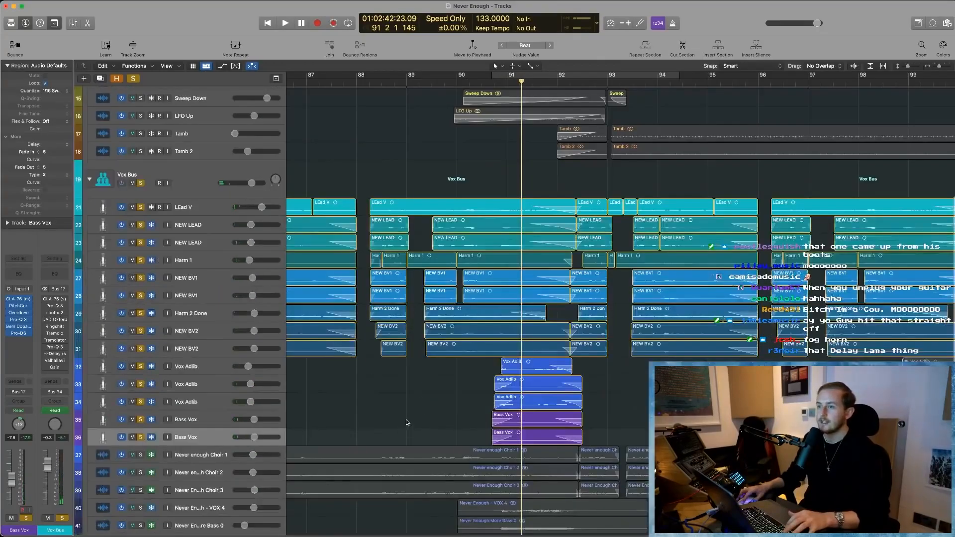
scroll(424, 372, right, 1)
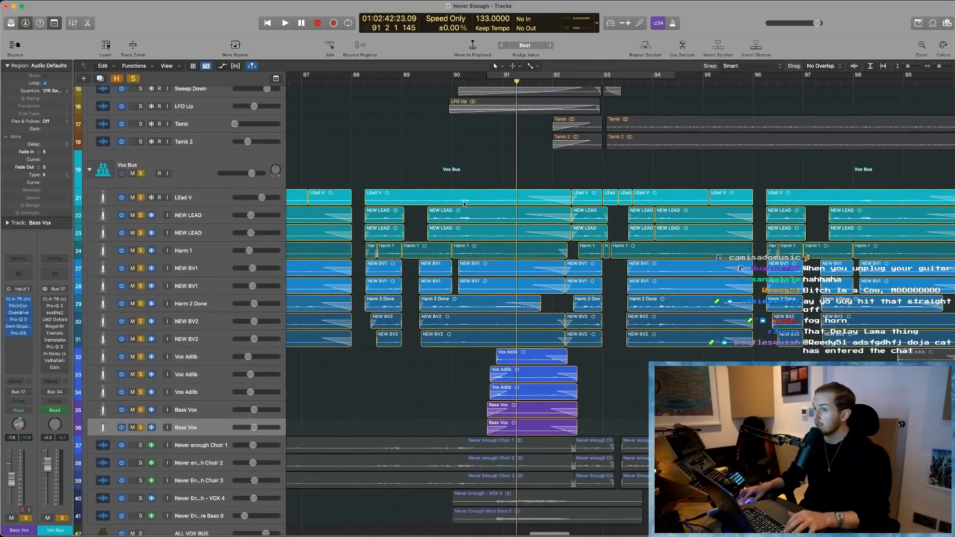
drag(475, 181, 474, 229)
key(Down)
key(Down)
key(Down)
key(Down)
key(Down)
key(Down)
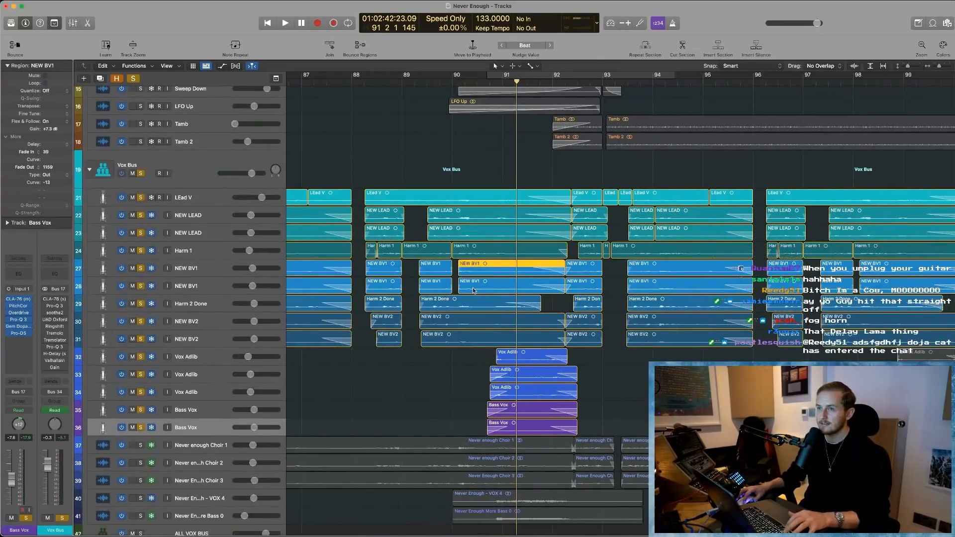
drag(458, 359, 515, 440)
click(467, 382)
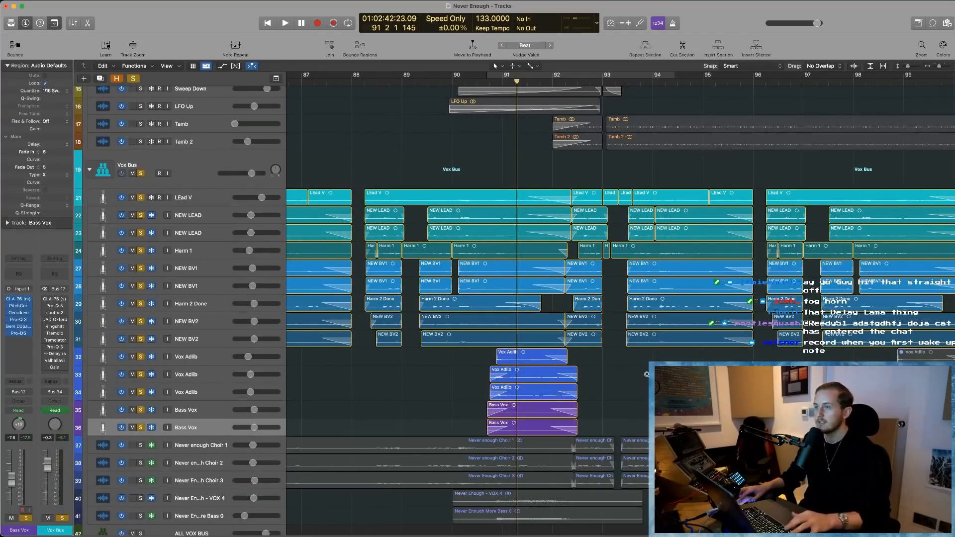
key(super+Left)
key(super+Left)
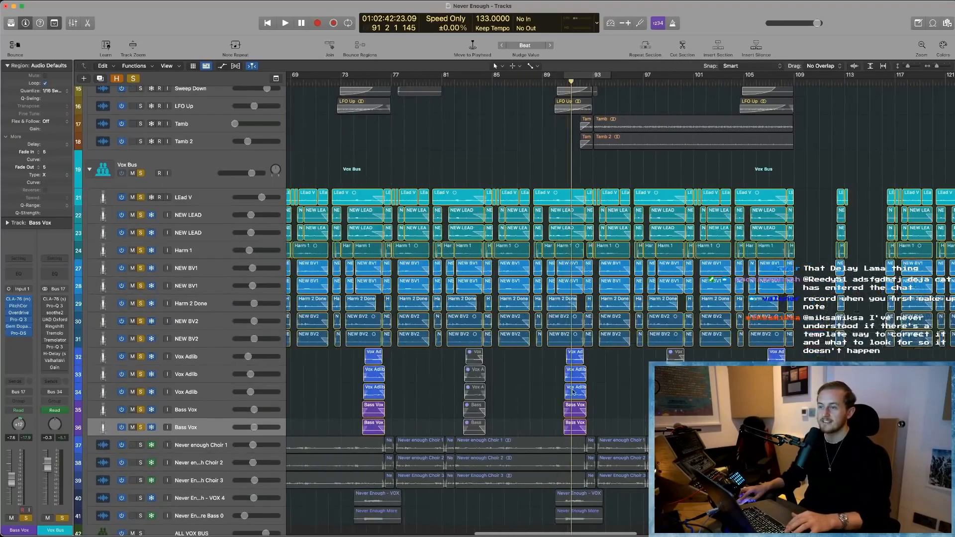
- Clear all active solos and solo only the Never enough Choir 1 track
scroll(646, 374, down, 5)
scroll(647, 374, left, 3)
drag(520, 428, 656, 293)
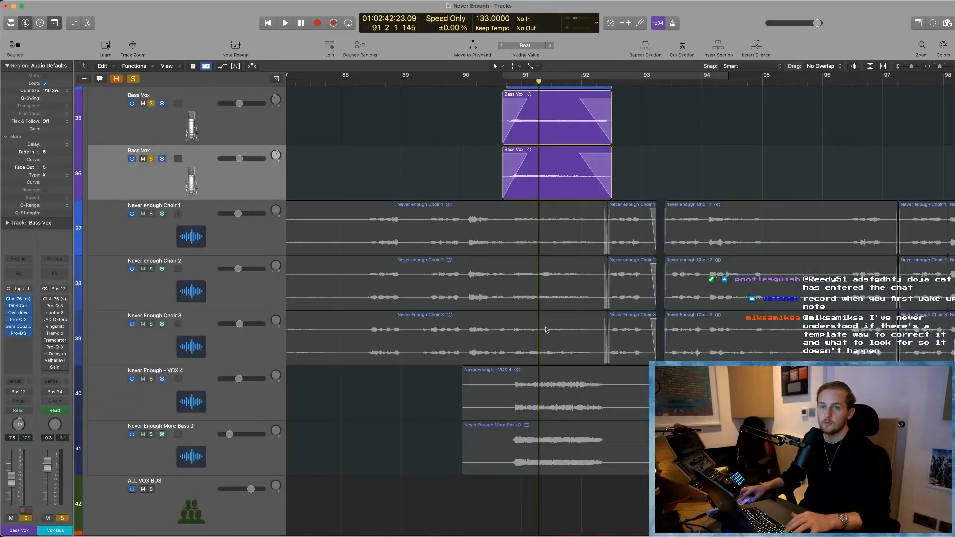
click(133, 79)
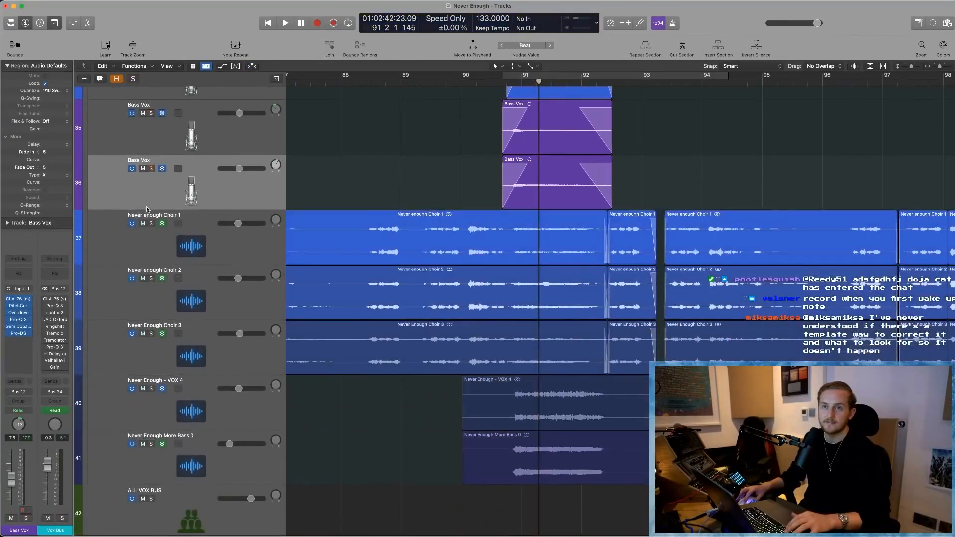
click(151, 224)
click(429, 164)
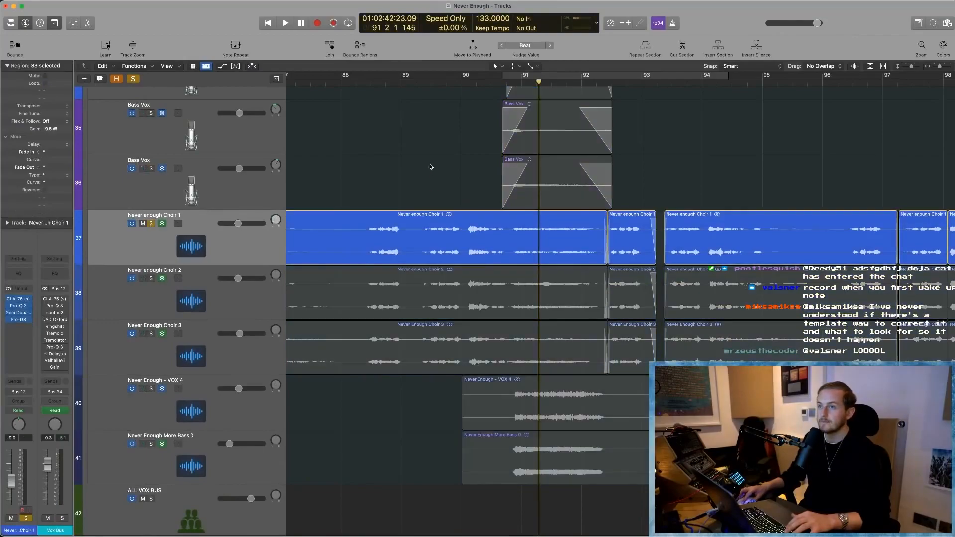
- Set a cycle range from about bar 88 to bar 93 and play the Never enough Choir 1 track on its own
drag(367, 77, 664, 101)
key(space)
scroll(418, 278, left, 2)
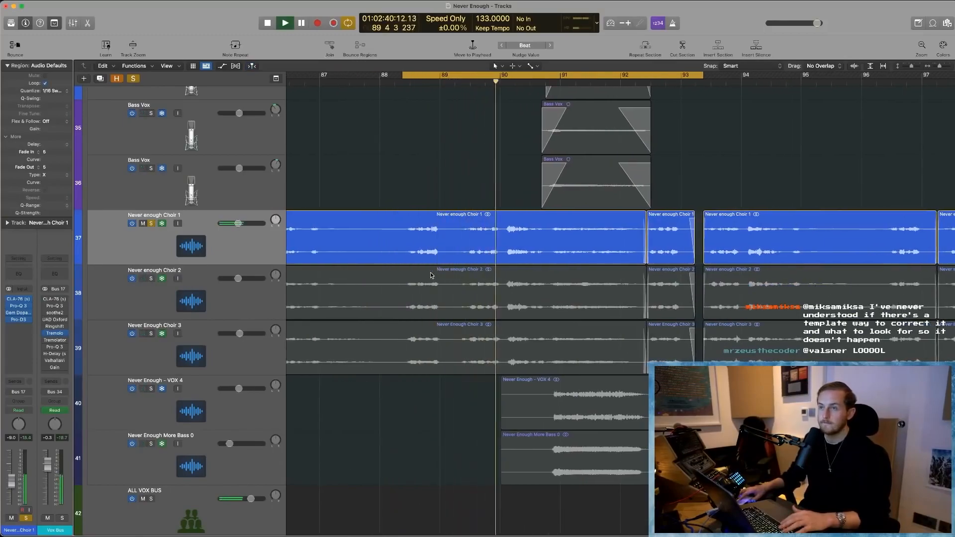
scroll(431, 275, down, 1)
scroll(431, 275, up, 2)
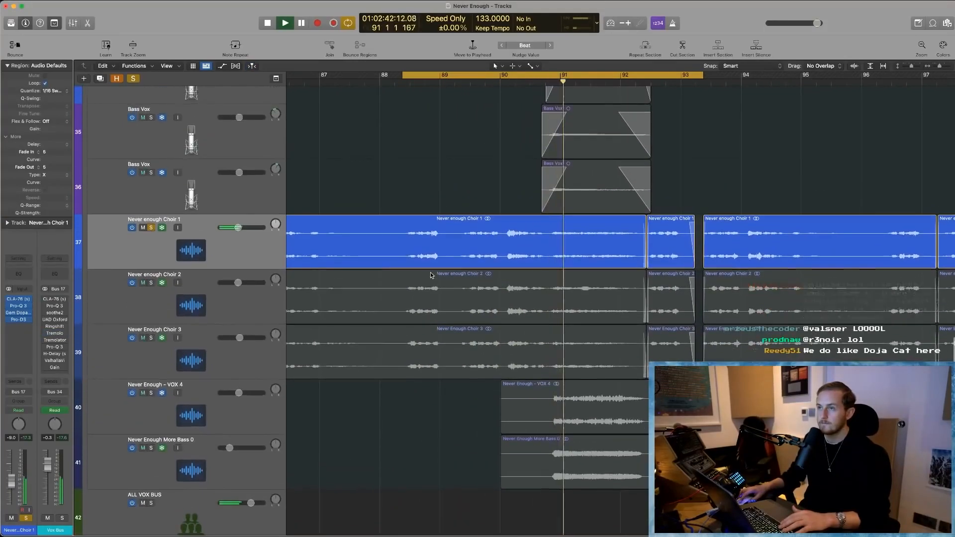
scroll(431, 275, up, 1)
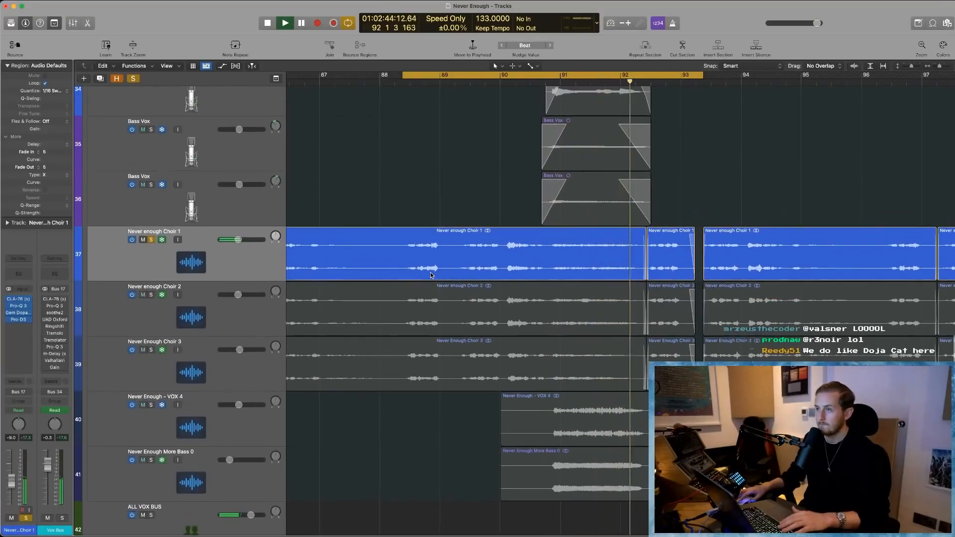
key(space)
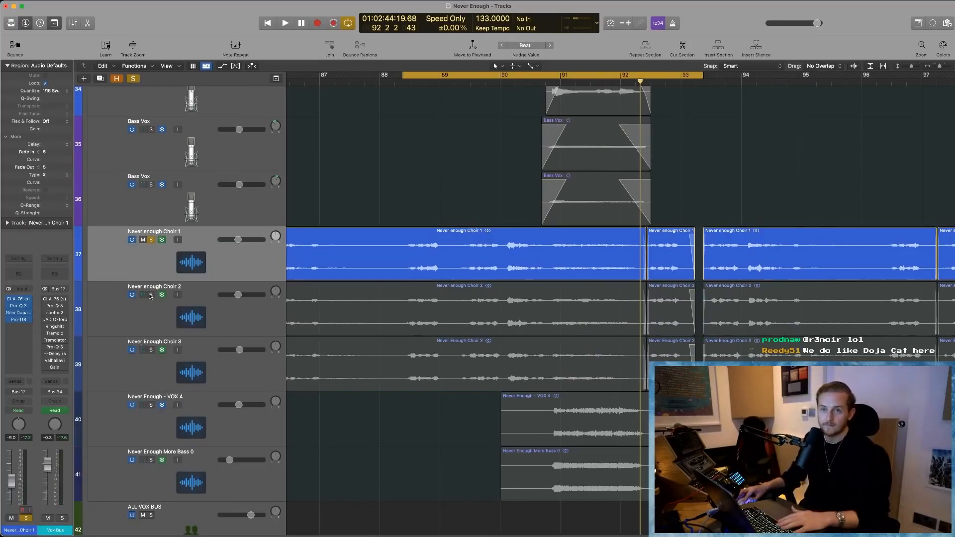
- Switch the solo from Never enough Choir 1 to Choir 2, leaving Choir 3 unsoloed, and select the Choir 2 track
drag(150, 296, 149, 342)
click(151, 240)
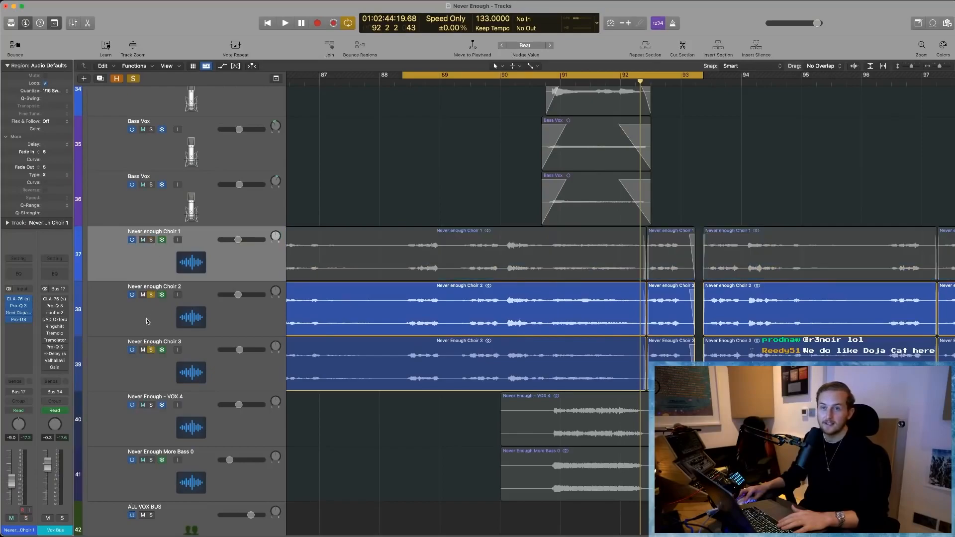
click(151, 350)
click(149, 330)
- Play the Never enough Choir 2 track on its own from the start of the cycle range and stop near bar 91
key(space)
scroll(148, 329, down, 1)
scroll(147, 329, down, 2)
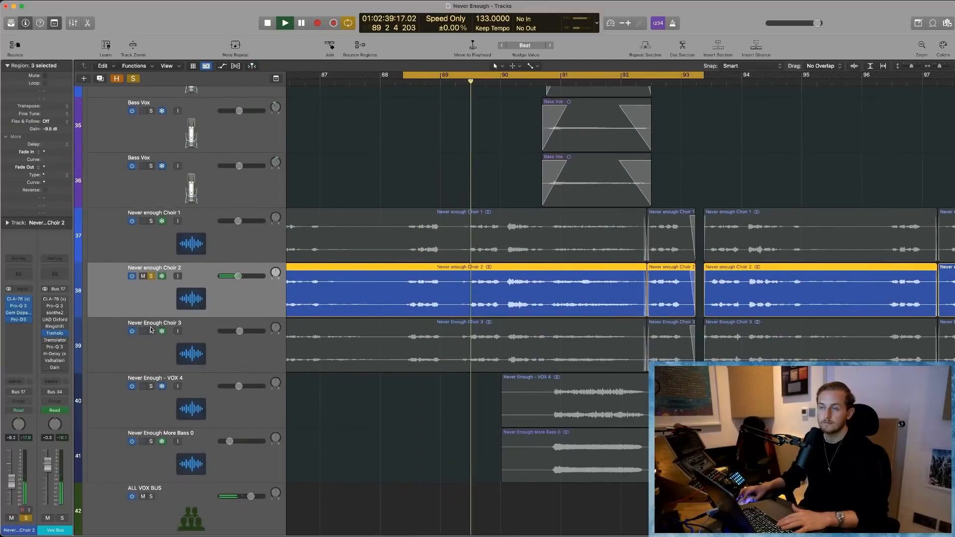
scroll(151, 330, down, 2)
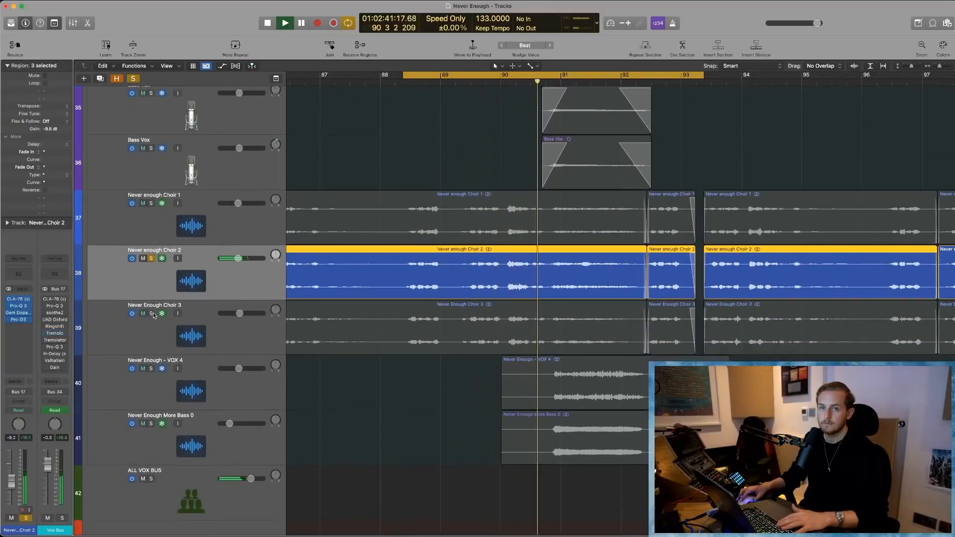
key(Return)
scroll(162, 317, up, 1)
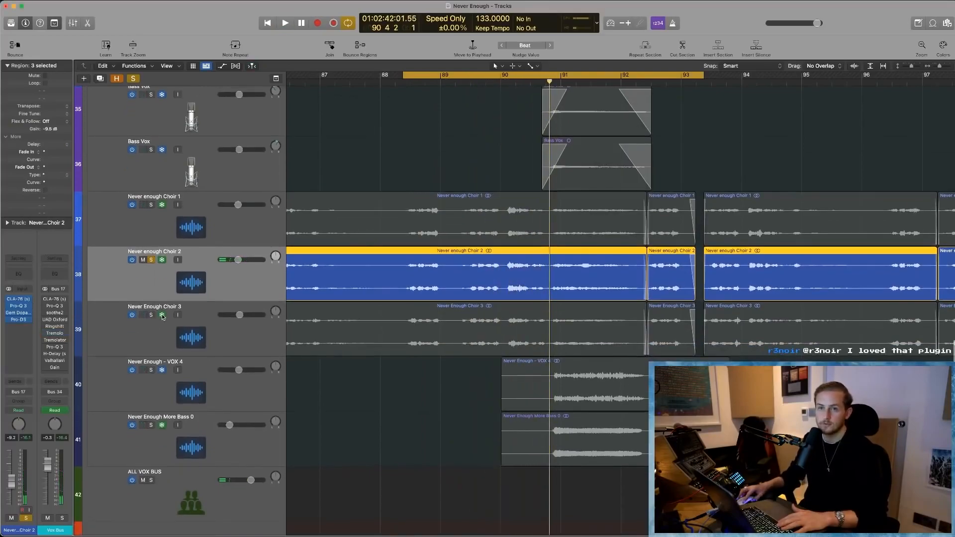
- Solo Choir 1, Choir 3, VOX 4 and More Bass 0 alongside Choir 2 and loop them from about bar 90.5 to 93.7
click(152, 315)
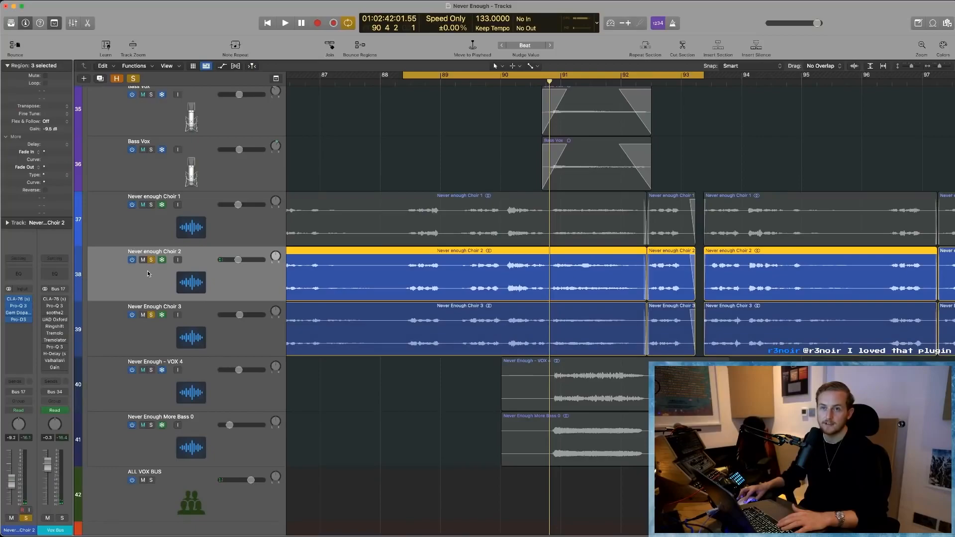
click(150, 205)
click(151, 371)
click(151, 425)
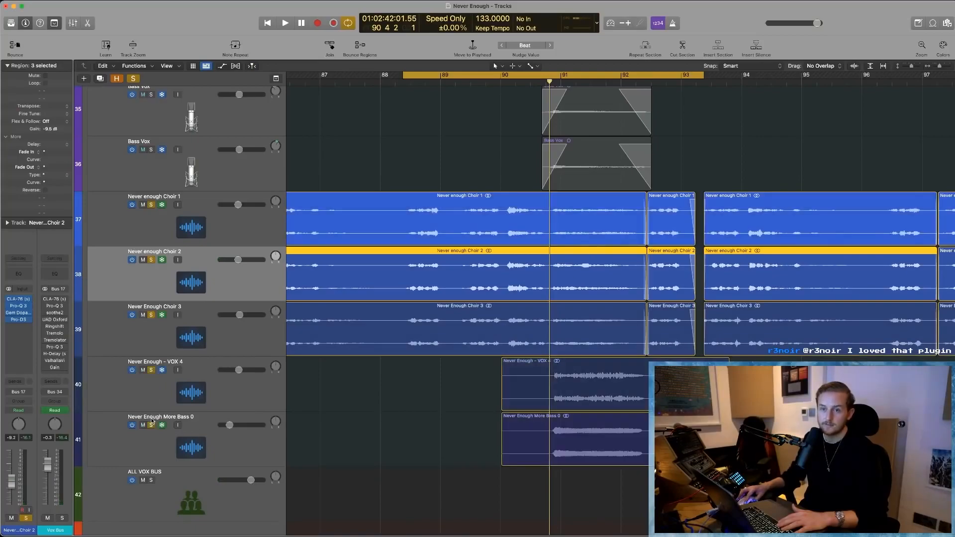
drag(546, 70, 726, 75)
key(space)
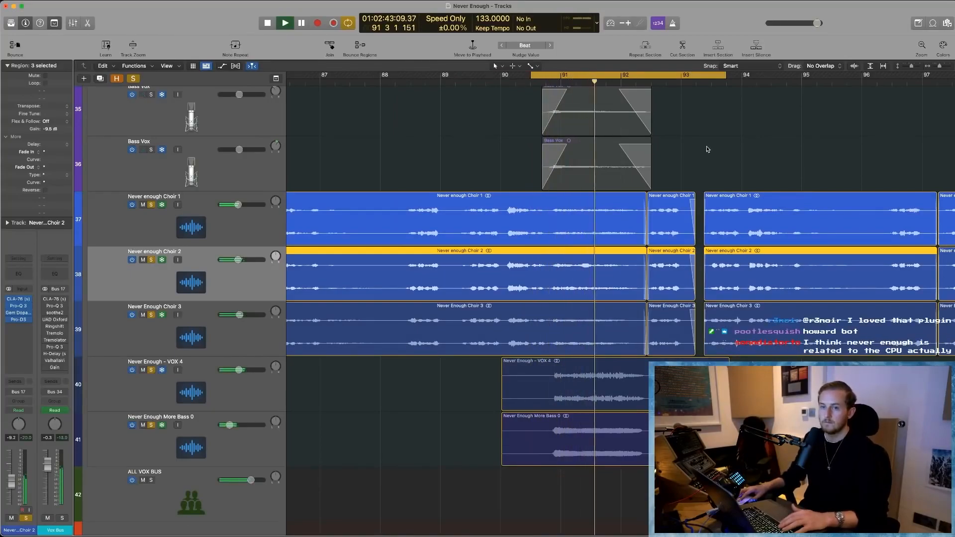
- Replay the soloed choir, VOX 4 and More Bass 0 tracks in the cycle range and dismiss the System Overload alert
scroll(608, 189, up, 3)
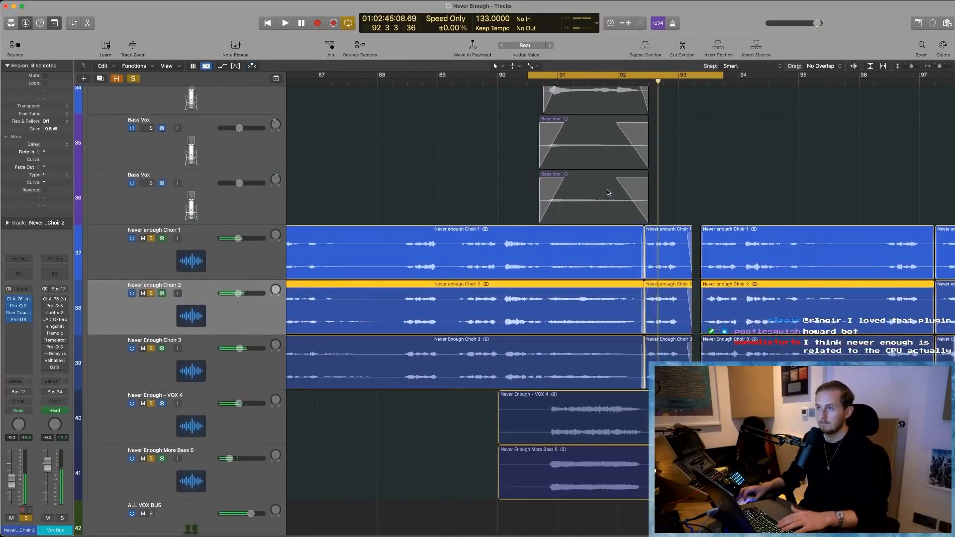
key(space)
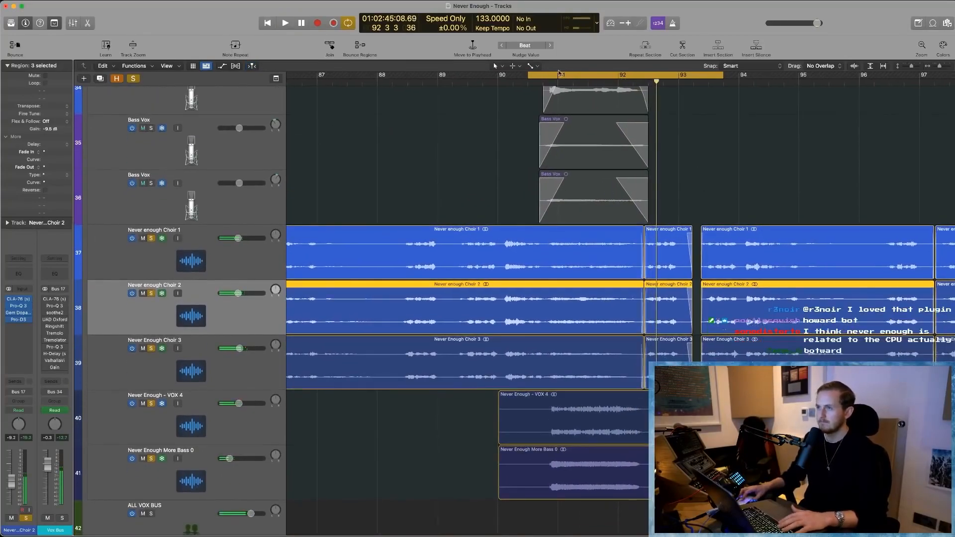
click(593, 85)
key(space)
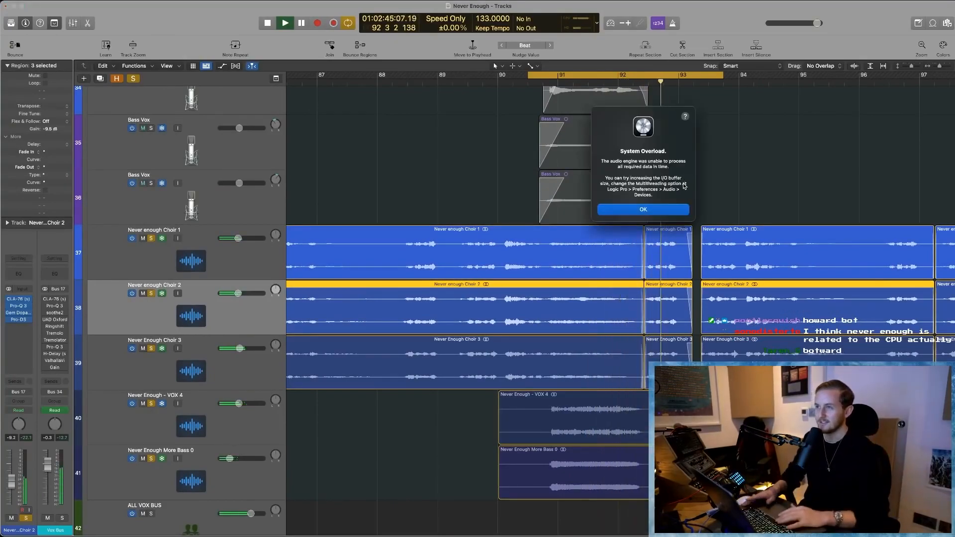
key(Return)
- Show the vocal regions across the whole song and deselect all regions
scroll(374, 189, down, 5)
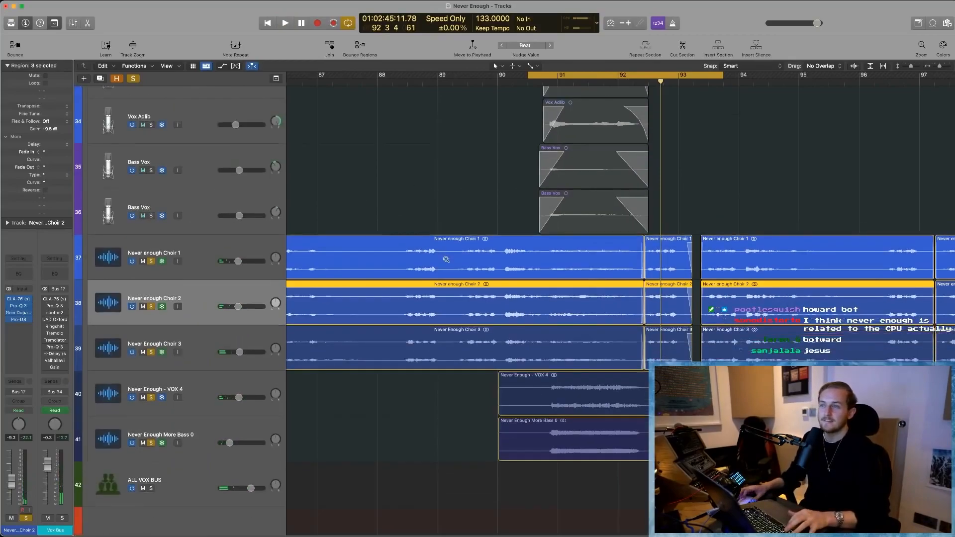
scroll(446, 257, down, 5)
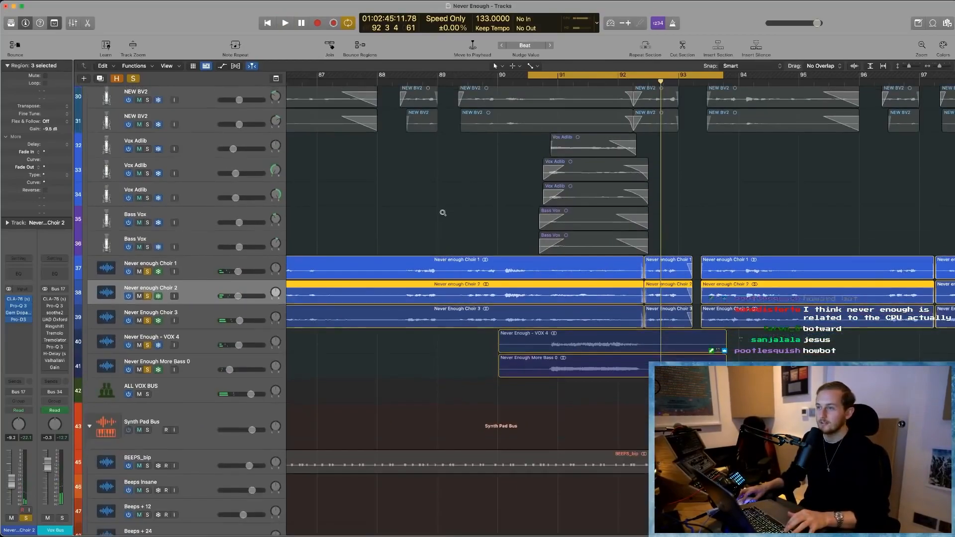
scroll(456, 300, down, 10)
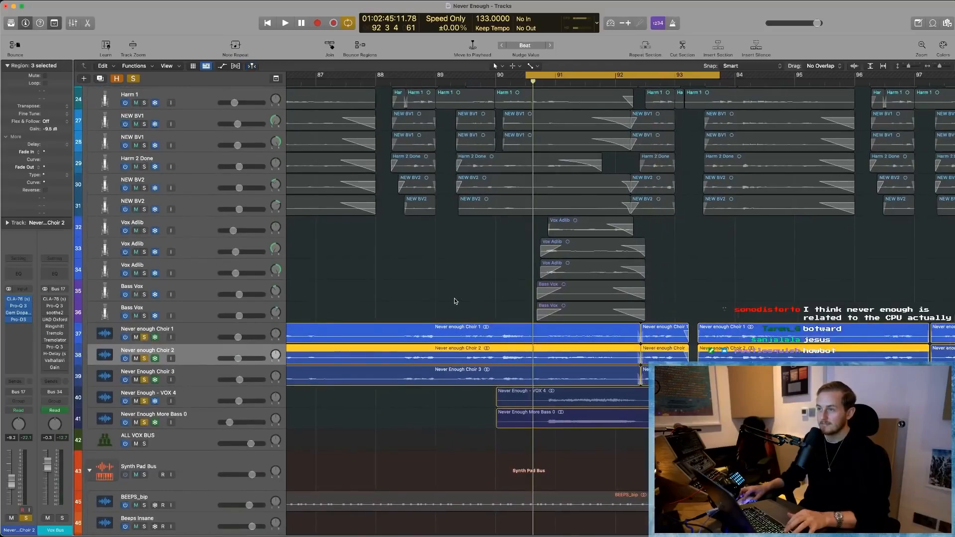
scroll(455, 299, down, 8)
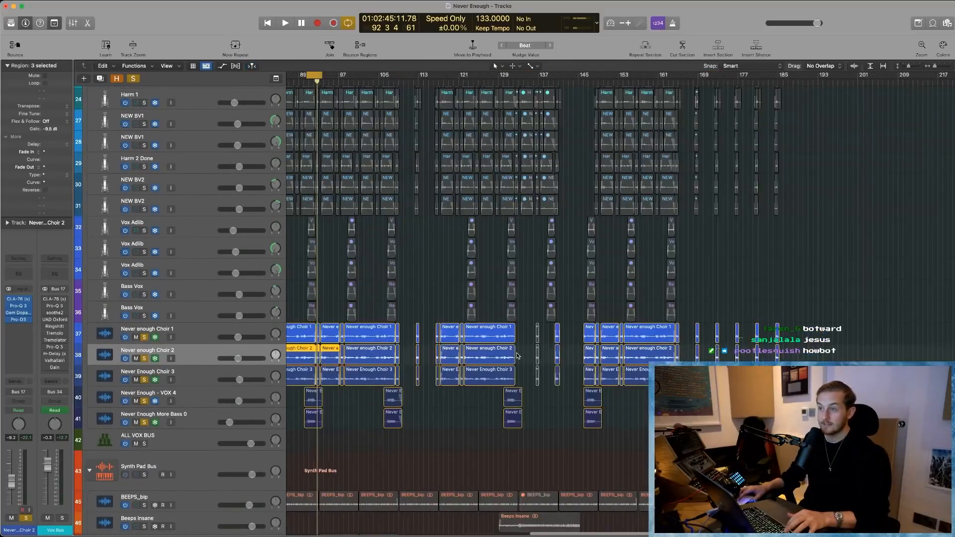
click(586, 468)
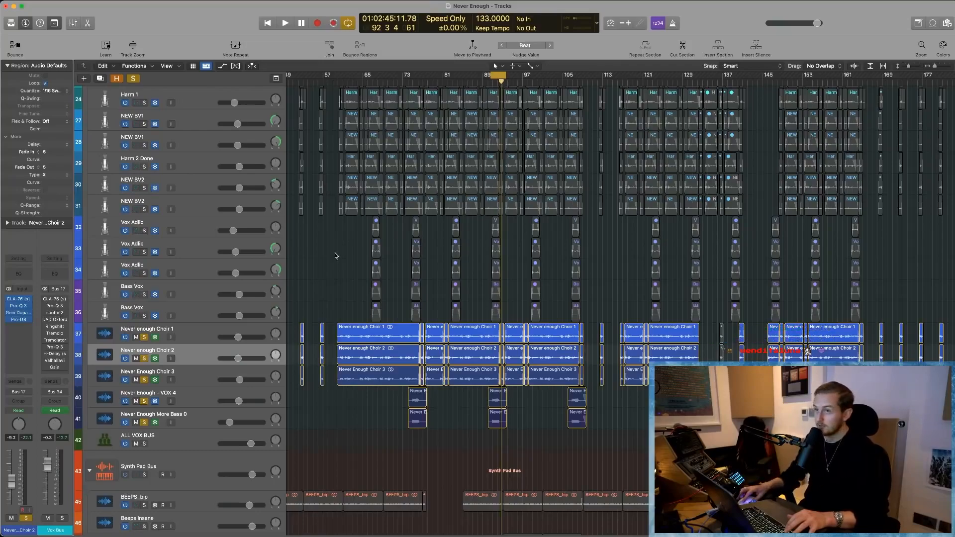
- Fit the whole vocal stack in view and solo every vocal track from LEad V through both Bass Vox tracks alongside the choirs
scroll(335, 253, up, 5)
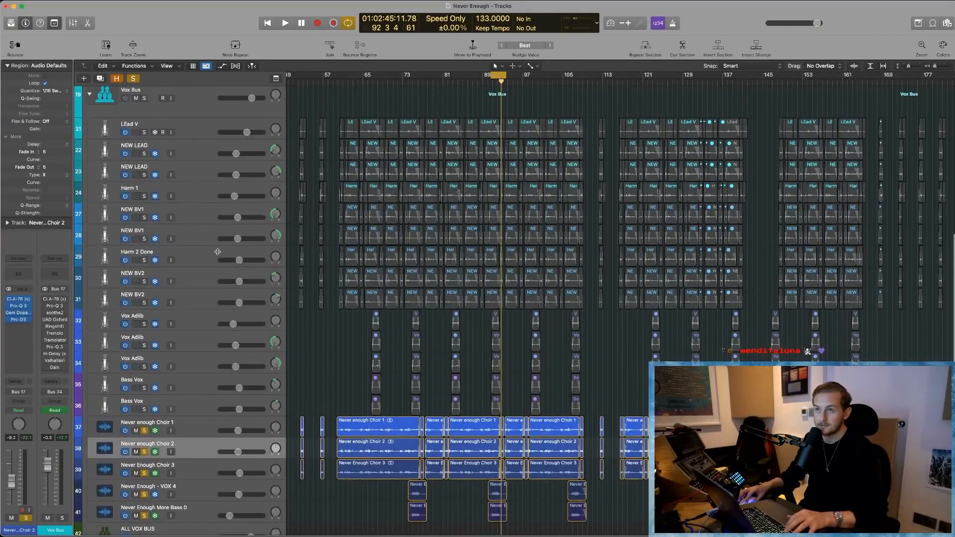
key(super+Up)
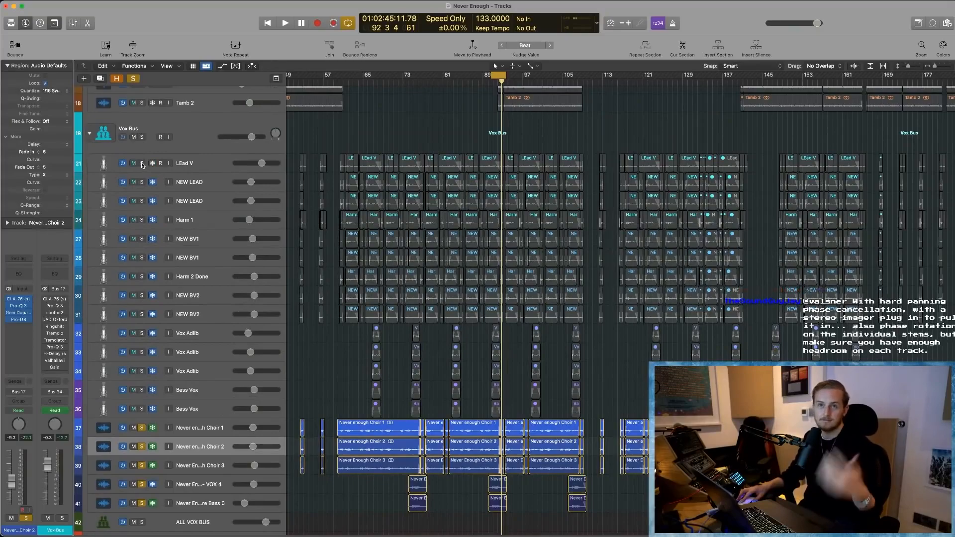
drag(141, 163, 144, 433)
scroll(334, 381, up, 1)
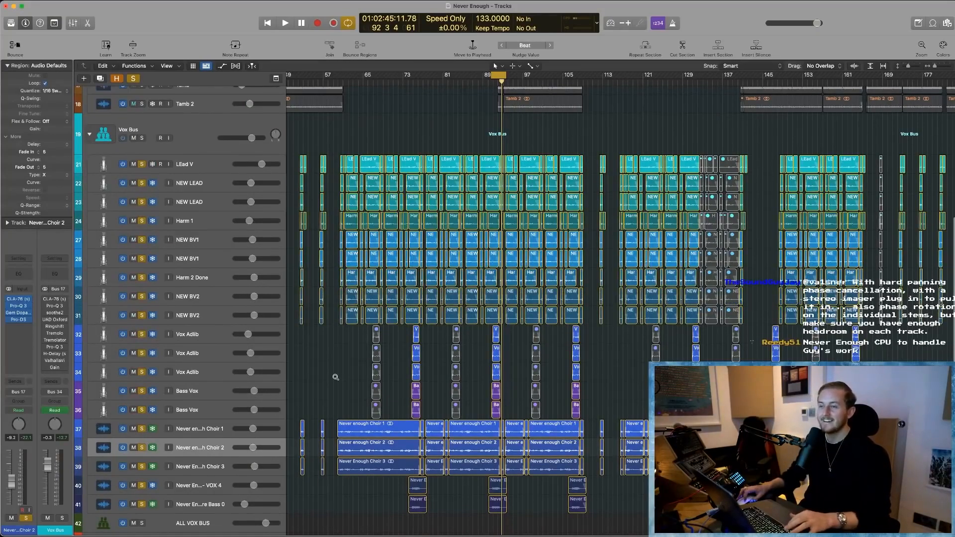
scroll(338, 376, down, 3)
scroll(338, 376, left, 3)
scroll(338, 376, down, 1)
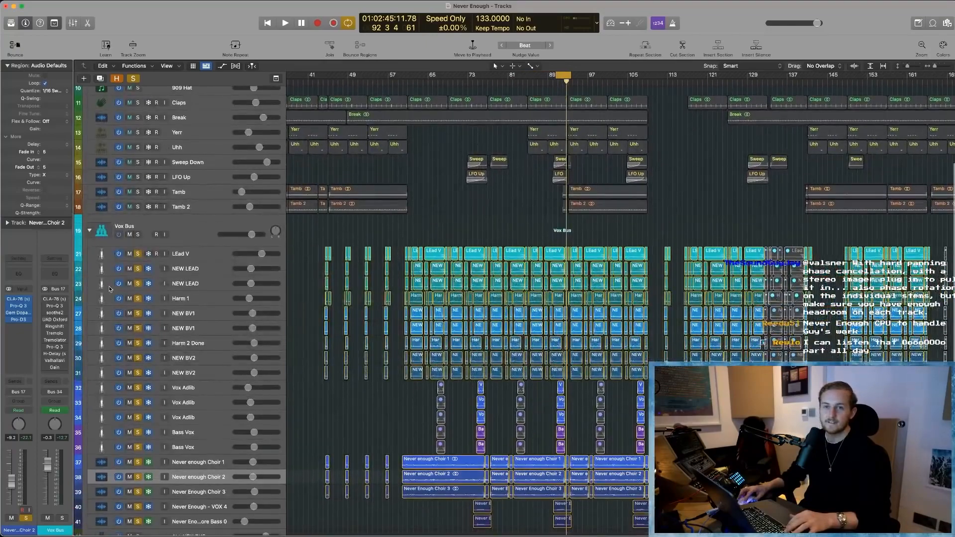
- Open the Vox Bus's CLA-76 compressor and replace the individual vocal track solos with a solo on the Vox Bus
click(55, 299)
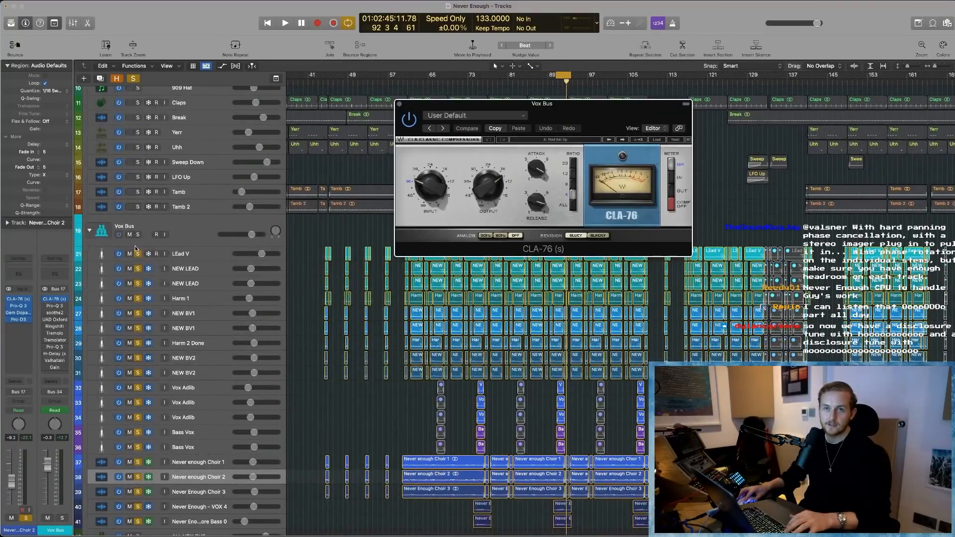
drag(138, 254, 138, 513)
scroll(143, 479, down, 1)
scroll(458, 240, left, 1)
drag(458, 240, 436, 246)
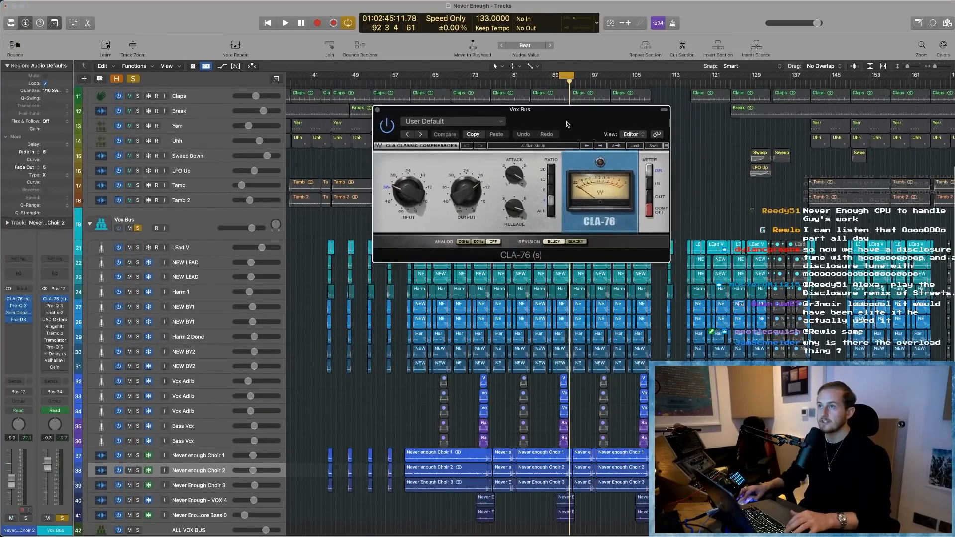
- Play the soloed Vox Bus with its CLA-76 compressor in view and stop near bar 93
key(super+Right)
key(super+Right)
key(super+Right)
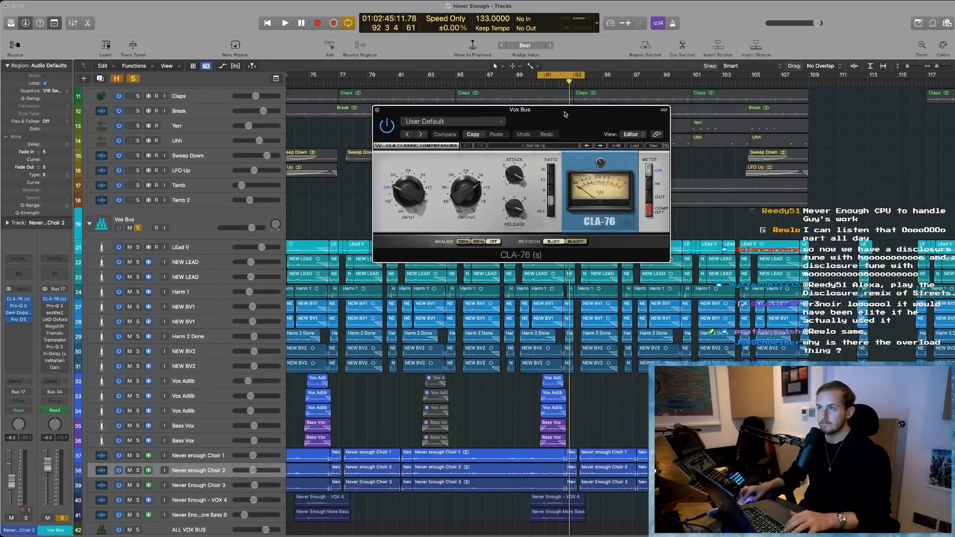
drag(566, 115, 532, 124)
key(space)
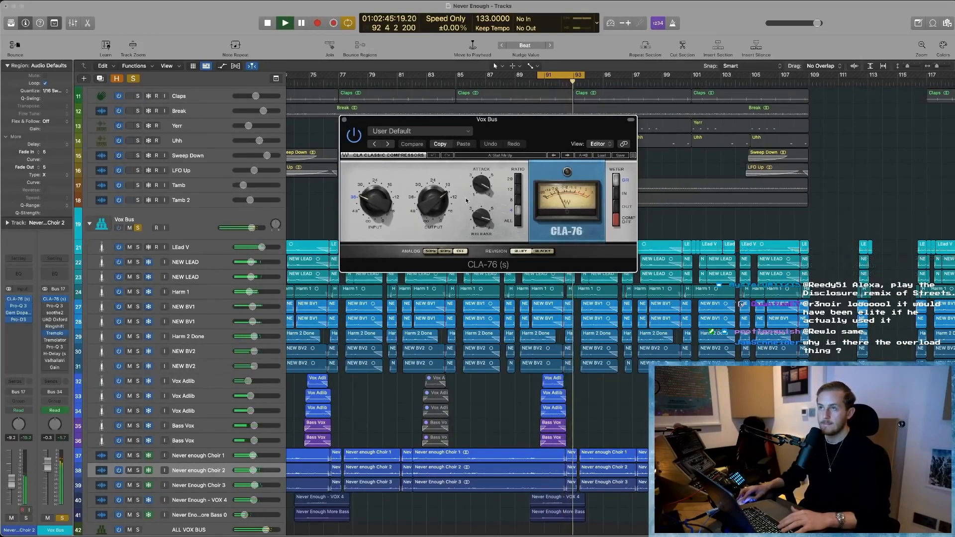
key(space)
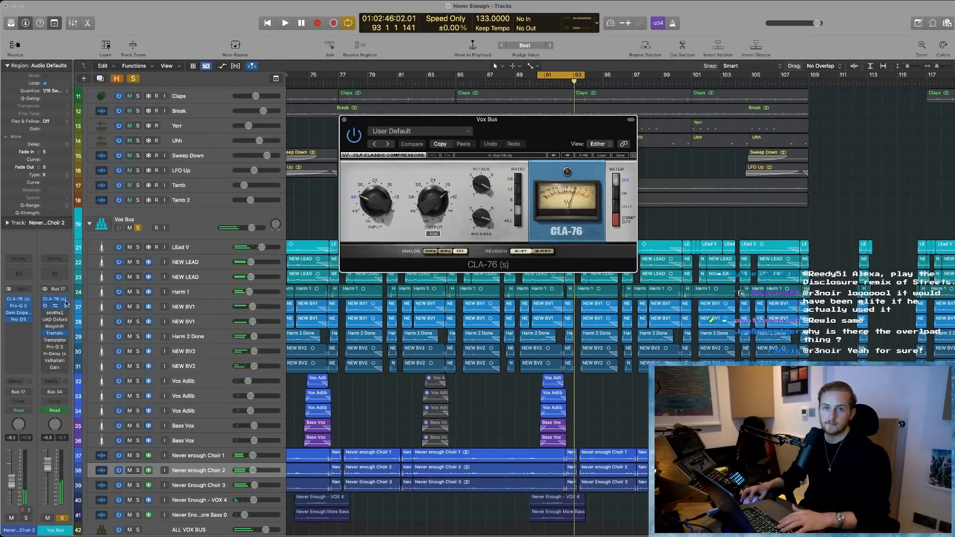
- Open the Vox Bus's Pro-Q 3, watch its EQ curve during playback, and close both the Pro-Q 3 and CLA-76 windows
click(65, 303)
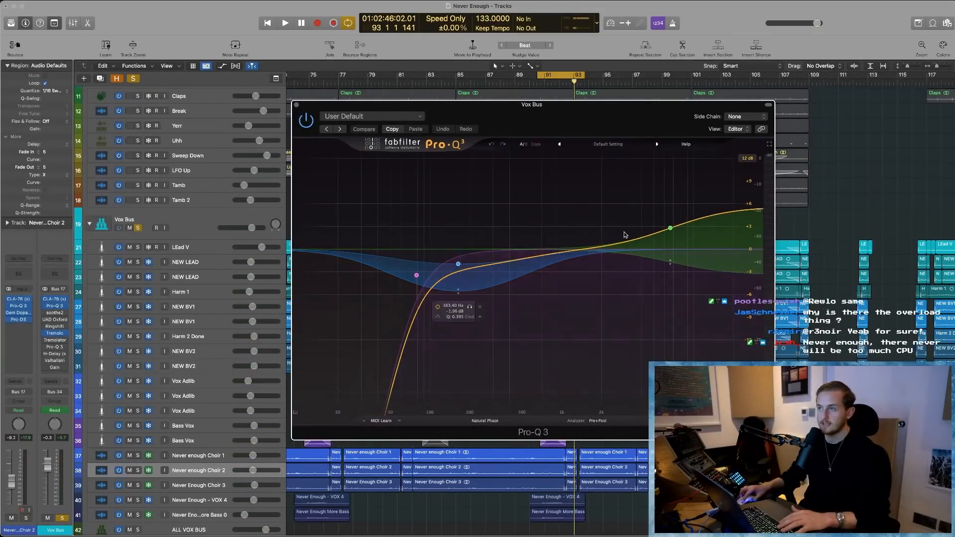
key(space)
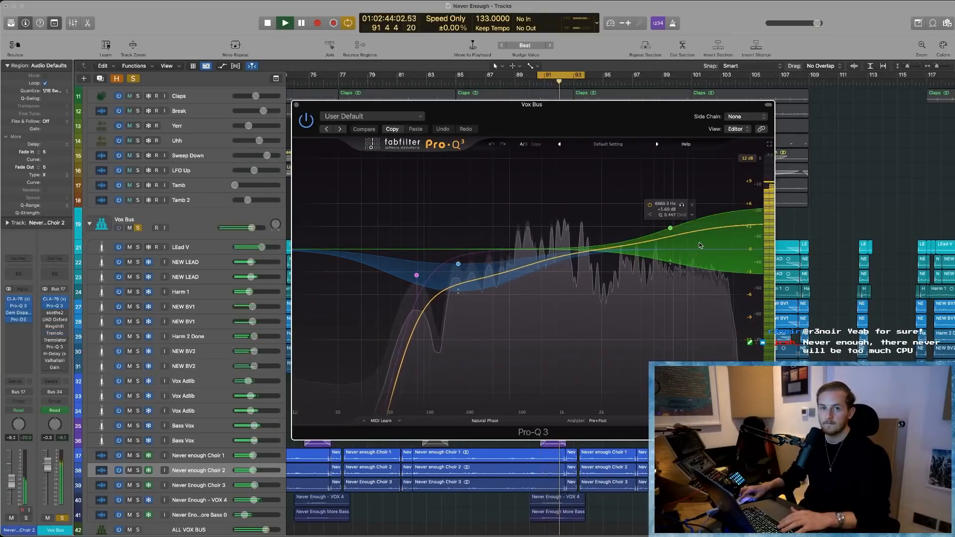
key(space)
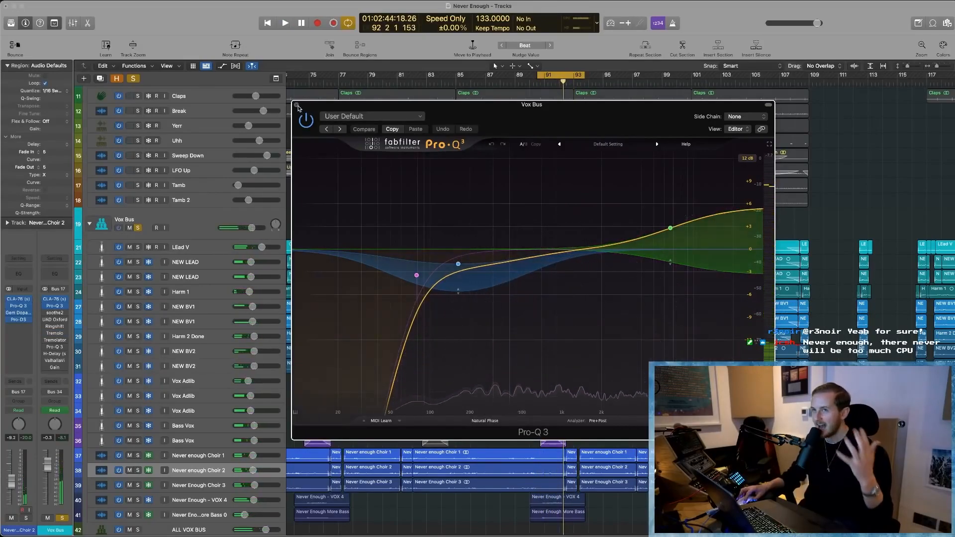
click(298, 106)
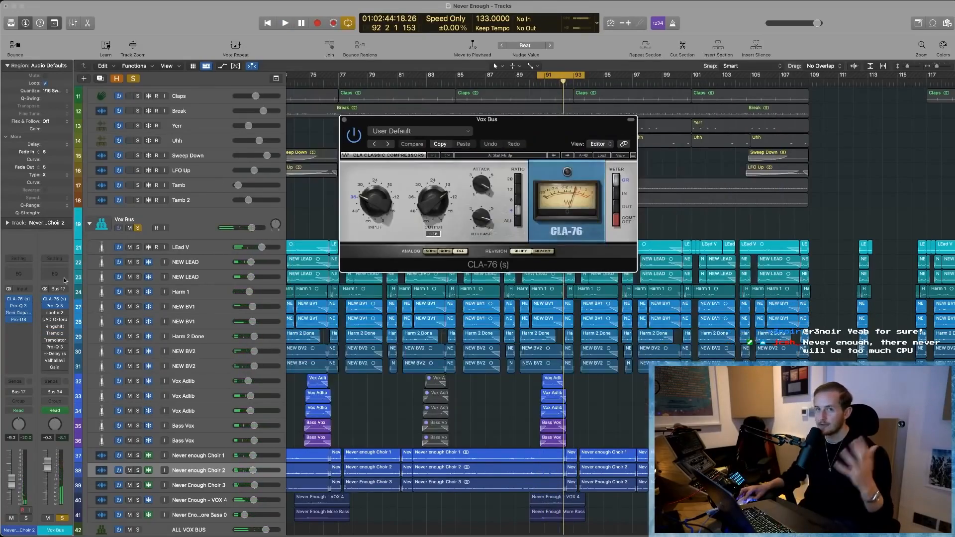
click(344, 120)
- Open soothe2 on the Vox Bus, examine its reduction during playback, dismiss the overload alert and close the plug-in
click(54, 312)
key(space)
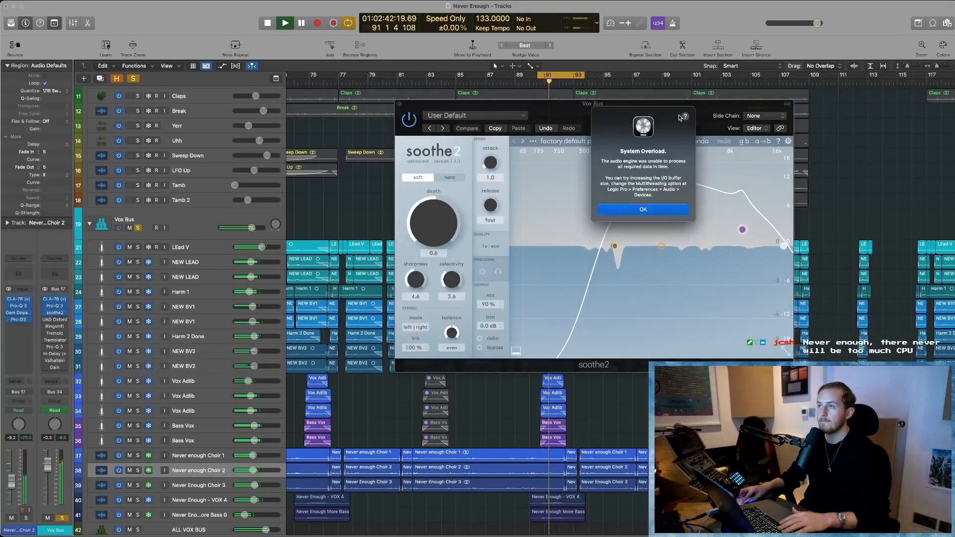
click(575, 214)
drag(592, 104, 480, 113)
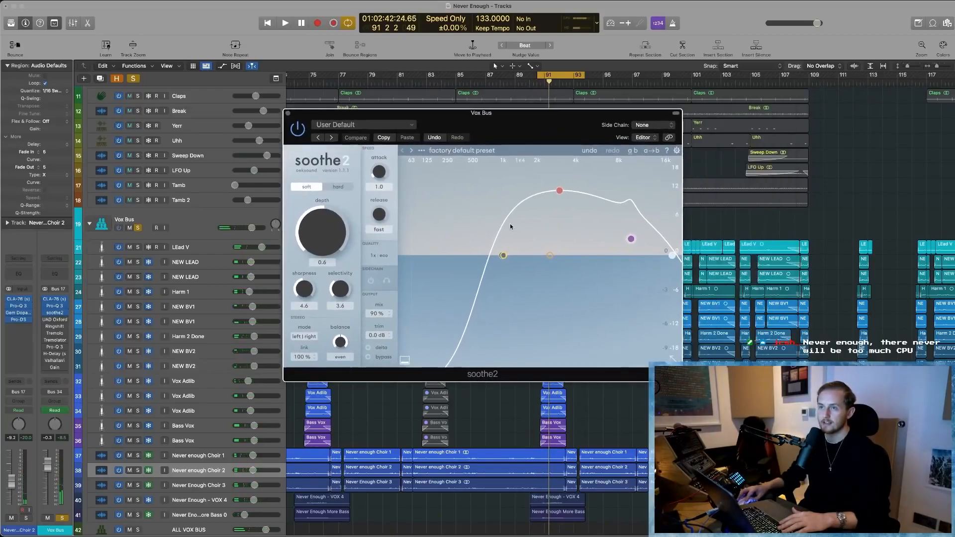
key(space)
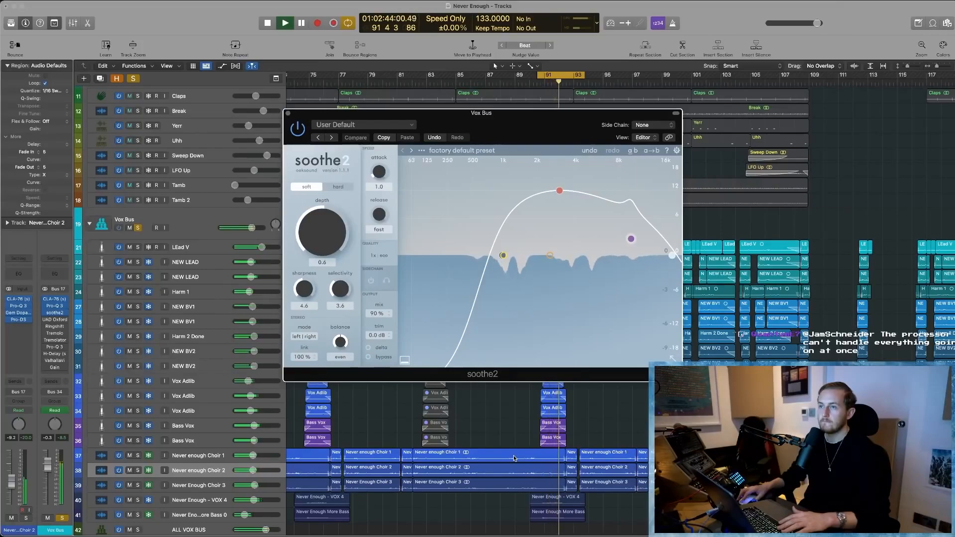
key(space)
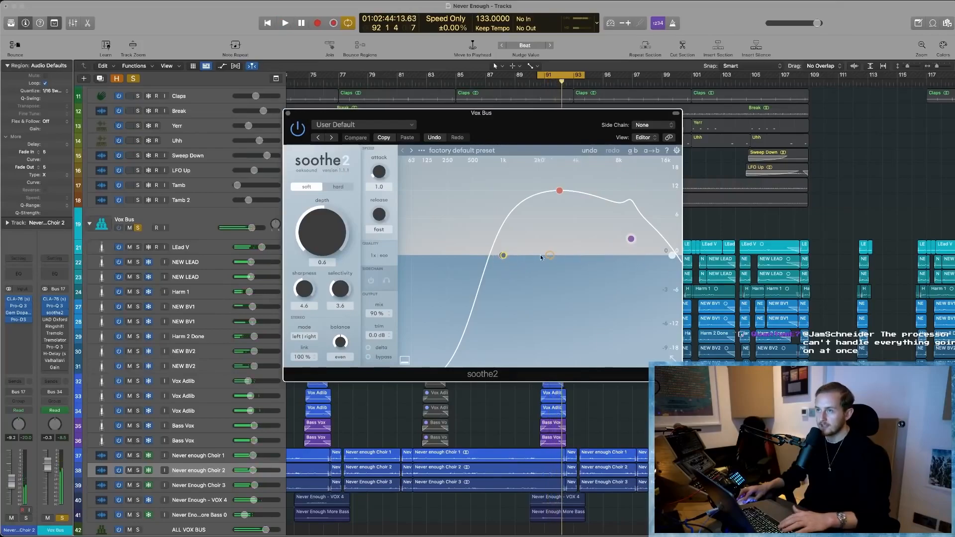
click(288, 113)
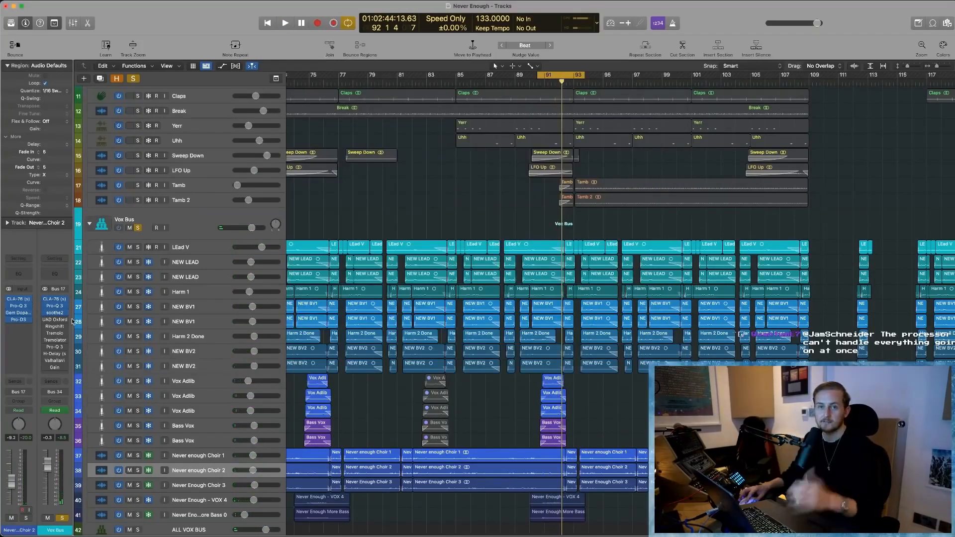
- Open the UAD Oxford Inflator on the Vox Bus and play the looped vocals briefly through it
click(53, 320)
key(space)
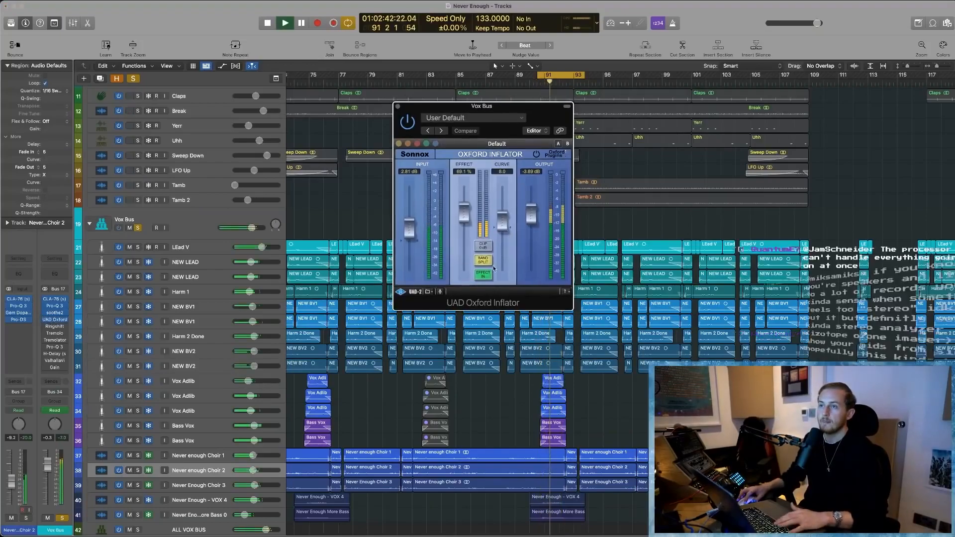
key(space)
drag(571, 117, 520, 123)
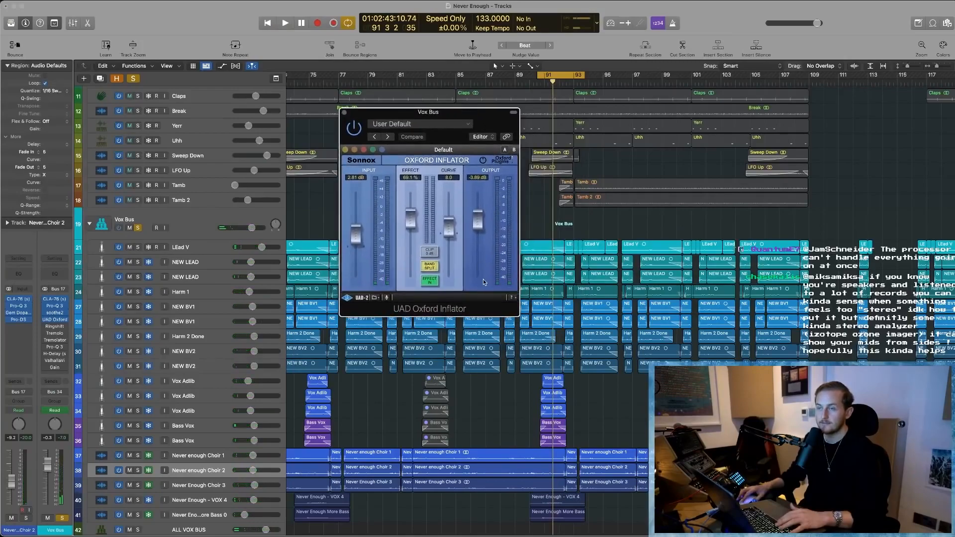
- Compare the looped vocals with the Oxford Inflator's effect switched out and in, leaving the effect in
click(429, 280)
key(space)
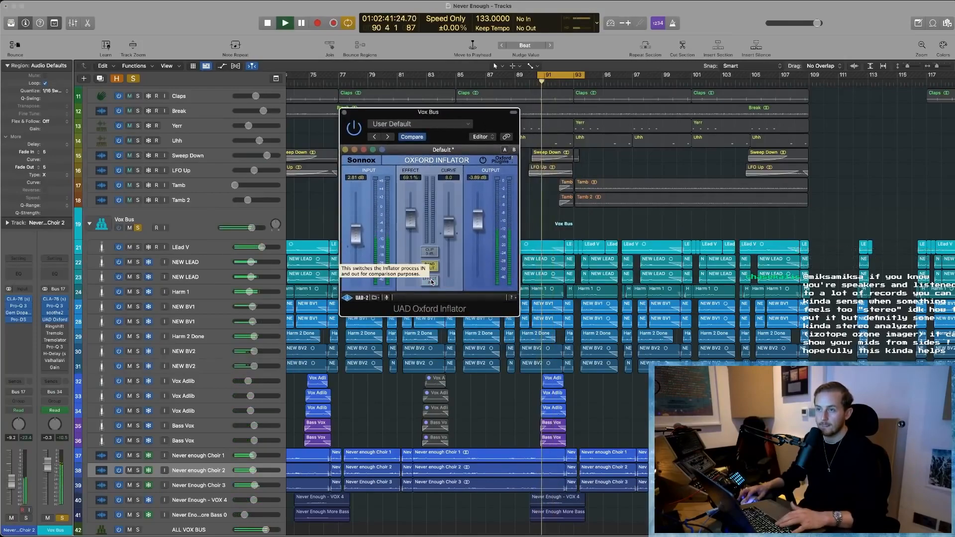
click(431, 282)
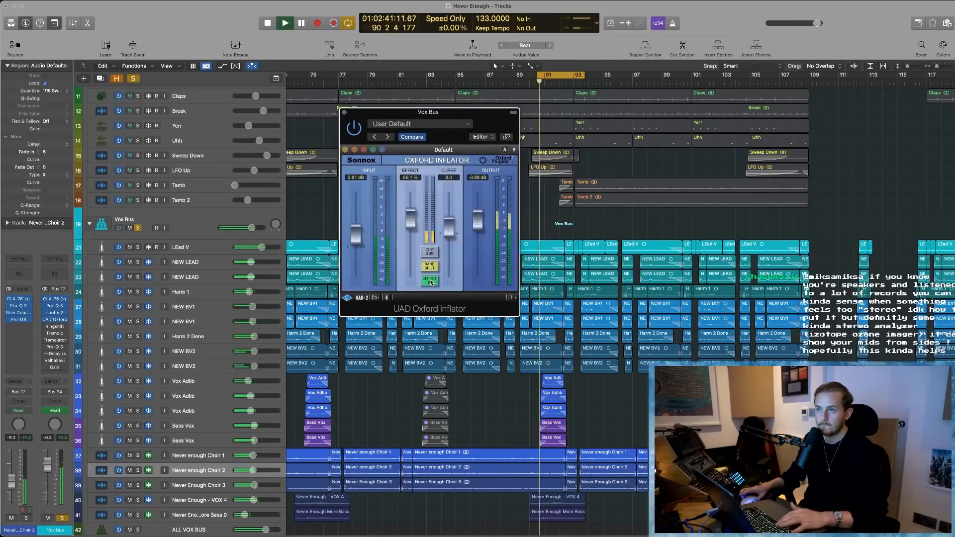
click(431, 282)
key(space)
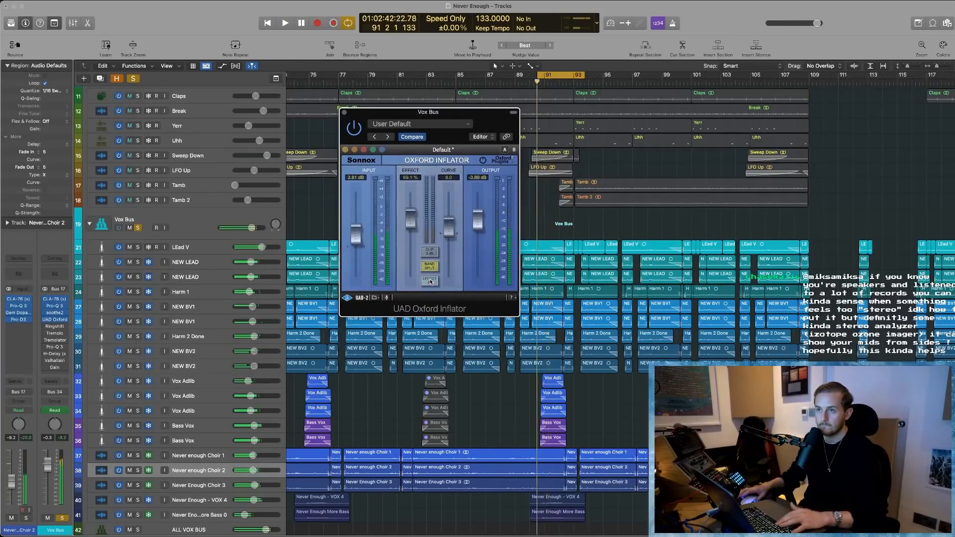
click(431, 282)
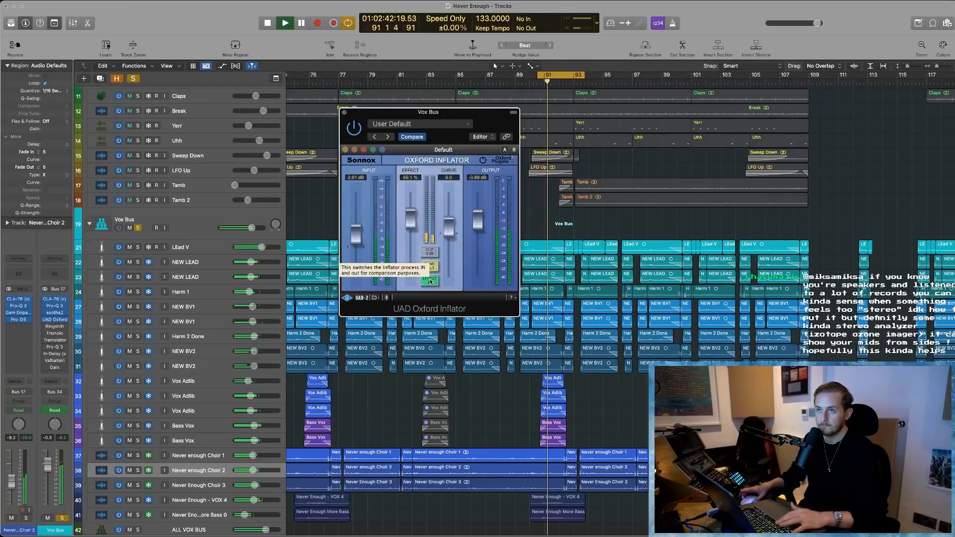
key(space)
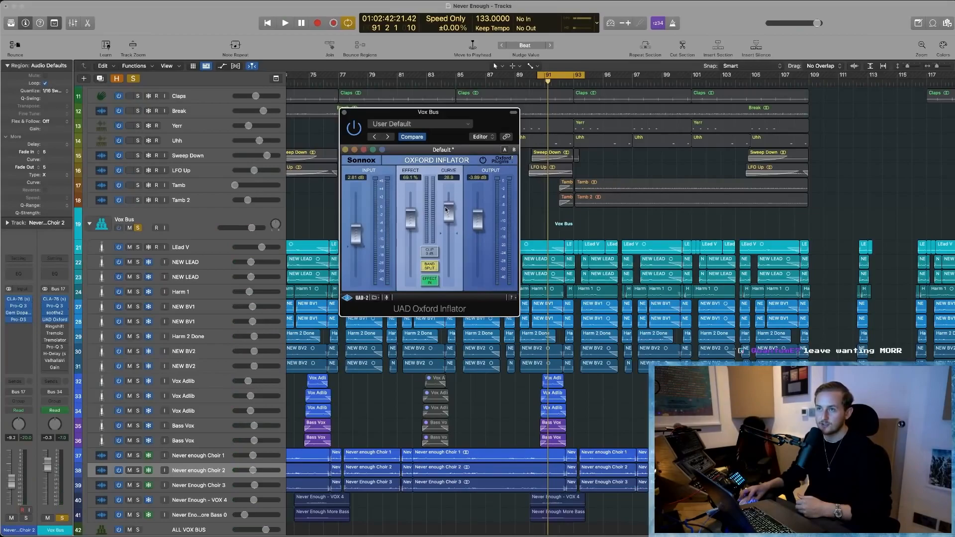
- Lower the Oxford Inflator's curve setting, replay the looped vocals and close the plug-in
mouse_move(445, 208)
mouse_down()
mouse_move(446, 219)
mouse_move(449, 199)
mouse_move(448, 279)
mouse_move(449, 185)
mouse_move(448, 223)
mouse_up()
key(space)
key(space)
click(345, 113)
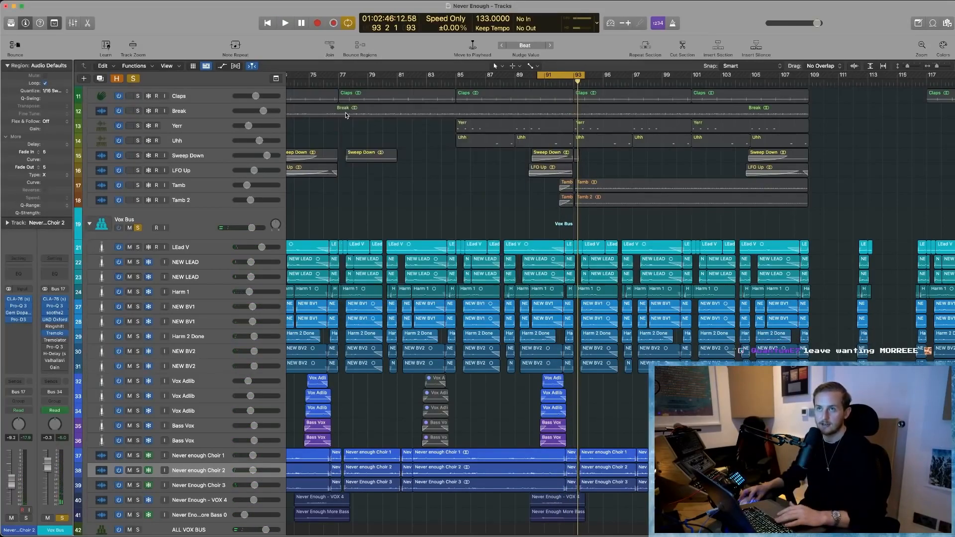
- Switch on and open Ringshifter on the Vox Bus, trying a higher Dry/Wet amount during brief playback
click(65, 326)
click(45, 328)
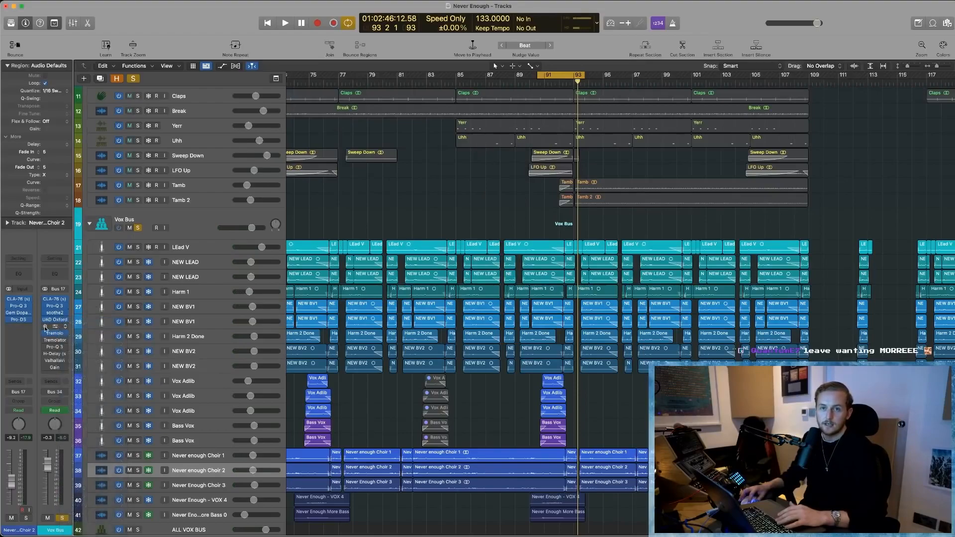
click(55, 327)
drag(545, 106, 484, 143)
key(space)
drag(615, 219, 611, 197)
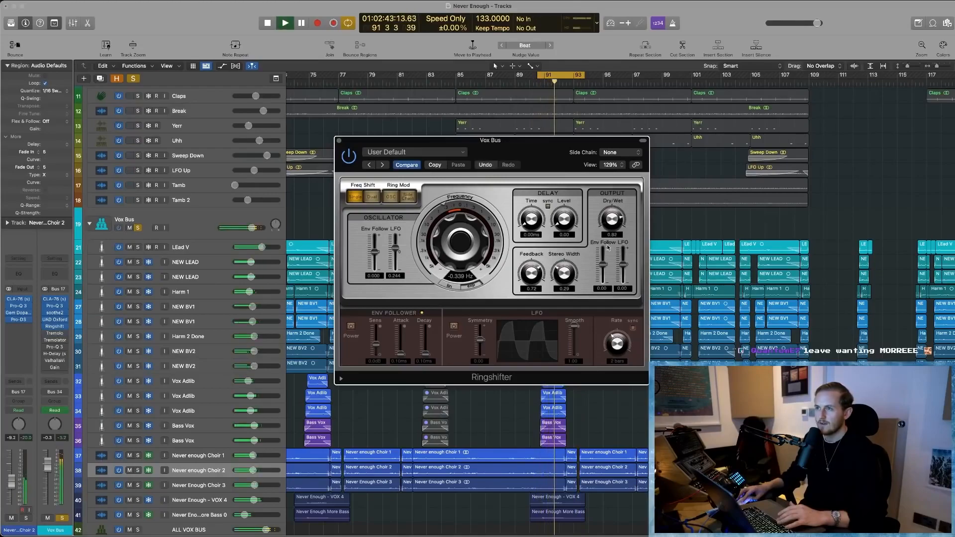
key(space)
- Move the Ringshifter window down and display the Ringshifter Dry/Wet automation on the Vox Bus track
drag(525, 163, 533, 382)
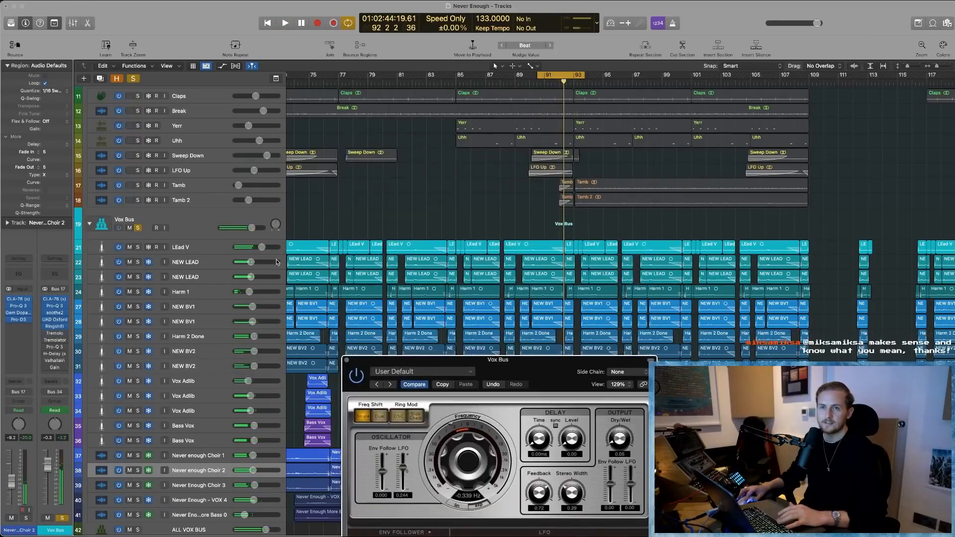
click(186, 217)
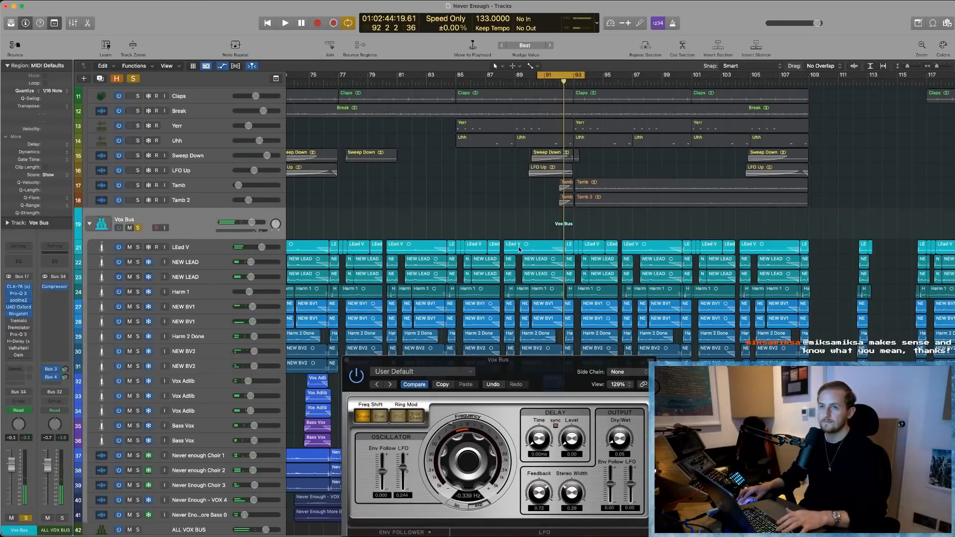
key(a)
click(184, 207)
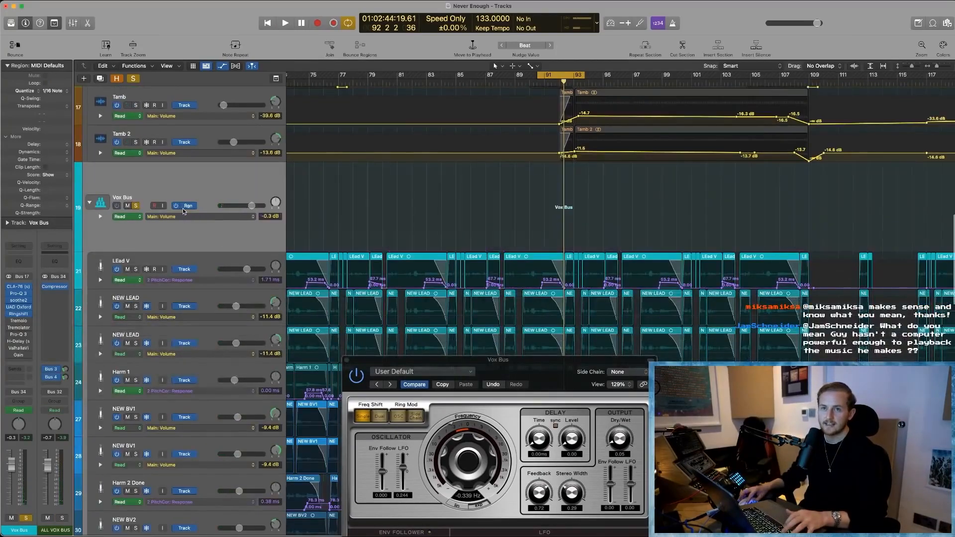
click(184, 207)
click(187, 217)
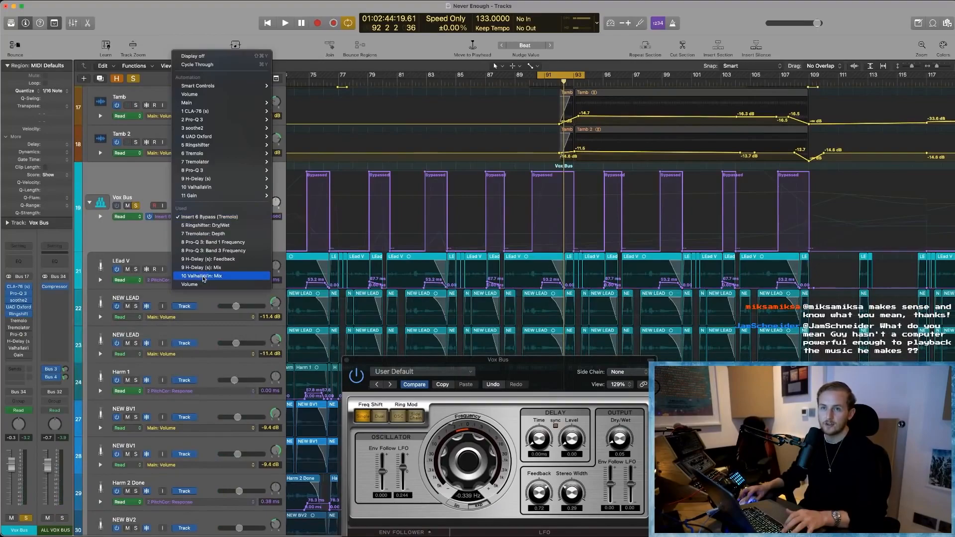
click(205, 225)
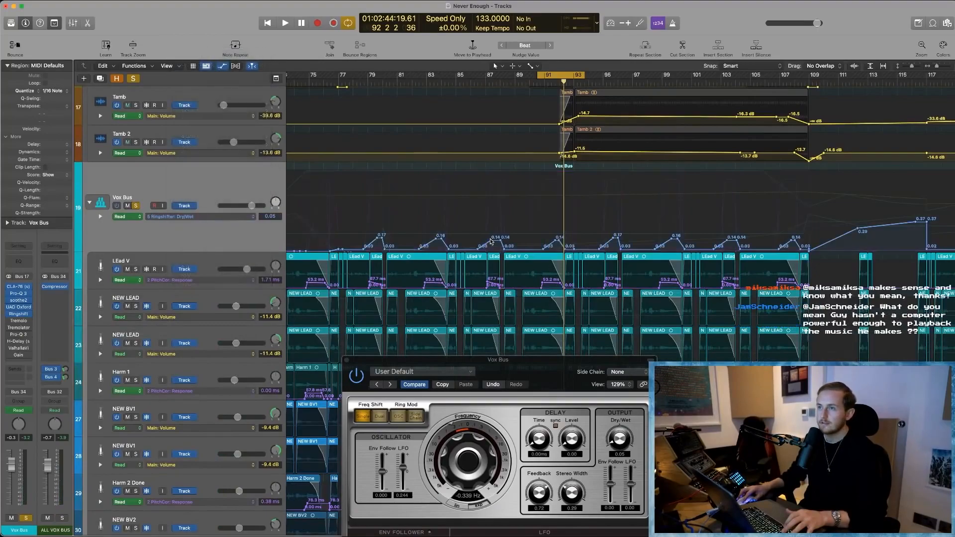
- Play the looped vocals and examine the Ringshifter Dry/Wet automation rise around bar 92 in close-up
scroll(490, 242, right, 2)
scroll(490, 242, right, 2)
scroll(490, 242, left, 4)
key(space)
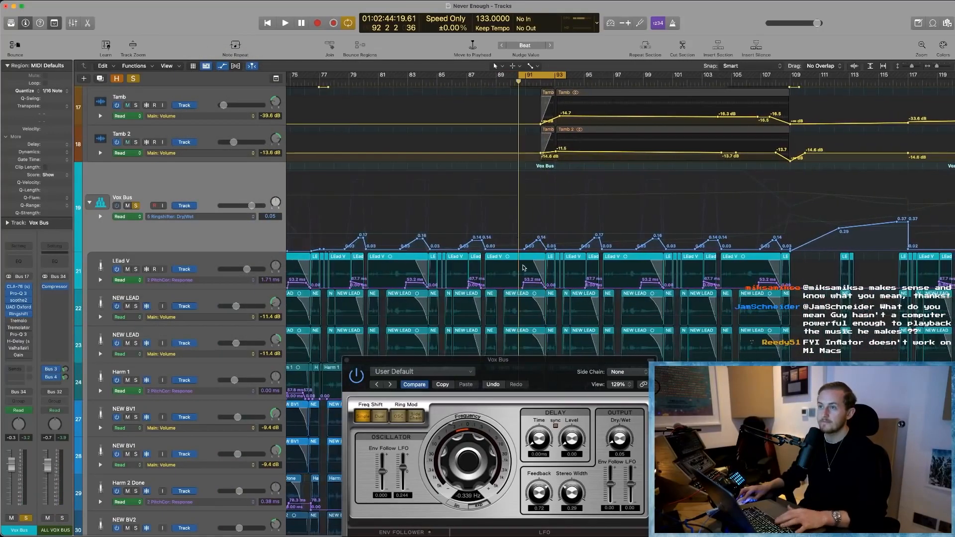
key(super+Right)
key(super+Right)
key(super+Right)
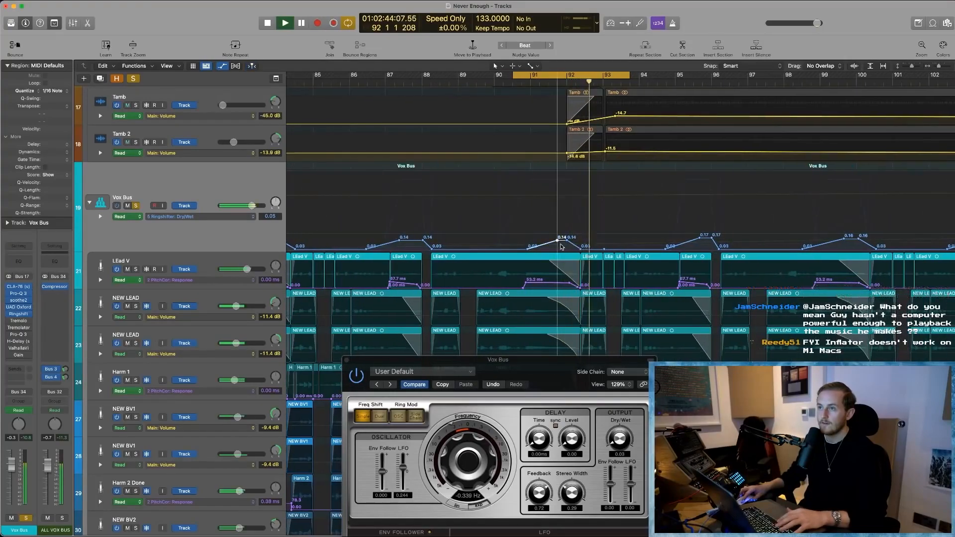
key(space)
- Try raising the Ringshifter Dry/Wet automation peak near bar 92 to 0.60, play the passage and undo the change
drag(561, 241, 564, 201)
key(space)
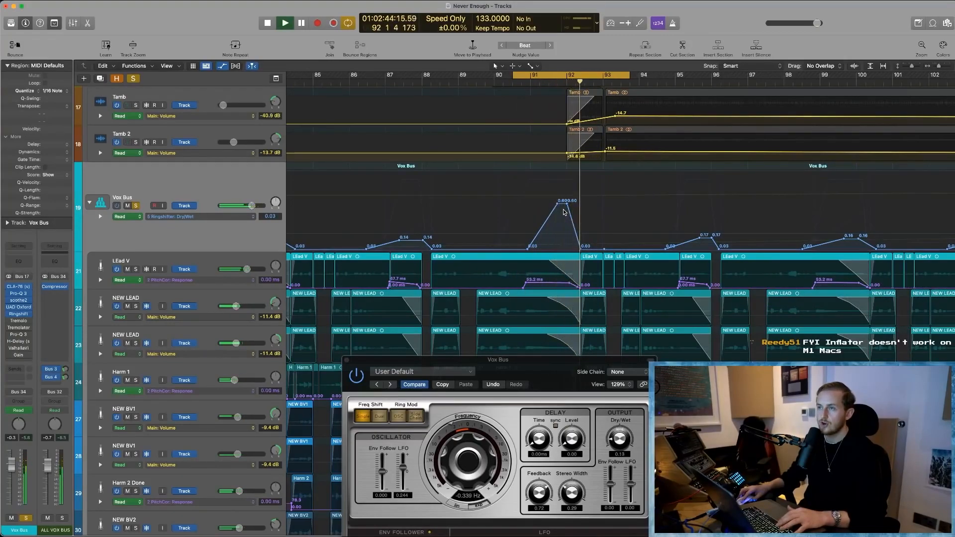
key(space)
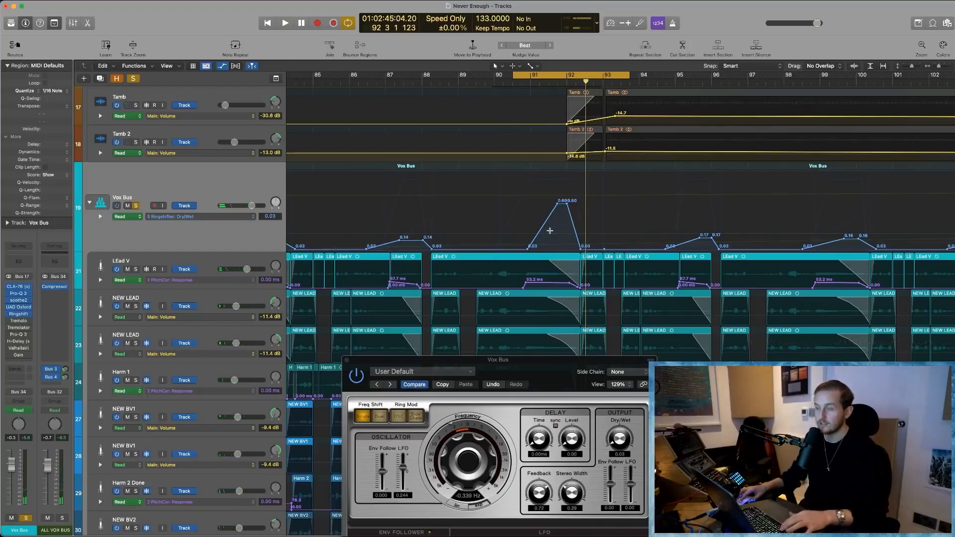
key(super+z)
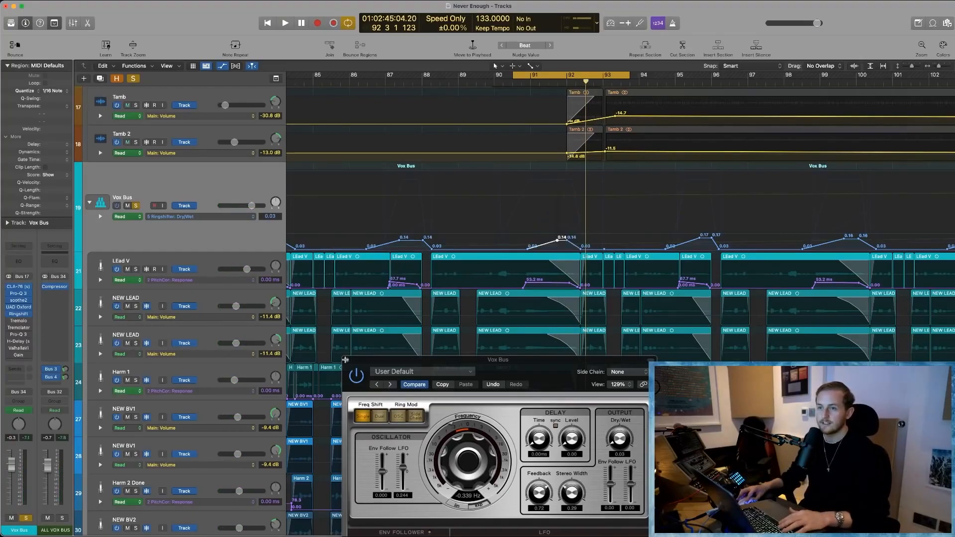
- Close Ringshifter, hide the track automation and shrink the track heights to show the whole vocal stack
click(345, 359)
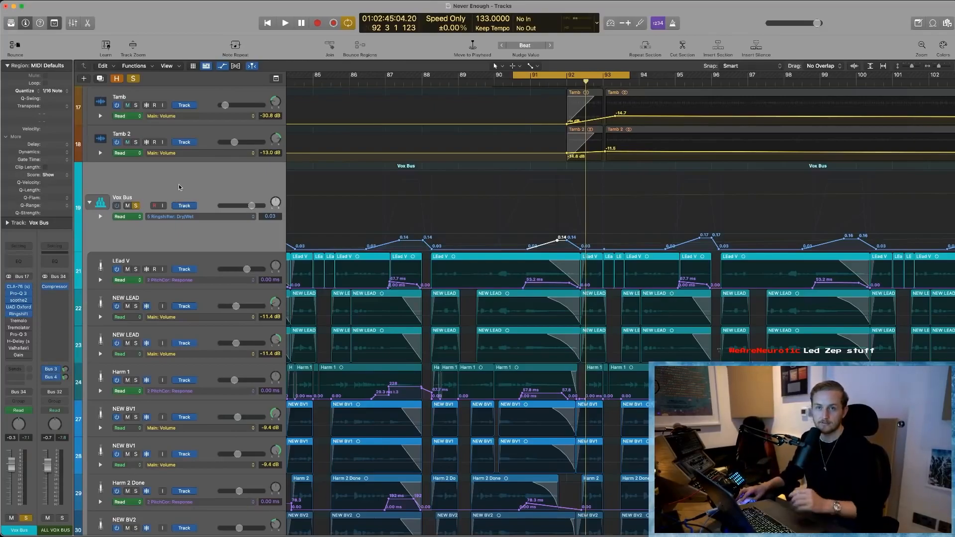
scroll(209, 205, down, 1)
key(a)
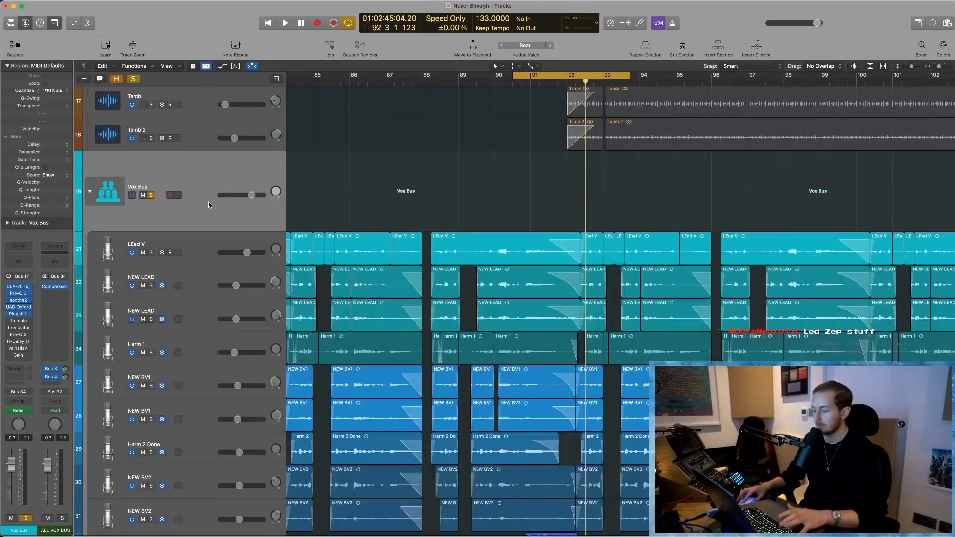
key(super+Up)
key(super+Up)
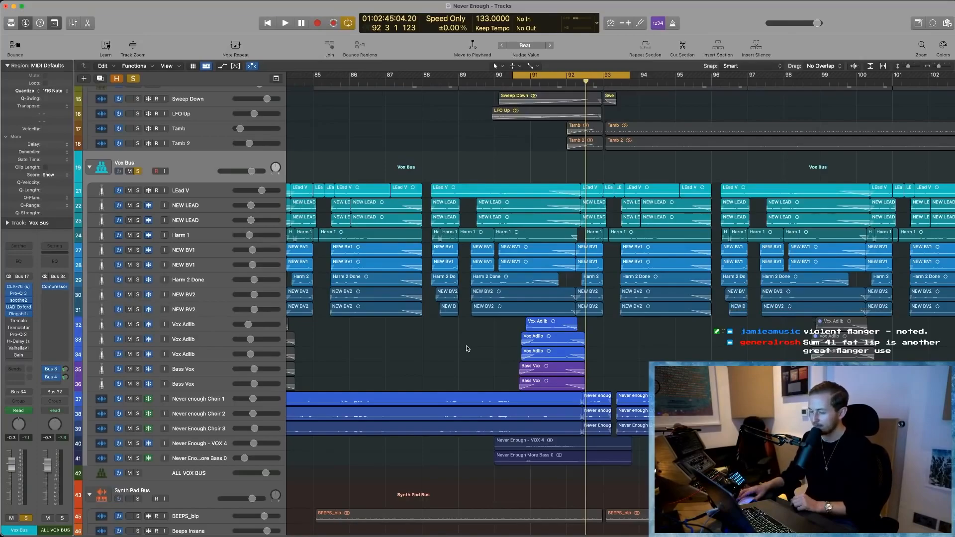
- Switch on and open Tremolo on the Vox Bus, set its Depth to 90%, audition briefly and close the plug-in
scroll(442, 365, down, 1)
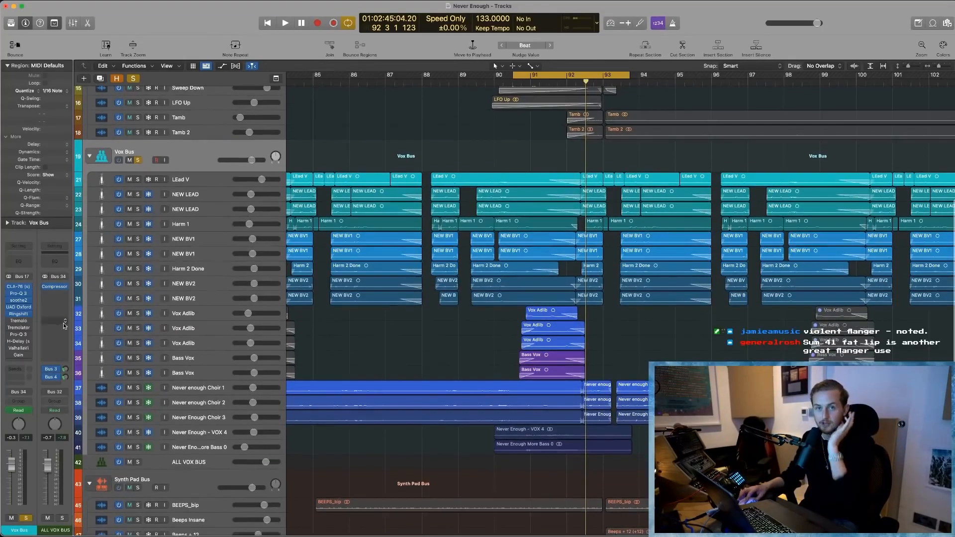
click(19, 322)
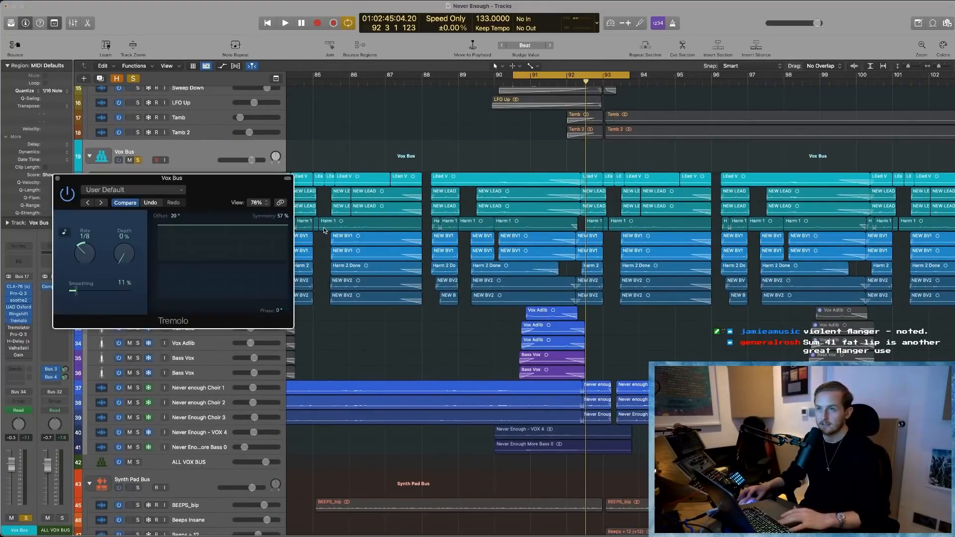
drag(128, 248, 125, 264)
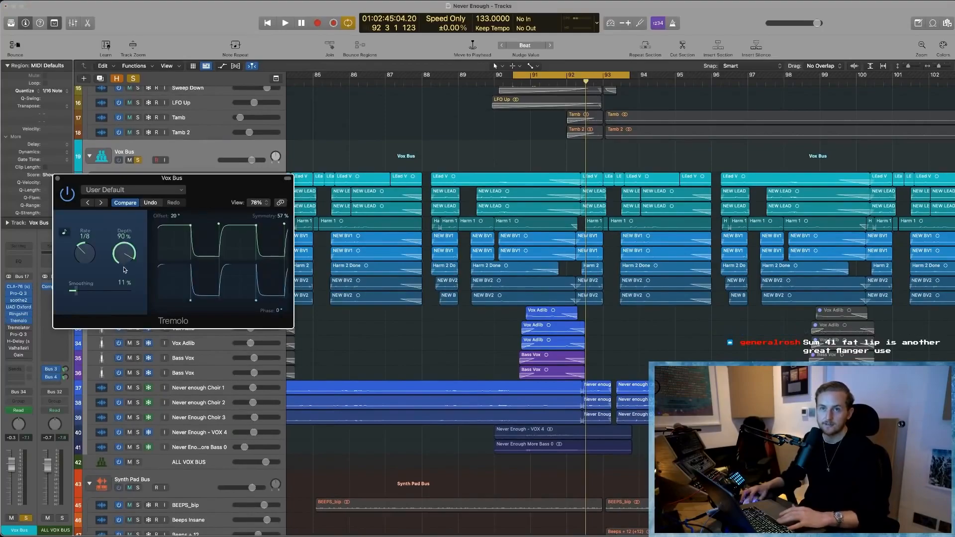
key(space)
click(58, 178)
key(space)
- Set the cycle range from about bar 88 to bar 95 and play the vocals with Tremolo active
drag(436, 76, 672, 92)
key(space)
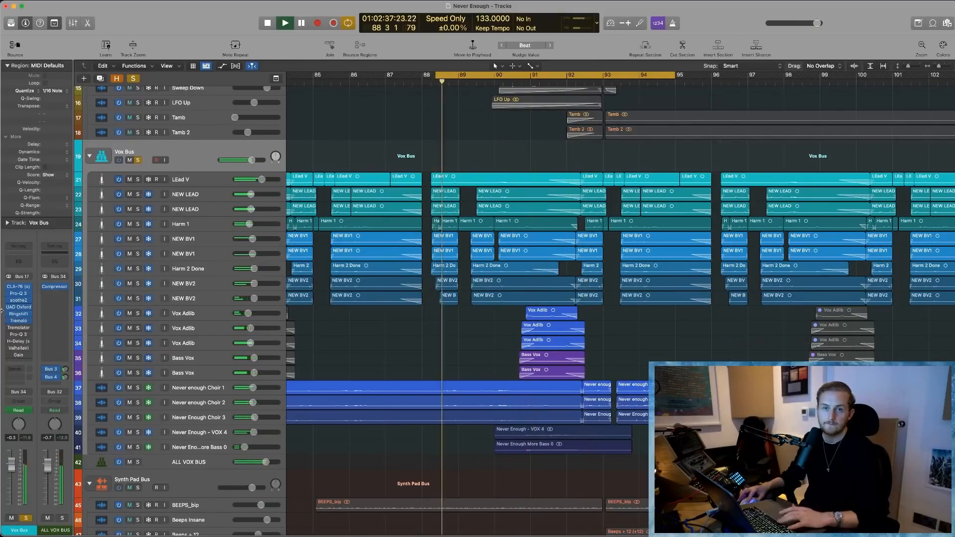
key(space)
- Activate Tremolator on the Vox Bus, close its window and play the looped vocals briefly
drag(572, 184, 554, 164)
click(310, 160)
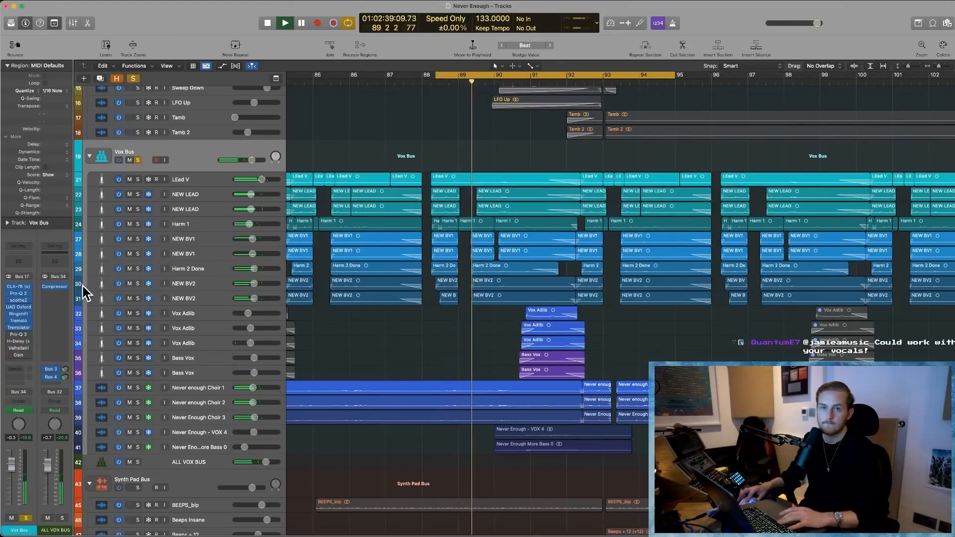
key(space)
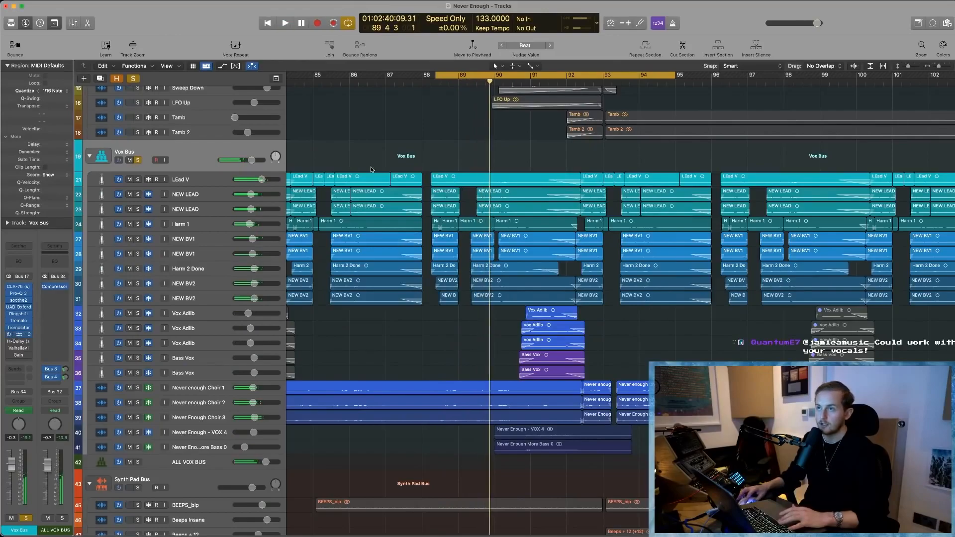
- Slightly adjust the high-frequency band of the Vox Bus's second Pro-Q 3, audition it, dismiss the overload alert and close the plug-in
mouse_move(599, 252)
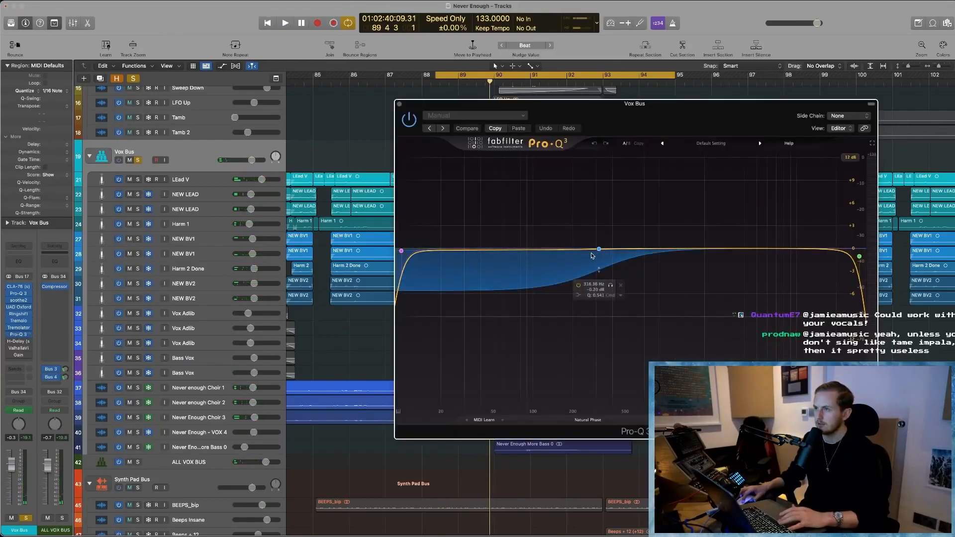
mouse_move(860, 255)
mouse_down()
mouse_move(617, 250)
mouse_move(860, 258)
mouse_up()
key(space)
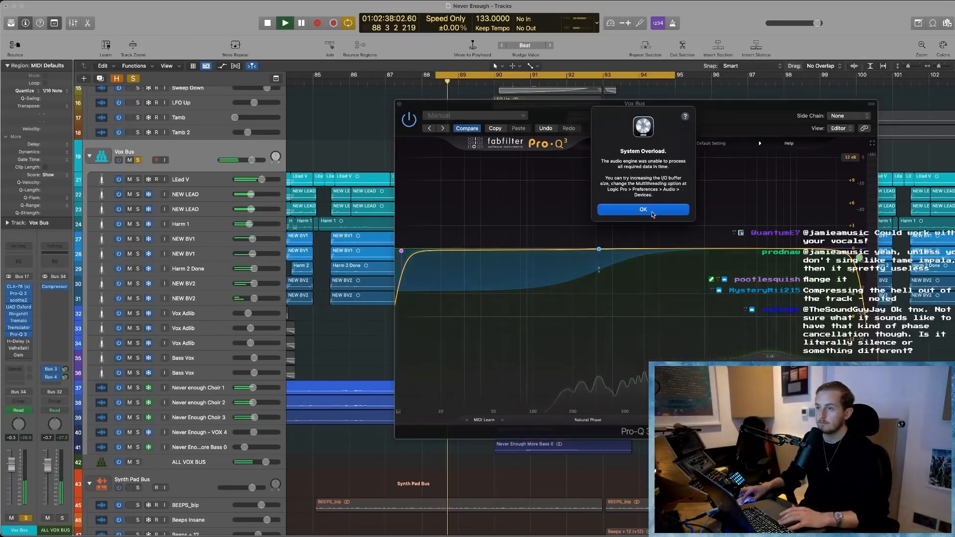
click(645, 209)
click(399, 104)
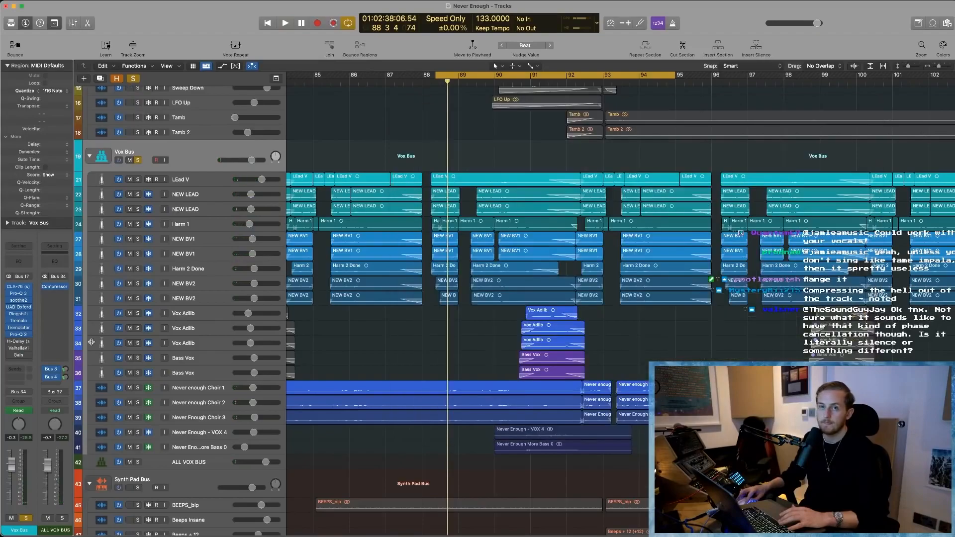
- Activate H-Delay, ValhallaVintageVerb and Gain on the Vox Bus, view their settings and close the plug-in windows
click(16, 343)
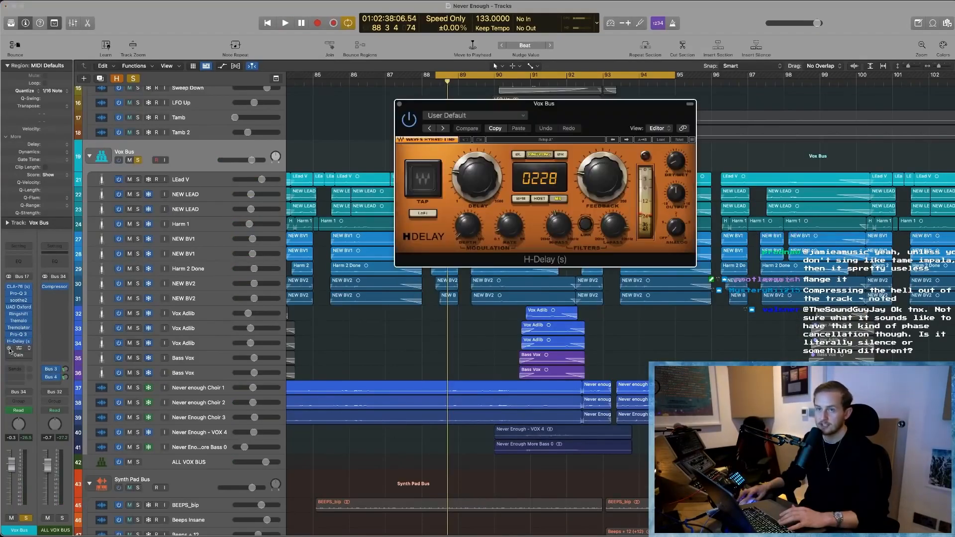
click(10, 348)
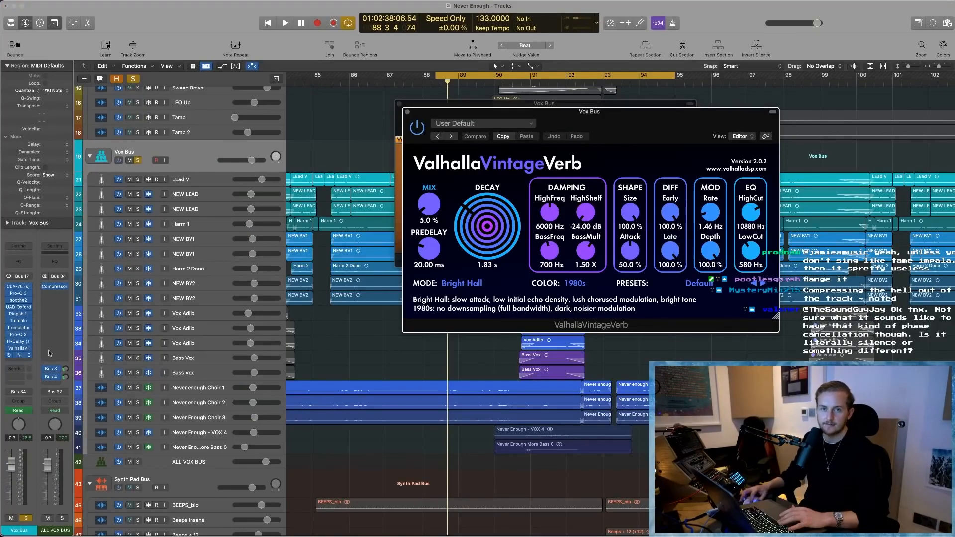
click(19, 354)
click(400, 104)
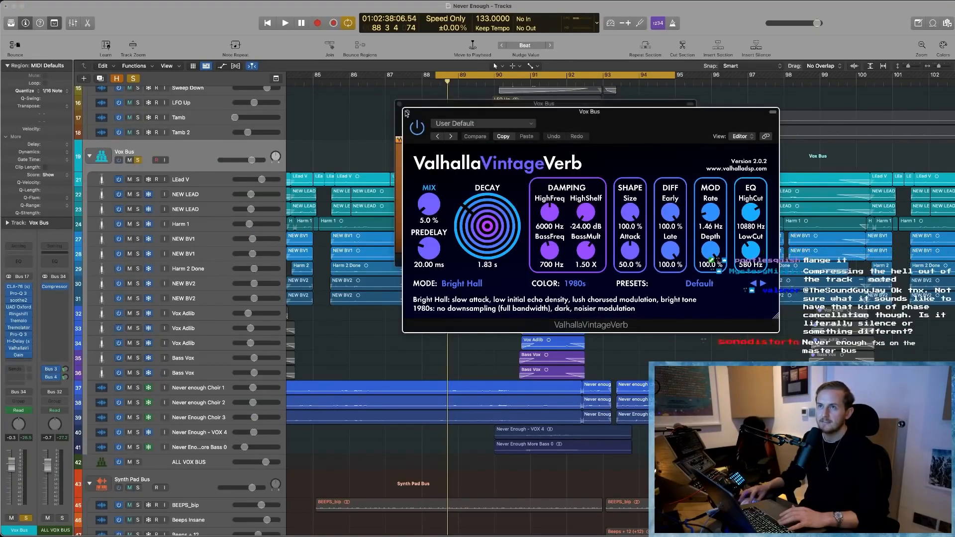
click(407, 112)
click(400, 104)
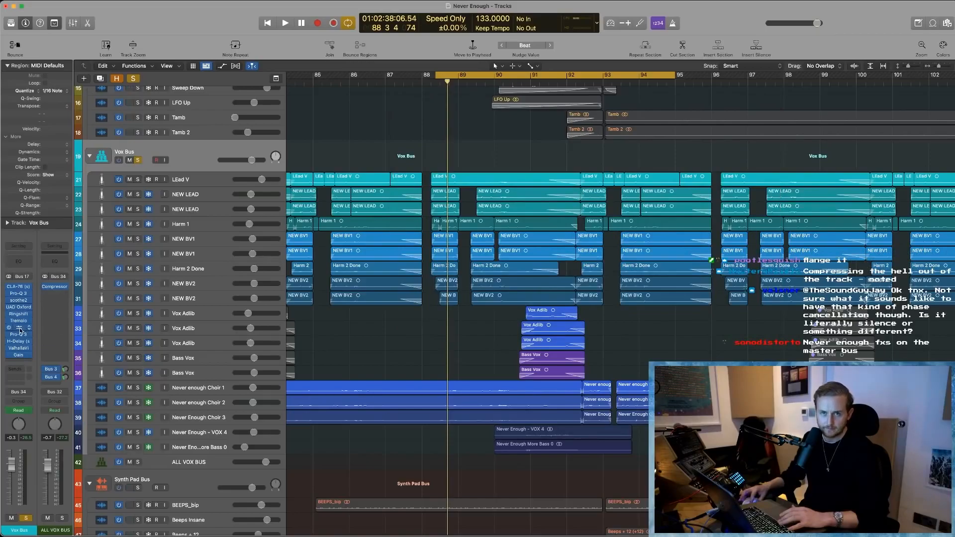
- Examine Tremolator on the Vox Bus with brief playback, glance at Tremolo's settings and close both plug-ins
drag(556, 163, 534, 160)
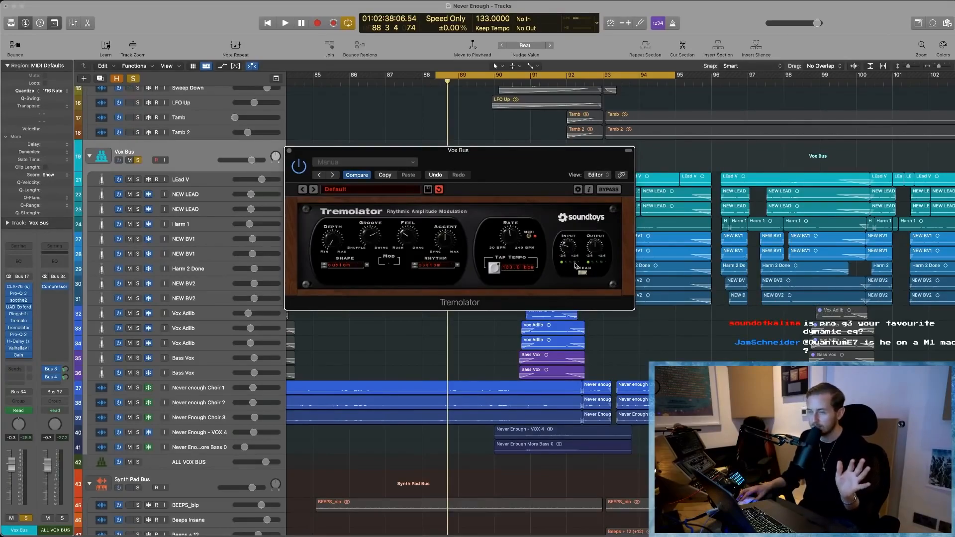
key(space)
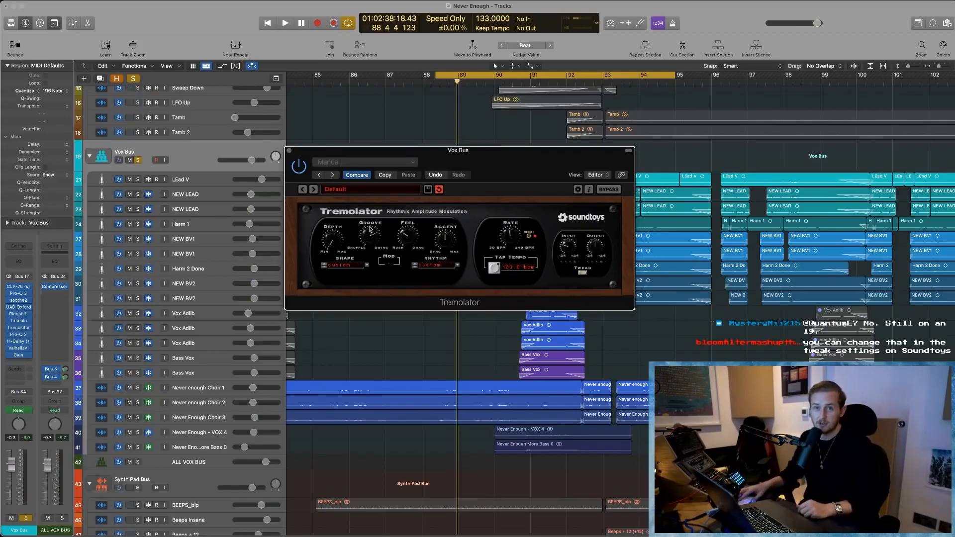
click(20, 321)
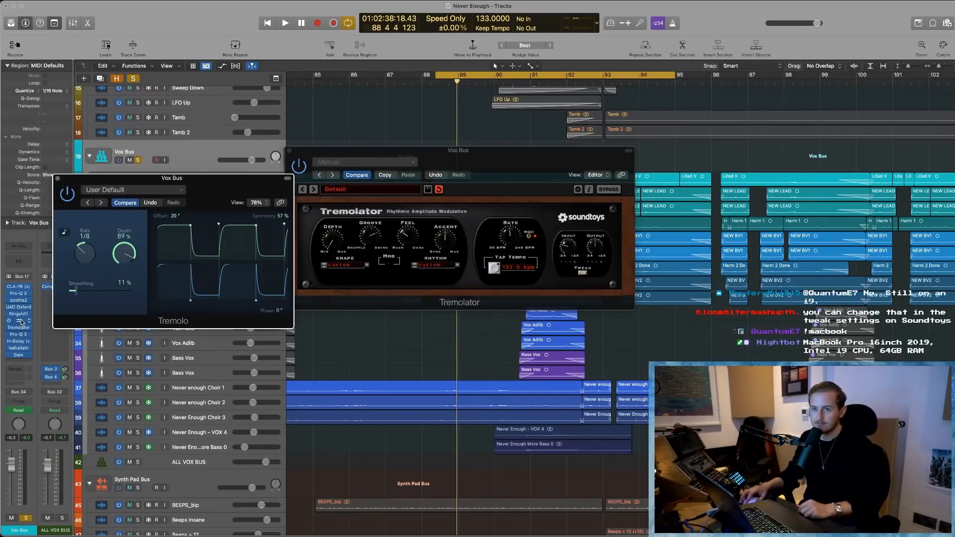
click(21, 322)
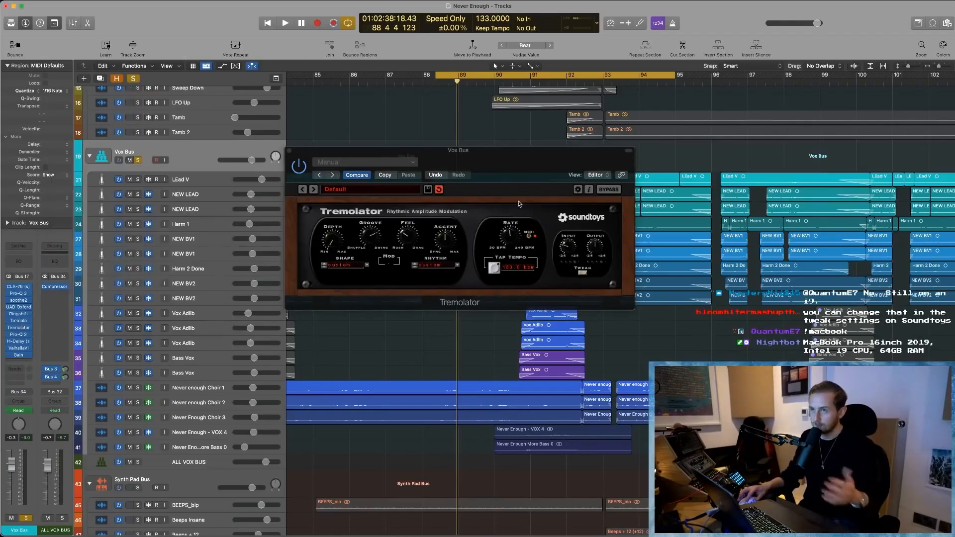
click(491, 203)
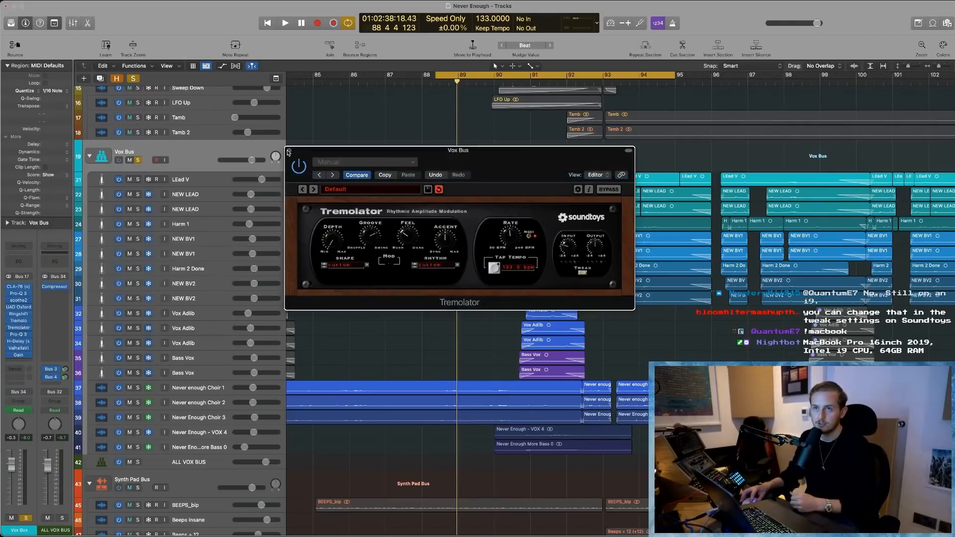
click(289, 151)
- Open Tremolator on the Vox Bus, expand its Tweak section to view the shape and rhythm editors, and close the plug-in
scroll(416, 182, left, 3)
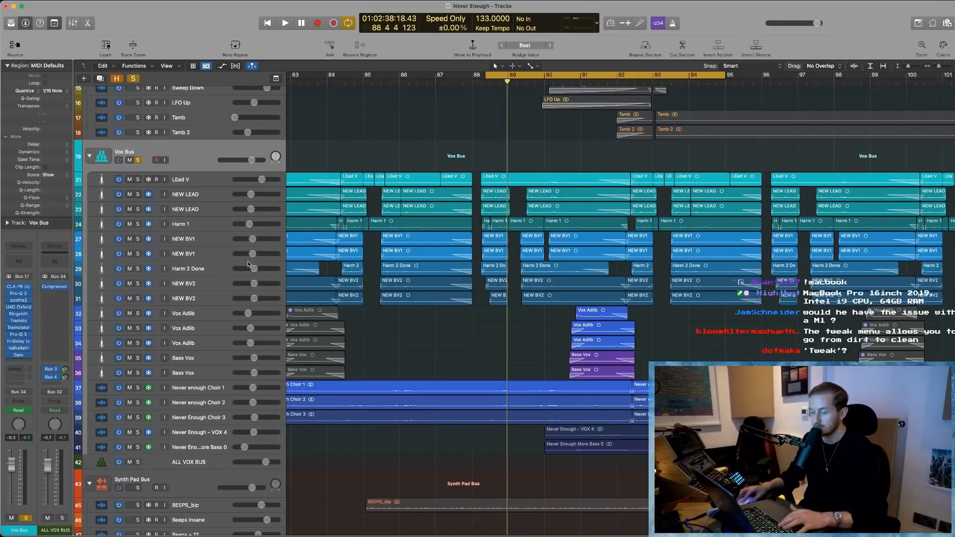
click(20, 329)
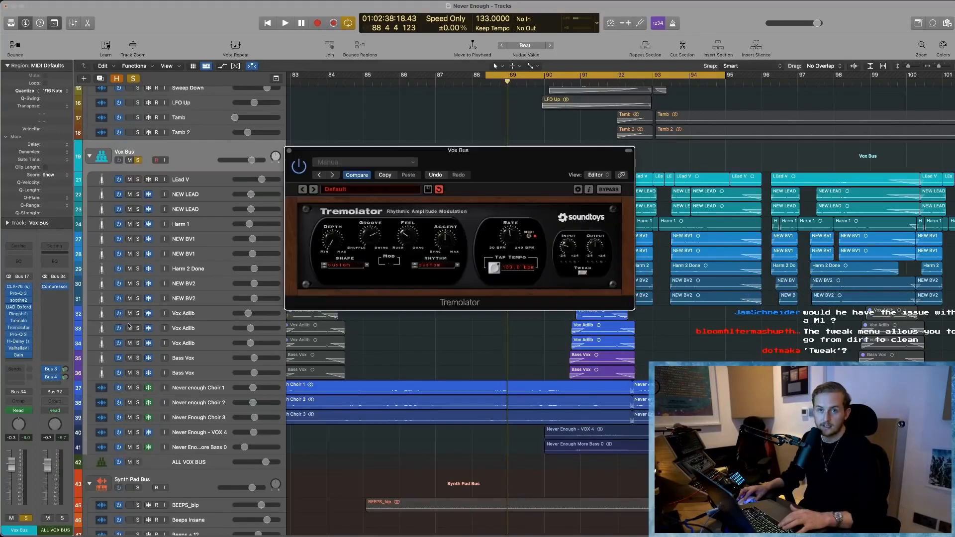
click(582, 273)
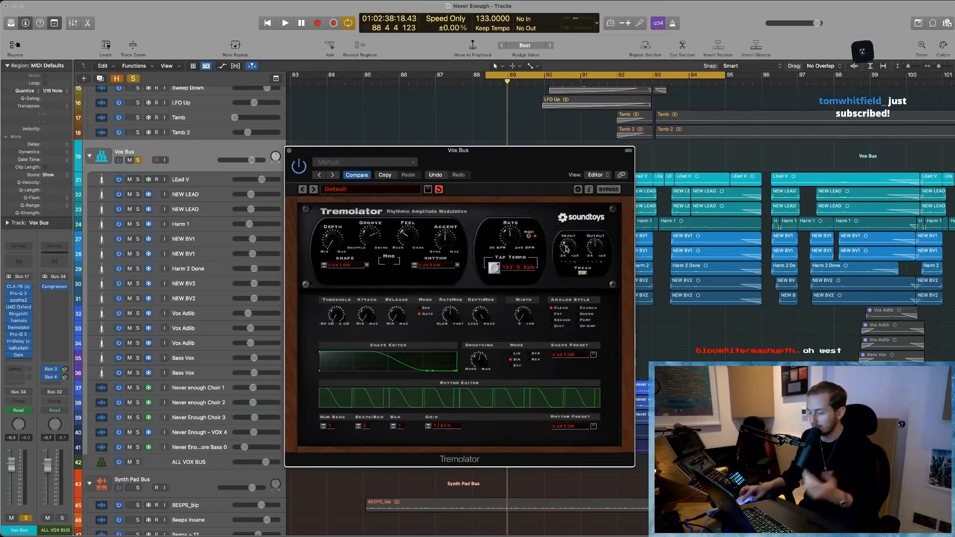
click(289, 150)
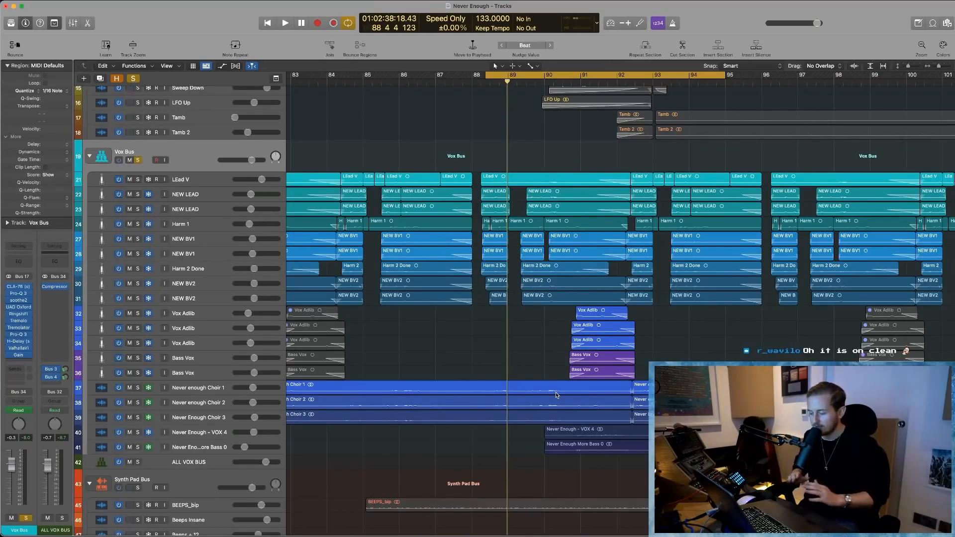
- View the CLA-76 settings on the Vox Bus and on the first NEW LEAD track, closing each plug-in window
click(18, 286)
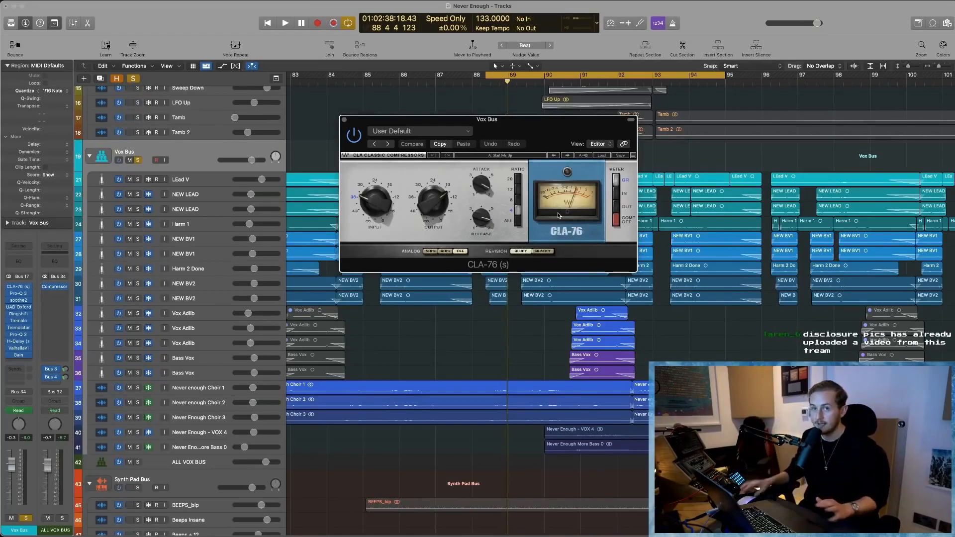
click(343, 119)
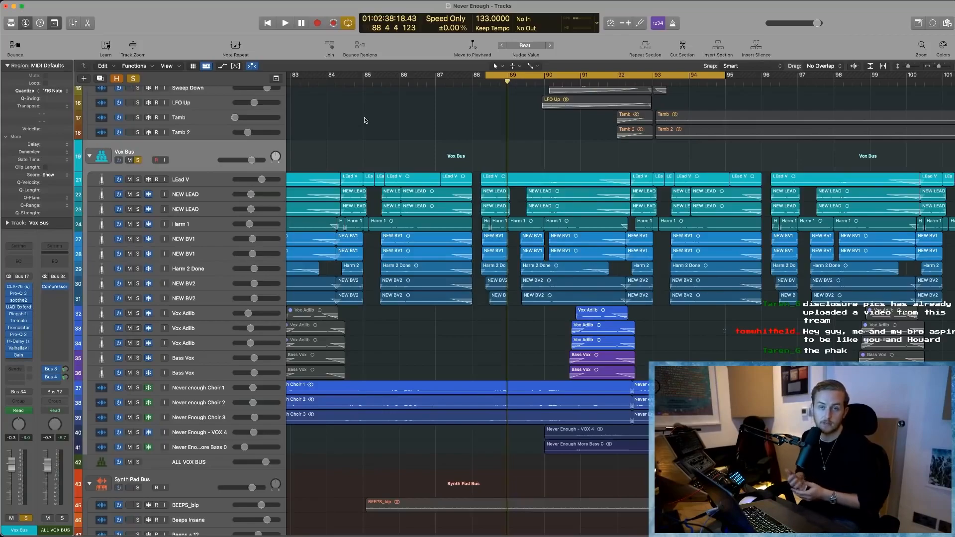
click(208, 193)
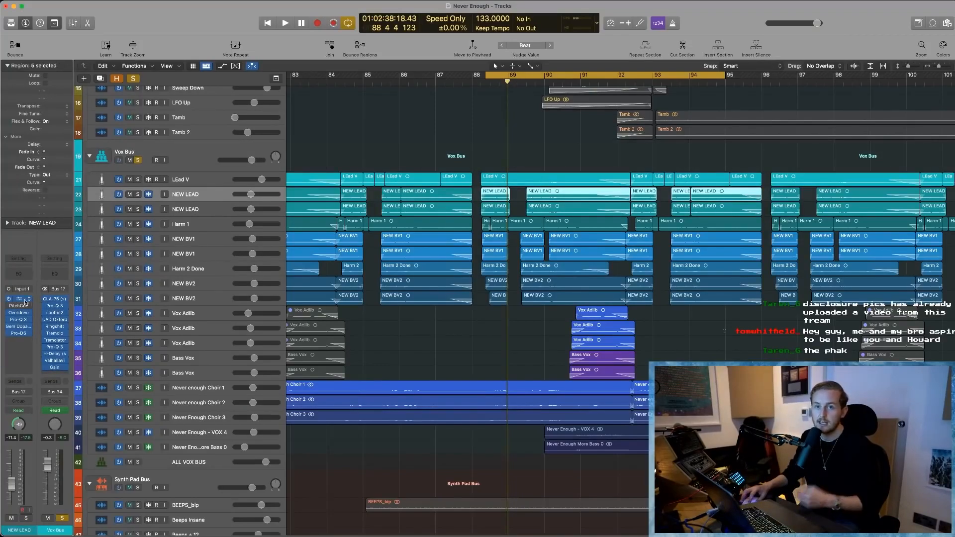
click(20, 300)
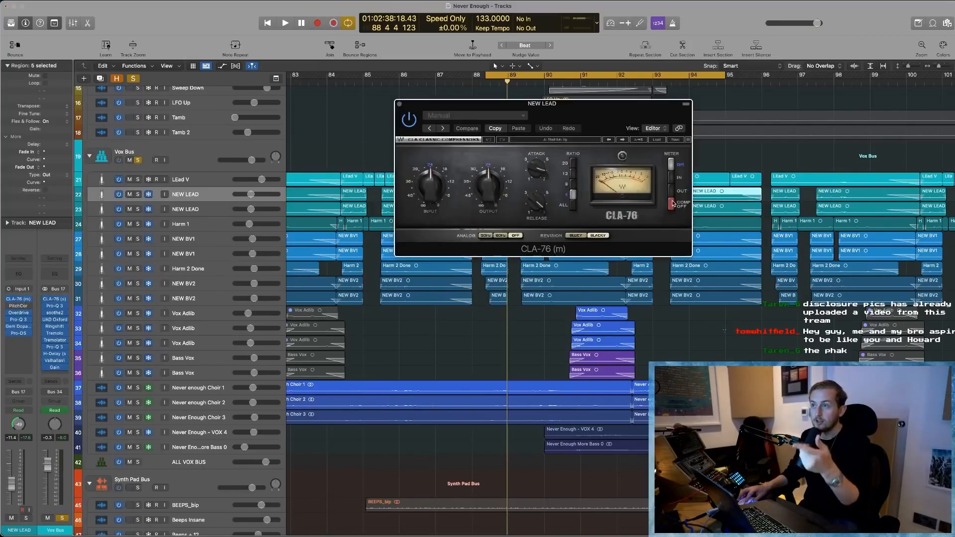
click(399, 104)
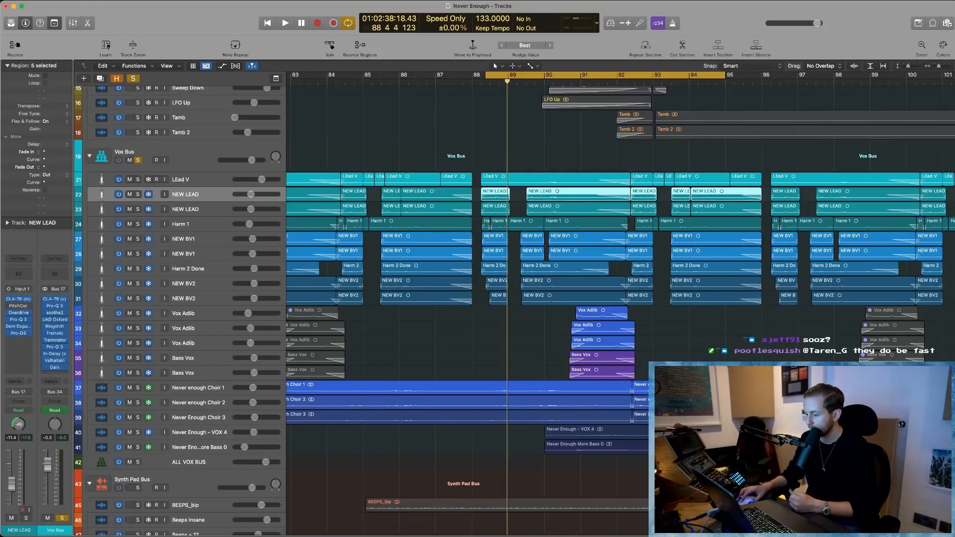
- Look at the available bus send destinations for the Vox Bus, dismiss the list without assigning one and deselect the regions
scroll(267, 319, down, 3)
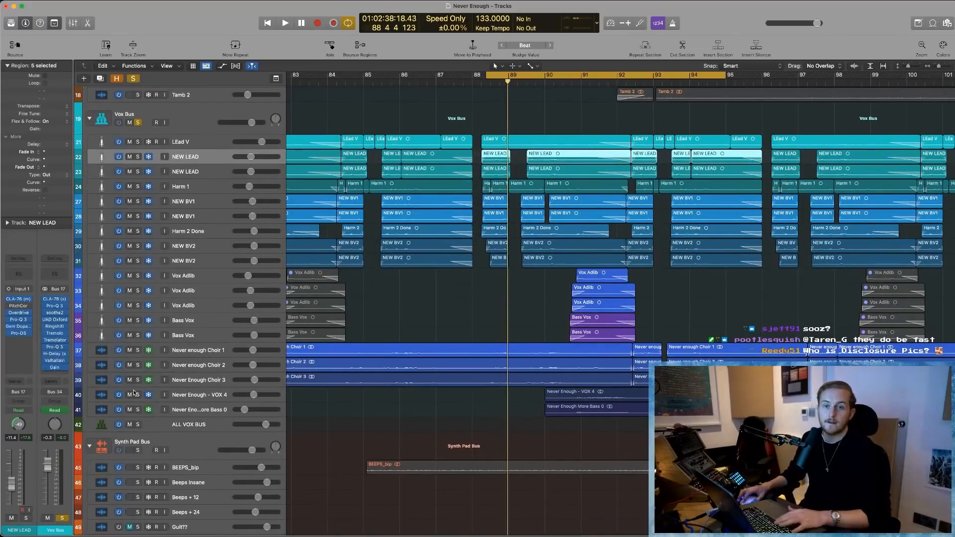
click(41, 383)
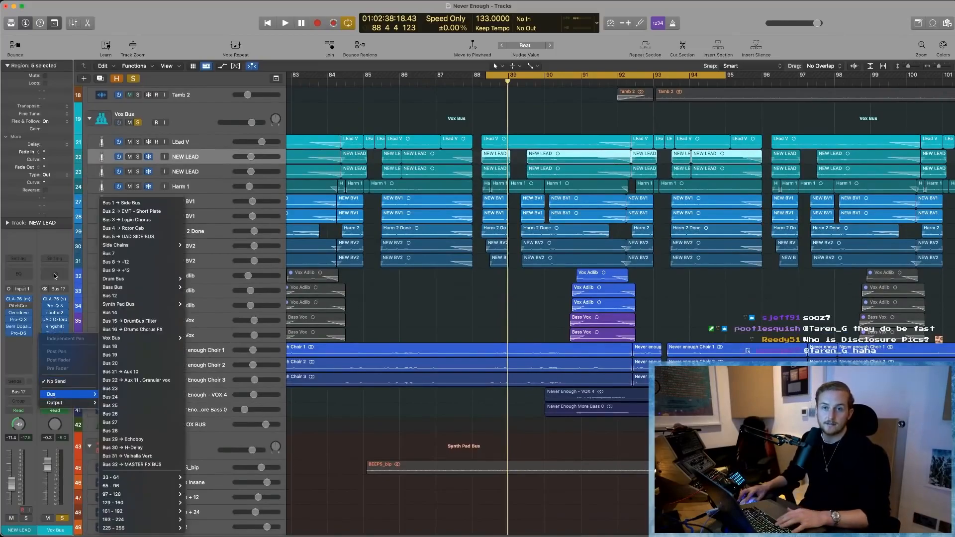
click(43, 245)
click(422, 297)
- Select the Vox Bus, show track automation, expand all of its used automation lanes and dismiss the automation parameter list
scroll(423, 297, left, 3)
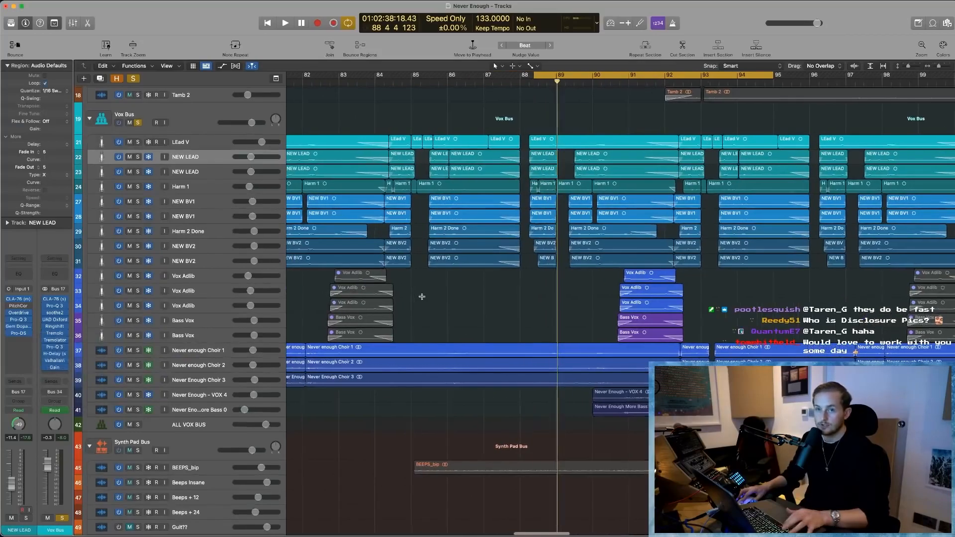
key(super+Left)
scroll(422, 296, right, 3)
scroll(423, 296, left, 2)
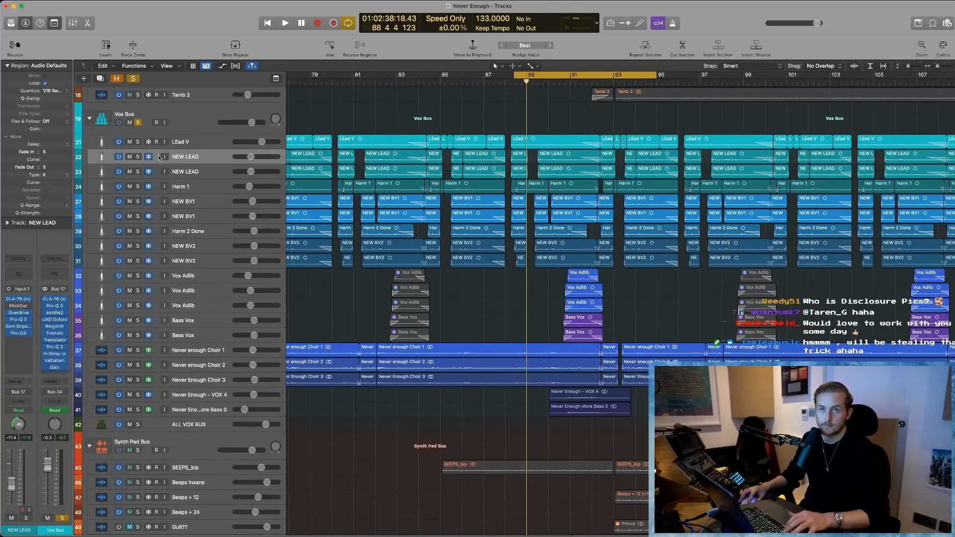
click(207, 107)
key(a)
key(super+Down)
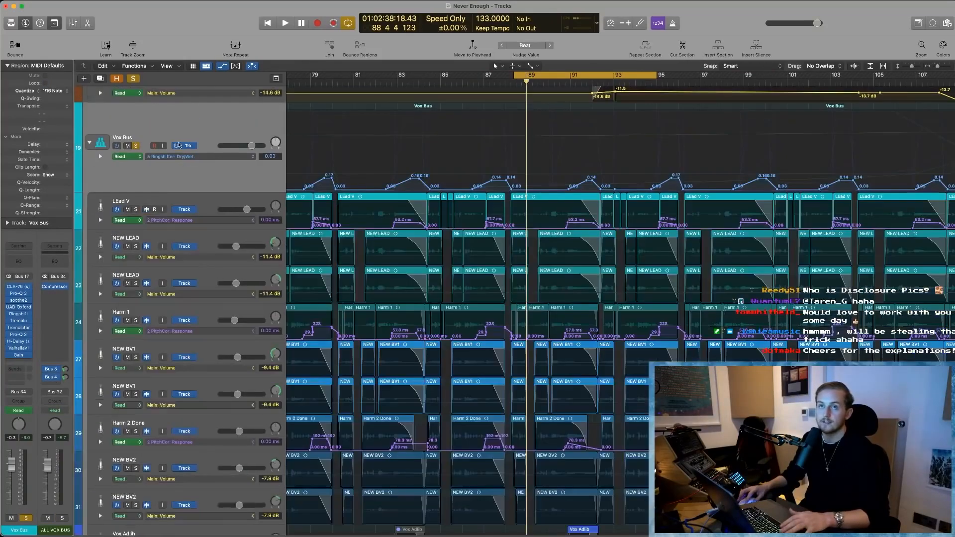
key(ctrl+super+a)
click(212, 157)
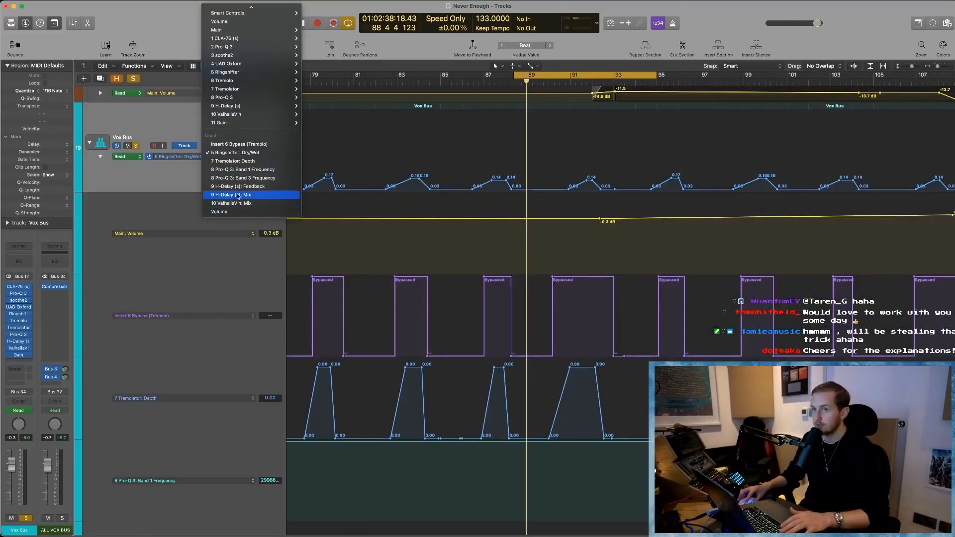
click(238, 189)
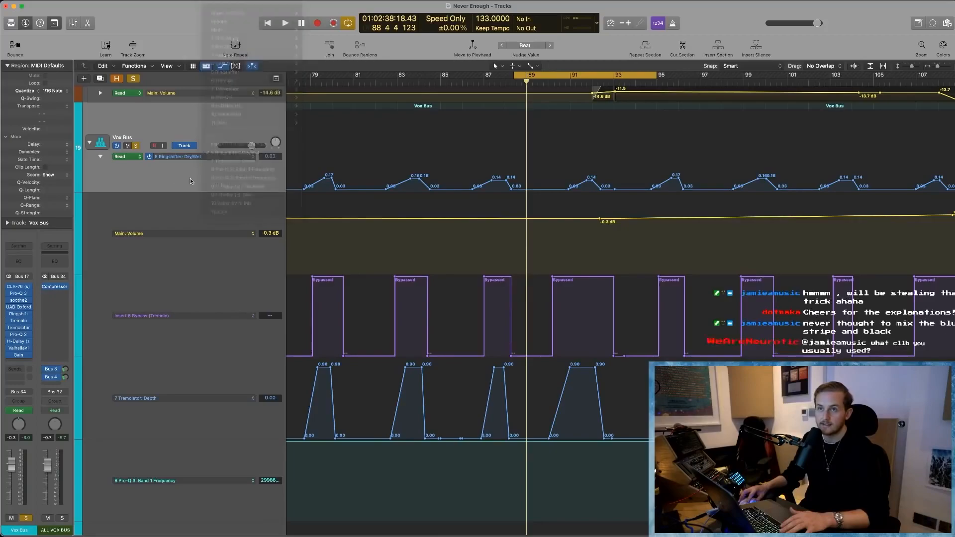
- Examine the Vox Bus automation lanes for Tremolator, Pro-Q 3, H-Delay and ValhallaVintageVerb across the earlier part of the arrangement
scroll(243, 238, down, 3)
scroll(255, 259, down, 5)
key(super+Left)
scroll(327, 267, up, 2)
key(super+Up)
scroll(327, 268, down, 5)
scroll(413, 278, left, 10)
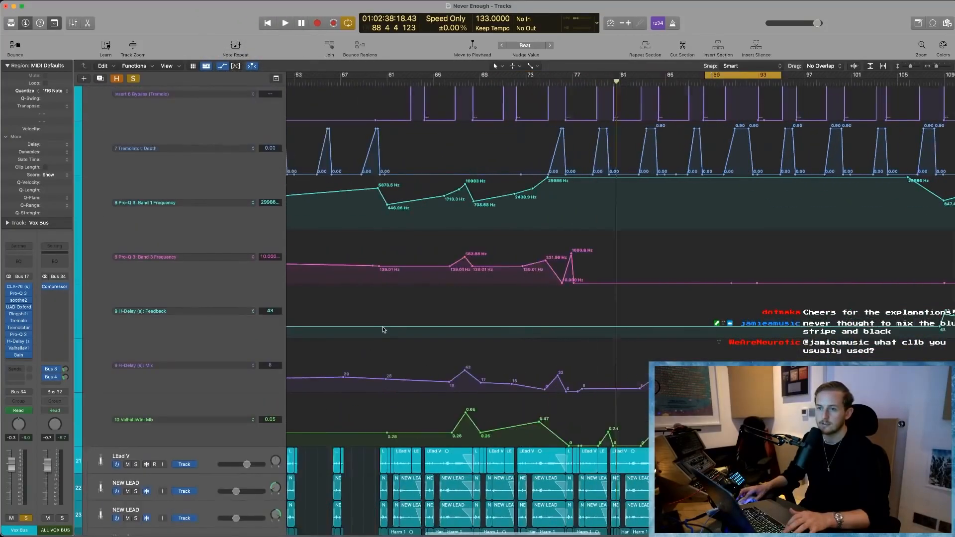
scroll(500, 233, right, 7)
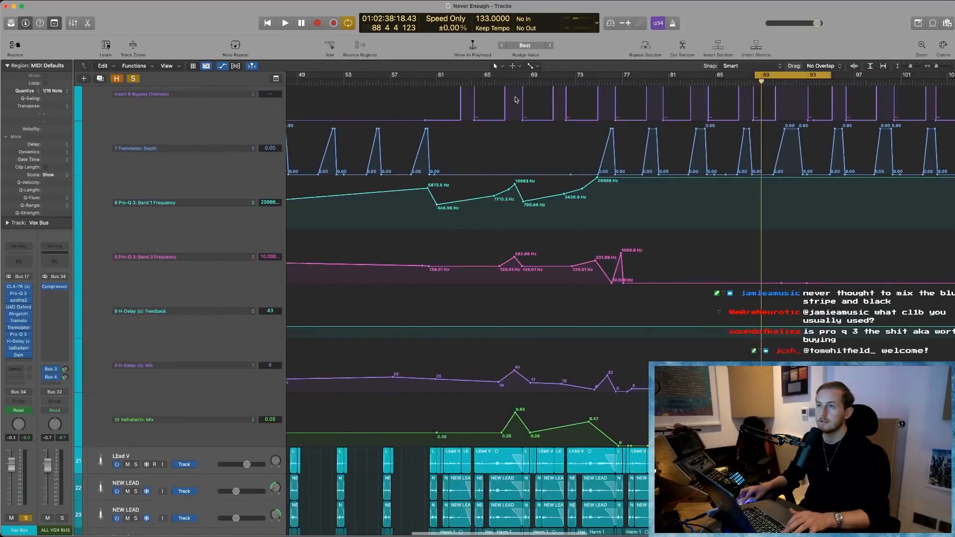
- Play the soloed vocals from bar 65 to about bar 69 while following the automation, dismissing the overload alert
click(483, 81)
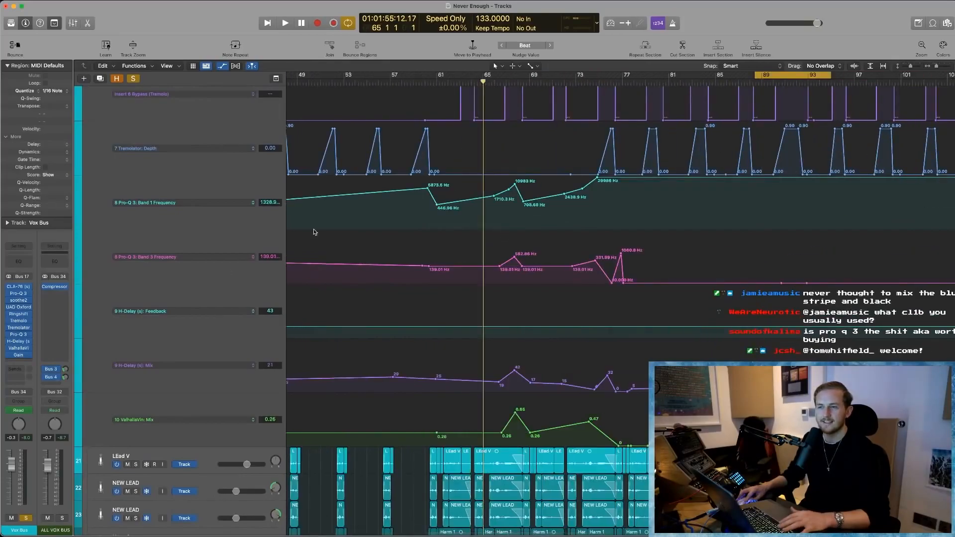
scroll(178, 200, up, 5)
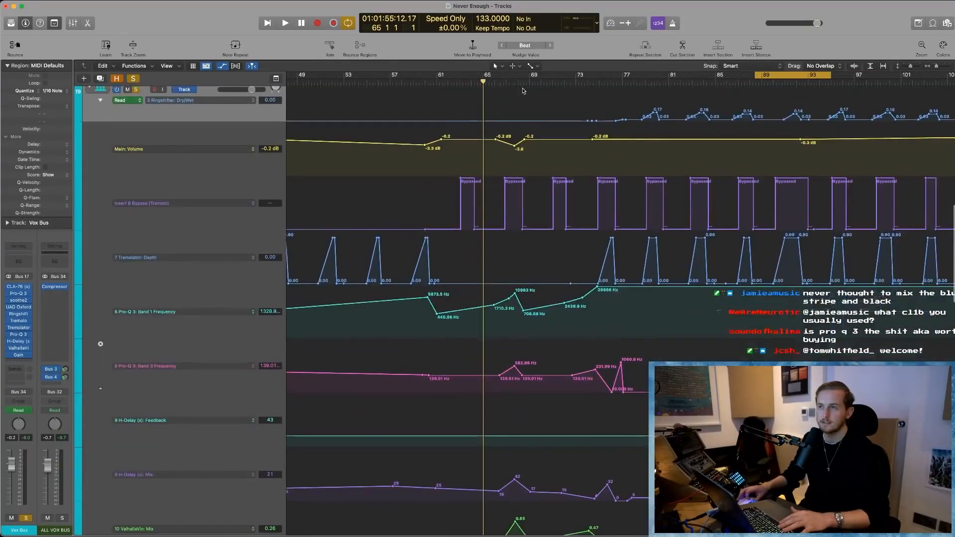
key(space)
scroll(534, 449, down, 4)
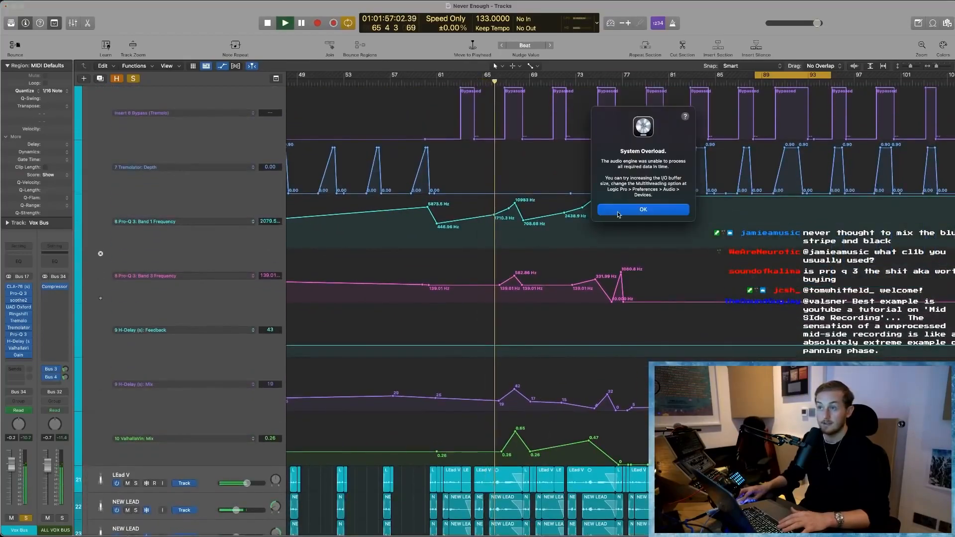
click(619, 214)
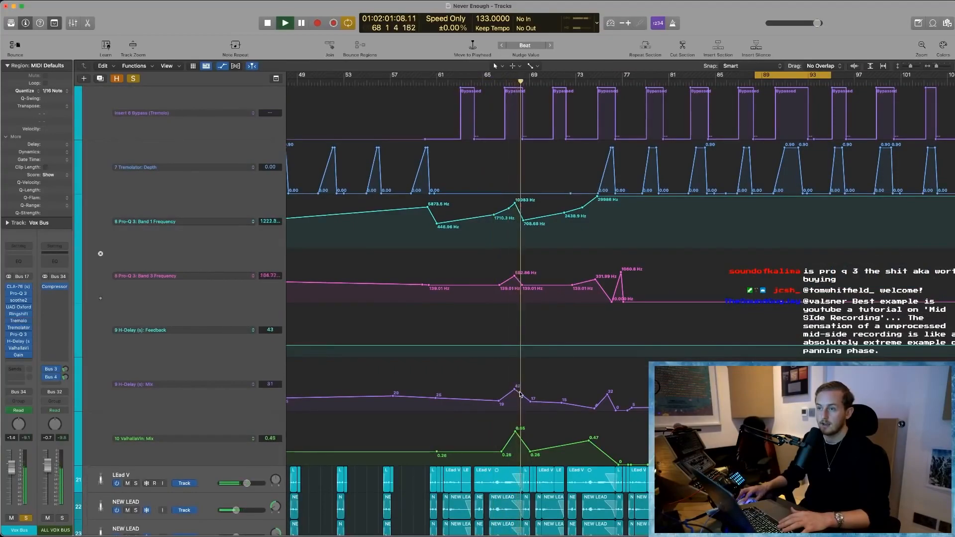
key(space)
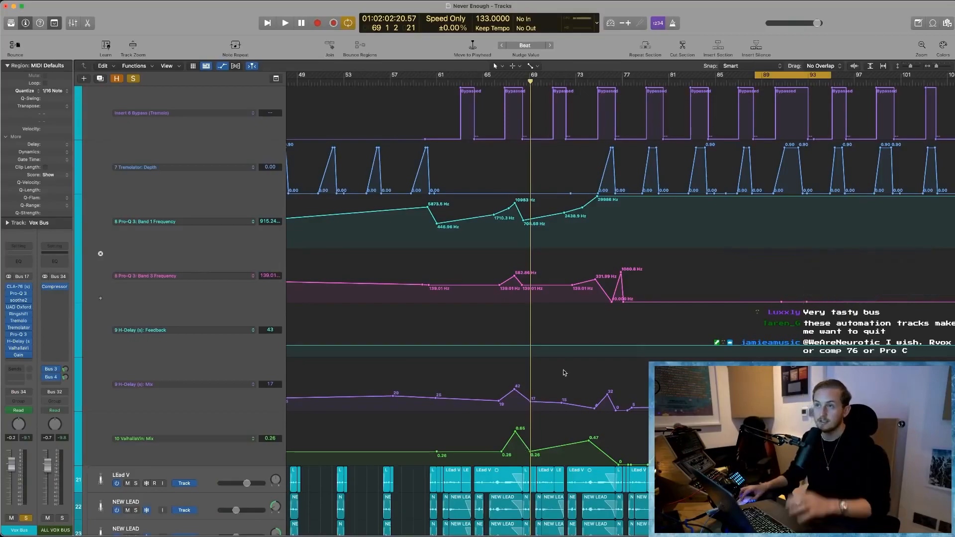
- Survey the expanded Vox Bus automation curves through to the end of the song and back toward the middle
scroll(564, 373, up, 3)
scroll(610, 358, down, 3)
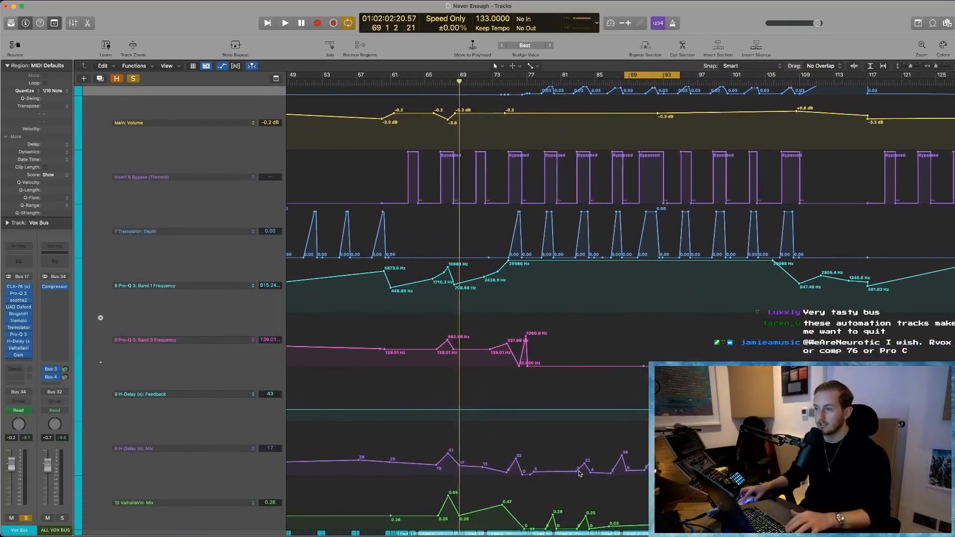
scroll(580, 474, right, 3)
scroll(646, 443, right, 12)
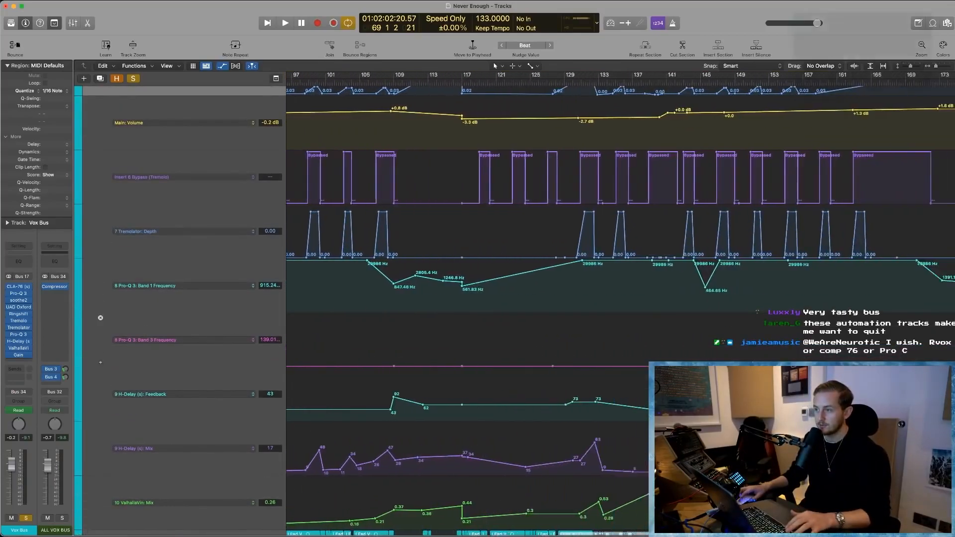
scroll(641, 448, right, 8)
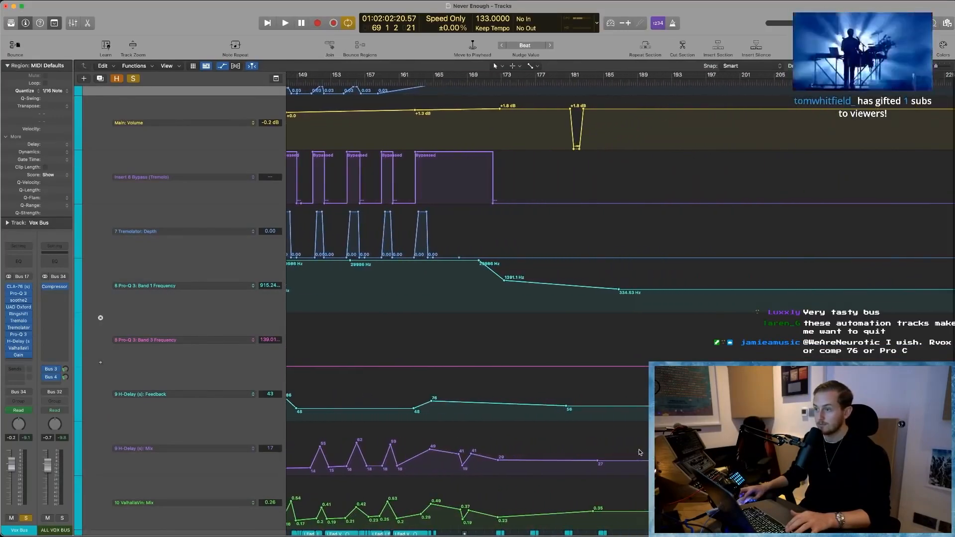
scroll(640, 452, left, 8)
scroll(641, 452, left, 5)
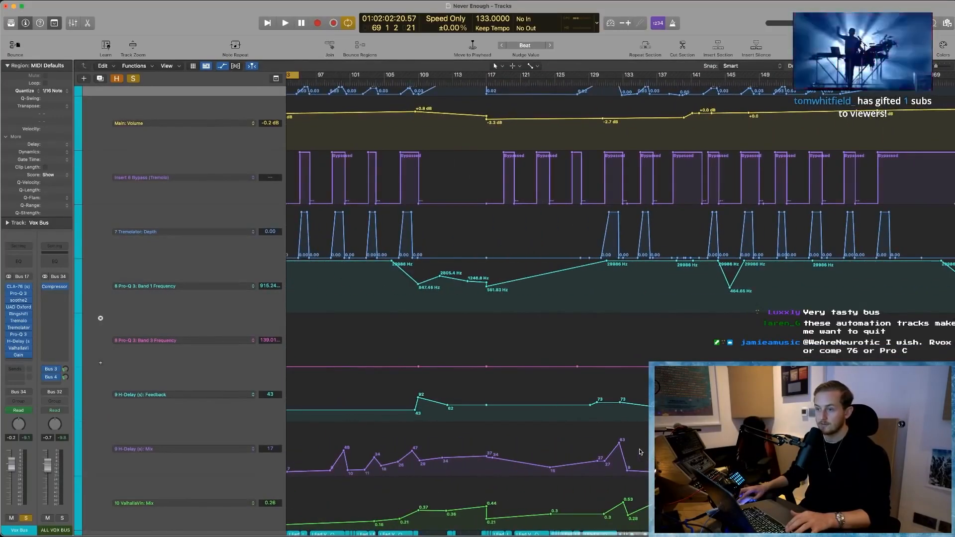
- Turn off solo on the Vox Bus
scroll(640, 452, up, 3)
scroll(640, 452, up, 5)
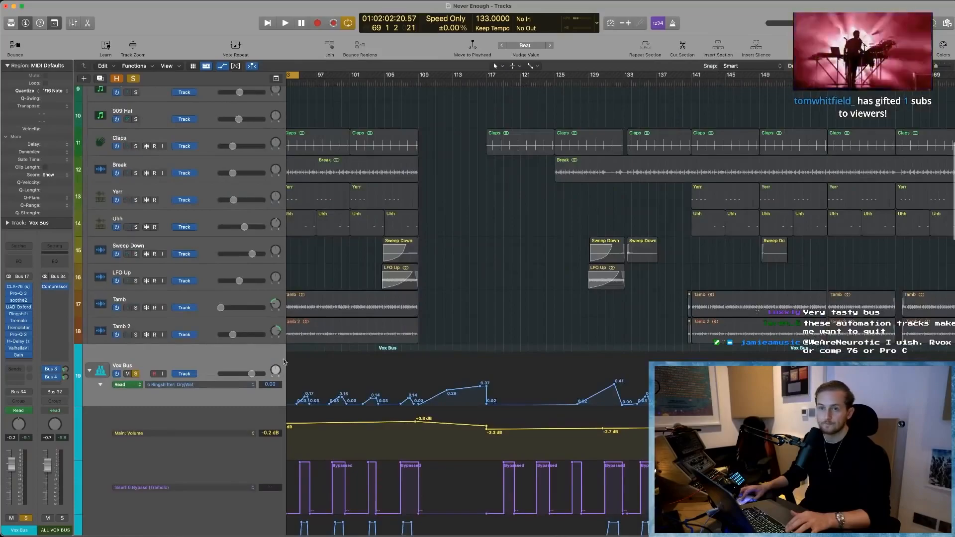
click(136, 374)
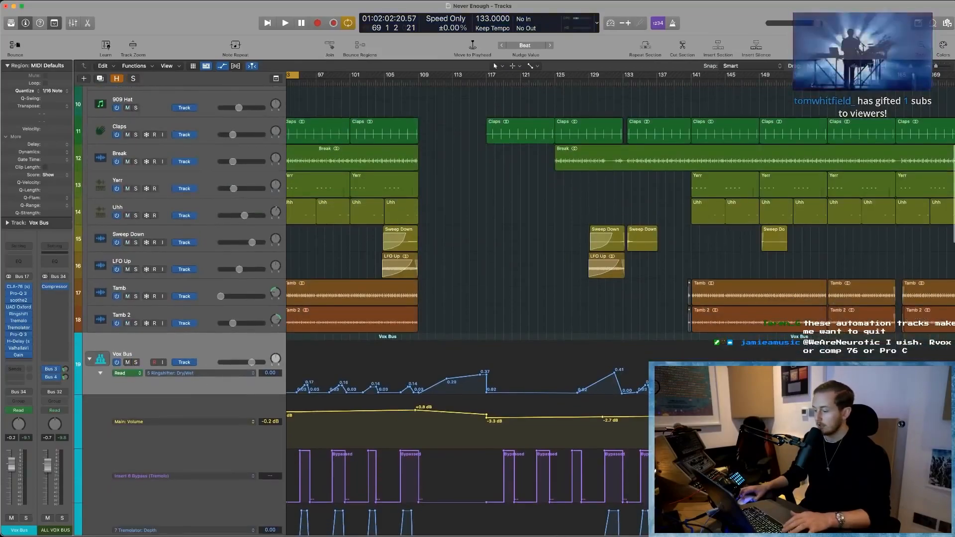
scroll(138, 378, down, 1)
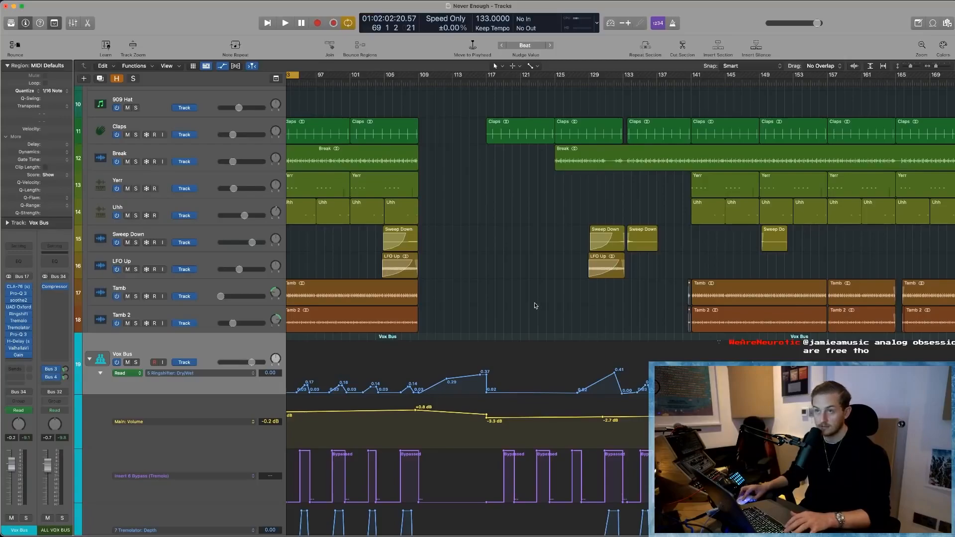
- Toggle the automation display off and on, switch the Vox Bus lane to Volume and view its curve across the arrangement
key(a)
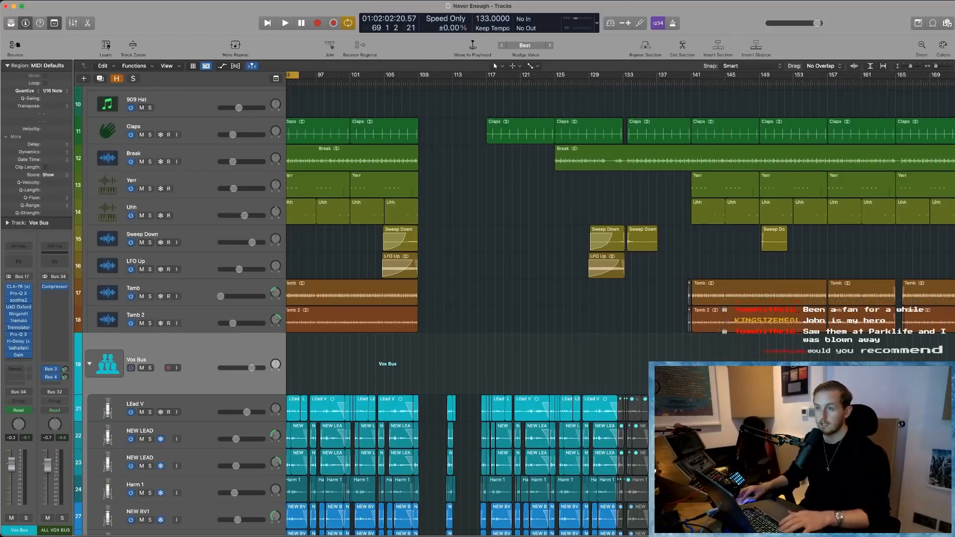
key(a)
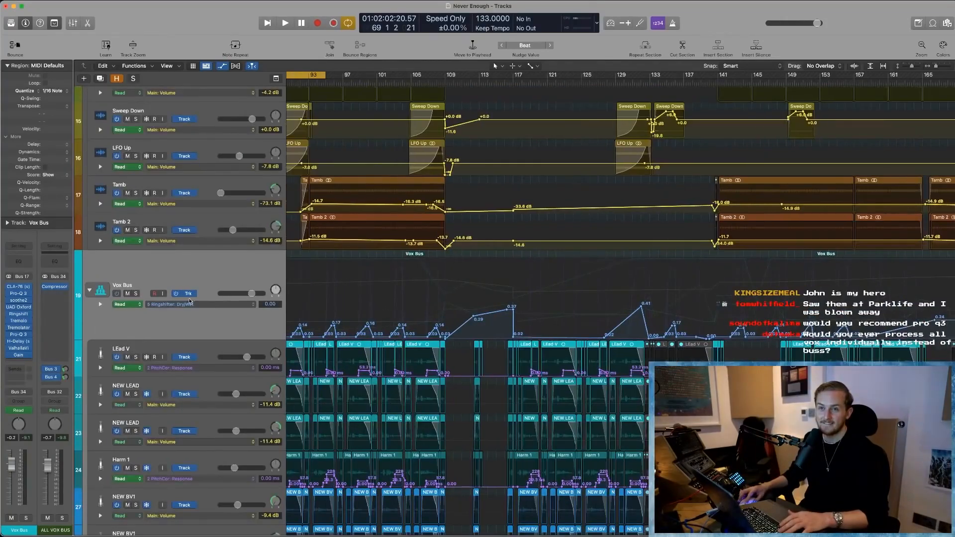
click(189, 303)
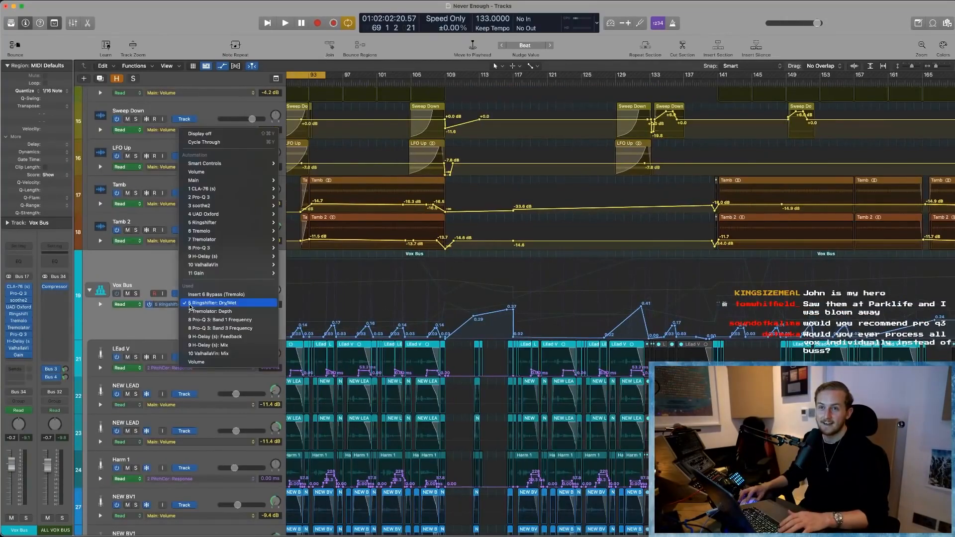
click(212, 366)
scroll(552, 342, left, 5)
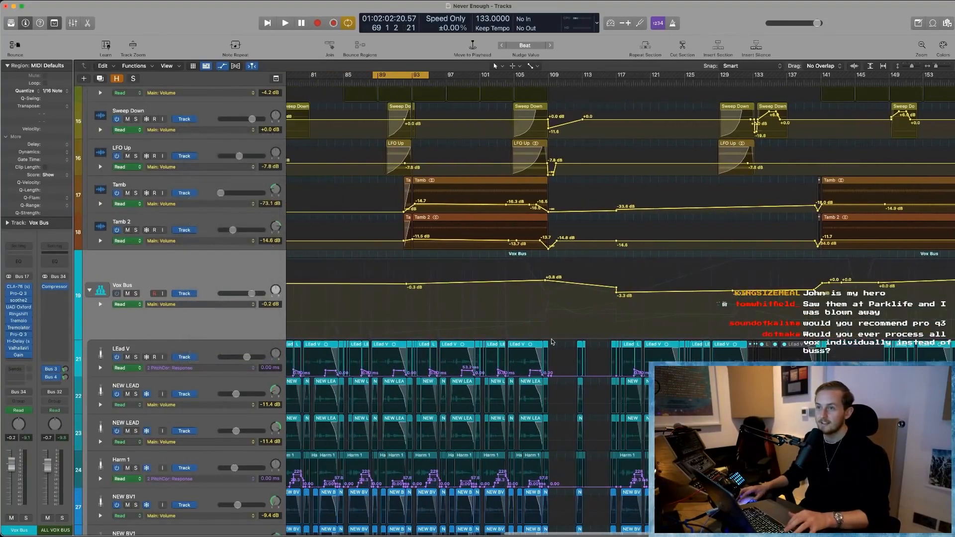
key(super+Left)
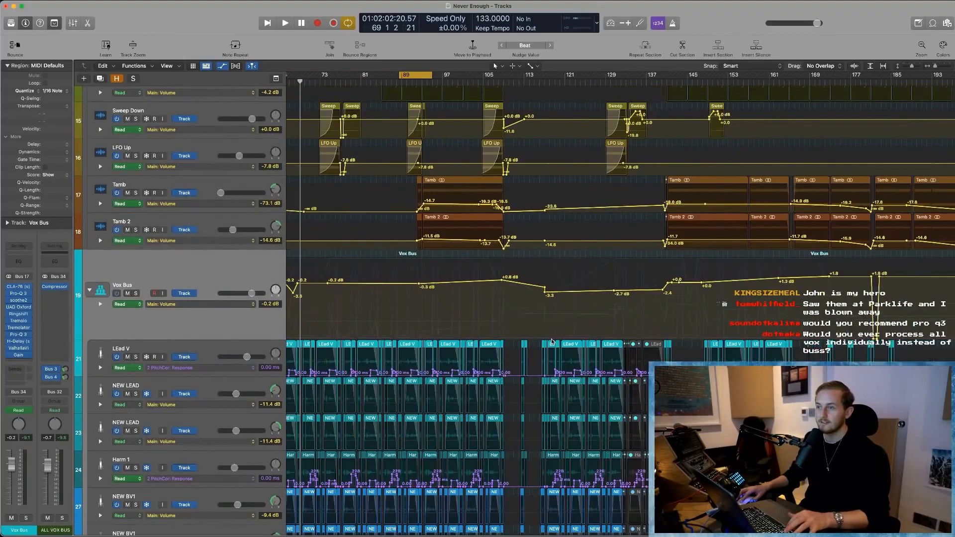
- Solo the Vox Bus and play the lead-in to the first long vocal section, stopping at about bar 61
scroll(350, 305, left, 2)
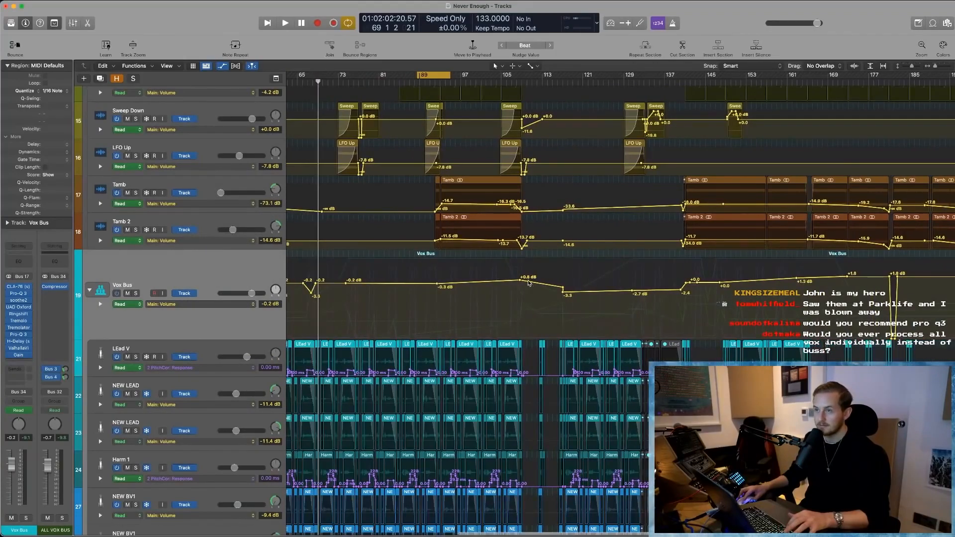
scroll(434, 290, left, 15)
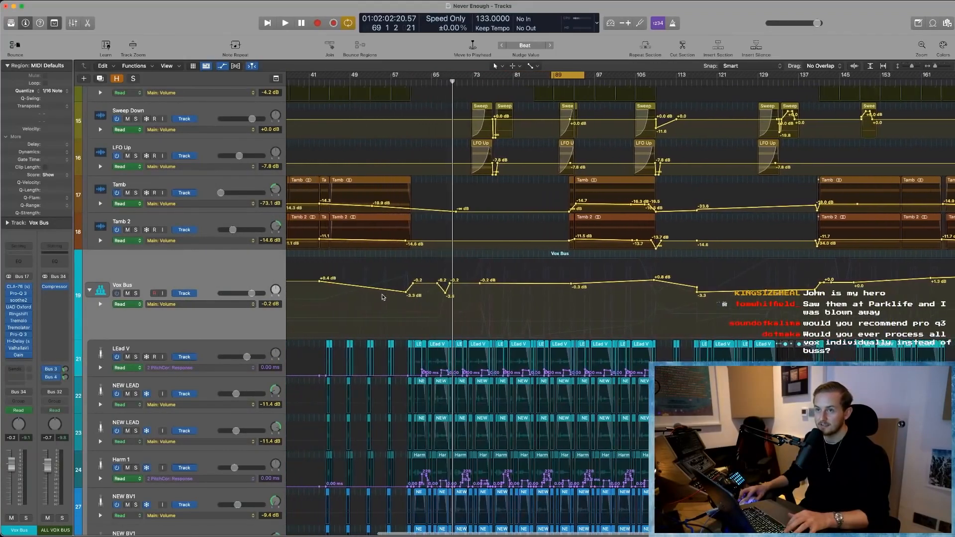
click(372, 75)
key(space)
click(135, 293)
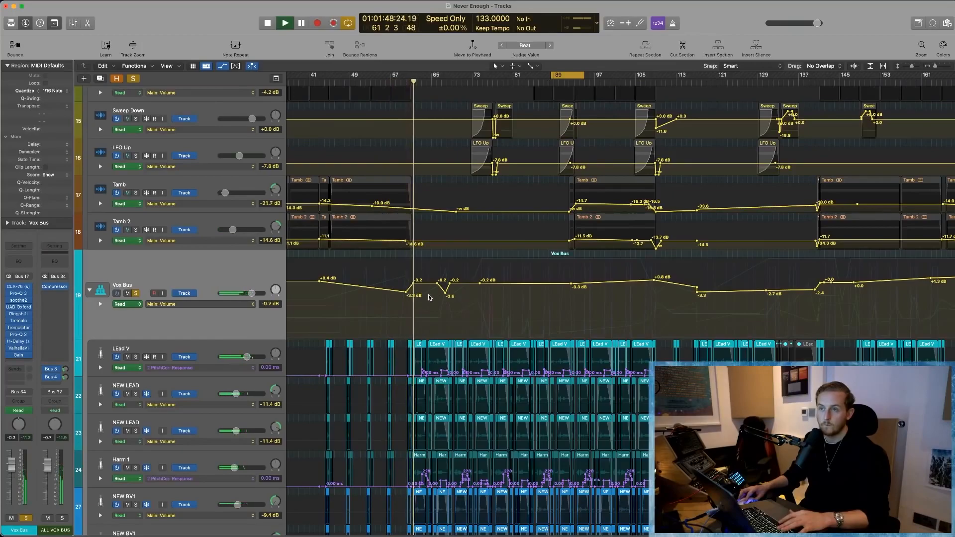
key(space)
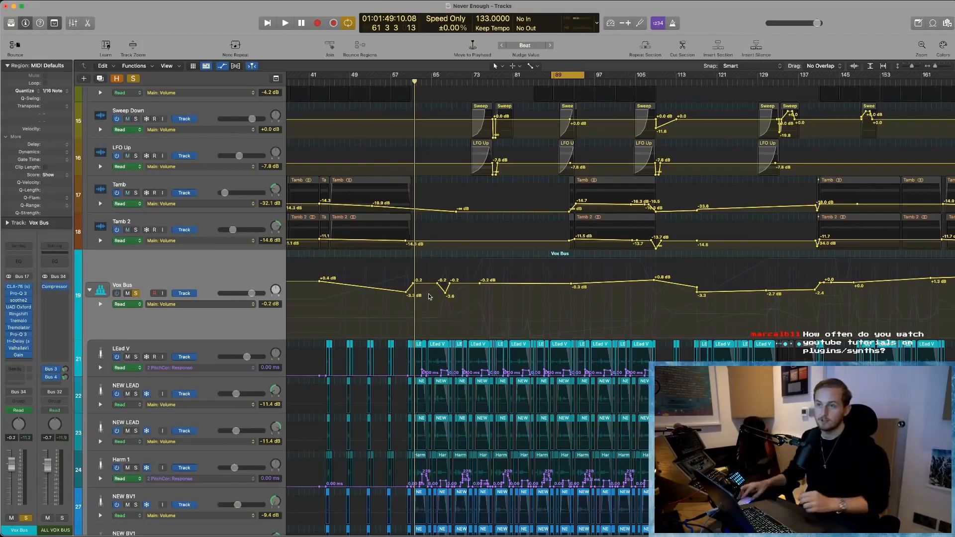
- Play the soloed vocals from about bar 65 through the Vox Bus volume dip, stopping at about bar 68
scroll(404, 297, right, 2)
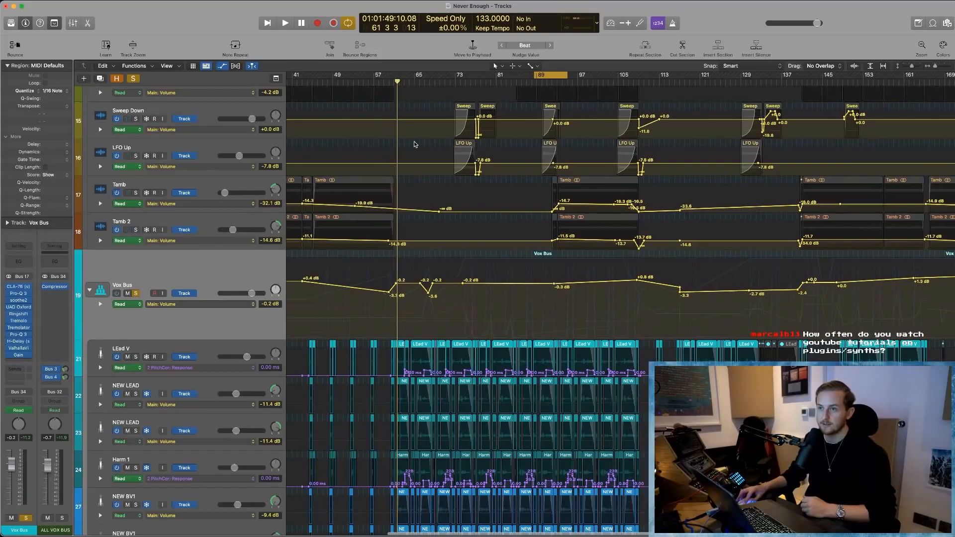
click(417, 83)
key(space)
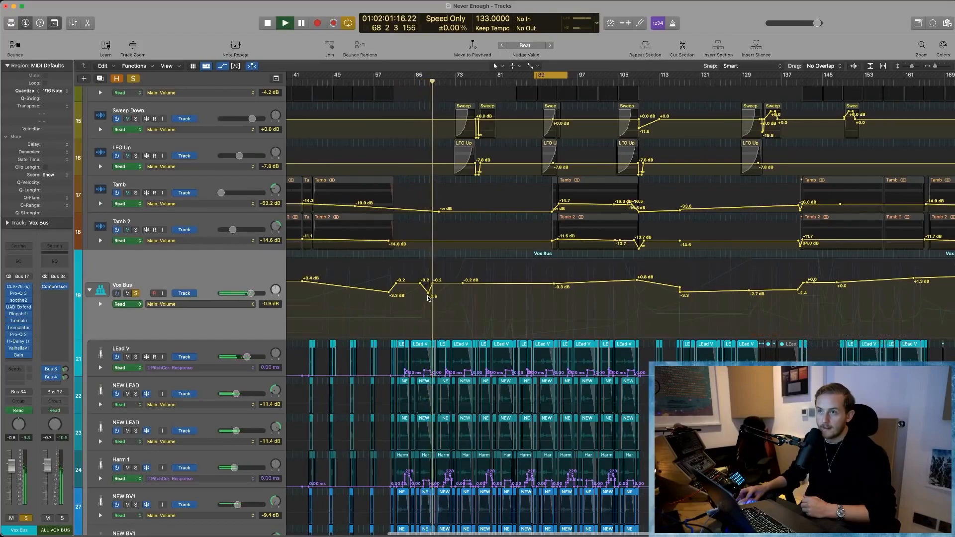
key(space)
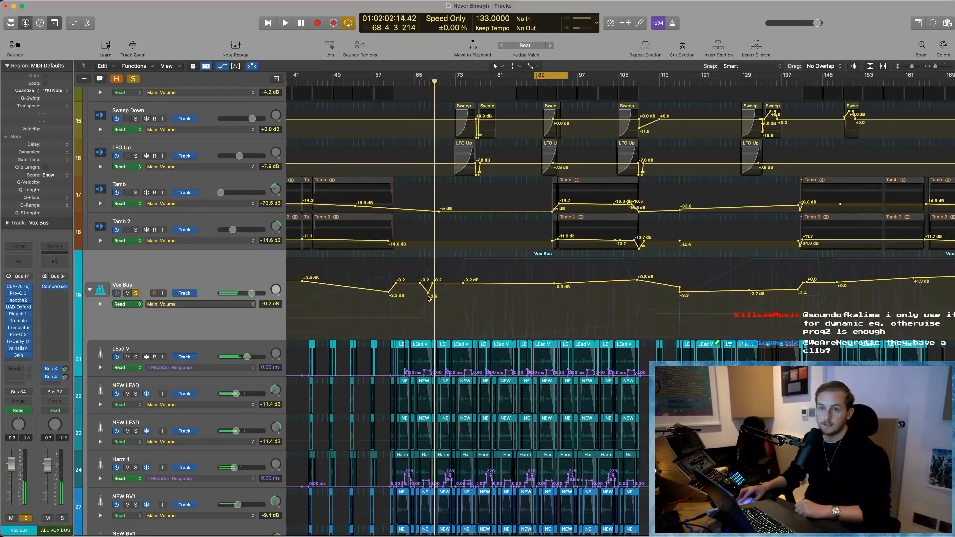
- Toggle the automation display off and on, and examine the Vox Bus volume curve and the curves of the tracks around it
scroll(429, 297, left, 2)
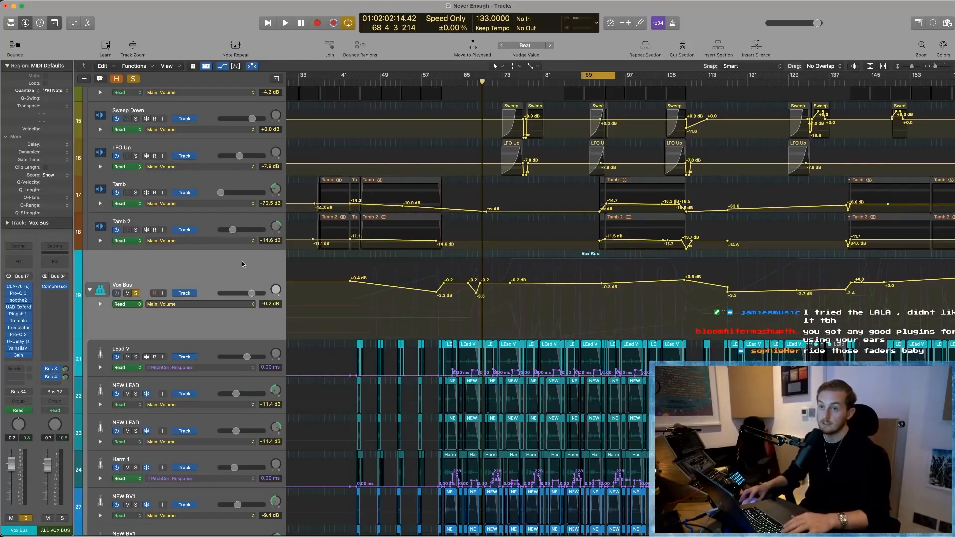
key(a)
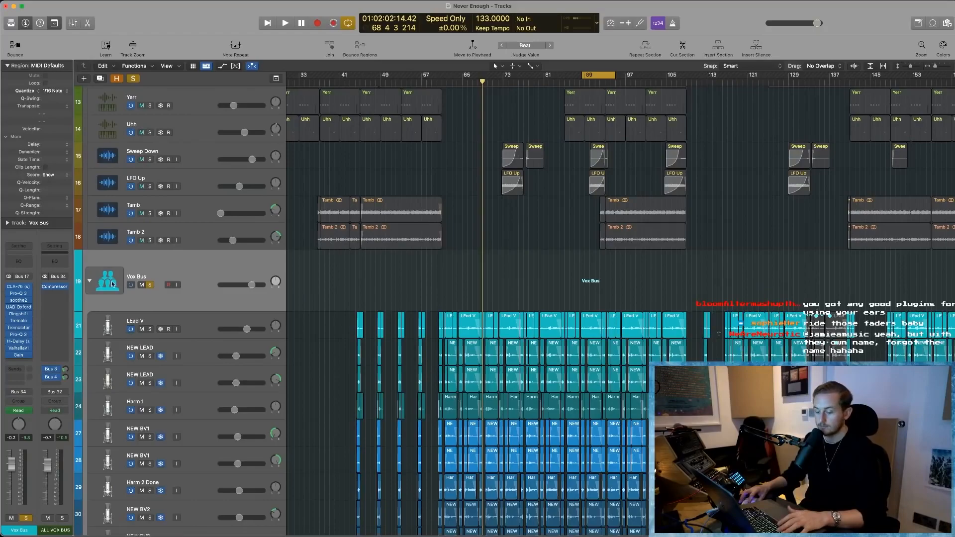
key(a)
scroll(662, 294, right, 2)
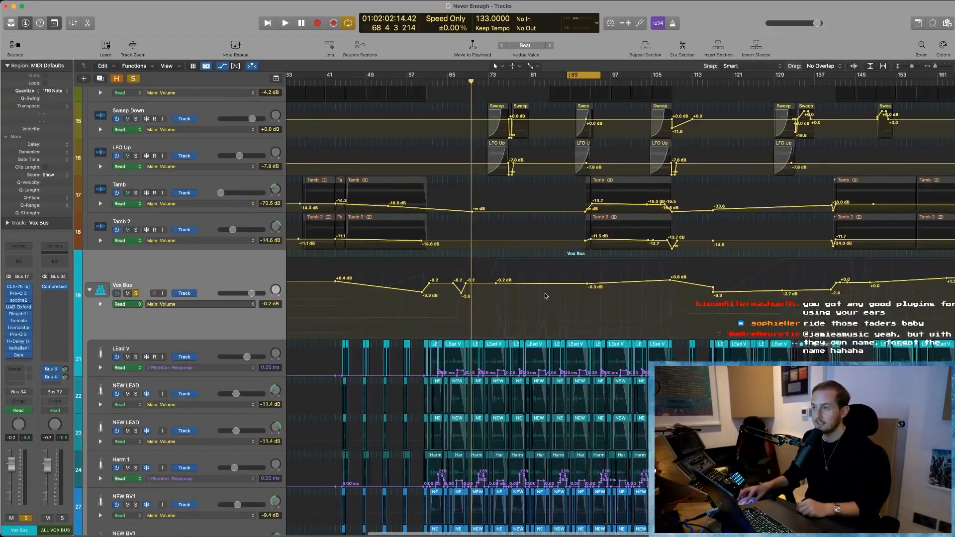
scroll(662, 293, right, 3)
scroll(214, 271, left, 2)
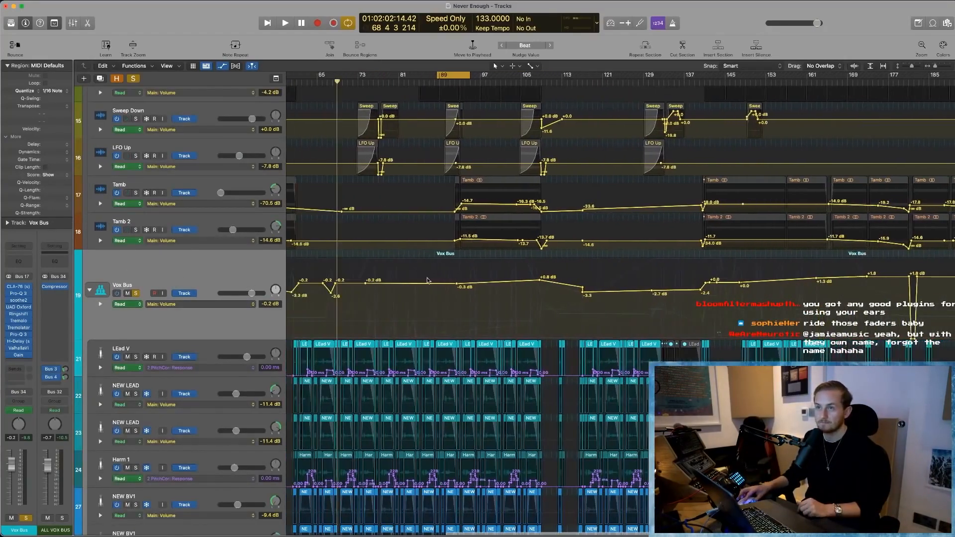
scroll(248, 273, down, 3)
scroll(271, 277, down, 3)
scroll(175, 407, up, 10)
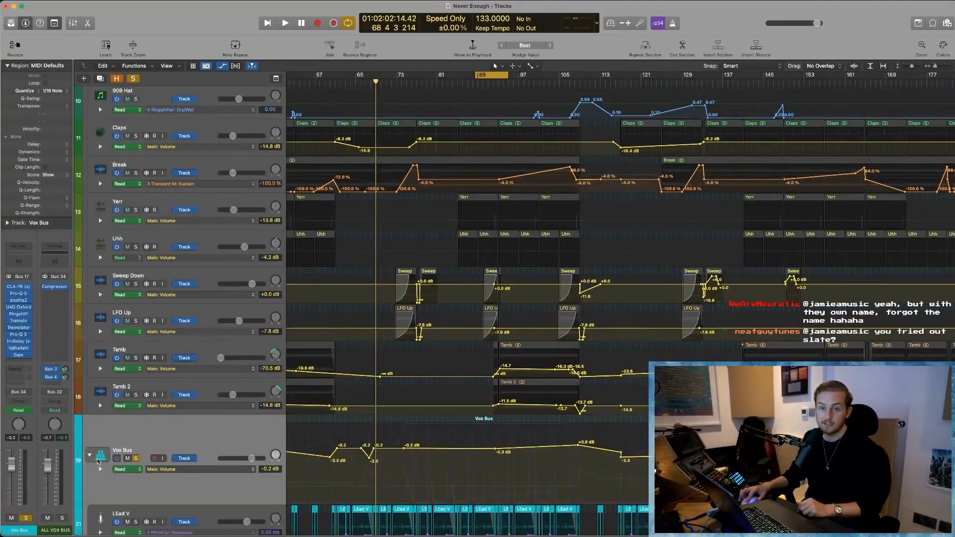
- Hide the automation, collapse the Vox Bus stack and set its volume fader to 0.0 dB
click(189, 444)
key(a)
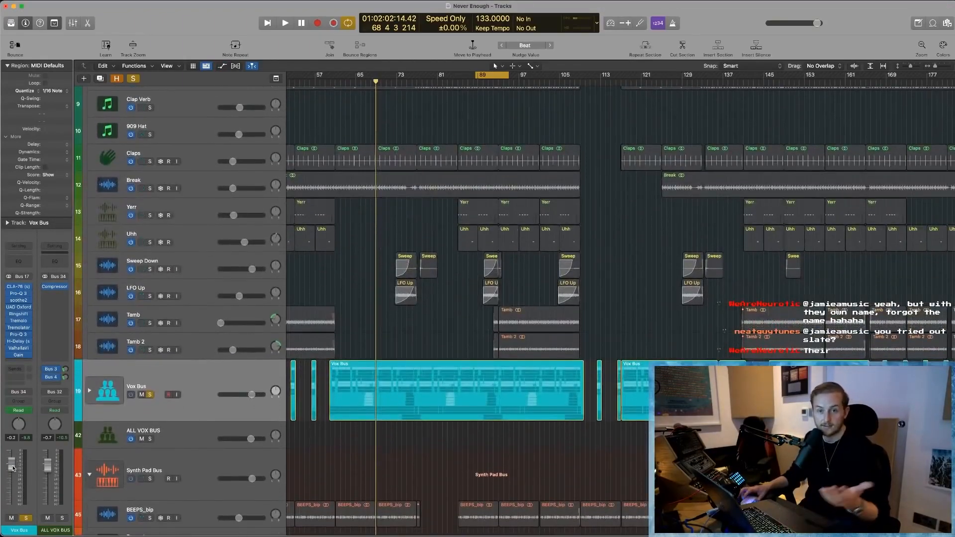
mouse_move(11, 466)
mouse_down()
mouse_move(12, 453)
mouse_move(11, 493)
mouse_move(13, 464)
mouse_up()
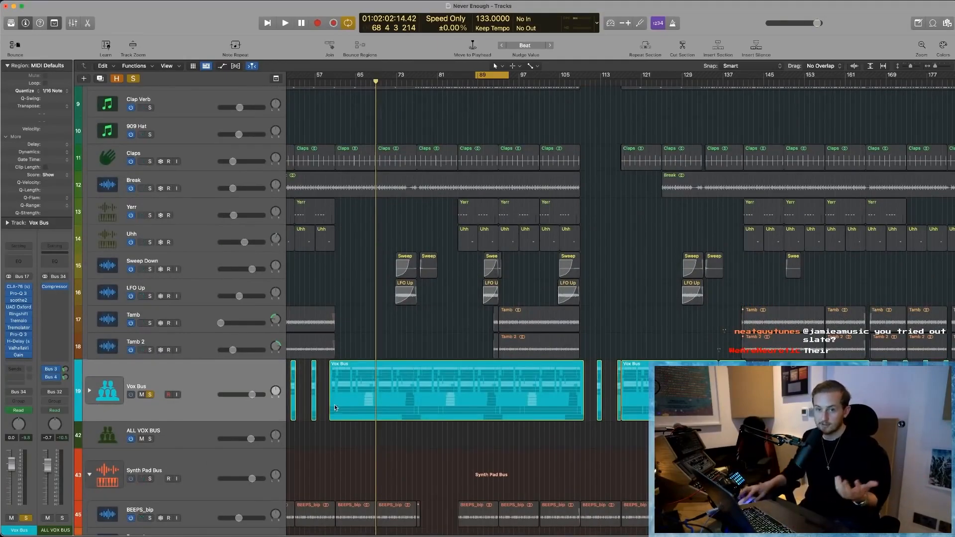
click(18, 411)
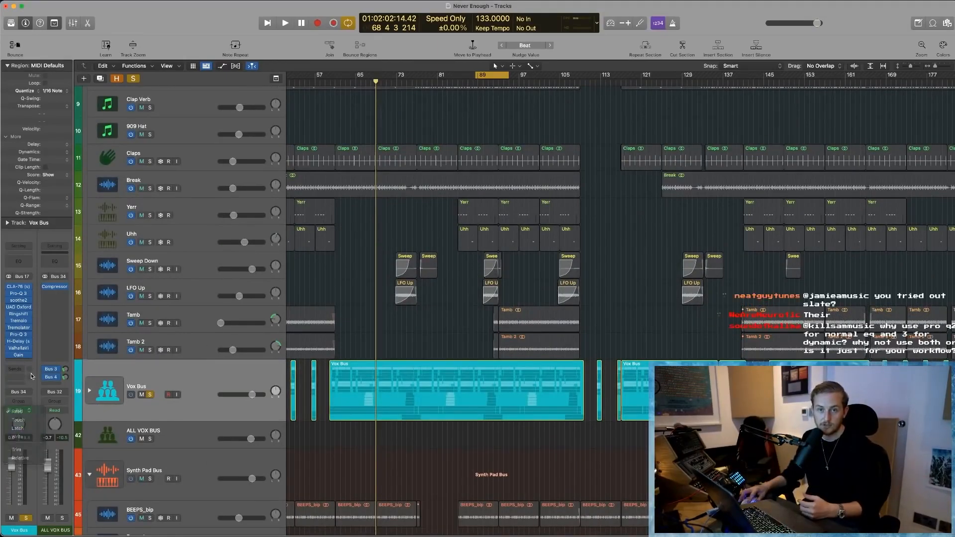
mouse_move(13, 469)
mouse_down()
mouse_move(12, 458)
mouse_move(13, 467)
mouse_up()
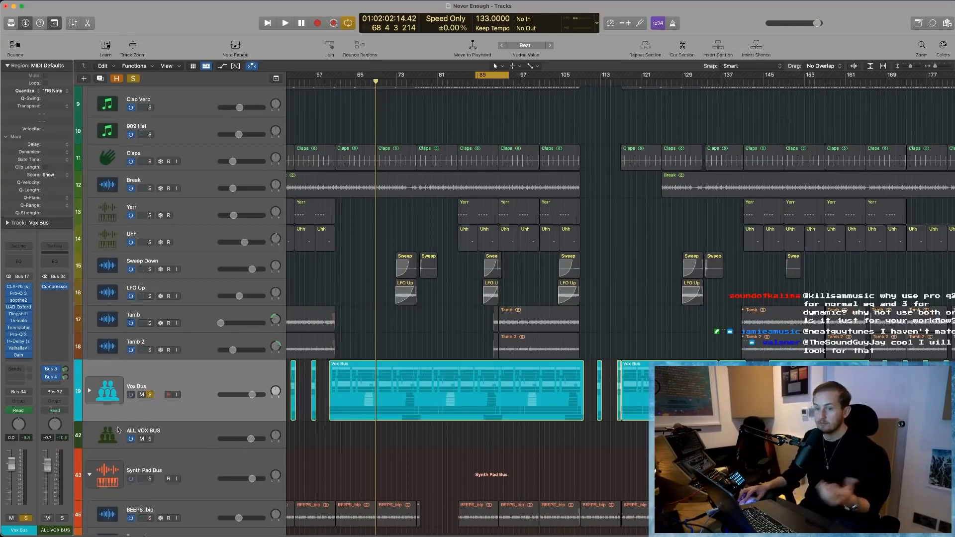
- Expand the Vox Bus stack and slightly reduce the height of its main track
click(89, 392)
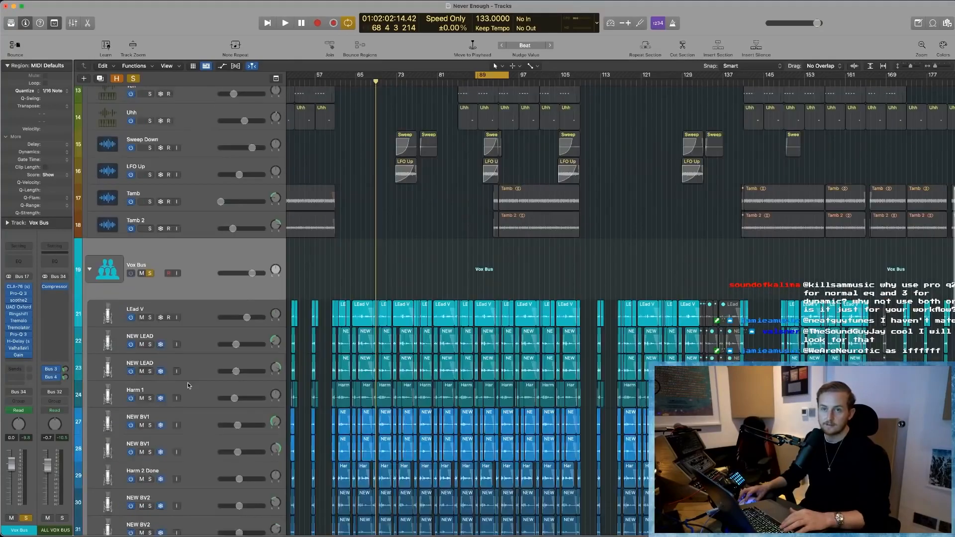
scroll(206, 332, down, 2)
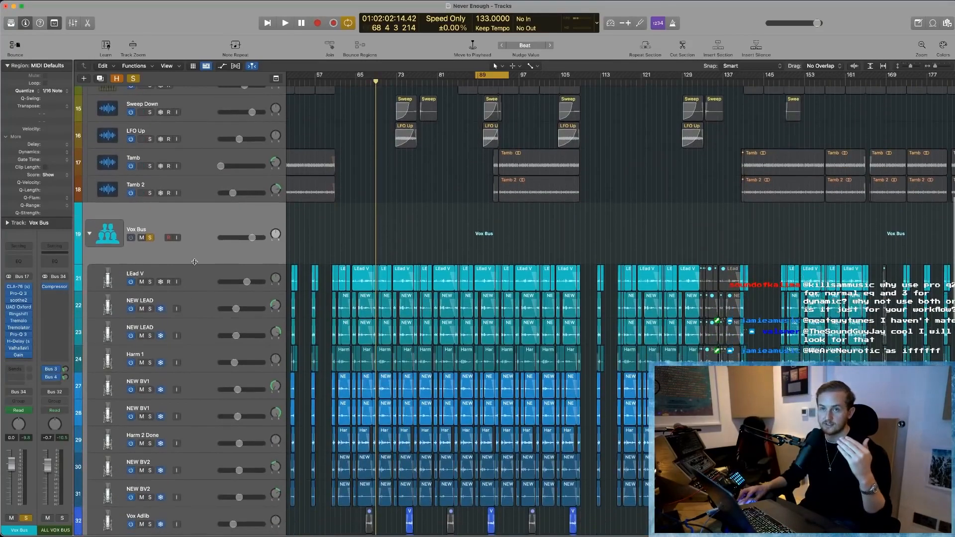
drag(194, 262, 194, 259)
- Step through the vocal tracks inside the Vox Bus down to Harm 2 Done to review their channel strips
click(193, 268)
scroll(198, 257, down, 1)
key(Down)
key(Down)
key(Down)
key(Down)
key(Down)
key(Down)
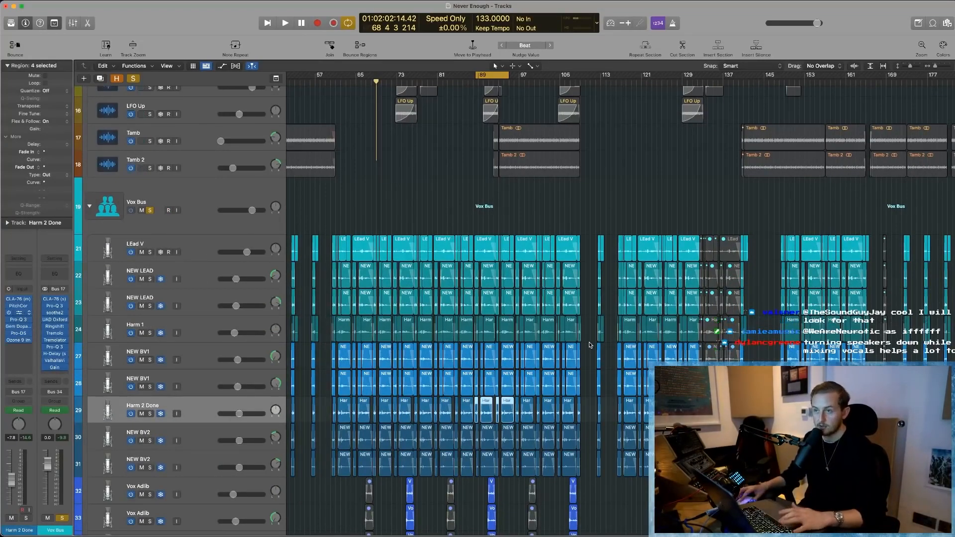
- Open the mixer and step through the vocal channels from the first NEW LEAD to the last NEW BV2
key(x)
scroll(498, 472, right, 3)
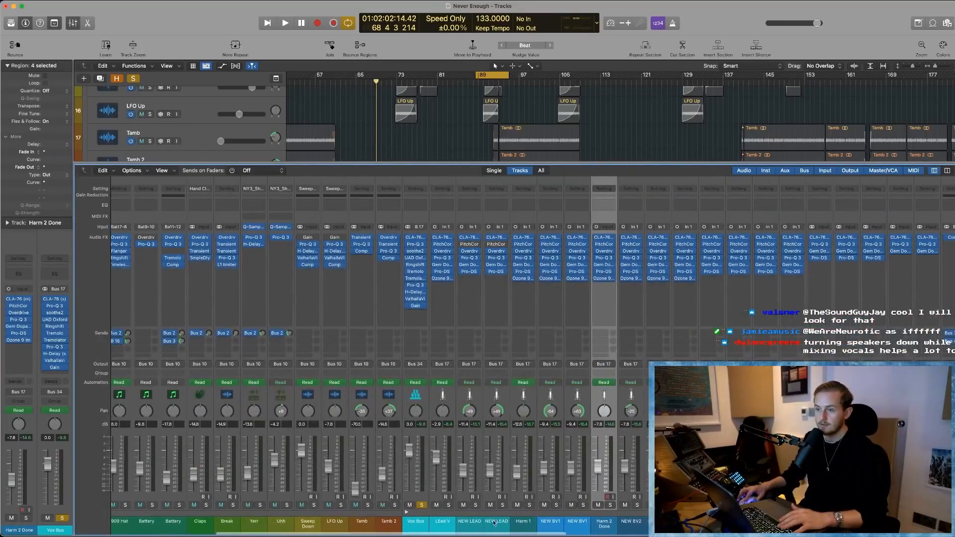
click(472, 523)
key(Down)
key(Down)
key(Down)
key(Down)
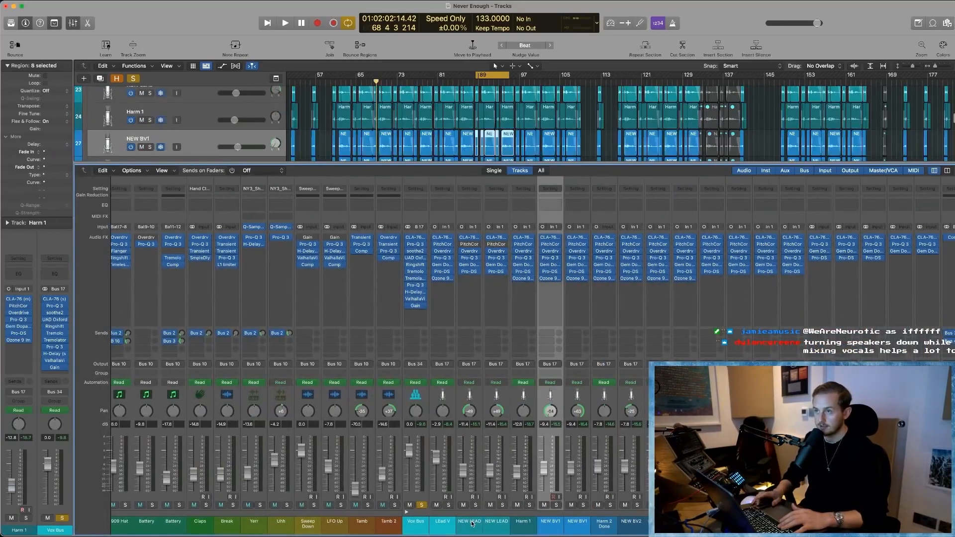
key(Down)
key(Down)
key(Down)
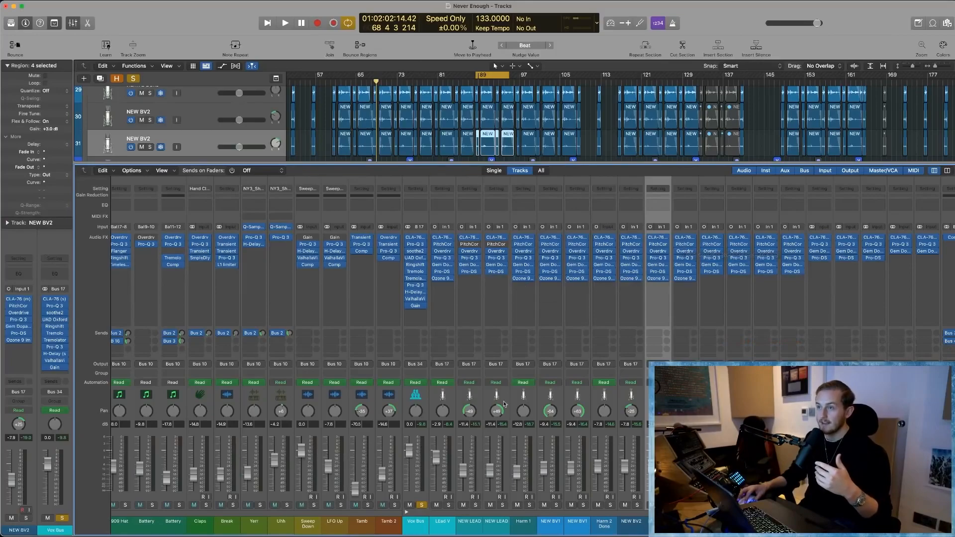
- Select all vocal channels from LEad V through the second Bass Vox, and close the mixer
drag(442, 525, 792, 525)
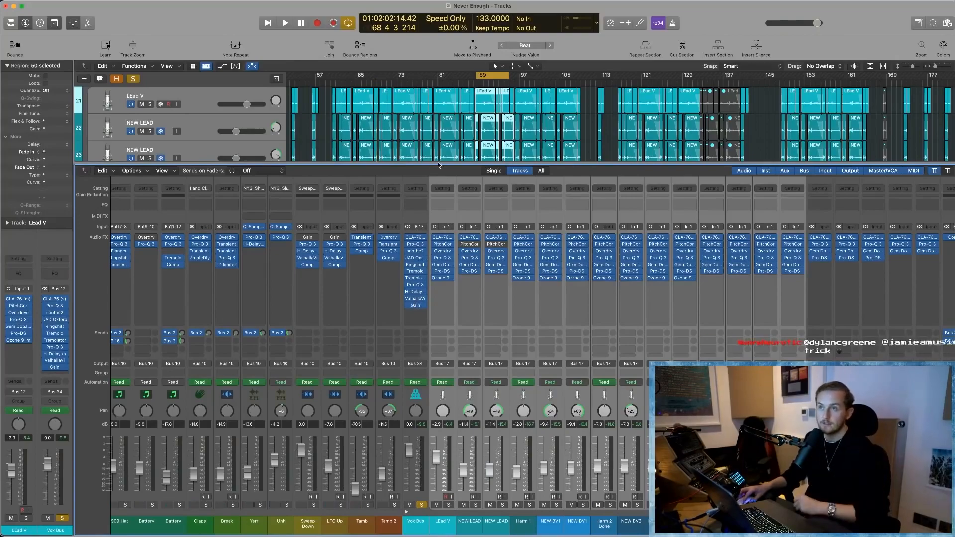
key(x)
click(469, 368)
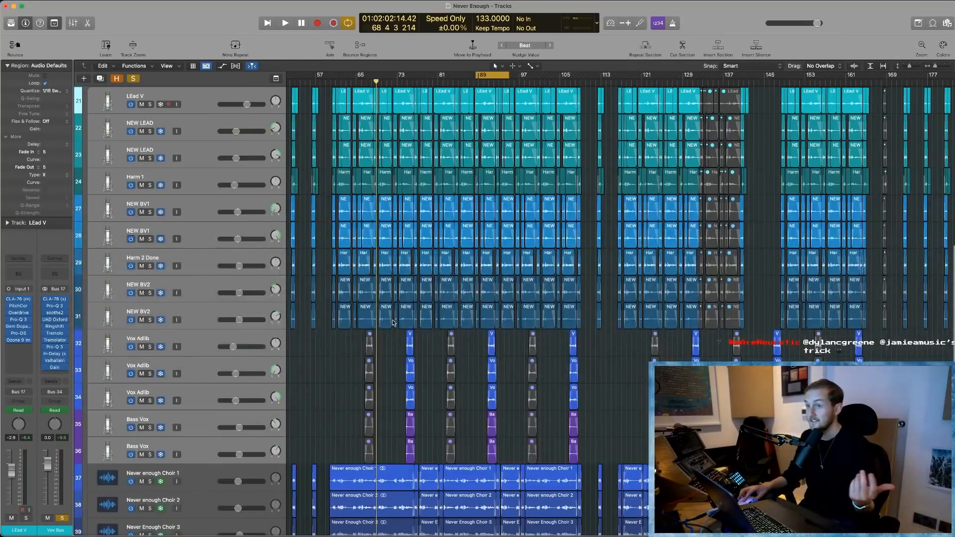
- Step through the two NEW LEAD tracks and Harm 1 to compare their channel strips
scroll(239, 138, up, 3)
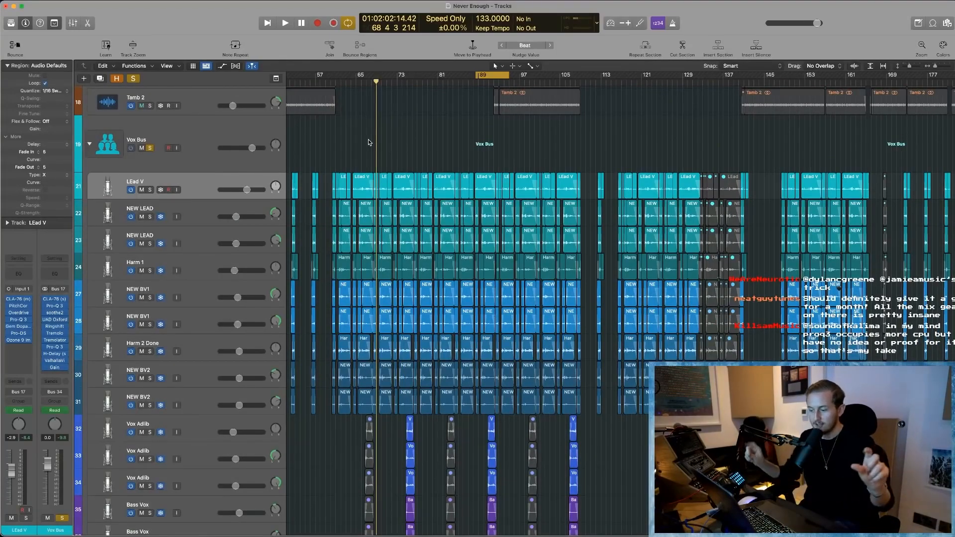
click(190, 211)
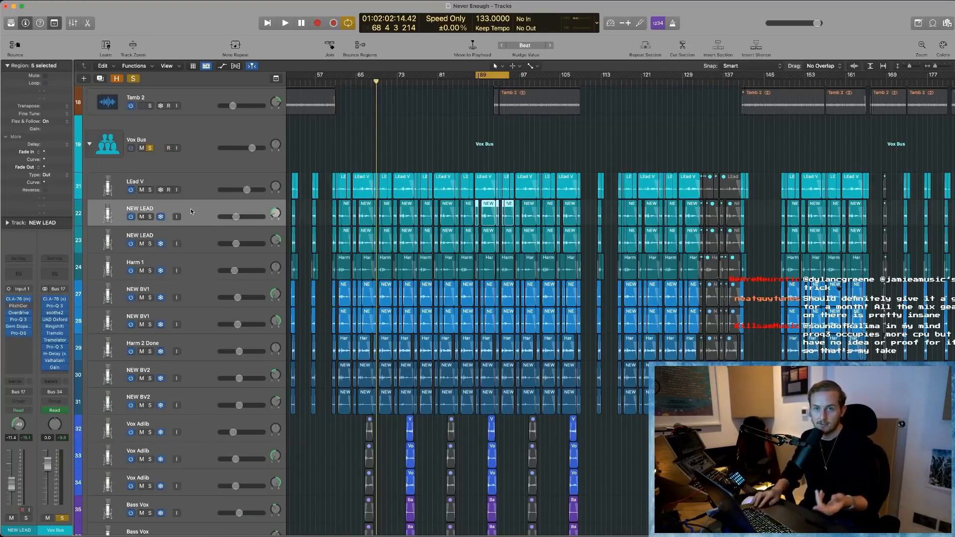
key(Down)
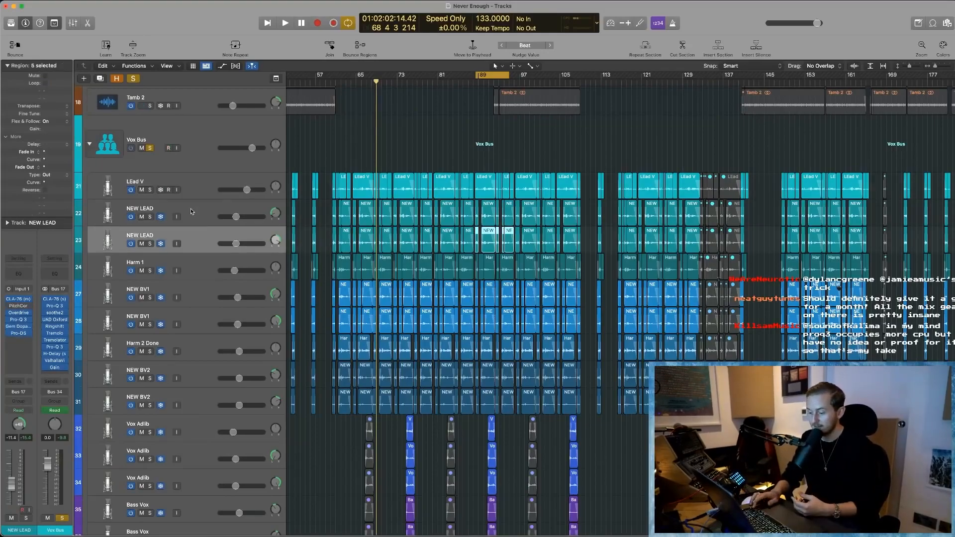
key(Down)
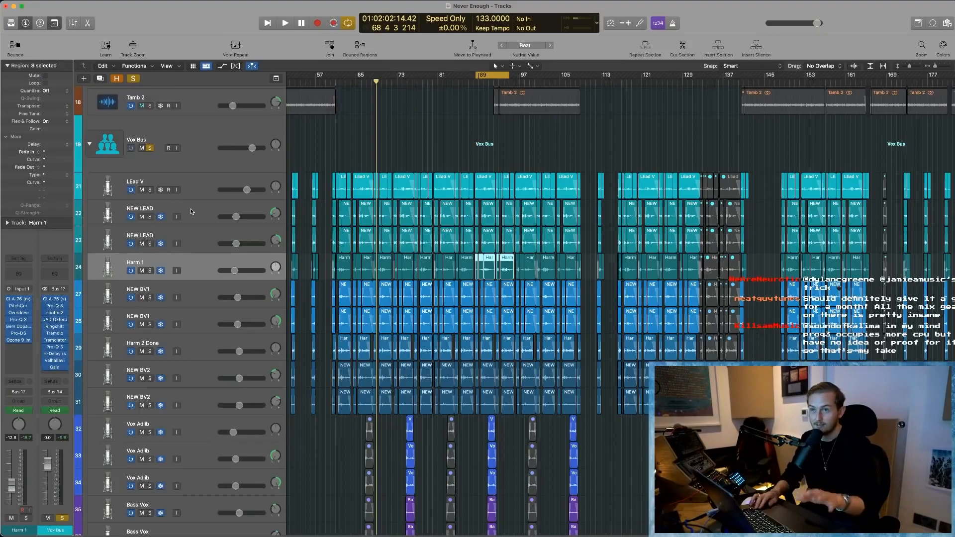
- Turn off solo on the Vox Bus and collapse its track stack
click(192, 149)
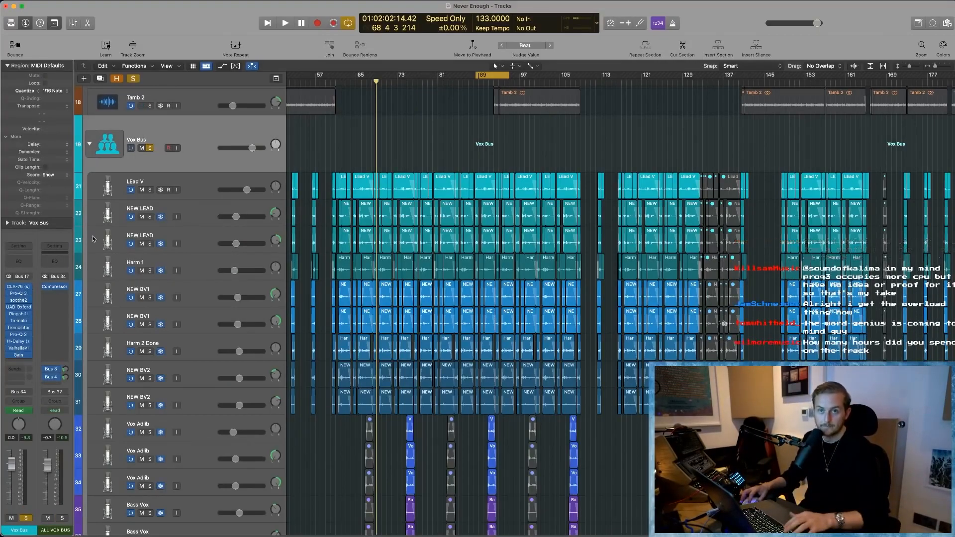
click(149, 148)
click(89, 145)
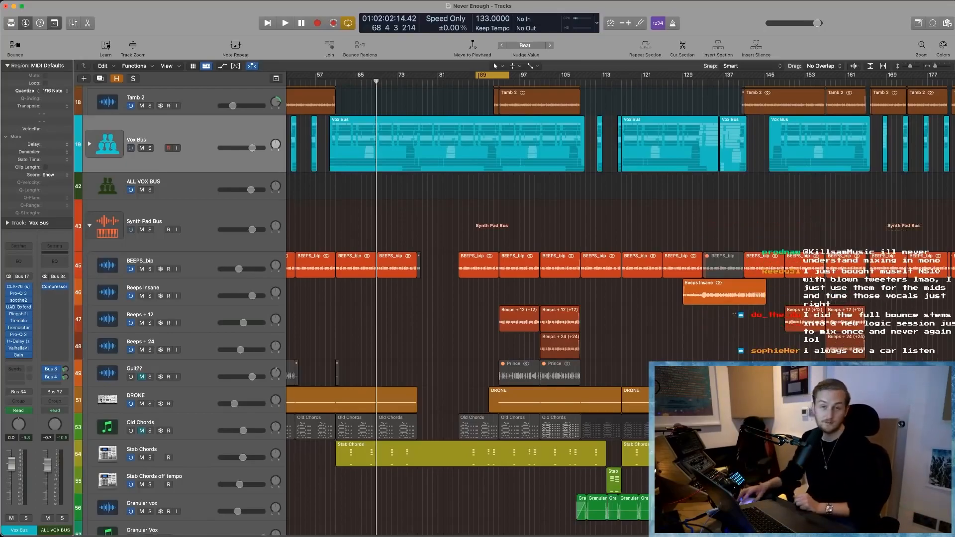
- Survey the full arrangement with all tracks from Side Chains down to Vinyl Hiss in view
ctrl+alt+click(467, 313)
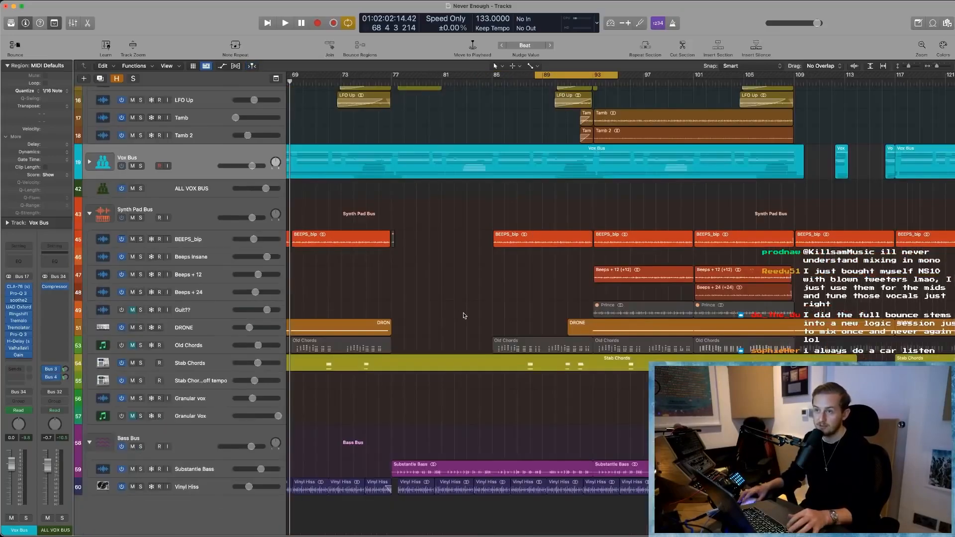
ctrl+alt+click(469, 303)
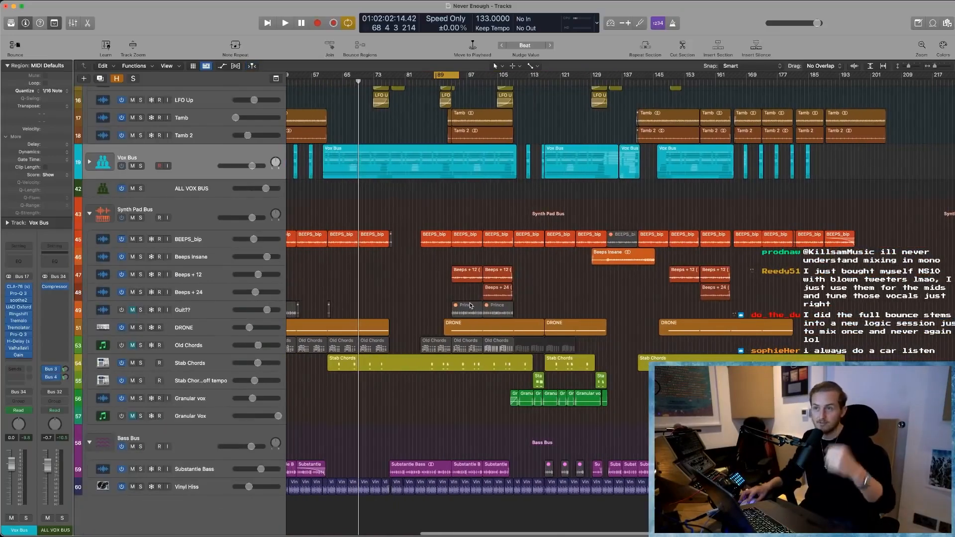
ctrl+alt+click(451, 303)
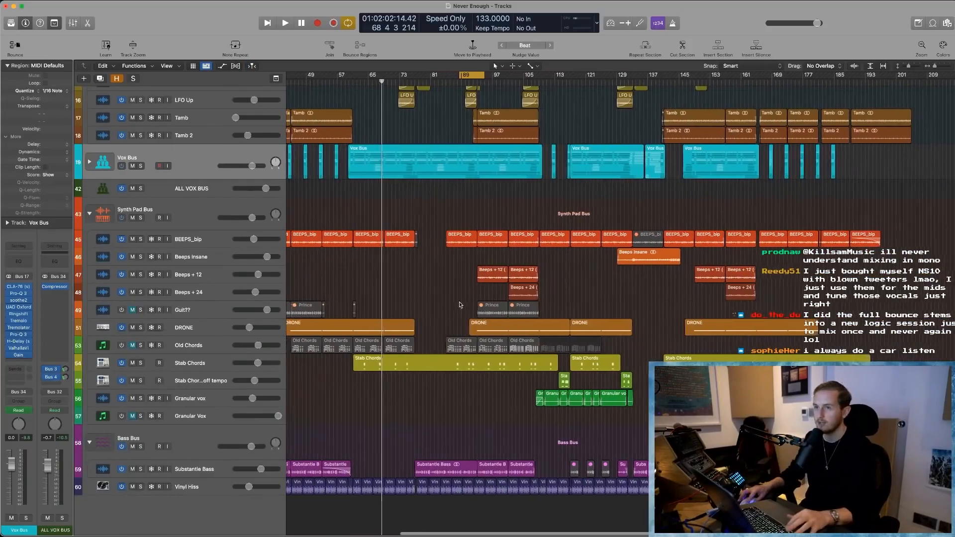
ctrl+alt+click(449, 300)
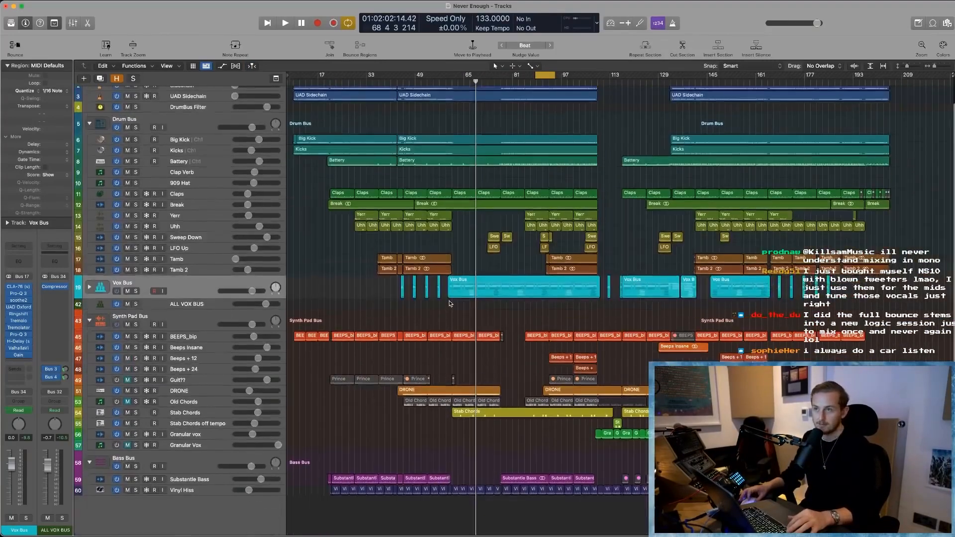
scroll(427, 324, up, 2)
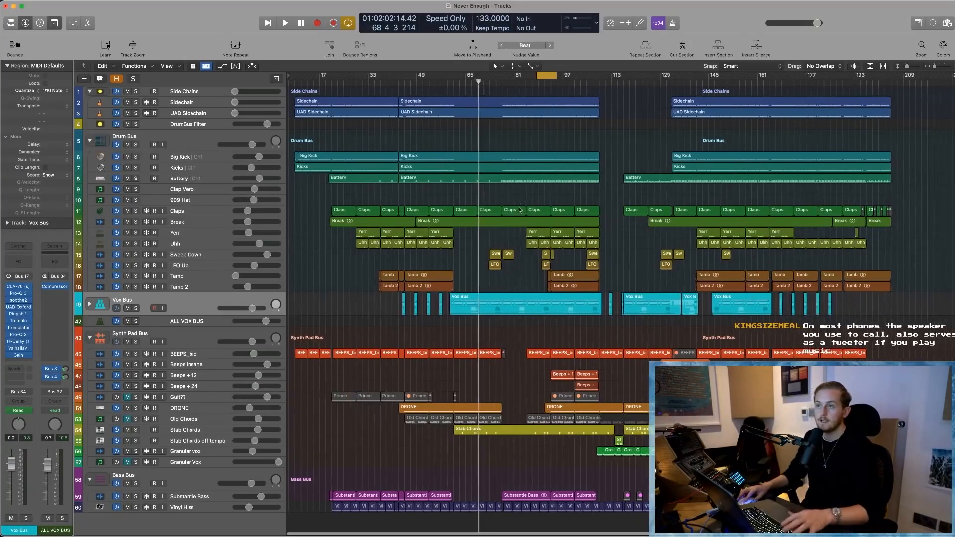
- Select the BEEPS_bip track inside the Synth Pad Bus and solo it
scroll(154, 327, down, 1)
click(155, 327)
drag(348, 314, 541, 420)
scroll(267, 199, down, 5)
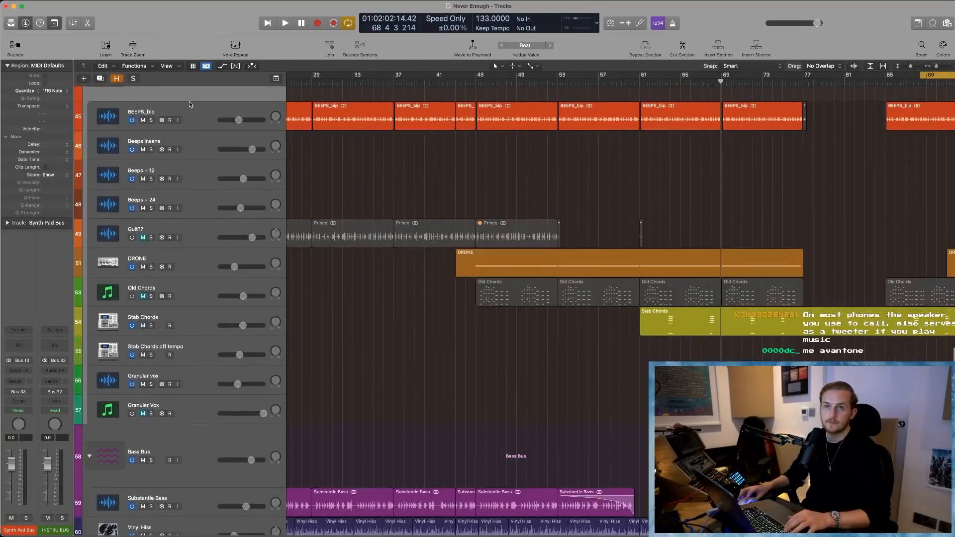
click(186, 115)
scroll(303, 149, left, 5)
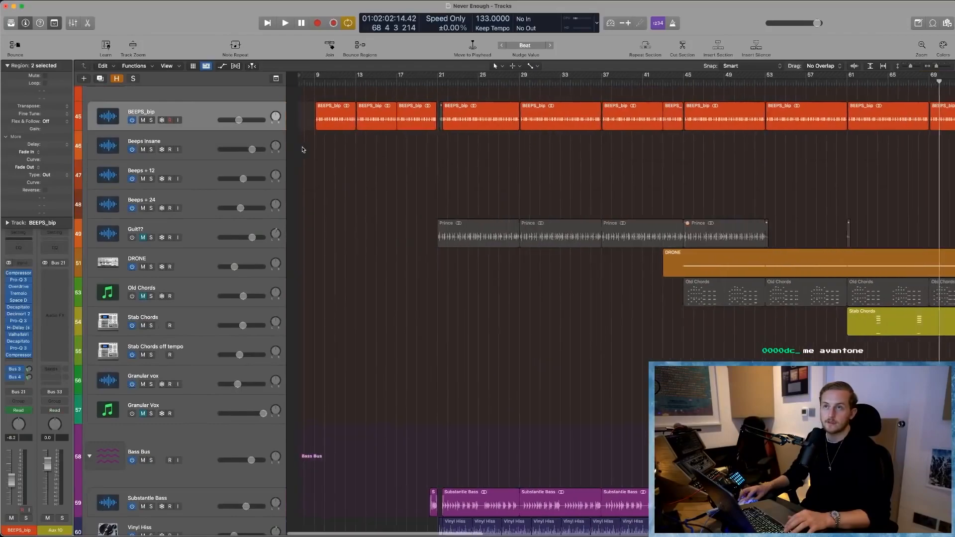
scroll(347, 93, up, 2)
click(151, 173)
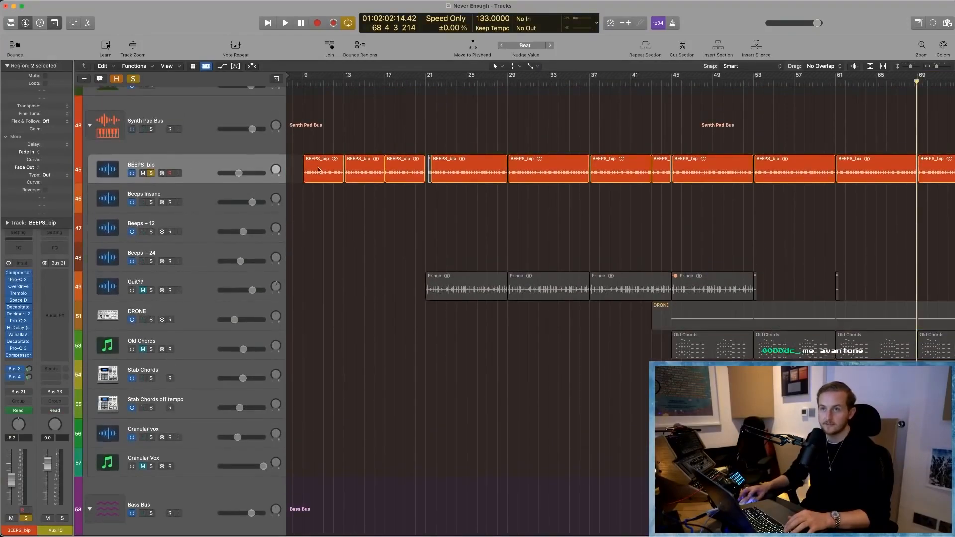
- Show track automation and play the soloed BEEPS_bip track from bar 17, dismissing the overload alert
key(space)
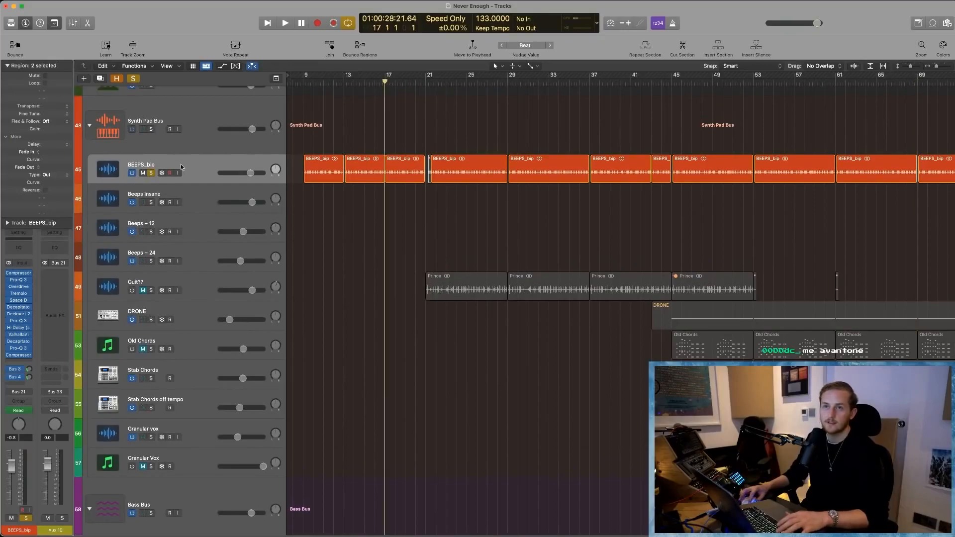
key(a)
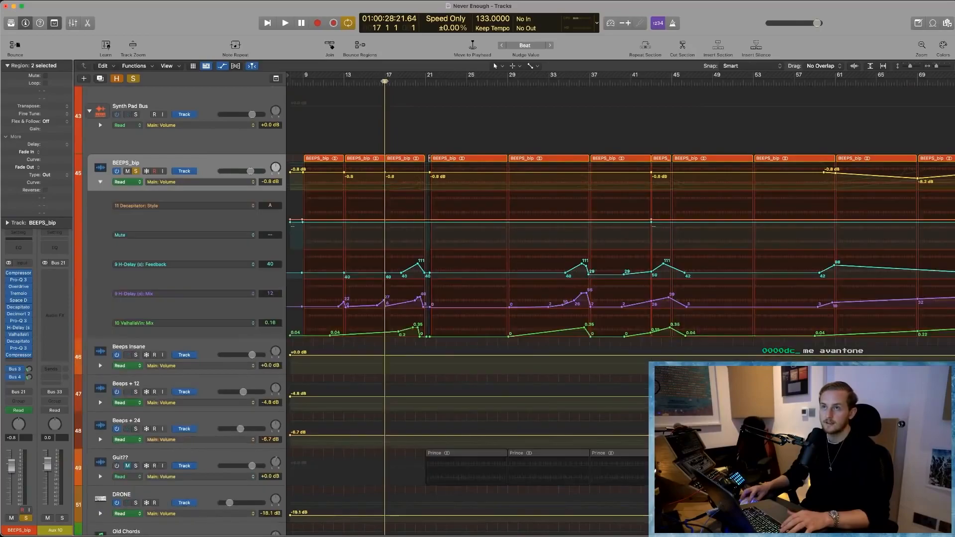
key(space)
scroll(437, 338, up, 5)
scroll(472, 348, left, 2)
scroll(484, 342, up, 2)
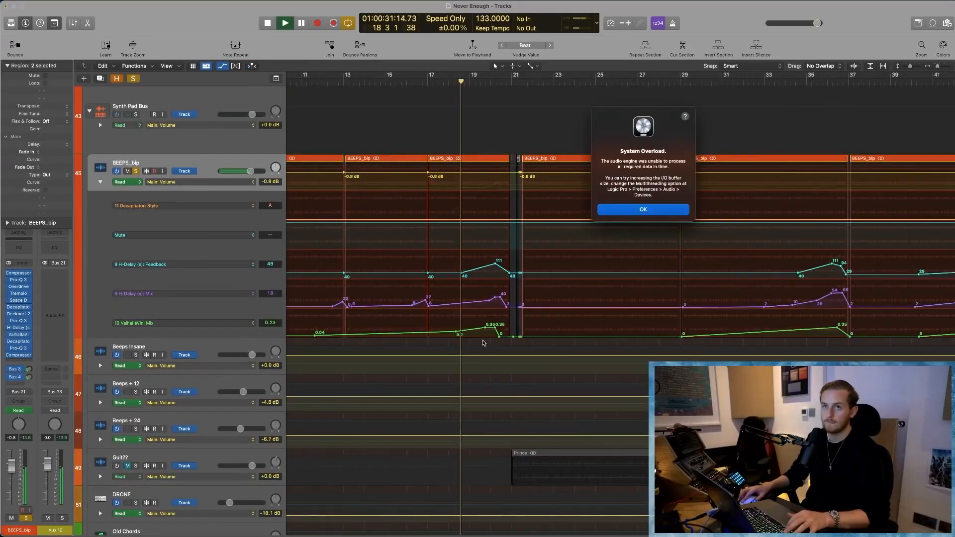
click(653, 210)
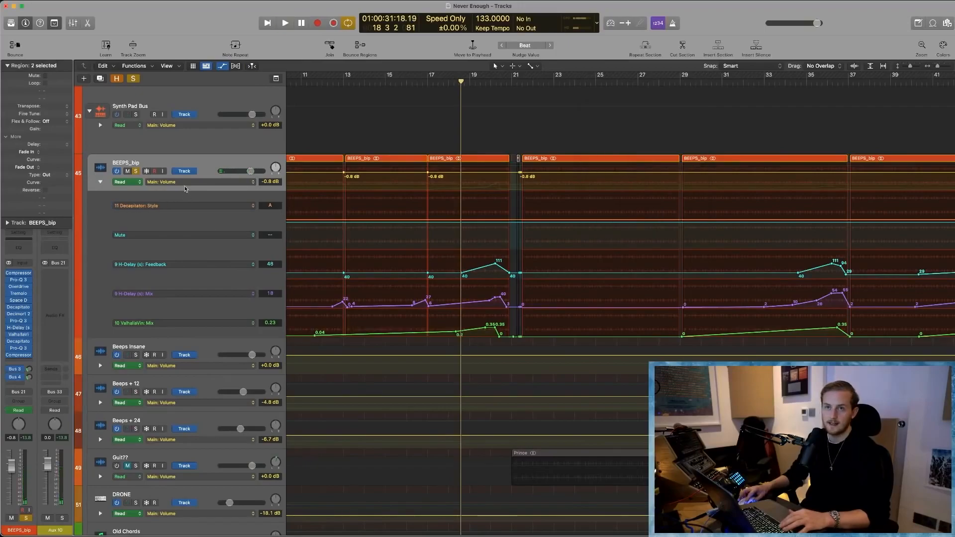
- Add automation lanes for Tremolo Depth, Tremolo Rate and the slot 8 Pro-Q 3 Band 1 Frequency under BEEPS_bip
click(152, 182)
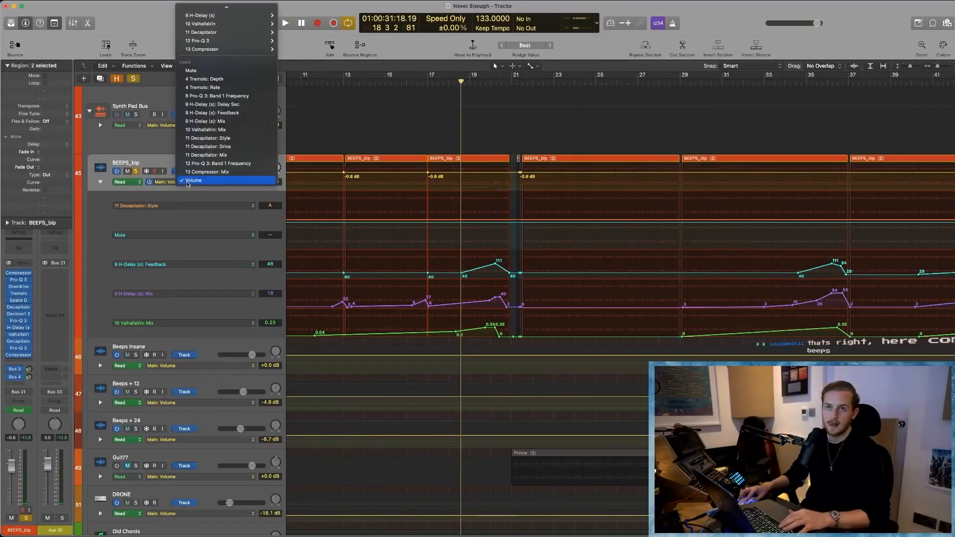
click(100, 321)
click(100, 335)
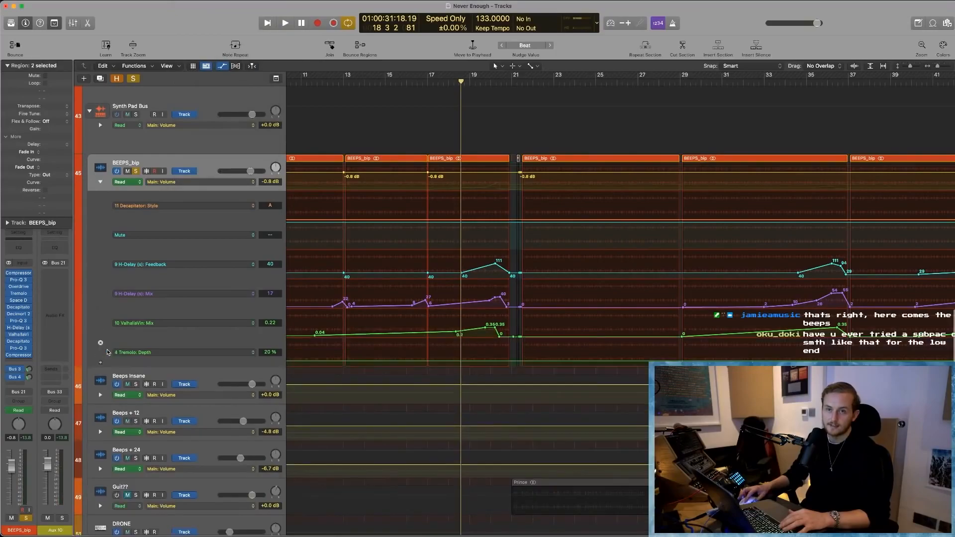
drag(102, 365, 100, 363)
click(100, 364)
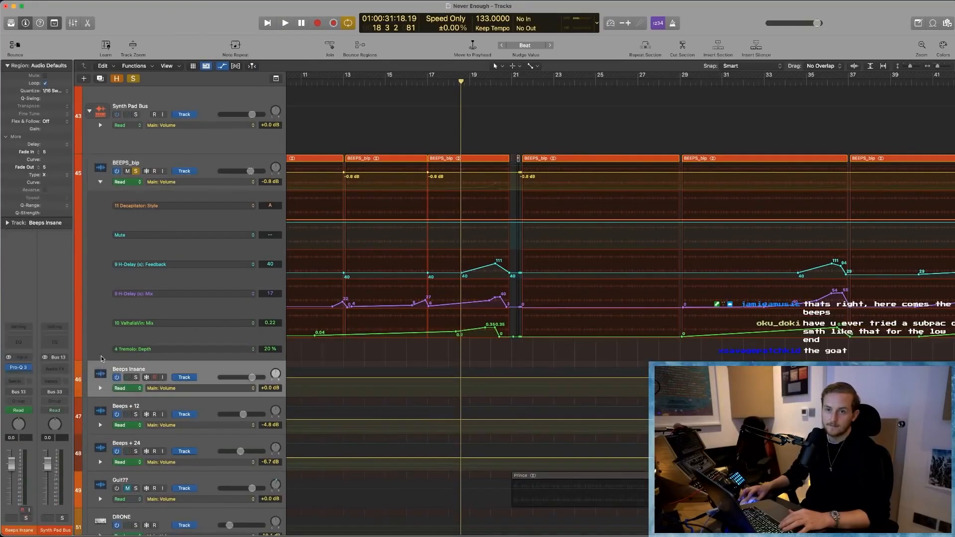
click(101, 357)
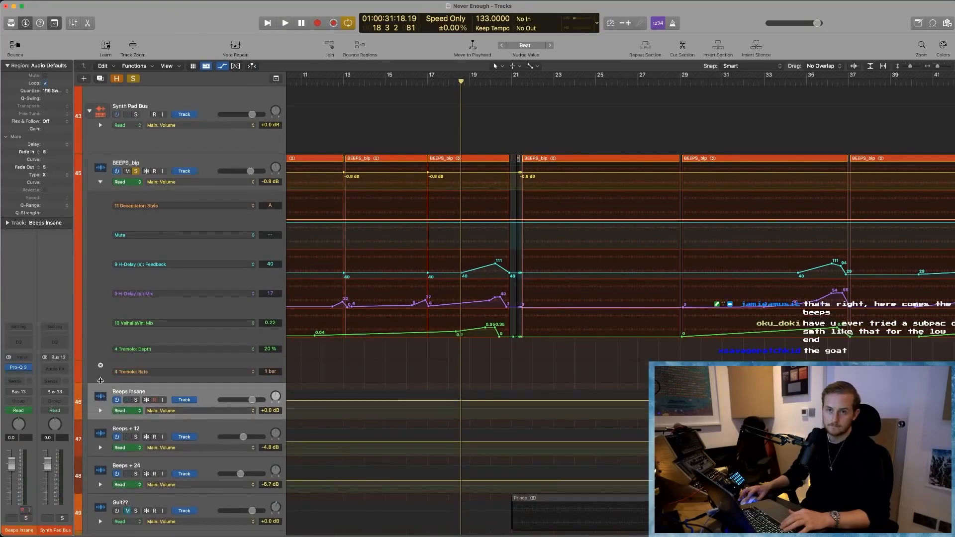
click(101, 365)
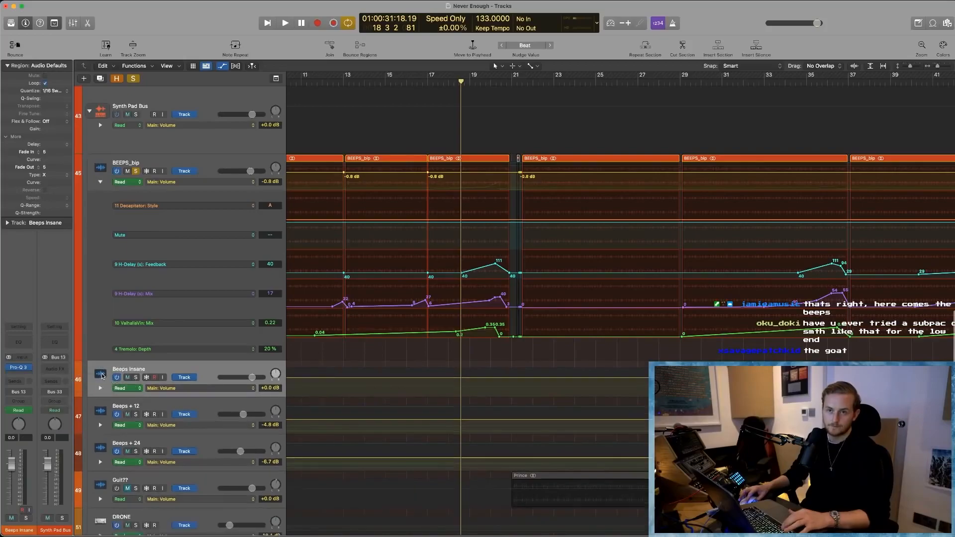
click(101, 357)
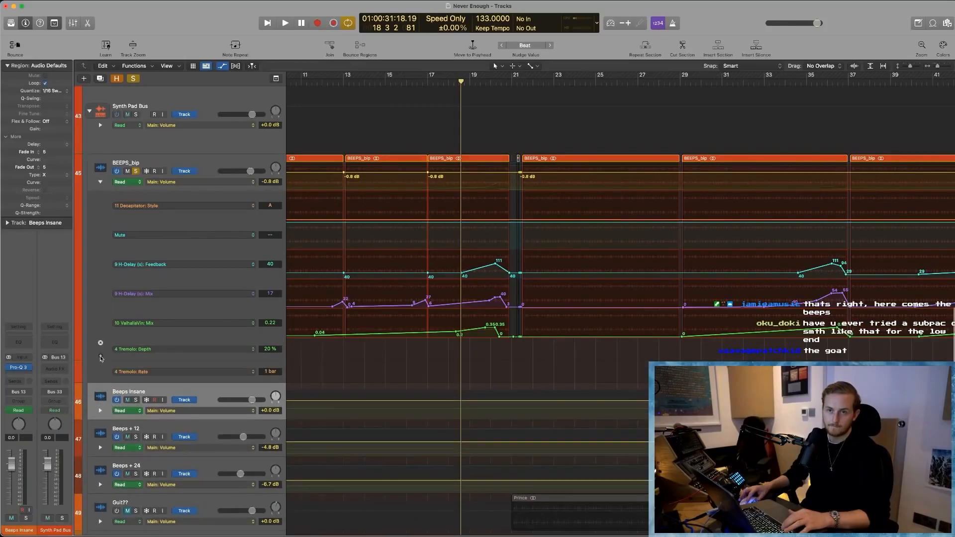
click(100, 377)
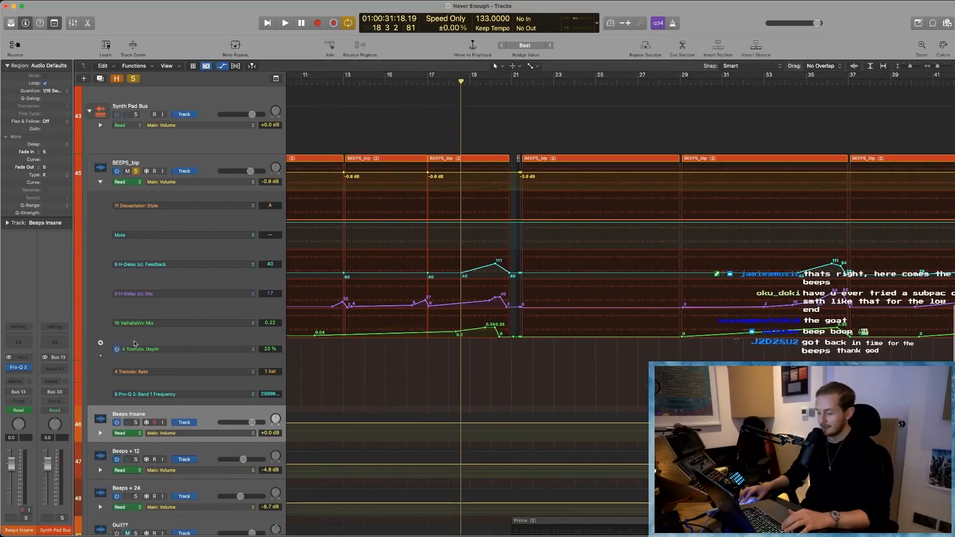
- Add BEEPS_bip automation lanes for H-Delay Delay Sec, Decapitator Drive, Decapitator Mix and the slot 12 Pro-Q 3 Band 1 Frequency
scroll(135, 343, down, 3)
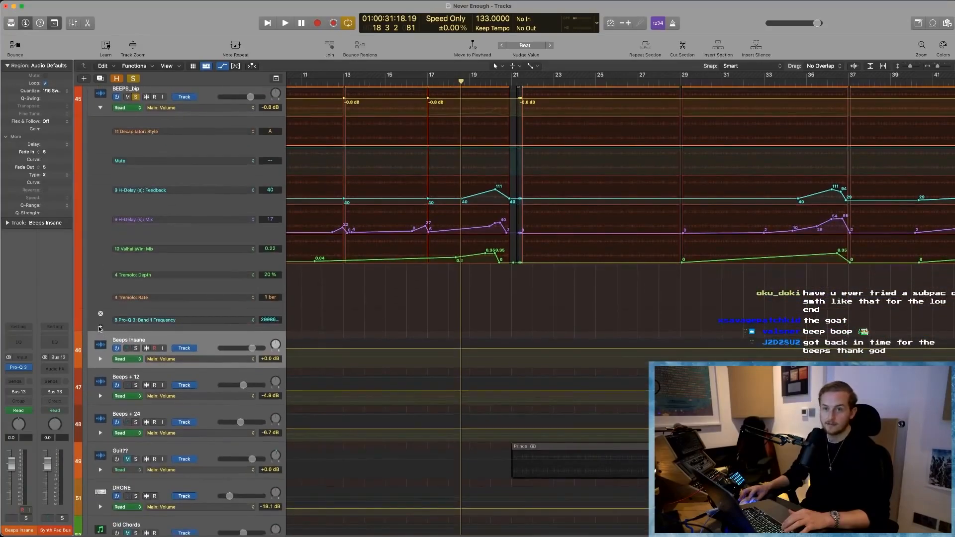
click(100, 328)
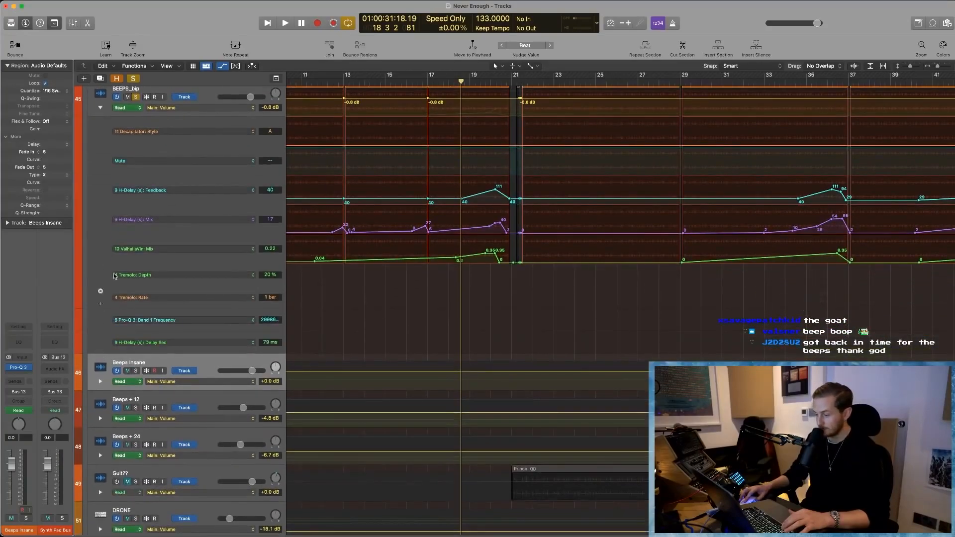
scroll(110, 255, down, 2)
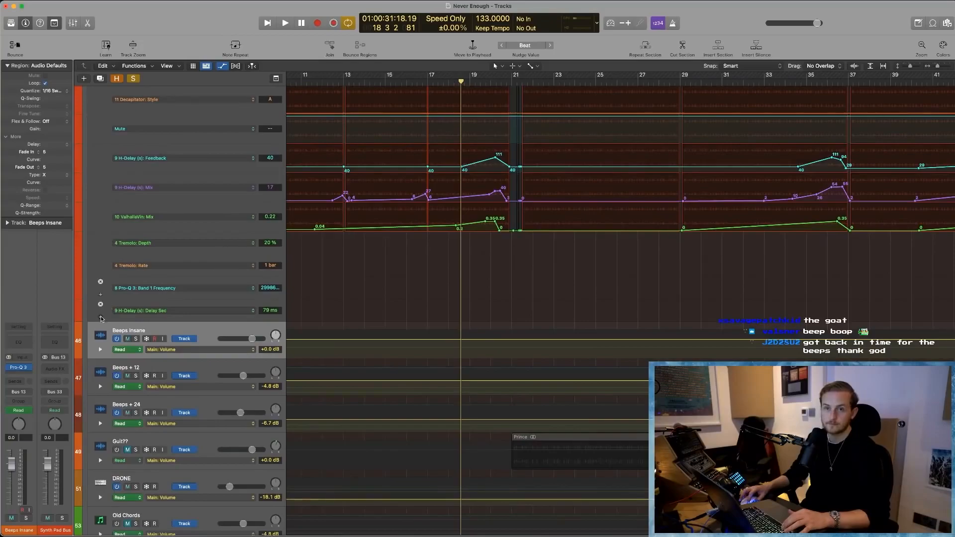
click(101, 318)
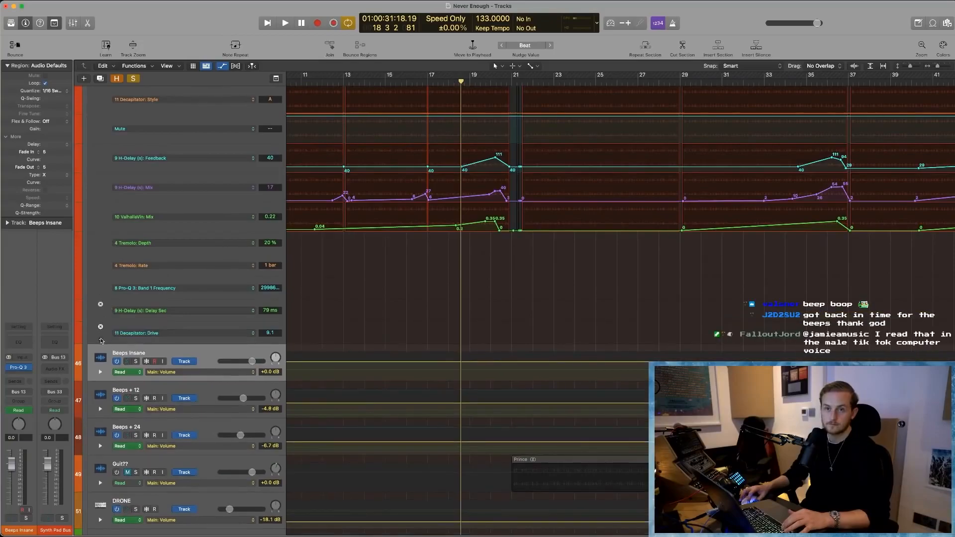
click(101, 340)
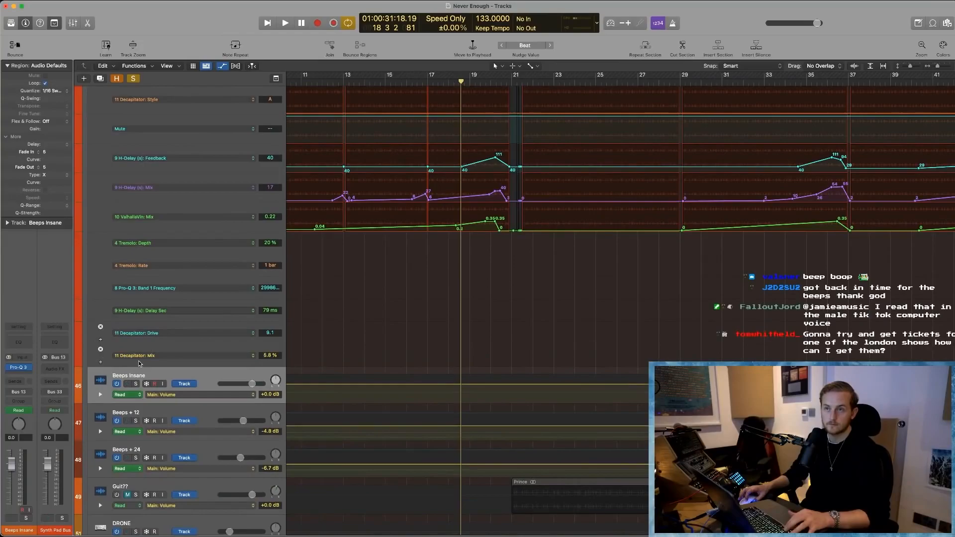
scroll(139, 364, down, 3)
scroll(441, 347, up, 2)
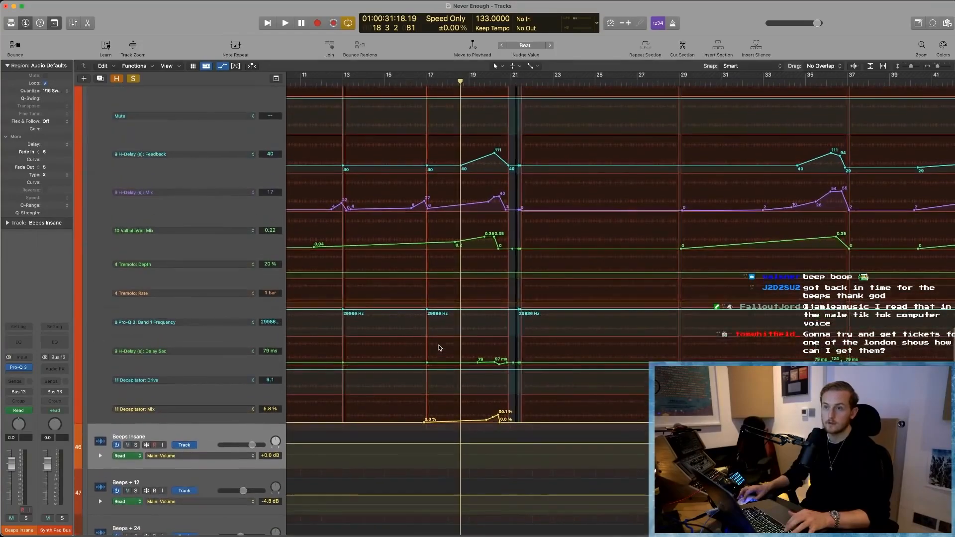
scroll(440, 347, left, 2)
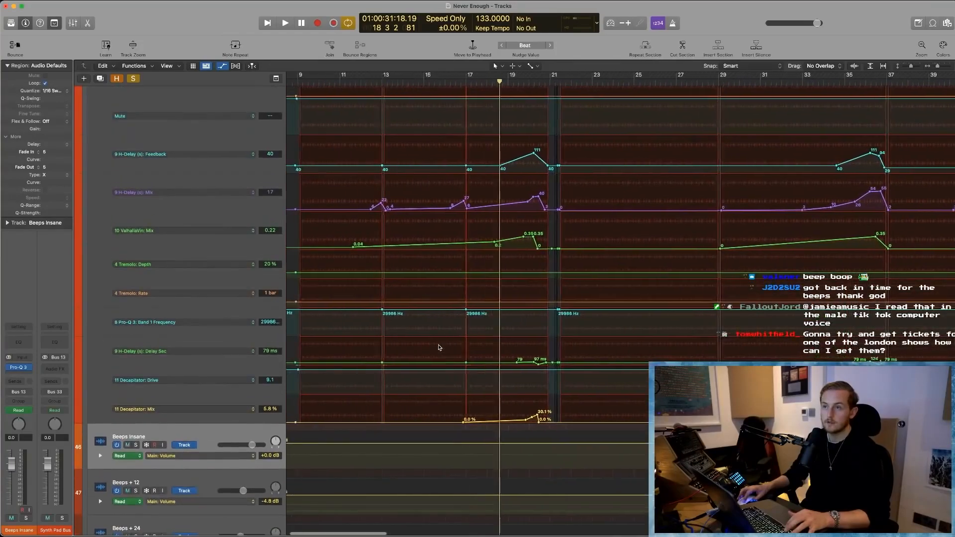
click(100, 420)
- Play BEEPS_bip against its automation lanes from bar 17 and again from around bar 34, dismissing the overload alert, and stop playback
scroll(236, 419, up, 2)
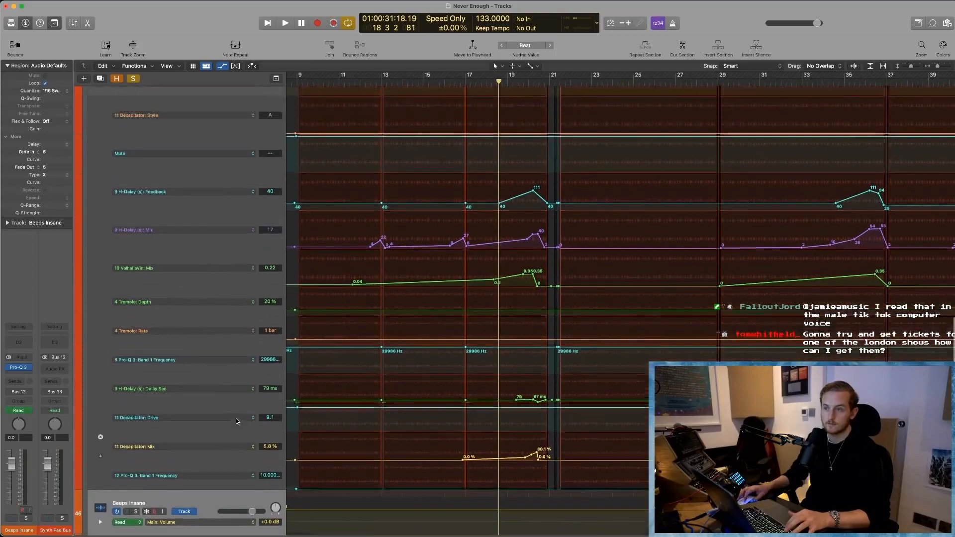
scroll(492, 149, up, 2)
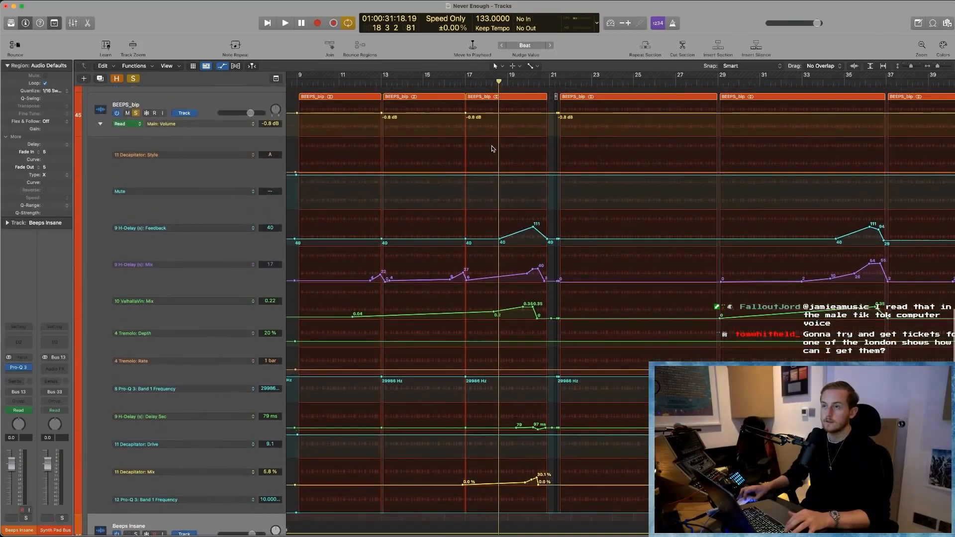
click(463, 82)
key(space)
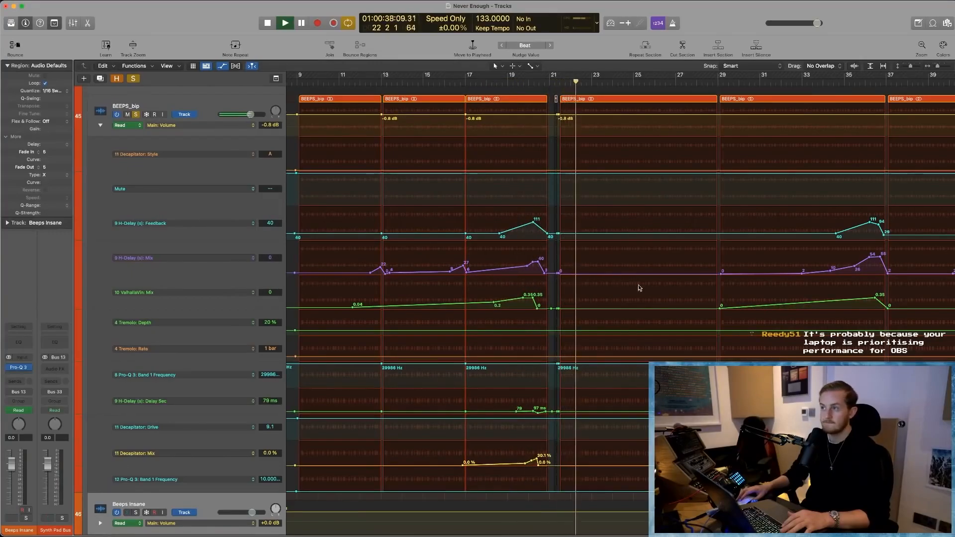
click(831, 81)
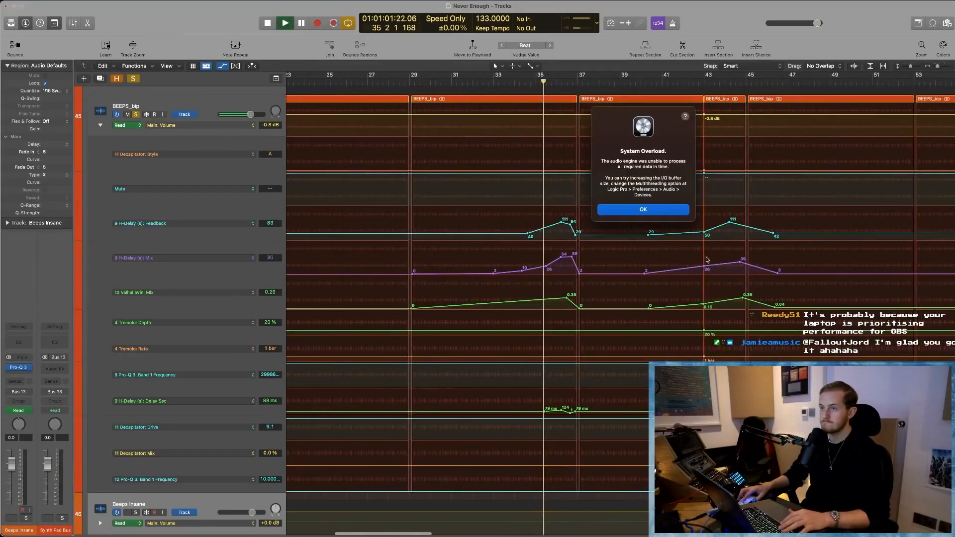
click(641, 211)
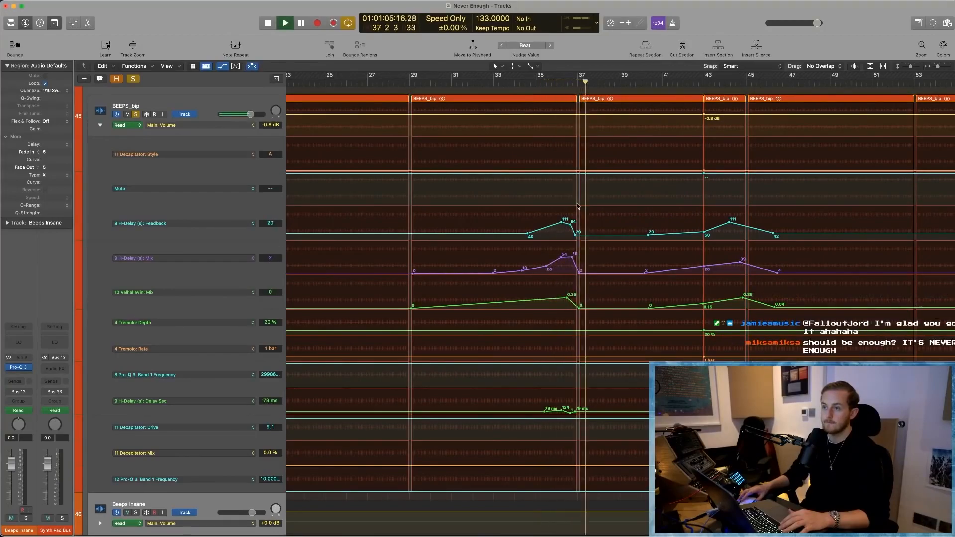
key(space)
scroll(691, 211, right, 5)
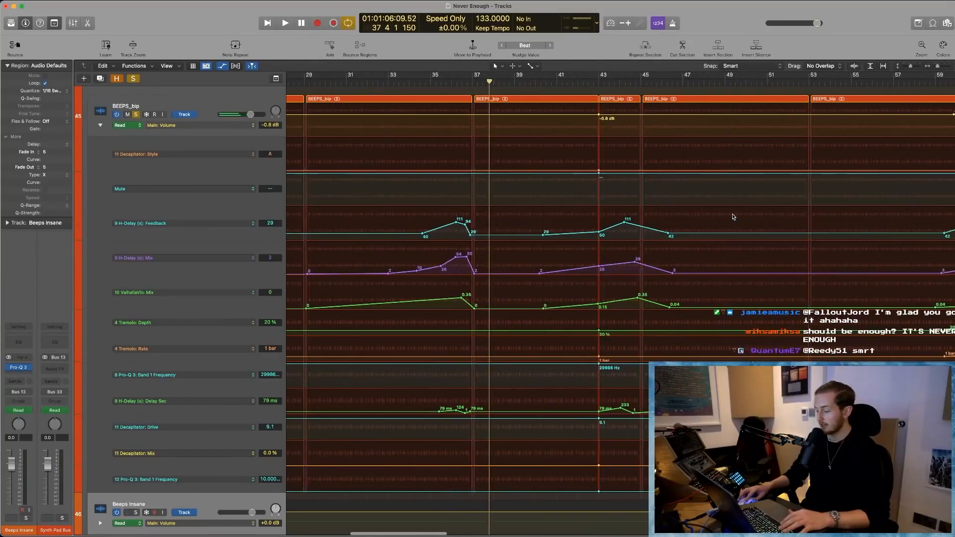
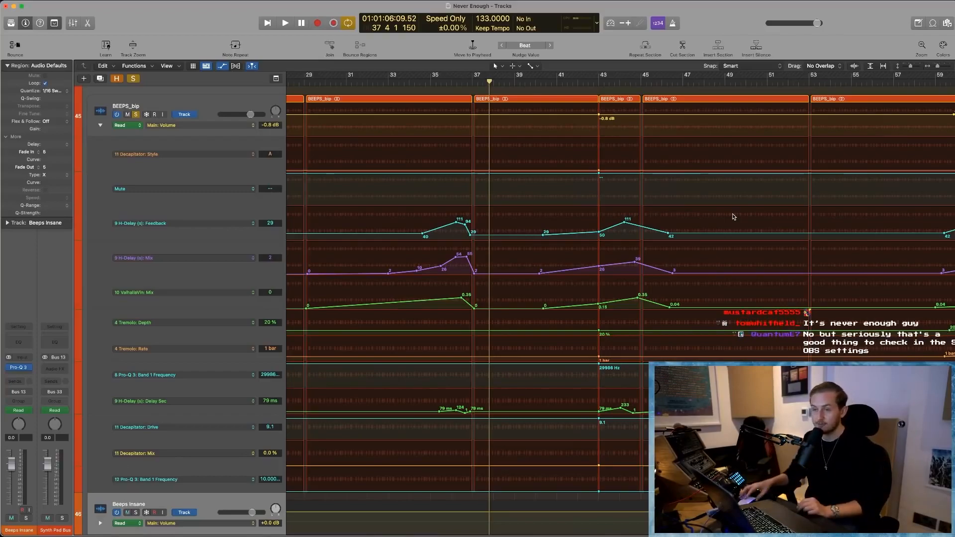
- Play the soloed BEEPS_bip track through the delay and reverb automation peaks leading into bar 37, then stop
click(420, 83)
key(space)
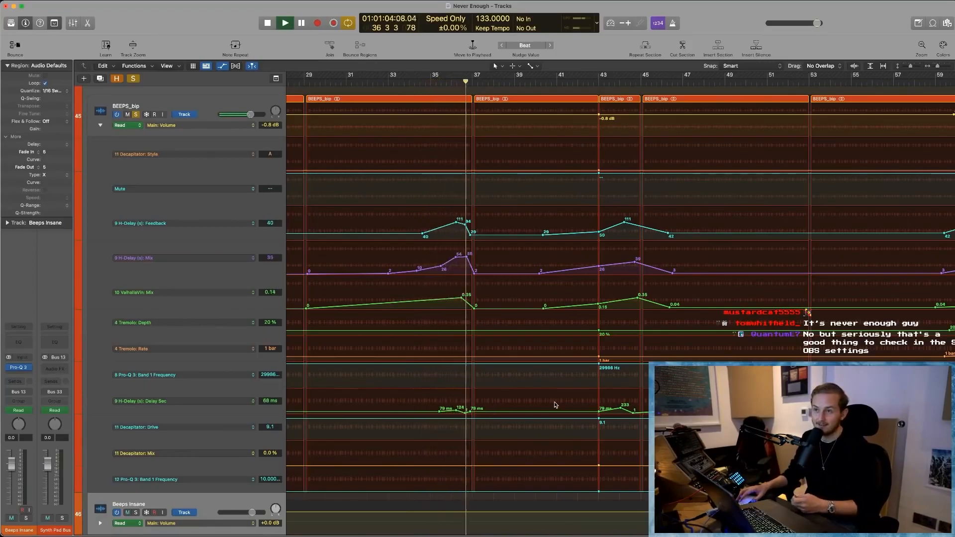
scroll(572, 339, right, 2)
scroll(572, 342, right, 10)
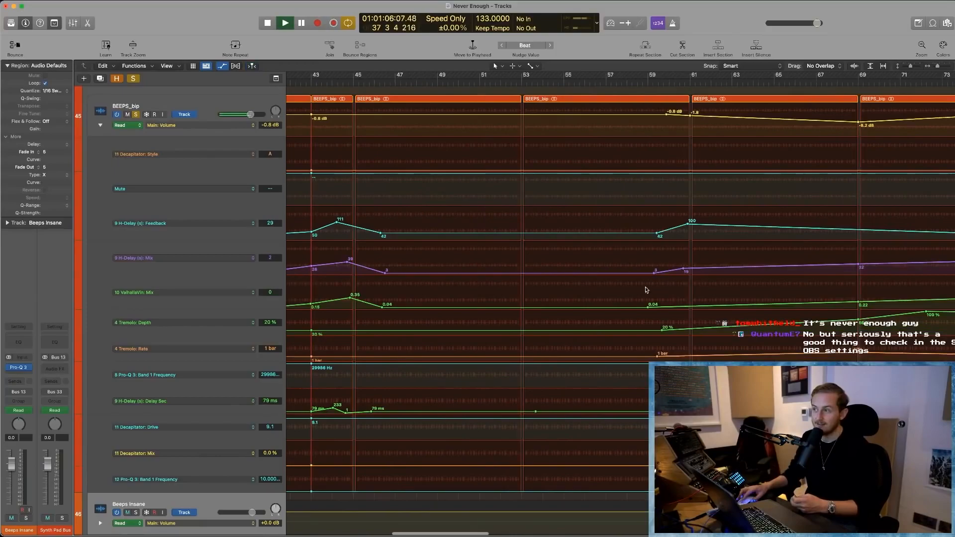
key(space)
- Play BEEPS_bip from around bar 68 to hear the Tremolo and Pro-Q 3 frequency automation, then stop playback
click(654, 81)
key(space)
scroll(619, 278, right, 3)
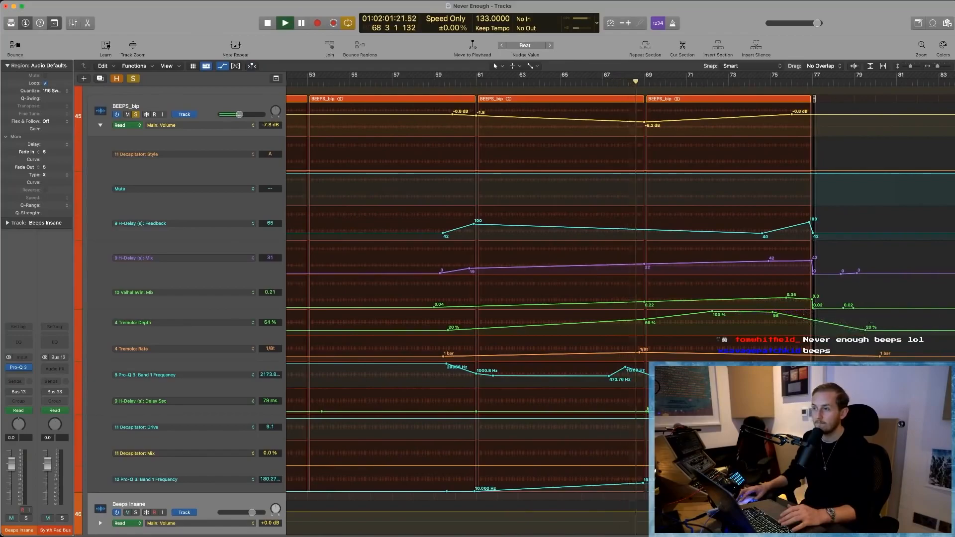
scroll(619, 278, right, 20)
scroll(584, 182, right, 15)
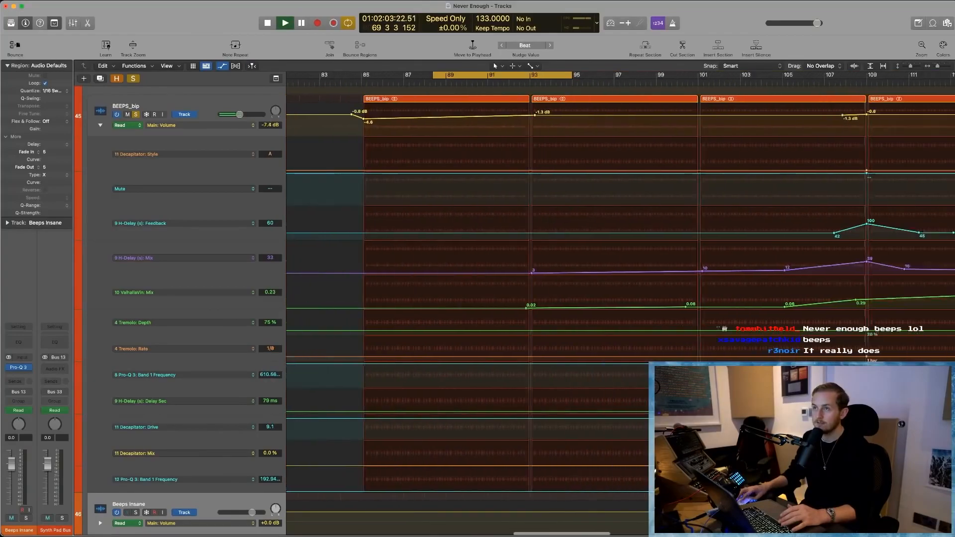
key(space)
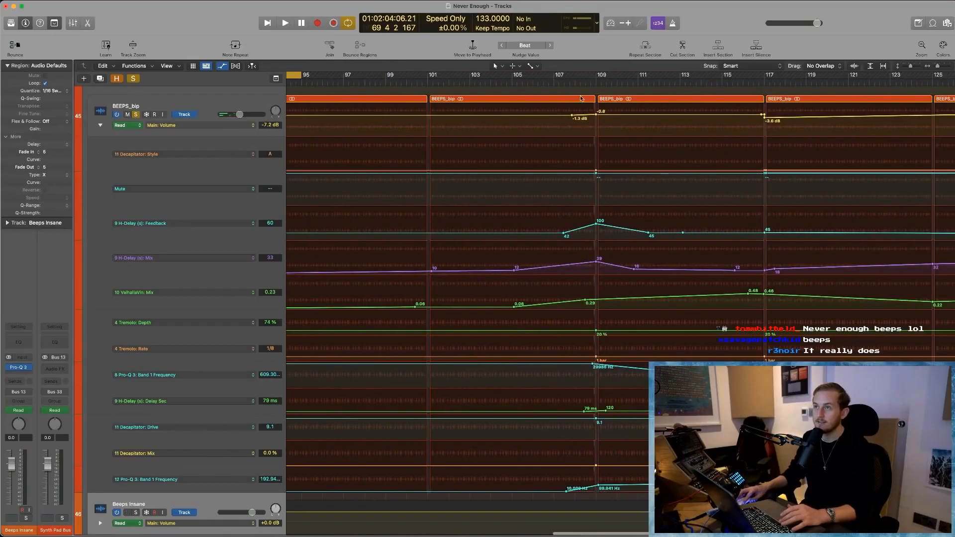
- Play BEEPS_bip from around bar 108 to hear the automation peak at bar 109
click(579, 82)
key(space)
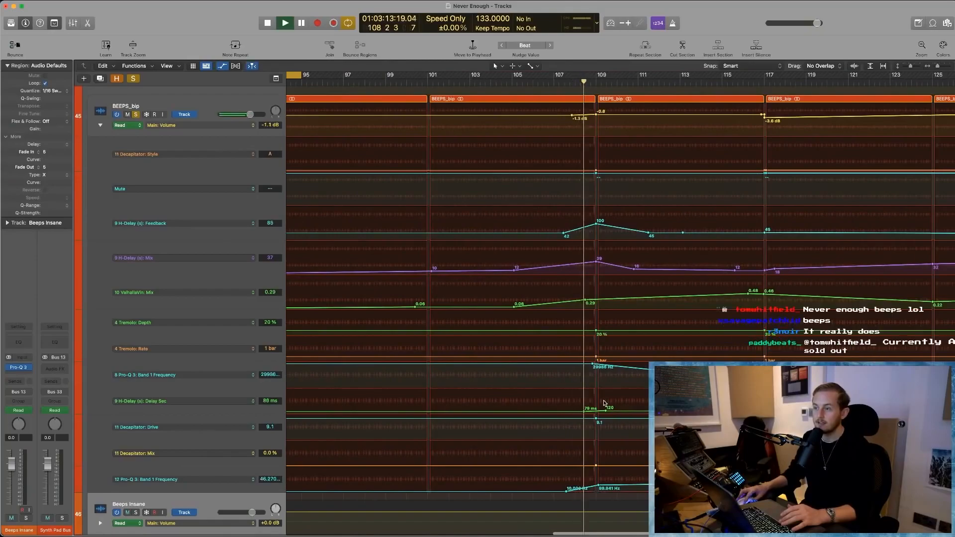
scroll(605, 403, right, 4)
scroll(605, 403, right, 9)
click(664, 210)
- Play from bar 125, solo the Beeps Insane track as well, and dismiss the overload alert
click(682, 81)
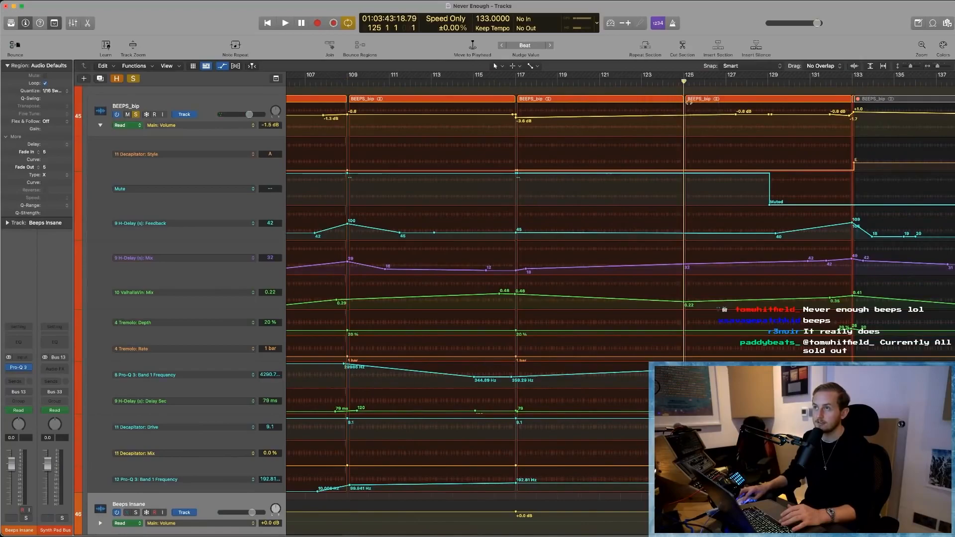
key(space)
scroll(716, 220, down, 4)
scroll(714, 231, right, 11)
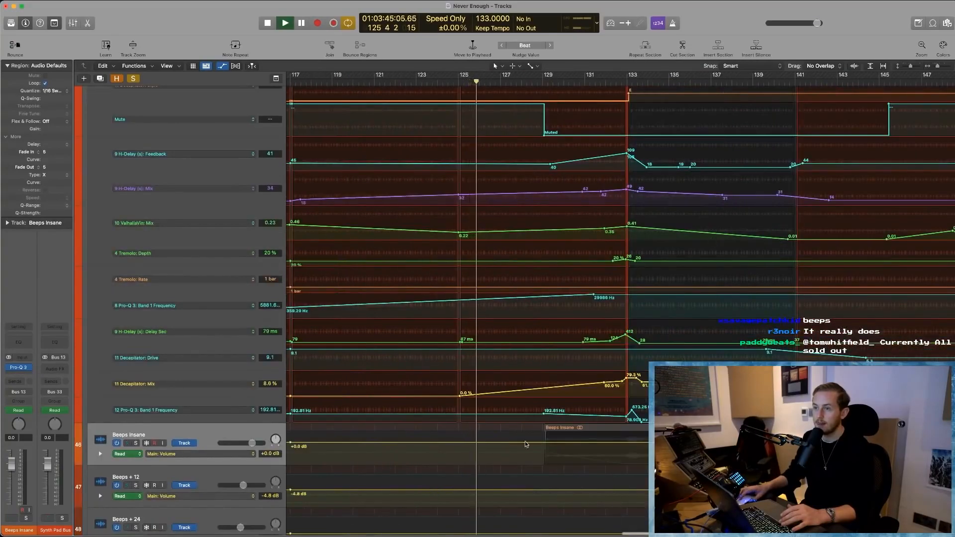
click(170, 430)
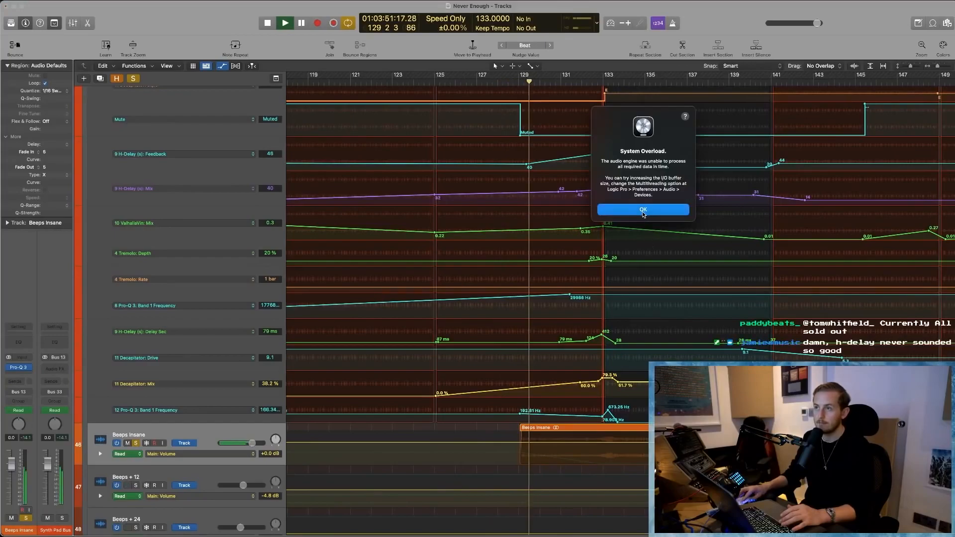
click(644, 214)
- Cycle about bars 128 to 133 and play Beeps Insane with BEEPS_bip, dismissing the overload alert
drag(508, 81, 603, 79)
key(space)
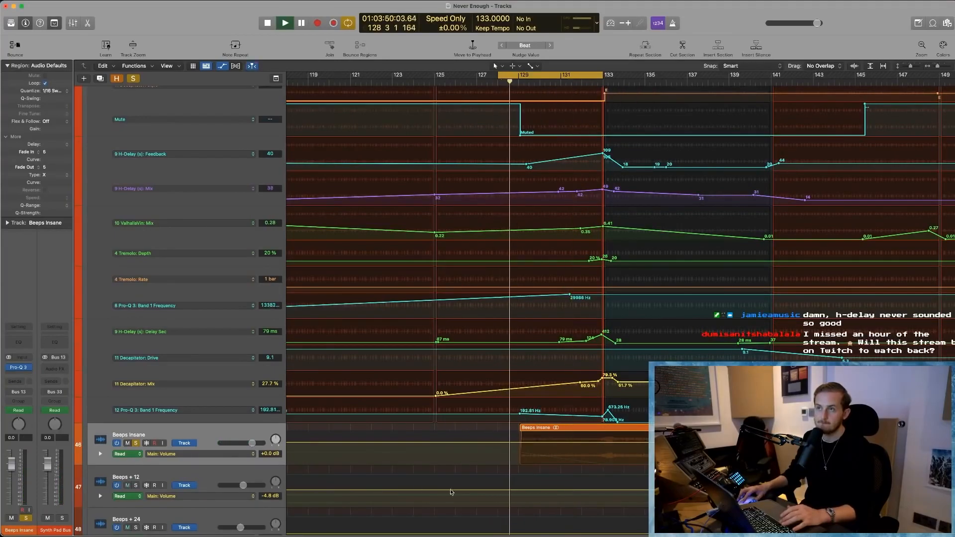
scroll(451, 492, down, 1)
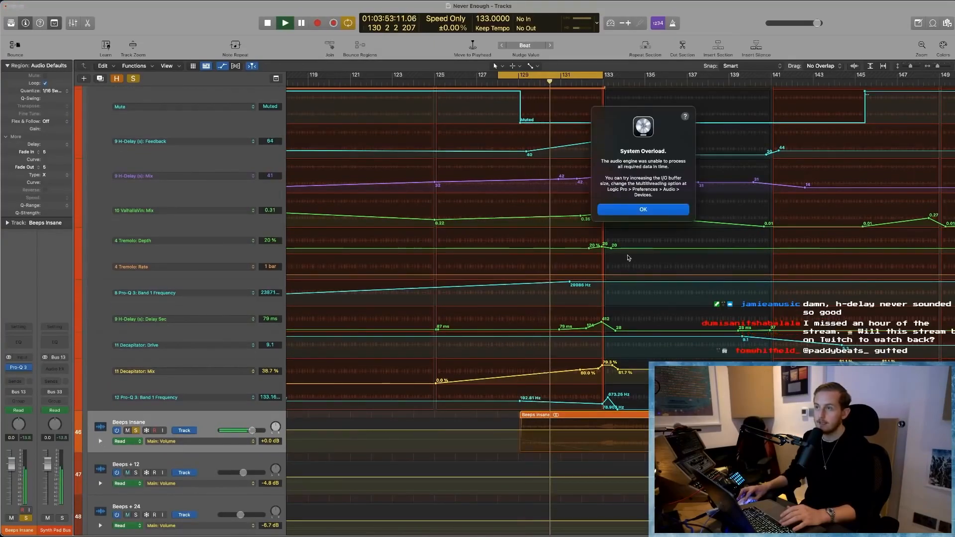
click(620, 210)
- Mute the Beeps Insane region and take both Beeps Insane and BEEPS_bip out of solo
click(589, 418)
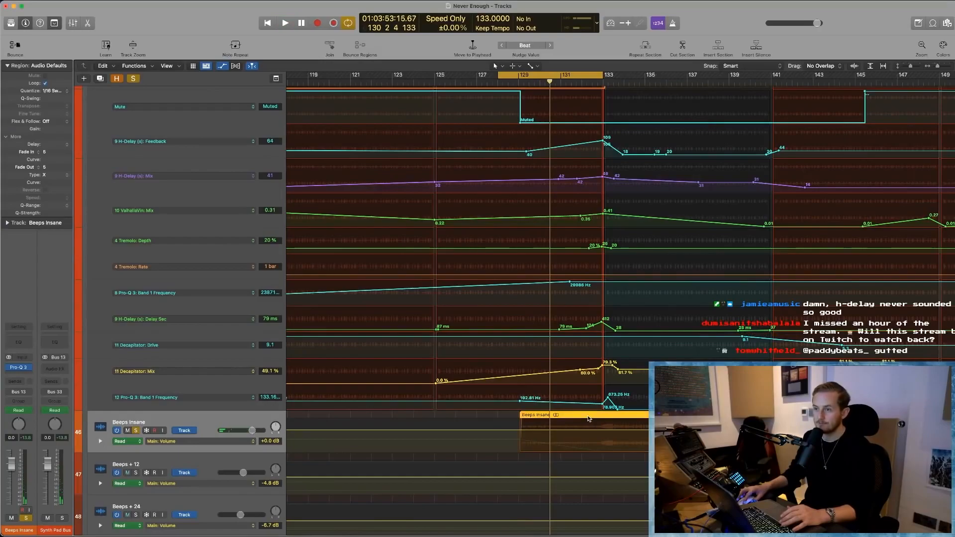
click(135, 430)
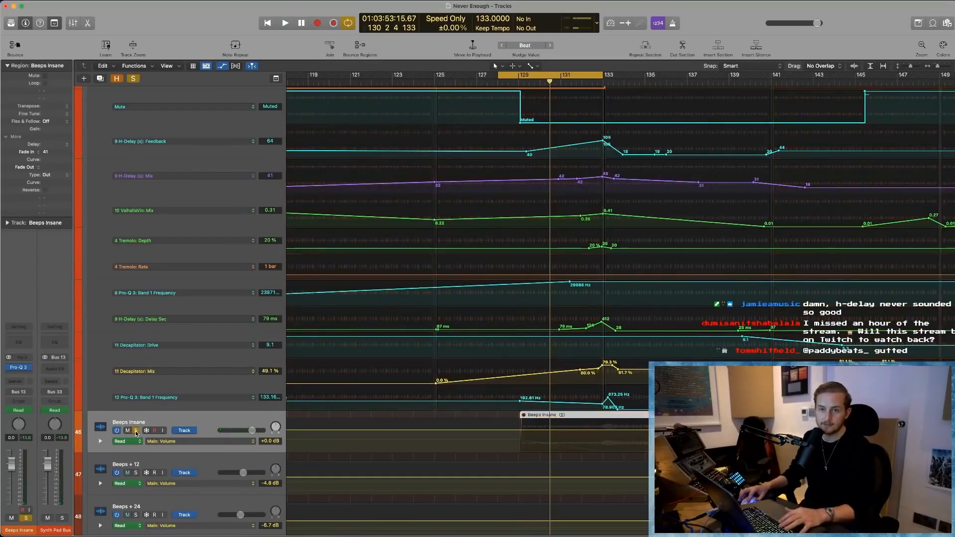
scroll(199, 298, up, 3)
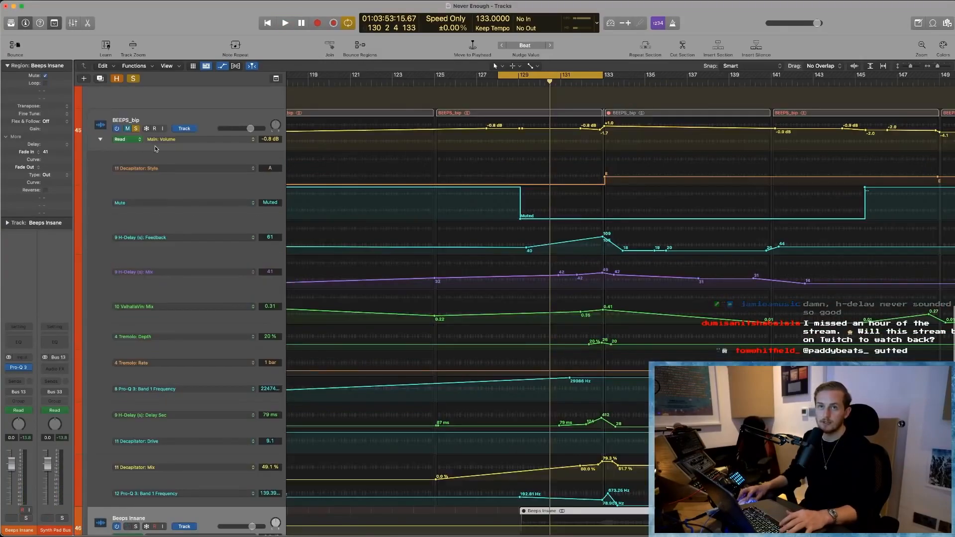
click(135, 129)
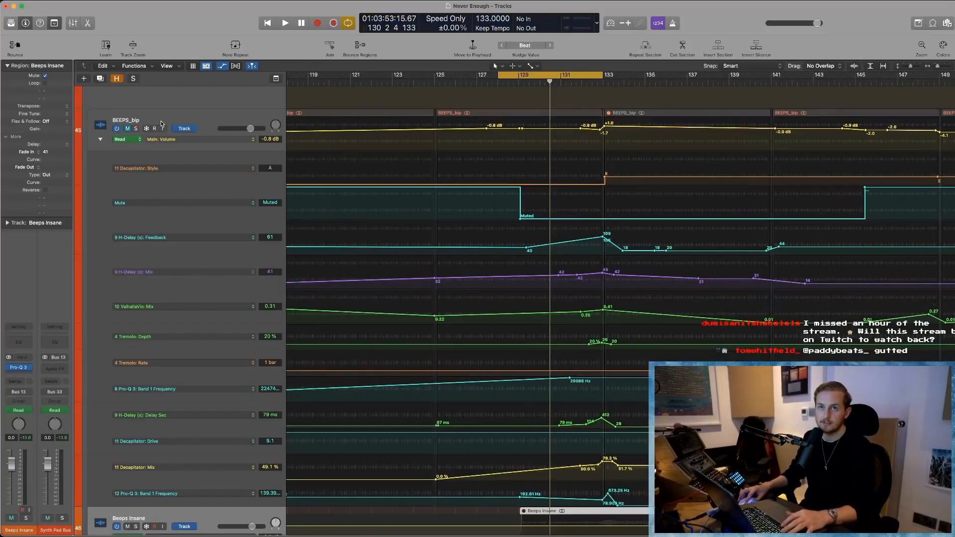
- Select the BEEPS_bip track and hide track automation
click(190, 122)
key(a)
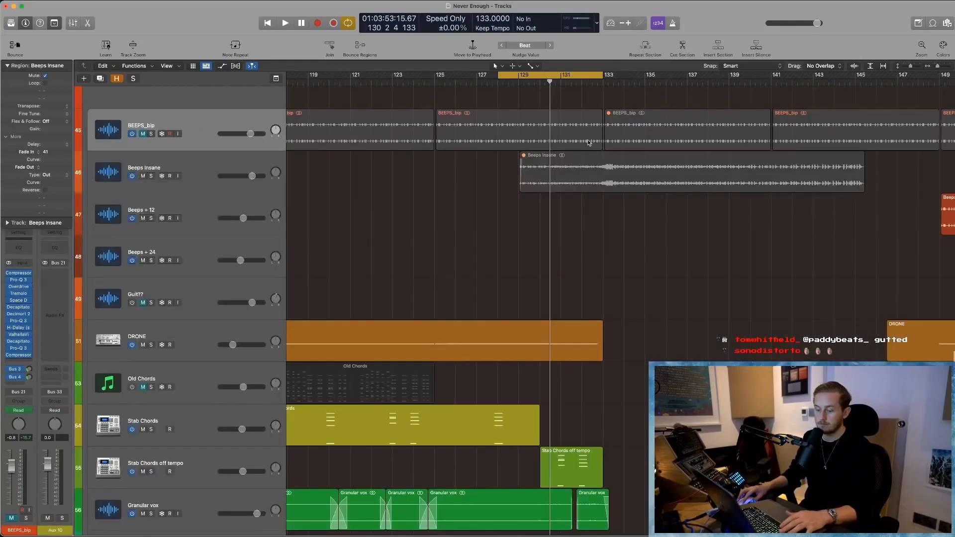
scroll(624, 257, up, 3)
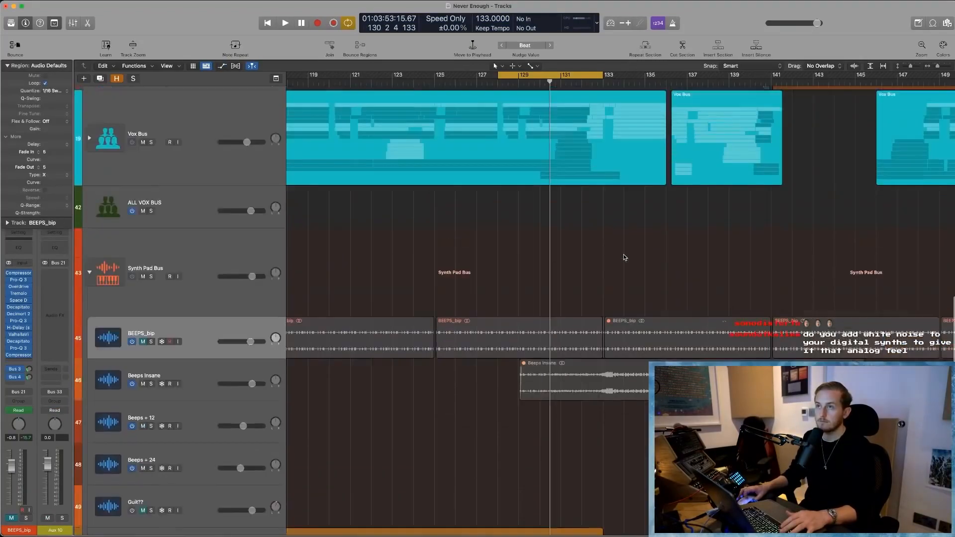
- Unmute the BEEPS_bip track with cycle mode turned off and the playhead at bar 126
click(153, 370)
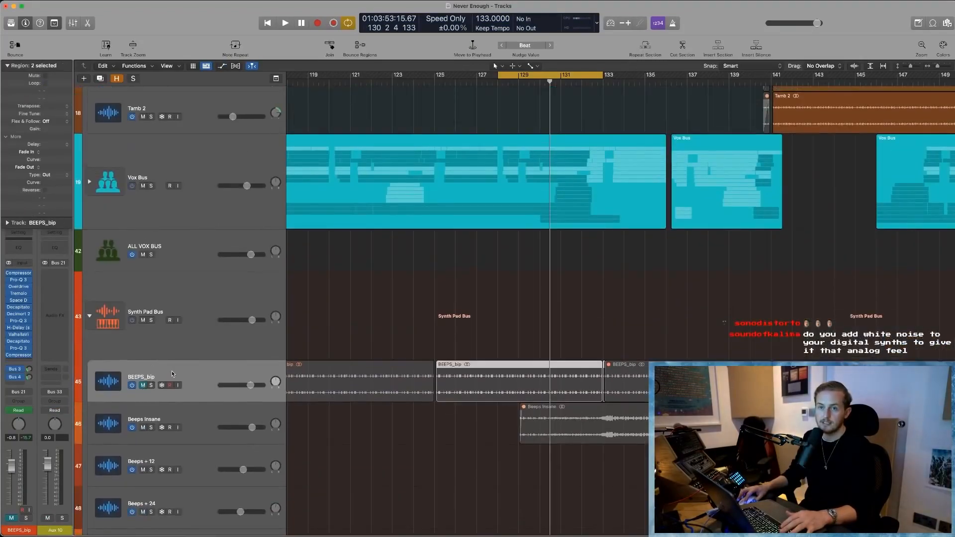
click(143, 385)
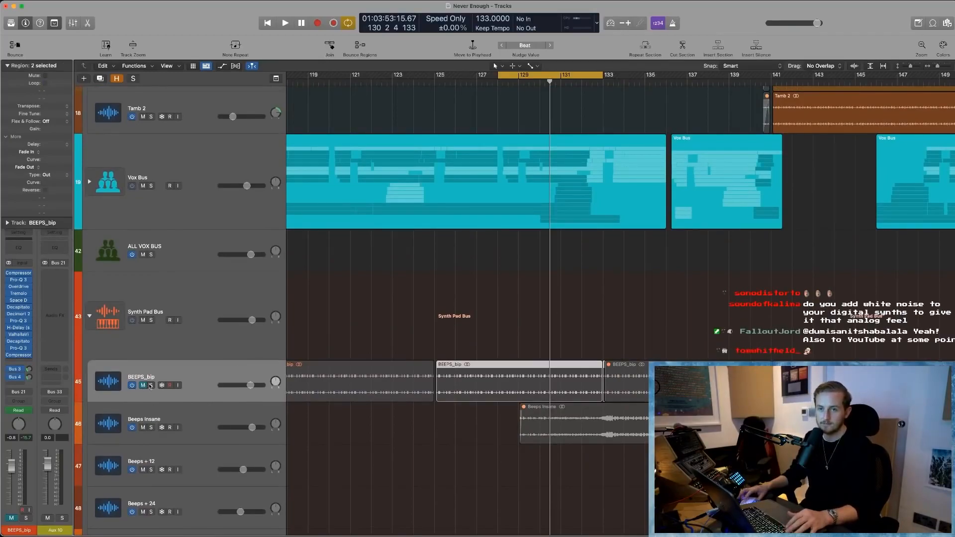
click(518, 73)
click(456, 83)
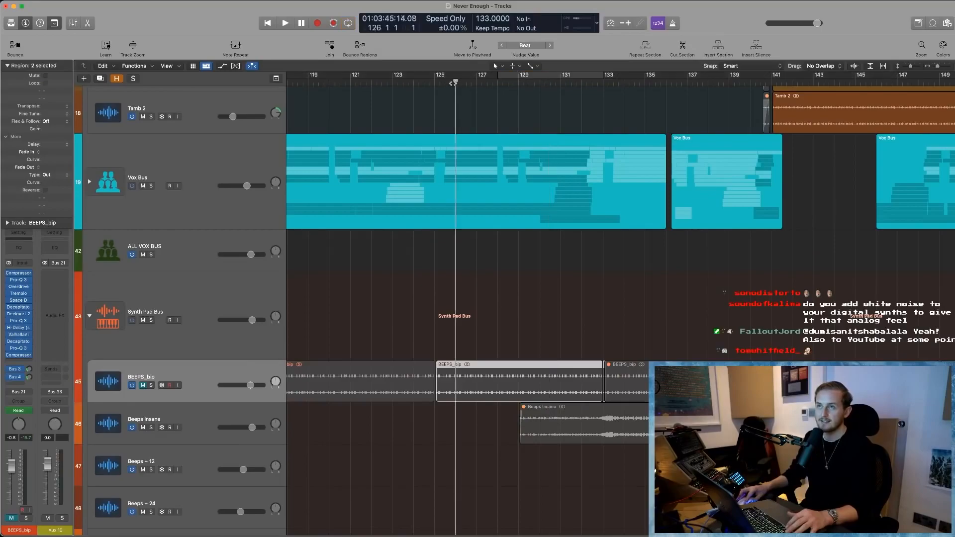
key(m)
- Display BEEPS_bip's Mute automation, clear its points from about bar 126 to 138, and hide track automation again
key(a)
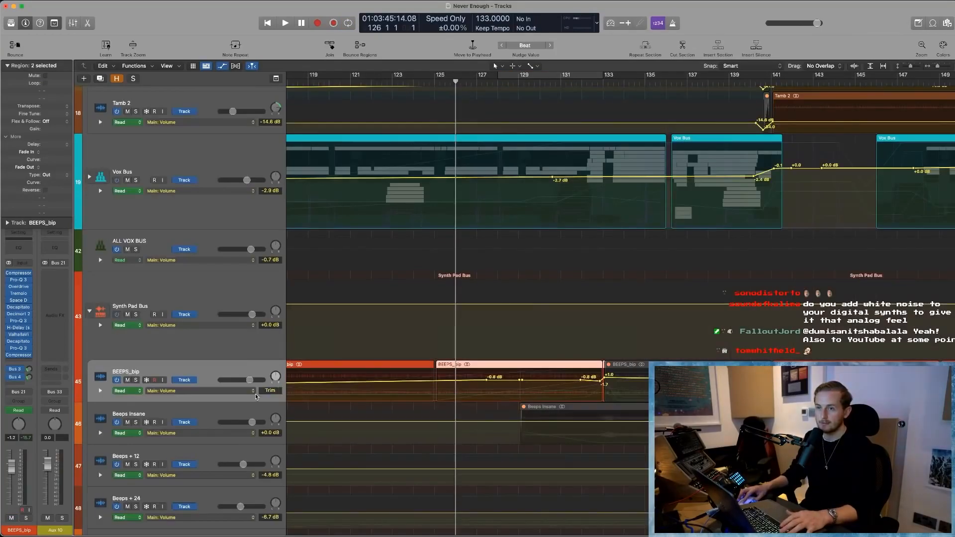
click(236, 392)
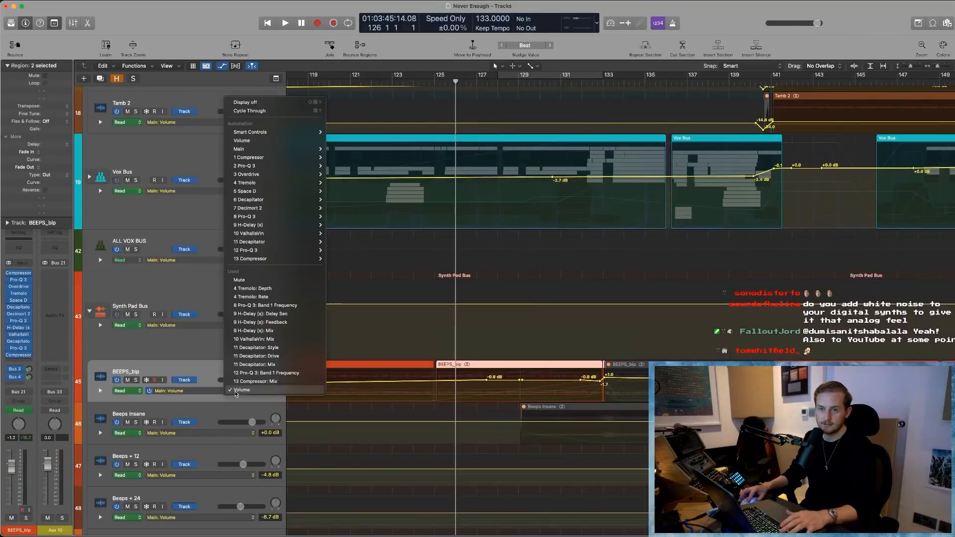
click(254, 280)
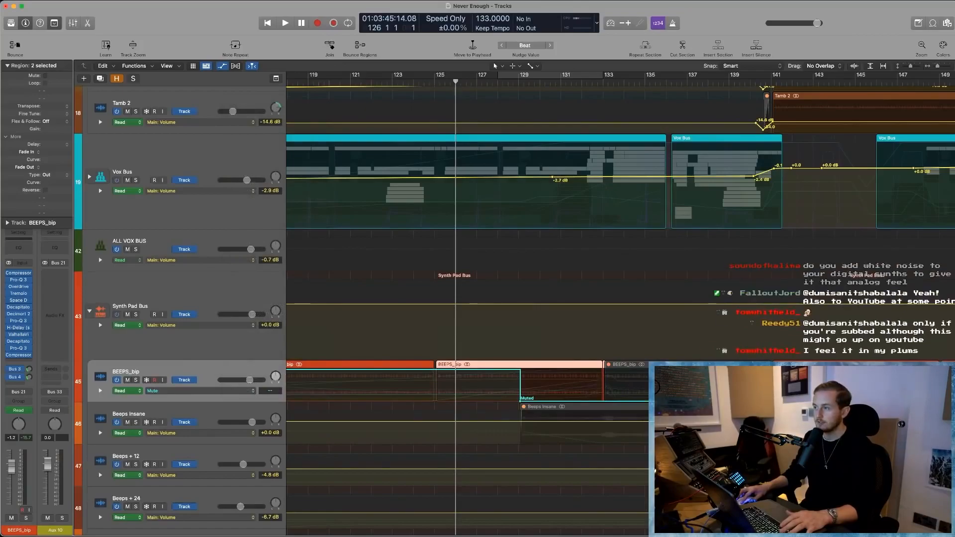
drag(714, 369, 466, 373)
click(467, 372)
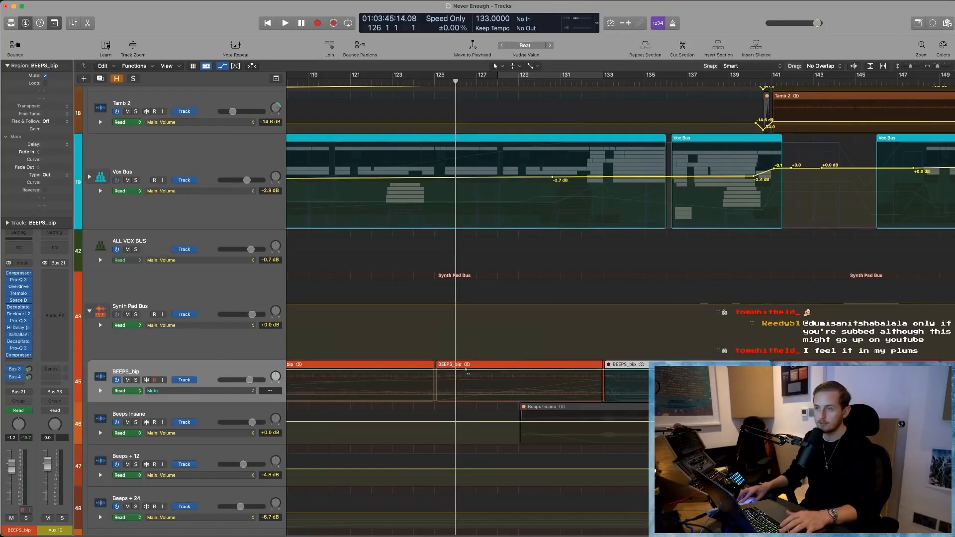
key(a)
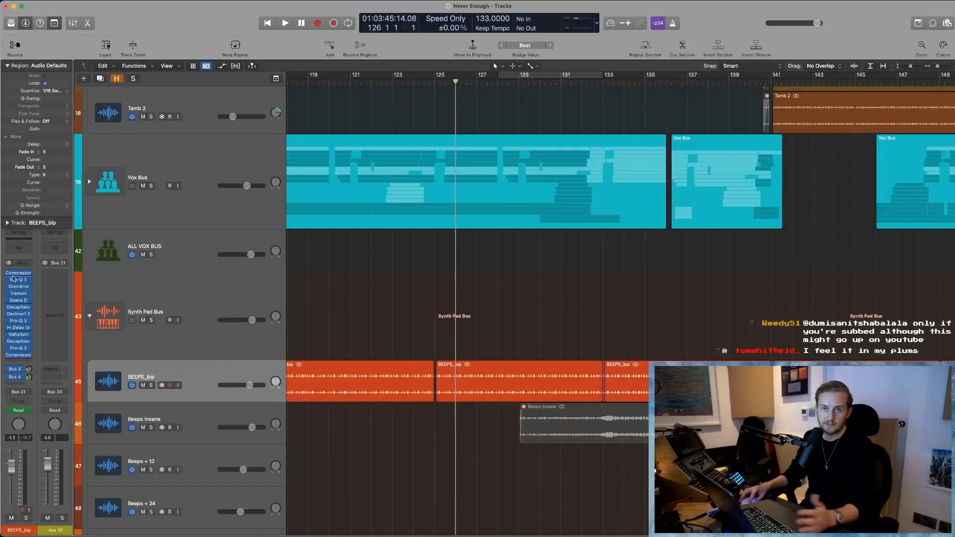
- Cycle bars 117 to 125 and play the soloed BEEPS_bip track with its inserts bypassed, dismissing the overload alert
scroll(348, 199, left, 3)
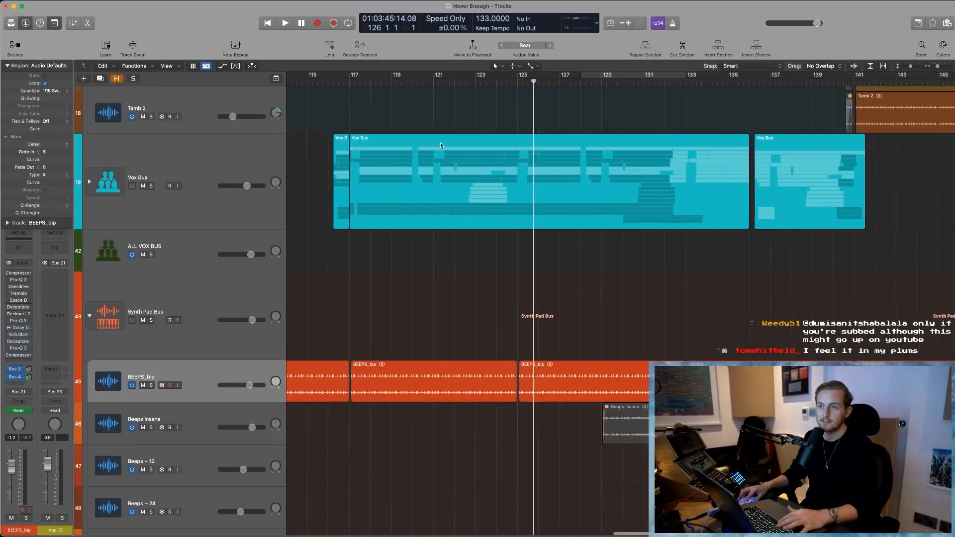
drag(351, 79, 522, 90)
key(space)
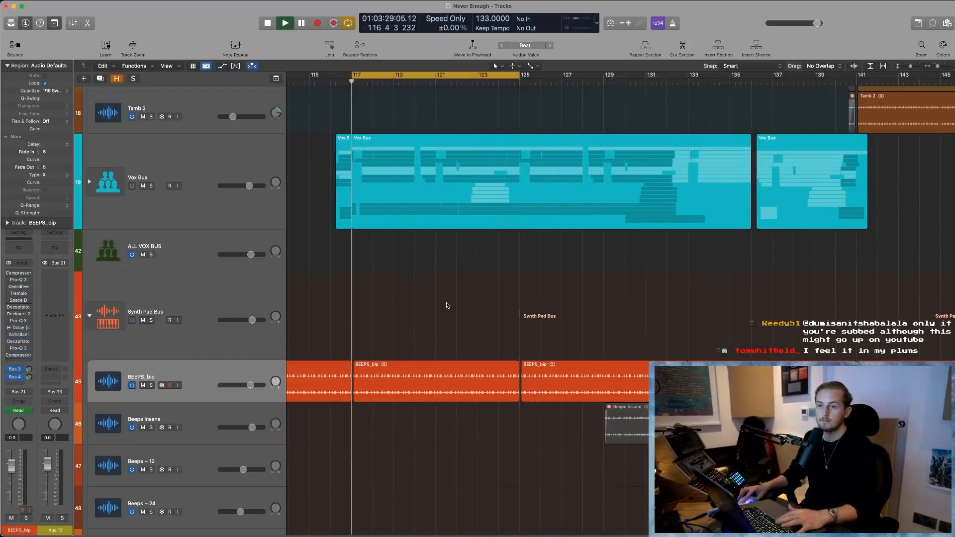
key(Return)
click(151, 385)
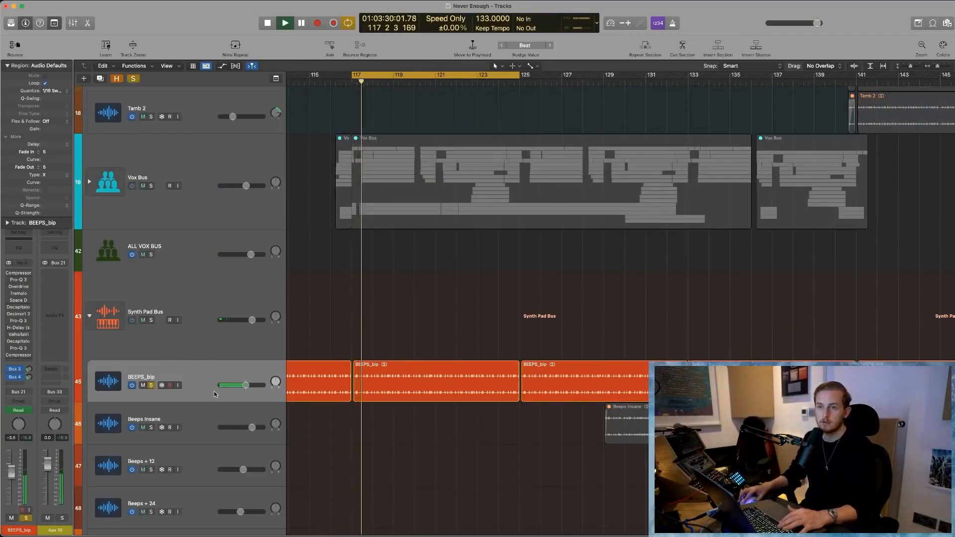
scroll(215, 391, left, 2)
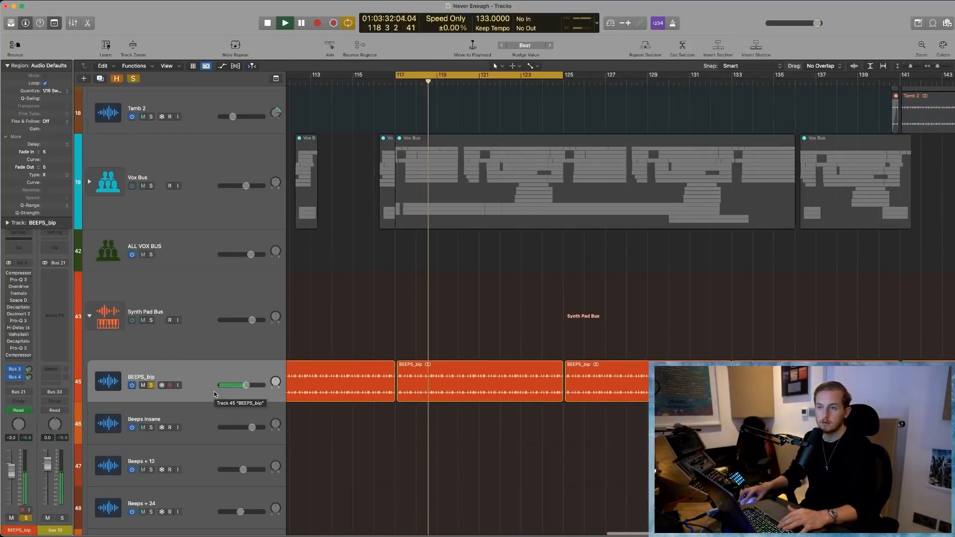
key(space)
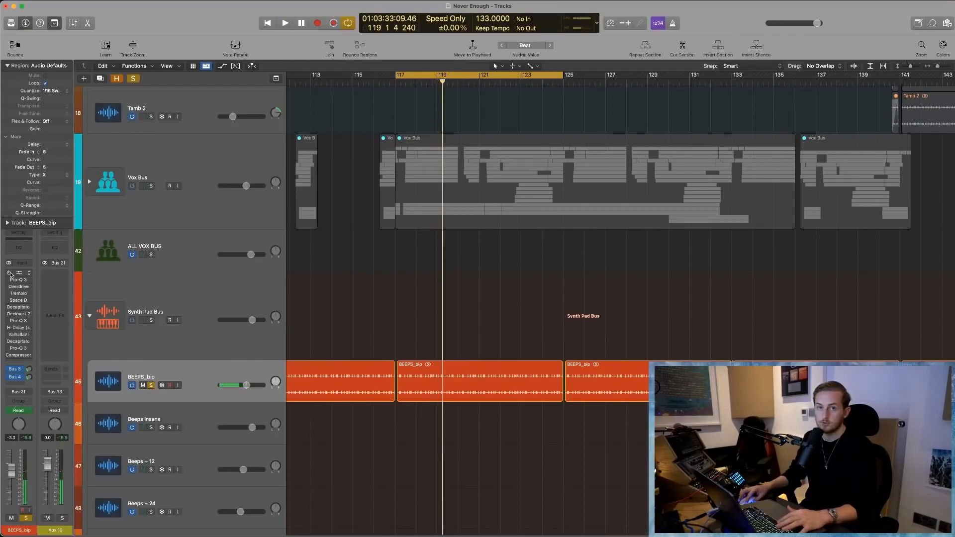
- Play BEEPS_bip with only its first Compressor switched on, review the plug-in, then stop and close its window
key(space)
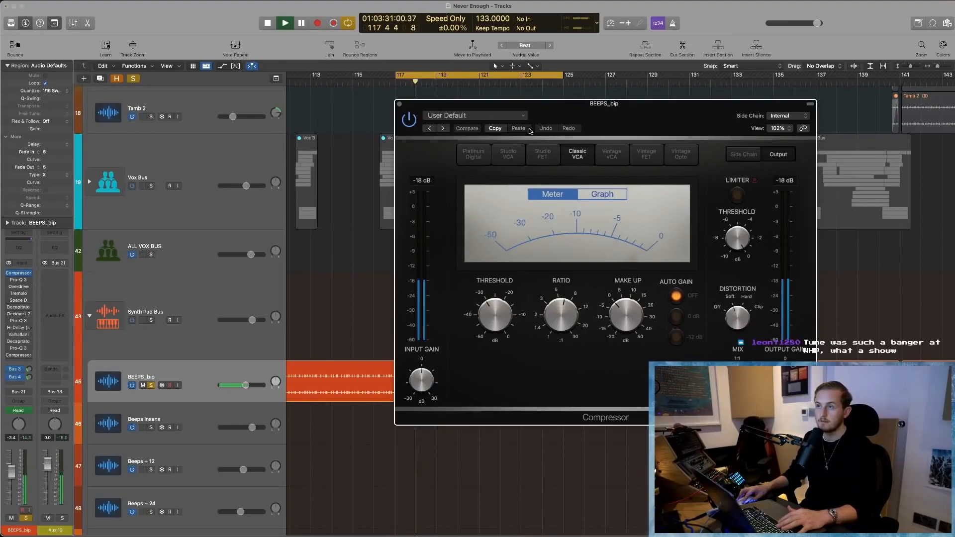
key(space)
key(super+w)
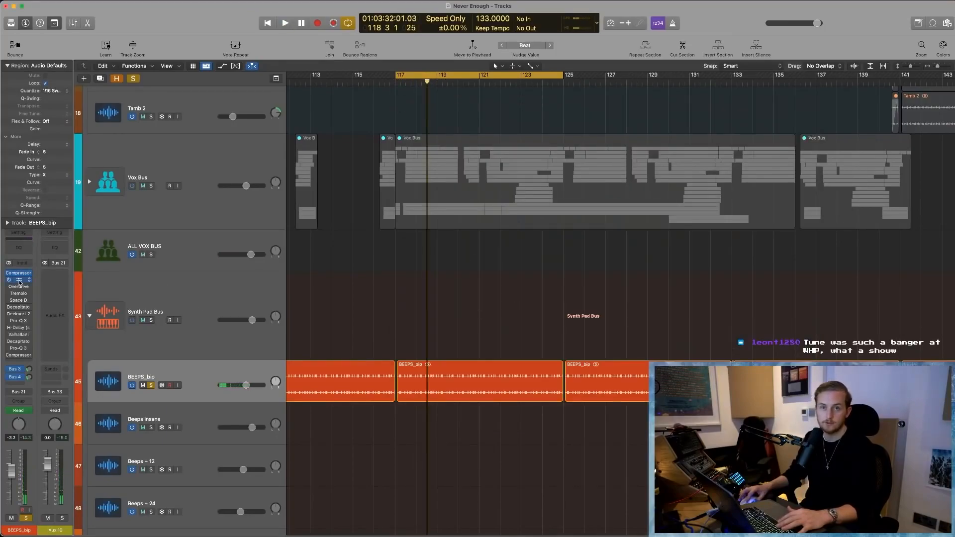
- Open the first Pro-Q 3 on BEEPS_bip, play the track through its EQ curve, then close it and stop
click(19, 281)
key(space)
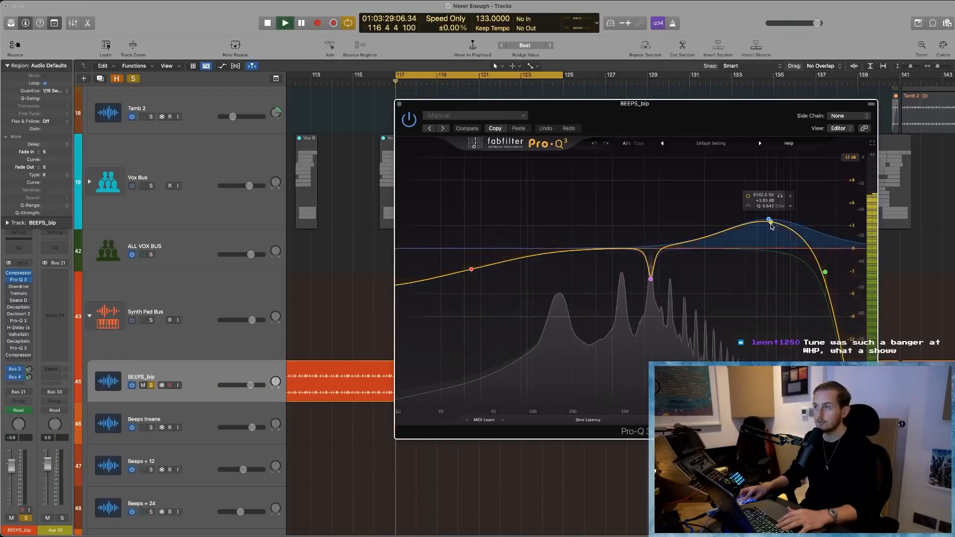
key(super+w)
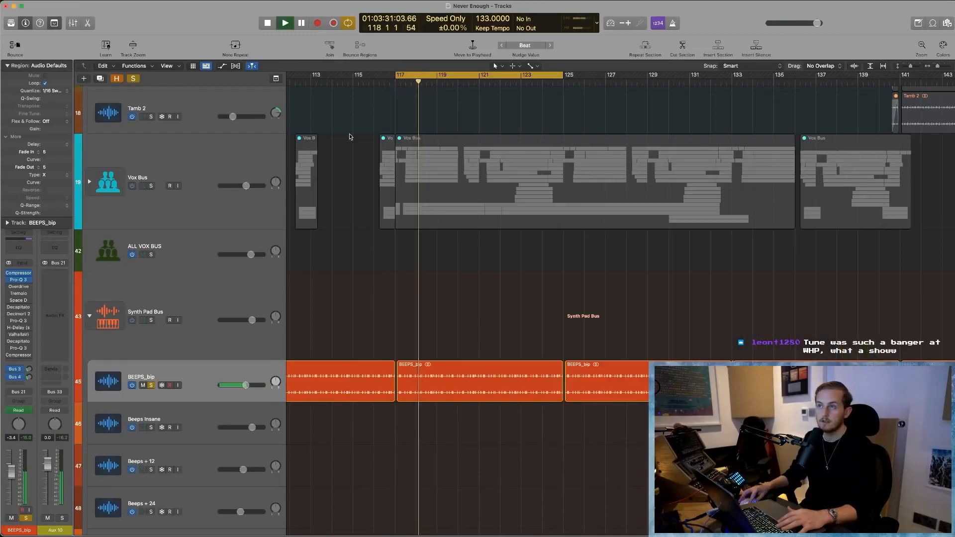
key(space)
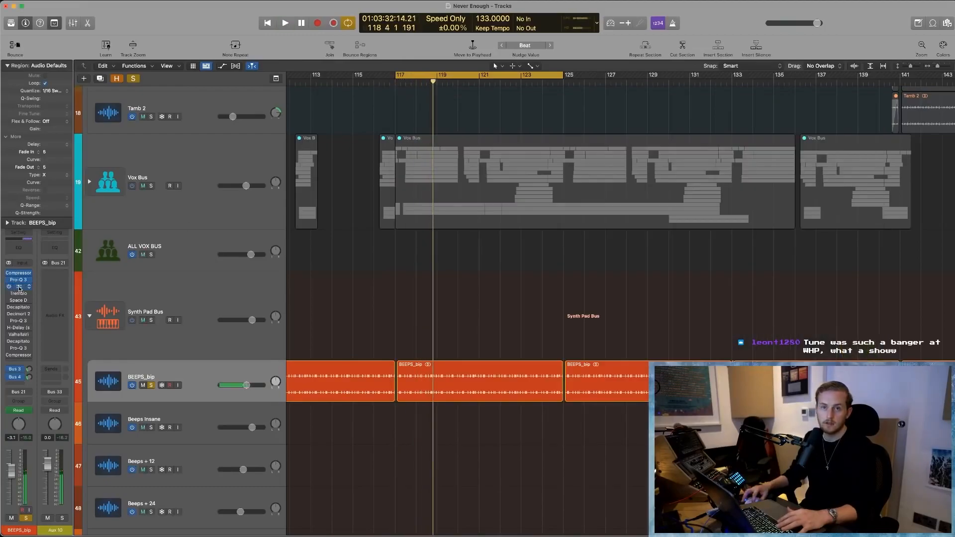
- Switch on and open Overdrive on BEEPS_bip, play the track through it, then close its window and stop playback
click(19, 287)
key(space)
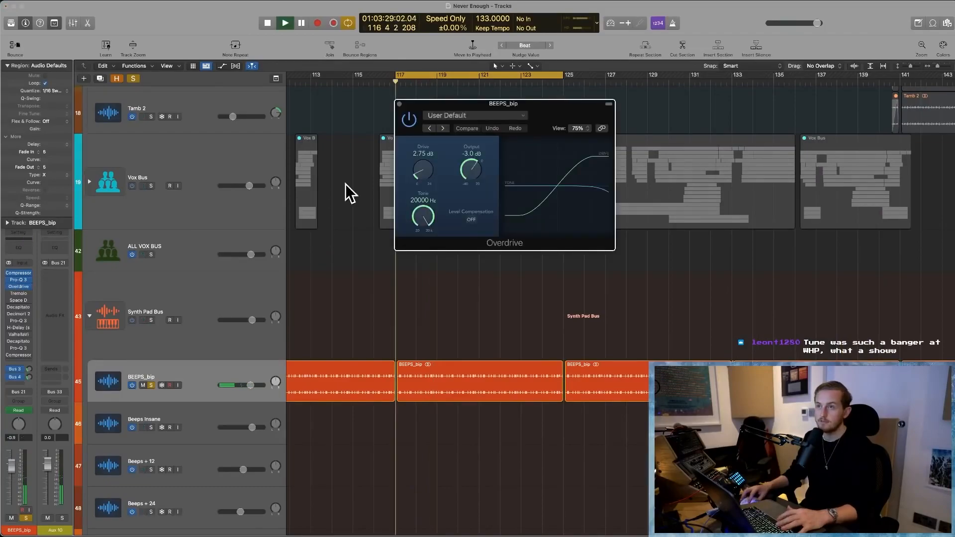
click(401, 107)
key(space)
- Switch on Tremolo, Space D and the first Decapitator, then play BEEPS_bip while auditioning a change to Decapitator's Mix
drag(12, 294, 11, 309)
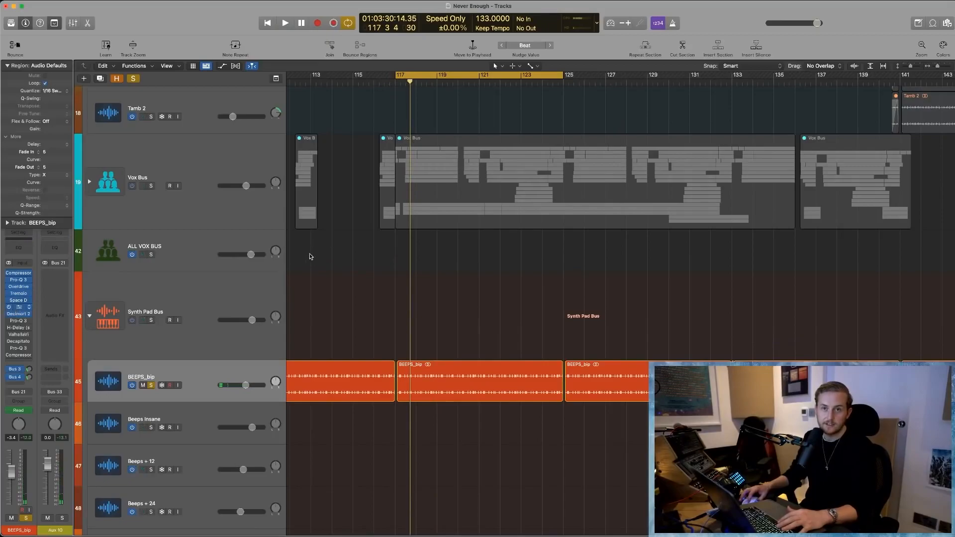
drag(597, 112, 416, 103)
key(space)
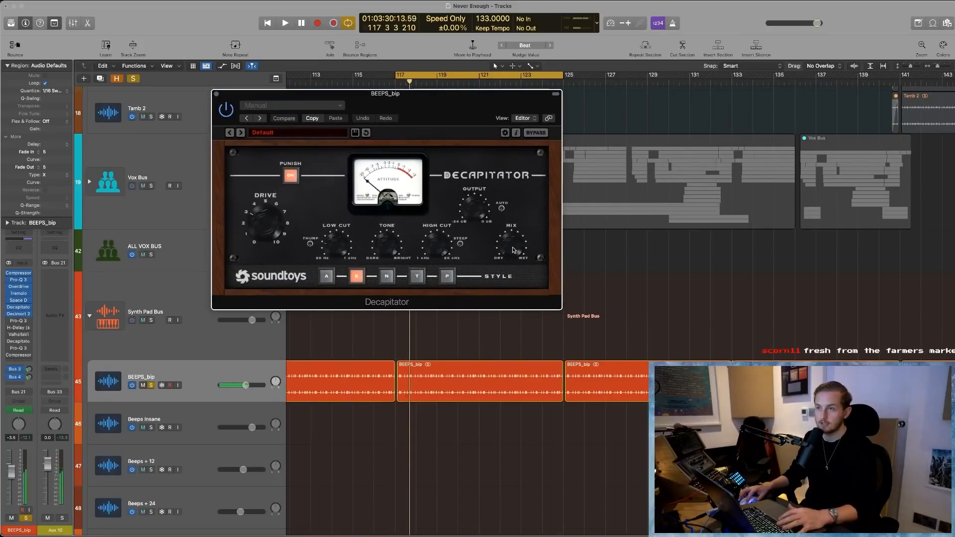
key(space)
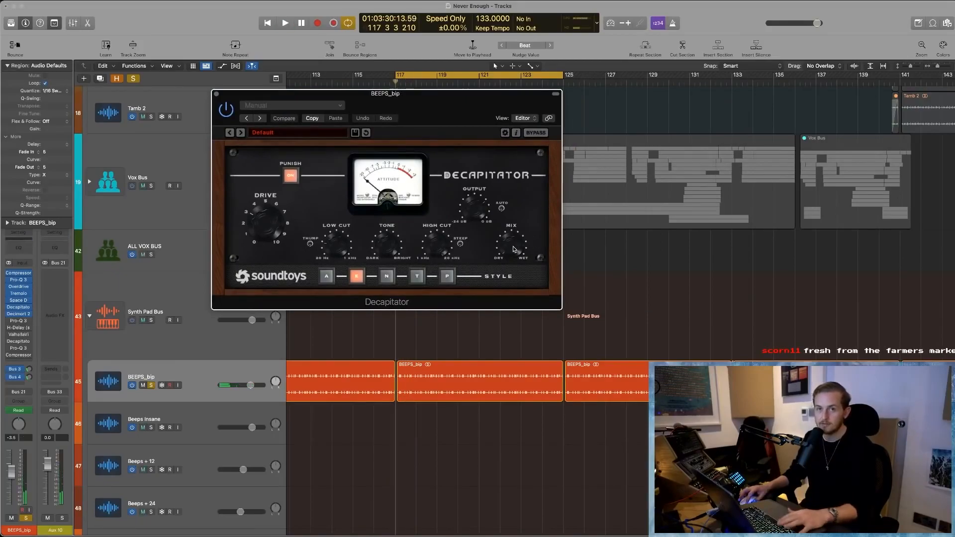
drag(514, 250, 515, 213)
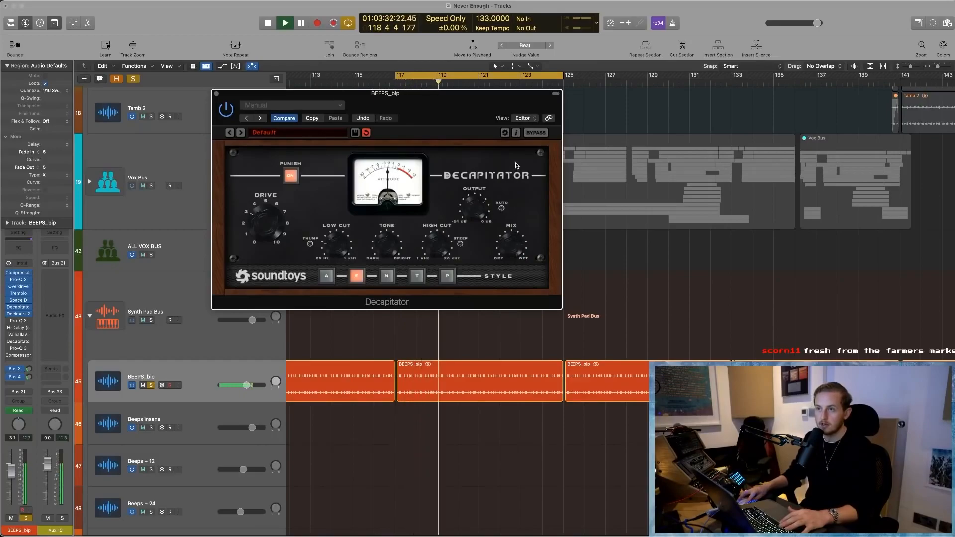
key(space)
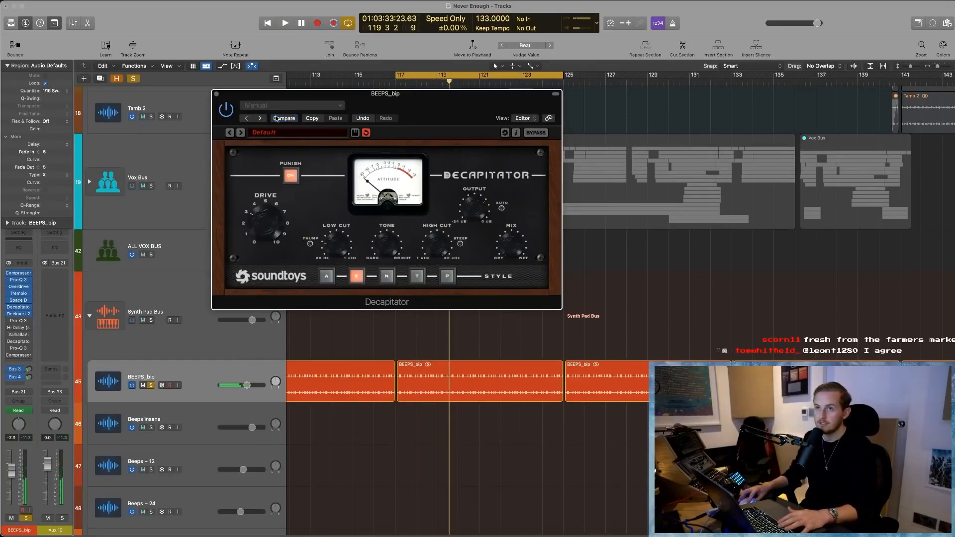
- Compare BEEPS_bip with the first Decapitator bypassed and active during playback, then stop and close the plug-in
key(space)
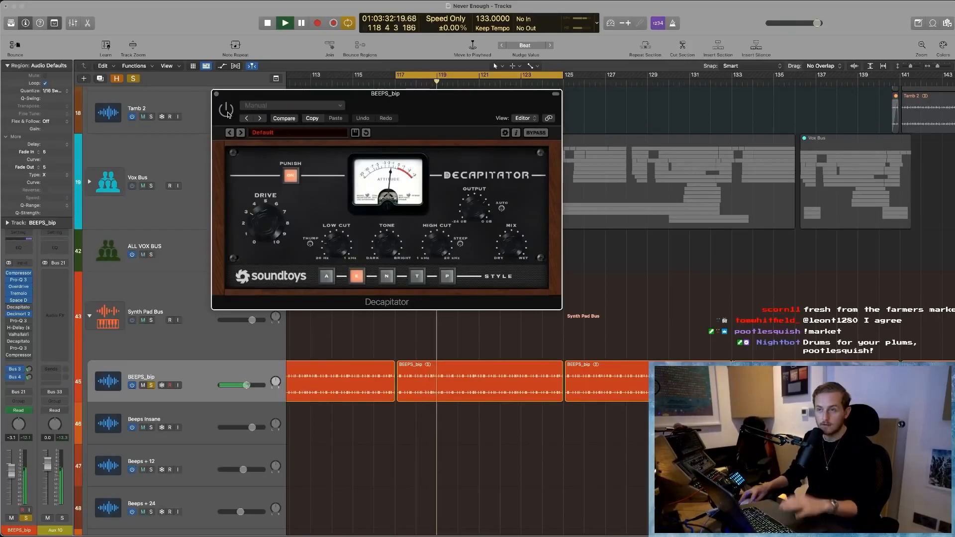
key(space)
key(space)
key(Return)
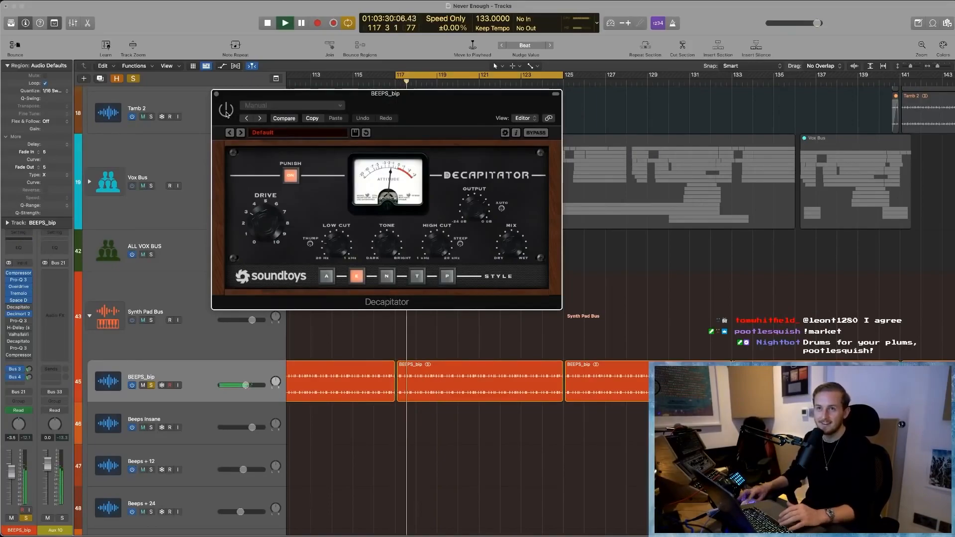
key(space)
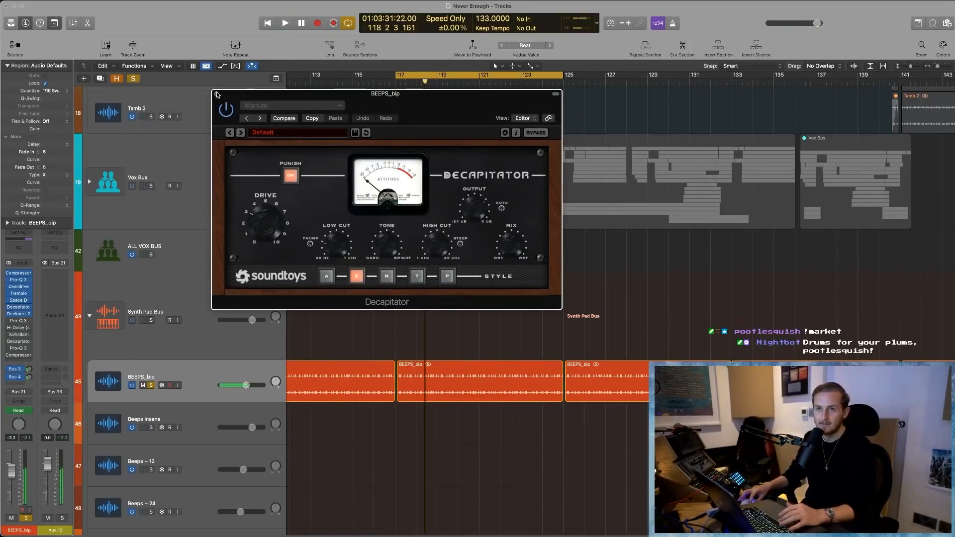
click(217, 94)
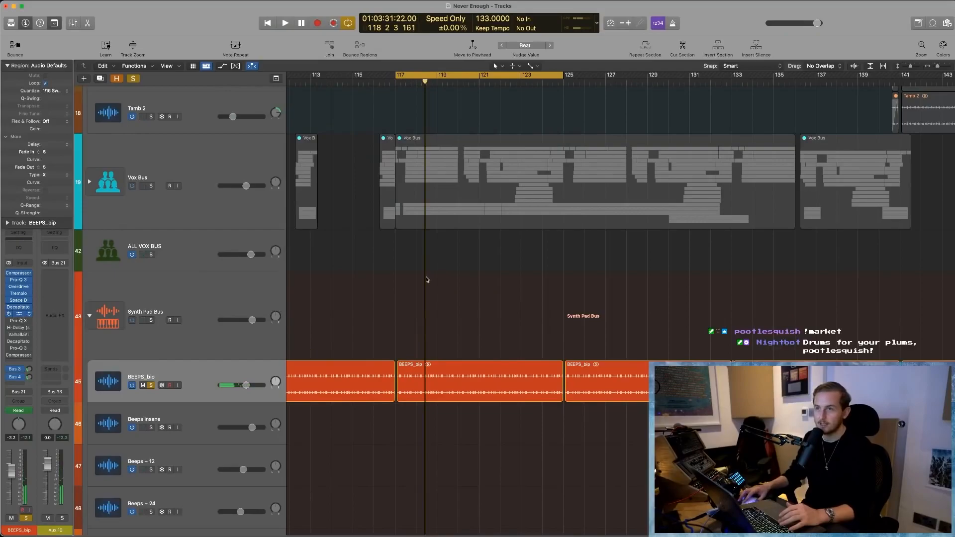
- Play BEEPS_bip through Decimort 2, adjust its dry/wet mix to 94/6%, then stop and close the plug-in
key(space)
mouse_move(659, 205)
mouse_down()
mouse_move(661, 146)
mouse_move(659, 198)
mouse_up()
key(space)
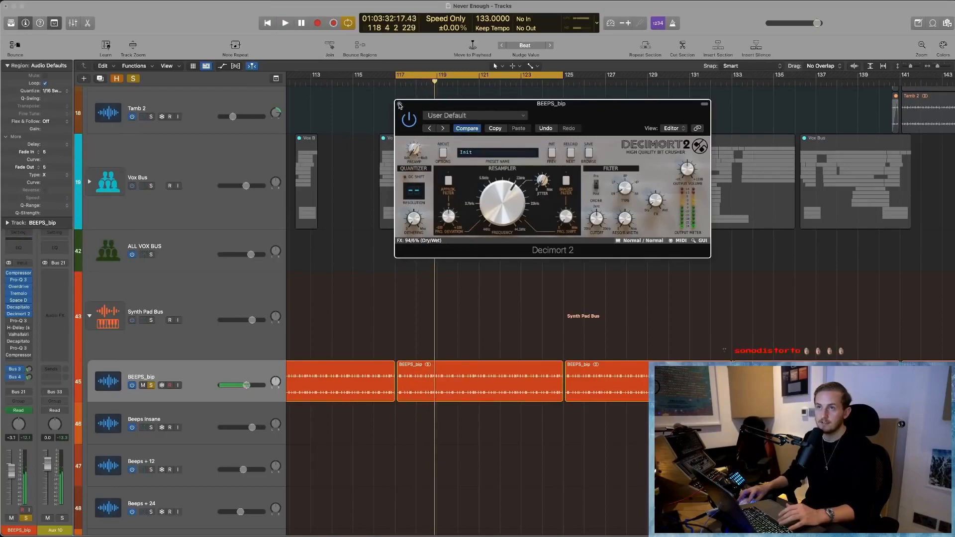
click(400, 105)
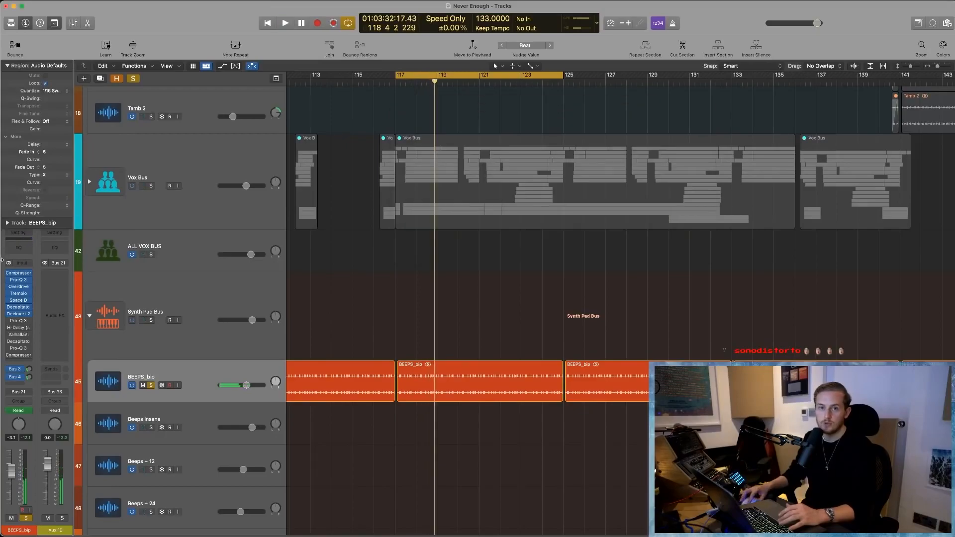
- Switch on the remaining BEEPS_bip inserts, play while adjusting the second Decapitator's Mix, then close it and turn cycling off
click(17, 321)
click(18, 322)
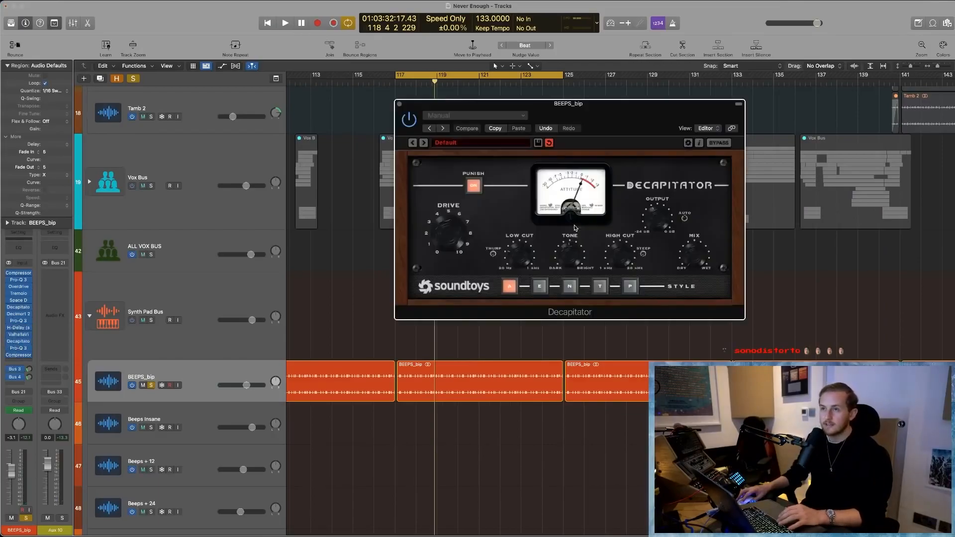
key(space)
drag(695, 249, 695, 216)
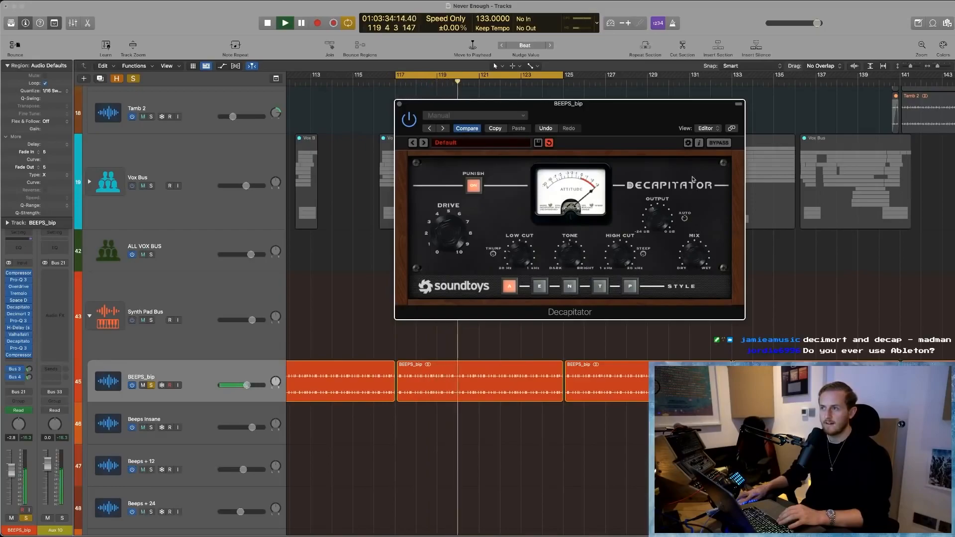
key(space)
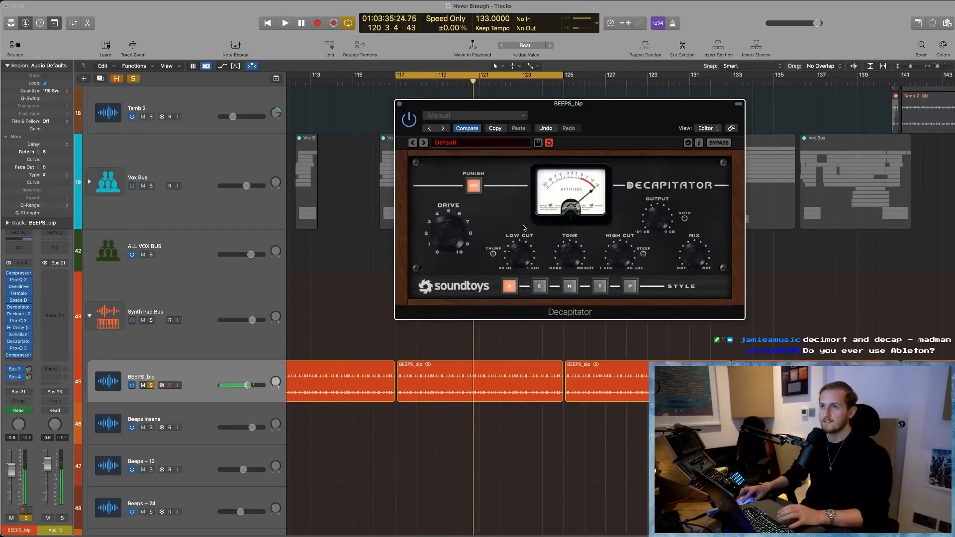
click(400, 104)
key(c)
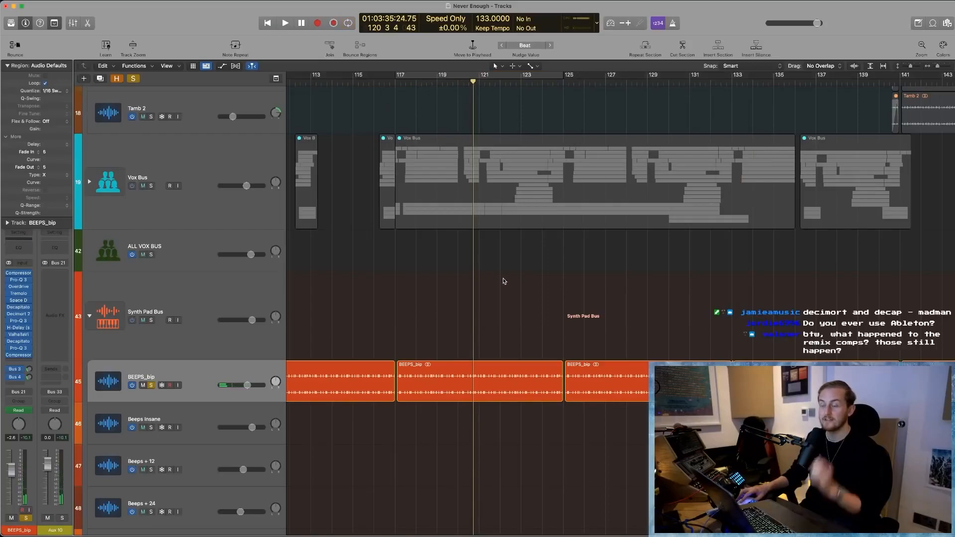
- Show track automation, place the playhead at bar 127, select the BEEPS_bip track, and hide the automation again
scroll(369, 401, right, 2)
scroll(369, 401, left, 4)
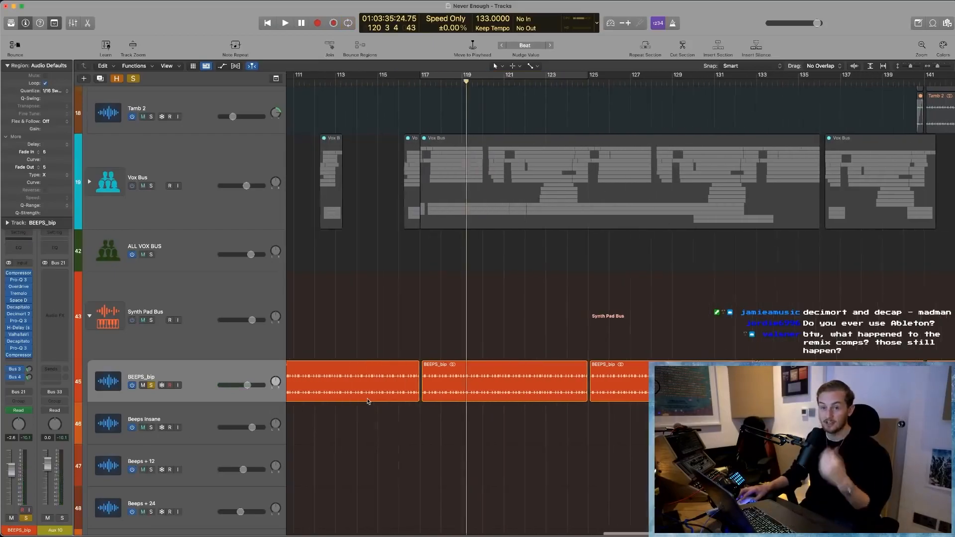
key(a)
scroll(620, 441, down, 2)
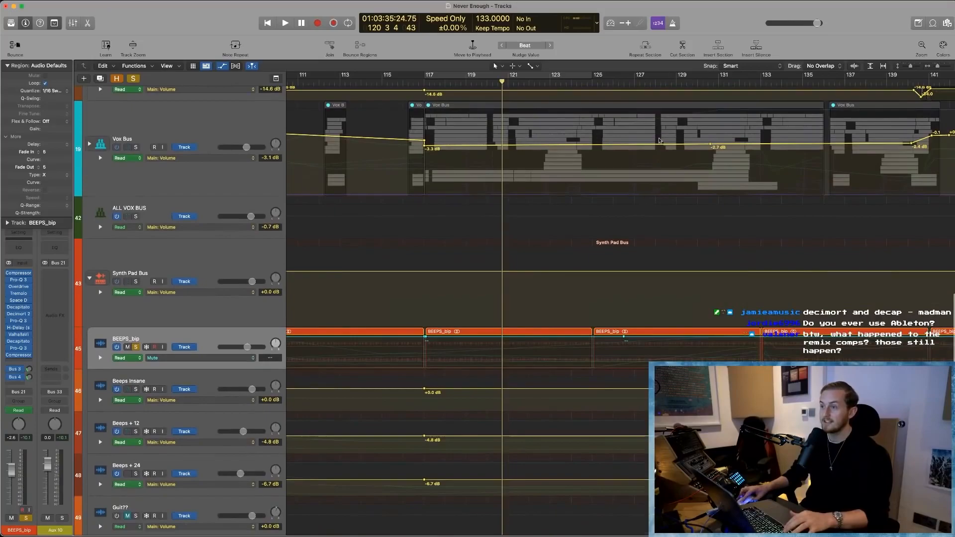
click(630, 78)
scroll(547, 249, right, 3)
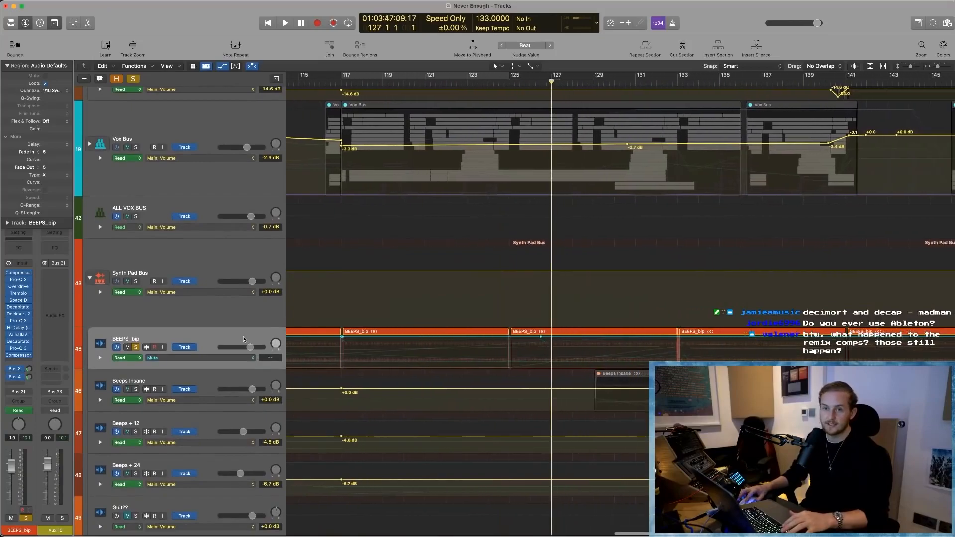
click(201, 335)
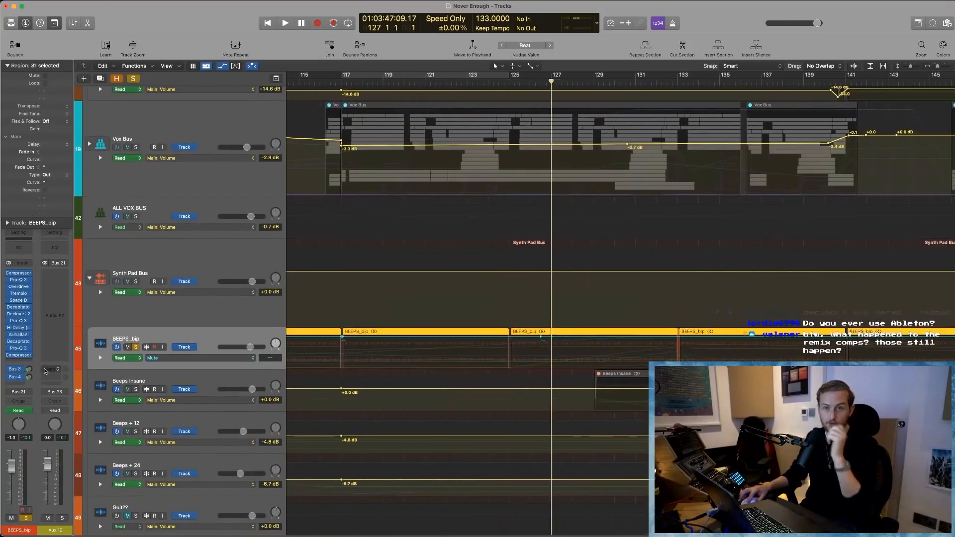
key(a)
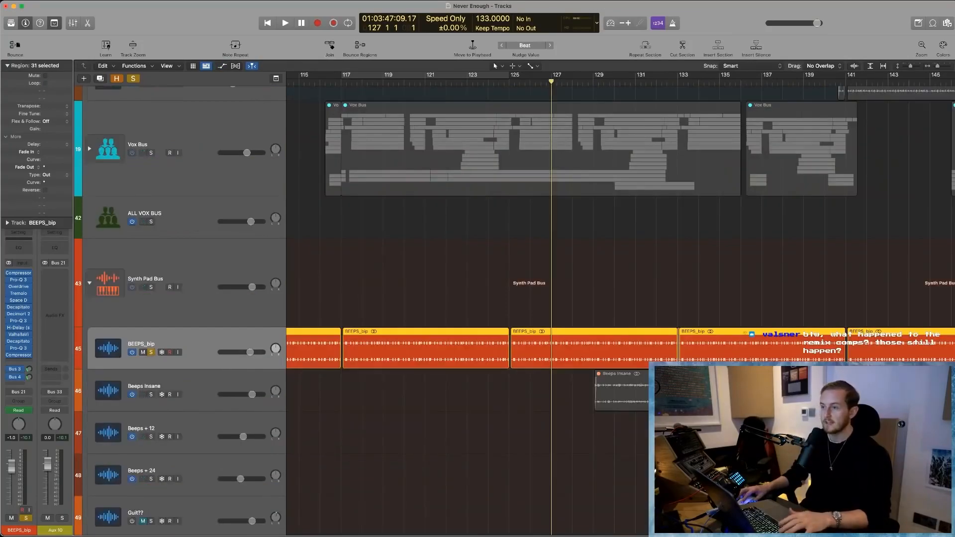
- Select the Beeps Insane region and track, and examine its region starting at bar 129 beside the BEEPS_bip audio
click(635, 395)
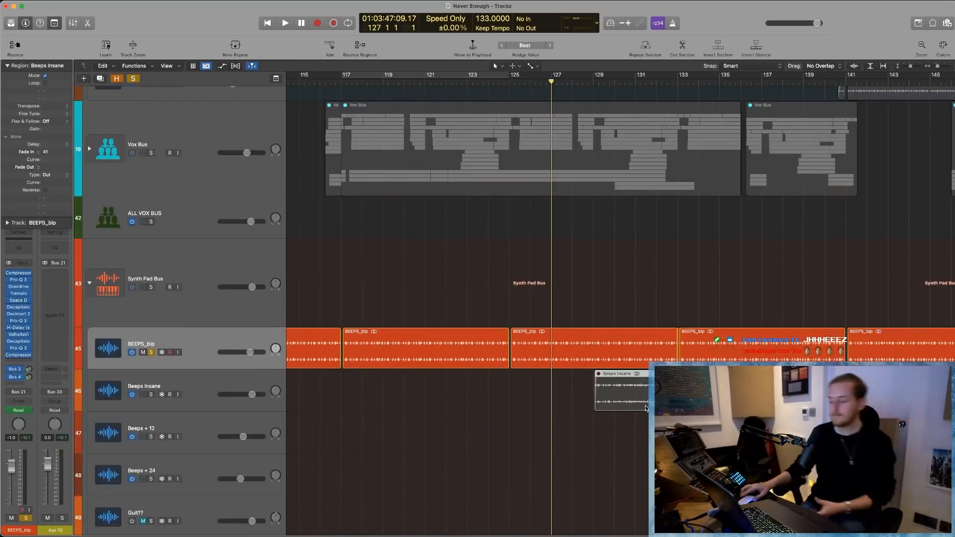
click(609, 297)
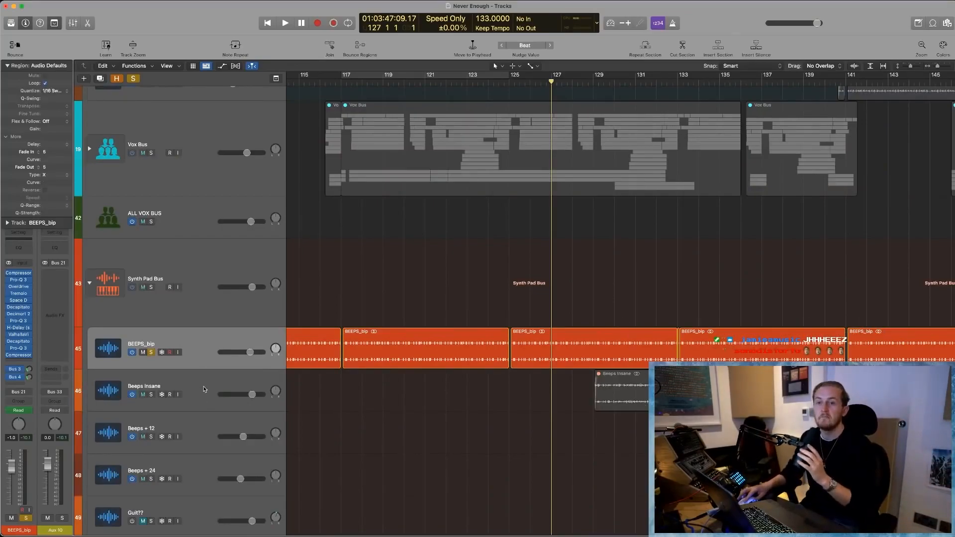
click(204, 390)
key(cmd+Left)
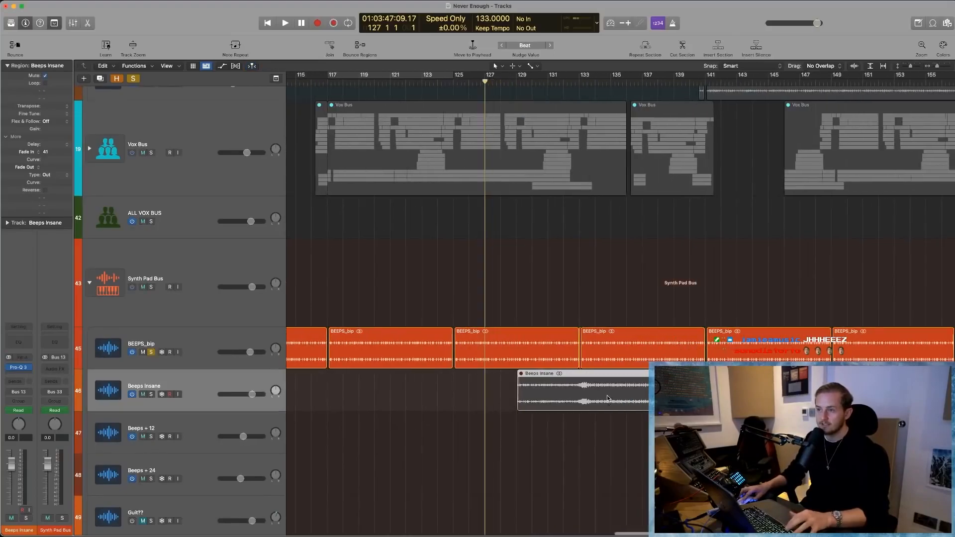
drag(457, 306, 803, 366)
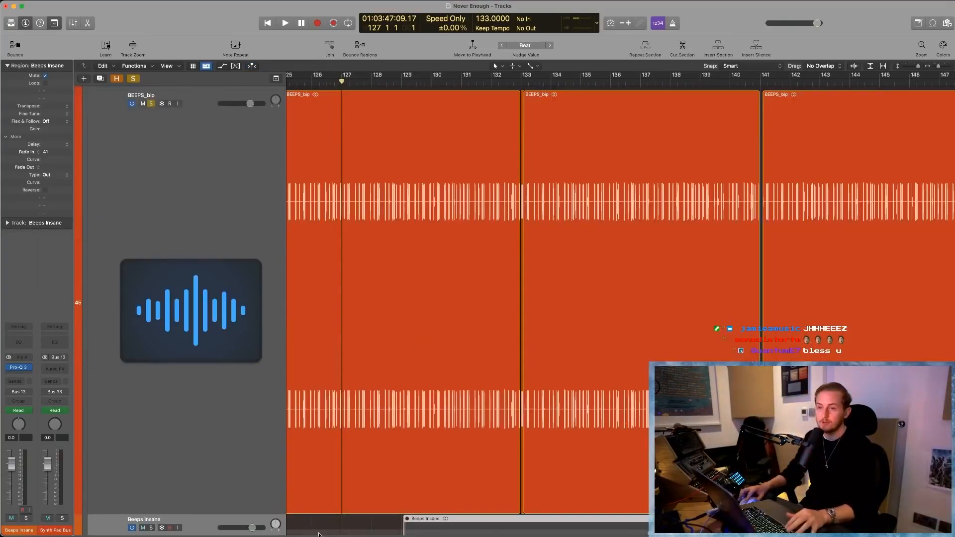
ctrl+alt+click(369, 517)
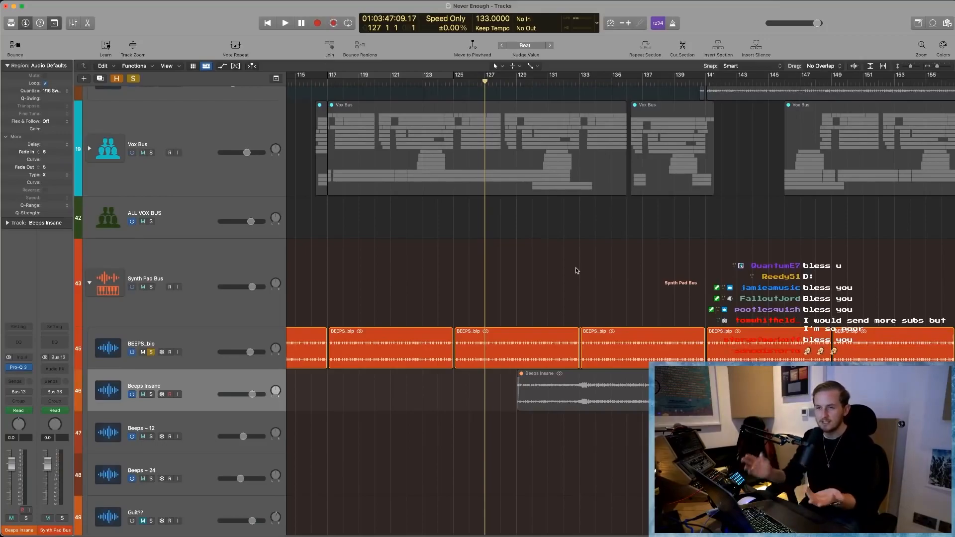
- Select BEEPS_bip and play it from about bar 125, dismiss the overload alert, and restart playback from bar 129
click(210, 336)
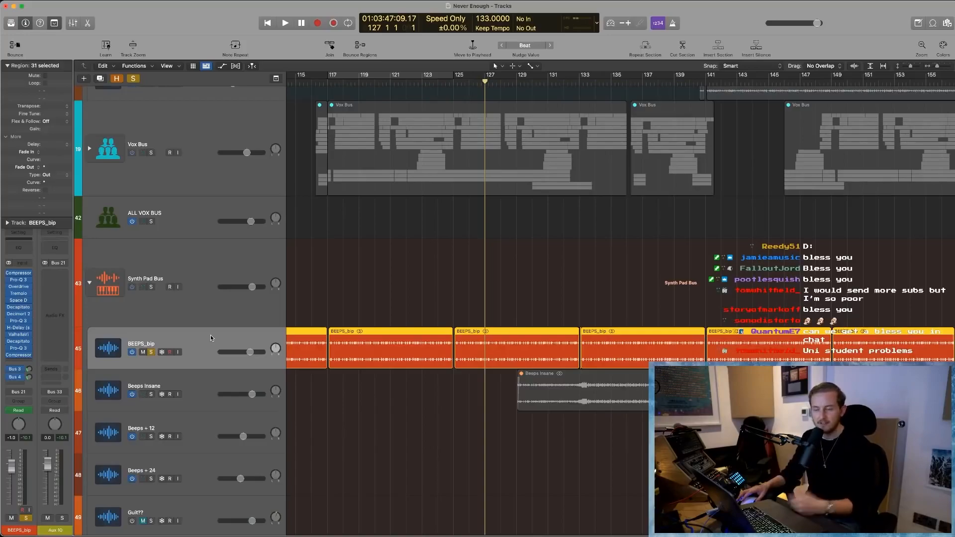
click(366, 294)
click(452, 83)
key(space)
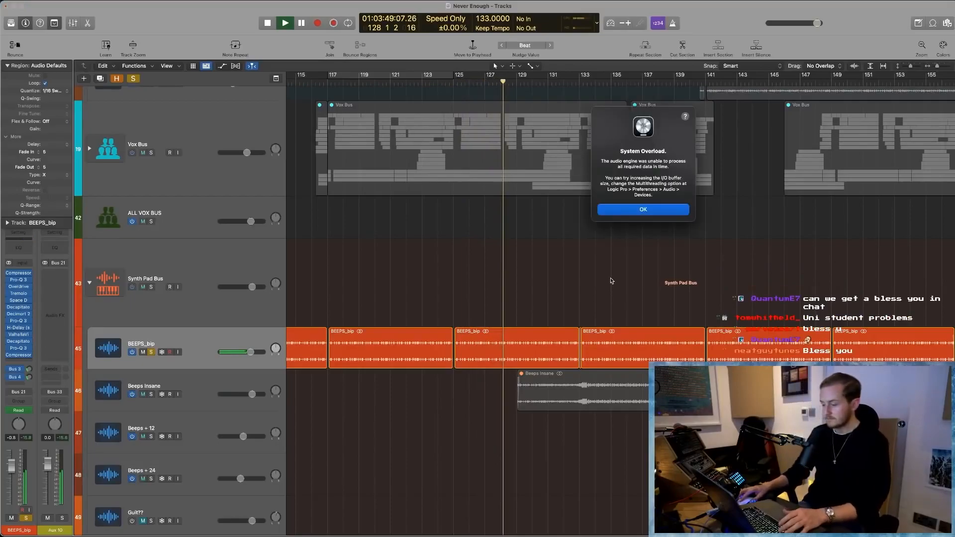
click(626, 213)
click(514, 87)
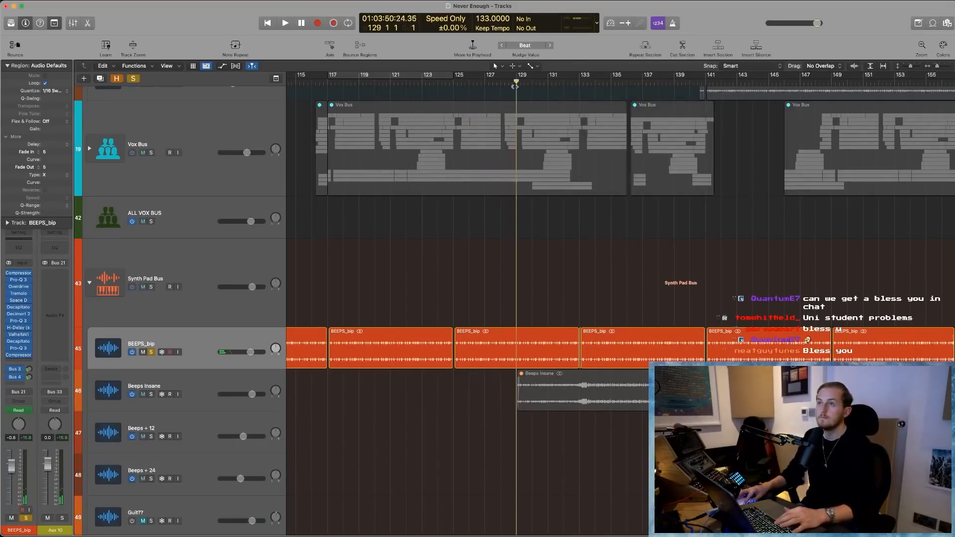
key(space)
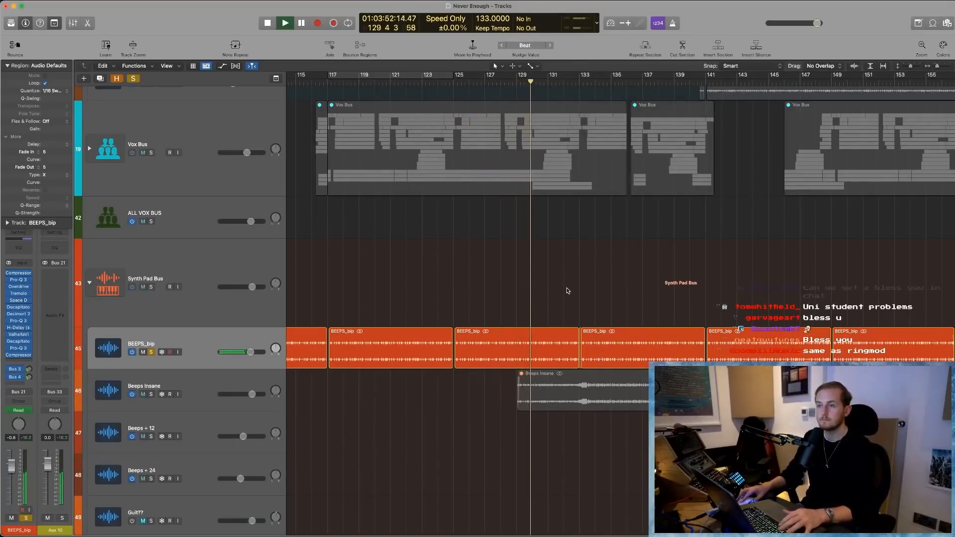
- Display all of BEEPS_bip's automation lanes during playback, then stop and examine the curves around bar 133
key(a)
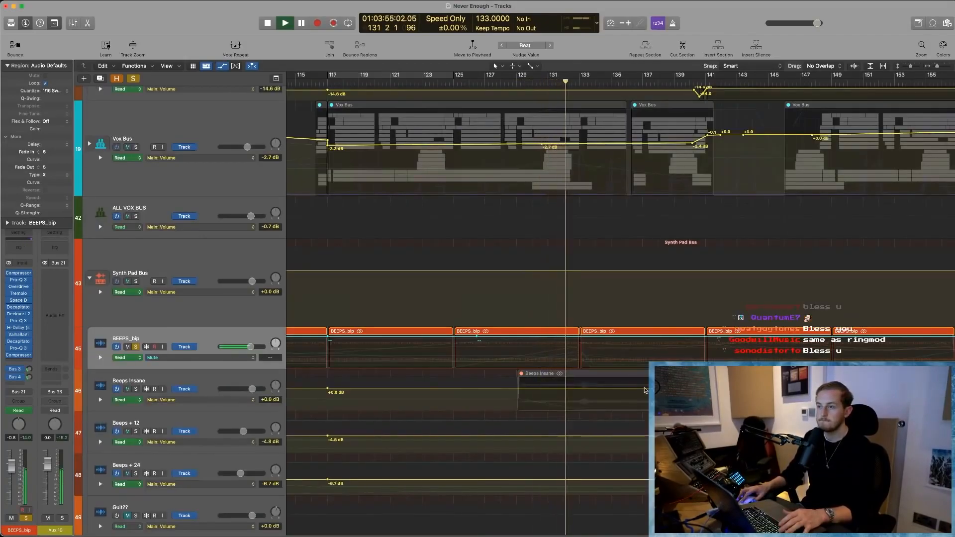
key(shift+a)
scroll(641, 376, down, 3)
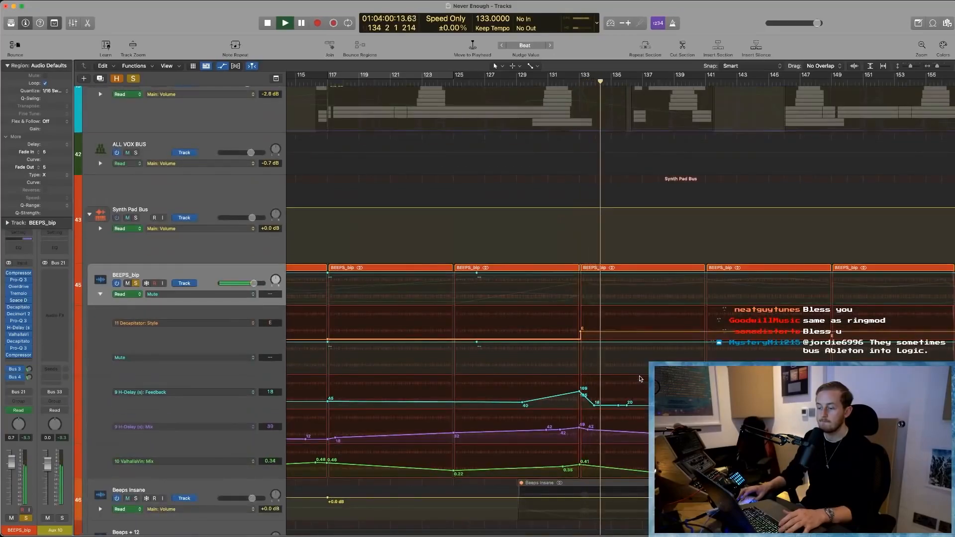
scroll(625, 361, down, 1)
key(space)
key(super+Right)
key(super+Right)
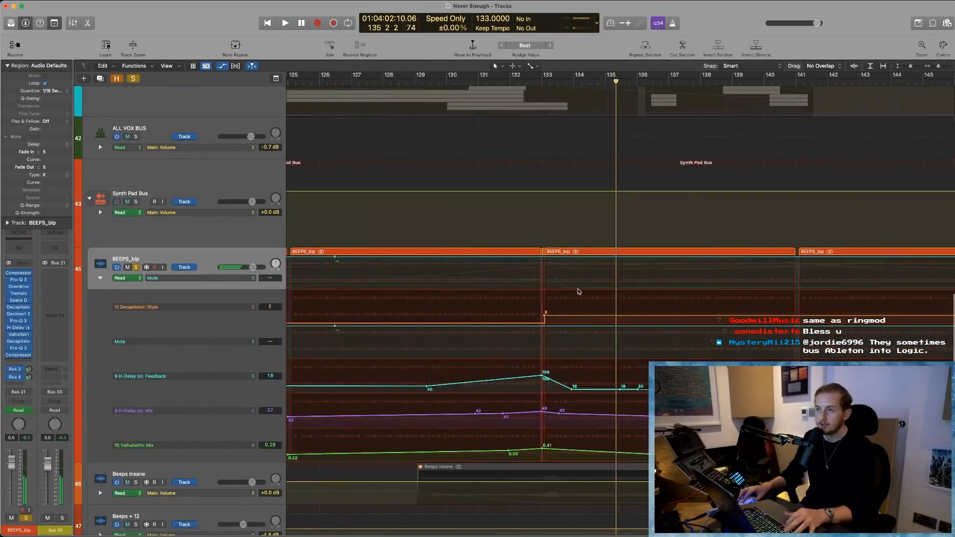
- Set the cycle range to bars 132 to 136 and open the first Decapitator on BEEPS_bip
drag(513, 75, 639, 76)
scroll(570, 334, left, 1)
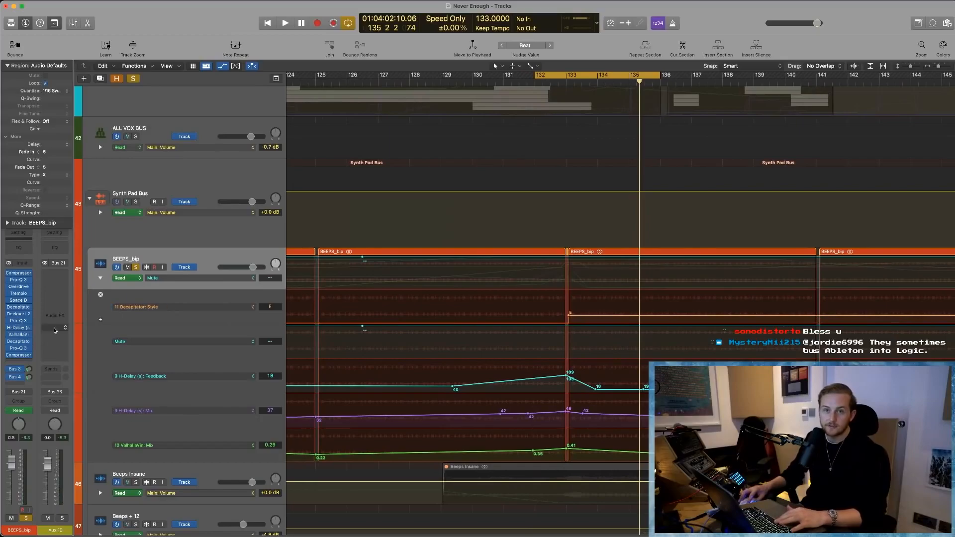
click(151, 309)
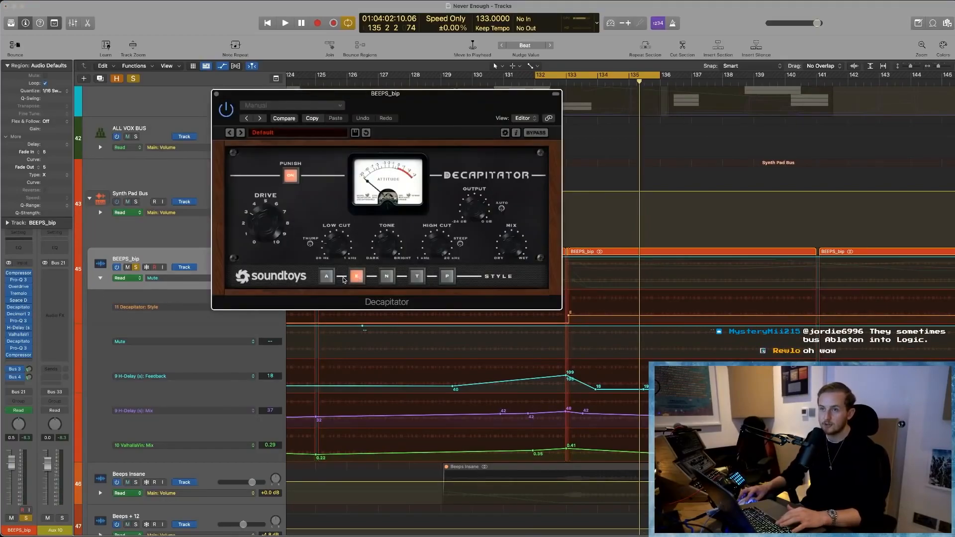
- Switch Decapitator's style to A, shift the cycle range about half a bar earlier, and play the loop
click(325, 277)
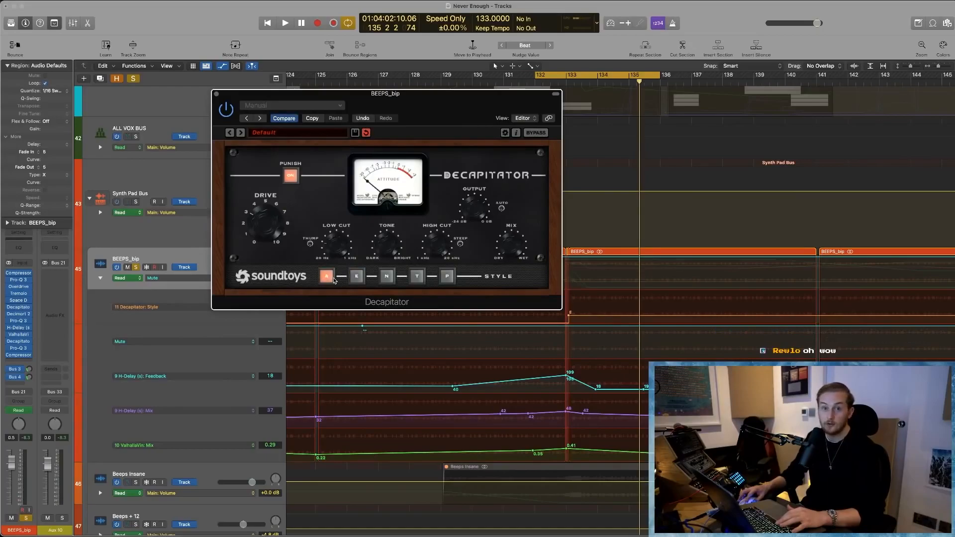
key(space)
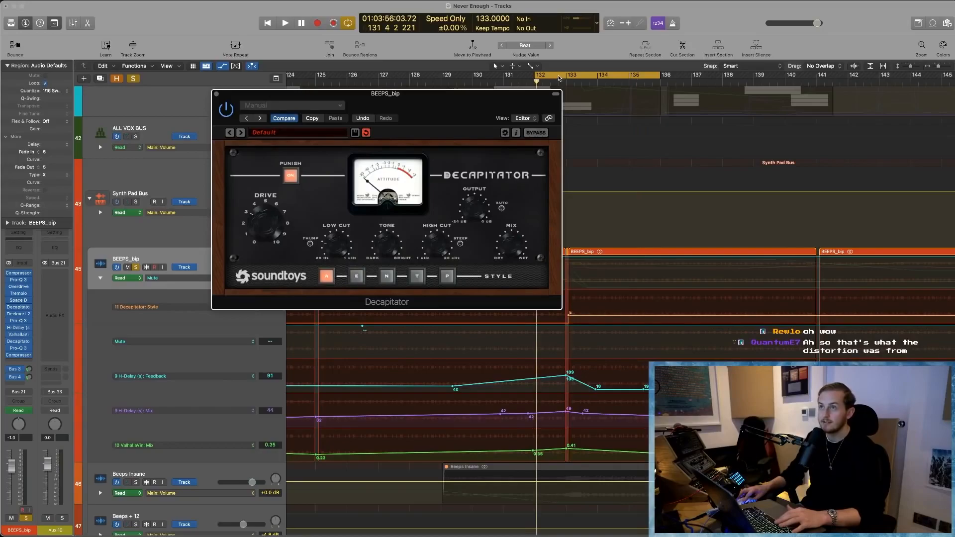
drag(559, 78, 547, 77)
key(space)
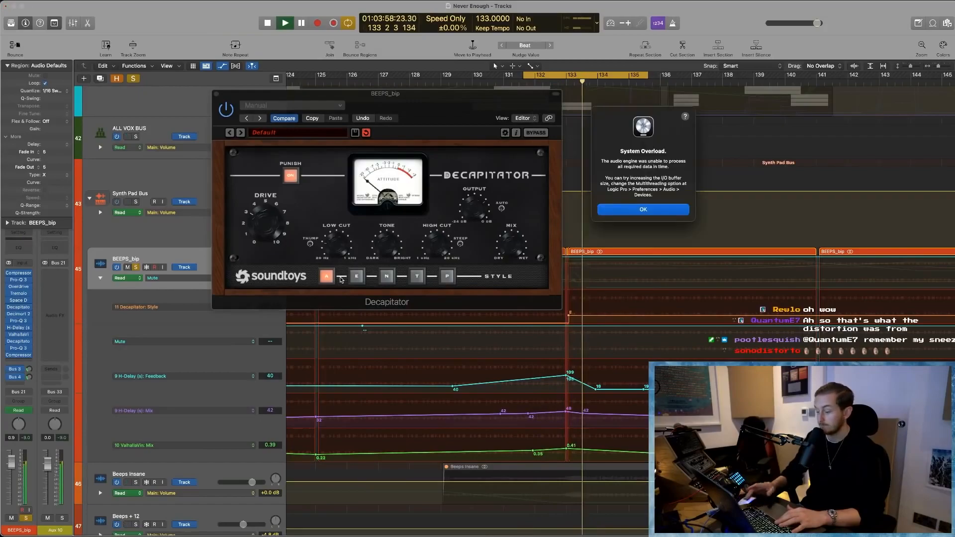
- Dismiss the overload alert, set Decapitator's style to E, and audition it over the cycle range
key(Return)
click(363, 277)
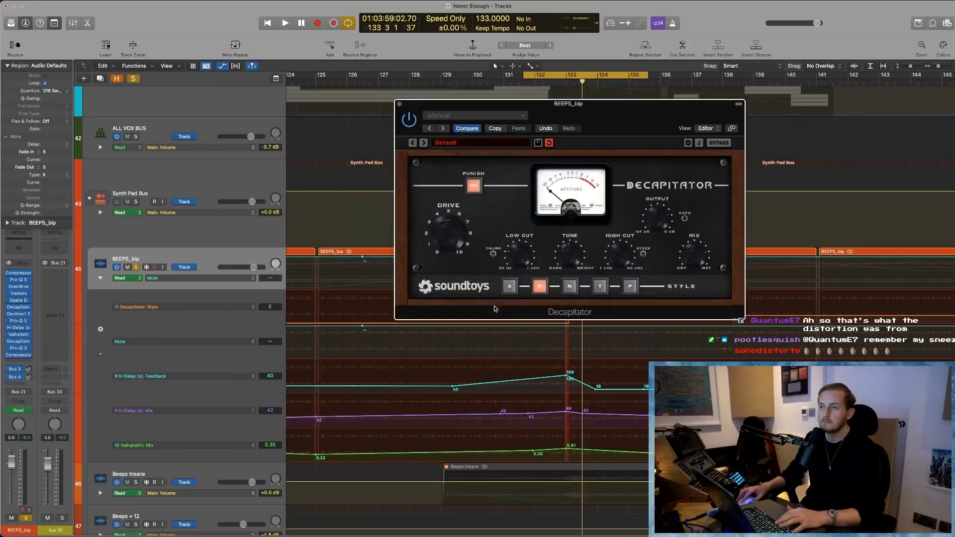
key(space)
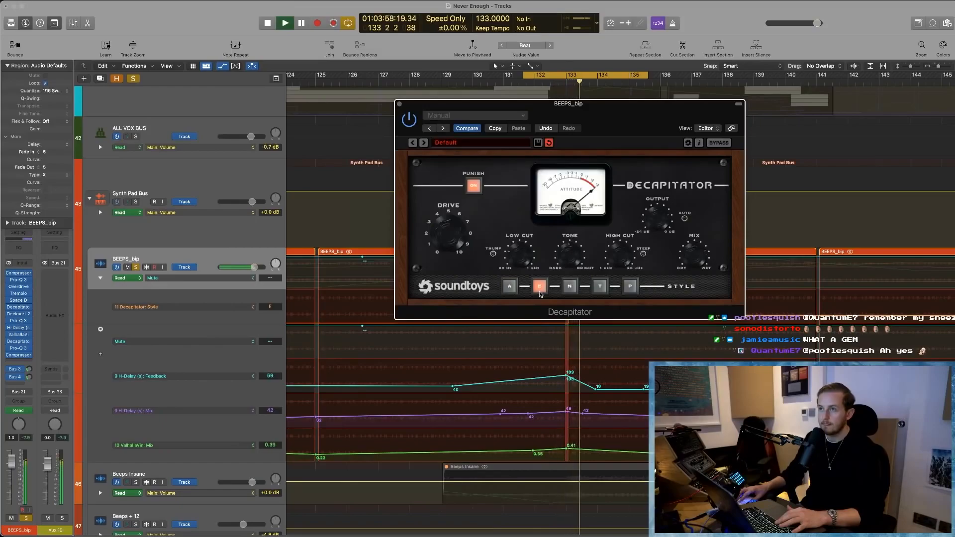
key(space)
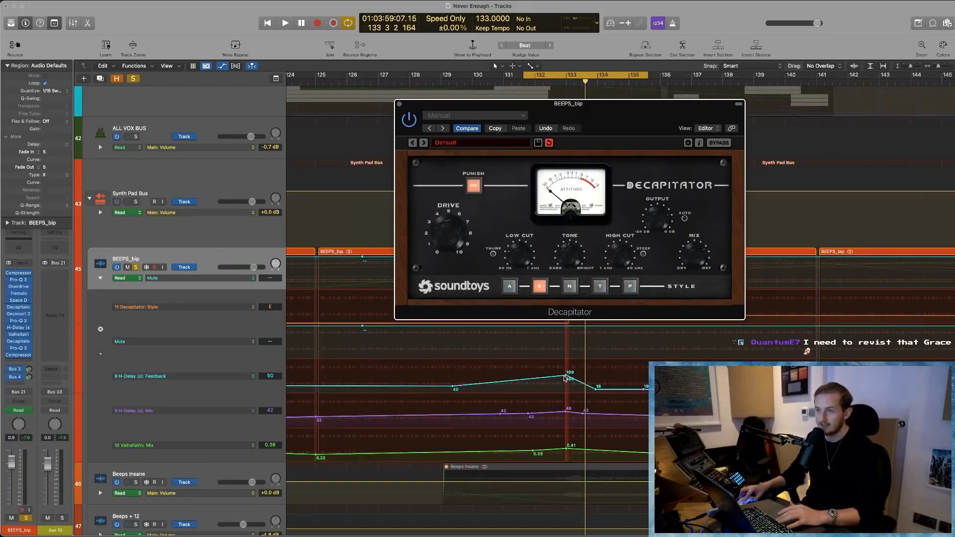
- Replay the cycle around bar 133 and audition Decapitator's N style on BEEPS_bip
key(super+Right)
key(super+Right)
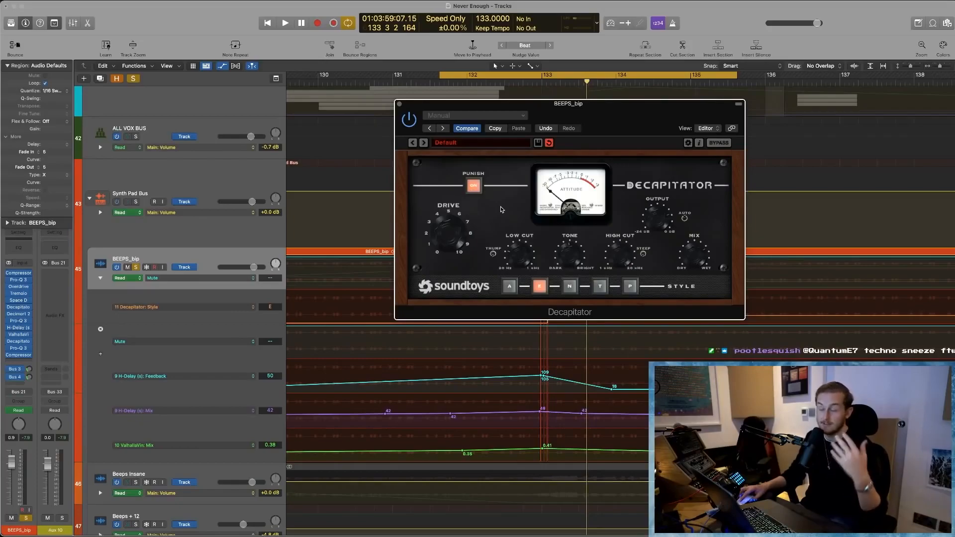
key(space)
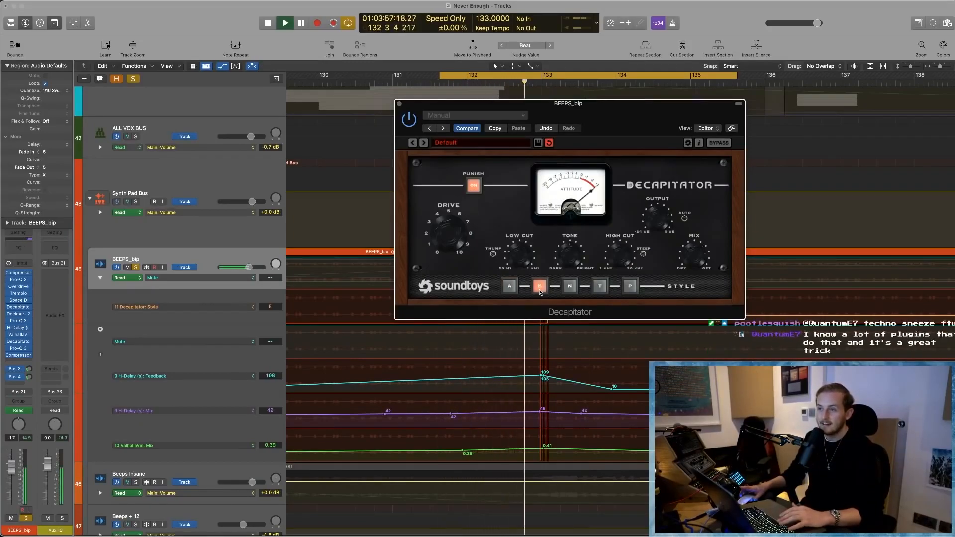
key(space)
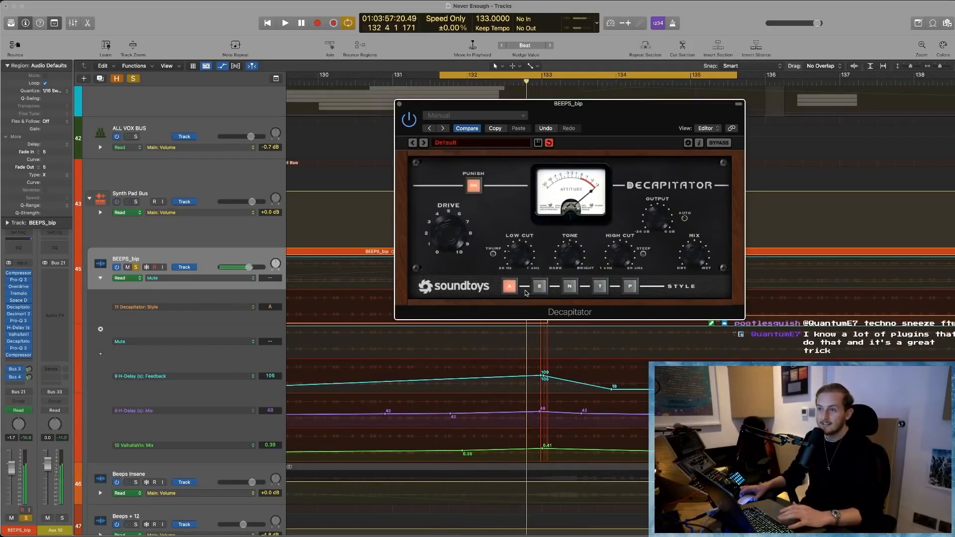
click(570, 286)
key(space)
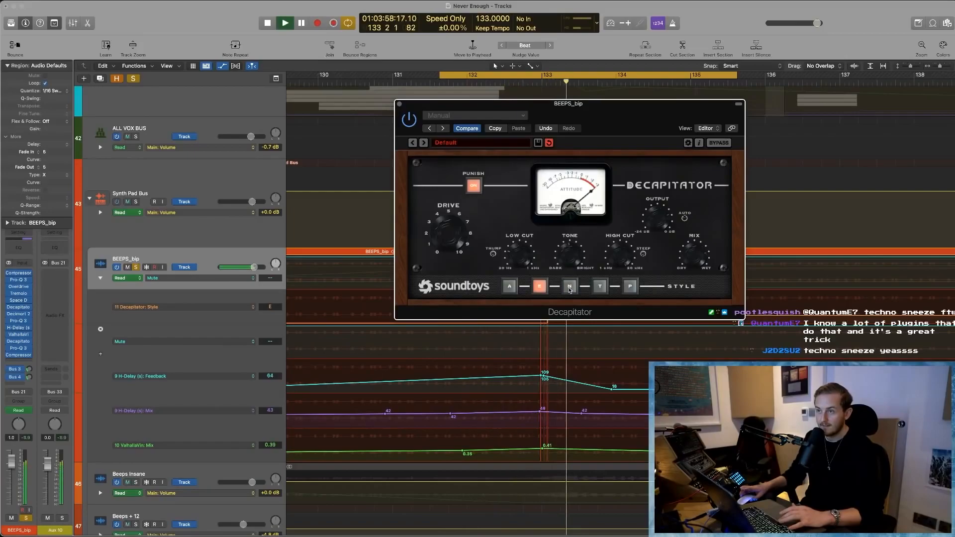
- Compare Decapitator's T and P styles during looped playback of BEEPS_bip, and stop playback
click(600, 287)
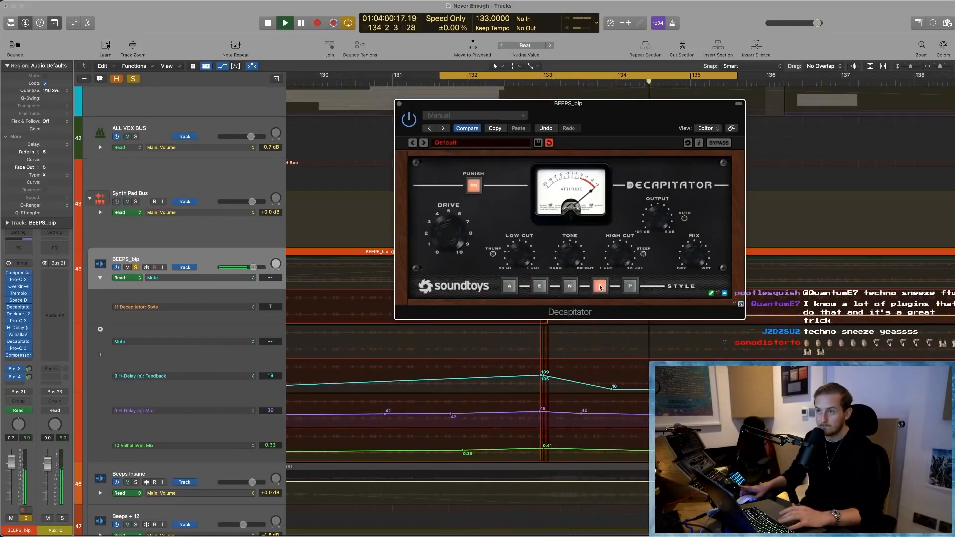
key(space)
key(space)
click(631, 287)
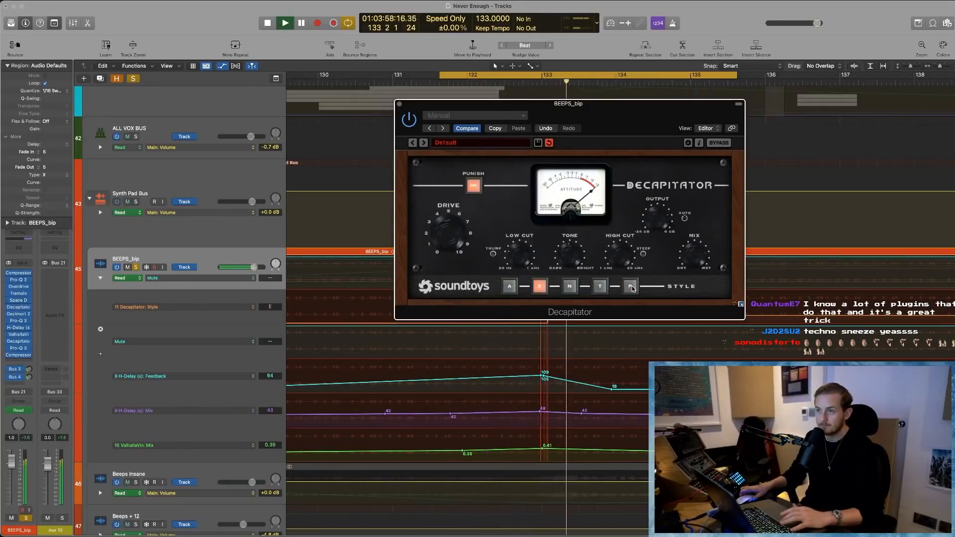
click(600, 286)
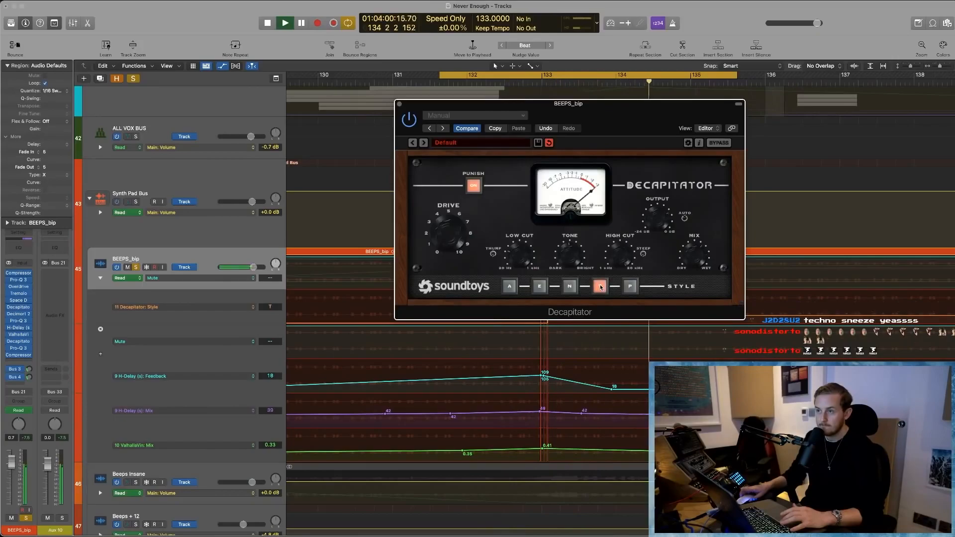
key(space)
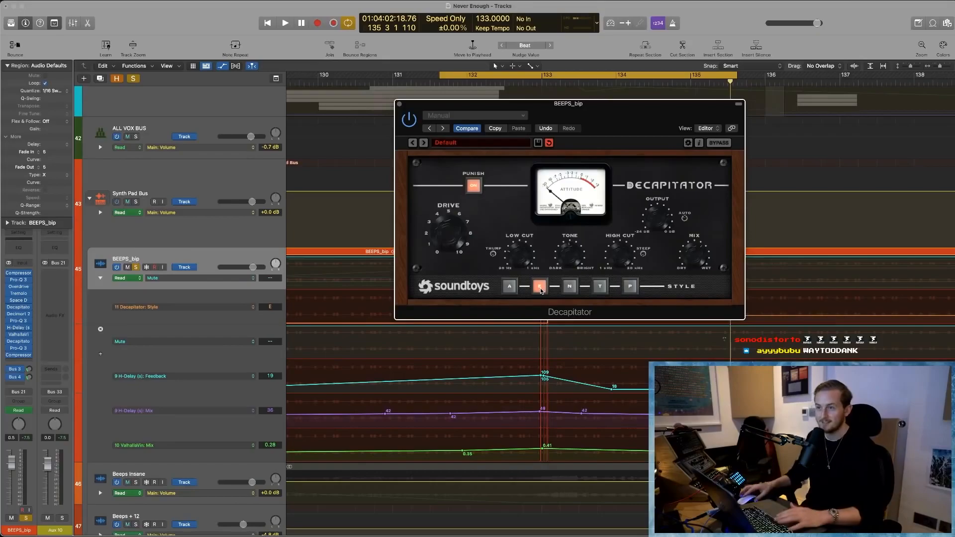
- Close Decapitator and turn off the solo on BEEPS_bip
click(400, 105)
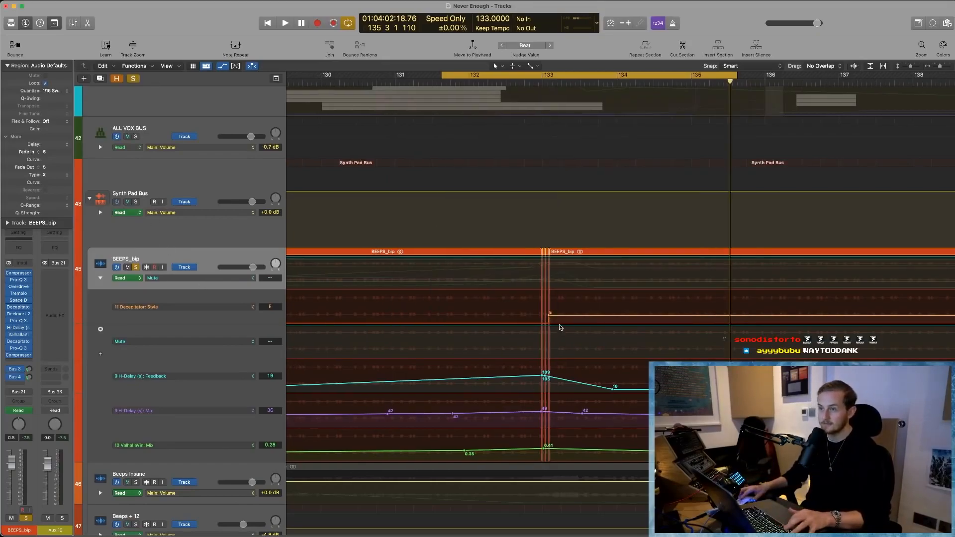
key(super+Left)
key(super+Left)
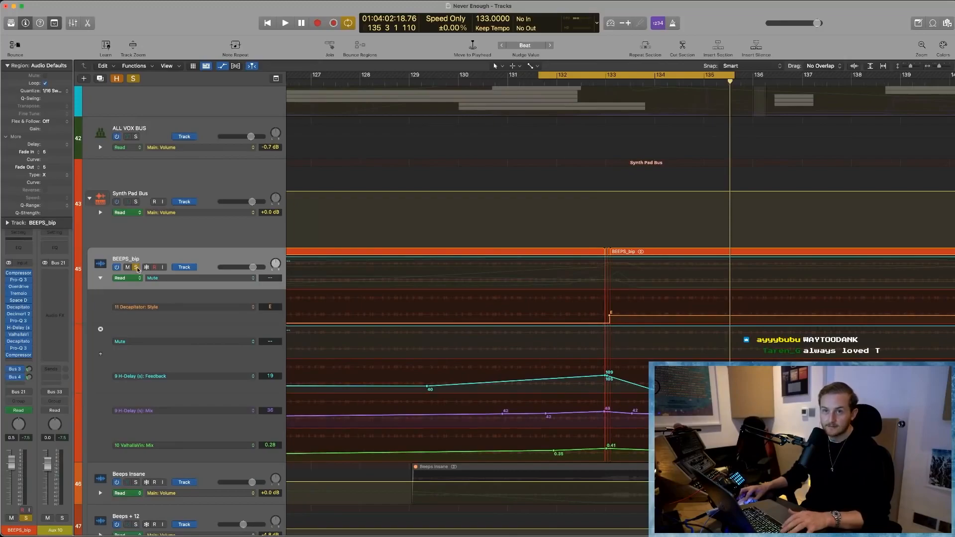
key(s)
scroll(621, 308, right, 2)
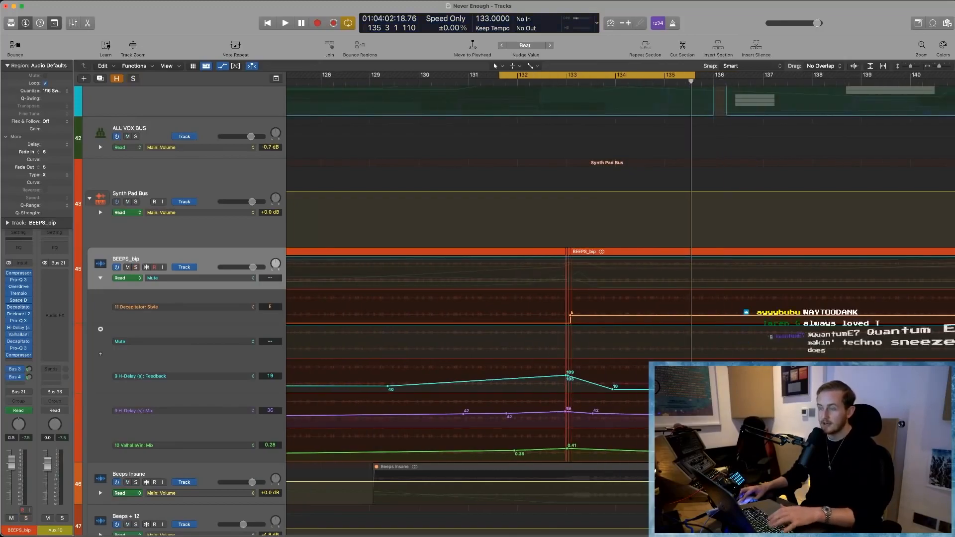
- Hide the track automation and mute the BEEPS_bip region starting at bar 133
key(a)
key(super+Left)
key(super+Left)
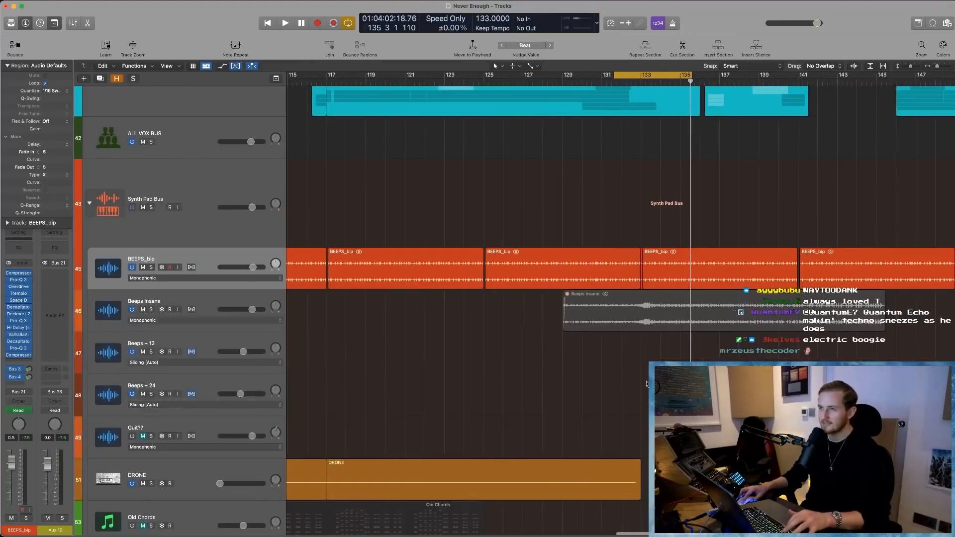
scroll(664, 300, right, 4)
click(628, 263)
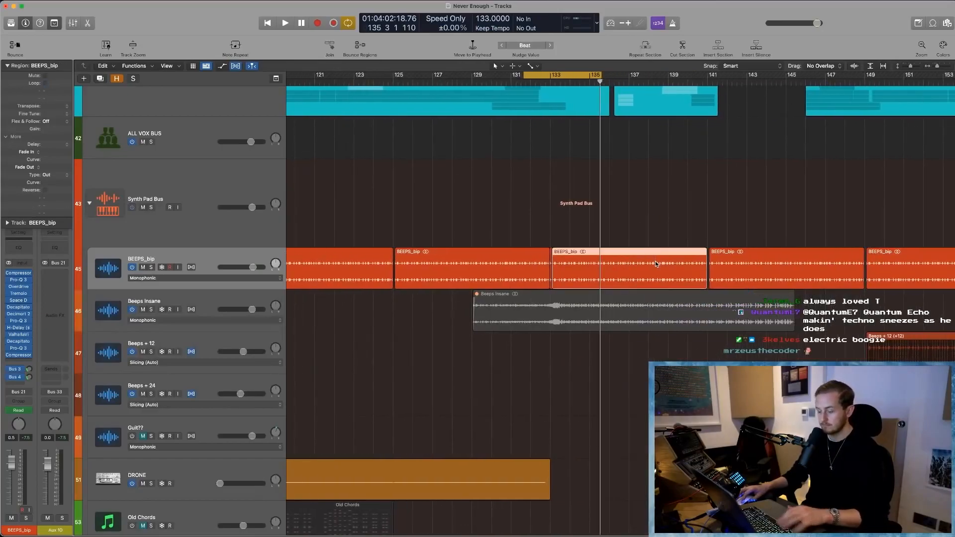
key(ctrl+m)
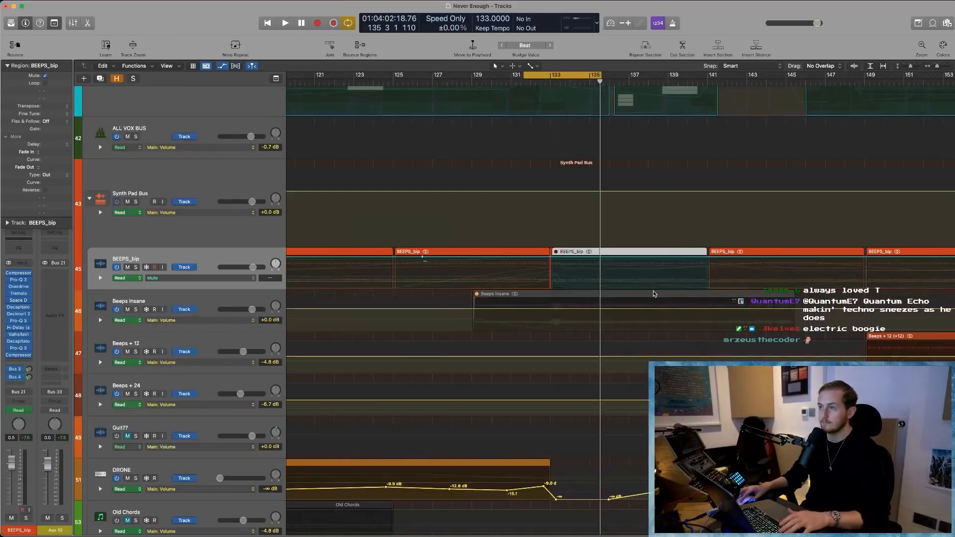
- Try muting the whole BEEPS_bip track and undo the latest change
click(158, 304)
key(Up)
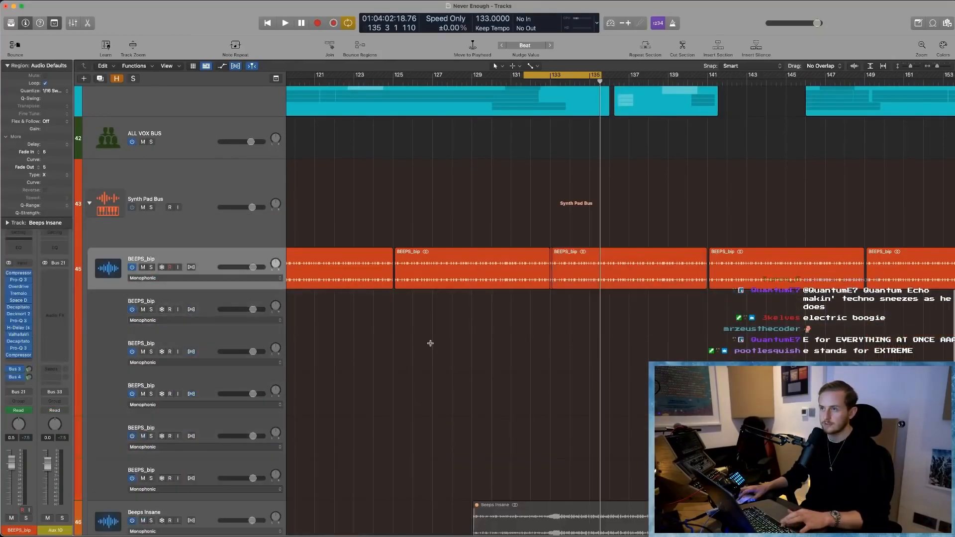
key(ctrl+m)
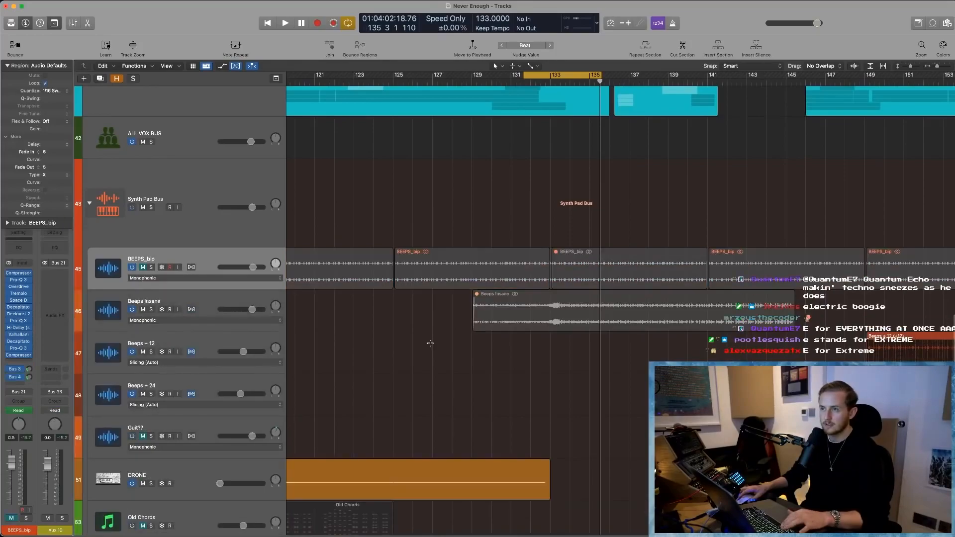
key(super+z)
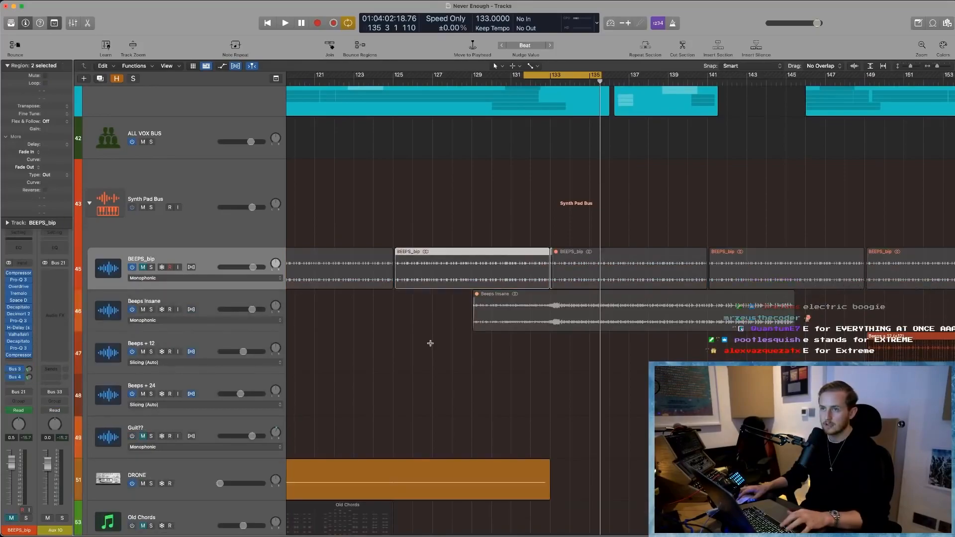
click(425, 345)
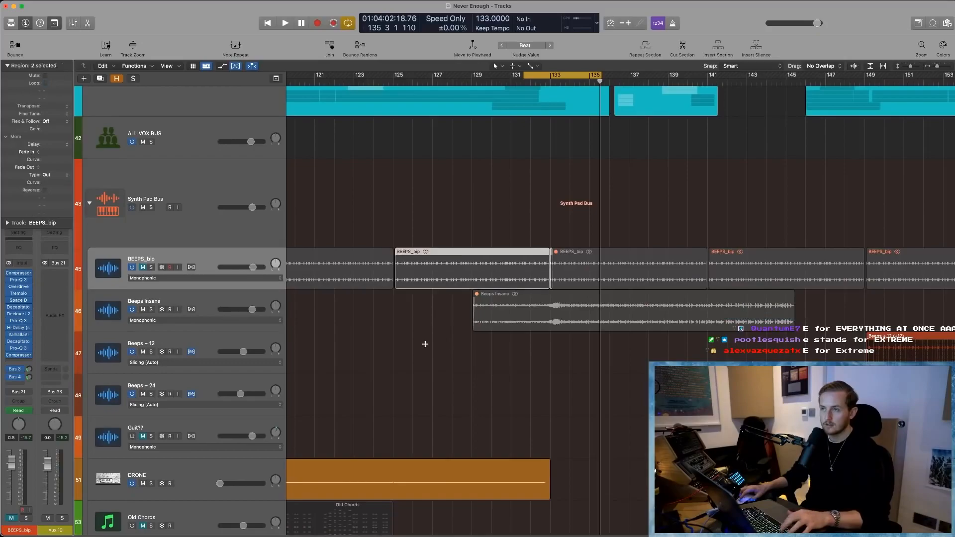
key(ctrl+m)
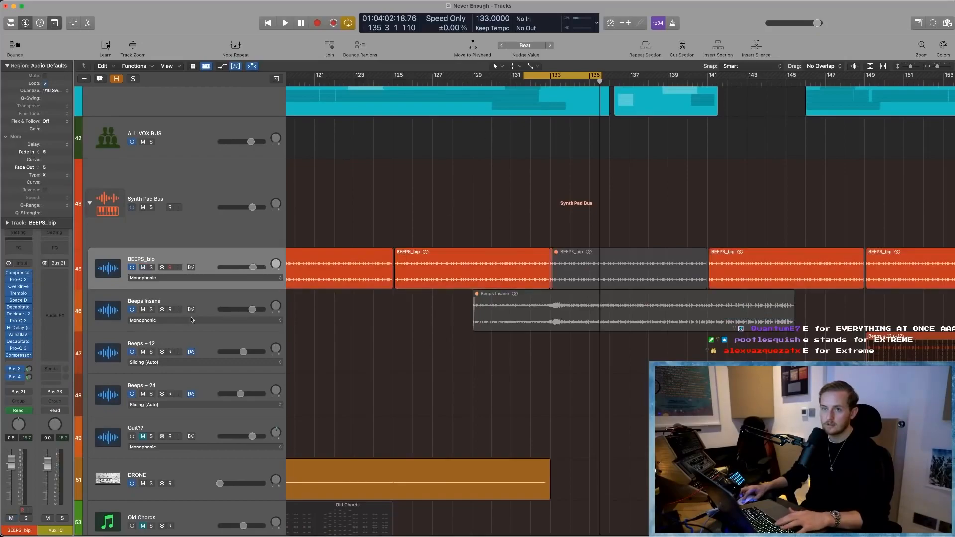
- Unmute the Beeps Insane region, and display the track automation with the playhead at bar 127
click(496, 319)
key(ctrl+m)
click(528, 177)
click(442, 82)
key(a)
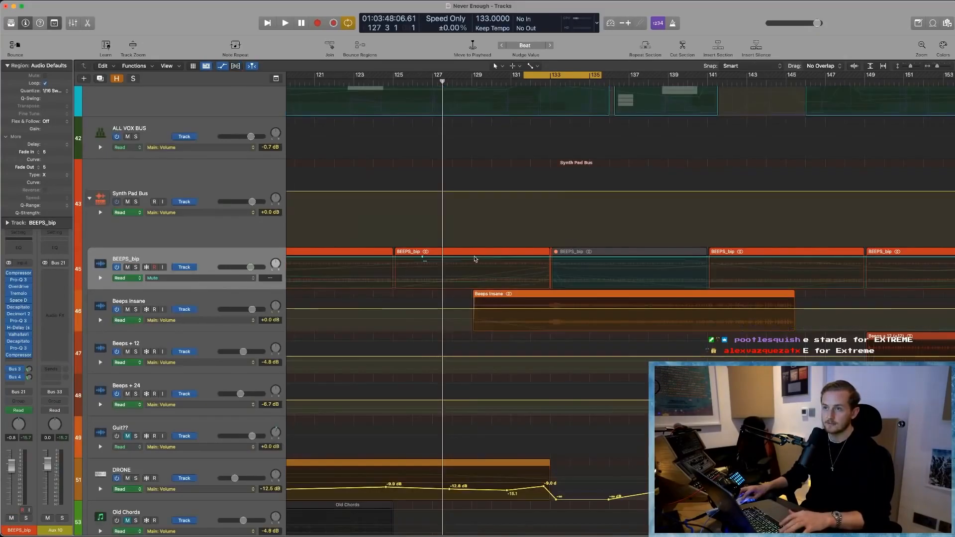
- Undo the last two changes to restore BEEPS_bip's mute automation, and play from about bar 129
key(super+z)
key(super+z)
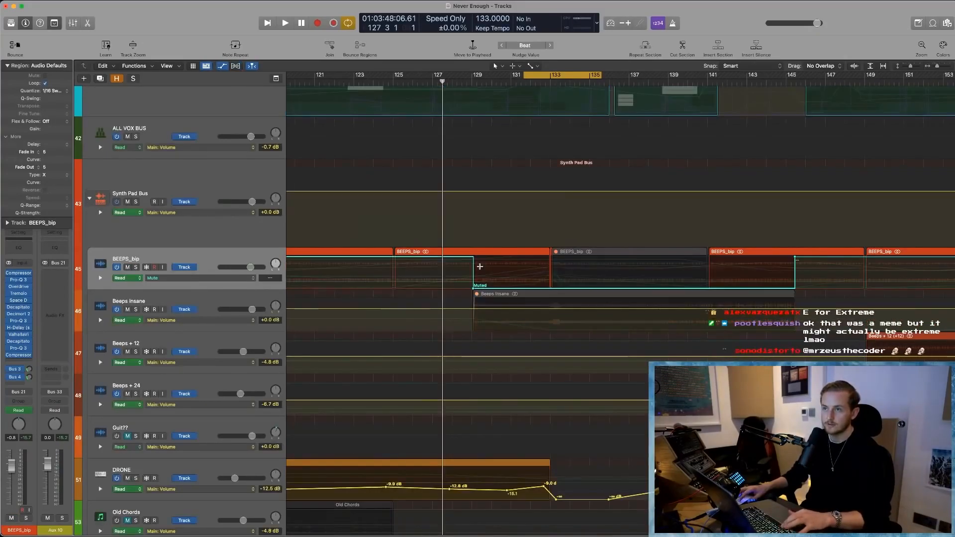
click(480, 266)
click(470, 81)
key(space)
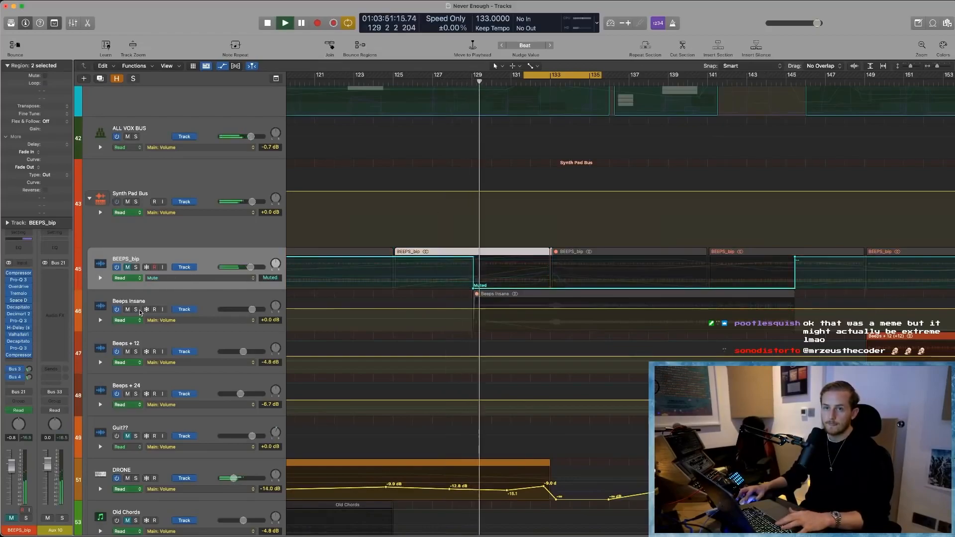
- Solo Beeps Insane and unmute its region, restart playback from about bar 128, and dismiss the overload alert
click(136, 310)
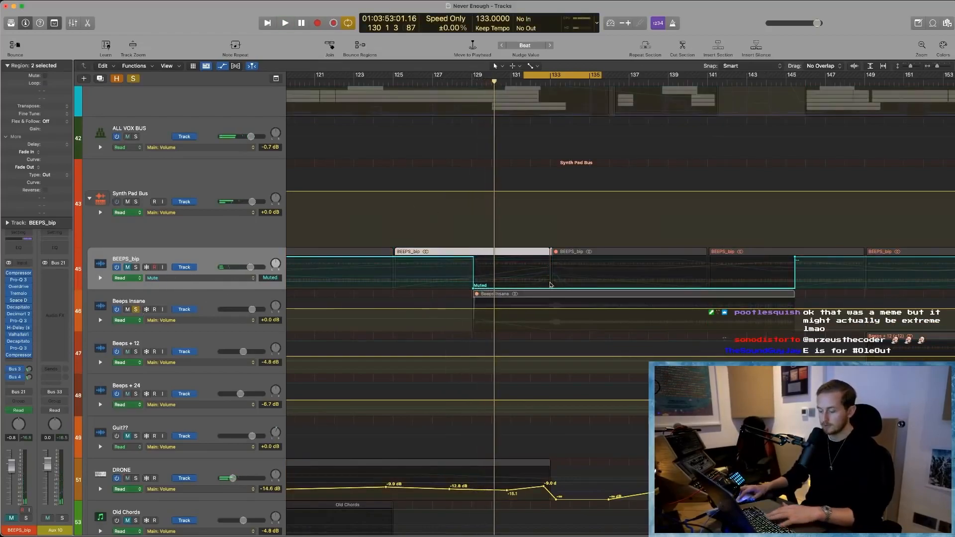
click(540, 294)
click(451, 81)
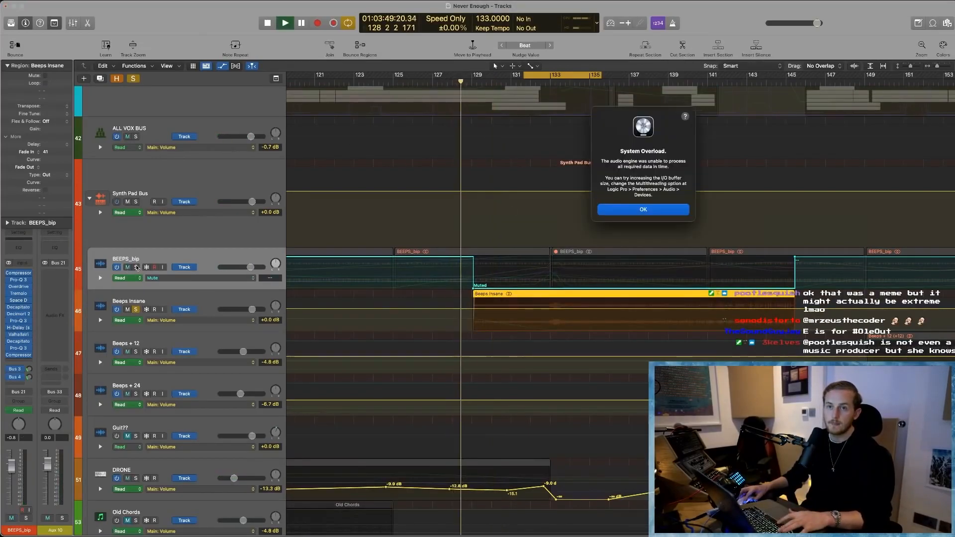
key(Return)
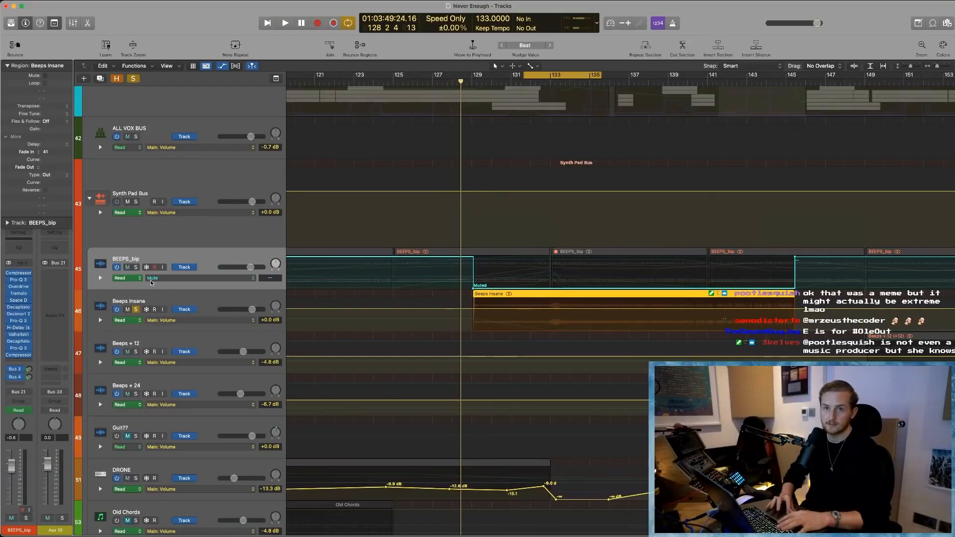
- Solo BEEPS_bip alongside Beeps Insane, play their handover at bar 129, and clear the solos
click(135, 268)
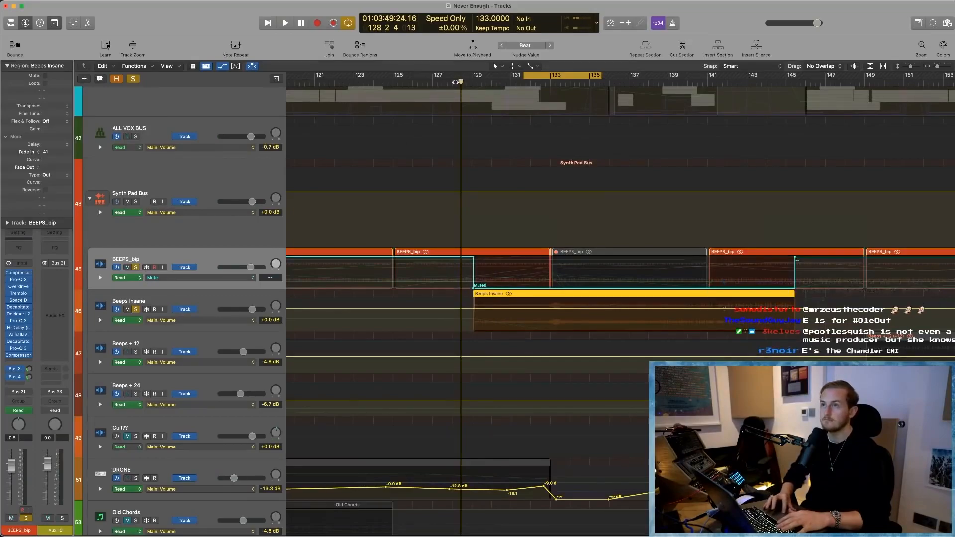
click(451, 80)
key(space)
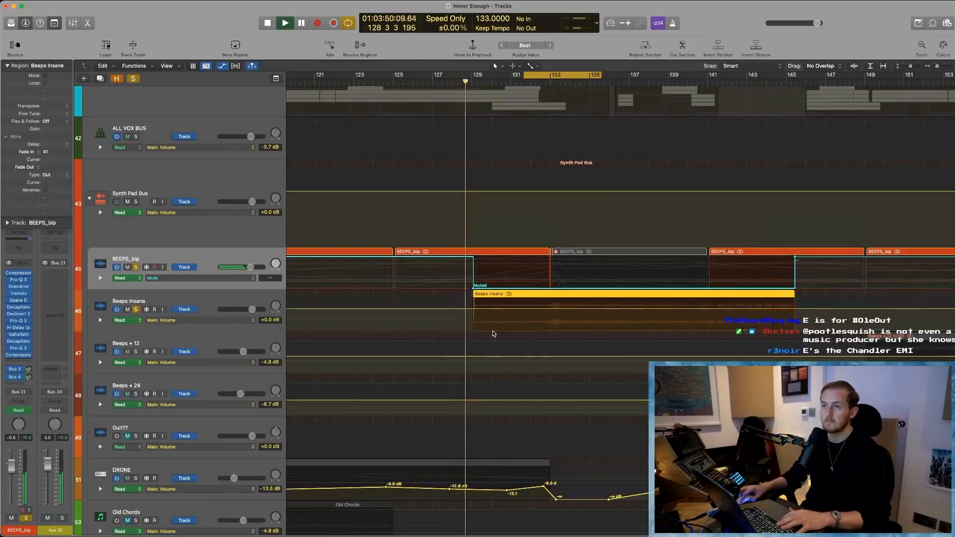
key(space)
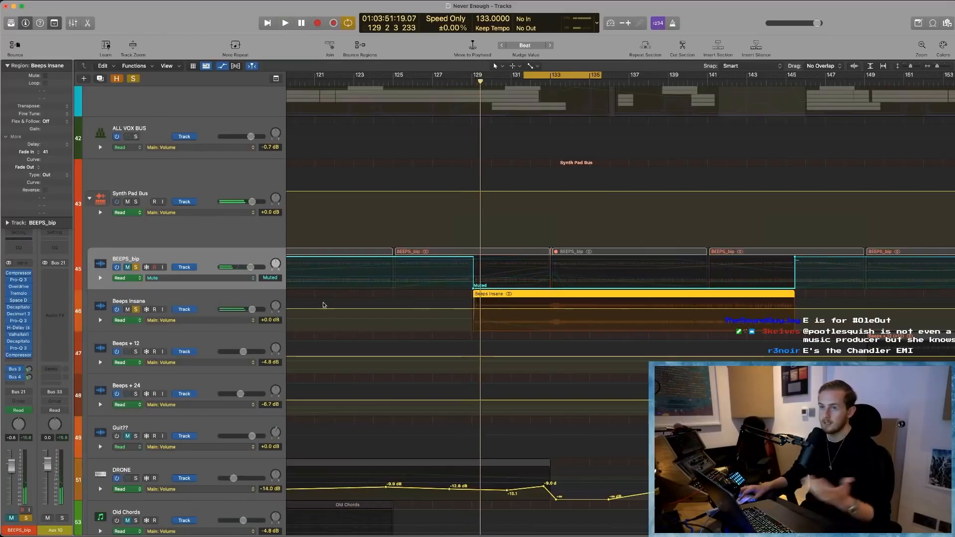
key(ctrl+s)
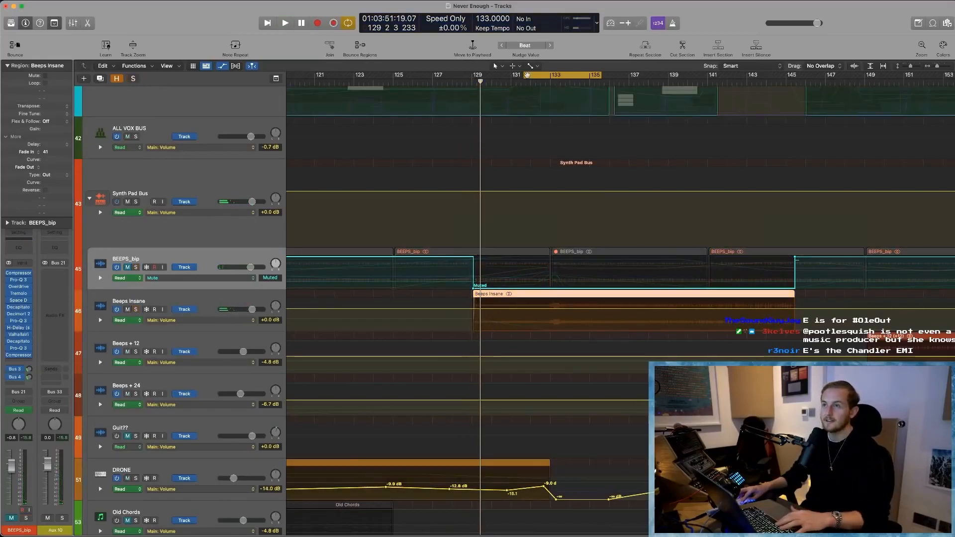
- Play the handover from BEEPS_bip to Beeps Insane in the full mix from about bar 128
click(453, 81)
key(space)
scroll(502, 302, up, 3)
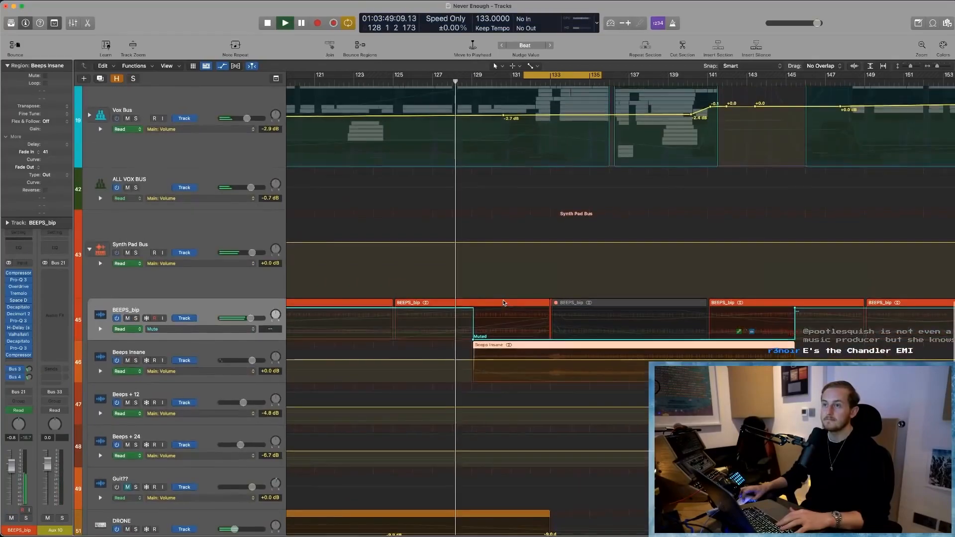
key(ctrl+m)
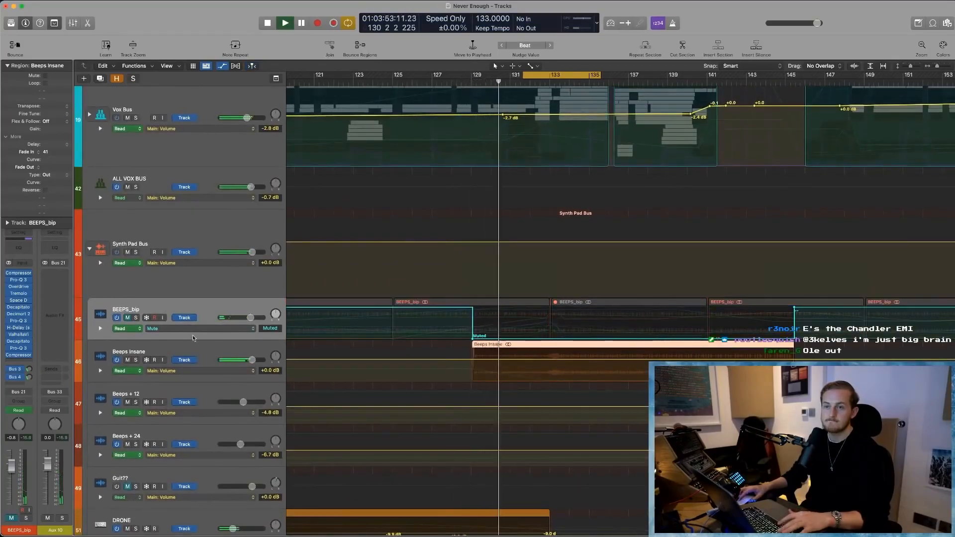
- Solo Beeps Insane, hide the track automation, and examine its waveform in close-up around bar 133
click(136, 360)
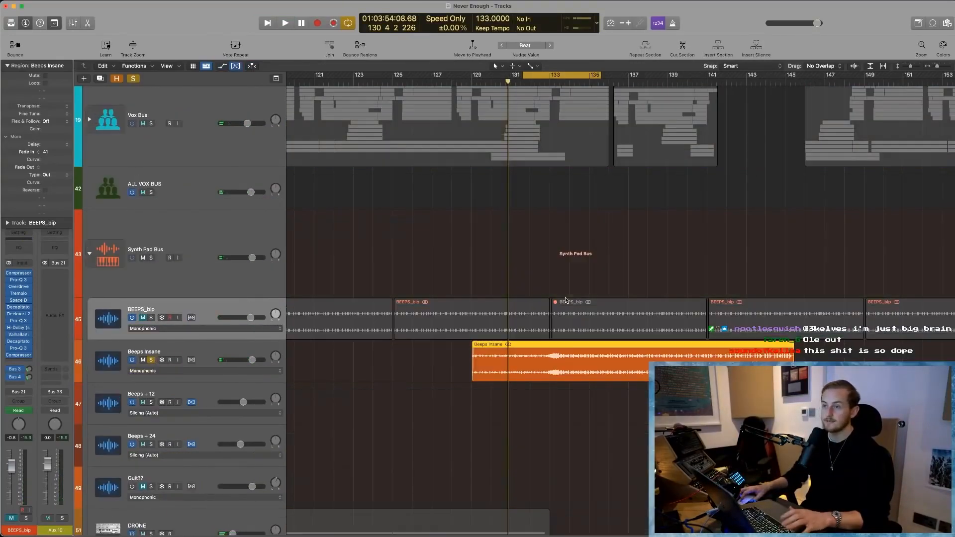
key(super+f)
drag(591, 263, 495, 494)
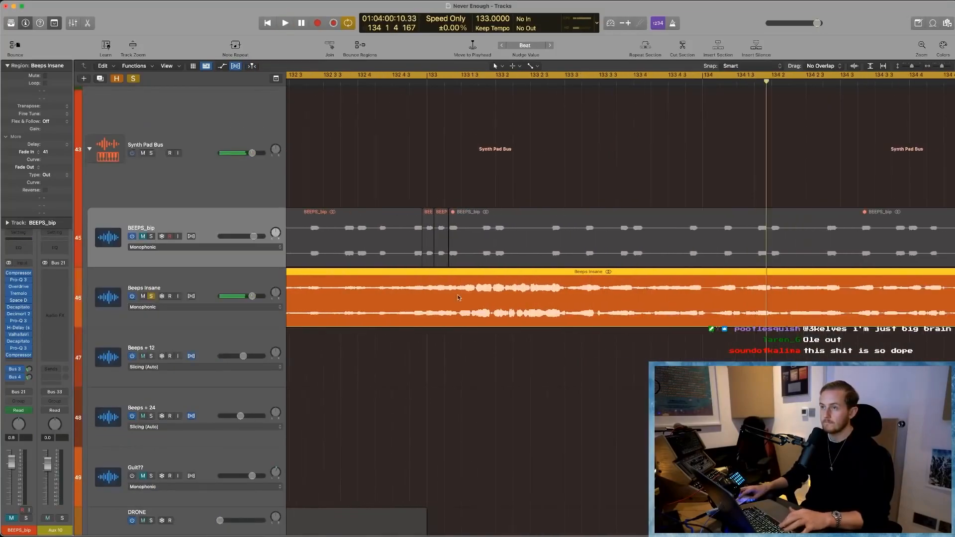
key(super+Left)
key(super+Left)
key(super+Left)
key(super+Left)
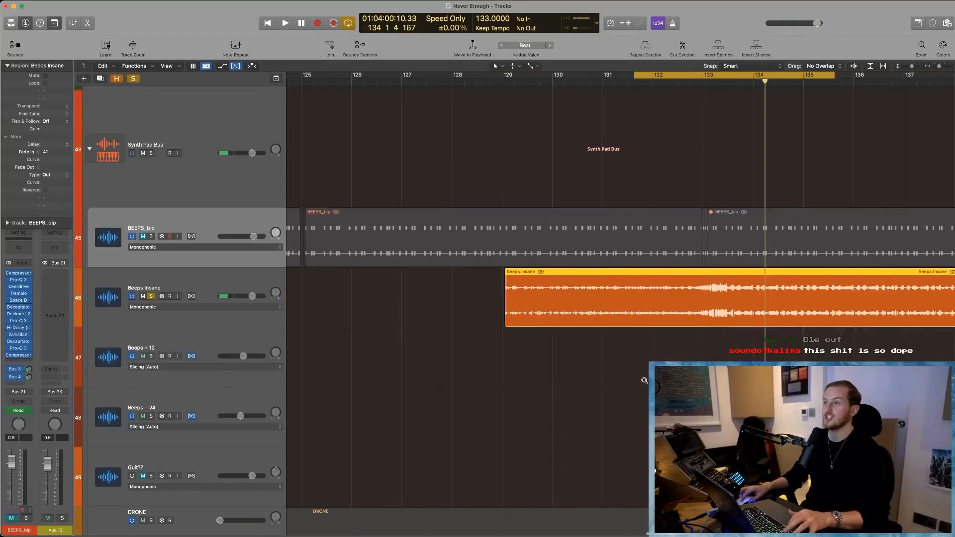
ctrl+alt+click(645, 381)
scroll(550, 378, up, 15)
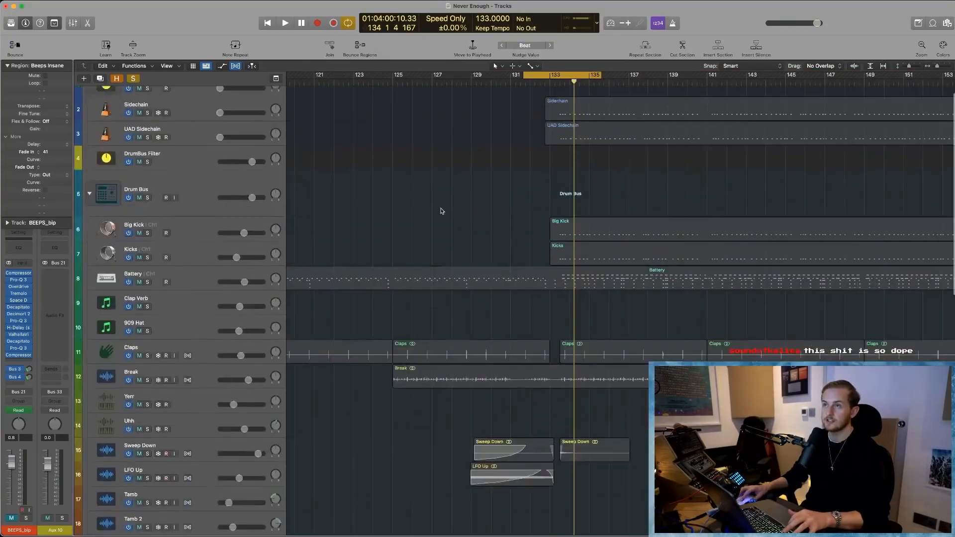
- Clear the solo, turn off cycling, and play the full mix from about bar 129, dismissing the overload alert
key(ctrl+s)
key(c)
click(488, 83)
key(space)
scroll(586, 275, down, 5)
scroll(585, 275, down, 1)
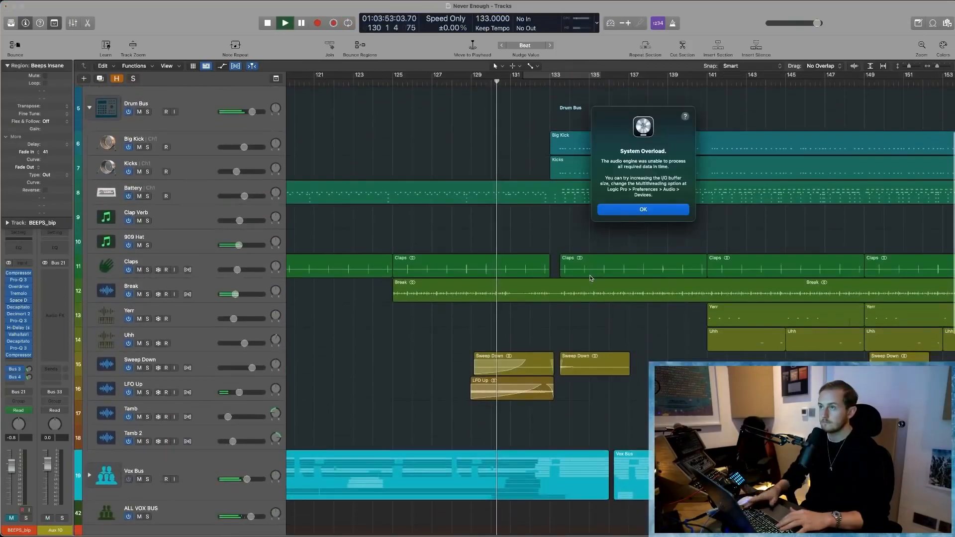
key(Return)
key(space)
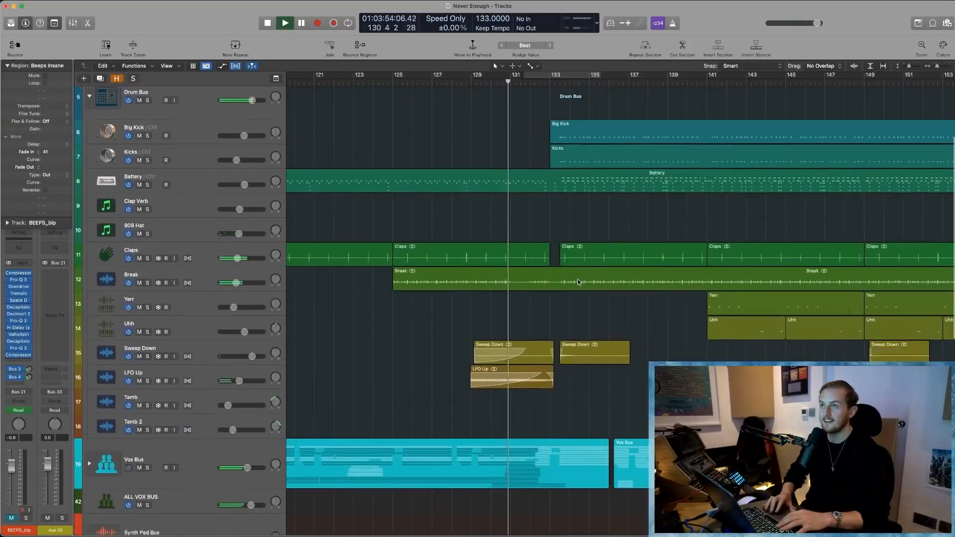
scroll(578, 279, down, 10)
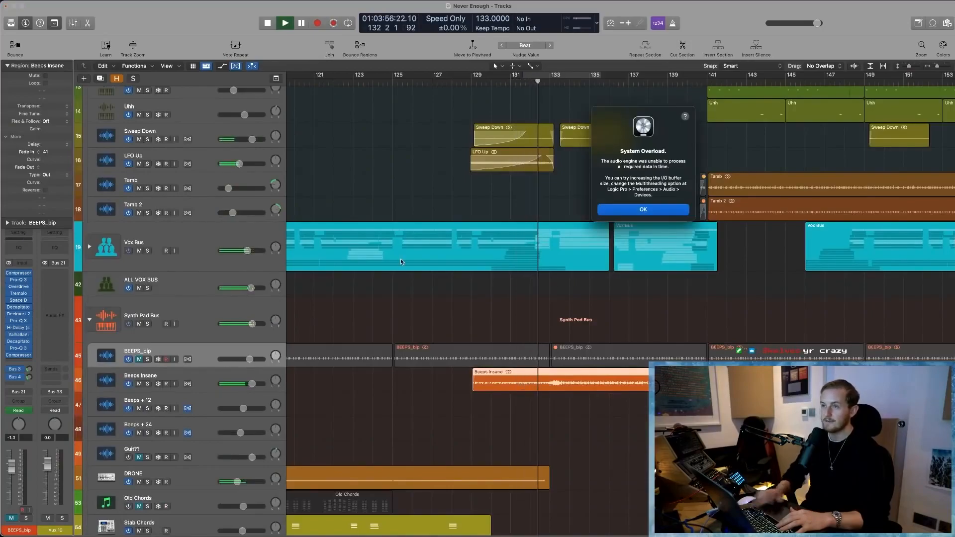
- Dismiss the overload alert, switch off the Vox Bus track, and play from bar 130
key(Return)
key(super+a)
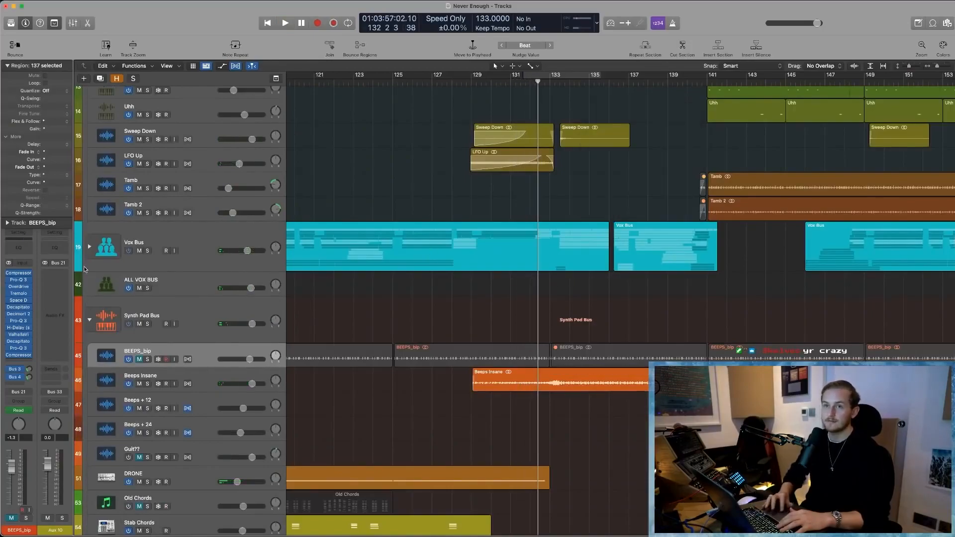
click(131, 253)
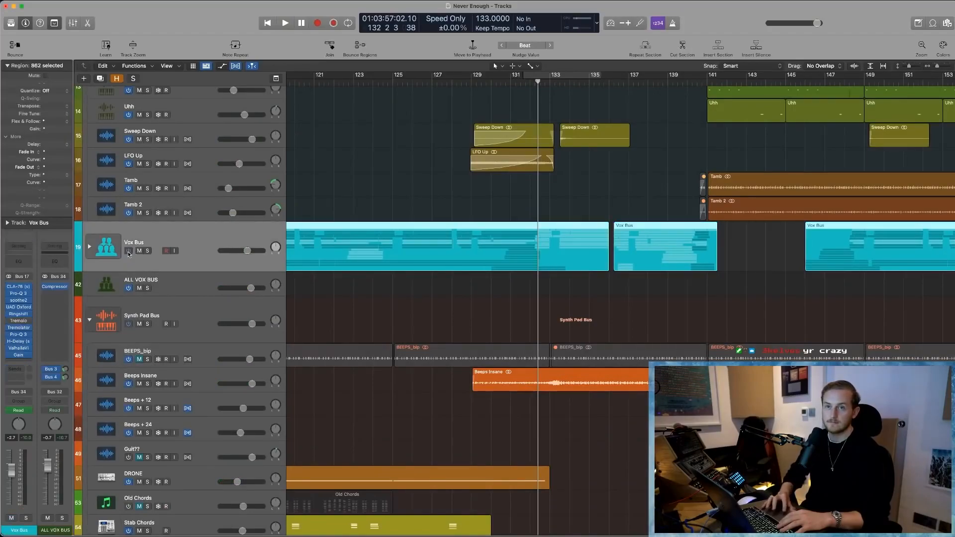
click(129, 252)
click(492, 82)
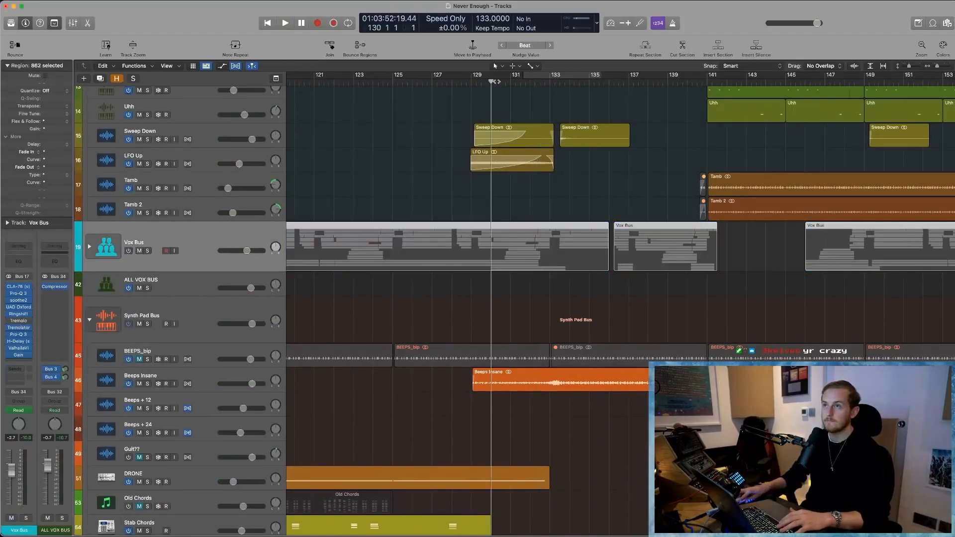
key(space)
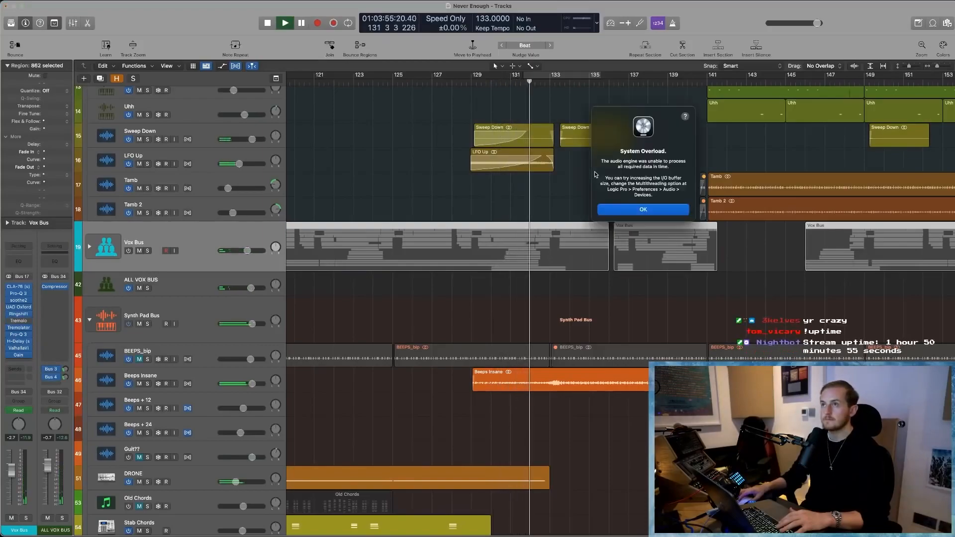
- Dismiss the overload alert, play Beeps Insane without vocals from about bar 132, and stop at about bar 136
key(Return)
click(544, 84)
key(space)
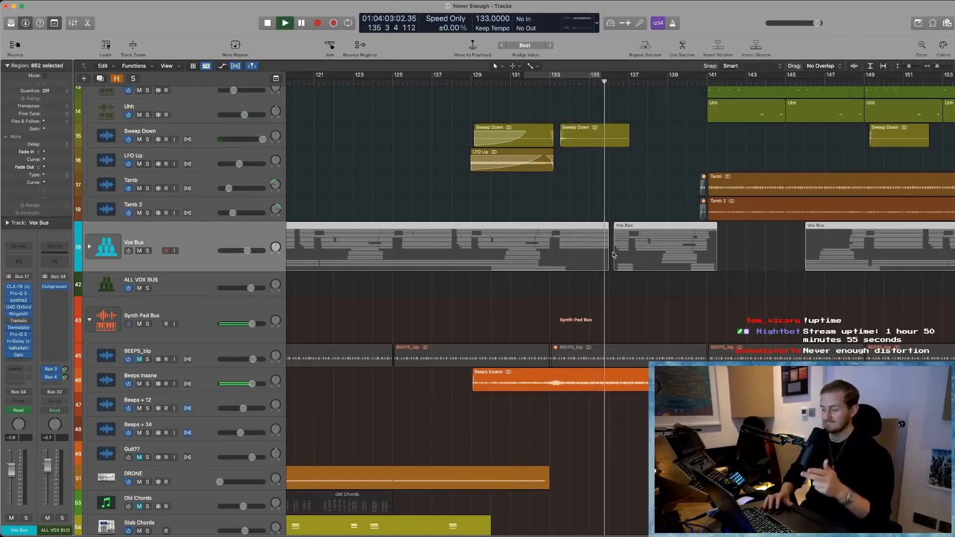
key(space)
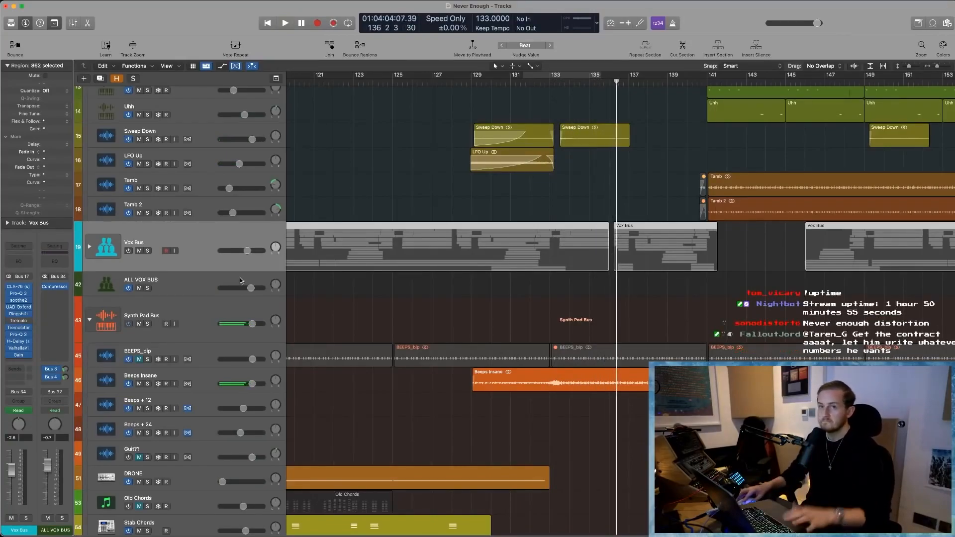
- Switch the Vox Bus track back on
click(154, 268)
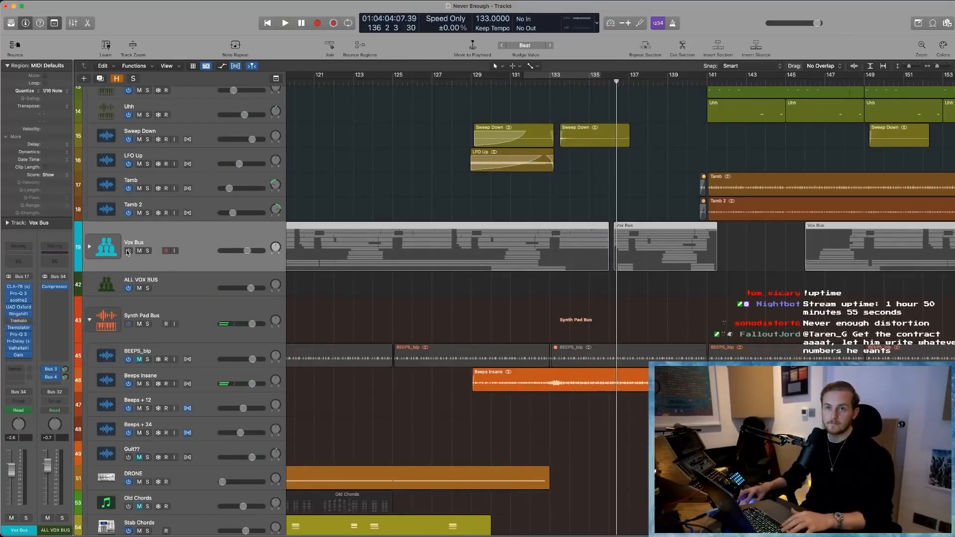
click(446, 324)
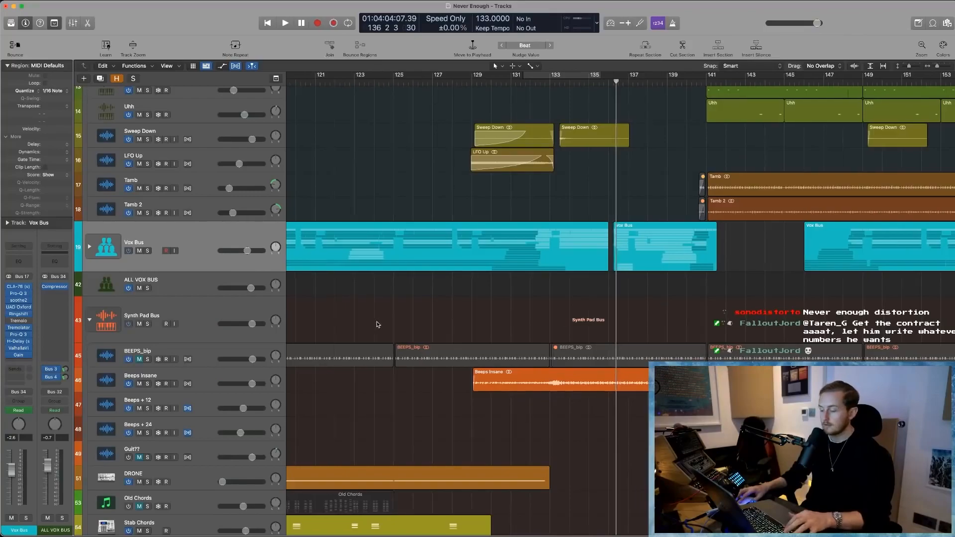
key(super+Left)
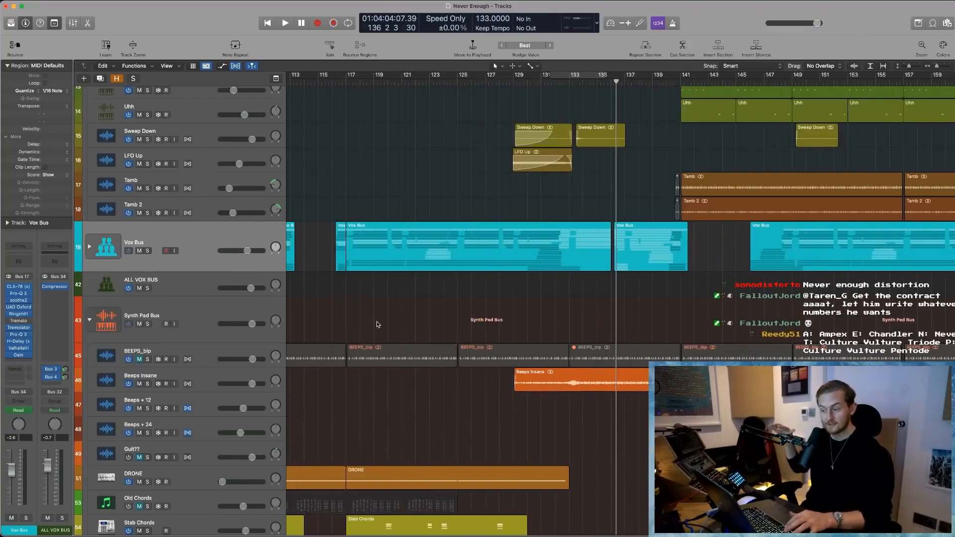
scroll(406, 321, down, 3)
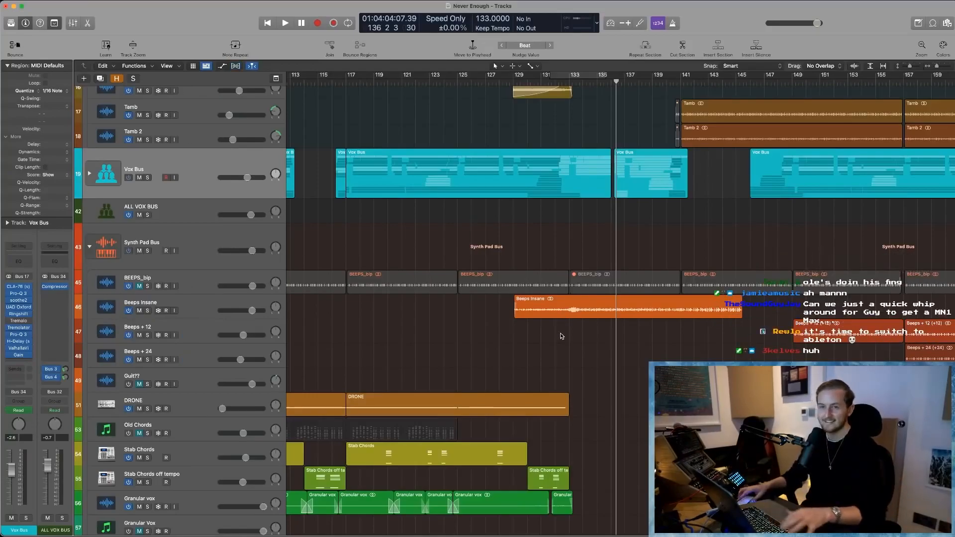
- Set the cycle range over the section from bar 93 to bar 109
ctrl+alt+click(568, 352)
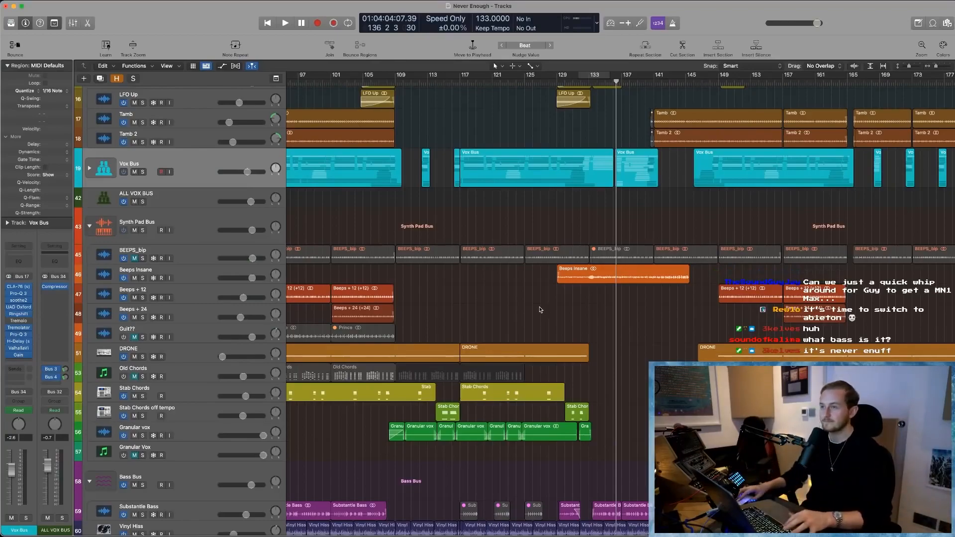
scroll(542, 325, down, 1)
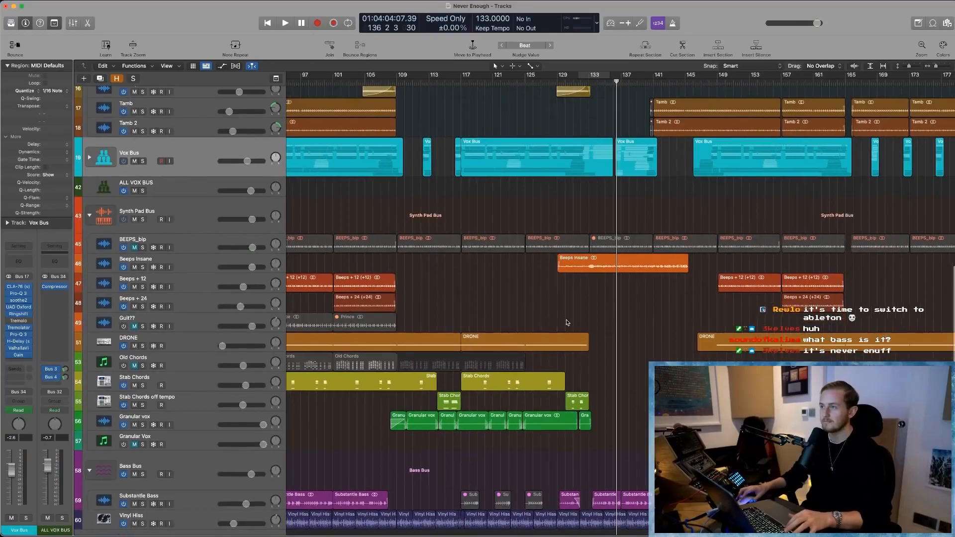
key(super+Left)
scroll(566, 323, left, 4)
drag(401, 77, 510, 78)
click(378, 249)
drag(378, 255, 535, 312)
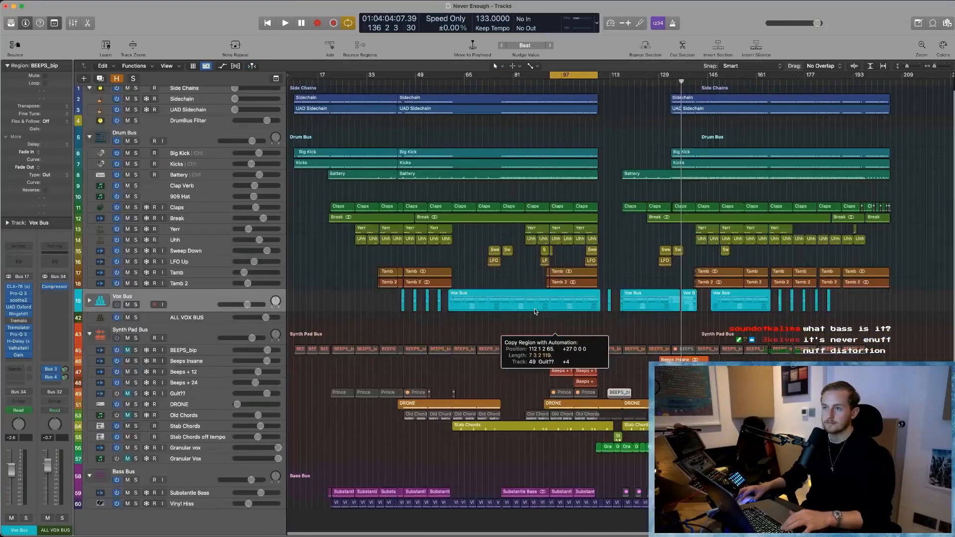
key(super+z)
- Select the two Beeps + 12 regions at bars 93 and 101, solo their track, and play from bar 93
drag(541, 362, 634, 405)
key(super+Right)
click(323, 206)
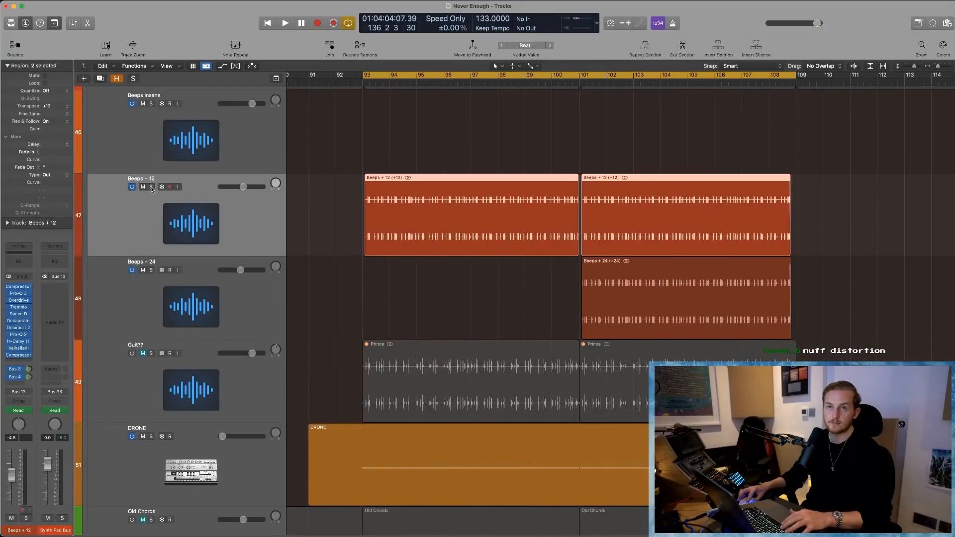
key(s)
key(space)
scroll(329, 204, left, 2)
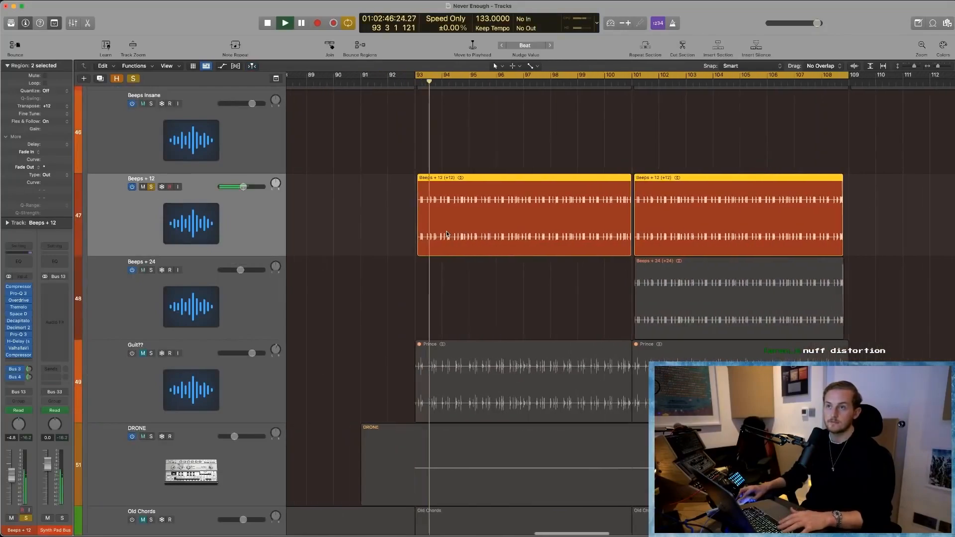
- Move playback to bar 101 and solo Beeps + 24 alongside Beeps + 12
key(space)
click(630, 80)
click(151, 269)
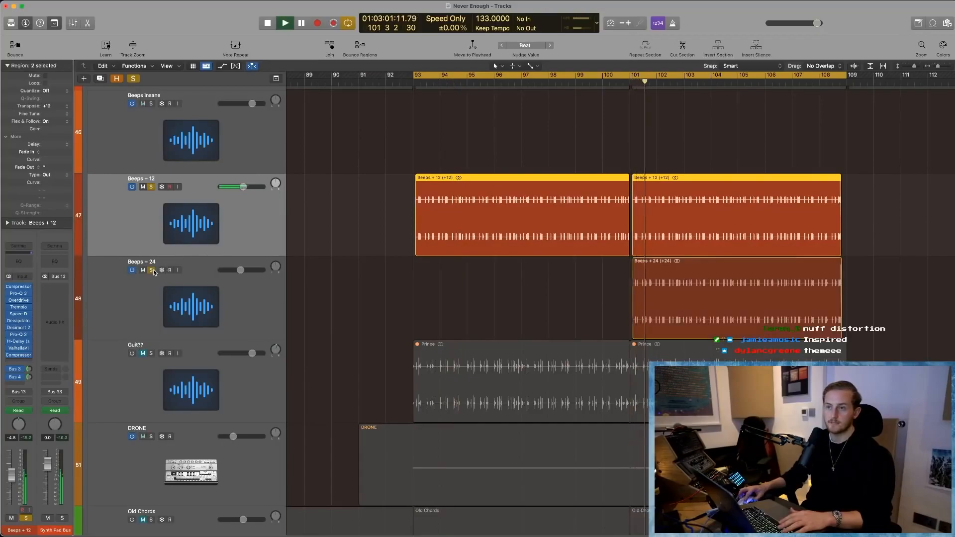
- Compare the timing of the Beeps + 12 and Beeps + 24 waveforms in close-up around bars 102 and 103
key(super+Right)
key(super+Right)
key(super+Right)
key(super+Right)
key(super+Right)
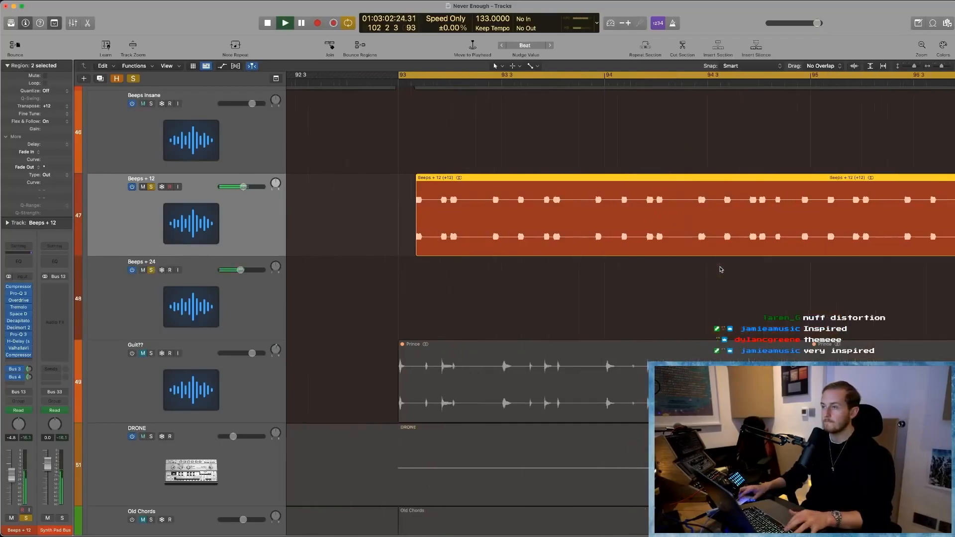
key(Return)
key(super+Right)
key(super+Right)
key(super+Right)
key(super+Right)
key(super+Right)
key(super+Right)
key(super+Left)
key(super+Left)
key(super+Left)
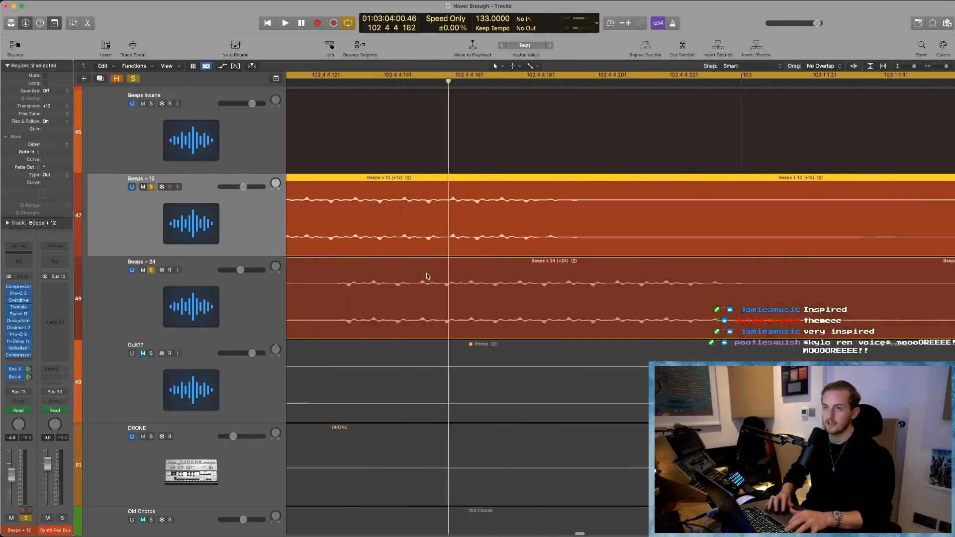
key(super+Left)
key(super+Left)
key(super+Left)
key(super+Left)
scroll(553, 276, right, 8)
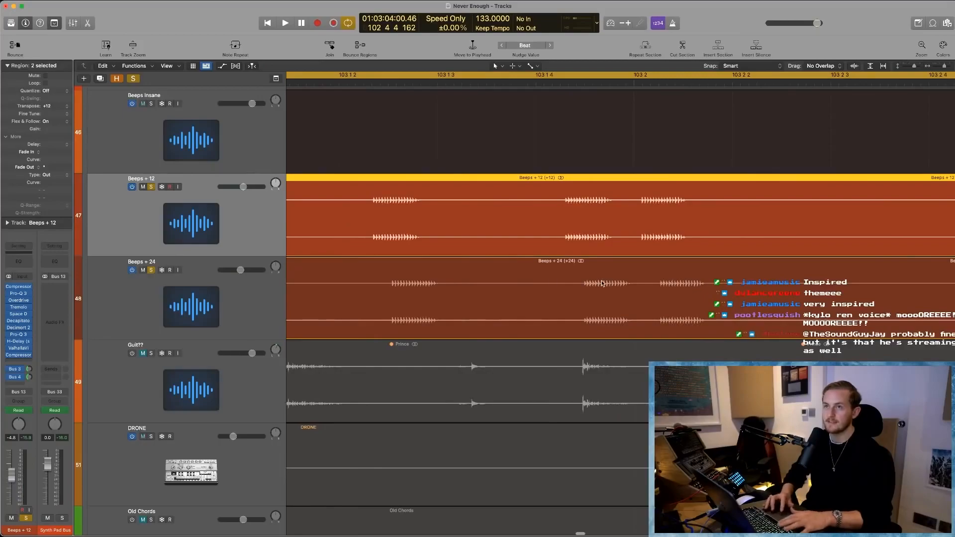
- Play the soloed Beeps + 12 and Beeps + 24 tracks within the cycled section from bar 93
key(space)
key(super+Left)
key(super+Left)
key(super+Left)
key(super+Left)
key(super+Left)
key(super+Left)
key(super+Left)
key(super+Left)
key(space)
- Display the track automation, show the ValhallaVin Mix lane on Beeps + 12, and play its rise into bar 109
key(a)
scroll(483, 246, left, 2)
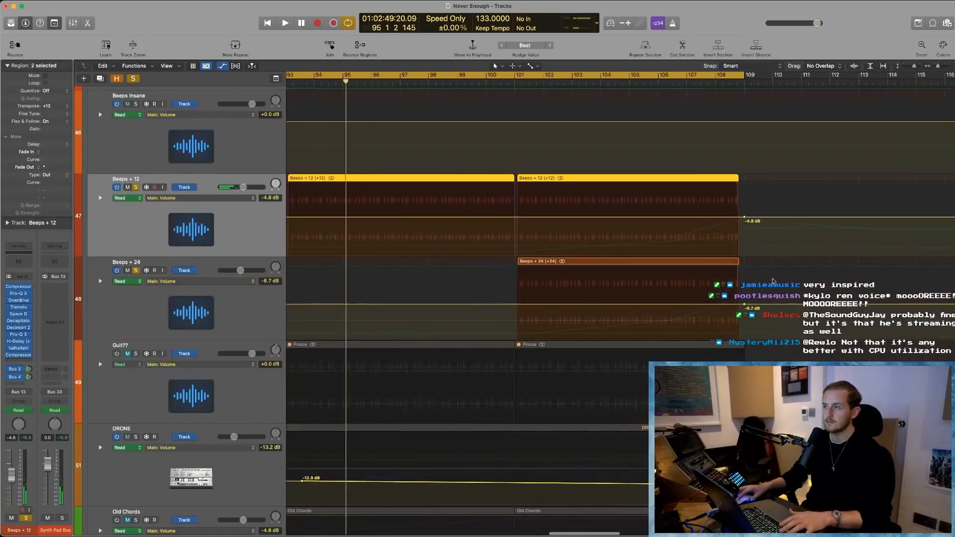
click(194, 198)
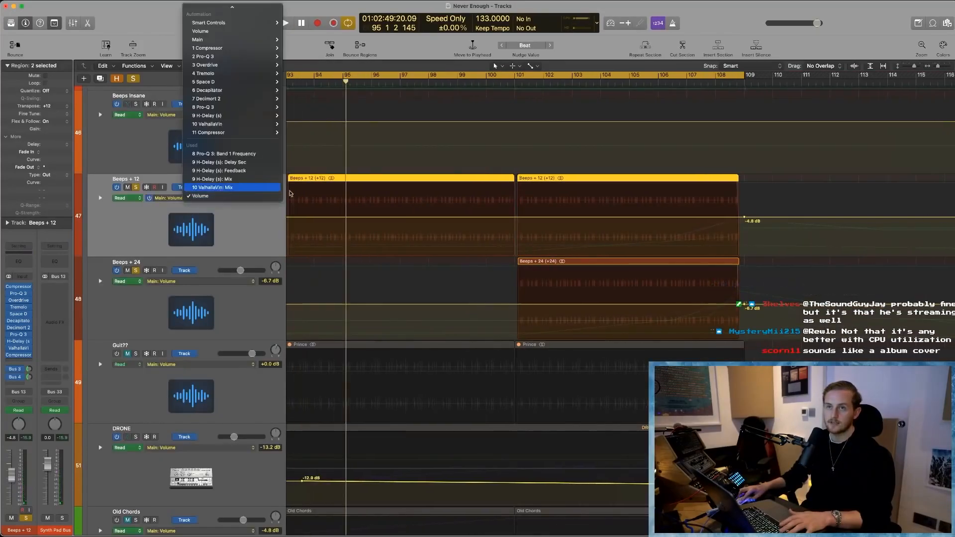
click(235, 188)
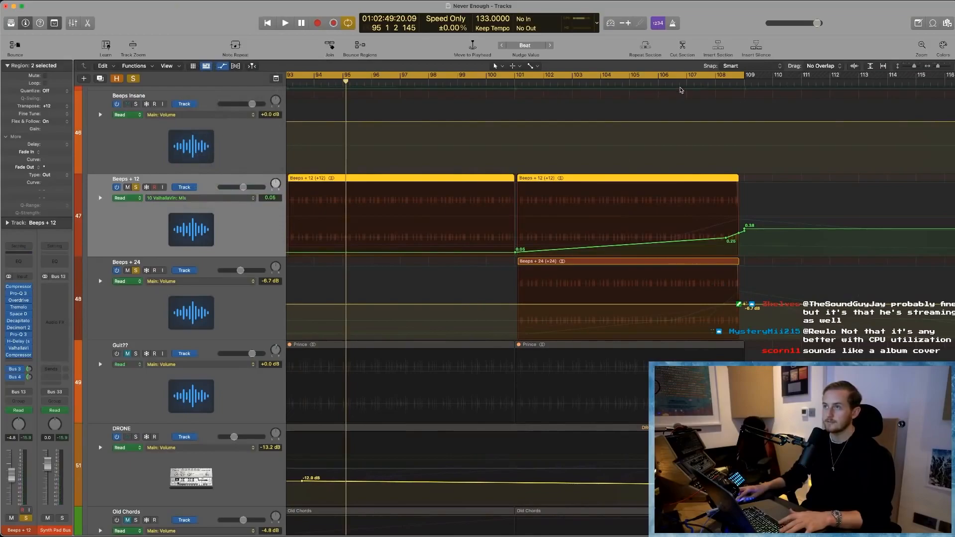
key(space)
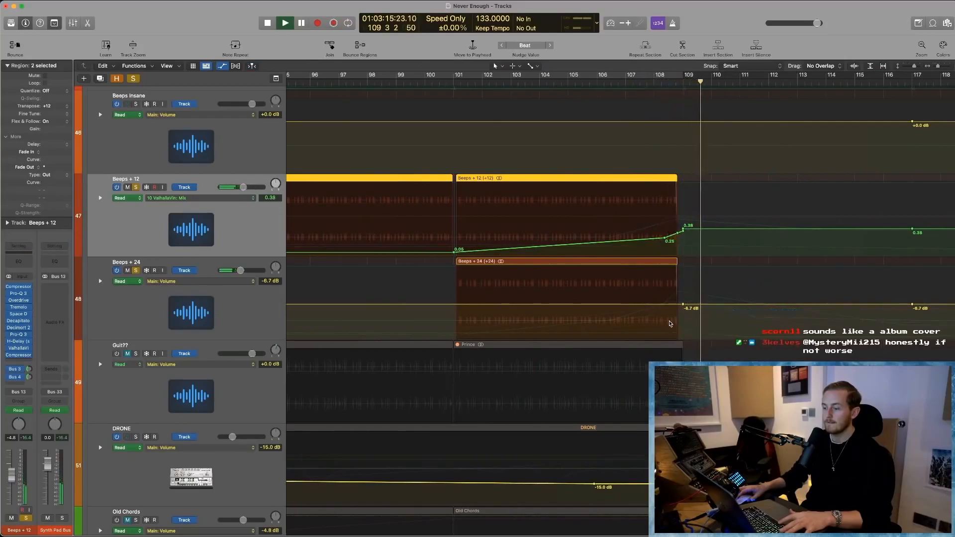
- Show the H-Delay Feedback automation on Beeps + 24, dismiss the overload alert, and restart playback
click(175, 282)
click(194, 254)
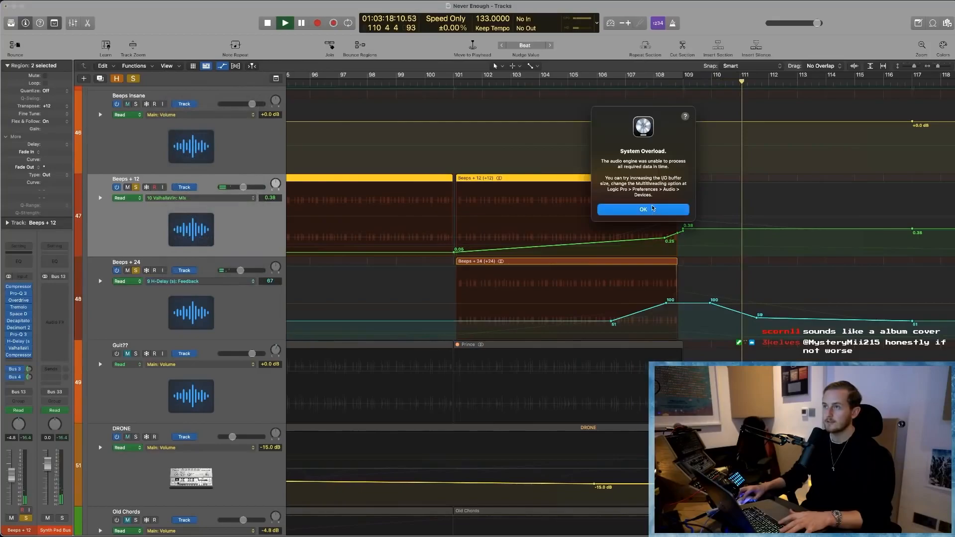
click(653, 209)
key(space)
- Show the H-Delay Delay Sec automation on Beeps + 24 and examine it more closely
click(175, 281)
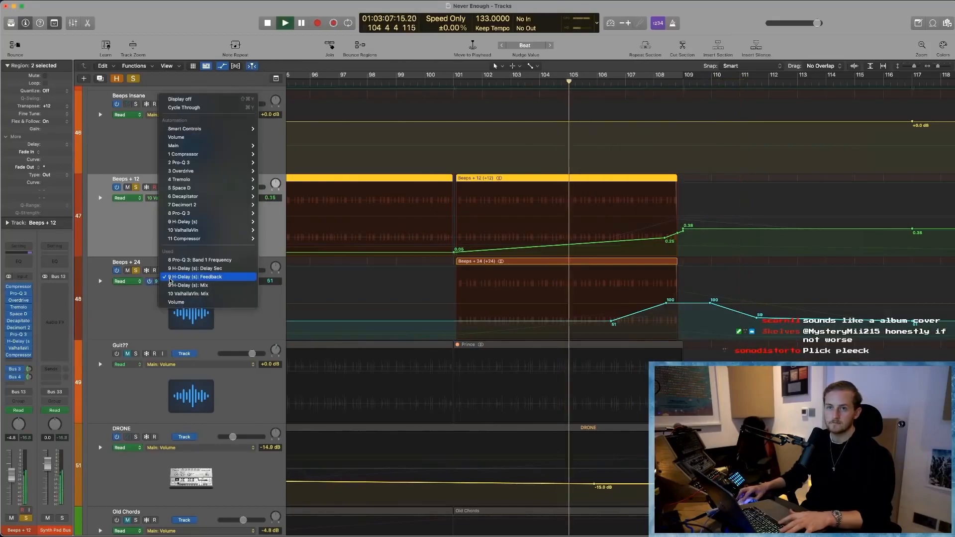
click(195, 269)
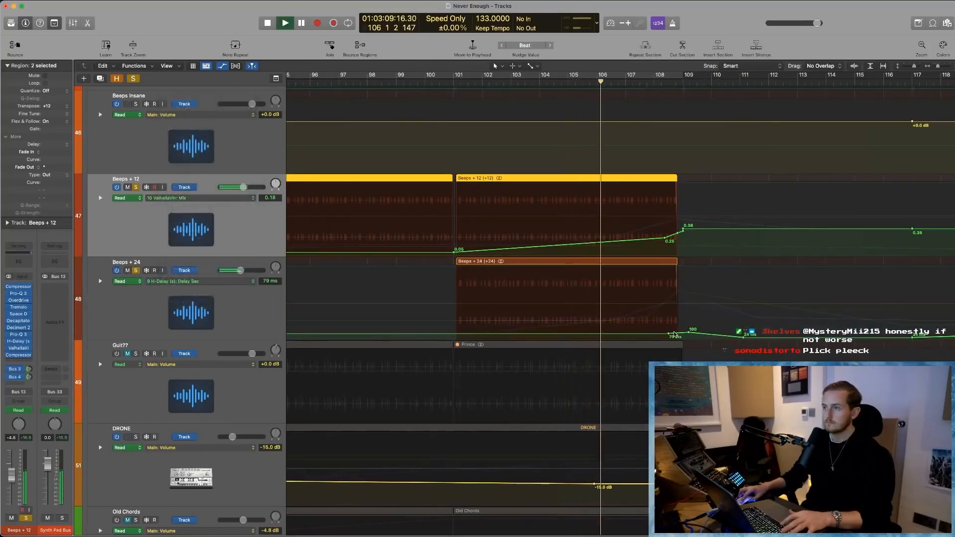
scroll(684, 336, up, 1)
scroll(684, 336, up, 3)
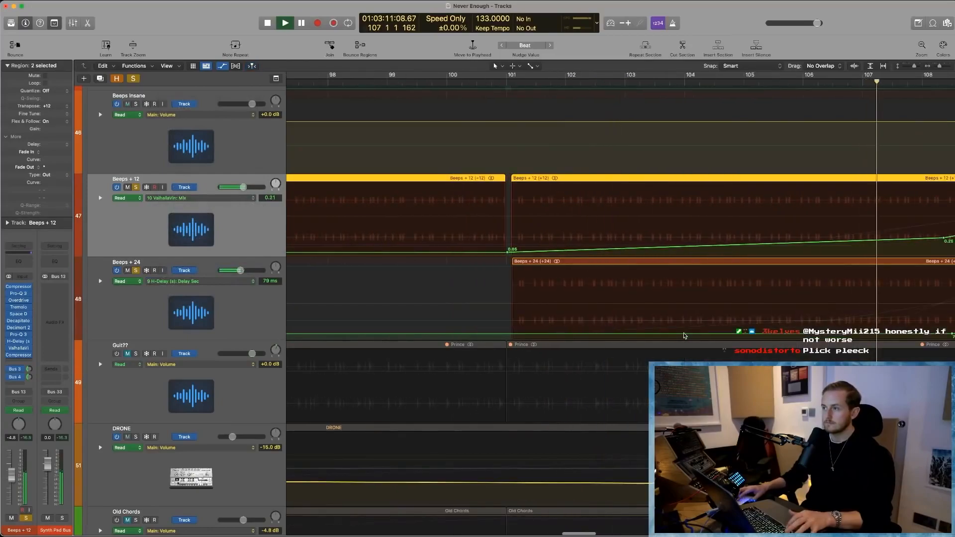
- Replay the endings of the soloed Beeps + 12 and Beeps + 24 regions from around bar 108 up to bar 109
key(Return)
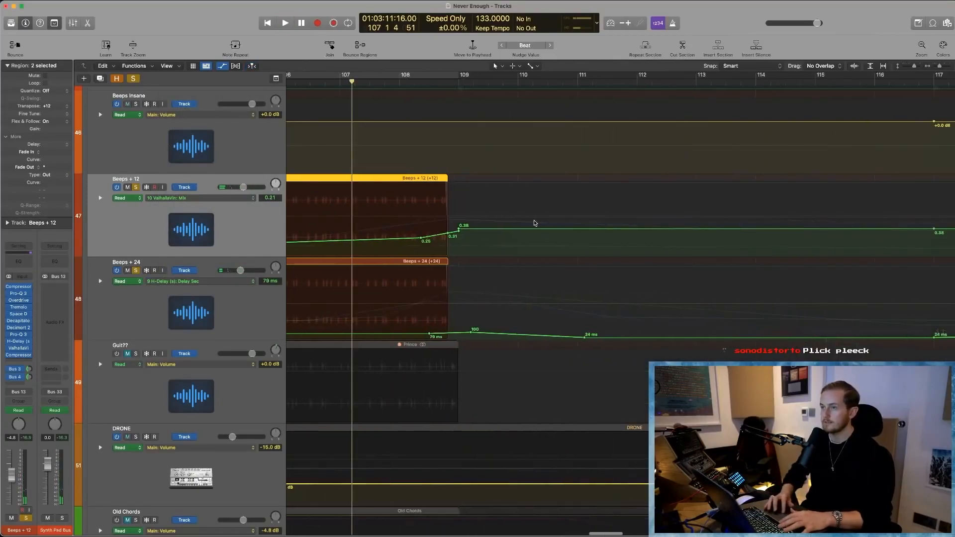
click(384, 81)
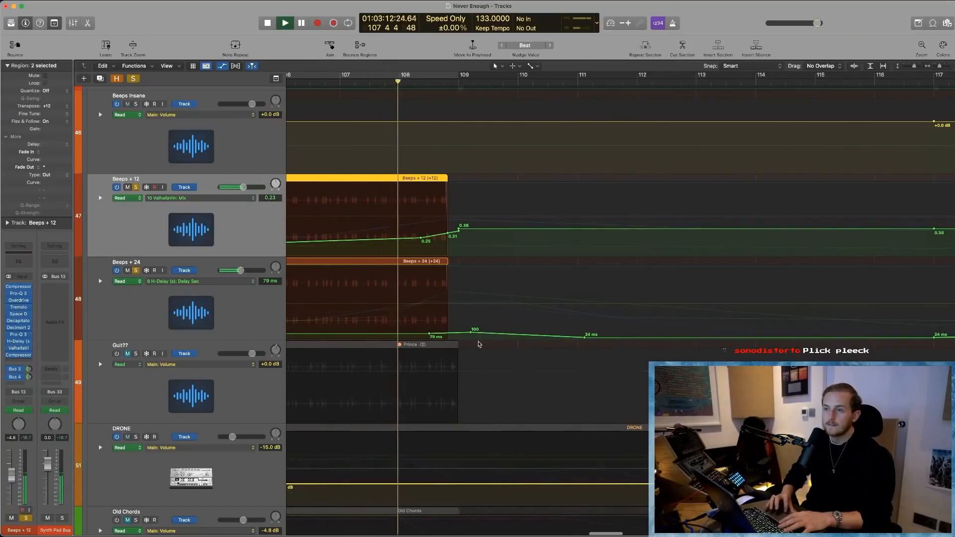
key(Return)
click(414, 82)
key(space)
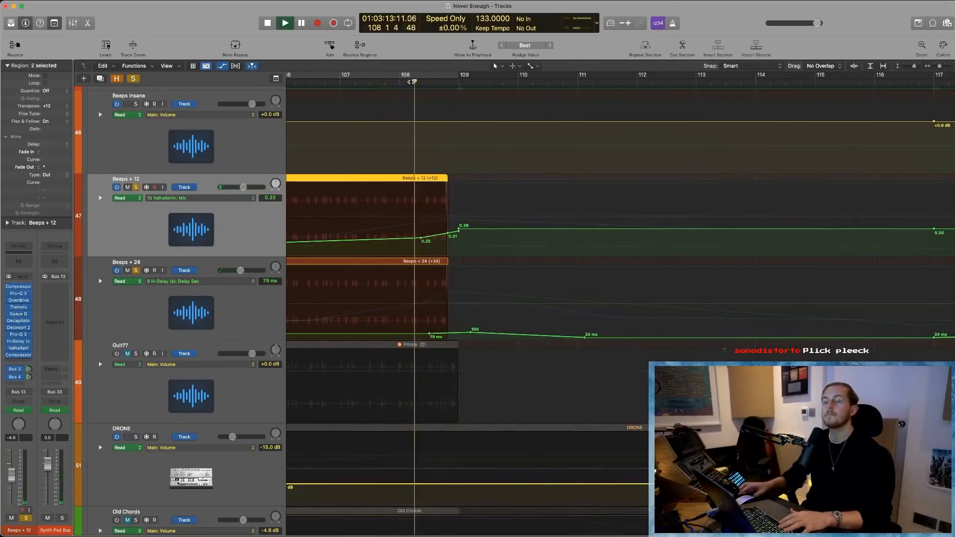
key(Return)
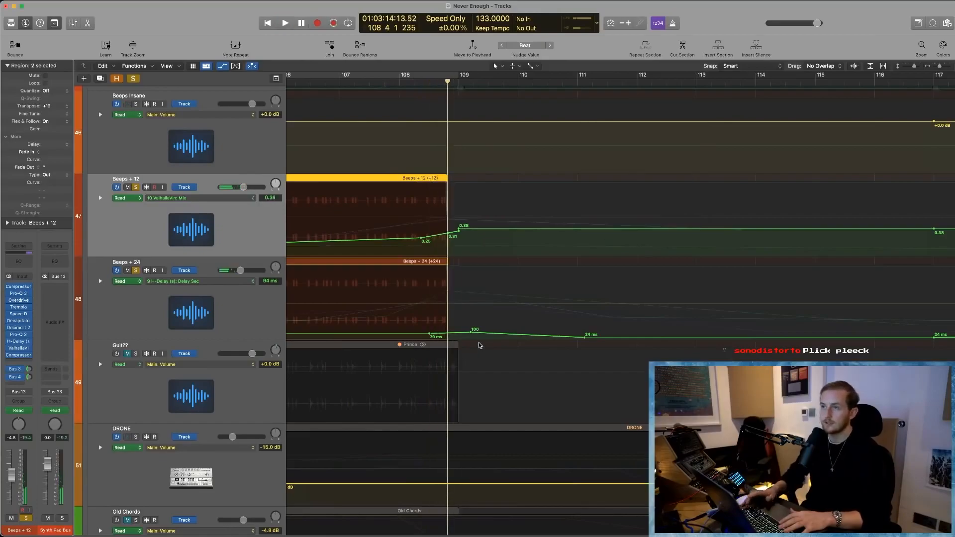
scroll(299, 273, left, 5)
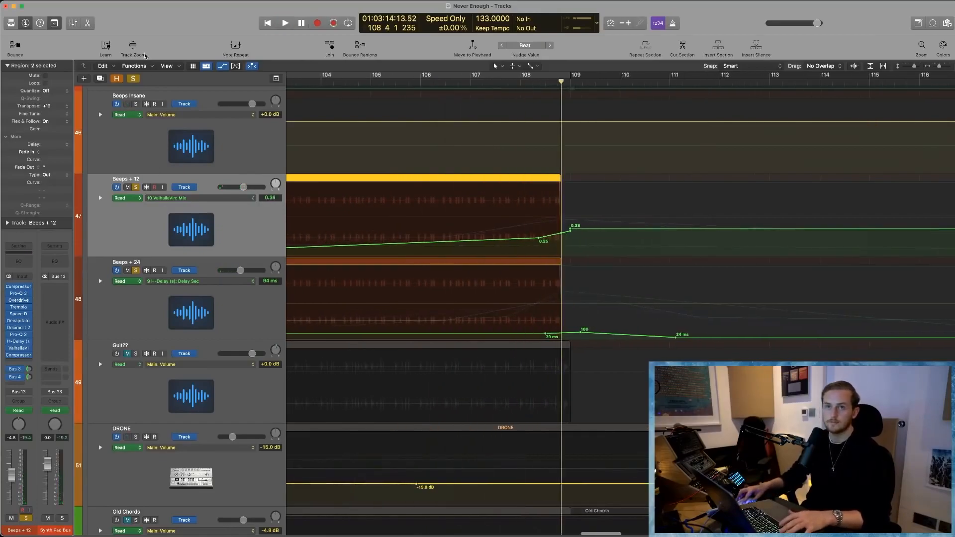
- Clear the solo on all tracks, hide the track automation, and deselect the Beeps regions
click(132, 80)
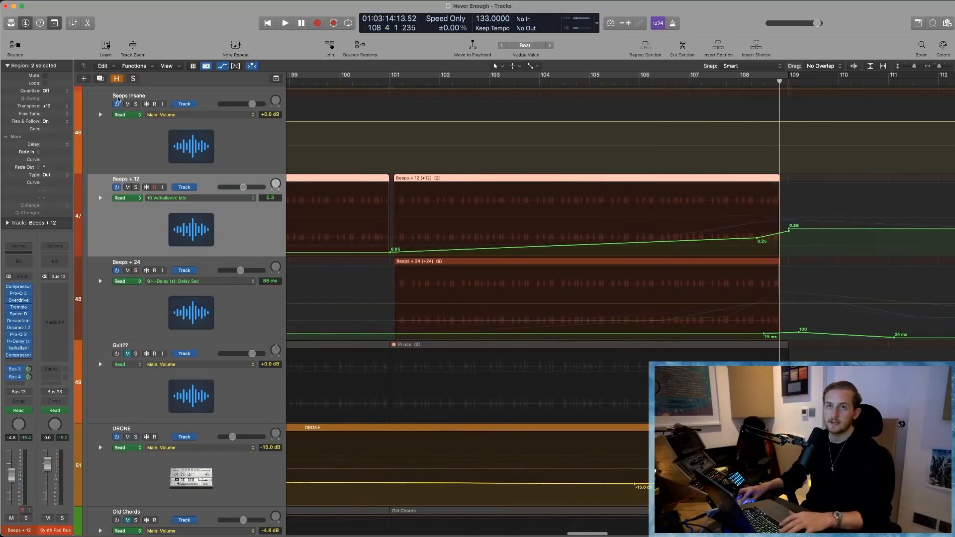
key(a)
scroll(407, 423, down, 3)
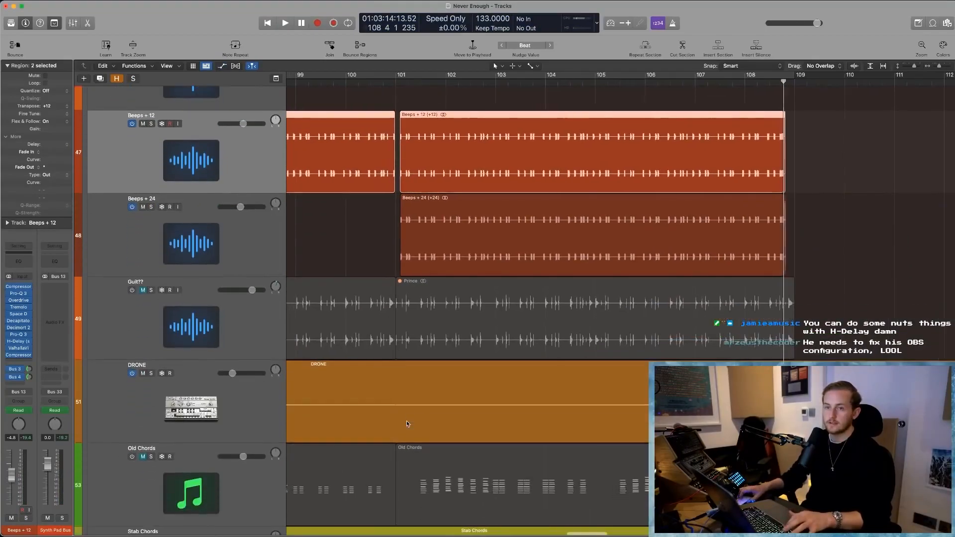
scroll(407, 423, left, 5)
scroll(407, 422, left, 5)
click(710, 317)
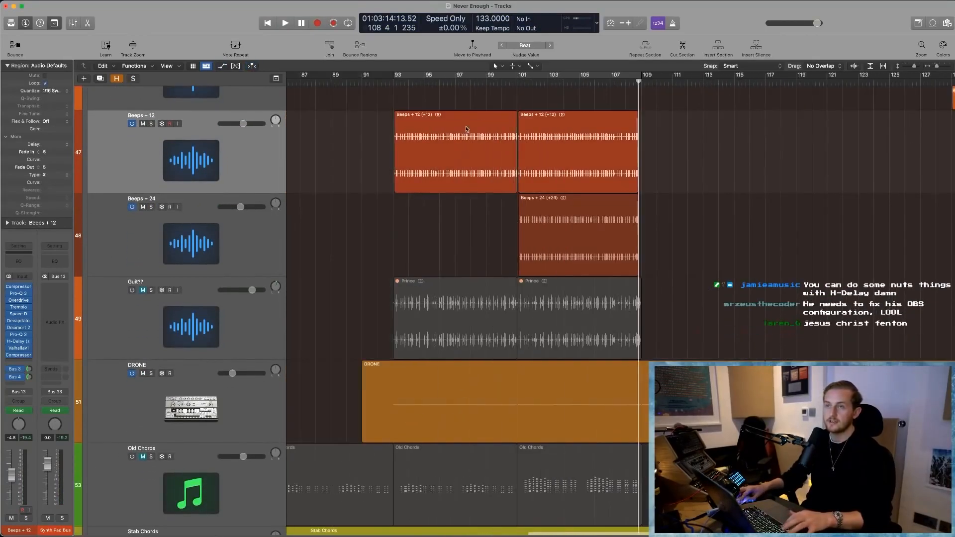
- Cycle about bars 92 to 121 and play the soloed DRONE track with its Reaktor 6 Monark instrument open
drag(391, 77, 832, 124)
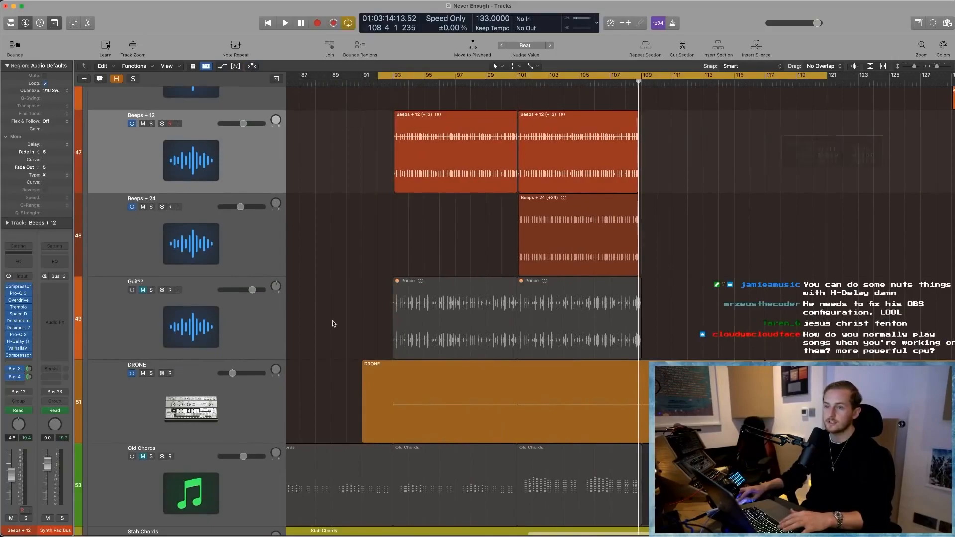
click(204, 396)
click(20, 304)
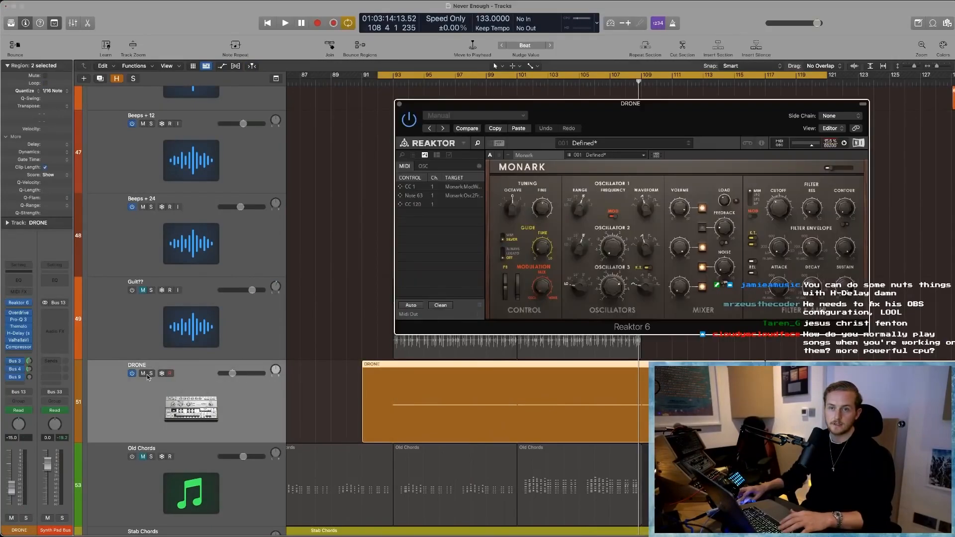
click(151, 373)
drag(657, 127, 555, 123)
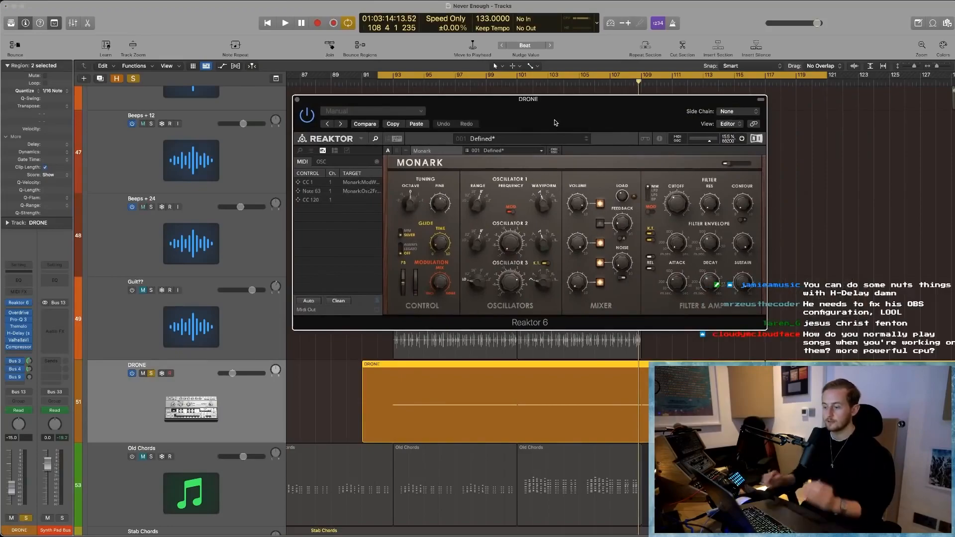
key(space)
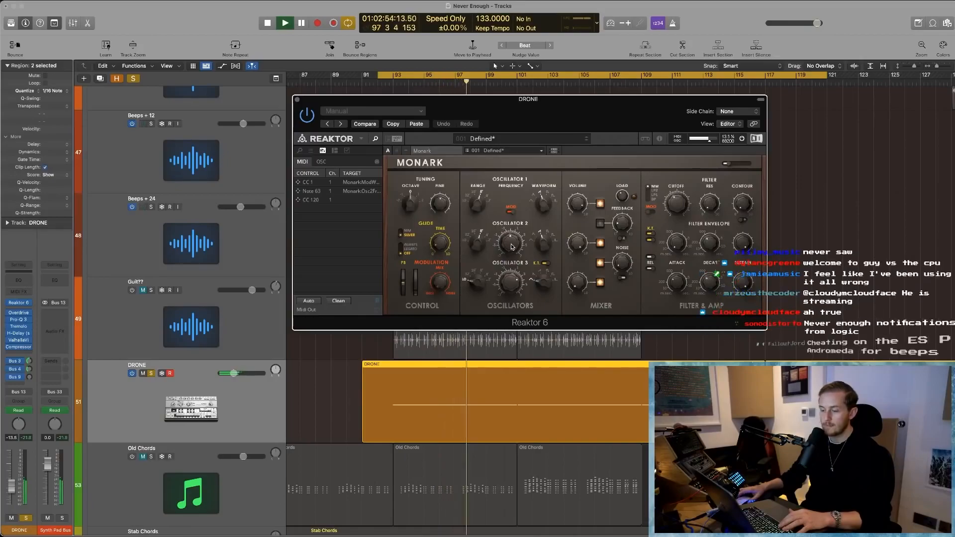
drag(665, 131, 567, 136)
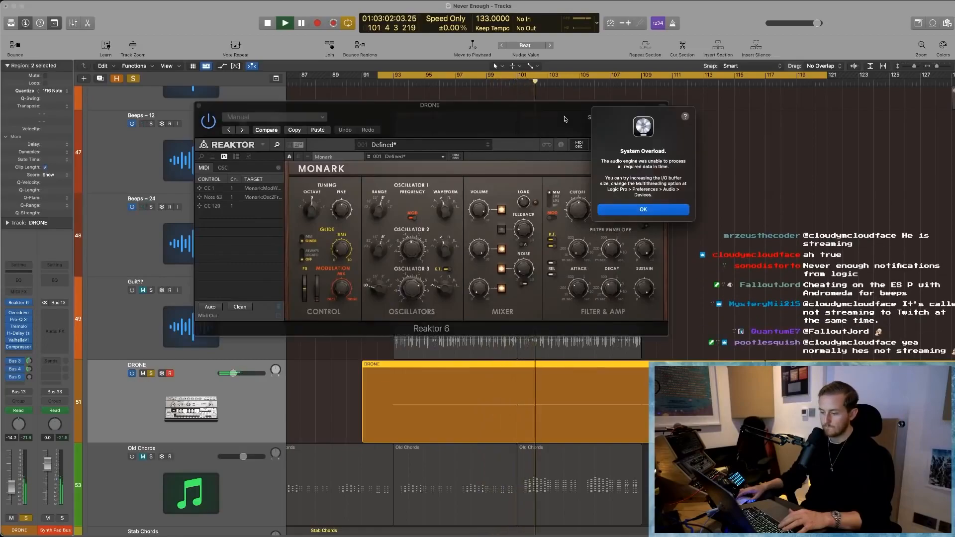
- Dismiss the overload alert, close the Monark window, and unsolo the DRONE track
key(Return)
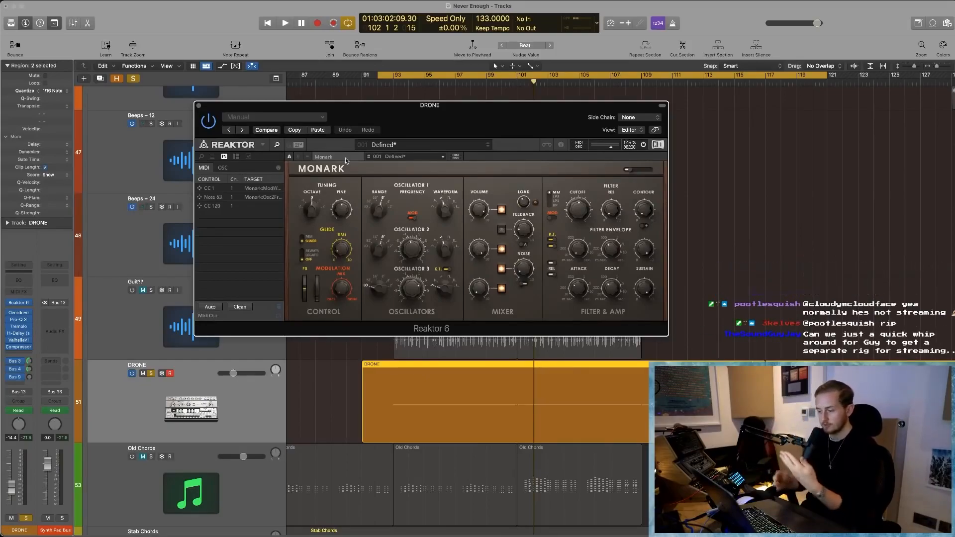
click(198, 106)
click(864, 264)
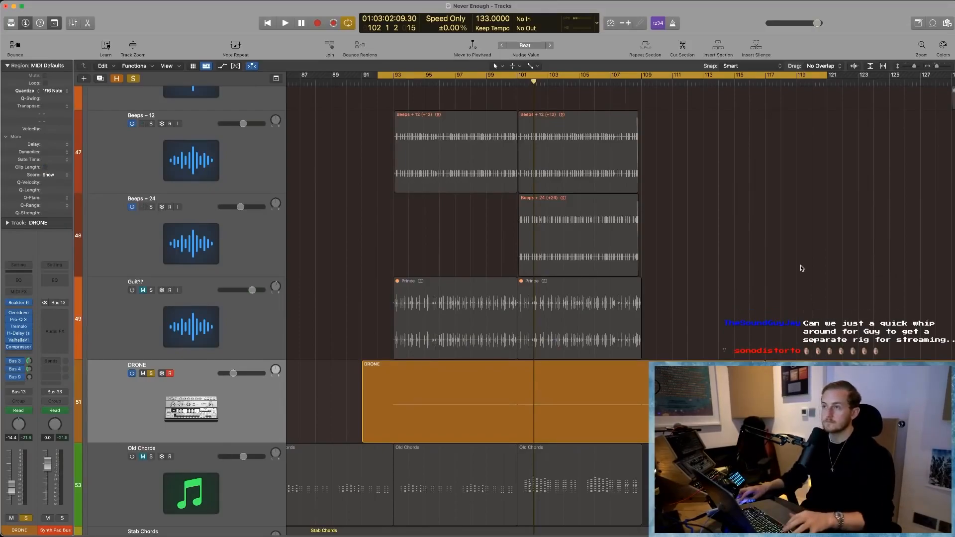
key(super+Up)
click(150, 373)
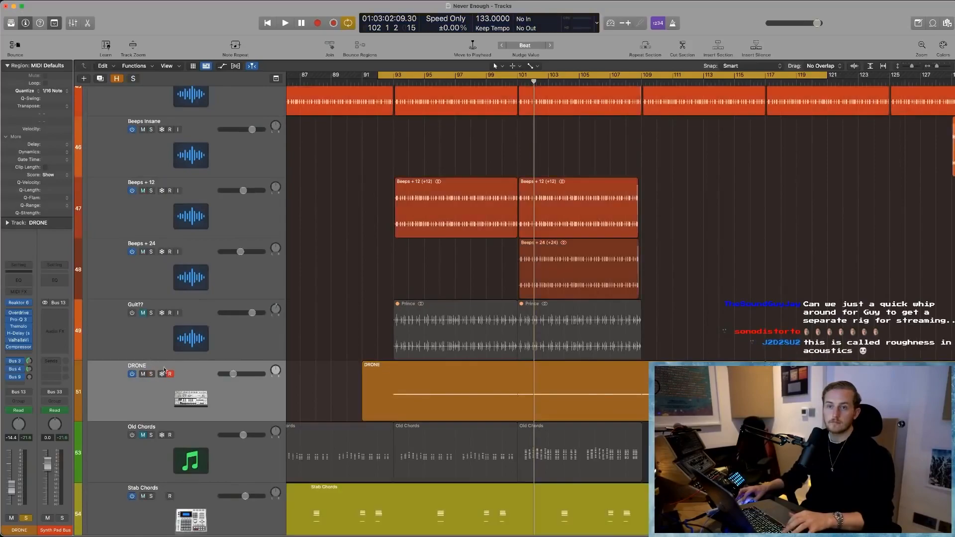
scroll(250, 344, up, 3)
scroll(250, 344, down, 4)
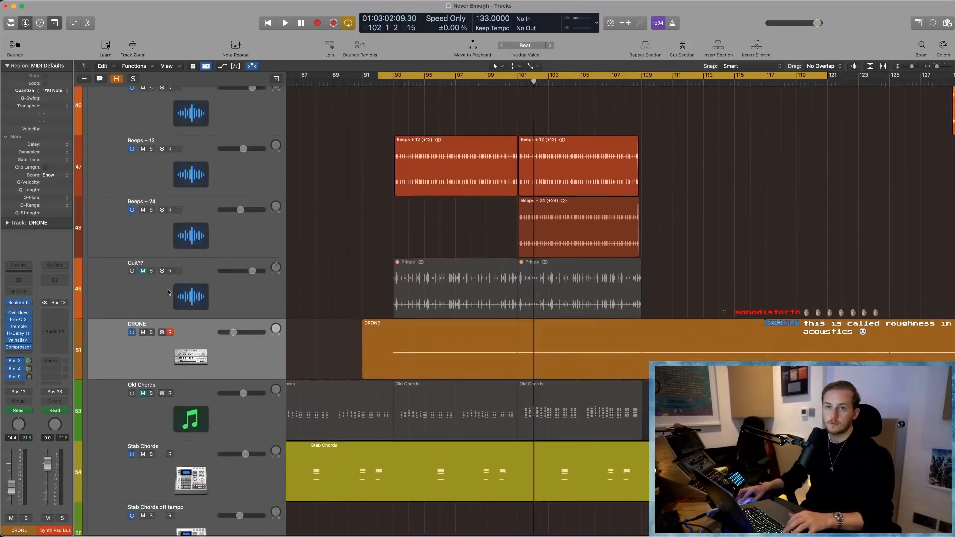
- Turn on and solo the Guit?? track, and cycle its first Prince region from bar 21 to 29
click(133, 273)
click(150, 271)
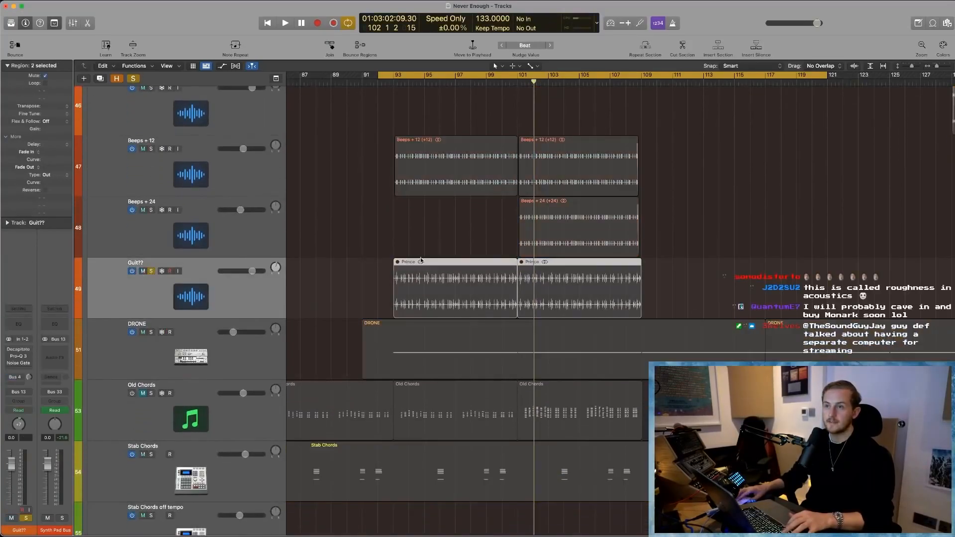
key(ctrl+m)
scroll(586, 289, left, 15)
scroll(634, 283, down, 4)
click(516, 205)
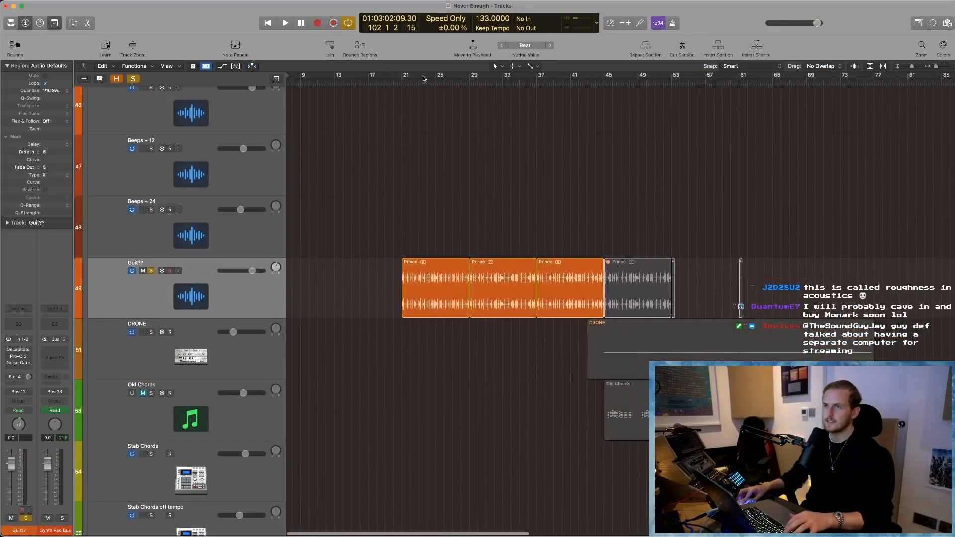
drag(402, 76, 463, 234)
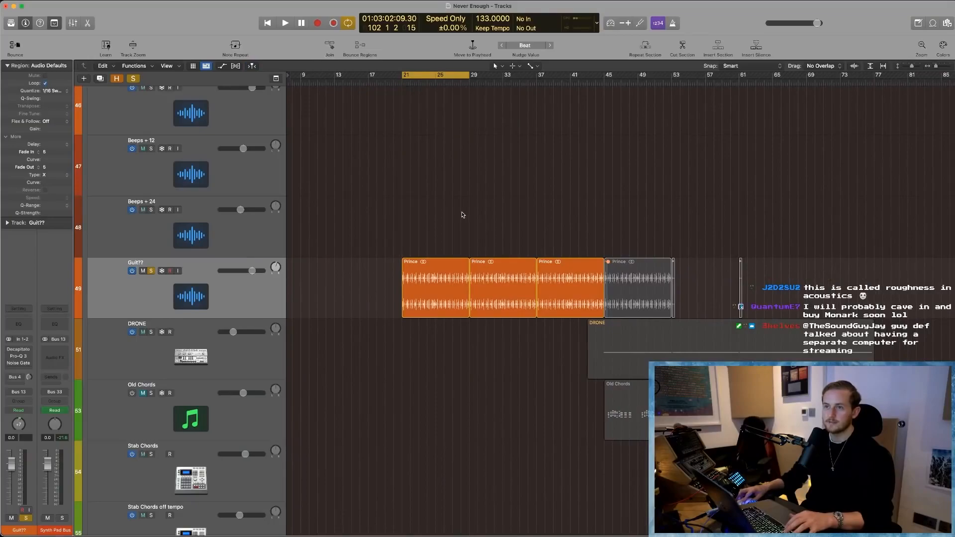
- Play the soloed Guit?? track from bar 21, dismissing the overload alert, and examine its first Prince region up close
click(214, 299)
scroll(214, 300, up, 2)
key(space)
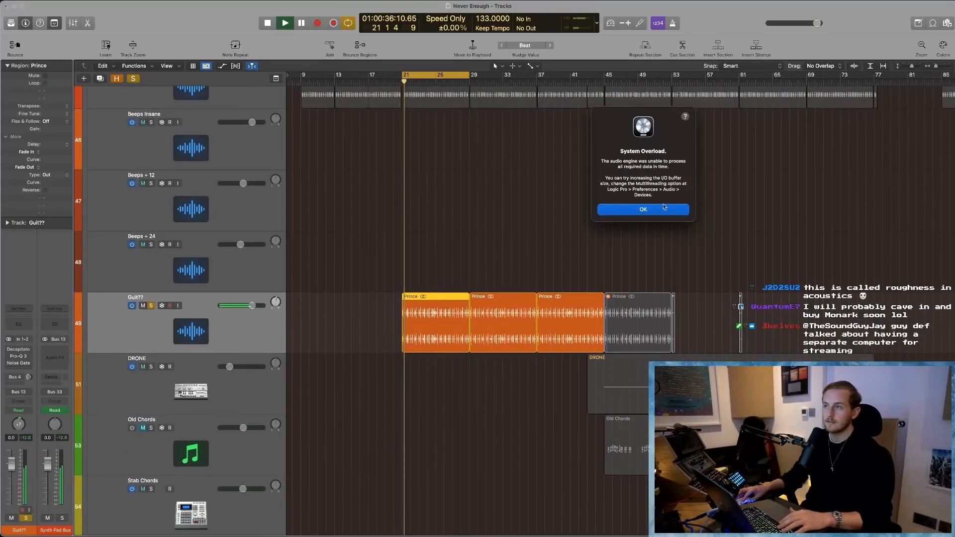
click(664, 208)
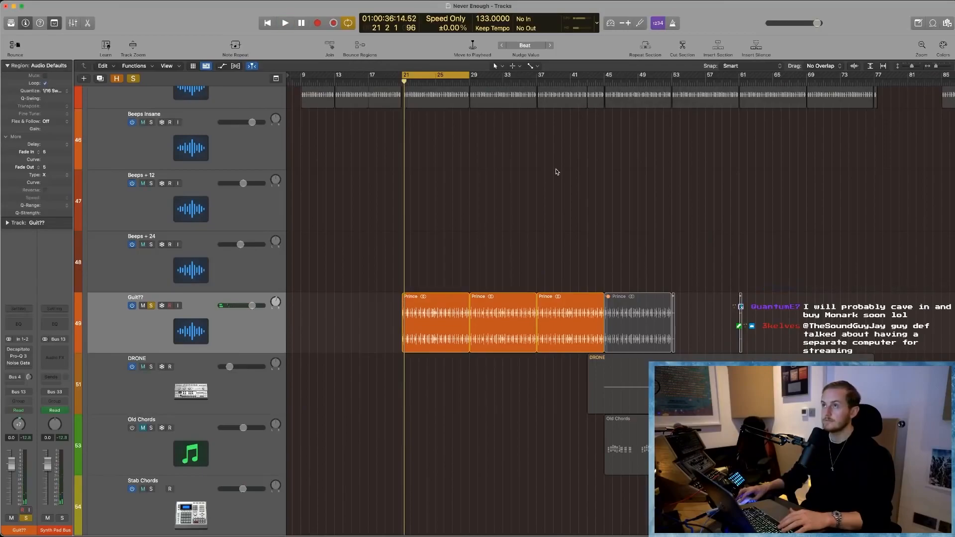
key(space)
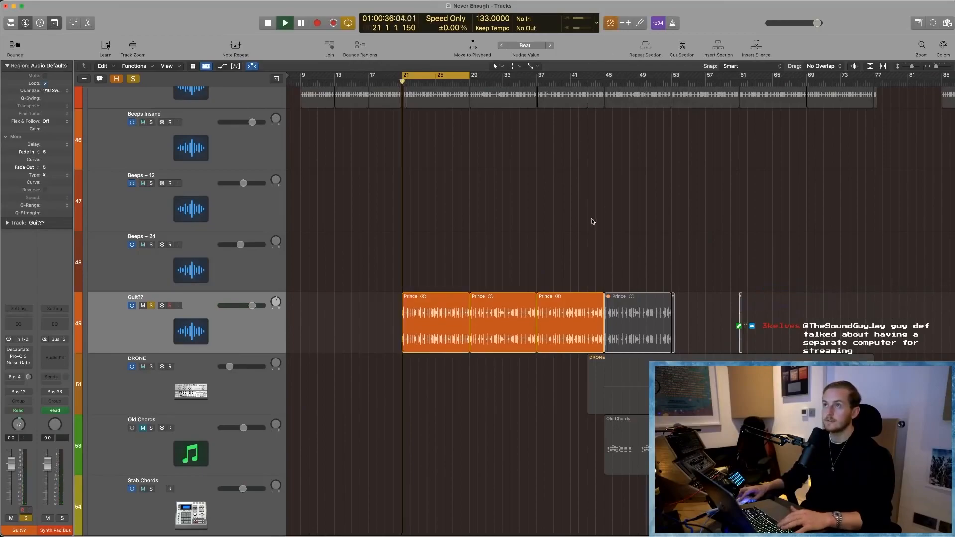
drag(376, 277, 505, 388)
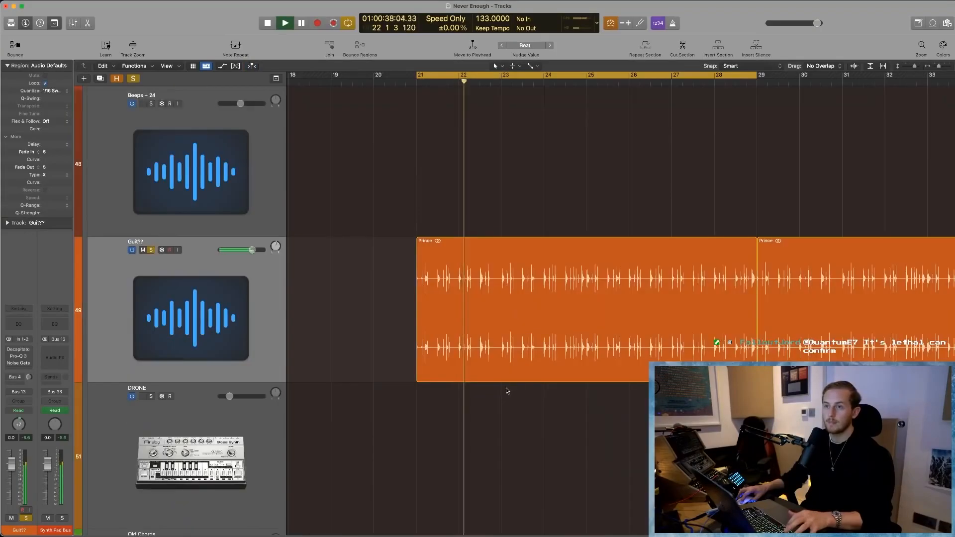
scroll(505, 389, down, 1)
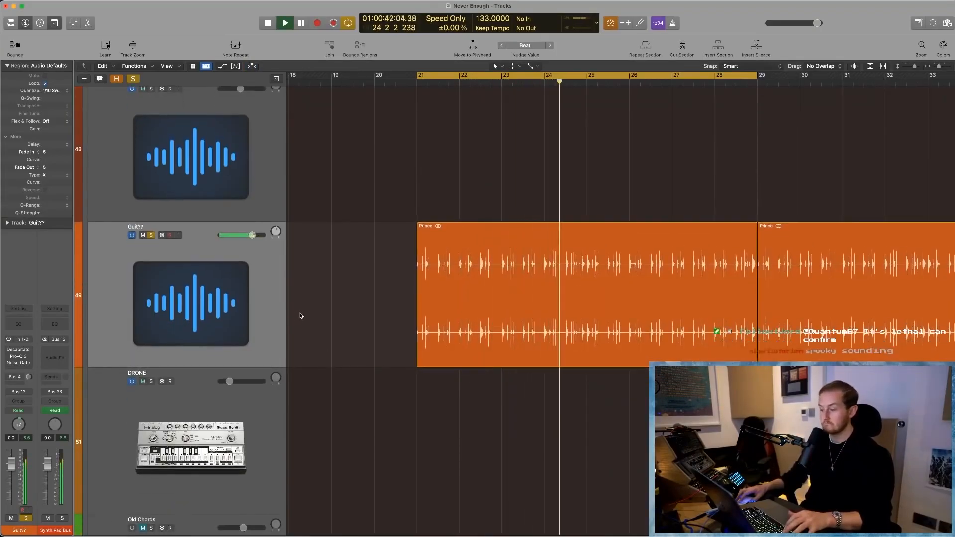
- Unsolo the Guit?? track and play it with the full mix in the cycle, dismissing the overload alert
key(space)
click(151, 235)
key(shift+space)
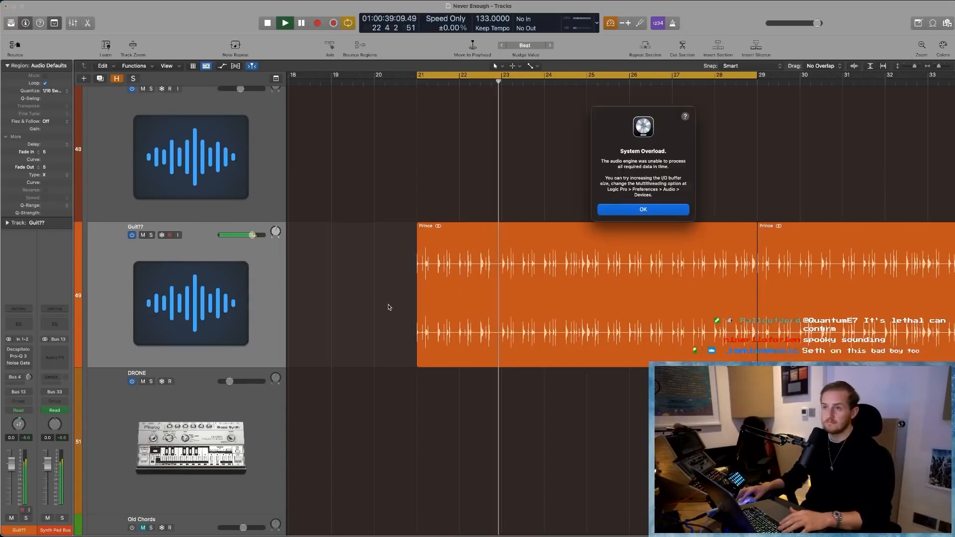
key(Return)
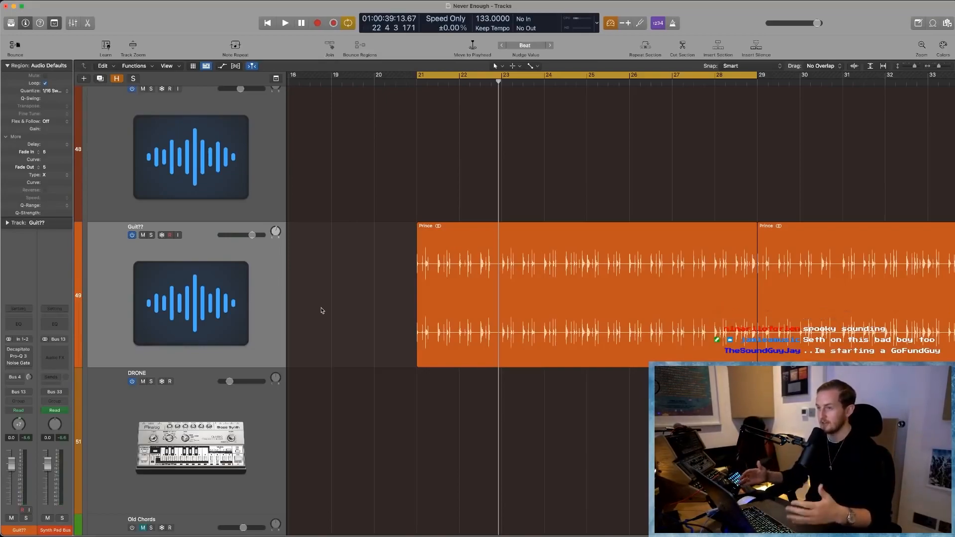
key(space)
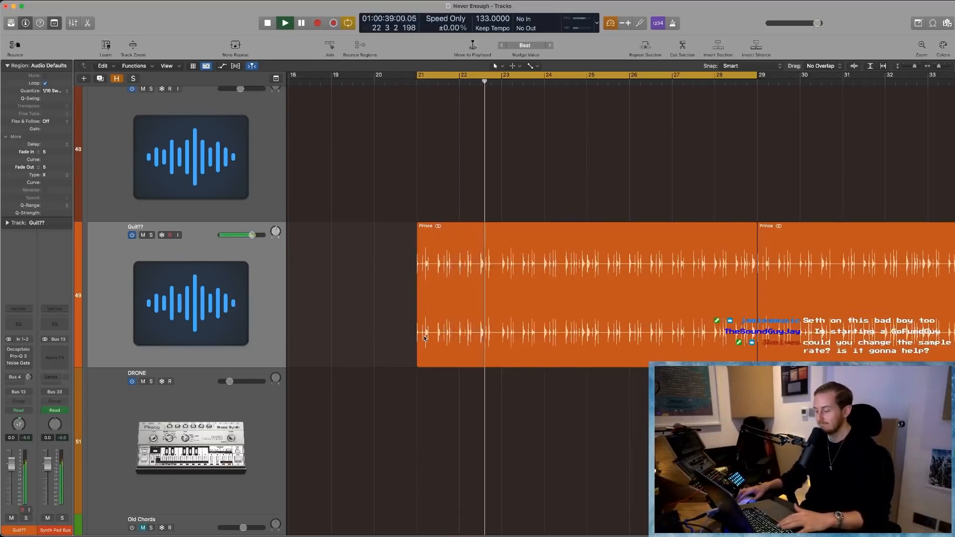
key(space)
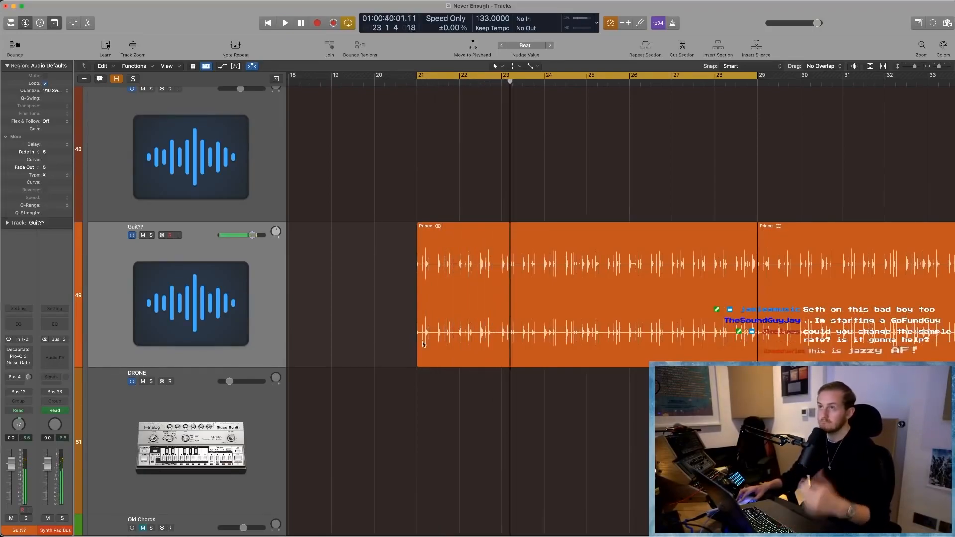
- Turn the Guit?? track off and hide it from the track list
click(132, 235)
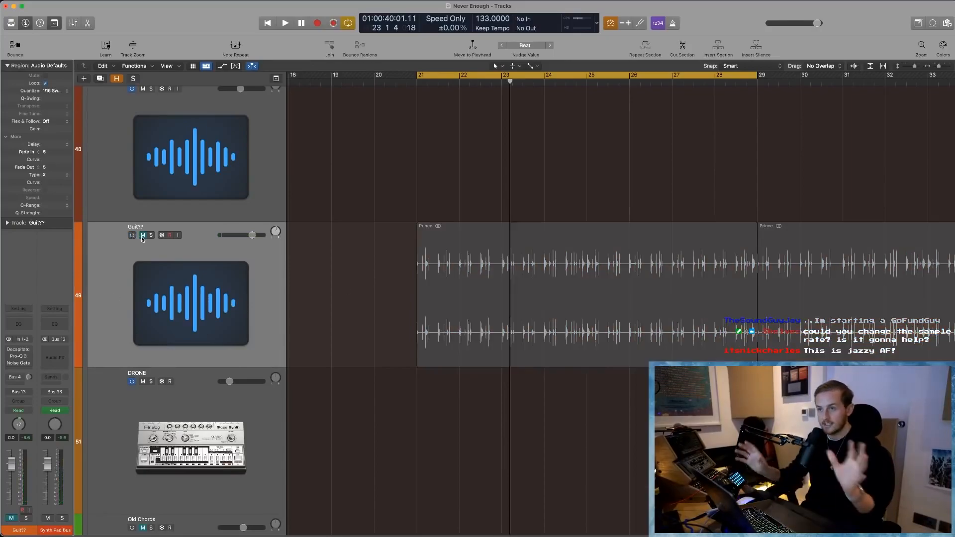
scroll(323, 380, down, 5)
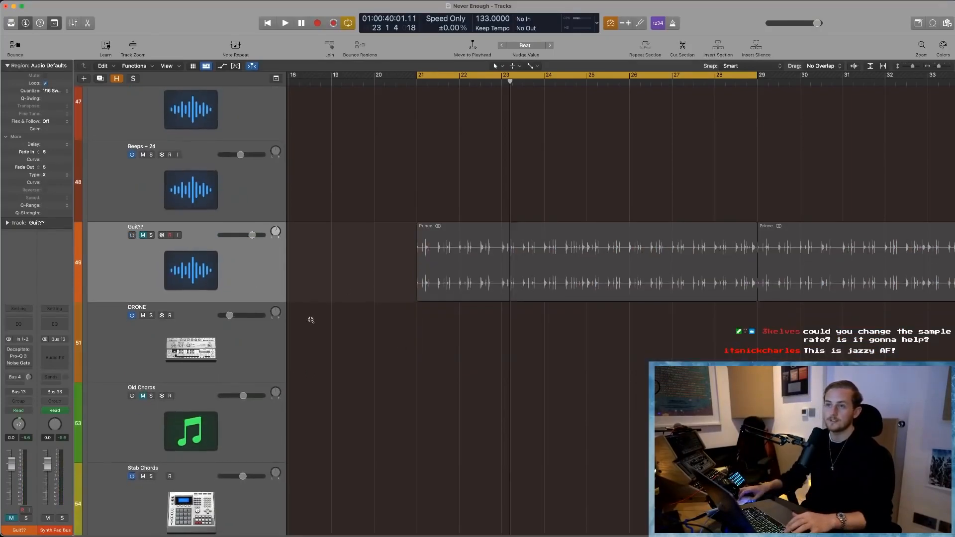
scroll(229, 278, down, 3)
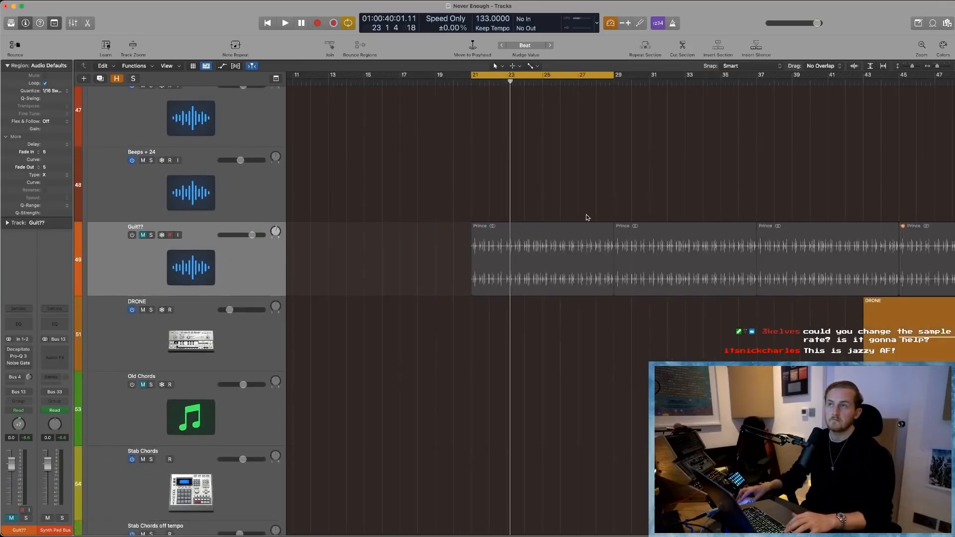
right_click(140, 274)
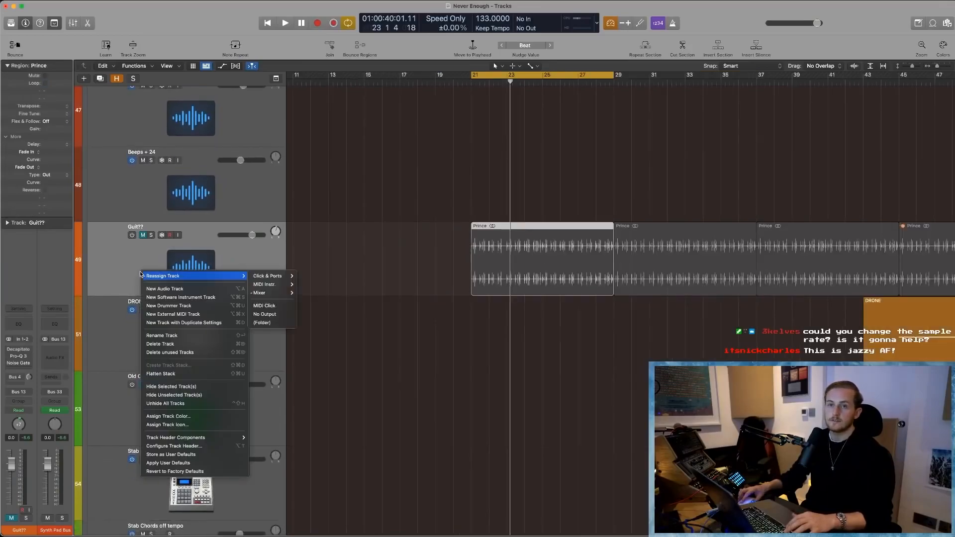
click(184, 387)
scroll(622, 318, right, 5)
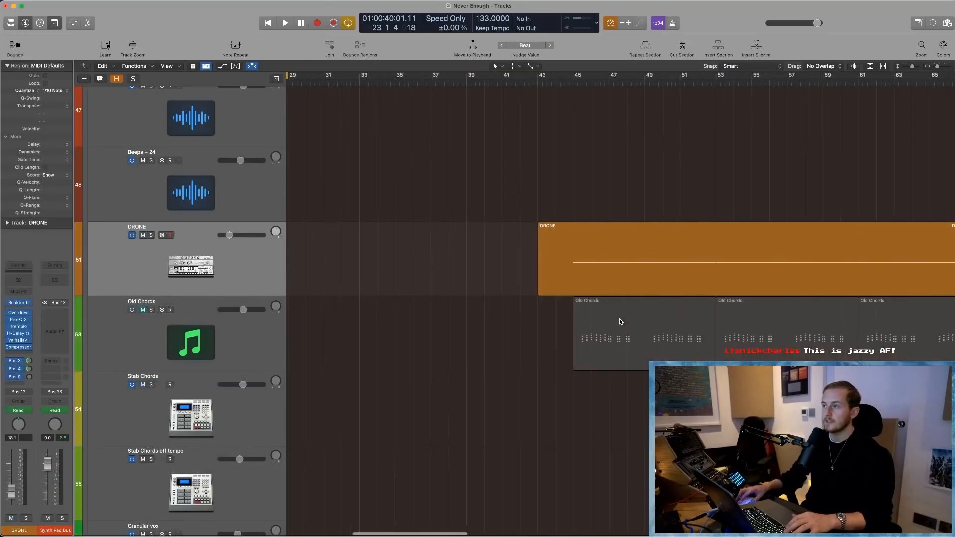
- Unmute, turn on and solo the Old Chords track, and play it with a cycle from bar 45 to 53
scroll(619, 321, down, 3)
click(613, 324)
click(143, 309)
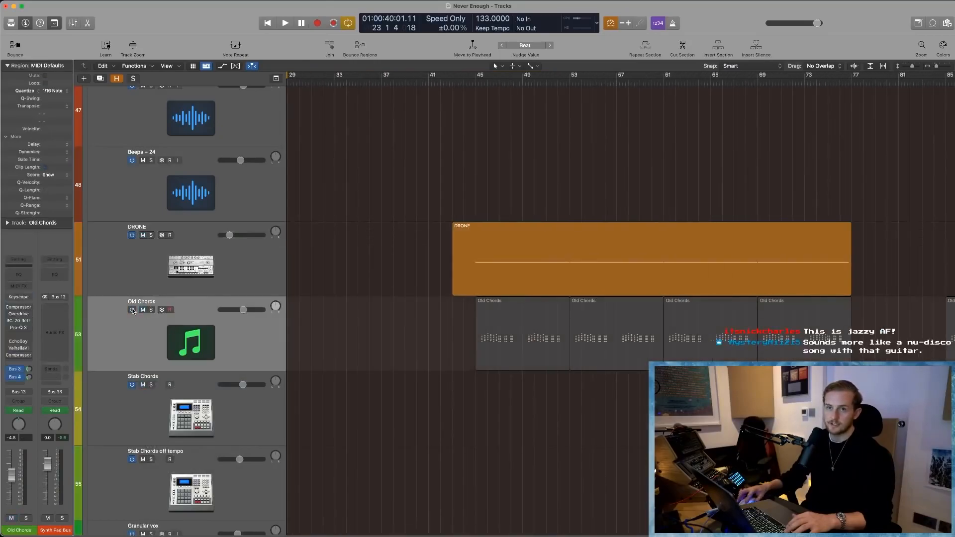
click(152, 310)
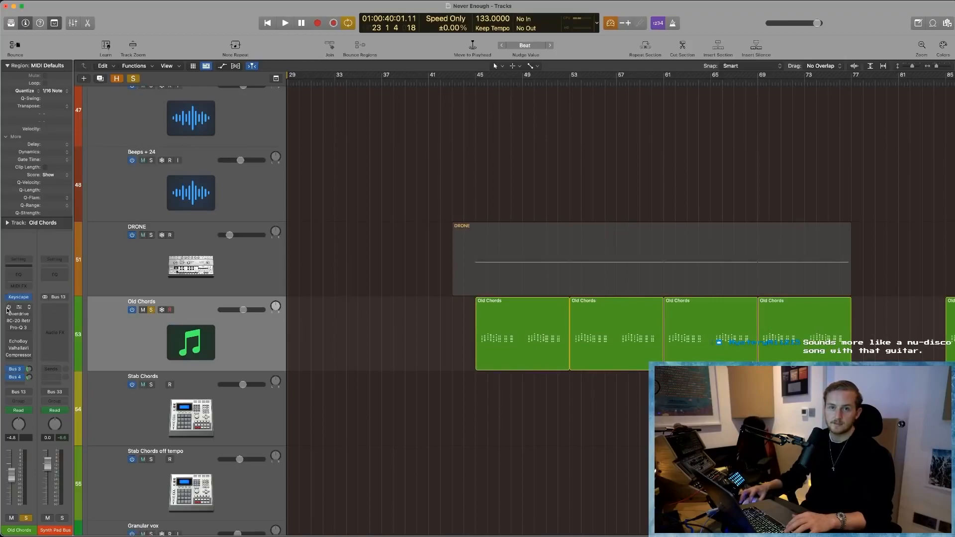
drag(478, 83, 570, 82)
key(space)
scroll(496, 405, right, 2)
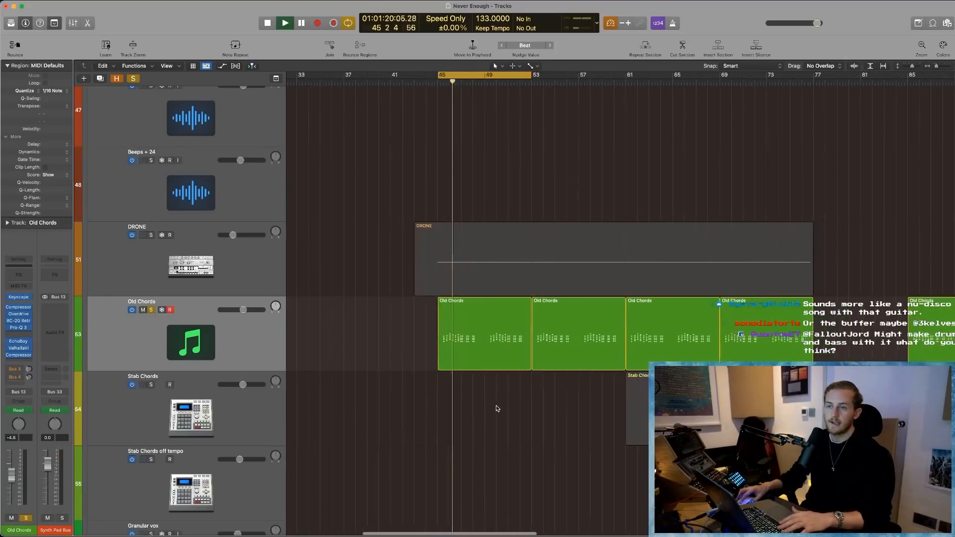
- Examine the notes of the first Old Chords region in the Piano Roll while it plays, and close the editor
double_click(478, 357)
scroll(488, 438, up, 2)
scroll(489, 436, down, 5)
scroll(490, 433, down, 3)
scroll(490, 434, up, 1)
click(476, 326)
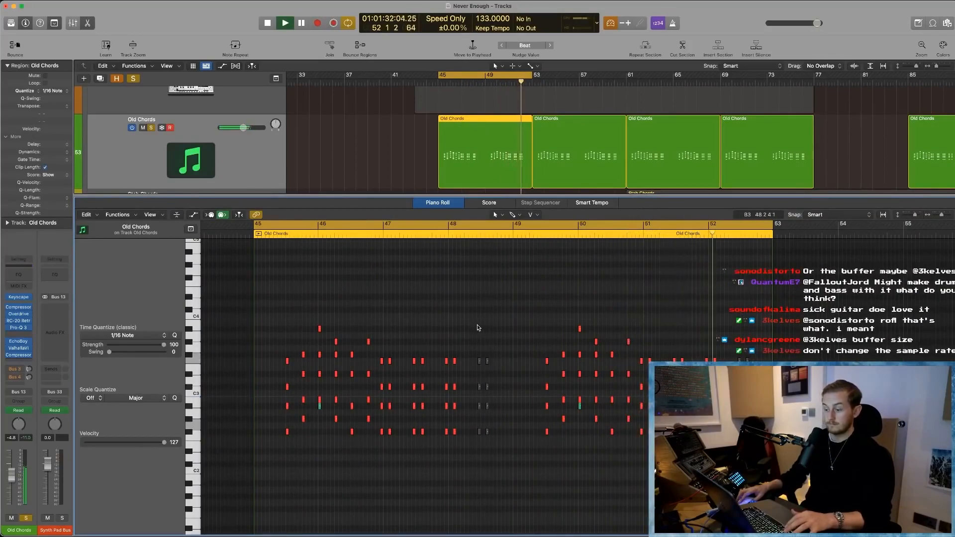
key(space)
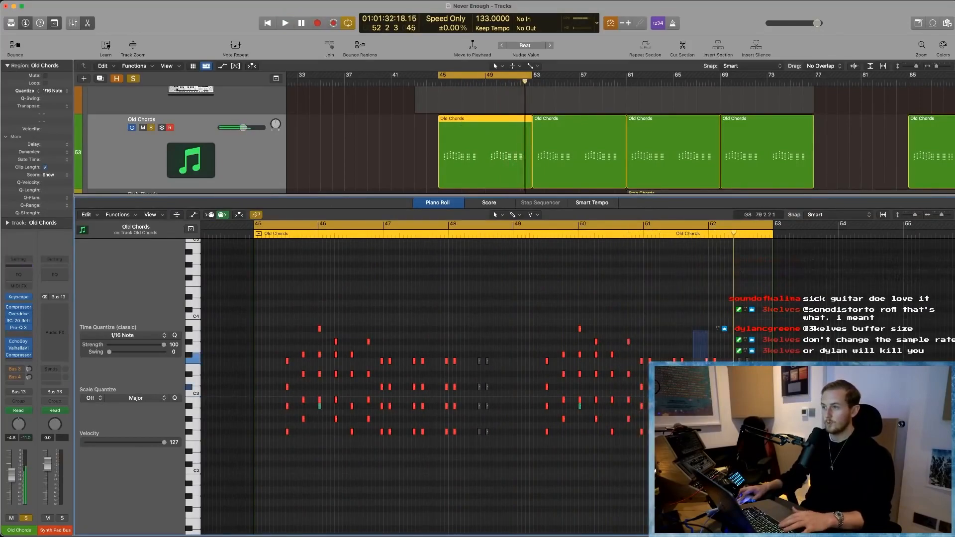
key(space)
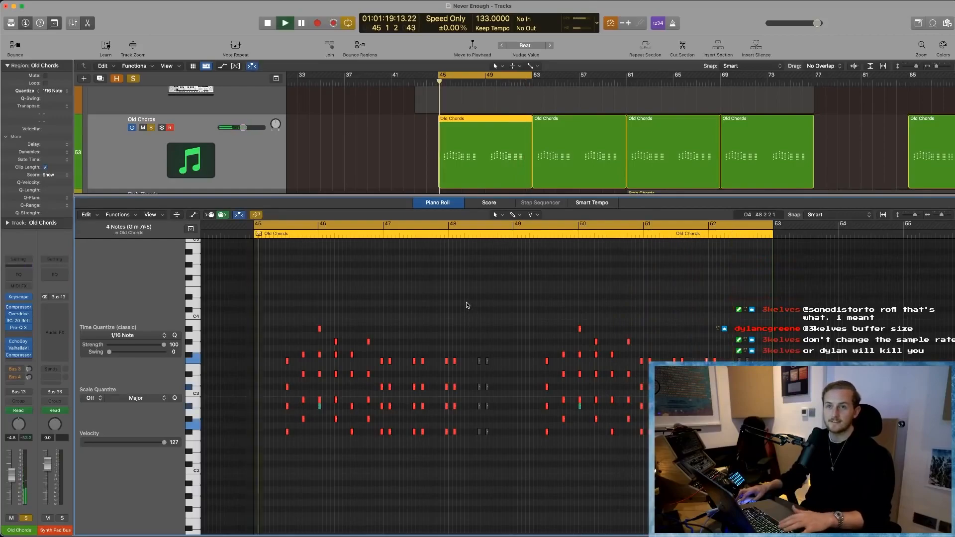
key(e)
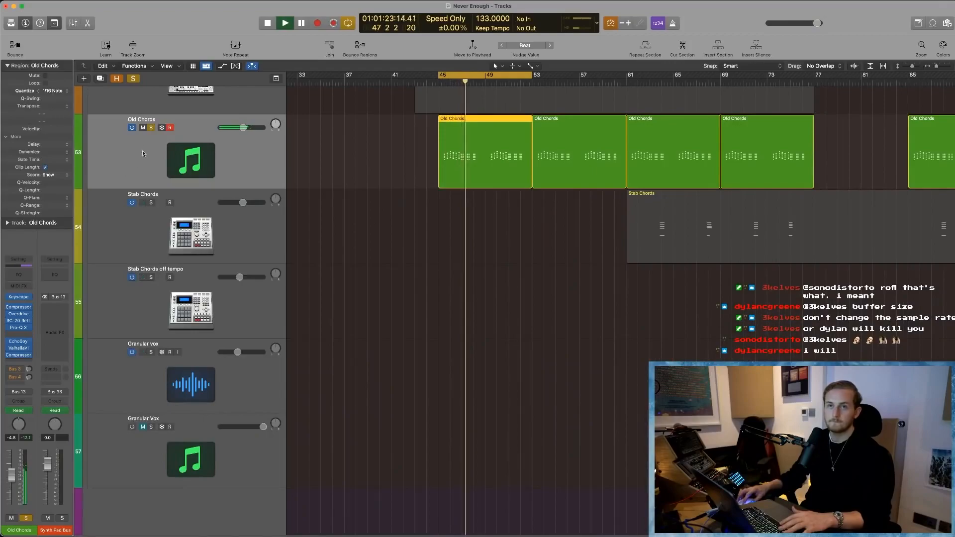
- Play the soloed Old Chords from about bar 52 with the cycle off, and unsolo the track to hear the full mix
key(space)
click(524, 83)
key(space)
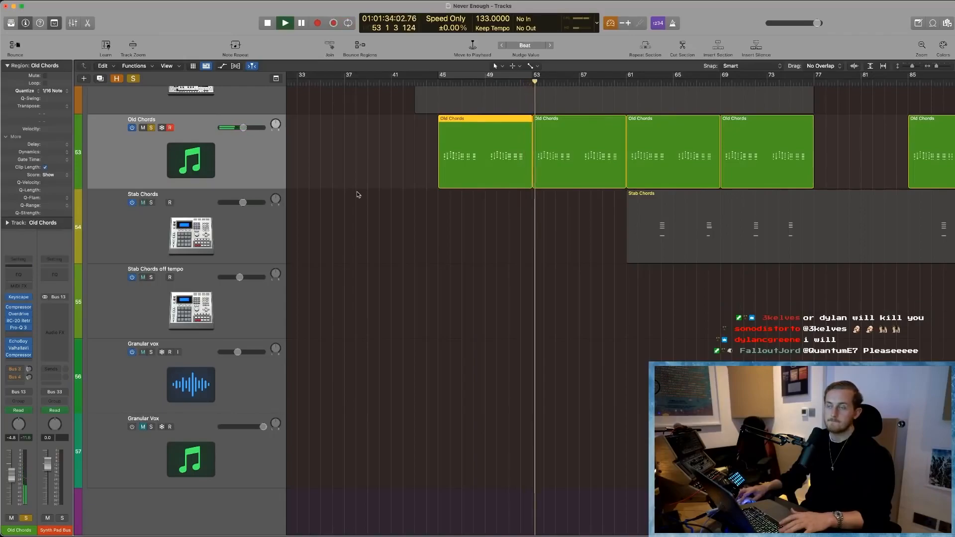
key(a)
key(a)
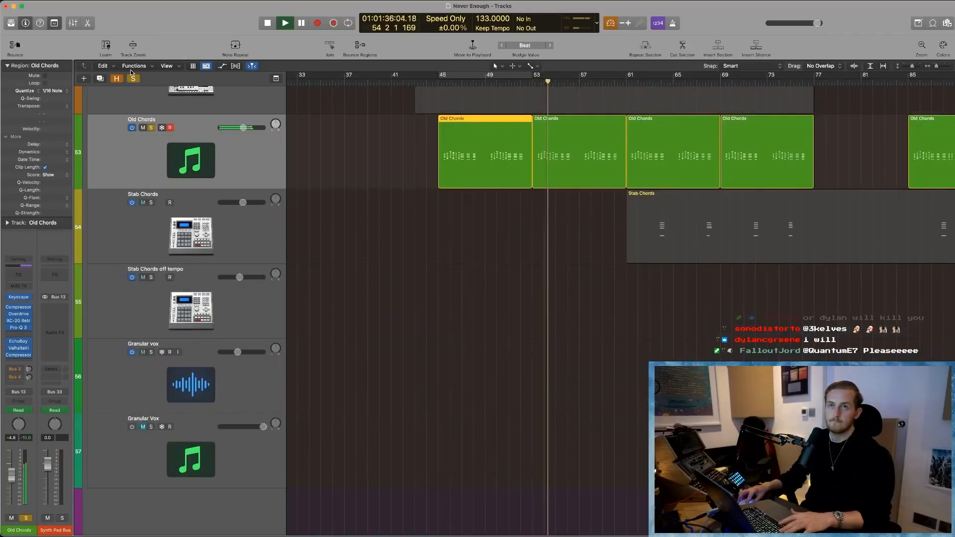
scroll(609, 391, up, 2)
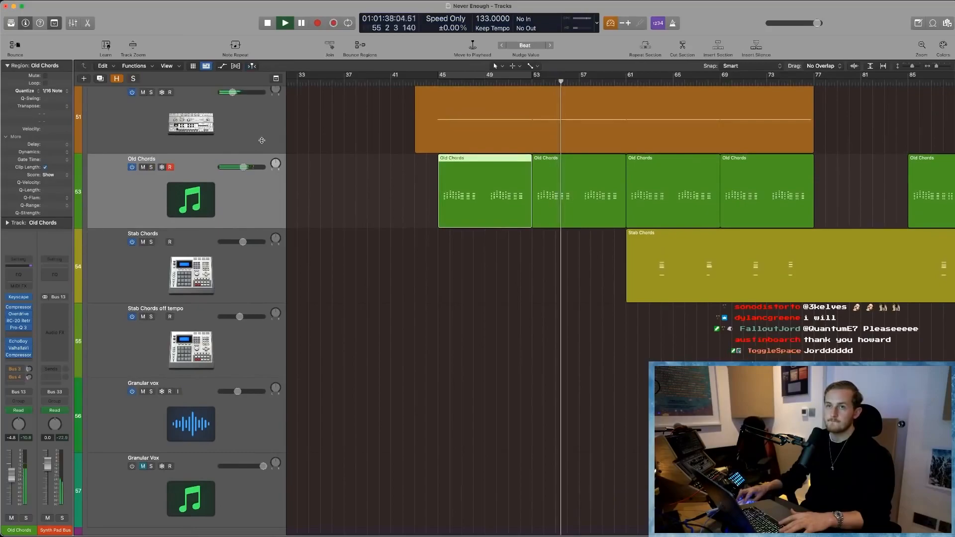
key(Return)
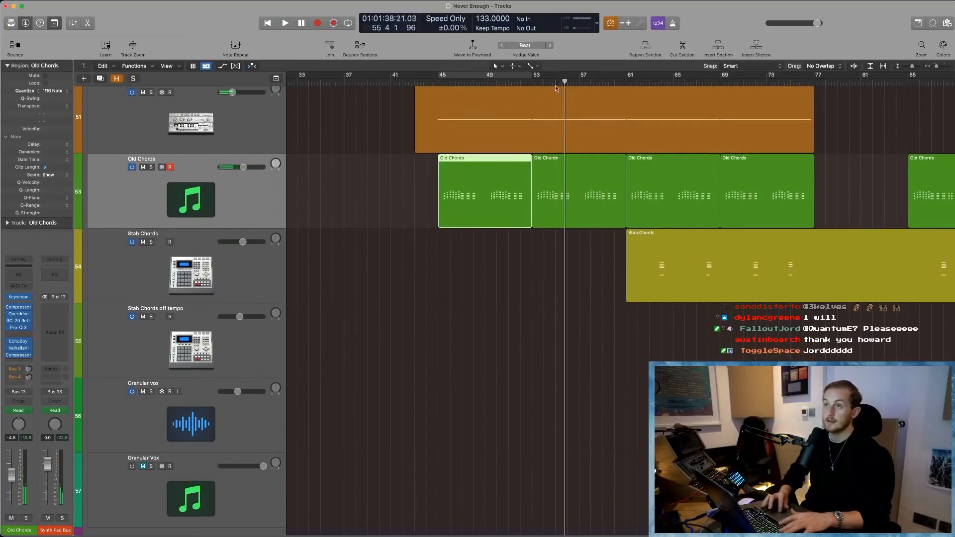
- Cycle the second Old Chords region from bar 53 to 61 and play it with the full mix
mouse_move(533, 76)
mouse_down()
mouse_move(640, 82)
mouse_move(627, 83)
mouse_up()
scroll(627, 209, up, 2)
scroll(628, 209, right, 1)
scroll(535, 298, left, 1)
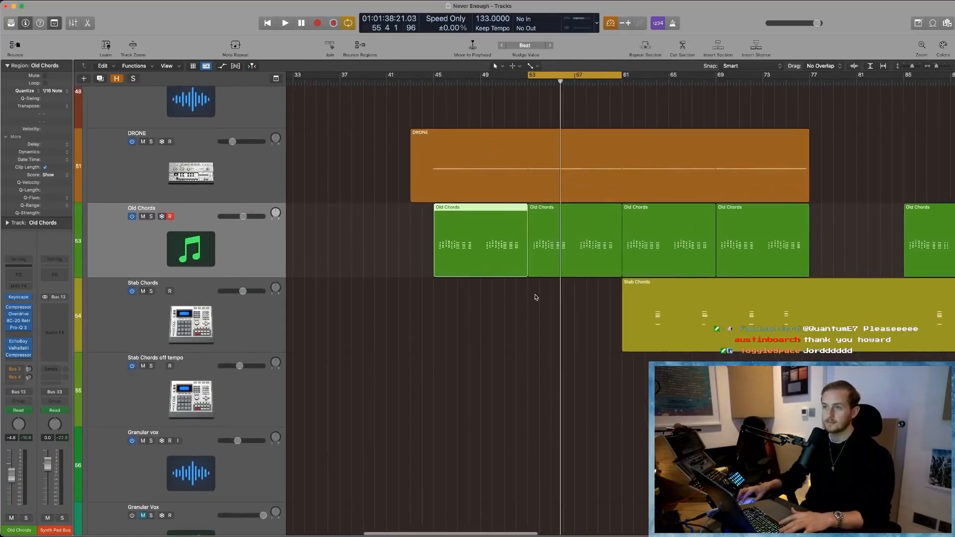
key(space)
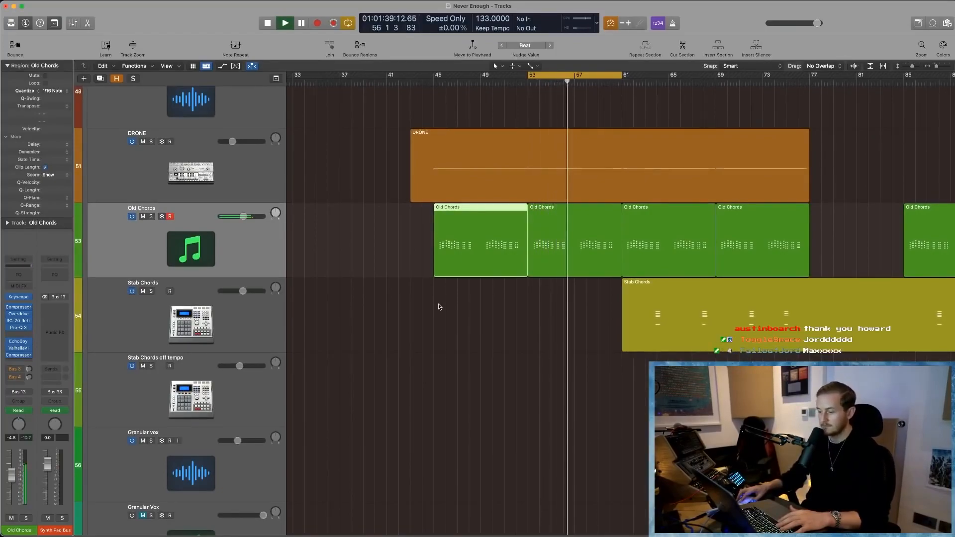
key(Return)
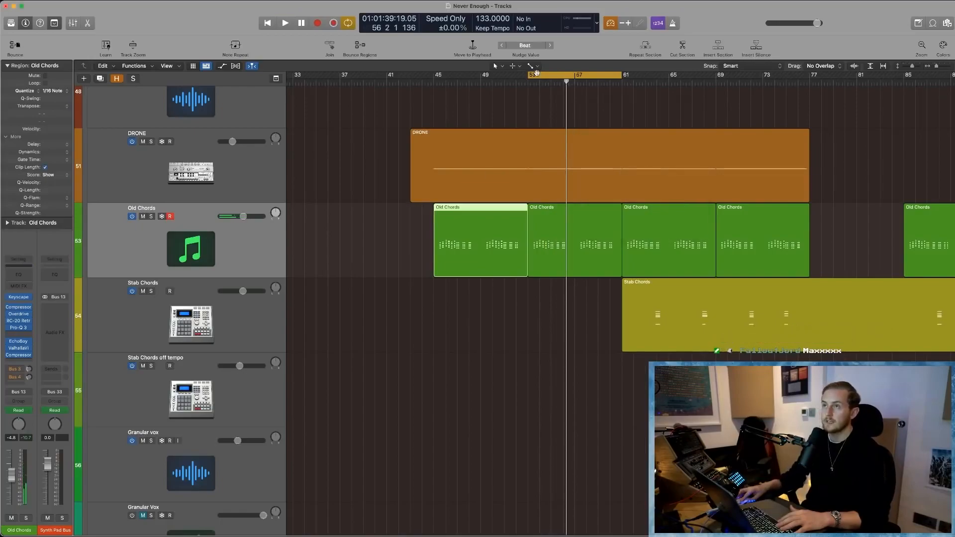
- Mute the Old Chords track, turn it off and hide it from the track list
click(154, 227)
click(143, 216)
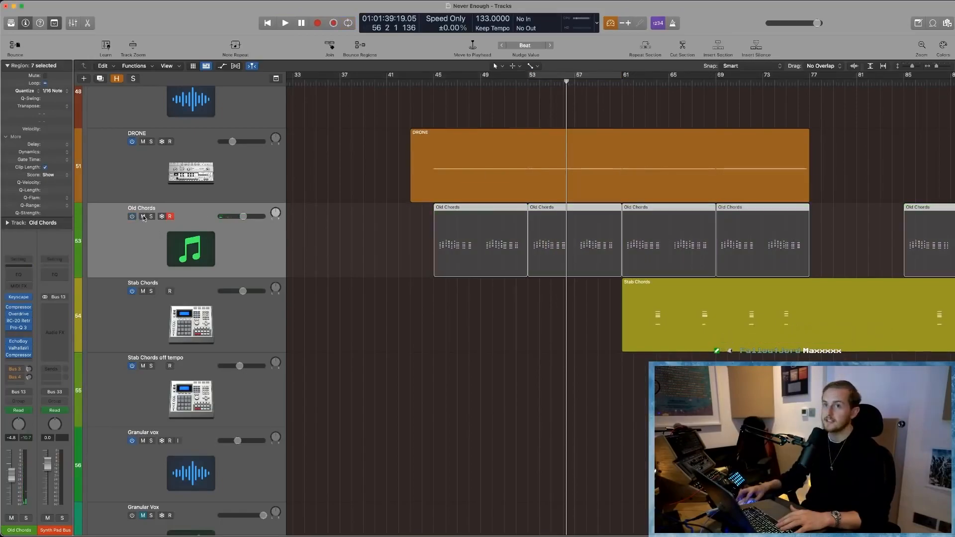
right_click(135, 235)
click(117, 235)
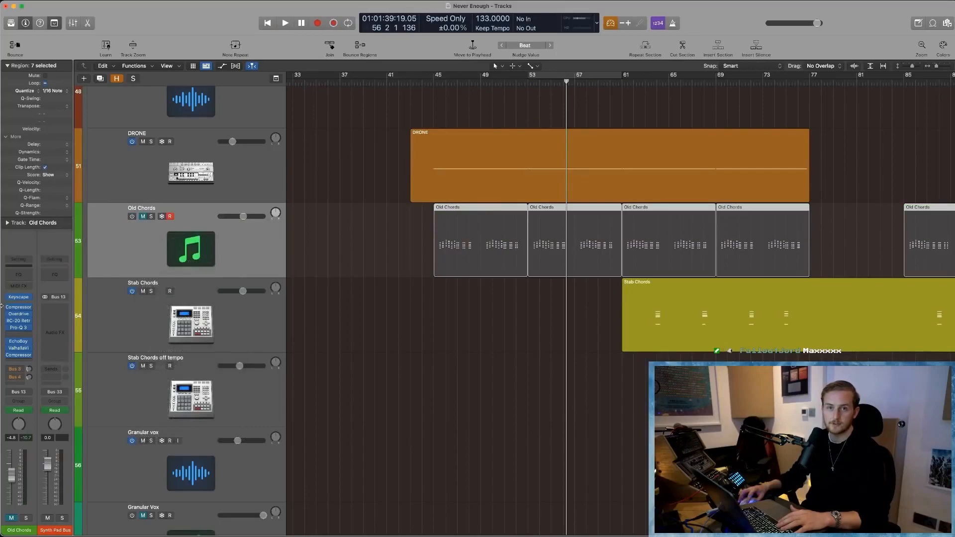
right_click(127, 236)
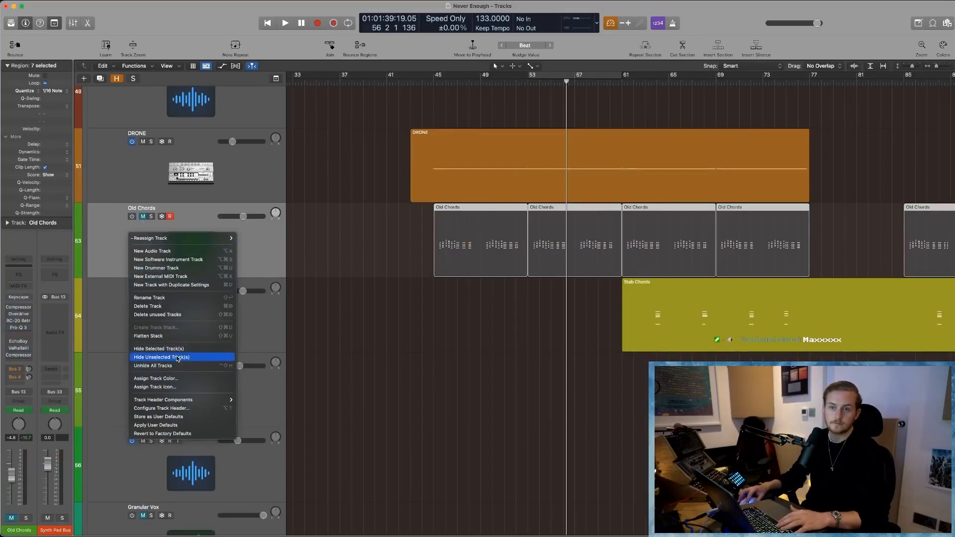
click(159, 348)
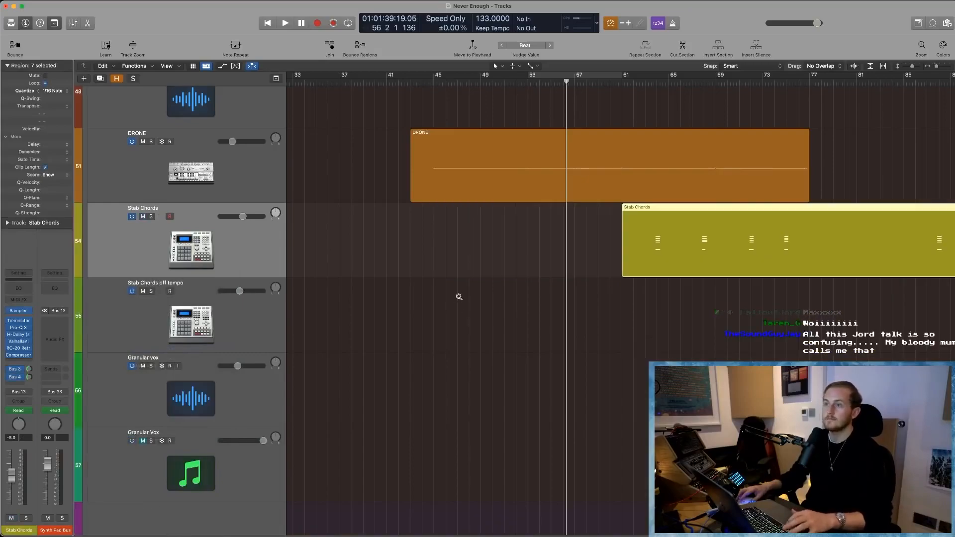
- Set the cycle from bar 61 to 83, solo the Stab Chords track and enlarge the start of its first region
scroll(459, 297, down, 5)
scroll(467, 284, right, 2)
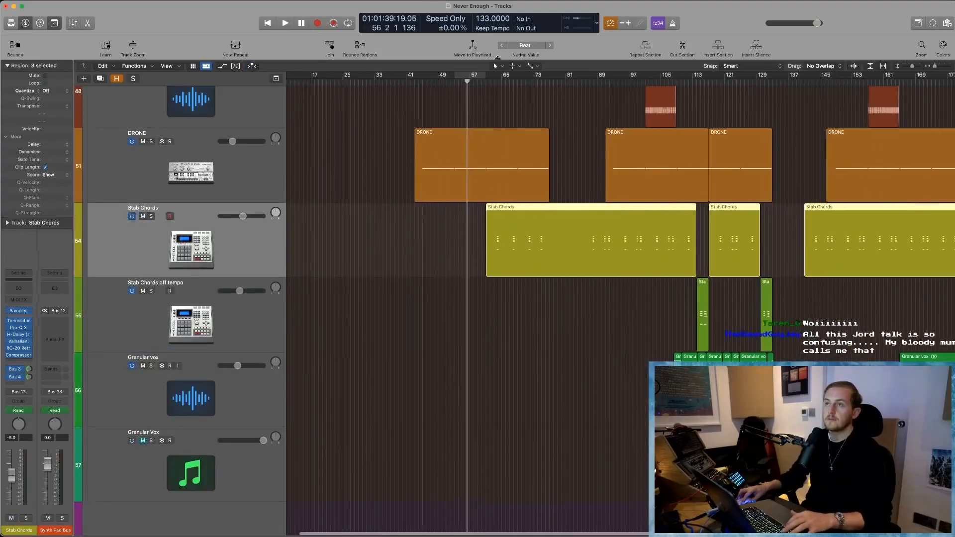
drag(486, 75, 573, 75)
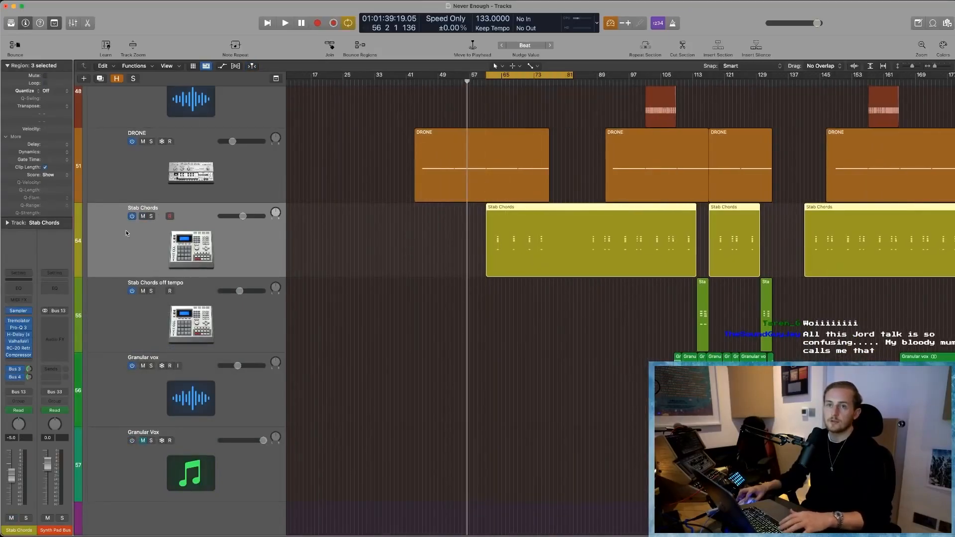
click(151, 216)
drag(457, 298, 586, 214)
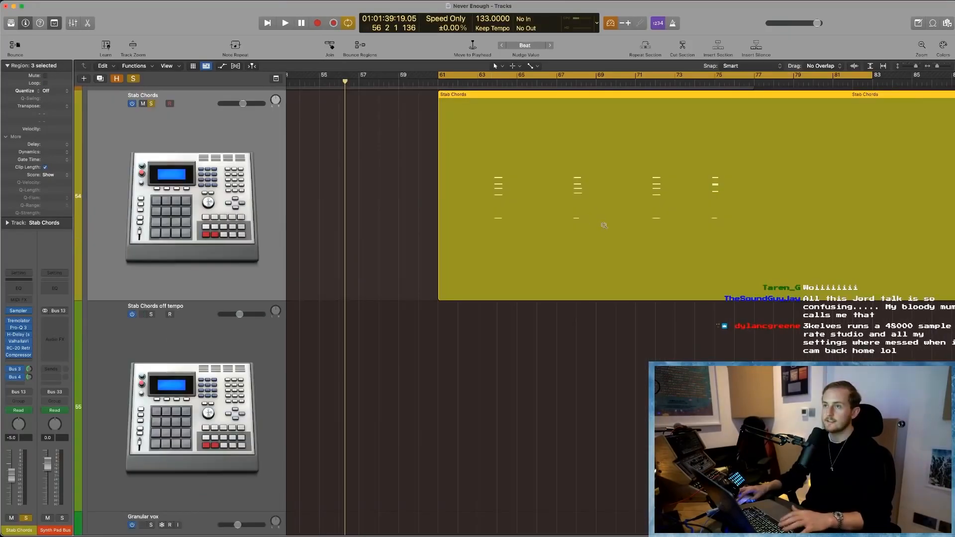
- Play the soloed Stab Chords in the cycle, dismissing the overload alert
key(space)
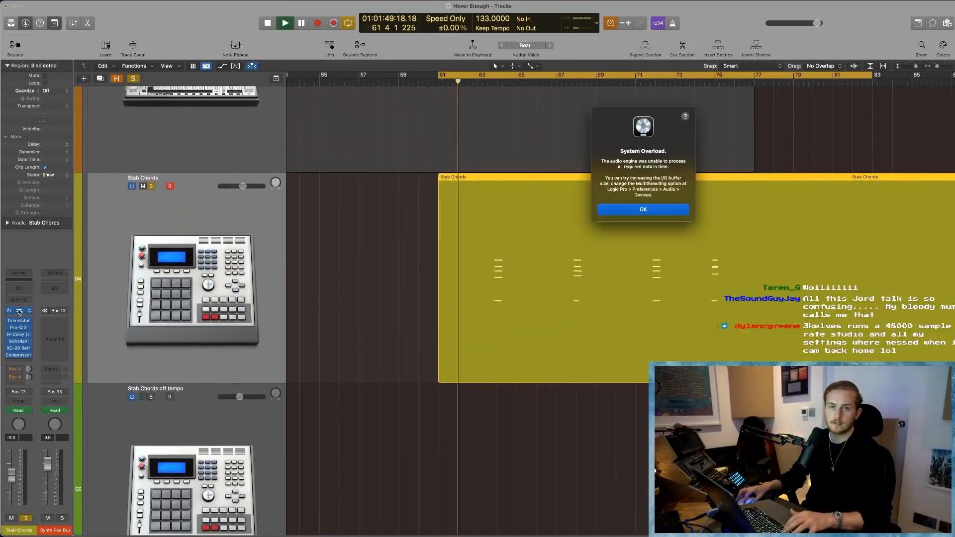
click(641, 213)
double_click(491, 85)
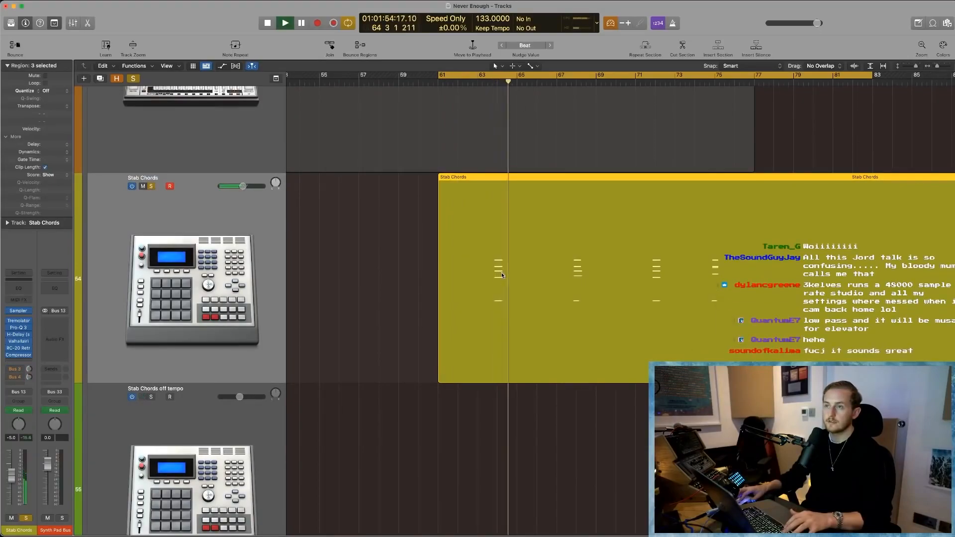
scroll(500, 271, right, 3)
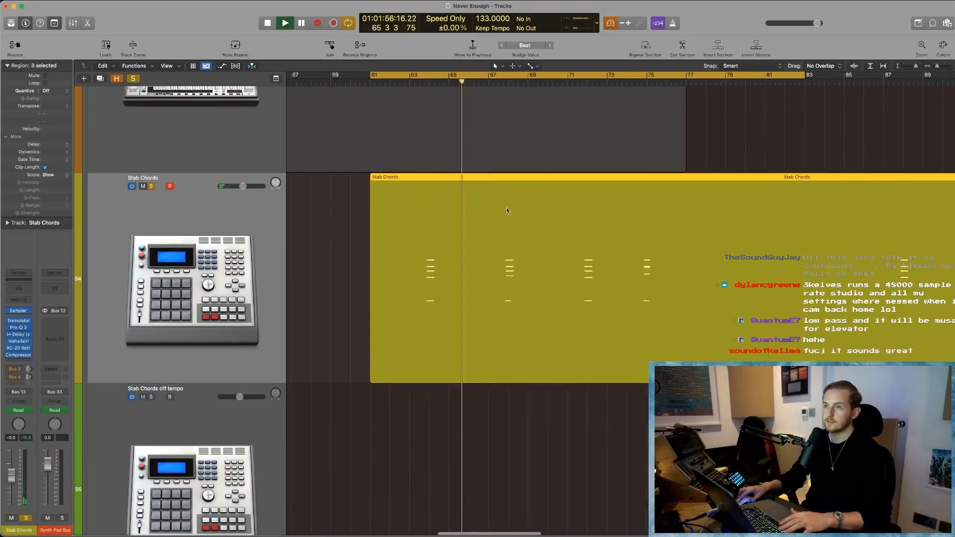
- Show the Stab Chords track's Pro-Q 3 Band 1 Frequency automation during playback, dismissing the overload alert, and unsolo the track
key(a)
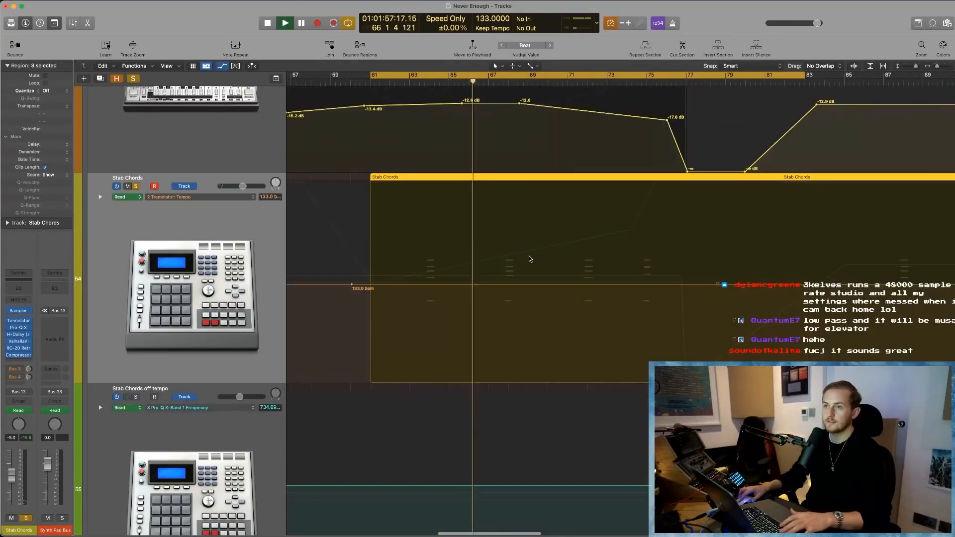
click(211, 196)
click(256, 202)
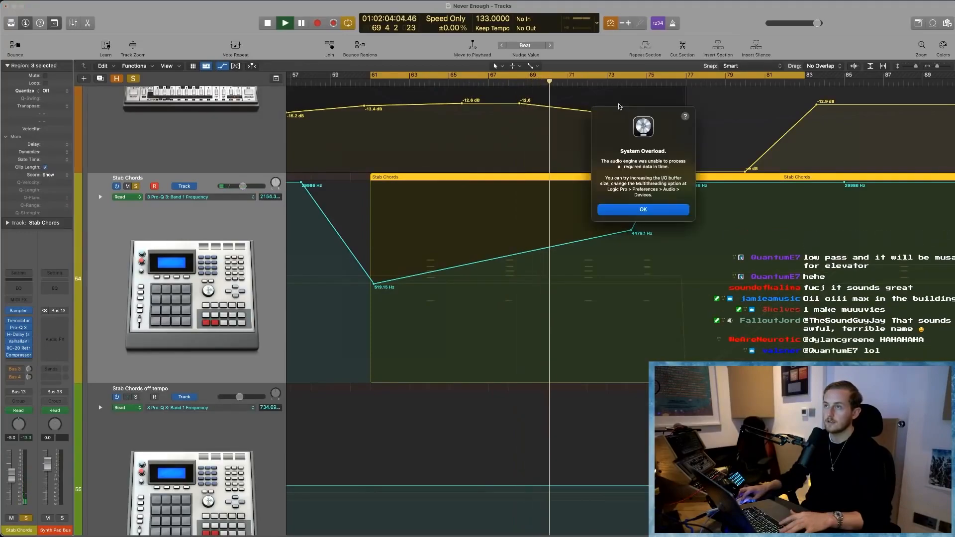
click(642, 211)
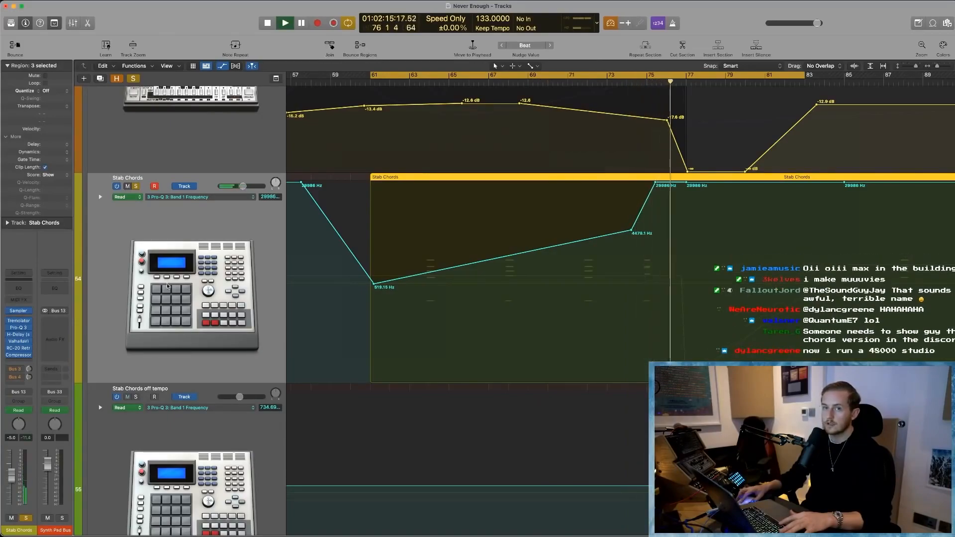
click(137, 187)
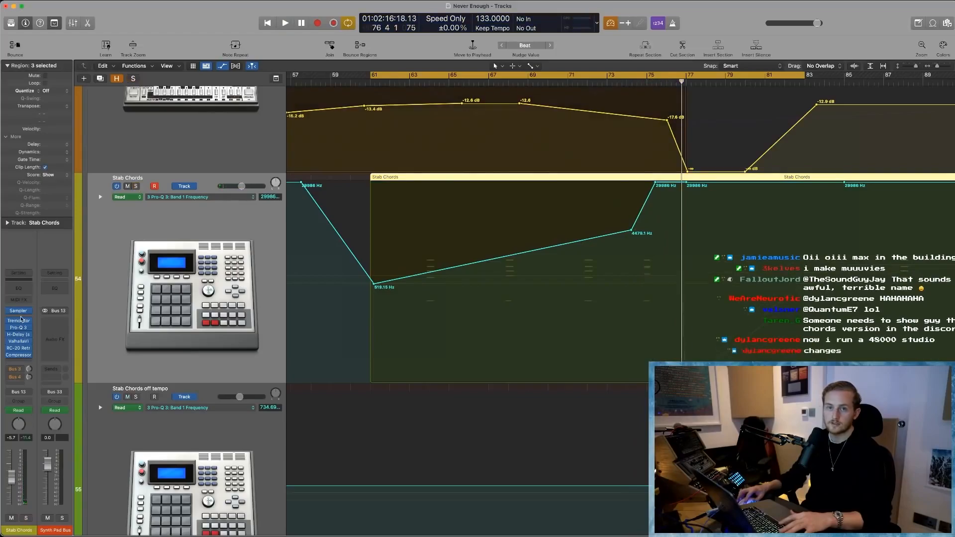
- Open the Stab Chords track's RC-20 Retro Color effect and examine its Wobble mix setting
click(19, 348)
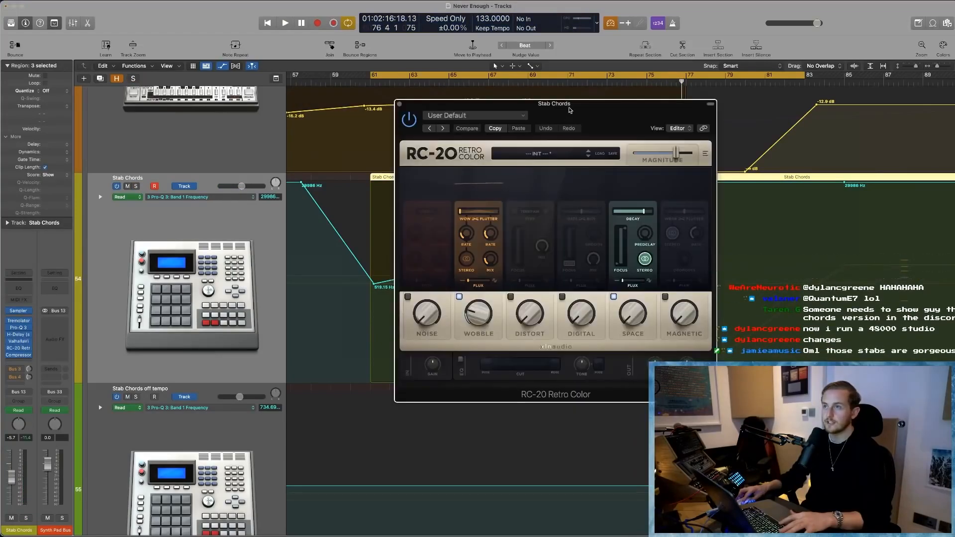
drag(570, 107, 390, 116)
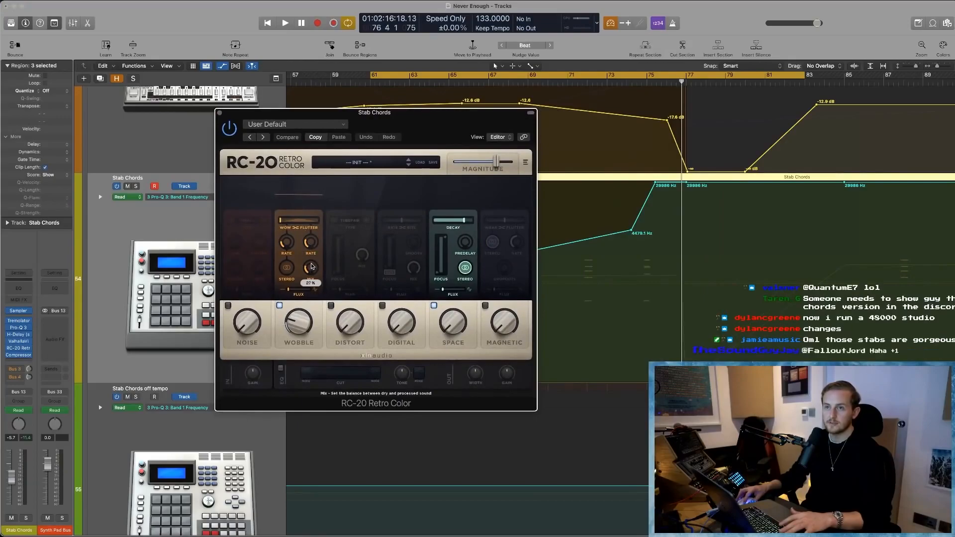
scroll(312, 271, down, 1)
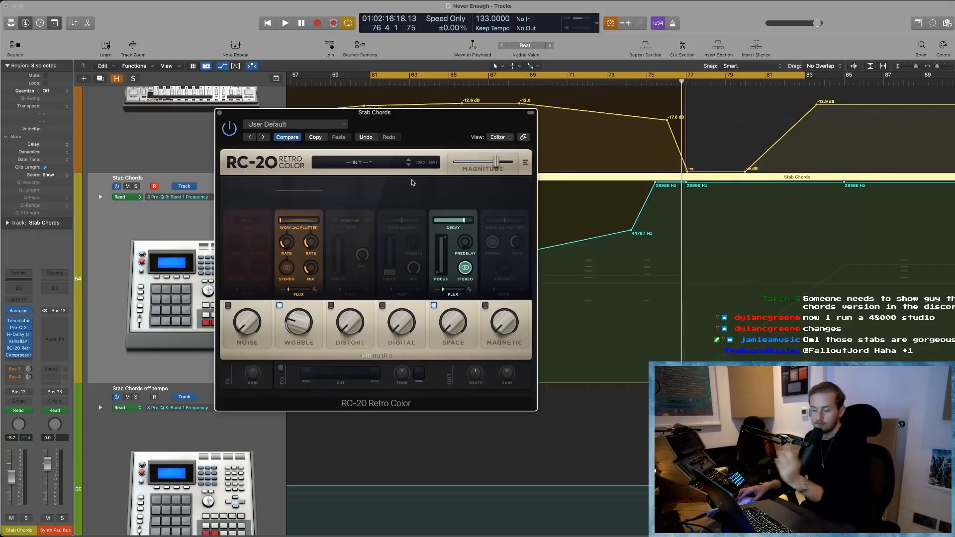
- Solo the Stab Chords and play them from about bar 73 to hear the RC-20 effect, and close its window
click(619, 83)
key(space)
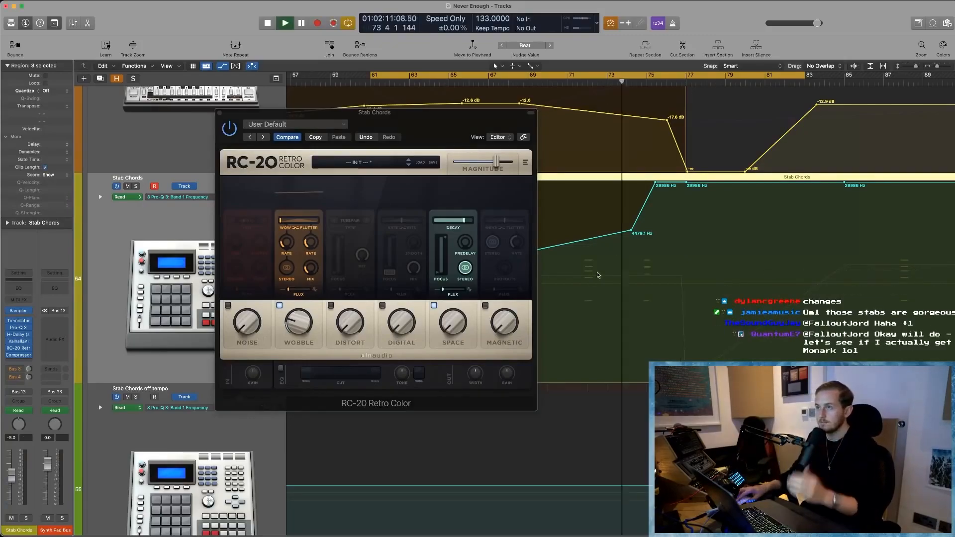
click(136, 186)
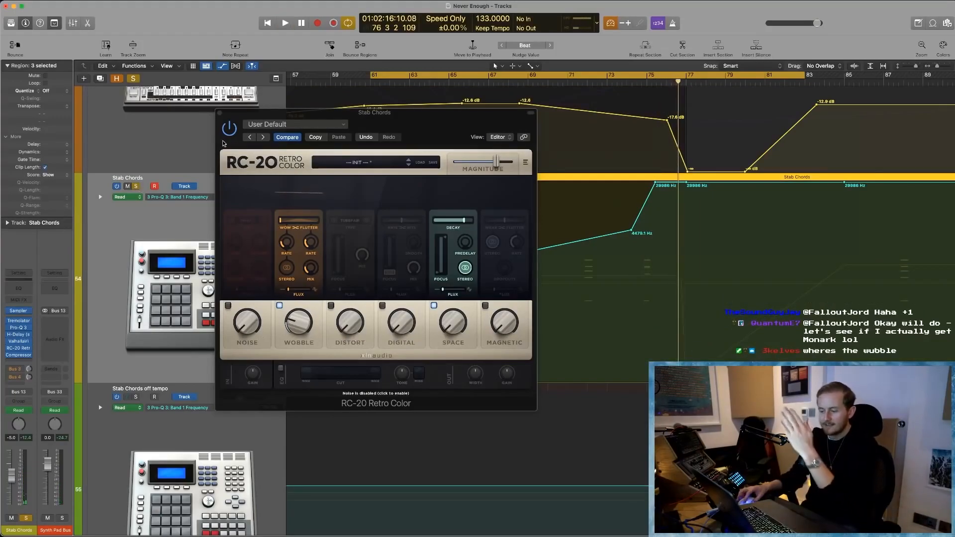
click(636, 83)
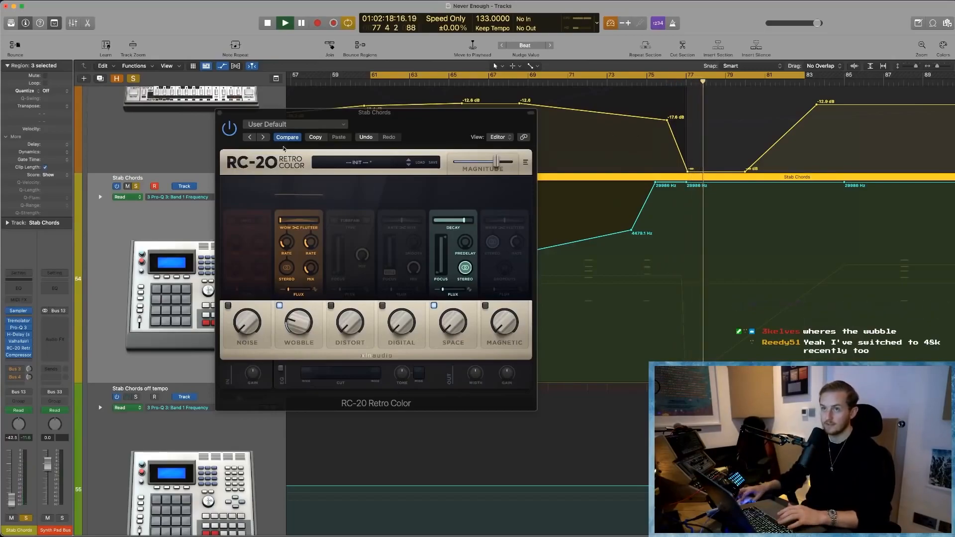
click(220, 113)
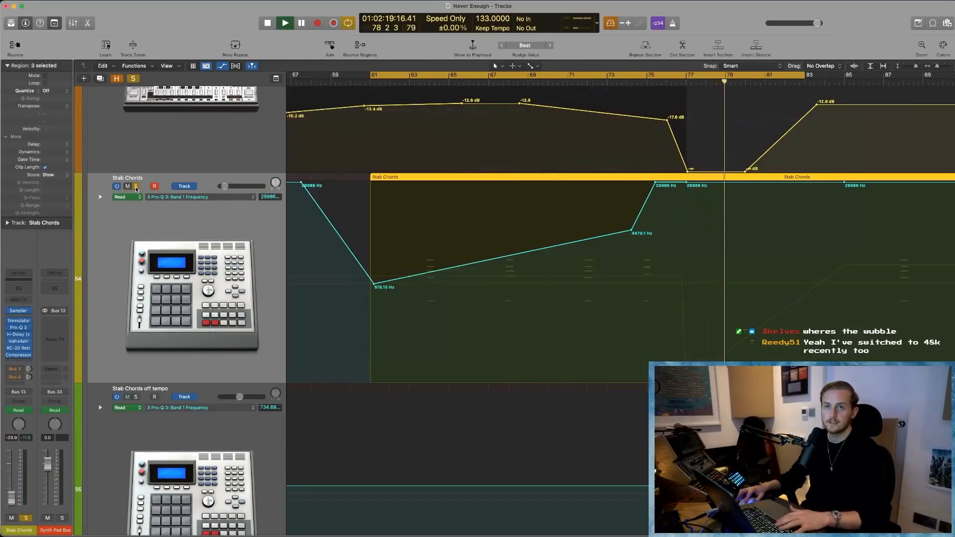
- Stop playback and hide the automation curves in the Tracks area
click(669, 213)
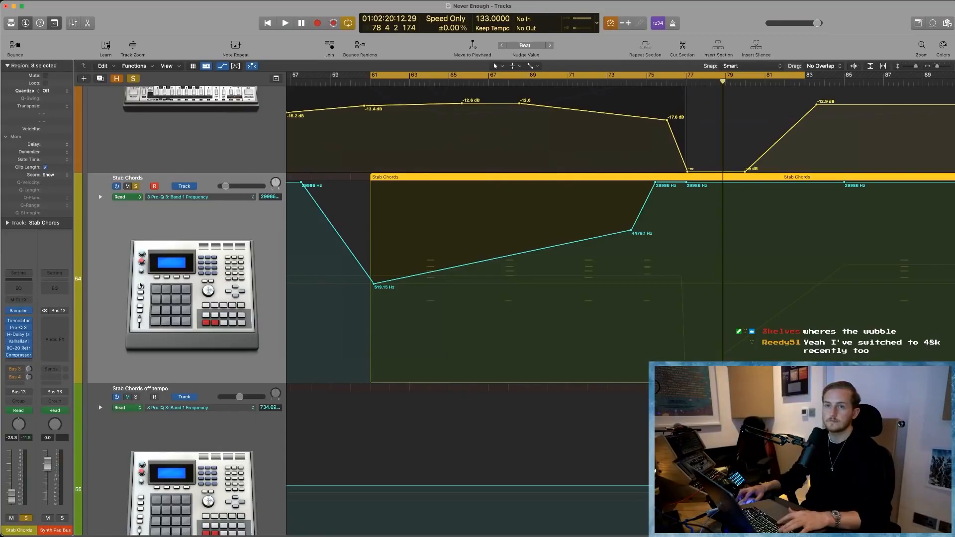
click(140, 285)
key(a)
scroll(565, 434, down, 5)
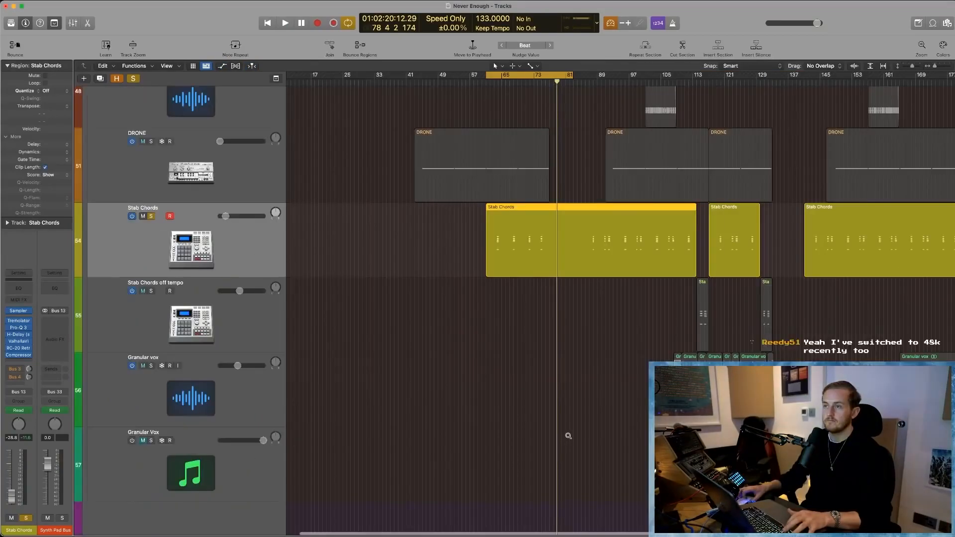
scroll(568, 436, down, 3)
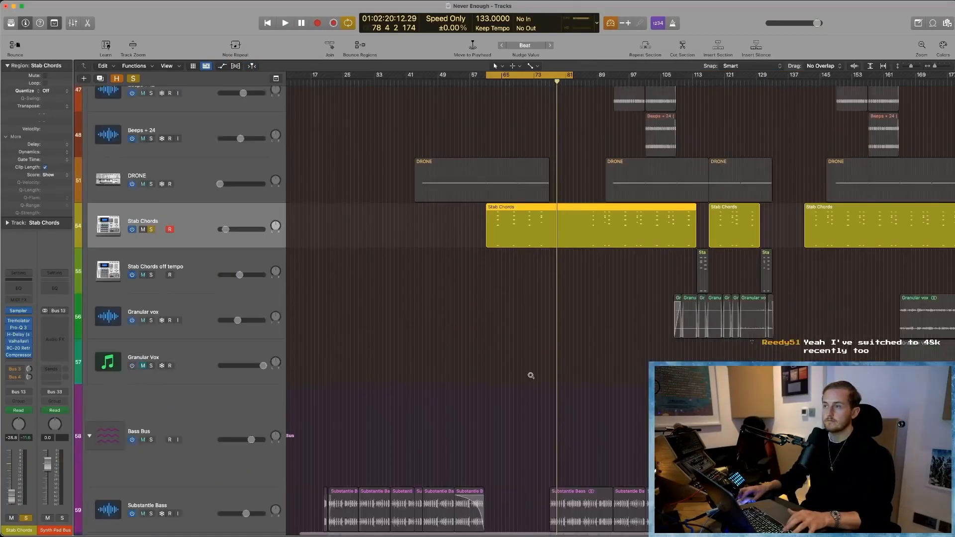
- Move the solo from Stab Chords to Stab Chords off tempo and play its region from about bar 112
click(151, 229)
click(151, 274)
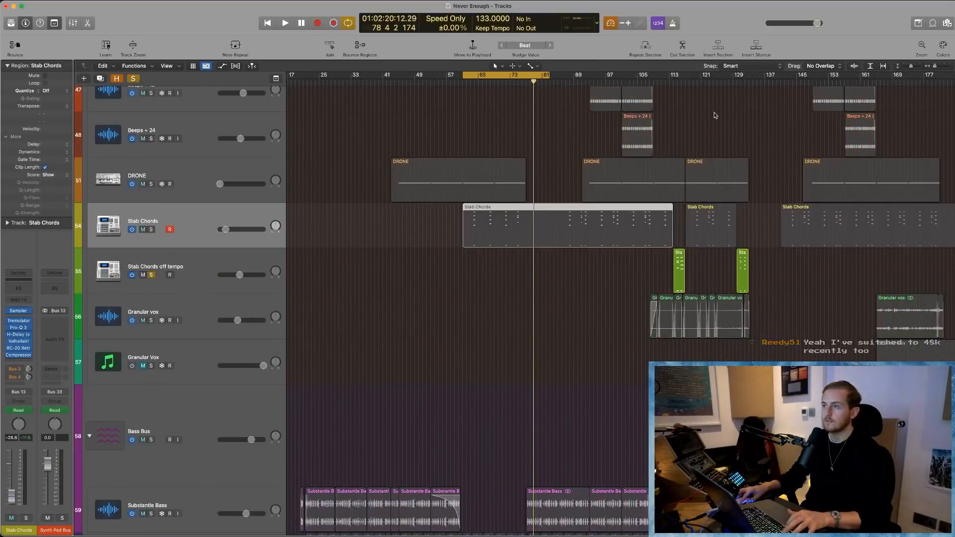
click(667, 84)
key(space)
scroll(667, 84, up, 5)
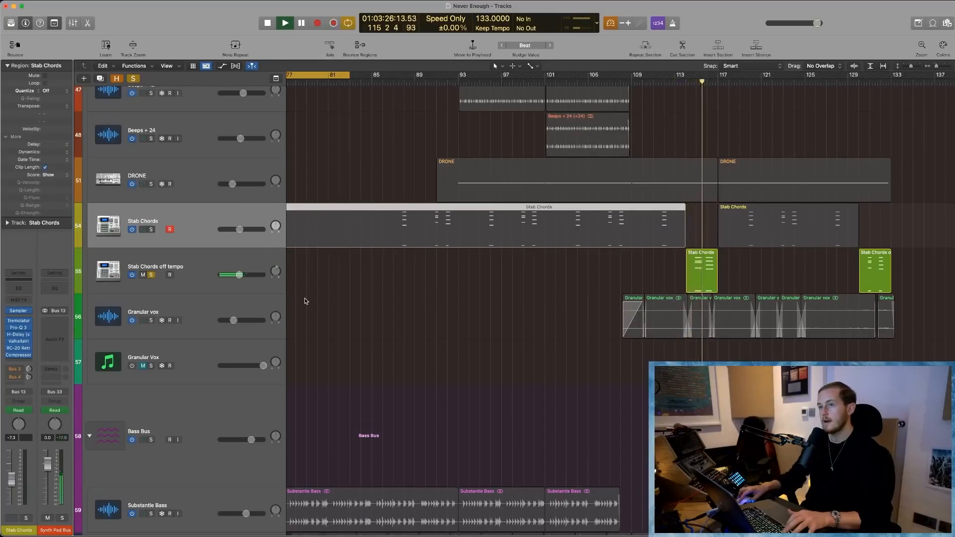
key(space)
scroll(524, 307, up, 5)
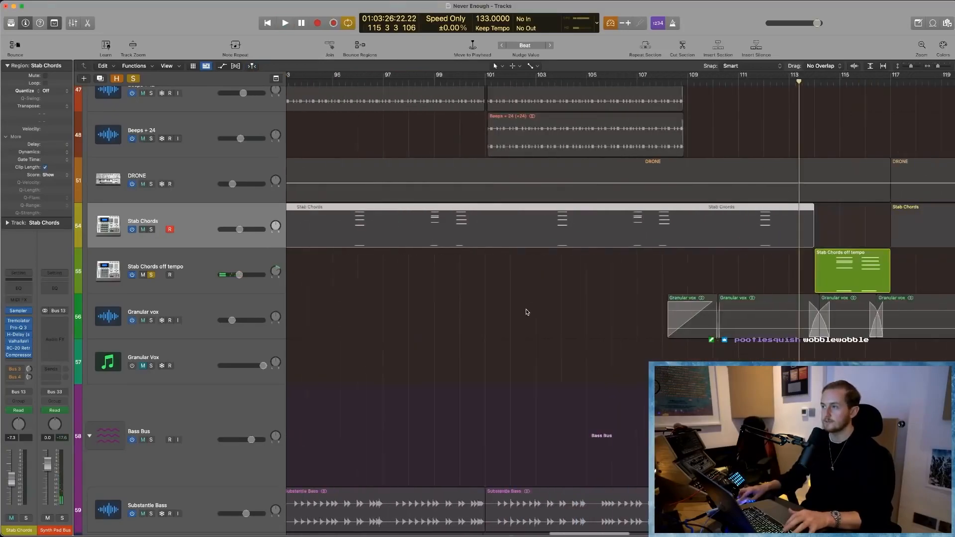
scroll(528, 313, right, 7)
key(super+Left)
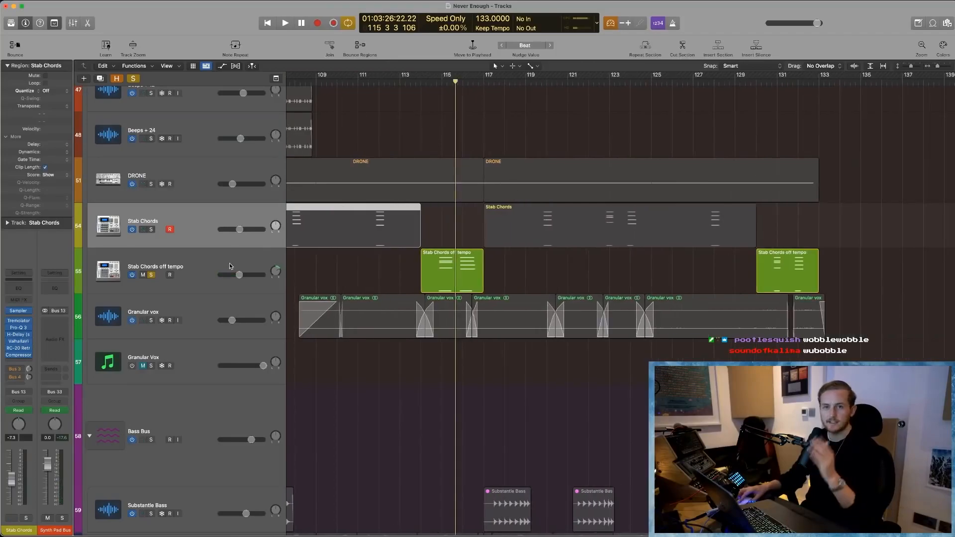
- Open the Stab Chords track's Tremolator effect to examine its rhythm settings, and close its window
click(22, 323)
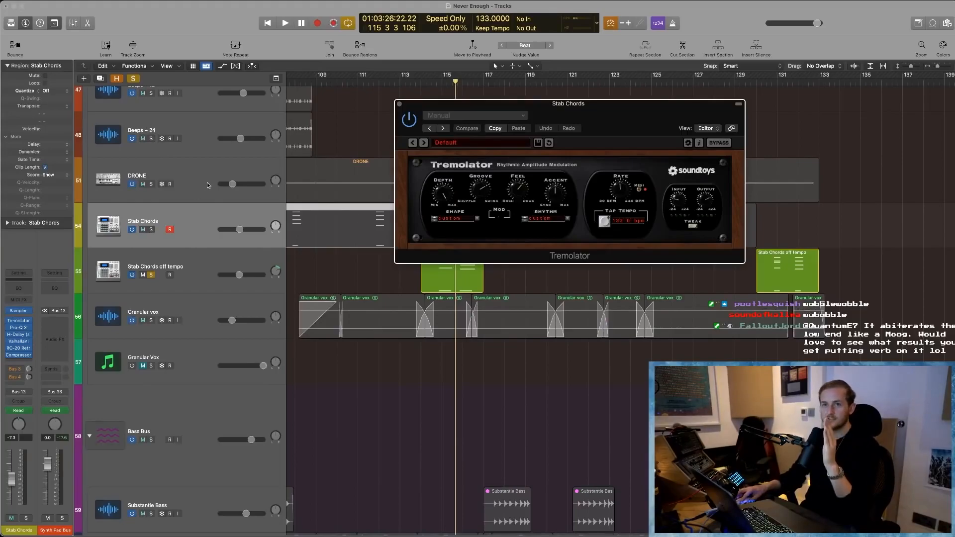
click(191, 225)
click(18, 321)
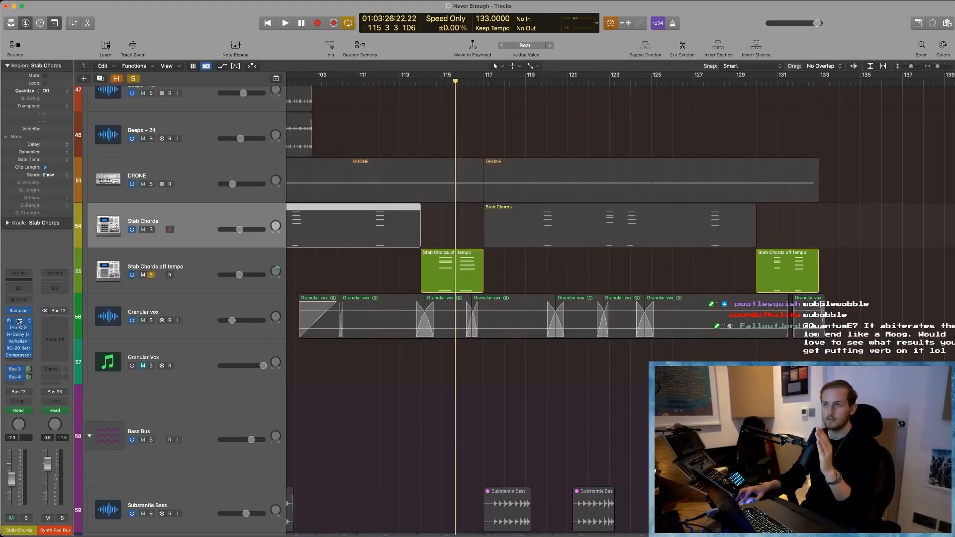
click(18, 321)
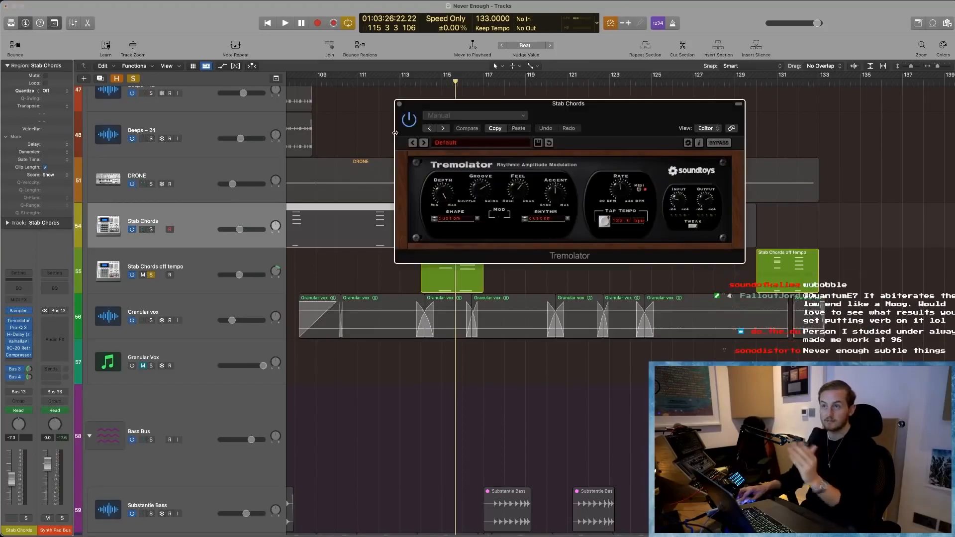
click(400, 105)
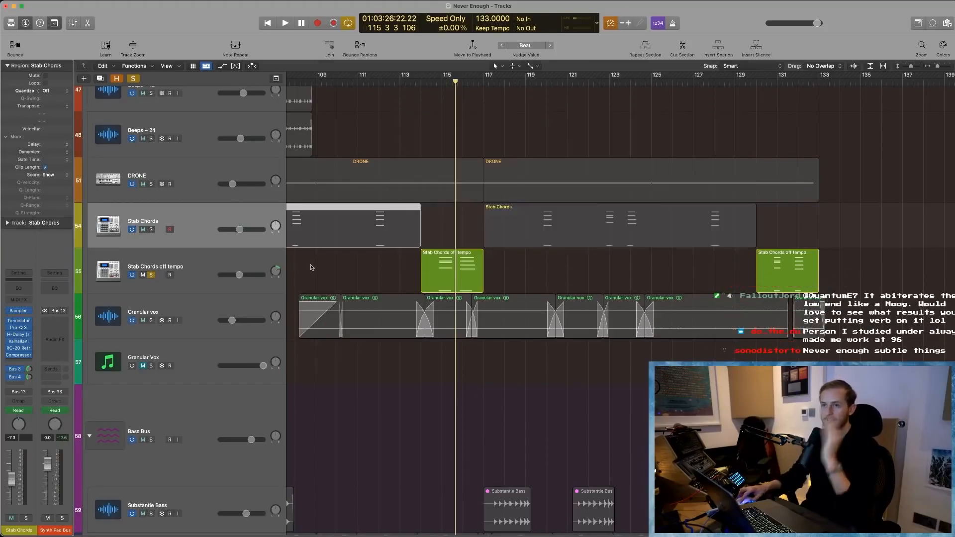
- Select the Stab Chords off tempo track, play it soloed from bar 114, and unsolo it
click(187, 262)
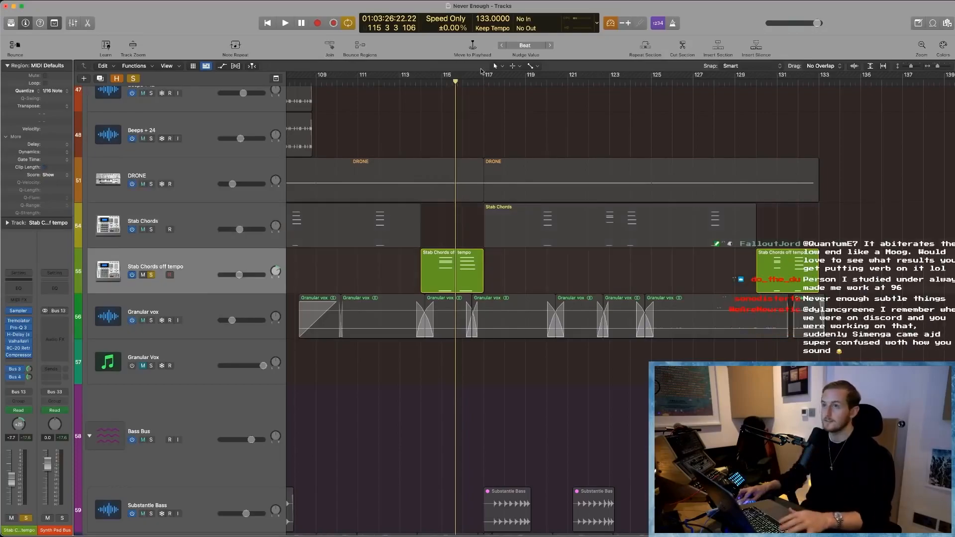
click(422, 80)
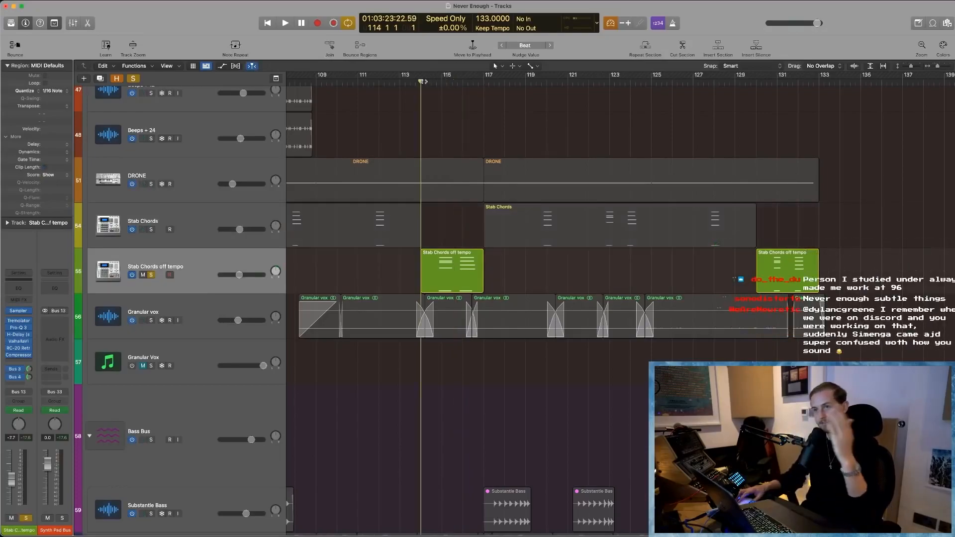
key(space)
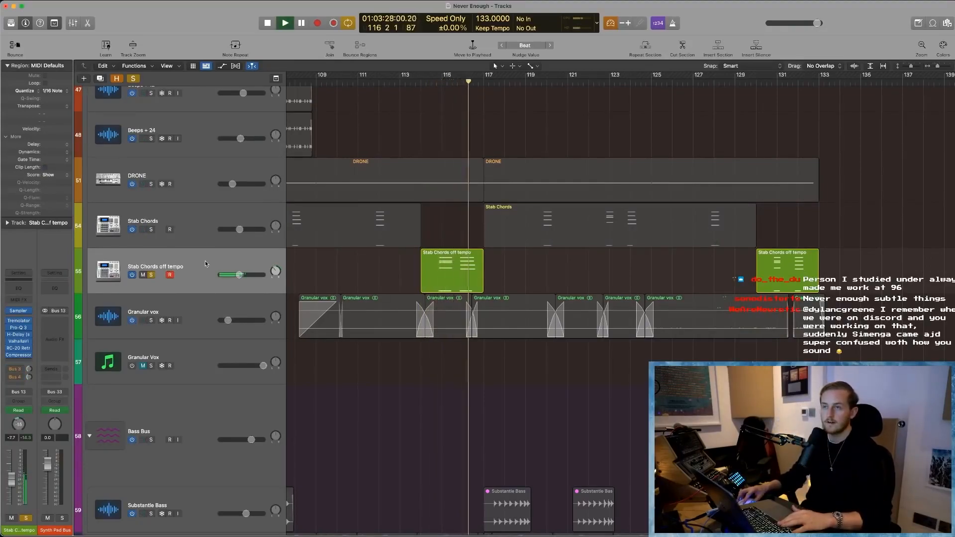
click(150, 275)
click(150, 275)
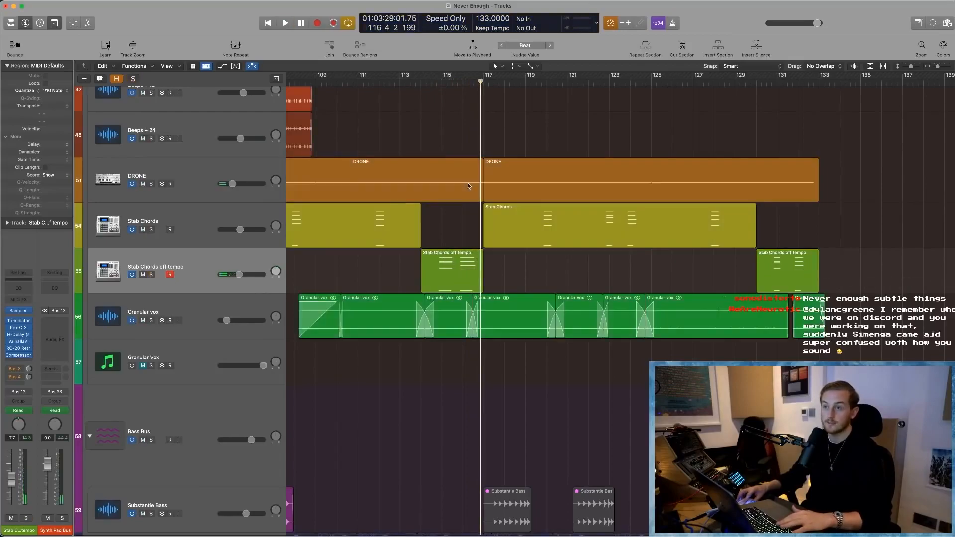
- Play the mix from about bar 130 and solo Stab Chords off tempo during playback, dismissing the overload alert
click(770, 81)
key(space)
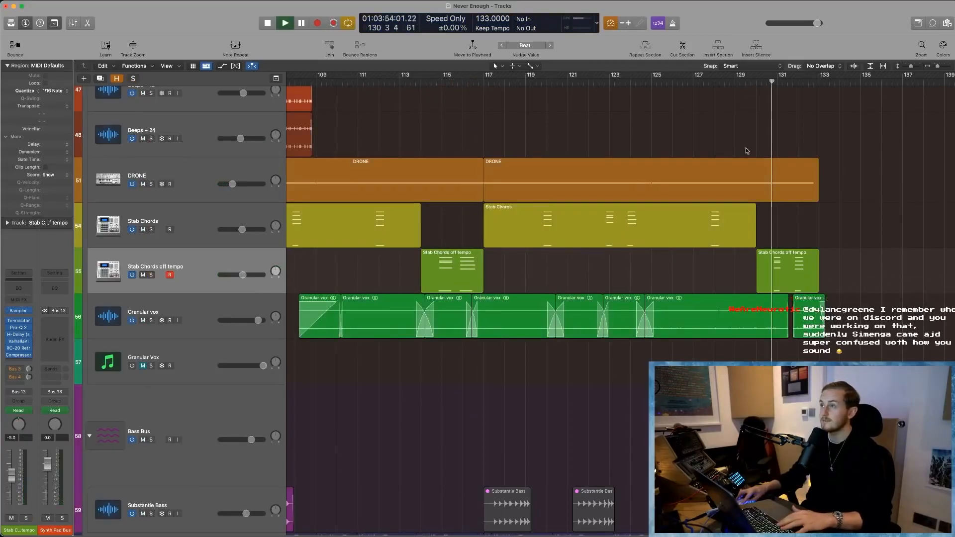
click(150, 276)
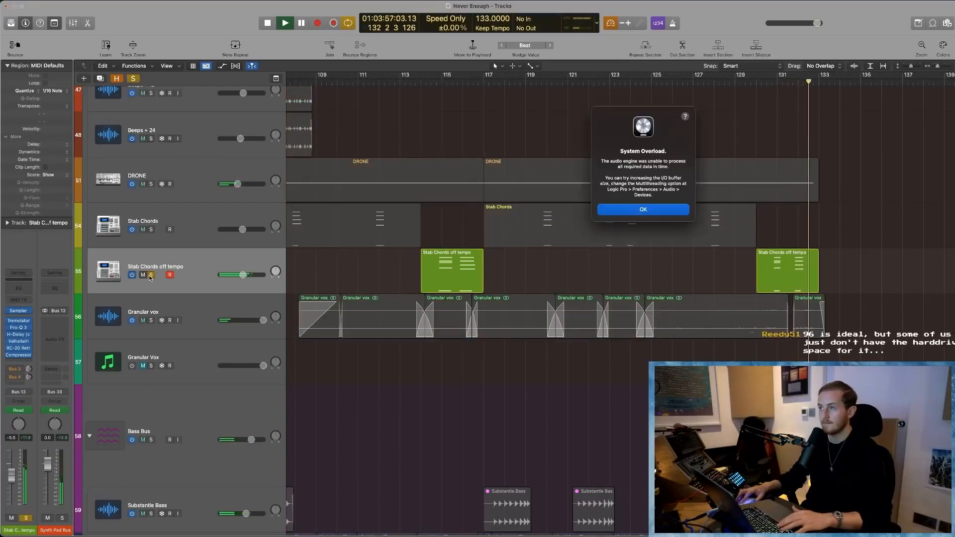
click(679, 211)
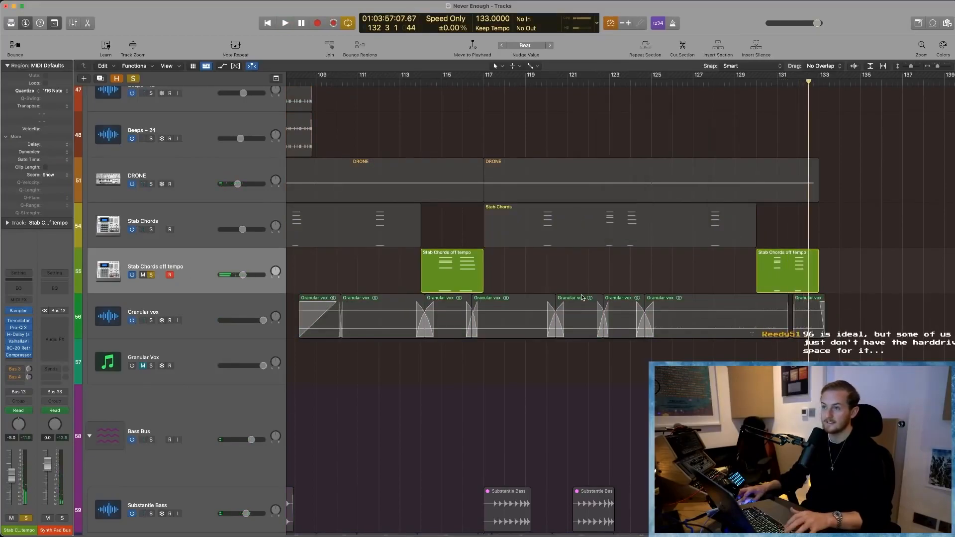
- Unsolo Stab Chords off tempo and select the Granular vox audio track
ctrl+alt+click(592, 271)
ctrl+alt+click(560, 244)
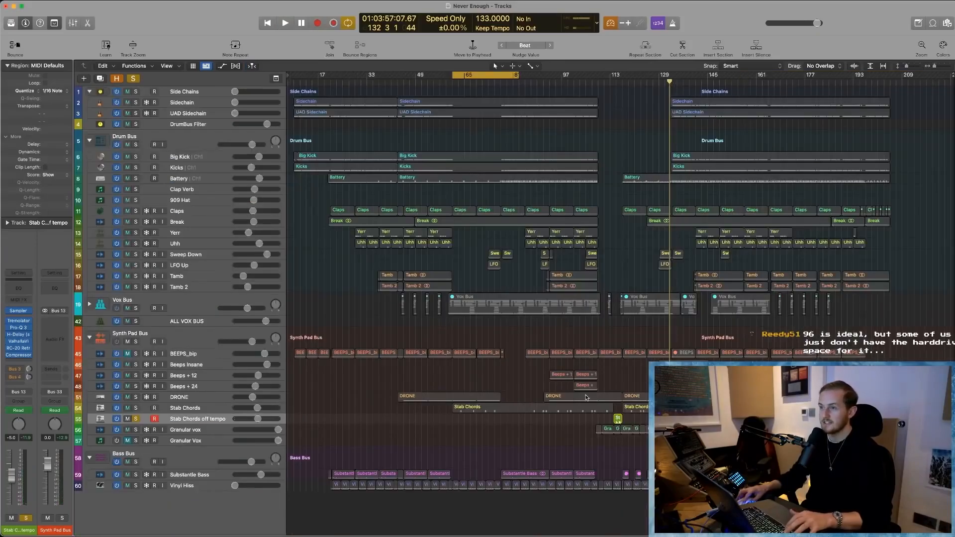
drag(568, 402, 717, 443)
scroll(522, 390, down, 1)
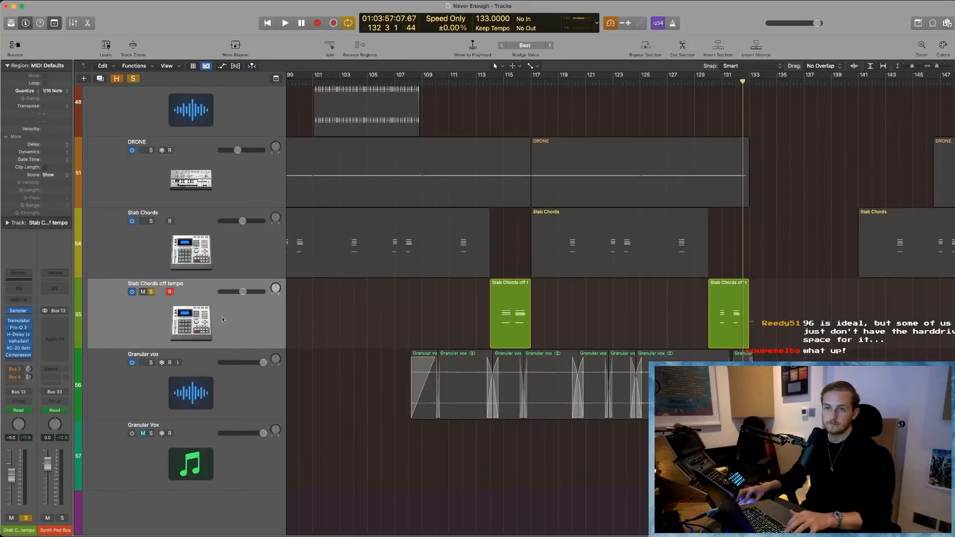
click(151, 292)
click(148, 369)
- Survey the Granular vox regions across the arrangement and place the playhead at bar 125
scroll(460, 380, down, 3)
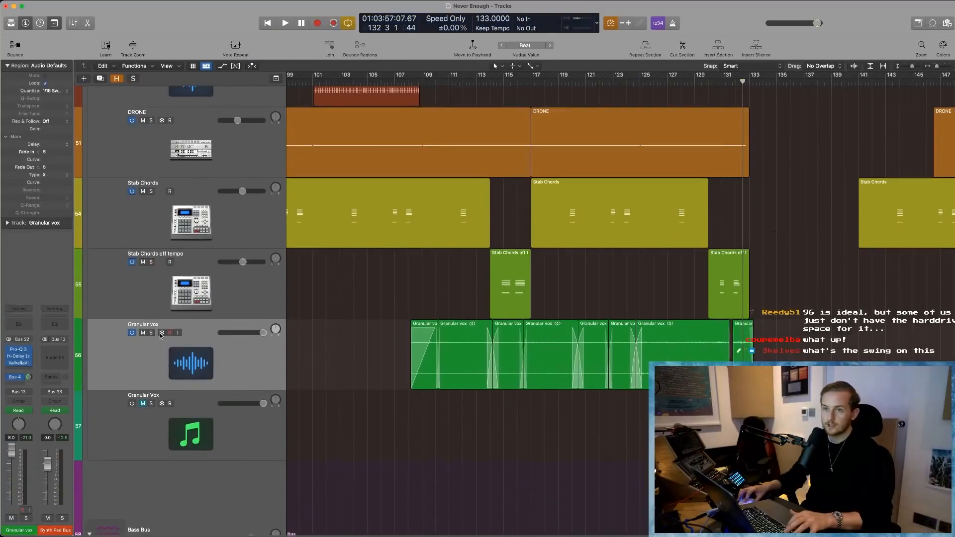
scroll(460, 381, down, 5)
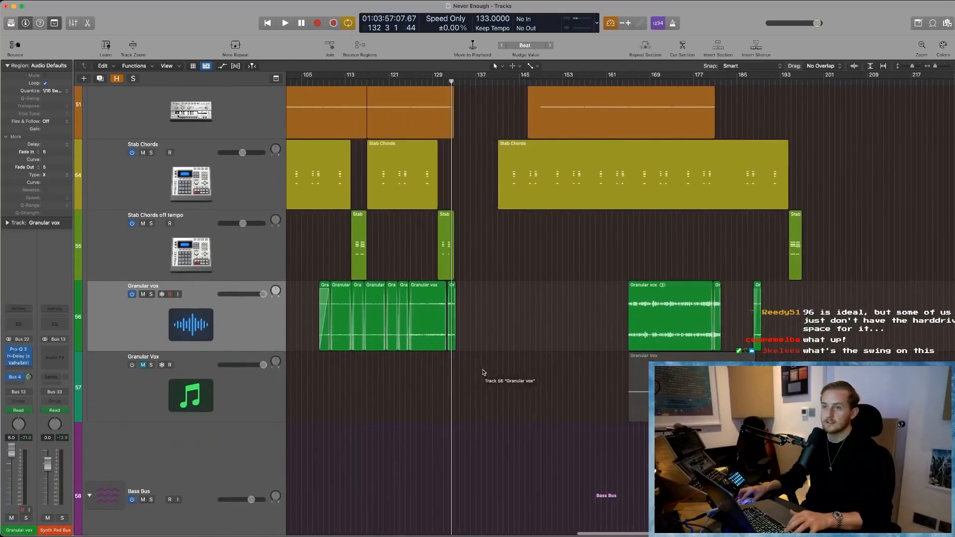
scroll(478, 353, up, 5)
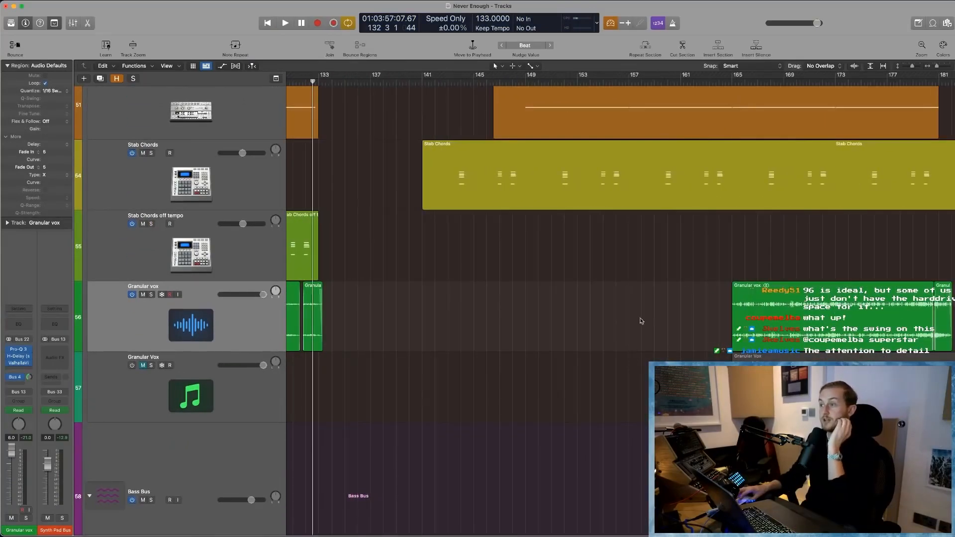
scroll(636, 209, left, 10)
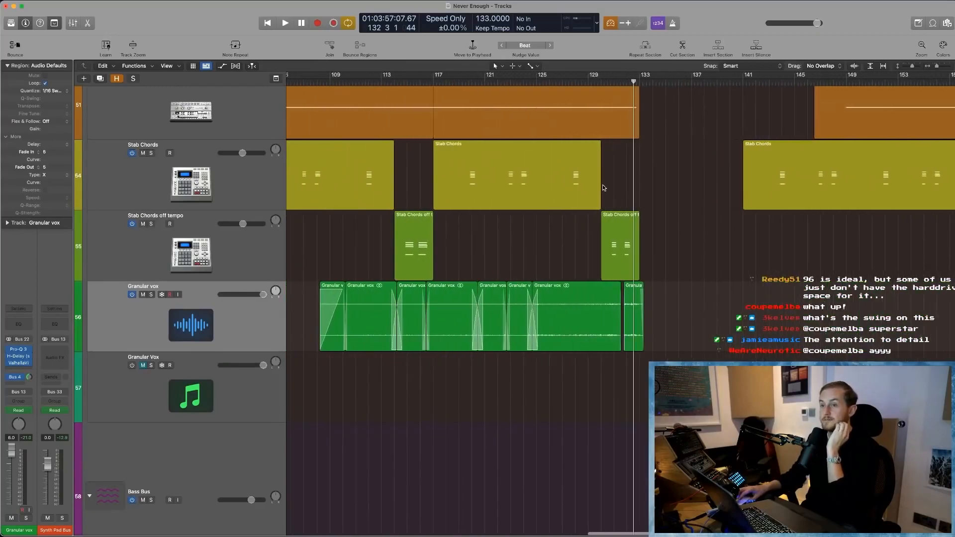
key(shift+comma)
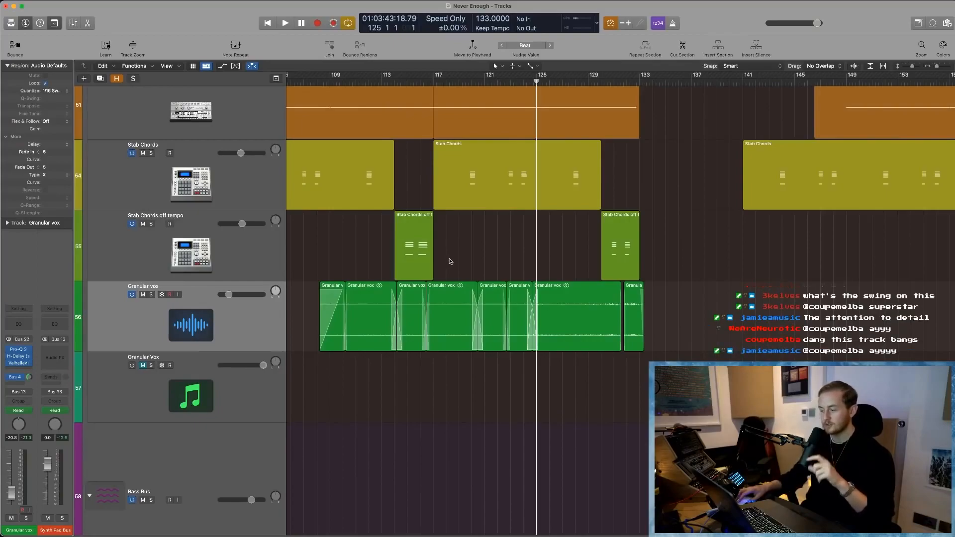
- Enable and open the Granular Vox instrument track's Quanta synth, and unmute and solo the track
click(179, 376)
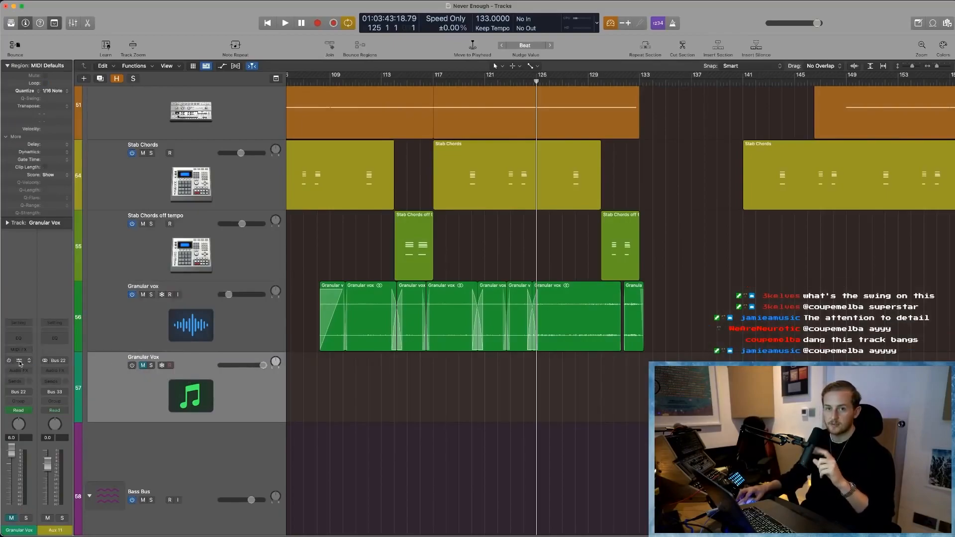
click(13, 363)
drag(630, 114, 558, 122)
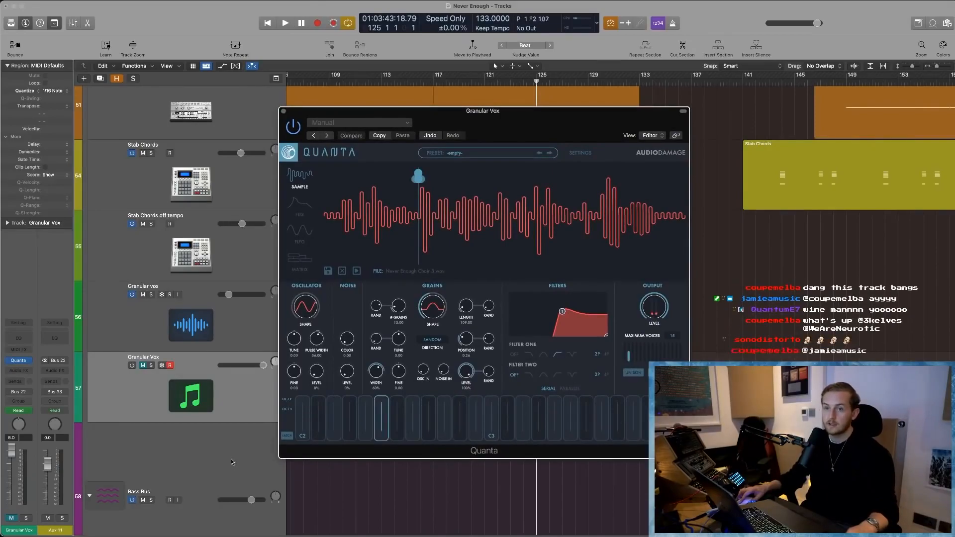
click(143, 366)
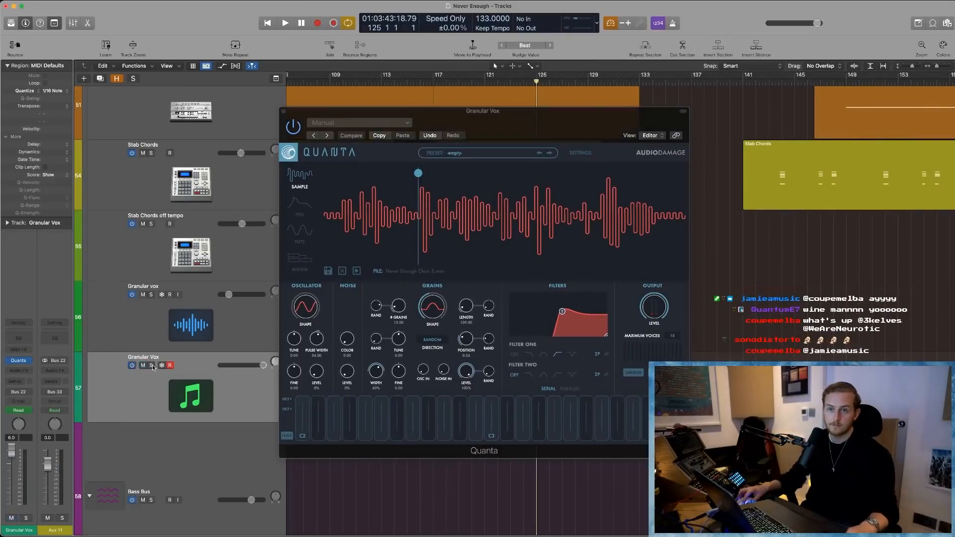
click(152, 366)
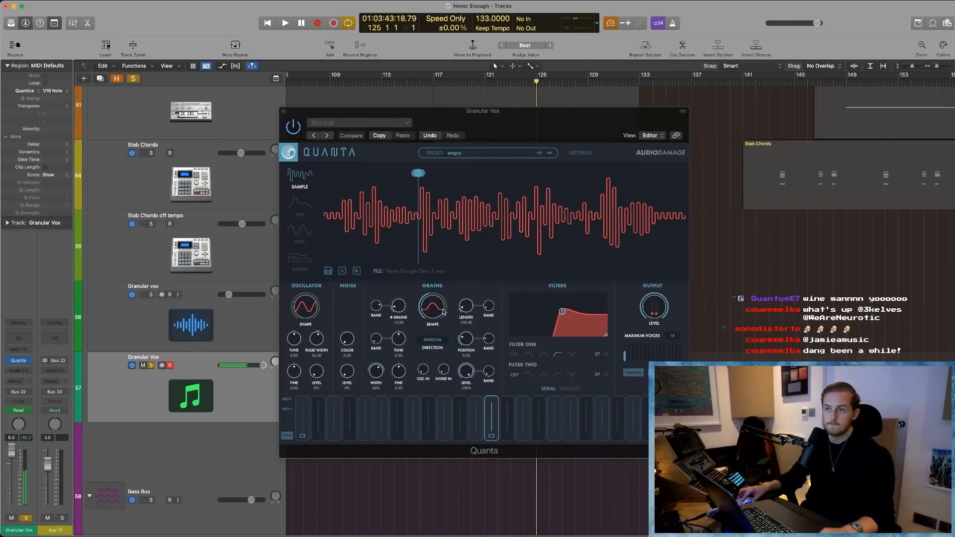
- Lengthen Quanta's grains to about 511, reduce the number of grains, and sweep the grain position through the vocal sample
drag(466, 305, 468, 281)
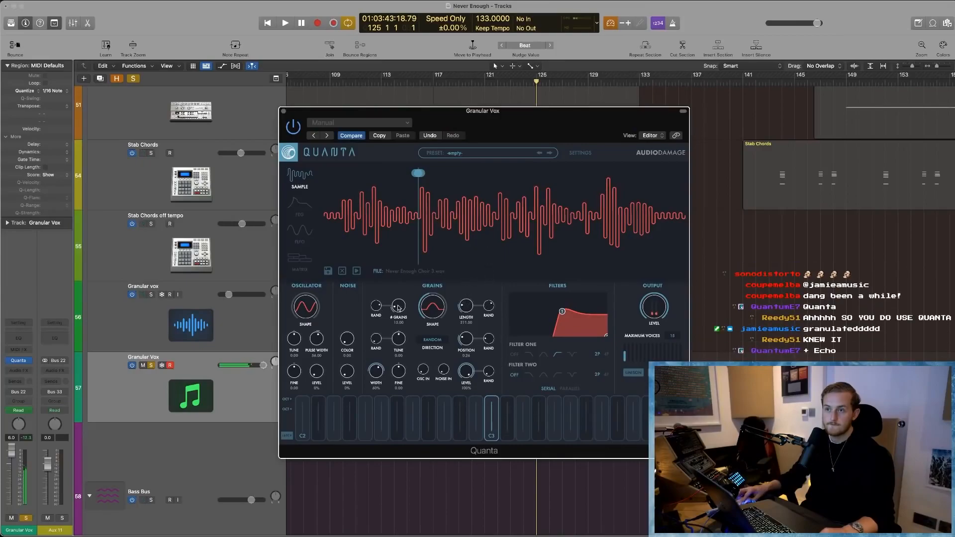
drag(404, 318, 404, 325)
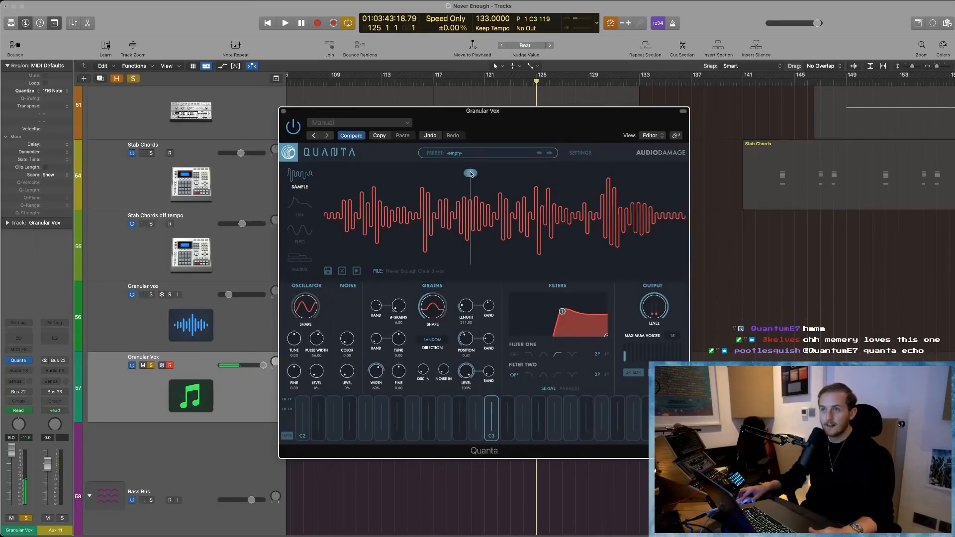
drag(490, 175, 500, 176)
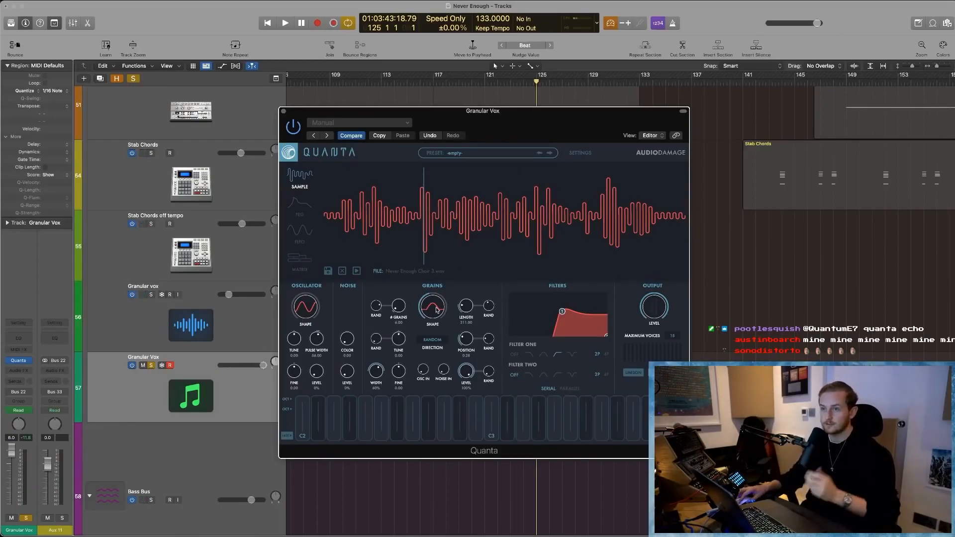
- Close and bypass Quanta, and unsolo the Granular Vox instrument track with the Granular vox audio track selected
click(284, 112)
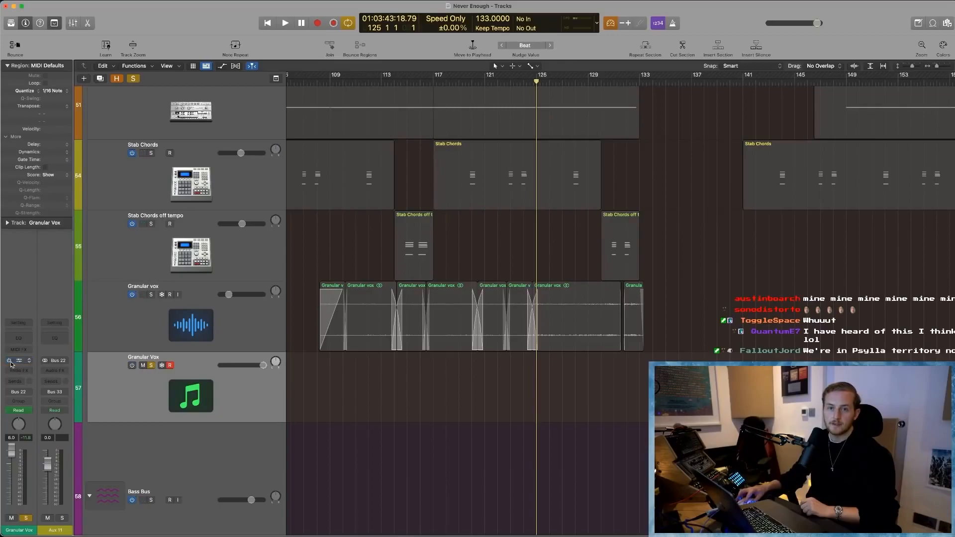
click(191, 315)
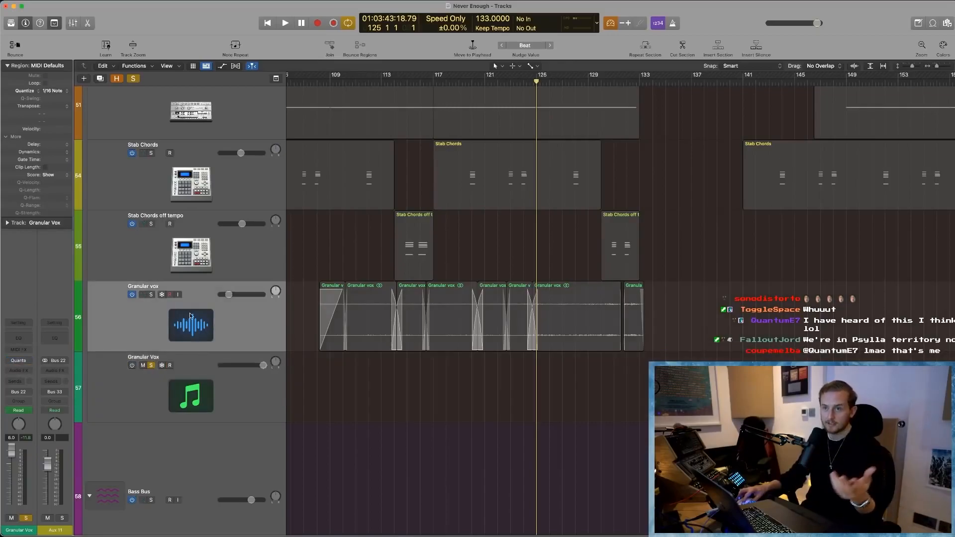
click(151, 366)
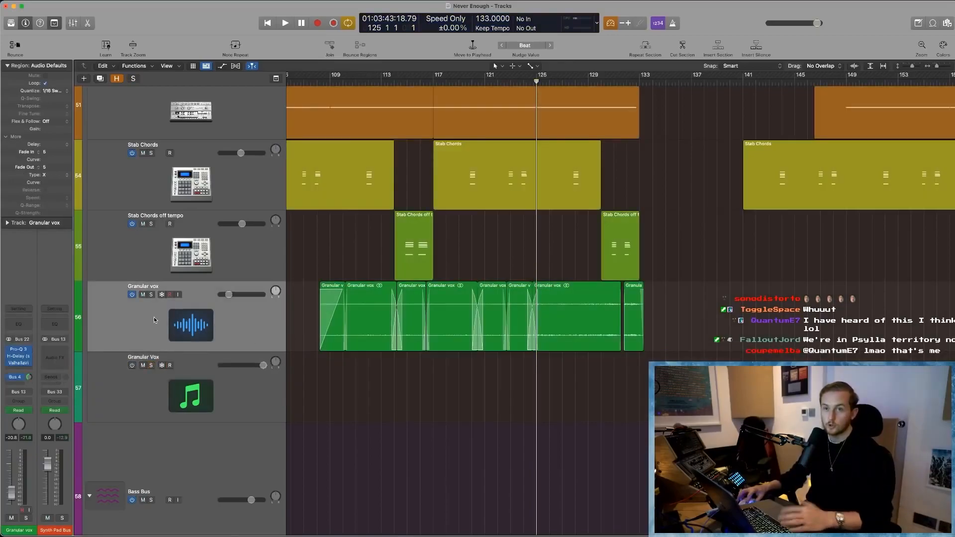
- Solo the Granular vox audio track and play it from around bar 110, near the start of its first regions
key(s)
scroll(366, 265, left, 2)
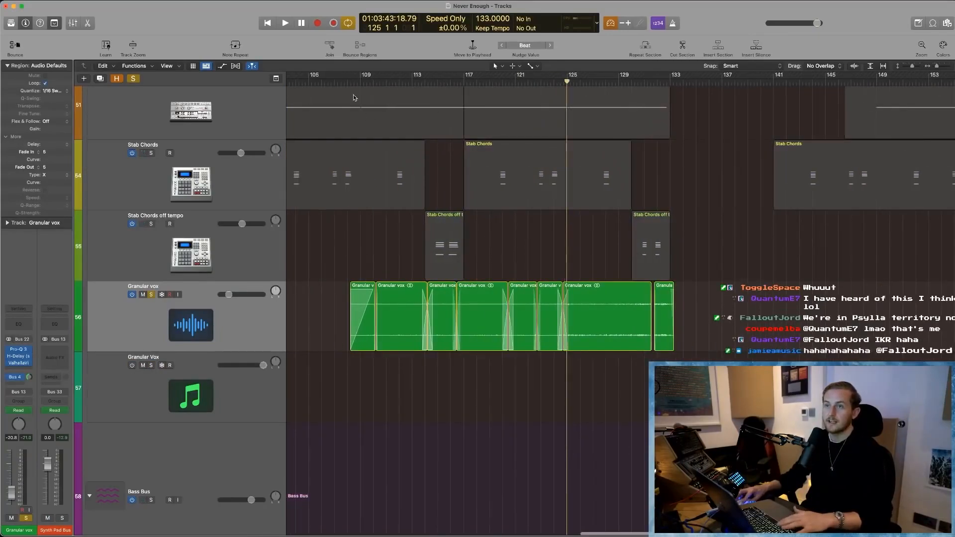
click(359, 82)
key(space)
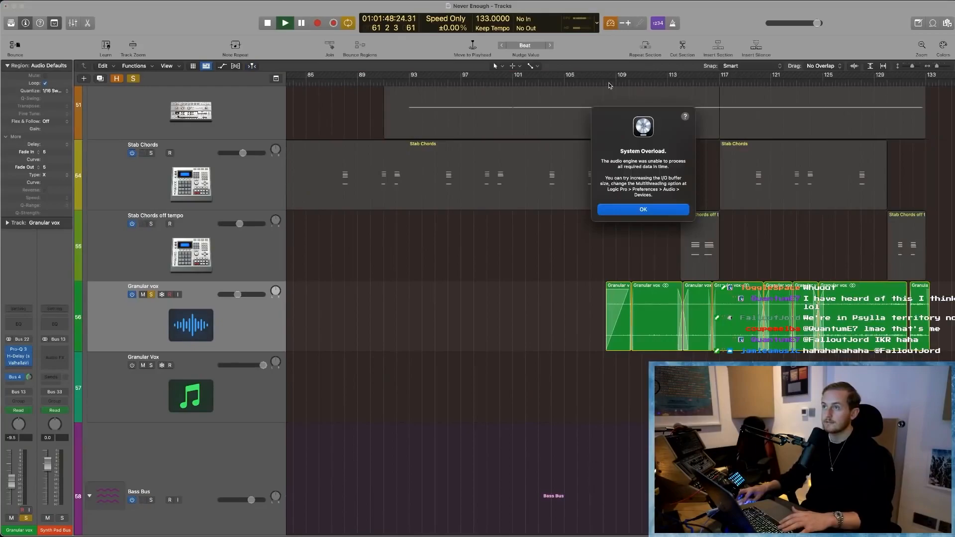
key(Return)
click(640, 80)
key(space)
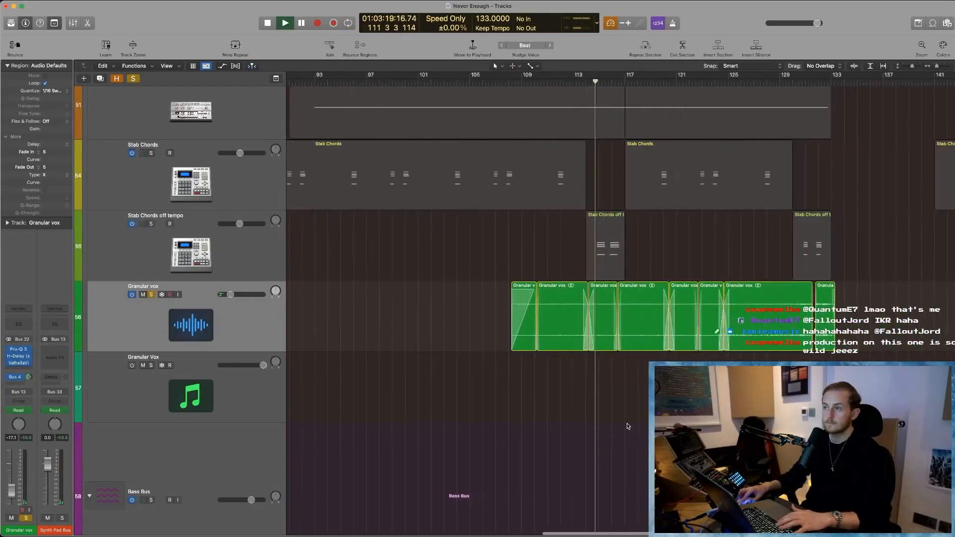
- Play the soloed Granular vox regions from around bar 126 to bar 133 and examine their waveforms up close
scroll(627, 426, right, 2)
key(space)
click(711, 90)
click(713, 81)
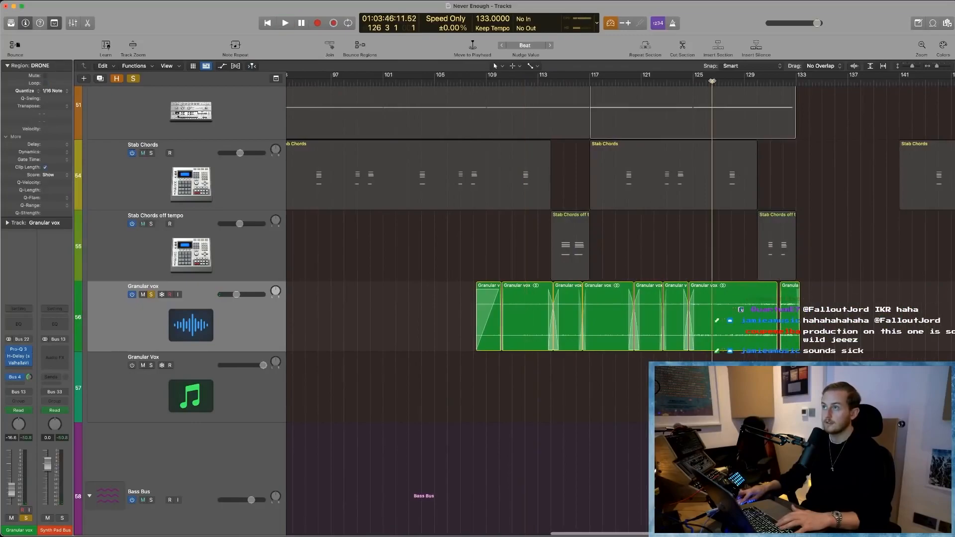
click(711, 393)
scroll(711, 393, right, 4)
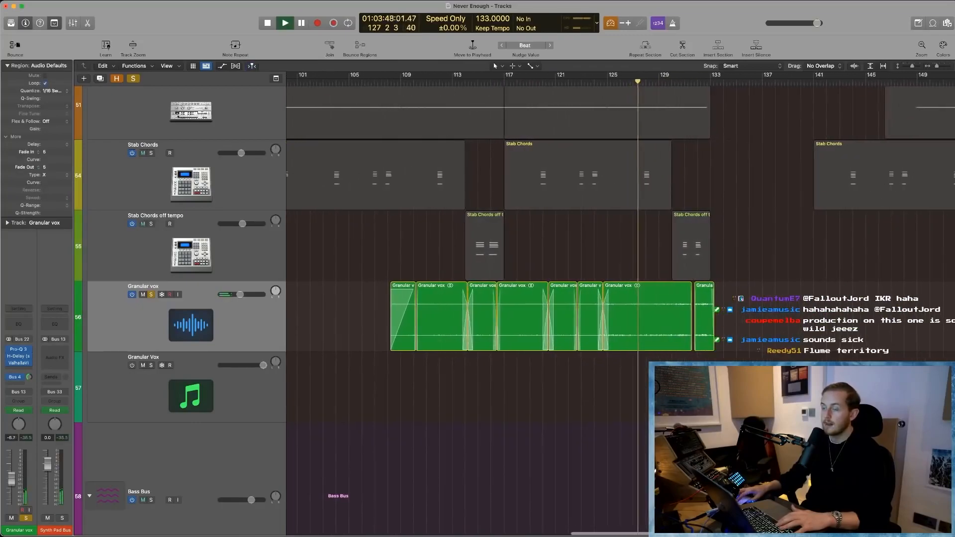
drag(772, 401, 606, 269)
scroll(589, 289, up, 3)
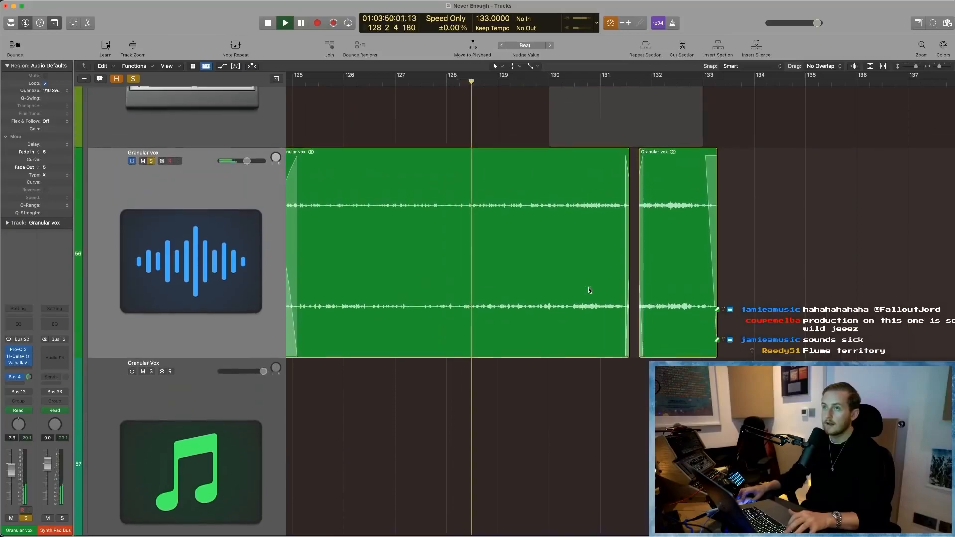
scroll(588, 290, left, 2)
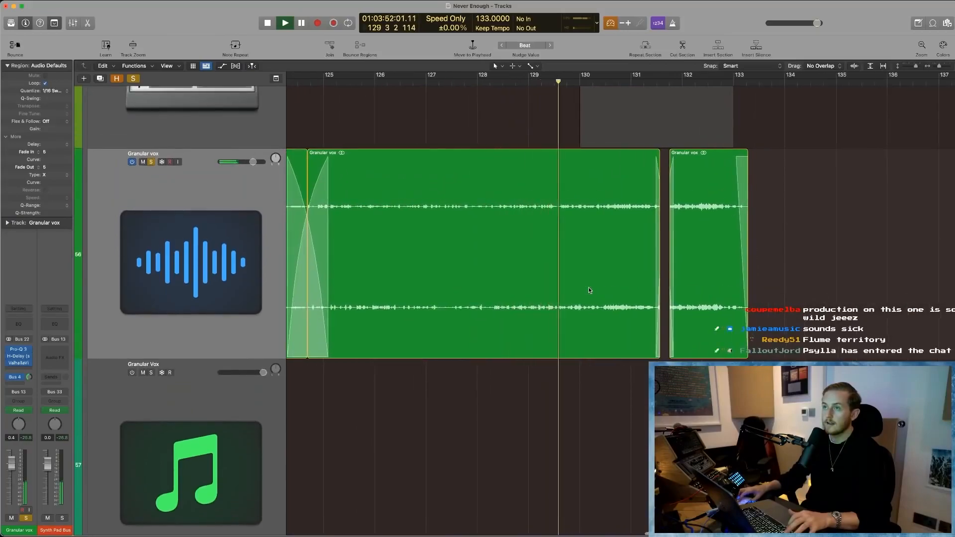
scroll(589, 290, up, 2)
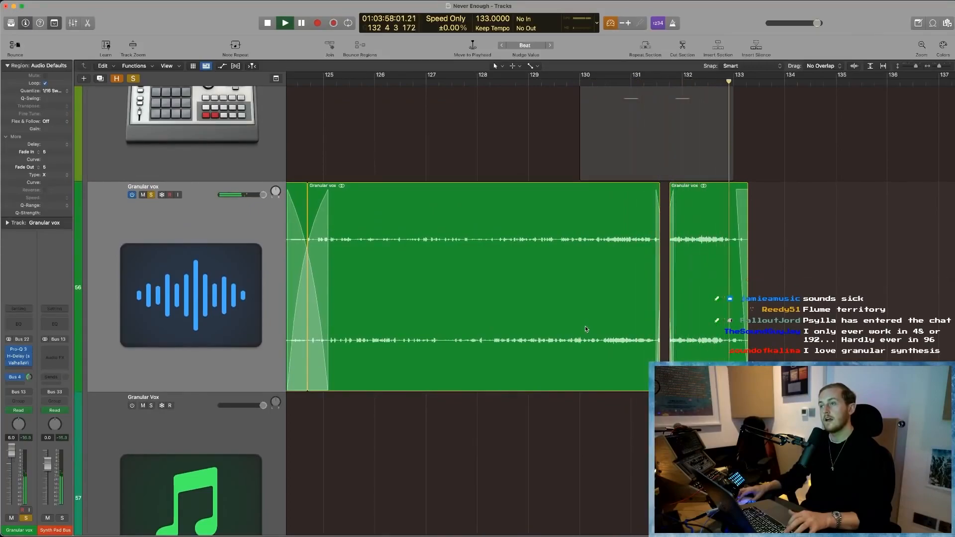
- Unsolo the Granular vox track and play the full mix from bar 129, dismissing the overload alert
key(super+Left)
key(super+Left)
key(space)
click(589, 81)
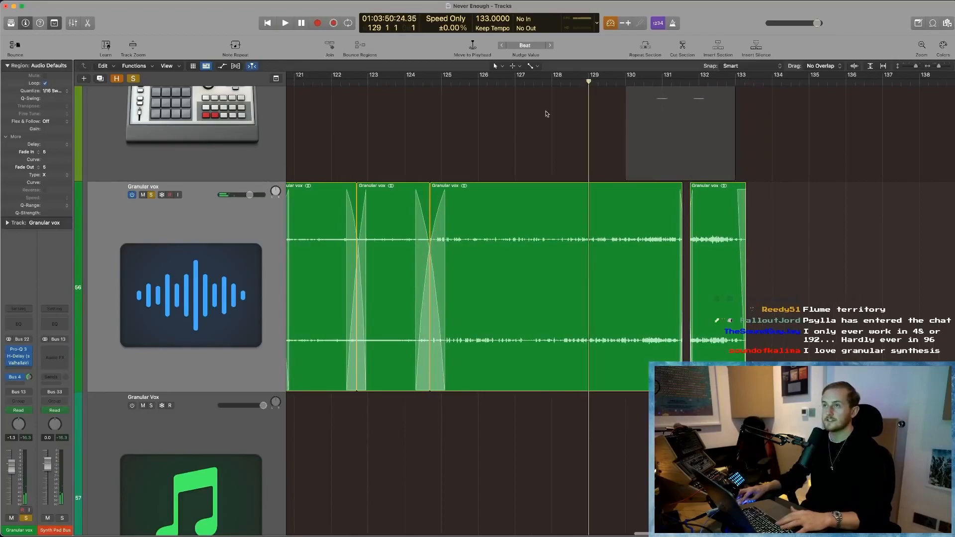
click(152, 195)
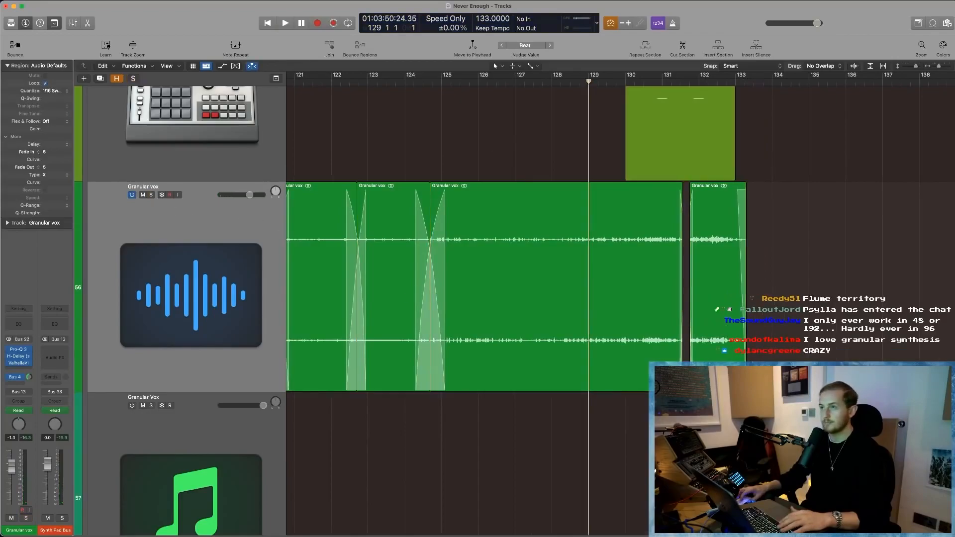
scroll(670, 189, up, 3)
key(space)
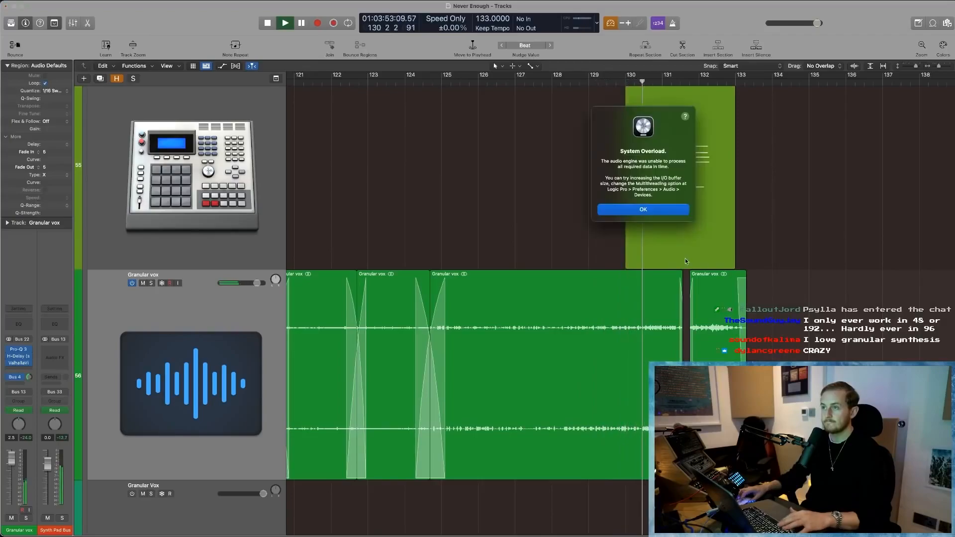
click(655, 211)
- Open Tremolator on the Vox Bus, turn off Low Latency Mode, and close the plug-in
scroll(515, 294, up, 8)
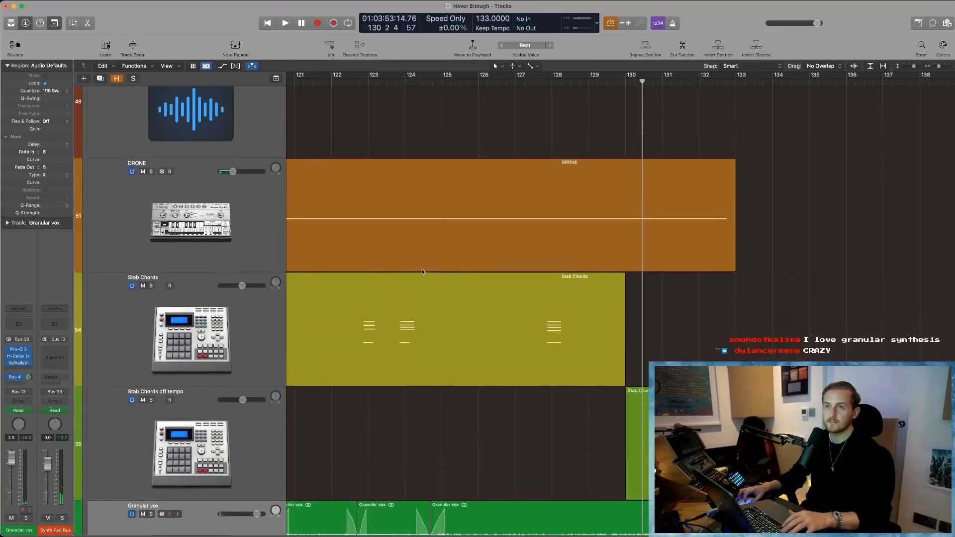
scroll(366, 253, down, 10)
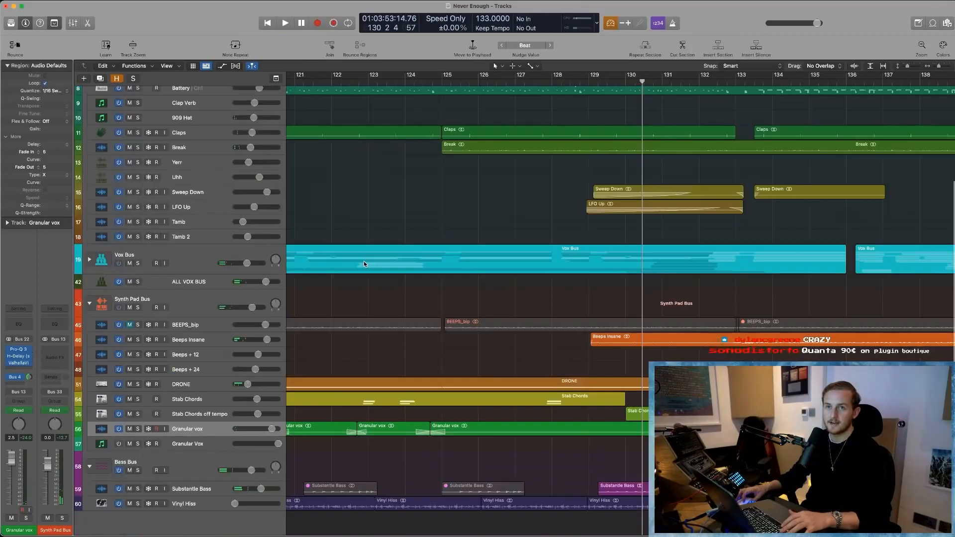
scroll(363, 261, up, 2)
click(180, 257)
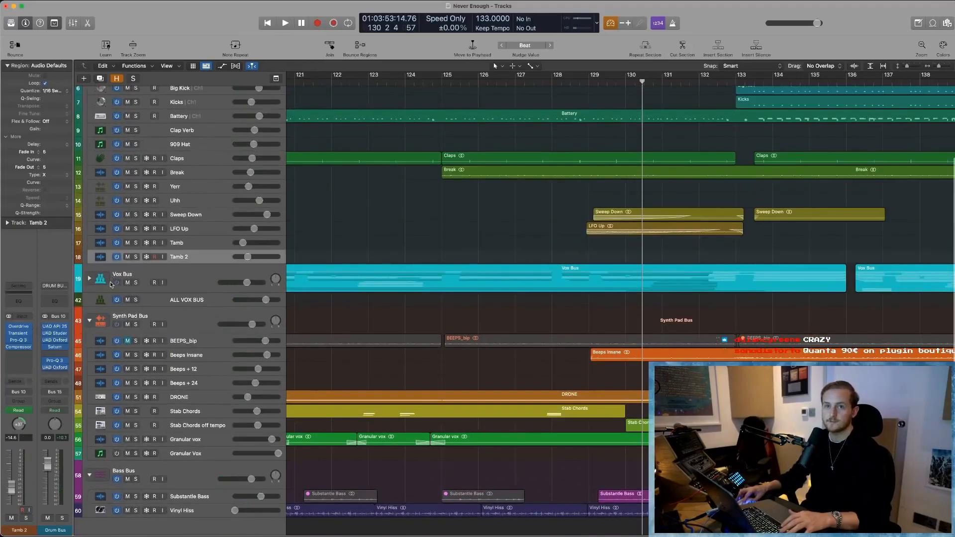
click(129, 273)
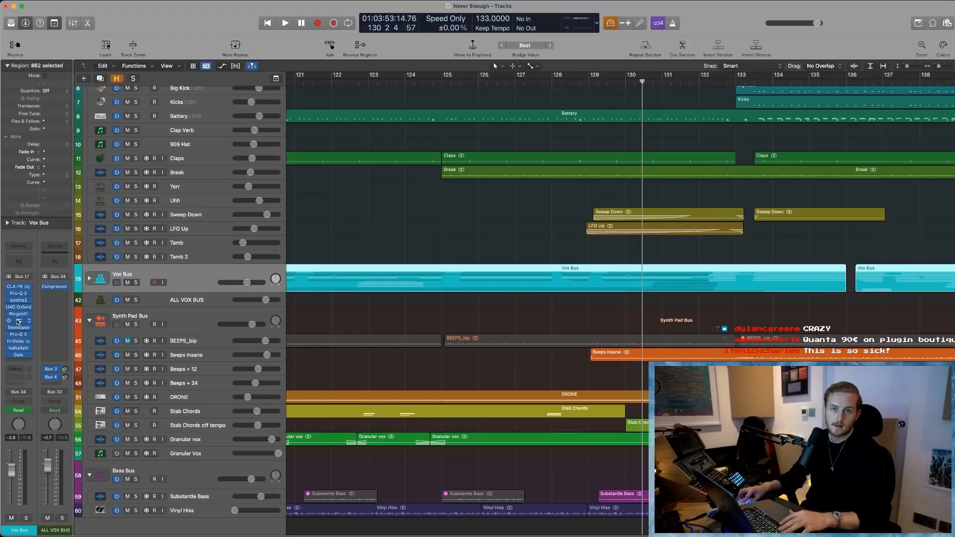
click(18, 323)
click(19, 324)
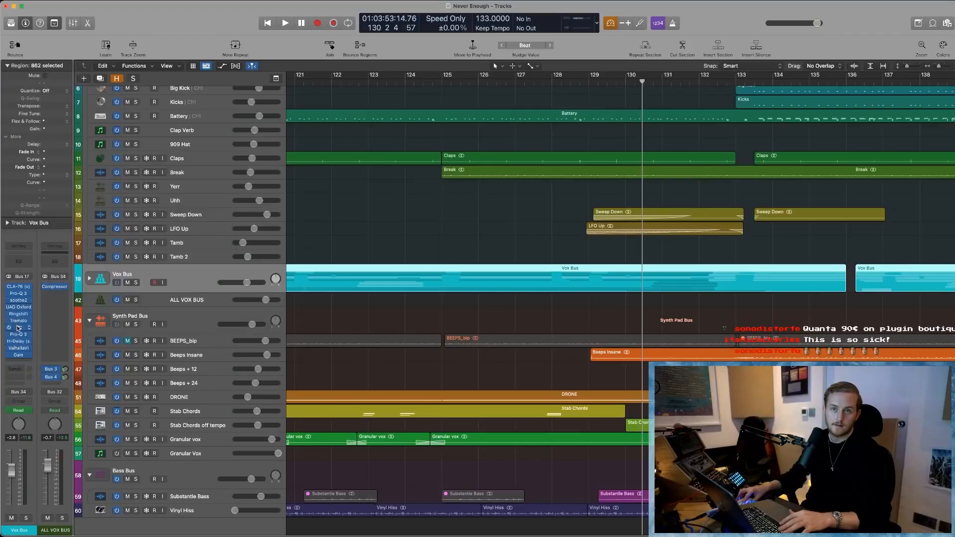
click(17, 328)
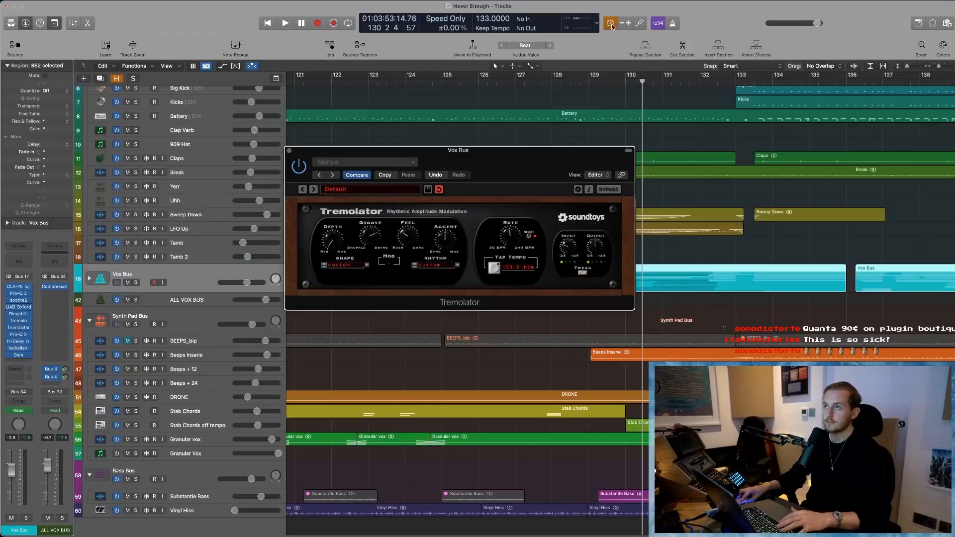
click(289, 151)
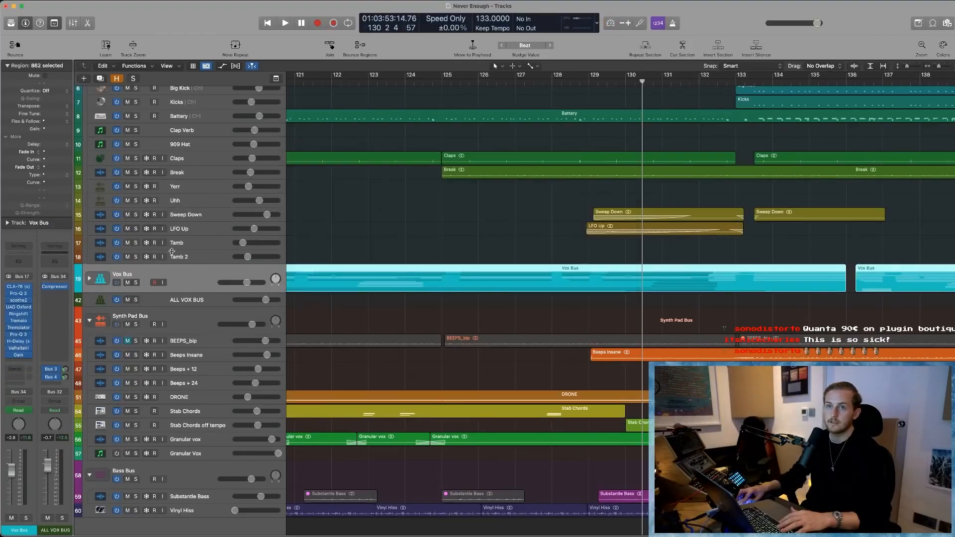
- Mute the Vox Bus and play the rest of the mix from bar 129
click(128, 283)
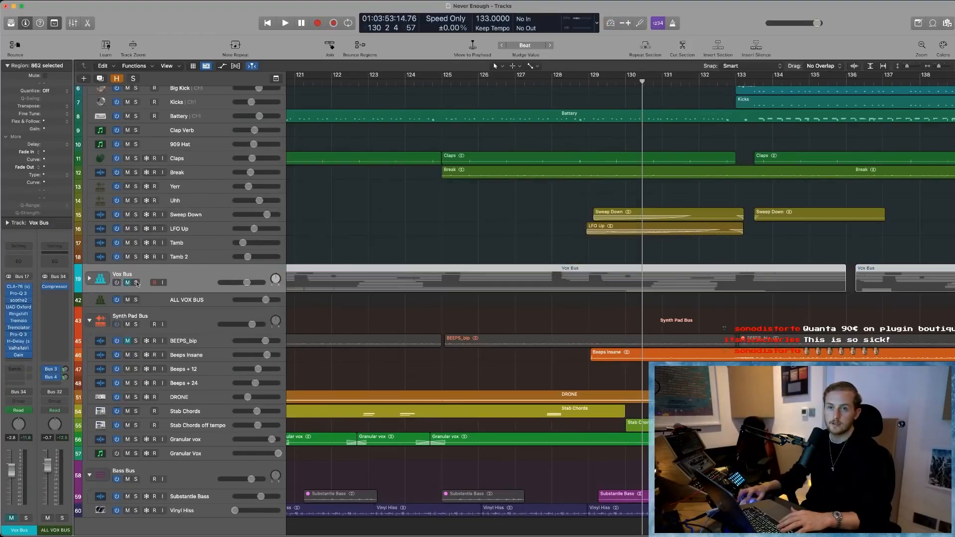
click(590, 81)
key(space)
scroll(636, 349, down, 2)
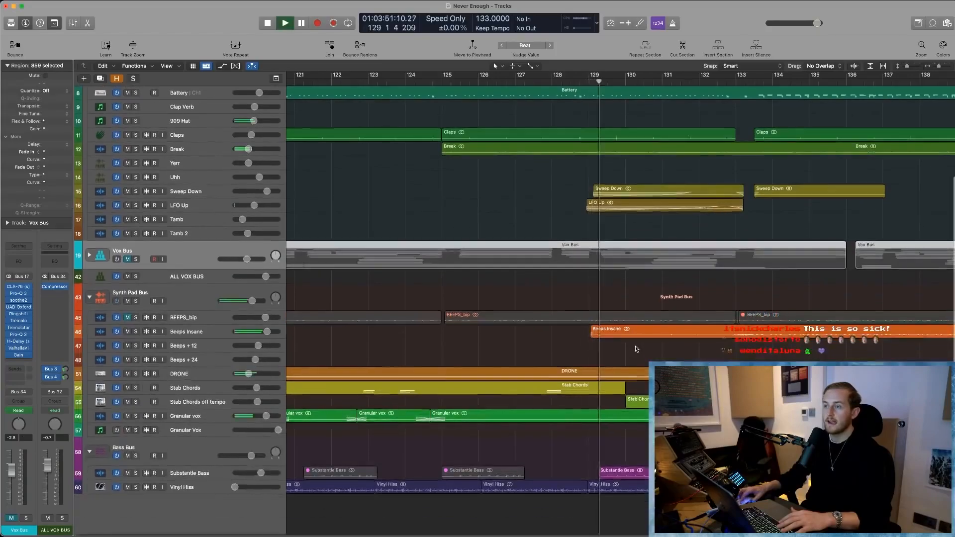
key(Return)
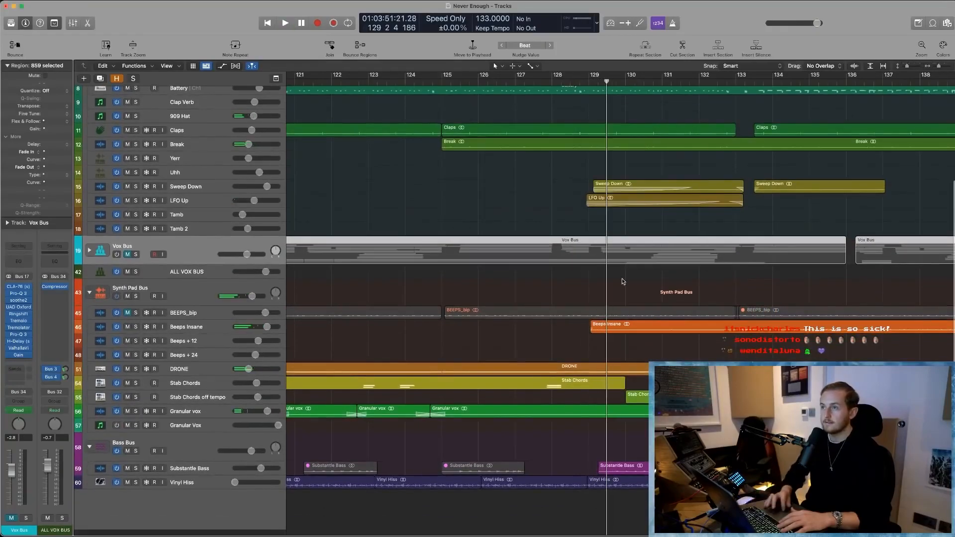
click(590, 82)
key(space)
scroll(329, 417, down, 1)
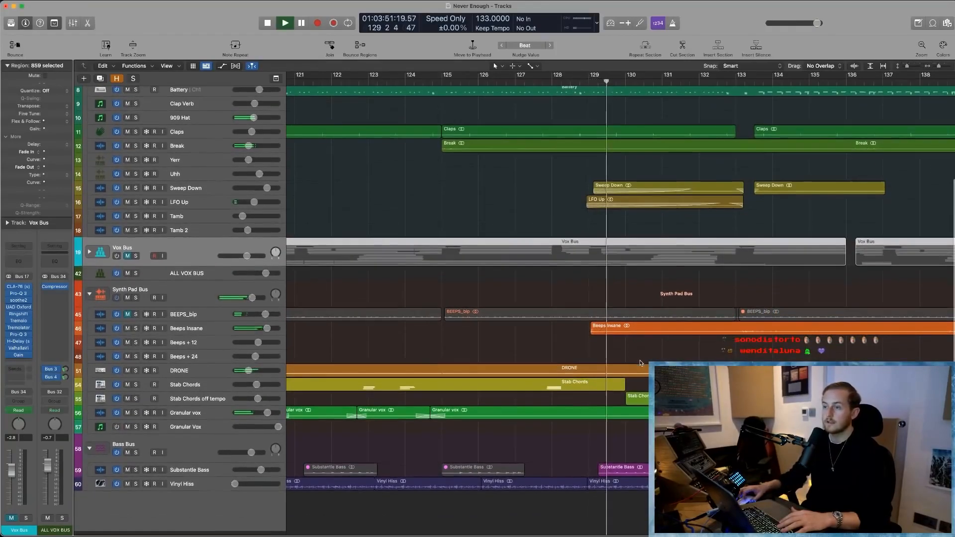
- Select the Granular vox track, zoom in on its last regions before bar 133, and briefly solo it against the mix
click(227, 418)
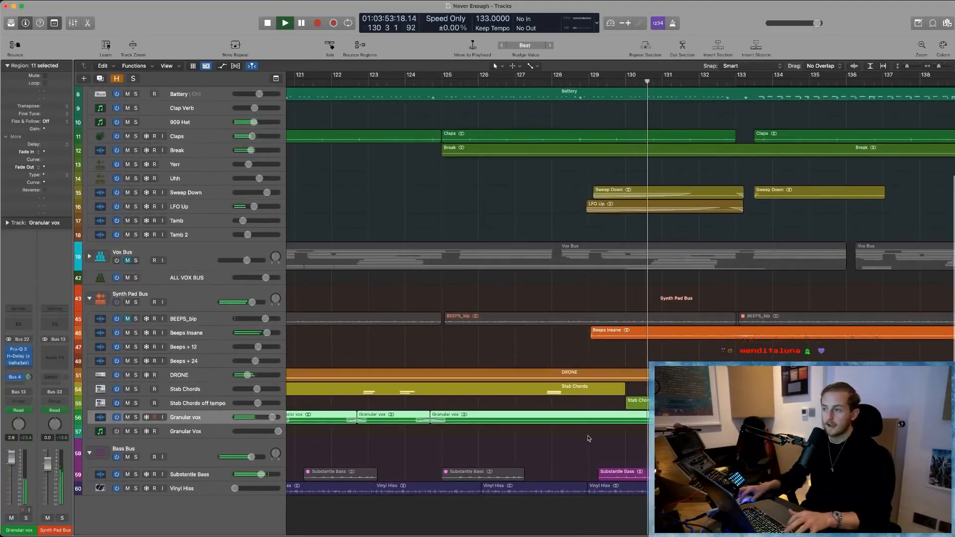
key(z)
scroll(244, 194, up, 3)
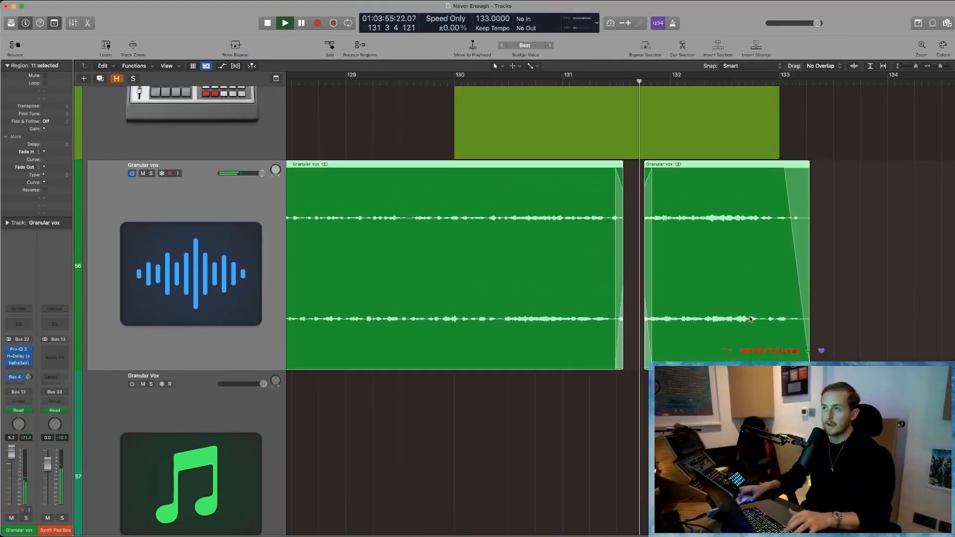
click(151, 173)
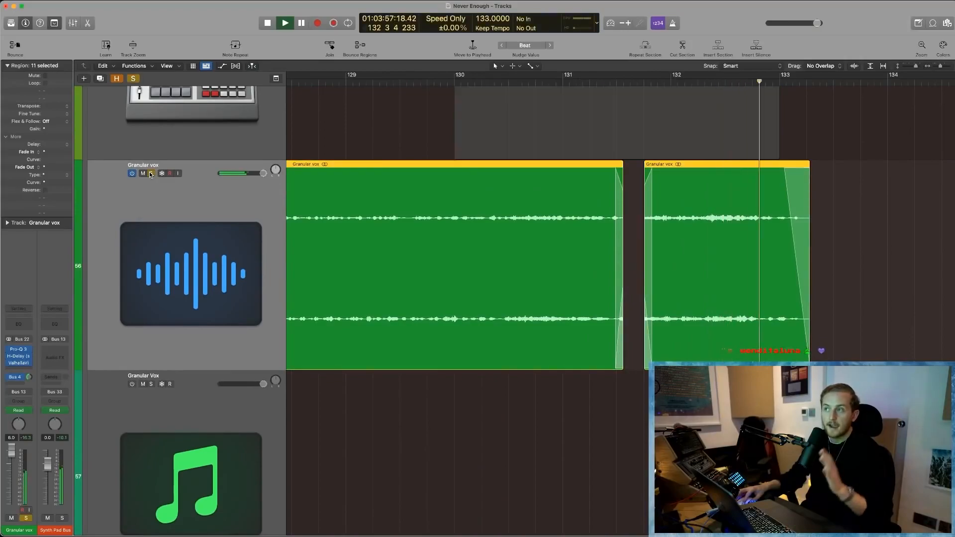
click(150, 173)
scroll(556, 267, right, 4)
key(space)
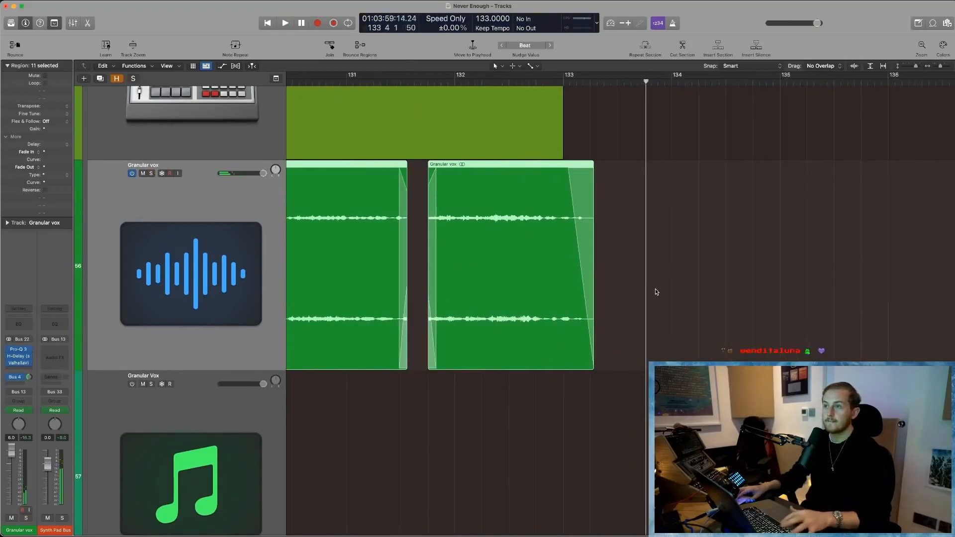
- Play the mix from bar 178 over the Granular vox regions that start at bar 165
key(super+Left)
key(super+Left)
key(super+Left)
key(super+Left)
key(super+Left)
scroll(653, 291, right, 10)
scroll(652, 291, right, 4)
click(614, 141)
scroll(717, 230, up, 3)
click(723, 79)
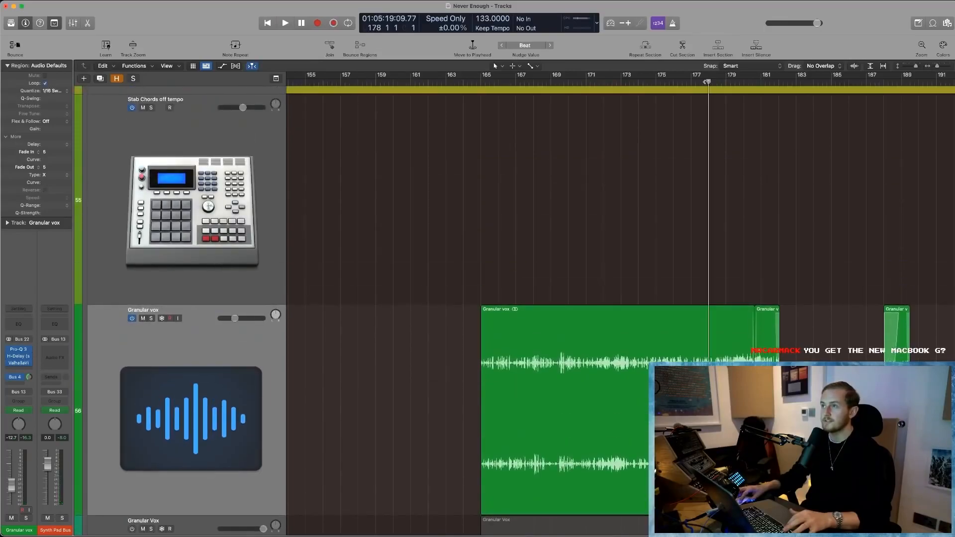
key(space)
scroll(776, 265, down, 4)
scroll(790, 295, right, 4)
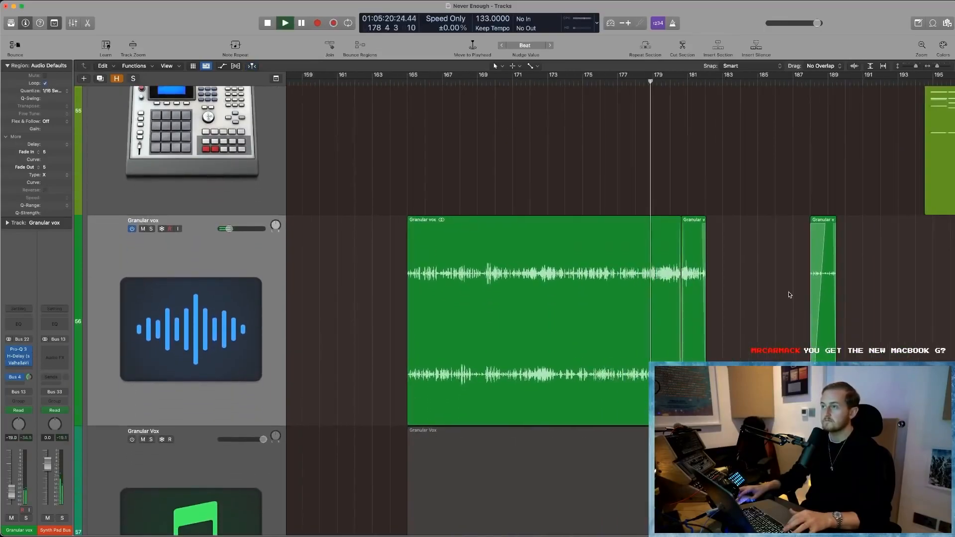
- Show track automation with the Granular vox volume curve around bars 170 to 188, dismissing the overload alert
key(super+Right)
key(super+Right)
key(super+Right)
key(super+Right)
key(super+Right)
key(super+Right)
scroll(790, 295, right, 2)
key(a)
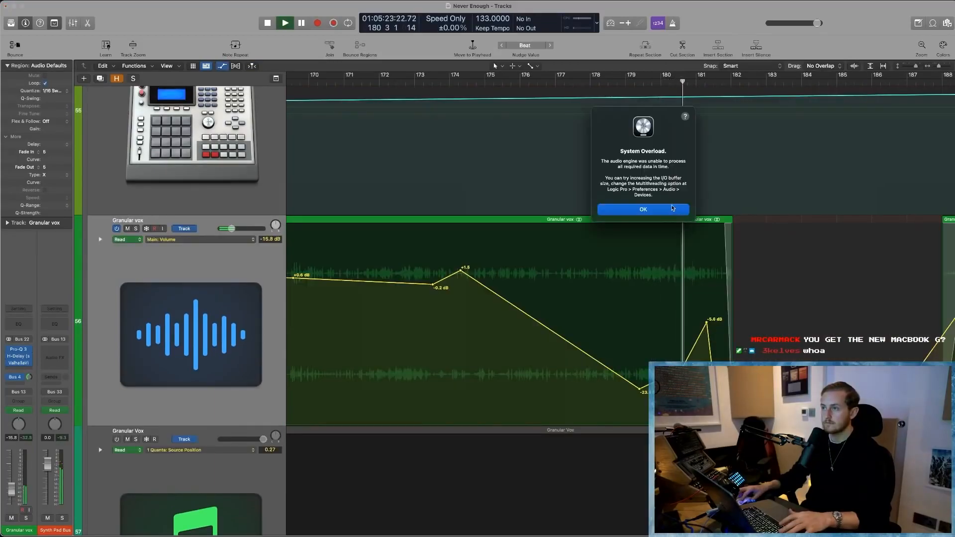
click(673, 208)
- Replay the section from bar 179 and again from bar 180 to hear the Granular vox volume automation in the mix
double_click(640, 82)
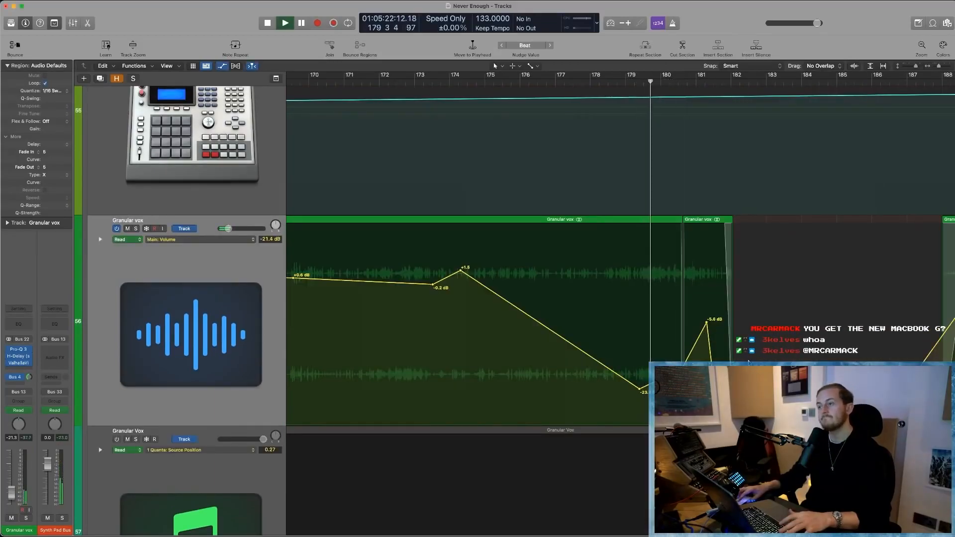
key(Return)
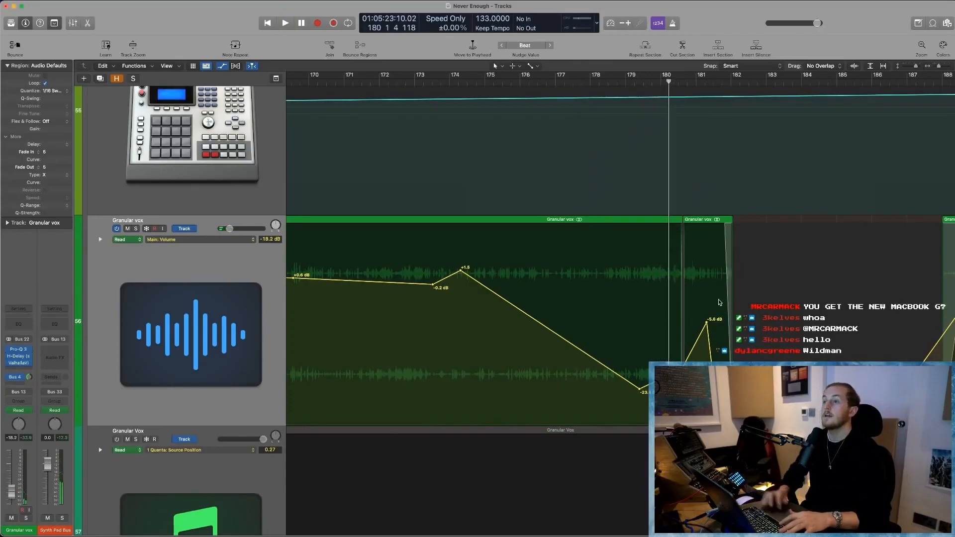
click(660, 83)
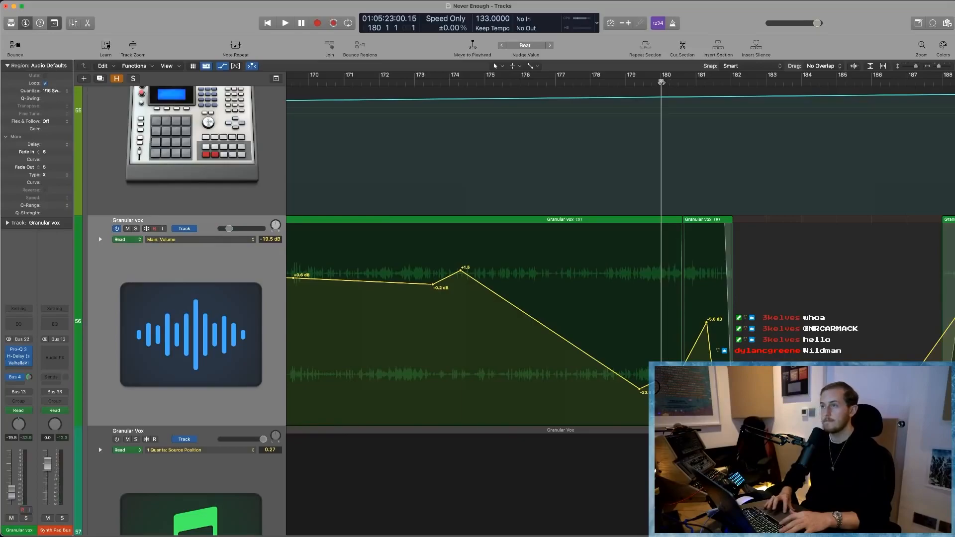
key(space)
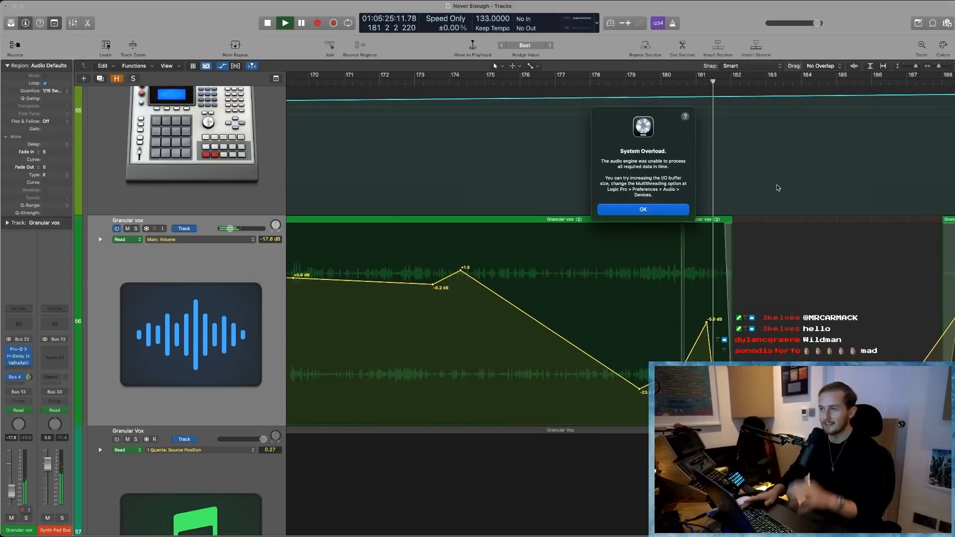
key(Return)
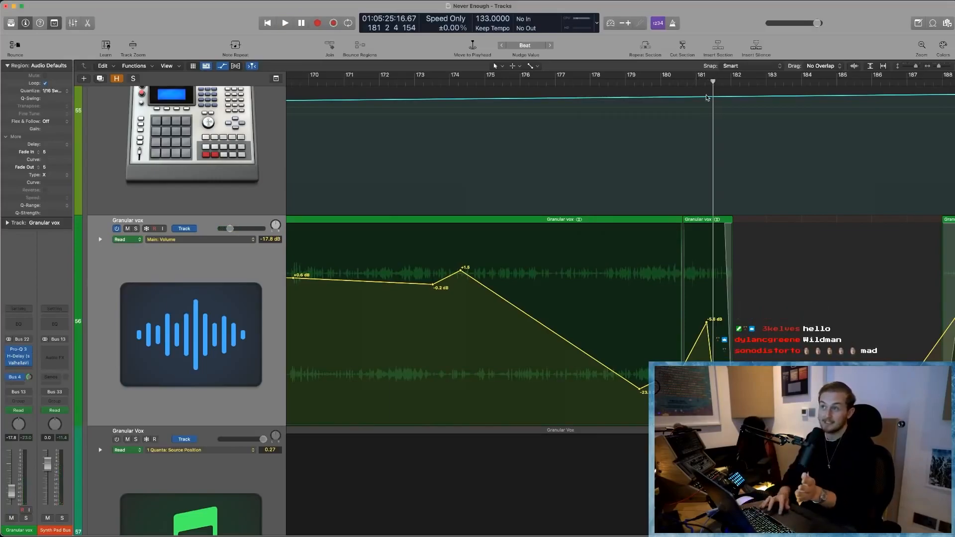
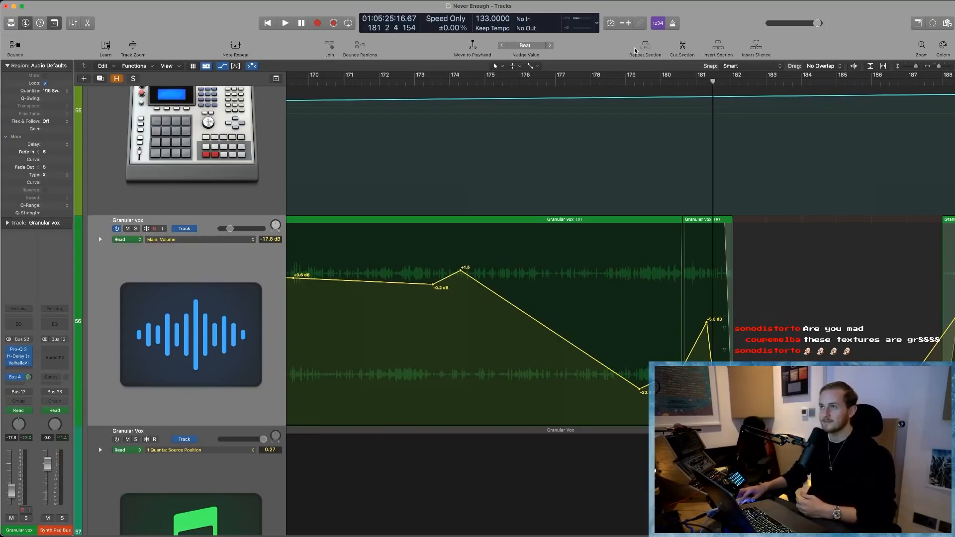
- Play the mix from bar 180 and again from bar 179 to hear the Granular vox volume swell up to bar 182
click(672, 81)
key(space)
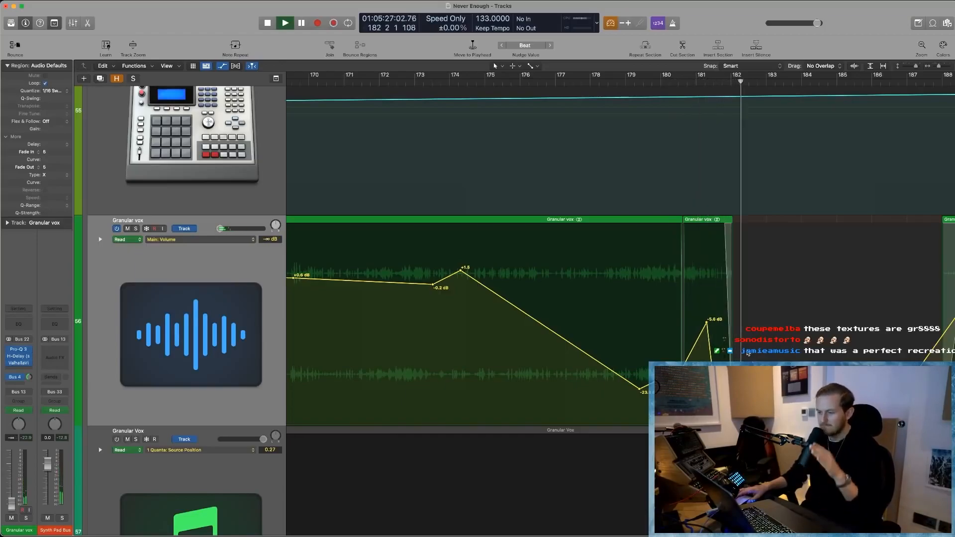
click(627, 83)
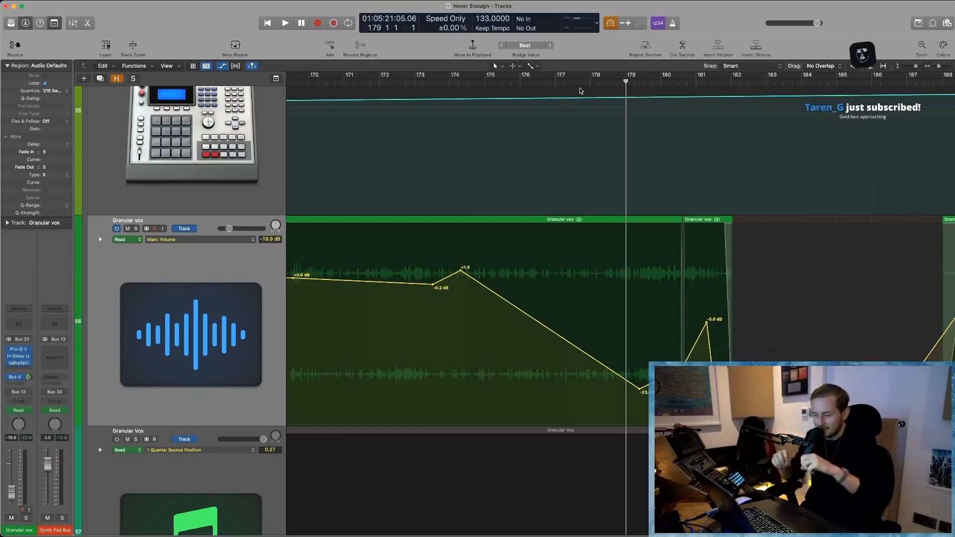
key(space)
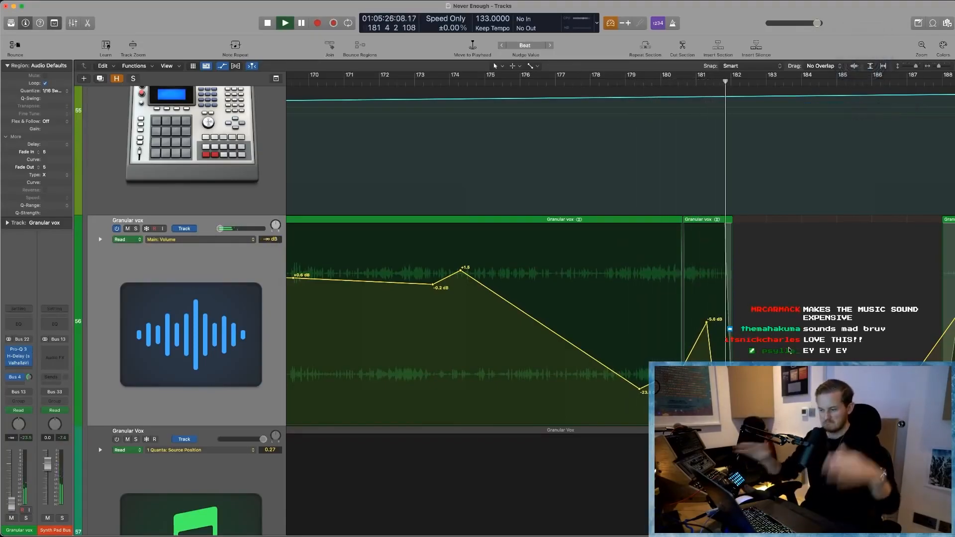
key(space)
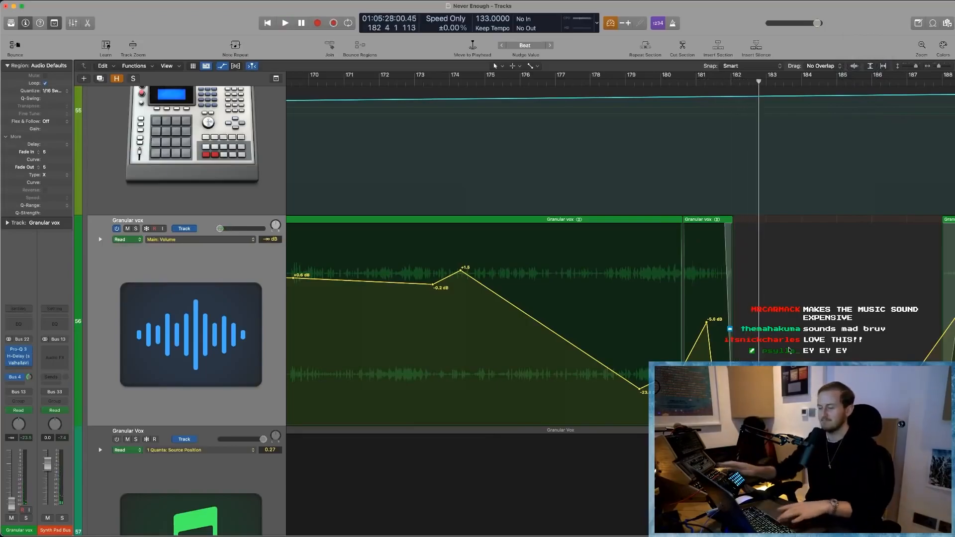
- Hide the track automation, return to the overview of all tracks, and play the full mix from bar 187
key(a)
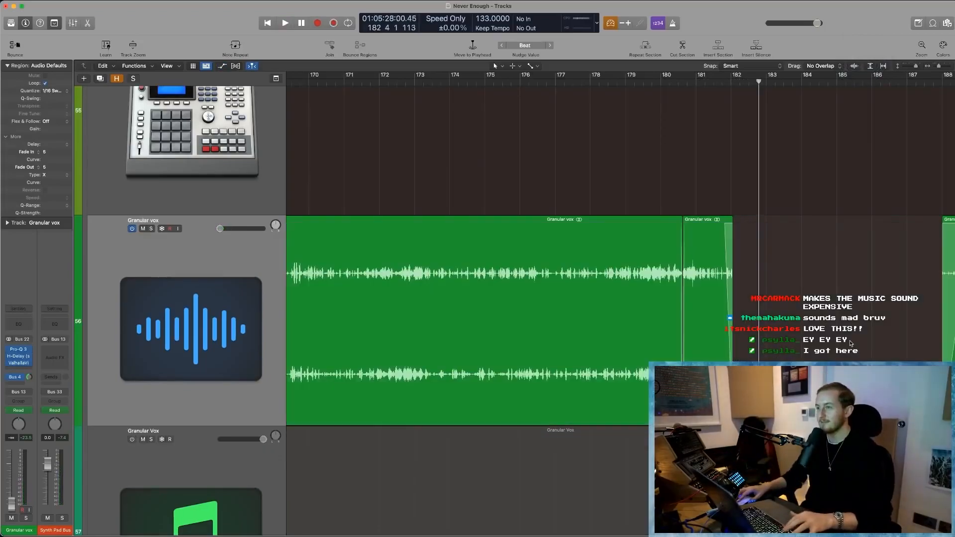
key(z)
key(super+Left)
key(super+Left)
key(super+Left)
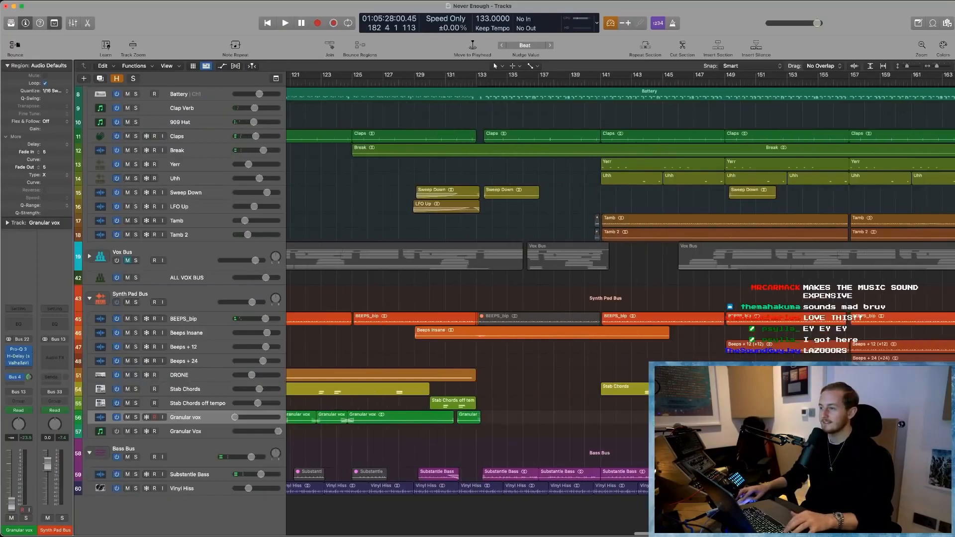
scroll(620, 299, right, 5)
scroll(620, 299, right, 10)
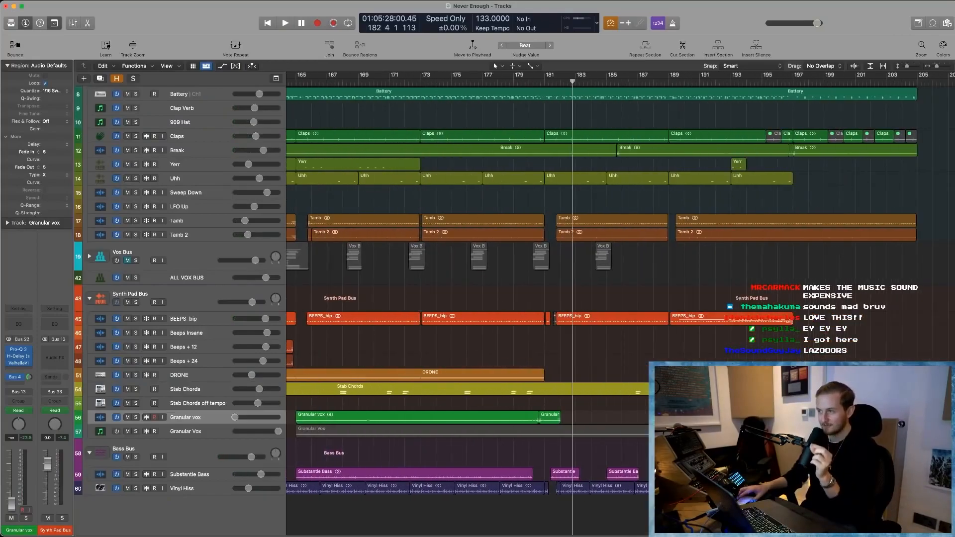
click(645, 84)
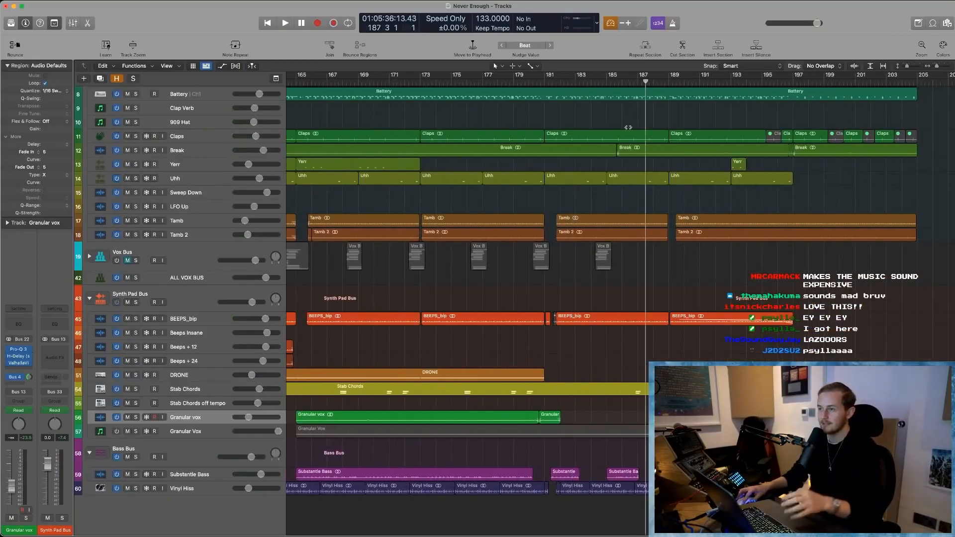
key(space)
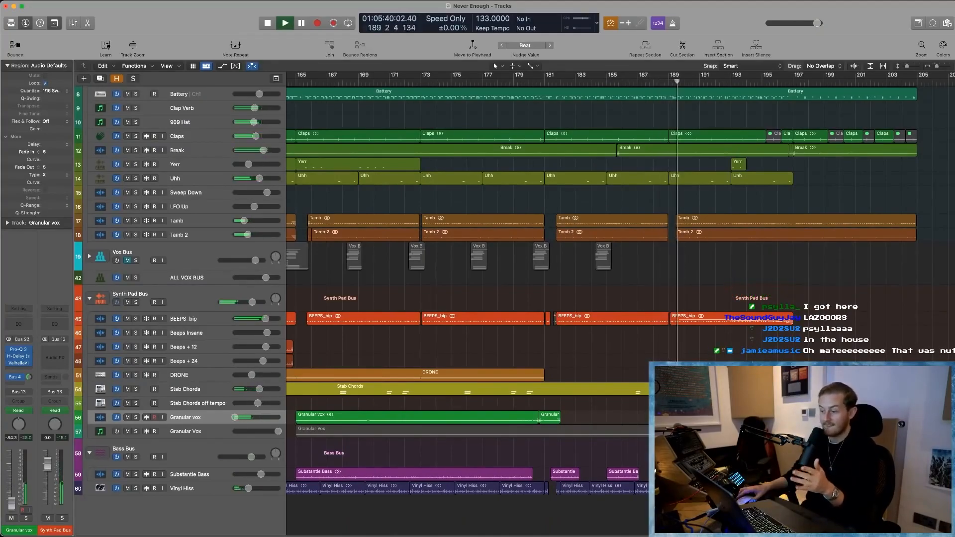
key(space)
- Show the volume automation of the short Granular vox region at bar 188 and play it soloed, dismissing the overload alert
click(647, 83)
drag(682, 437, 617, 386)
scroll(616, 386, right, 1)
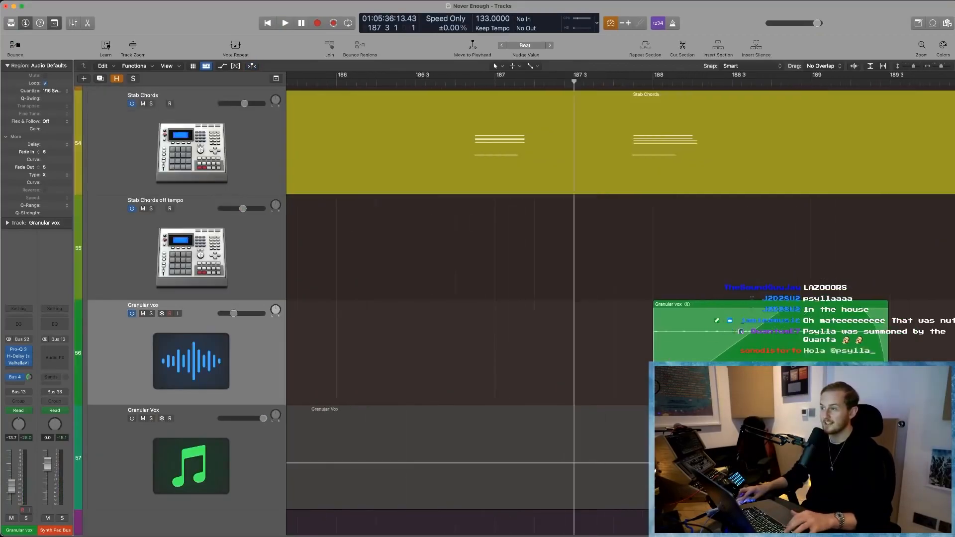
scroll(617, 386, right, 5)
key(super+Left)
key(super+Left)
key(a)
key(space)
click(136, 314)
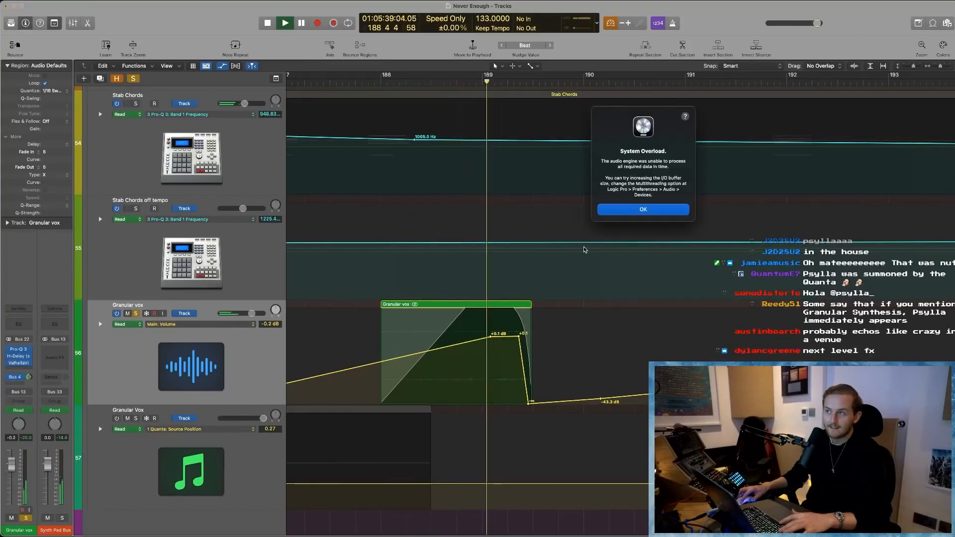
click(643, 210)
key(space)
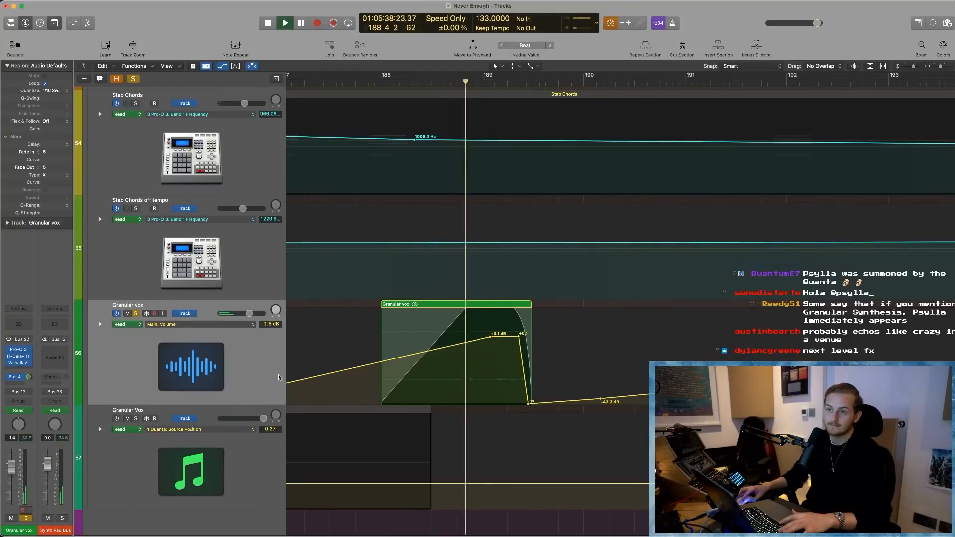
- Unsolo Granular vox and play the region at bar 188 in the full mix, dismissing the overload alert
click(460, 125)
key(s)
key(space)
click(380, 83)
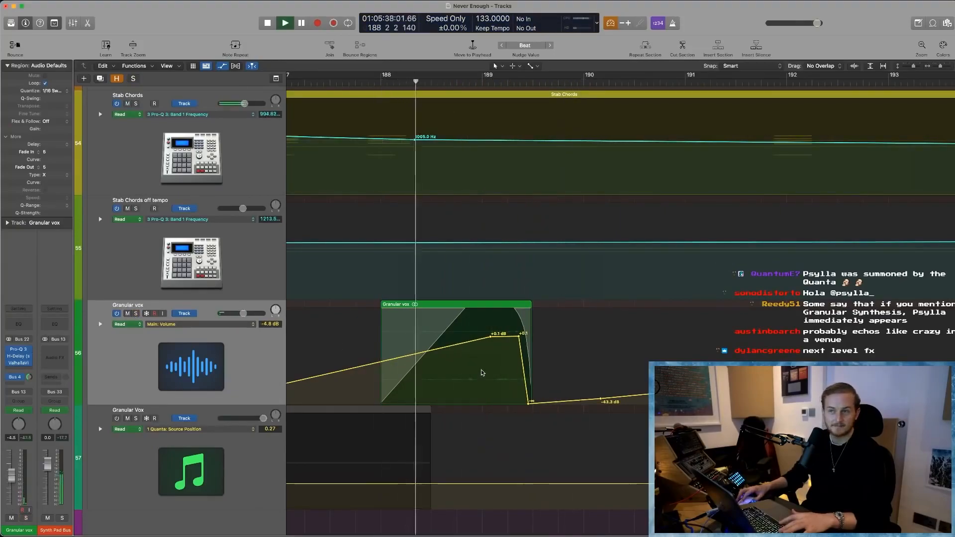
scroll(482, 373, left, 2)
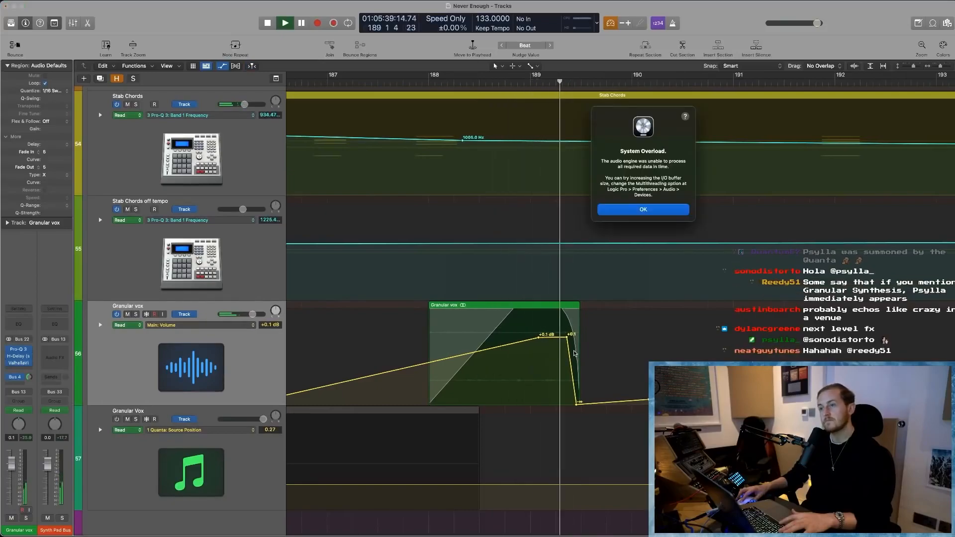
key(Return)
- Hide the automation, open the Battery region in the Piano Roll, and select the fill notes around bar 189 for a closer look
key(a)
scroll(553, 280, up, 20)
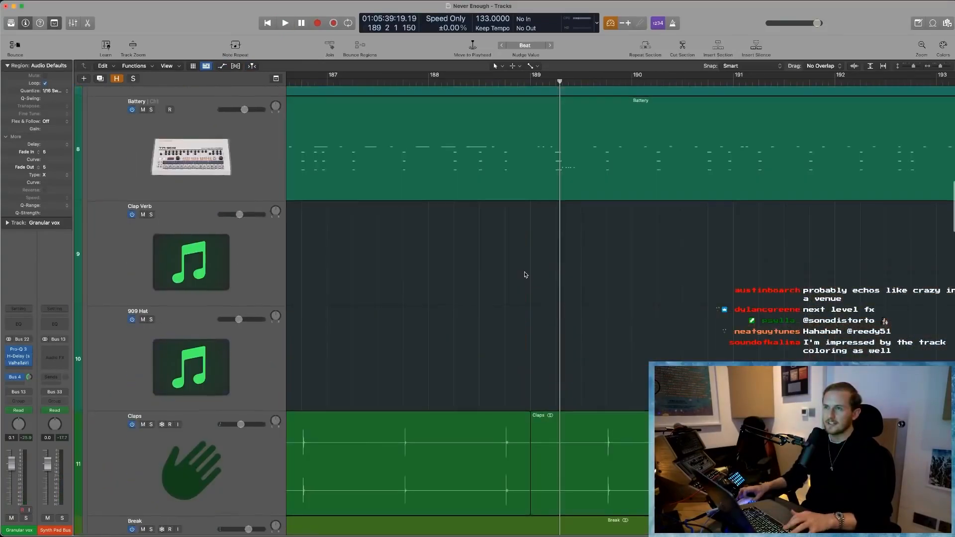
scroll(524, 274, up, 2)
double_click(524, 271)
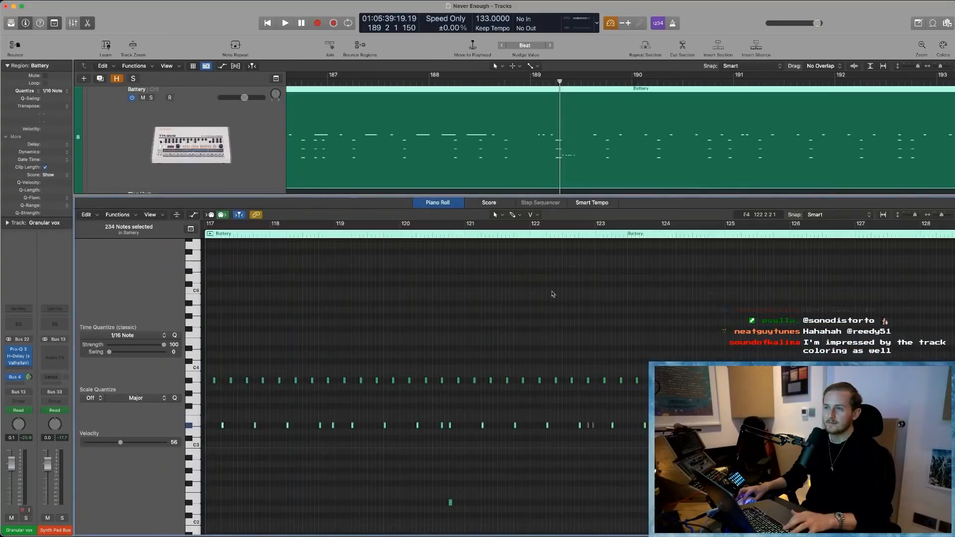
click(239, 215)
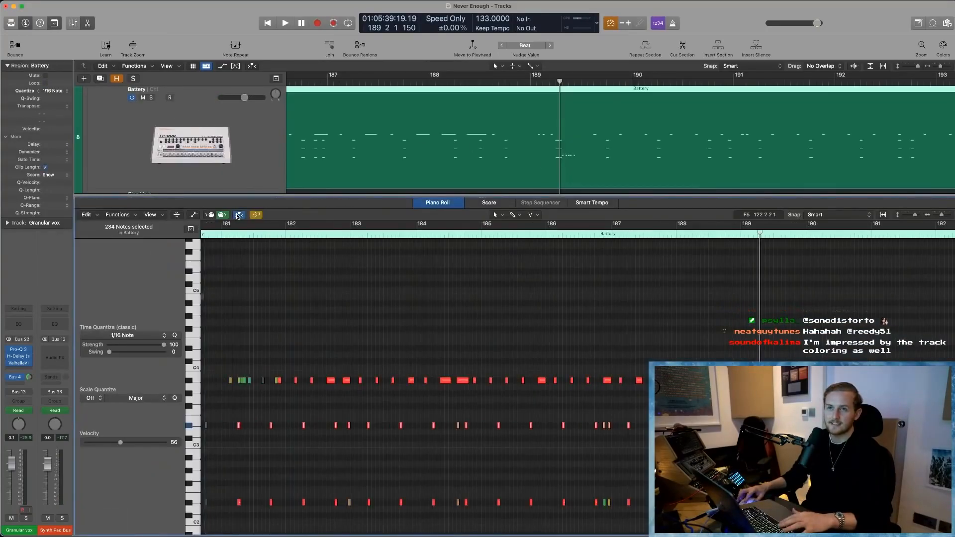
drag(742, 314, 759, 332)
scroll(754, 343, right, 2)
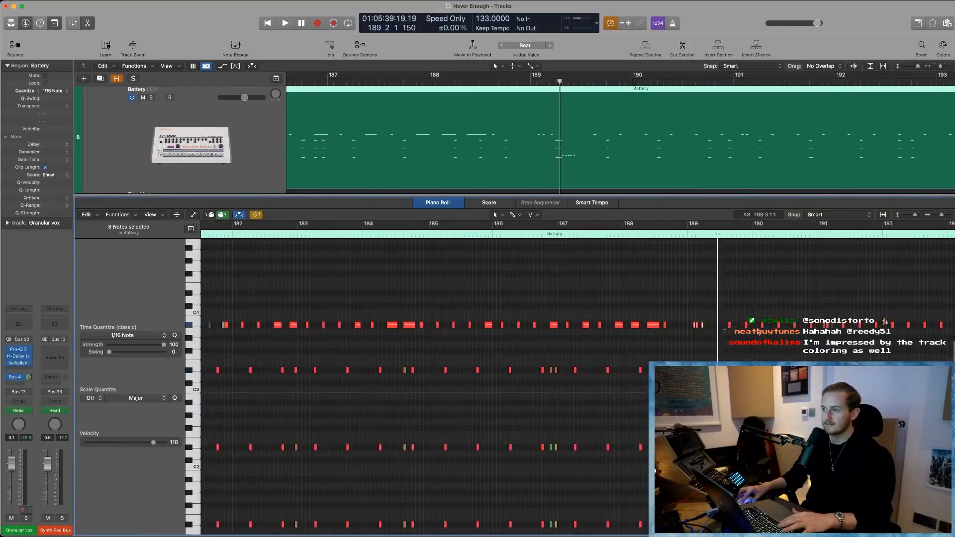
scroll(753, 344, down, 2)
drag(685, 430, 716, 444)
key(super+Right)
key(super+Right)
key(super+Right)
key(super+Right)
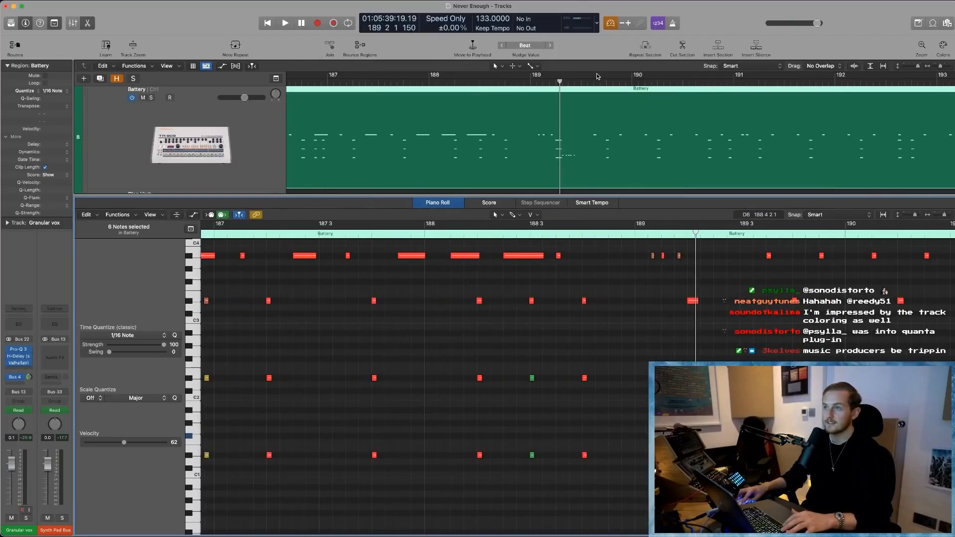
- Play the Battery fill from bar 189 with its notes in view, and close the Piano Roll
click(530, 79)
key(space)
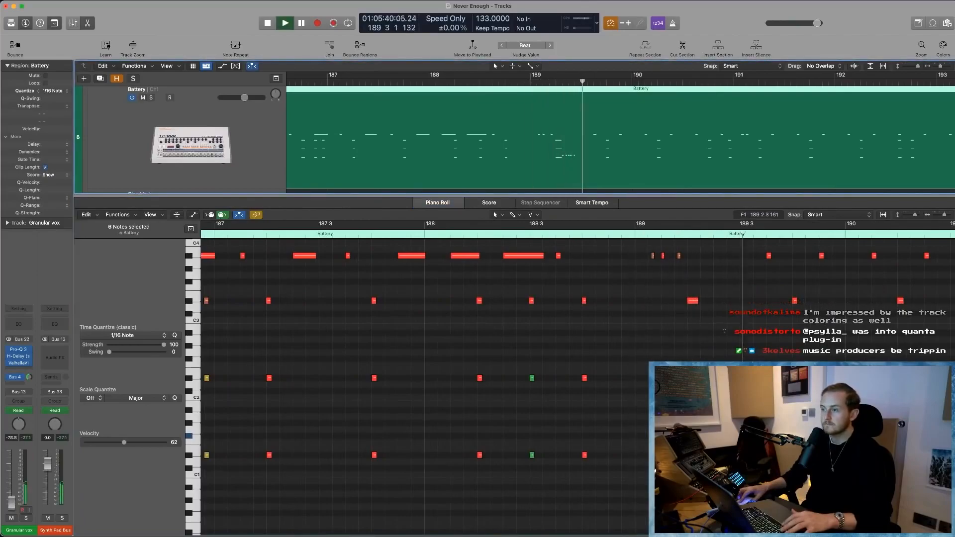
key(space)
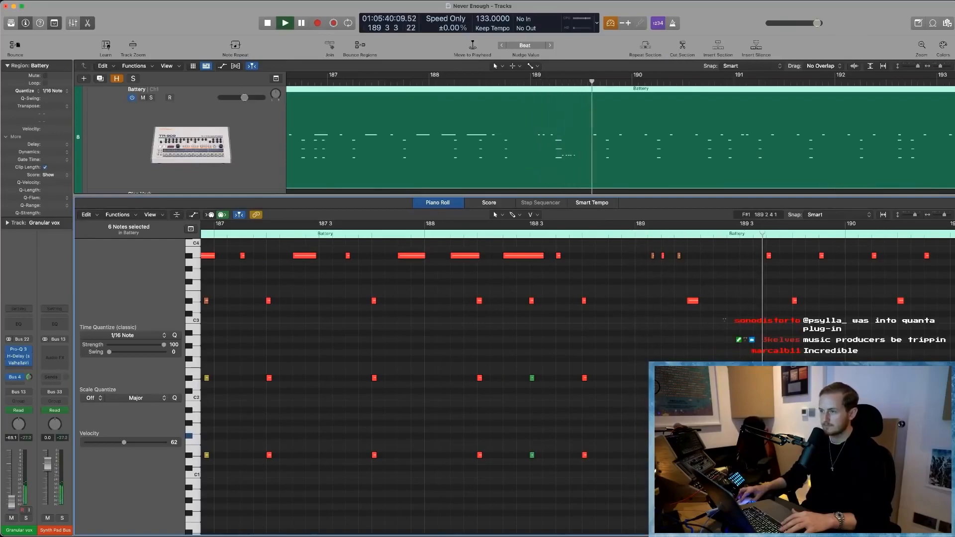
key(p)
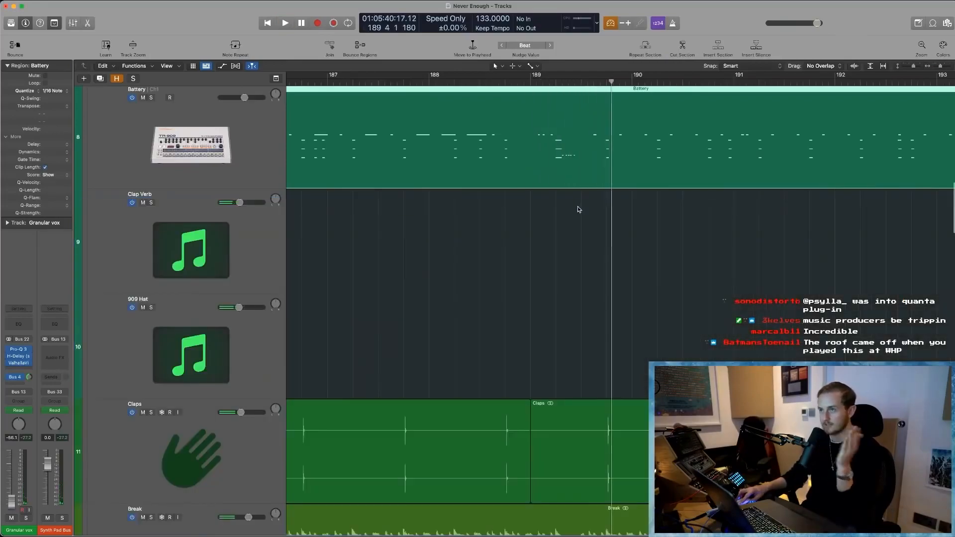
- Select the Substantle Bass track, zoom in on its first group of regions from bar 20, and solo it
click(572, 287)
ctrl+alt+click(572, 287)
ctrl+alt+click(572, 286)
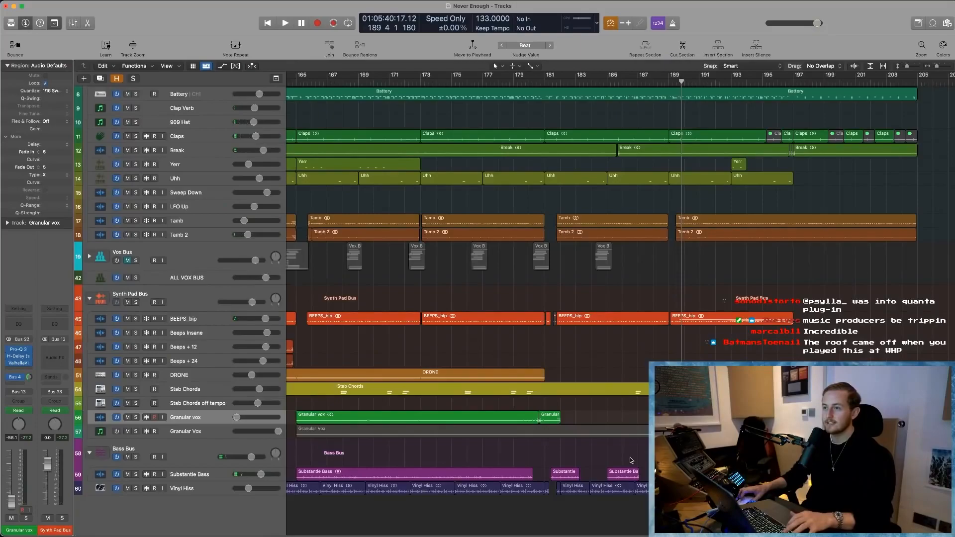
scroll(630, 460, left, 3)
scroll(628, 439, left, 5)
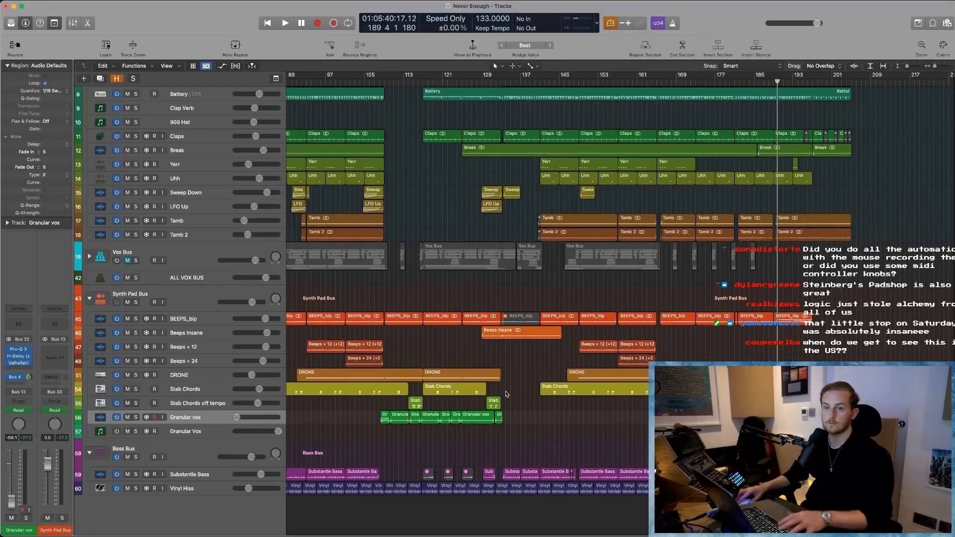
scroll(229, 462, left, 10)
click(207, 475)
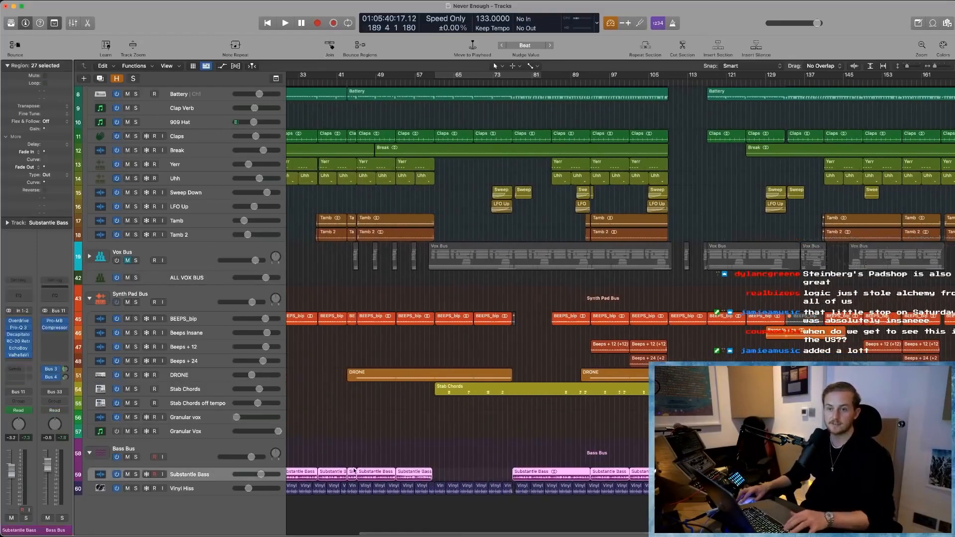
scroll(340, 453, left, 5)
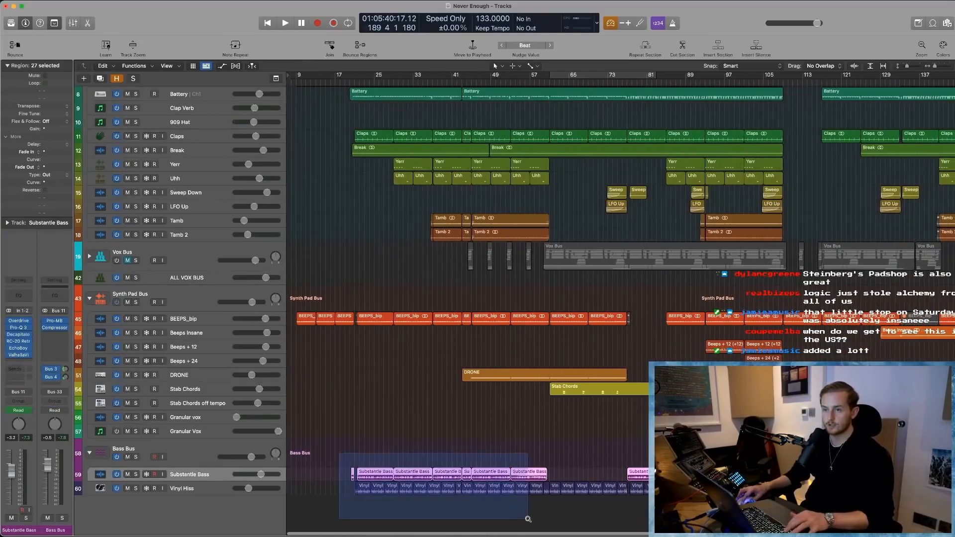
key(z)
click(154, 357)
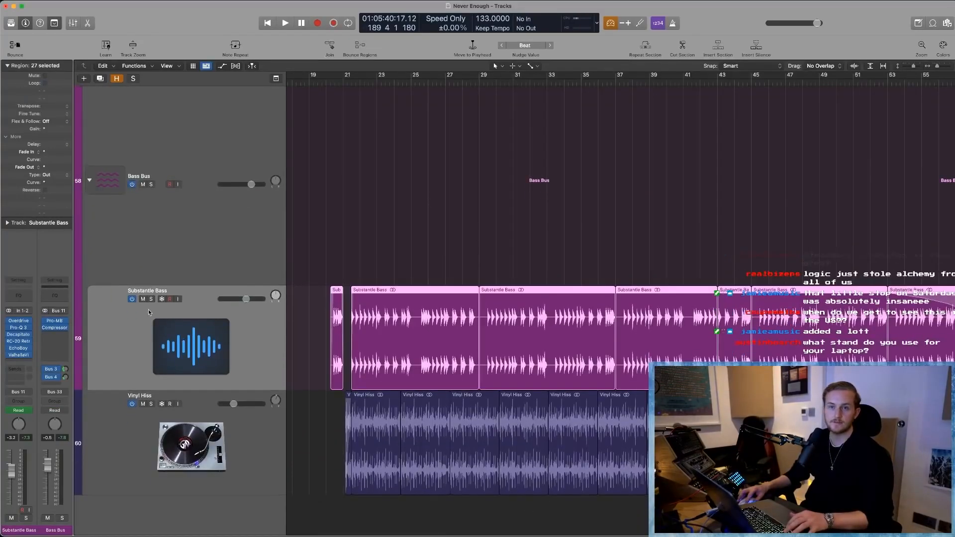
key(s)
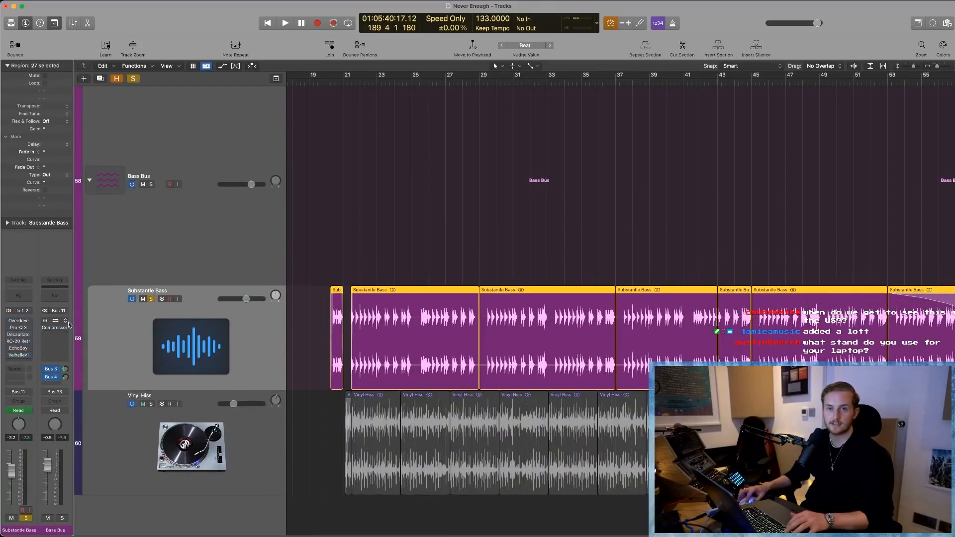
- Set a cycle range from bar 20 to bar 37 and play the soloed Substantle Bass regions up close
drag(360, 84, 479, 87)
drag(326, 80, 619, 101)
key(space)
click(195, 348)
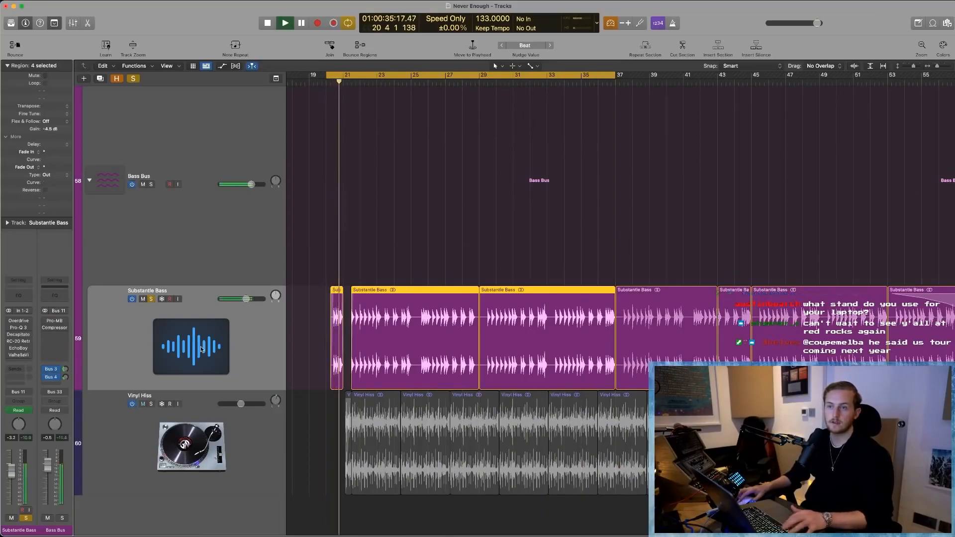
key(super+Right)
key(super+Right)
key(super+Right)
scroll(307, 358, left, 1)
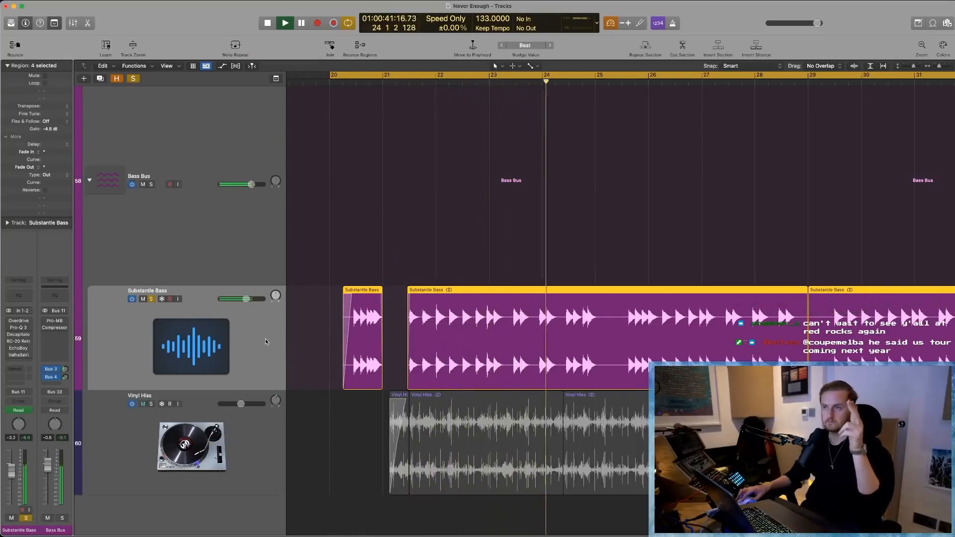
key(space)
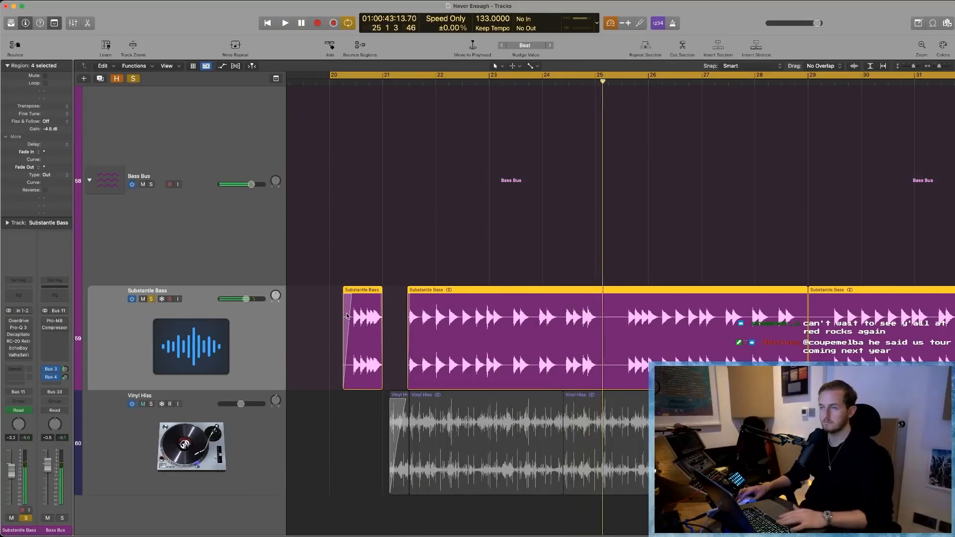
- Open the Overdrive effect on Substantle Bass, play the looped bass to hear it, and close the effect window
click(18, 322)
drag(466, 105, 372, 111)
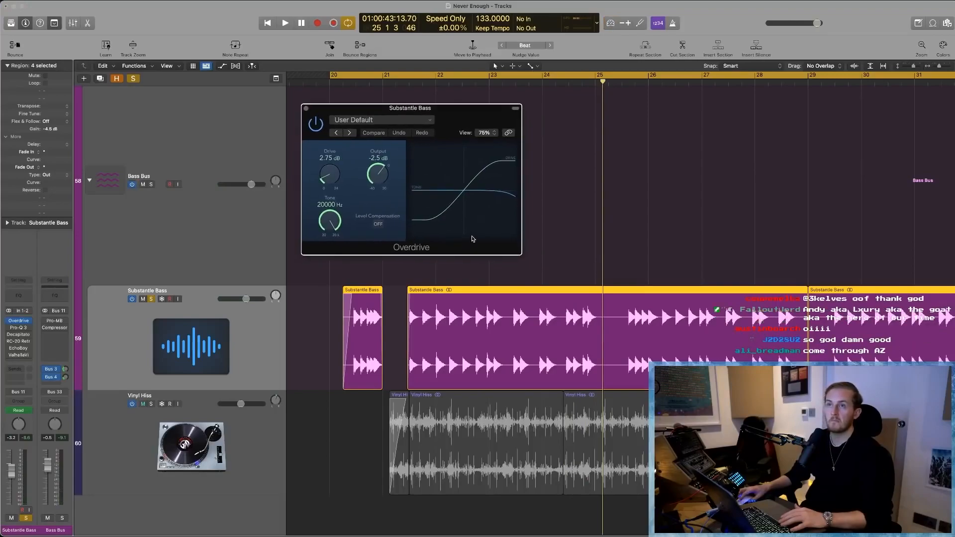
key(space)
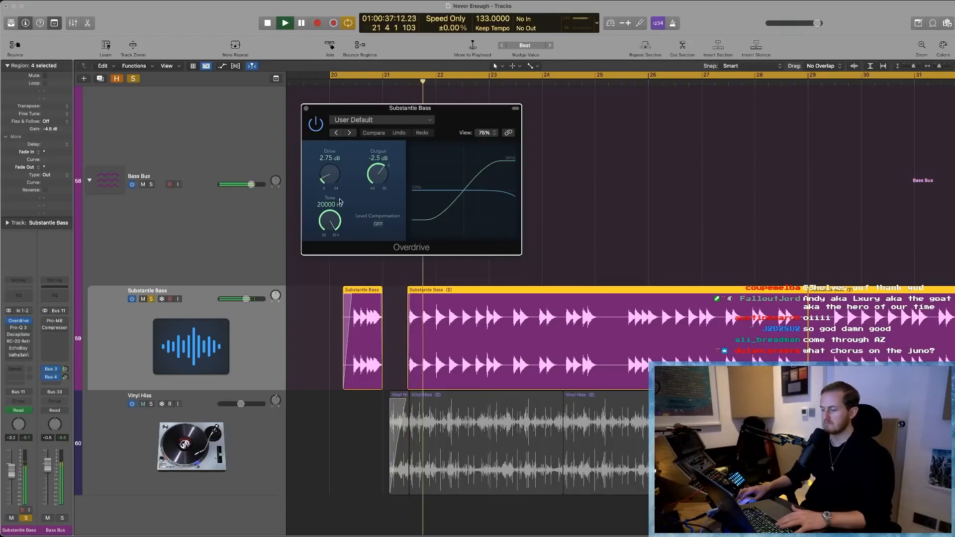
key(space)
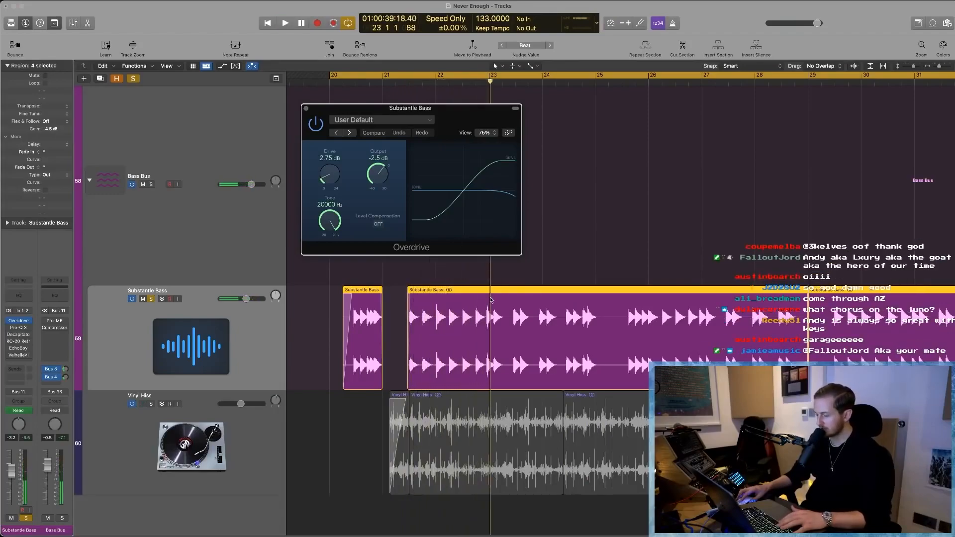
click(307, 109)
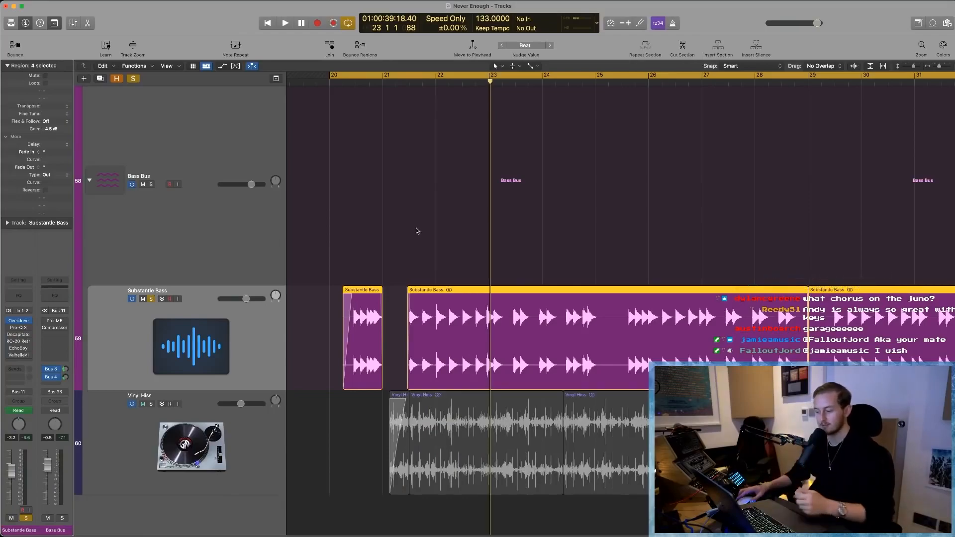
- Open Pro-Q 3 on Substantle Bass and check the routing of the Bass Bus's second send
mouse_move(31, 330)
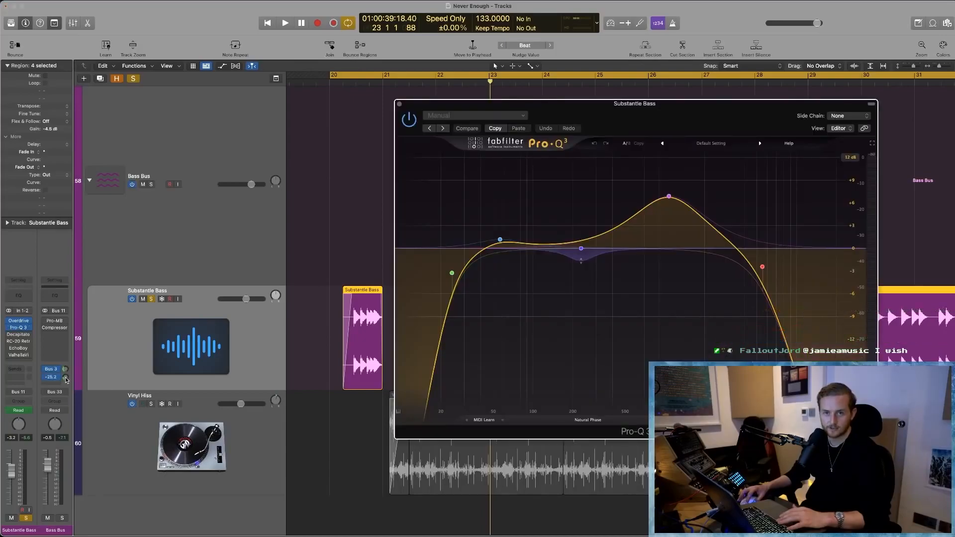
click(57, 378)
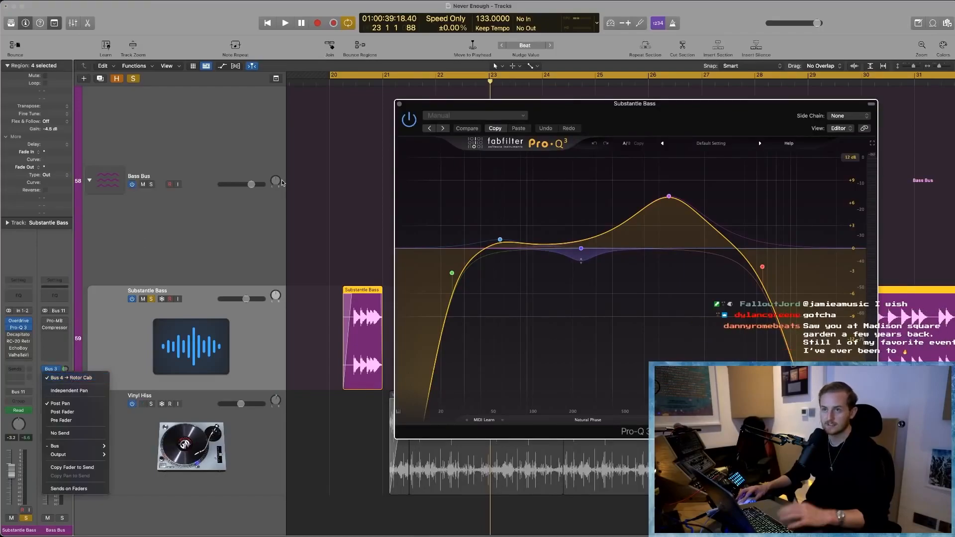
click(371, 190)
- Play the looped bass with the Pro-Q 3 analyzer in view and inspect the low cut and the bell bands along the curve
drag(636, 107, 612, 110)
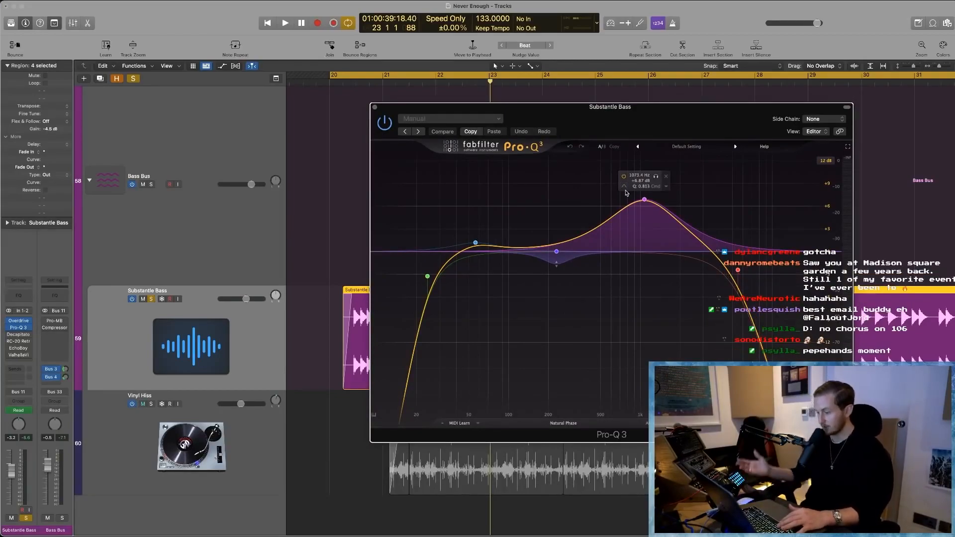
key(space)
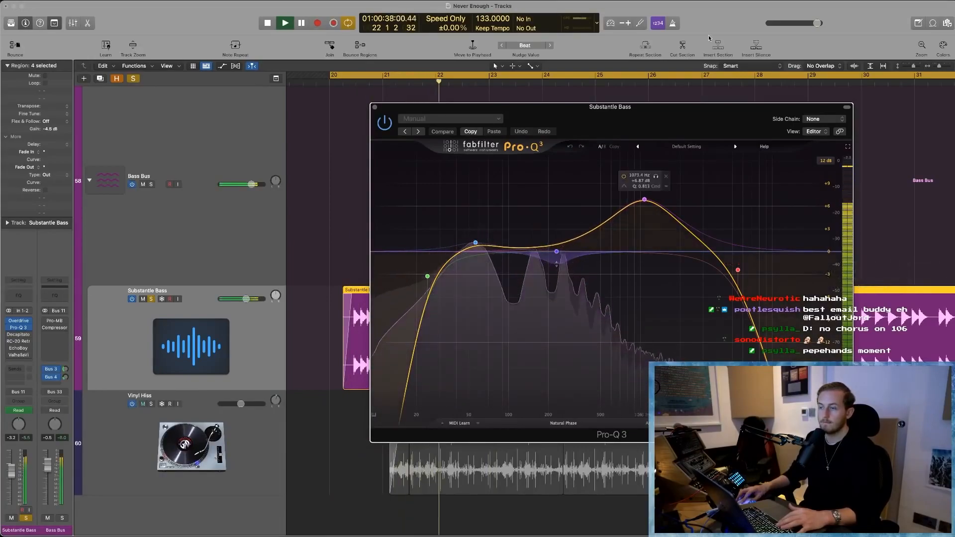
drag(675, 114, 497, 103)
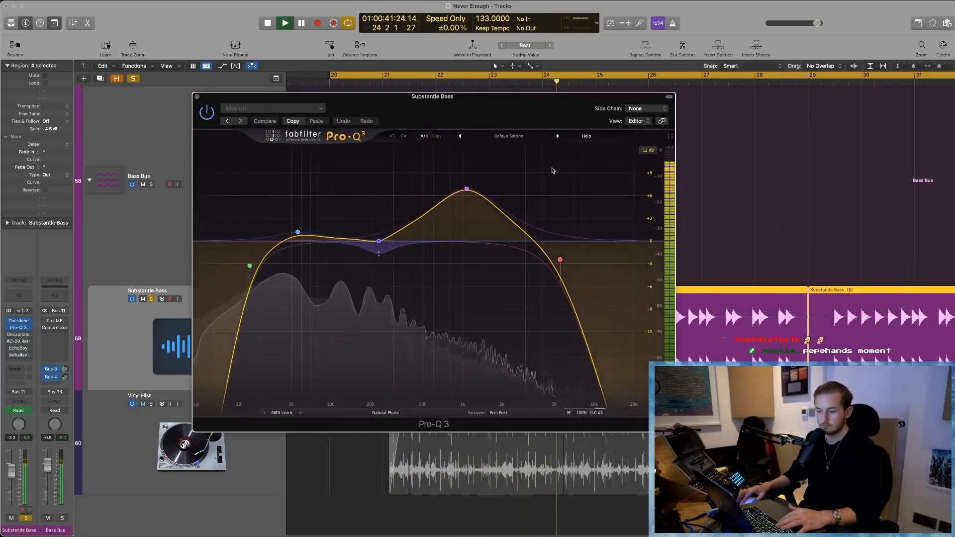
key(space)
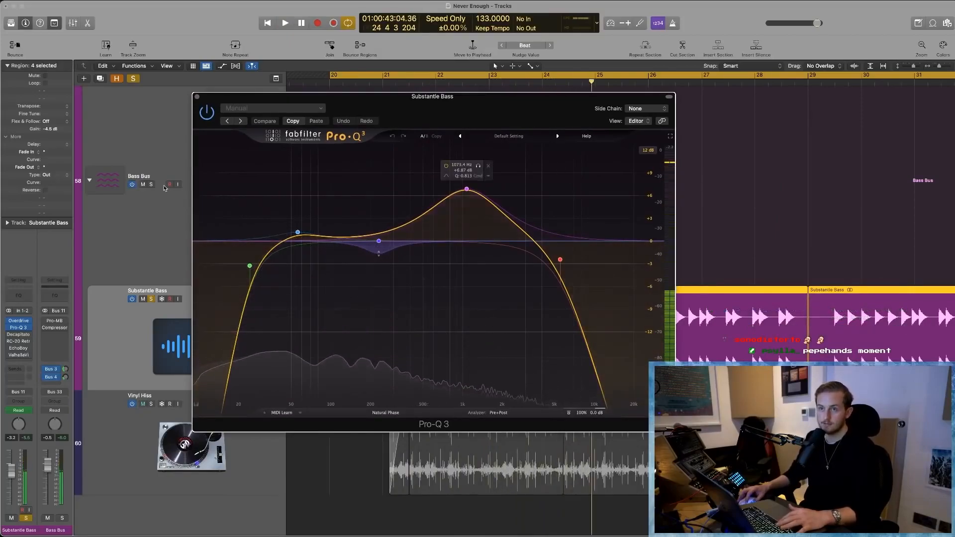
mouse_move(251, 269)
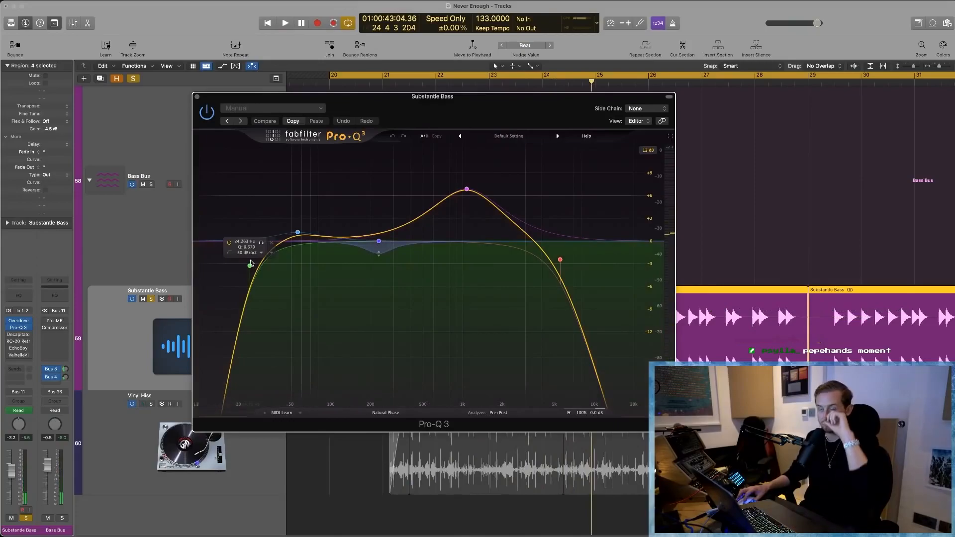
mouse_move(298, 233)
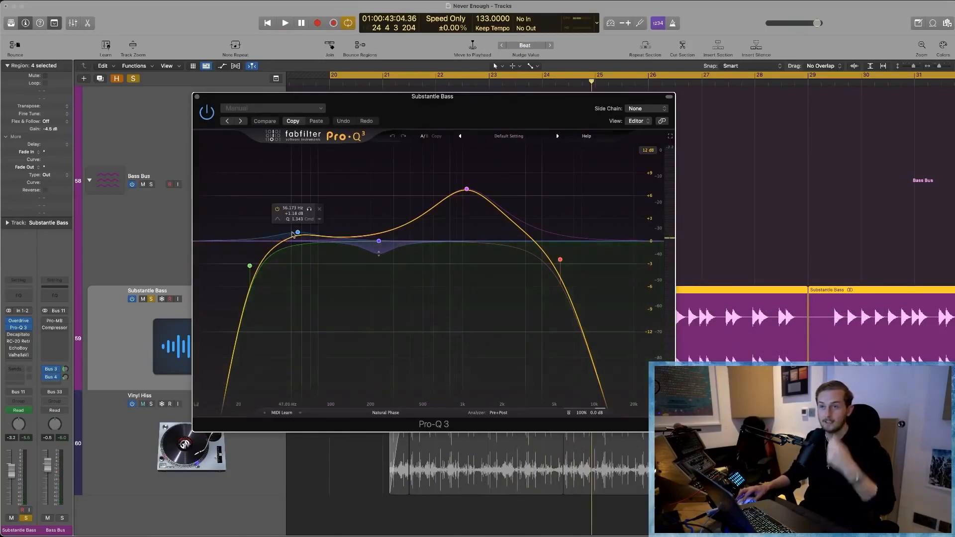
mouse_move(379, 246)
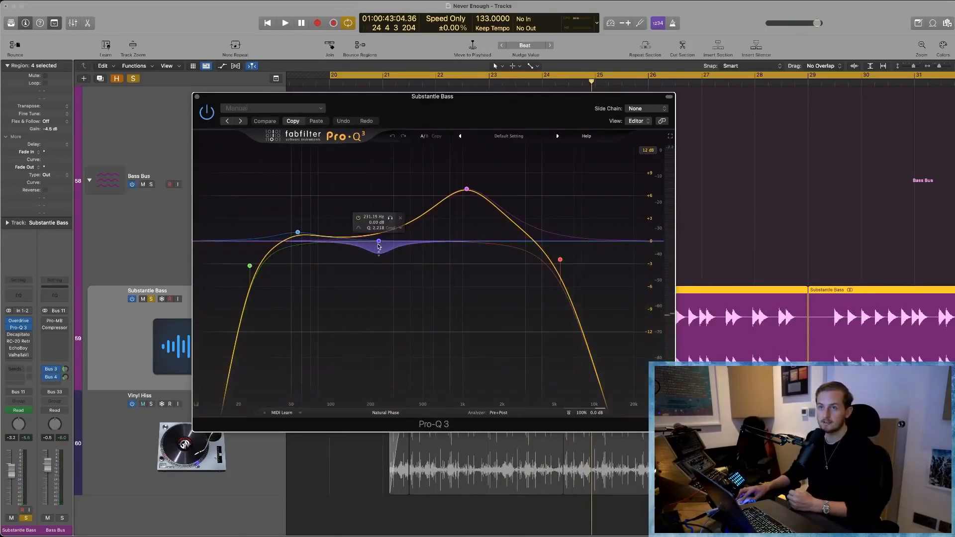
mouse_move(458, 193)
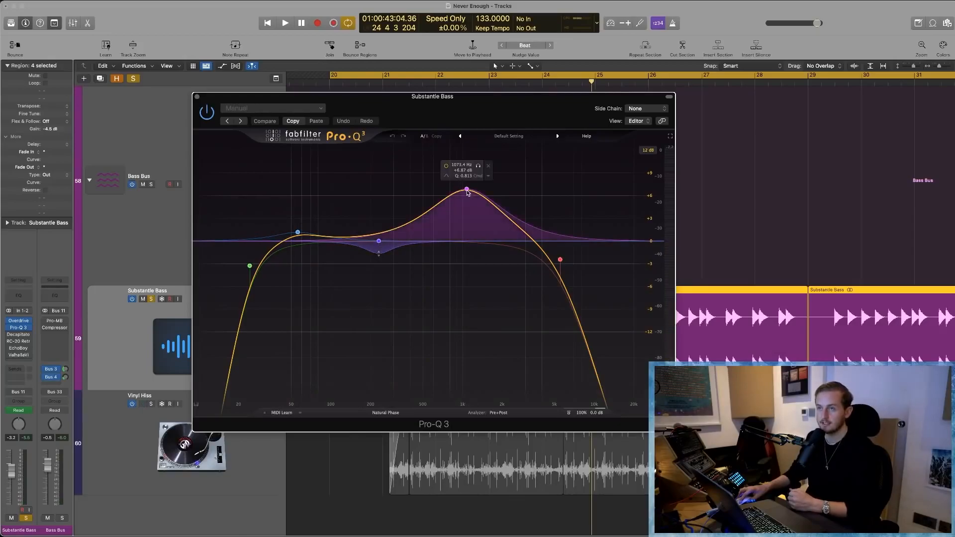
- Audition the 1 kHz boost in Pro-Q 3 by itself with several short playbacks, and end the band solo
click(477, 166)
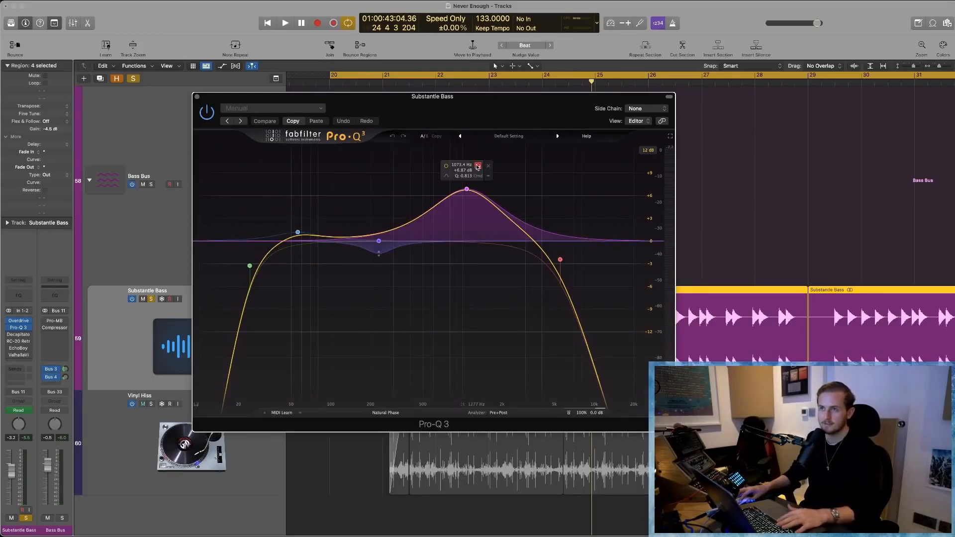
click(477, 167)
key(space)
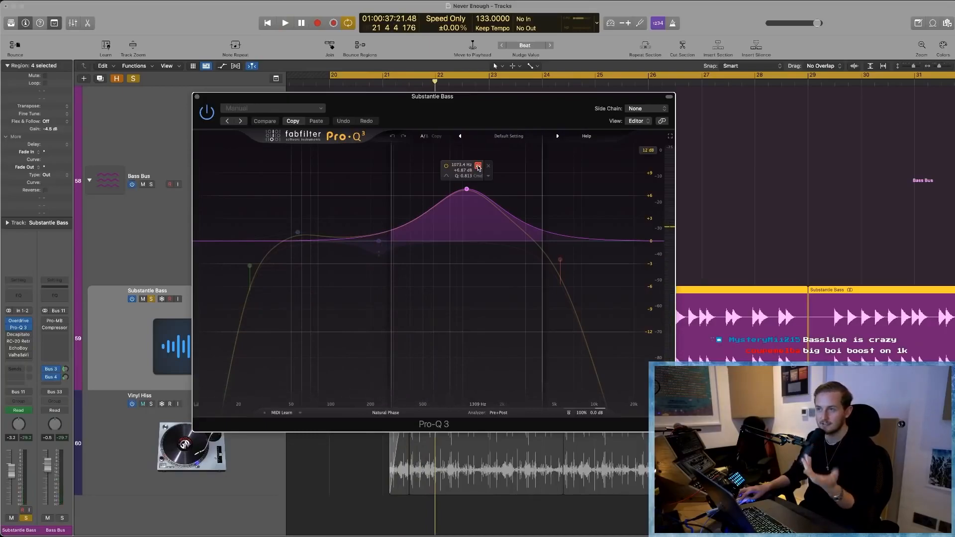
drag(477, 166, 479, 166)
key(space)
key(space)
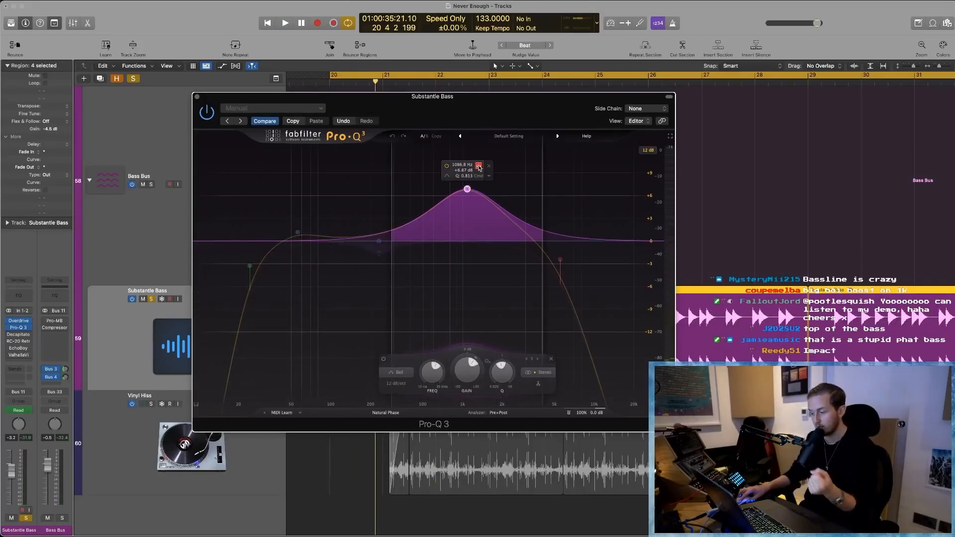
key(space)
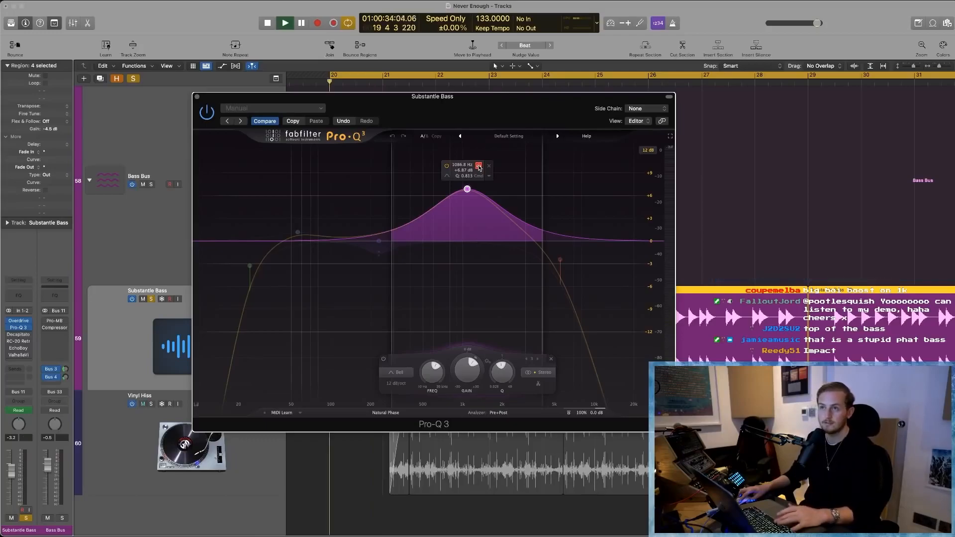
key(space)
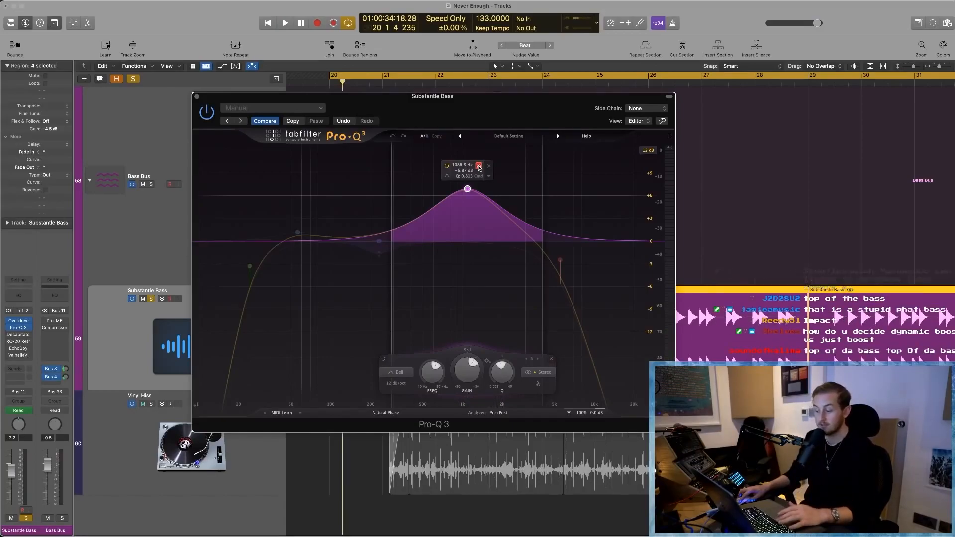
key(space)
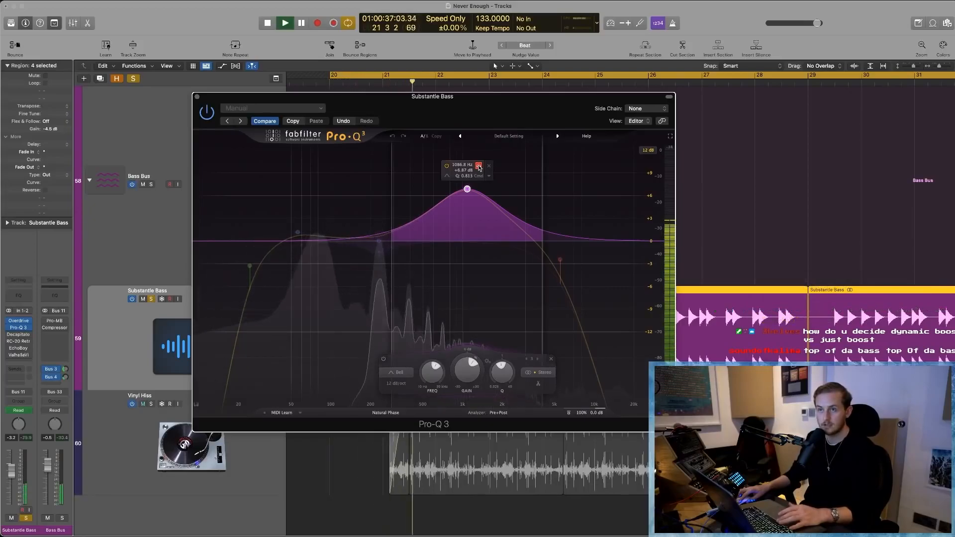
key(space)
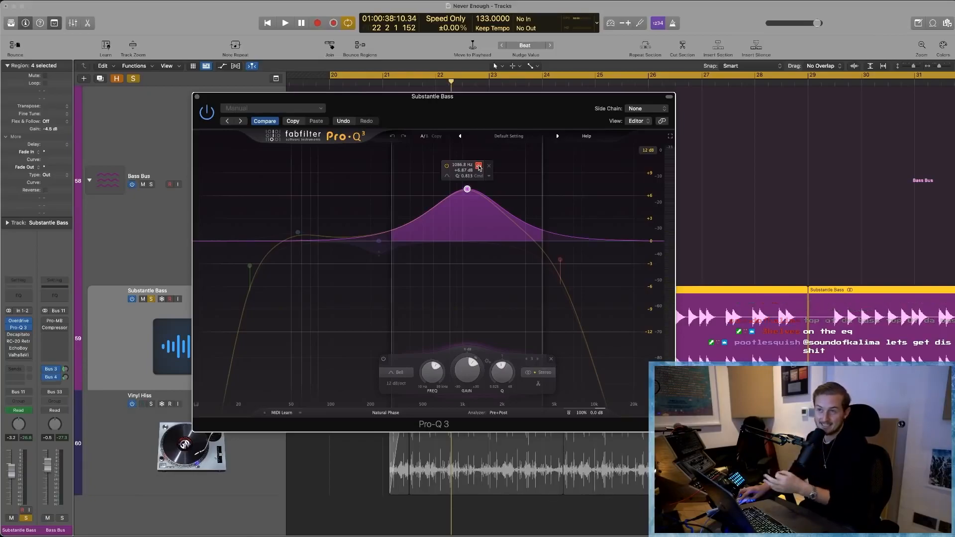
click(479, 166)
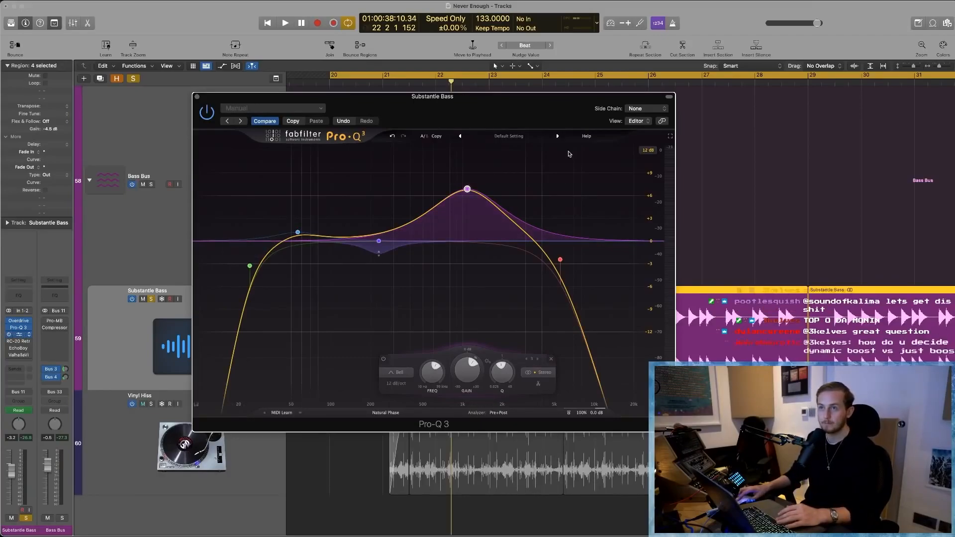
- Open Decapitator on Substantle Bass and try different Mix amounts while the bass plays
click(20, 336)
key(space)
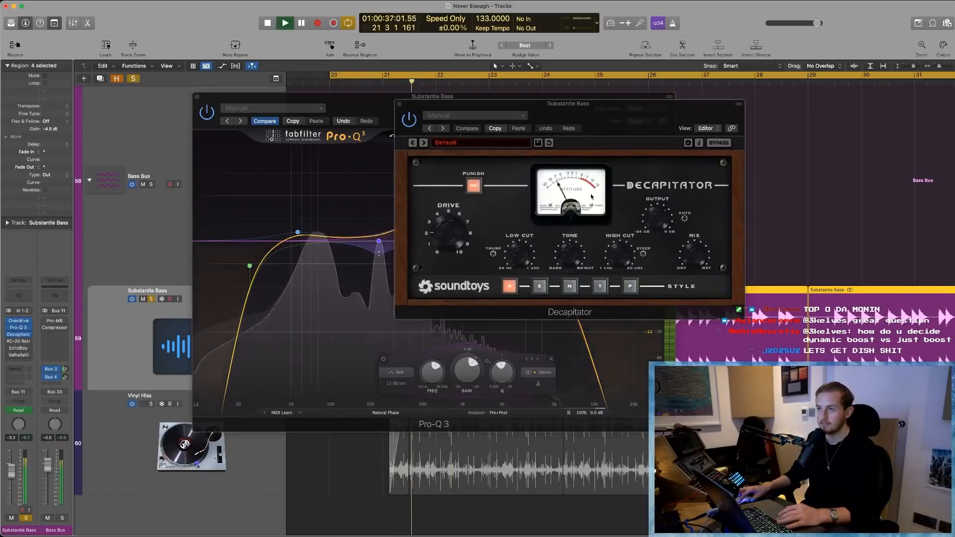
drag(689, 258, 688, 271)
click(671, 211)
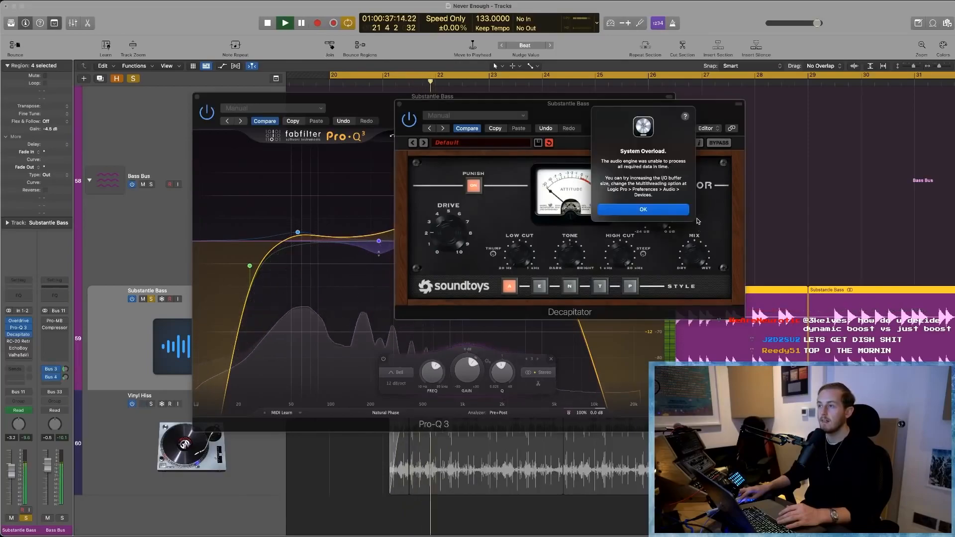
click(672, 211)
key(space)
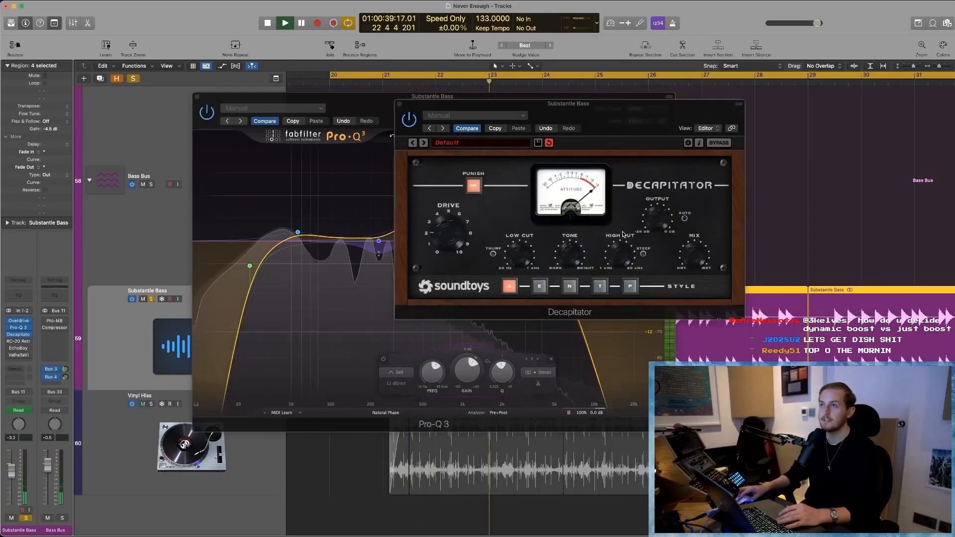
click(698, 256)
key(space)
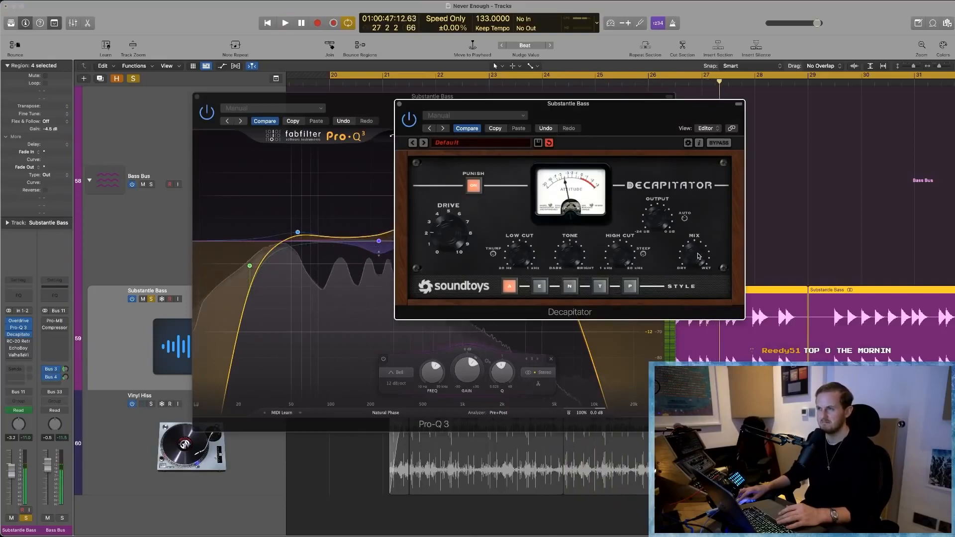
- Restore Decapitator's saved settings, replay the bass, and close the Decapitator and Pro-Q 3 windows
click(466, 130)
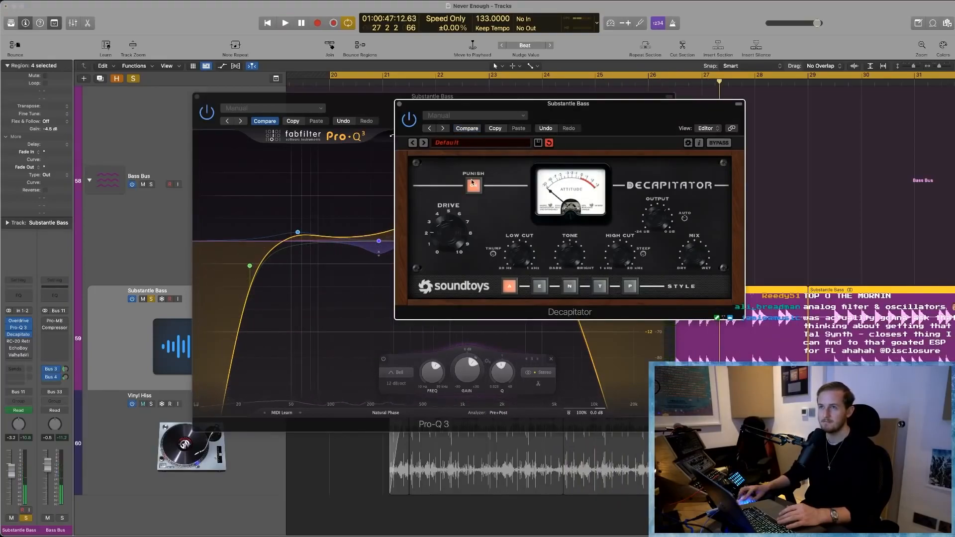
key(space)
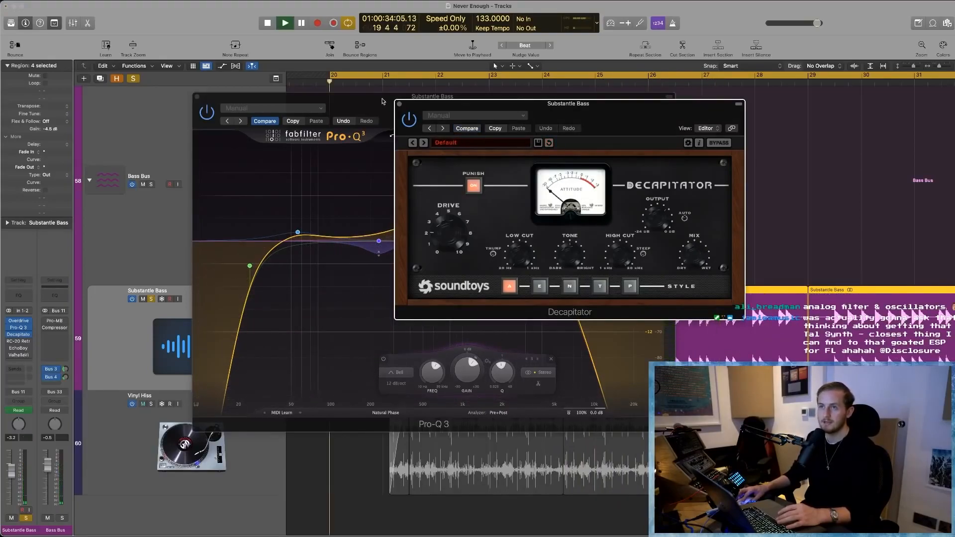
click(399, 104)
click(198, 97)
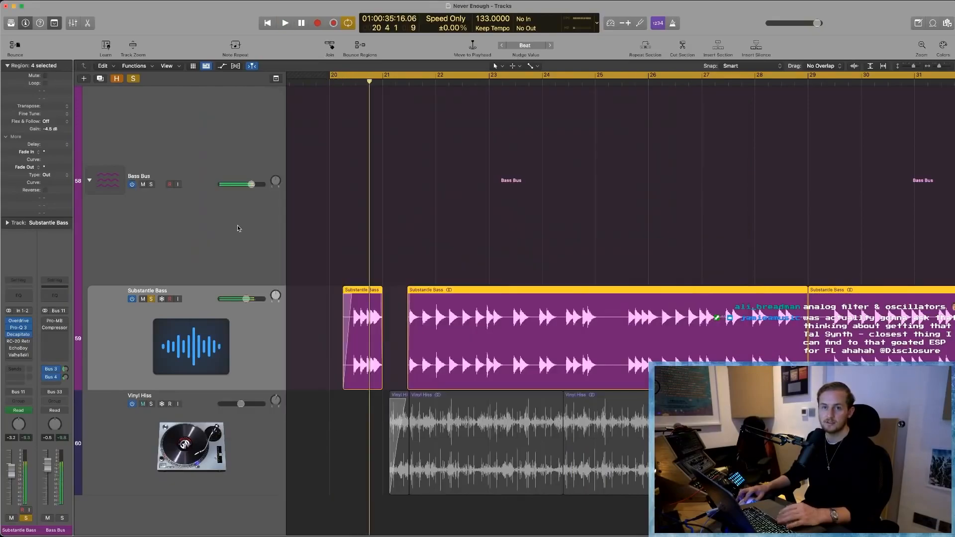
- Open RC-20 Retro Color on Substantle Bass and play the bass with cycle mode switched off
click(18, 342)
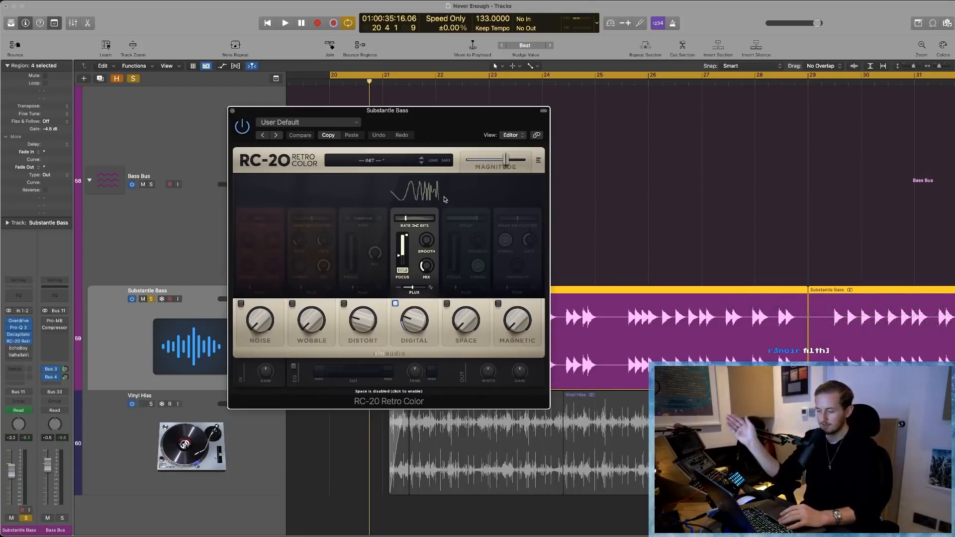
key(space)
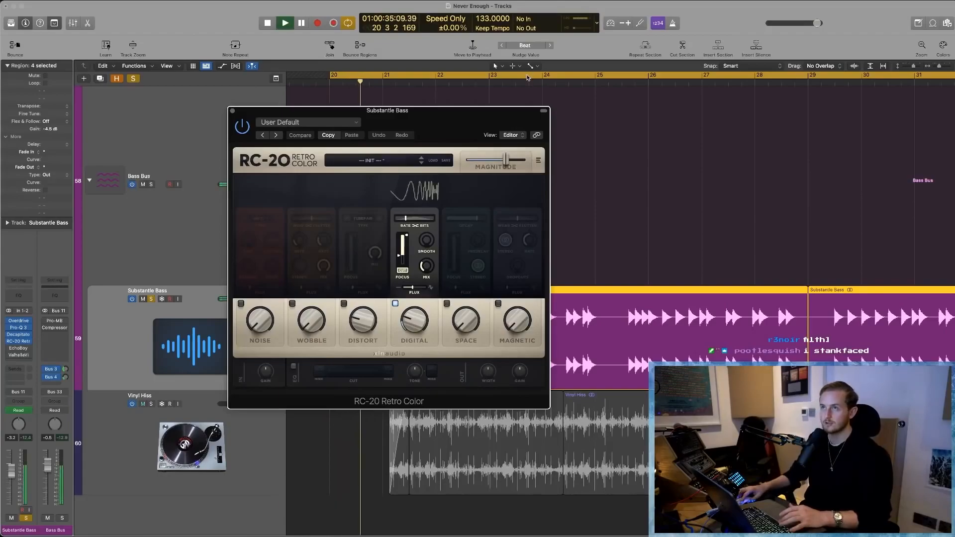
click(661, 75)
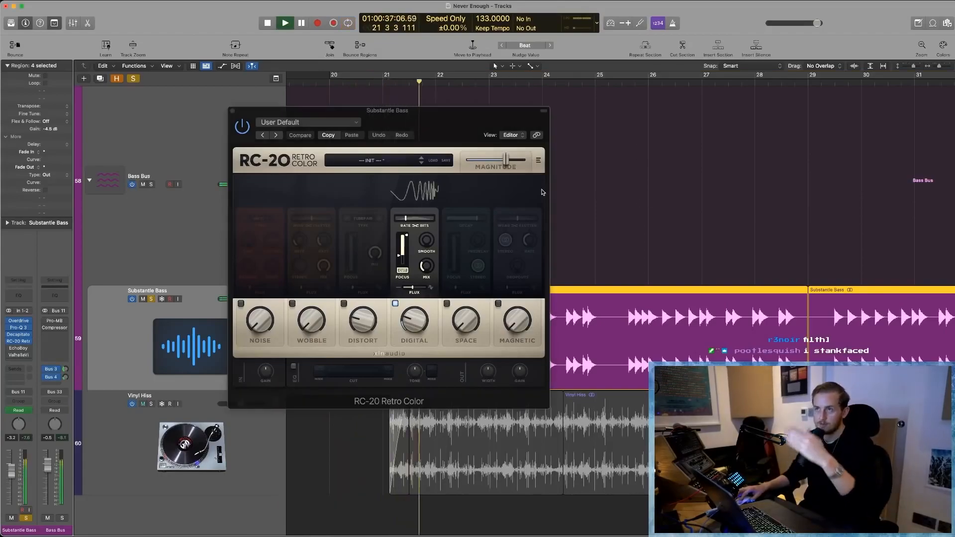
- Raise RC-20's Magnitude to maximum and turn up its Digital amount during playback
drag(512, 167, 590, 162)
click(639, 210)
drag(425, 314, 460, 304)
key(Return)
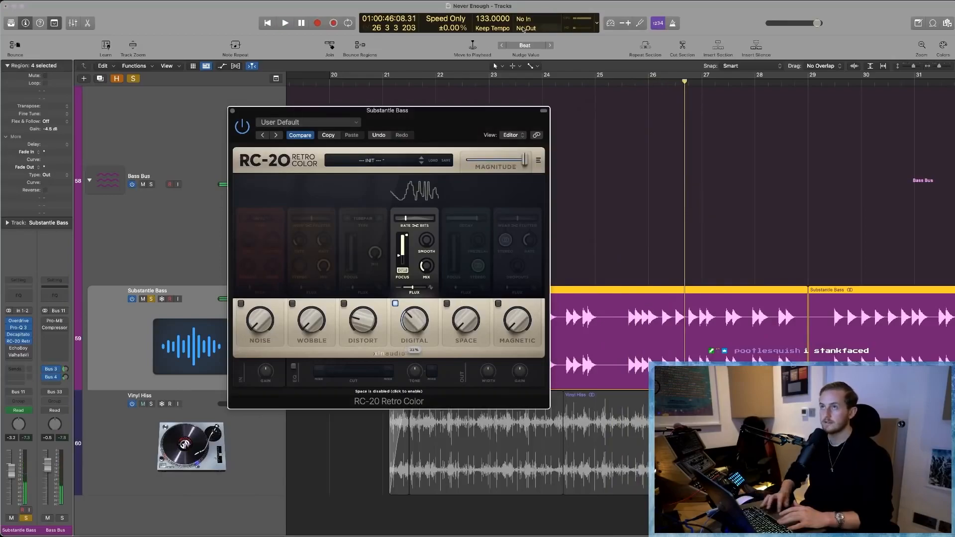
- Replay the bass from bar 26 with the raised RC-20 settings, switching cycle mode back on and dismissing the overload alerts
click(651, 82)
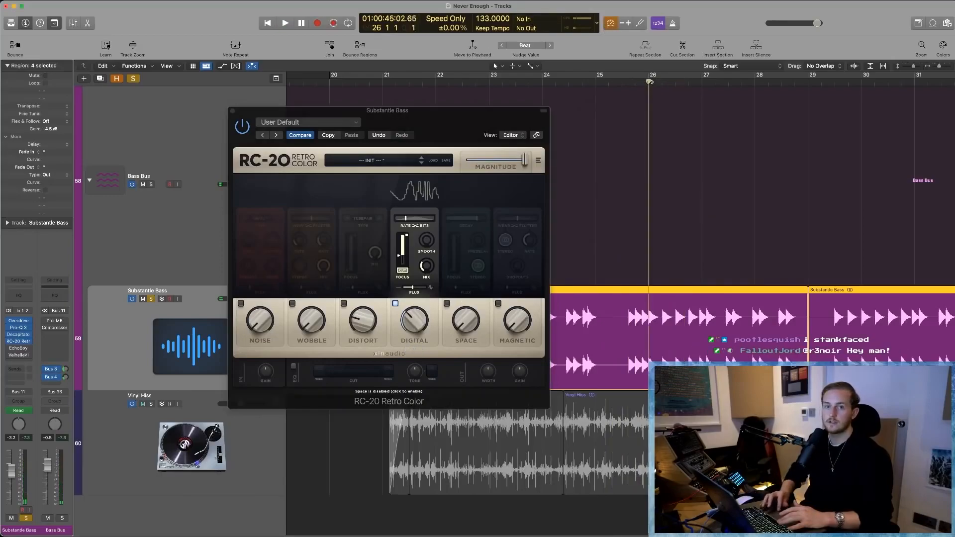
key(space)
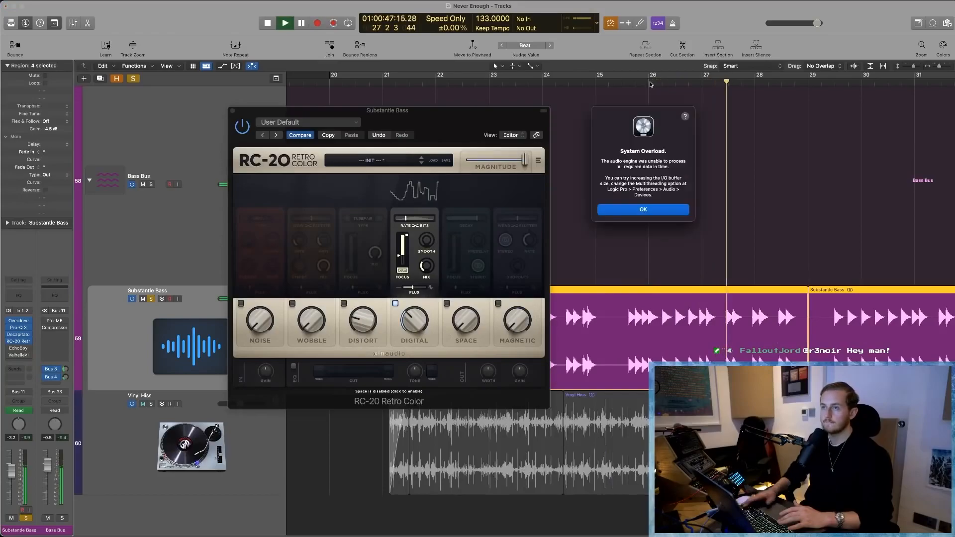
key(Return)
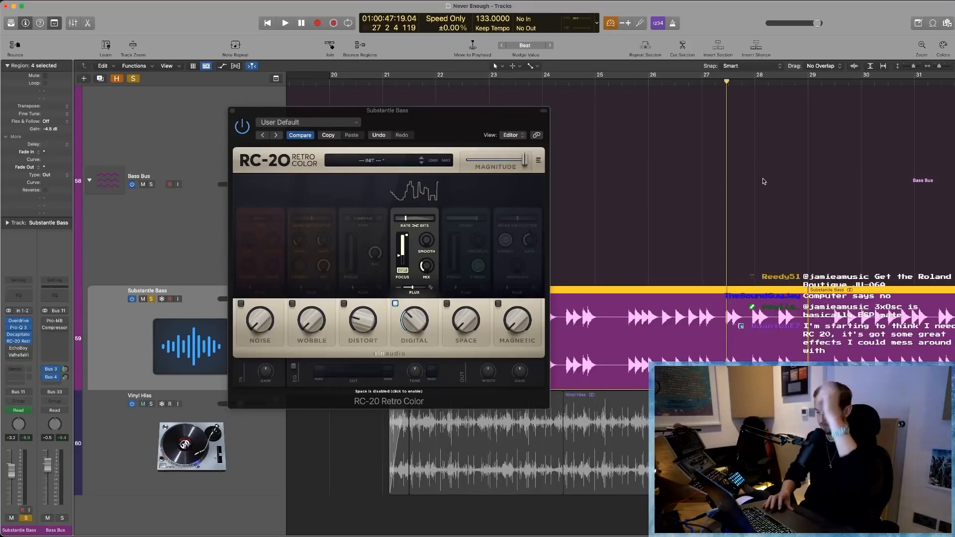
click(650, 80)
click(649, 81)
key(space)
click(696, 128)
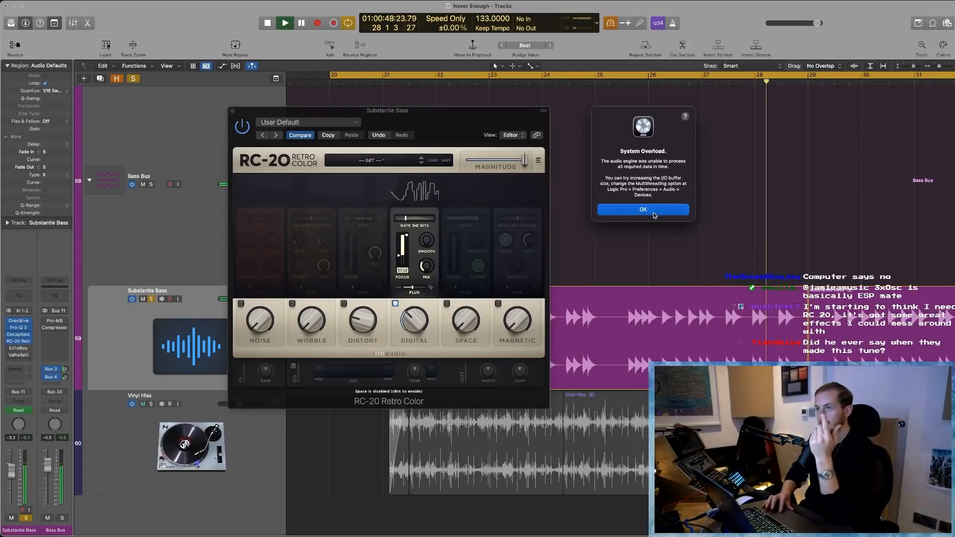
click(654, 215)
- Close RC-20 Retro Color, look over EchoBoy's settings on Substantle Bass, and close EchoBoy
click(236, 112)
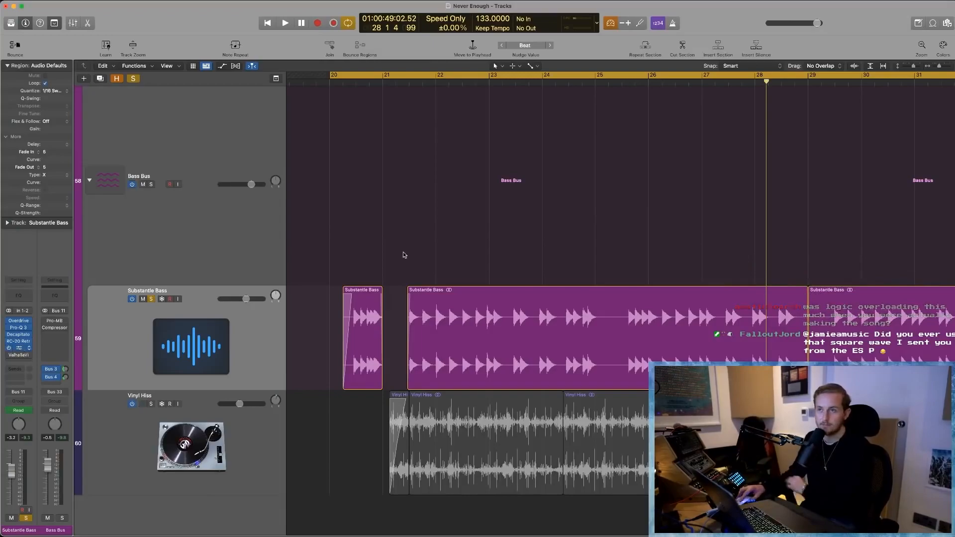
click(21, 350)
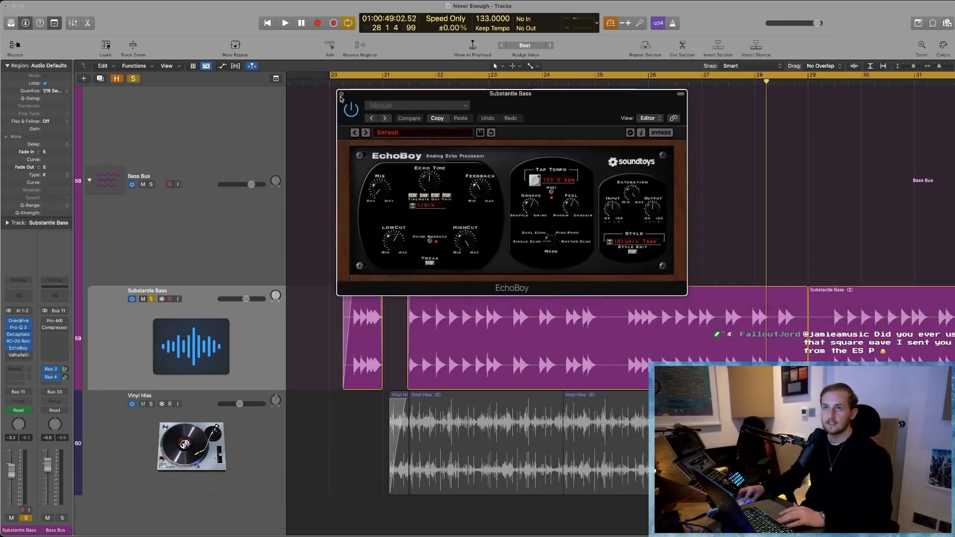
click(341, 94)
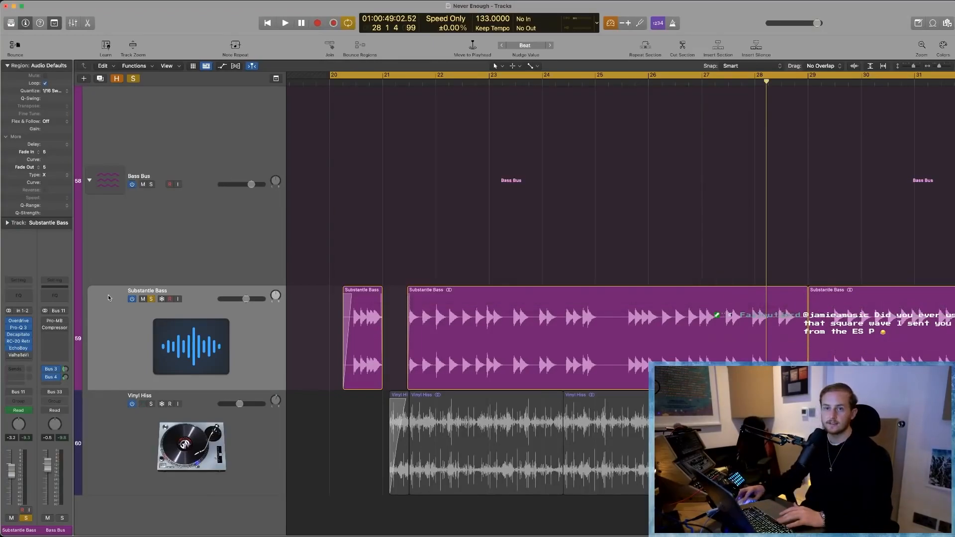
- Open Pro-MB on the Bass Bus and play the section from bar 20 with all soloing switched off
click(52, 323)
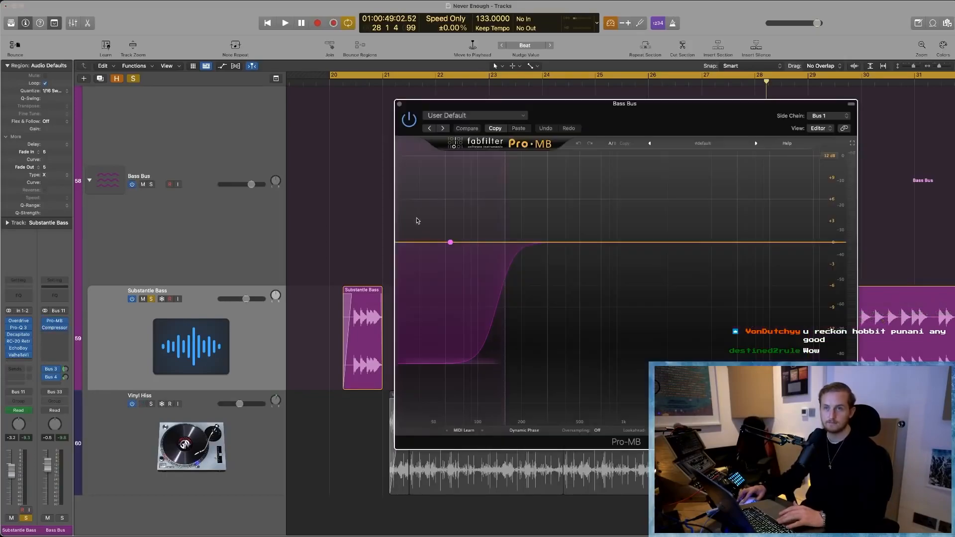
drag(665, 124, 522, 111)
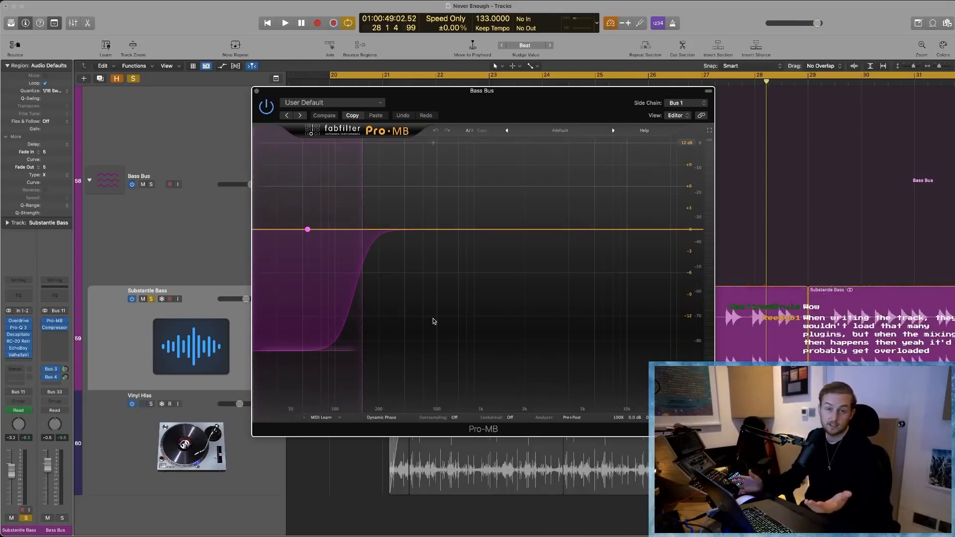
key(space)
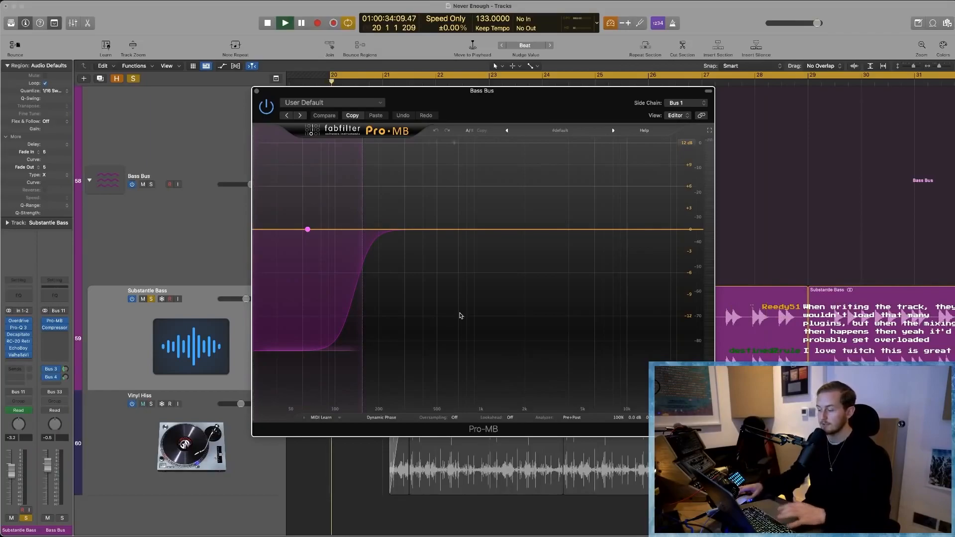
key(s)
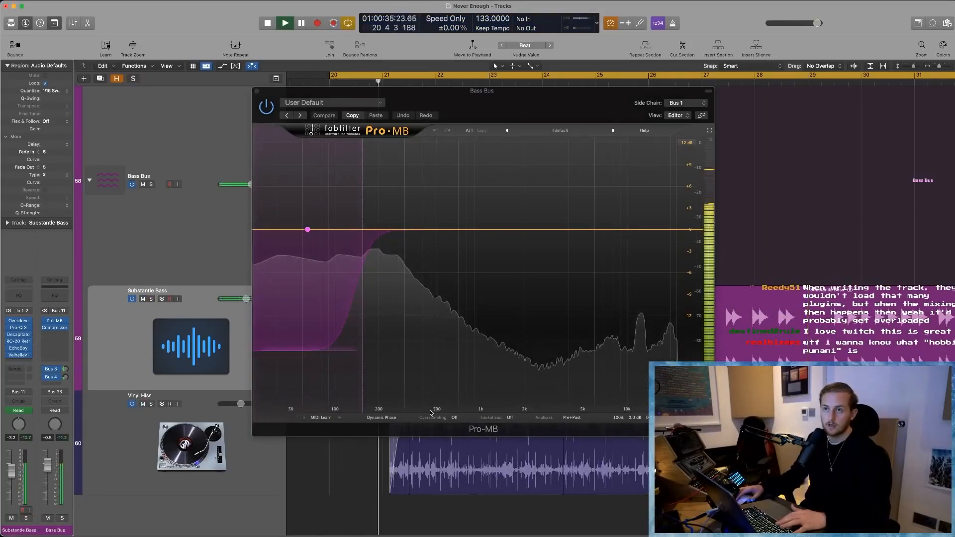
key(space)
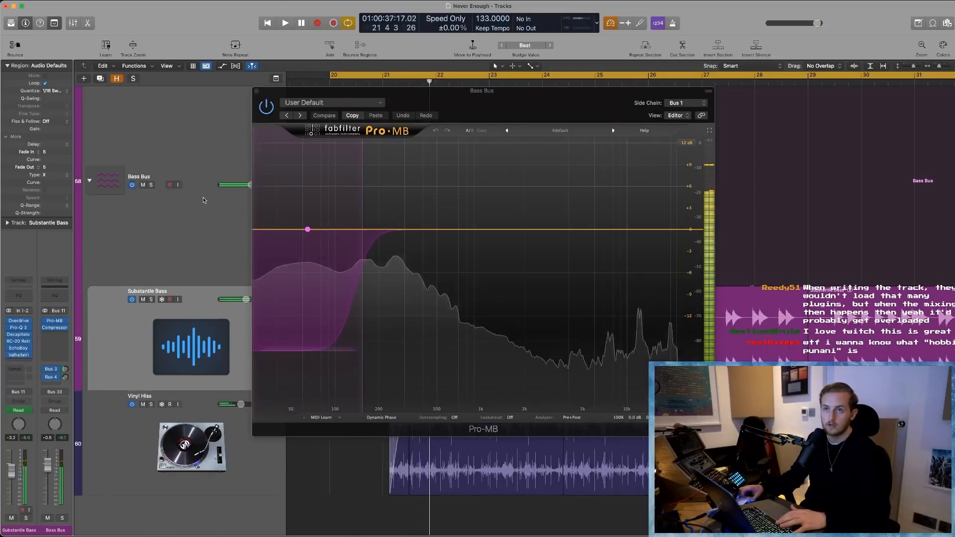
- Show the Side Chains tracks, clear their solo, and play the full mix to watch Pro-MB's sidechained low band
scroll(183, 174, up, 20)
scroll(182, 173, up, 15)
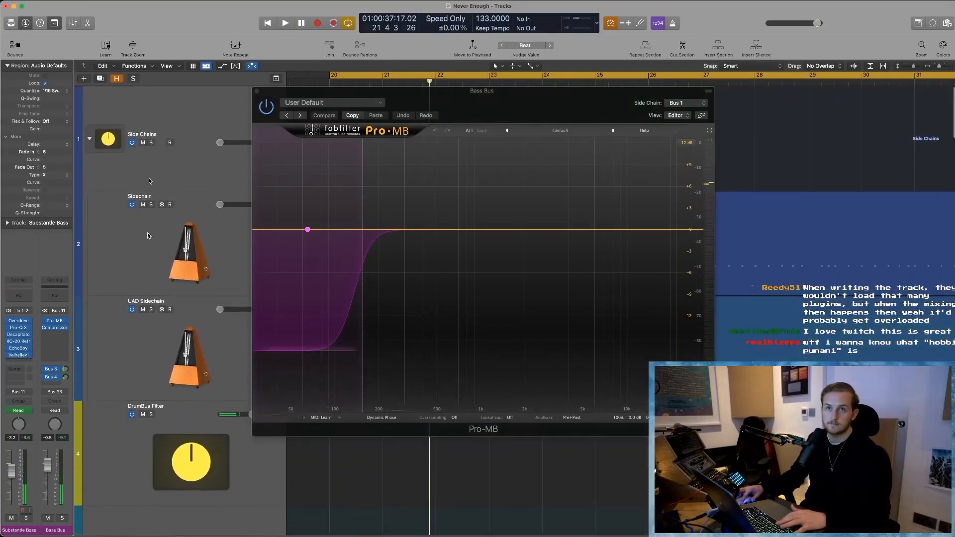
key(space)
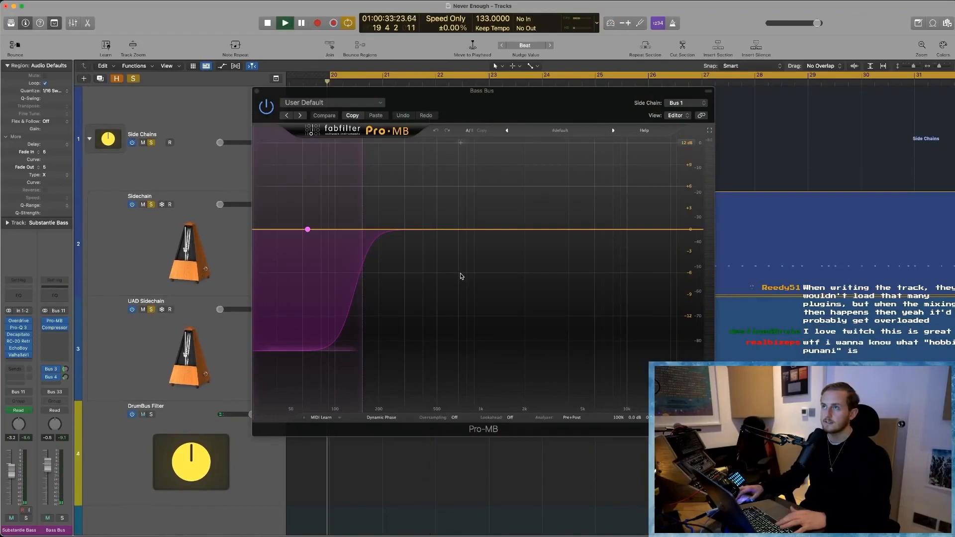
key(space)
click(133, 79)
key(space)
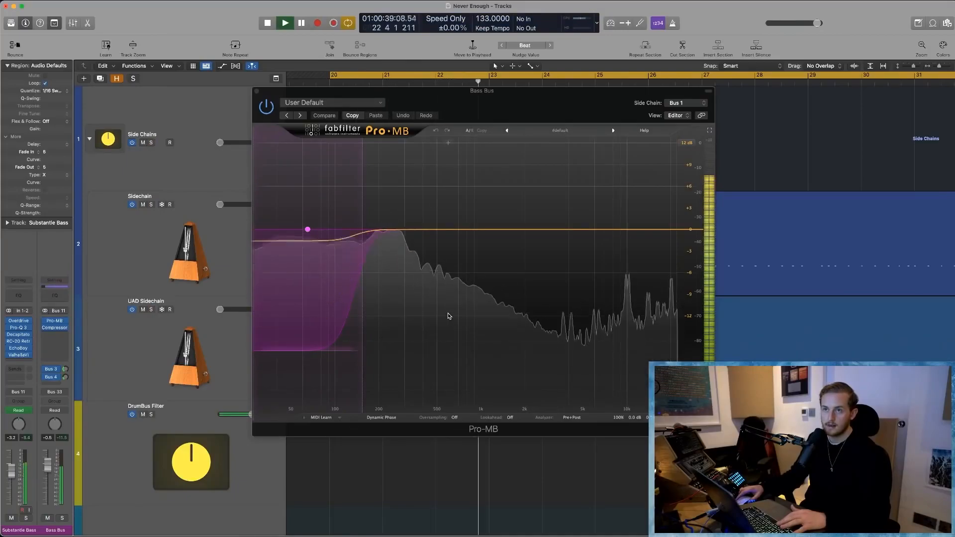
key(space)
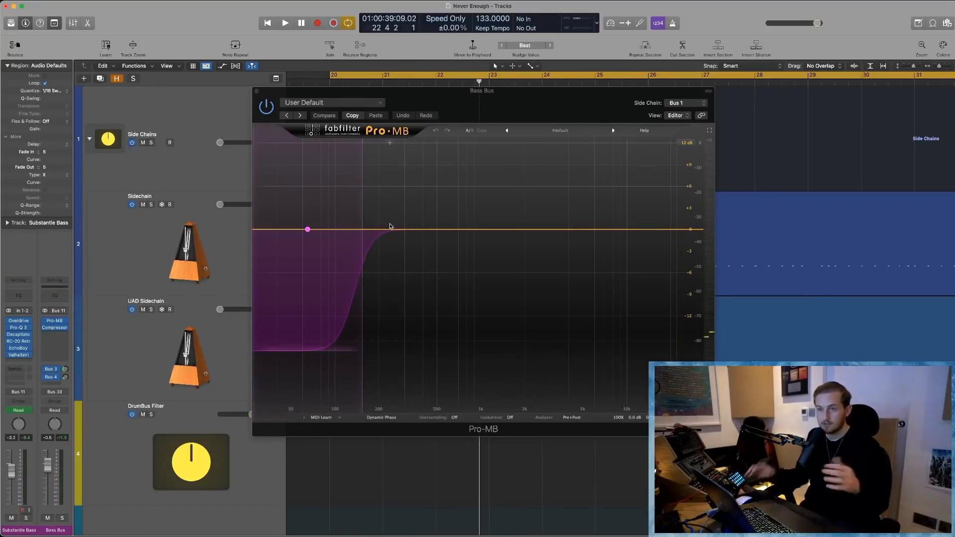
- Examine Pro-MB's low band on the Bass Bus during another short playback, and close the plug-in
mouse_move(286, 241)
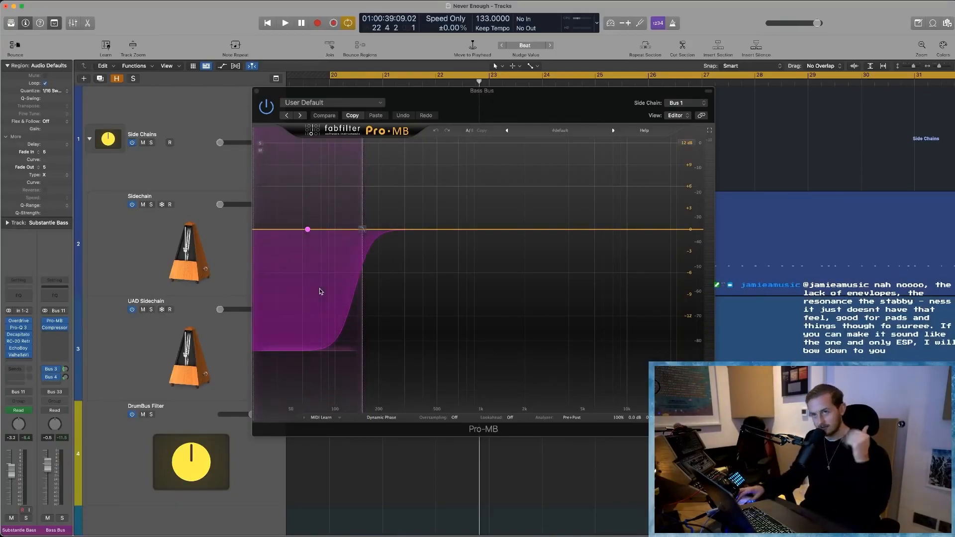
key(space)
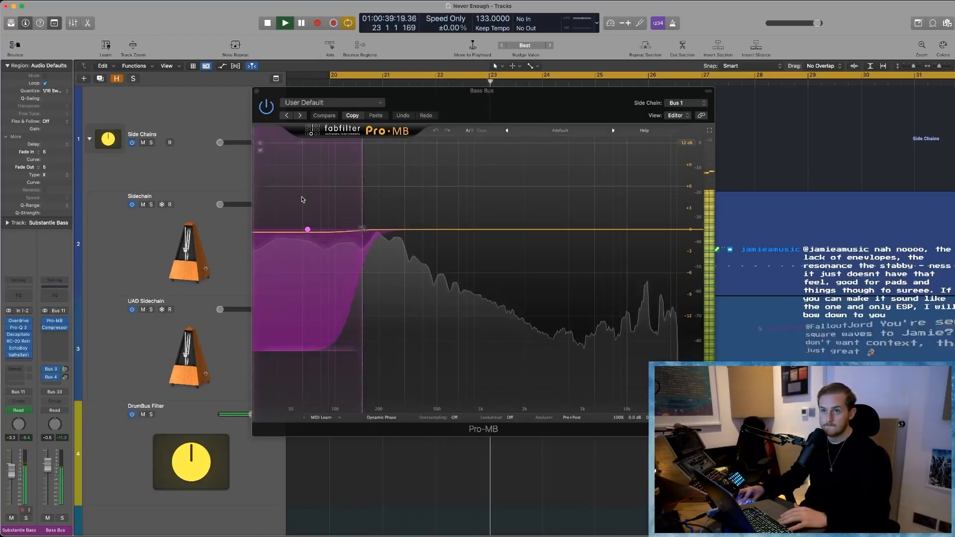
key(space)
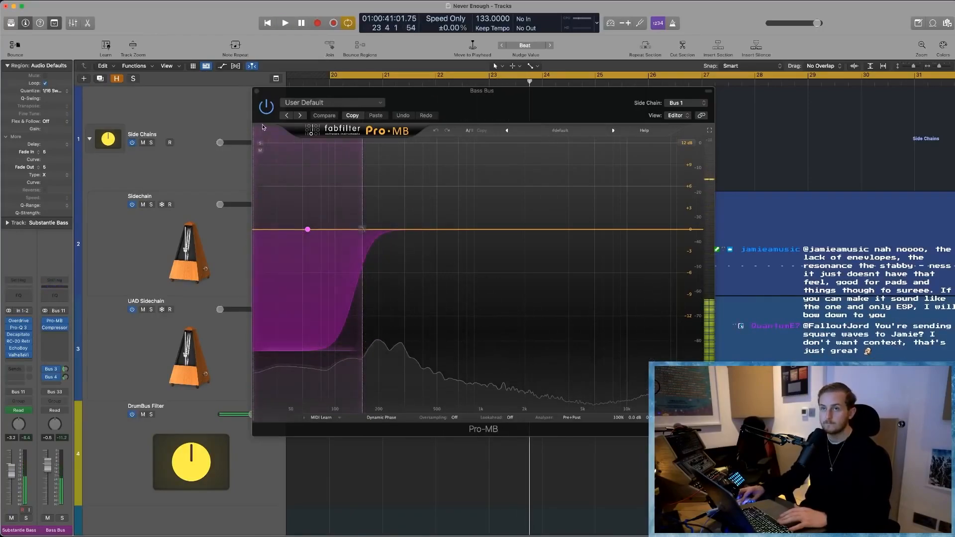
key(super+w)
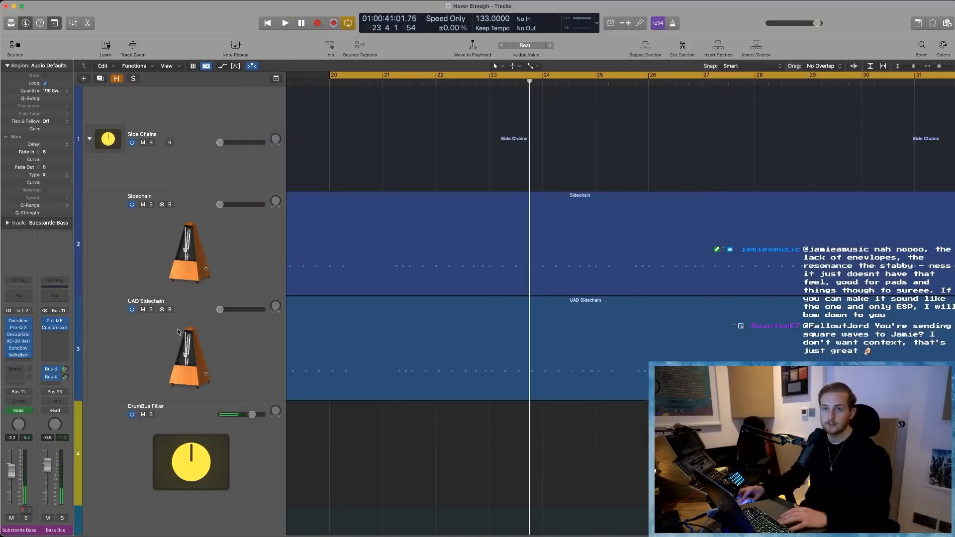
- Show the whole arrangement, open the mixer, and check the Gain plug-in on the MASTER FX BUS before closing it
ctrl+alt+click(377, 437)
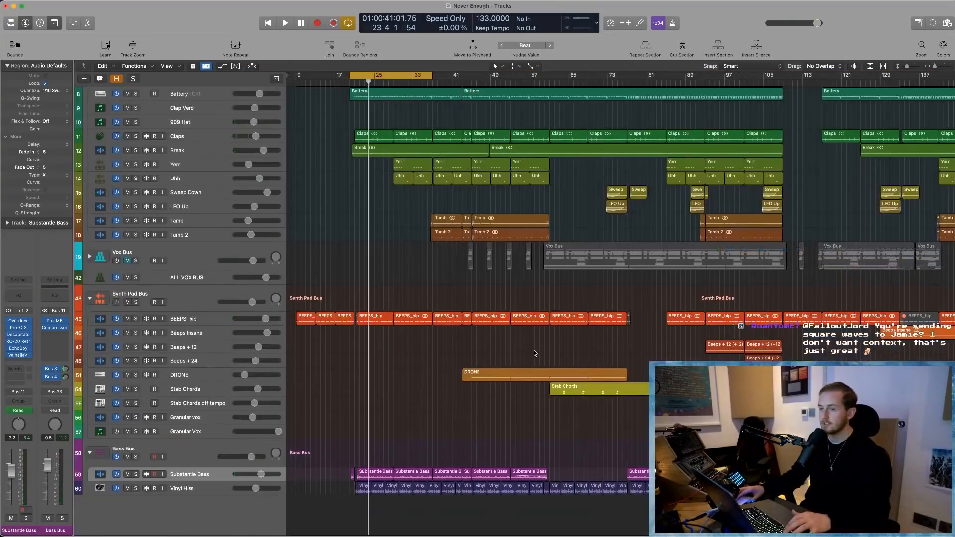
scroll(534, 350, down, 5)
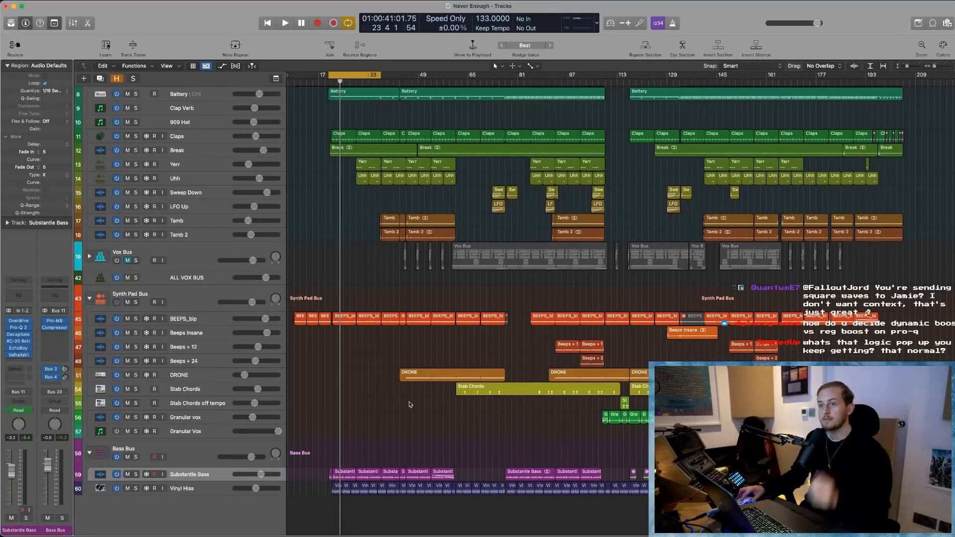
scroll(399, 275, up, 5)
scroll(408, 351, down, 1)
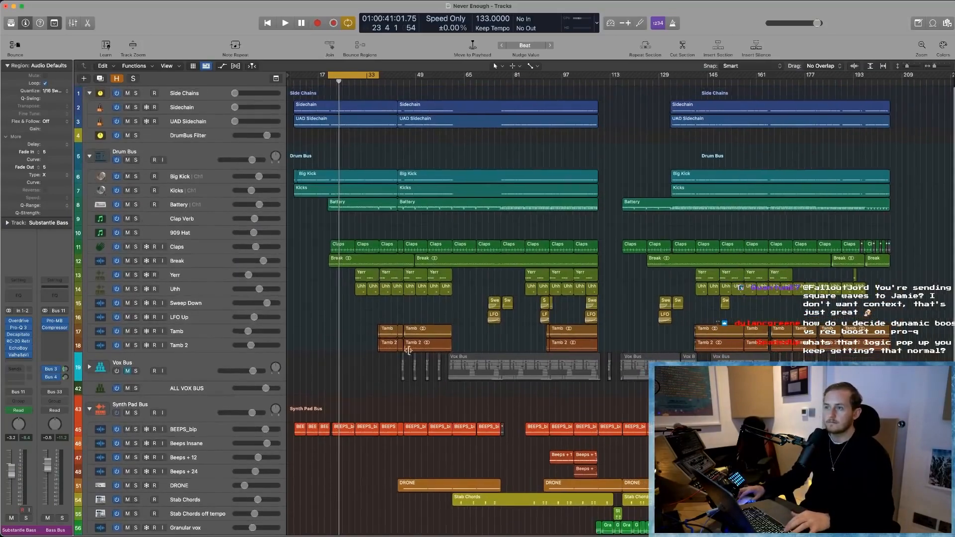
scroll(415, 361, down, 4)
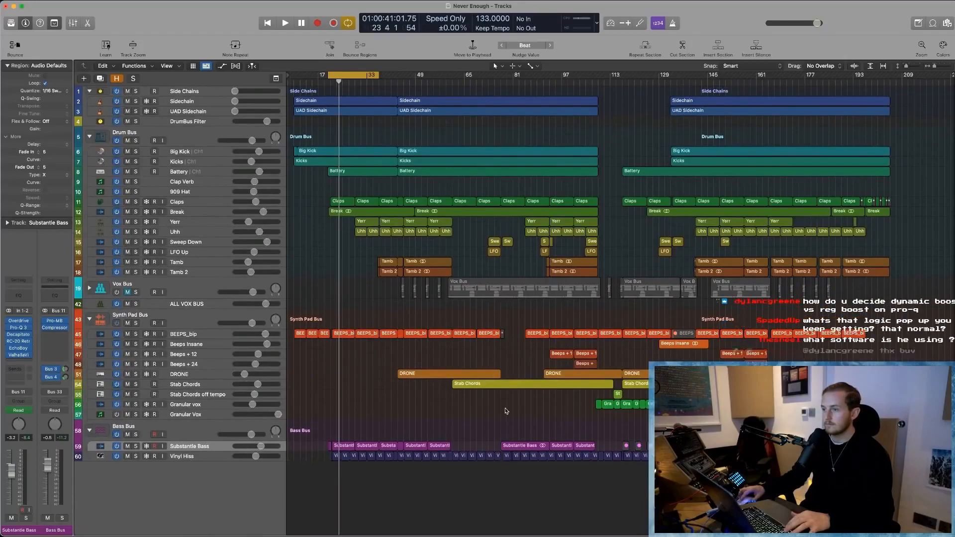
key(x)
scroll(605, 326, right, 10)
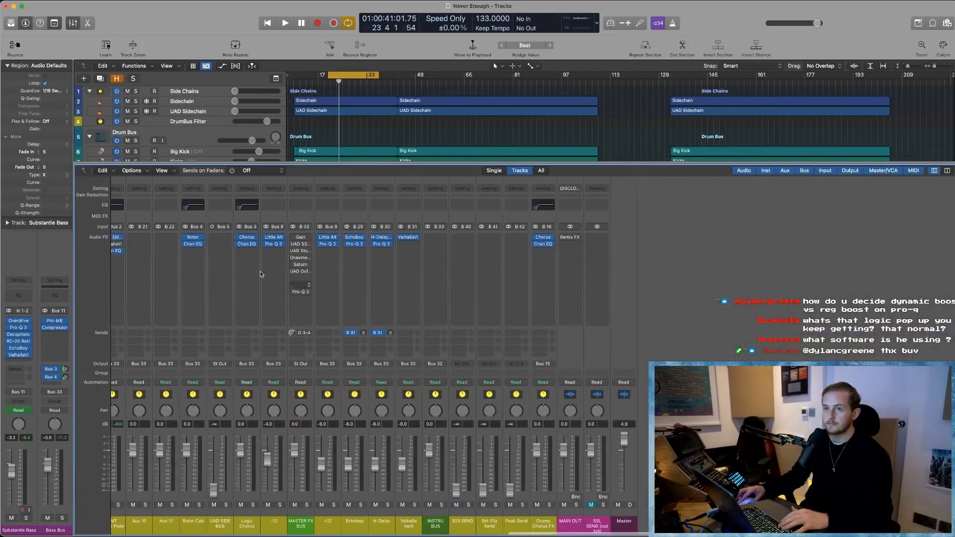
scroll(361, 242, left, 3)
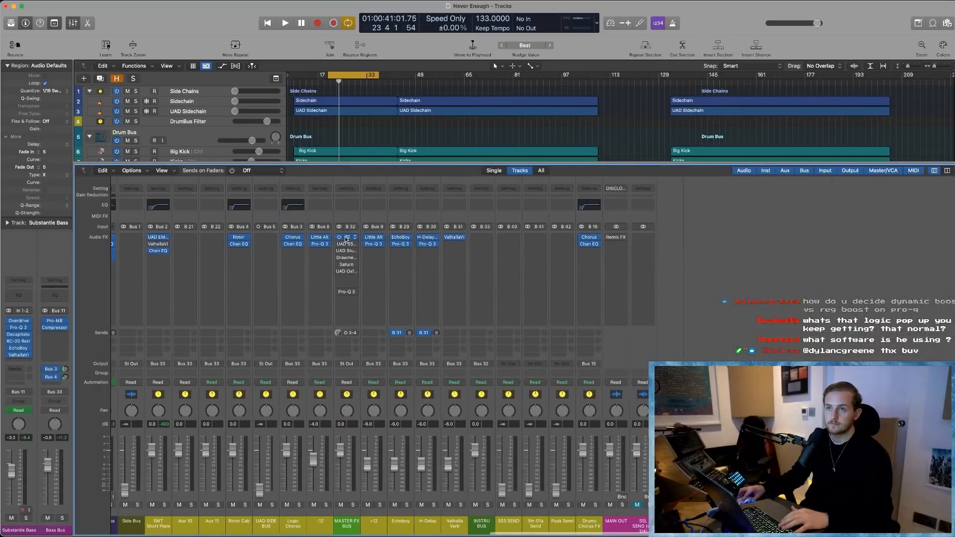
click(347, 238)
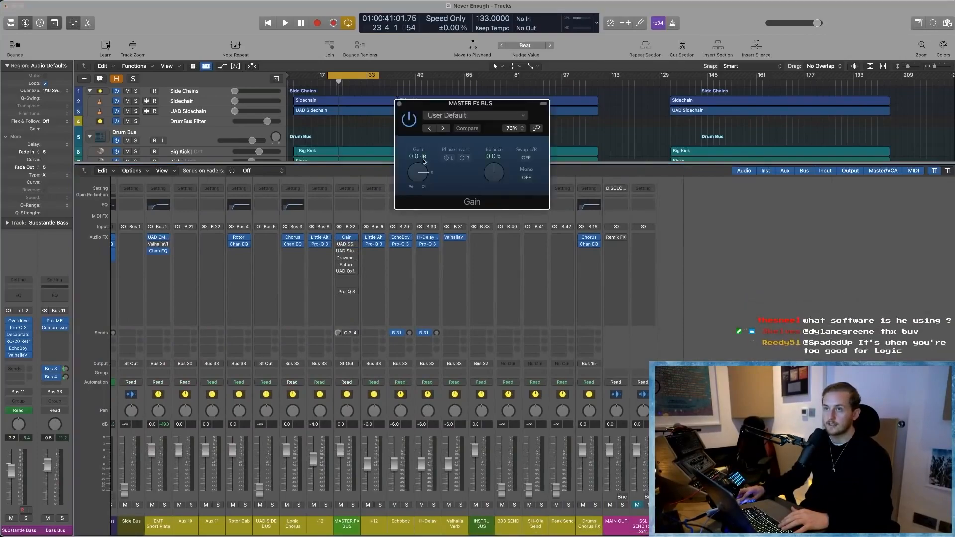
click(399, 105)
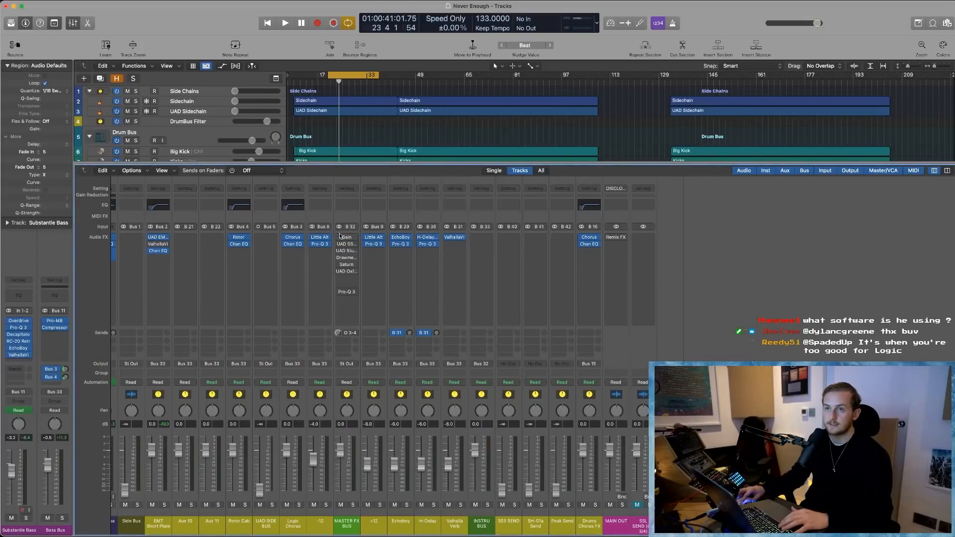
- Open the SSL G Bus Compressor and Studer A800 from the MASTER FX BUS and arrange their windows side by side
click(347, 244)
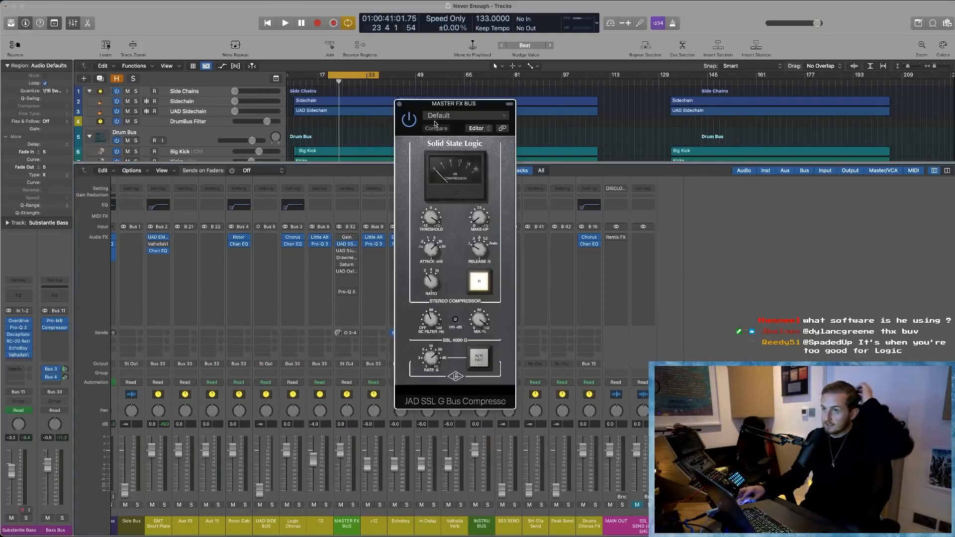
drag(441, 109, 81, 47)
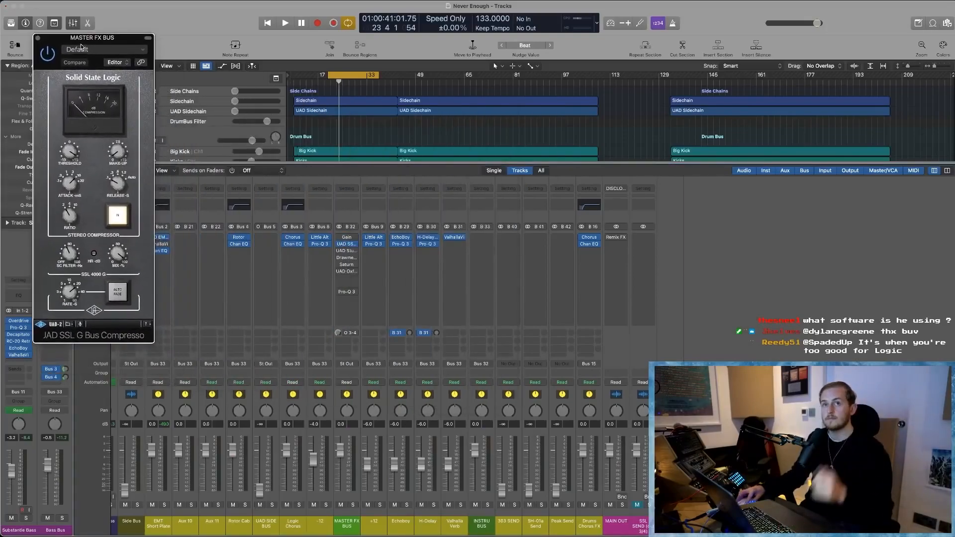
click(347, 252)
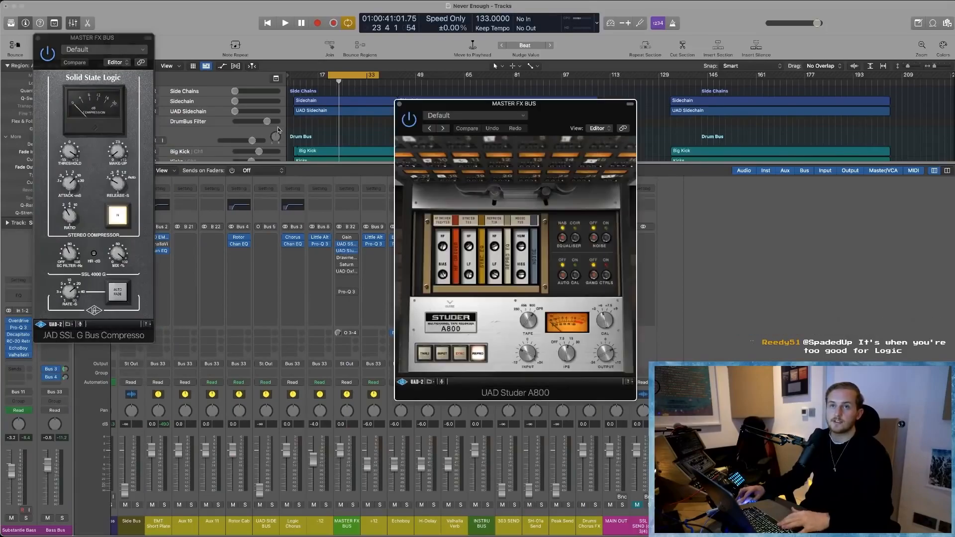
drag(473, 117, 250, 48)
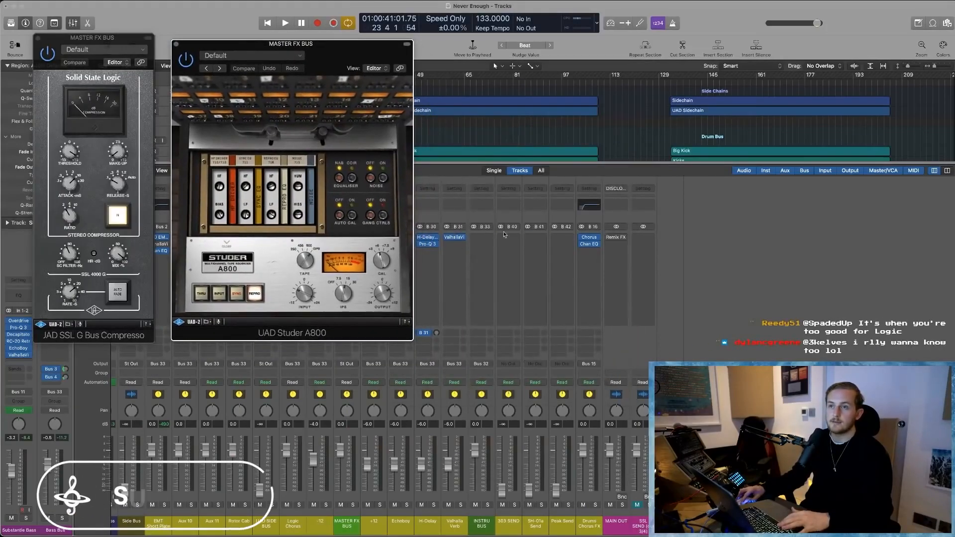
- Open Drawmer S73 on the MASTER FX BUS, inspect its settings beside the other plug-ins, and close it
scroll(582, 260, left, 5)
scroll(584, 260, left, 1)
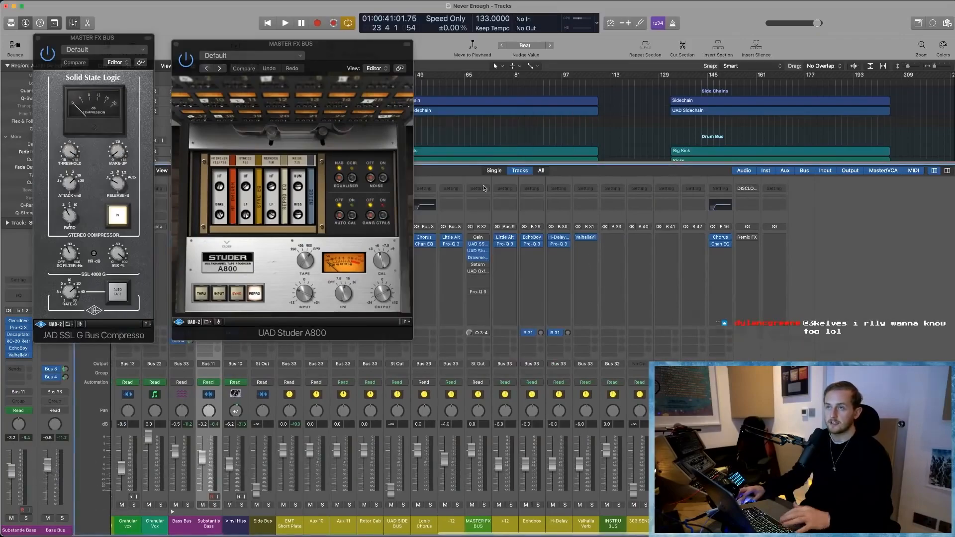
right_click(477, 257)
key(Escape)
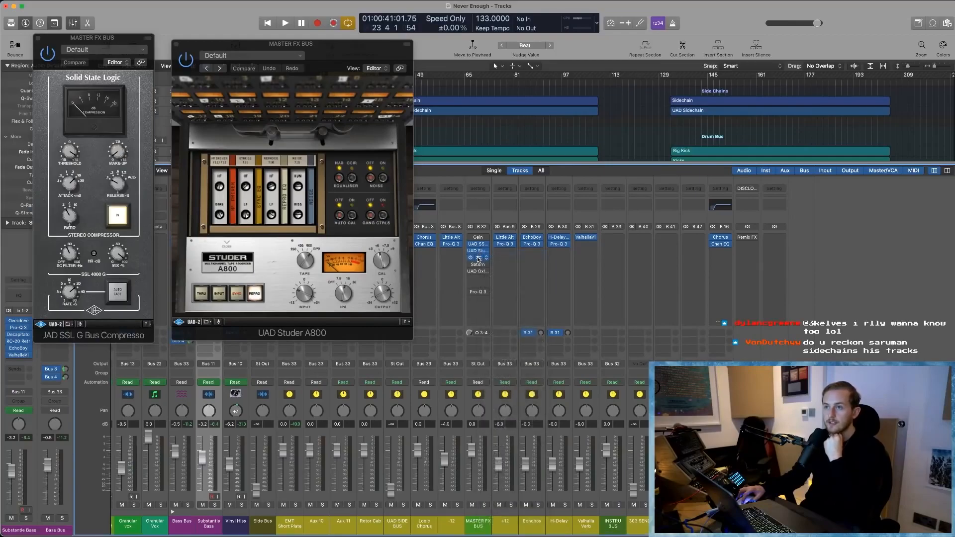
drag(493, 109, 533, 25)
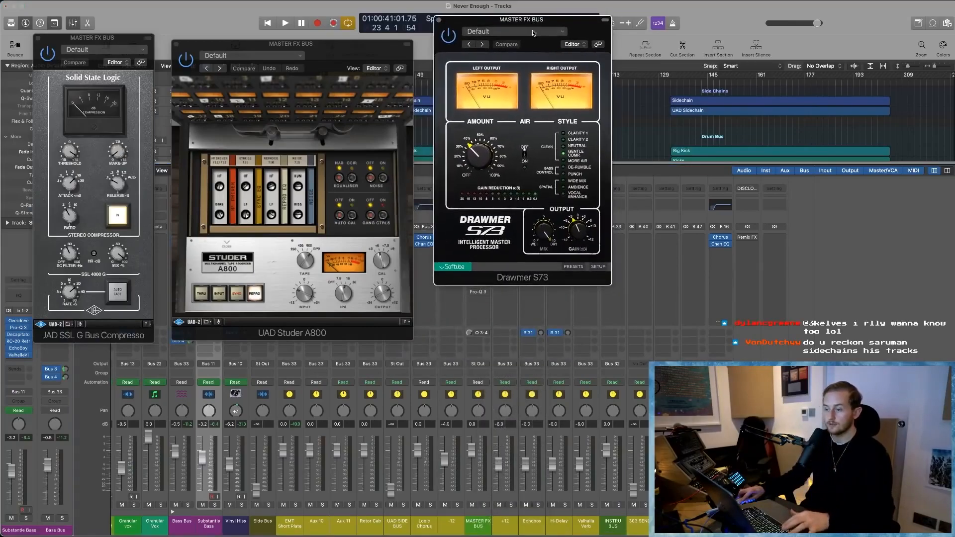
click(439, 20)
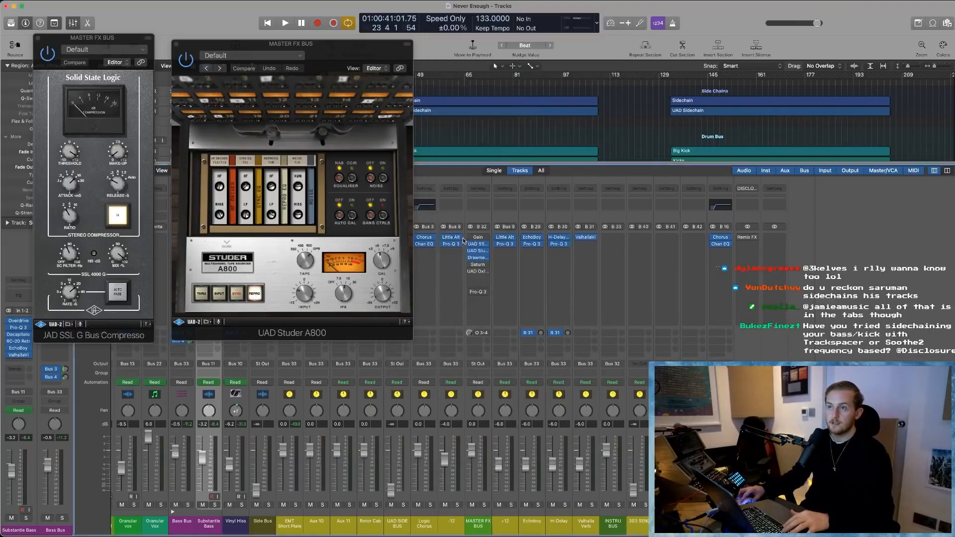
- Open Saturn on the MASTER FX BUS and view its distortion styles, leaving Clean Tube selected
click(481, 267)
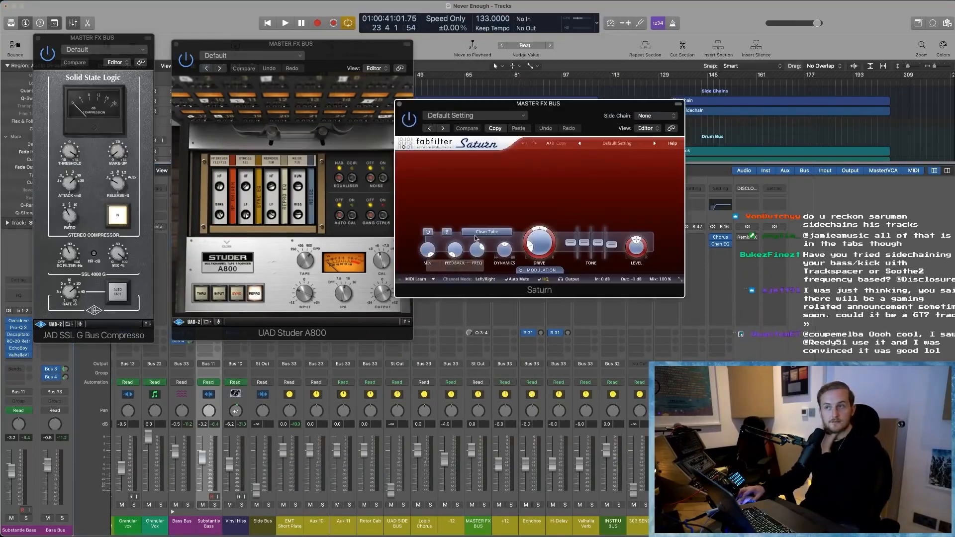
click(476, 237)
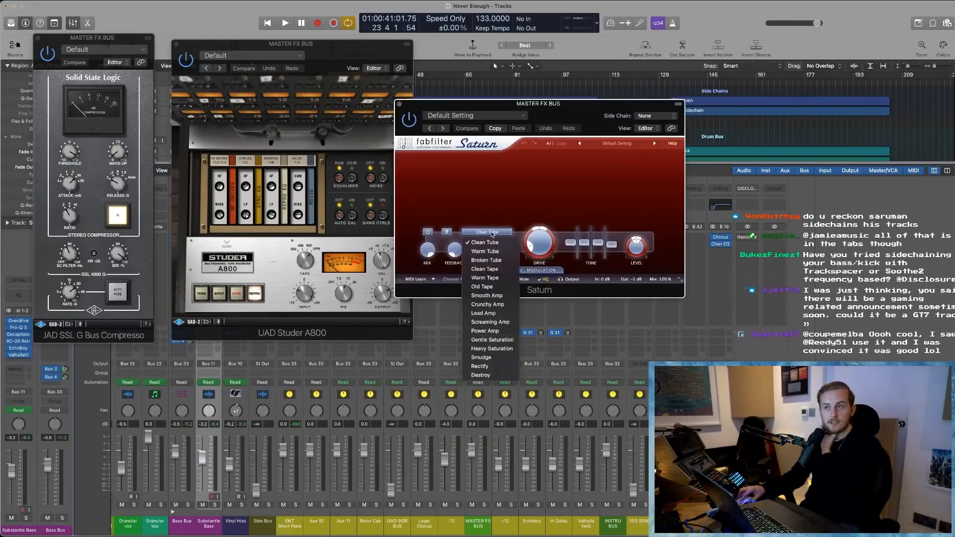
click(496, 208)
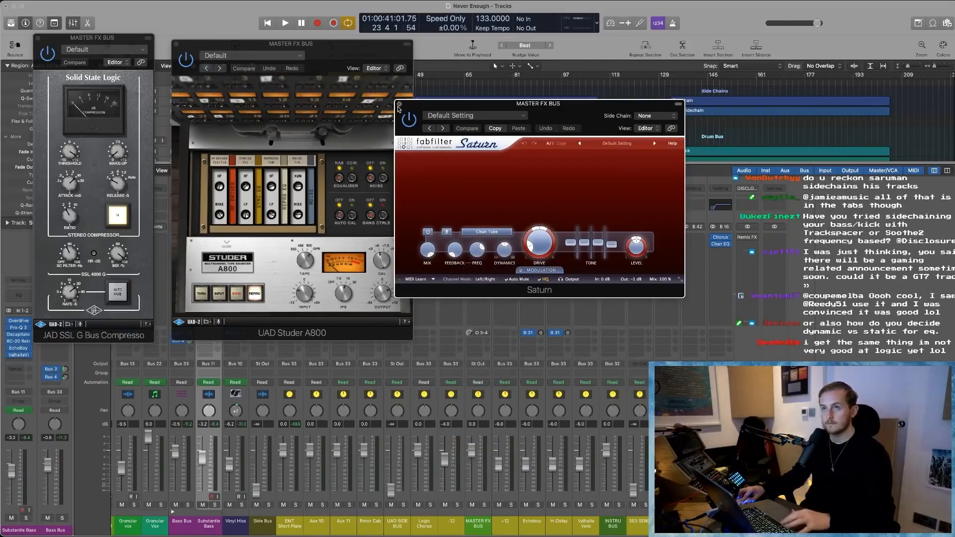
- Inspect UAD Oxford Inflator on the MASTER FX BUS in place of Saturn, and close all open plug-in windows
click(400, 104)
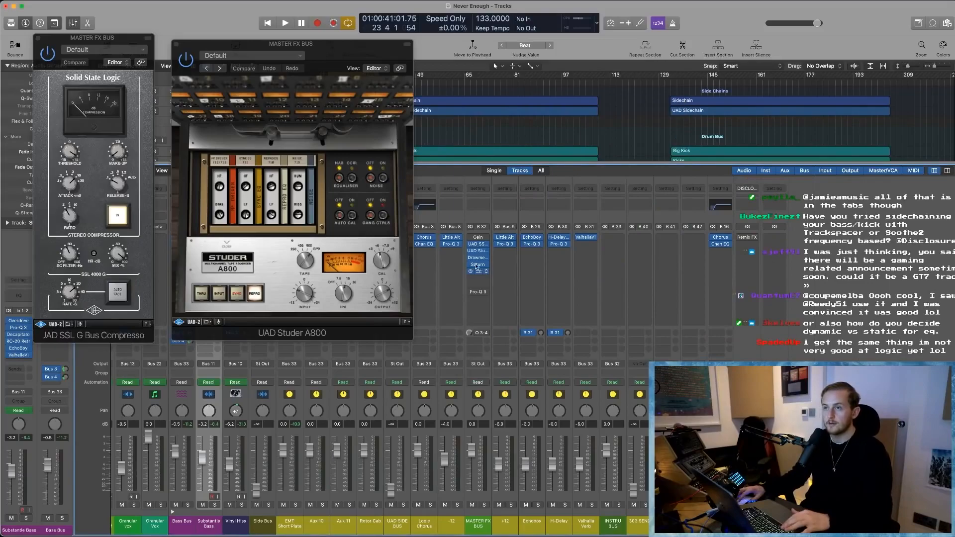
click(477, 271)
drag(517, 107, 431, 93)
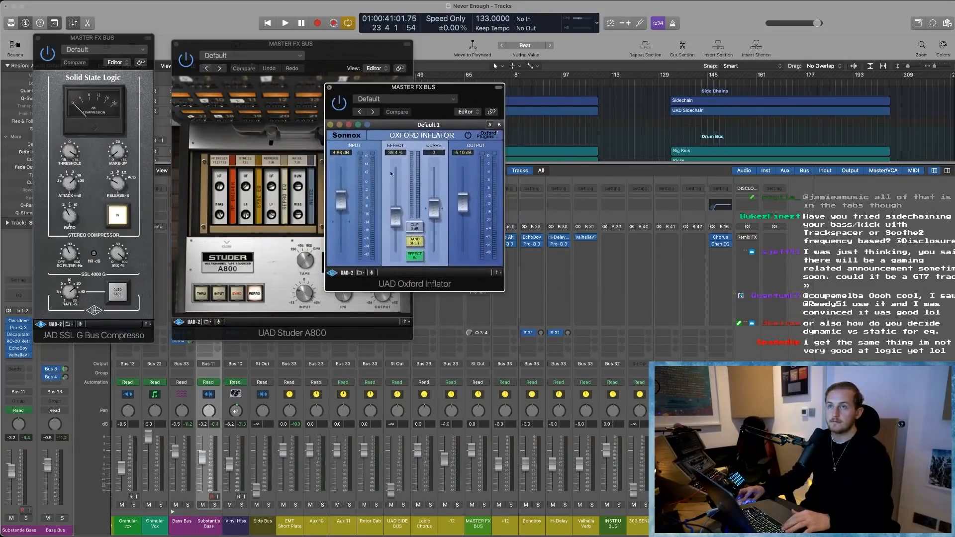
click(329, 87)
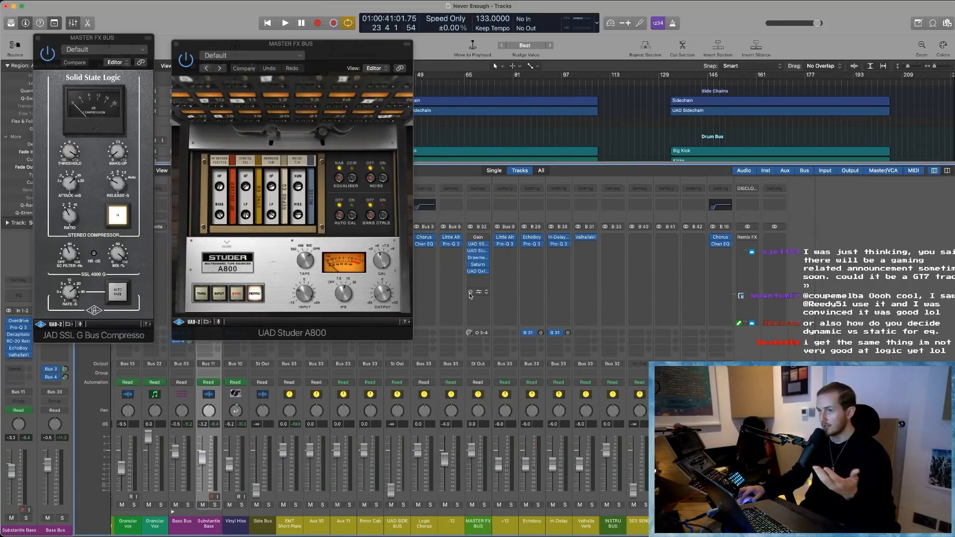
click(175, 44)
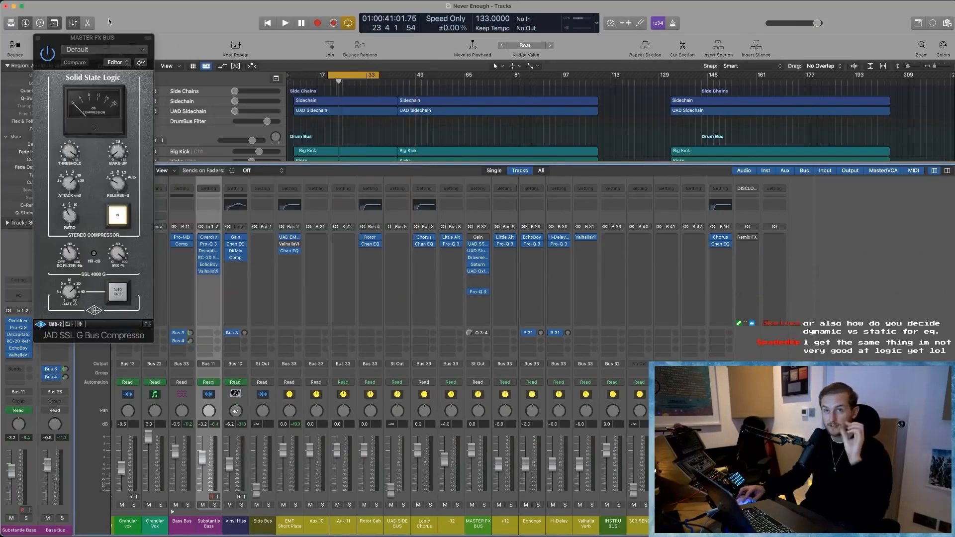
click(39, 39)
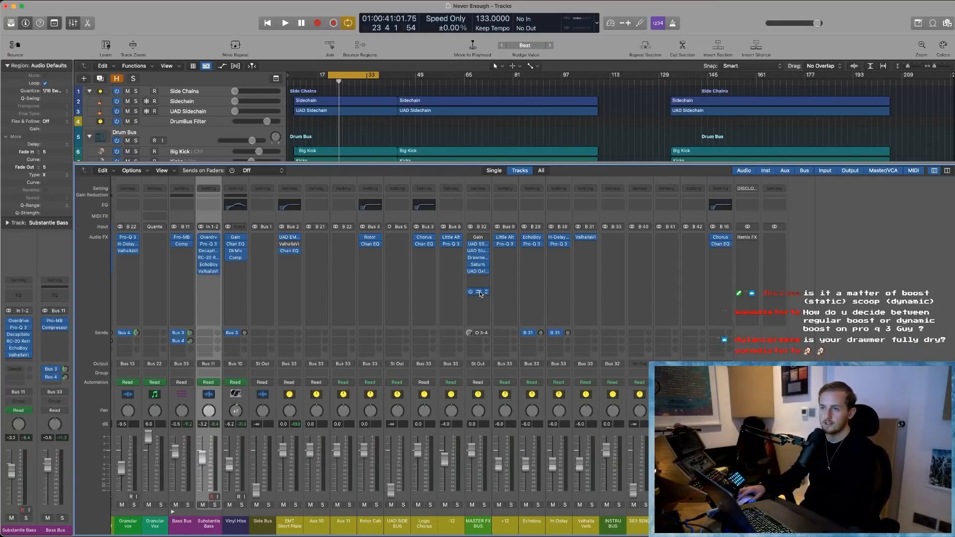
- Inspect the Pro-Q 3 bands on the MASTER FX BUS, close the plug-in, and check the bus's Output 3-4 send options
click(481, 293)
drag(653, 112, 426, 112)
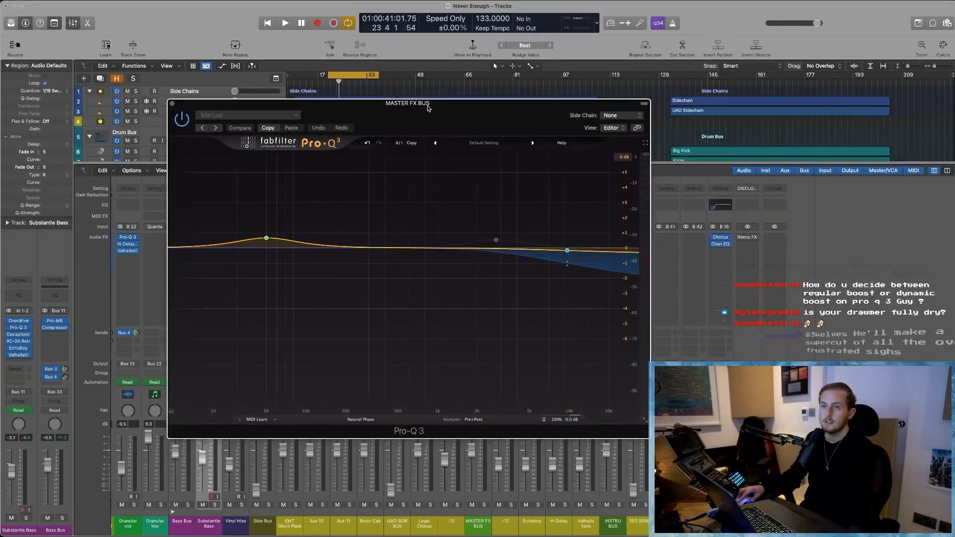
drag(600, 327, 600, 328)
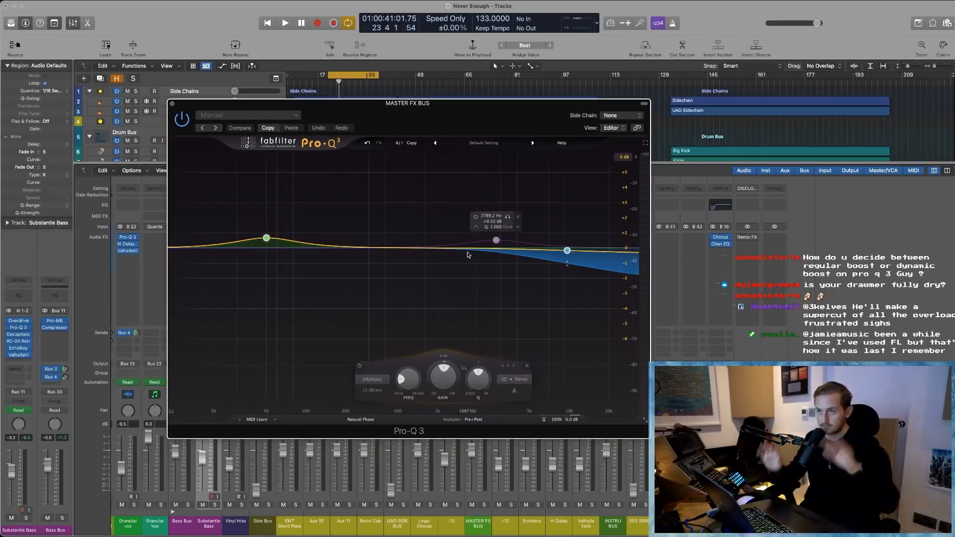
click(497, 241)
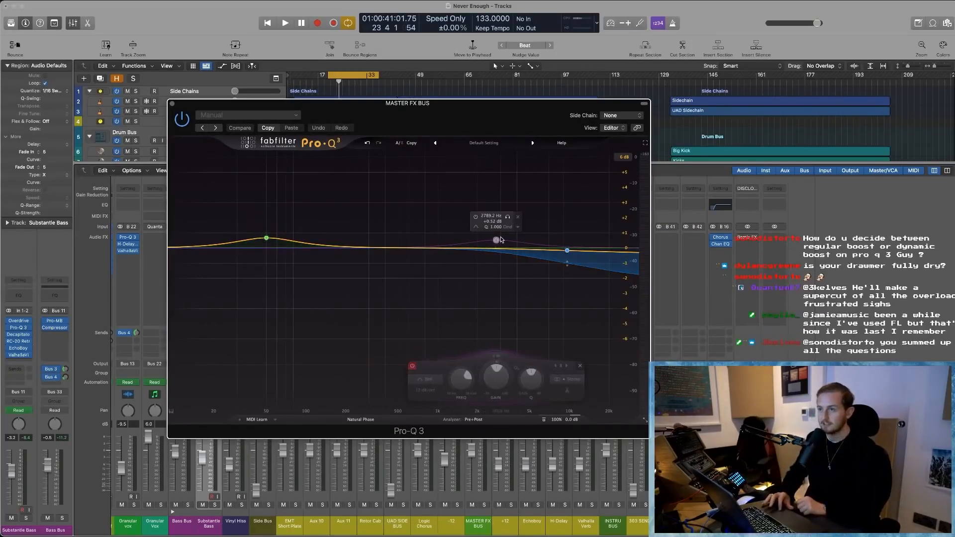
click(476, 221)
click(477, 222)
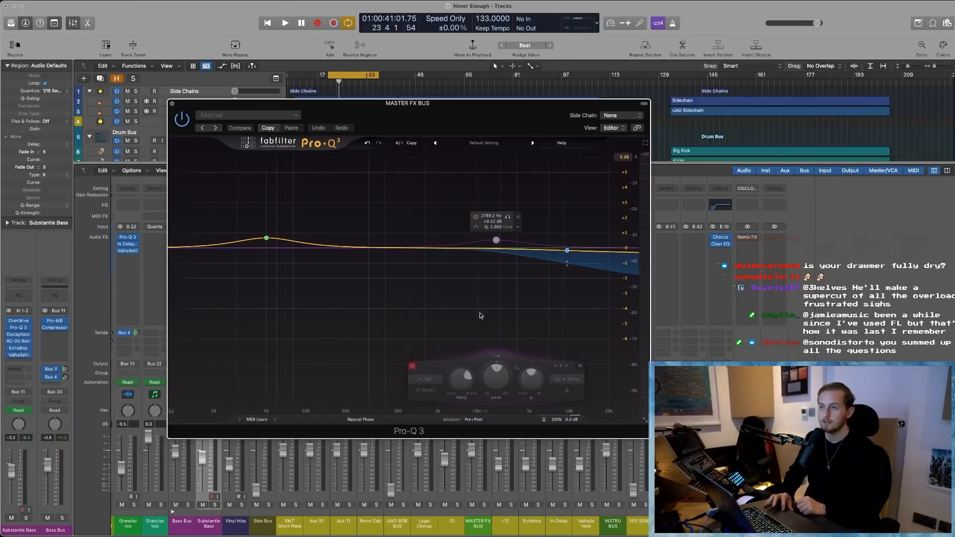
mouse_move(271, 244)
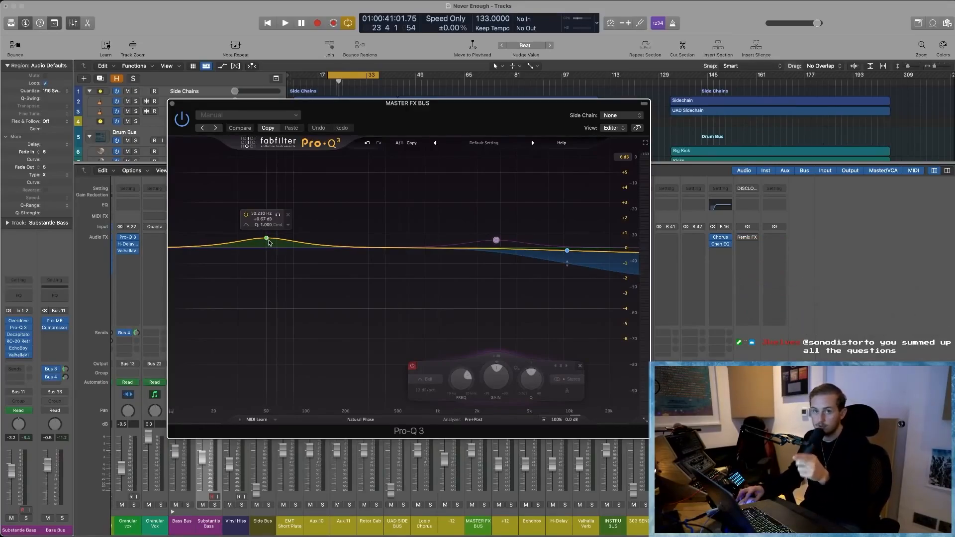
mouse_move(569, 252)
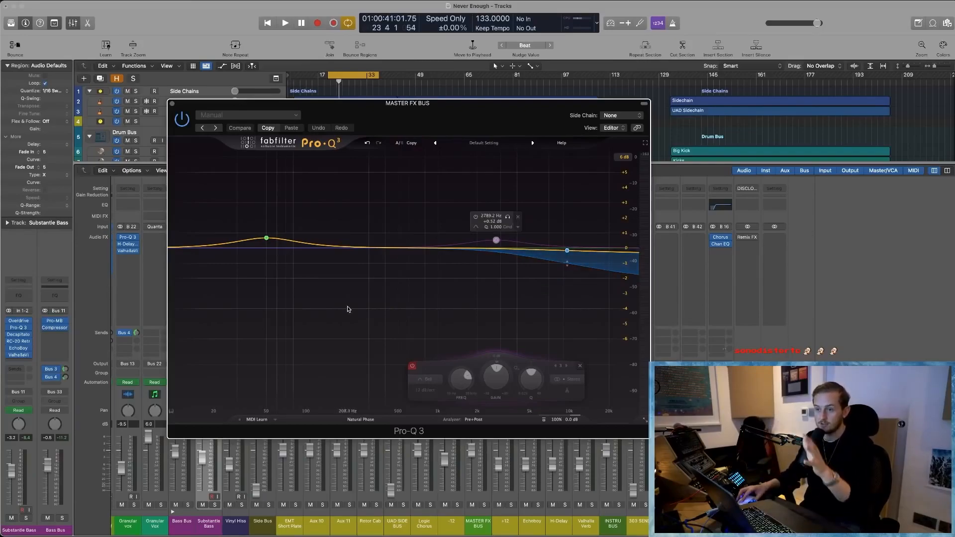
click(172, 103)
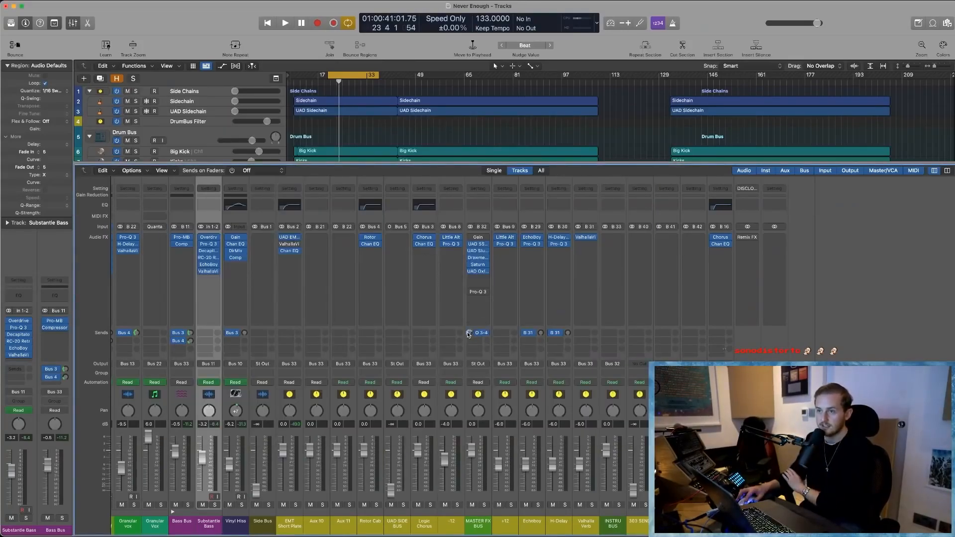
click(485, 334)
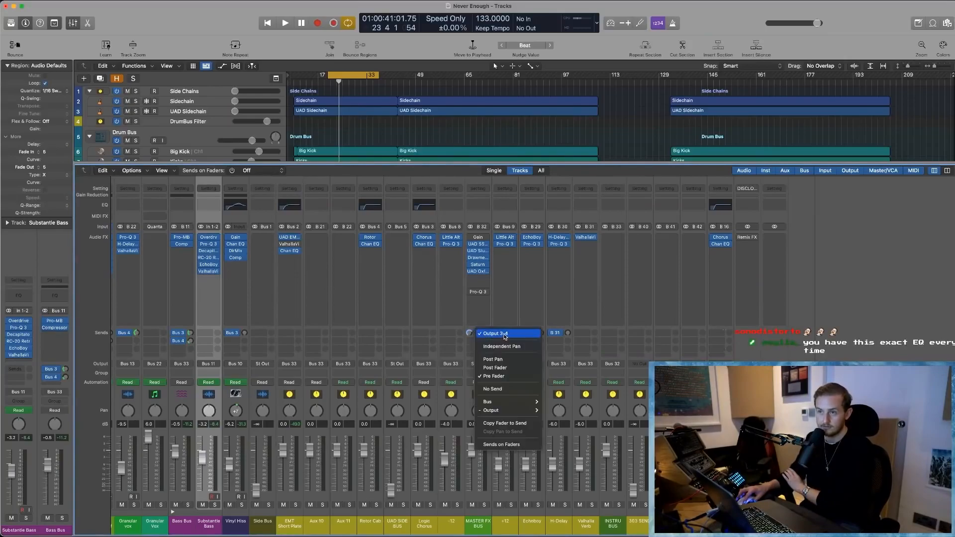
click(505, 334)
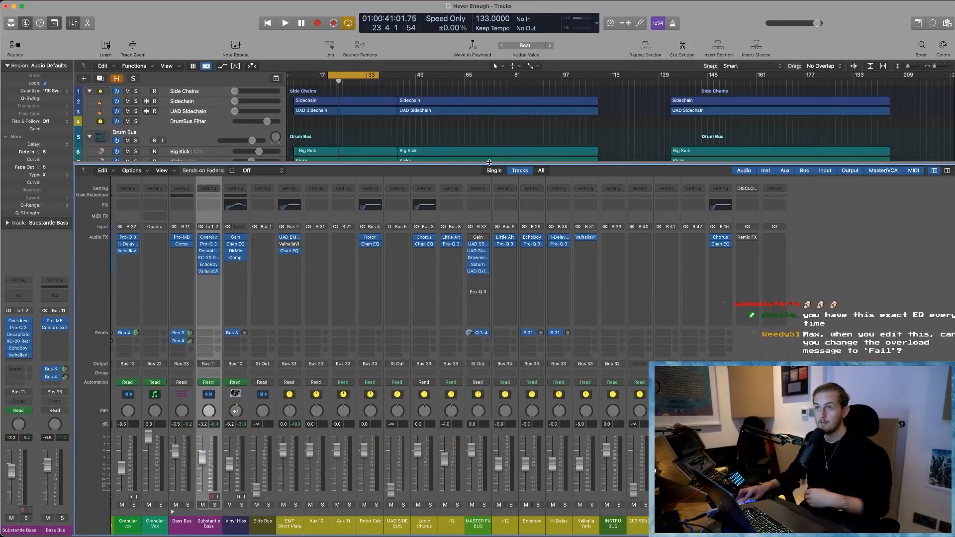
- Return to the full arrangement with hidden tracks revealed, and solo the SSL - RETURN track
key(x)
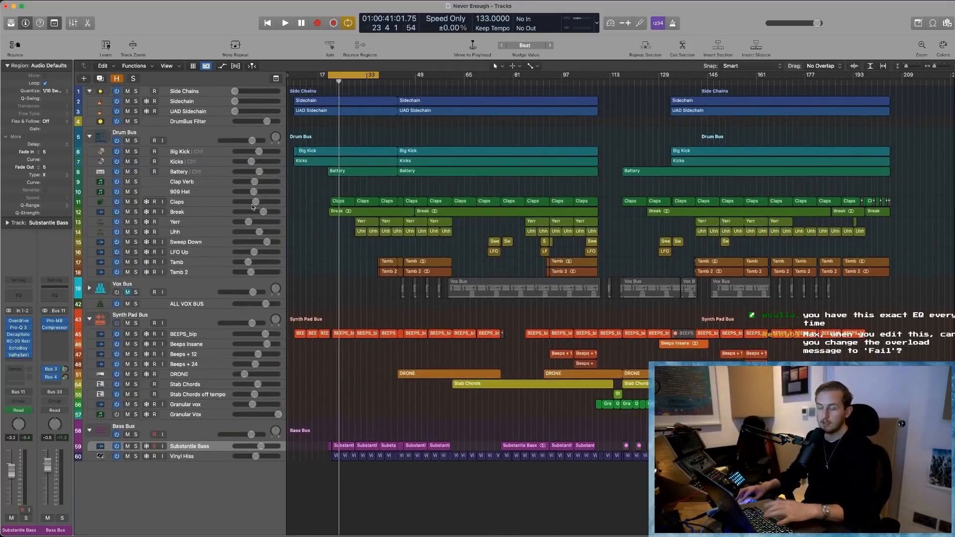
key(h)
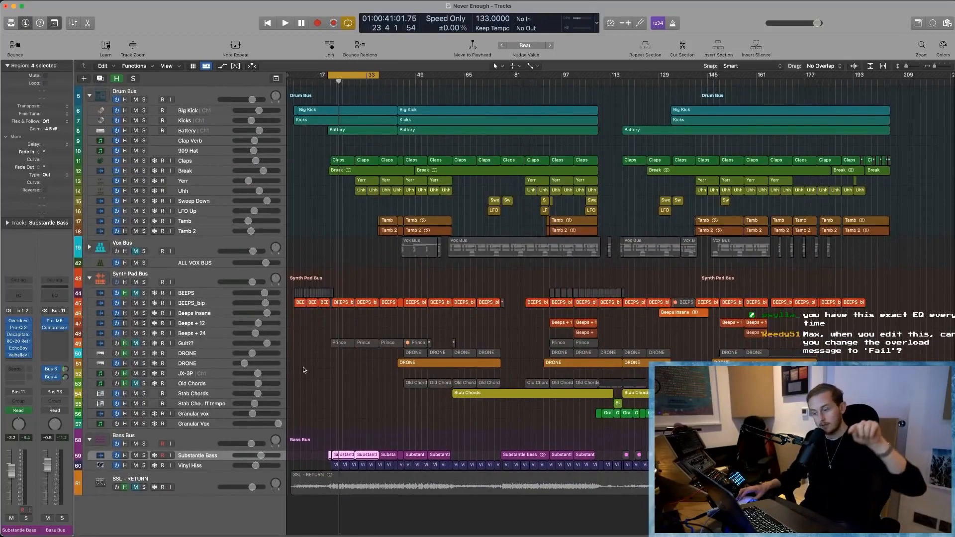
click(114, 490)
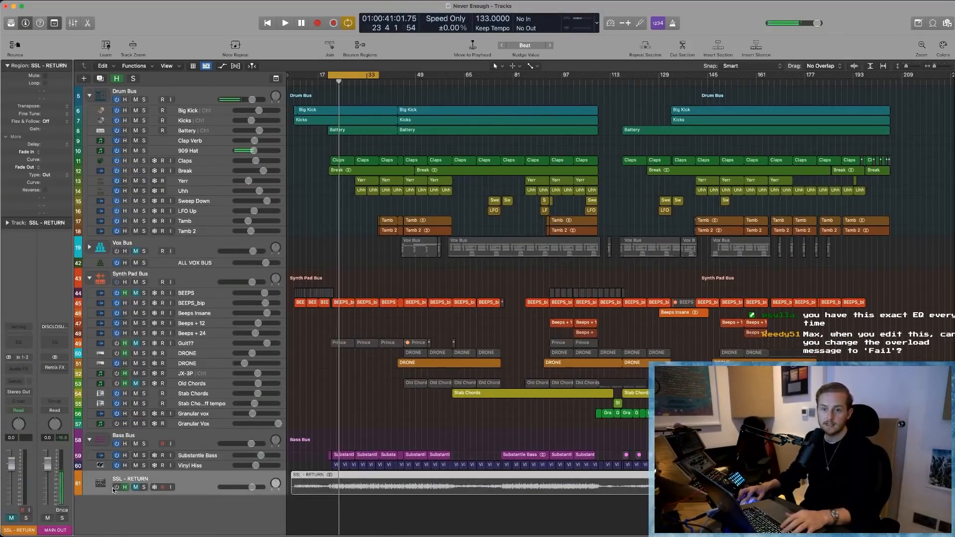
click(144, 488)
- Examine the SSL - RETURN recording's waveform up close and along the length of the arrangement
drag(307, 515, 419, 438)
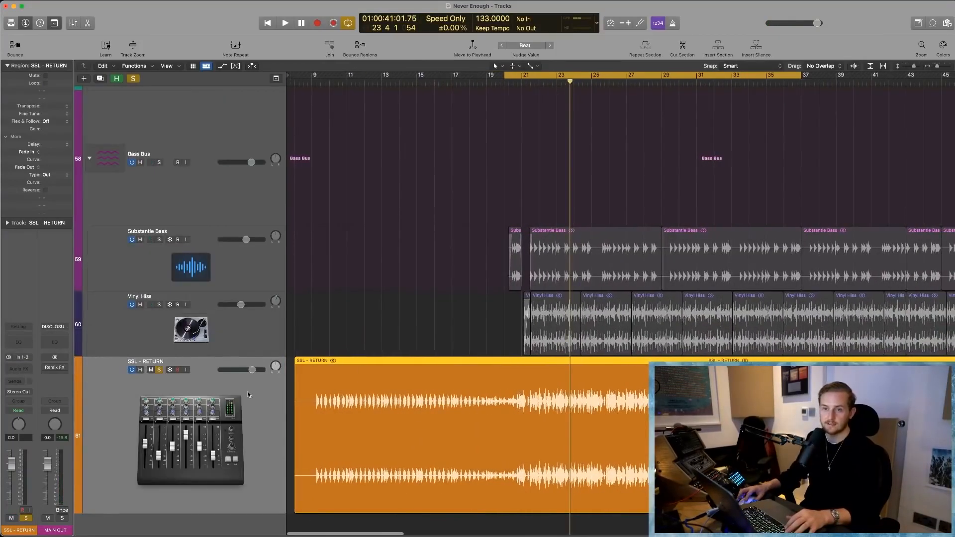
scroll(248, 395, down, 2)
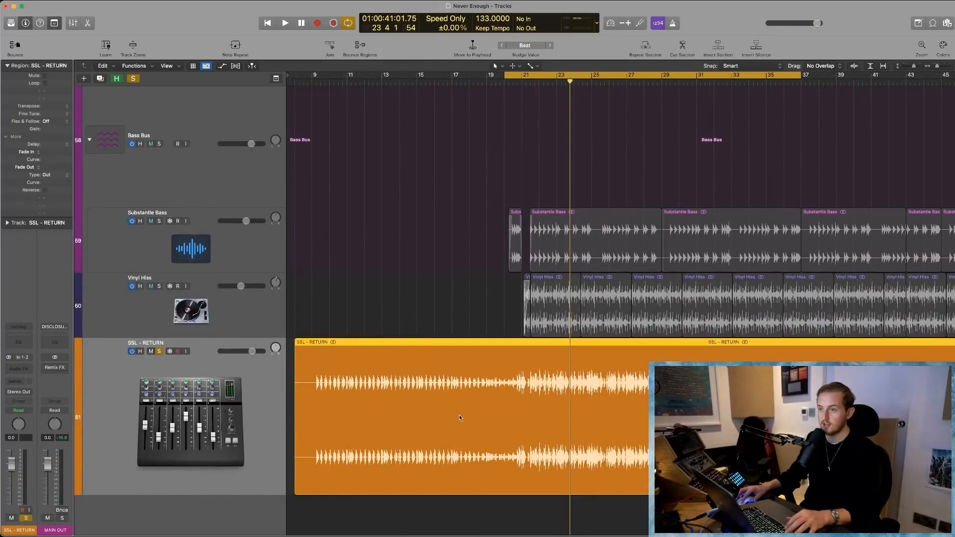
key(super+Left)
key(super+Left)
key(super+Left)
scroll(629, 413, right, 8)
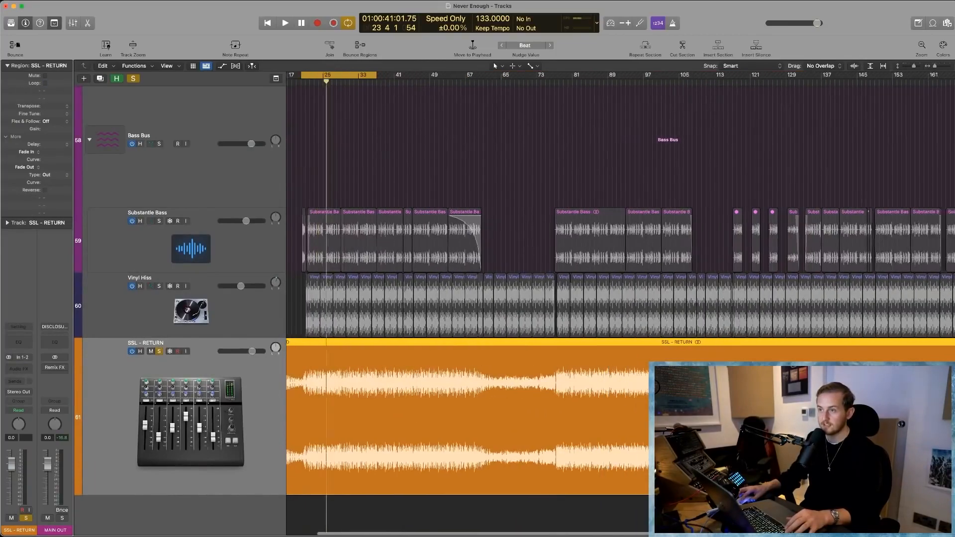
scroll(383, 388, left, 8)
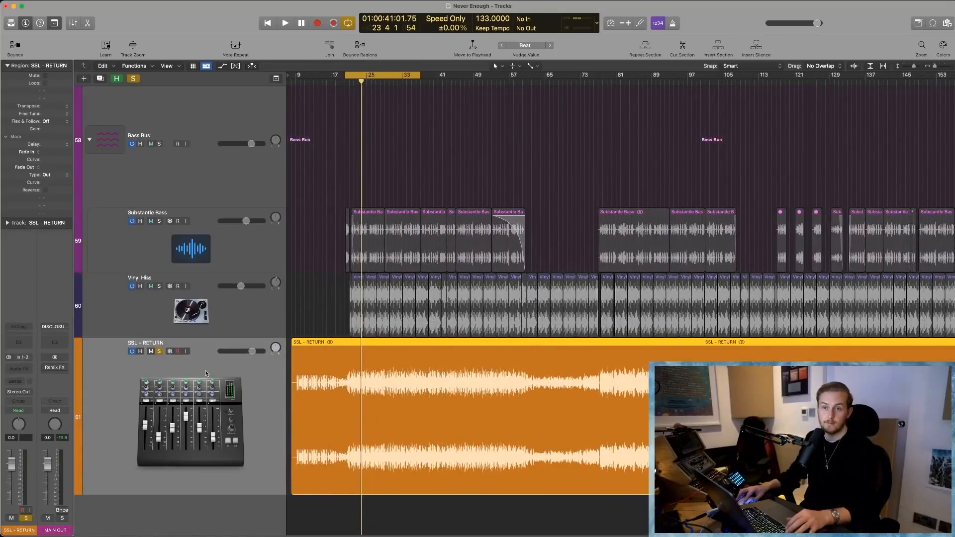
- Remove the Remix FX plug-in from the MAIN OUT channel in the mixer
key(x)
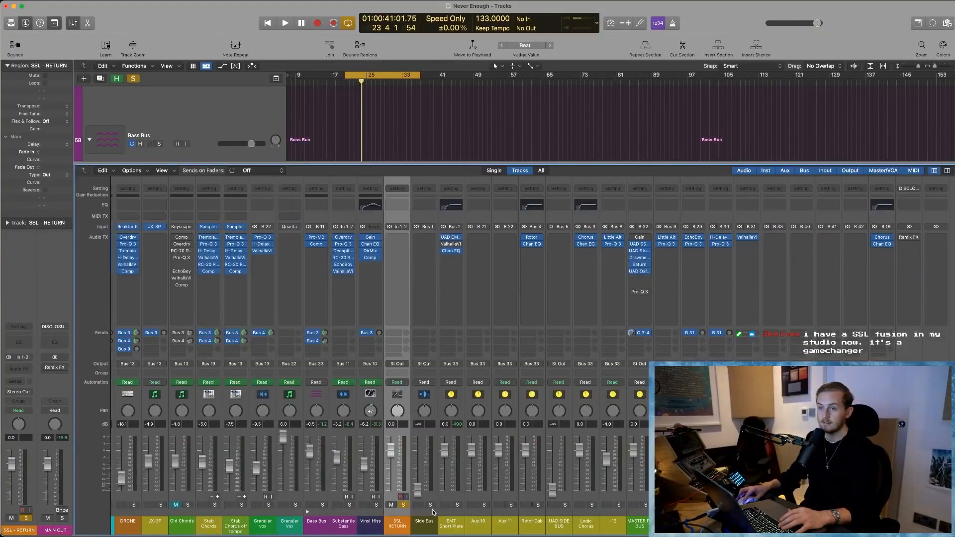
scroll(399, 447, right, 10)
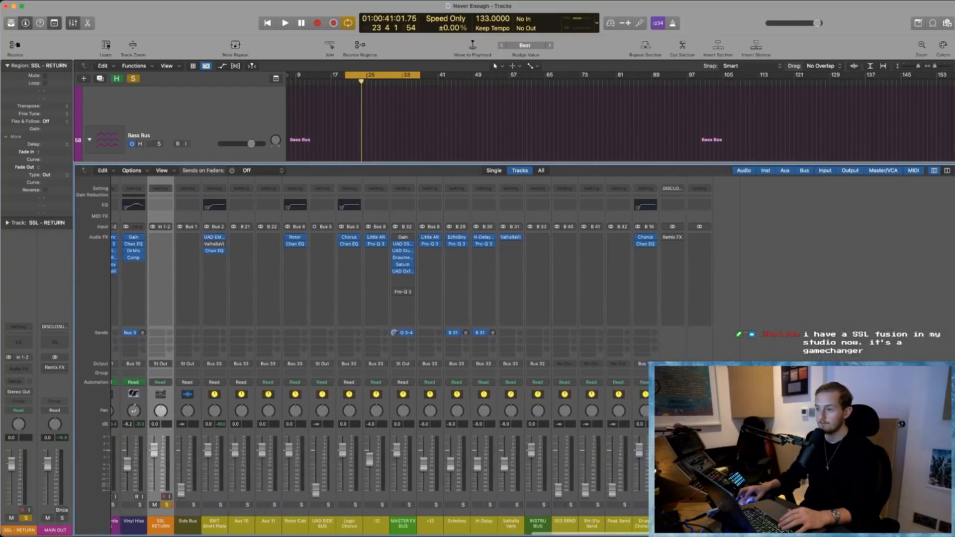
click(675, 269)
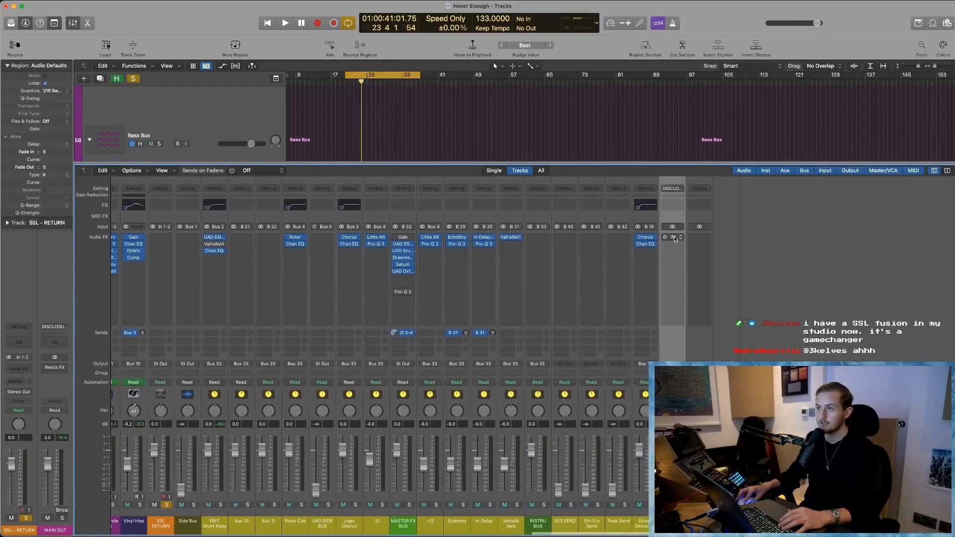
click(681, 238)
click(691, 251)
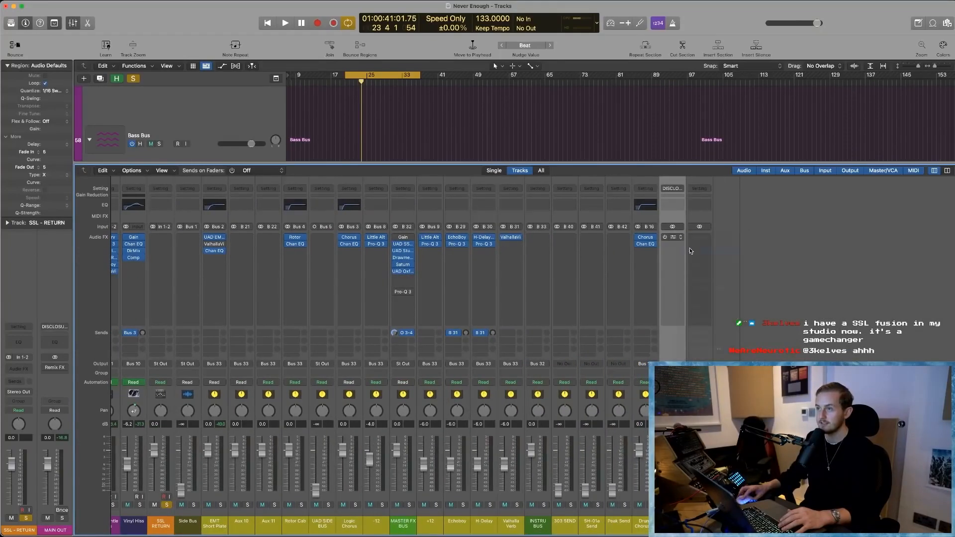
click(670, 281)
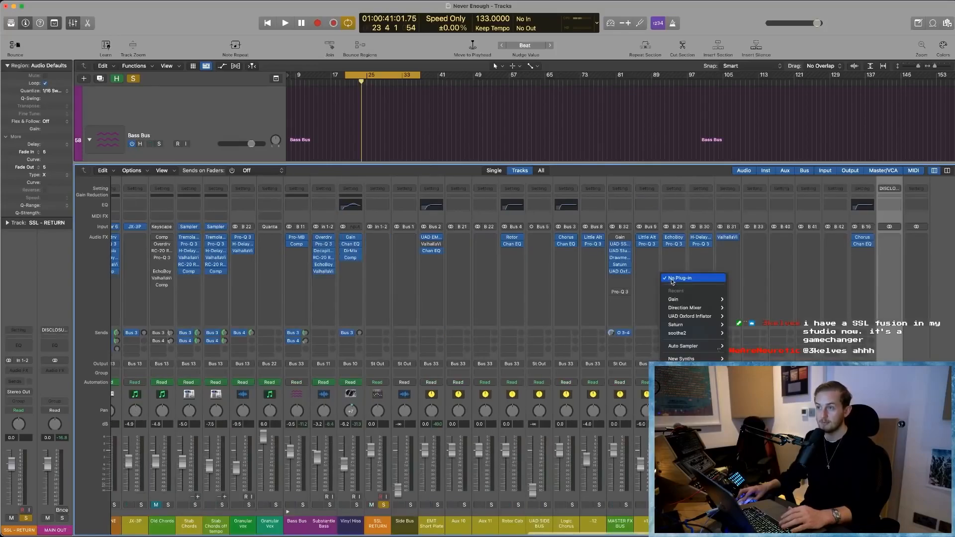
click(911, 267)
click(889, 272)
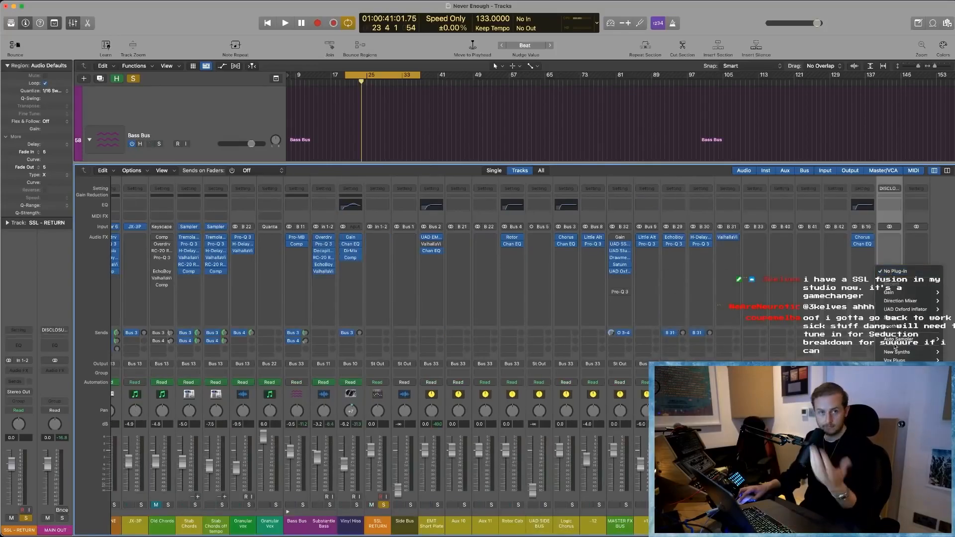
click(661, 161)
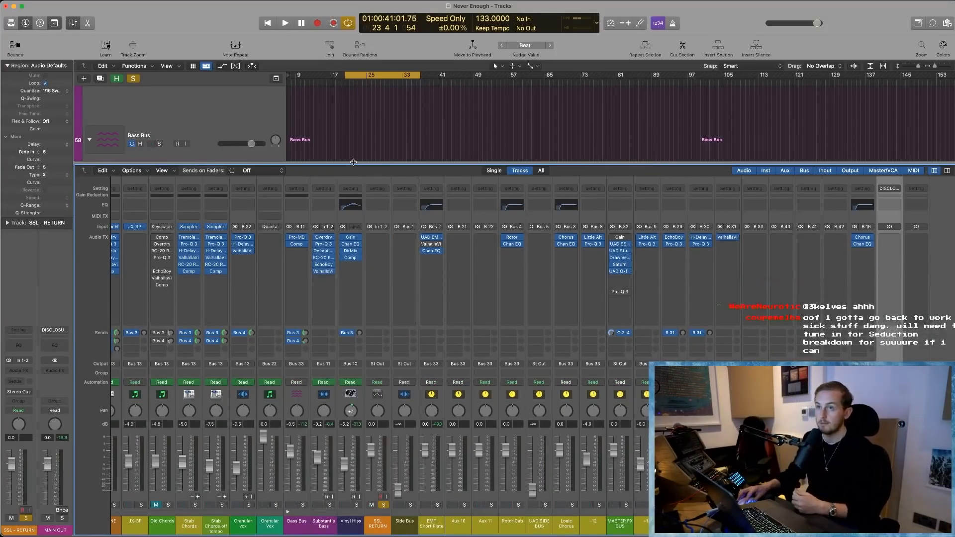
- Close the mixer, play the soloed SSL - RETURN recording from about bar 127, and dismiss the System Overload alert
key(x)
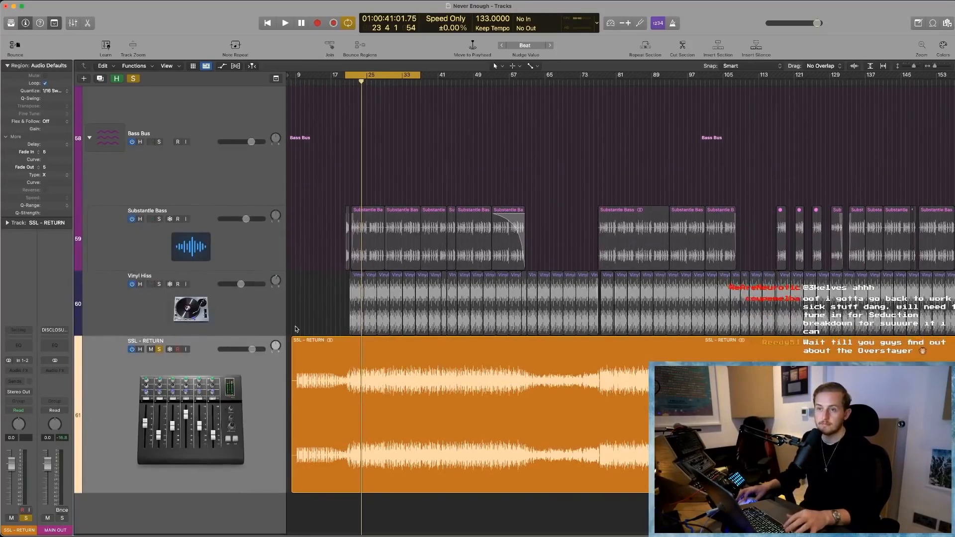
click(299, 342)
key(z)
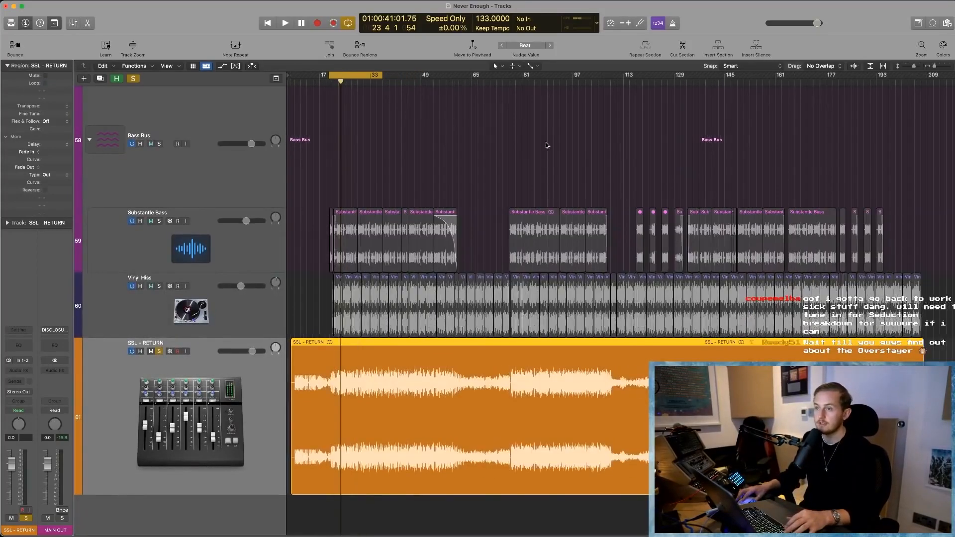
click(671, 88)
key(space)
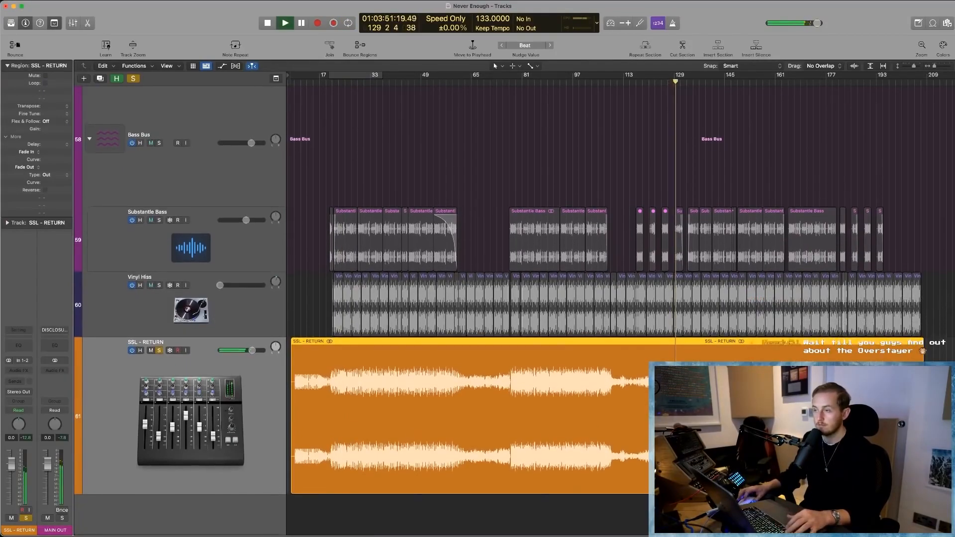
key(super+Right)
key(super+Right)
scroll(528, 298, up, 5)
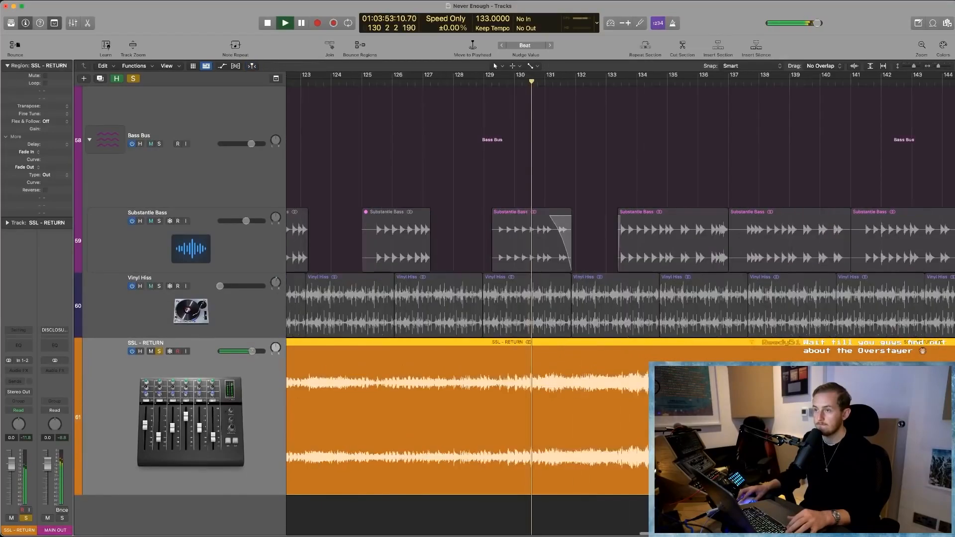
scroll(528, 298, right, 3)
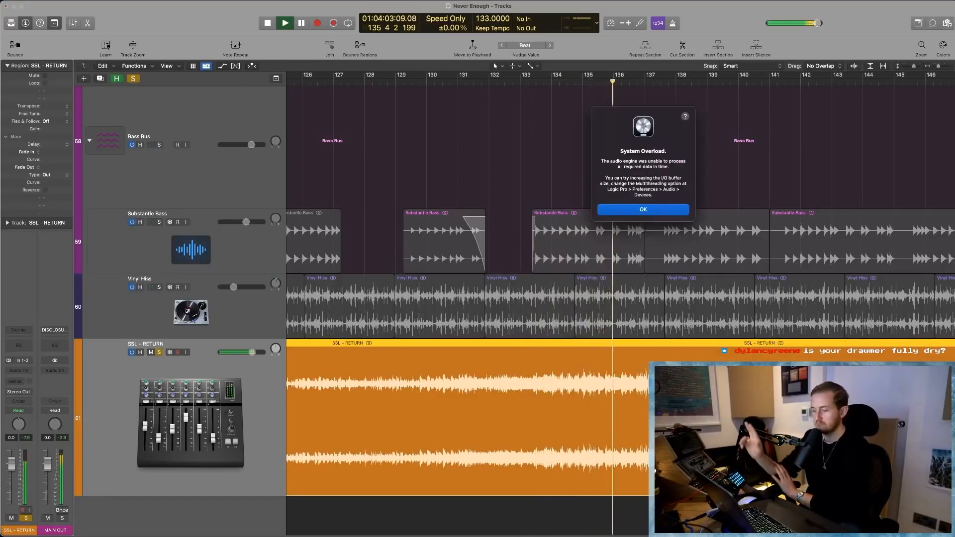
key(Return)
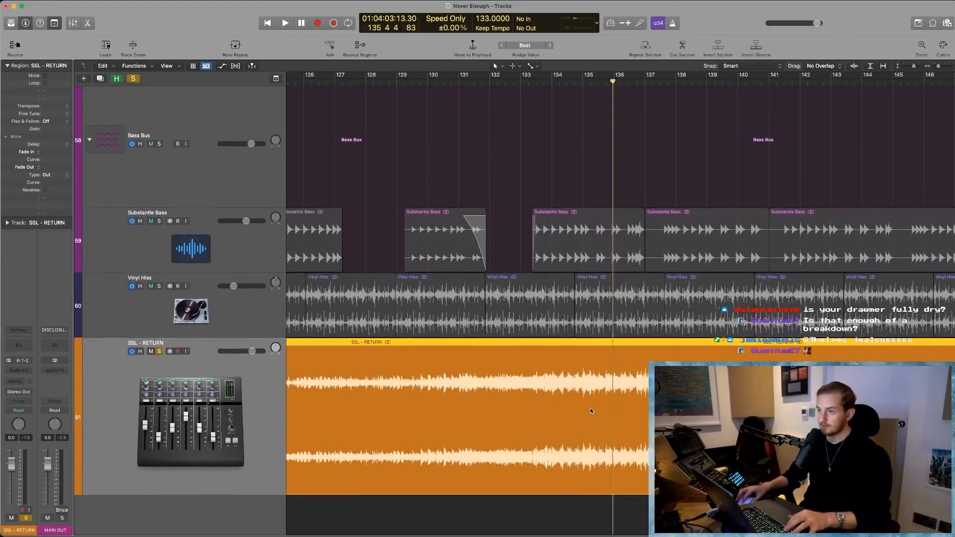
- Move the playhead to bar 132, unsolo the SSL - RETURN track and mute it so the full mix is heard
key(super+Left)
click(531, 81)
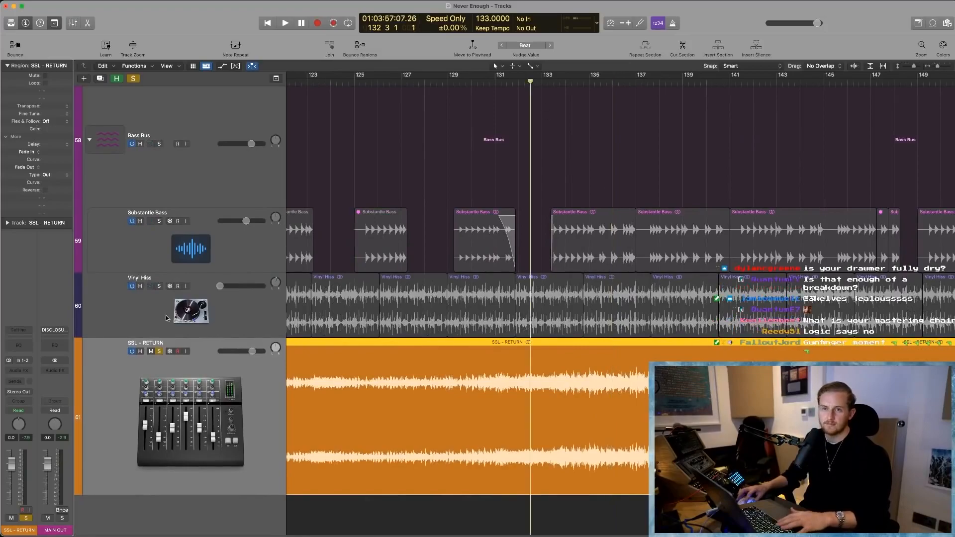
click(160, 351)
click(150, 351)
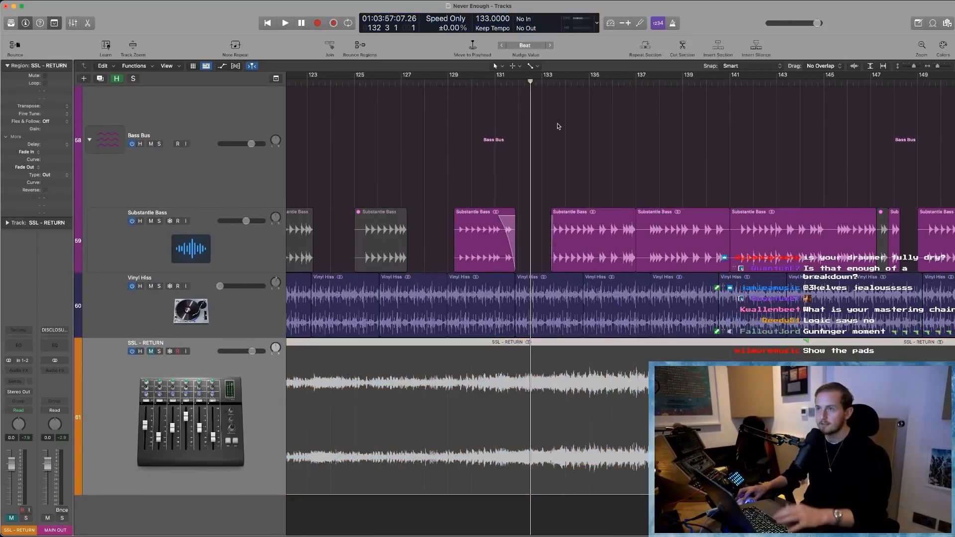
- Play the full mix, set the master volume to +3.6 dB, and dismiss the System Overload alert
key(space)
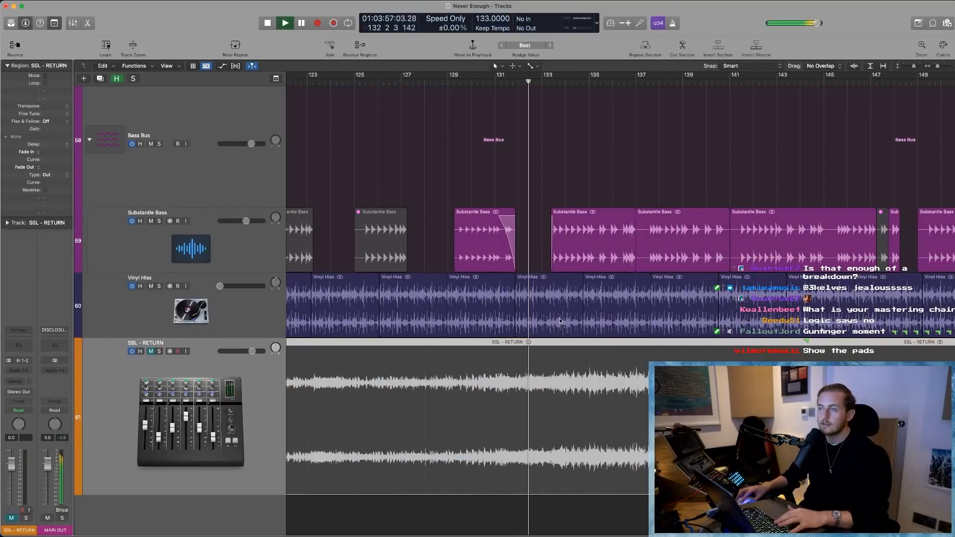
drag(810, 23, 806, 27)
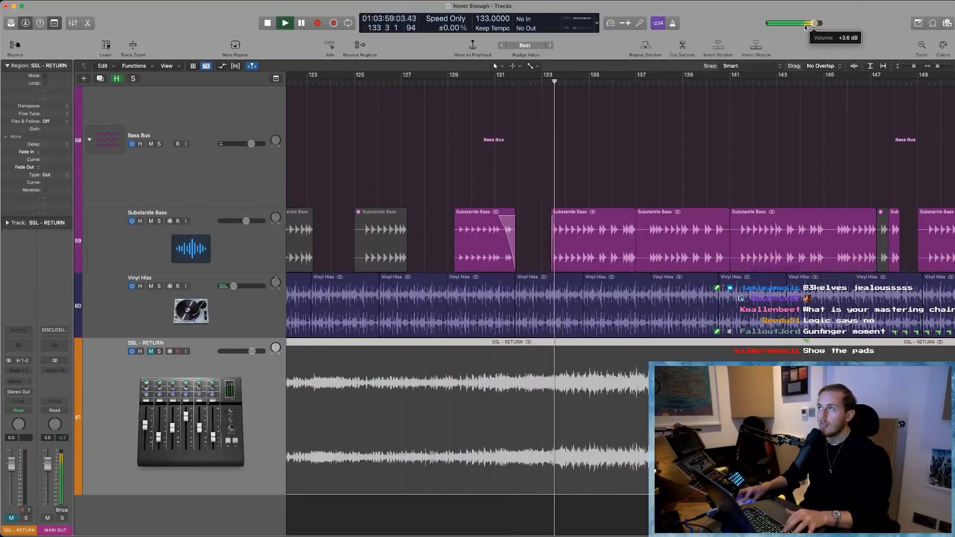
click(639, 211)
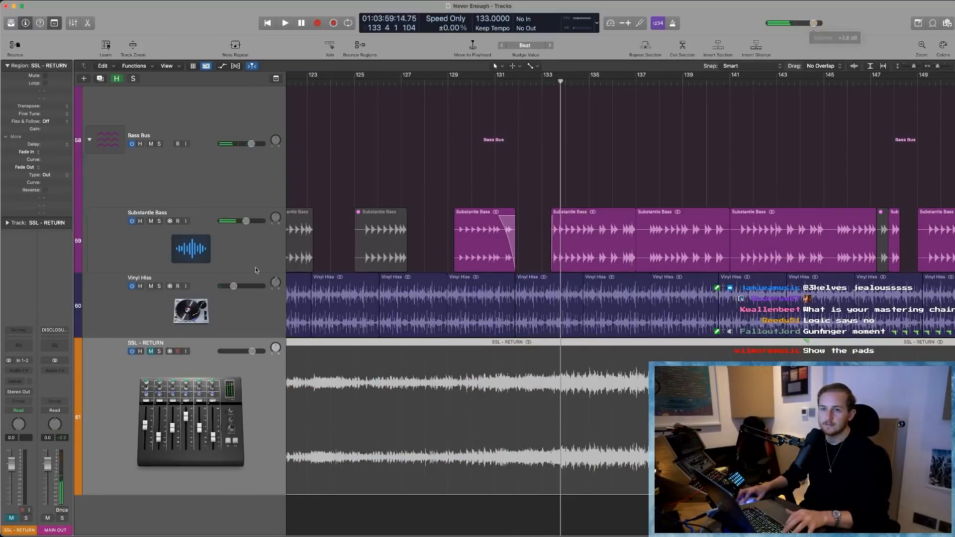
- Set the SSL - RETURN track's volume to +2.7 dB and play the full mix from bar 170
click(264, 351)
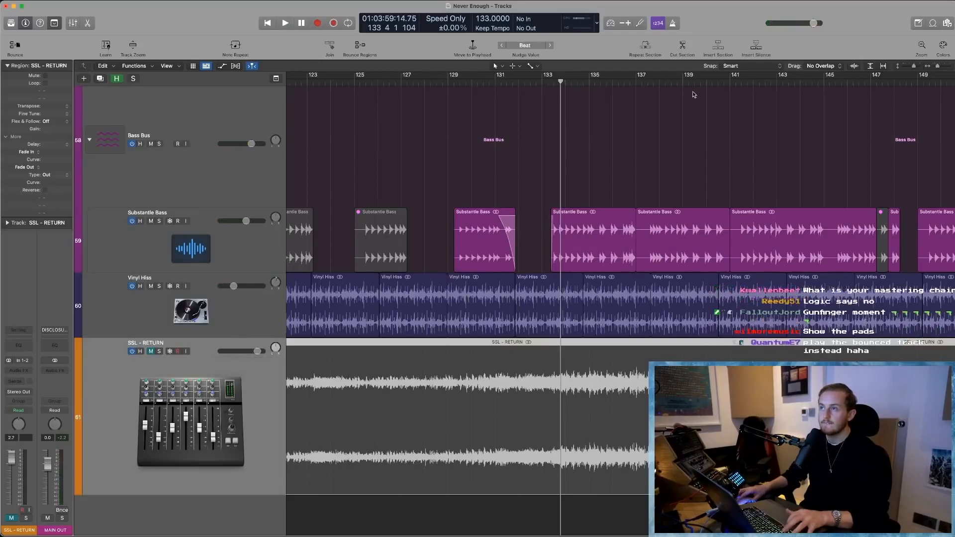
ctrl+alt+click(781, 96)
click(783, 82)
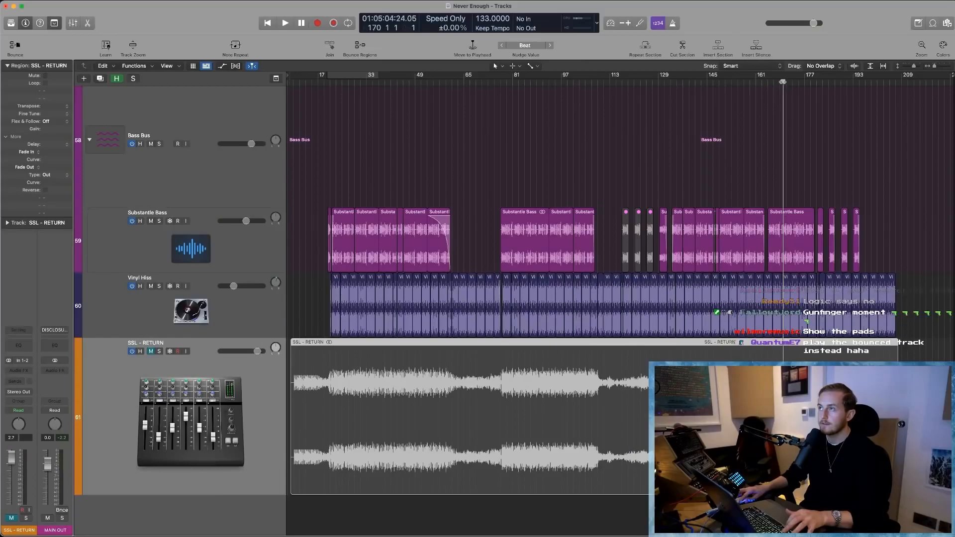
key(space)
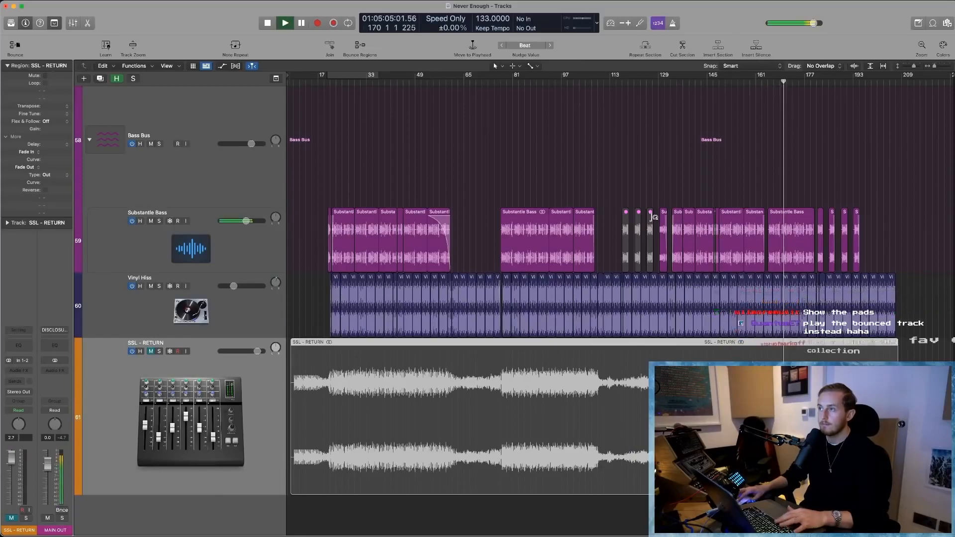
- Solo the SSL - RETURN track during playback, raise its volume to +5.0 dB, and dismiss the System Overload alert
click(160, 351)
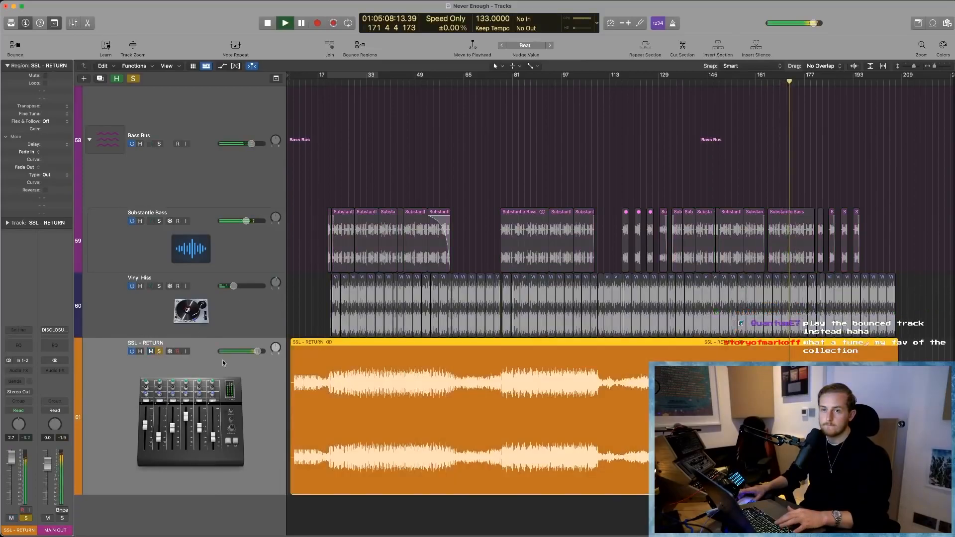
drag(257, 352, 261, 351)
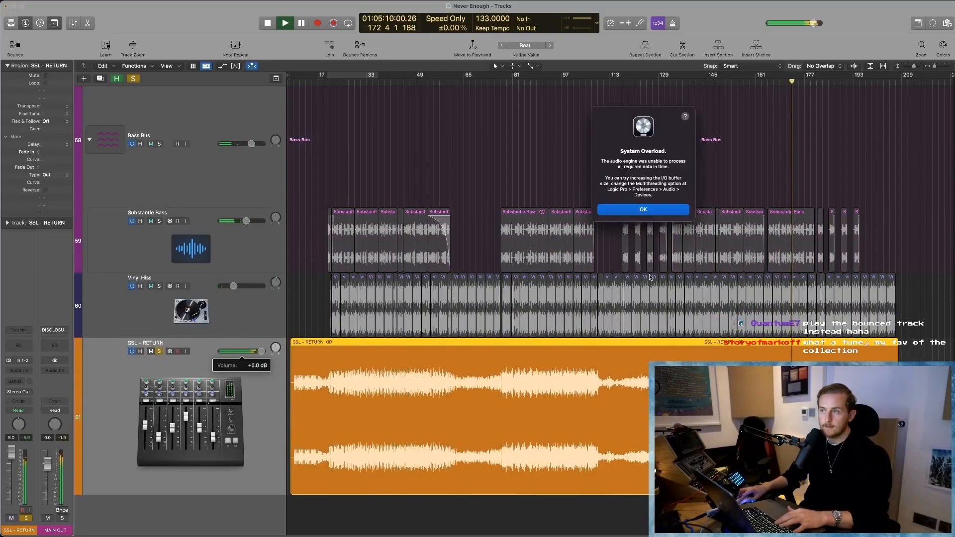
click(638, 211)
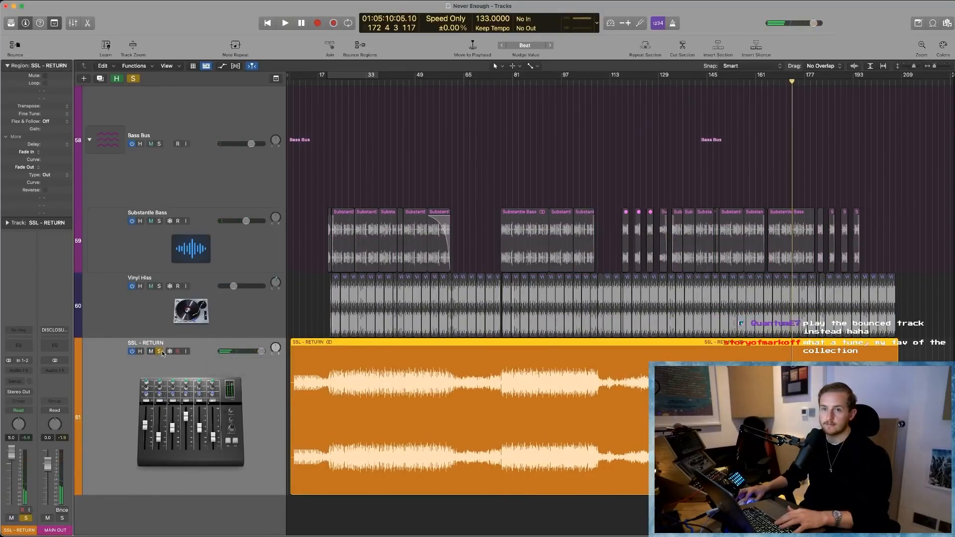
- Unsolo the SSL - RETURN track and play the full mix in a cycle range over about bars 170 to 177
click(162, 352)
drag(782, 80, 805, 74)
key(space)
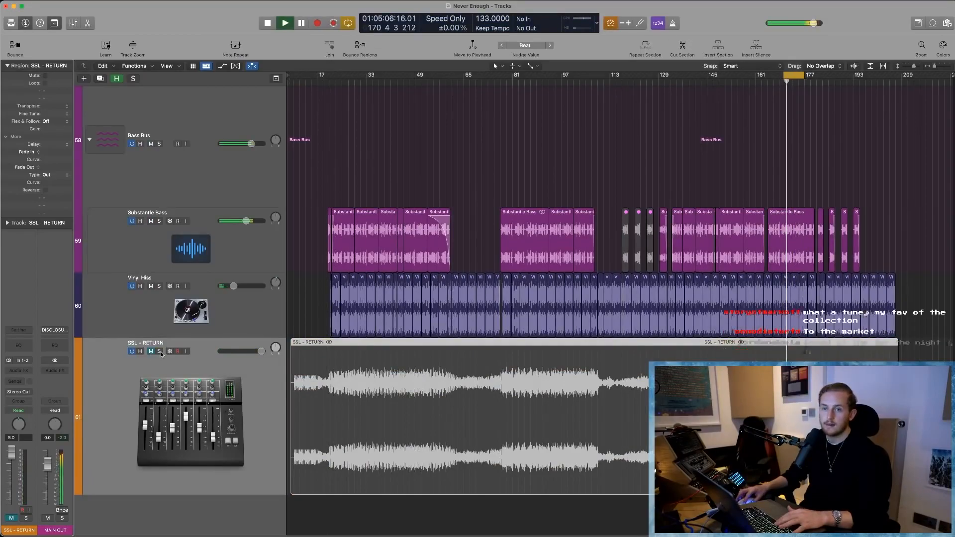
key(Return)
key(space)
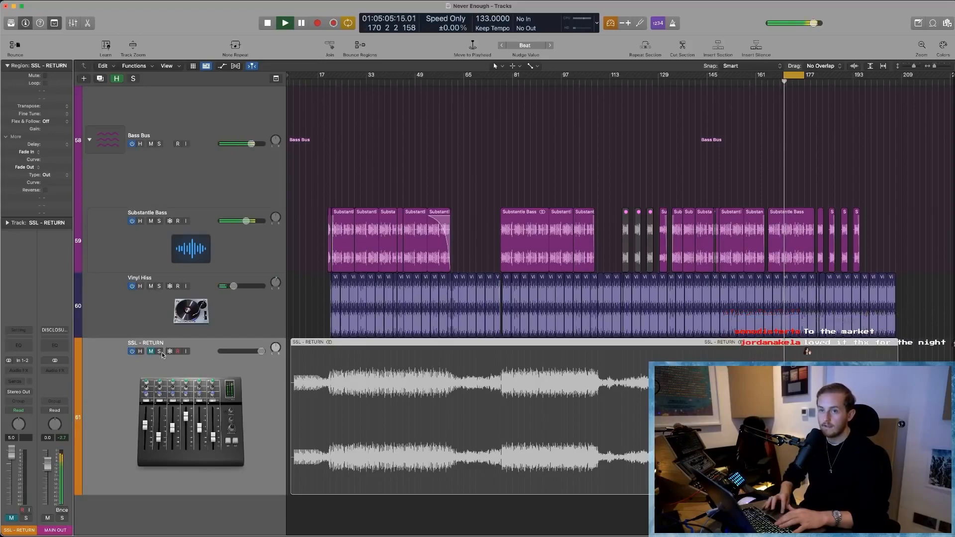
- Move the cycle range to start at about bar 182 and play the full mix there
key(Return)
drag(788, 76, 826, 75)
key(space)
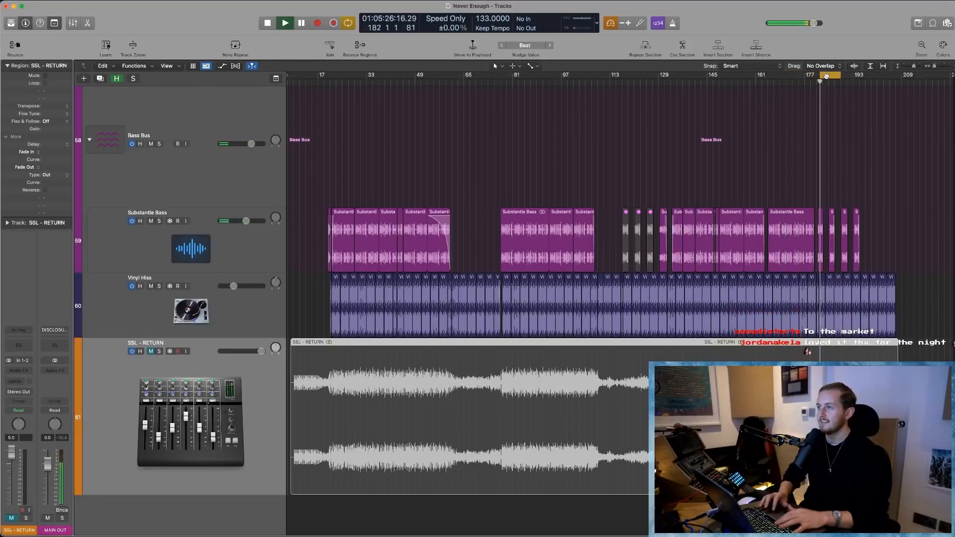
key(Return)
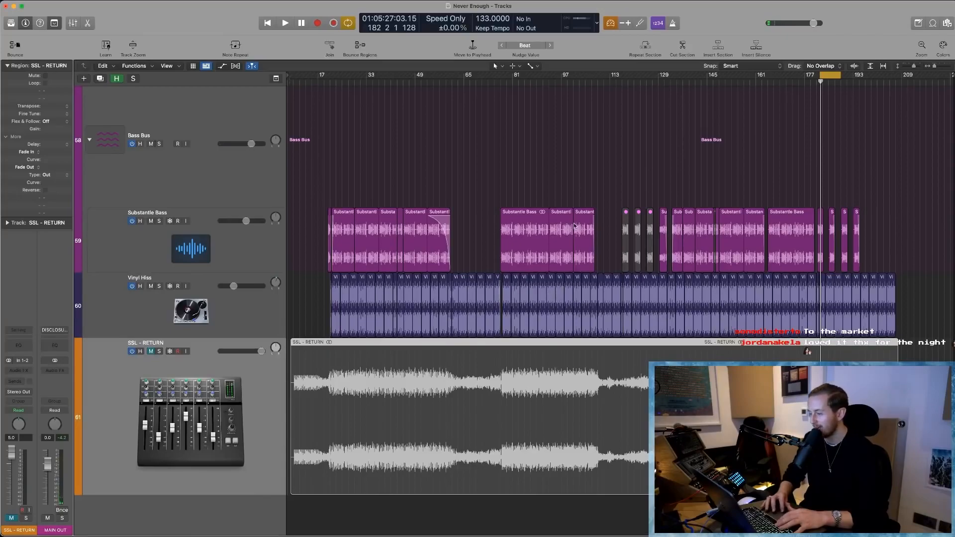
key(space)
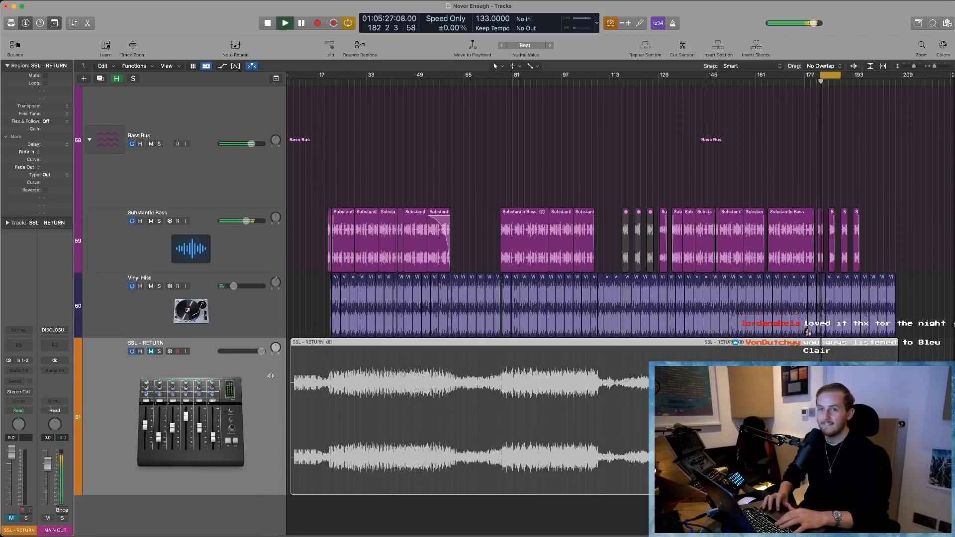
- Solo the SSL - RETURN track, play it in the cycled section, and lower its volume to +2.7 dB
key(Return)
click(161, 352)
key(space)
key(space)
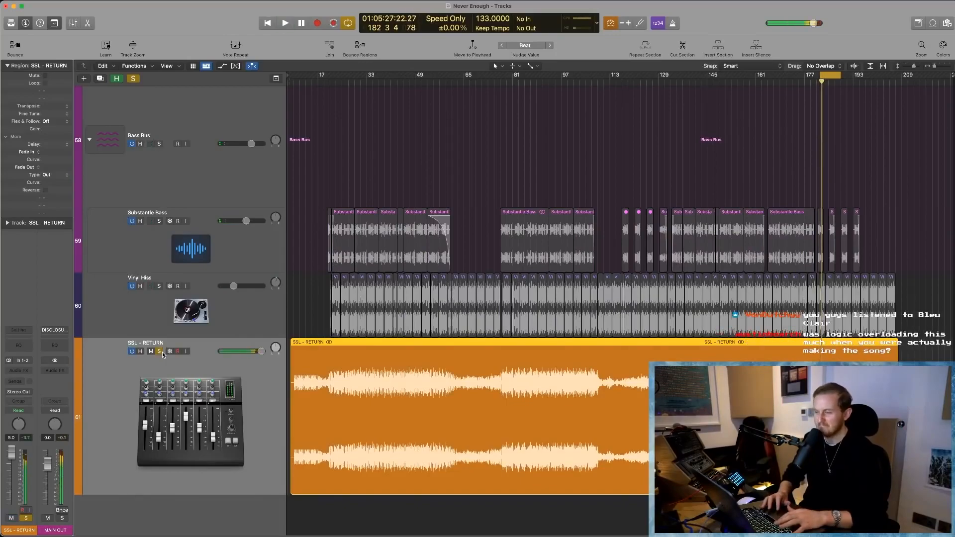
drag(261, 352, 259, 351)
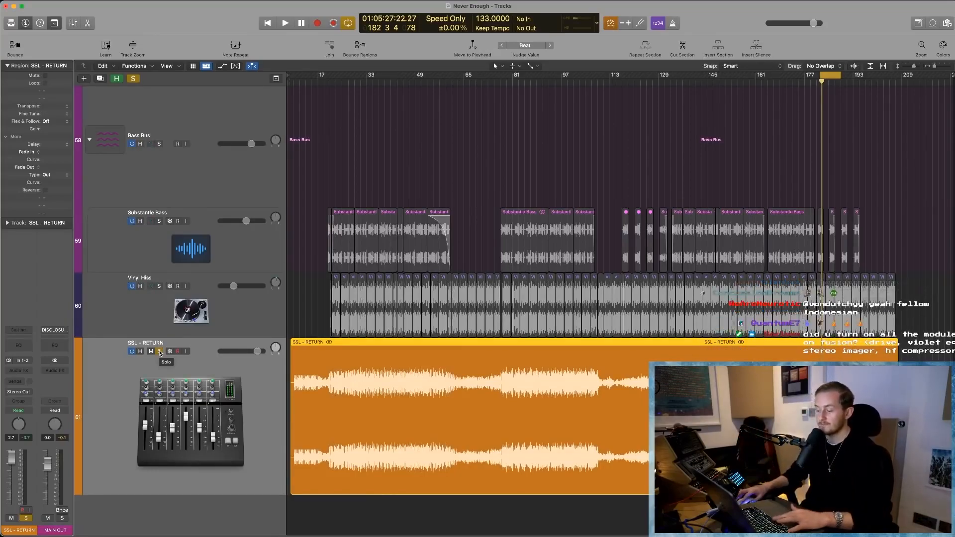
- Play the cycled section while alternating between the full mix and the soloed SSL - RETURN recording
click(160, 352)
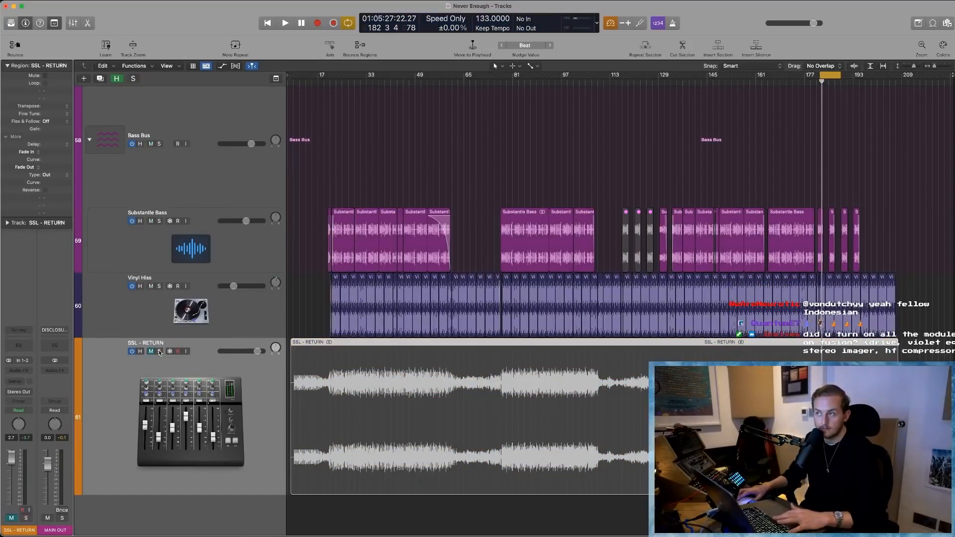
key(space)
key(Return)
click(160, 351)
key(space)
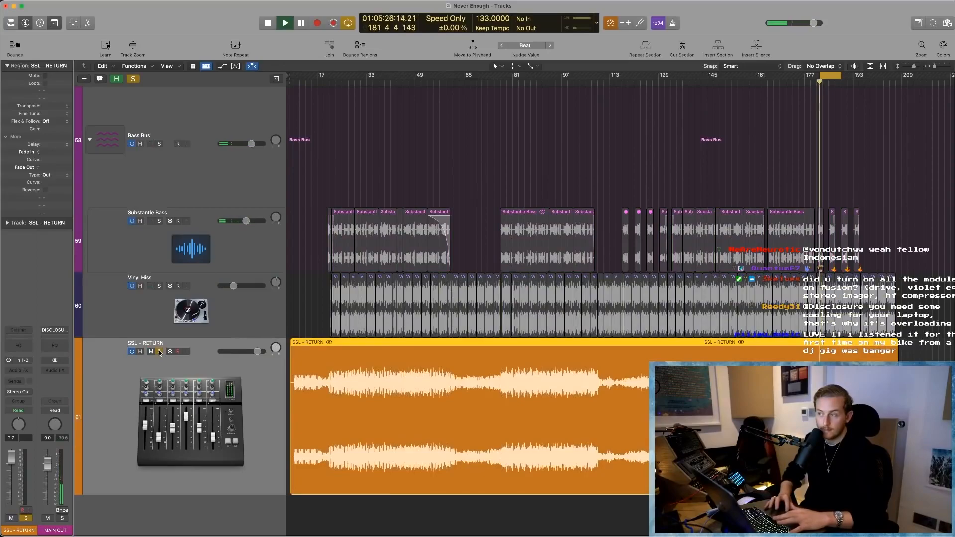
click(159, 351)
key(ctrl+m)
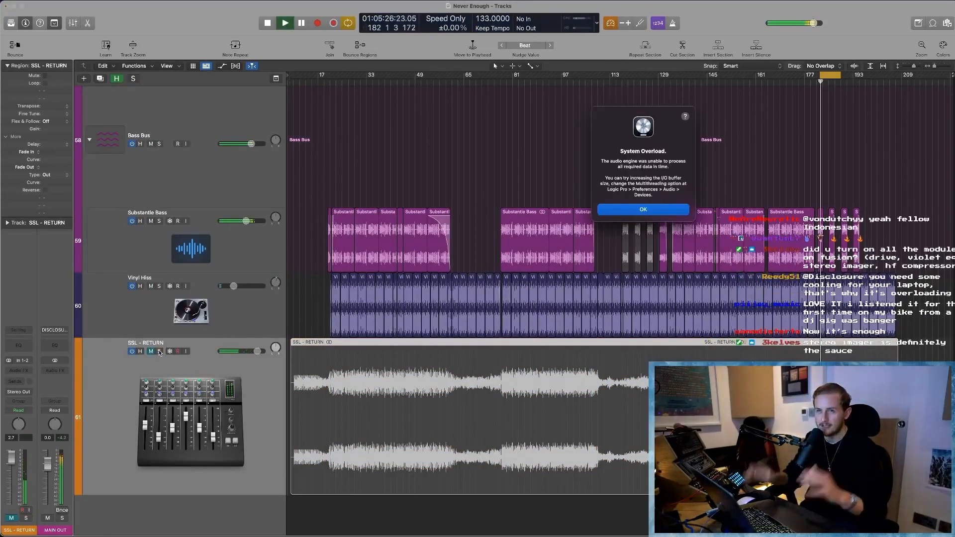
- Dismiss the System Overload alert, resume the full mix, switch to the soloed SSL - RETURN recording, and stop playback
key(Return)
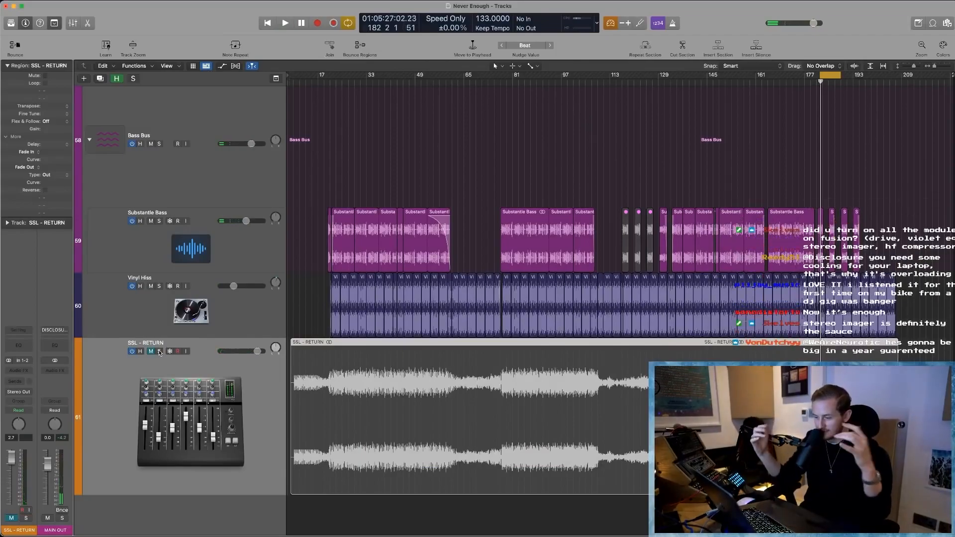
key(space)
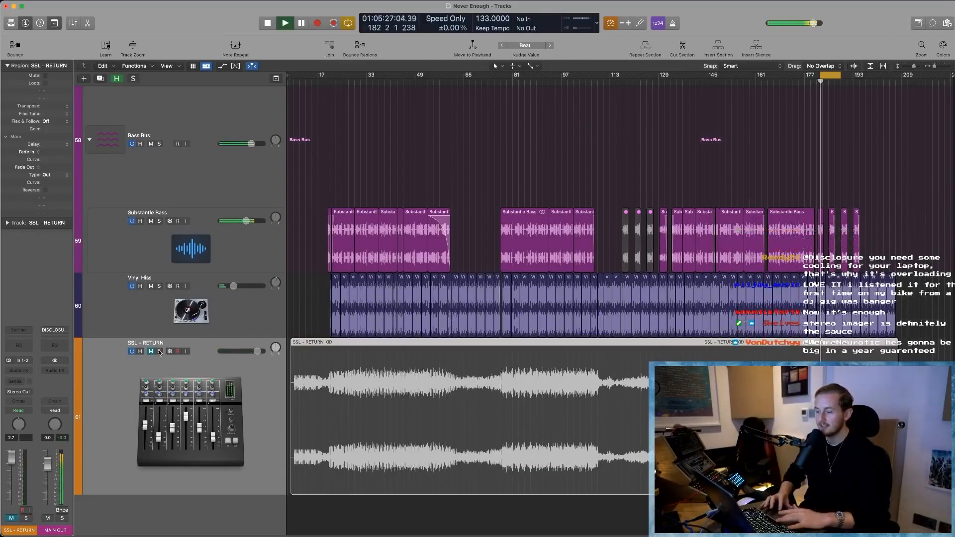
click(160, 352)
key(space)
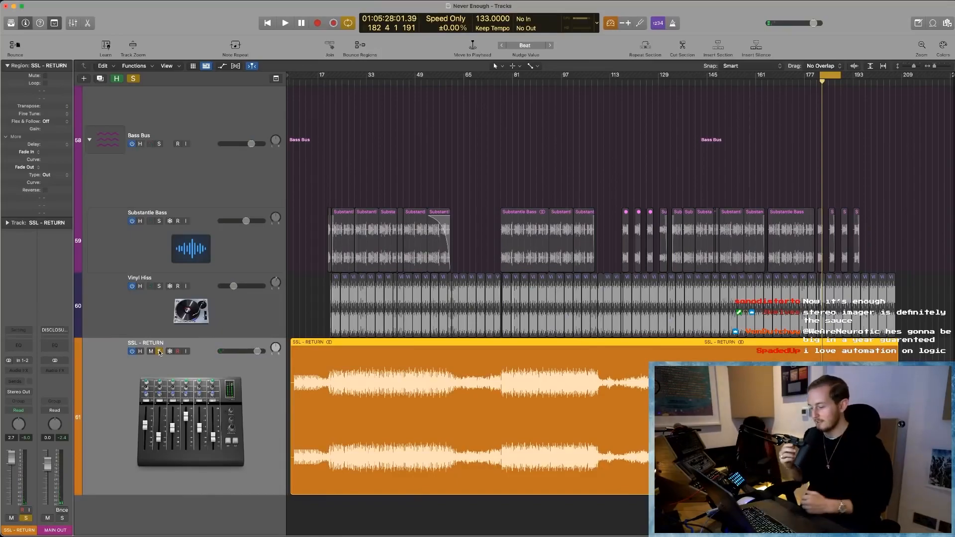
- Deselect the SSL - RETURN region, unsolo its track, and keep that track muted under the full mix
click(486, 179)
scroll(493, 185, down, 5)
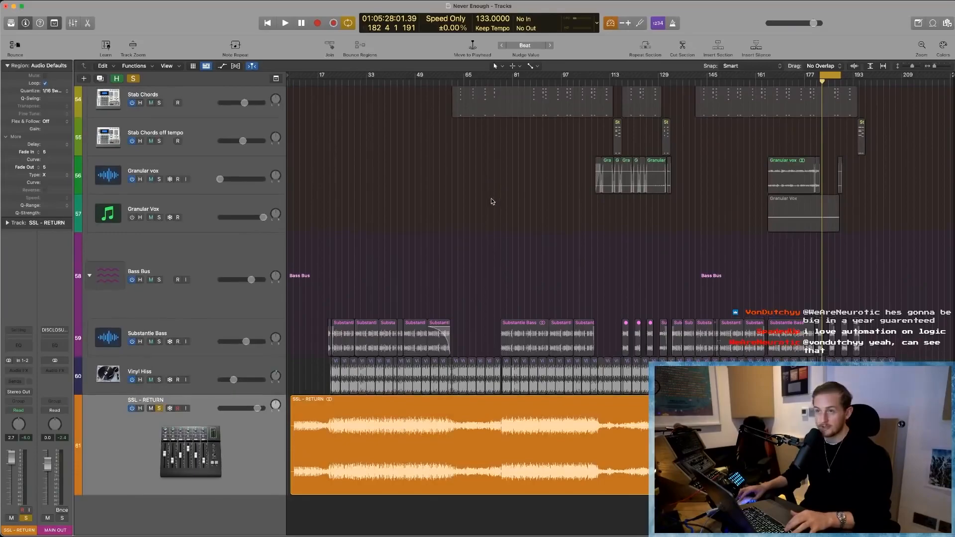
click(158, 409)
click(151, 409)
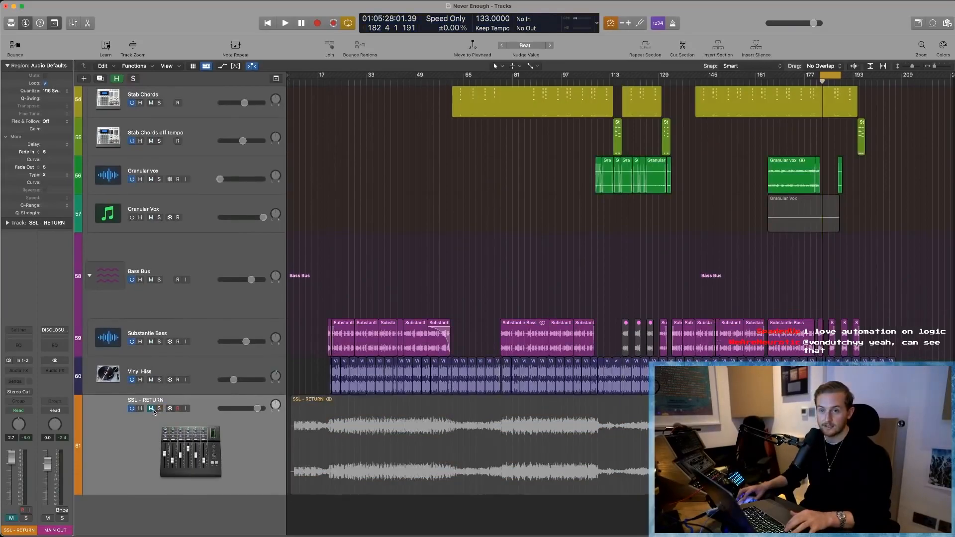